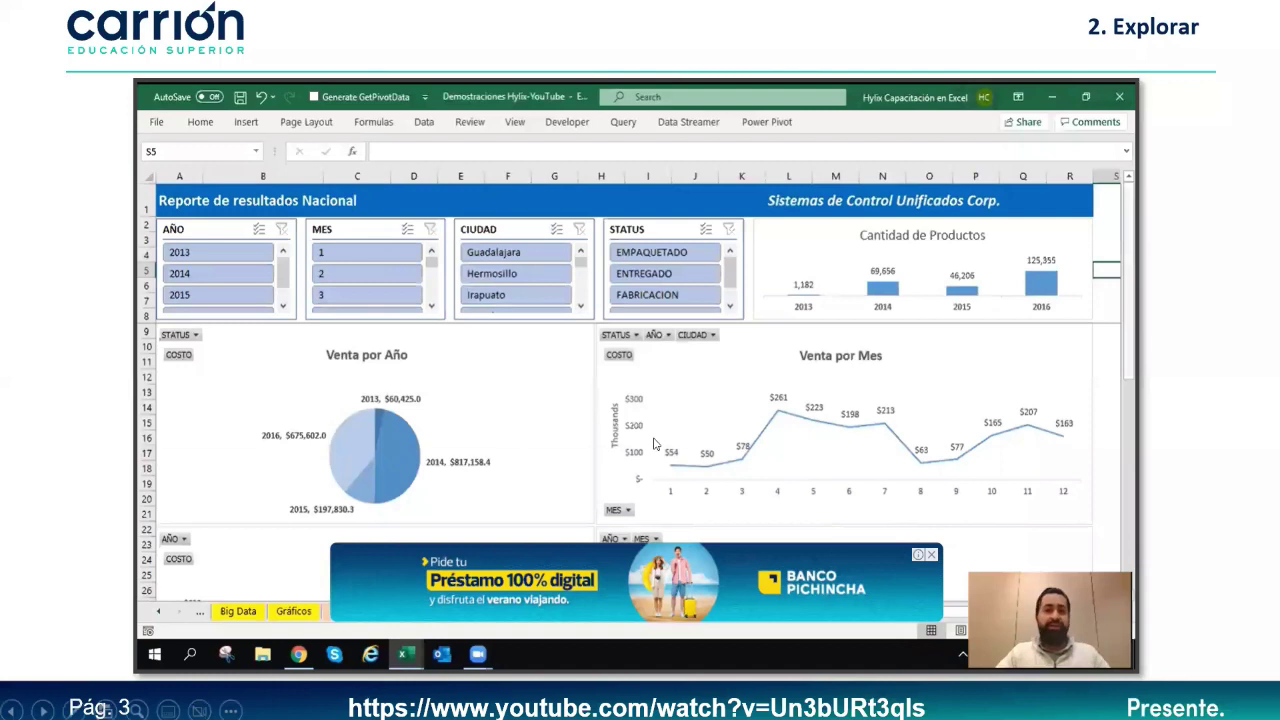
Step: Switch to Chrome and view the uploaded videos on the Hylix YouTube channel
{"action": "left_click", "coordinate": [930, 555]}
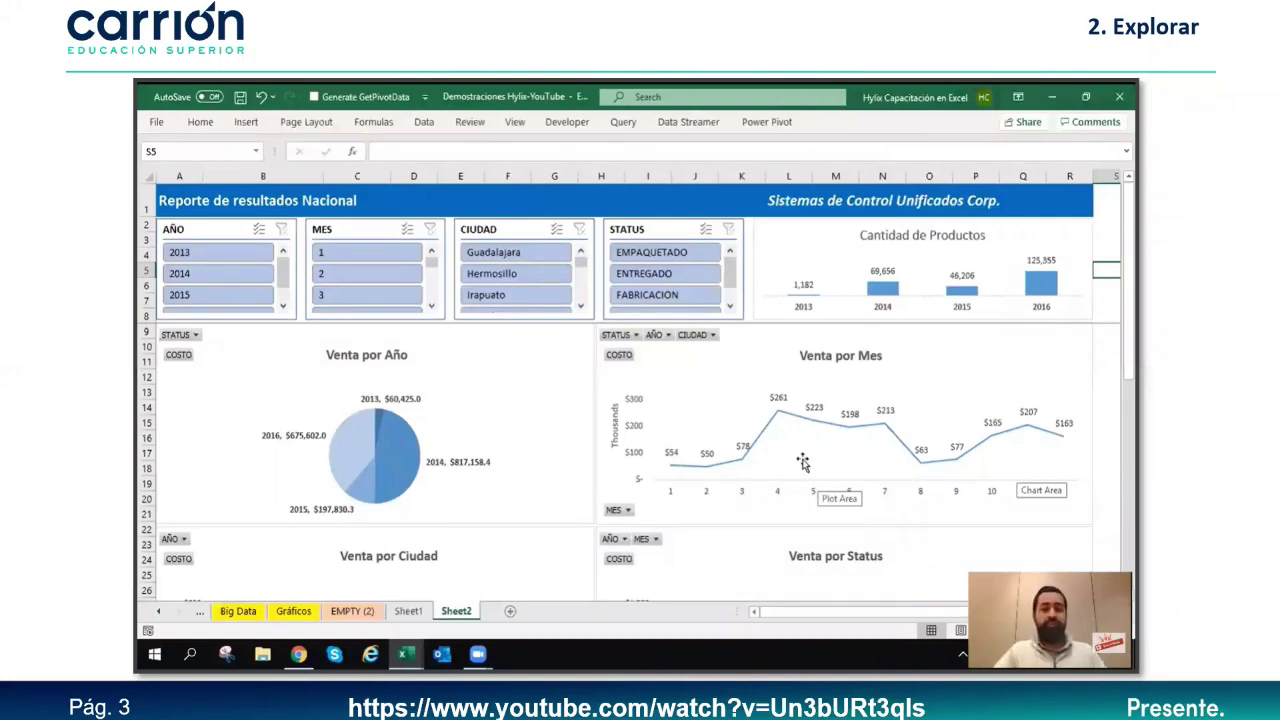
{"action": "key", "text": "alt+Tab"}
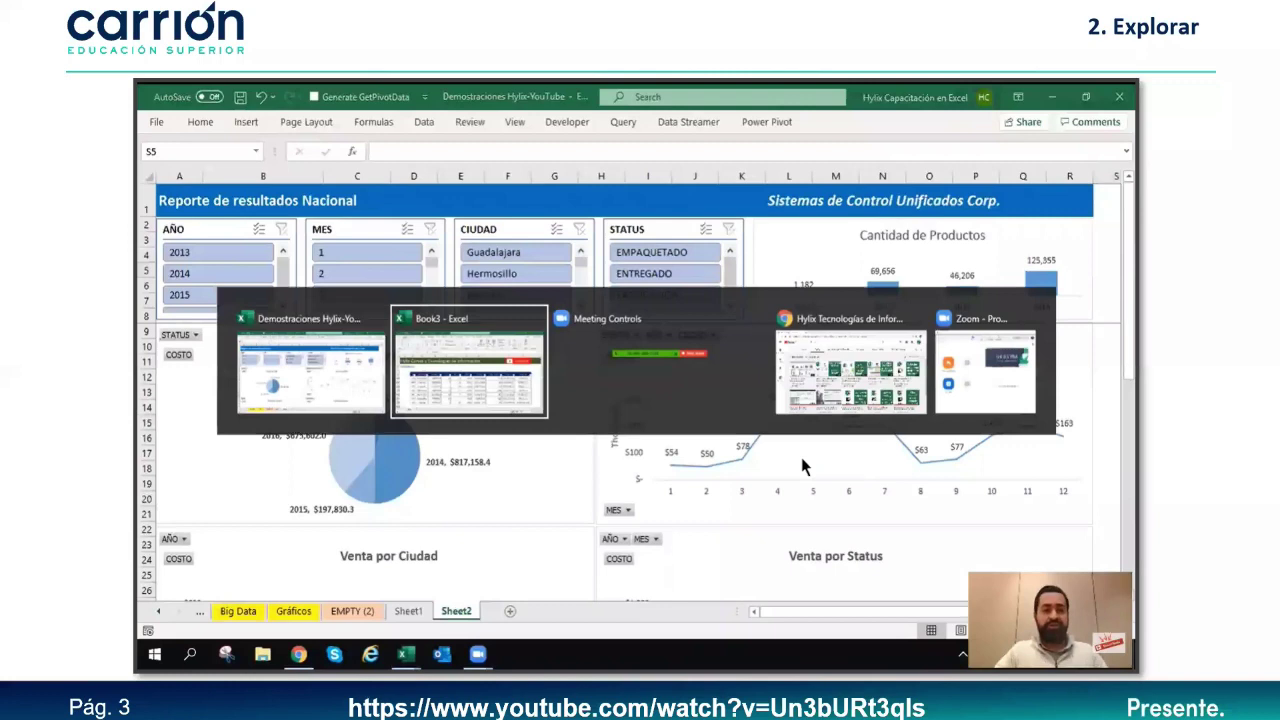
{"action": "key", "text": "Tab"}
{"action": "key", "text": "Tab"}
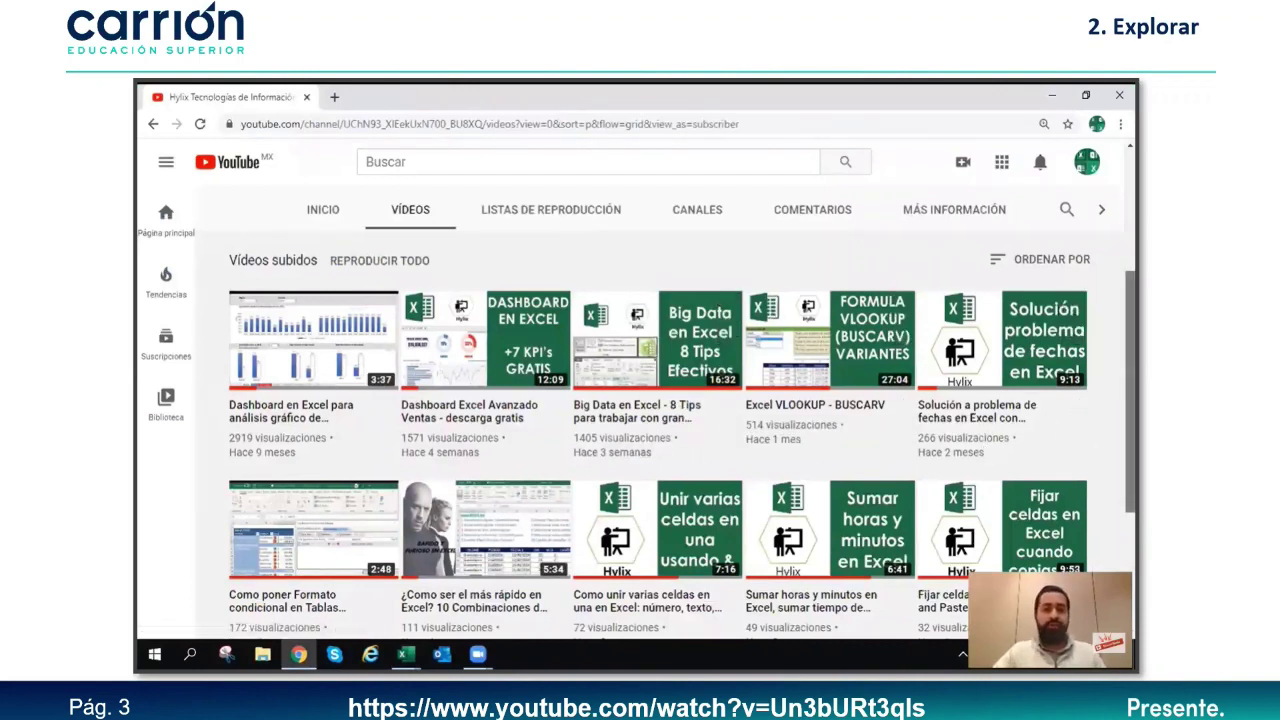
{"action": "scroll", "coordinate": [636, 400], "scroll_direction": "up", "scroll_amount": 1}
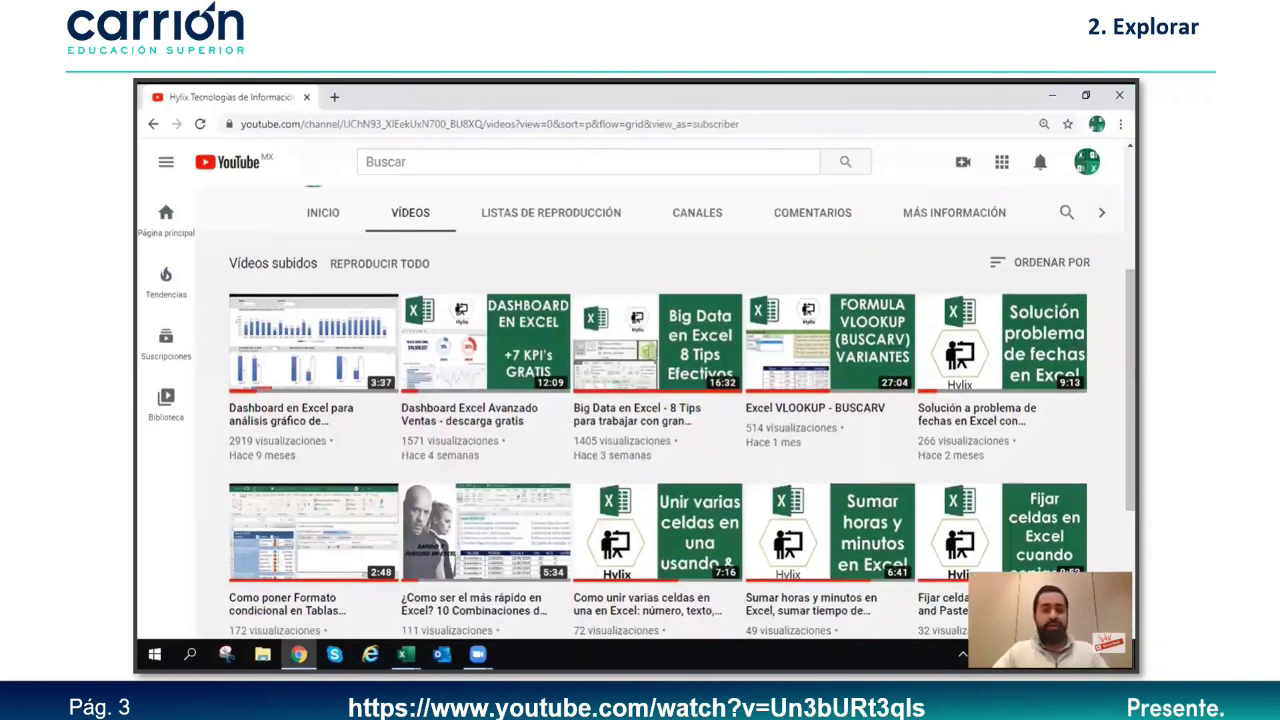
Step: Return to Excel and bring up the Book3 workbook with the Base sheet
{"action": "key", "text": "alt+Tab"}
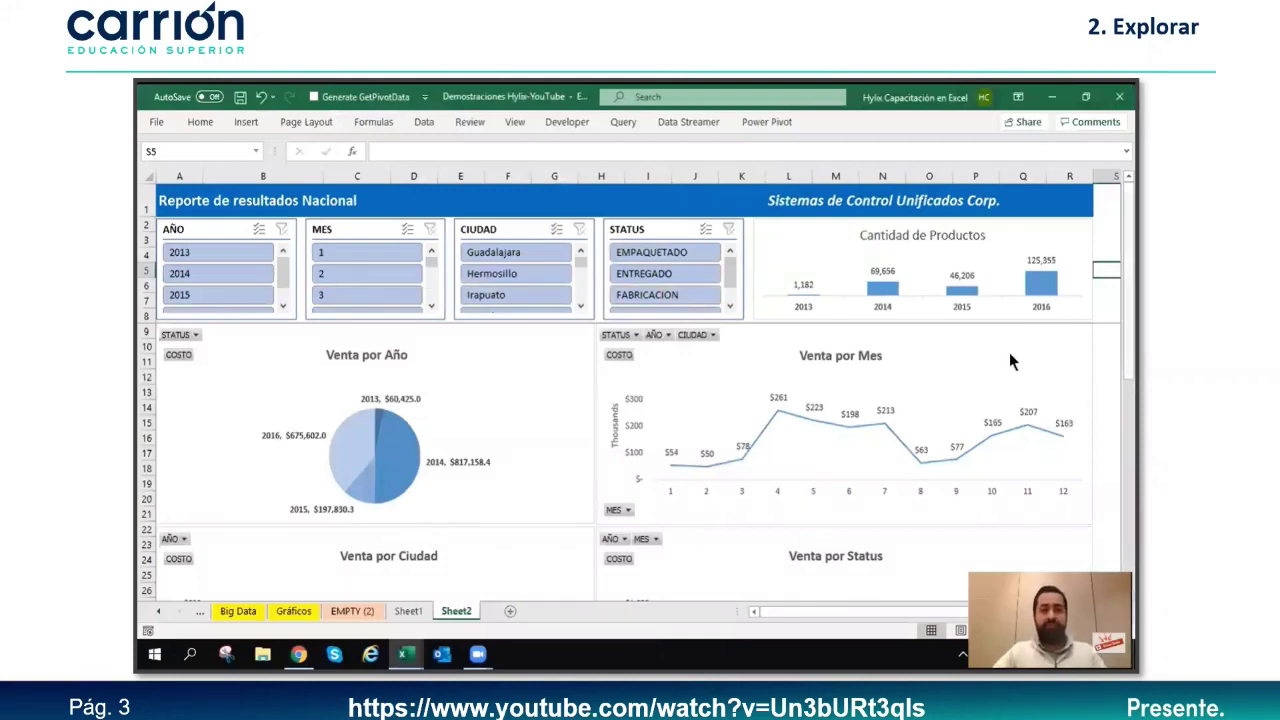
{"action": "key", "text": "alt+Tab"}
{"action": "key", "text": "alt+Tab"}
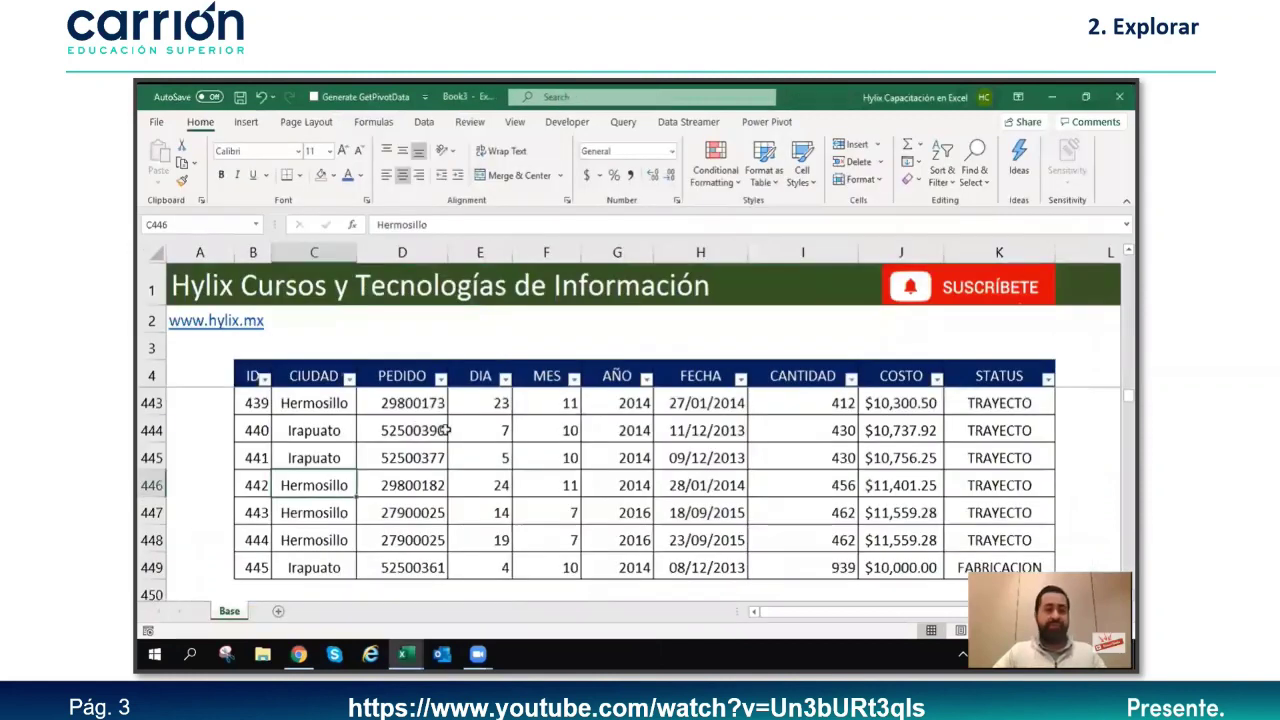
Step: Examine the extent of the data table through its header row and full ID column, and collapse the ribbon
{"action": "left_click", "coordinate": [252, 376]}
{"action": "key", "text": "ctrl+shift+Right"}
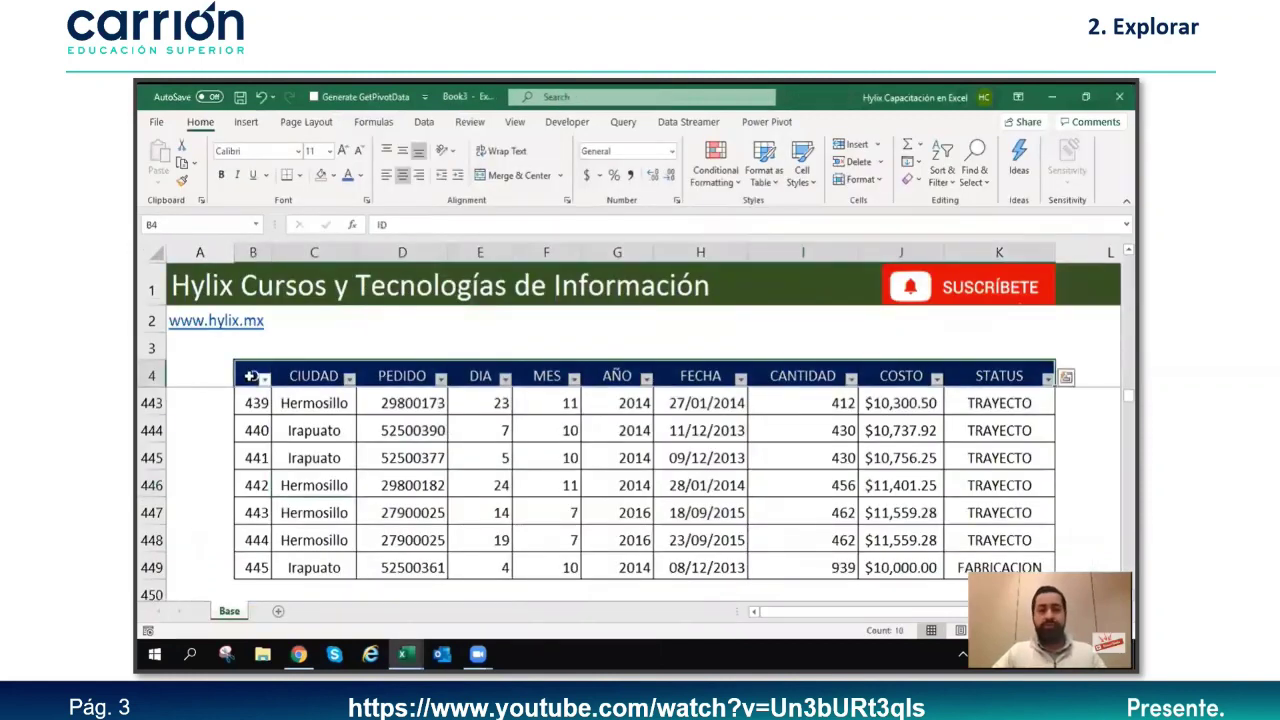
{"action": "key", "text": "Down"}
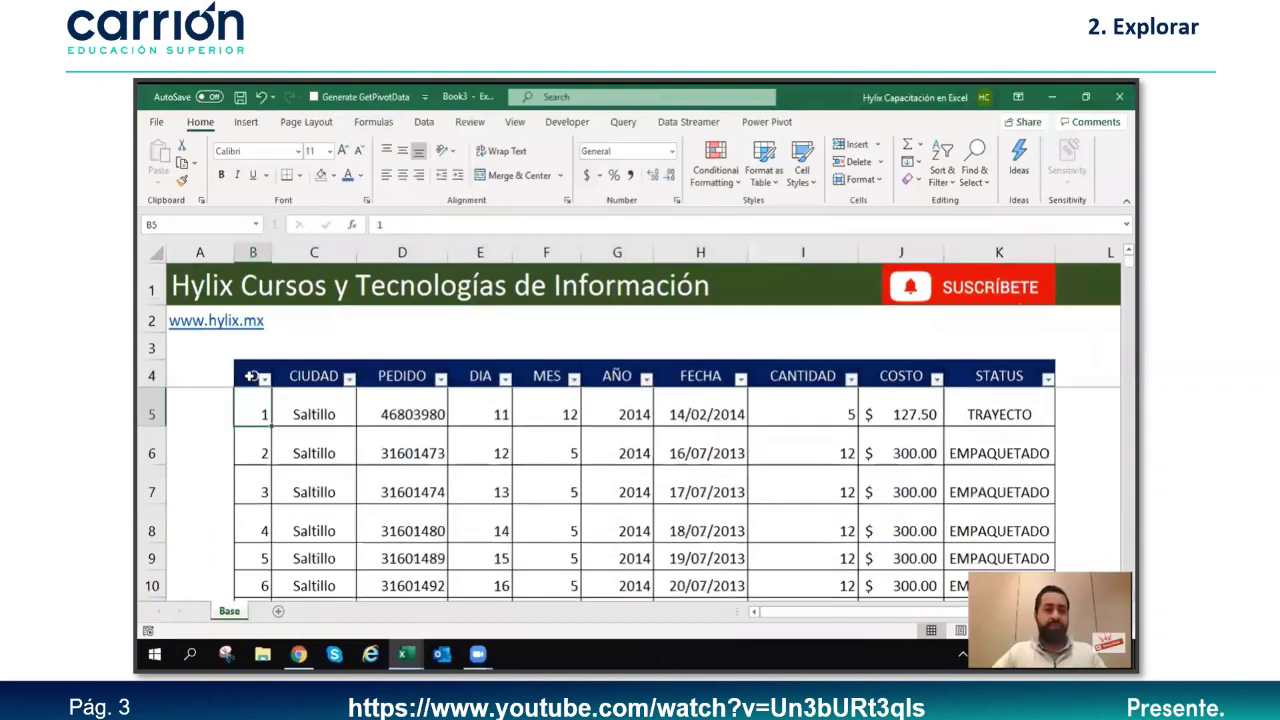
{"action": "key", "text": "ctrl+shift+Down"}
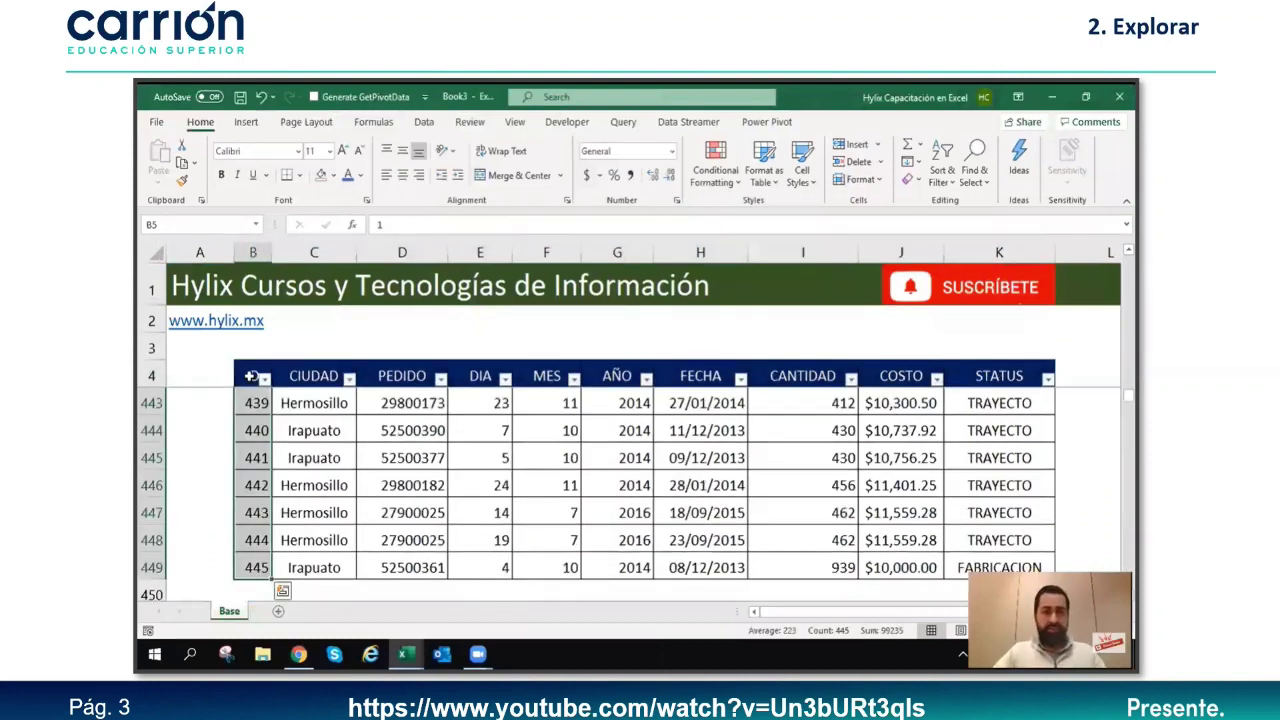
{"action": "key", "text": "ctrl+q"}
{"action": "left_click", "coordinate": [320, 408]}
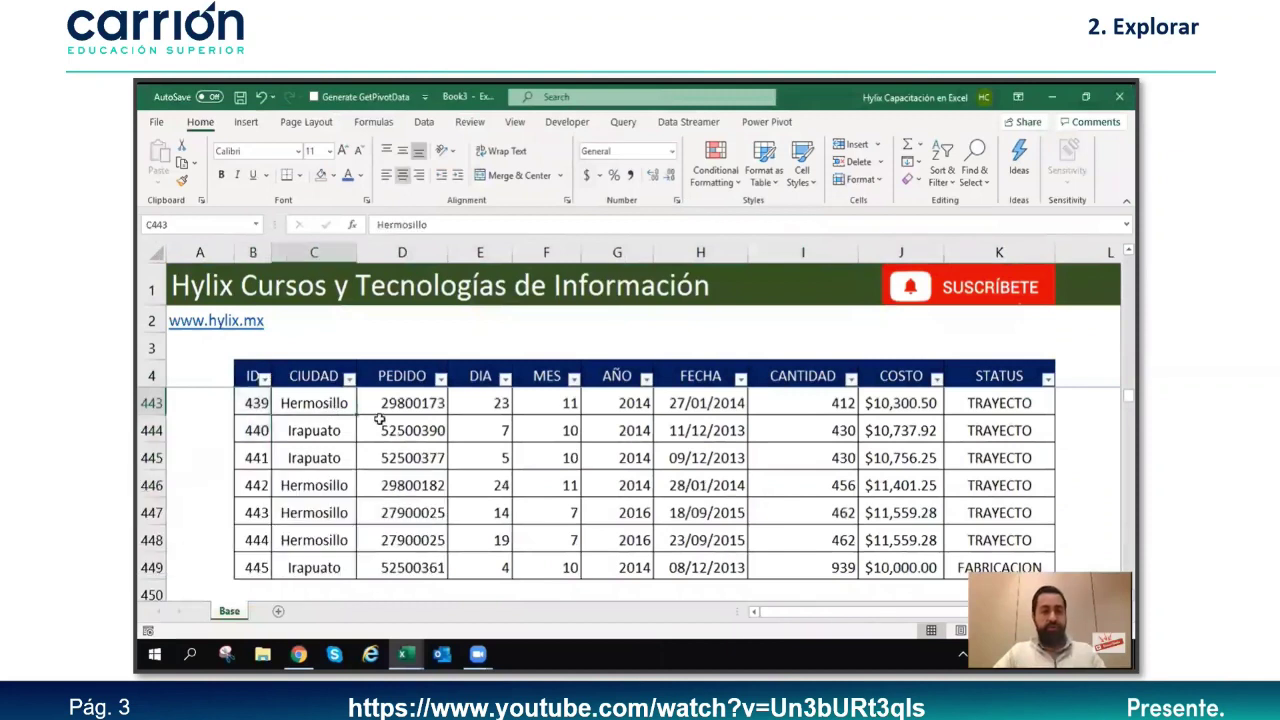
{"action": "key", "text": "ctrl+F1"}
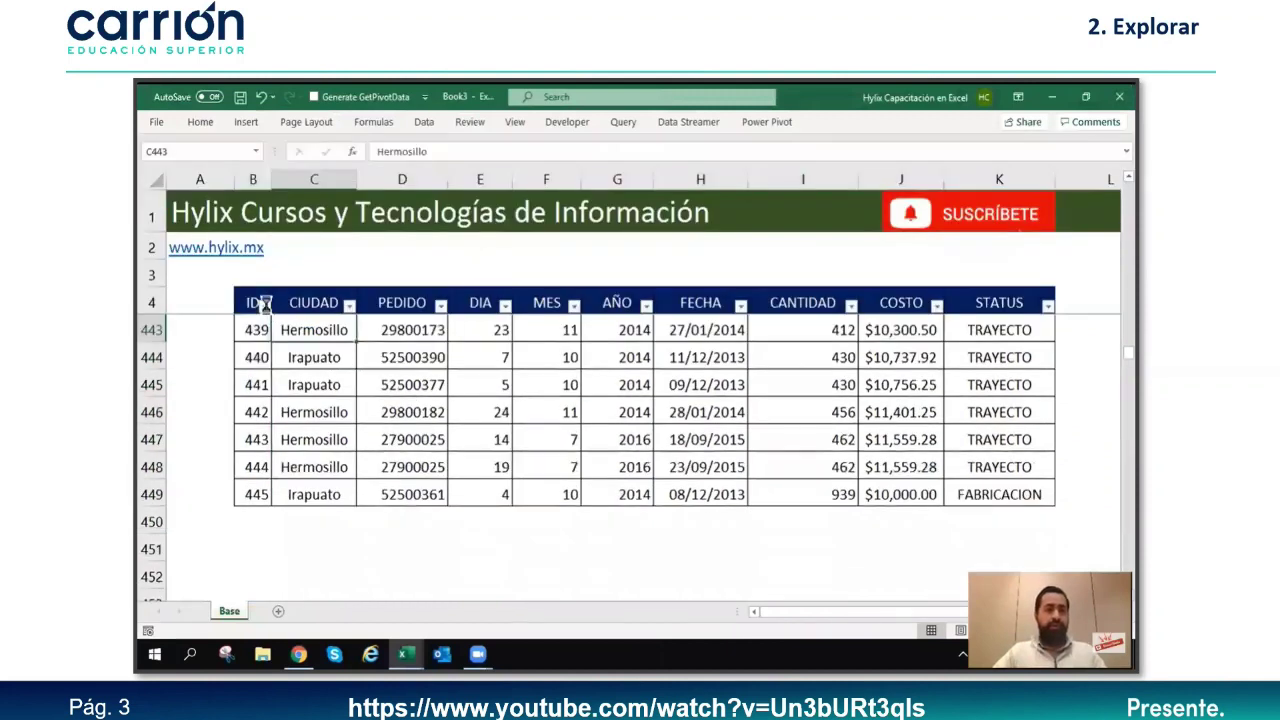
Step: View the cities in the CIUDAD column's filter list, leaving the filter unchanged
{"action": "left_click", "coordinate": [265, 304]}
{"action": "left_click", "coordinate": [253, 299]}
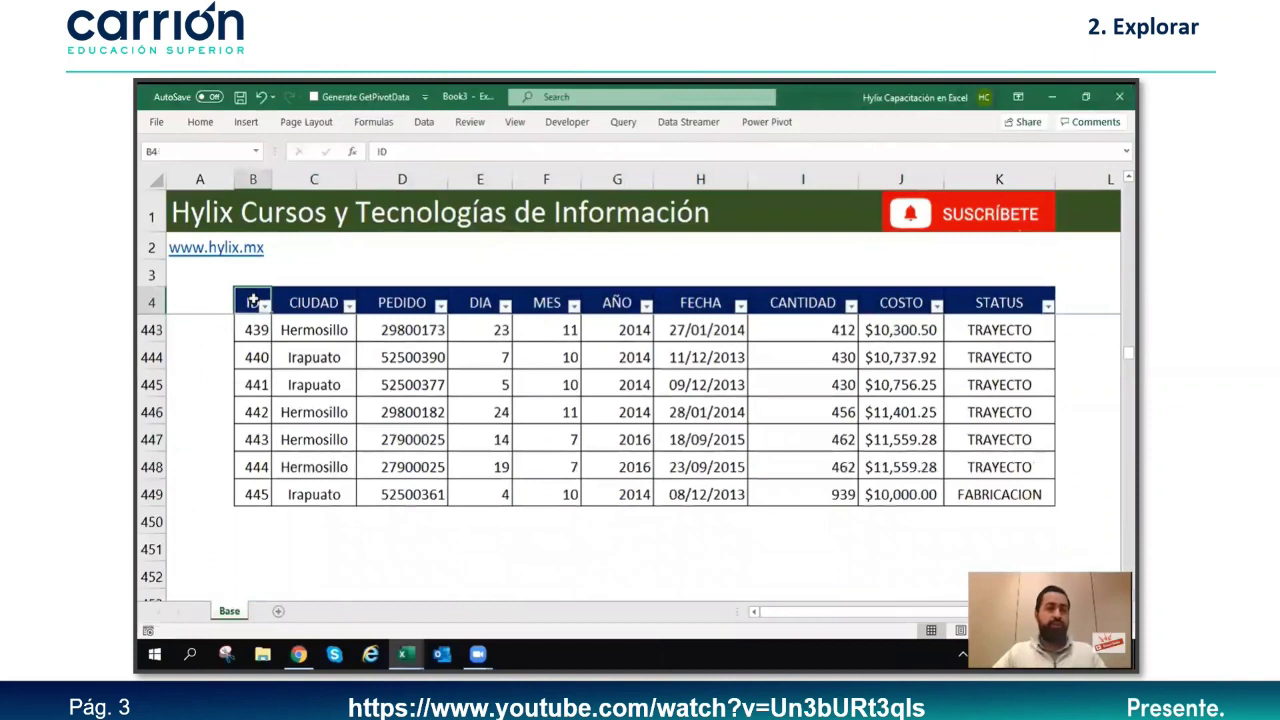
{"action": "key", "text": "Down"}
{"action": "key", "text": "Down"}
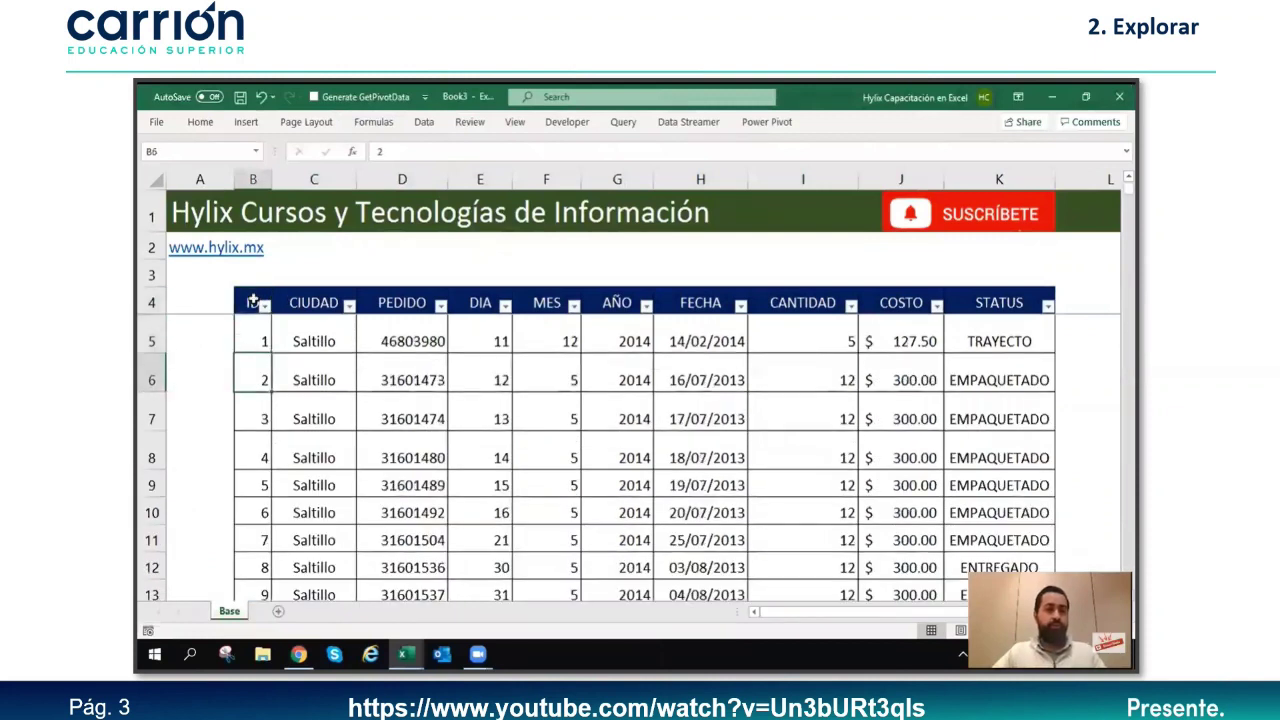
{"action": "key", "text": "Up"}
{"action": "key", "text": "Up"}
{"action": "key", "text": "Right"}
{"action": "key", "text": "alt+Down"}
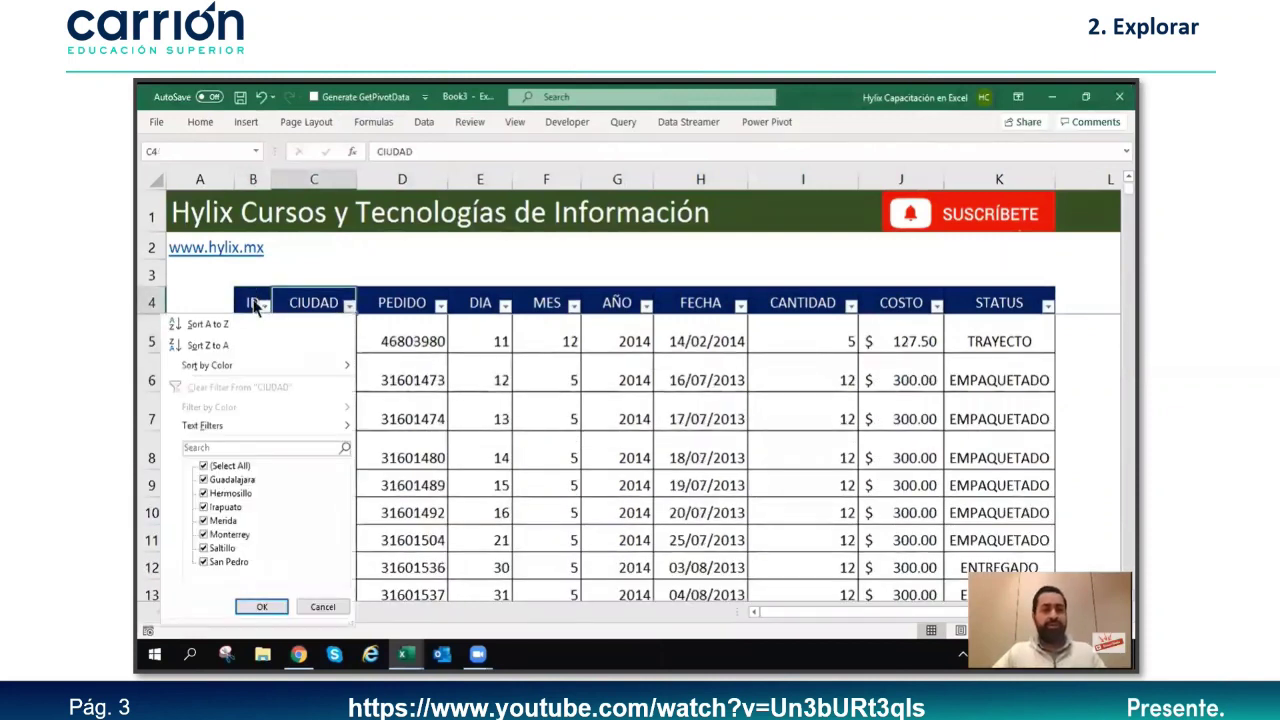
{"action": "key", "text": "Down"}
{"action": "key", "text": "Down"}
{"action": "key", "text": "Down"}
{"action": "key", "text": "Down"}
{"action": "key", "text": "Down"}
{"action": "key", "text": "Down"}
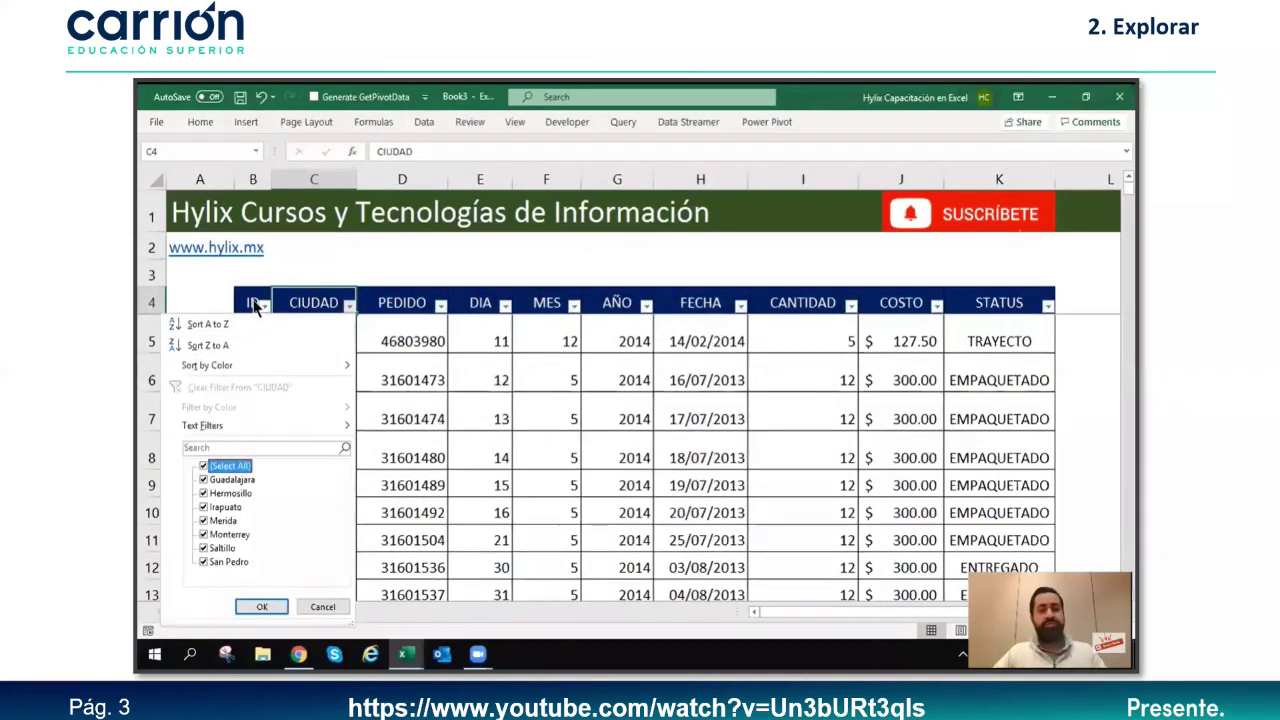
{"action": "key", "text": "Escape"}
Step: Examine the first record's DIA, MES and AÑO cells, its FECHA cell and the whole of row 5
{"action": "key", "text": "Right"}
{"action": "key", "text": "Down"}
{"action": "key", "text": "Right"}
{"action": "key", "text": "shift+Right"}
{"action": "key", "text": "shift+Right"}
{"action": "key", "text": "shift+Right"}
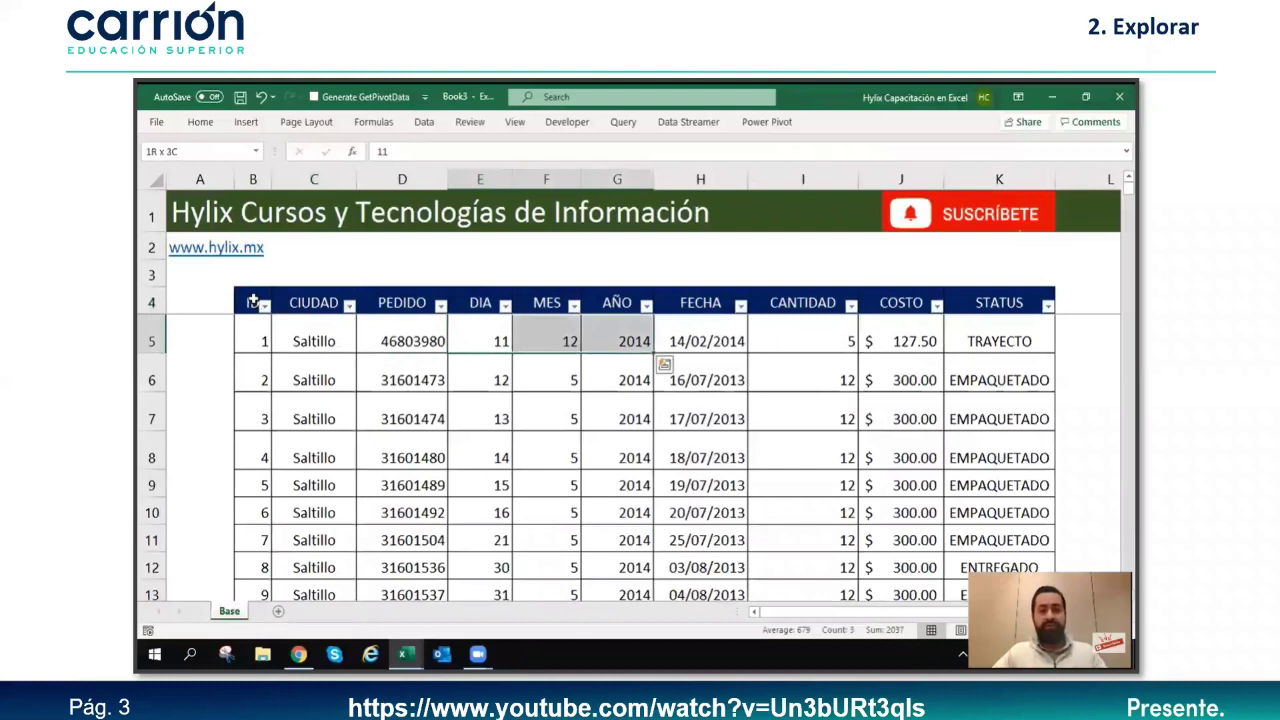
{"action": "key", "text": "shift+Up"}
{"action": "key", "text": "Right"}
{"action": "key", "text": "Right"}
{"action": "key", "text": "Right"}
{"action": "key", "text": "Right"}
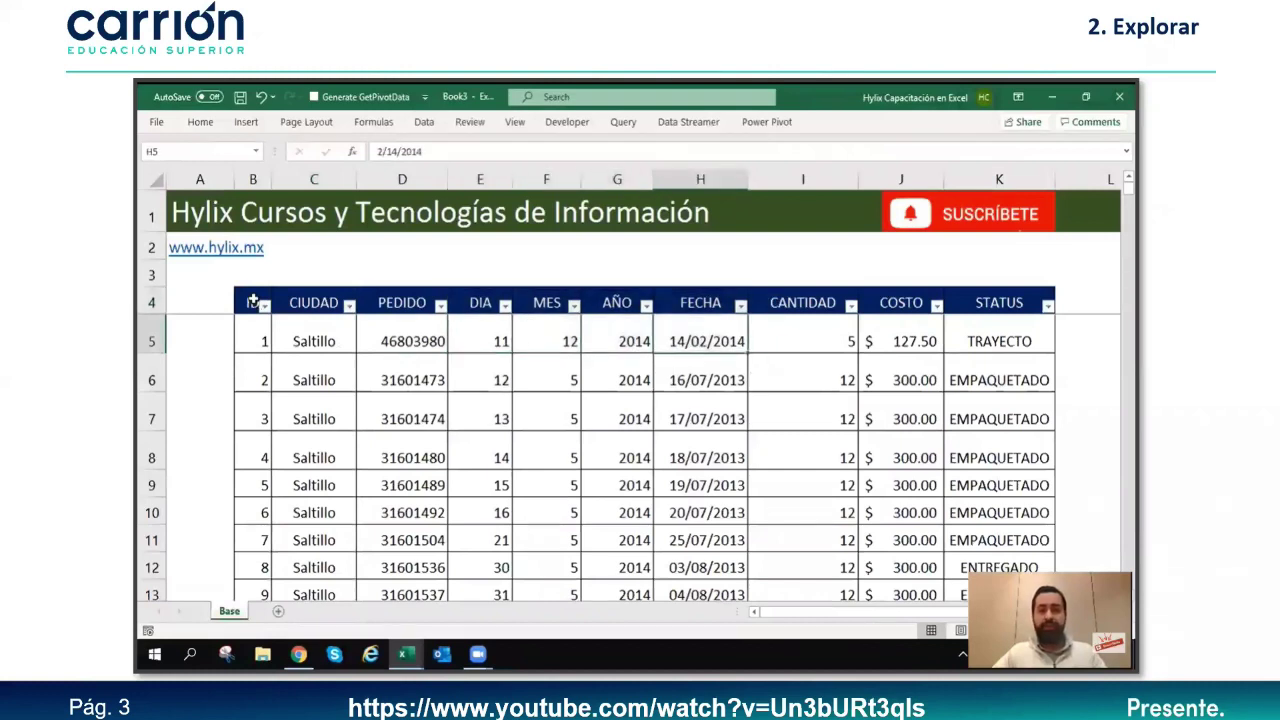
{"action": "key", "text": "ctrl+space"}
{"action": "key", "text": "shift+space"}
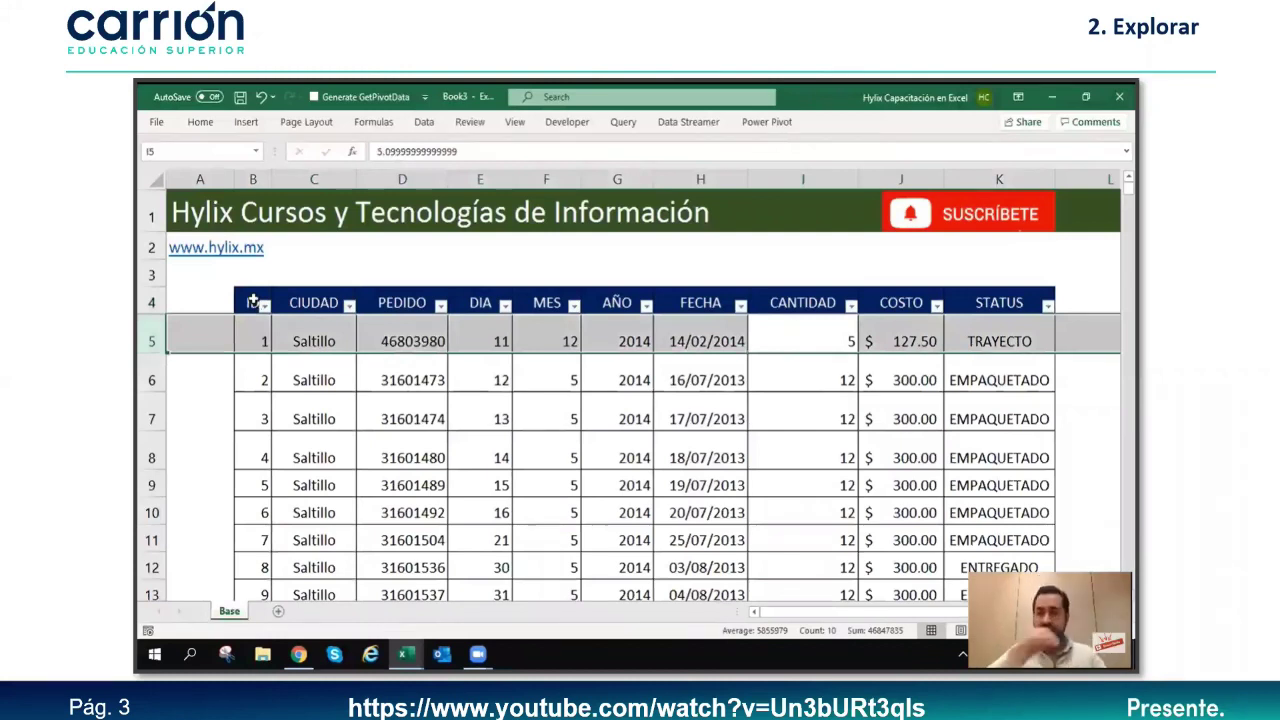
{"action": "left_click", "coordinate": [422, 403]}
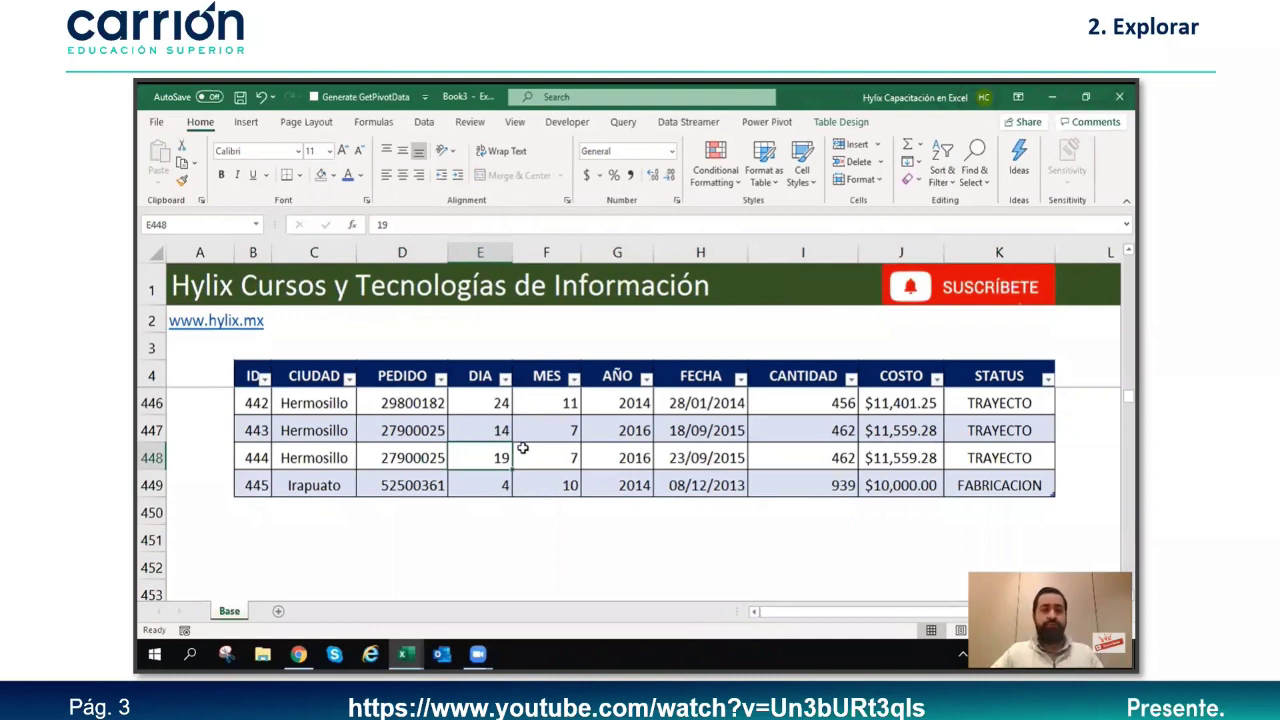
Step: Create a PivotTable from Table1 on a new worksheet
{"action": "left_click", "coordinate": [398, 430]}
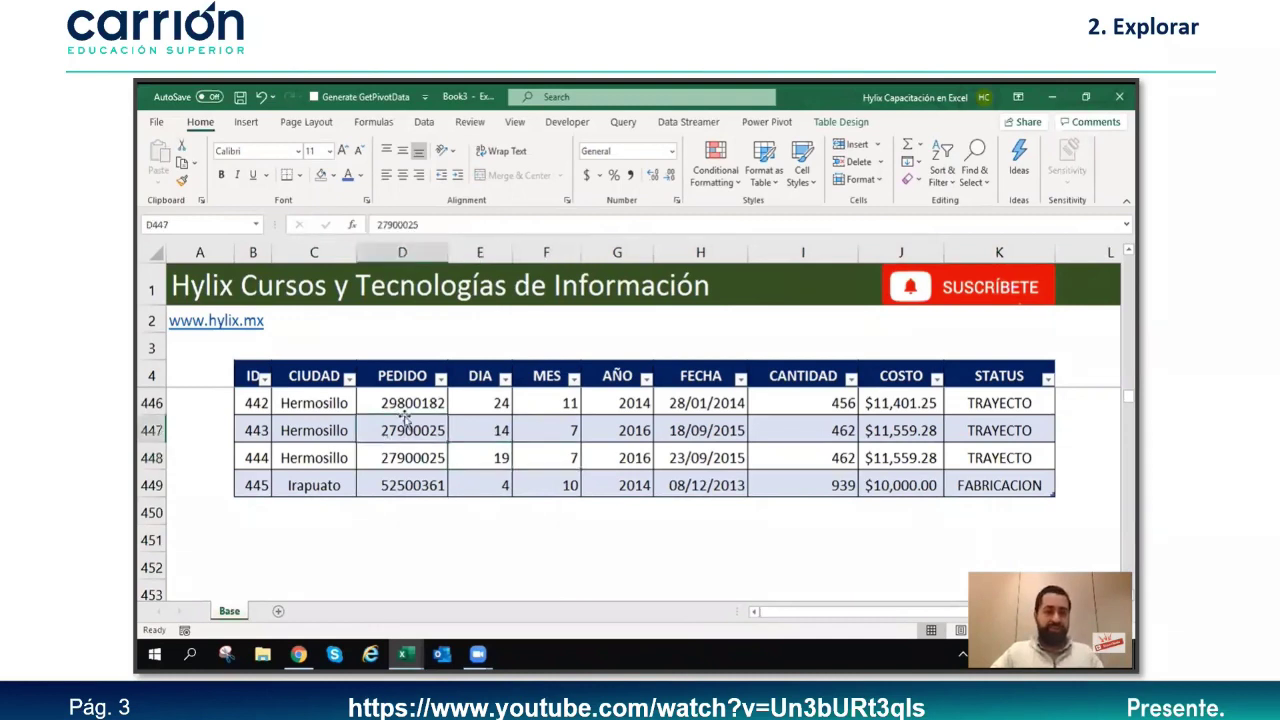
{"action": "left_click", "coordinate": [244, 122]}
{"action": "left_click", "coordinate": [168, 158]}
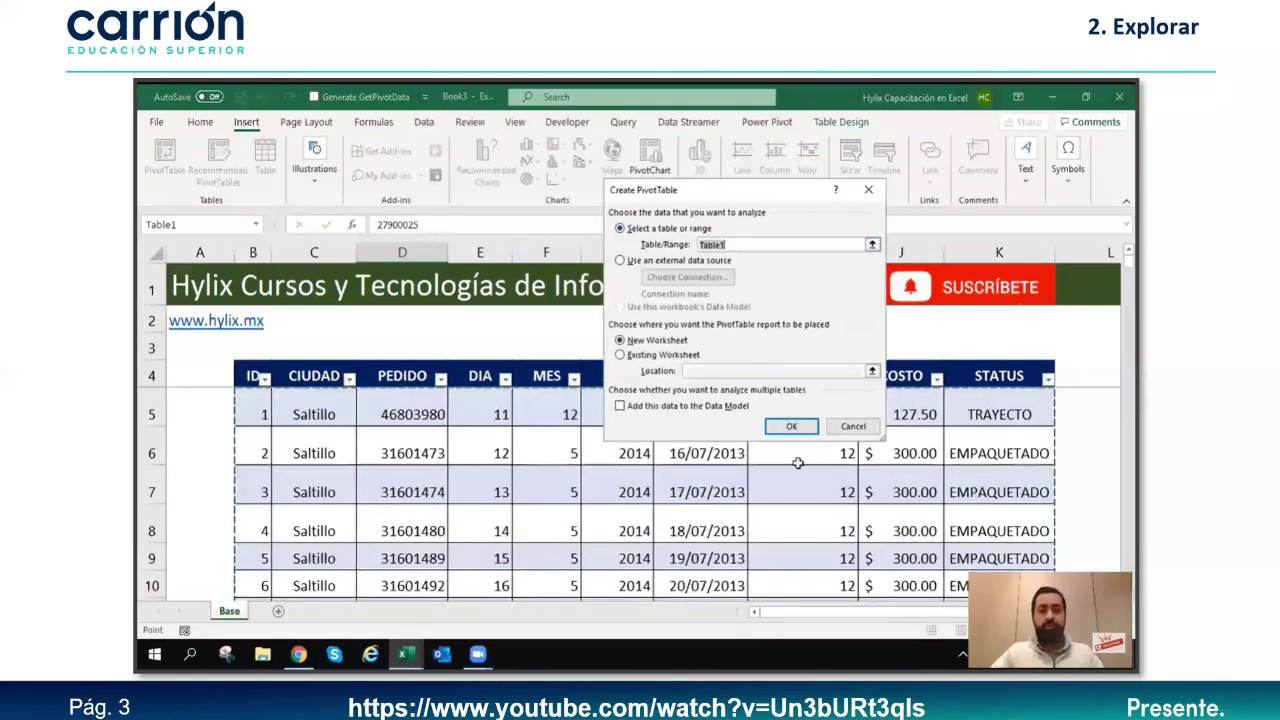
{"action": "left_click", "coordinate": [791, 426]}
Step: Move the new PivotTable sheet after the Base sheet and rename it Tablas
{"action": "left_click_drag", "start_coordinate": [240, 615], "coordinate": [276, 612]}
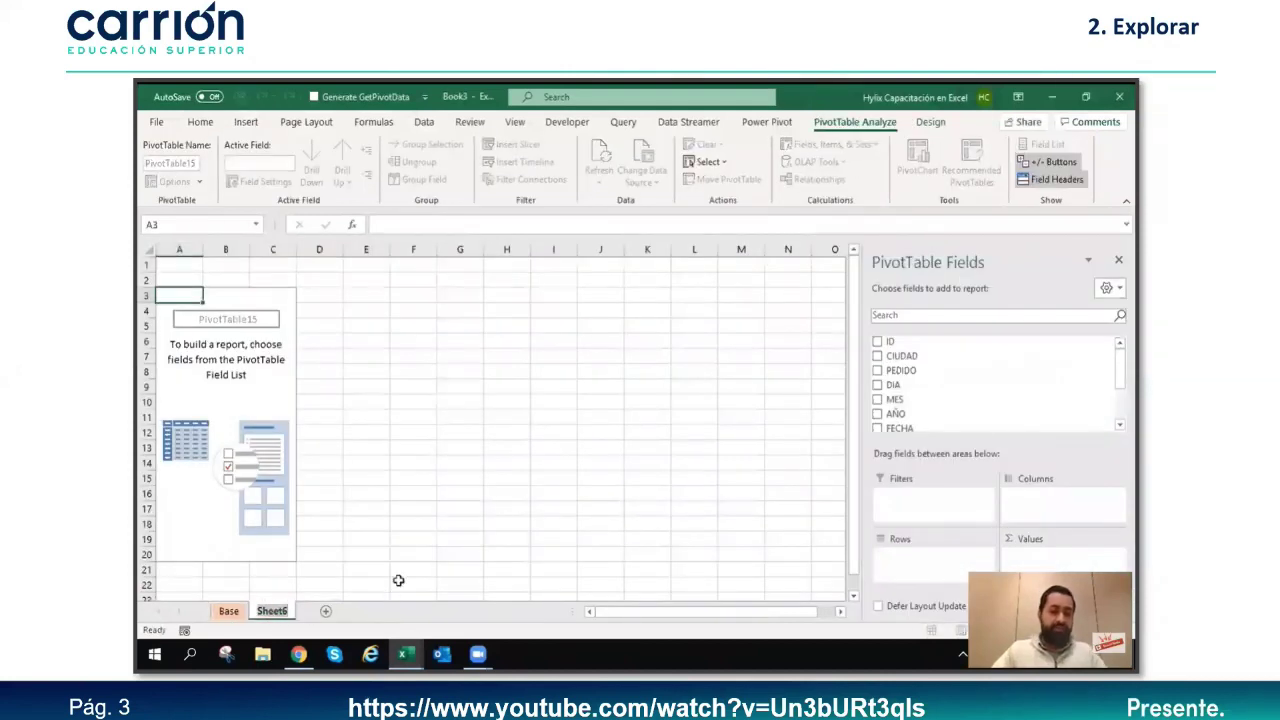
{"action": "type", "text": "T"}
{"action": "type", "text": "las"}
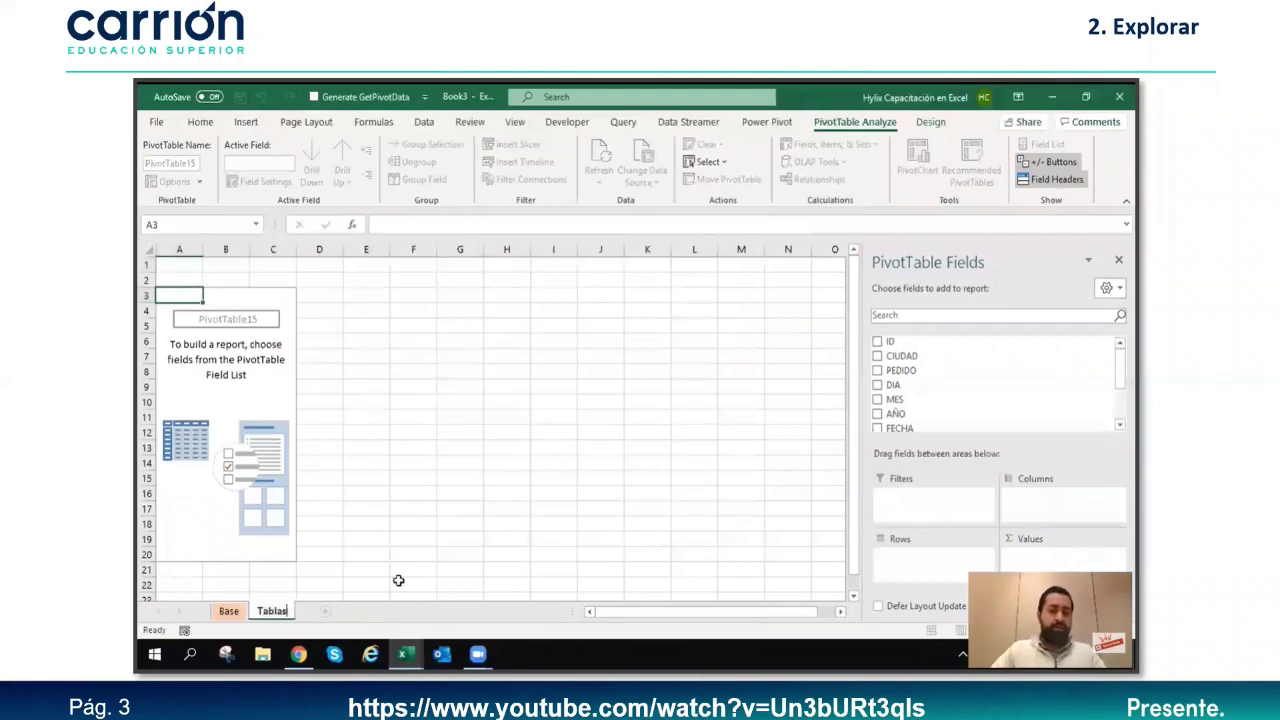
{"action": "key", "text": "Return"}
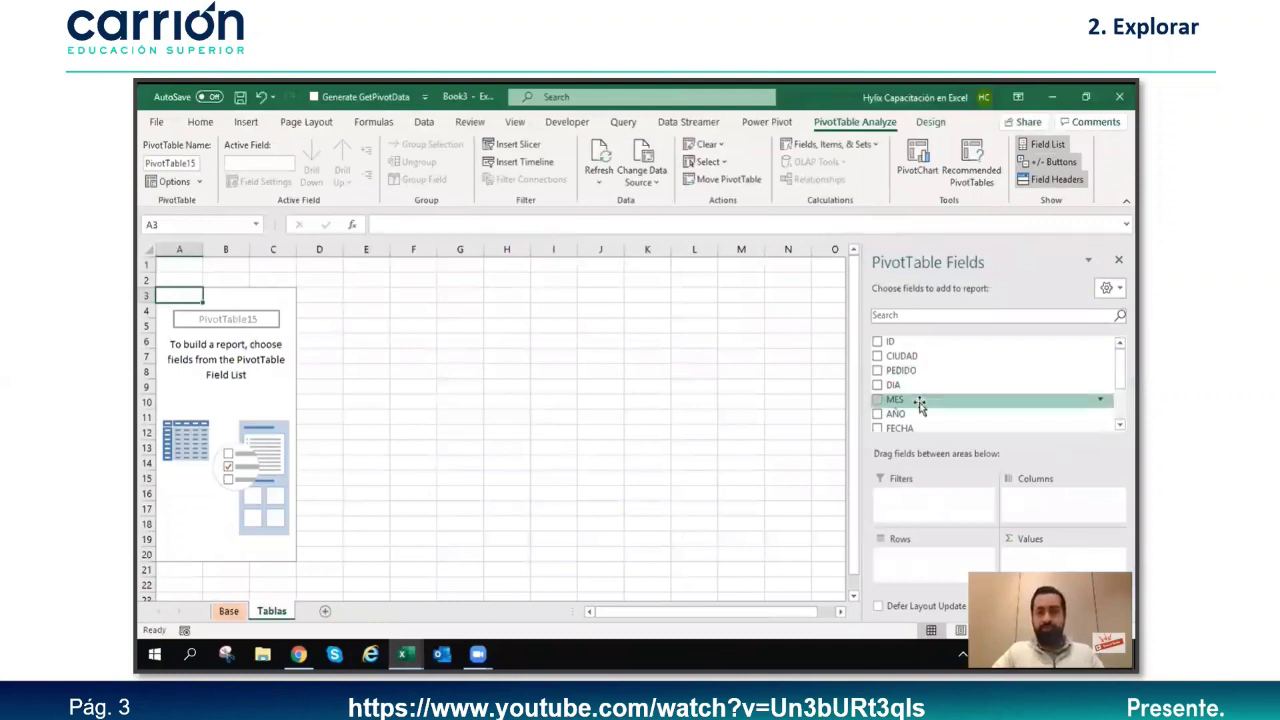
Step: Build the PivotTable with AÑO as rows and the sum of COSTO as values
{"action": "left_click_drag", "start_coordinate": [908, 414], "coordinate": [930, 535]}
{"action": "scroll", "coordinate": [915, 400], "scroll_direction": "down", "scroll_amount": 2}
{"action": "left_click_drag", "start_coordinate": [918, 390], "coordinate": [1035, 541]}
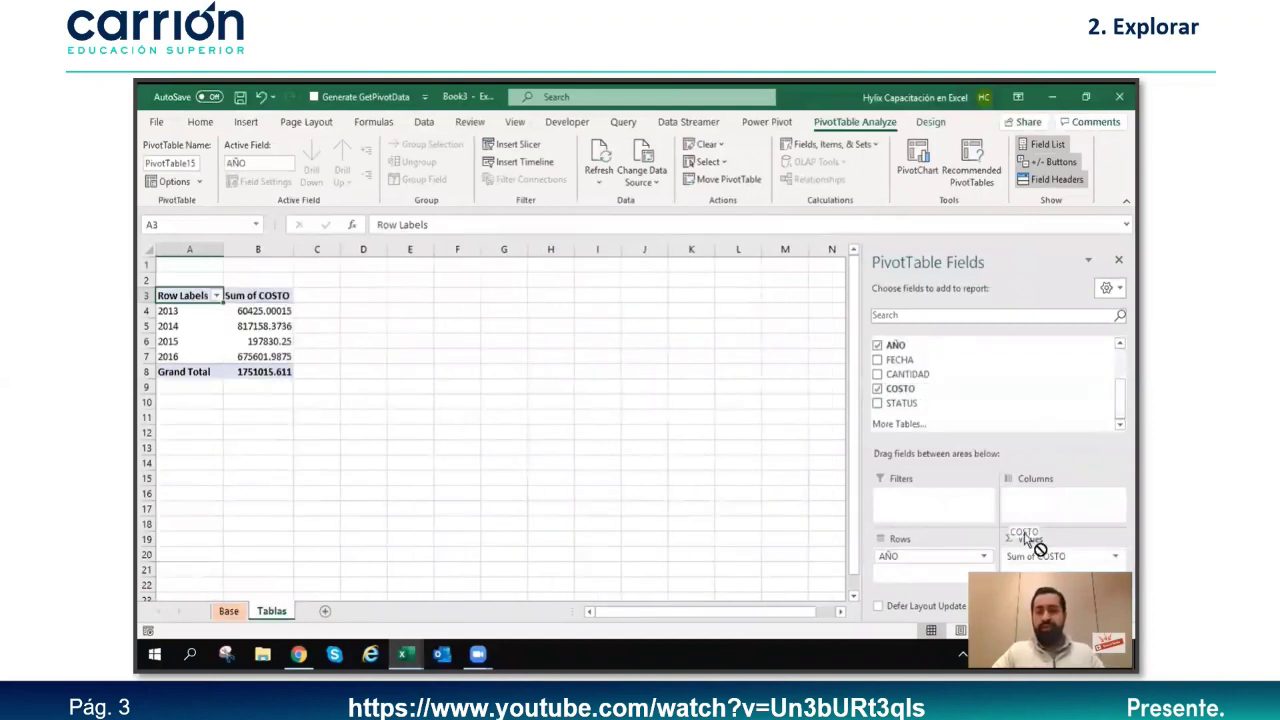
Step: Format the Sum of COSTO values as Accounting with the $ symbol and no decimal places
{"action": "left_click", "coordinate": [1036, 554]}
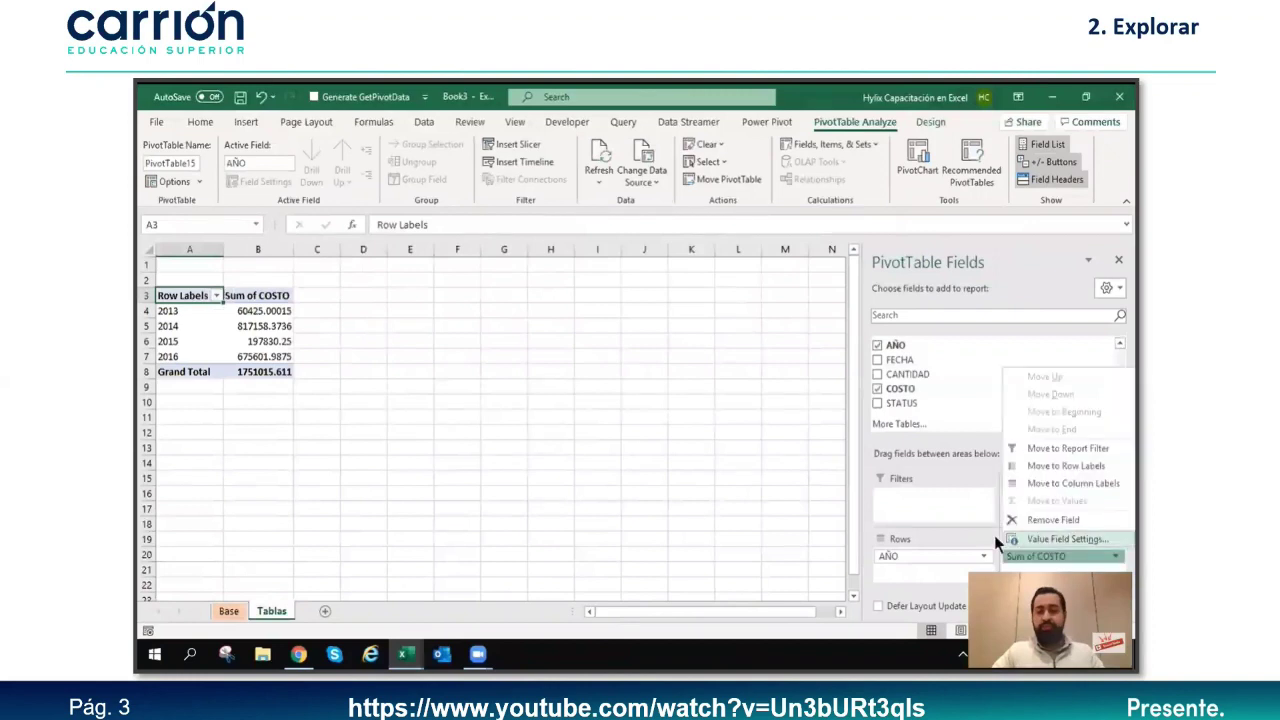
{"action": "left_click", "coordinate": [1056, 541]}
{"action": "left_click", "coordinate": [650, 418]}
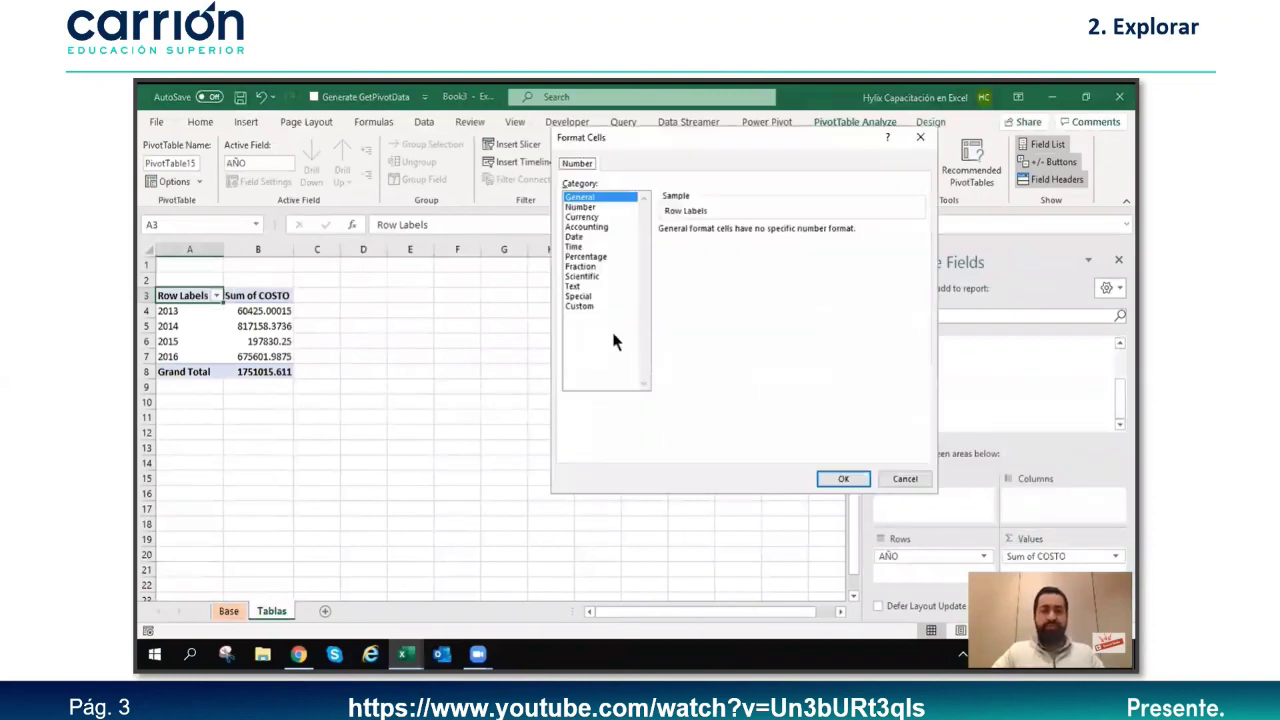
{"action": "left_click", "coordinate": [588, 227]}
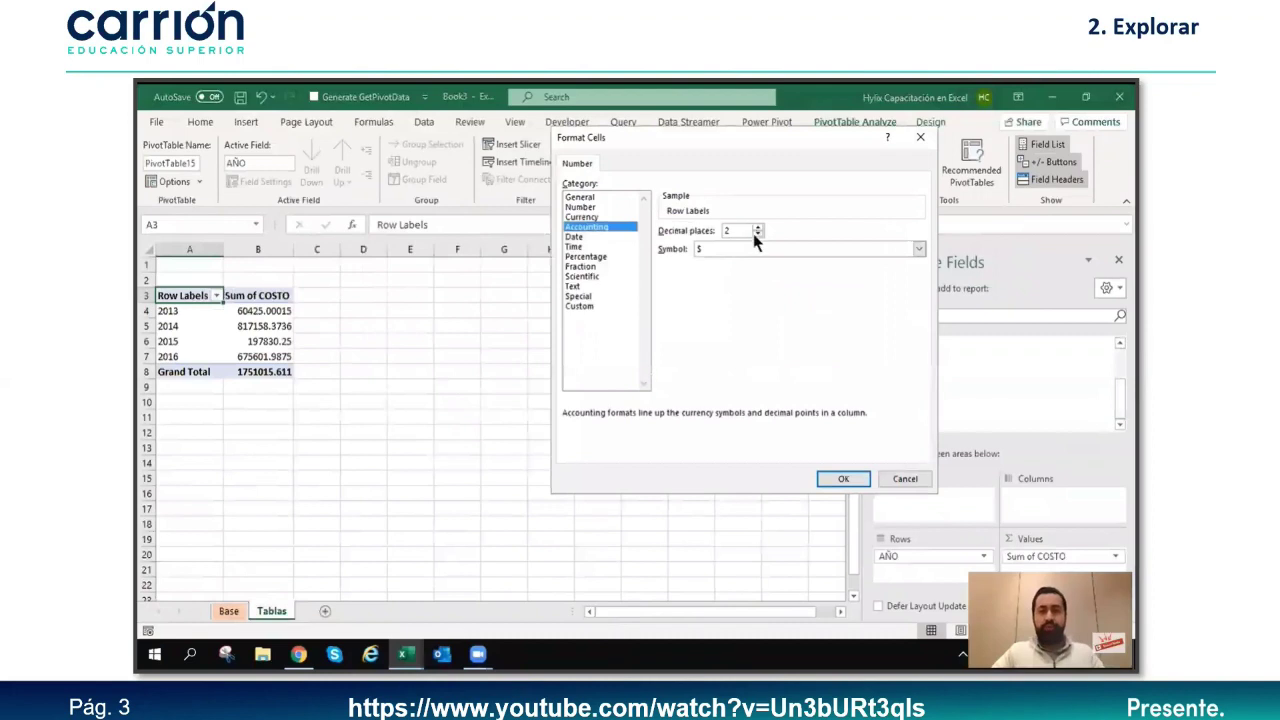
{"action": "left_click", "coordinate": [843, 478]}
{"action": "left_click", "coordinate": [790, 417]}
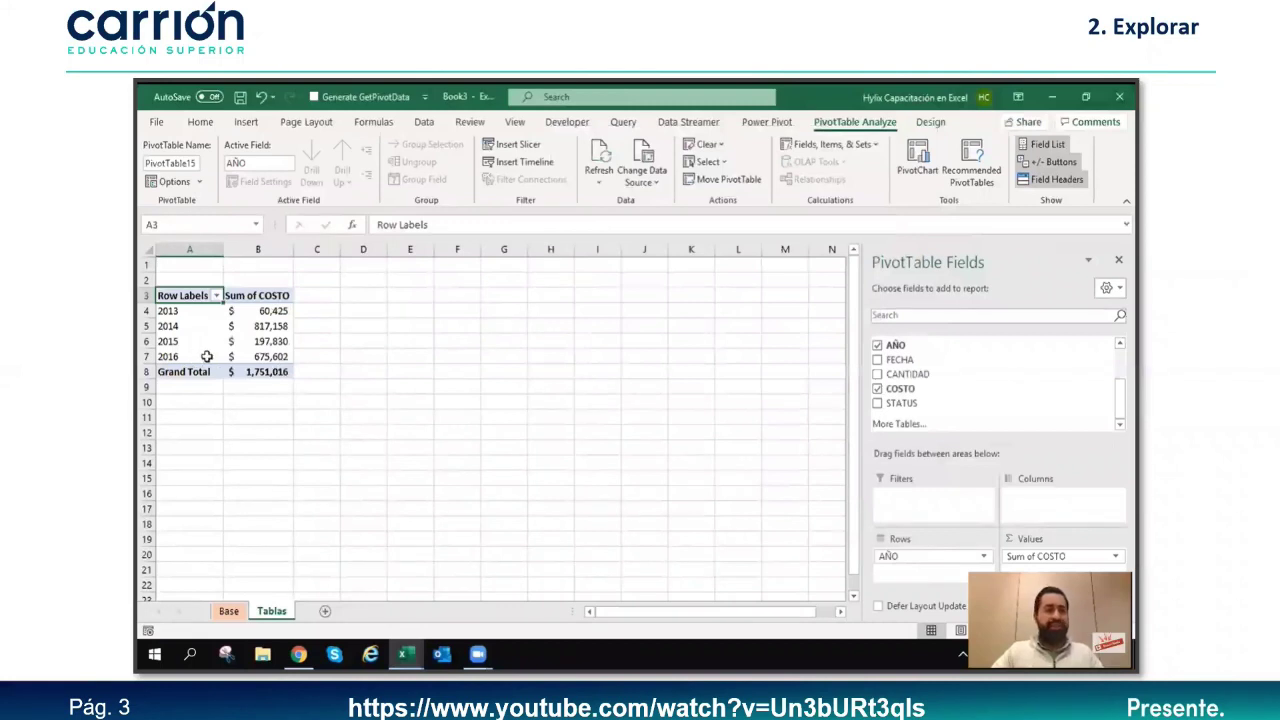
Step: Copy the whole PivotTable to cell D3 and autofit columns D and E
{"action": "left_click_drag", "start_coordinate": [198, 295], "coordinate": [268, 372]}
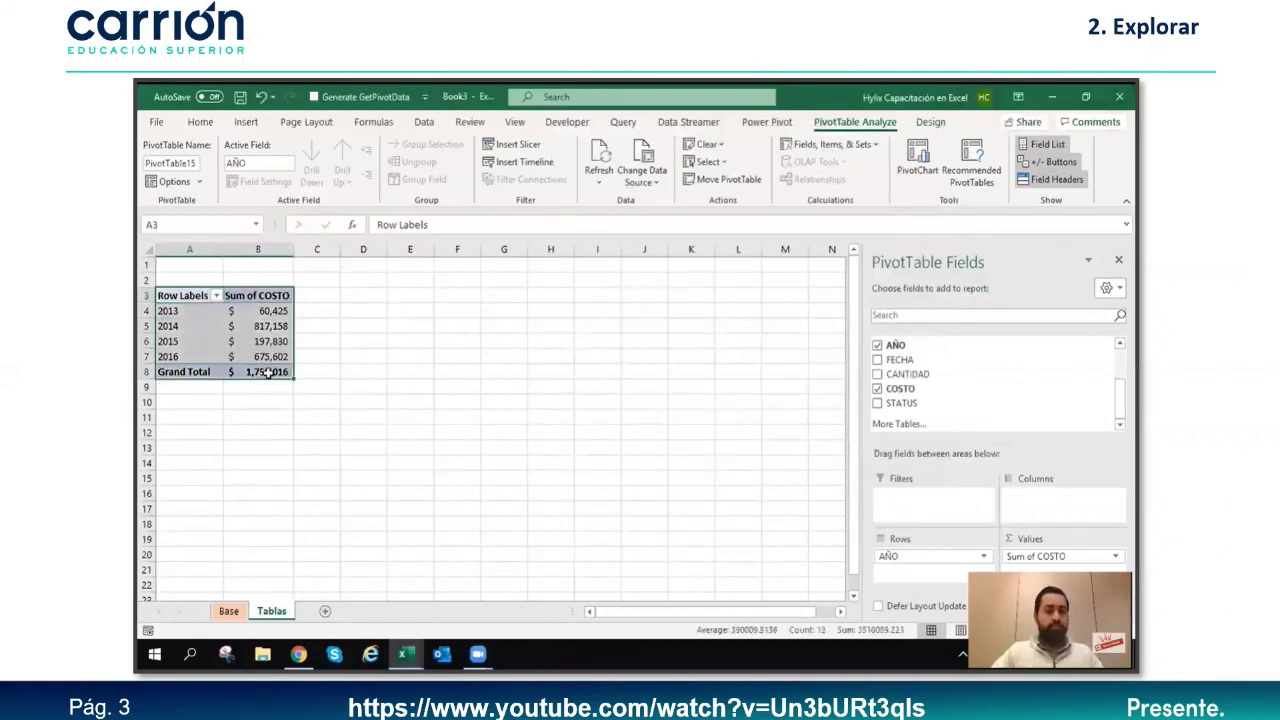
{"action": "key", "text": "ctrl+c"}
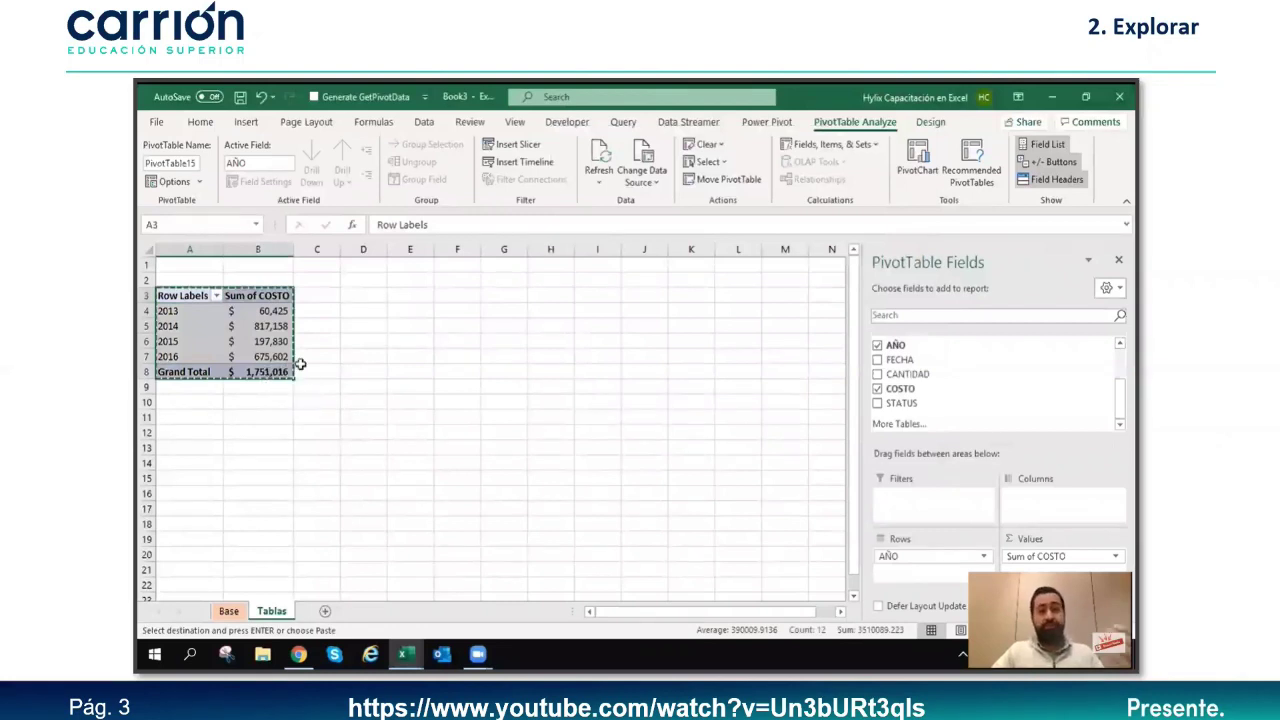
{"action": "left_click", "coordinate": [357, 294]}
{"action": "key", "text": "ctrl+v"}
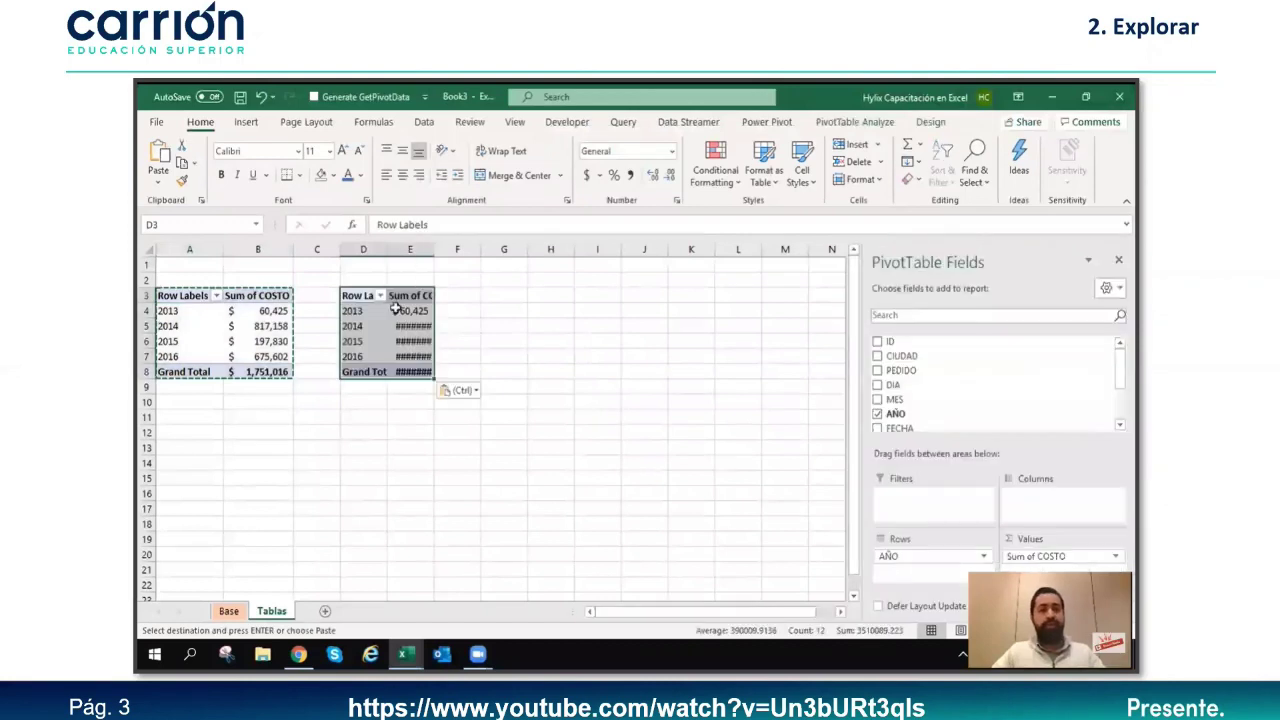
{"action": "double_click", "coordinate": [387, 250]}
{"action": "double_click", "coordinate": [455, 250]}
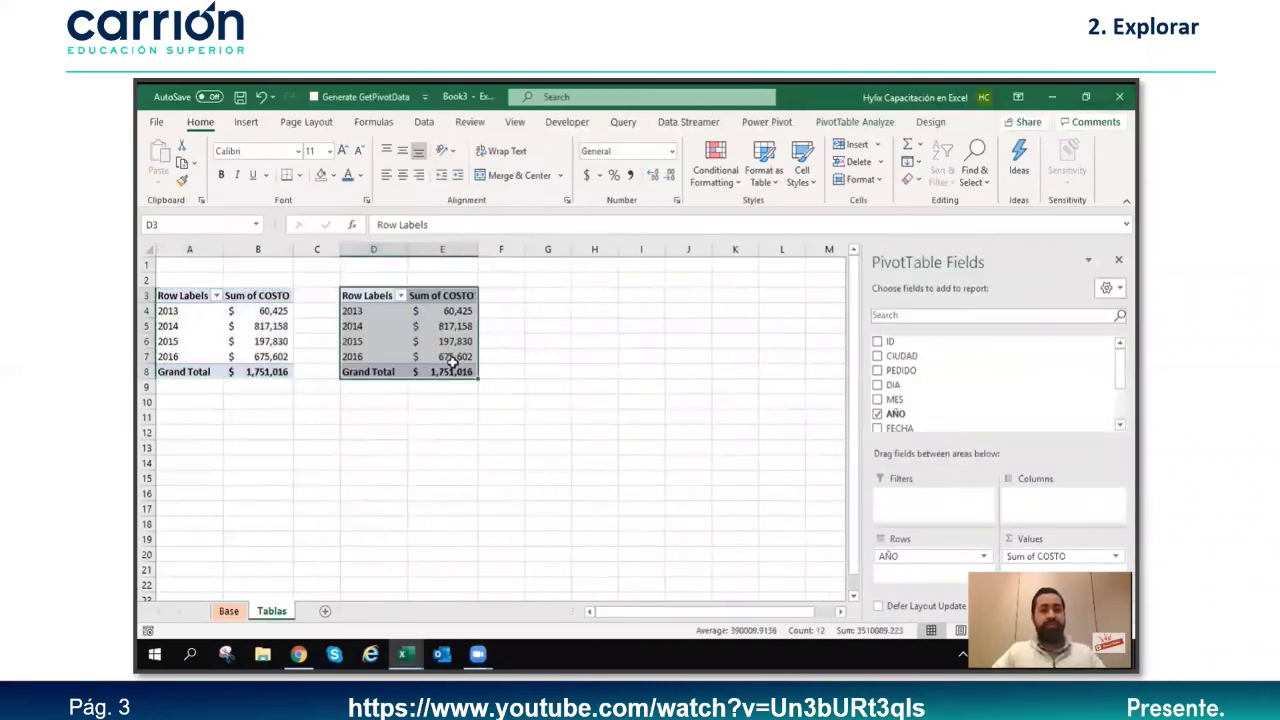
Step: Replace AÑO with MES in the rows of the copied PivotTable at D3
{"action": "left_click", "coordinate": [415, 325]}
{"action": "left_click_drag", "start_coordinate": [890, 556], "coordinate": [857, 451]}
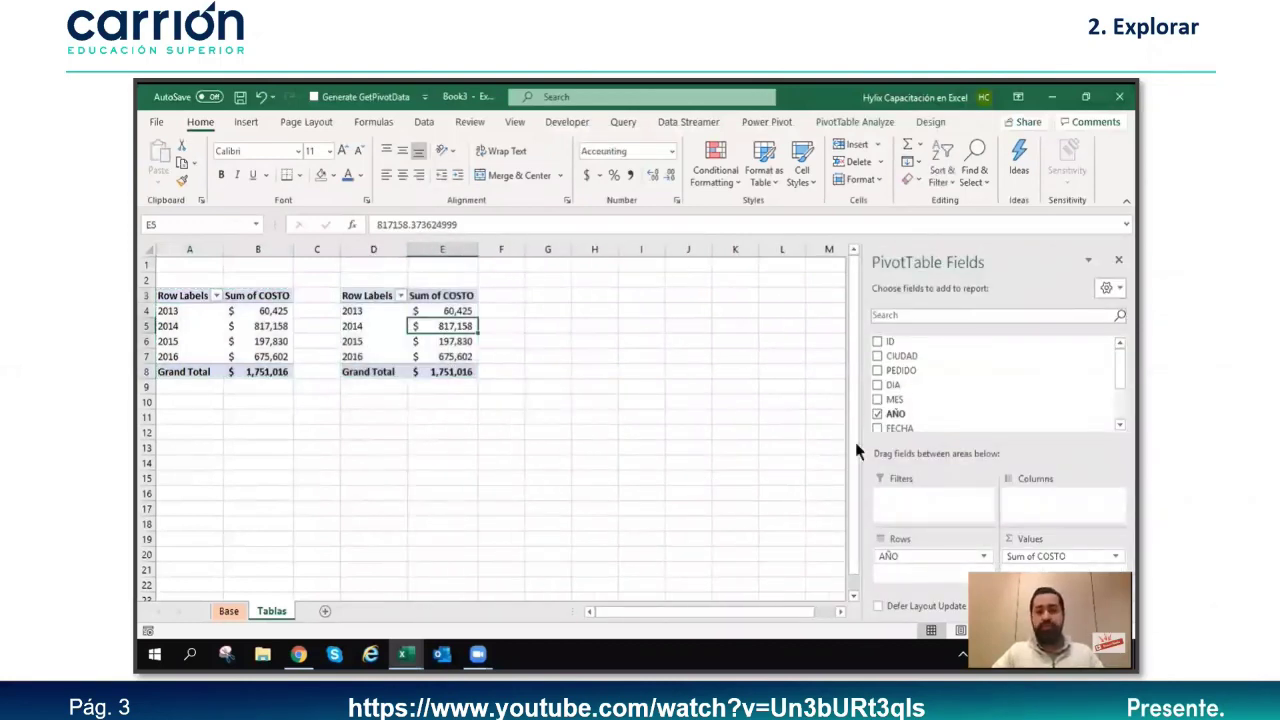
{"action": "left_click_drag", "start_coordinate": [895, 399], "coordinate": [932, 552]}
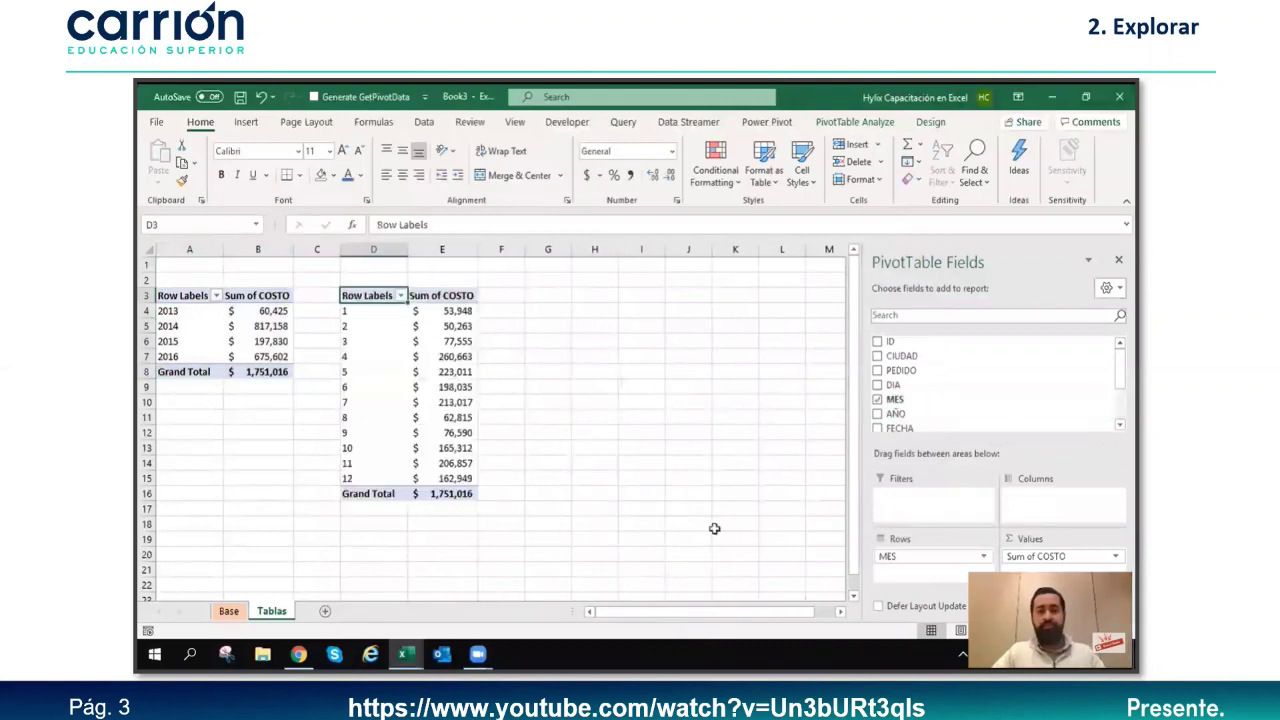
{"action": "left_click_drag", "start_coordinate": [365, 310], "coordinate": [374, 474]}
{"action": "left_click_drag", "start_coordinate": [190, 311], "coordinate": [195, 372]}
{"action": "left_click", "coordinate": [369, 309]}
{"action": "scroll", "coordinate": [413, 323], "scroll_direction": "up", "scroll_amount": 1}
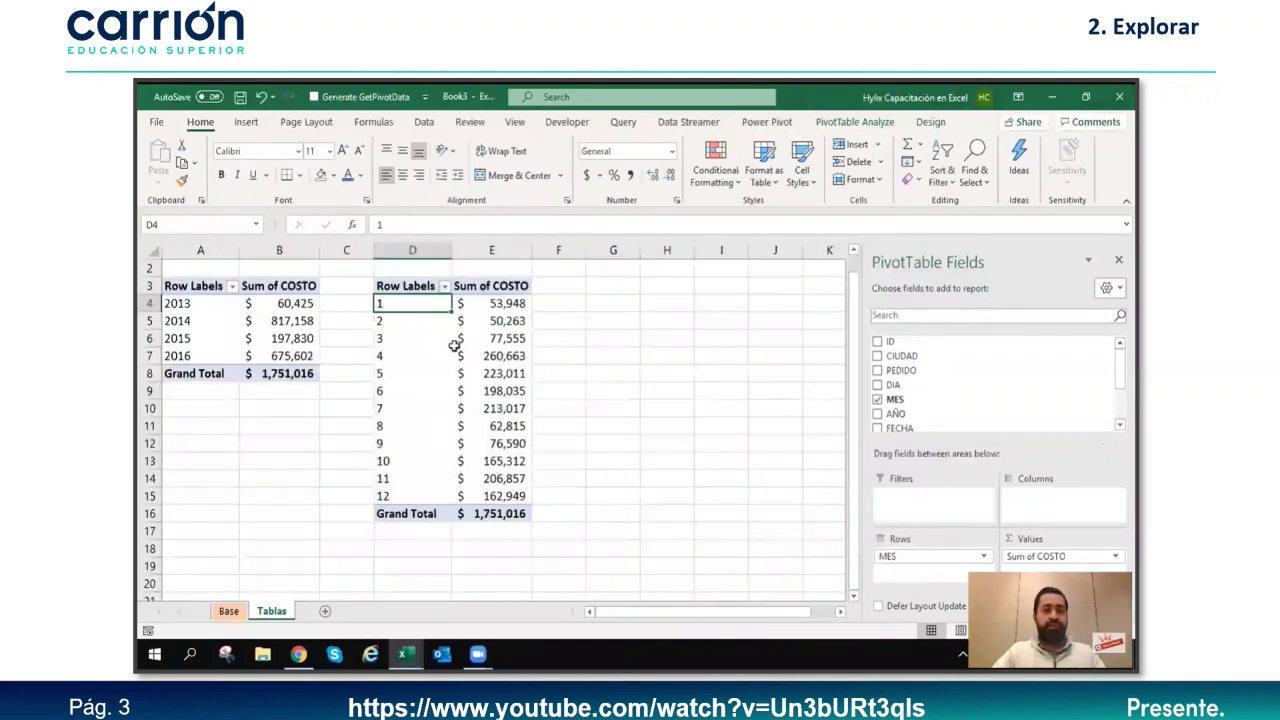
{"action": "scroll", "coordinate": [431, 345], "scroll_direction": "up", "scroll_amount": 1}
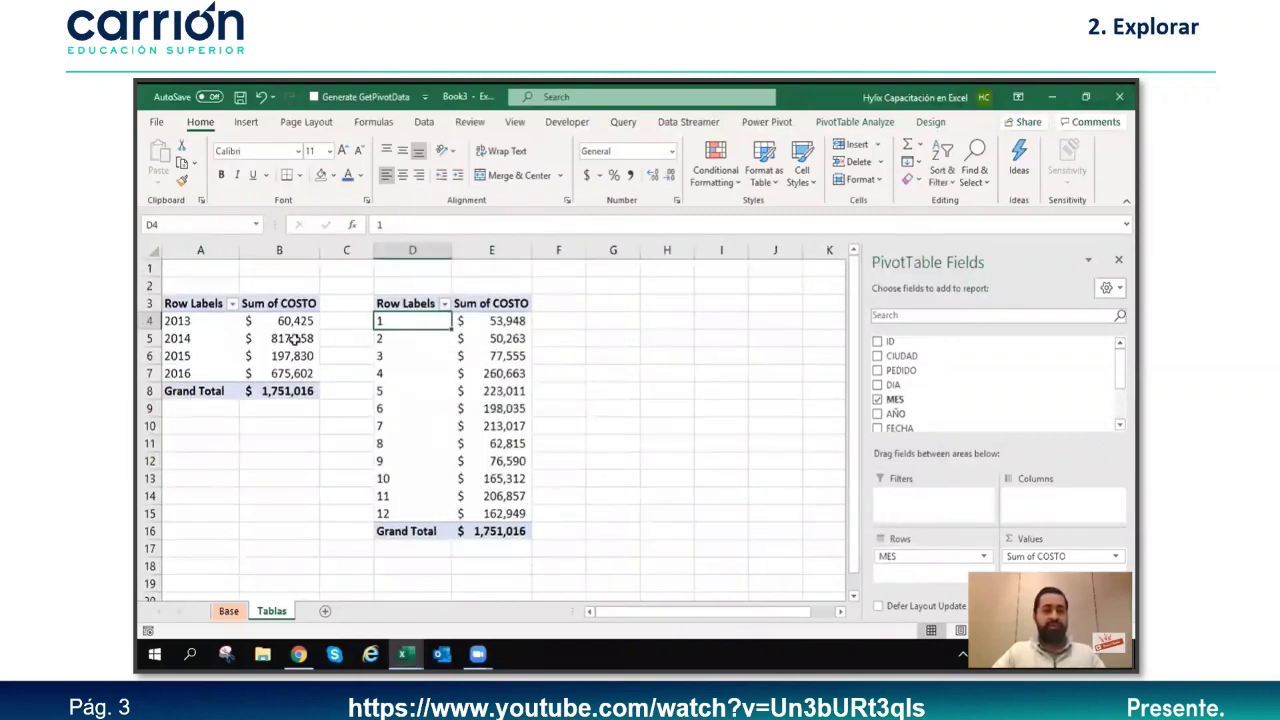
{"action": "scroll", "coordinate": [464, 311], "scroll_direction": "up", "scroll_amount": 1}
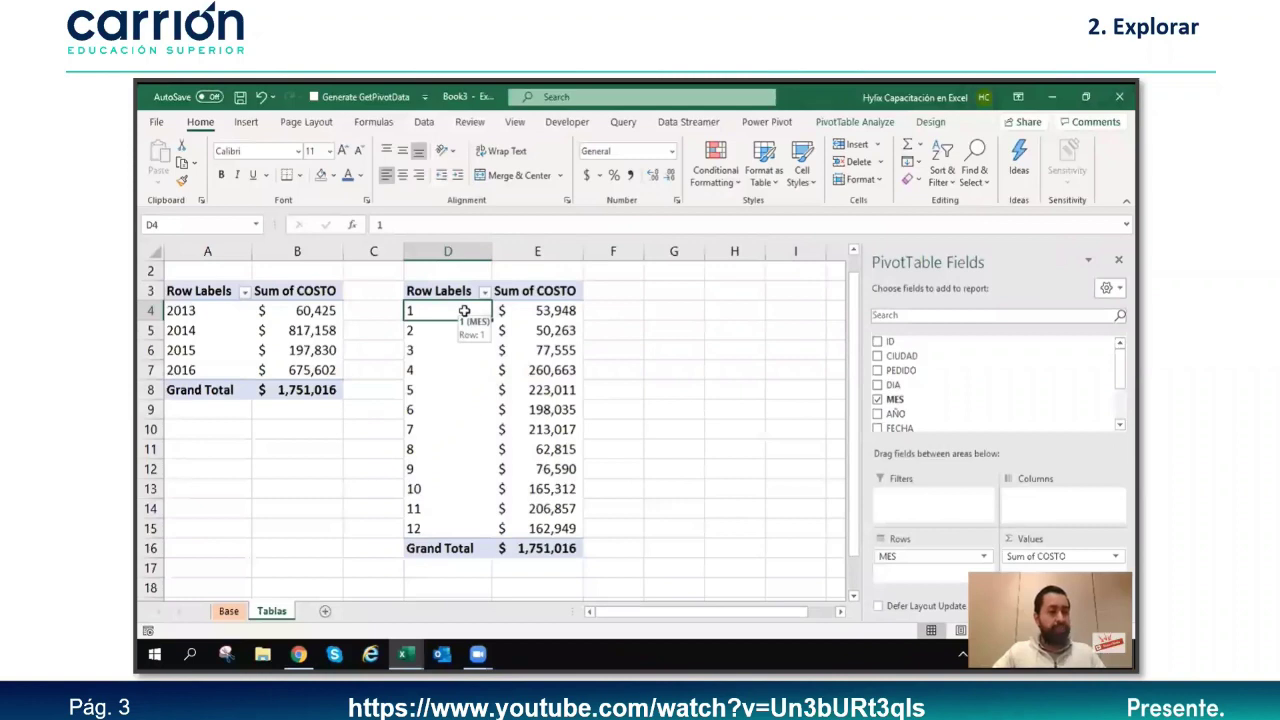
Step: Copy the whole yearly cost PivotTable from A3 to cell G3 and autofit the widths of the copy's columns
{"action": "left_click_drag", "start_coordinate": [200, 290], "coordinate": [352, 389]}
{"action": "key", "text": "ctrl+c"}
{"action": "left_click", "coordinate": [671, 290]}
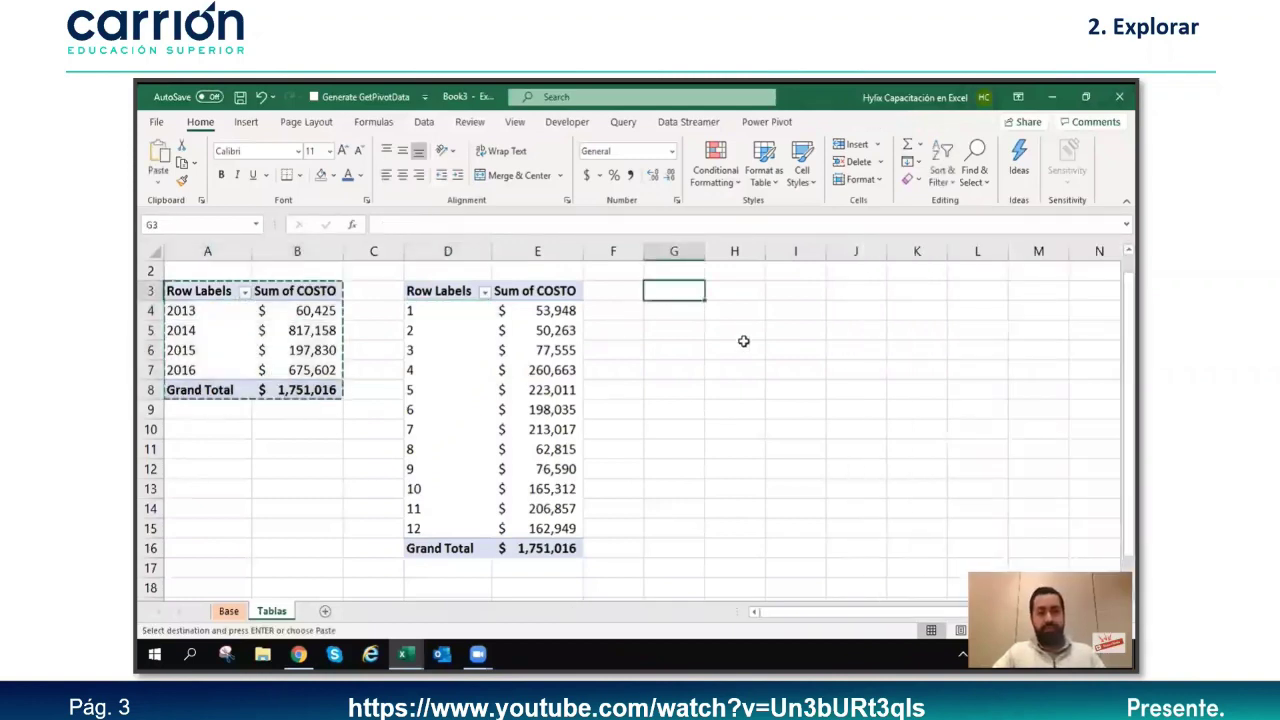
{"action": "key", "text": "ctrl+v"}
{"action": "double_click", "coordinate": [766, 251]}
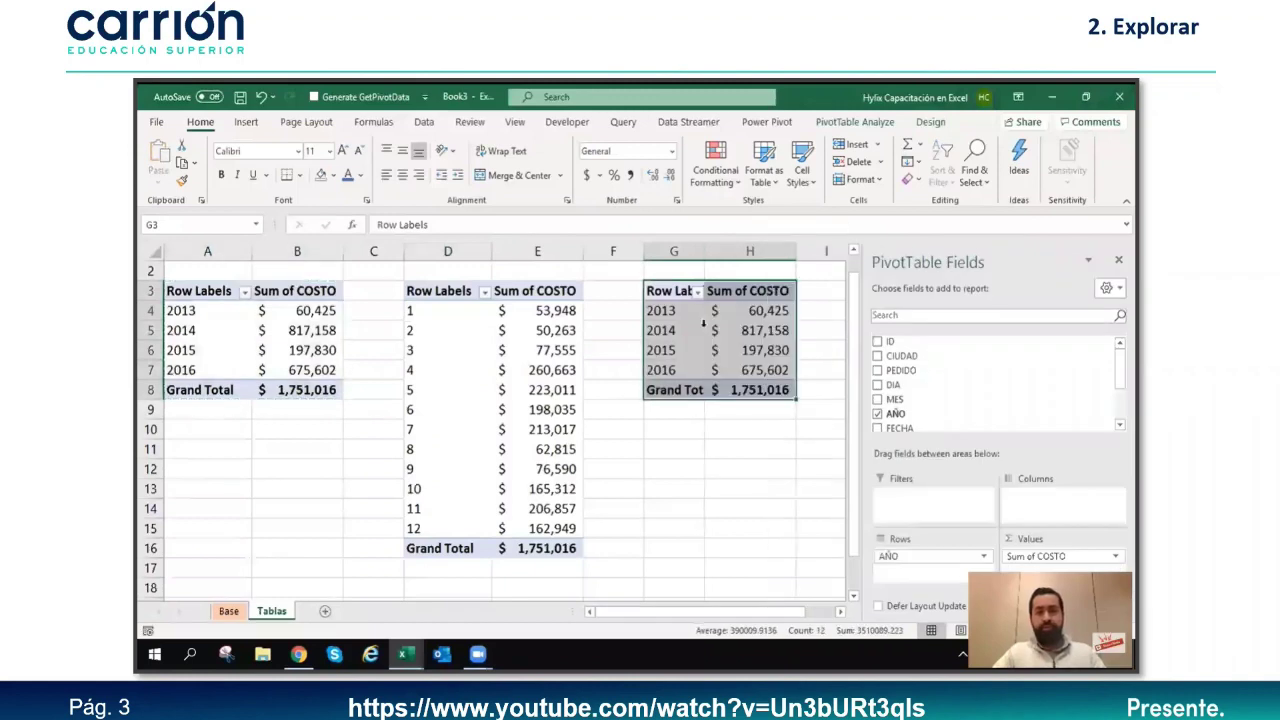
Step: Replace AÑO with CIUDAD in the rows of the copied PivotTable at G3
{"action": "left_click_drag", "start_coordinate": [924, 556], "coordinate": [803, 508]}
{"action": "left_click_drag", "start_coordinate": [922, 357], "coordinate": [932, 560]}
{"action": "left_click", "coordinate": [790, 486]}
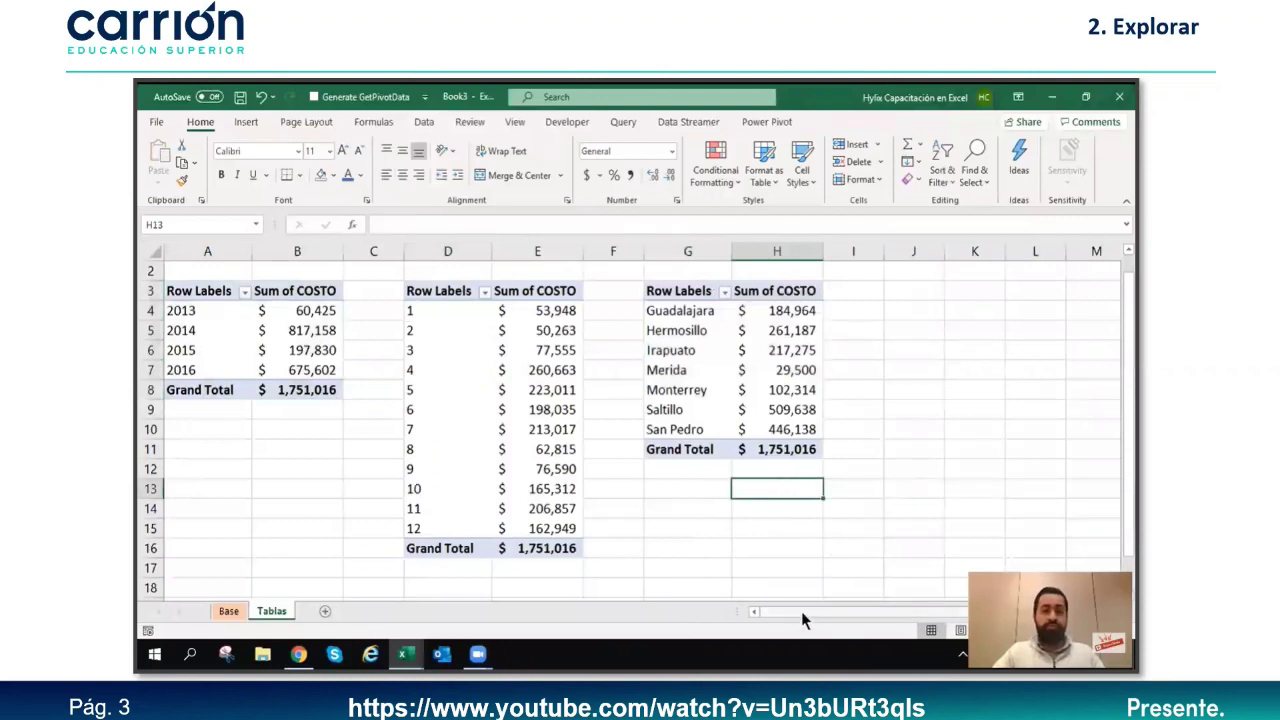
{"action": "left_click_drag", "start_coordinate": [801, 610], "coordinate": [801, 610]}
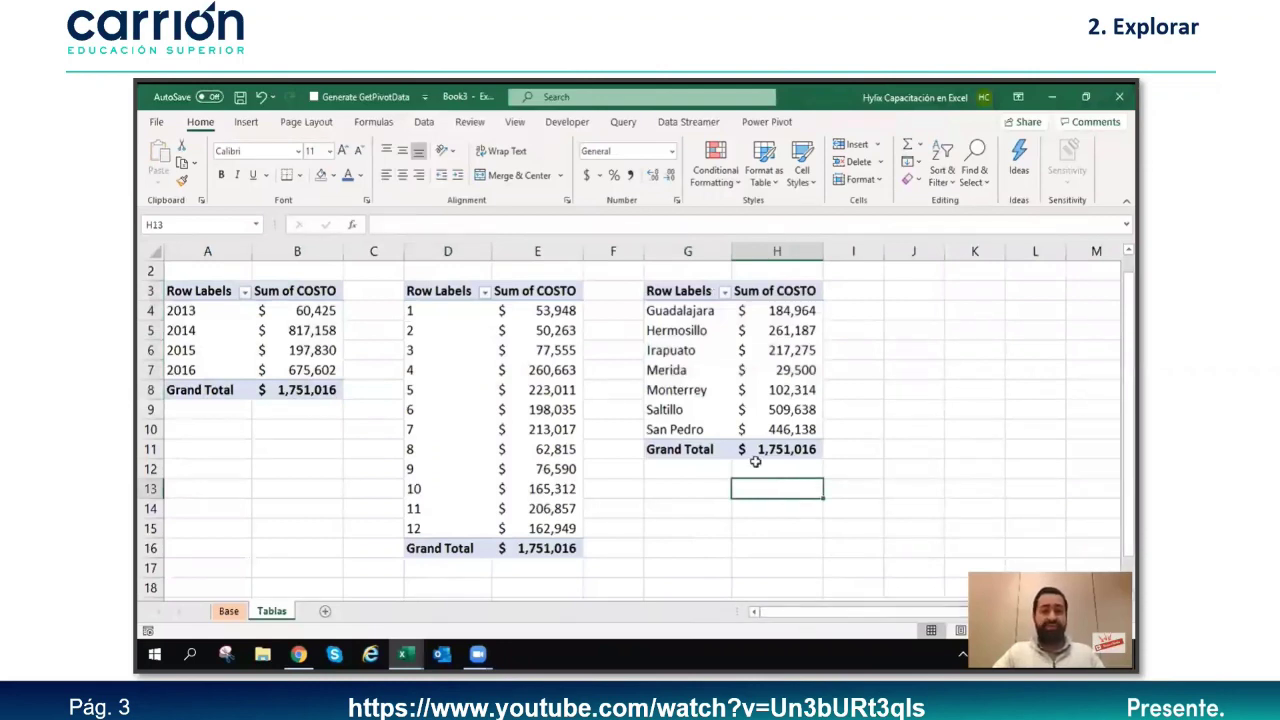
{"action": "left_click", "coordinate": [230, 612]}
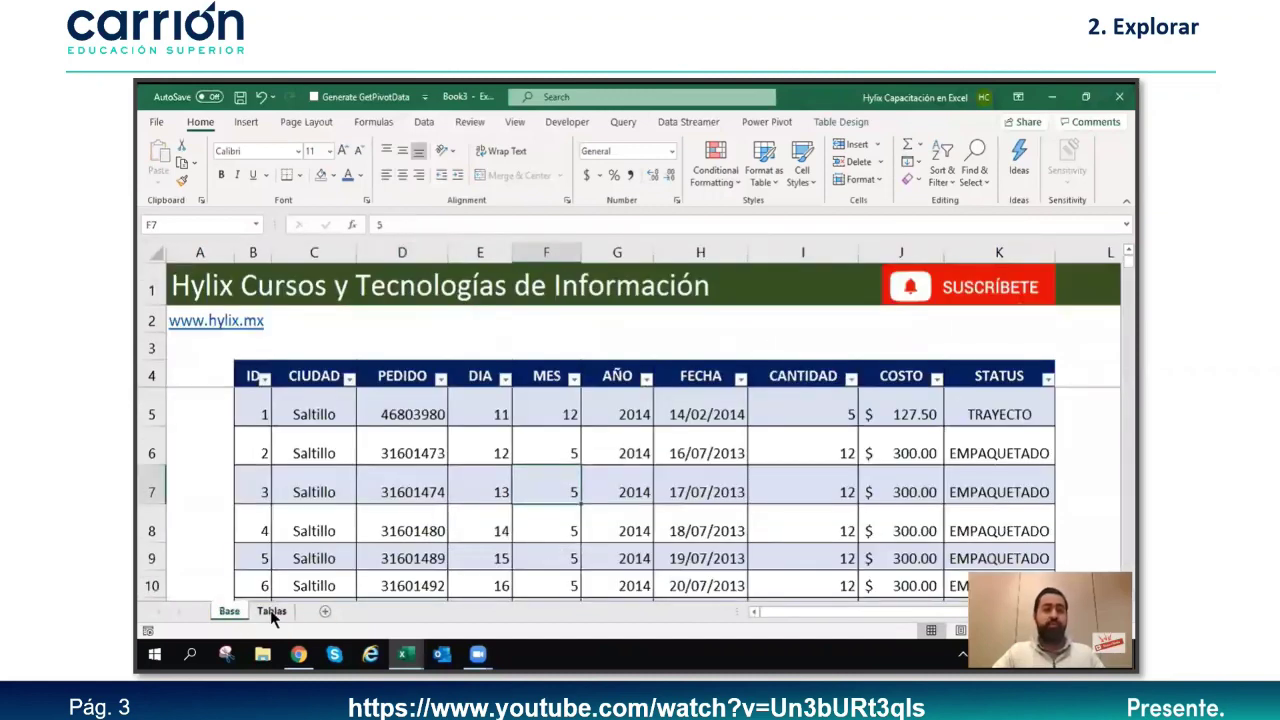
{"action": "left_click", "coordinate": [271, 612]}
{"action": "left_click", "coordinate": [744, 411]}
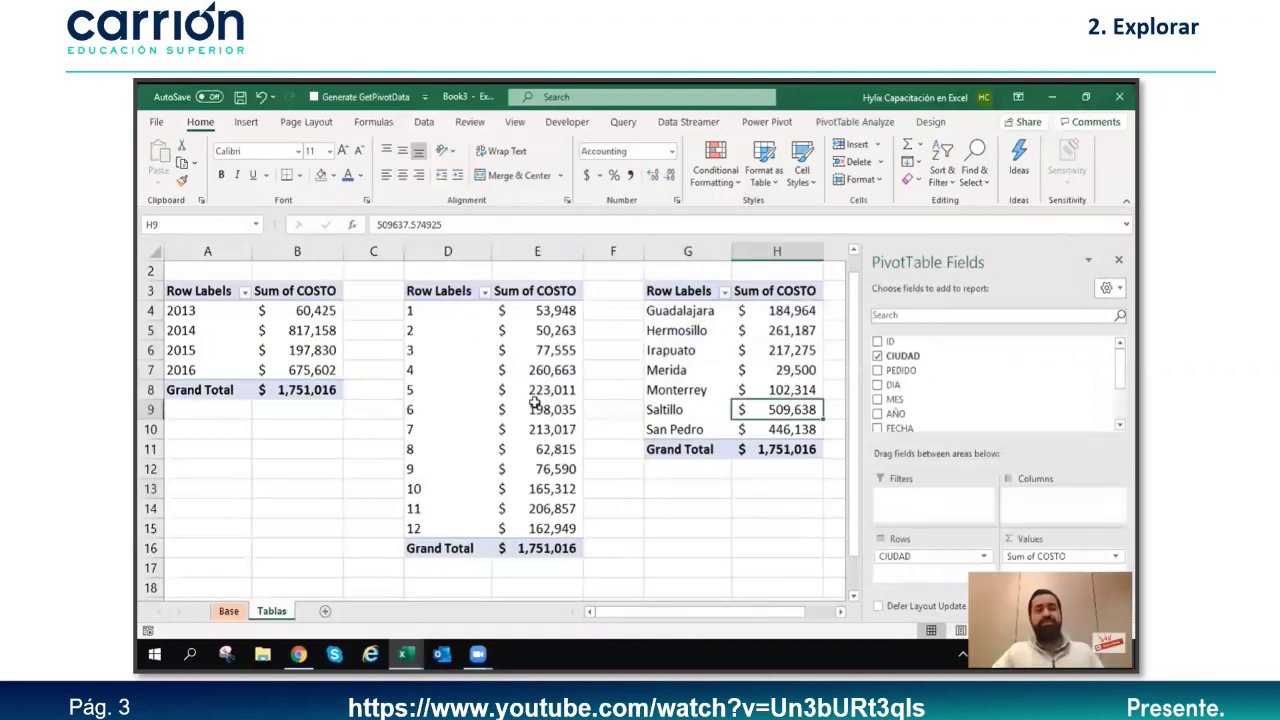
{"action": "left_click_drag", "start_coordinate": [184, 310], "coordinate": [192, 367]}
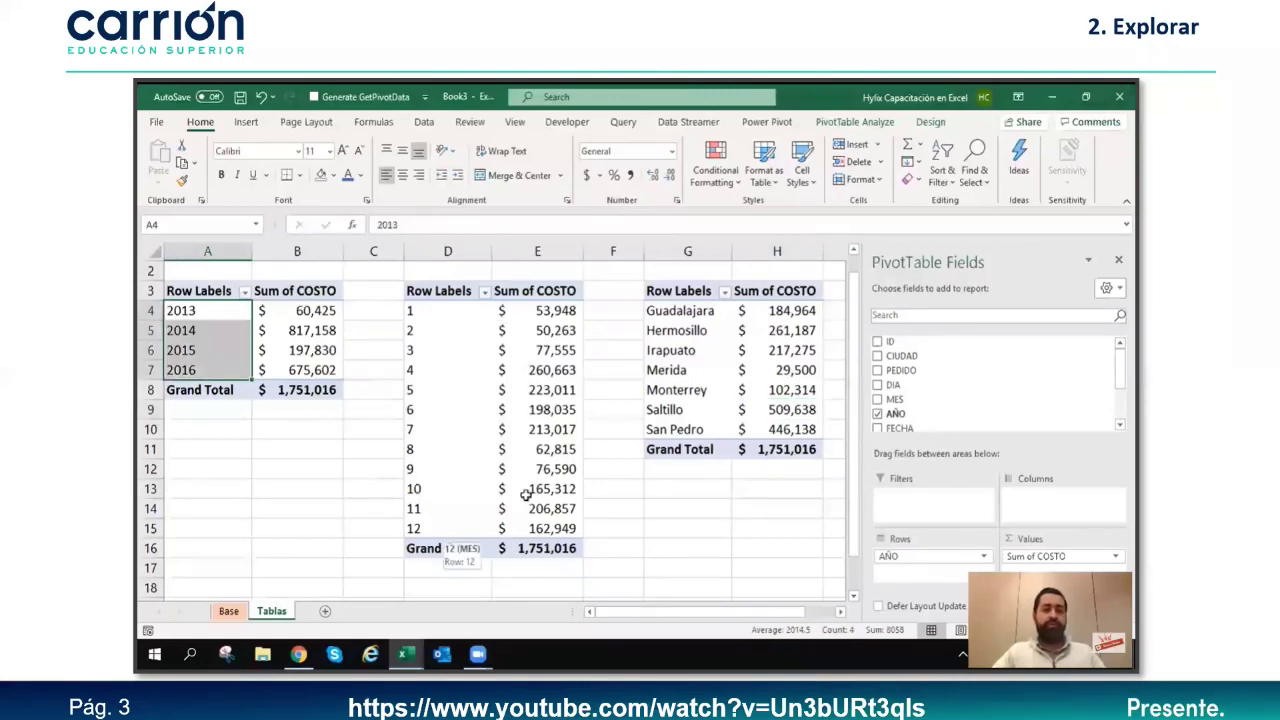
Step: Sort the city PivotTable by Sum of COSTO from smallest to largest
{"action": "left_click", "coordinate": [747, 312]}
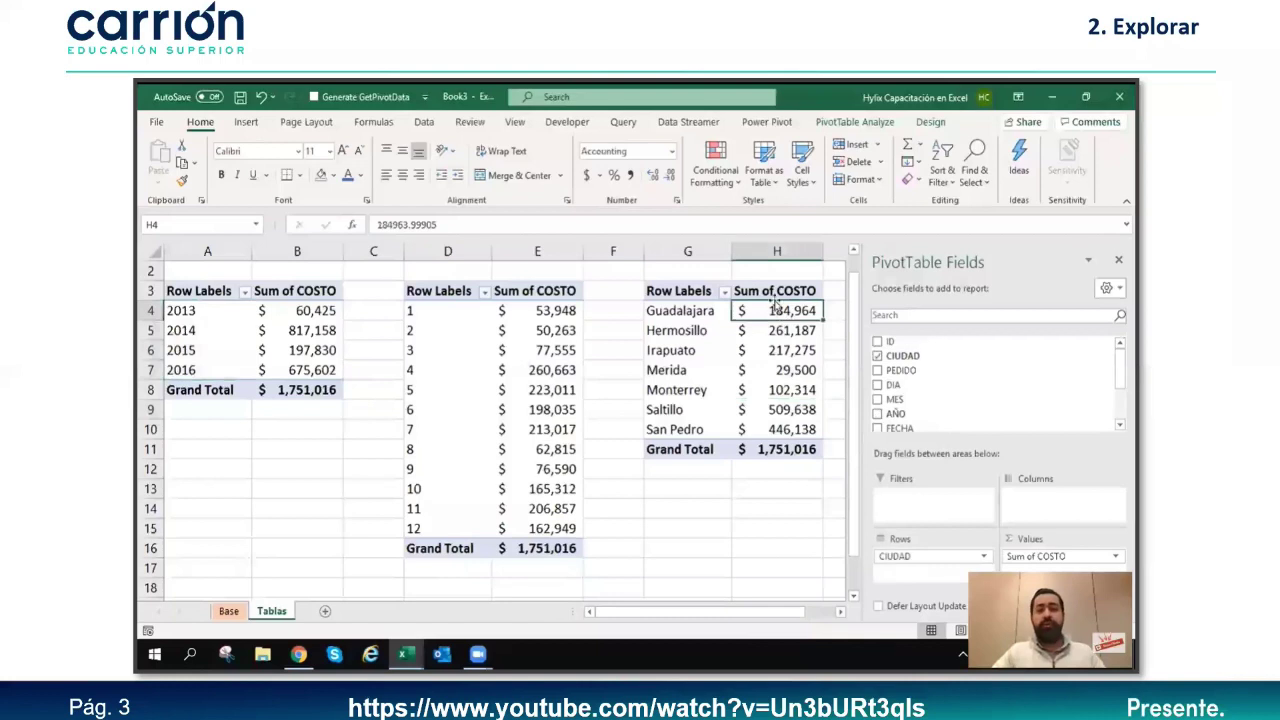
{"action": "left_click_drag", "start_coordinate": [803, 311], "coordinate": [786, 428]}
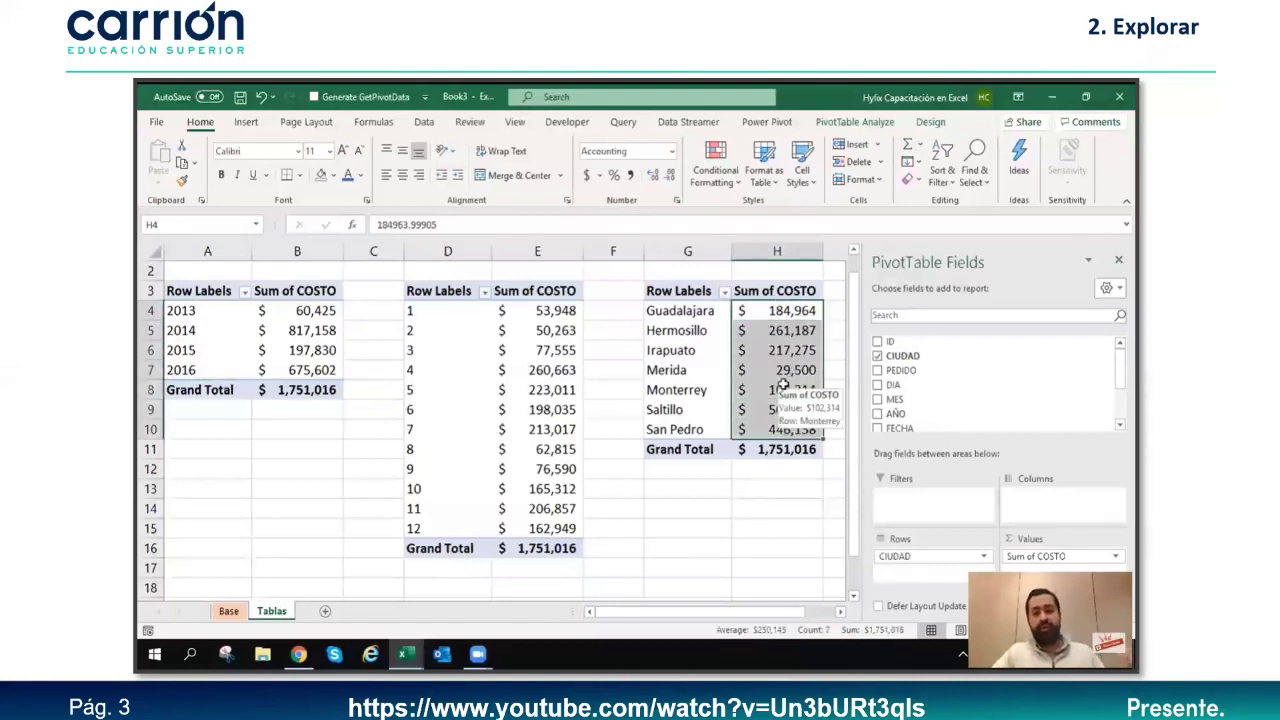
{"action": "left_click", "coordinate": [793, 316]}
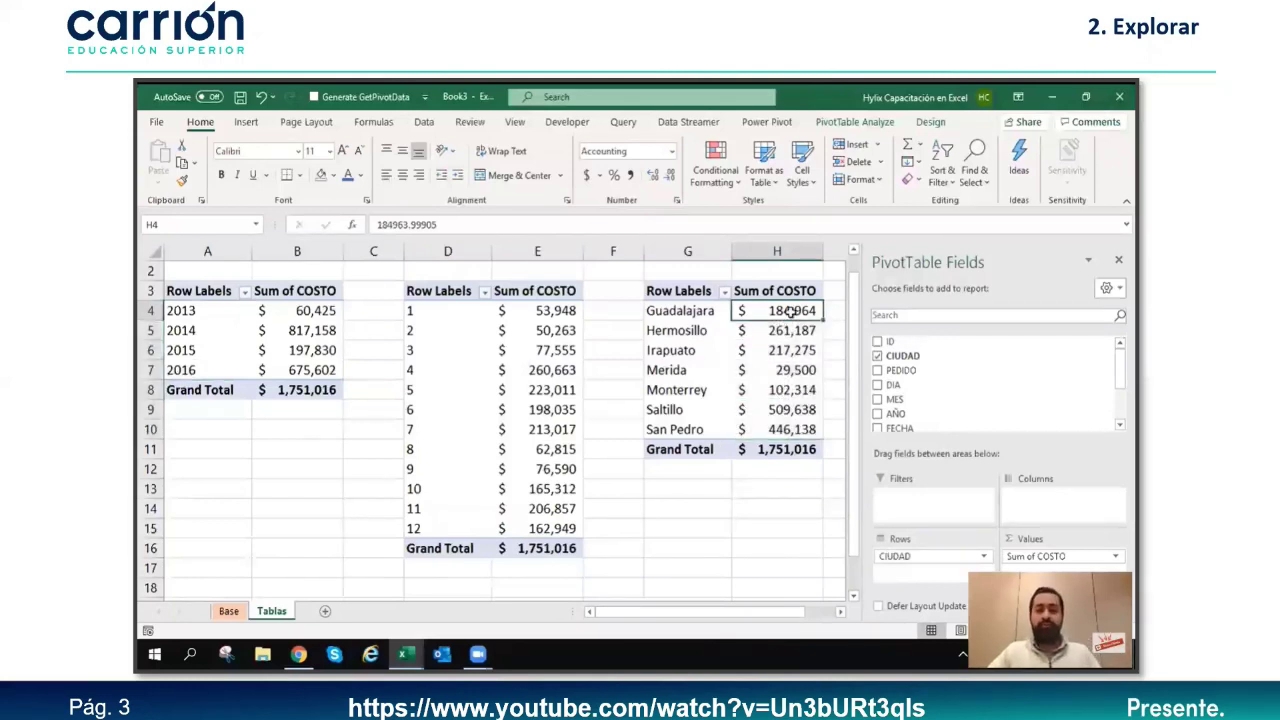
{"action": "right_click", "coordinate": [791, 312]}
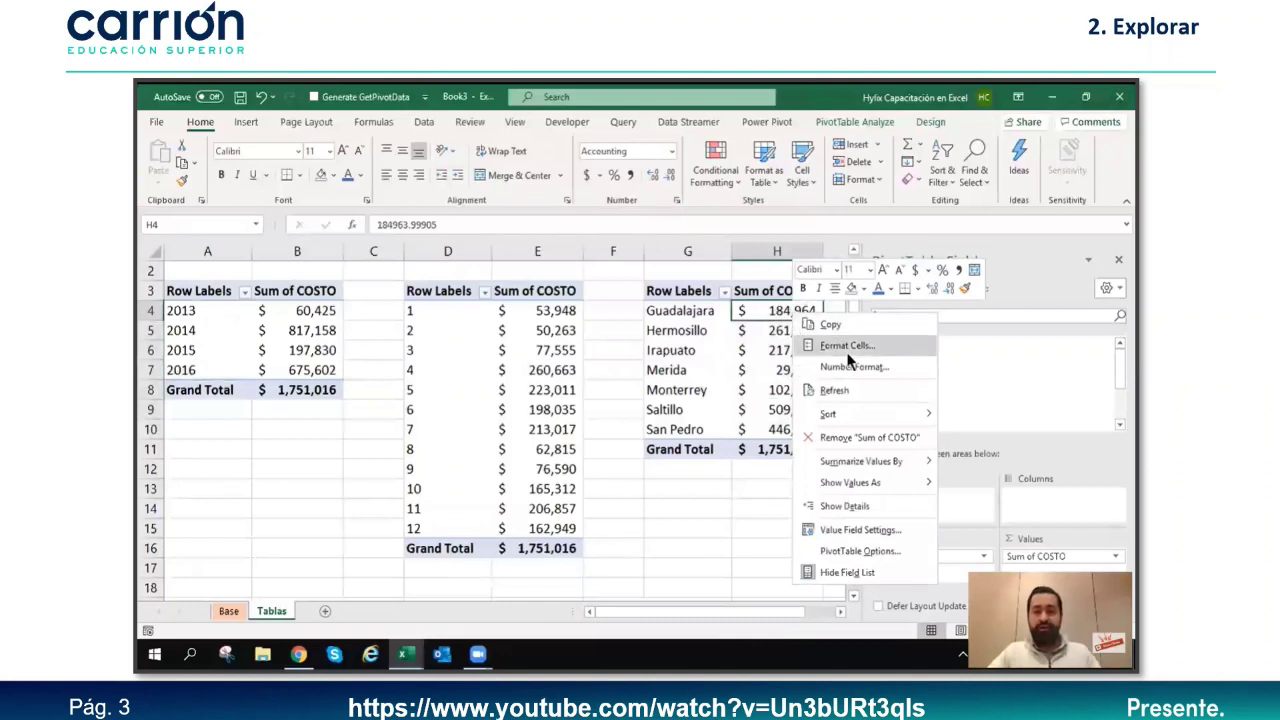
{"action": "left_click", "coordinate": [758, 316]}
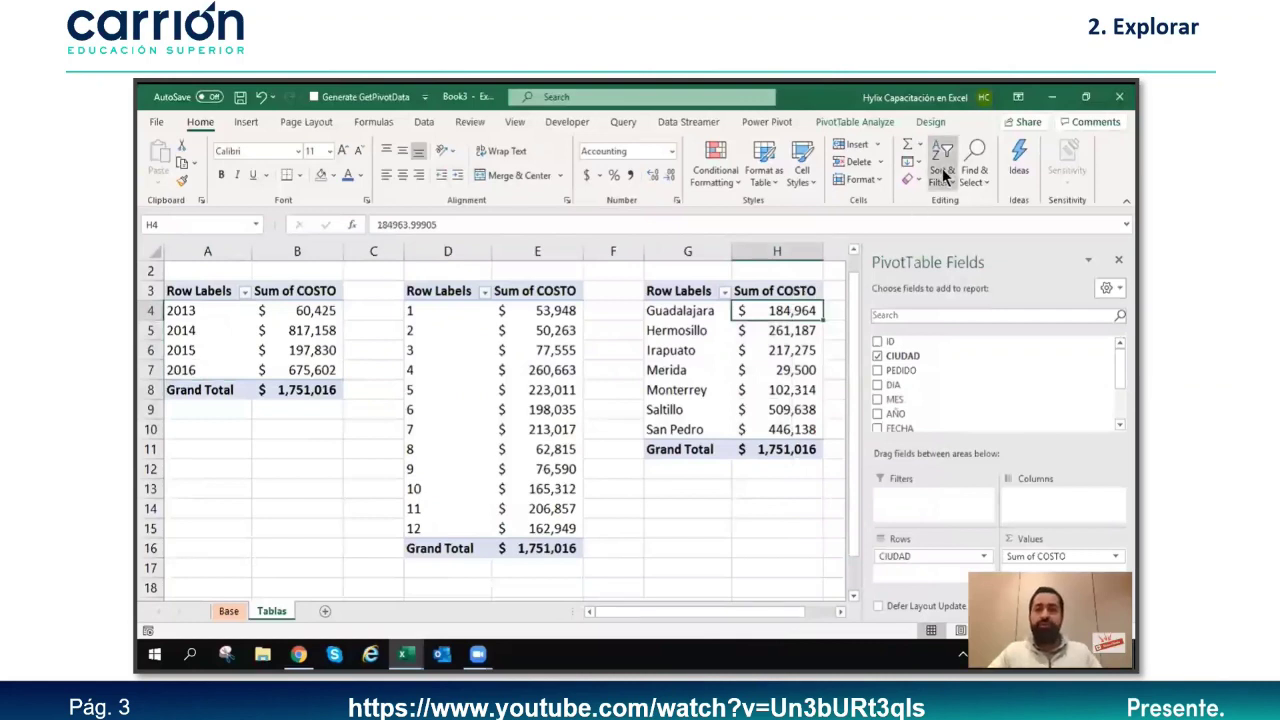
{"action": "left_click", "coordinate": [944, 174]}
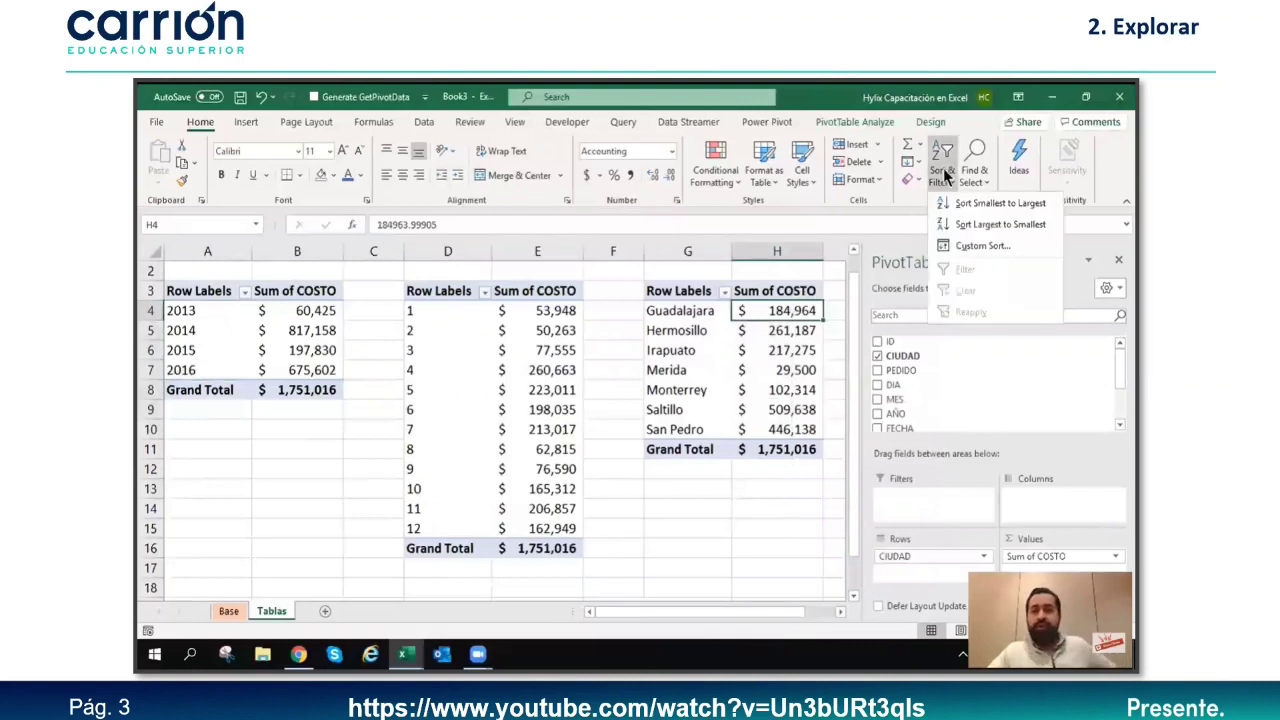
{"action": "left_click", "coordinate": [999, 203]}
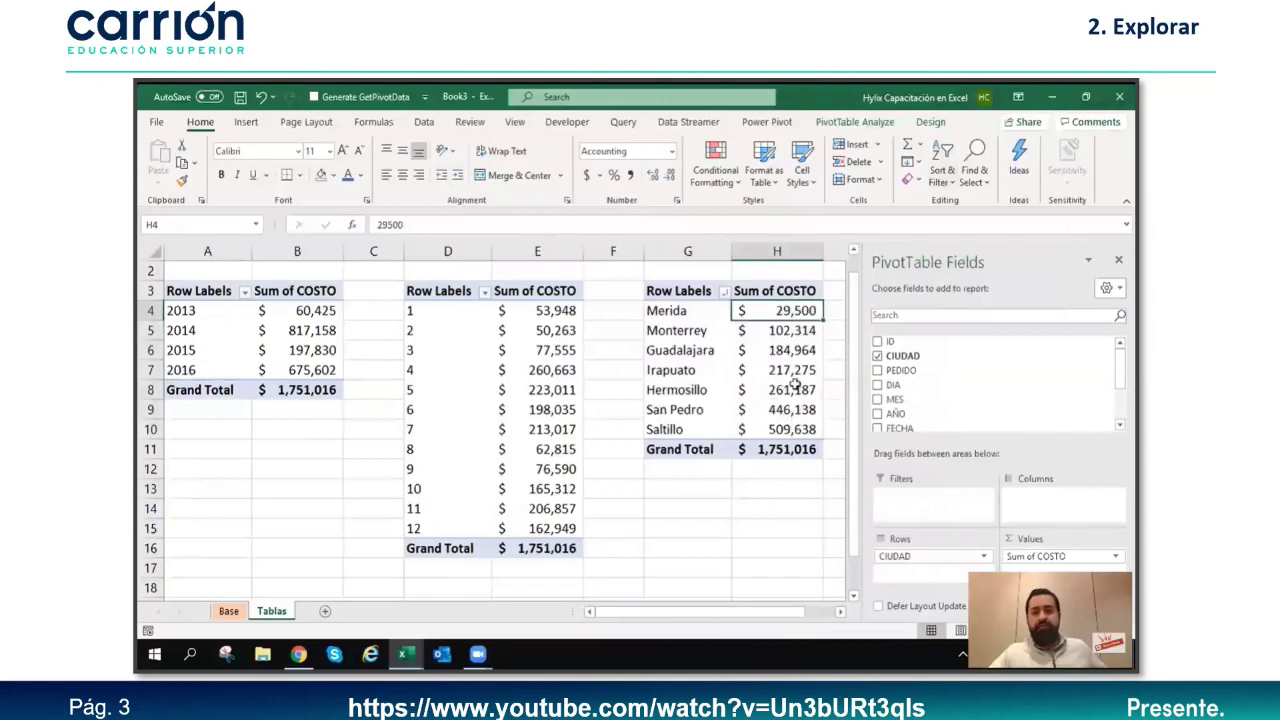
{"action": "left_click", "coordinate": [785, 490]}
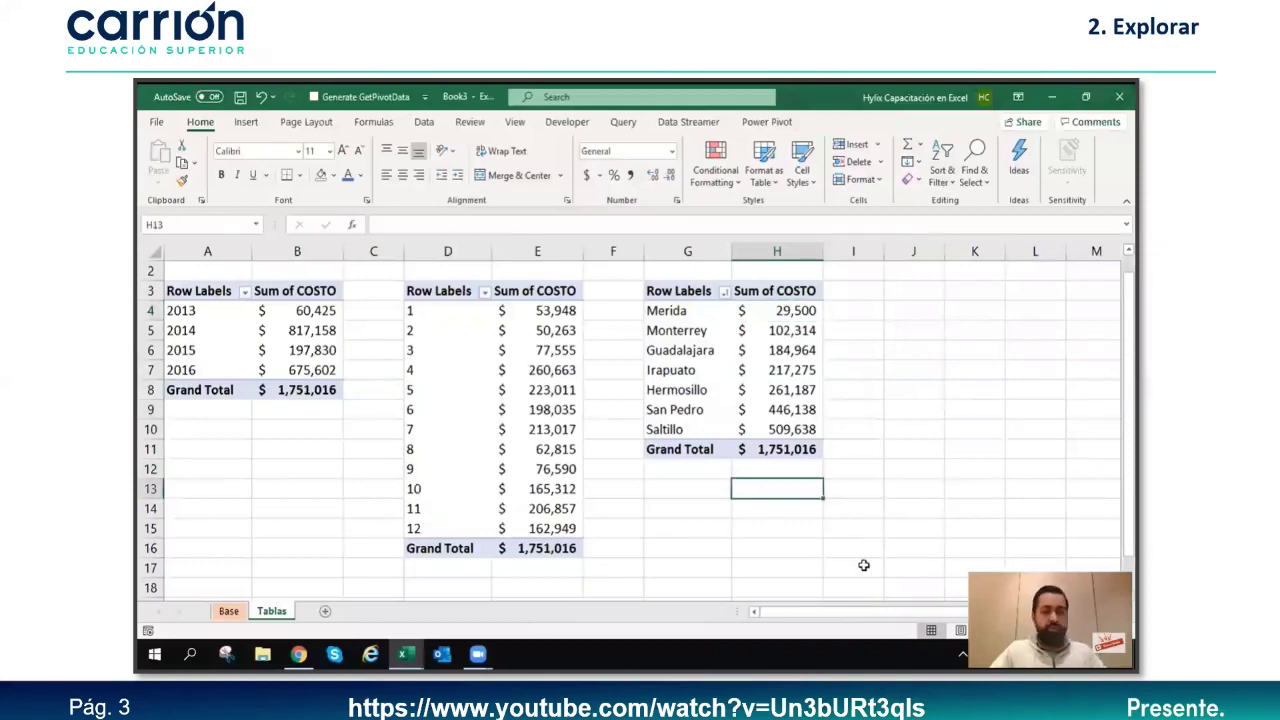
Step: Copy the whole city PivotTable to cell L3 and autofit the copy's value column
{"action": "left_click_drag", "start_coordinate": [834, 608], "coordinate": [858, 613]}
{"action": "left_click_drag", "start_coordinate": [781, 311], "coordinate": [973, 311]}
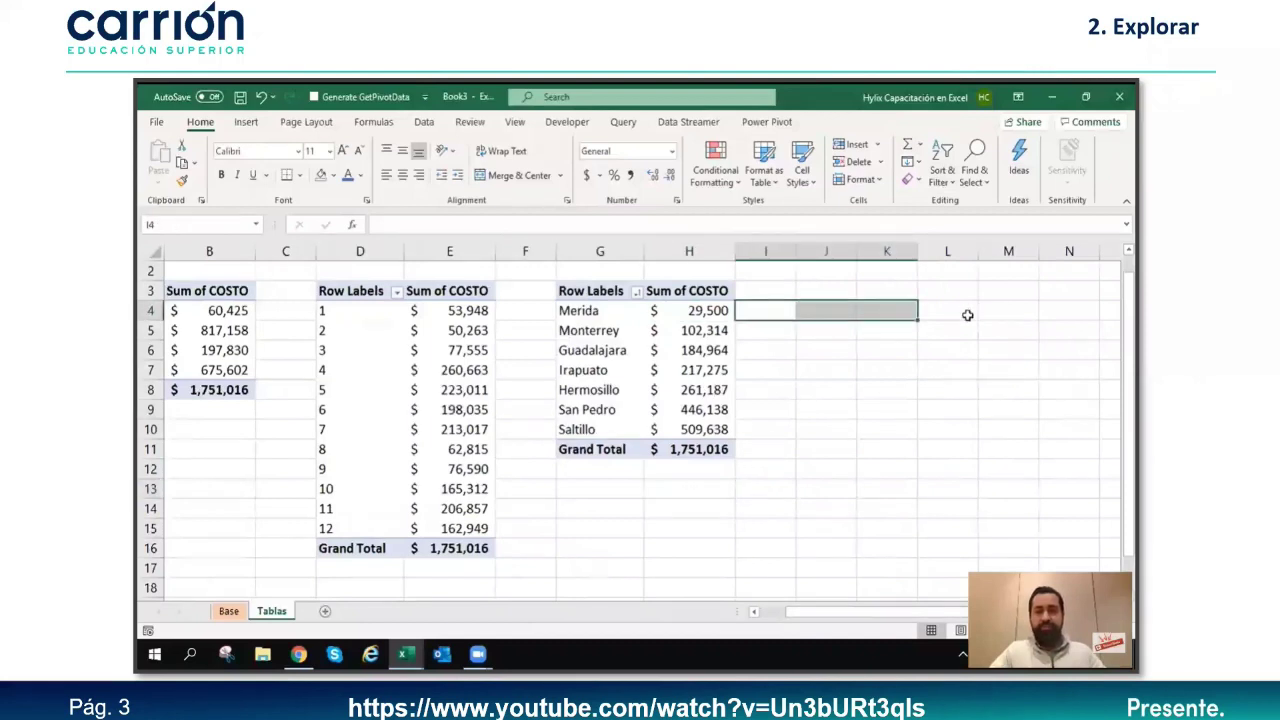
{"action": "left_click_drag", "start_coordinate": [594, 291], "coordinate": [696, 443]}
{"action": "key", "text": "ctrl+c"}
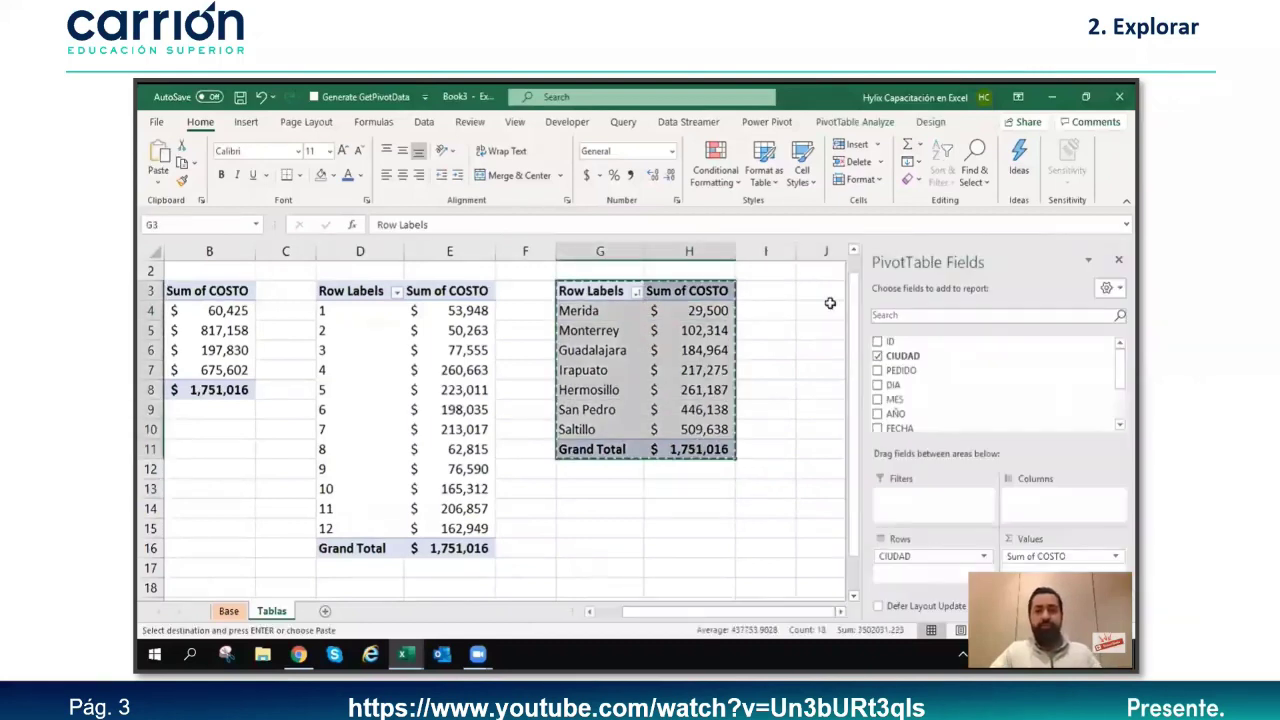
{"action": "left_click", "coordinate": [783, 292]}
{"action": "key", "text": "Right"}
{"action": "key", "text": "Right"}
{"action": "key", "text": "Right"}
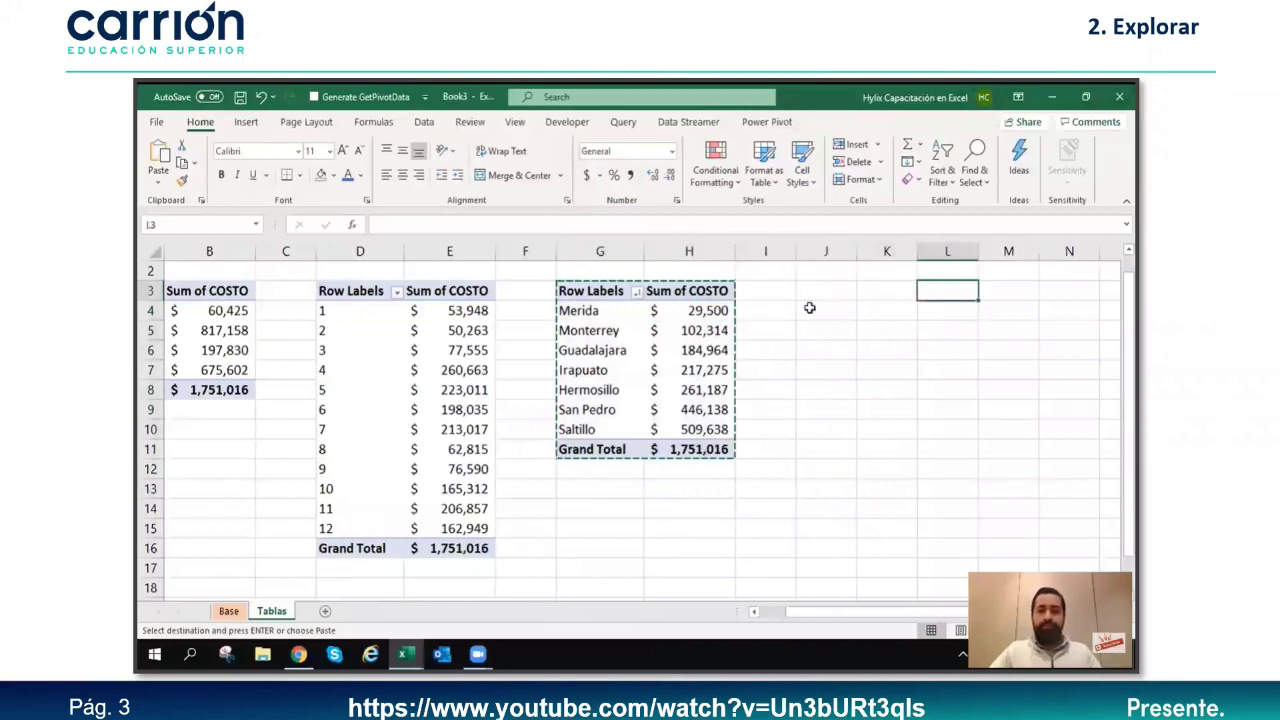
{"action": "key", "text": "ctrl+z"}
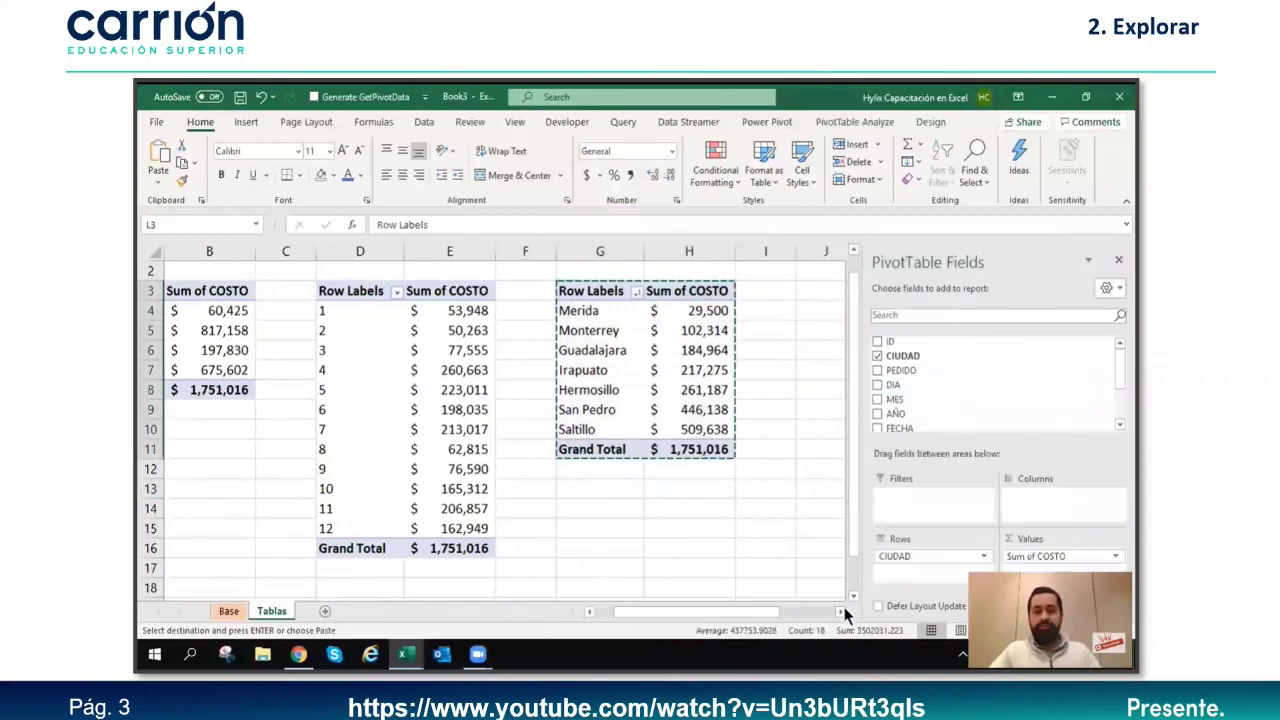
{"action": "left_click", "coordinate": [839, 613]}
{"action": "key", "text": "ctrl+v"}
{"action": "left_click", "coordinate": [839, 613]}
{"action": "left_click", "coordinate": [839, 613]}
{"action": "left_click", "coordinate": [839, 613]}
{"action": "left_click", "coordinate": [678, 350]}
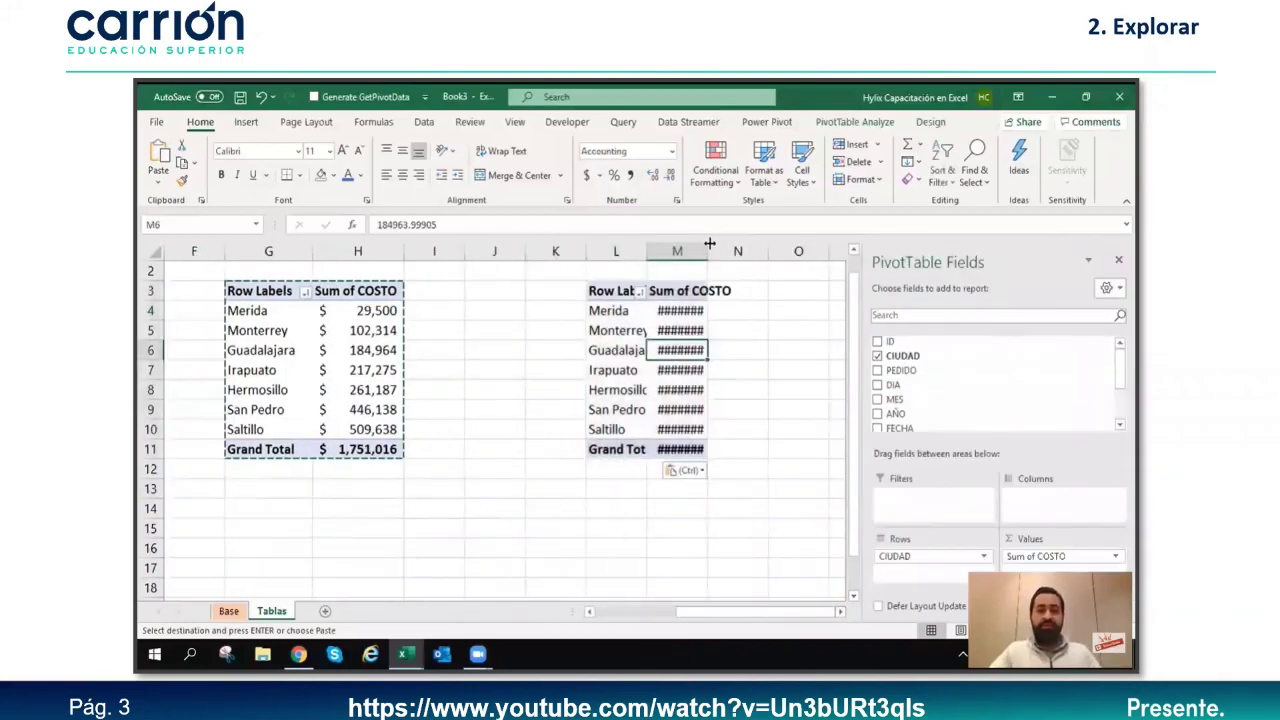
{"action": "double_click", "coordinate": [708, 246]}
Step: Replace CIUDAD with STATUS in the rows of the copied PivotTable at L3
{"action": "left_click", "coordinate": [615, 310]}
{"action": "left_click_drag", "start_coordinate": [930, 556], "coordinate": [815, 540]}
{"action": "scroll", "coordinate": [1100, 357], "scroll_direction": "down", "scroll_amount": 2}
{"action": "left_click_drag", "start_coordinate": [900, 403], "coordinate": [900, 555]}
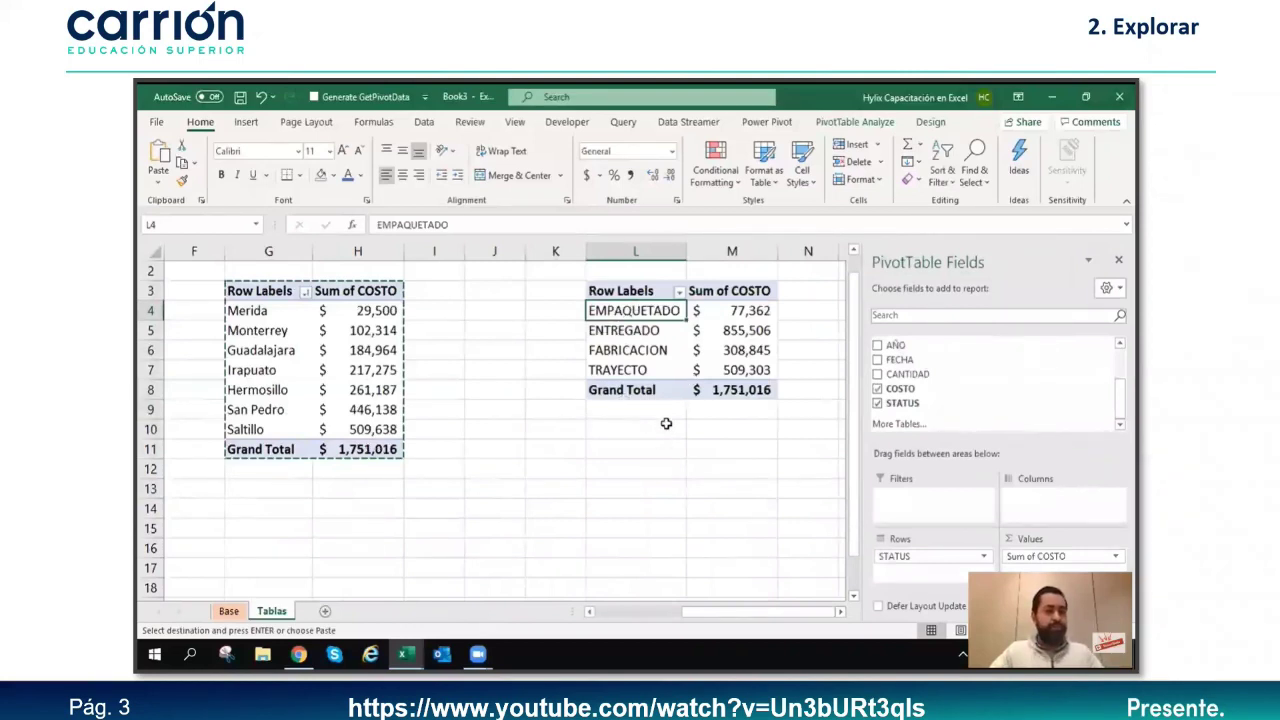
Step: Copy the whole STATUS PivotTable from L3 to cell O3
{"action": "left_click", "coordinate": [839, 612]}
{"action": "left_click", "coordinate": [839, 612]}
{"action": "left_click", "coordinate": [839, 612]}
{"action": "left_click", "coordinate": [380, 290]}
{"action": "left_click", "coordinate": [500, 390], "text": "shift"}
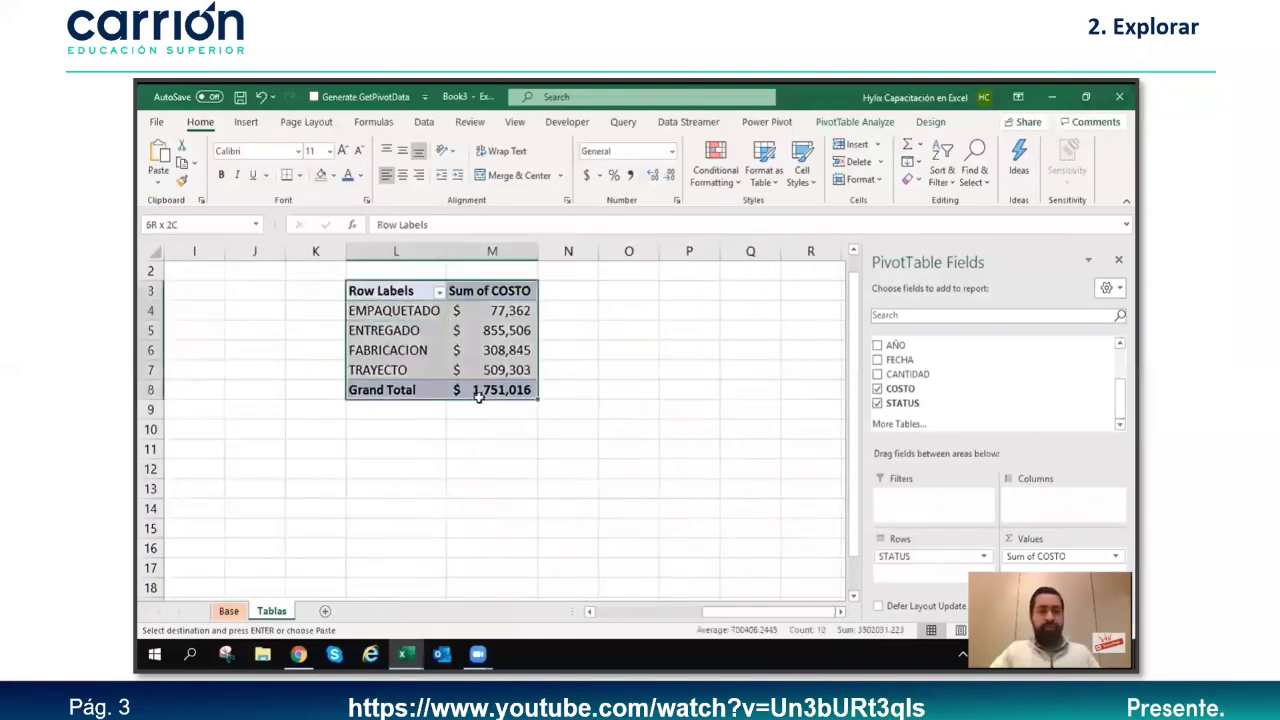
{"action": "left_click", "coordinate": [640, 291]}
{"action": "key", "text": "ctrl+v"}
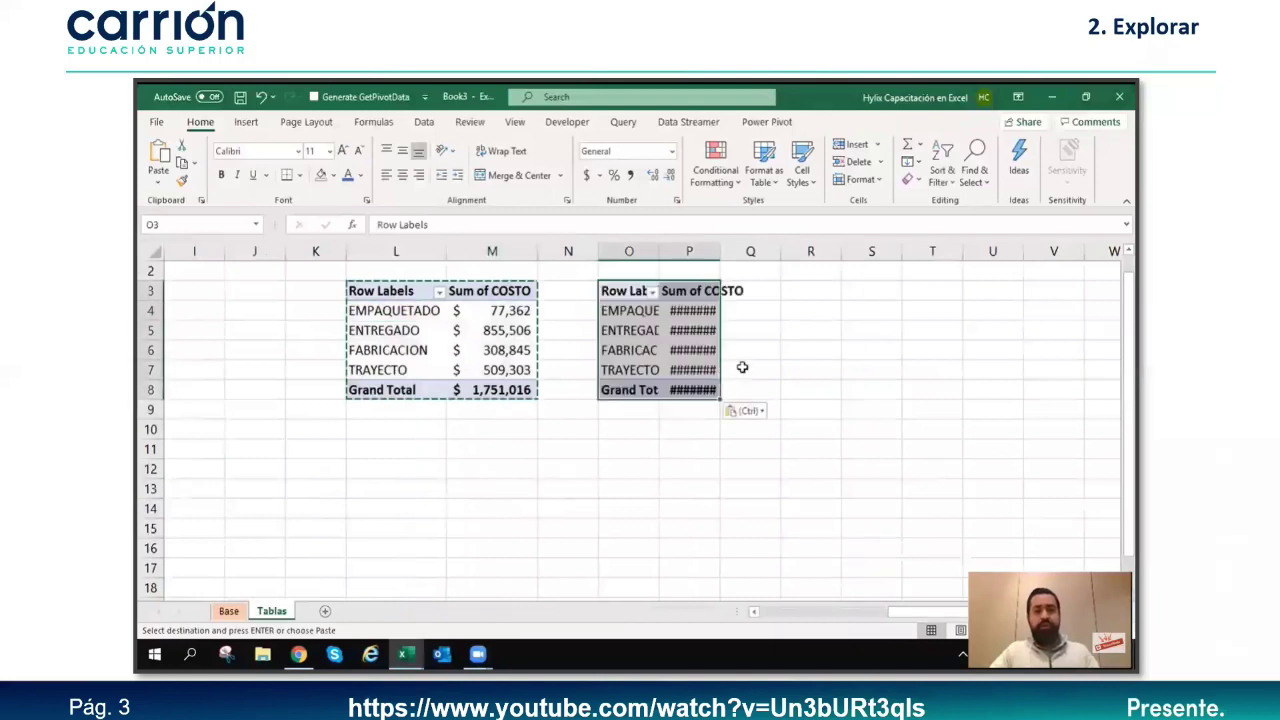
Step: Replace STATUS with AÑO in the rows of the copied PivotTable at O3
{"action": "left_click", "coordinate": [695, 350]}
{"action": "left_click_drag", "start_coordinate": [935, 556], "coordinate": [729, 503]}
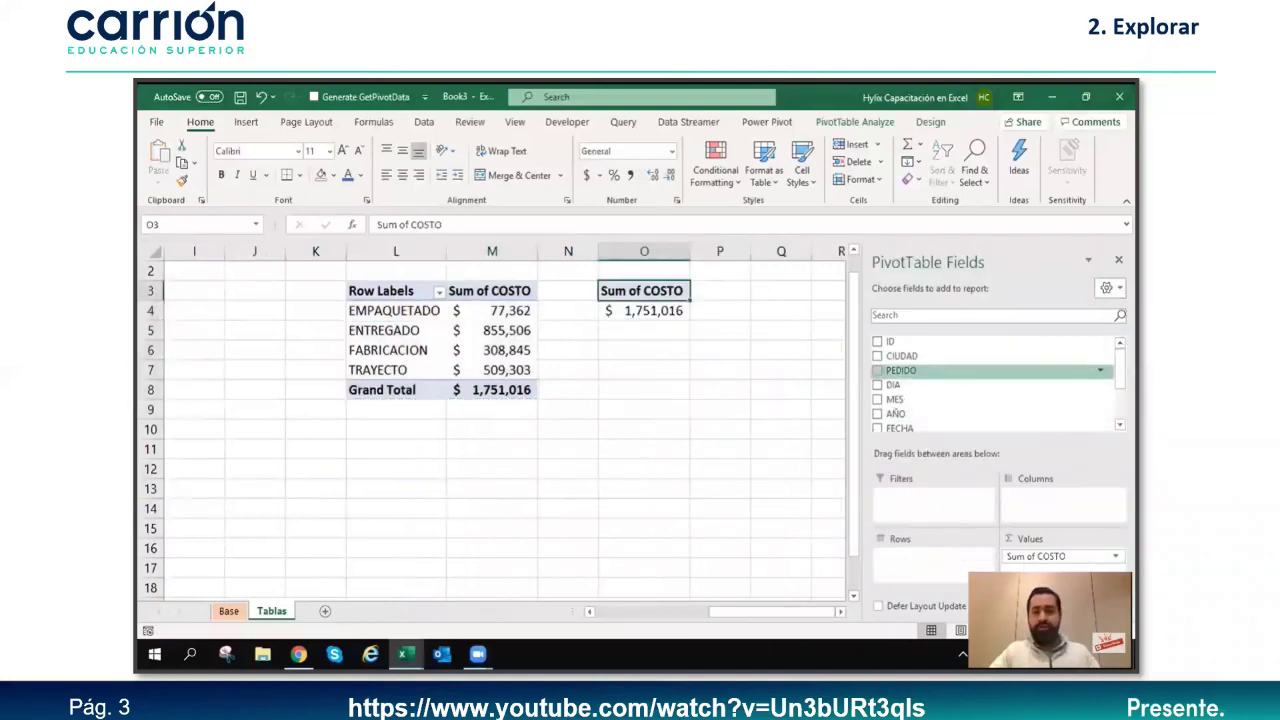
{"action": "key", "text": "ctrl+z"}
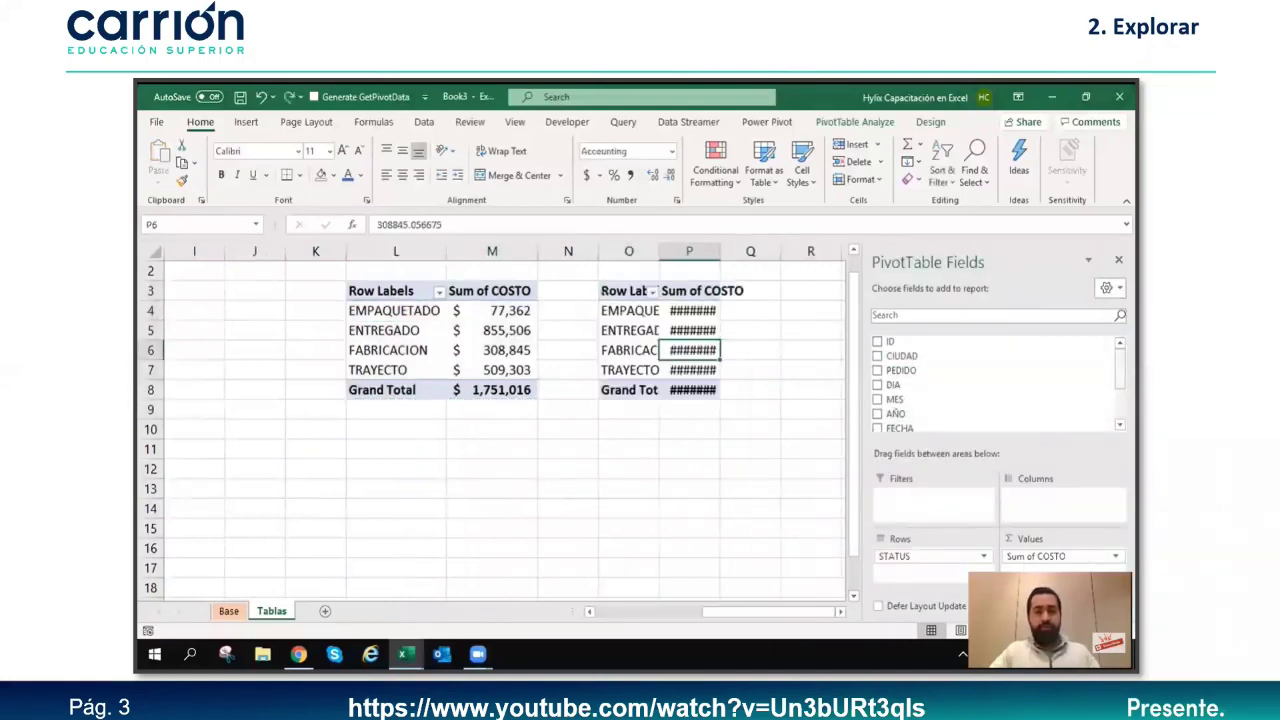
{"action": "left_click_drag", "start_coordinate": [935, 556], "coordinate": [823, 508]}
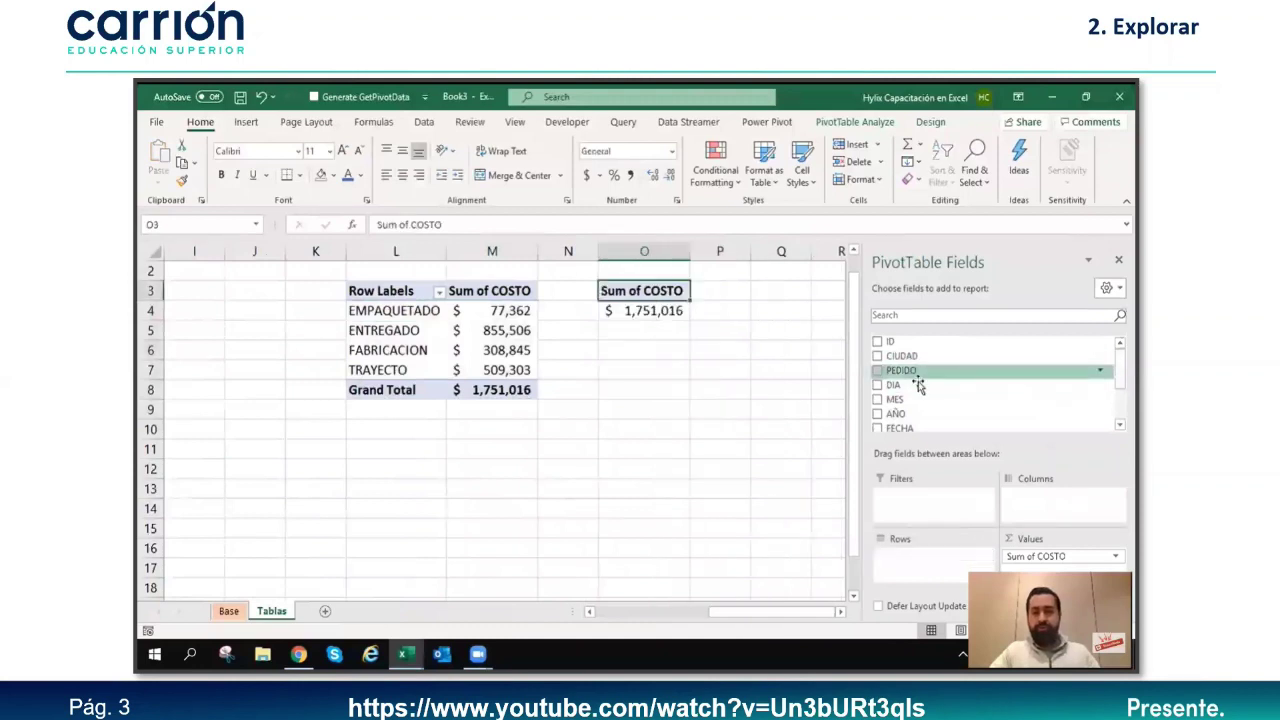
{"action": "left_click_drag", "start_coordinate": [913, 418], "coordinate": [927, 543]}
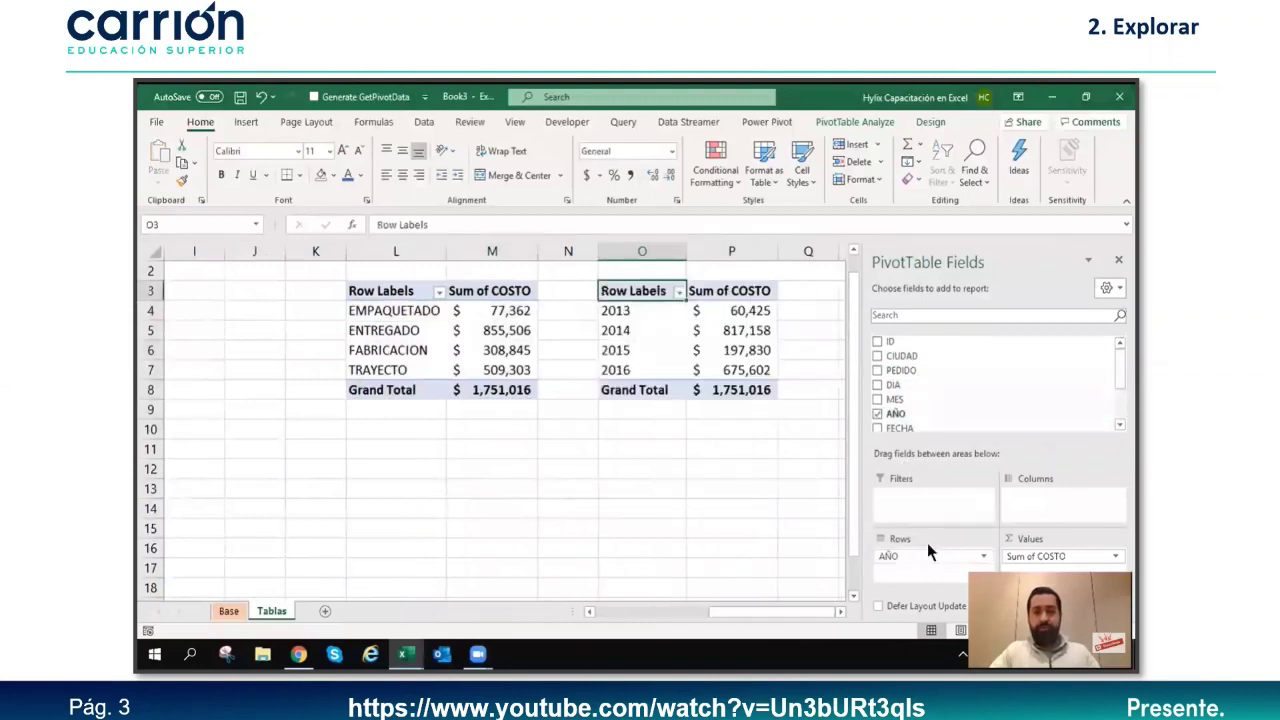
Step: Replace Sum of COSTO with the sum of CANTIDAD in the values of the PivotTable at O3
{"action": "left_click_drag", "start_coordinate": [1040, 556], "coordinate": [823, 557]}
{"action": "left_click_drag", "start_coordinate": [913, 358], "coordinate": [935, 394]}
{"action": "left_click_drag", "start_coordinate": [1120, 380], "coordinate": [1120, 404]}
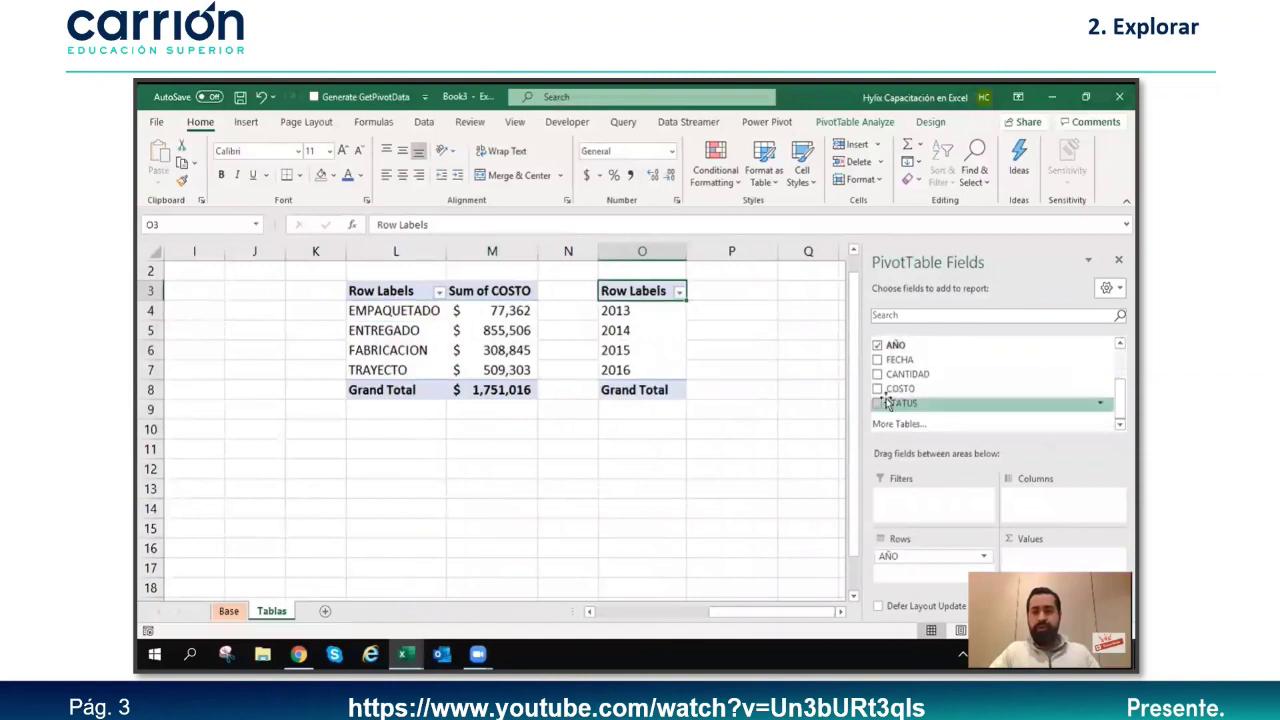
{"action": "left_click_drag", "start_coordinate": [906, 374], "coordinate": [1052, 553]}
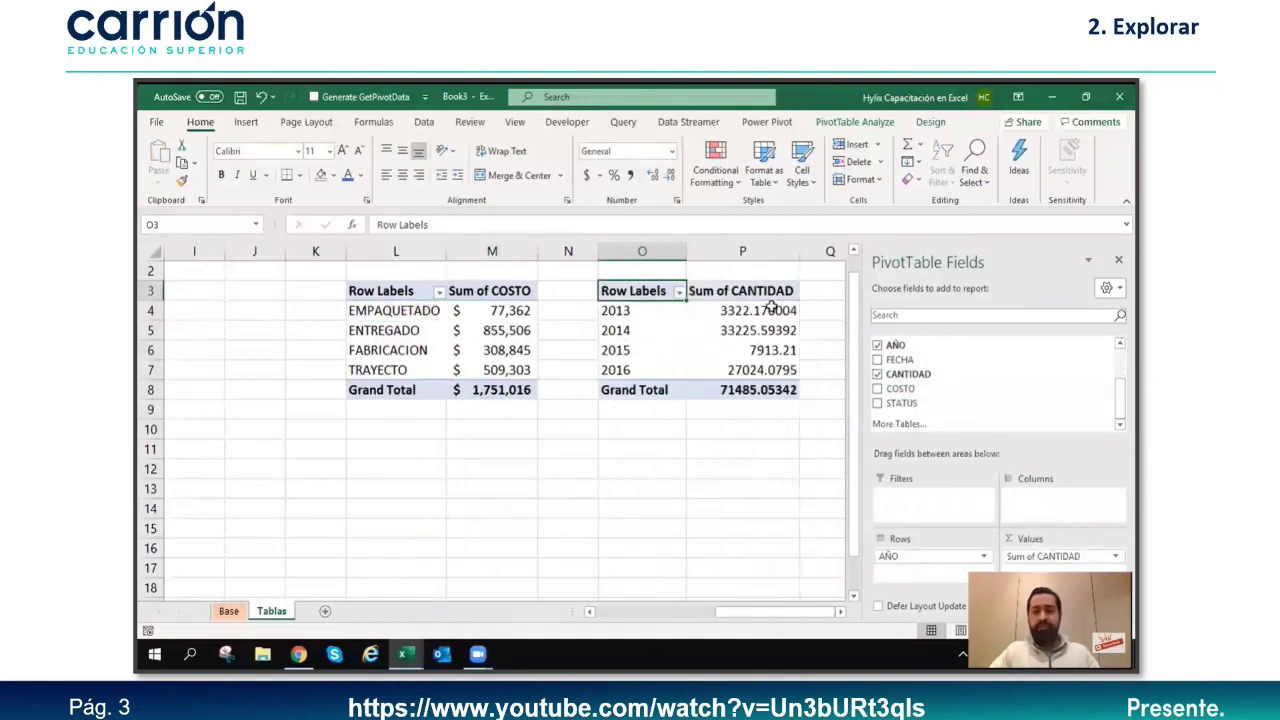
Step: Format the Sum of CANTIDAD values in the PivotTable at O3 as Number with 0 decimals and a thousands separator
{"action": "left_click", "coordinate": [1115, 556]}
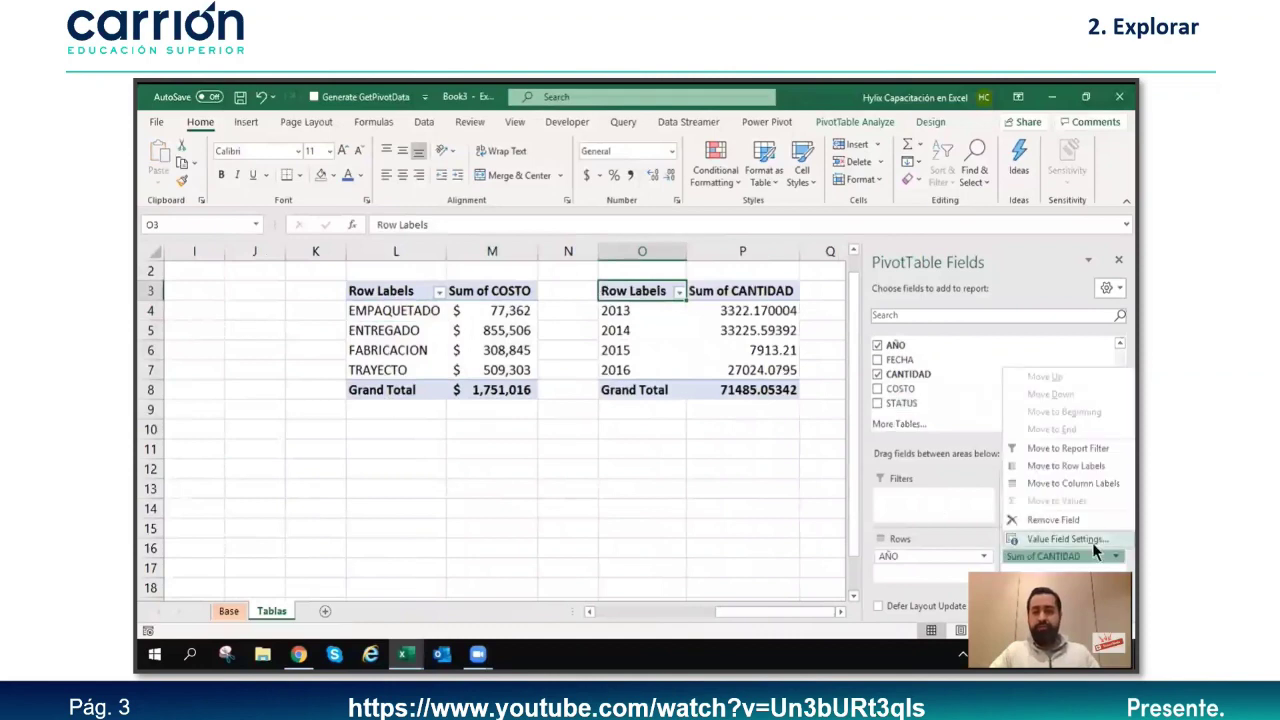
{"action": "left_click", "coordinate": [1091, 540]}
{"action": "left_click", "coordinate": [646, 419]}
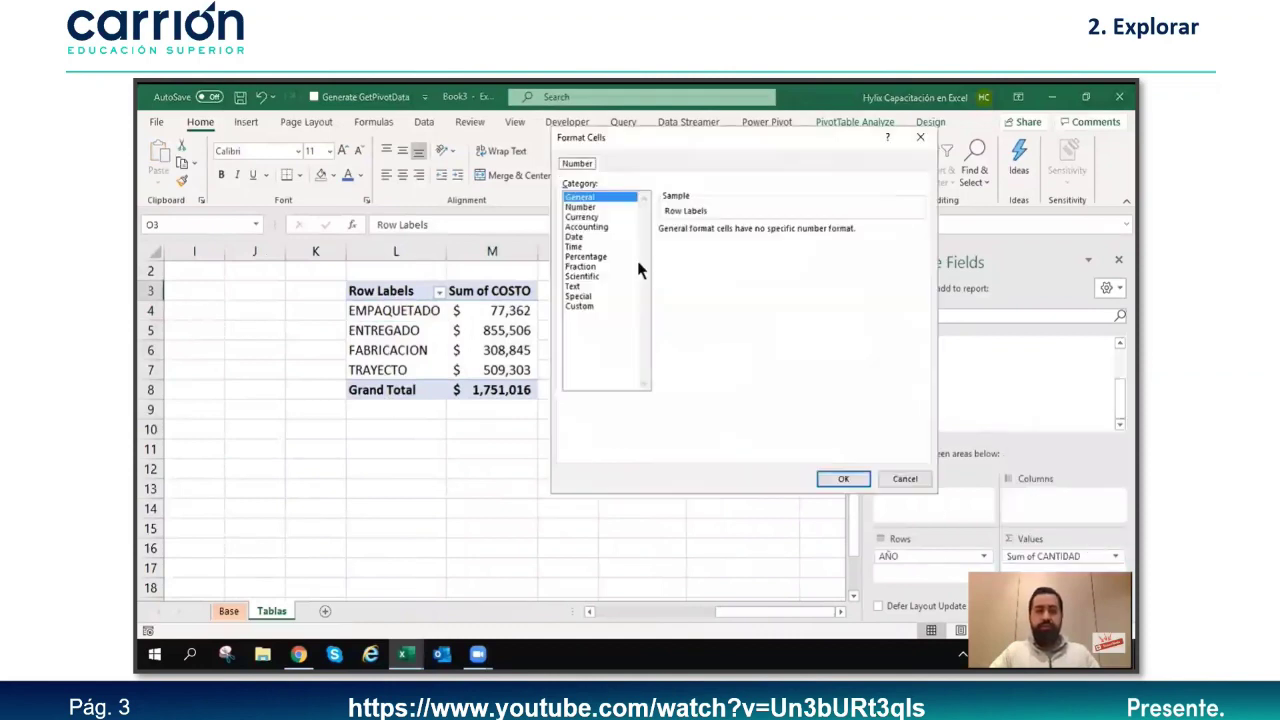
{"action": "left_click", "coordinate": [582, 206]}
{"action": "left_click", "coordinate": [757, 235]}
{"action": "left_click", "coordinate": [757, 235]}
{"action": "left_click", "coordinate": [737, 249]}
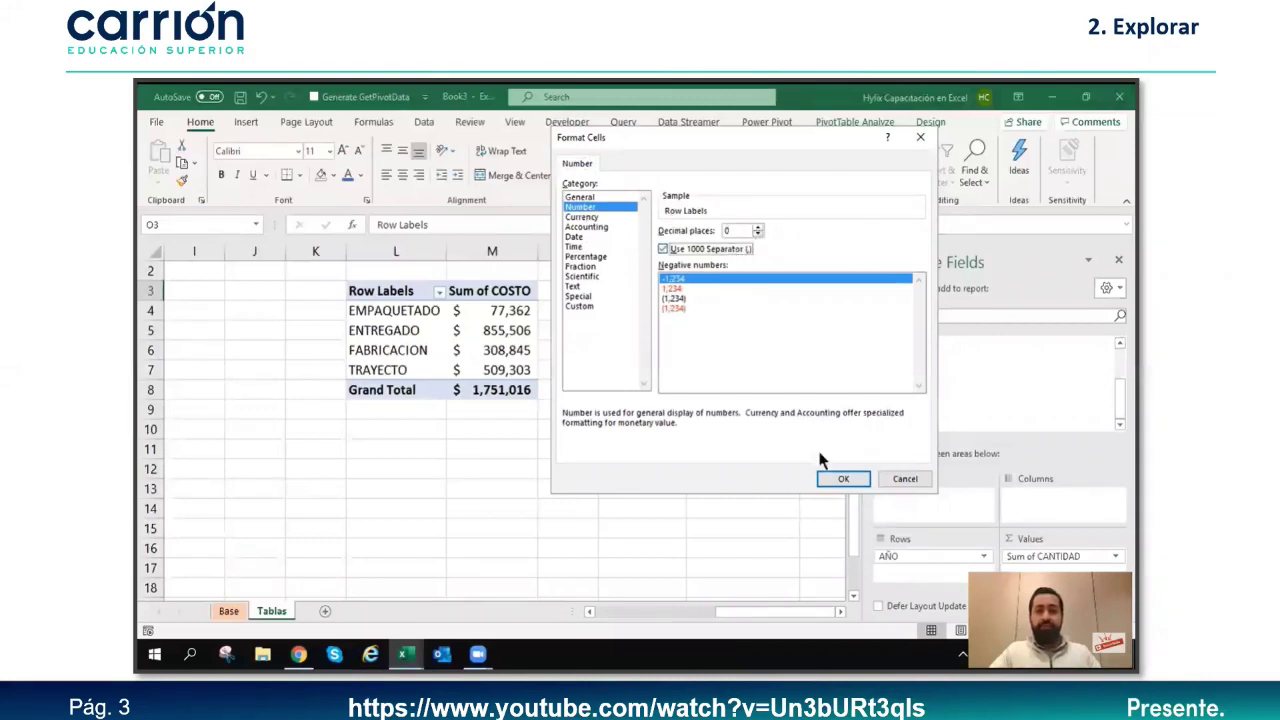
{"action": "left_click", "coordinate": [845, 479]}
{"action": "left_click", "coordinate": [786, 417]}
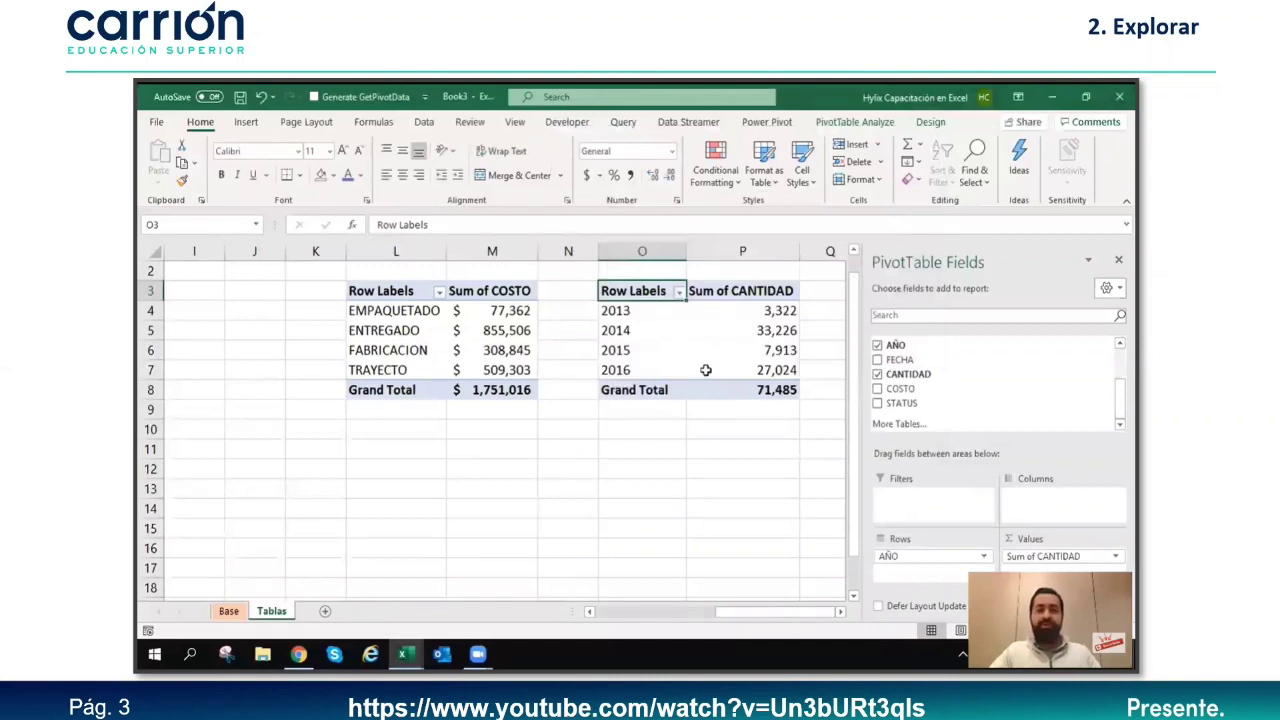
Step: Close the PivotTable field list and add a new blank worksheet after the Tablas sheet
{"action": "left_click", "coordinate": [770, 389]}
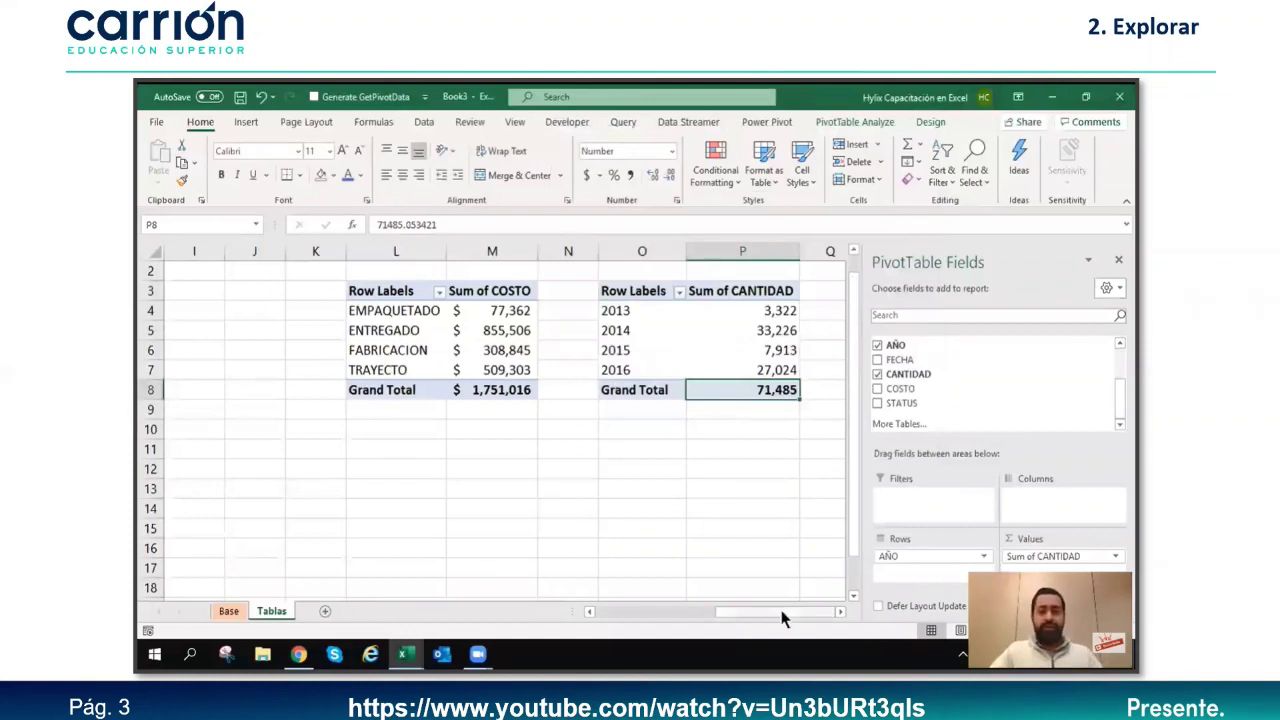
{"action": "left_click_drag", "start_coordinate": [760, 611], "coordinate": [621, 597]}
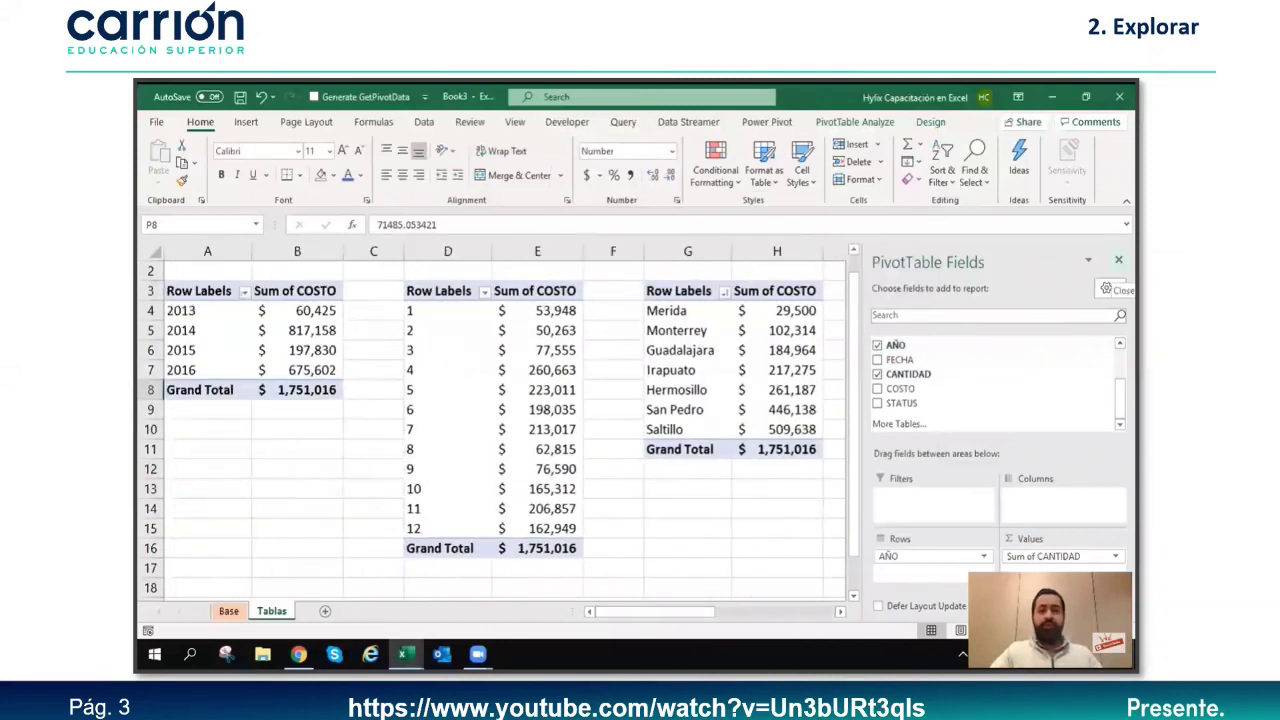
{"action": "left_click", "coordinate": [1118, 259]}
{"action": "left_click", "coordinate": [853, 506]}
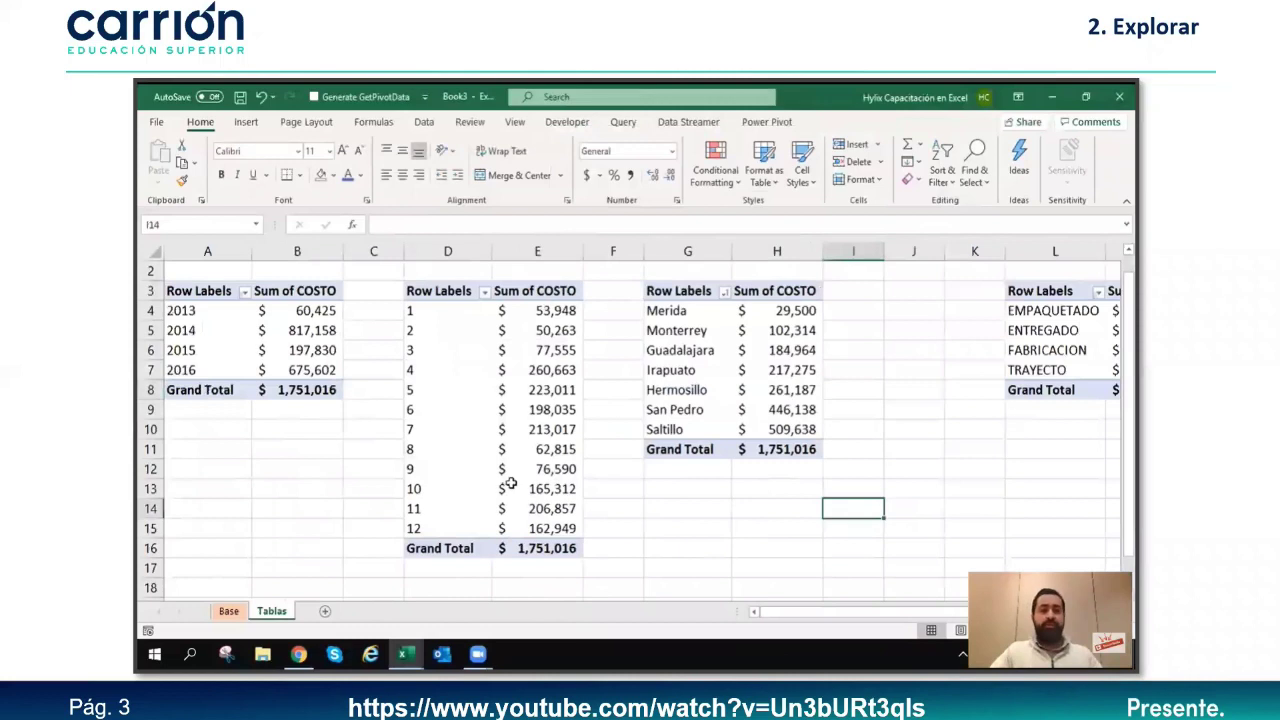
{"action": "left_click", "coordinate": [324, 612]}
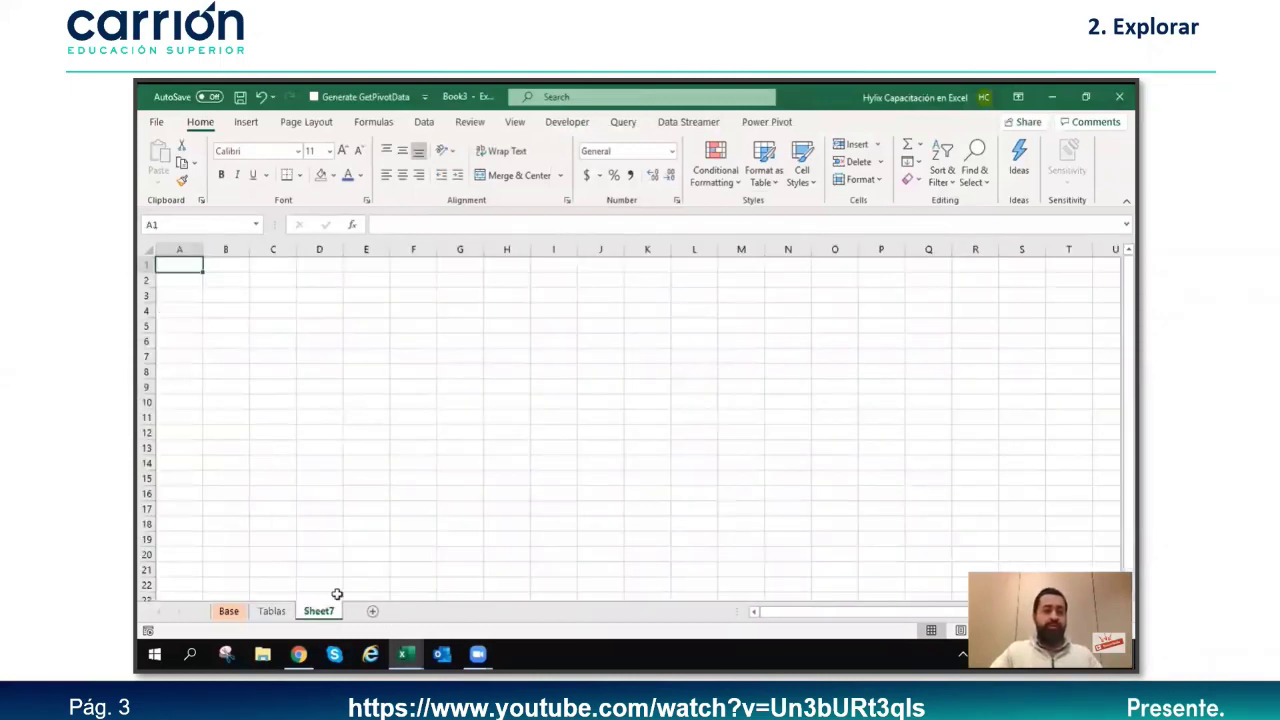
Step: Insert a pie chart from the cost-by-year PivotTable at A3 on the Tablas sheet
{"action": "left_click", "coordinate": [272, 611]}
{"action": "left_click", "coordinate": [247, 123]}
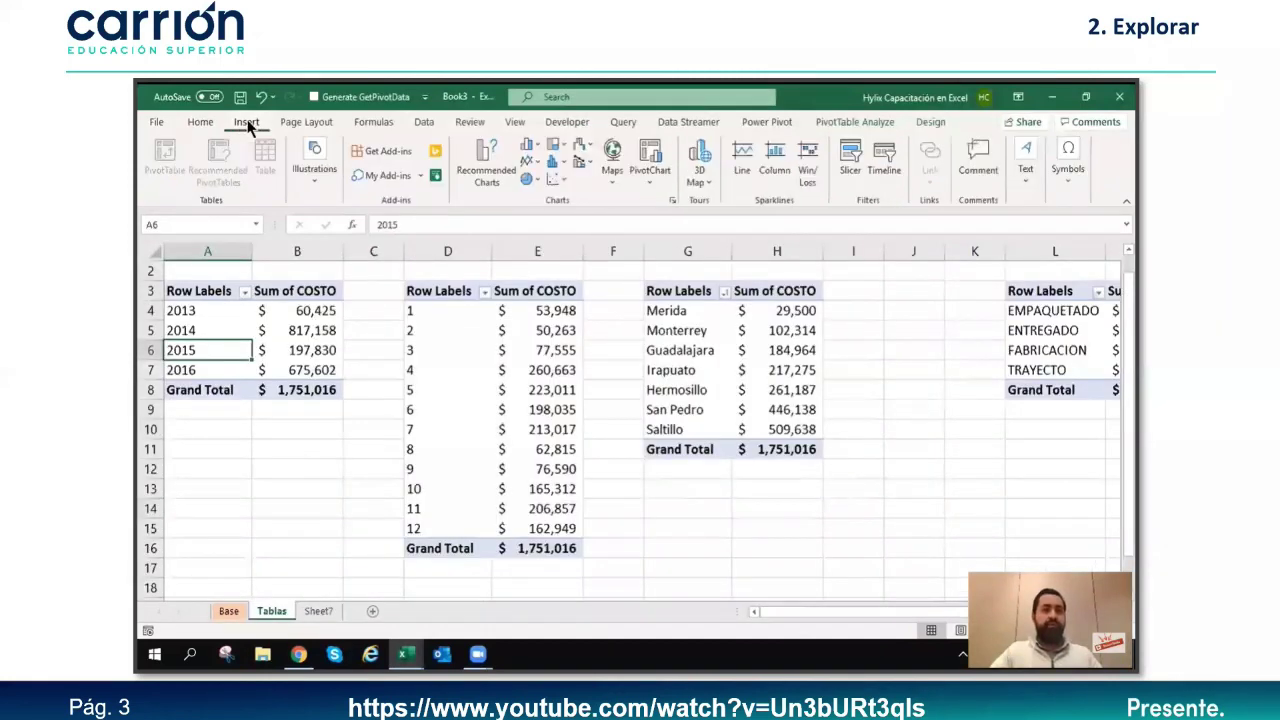
{"action": "left_click", "coordinate": [527, 180]}
{"action": "left_click", "coordinate": [538, 230]}
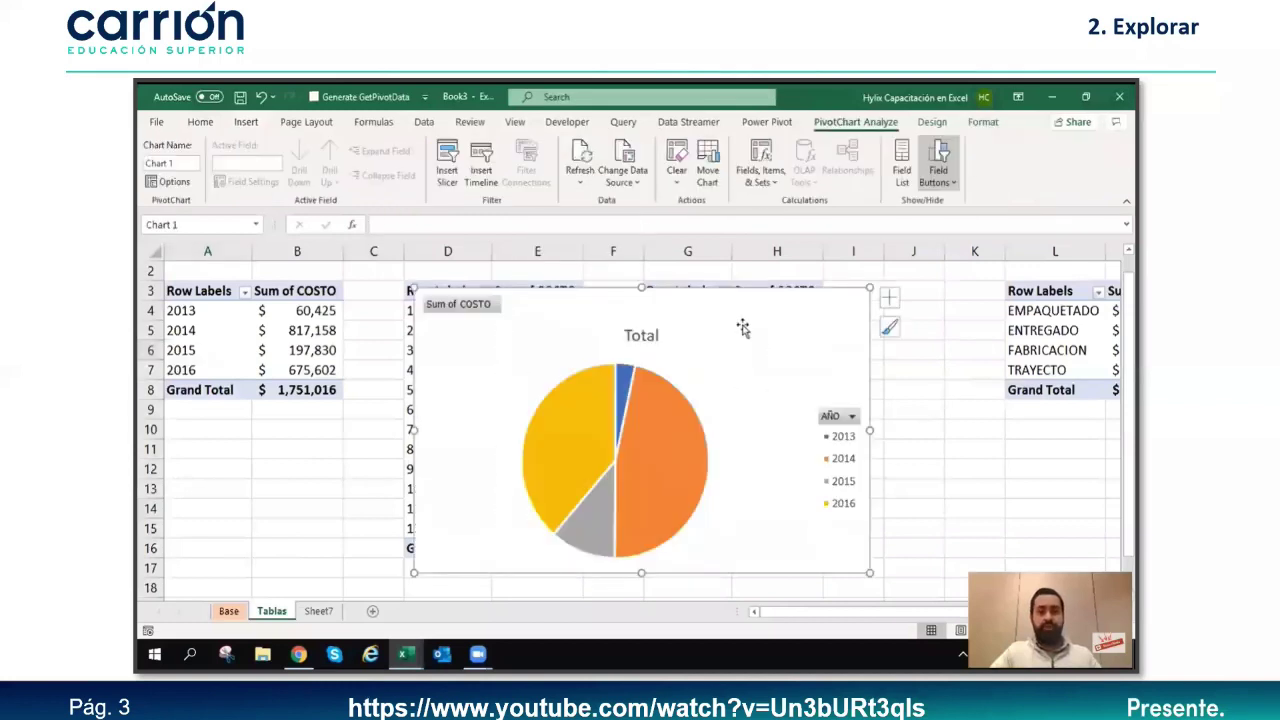
Step: Move the pie chart from Tablas to Sheet7 and place it at row 8, leaving rows 1 to 7 free above it
{"action": "key", "text": "Delete"}
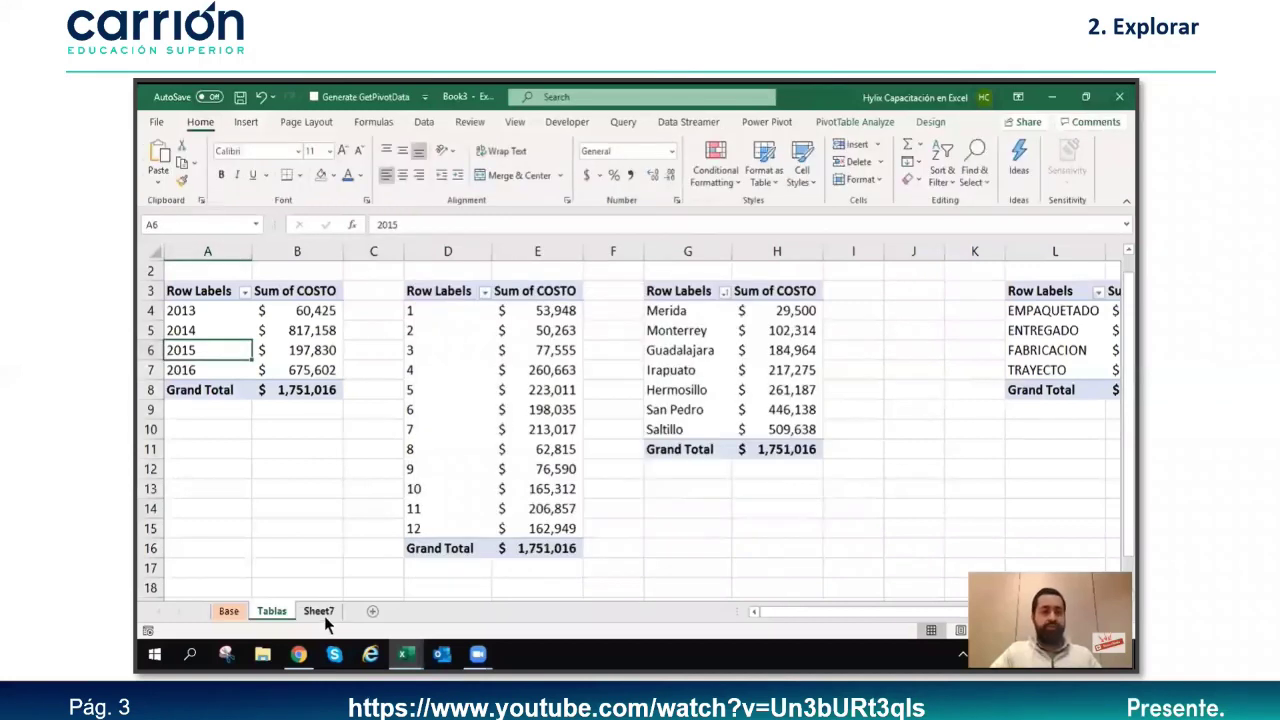
{"action": "left_click", "coordinate": [319, 611]}
{"action": "key", "text": "ctrl+v"}
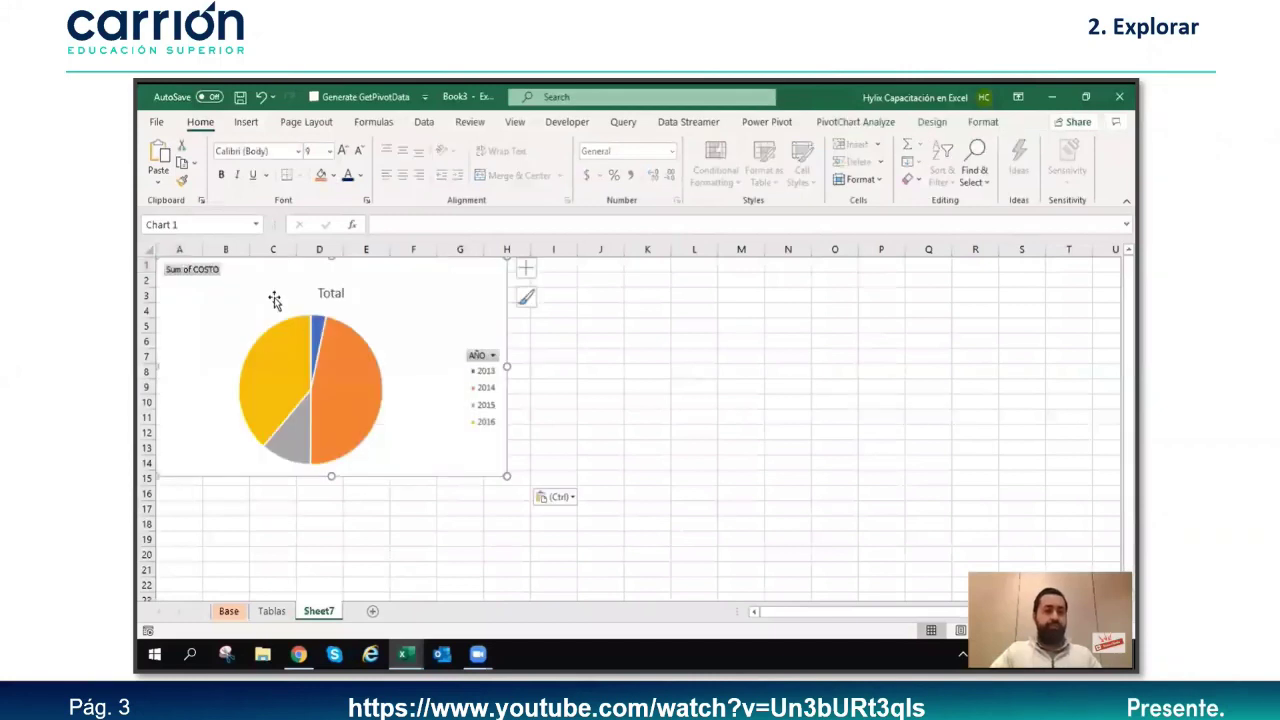
{"action": "left_click_drag", "start_coordinate": [307, 349], "coordinate": [264, 405]}
{"action": "left_click_drag", "start_coordinate": [190, 269], "coordinate": [1060, 349]}
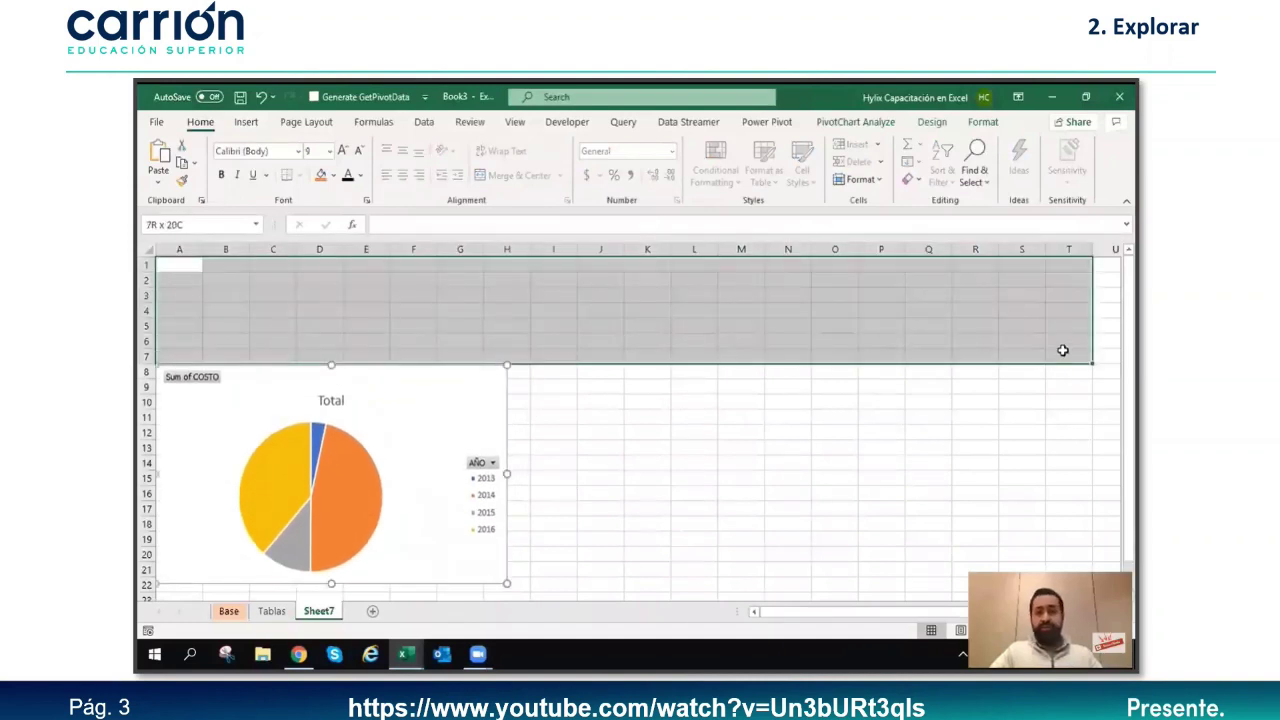
{"action": "left_click", "coordinate": [600, 326]}
Step: Recolor the cost-by-year pie chart with the light-blue monochromatic palette
{"action": "scroll", "coordinate": [562, 362], "scroll_direction": "down", "scroll_amount": 1}
{"action": "scroll", "coordinate": [494, 339], "scroll_direction": "down", "scroll_amount": 1}
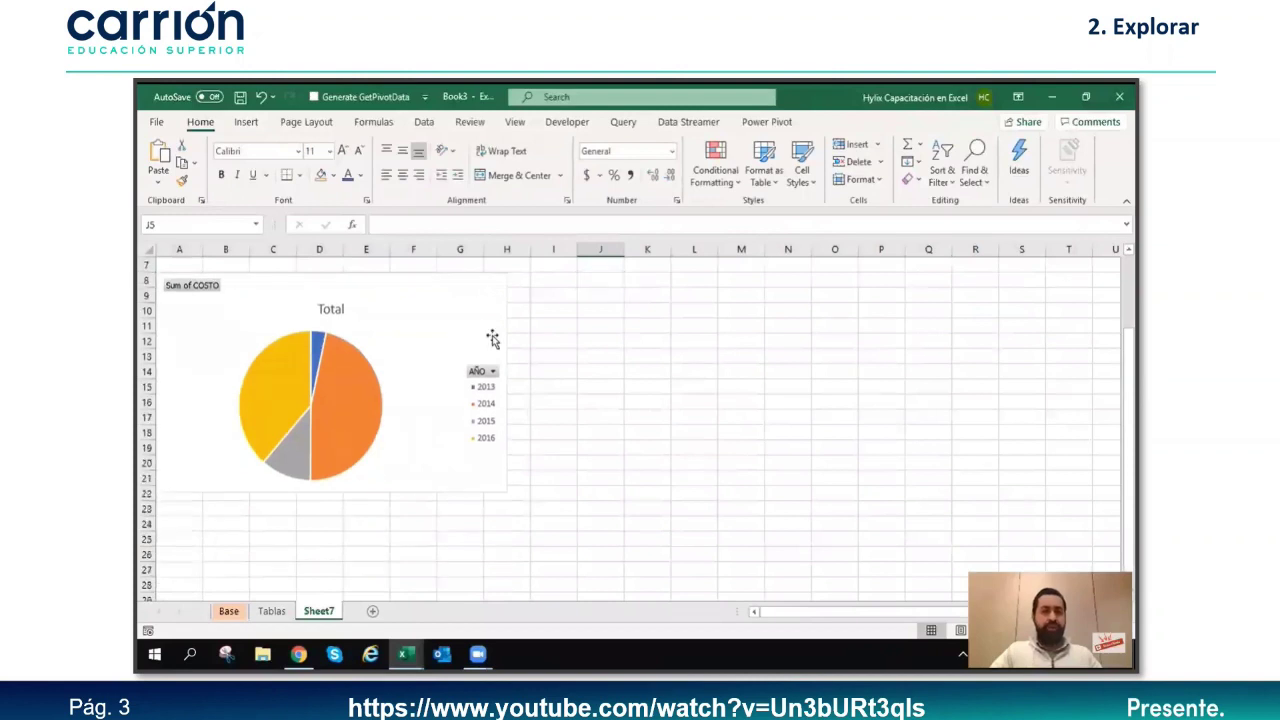
{"action": "left_click", "coordinate": [478, 325]}
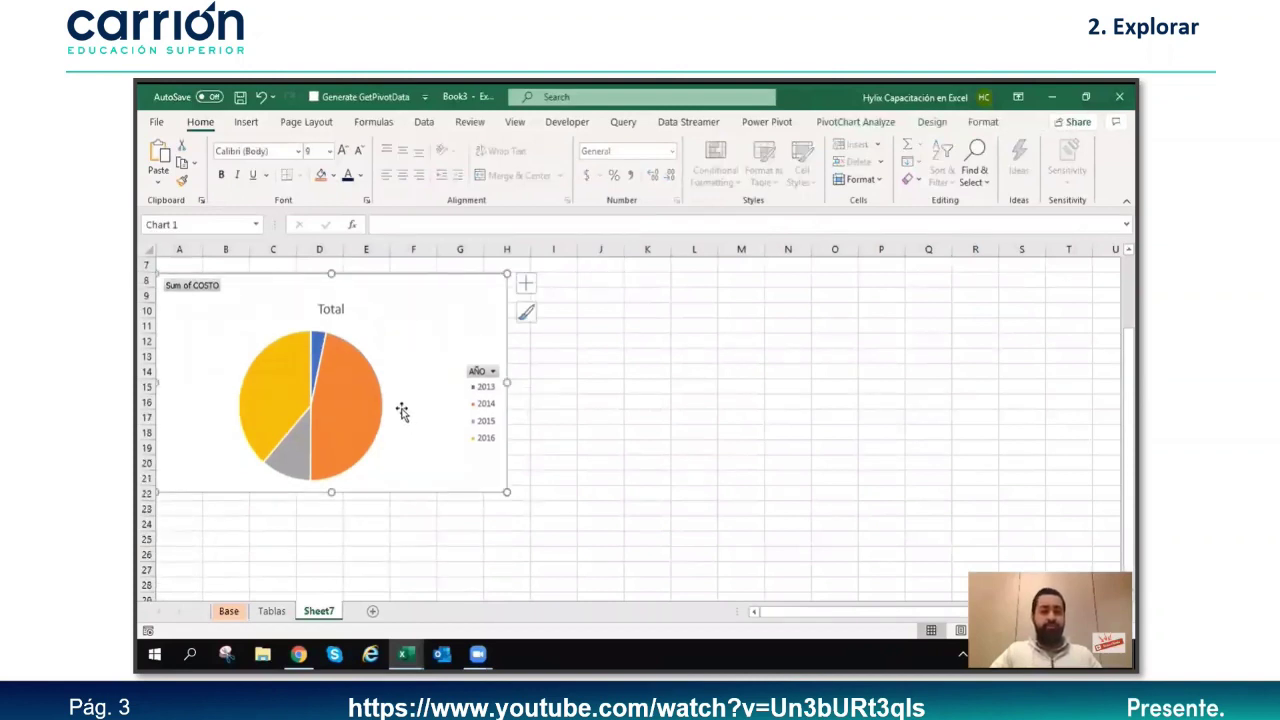
{"action": "left_click", "coordinate": [867, 122]}
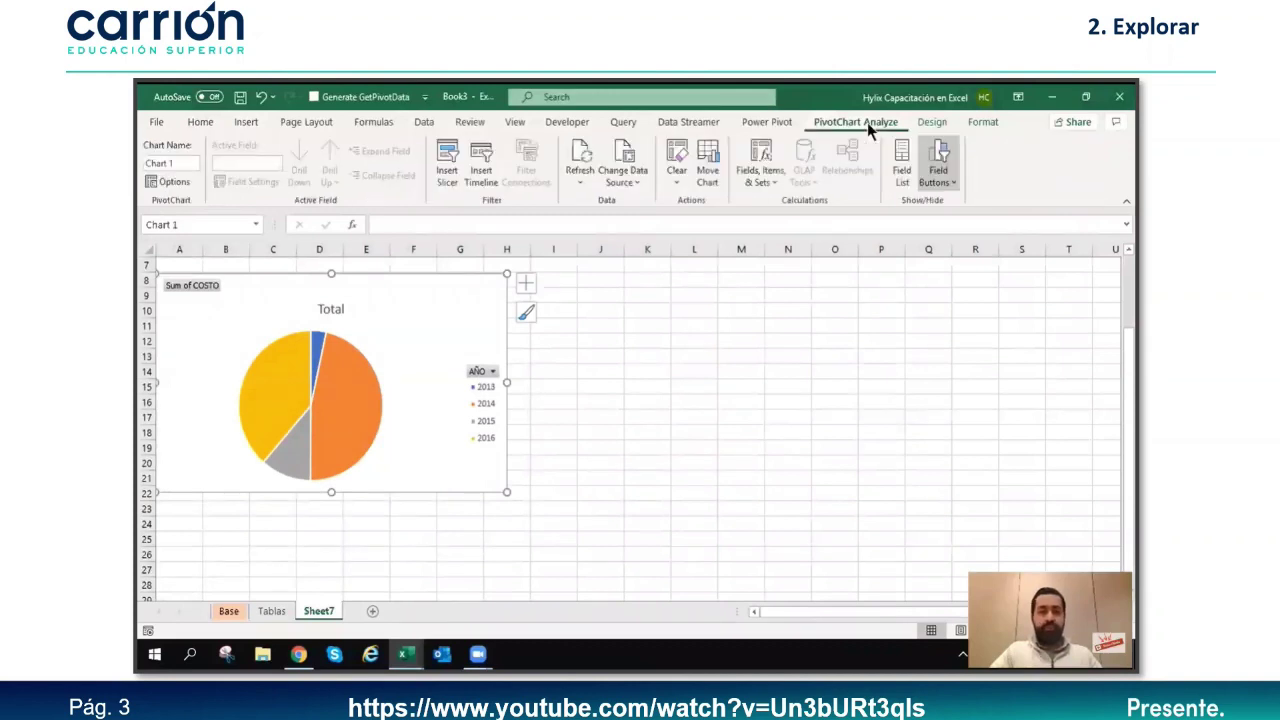
{"action": "left_click", "coordinate": [932, 122]}
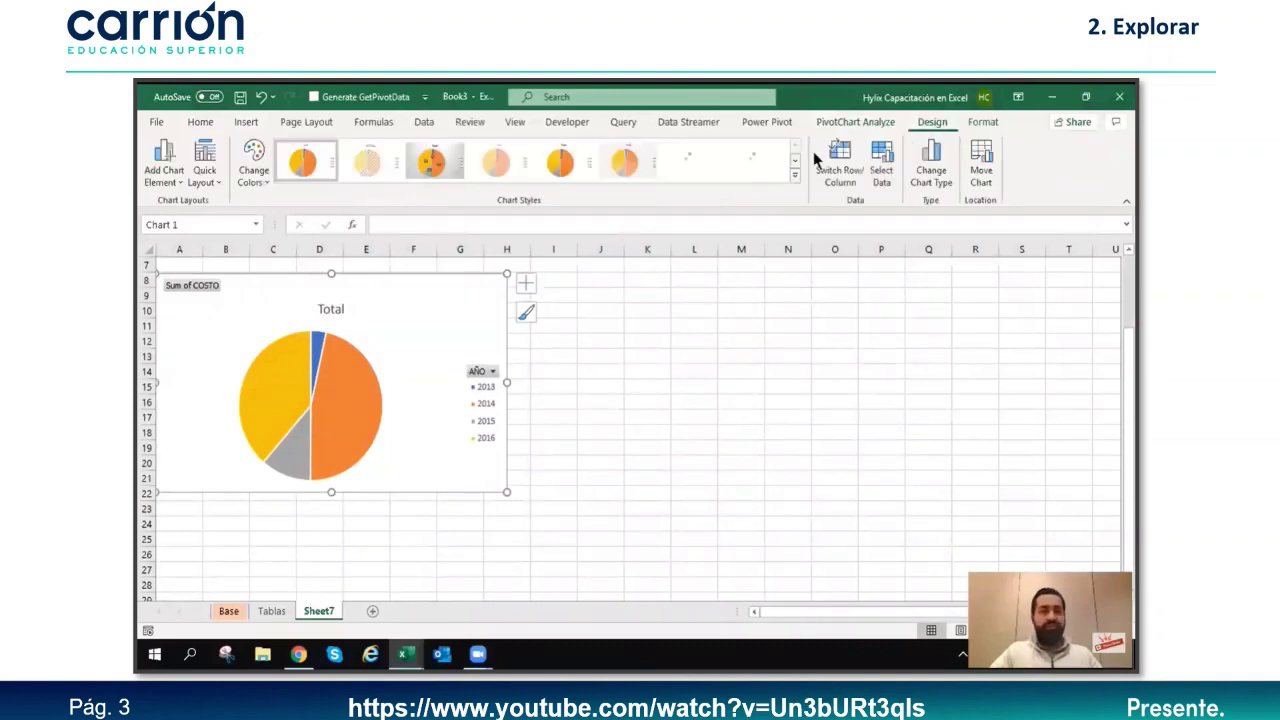
{"action": "left_click", "coordinate": [252, 165]}
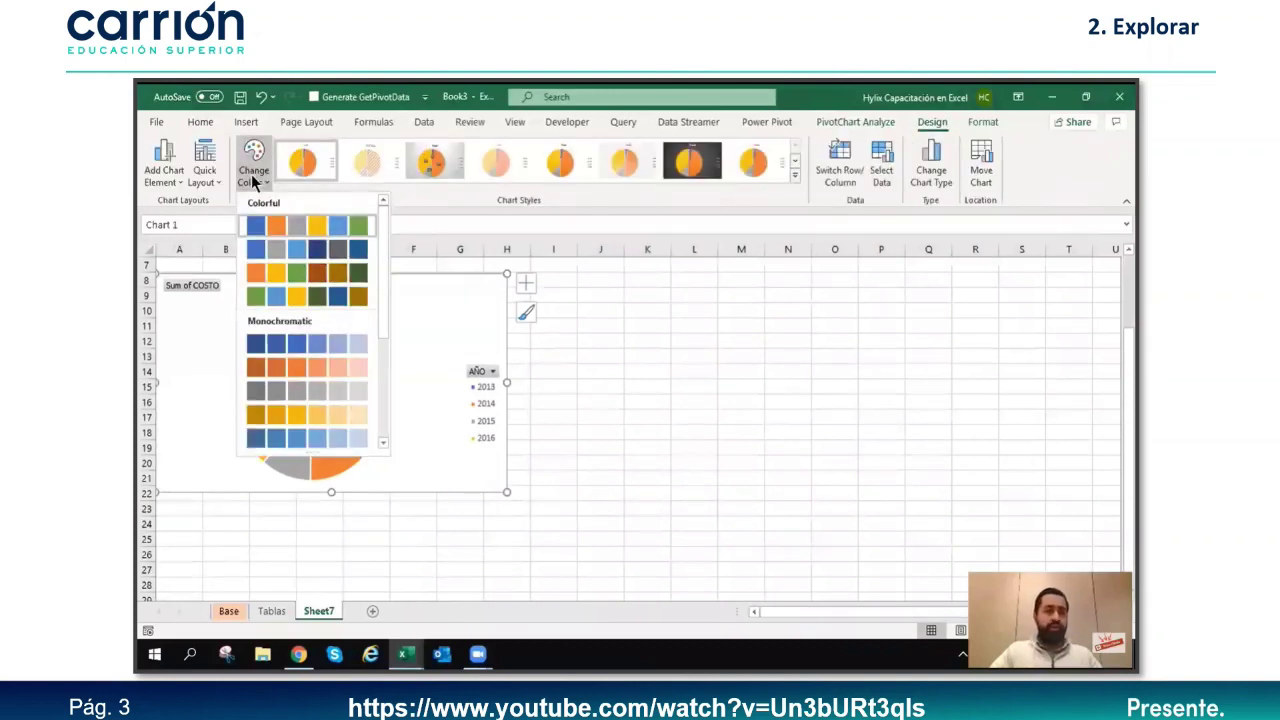
{"action": "left_click", "coordinate": [317, 439]}
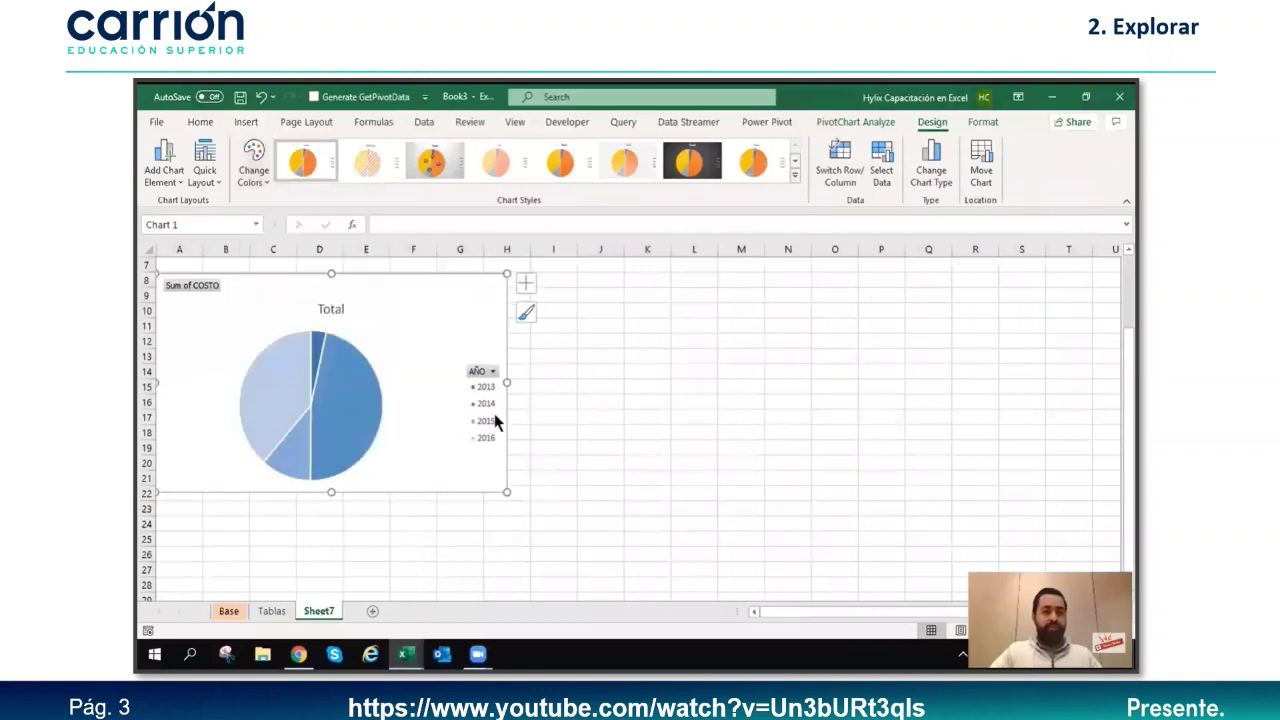
Step: Add data labels to the pie chart showing both the category name and the value
{"action": "left_click", "coordinate": [525, 284]}
{"action": "left_click", "coordinate": [561, 318]}
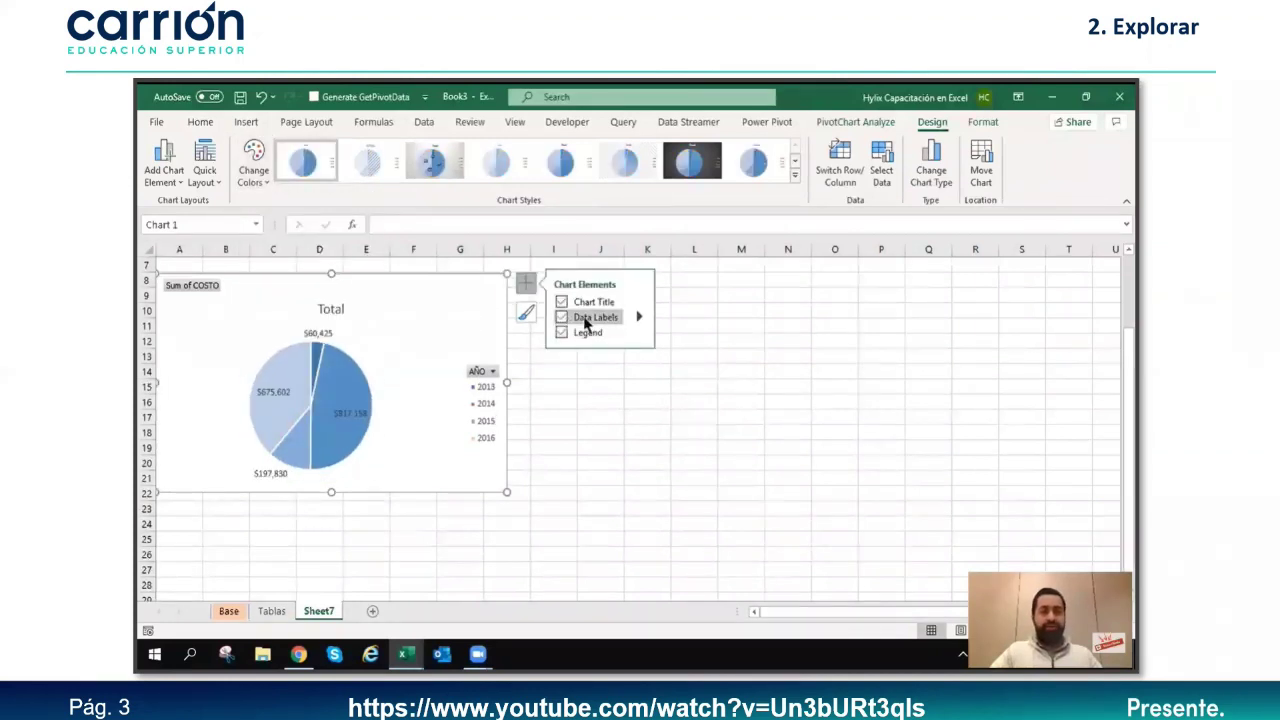
{"action": "left_click", "coordinate": [639, 317]}
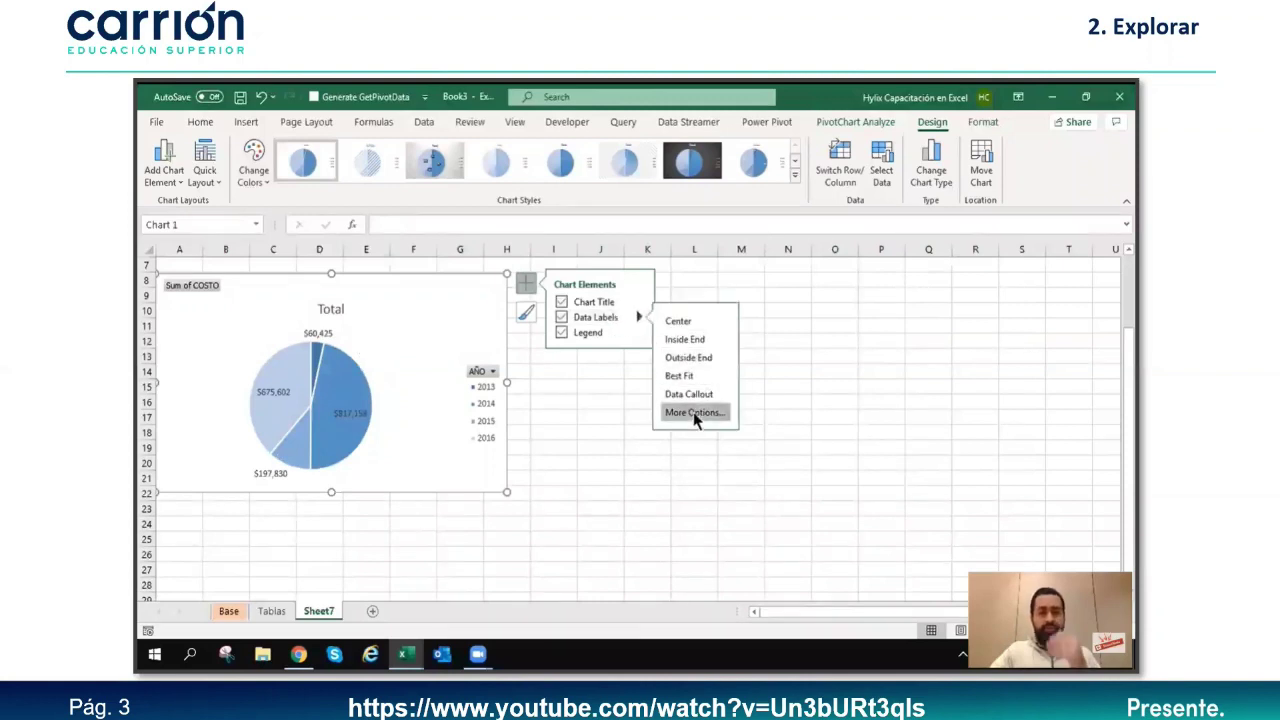
{"action": "key", "text": "Escape"}
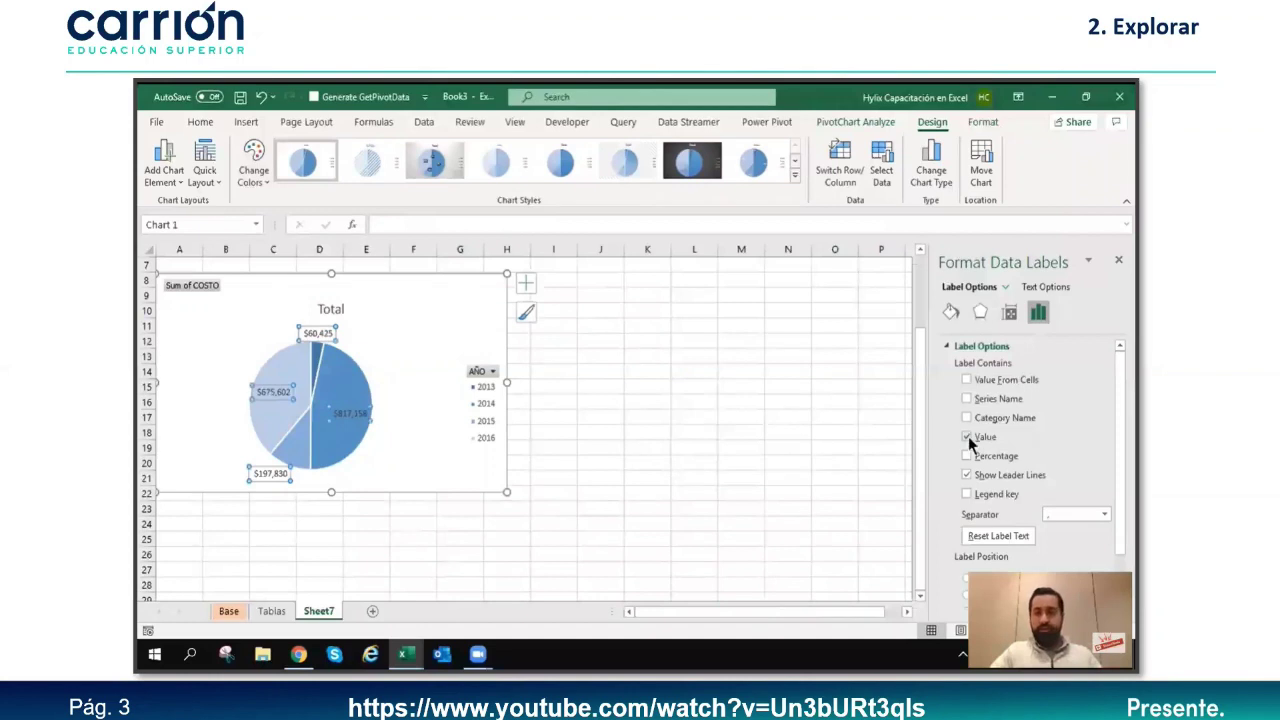
{"action": "left_click", "coordinate": [966, 417]}
Step: Delete the legend from the cost-by-year pie chart and deselect the chart
{"action": "left_click", "coordinate": [500, 400]}
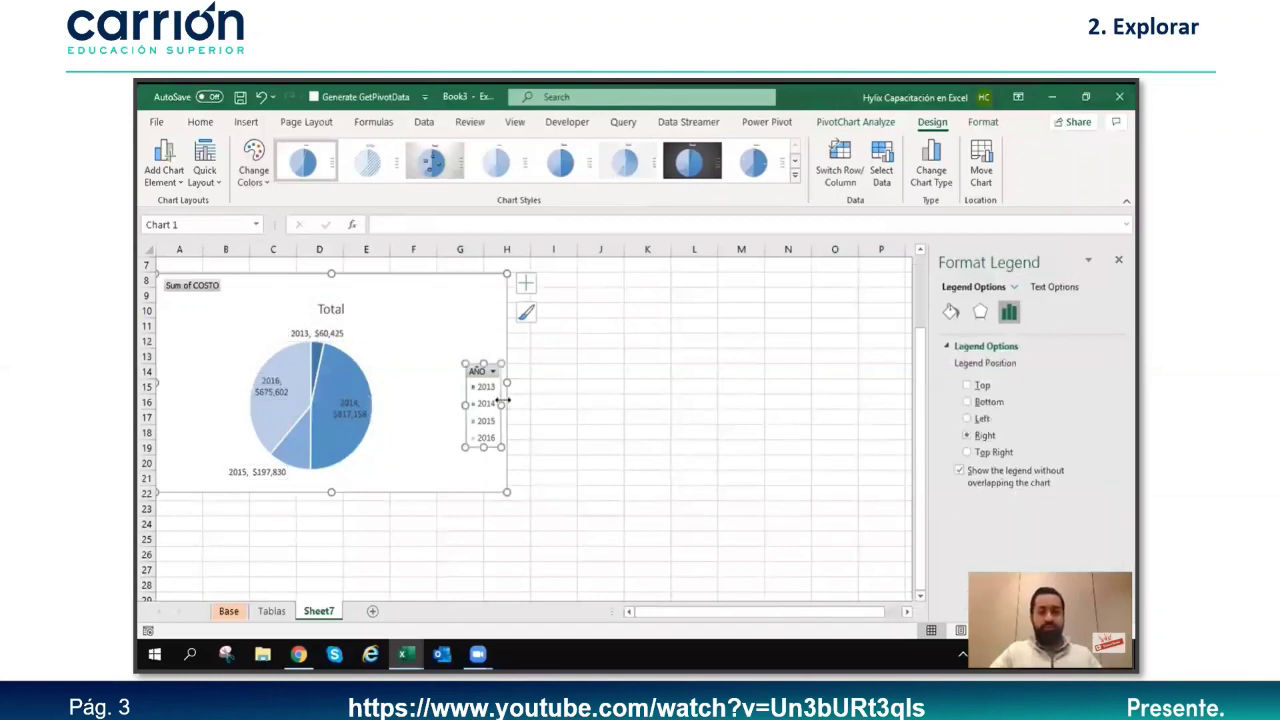
{"action": "key", "text": "Delete"}
{"action": "left_click", "coordinate": [385, 405]}
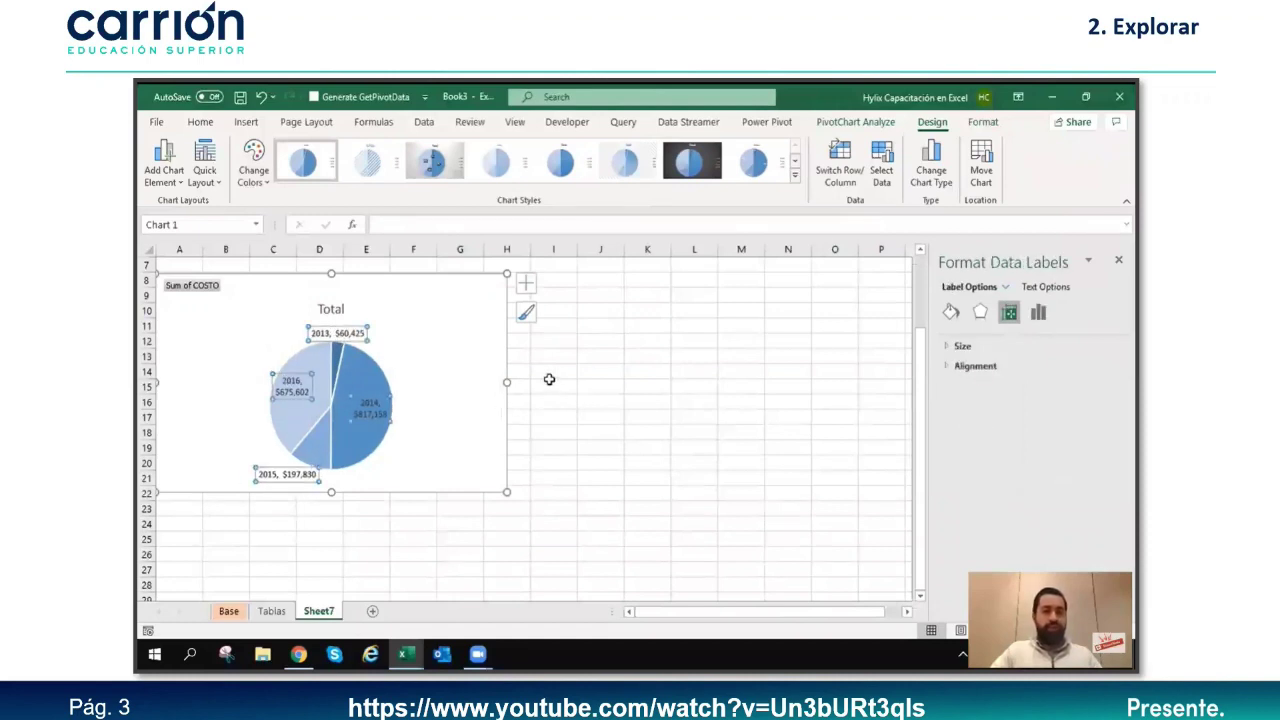
{"action": "left_click", "coordinate": [596, 380]}
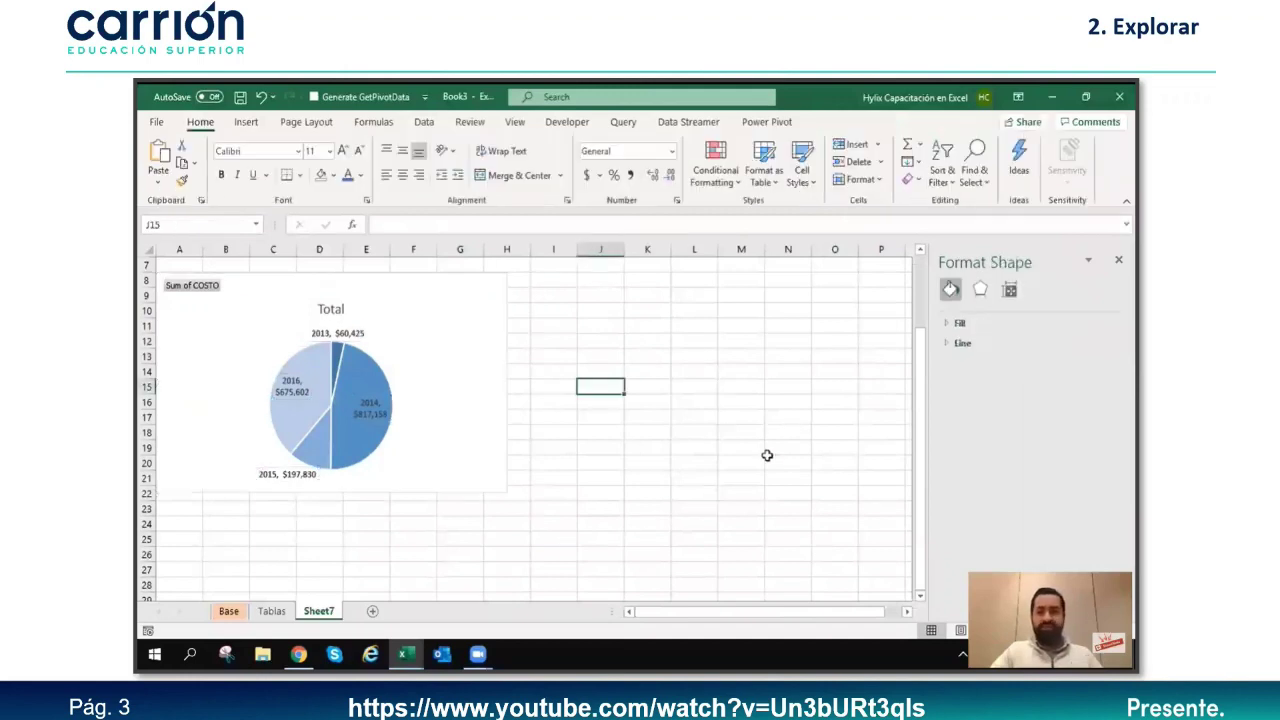
Step: Hide the gridlines on Sheet7 and close the formatting pane
{"action": "scroll", "coordinate": [771, 428], "scroll_direction": "up", "scroll_amount": 2}
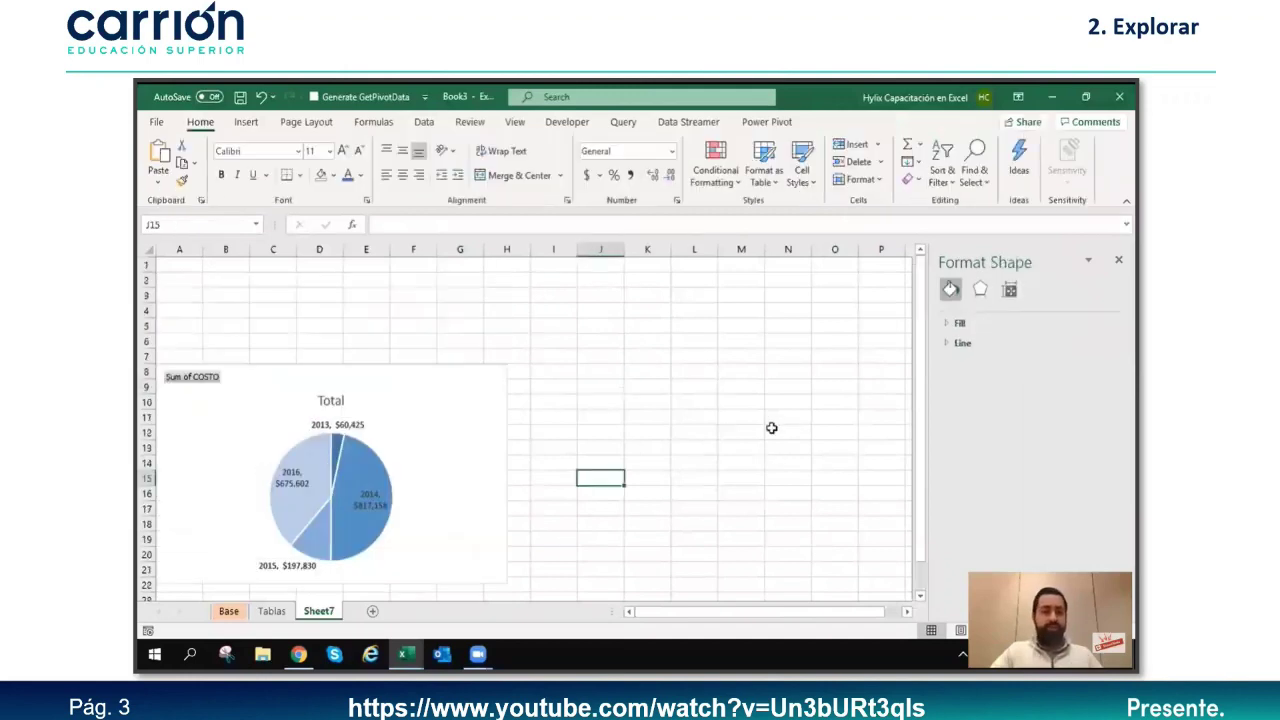
{"action": "left_click", "coordinate": [503, 122]}
{"action": "left_click", "coordinate": [311, 174]}
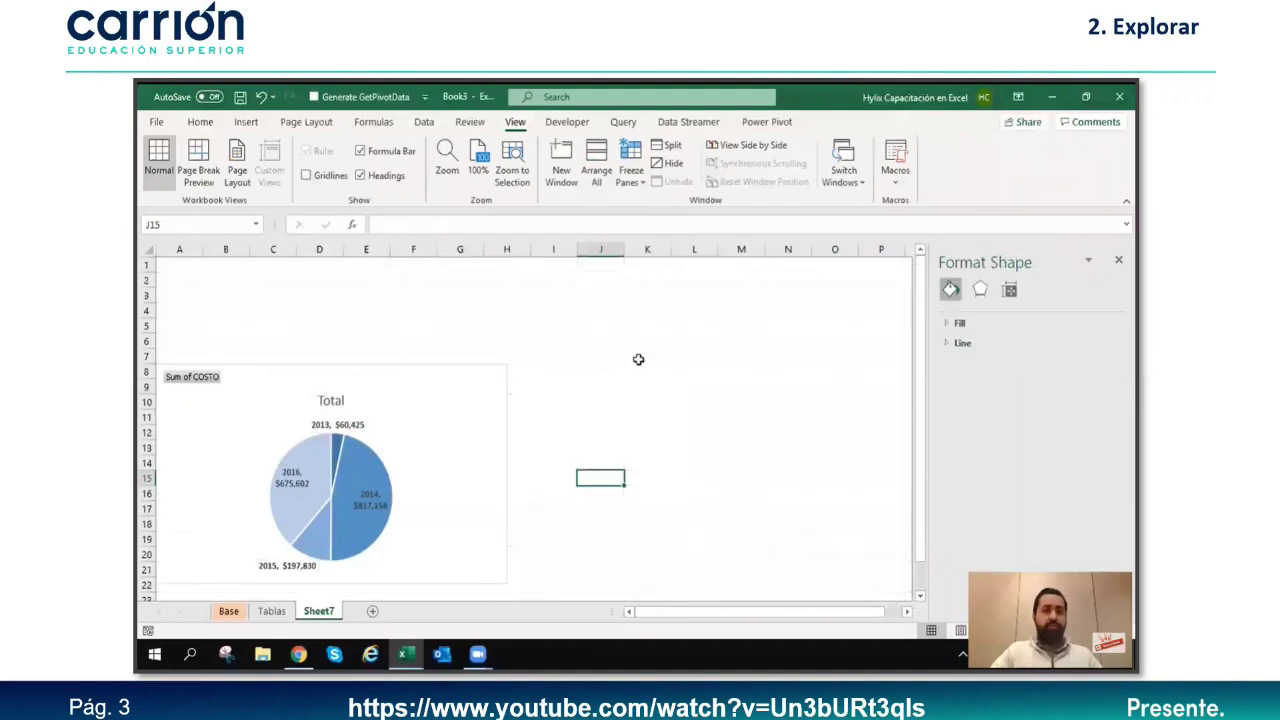
{"action": "left_click", "coordinate": [638, 358]}
{"action": "left_click", "coordinate": [1118, 260]}
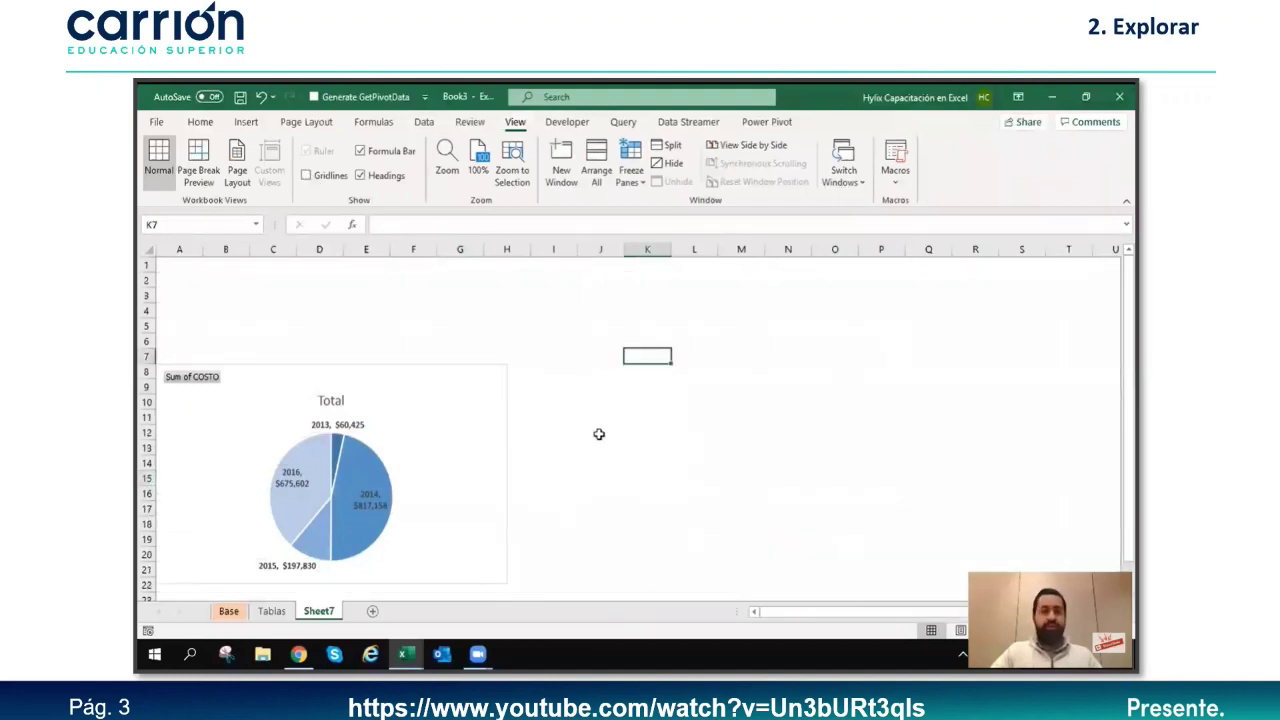
{"action": "scroll", "coordinate": [518, 412], "scroll_direction": "down", "scroll_amount": 1}
{"action": "scroll", "coordinate": [518, 422], "scroll_direction": "up", "scroll_amount": 1}
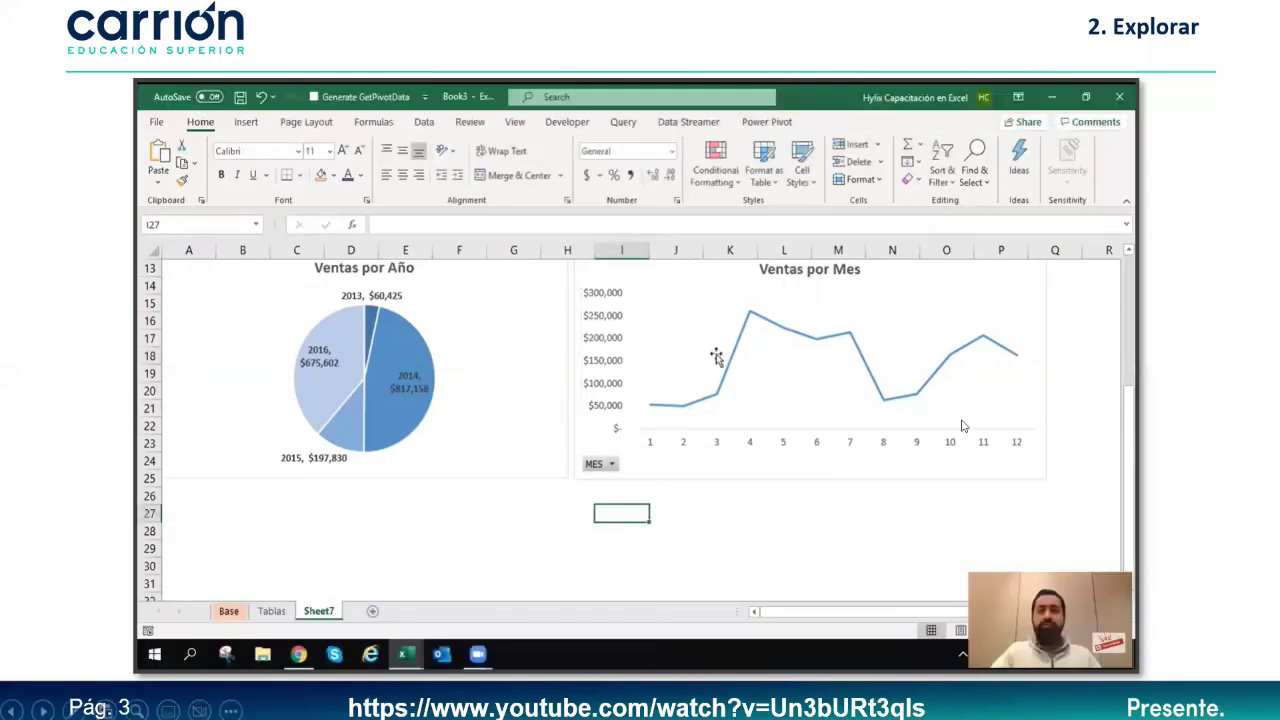
{"action": "left_click", "coordinate": [963, 426]}
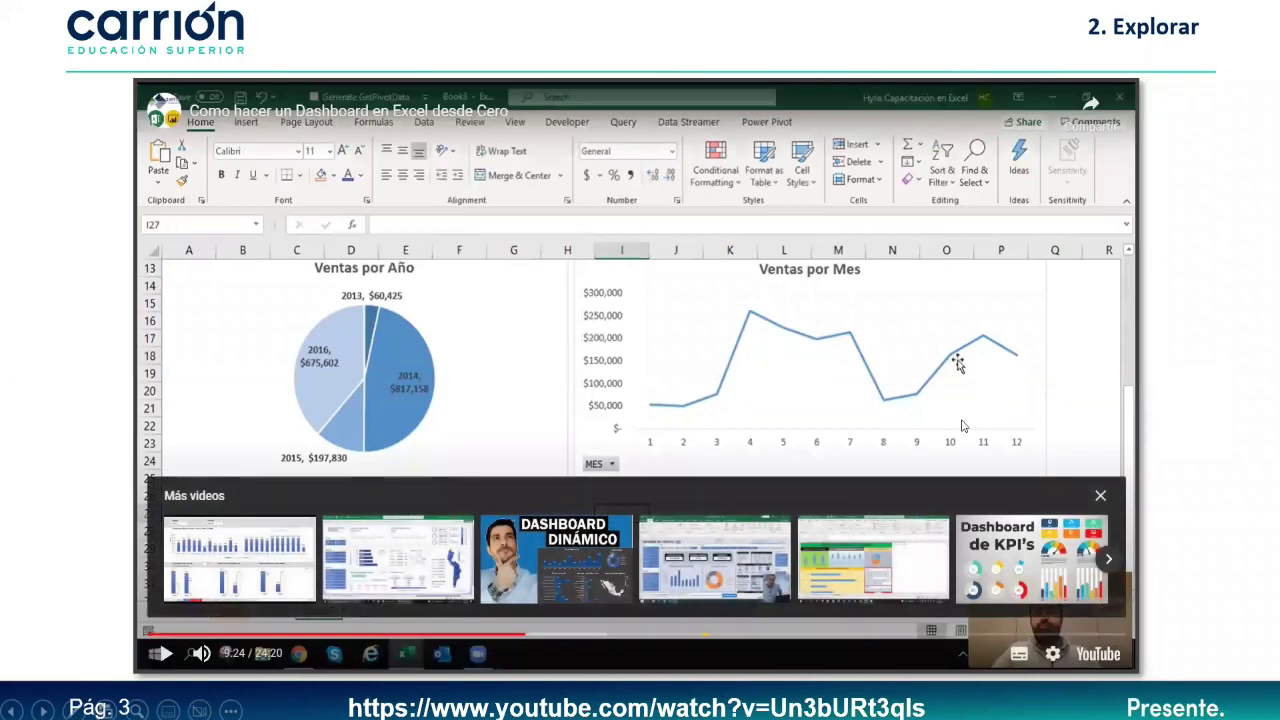
{"action": "left_click", "coordinate": [163, 656]}
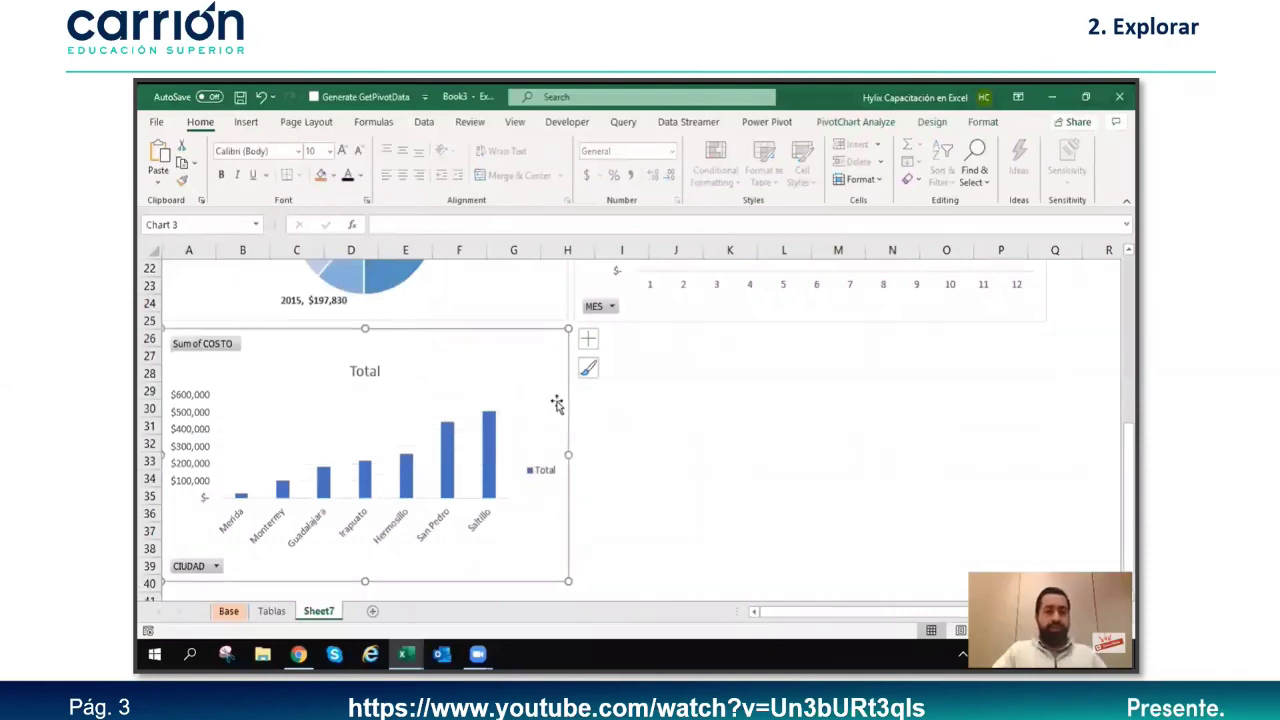
Step: Recolor the cost-by-city column chart with the light-blue monochromatic palette and apply chart Style 7
{"action": "left_click", "coordinate": [971, 124]}
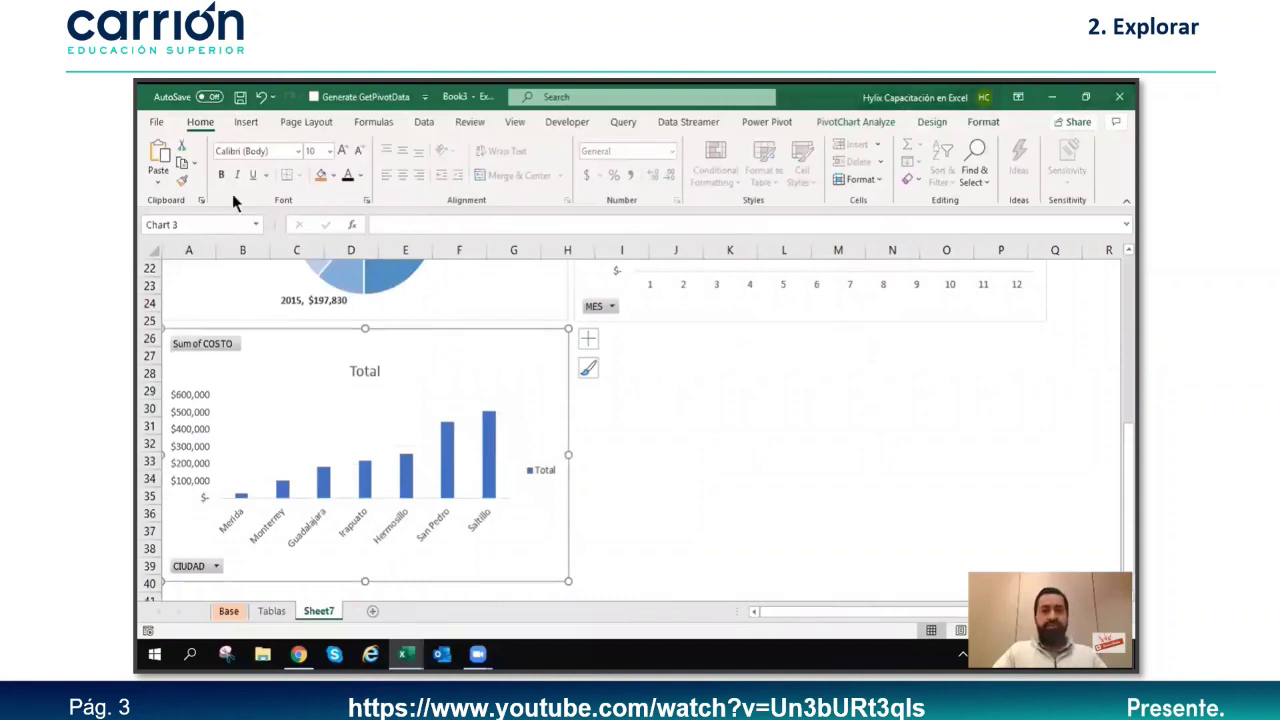
{"action": "left_click", "coordinate": [930, 122]}
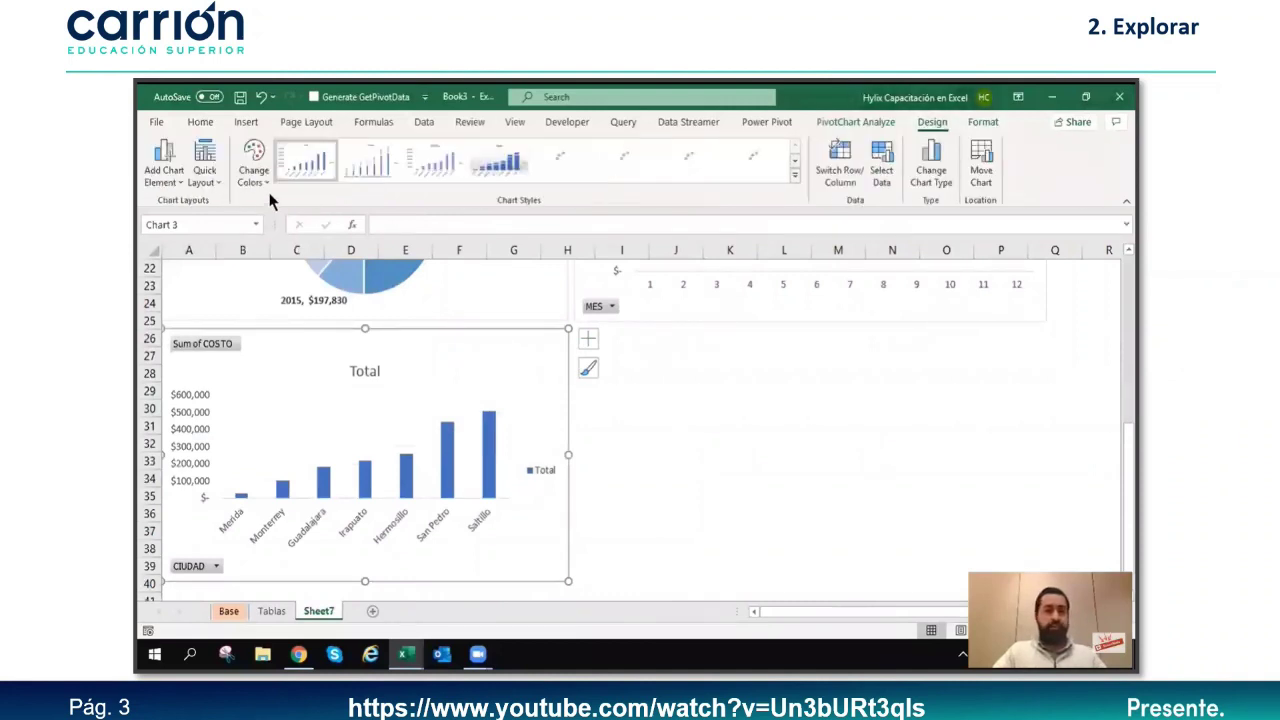
{"action": "left_click", "coordinate": [254, 168]}
{"action": "left_click", "coordinate": [327, 443]}
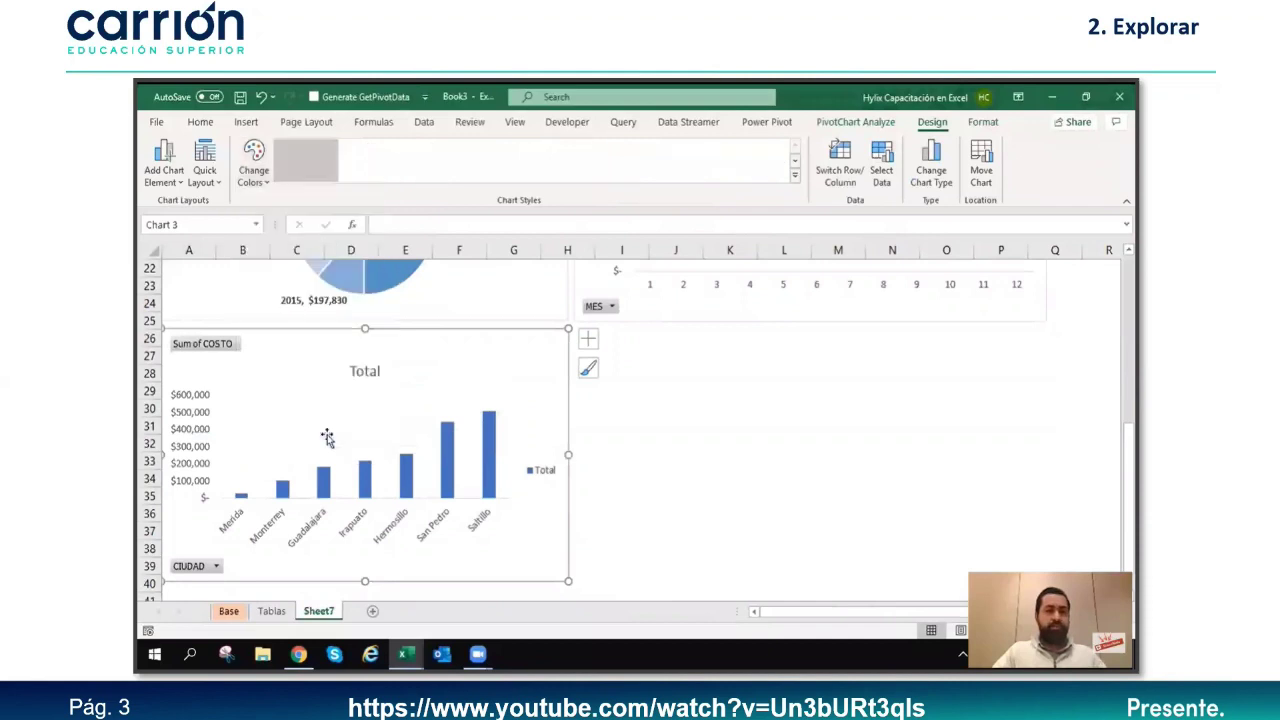
{"action": "left_click", "coordinate": [795, 180]}
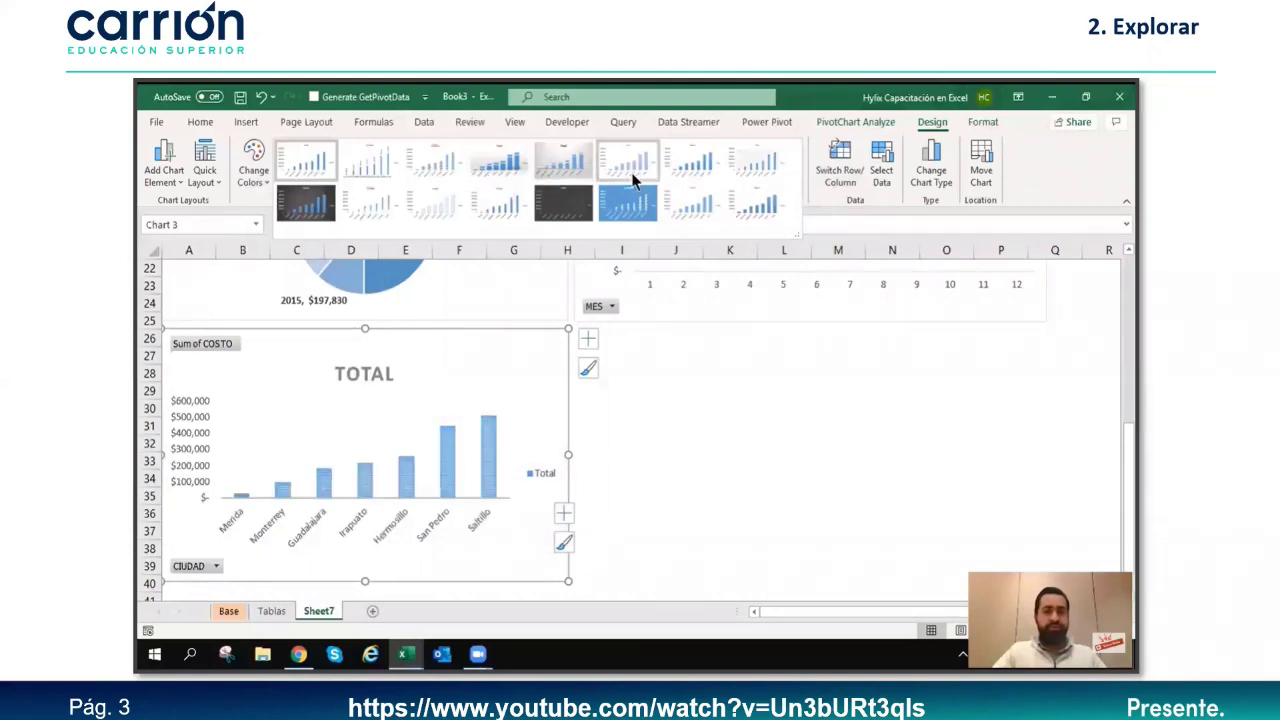
{"action": "left_click", "coordinate": [693, 169]}
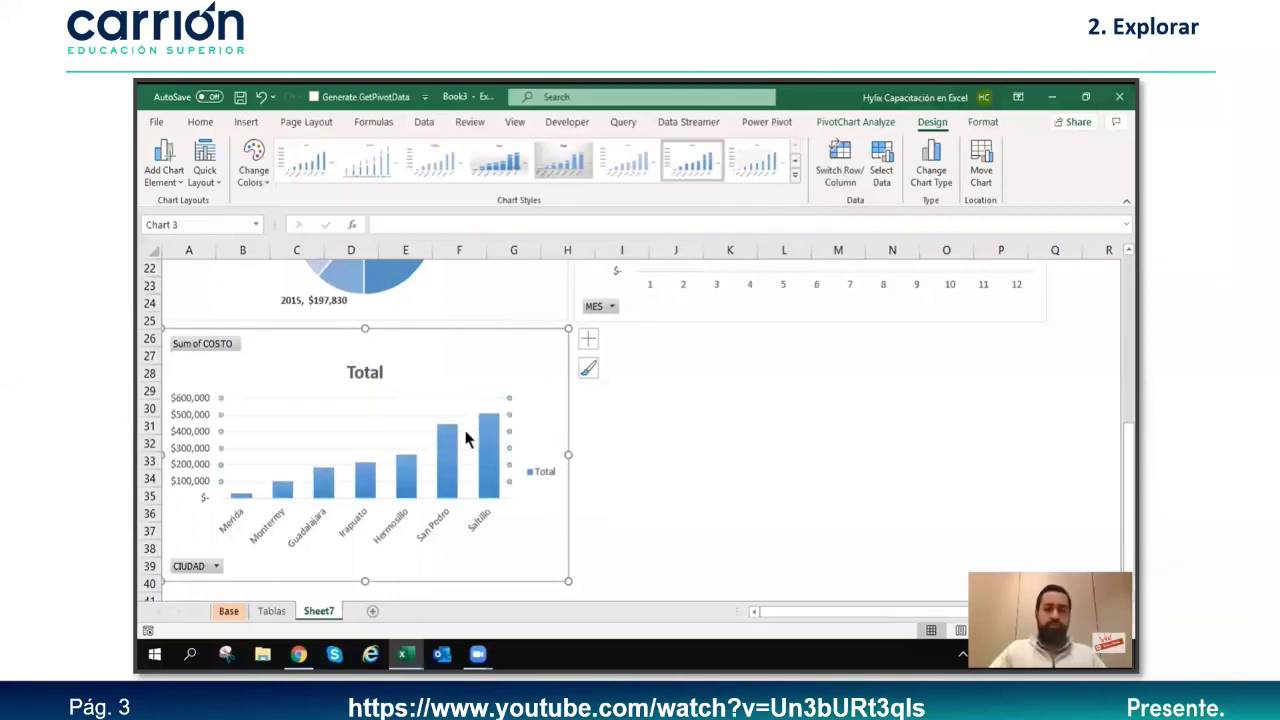
Step: Remove the city chart's horizontal gridlines and change its title to "Ventas por Ciudad"
{"action": "left_click", "coordinate": [365, 376]}
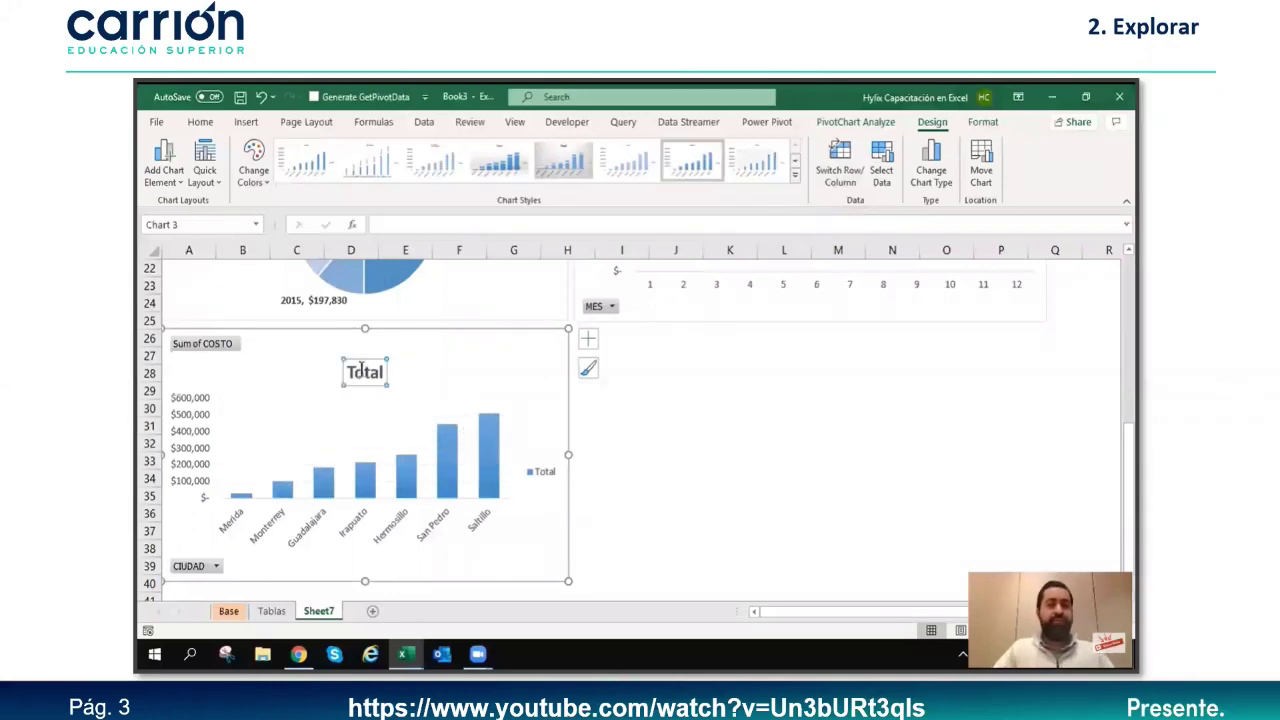
{"action": "type", "text": "Ven"}
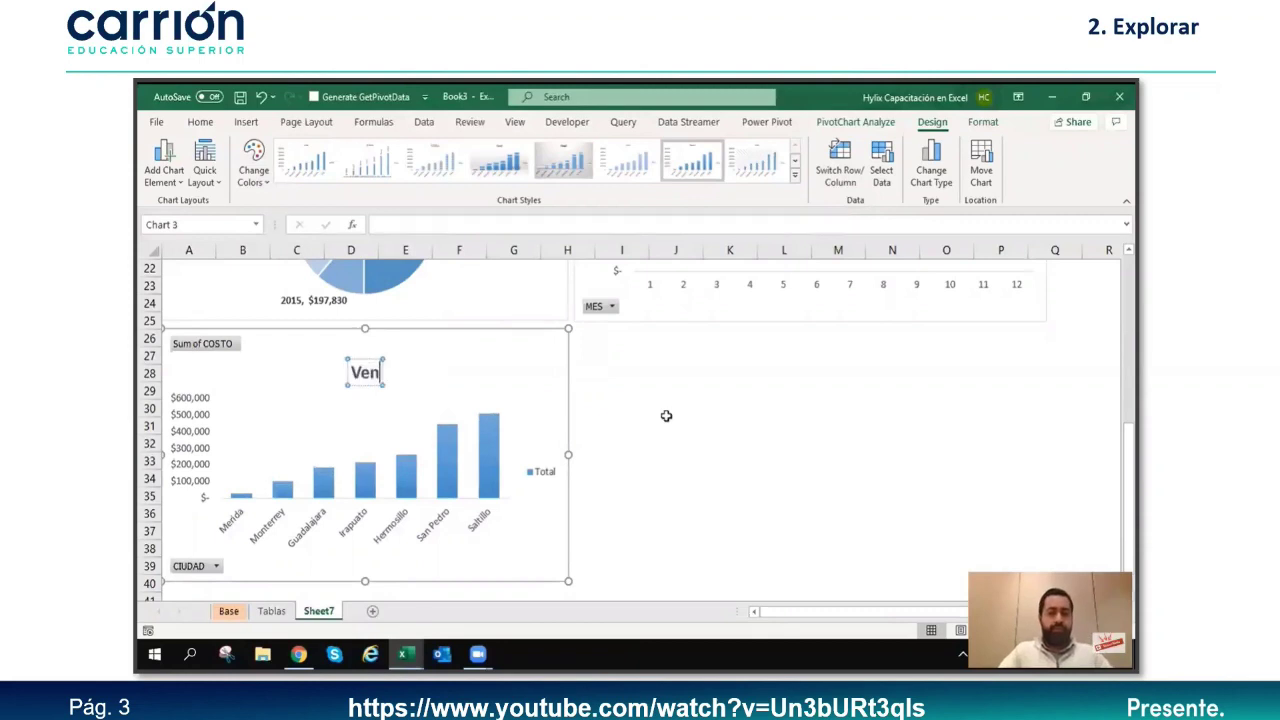
{"action": "type", "text": "tas por Ciudad"}
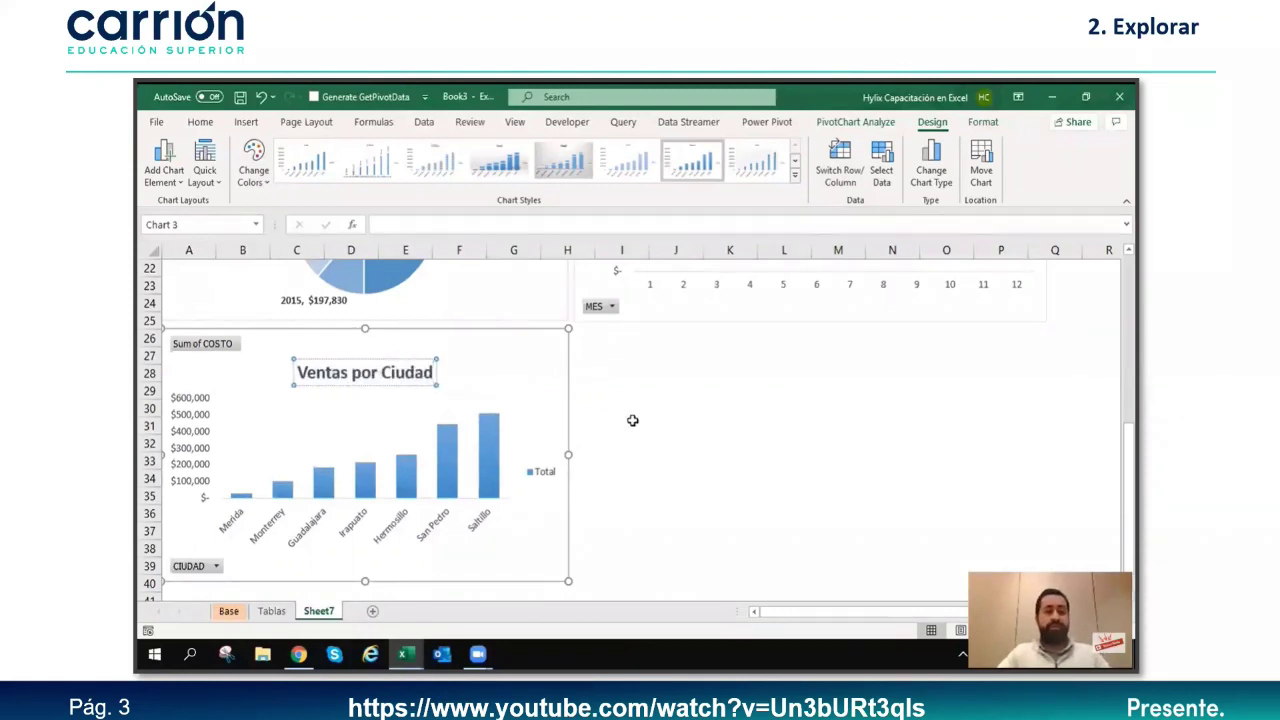
{"action": "left_click", "coordinate": [604, 475]}
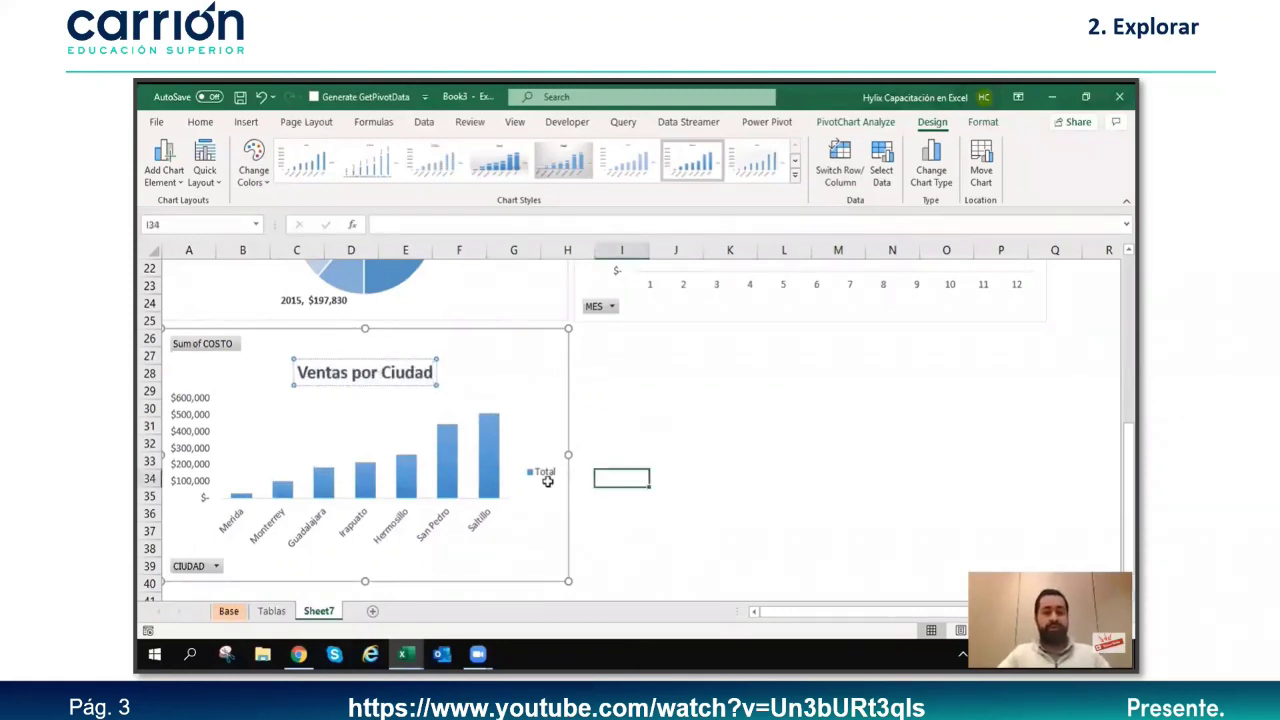
Step: Delete the legend from the Ventas por Ciudad chart, add data labels and deselect the chart
{"action": "left_click", "coordinate": [548, 472]}
{"action": "key", "text": "Delete"}
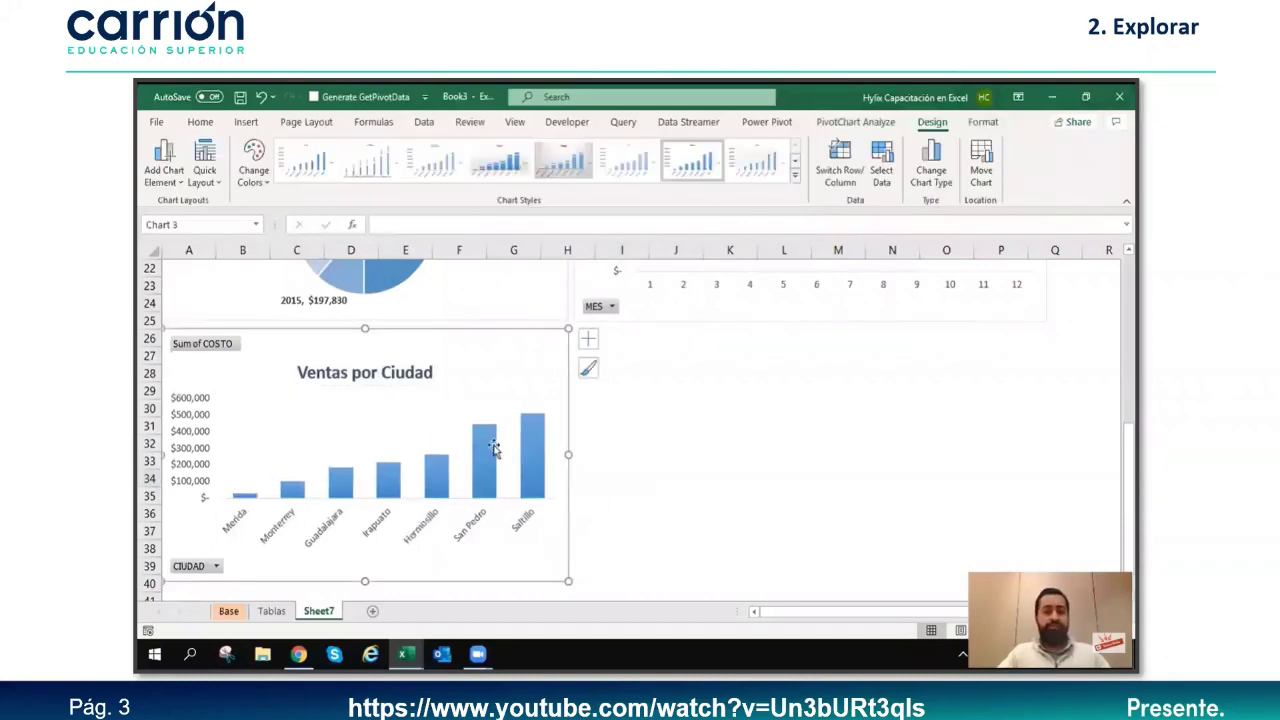
{"action": "left_click", "coordinate": [587, 339]}
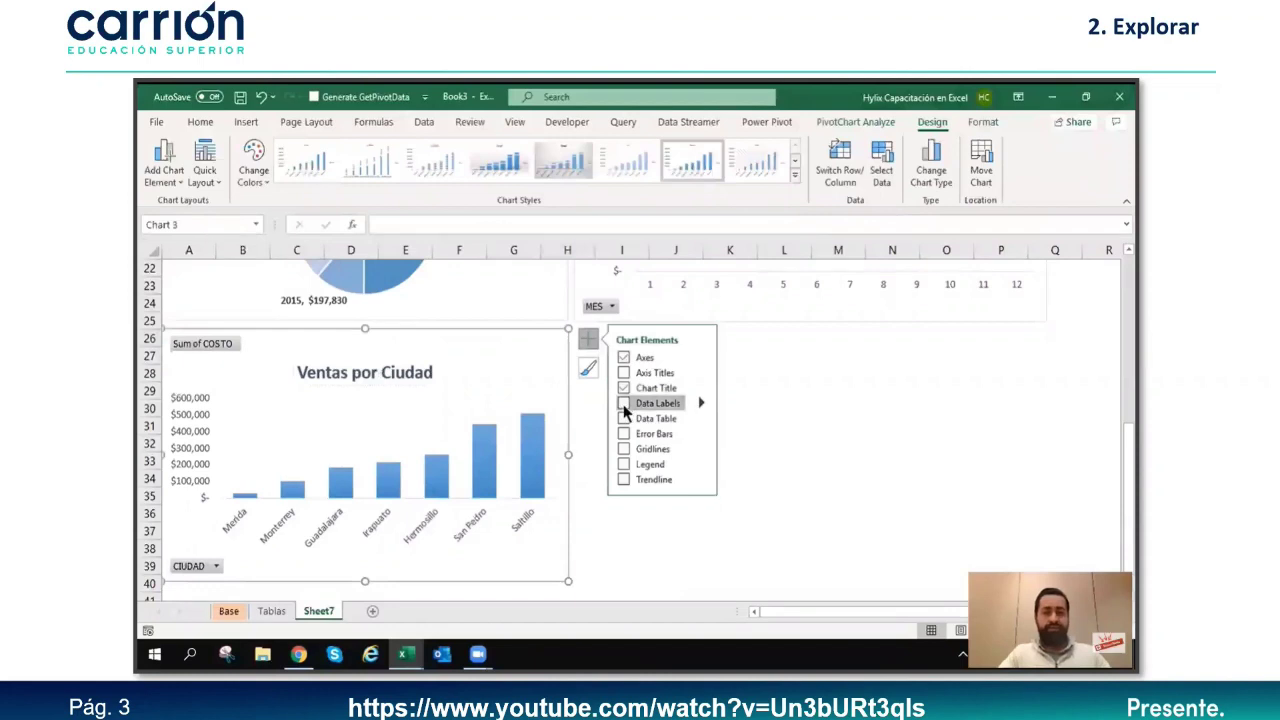
{"action": "left_click", "coordinate": [623, 403]}
{"action": "left_click", "coordinate": [631, 517]}
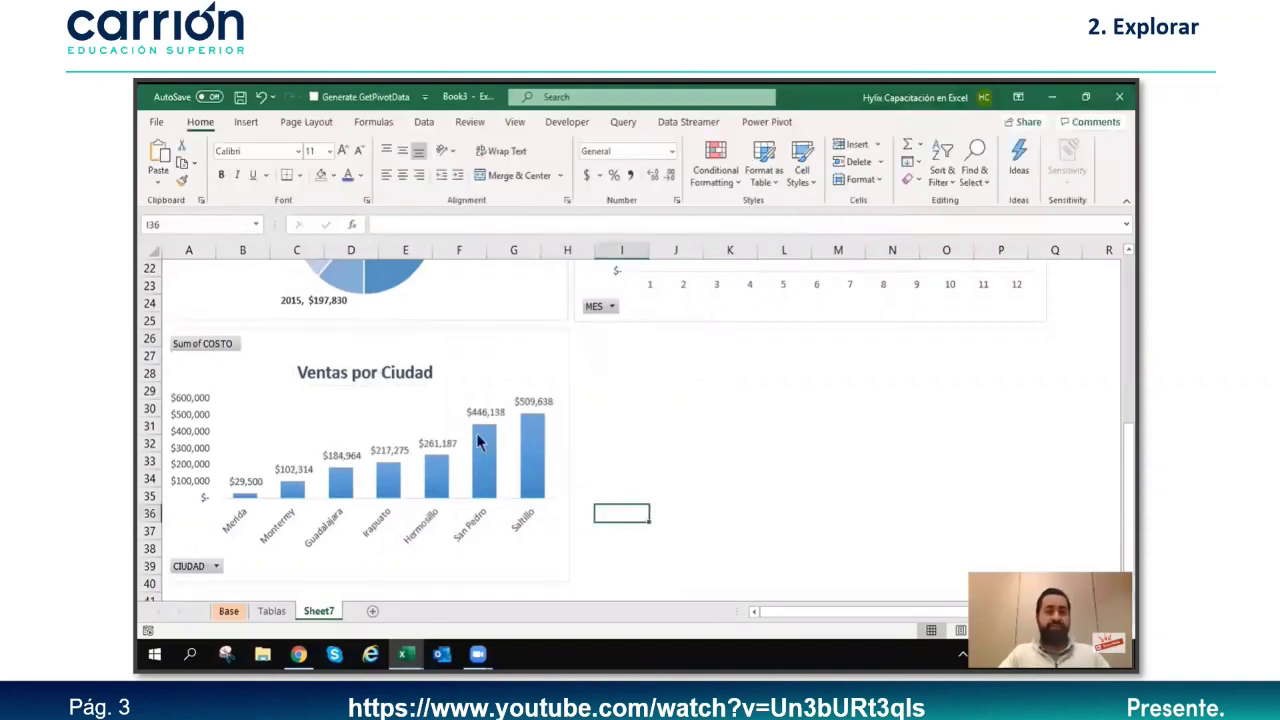
Step: Insert a clustered column PivotChart from the cost-by-status PivotTable on the Tablas sheet
{"action": "left_click", "coordinate": [271, 611]}
{"action": "scroll", "coordinate": [861, 608], "scroll_direction": "right", "scroll_amount": 2}
{"action": "scroll", "coordinate": [861, 608], "scroll_direction": "right", "scroll_amount": 4}
{"action": "left_click", "coordinate": [773, 360]}
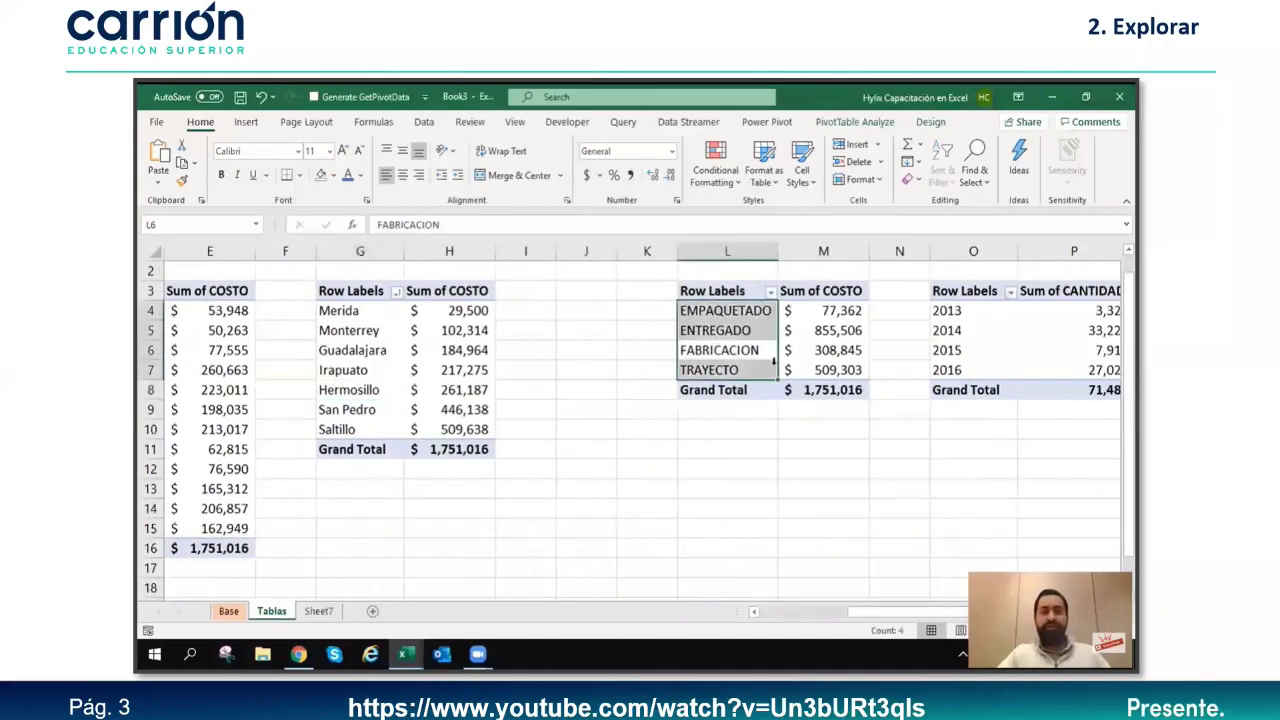
{"action": "left_click", "coordinate": [742, 334]}
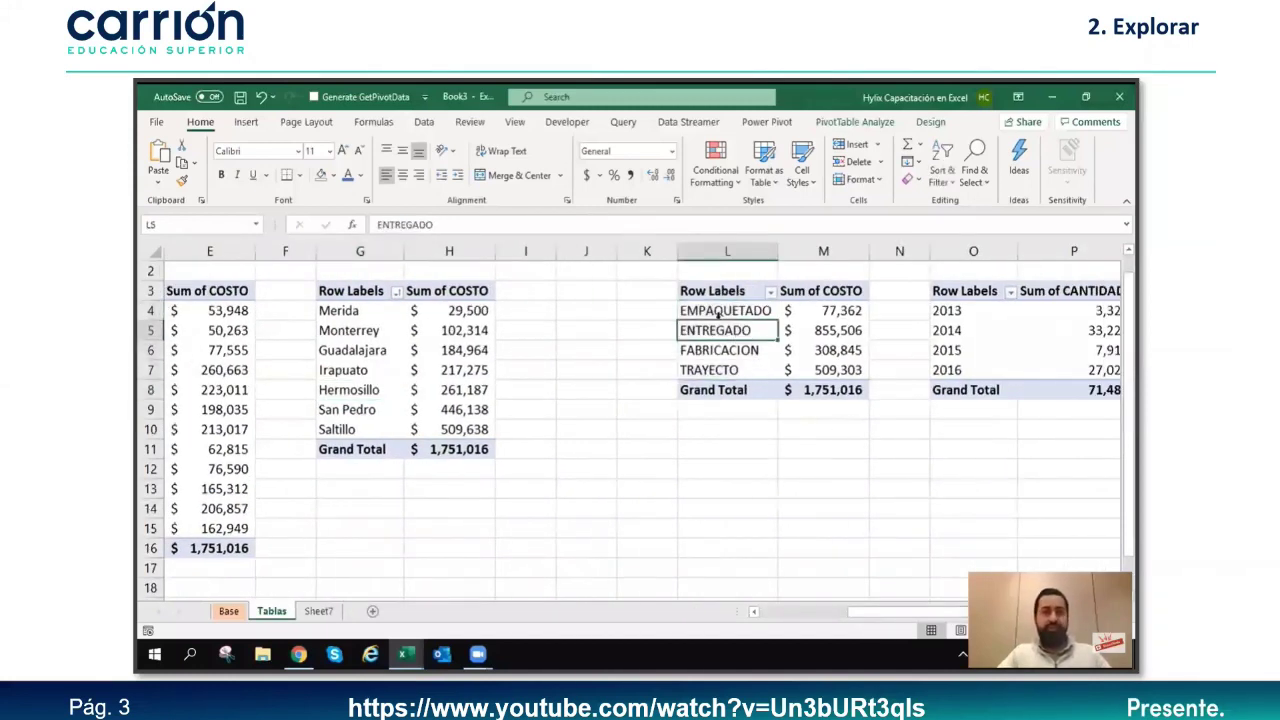
{"action": "left_click", "coordinate": [248, 118]}
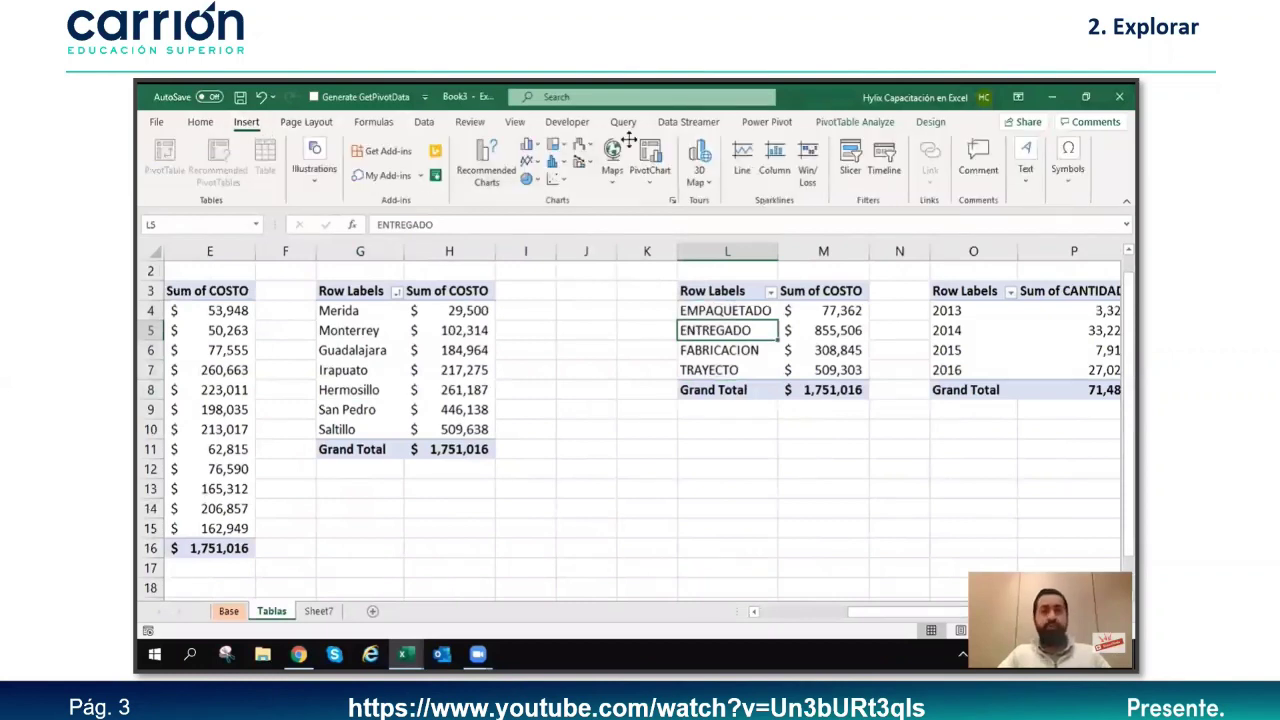
{"action": "left_click", "coordinate": [932, 121]}
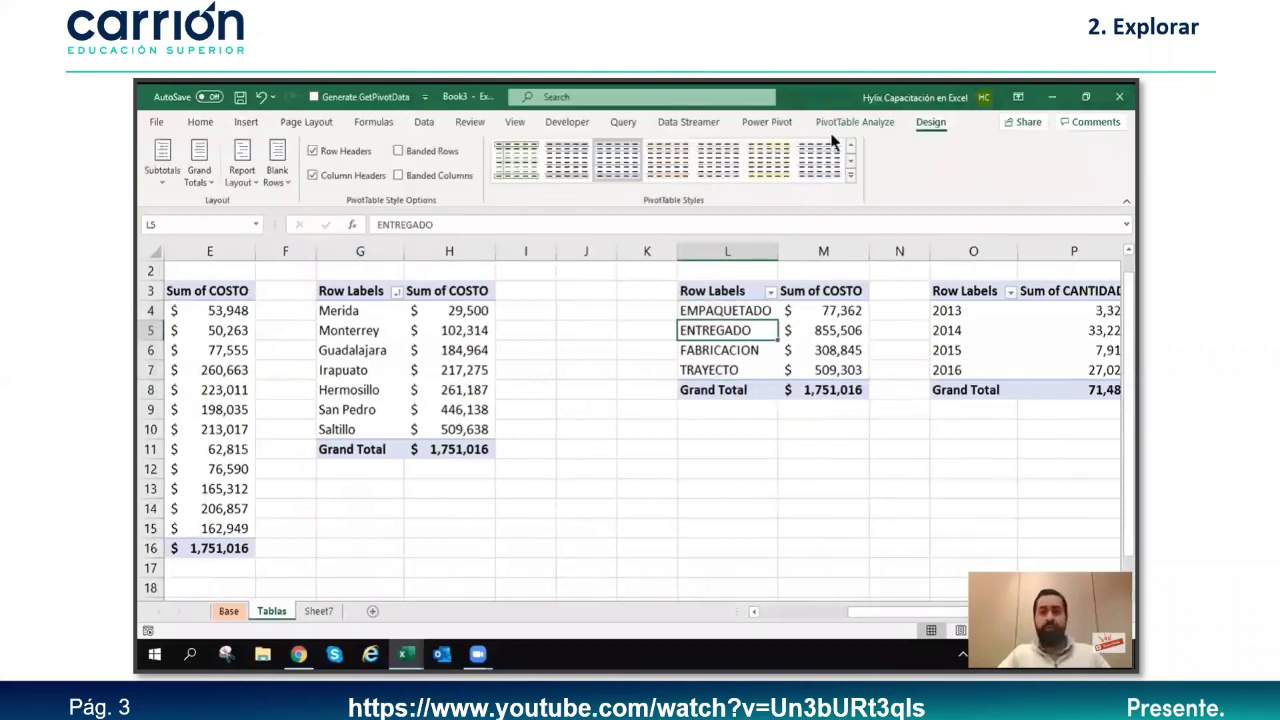
{"action": "left_click", "coordinate": [248, 121]}
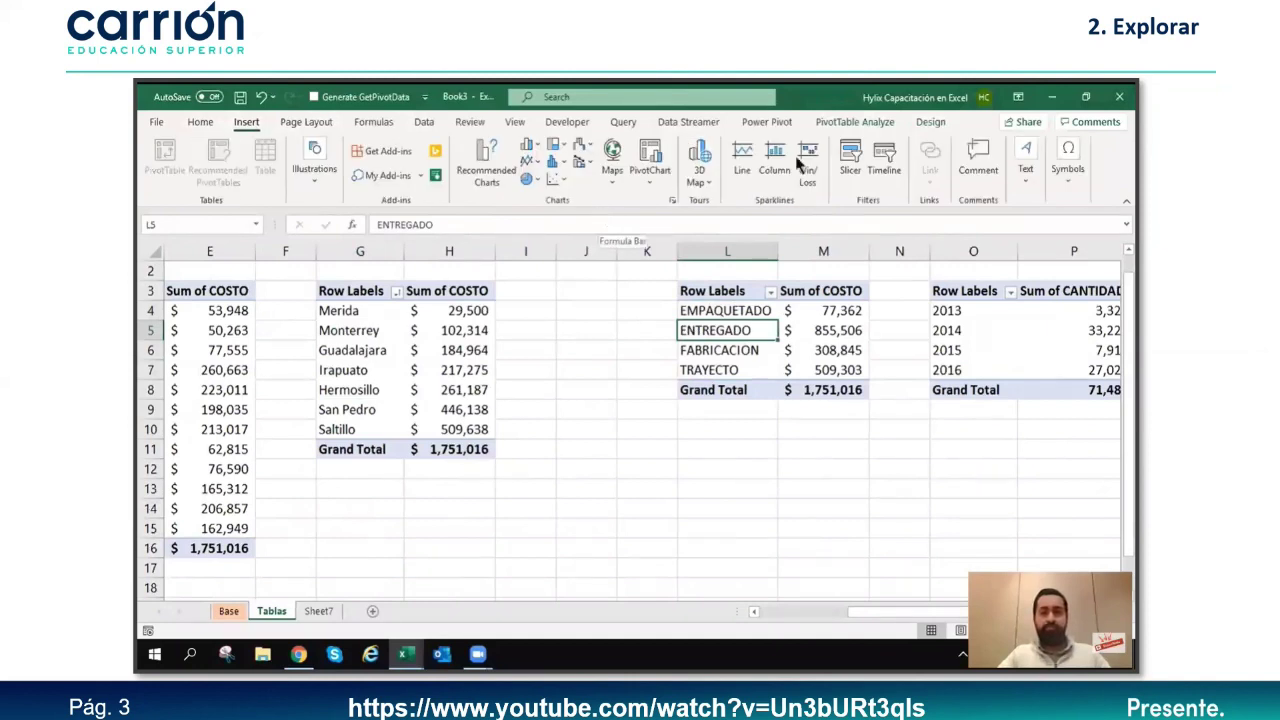
{"action": "left_click", "coordinate": [862, 121]}
{"action": "left_click", "coordinate": [918, 160]}
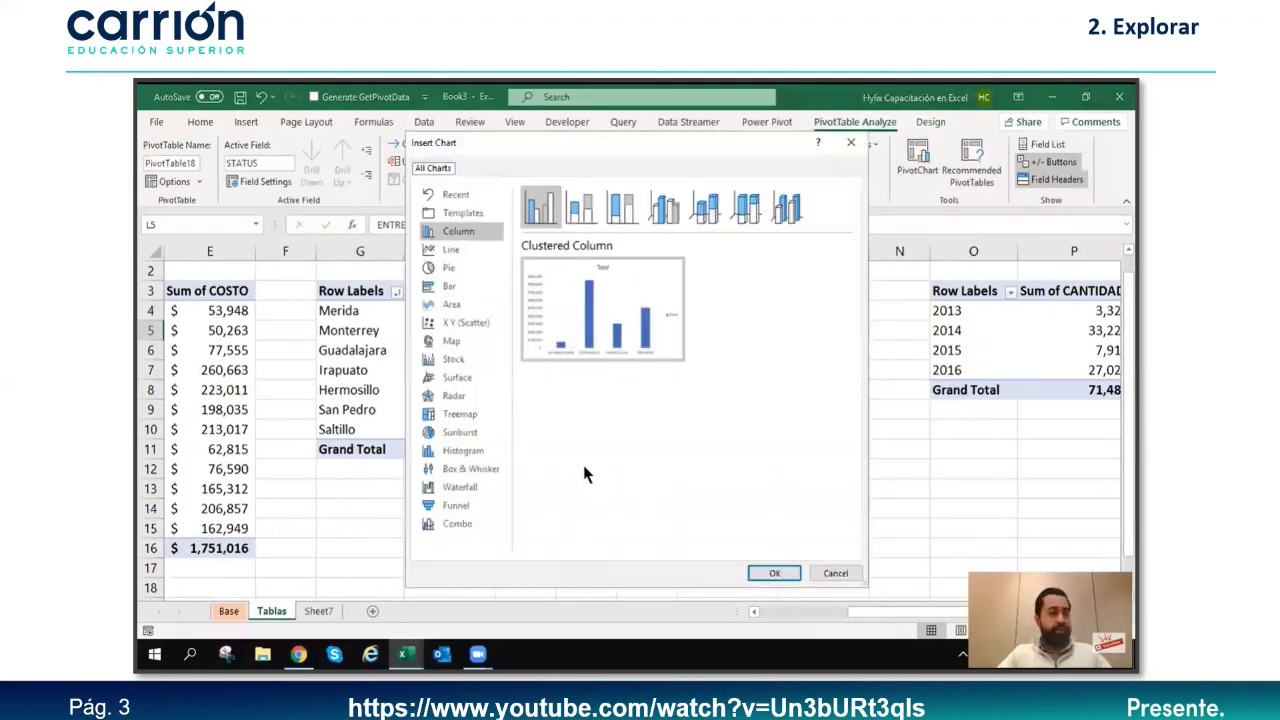
{"action": "left_click", "coordinate": [774, 573]}
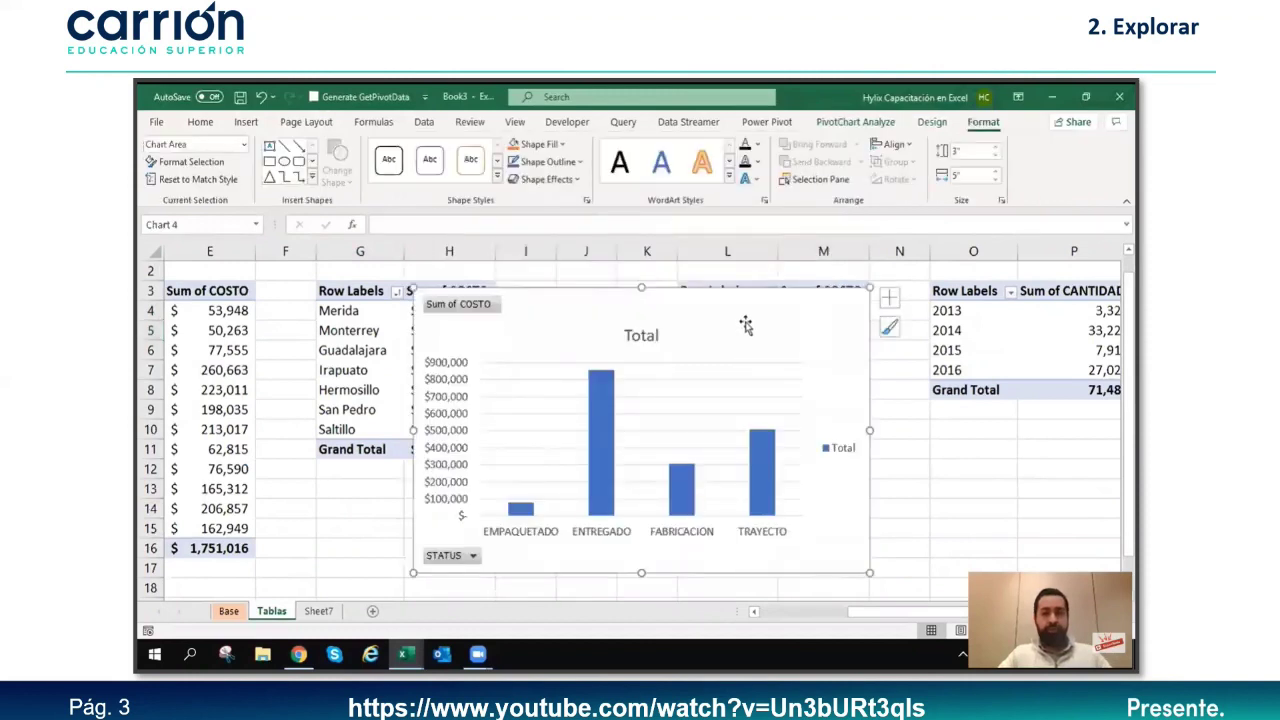
Step: Move the status chart to Sheet7 and place it beside the city chart, directly under the monthly chart
{"action": "key", "text": "ctrl+x"}
{"action": "left_click", "coordinate": [320, 611]}
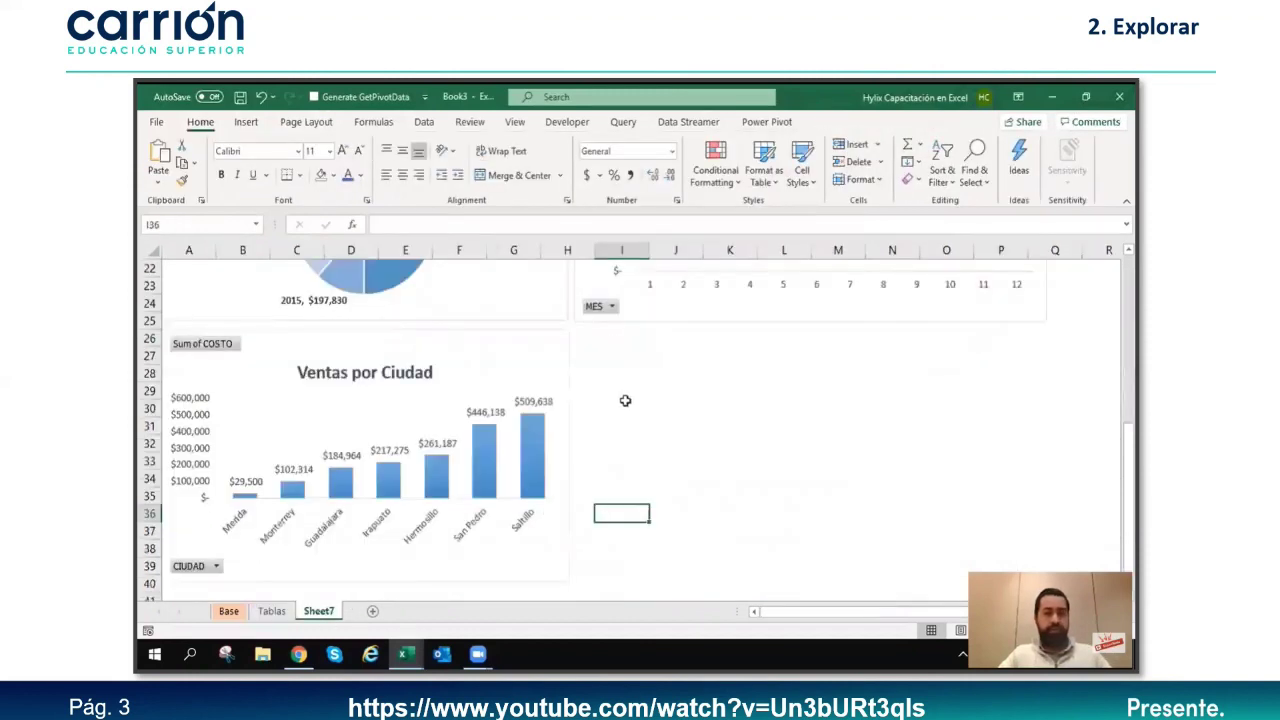
{"action": "left_click", "coordinate": [586, 335]}
{"action": "key", "text": "ctrl+v"}
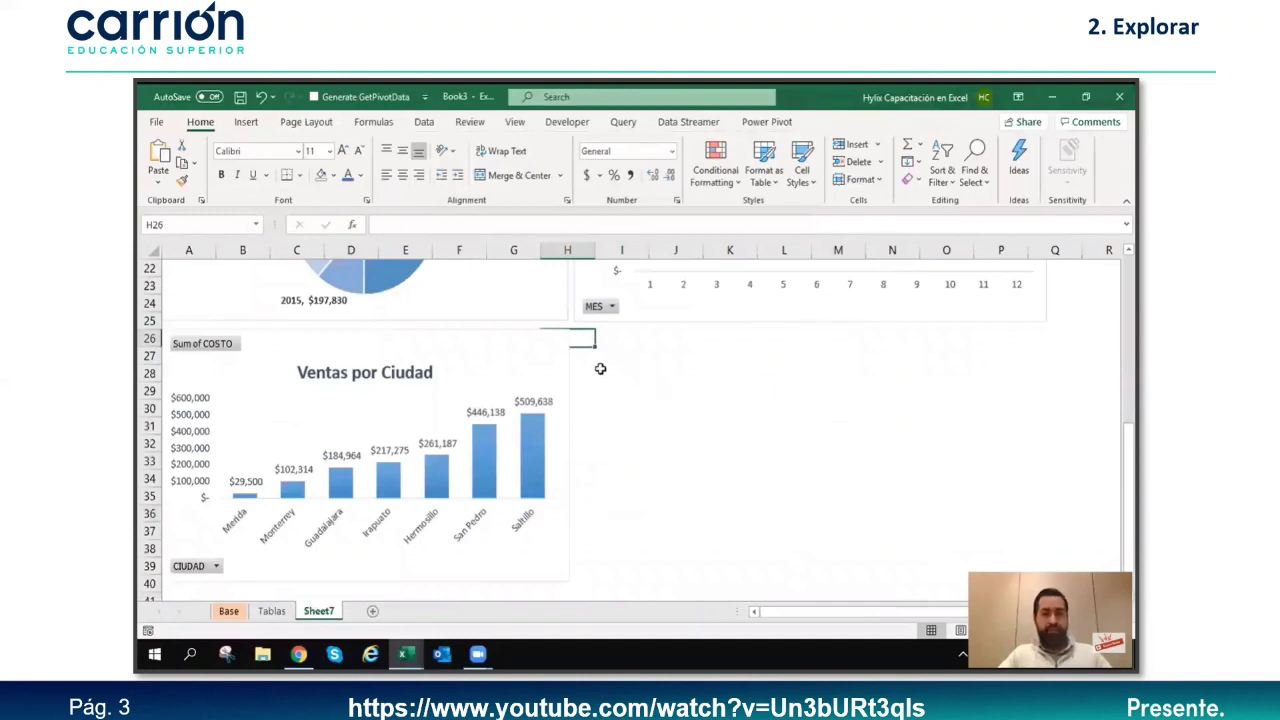
{"action": "left_click_drag", "start_coordinate": [627, 334], "coordinate": [670, 335]}
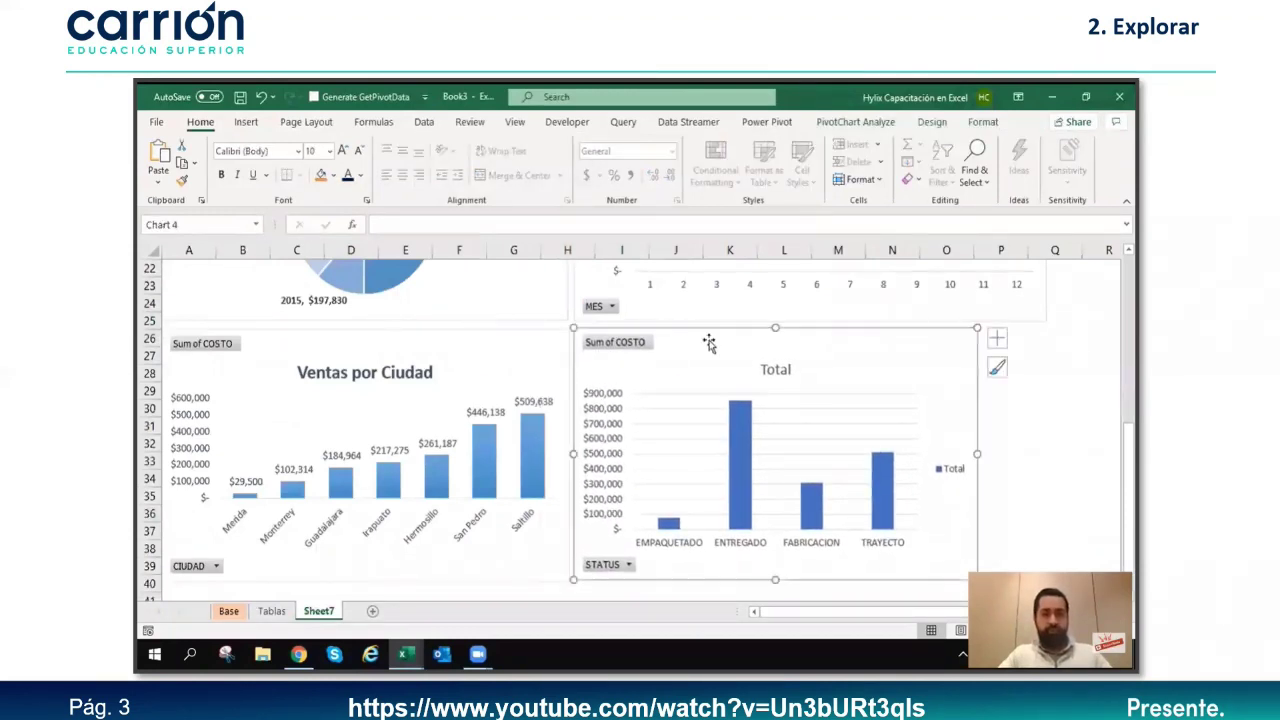
Step: Delete the status chart's legend and widen the chart to match the monthly chart above it
{"action": "left_click", "coordinate": [955, 477]}
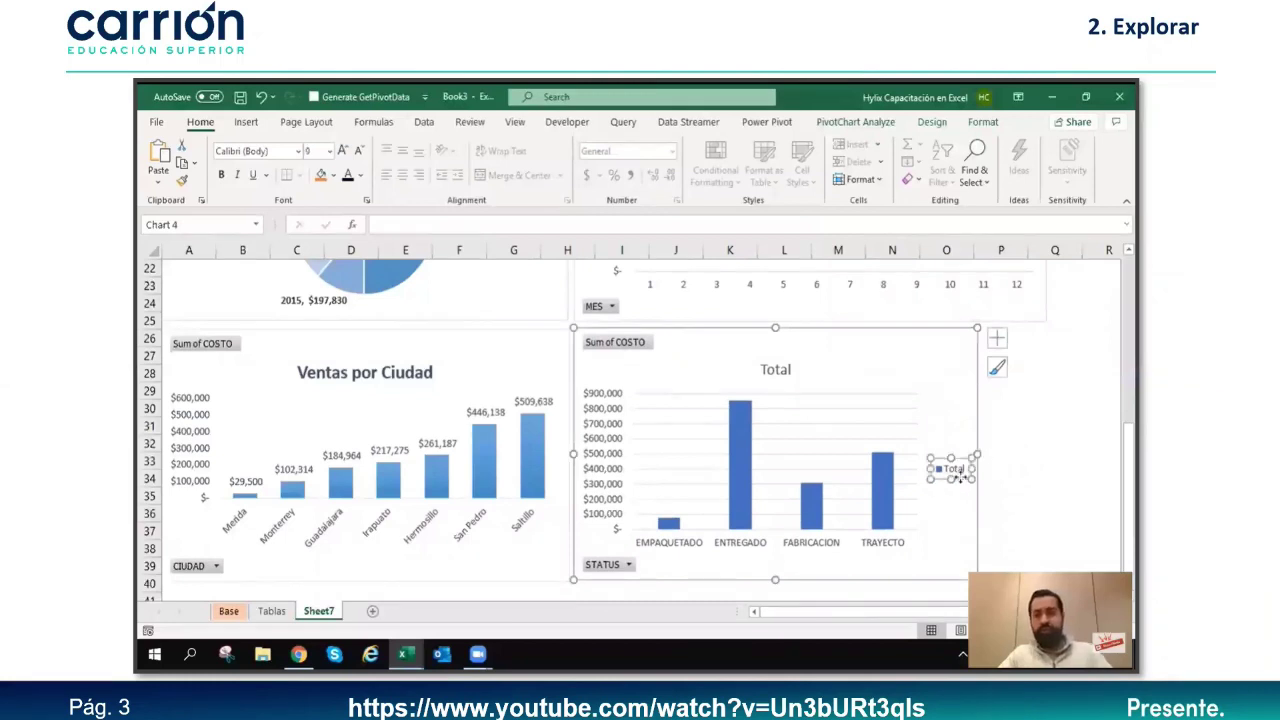
{"action": "key", "text": "Delete"}
{"action": "left_click_drag", "start_coordinate": [998, 447], "coordinate": [1046, 444]}
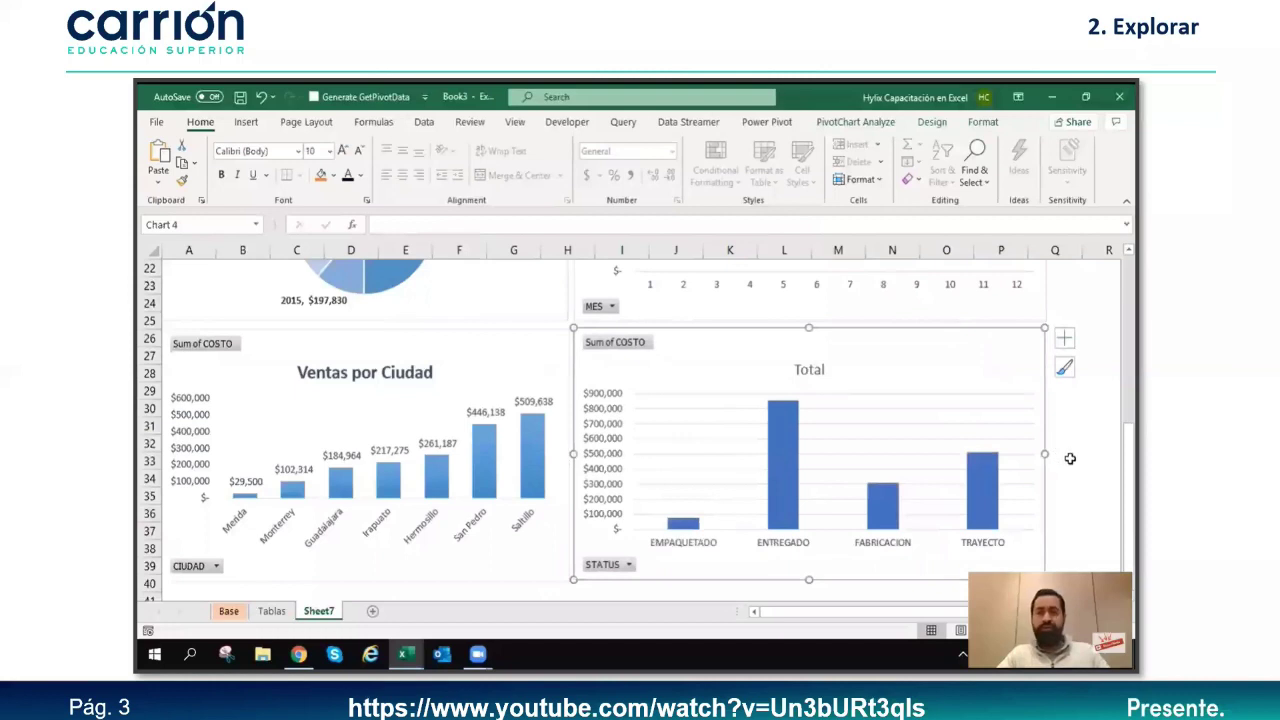
Step: Recolor the status chart with the light-blue monochromatic palette and apply chart Style 7
{"action": "left_click", "coordinate": [978, 121]}
{"action": "left_click", "coordinate": [932, 121]}
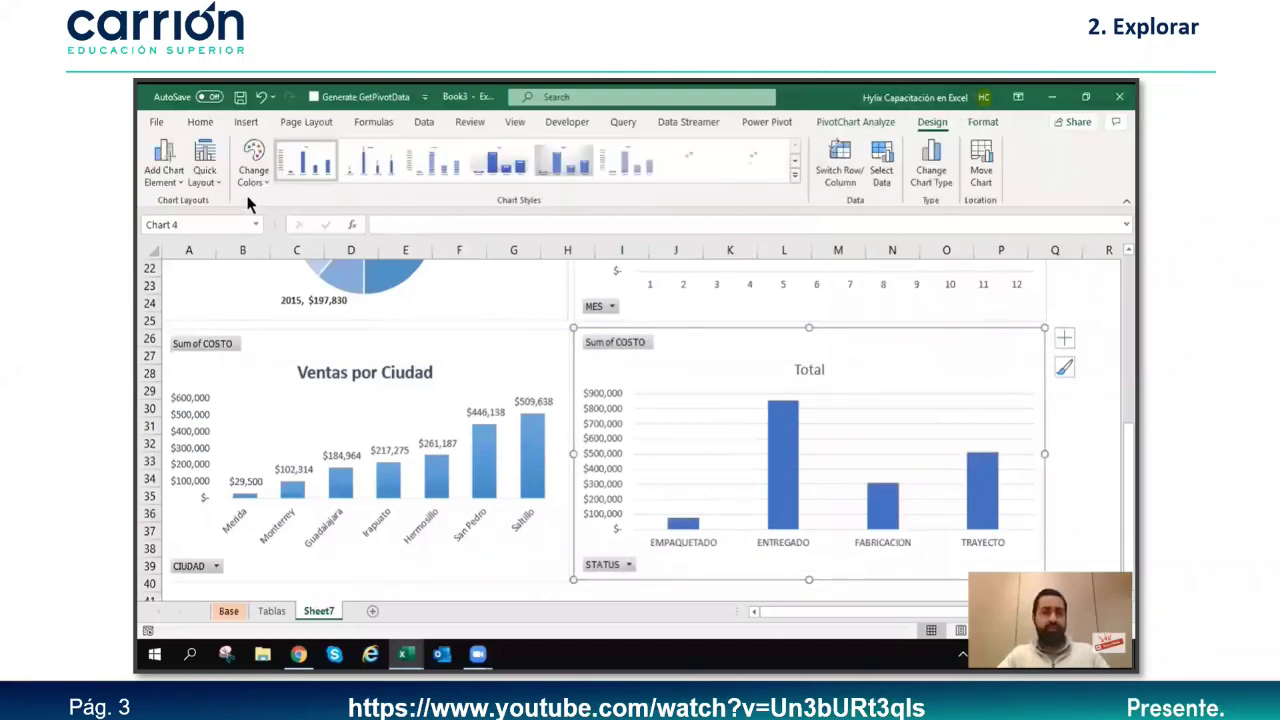
{"action": "left_click", "coordinate": [252, 170]}
{"action": "left_click", "coordinate": [310, 437]}
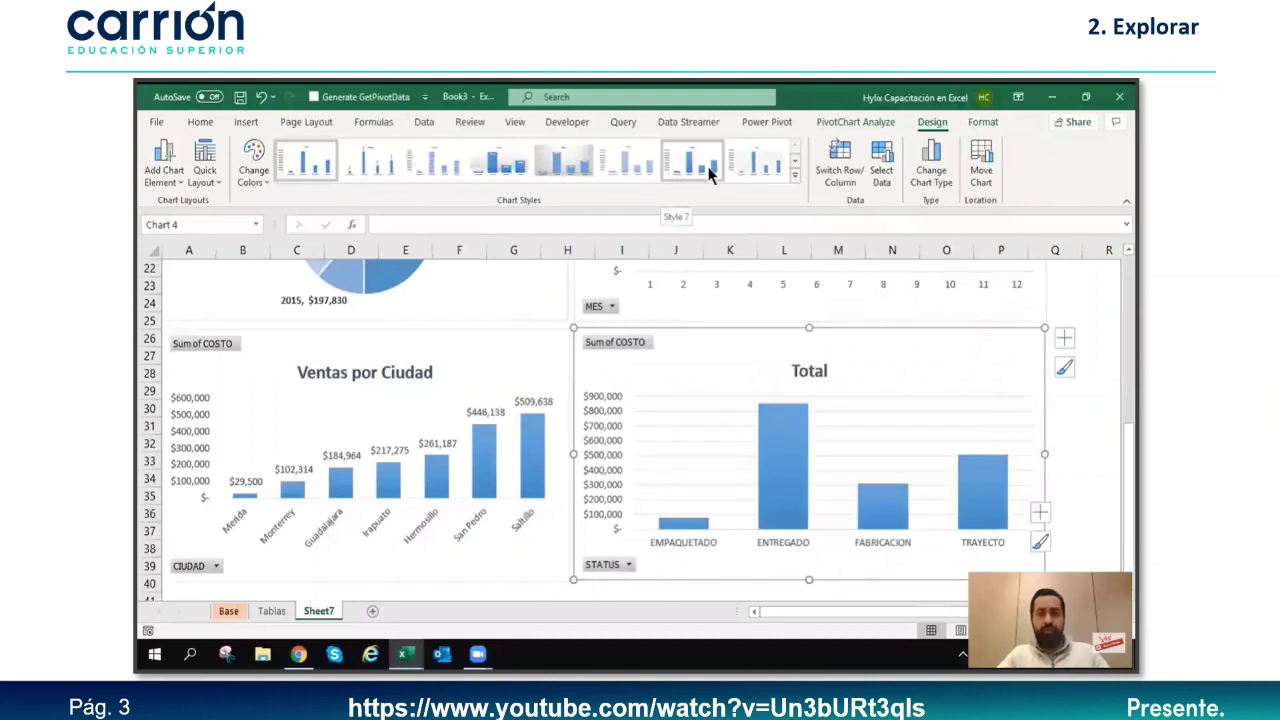
{"action": "left_click", "coordinate": [710, 174]}
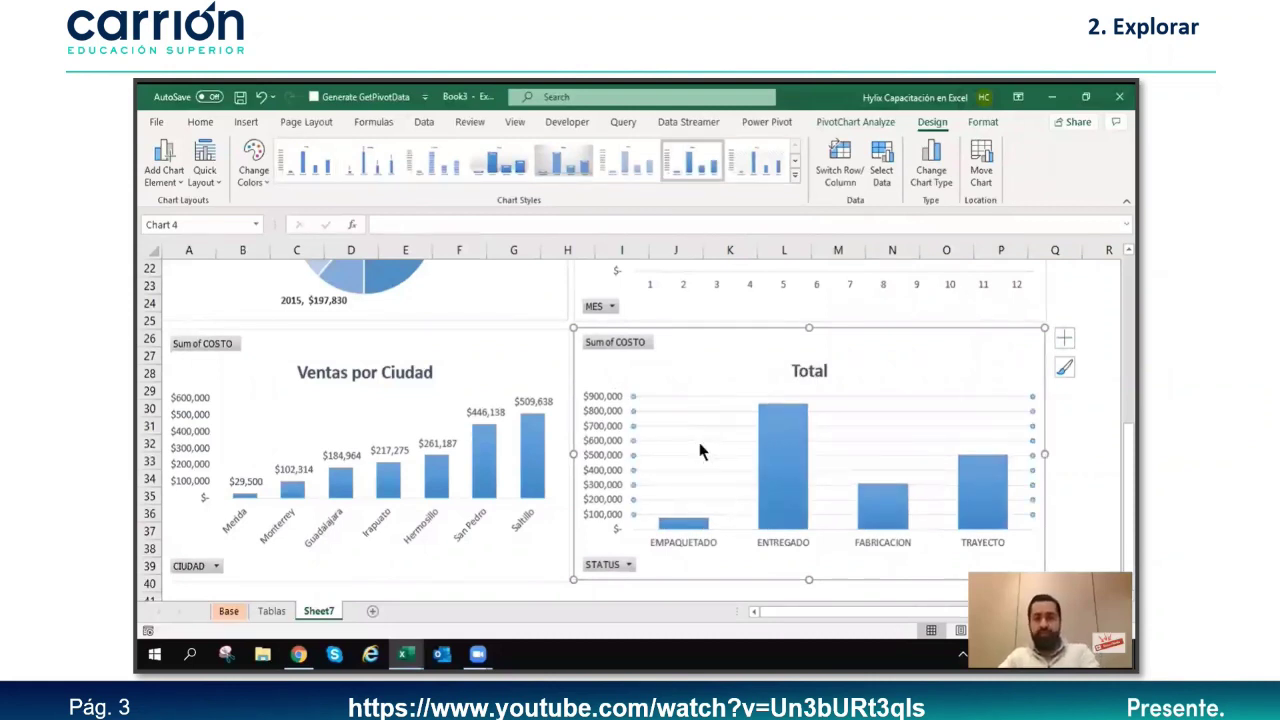
Step: Remove the status chart's horizontal gridlines, title it "Ventas por Status" and deselect the chart
{"action": "left_click", "coordinate": [806, 370]}
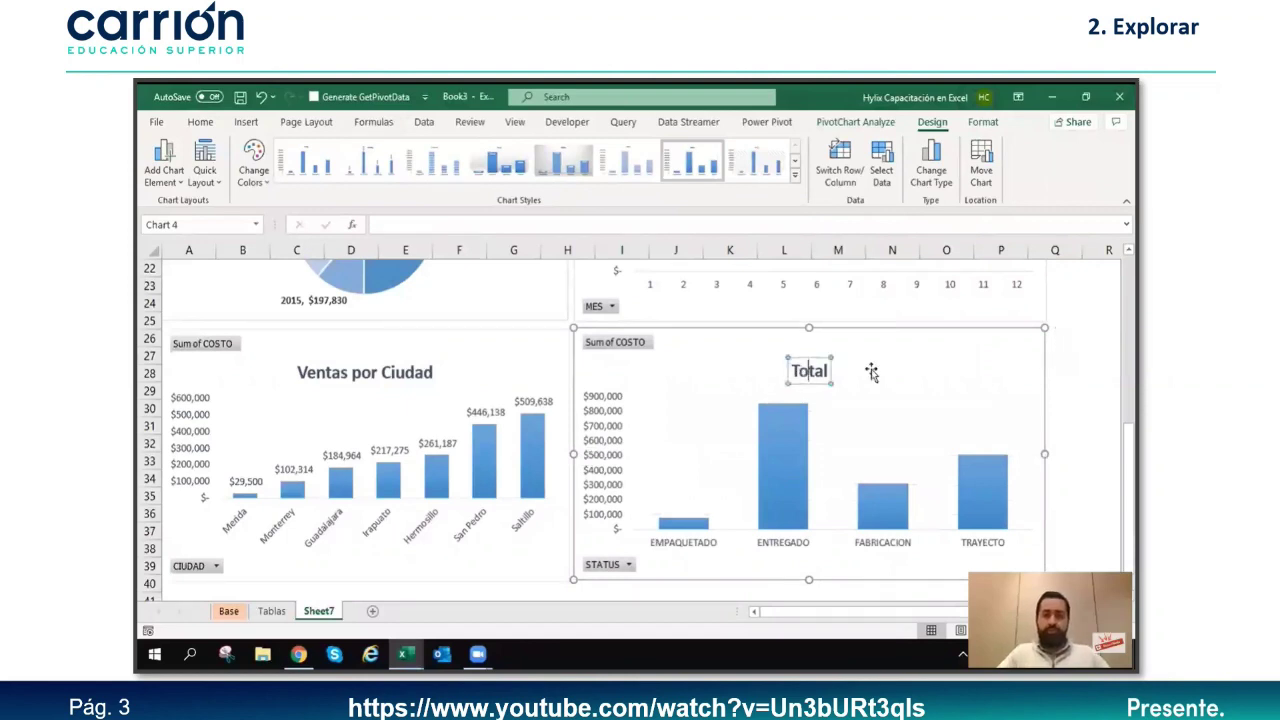
{"action": "key", "text": "ctrl+a"}
{"action": "type", "text": "Ventas"}
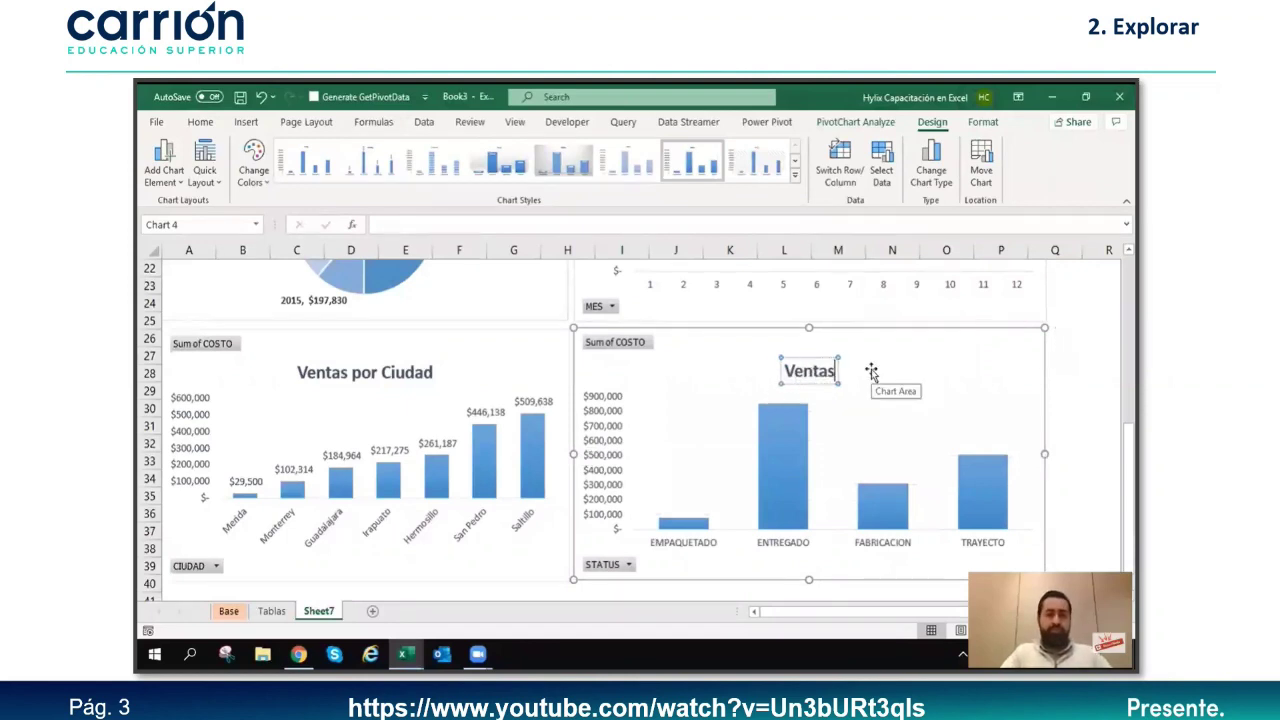
{"action": "type", "text": " por St"}
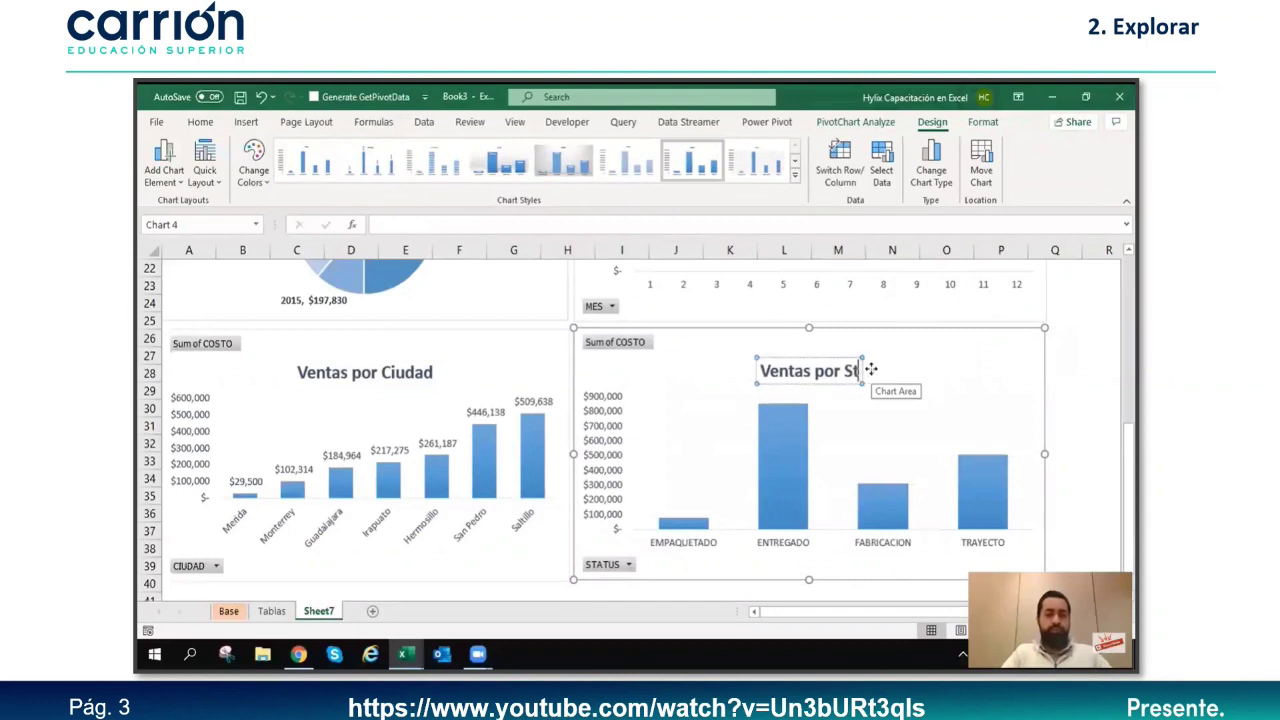
{"action": "type", "text": "atus"}
{"action": "left_click", "coordinate": [1064, 428]}
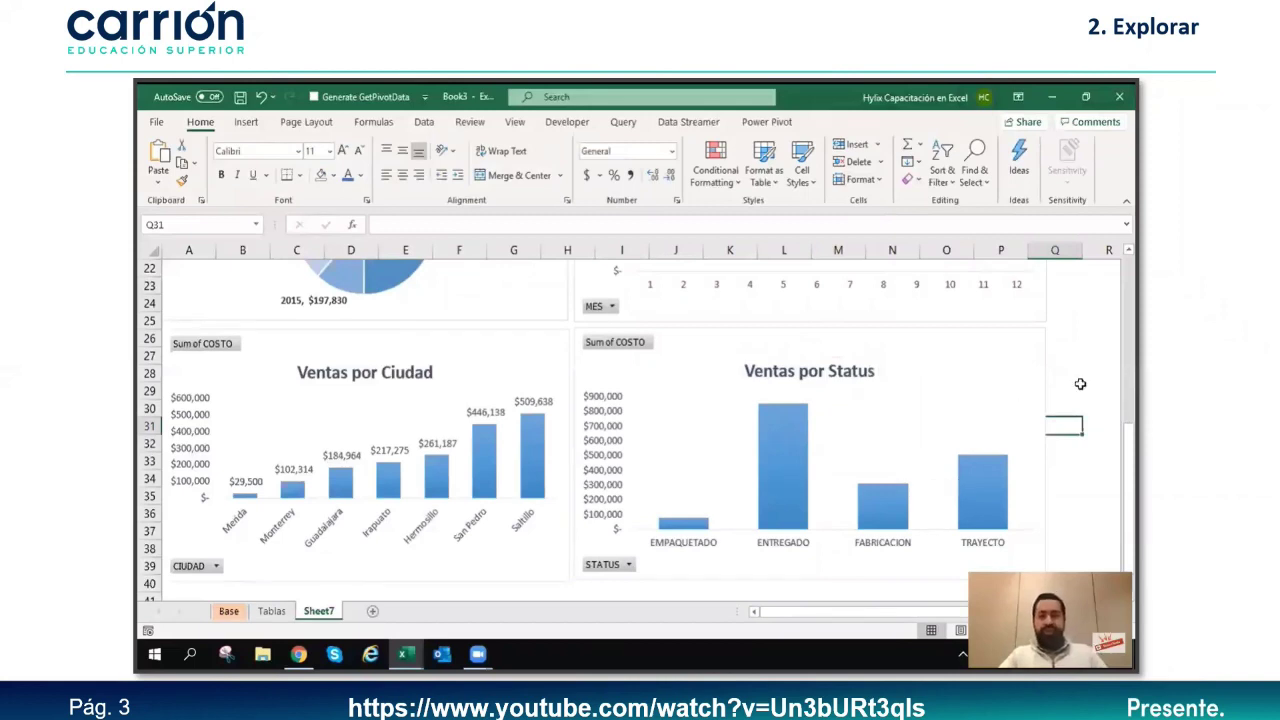
Step: Review the layout of the four sales charts on Sheet7, checking the value axis of the Ventas por Mes chart
{"action": "scroll", "coordinate": [1080, 380], "scroll_direction": "up", "scroll_amount": 4}
{"action": "scroll", "coordinate": [1080, 384], "scroll_direction": "down", "scroll_amount": 2}
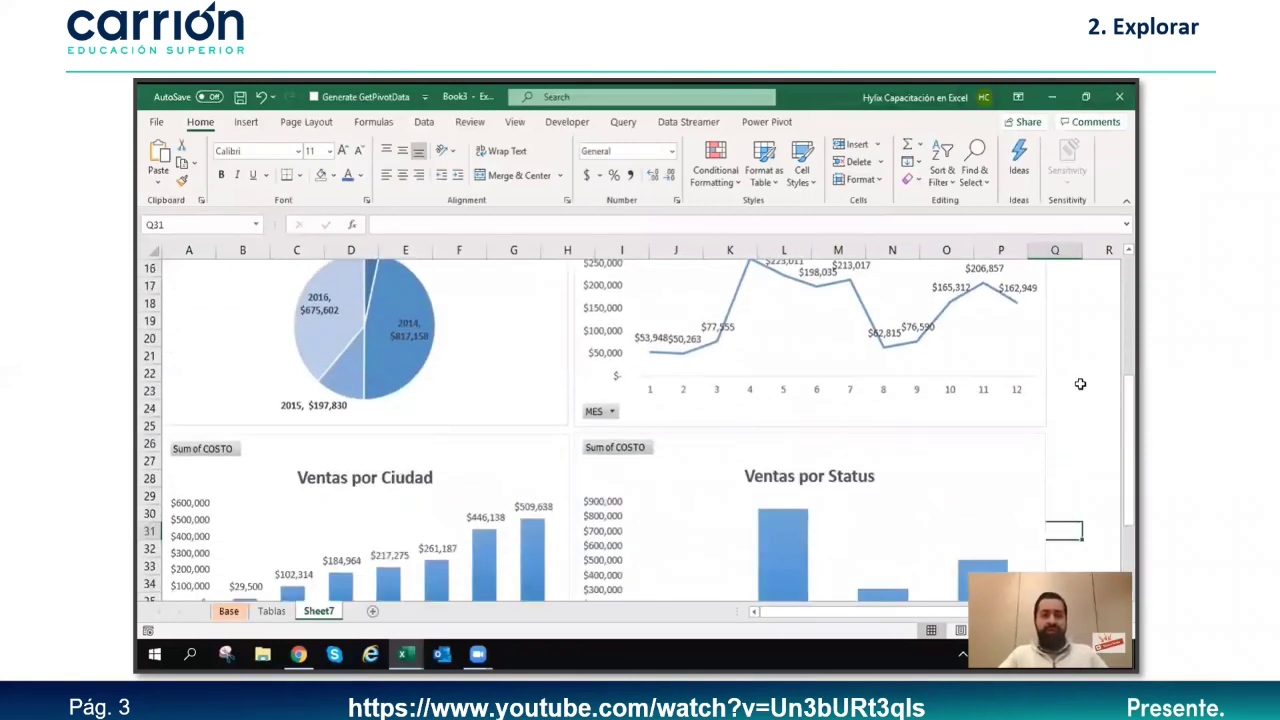
{"action": "scroll", "coordinate": [1080, 384], "scroll_direction": "down", "scroll_amount": 1}
{"action": "scroll", "coordinate": [1080, 382], "scroll_direction": "up", "scroll_amount": 2}
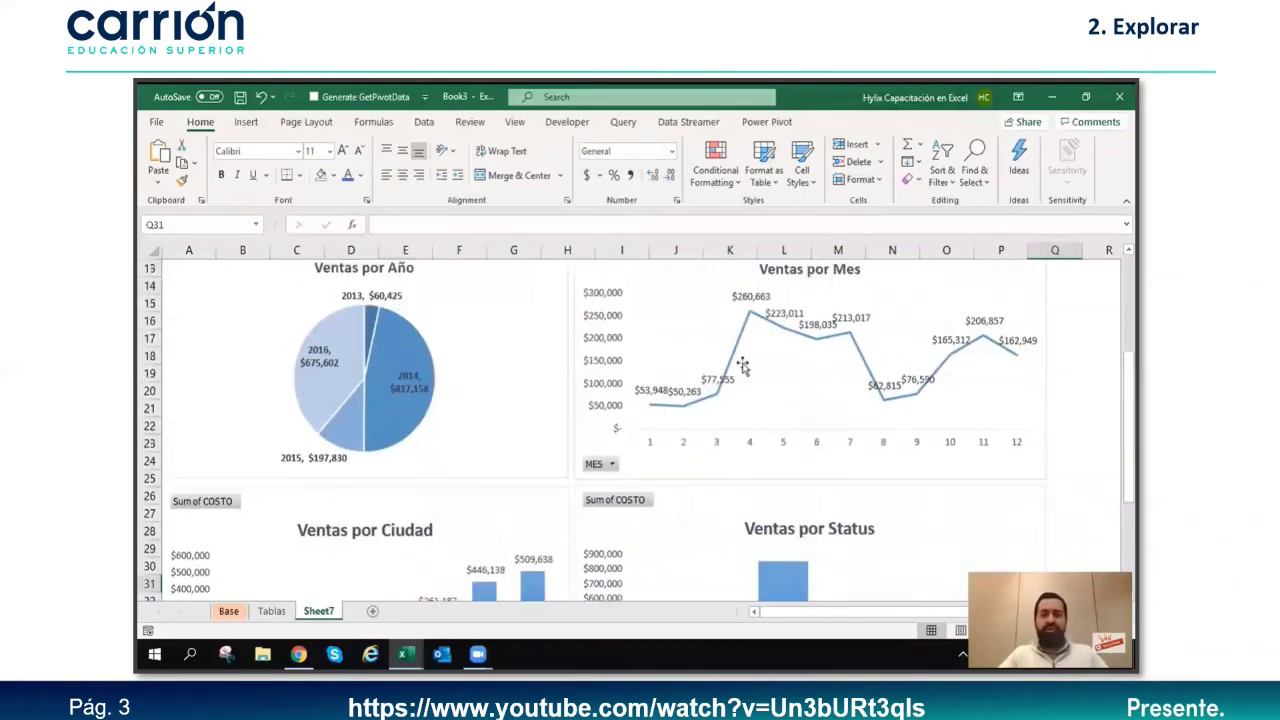
{"action": "left_click", "coordinate": [605, 340]}
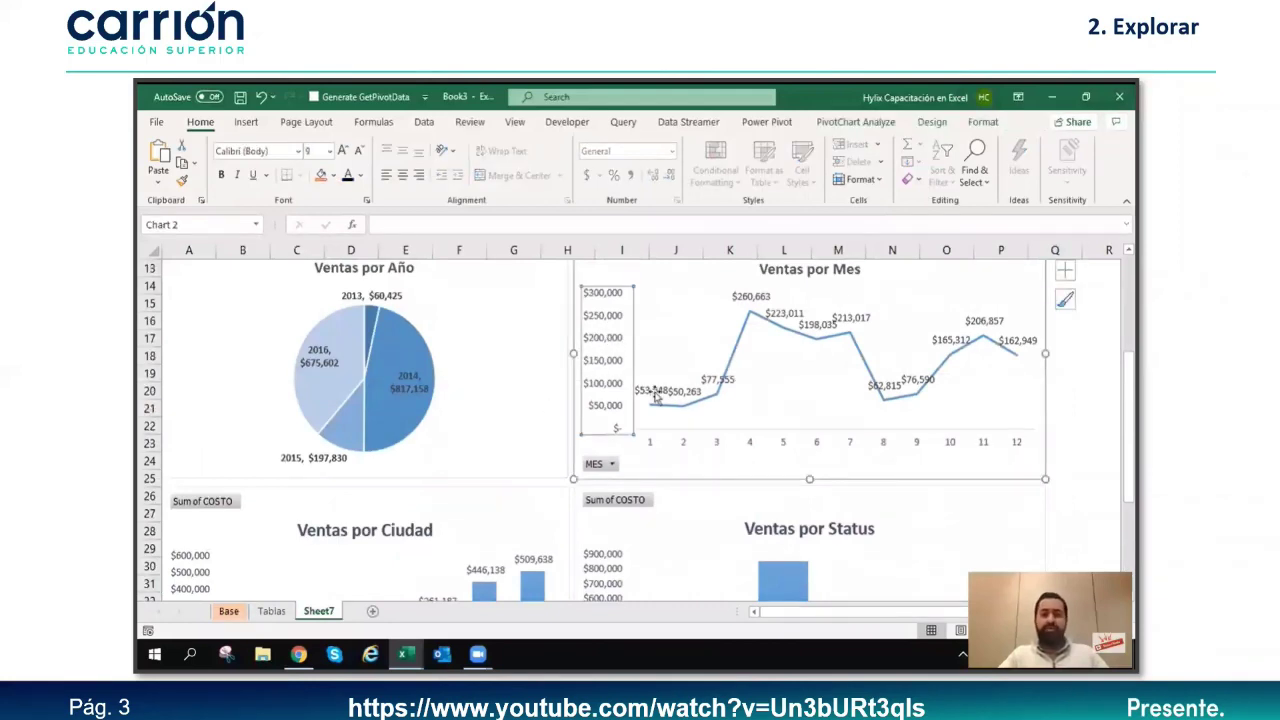
{"action": "scroll", "coordinate": [804, 508], "scroll_direction": "down", "scroll_amount": 1}
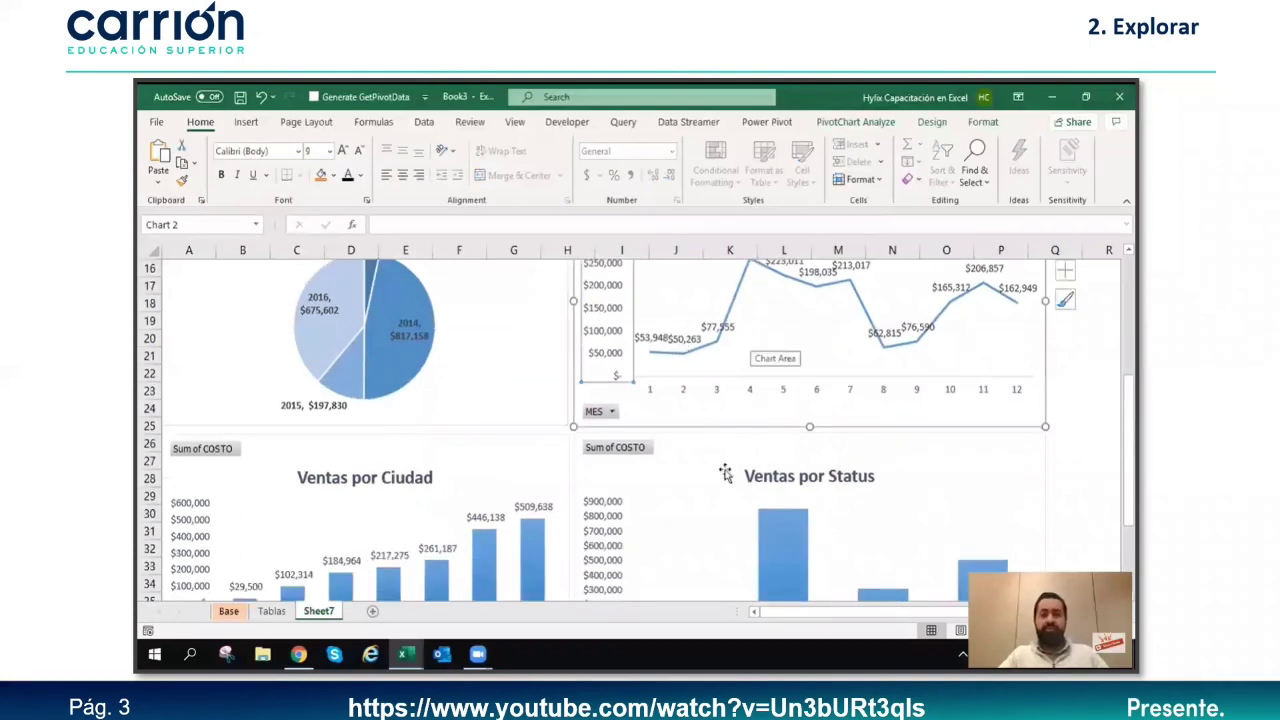
{"action": "scroll", "coordinate": [780, 478], "scroll_direction": "up", "scroll_amount": 1}
{"action": "scroll", "coordinate": [900, 455], "scroll_direction": "down", "scroll_amount": 2}
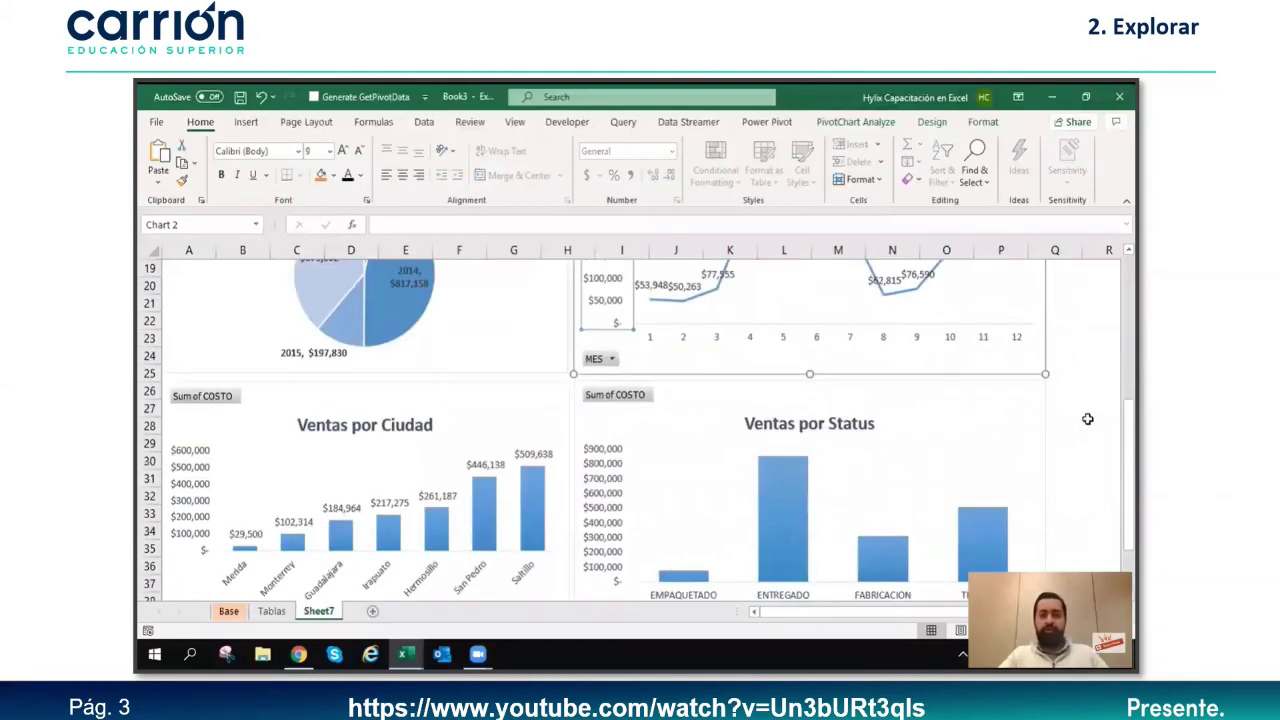
{"action": "left_click", "coordinate": [1088, 418]}
{"action": "scroll", "coordinate": [1000, 434], "scroll_direction": "down", "scroll_amount": 2}
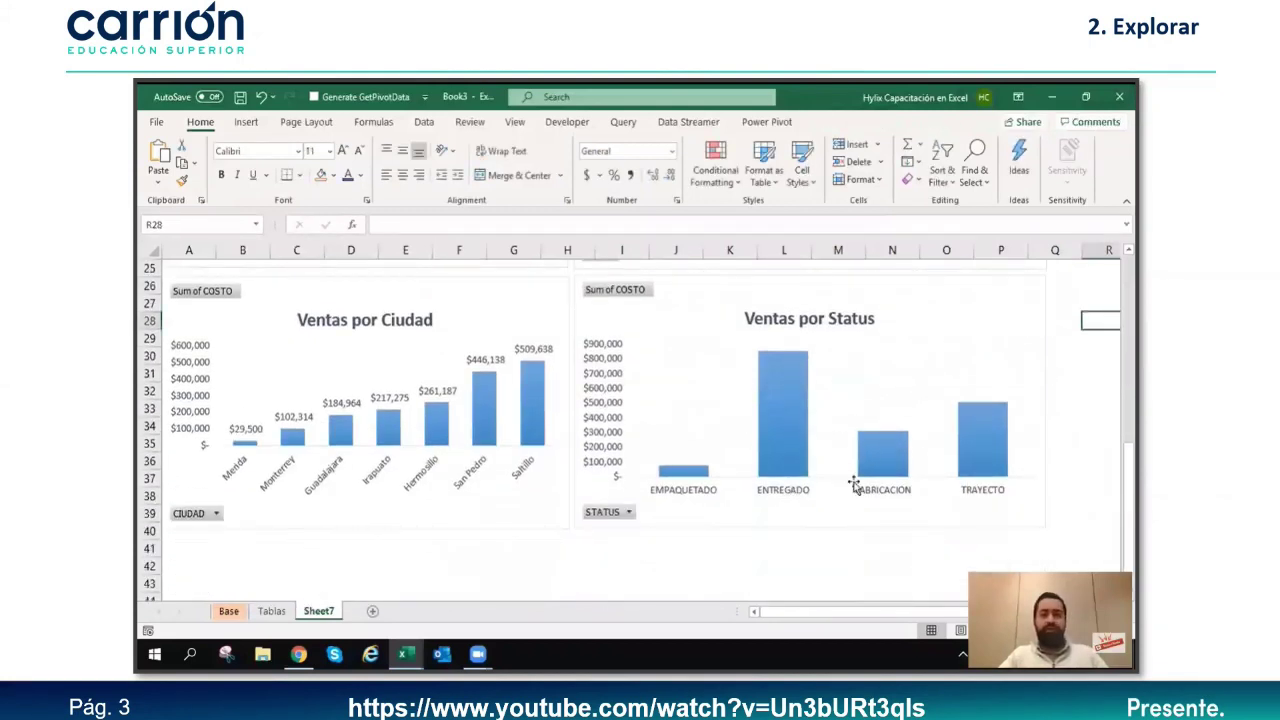
{"action": "scroll", "coordinate": [969, 420], "scroll_direction": "up", "scroll_amount": 4}
Step: Set the display units of the Ventas por Mes chart's value axis to Thousands, then deselect the chart
{"action": "left_click", "coordinate": [594, 322]}
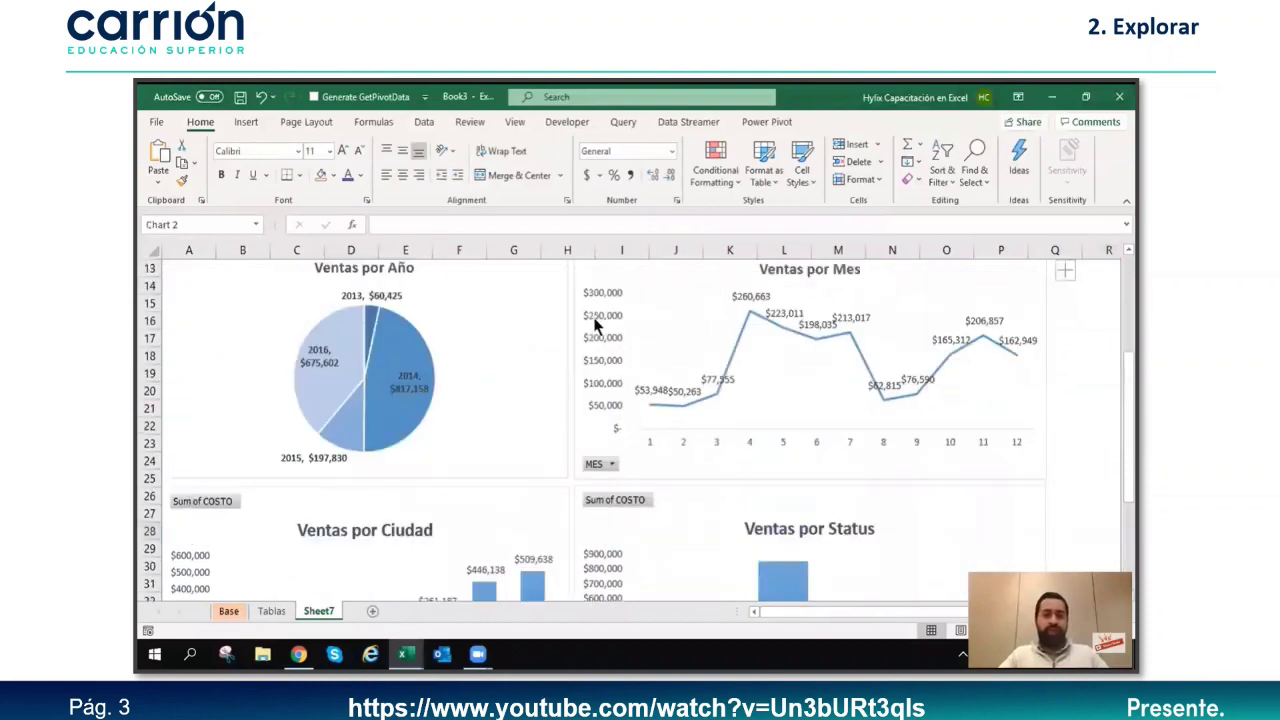
{"action": "right_click", "coordinate": [593, 322]}
{"action": "key", "text": "Escape"}
{"action": "left_click", "coordinate": [592, 307]}
{"action": "right_click", "coordinate": [600, 312]}
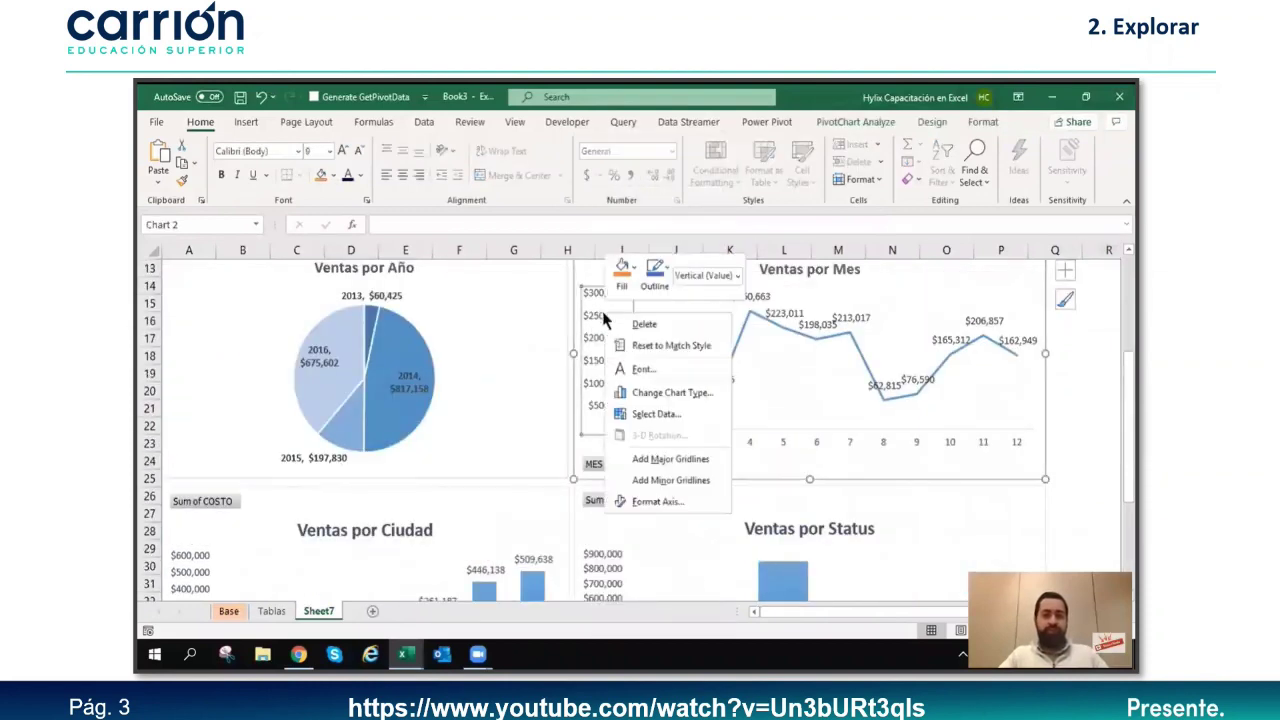
{"action": "left_click", "coordinate": [657, 502]}
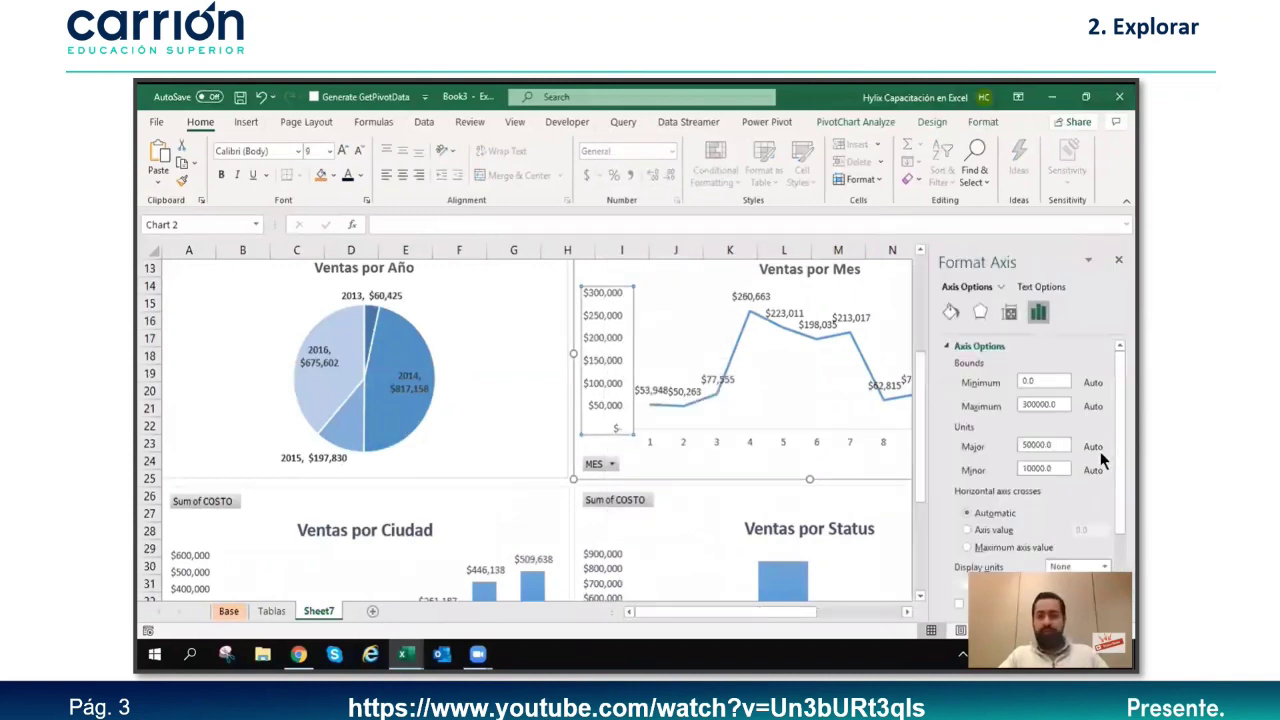
{"action": "scroll", "coordinate": [1040, 473], "scroll_direction": "down", "scroll_amount": 3}
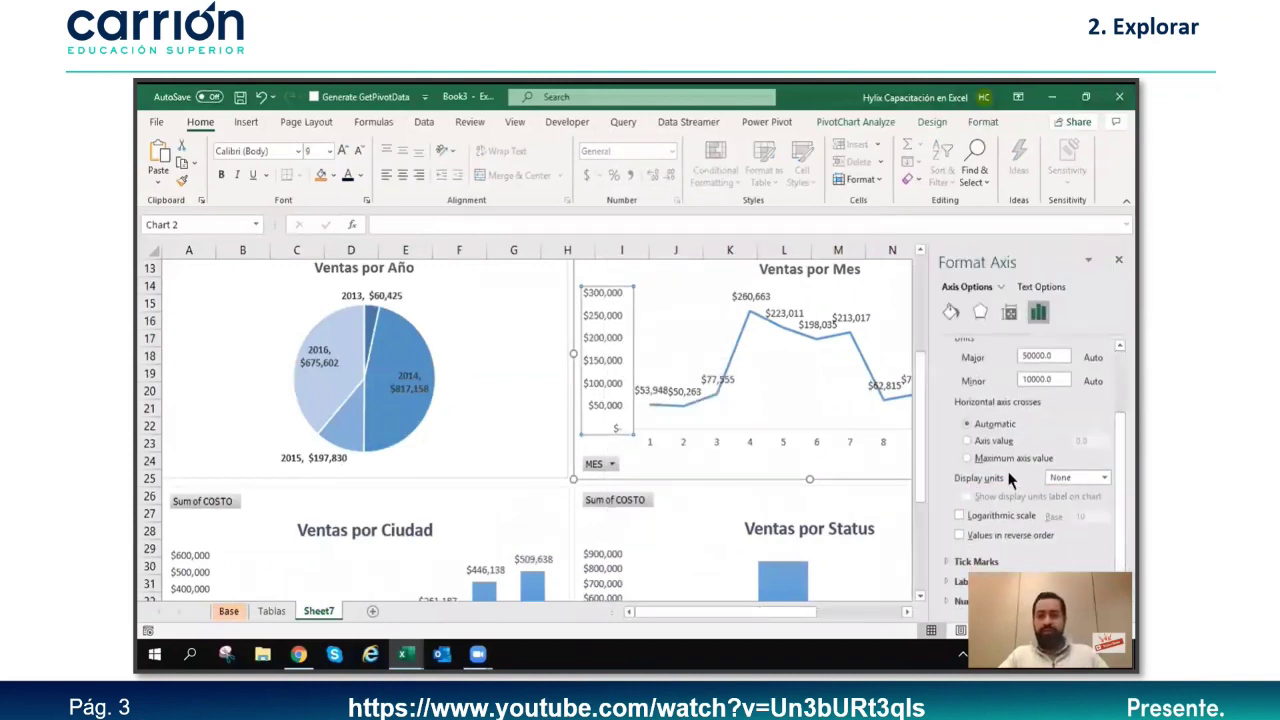
{"action": "left_click", "coordinate": [1103, 479]}
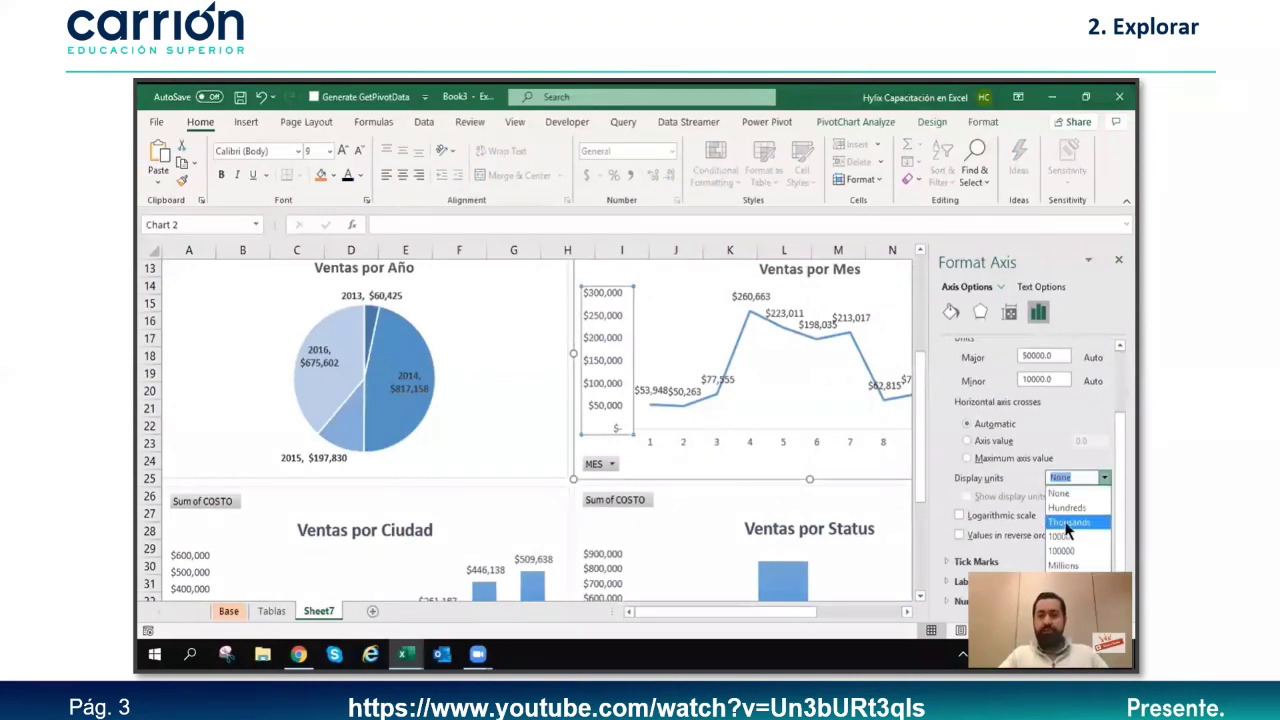
{"action": "left_click", "coordinate": [1078, 522]}
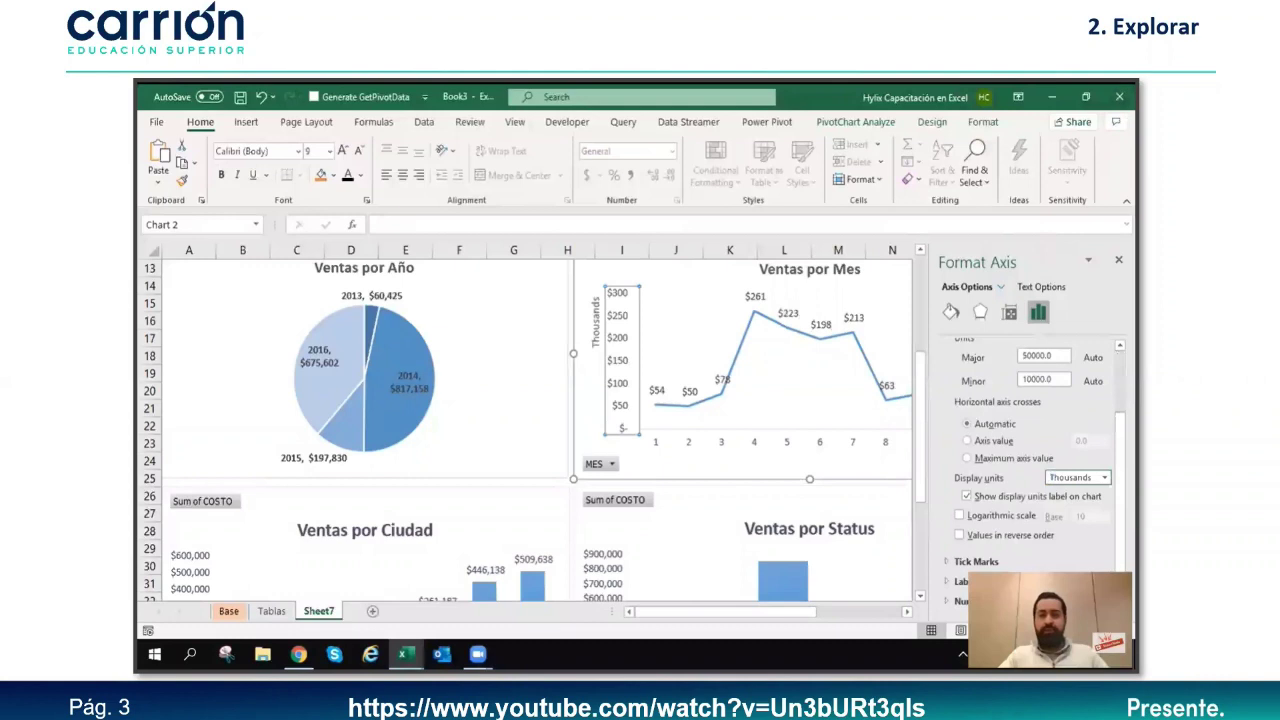
{"action": "left_click", "coordinate": [1118, 259]}
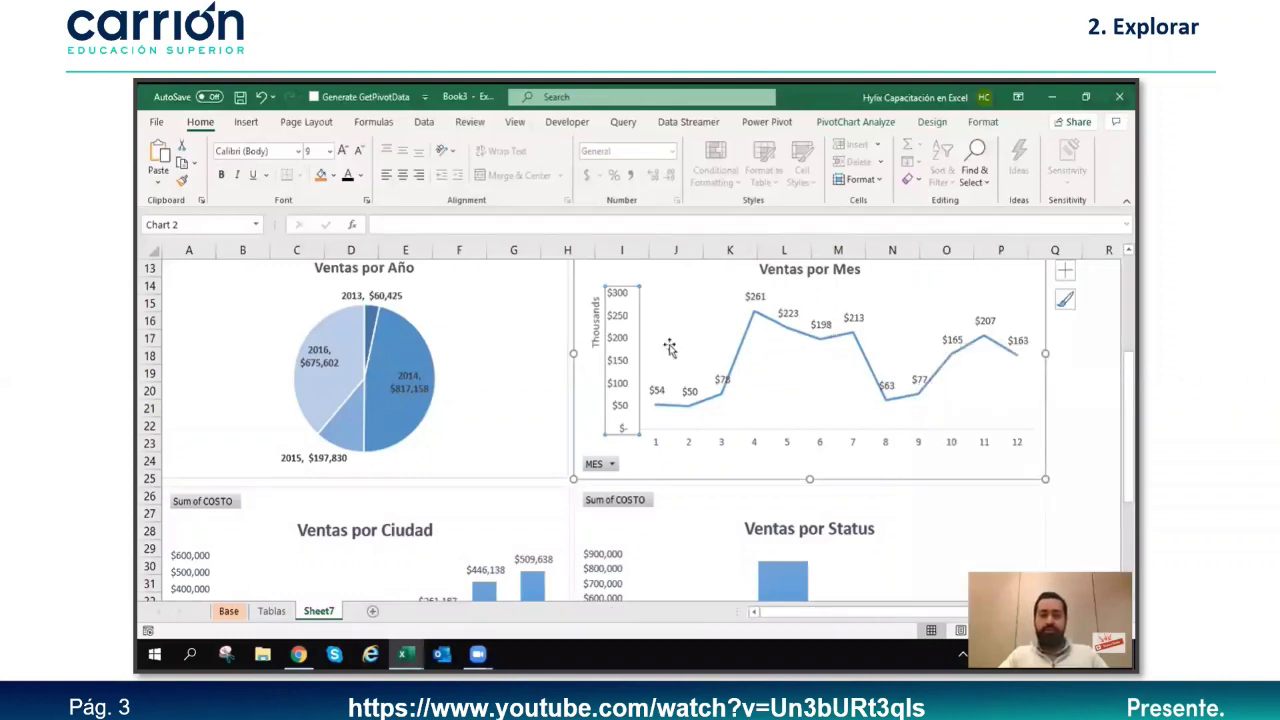
{"action": "left_click", "coordinate": [594, 322]}
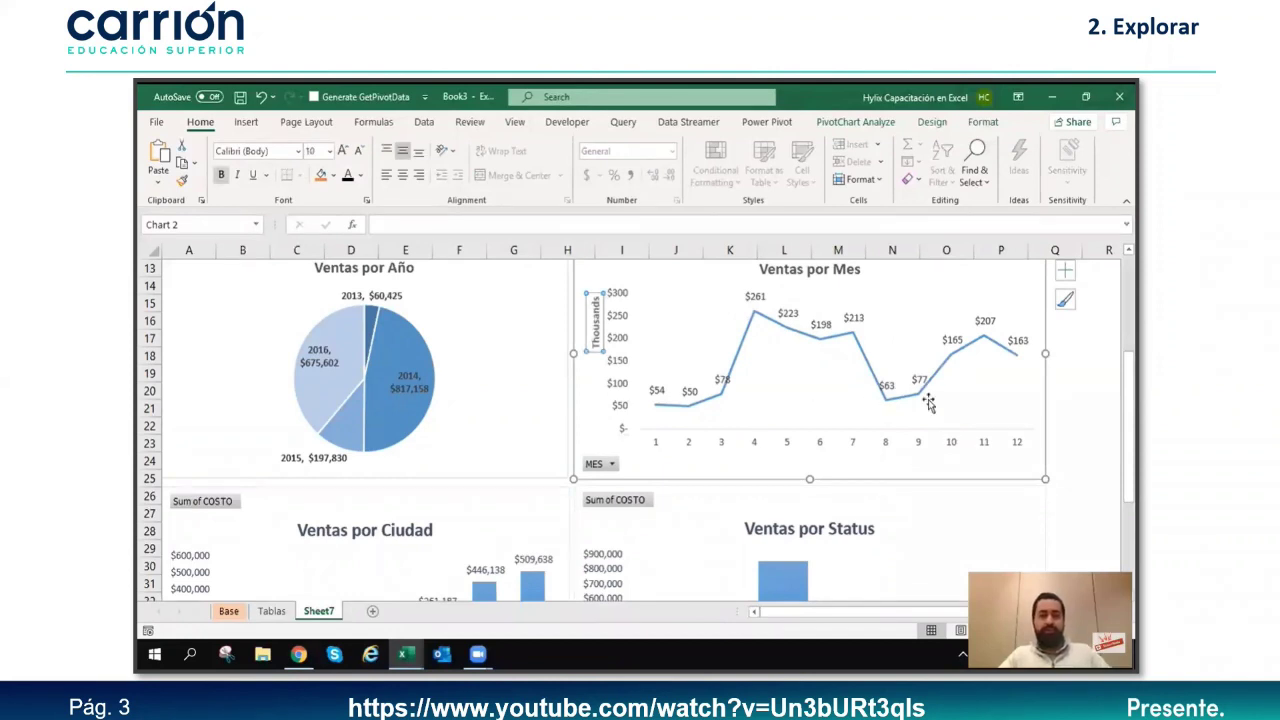
{"action": "left_click", "coordinate": [1100, 370]}
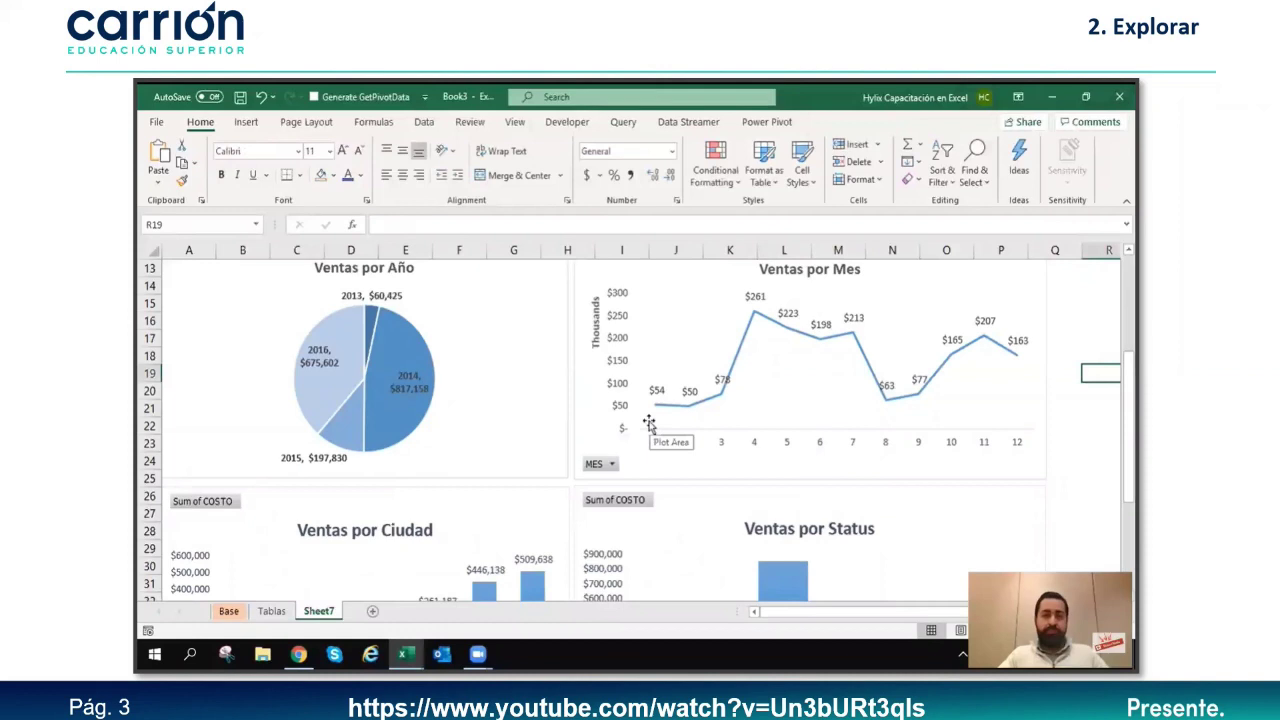
Step: Set the display units of the Ventas por Ciudad chart's value axis to Thousands
{"action": "scroll", "coordinate": [648, 423], "scroll_direction": "down", "scroll_amount": 3}
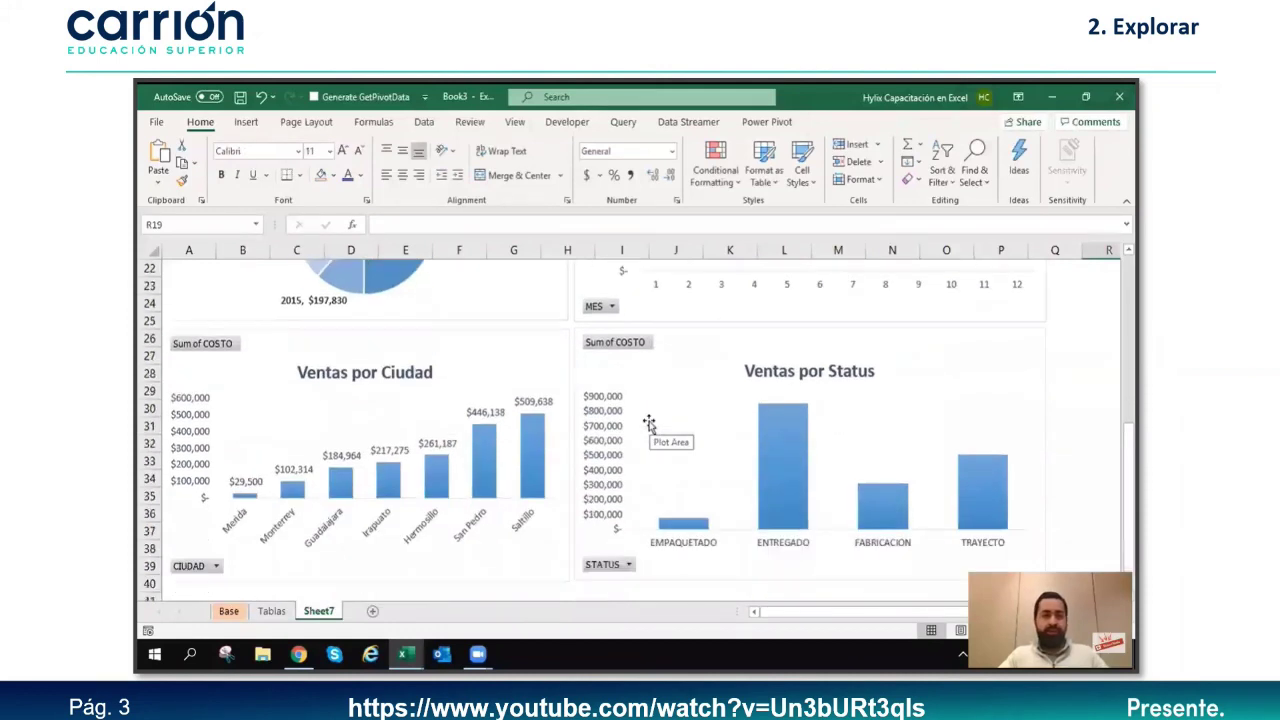
{"action": "left_click", "coordinate": [176, 430]}
{"action": "right_click", "coordinate": [177, 427]}
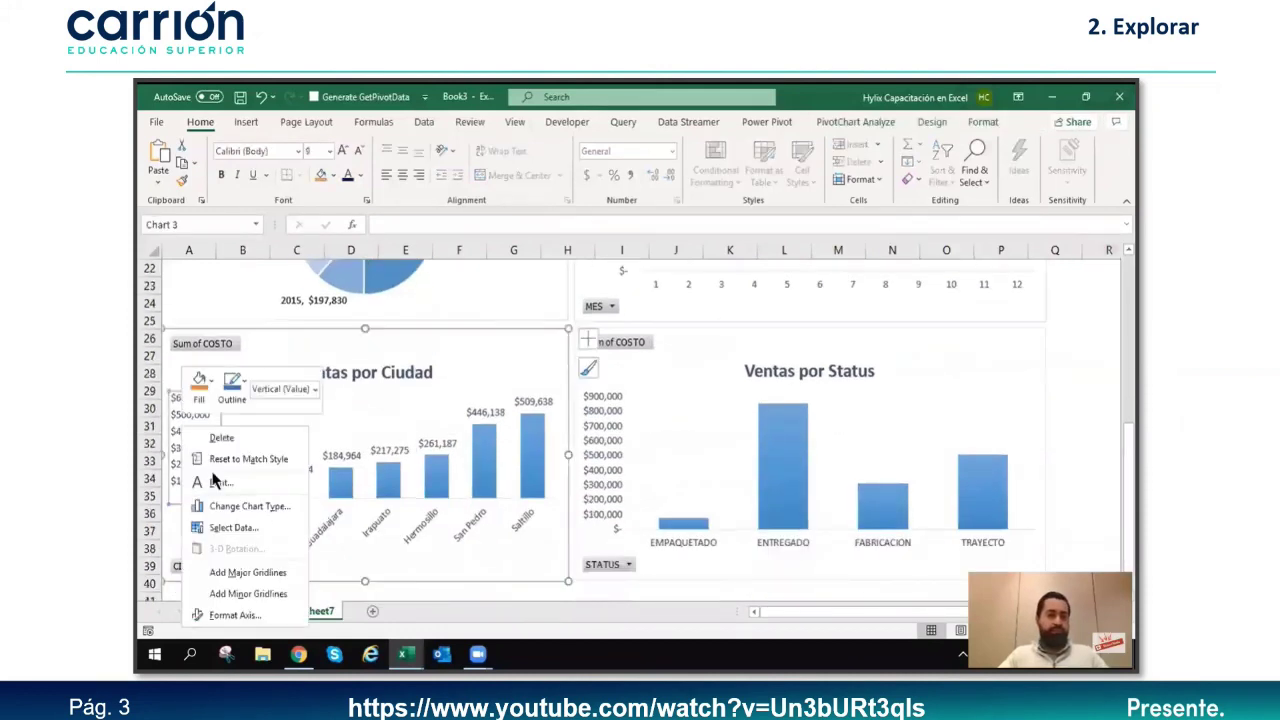
{"action": "left_click", "coordinate": [254, 616]}
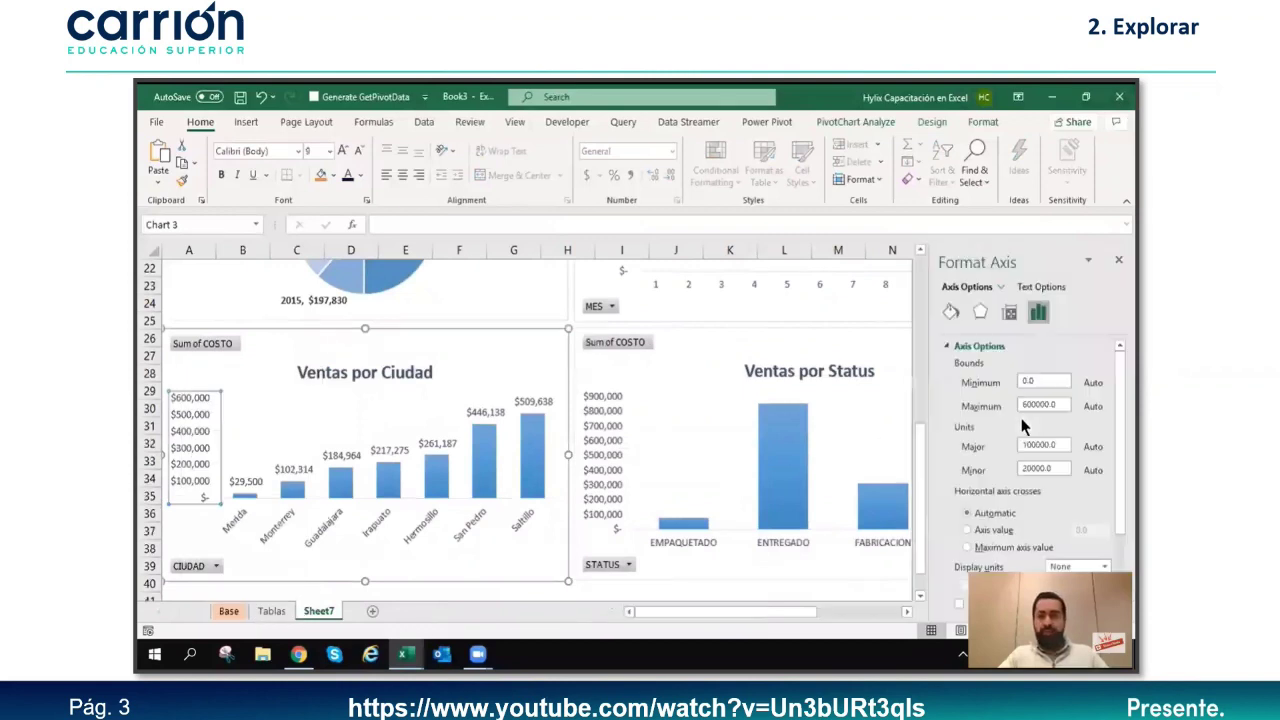
{"action": "scroll", "coordinate": [1108, 411], "scroll_direction": "down", "scroll_amount": 2}
{"action": "left_click", "coordinate": [1103, 478]}
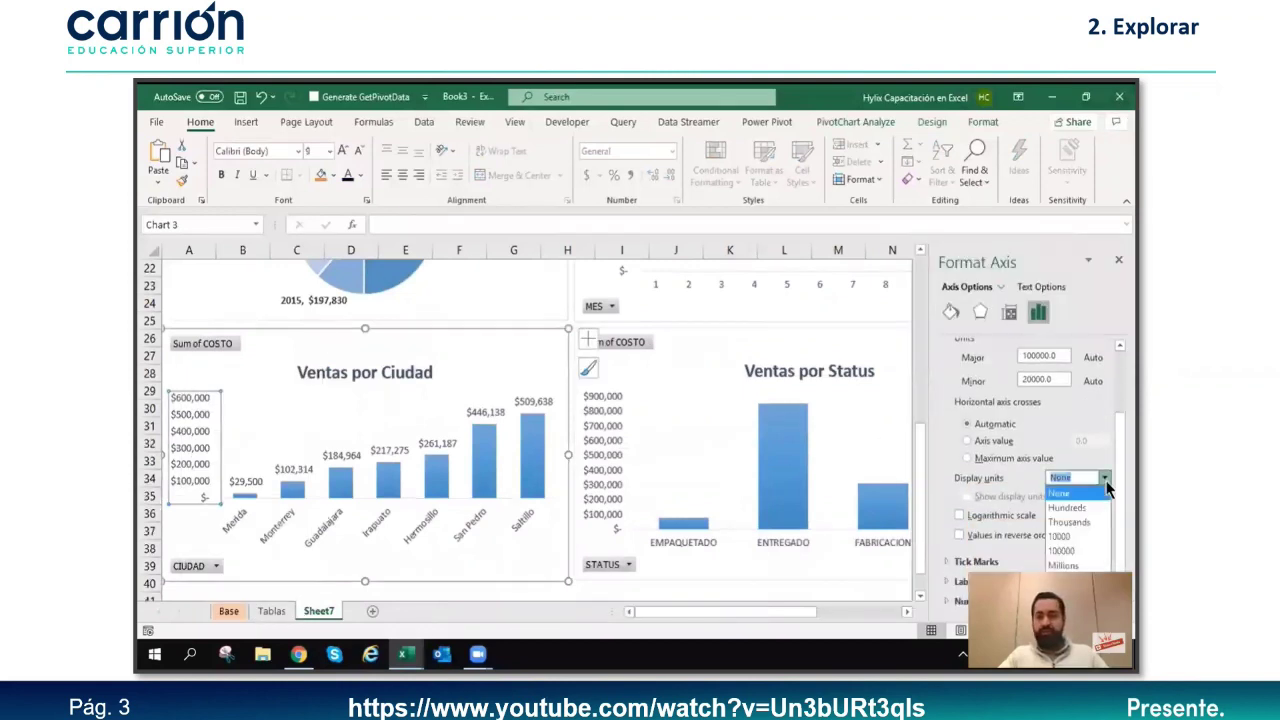
{"action": "left_click", "coordinate": [1088, 524]}
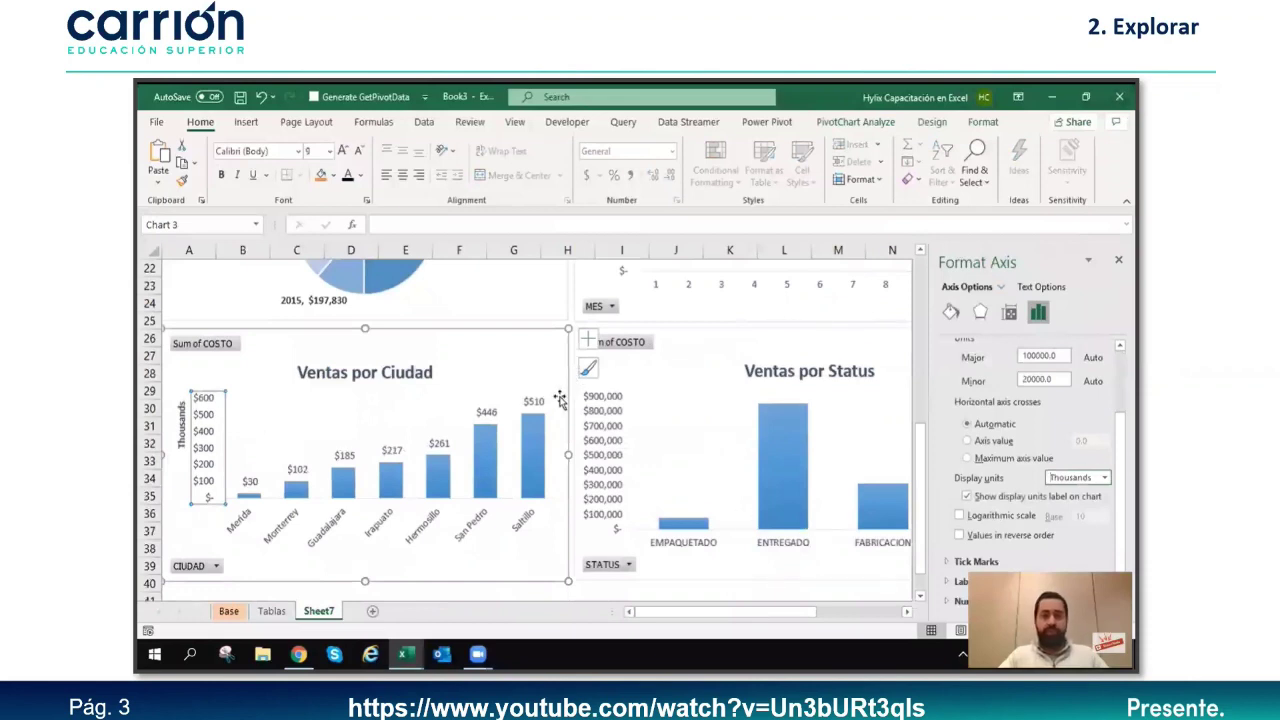
Step: Set the display units of the Ventas por Status chart's value axis to Thousands and close the axis formatting
{"action": "left_click", "coordinate": [592, 430]}
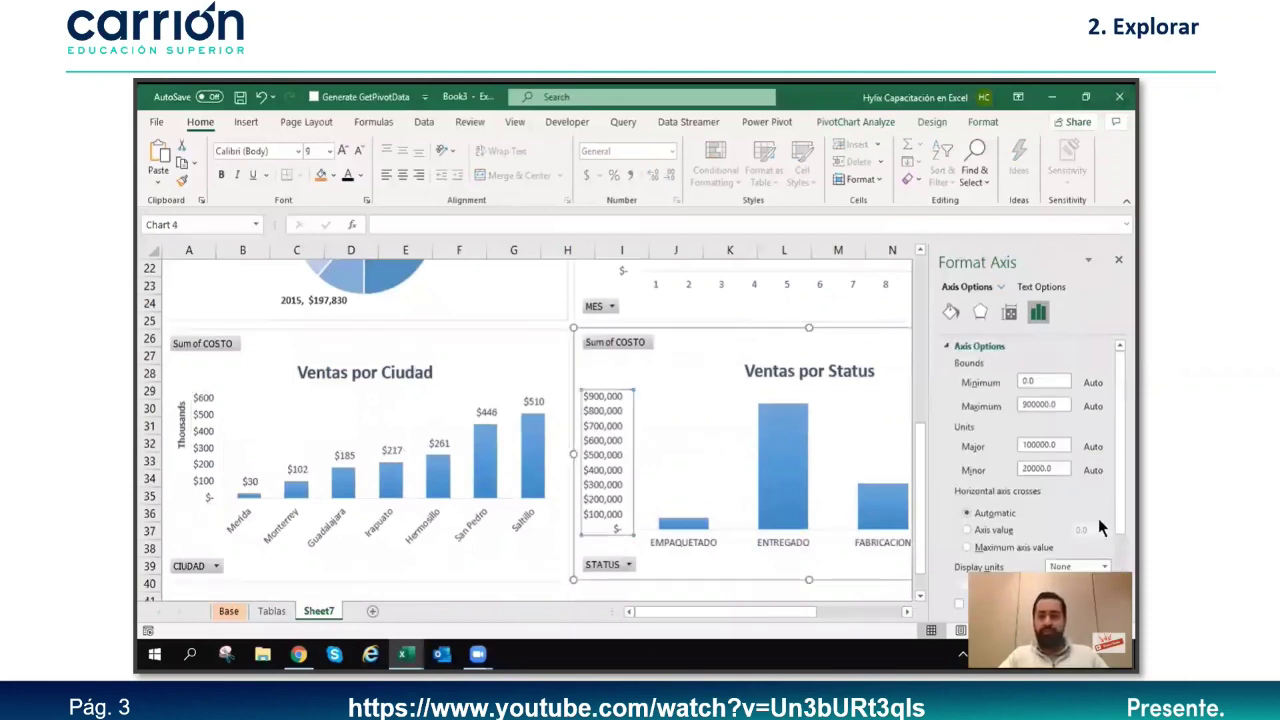
{"action": "scroll", "coordinate": [1100, 514], "scroll_direction": "down", "scroll_amount": 2}
{"action": "left_click", "coordinate": [1100, 479]}
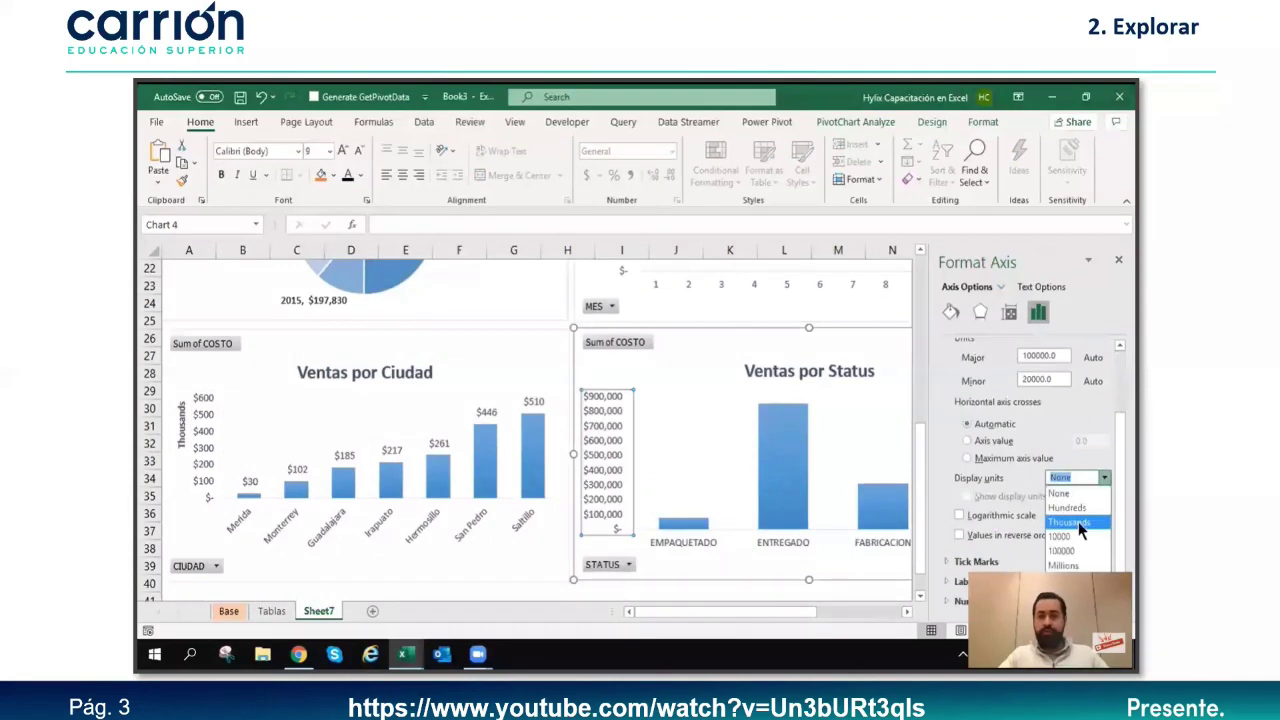
{"action": "left_click", "coordinate": [1078, 524]}
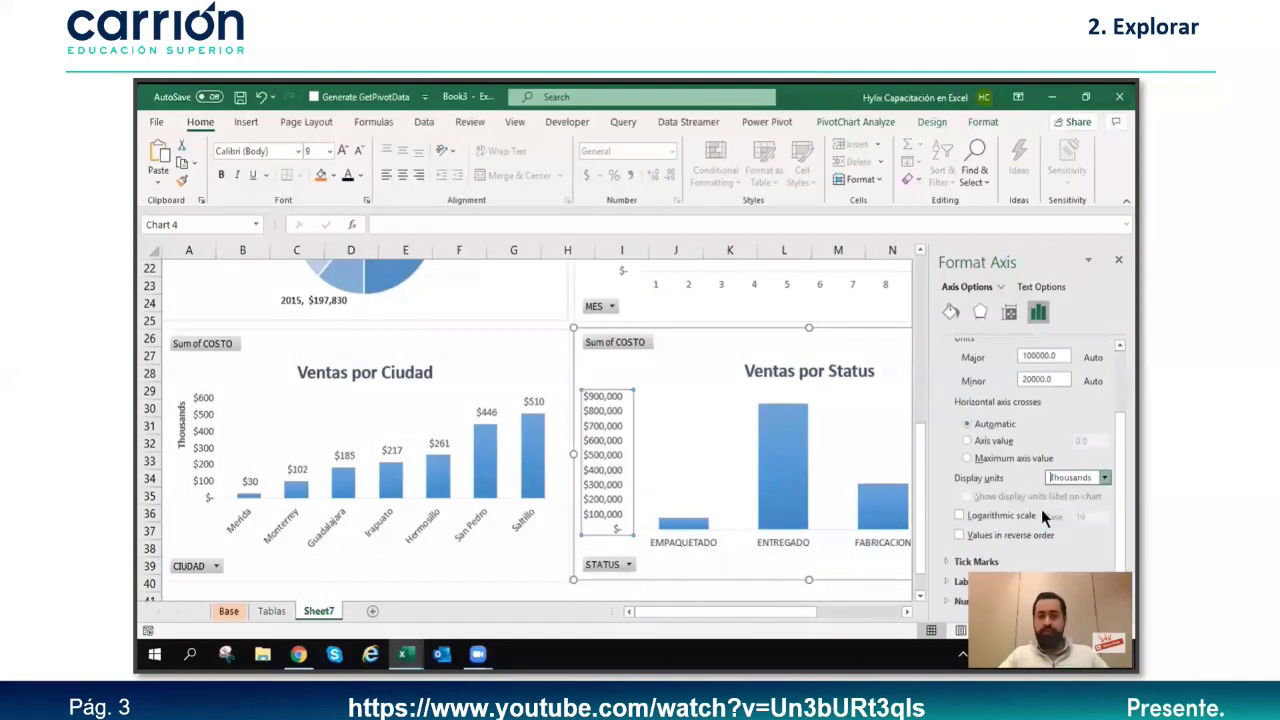
{"action": "left_click", "coordinate": [559, 325]}
{"action": "left_click", "coordinate": [1118, 260]}
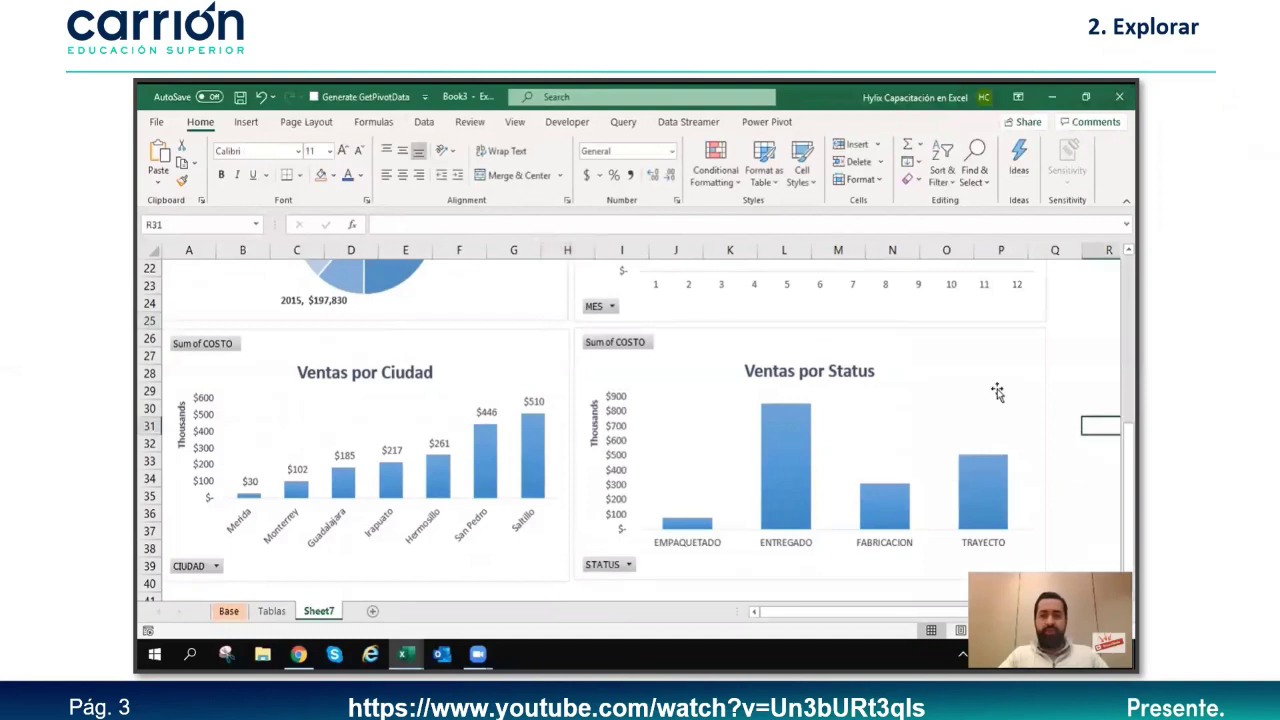
Step: Add data labels to the columns of the Ventas por Status chart and deselect it
{"action": "left_click", "coordinate": [998, 392]}
{"action": "left_click", "coordinate": [1061, 341]}
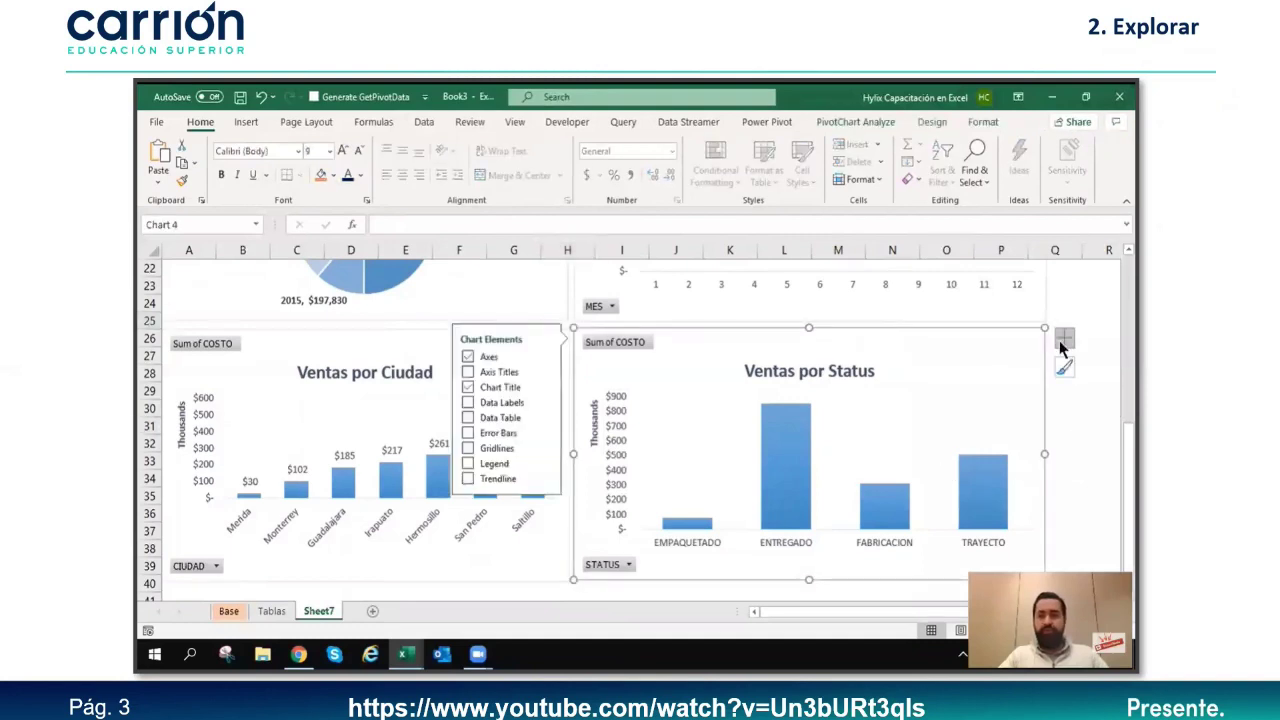
{"action": "left_click", "coordinate": [468, 403]}
{"action": "left_click", "coordinate": [1100, 426]}
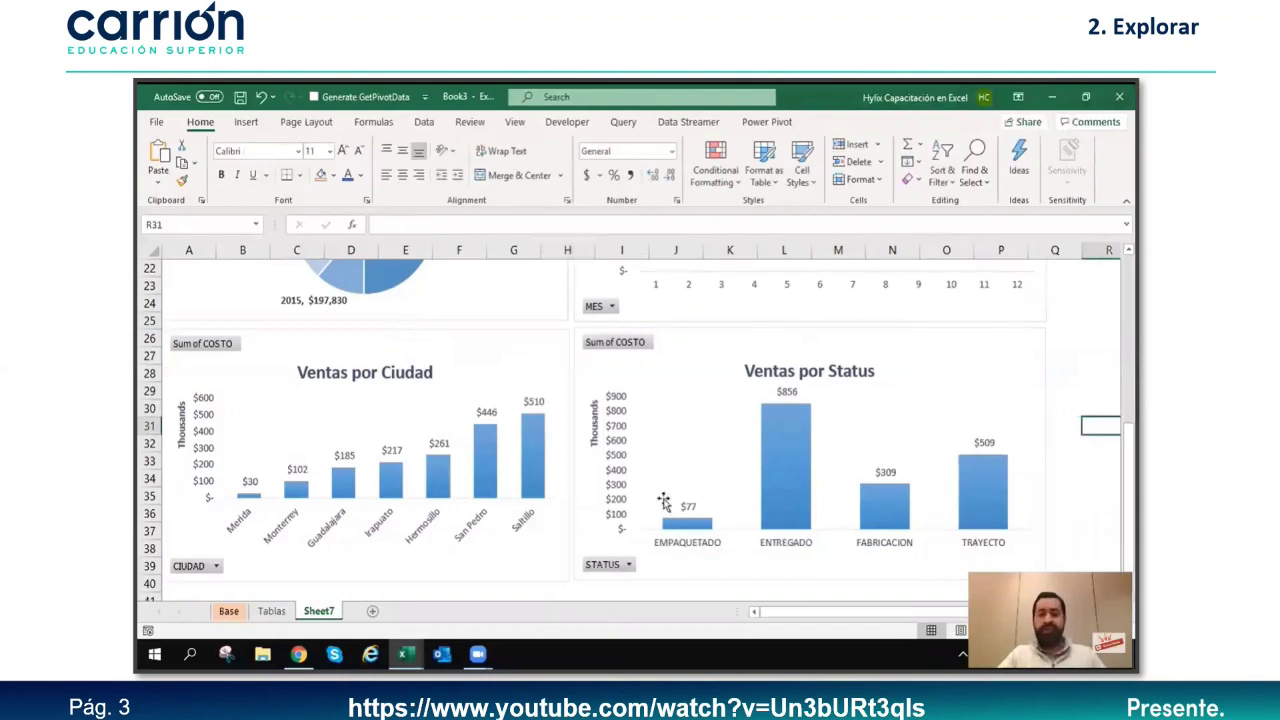
Step: Sort the status PivotTable on the Tablas sheet by Sum of COSTO from smallest to largest and return to Sheet7
{"action": "left_click", "coordinate": [271, 611]}
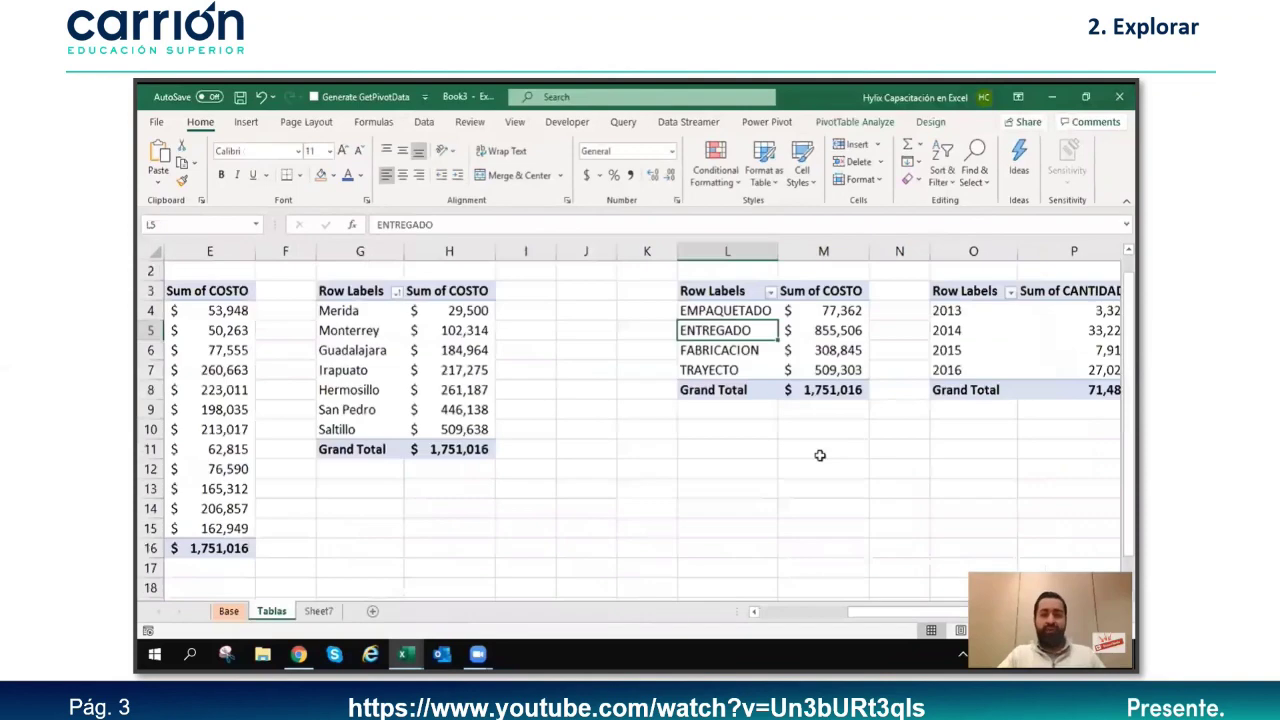
{"action": "left_click", "coordinate": [838, 312]}
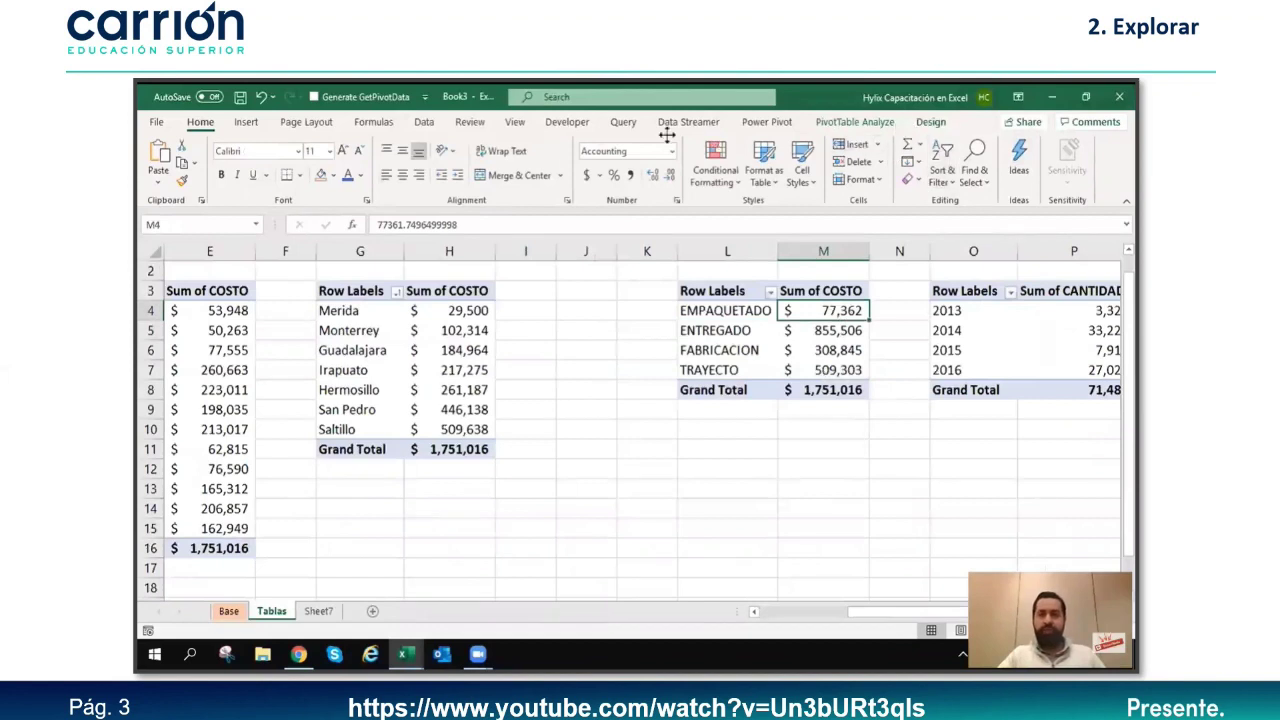
{"action": "left_click", "coordinate": [943, 155]}
{"action": "left_click", "coordinate": [1000, 207]}
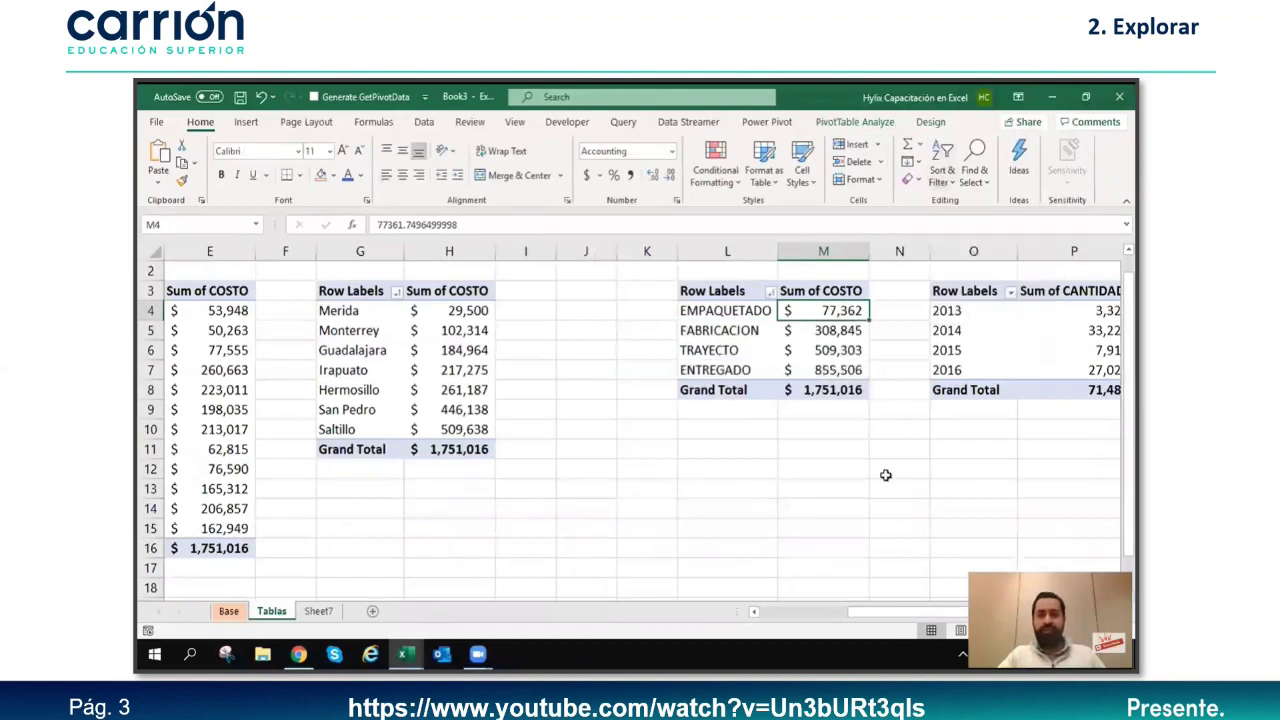
{"action": "left_click", "coordinate": [830, 449]}
{"action": "left_click", "coordinate": [318, 611]}
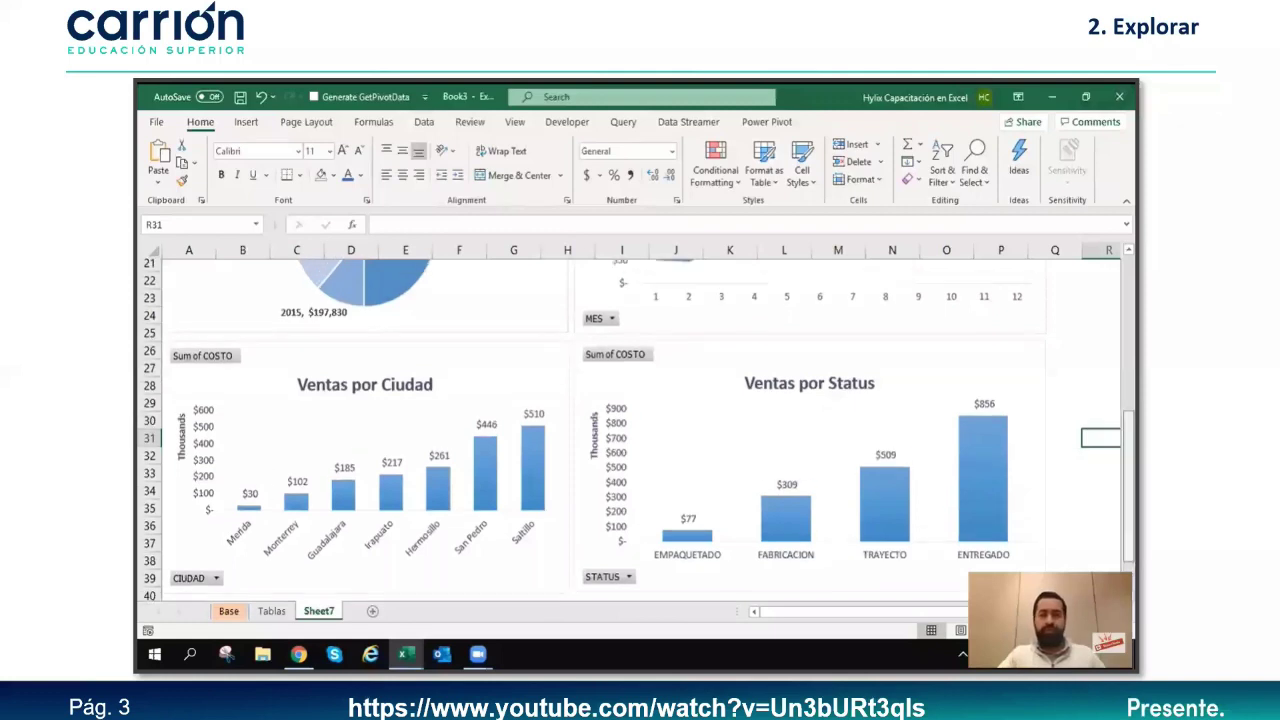
Step: Review the formatted year, month, city and status charts and the empty rows above them on Sheet7
{"action": "scroll", "coordinate": [333, 383], "scroll_direction": "up", "scroll_amount": 4}
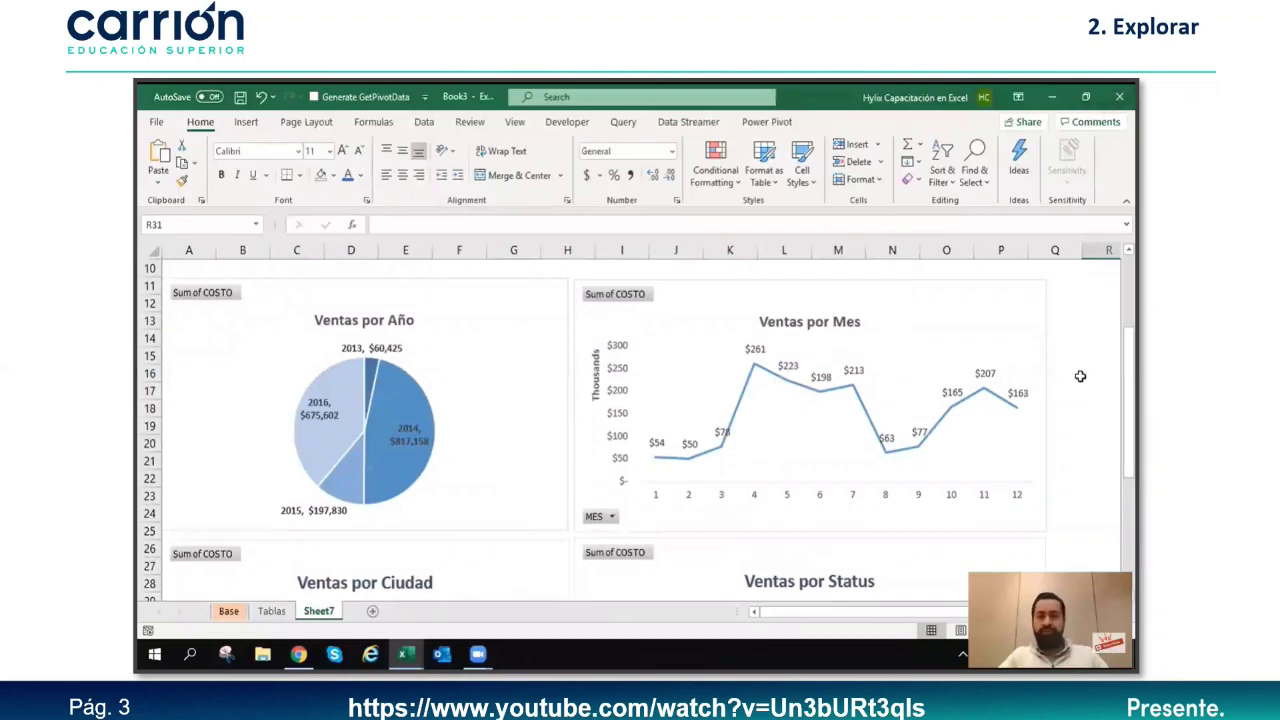
{"action": "scroll", "coordinate": [700, 480], "scroll_direction": "down", "scroll_amount": 1}
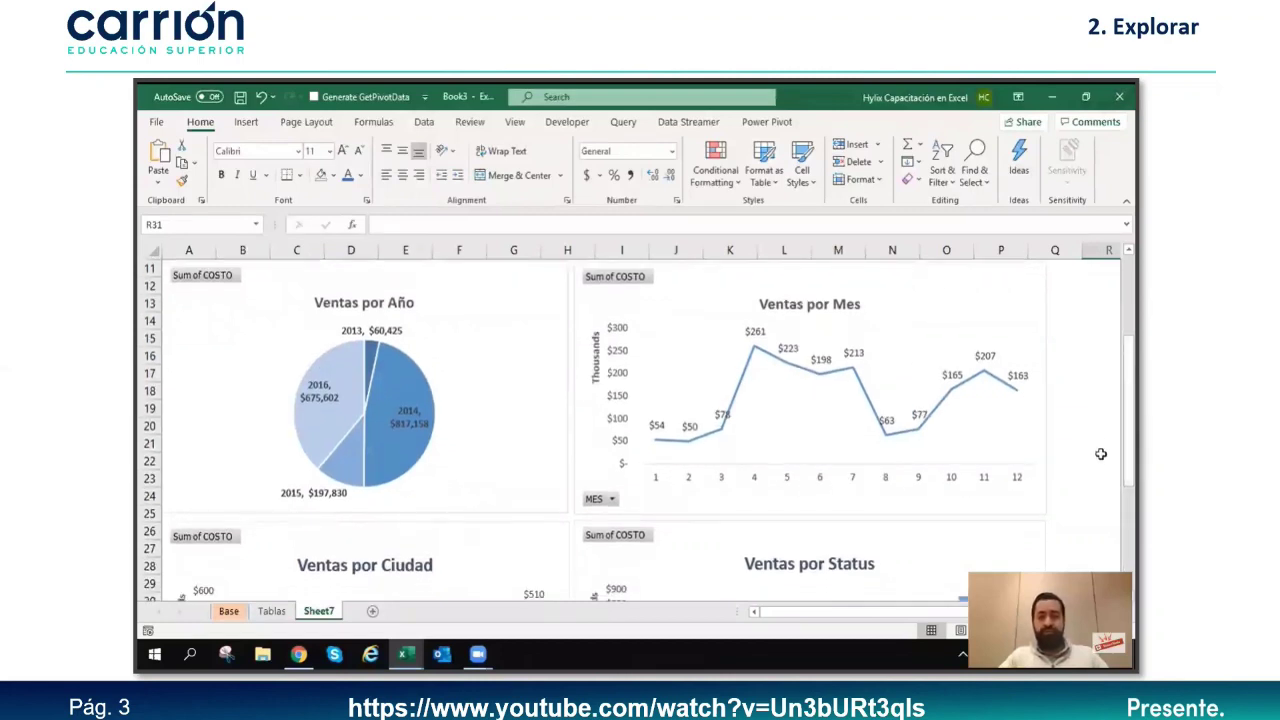
{"action": "scroll", "coordinate": [546, 594], "scroll_direction": "down", "scroll_amount": 4}
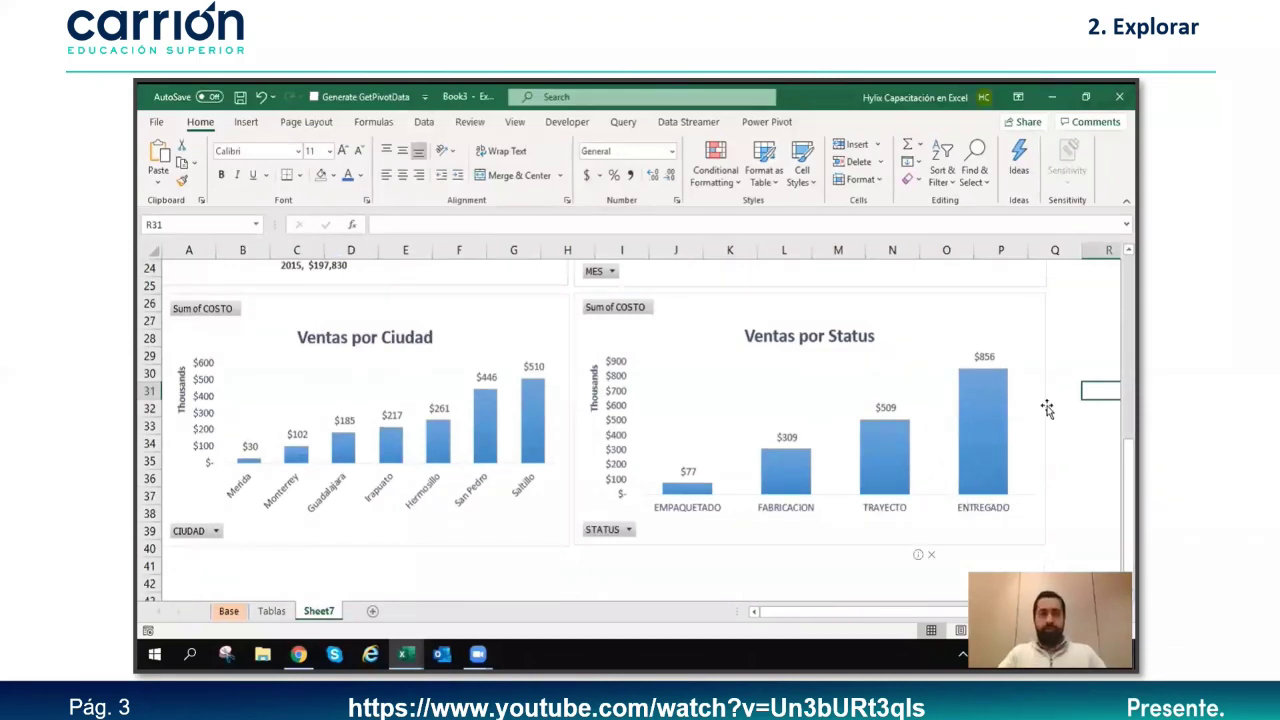
{"action": "scroll", "coordinate": [1079, 359], "scroll_direction": "down", "scroll_amount": 1}
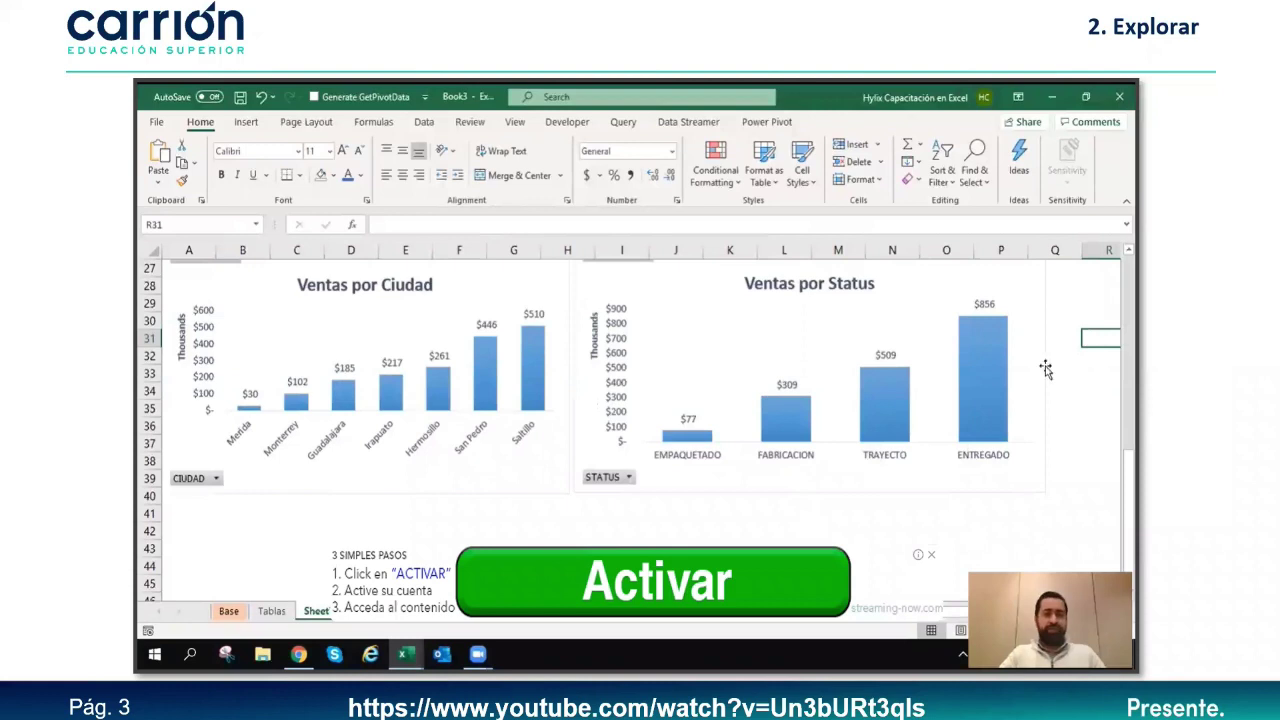
{"action": "scroll", "coordinate": [1073, 359], "scroll_direction": "up", "scroll_amount": 9}
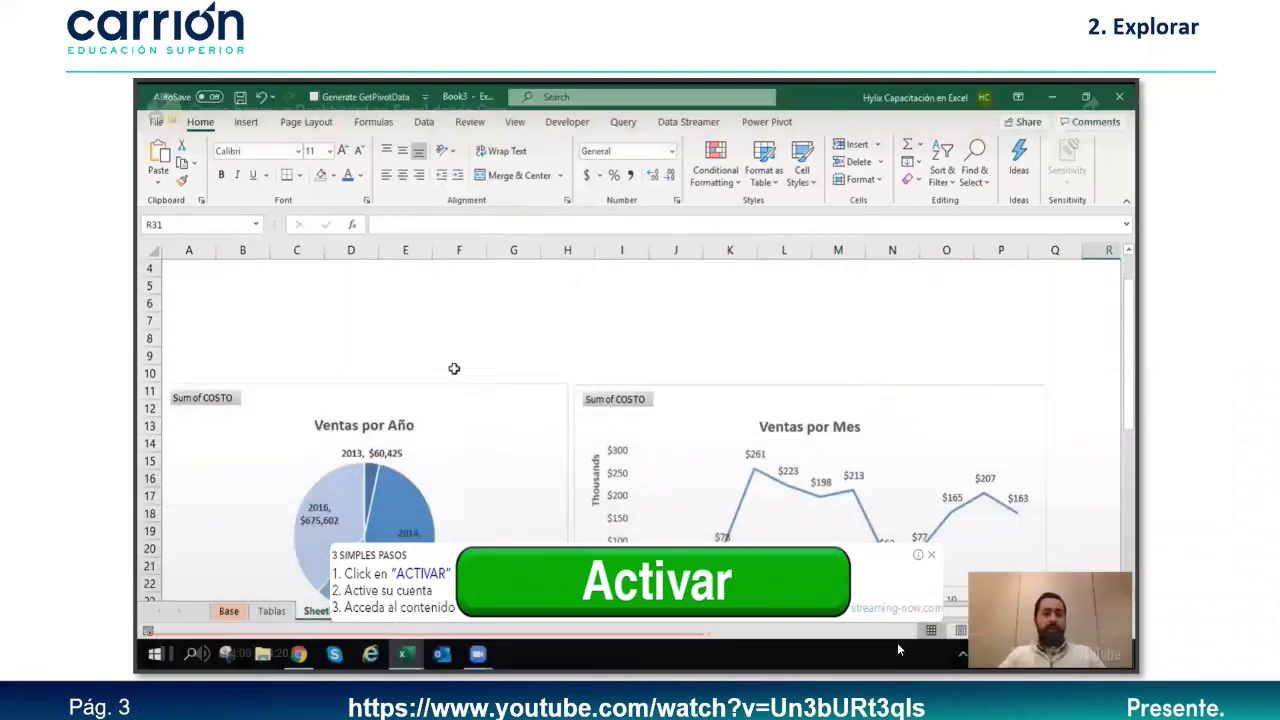
{"action": "left_click", "coordinate": [932, 557]}
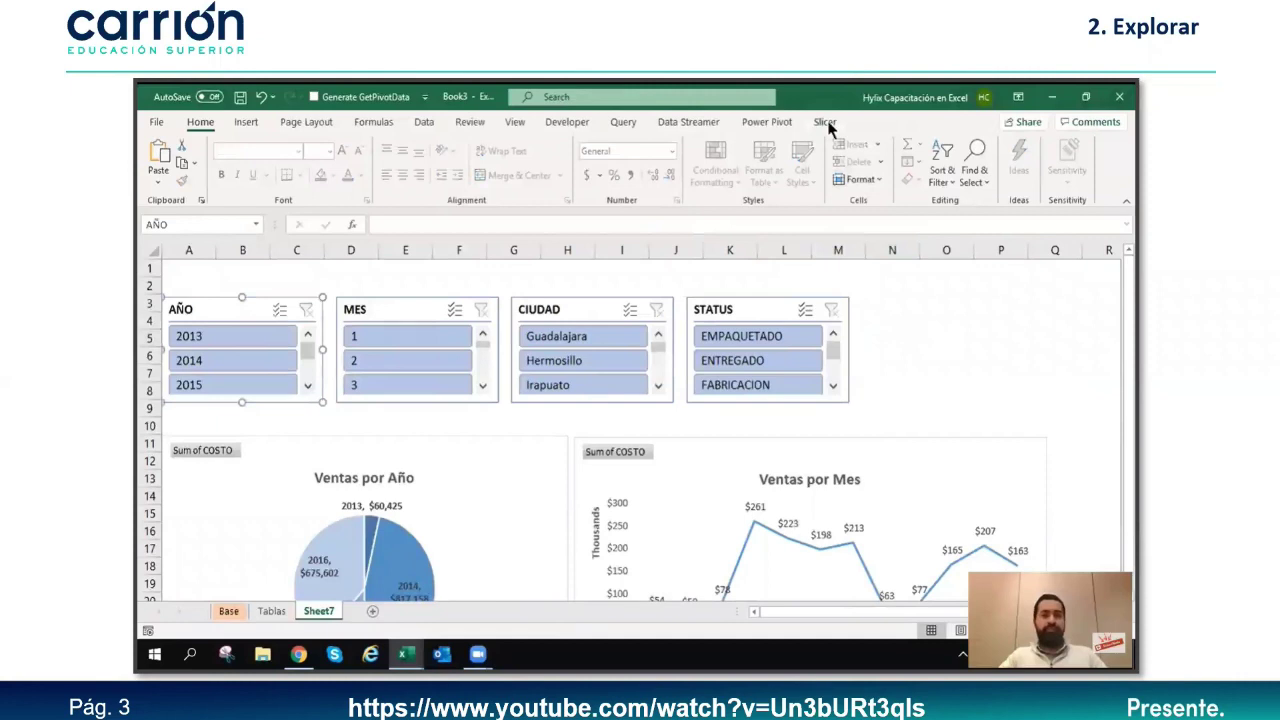
Step: Connect the AÑO slicer to PivotTable16, PivotTable17 and PivotTable18 as well
{"action": "left_click", "coordinate": [826, 122]}
{"action": "left_click", "coordinate": [250, 165]}
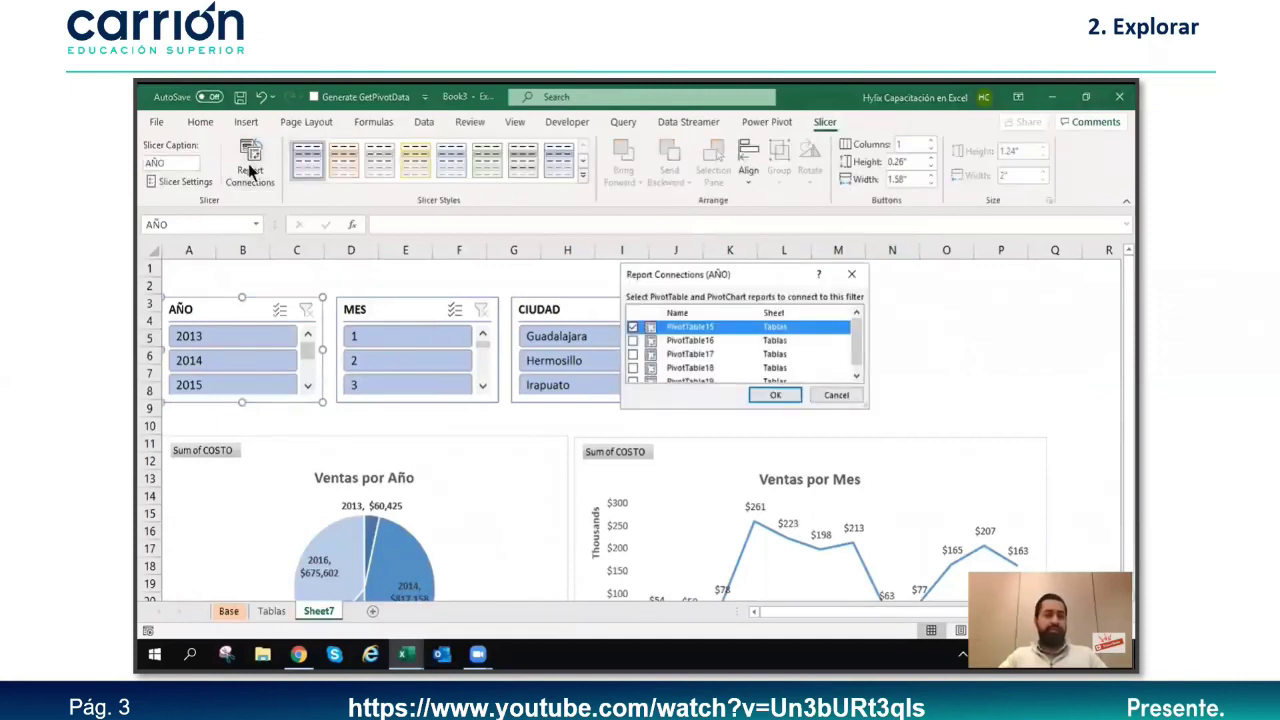
{"action": "left_click", "coordinate": [633, 341]}
{"action": "left_click", "coordinate": [633, 354]}
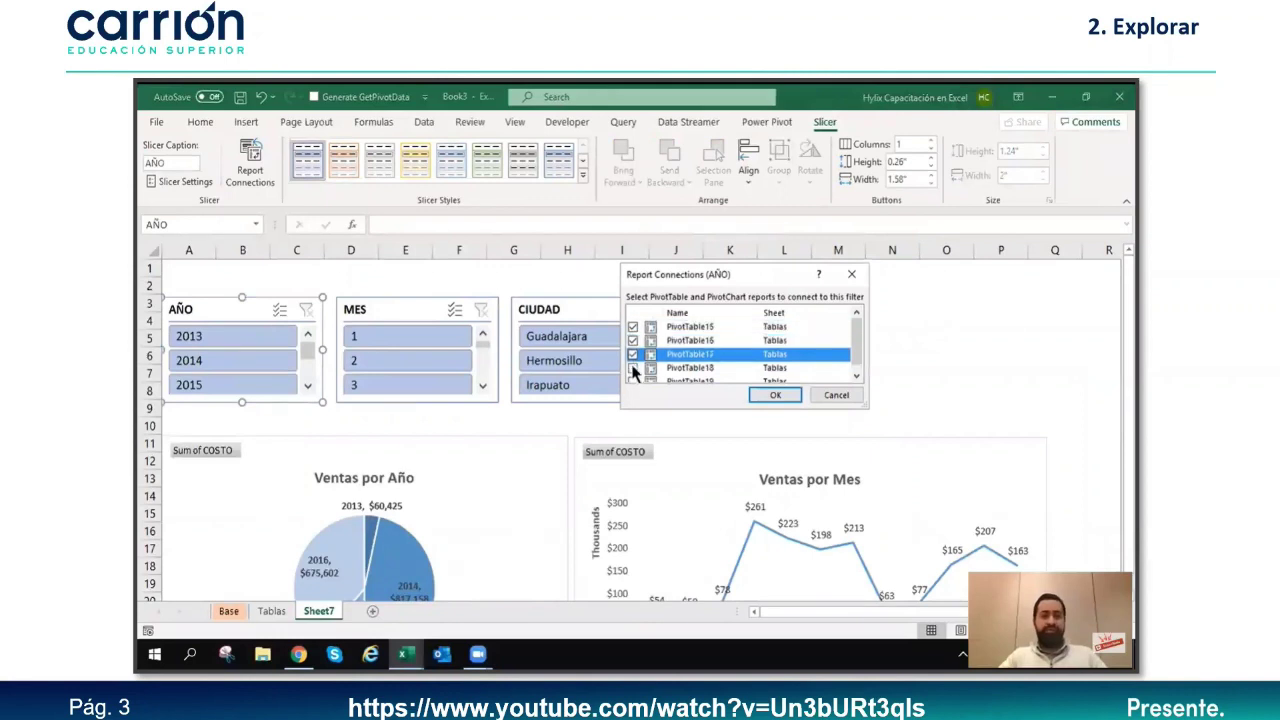
{"action": "left_click", "coordinate": [633, 368]}
{"action": "left_click", "coordinate": [857, 376]}
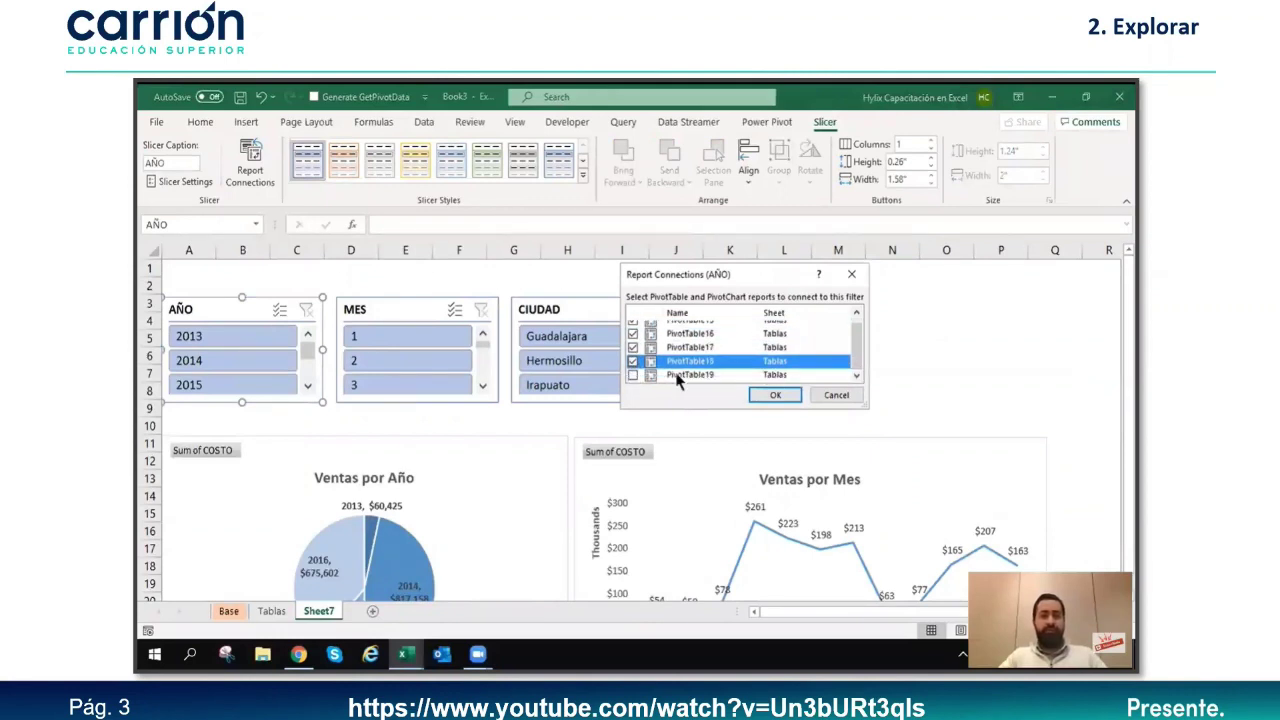
{"action": "left_click", "coordinate": [773, 396]}
Step: Extend the report connections of the MES slicer to PivotTable16, PivotTable17 and PivotTable18
{"action": "left_click", "coordinate": [410, 307]}
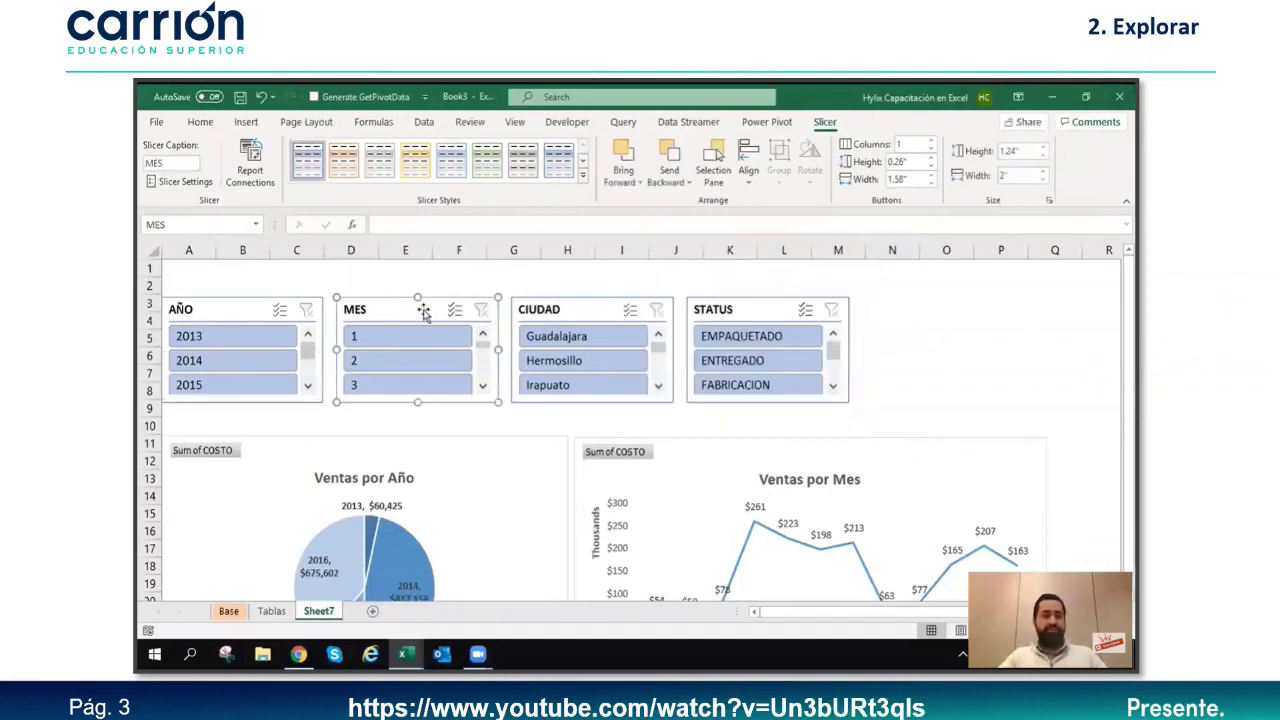
{"action": "left_click", "coordinate": [250, 160]}
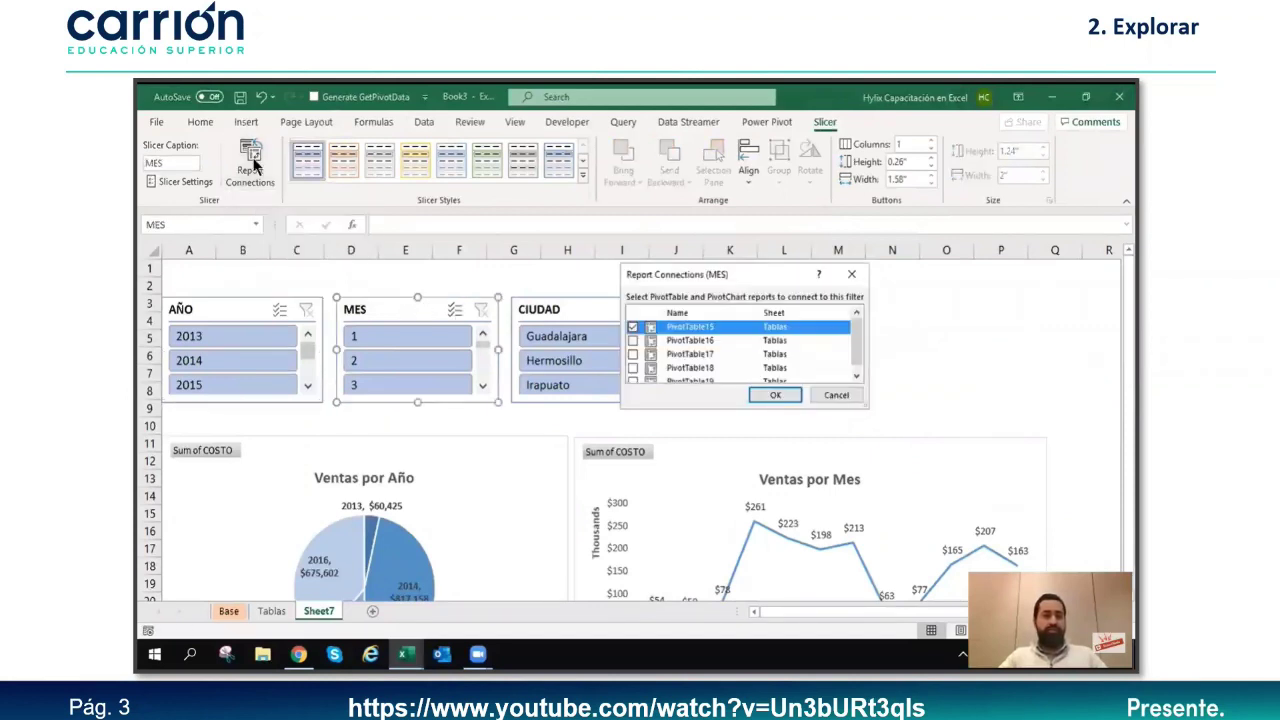
{"action": "left_click", "coordinate": [632, 341]}
{"action": "left_click", "coordinate": [632, 354]}
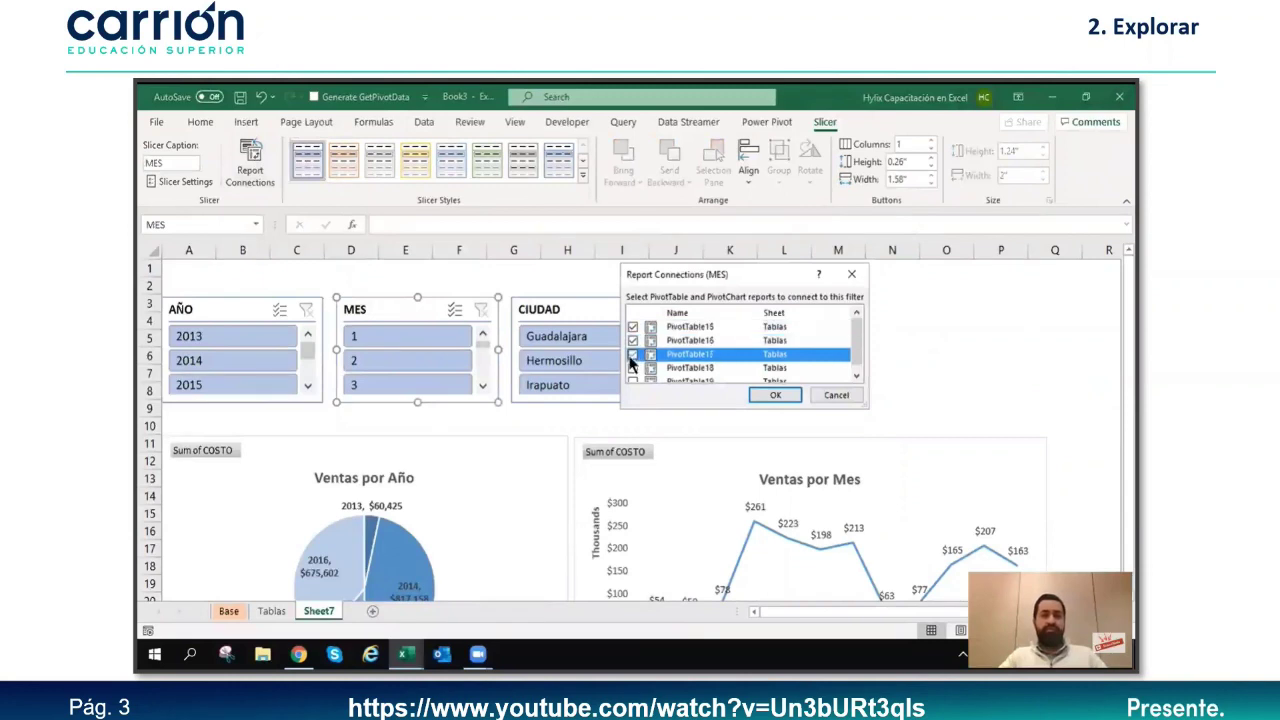
{"action": "left_click", "coordinate": [632, 367]}
{"action": "scroll", "coordinate": [853, 366], "scroll_direction": "down", "scroll_amount": 1}
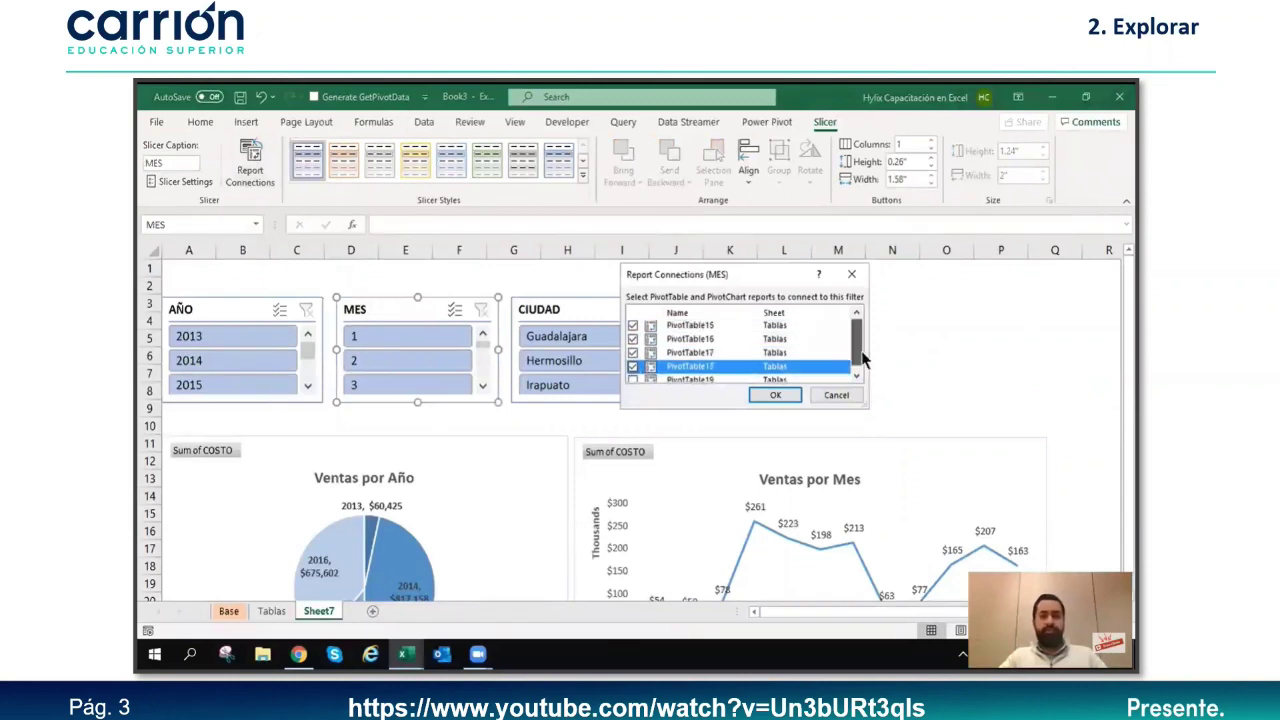
{"action": "left_click", "coordinate": [776, 396]}
Step: Add PivotTable16, PivotTable17 and PivotTable18 to the report connections of the CIUDAD slicer
{"action": "left_click", "coordinate": [594, 310]}
{"action": "left_click", "coordinate": [251, 161]}
{"action": "left_click", "coordinate": [632, 341]}
{"action": "left_click", "coordinate": [632, 354]}
{"action": "left_click", "coordinate": [632, 368]}
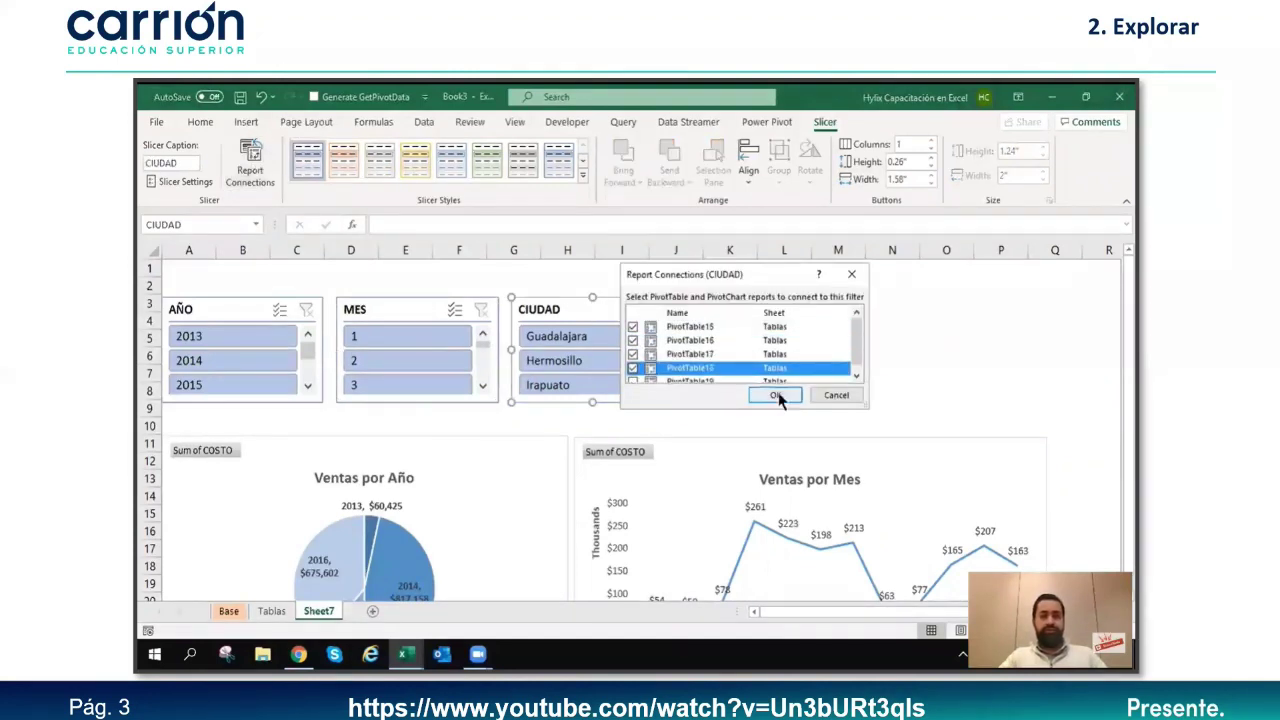
{"action": "left_click", "coordinate": [776, 396]}
Step: Connect the STATUS slicer to PivotTable16, PivotTable17 and PivotTable18, and deselect the slicer
{"action": "left_click", "coordinate": [734, 312]}
{"action": "left_click", "coordinate": [251, 161]}
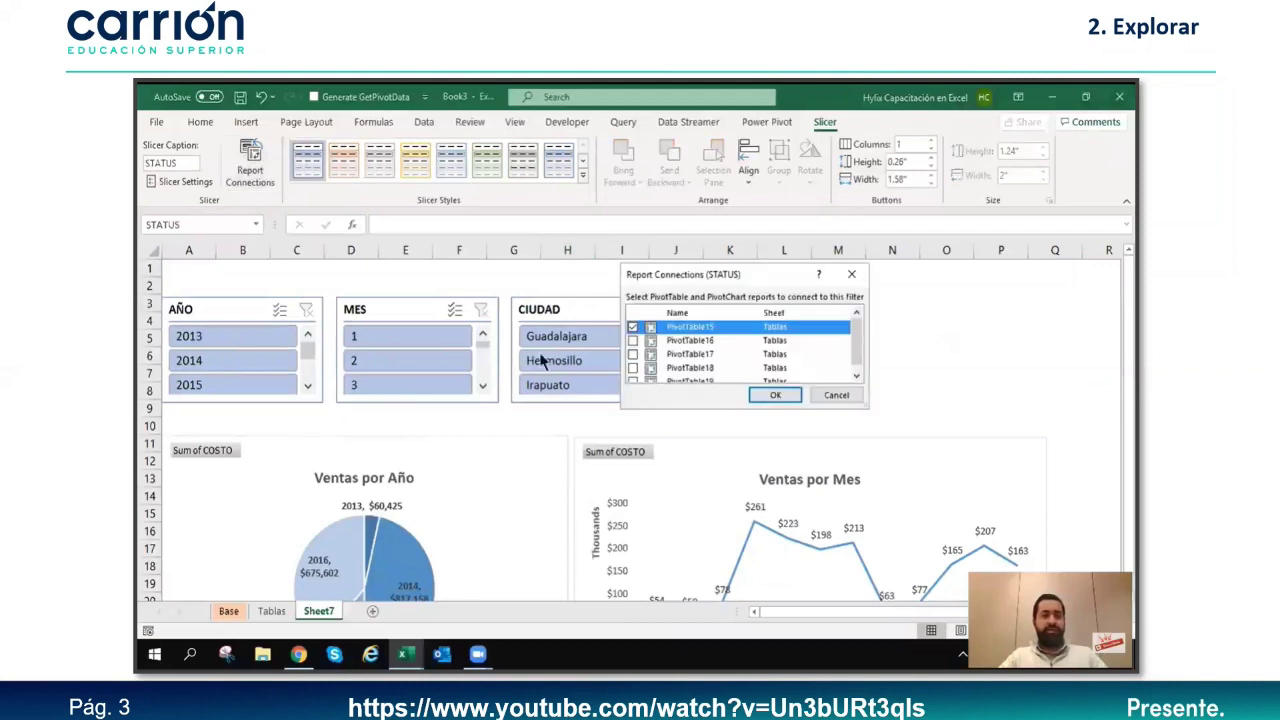
{"action": "left_click", "coordinate": [632, 341]}
{"action": "left_click", "coordinate": [632, 354]}
{"action": "left_click", "coordinate": [632, 368]}
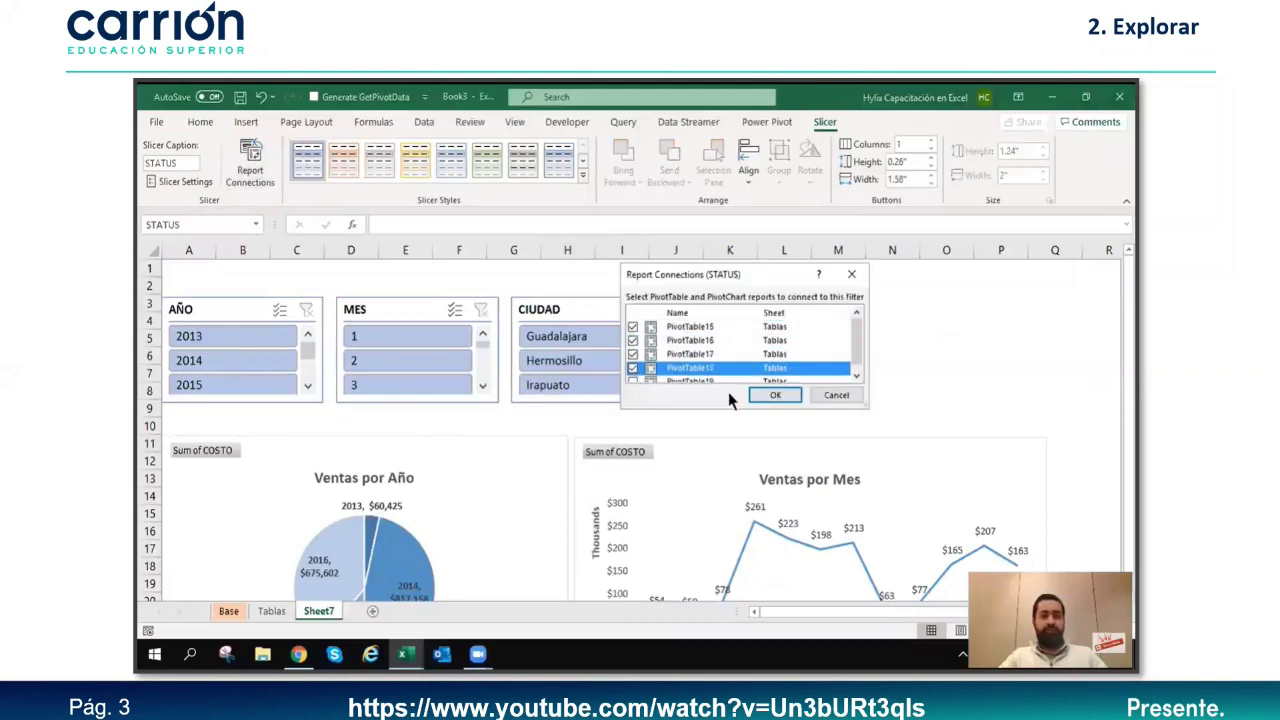
{"action": "left_click", "coordinate": [776, 395]}
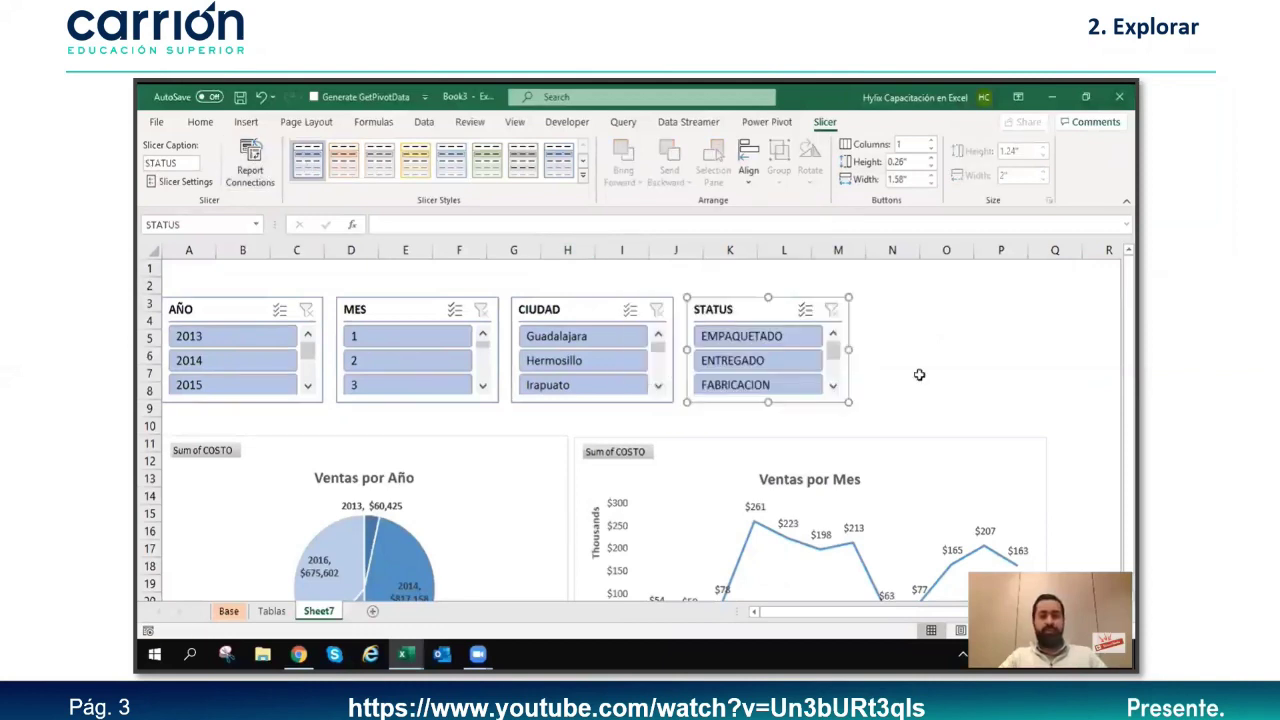
{"action": "left_click", "coordinate": [873, 373]}
Step: Test the AÑO slicer by filtering to 2014, check all four charts, and clear the year filter
{"action": "scroll", "coordinate": [480, 330], "scroll_direction": "down", "scroll_amount": 1}
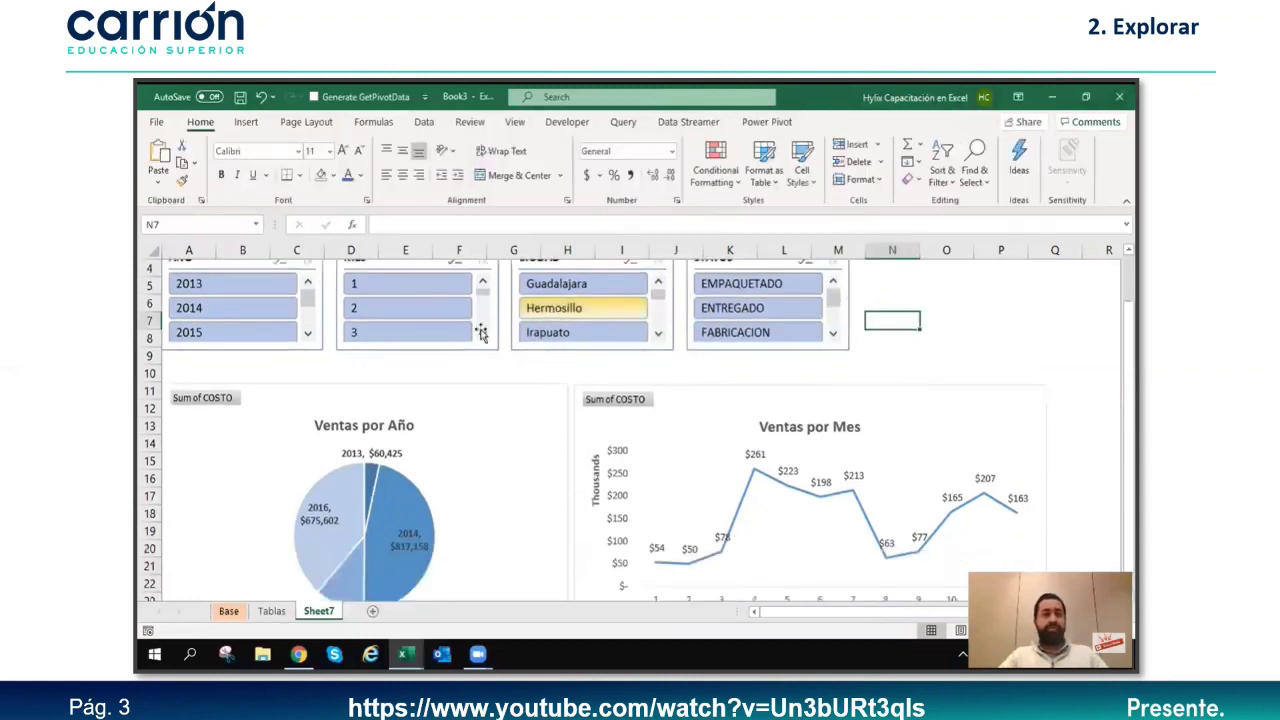
{"action": "left_click", "coordinate": [251, 308]}
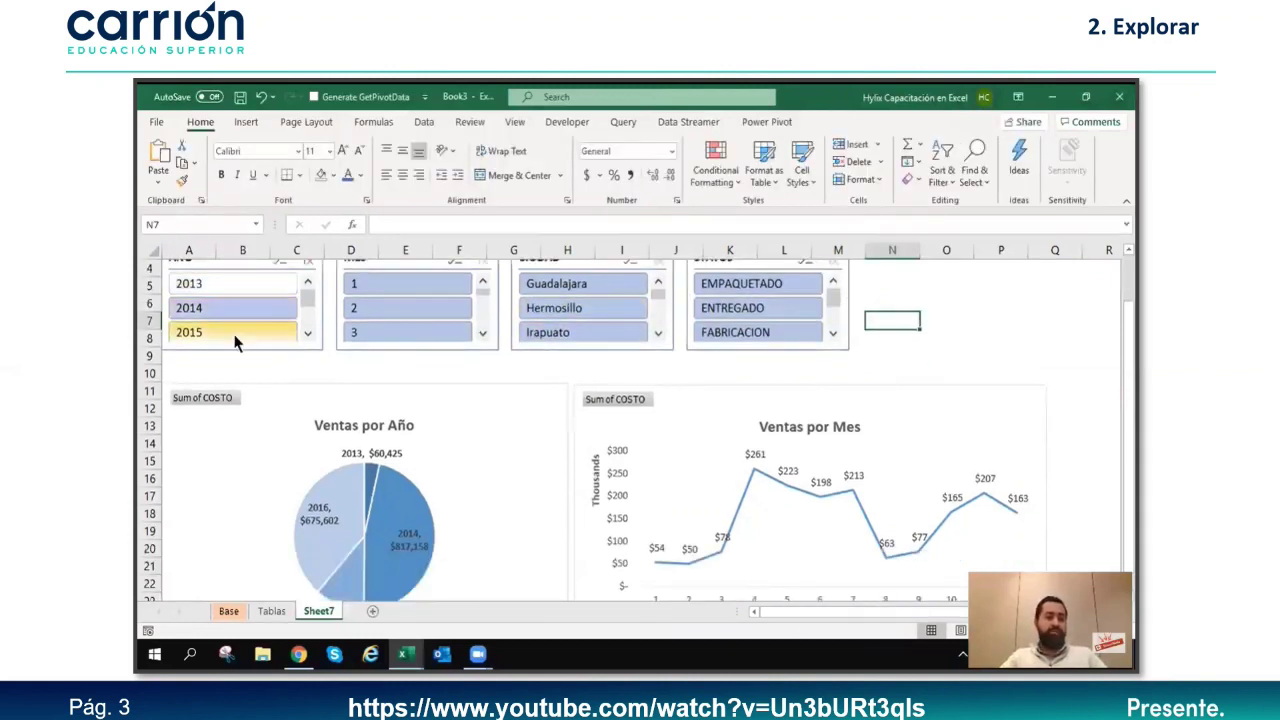
{"action": "scroll", "coordinate": [360, 424], "scroll_direction": "down", "scroll_amount": 1}
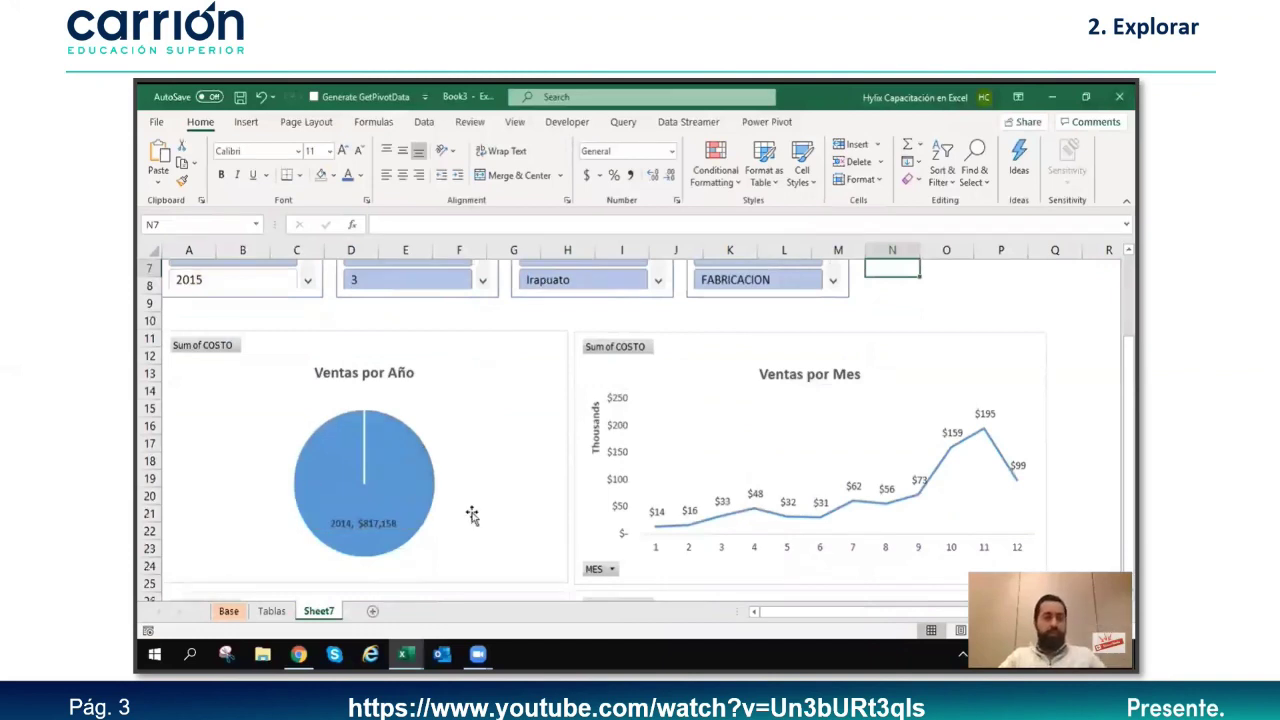
{"action": "scroll", "coordinate": [474, 512], "scroll_direction": "down", "scroll_amount": 2}
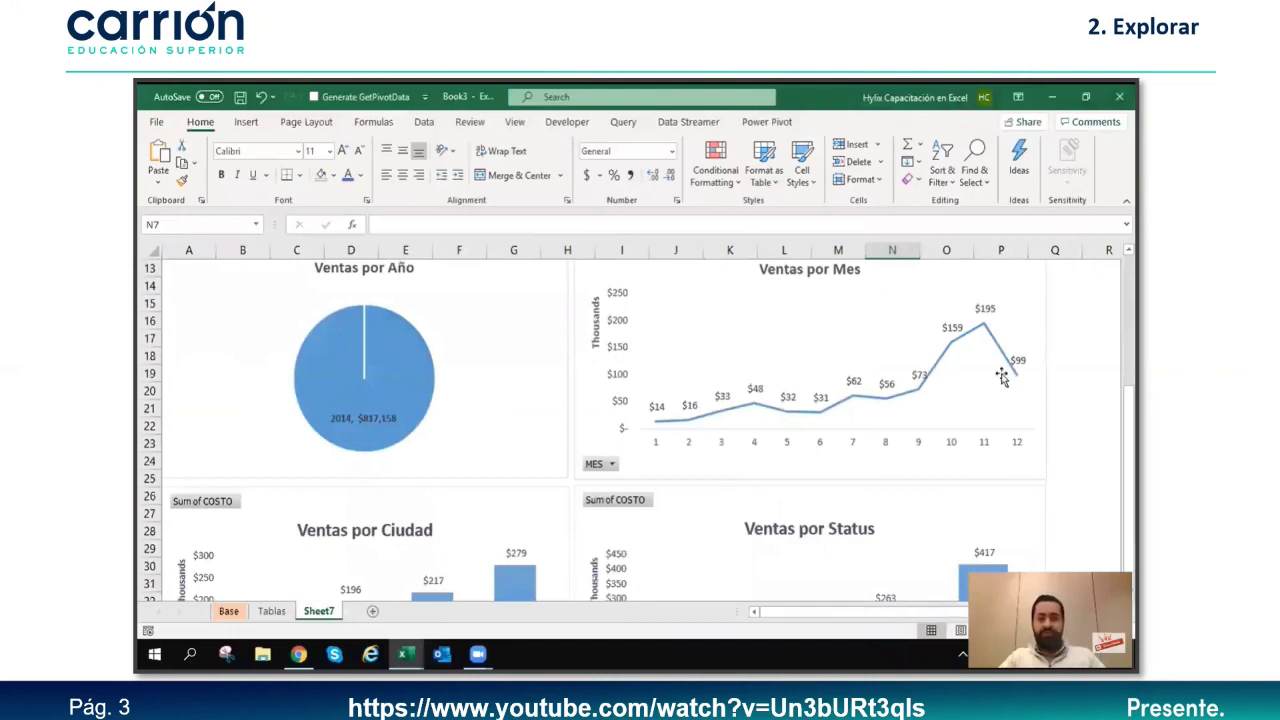
{"action": "scroll", "coordinate": [425, 435], "scroll_direction": "down", "scroll_amount": 4}
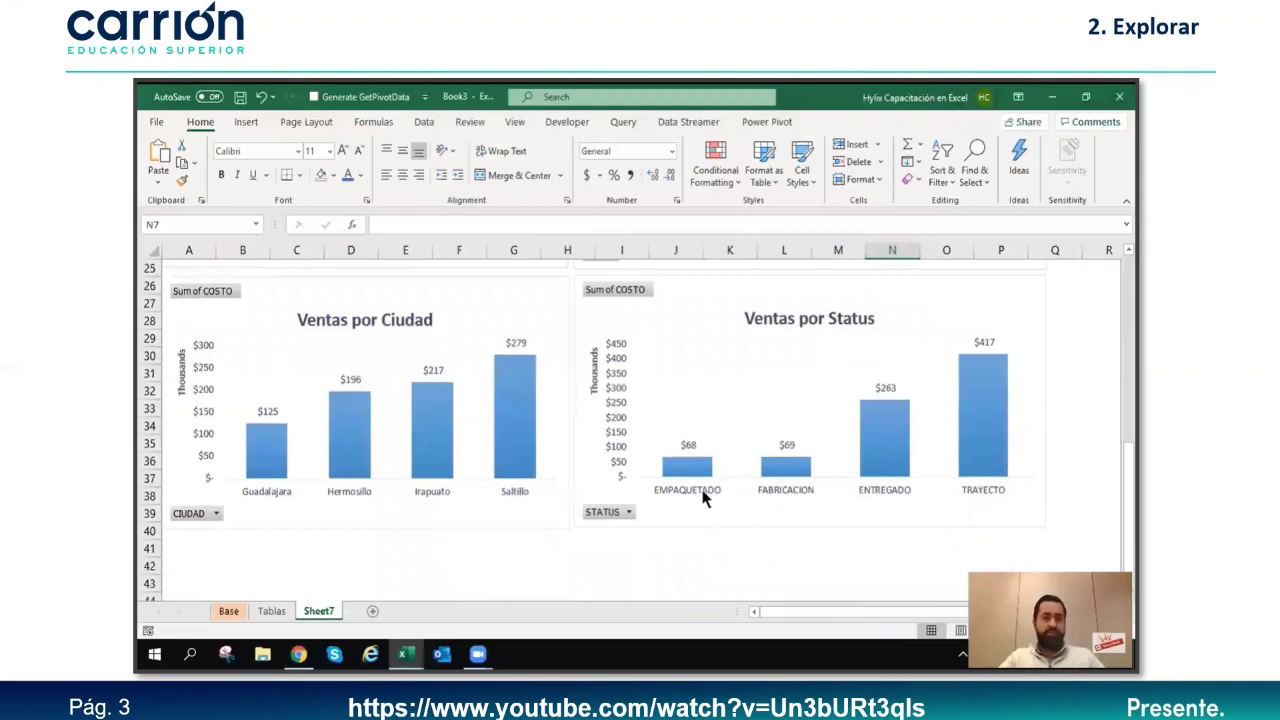
{"action": "scroll", "coordinate": [703, 497], "scroll_direction": "up", "scroll_amount": 8}
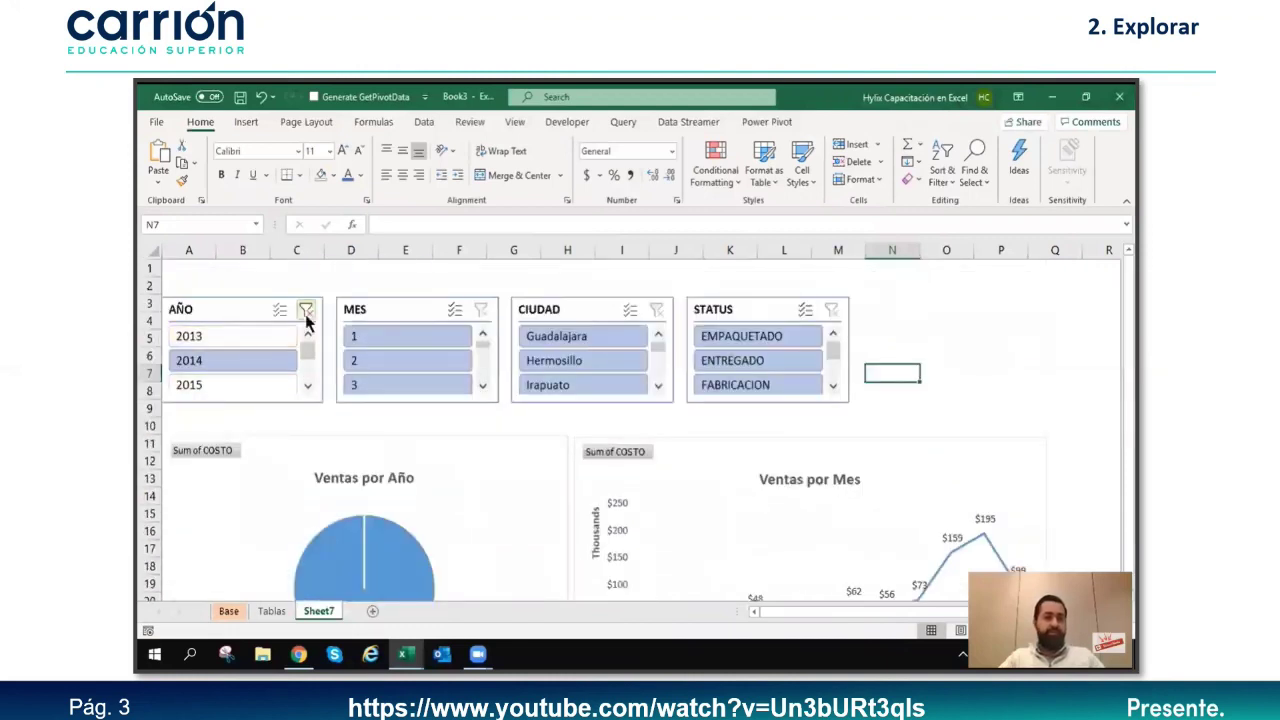
{"action": "left_click", "coordinate": [306, 314]}
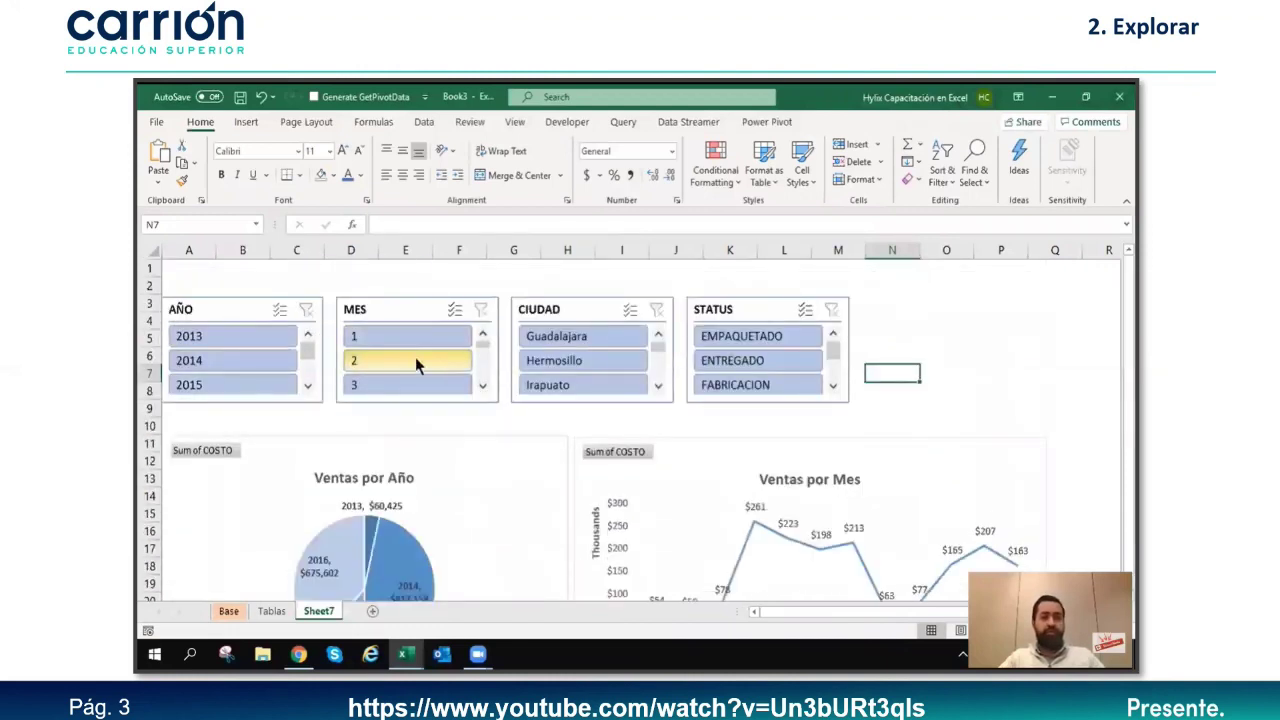
Step: Test the CIUDAD slicer by filtering to Guadalajara, check the charts, clear the city filter and review the unfiltered charts
{"action": "left_click", "coordinate": [549, 337]}
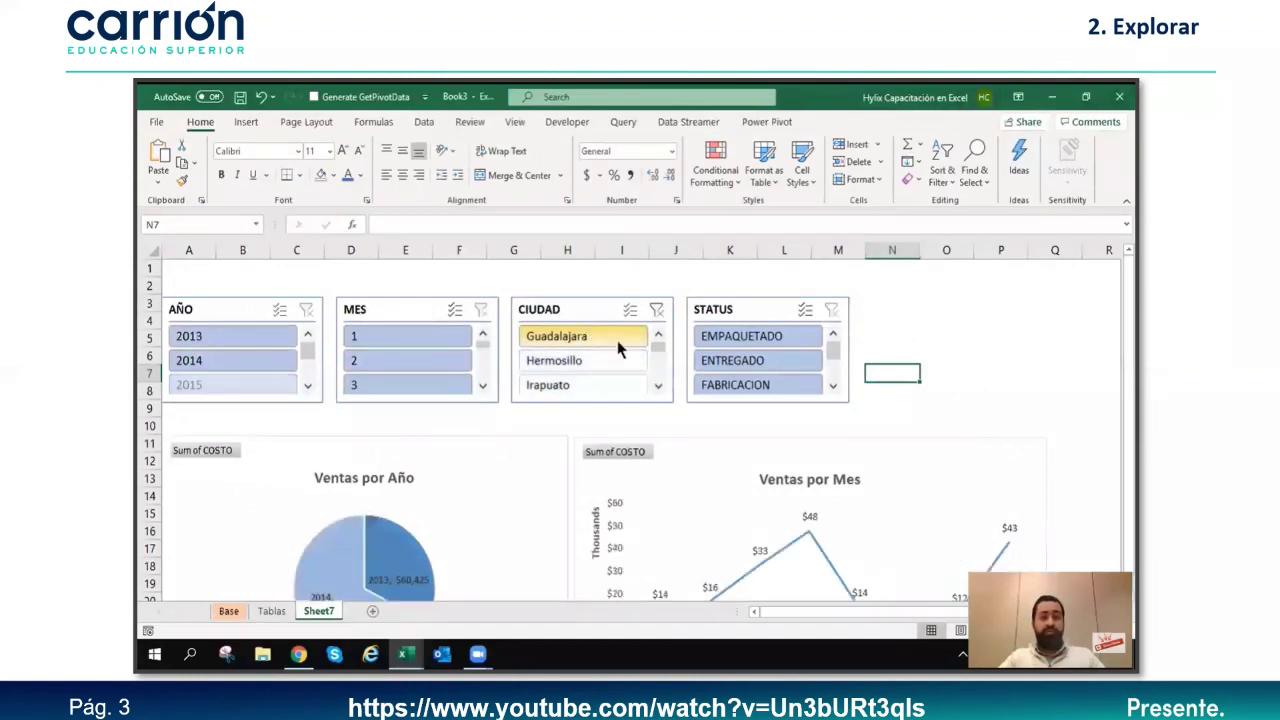
{"action": "scroll", "coordinate": [995, 364], "scroll_direction": "down", "scroll_amount": 2}
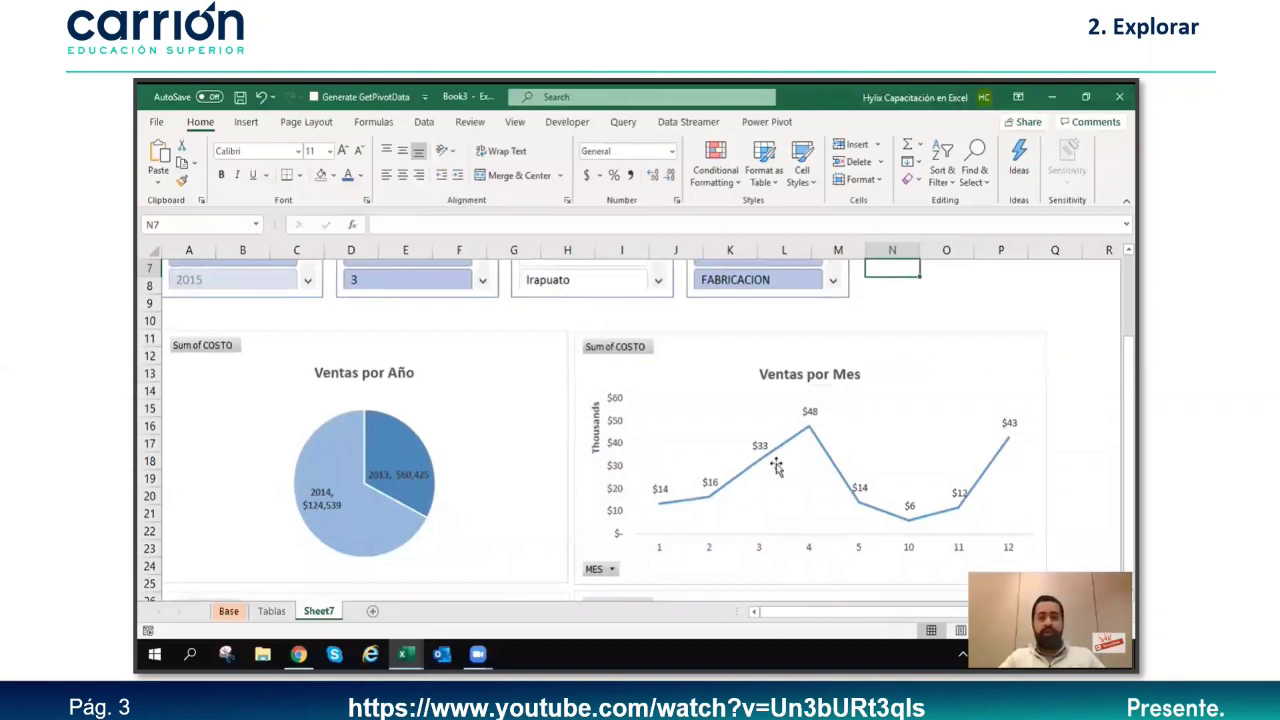
{"action": "scroll", "coordinate": [955, 490], "scroll_direction": "down", "scroll_amount": 5}
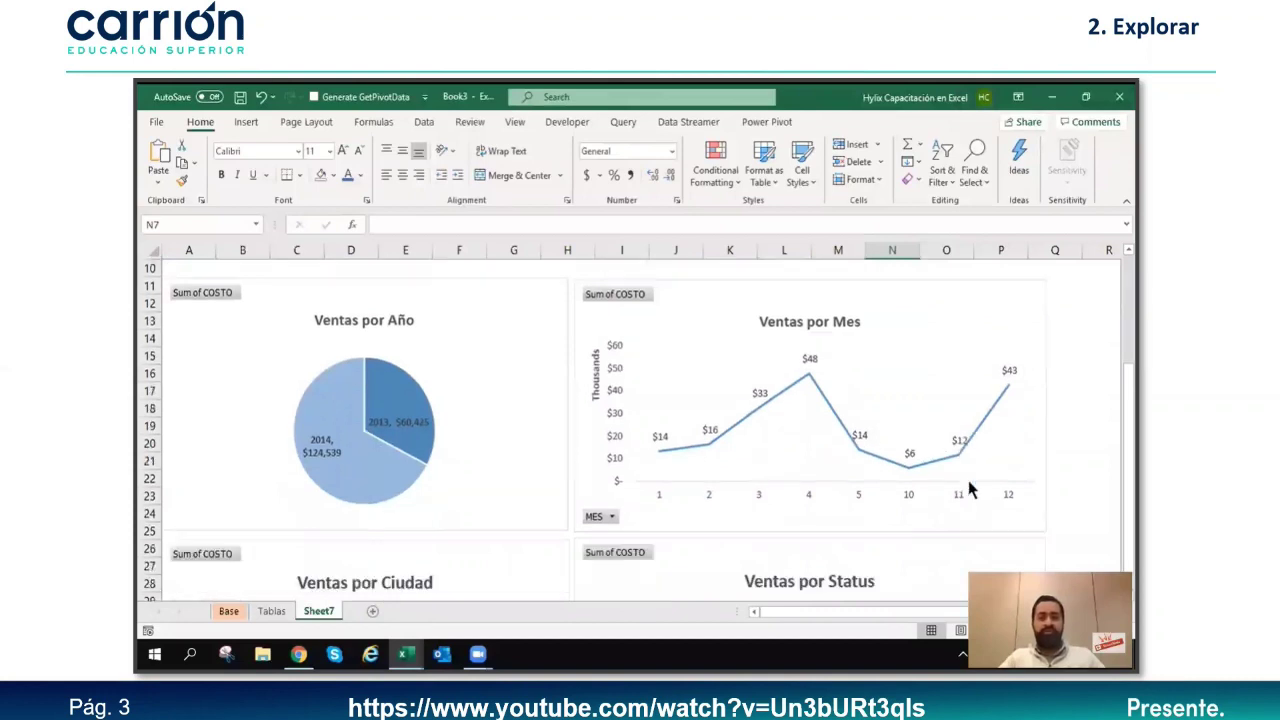
{"action": "scroll", "coordinate": [968, 480], "scroll_direction": "up", "scroll_amount": 7}
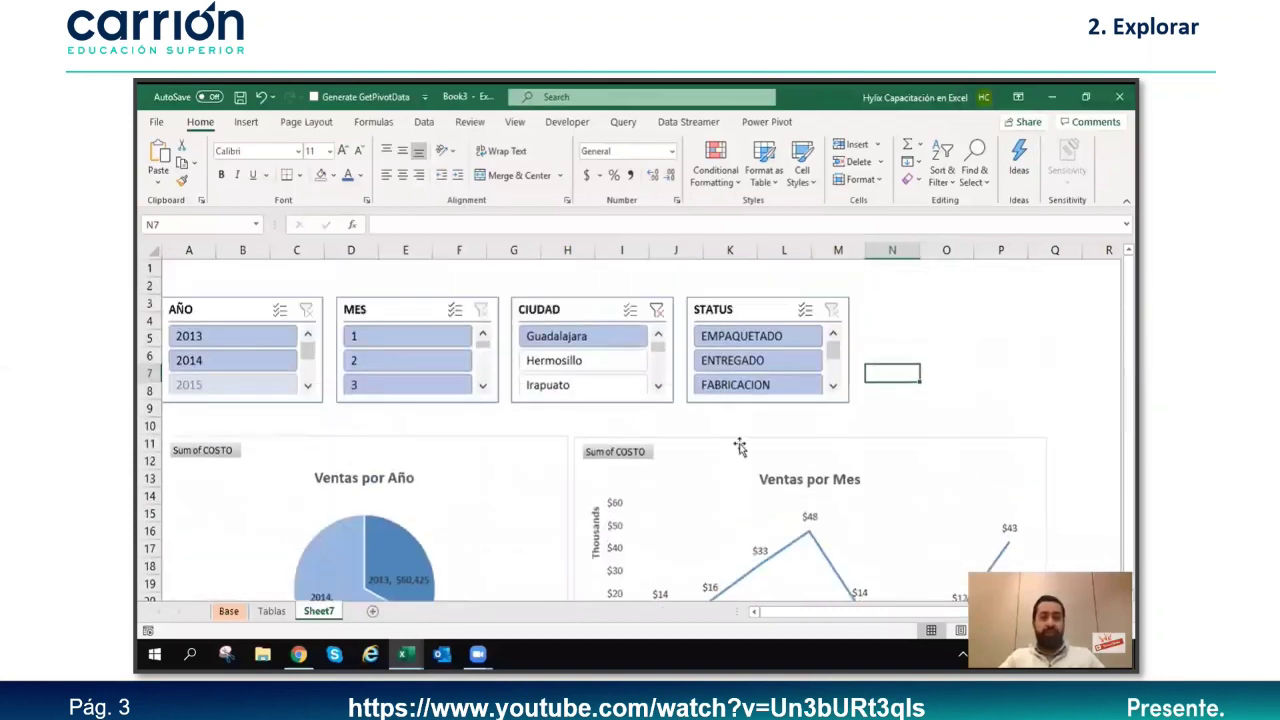
{"action": "left_click", "coordinate": [662, 314]}
{"action": "left_click", "coordinate": [921, 355]}
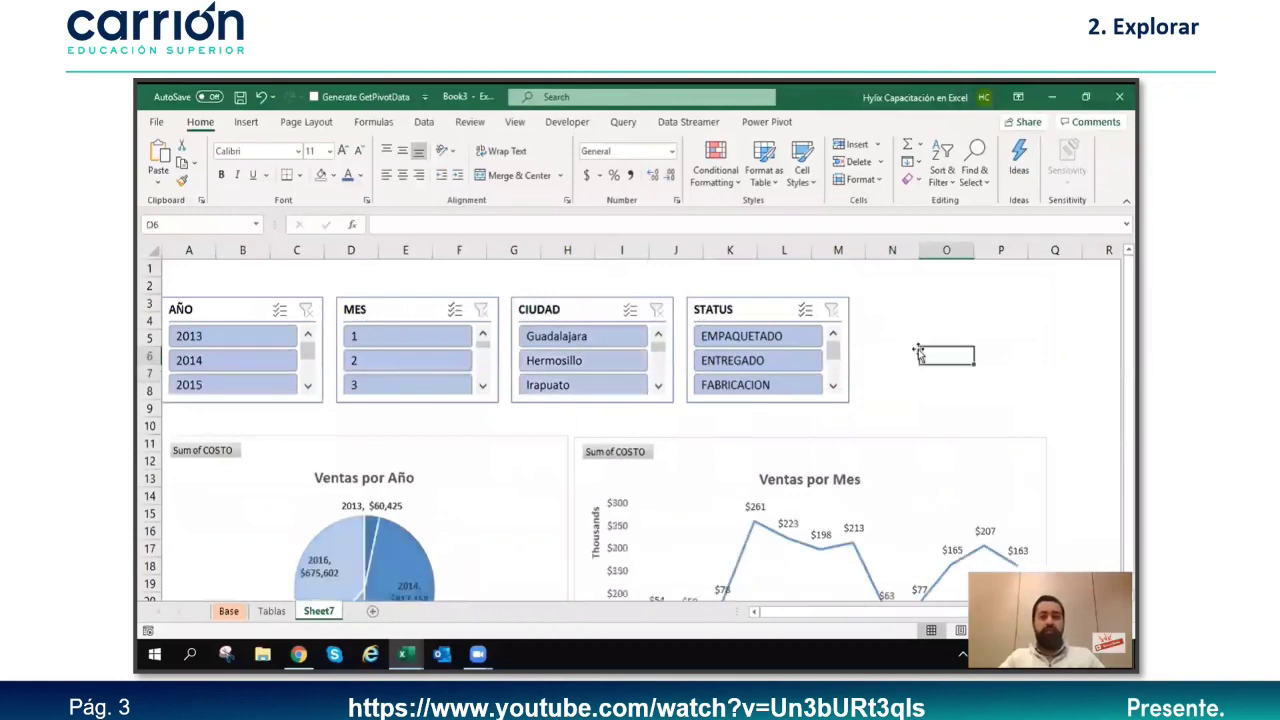
{"action": "scroll", "coordinate": [338, 373], "scroll_direction": "down", "scroll_amount": 1}
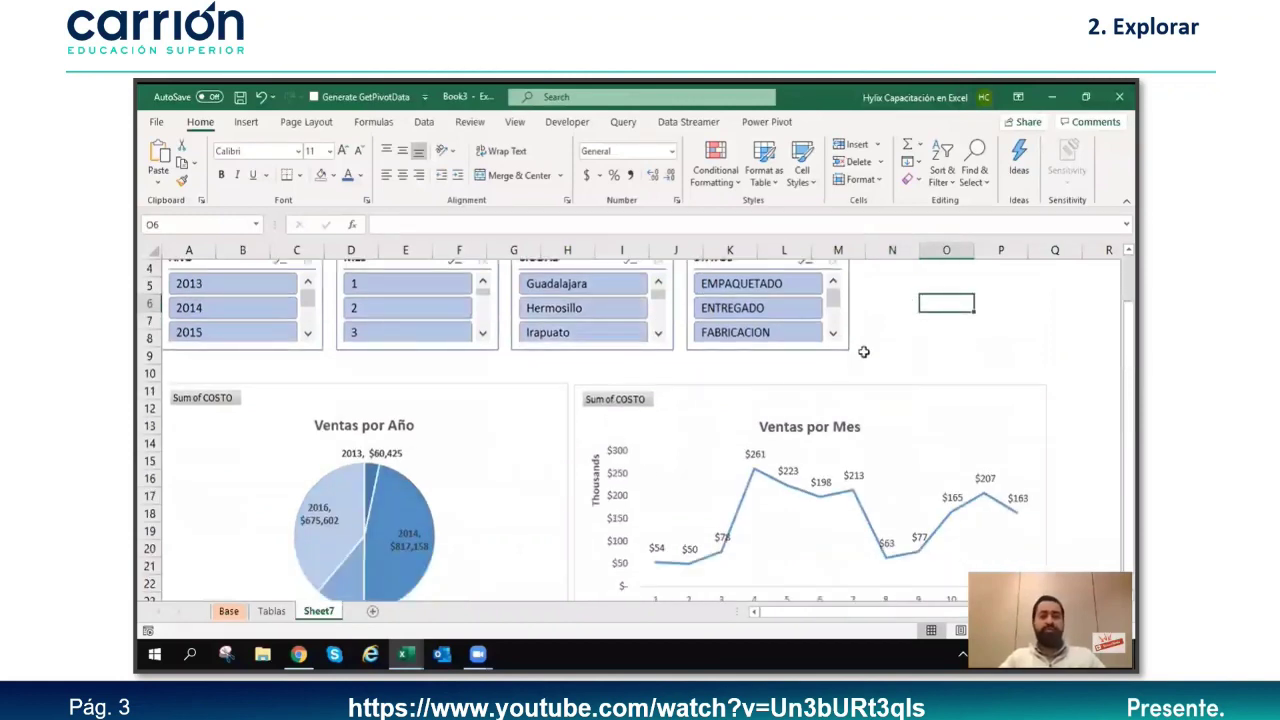
{"action": "scroll", "coordinate": [650, 489], "scroll_direction": "down", "scroll_amount": 7}
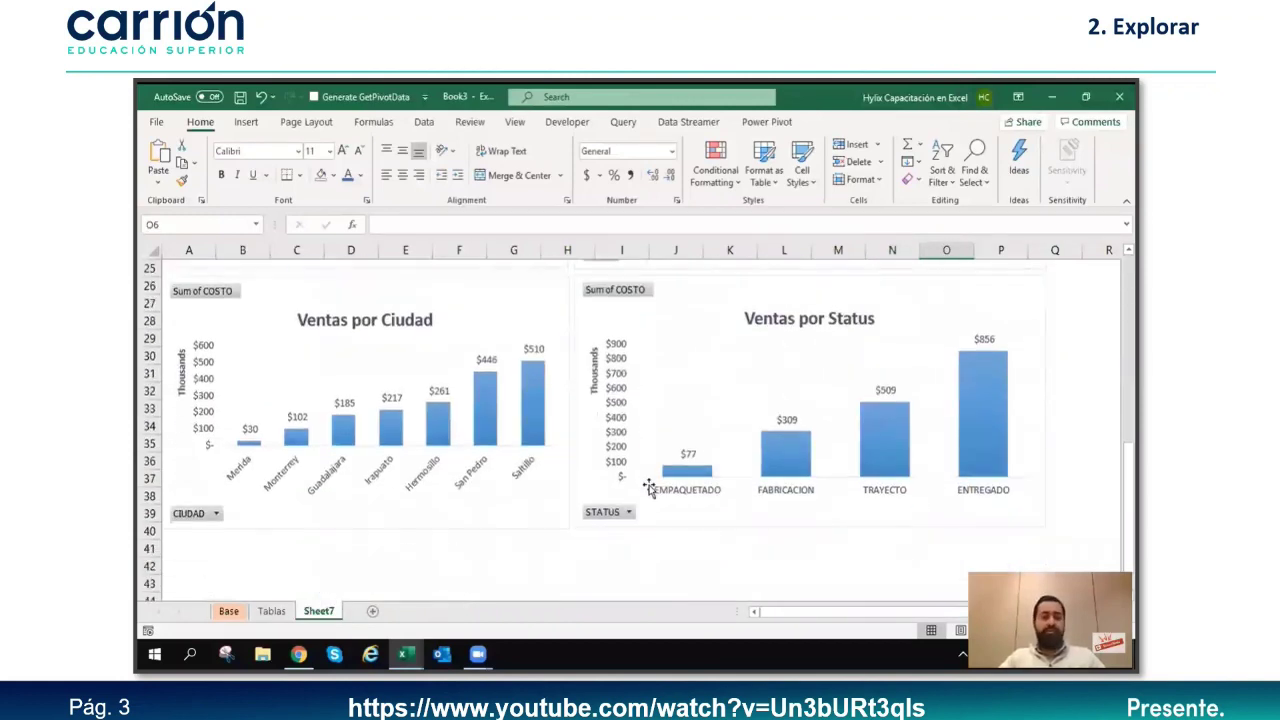
{"action": "scroll", "coordinate": [612, 476], "scroll_direction": "up", "scroll_amount": 8}
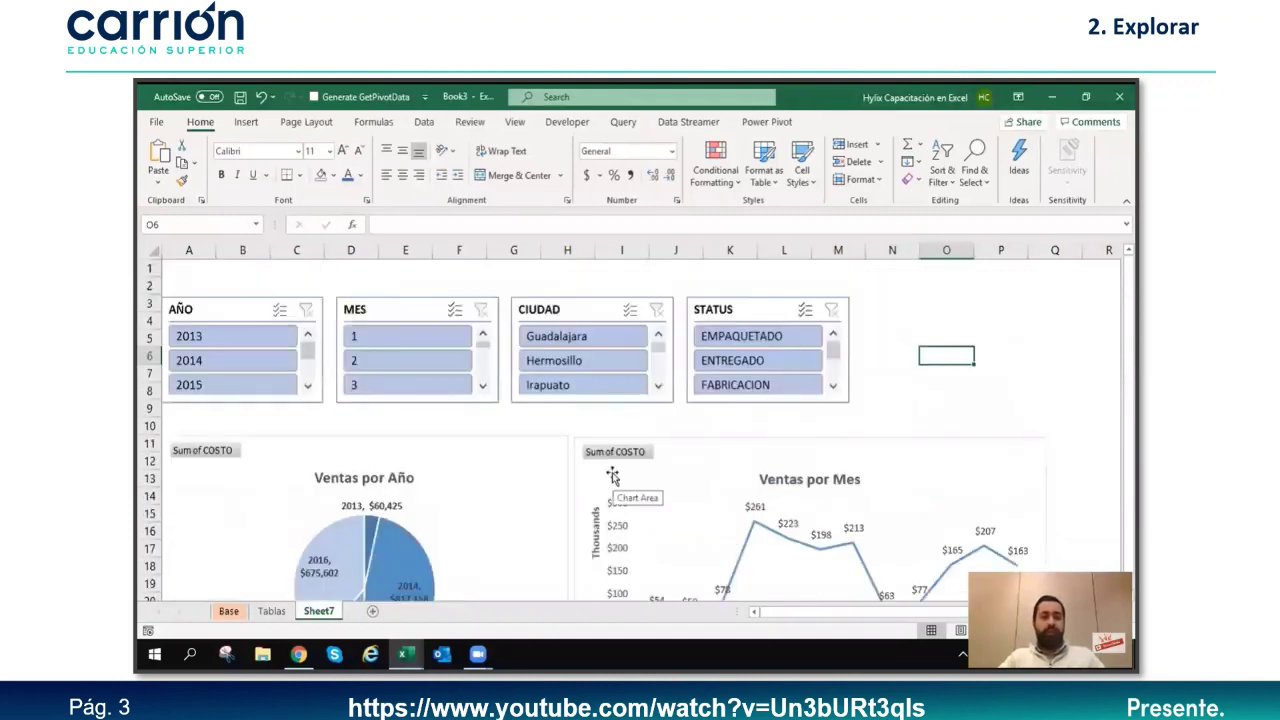
Step: Fill the range A1:Q2 with standard blue and enter the title "Reporte Nacional de Mes" in cell A1
{"action": "left_click_drag", "start_coordinate": [180, 270], "coordinate": [1042, 289]}
{"action": "left_click", "coordinate": [334, 176]}
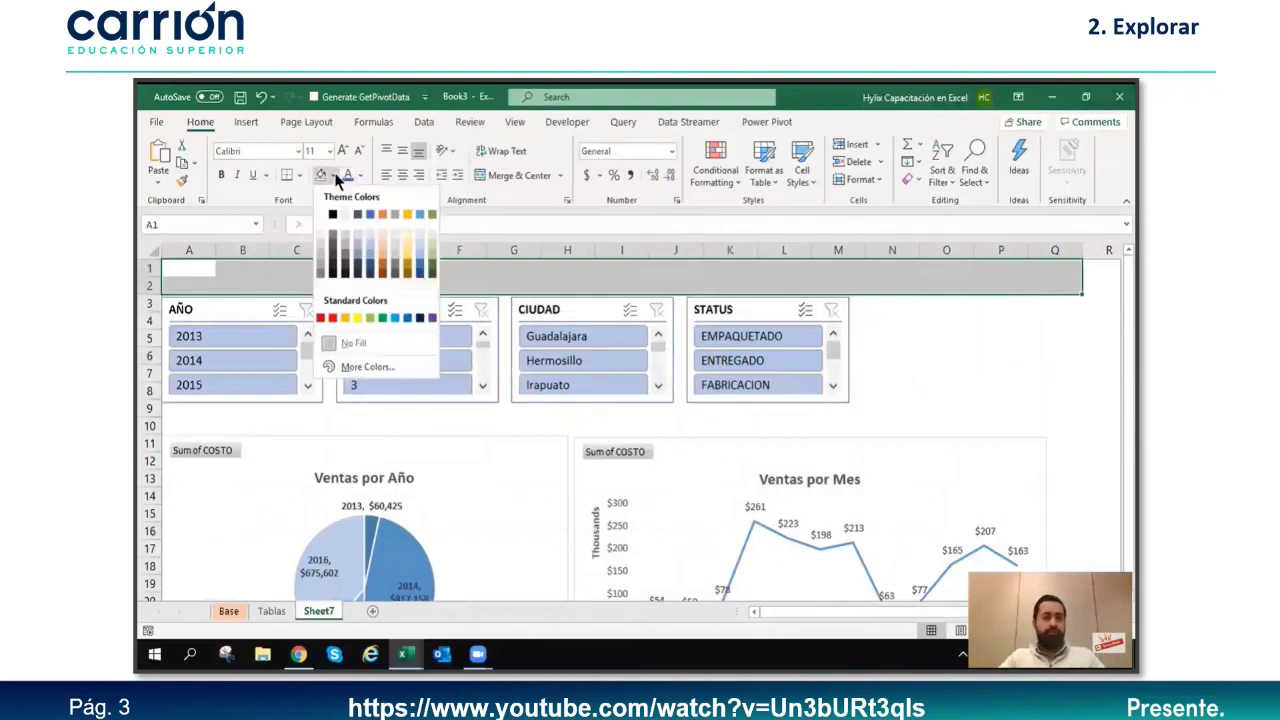
{"action": "left_click", "coordinate": [408, 318]}
{"action": "left_click", "coordinate": [184, 269]}
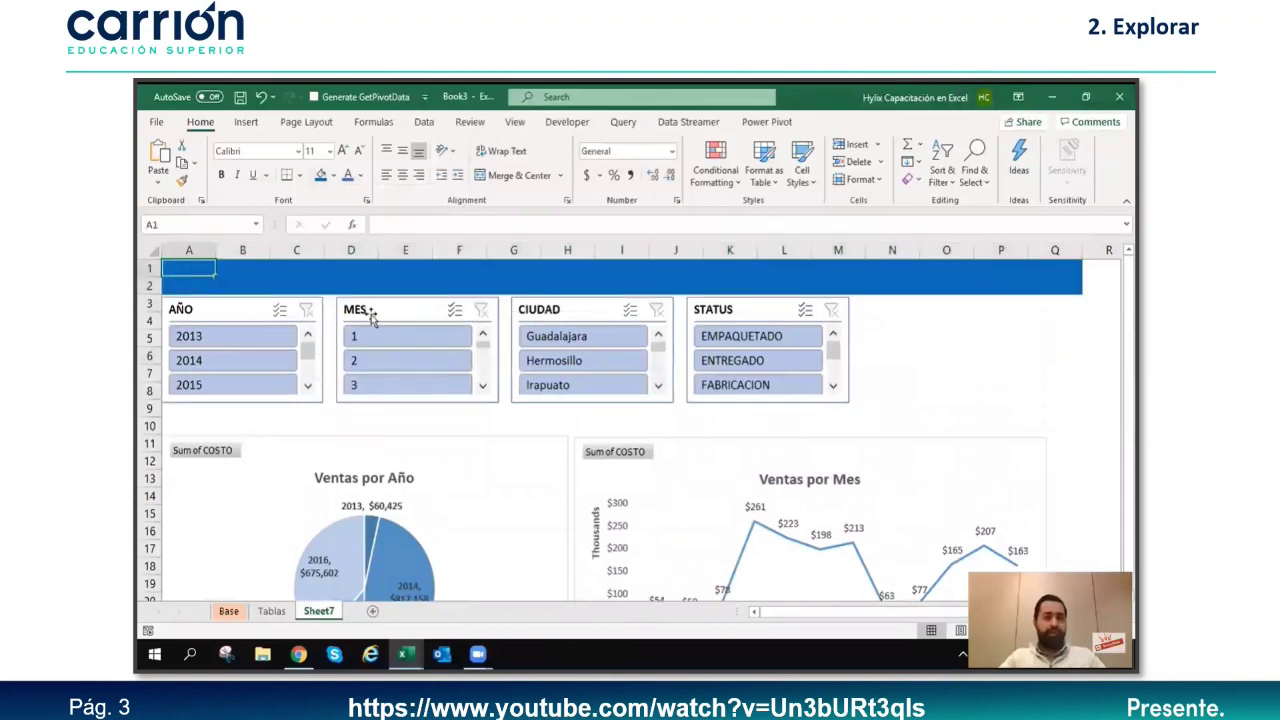
{"action": "type", "text": "Reporte Nacional de Mes"}
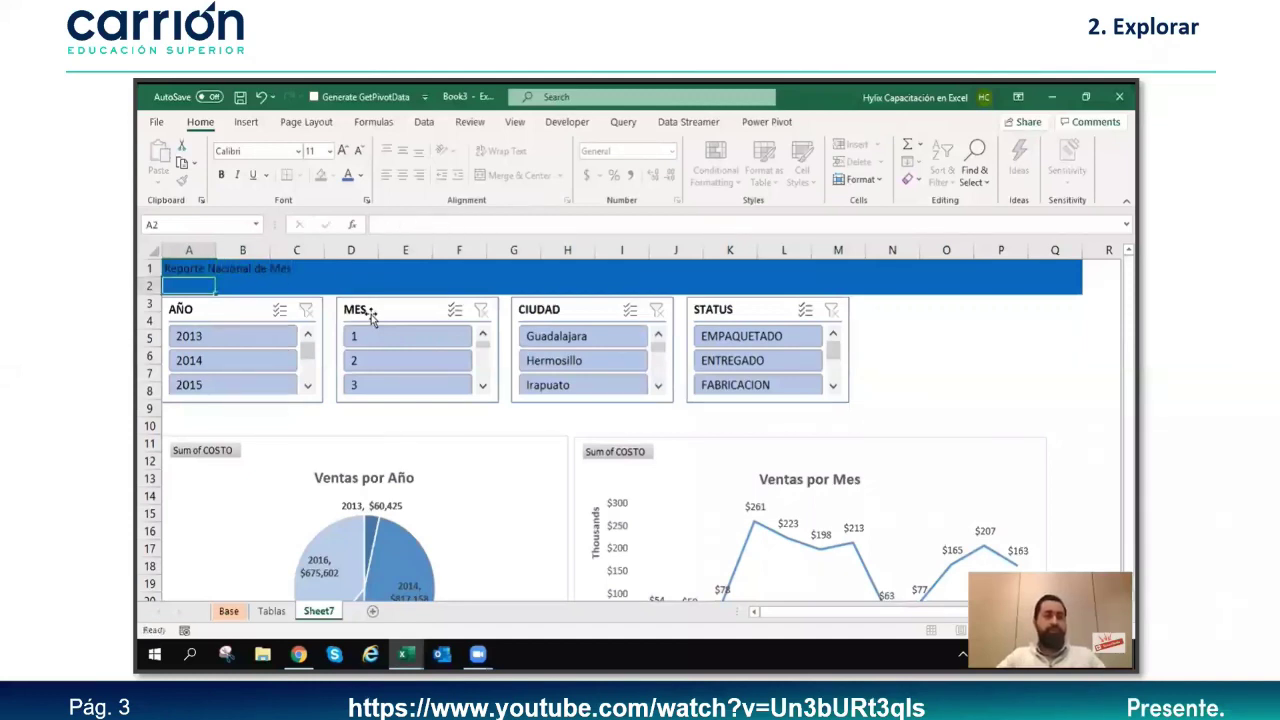
Step: Format the title in cell A1 as bold, white, 18-point text
{"action": "left_click", "coordinate": [325, 224]}
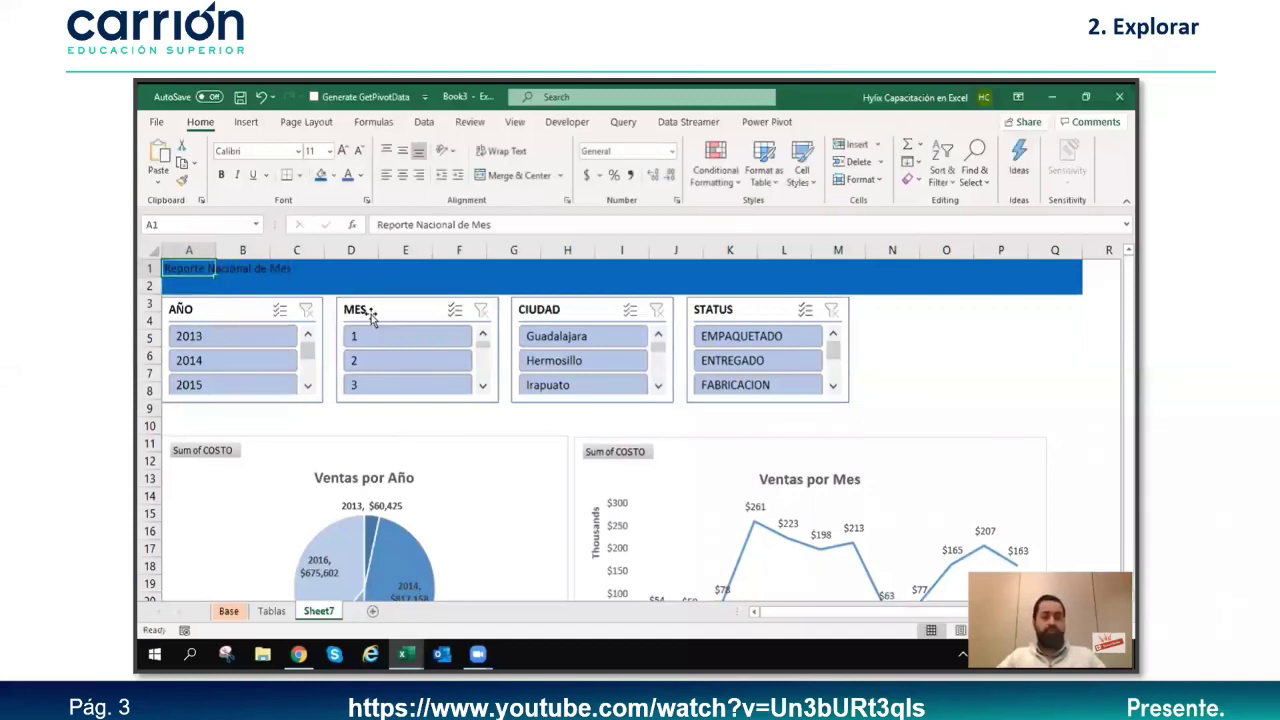
{"action": "left_click", "coordinate": [360, 176]}
{"action": "left_click", "coordinate": [348, 239]}
{"action": "left_click", "coordinate": [342, 150]}
{"action": "left_click", "coordinate": [342, 150]}
{"action": "left_click", "coordinate": [342, 150]}
{"action": "left_click", "coordinate": [342, 150]}
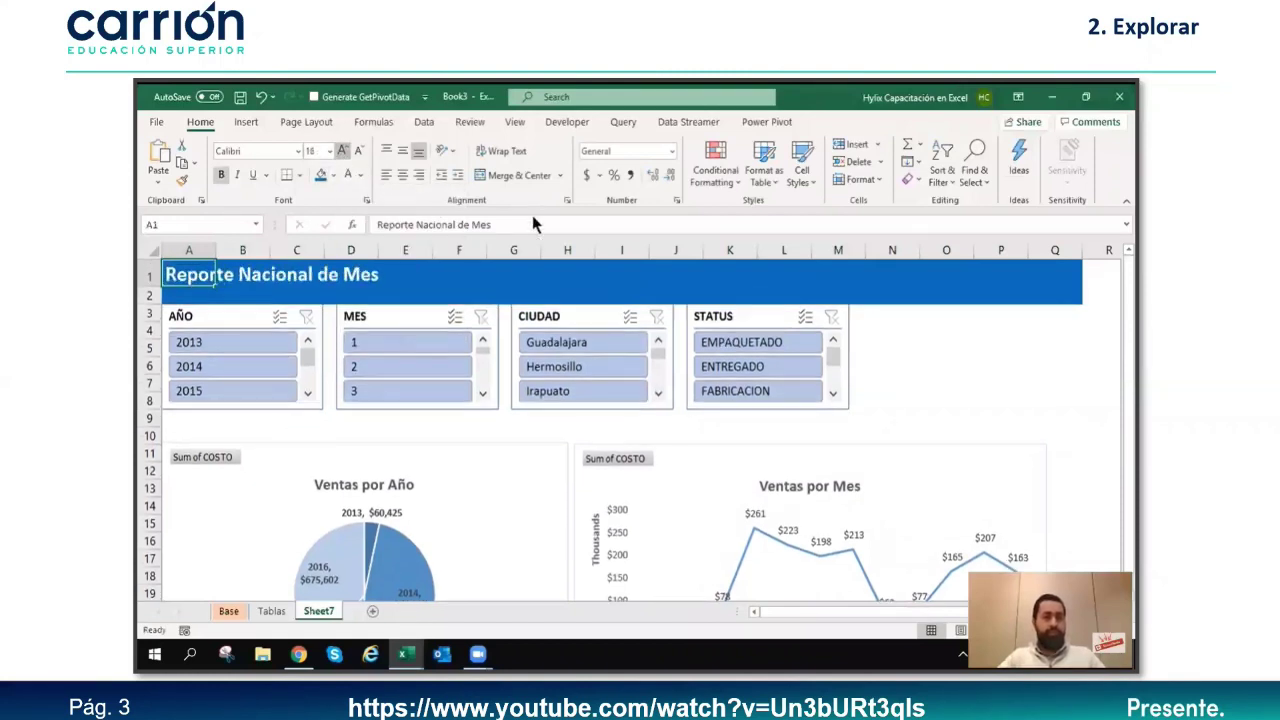
{"action": "left_click", "coordinate": [1102, 348]}
Step: Freeze the panes at cell A9 so that the title banner and slicers stay in view
{"action": "scroll", "coordinate": [990, 414], "scroll_direction": "down", "scroll_amount": 1}
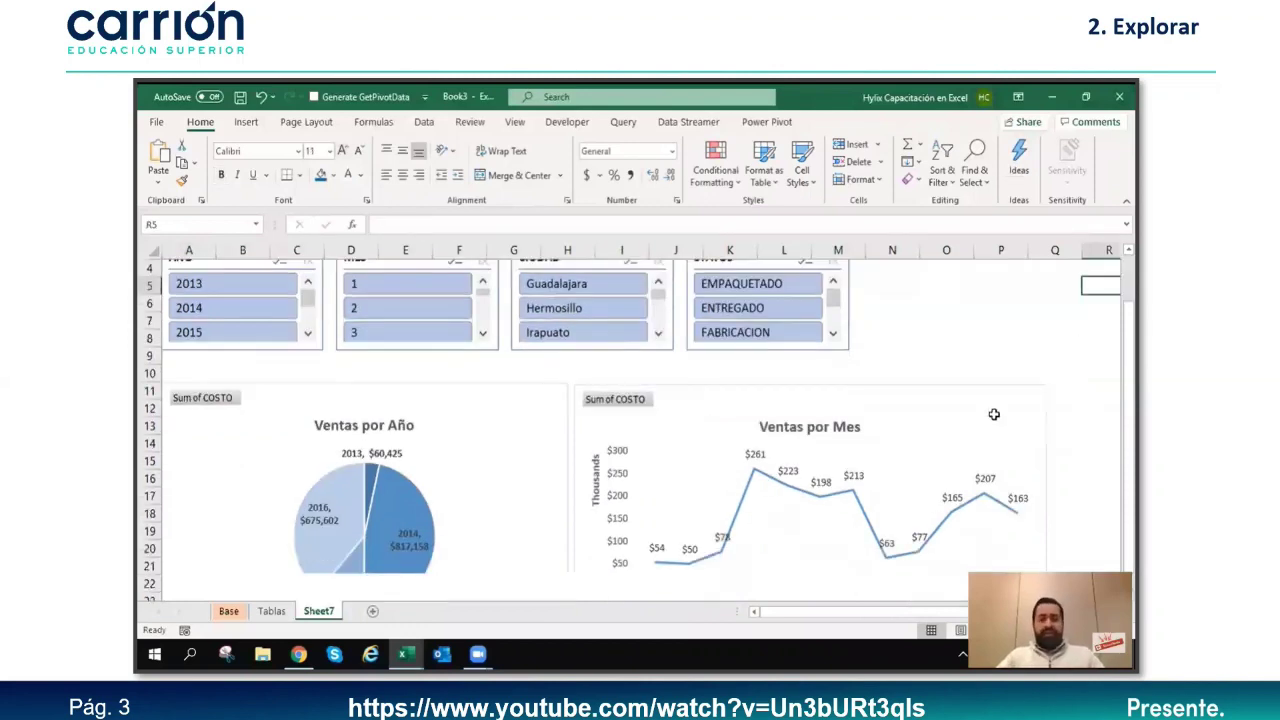
{"action": "scroll", "coordinate": [894, 403], "scroll_direction": "up", "scroll_amount": 1}
{"action": "left_click", "coordinate": [896, 423]}
{"action": "key", "text": "Home"}
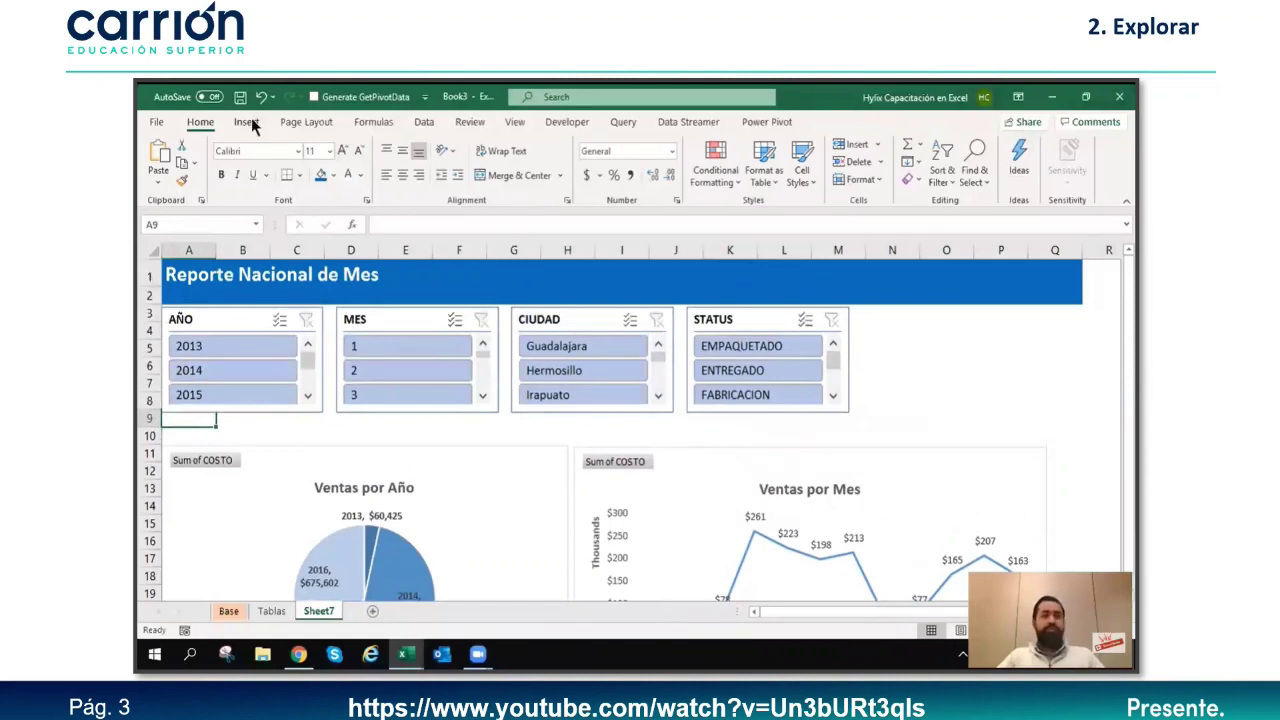
{"action": "left_click", "coordinate": [515, 124]}
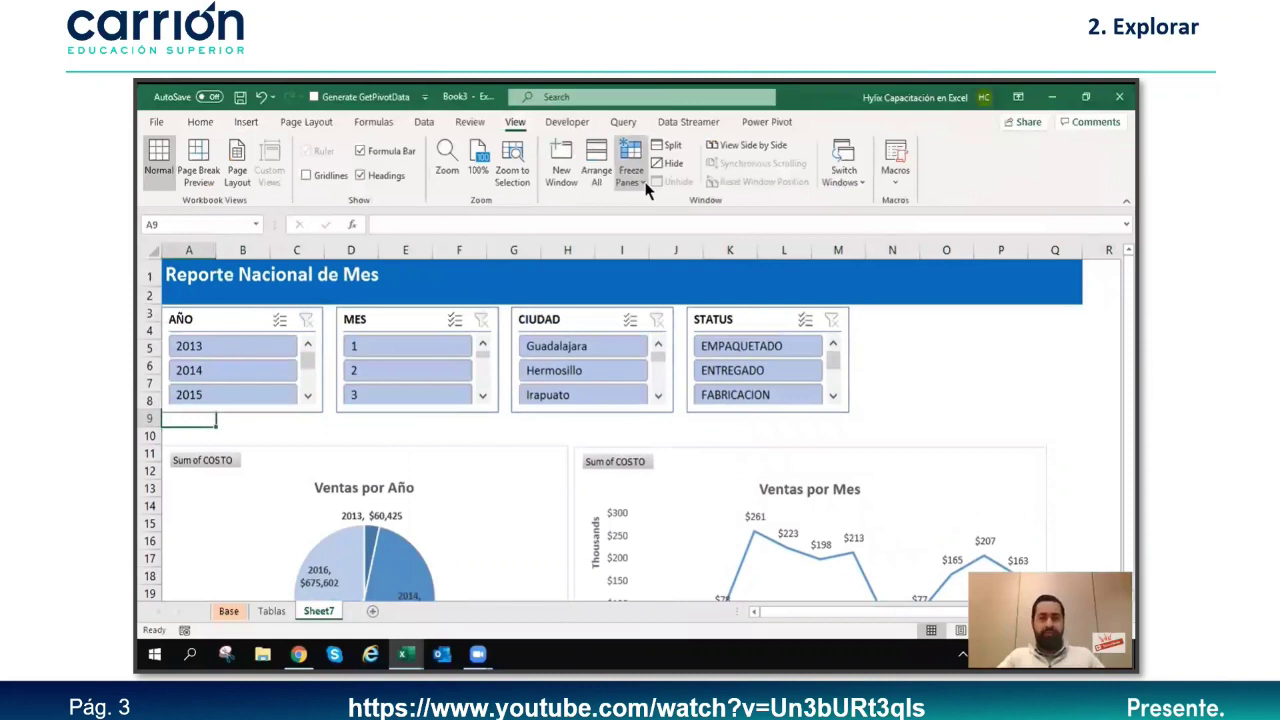
{"action": "left_click", "coordinate": [630, 165]}
{"action": "left_click", "coordinate": [660, 197]}
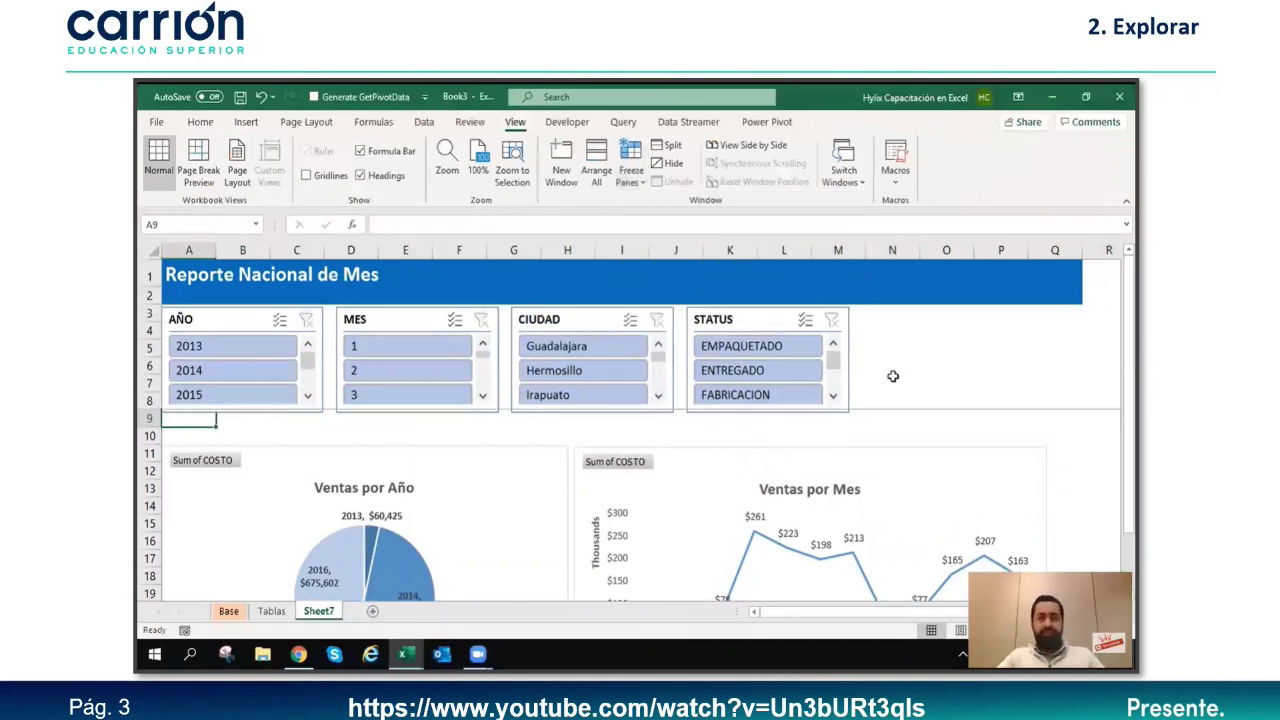
Step: Review the charts on Sheet7 to check that the title banner and slicers stay in view
{"action": "key", "text": "ctrl+F1"}
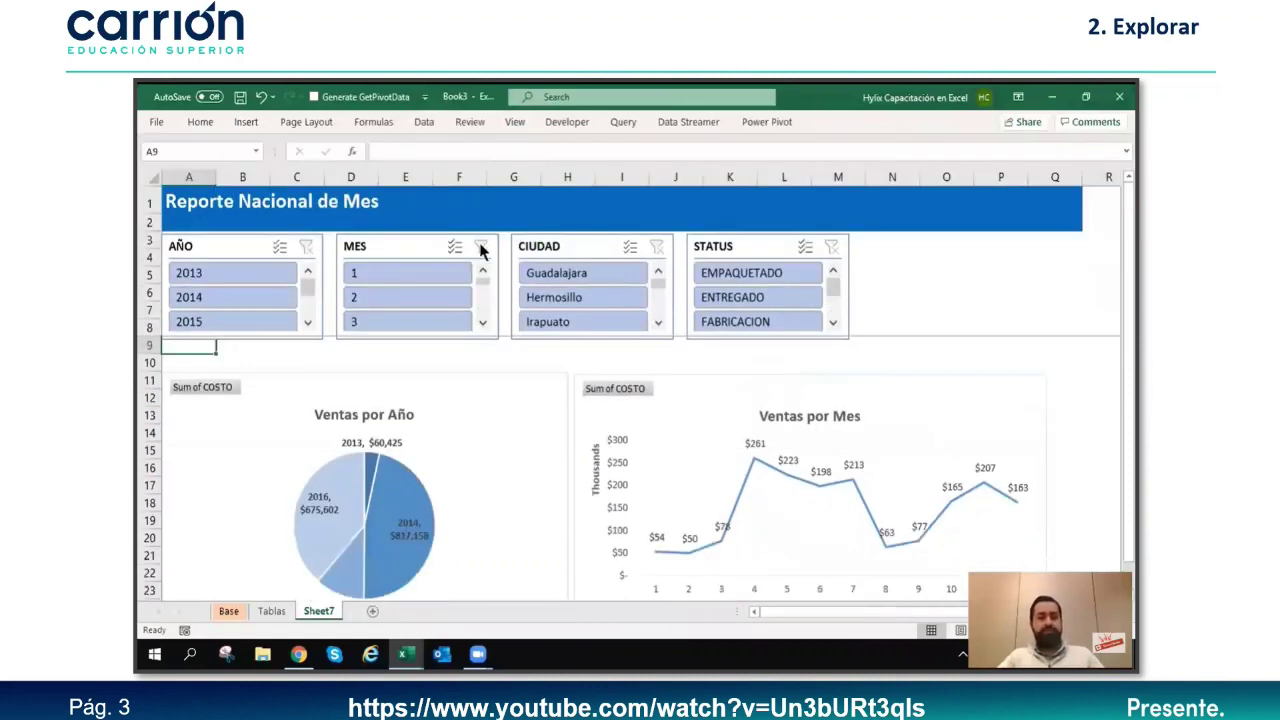
{"action": "left_click", "coordinate": [1053, 396]}
{"action": "scroll", "coordinate": [640, 470], "scroll_direction": "down", "scroll_amount": 3}
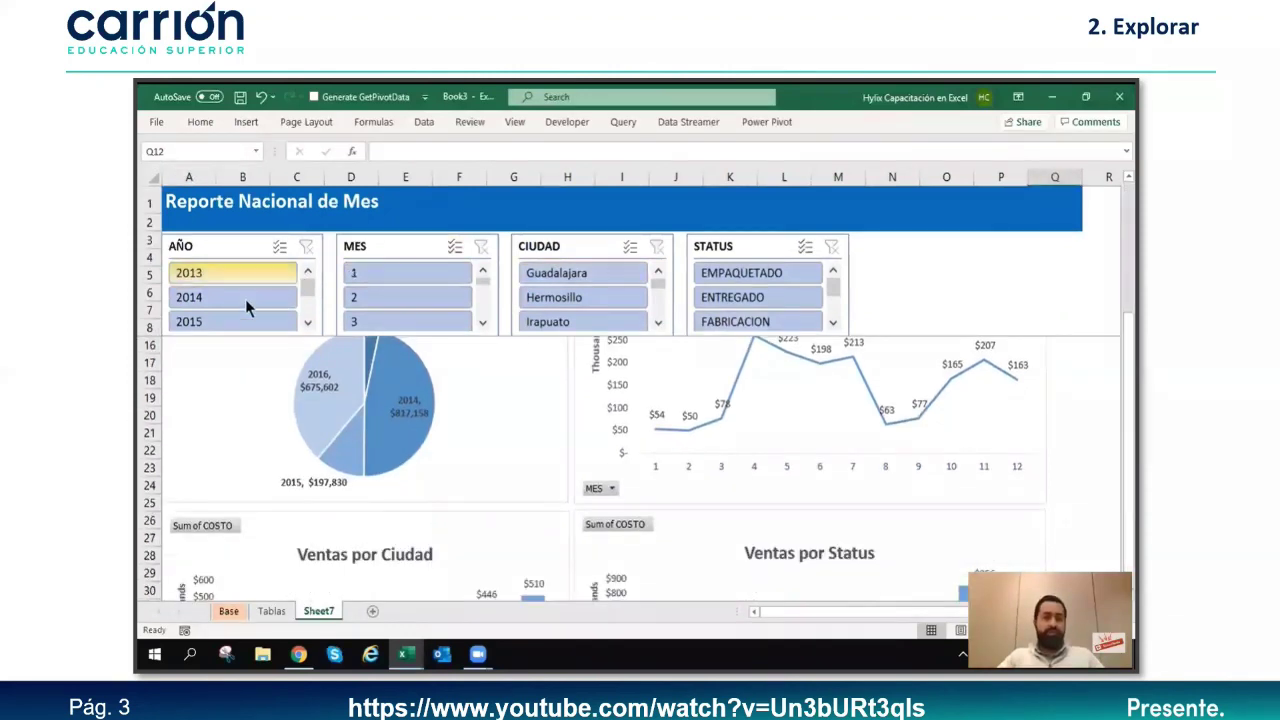
{"action": "scroll", "coordinate": [878, 410], "scroll_direction": "down", "scroll_amount": 3}
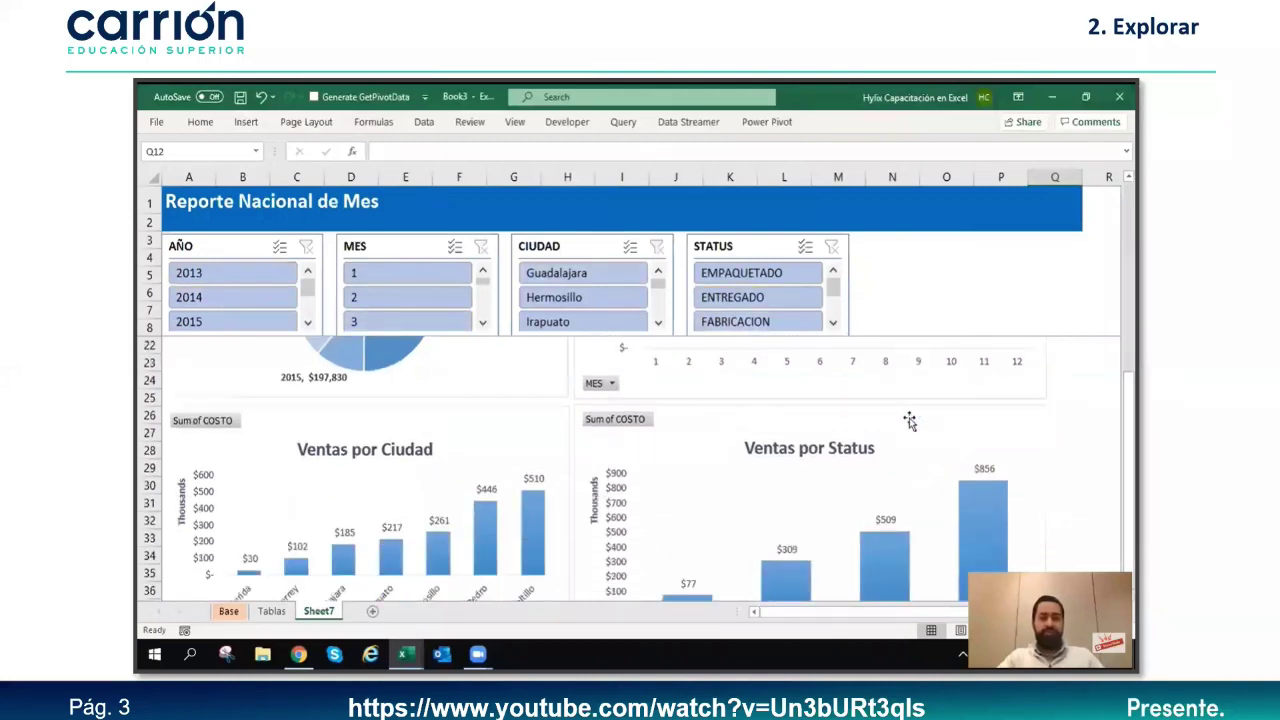
{"action": "scroll", "coordinate": [910, 423], "scroll_direction": "up", "scroll_amount": 2}
{"action": "scroll", "coordinate": [910, 423], "scroll_direction": "up", "scroll_amount": 3}
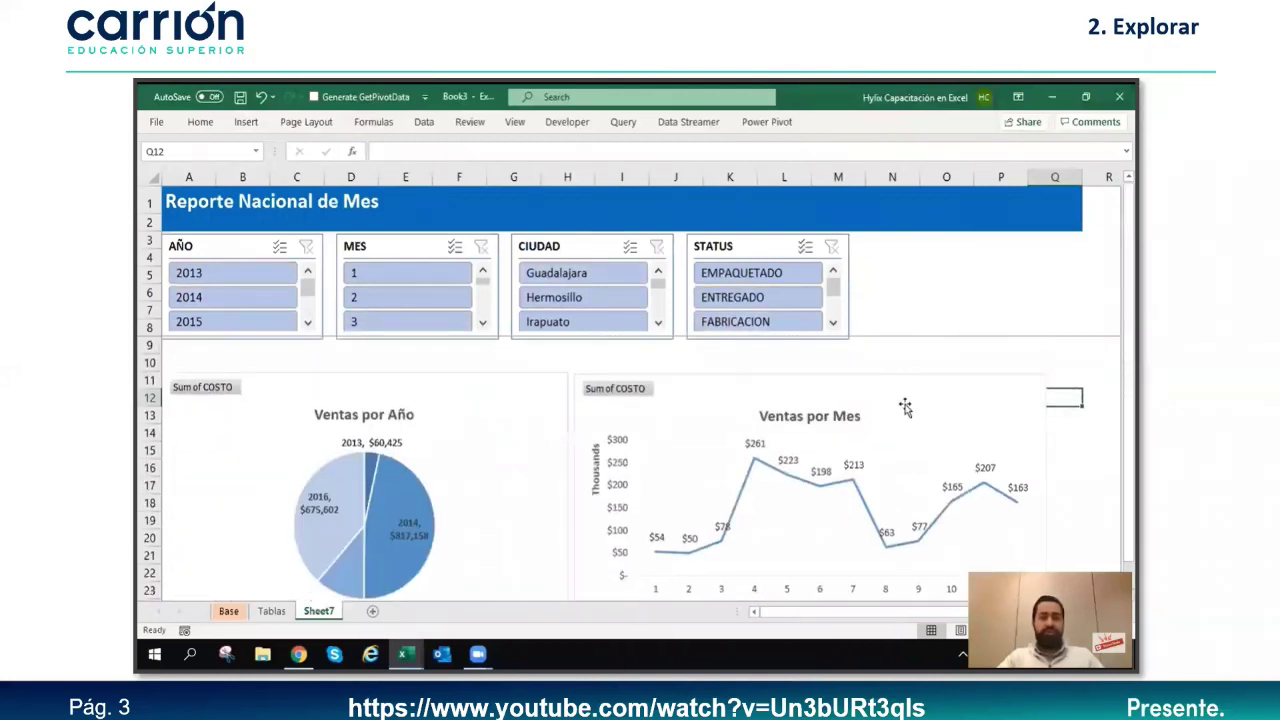
{"action": "left_click", "coordinate": [903, 325]}
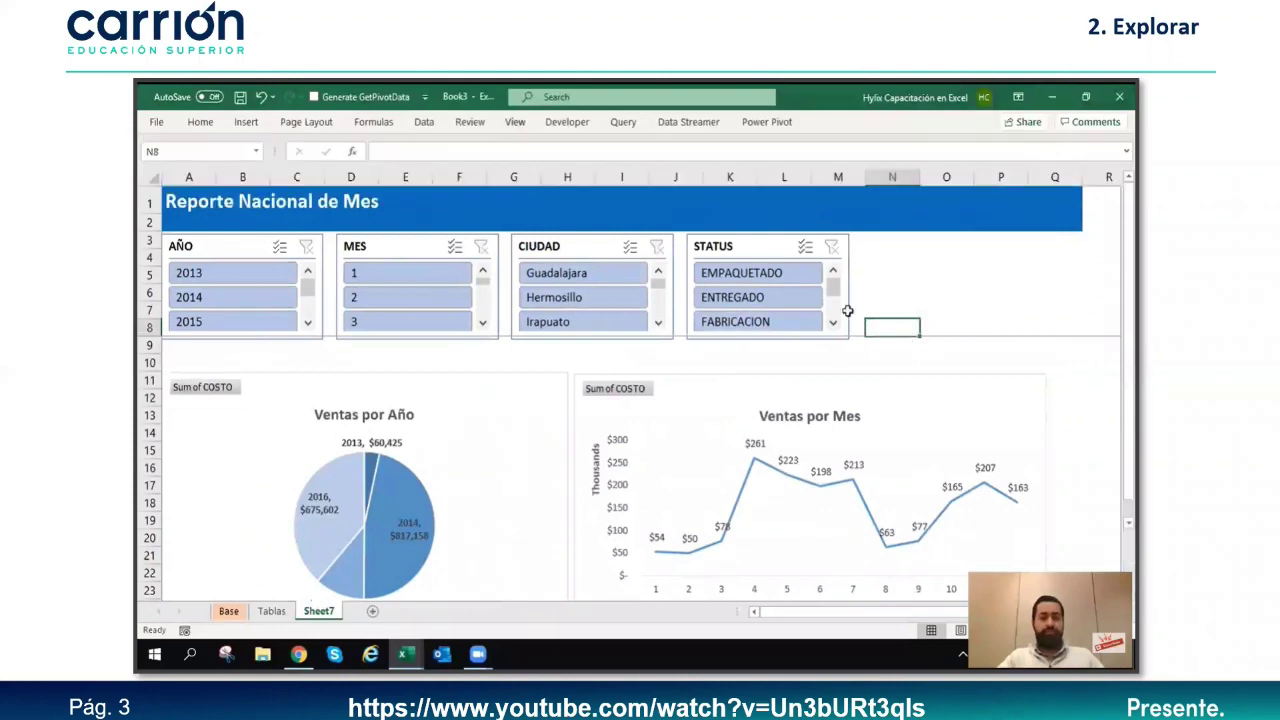
Step: Shorten the AÑO, MES, CIUDAD and STATUS slicers together to about 1.19" high so they end above row 9
{"action": "left_click", "coordinate": [271, 250]}
{"action": "left_click", "coordinate": [410, 249], "text": "ctrl"}
{"action": "left_click", "coordinate": [560, 248], "text": "ctrl"}
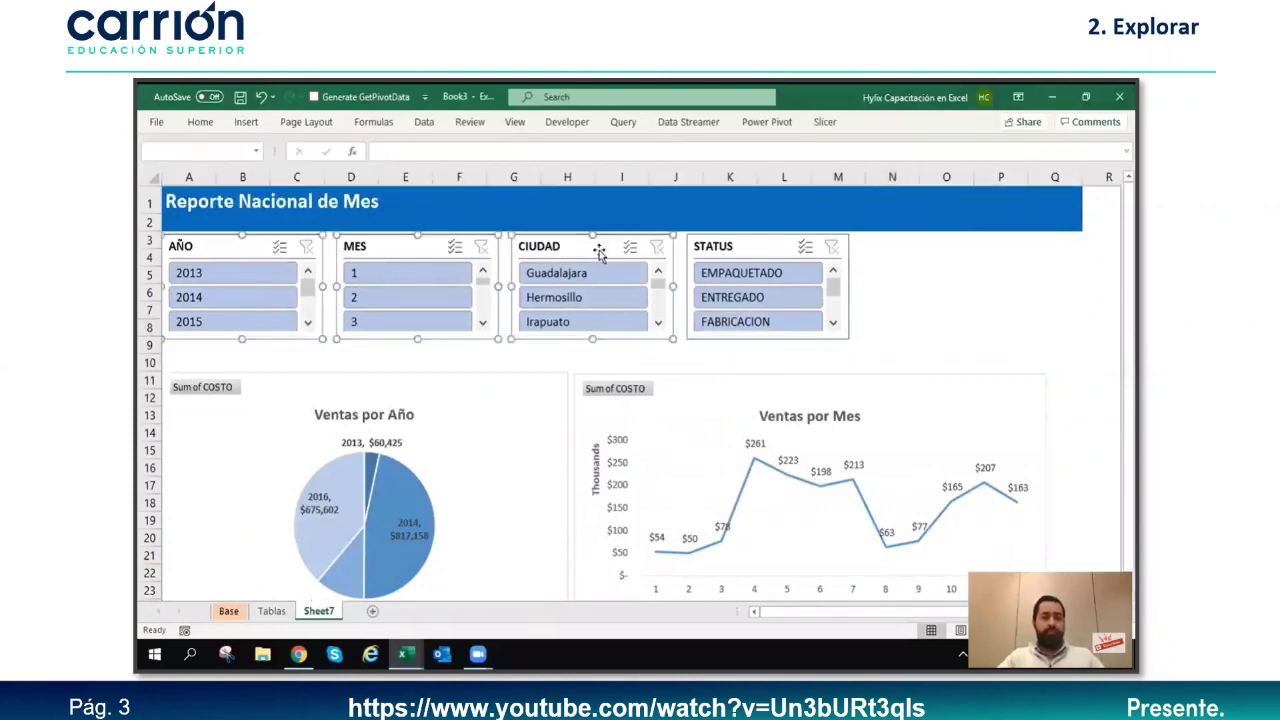
{"action": "left_click", "coordinate": [730, 249], "text": "ctrl"}
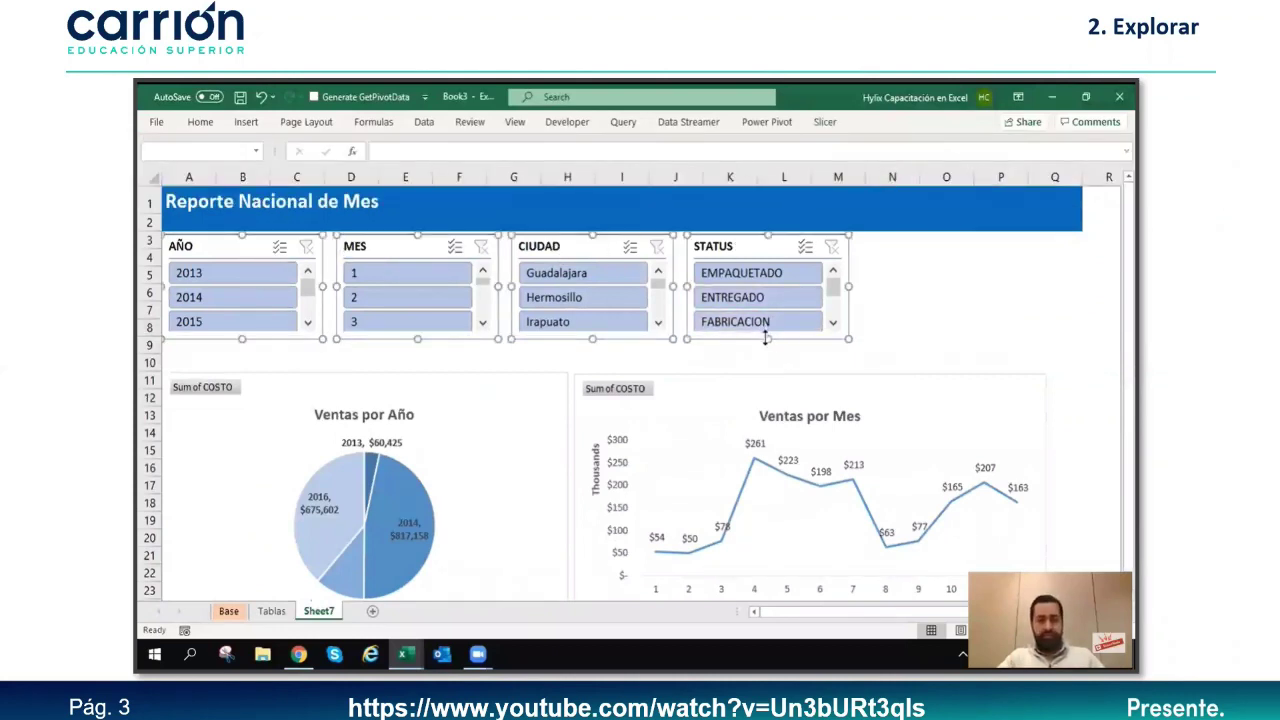
{"action": "left_click", "coordinate": [930, 308]}
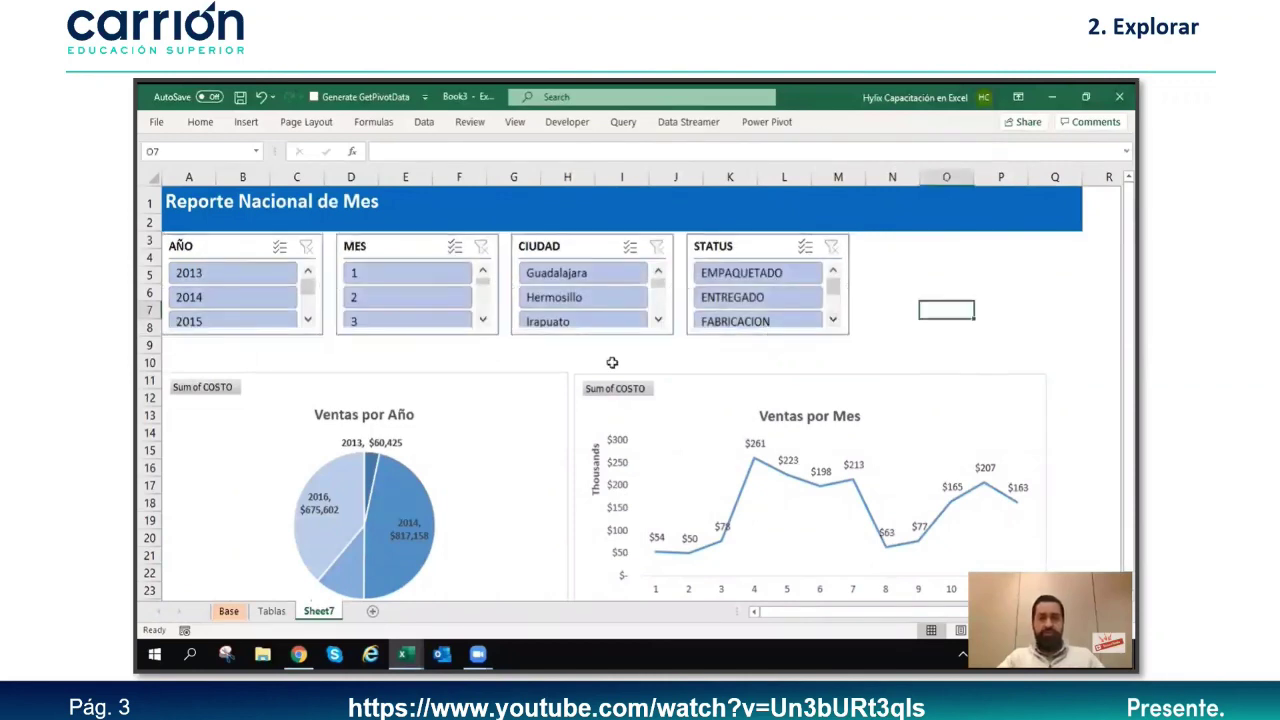
{"action": "left_click", "coordinate": [170, 350]}
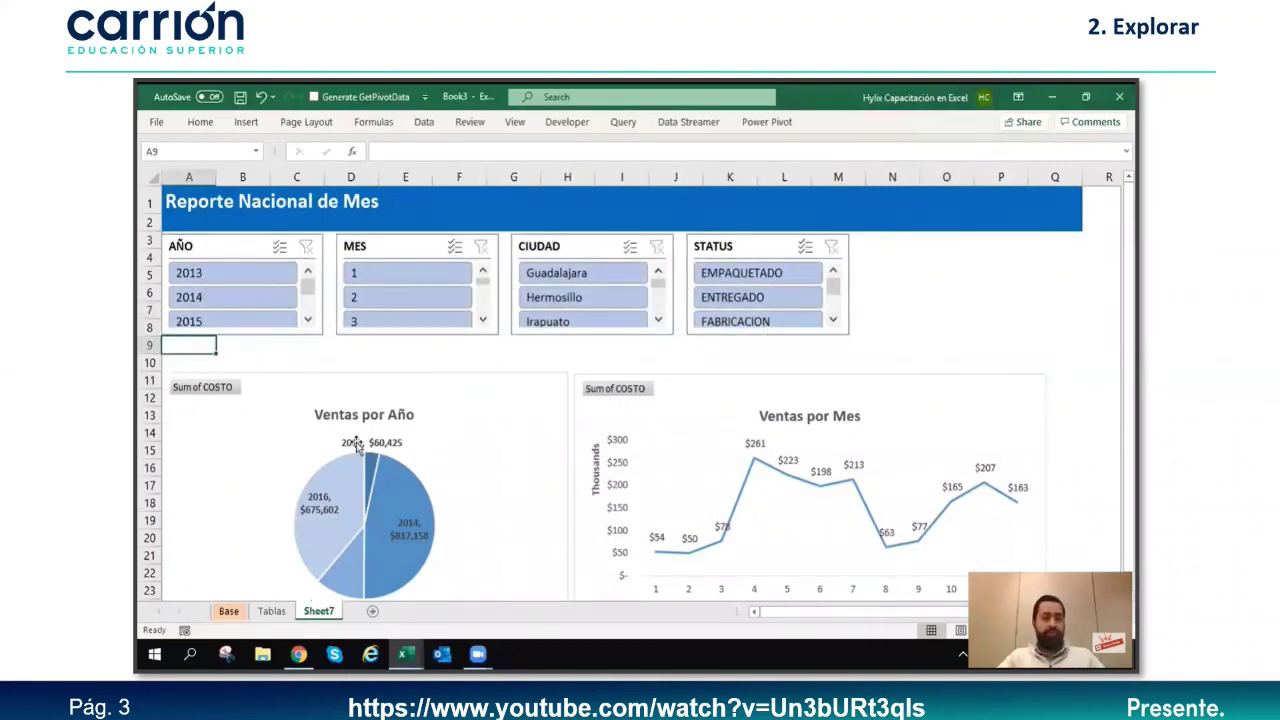
{"action": "left_click", "coordinate": [893, 329]}
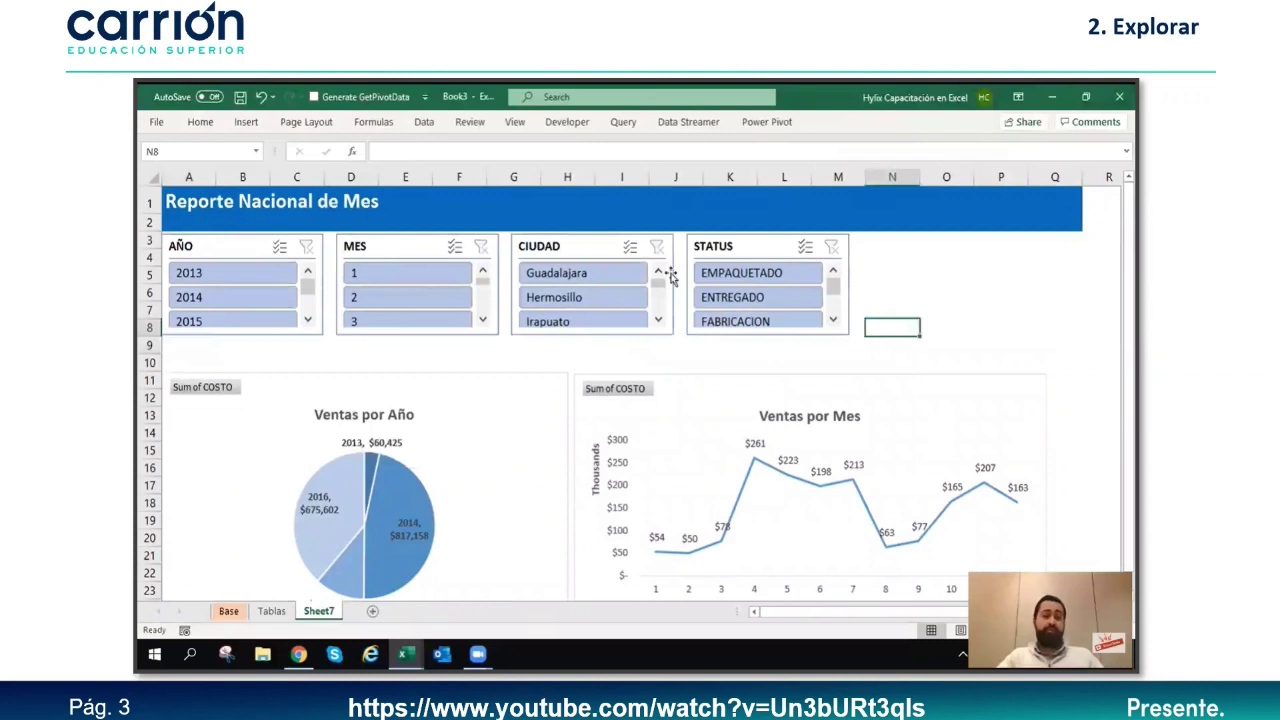
Step: Narrow the AÑO, MES, CIUDAD and STATUS slicers together to a width of about 1.7"
{"action": "left_click", "coordinate": [388, 250]}
{"action": "left_click", "coordinate": [250, 246]}
{"action": "left_click", "coordinate": [375, 250], "text": "ctrl"}
{"action": "left_click", "coordinate": [538, 248], "text": "ctrl"}
{"action": "left_click", "coordinate": [730, 248], "text": "ctrl"}
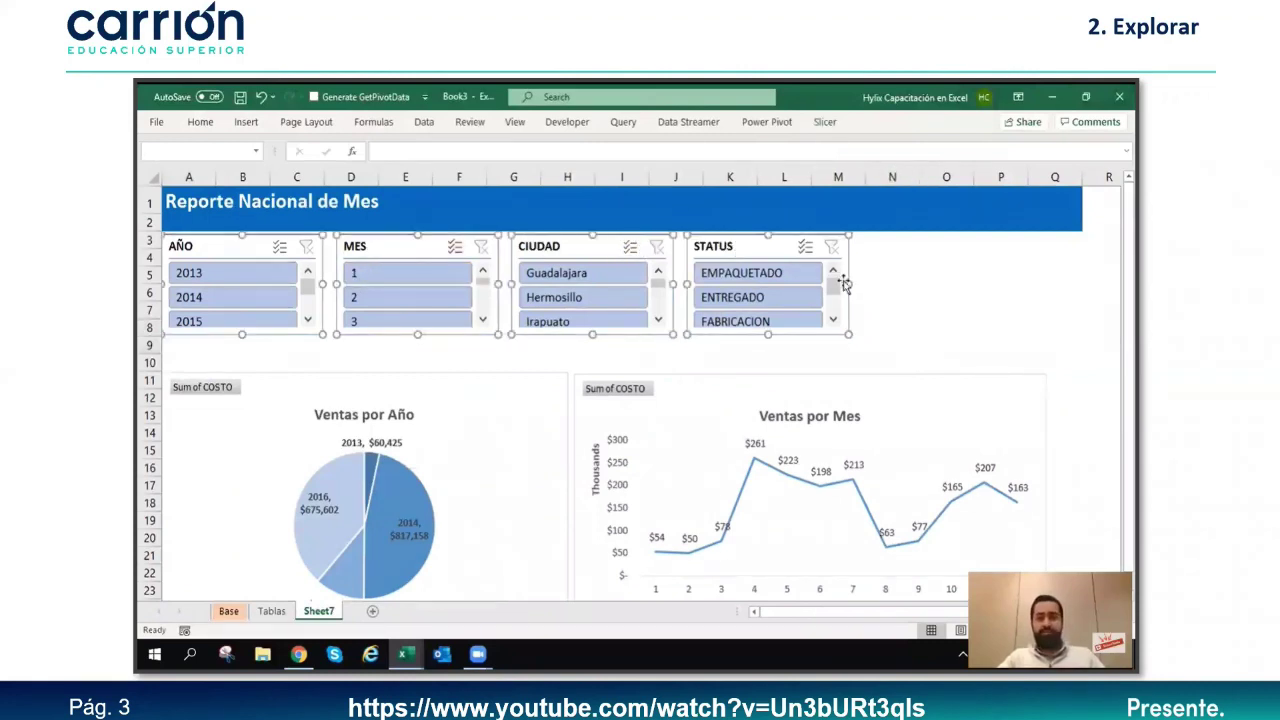
{"action": "left_click_drag", "start_coordinate": [849, 283], "coordinate": [825, 284]}
{"action": "left_click", "coordinate": [860, 286]}
Step: Shift the MES, CIUDAD and STATUS slicers toward the AÑO slicer so they sit closely in one row
{"action": "left_click_drag", "start_coordinate": [347, 252], "coordinate": [312, 252]}
{"action": "left_click_drag", "start_coordinate": [538, 248], "coordinate": [474, 248]}
{"action": "left_click_drag", "start_coordinate": [714, 250], "coordinate": [622, 250]}
Step: Align the tops of the four slicers and distribute them horizontally
{"action": "left_click", "coordinate": [240, 248]}
{"action": "left_click", "coordinate": [345, 252], "text": "ctrl"}
{"action": "left_click", "coordinate": [495, 248], "text": "ctrl"}
{"action": "left_click", "coordinate": [614, 250], "text": "ctrl"}
{"action": "double_click", "coordinate": [515, 121]}
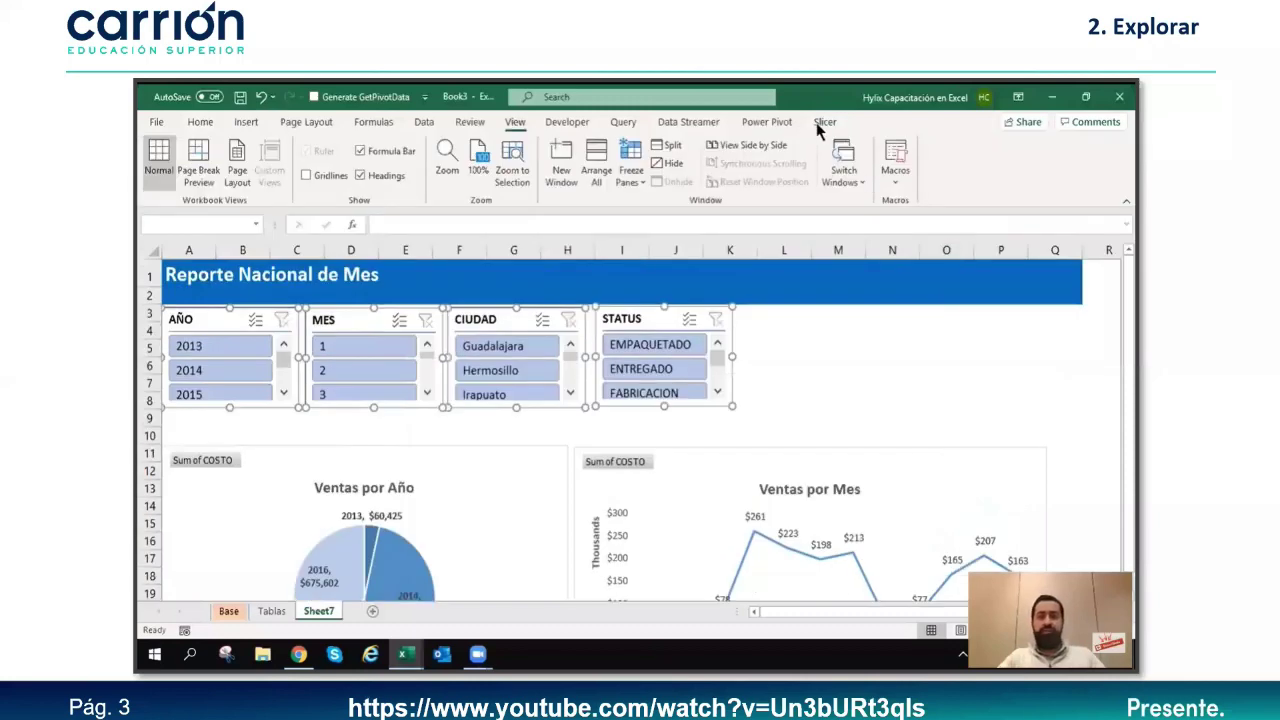
{"action": "left_click", "coordinate": [823, 123]}
{"action": "left_click", "coordinate": [748, 165]}
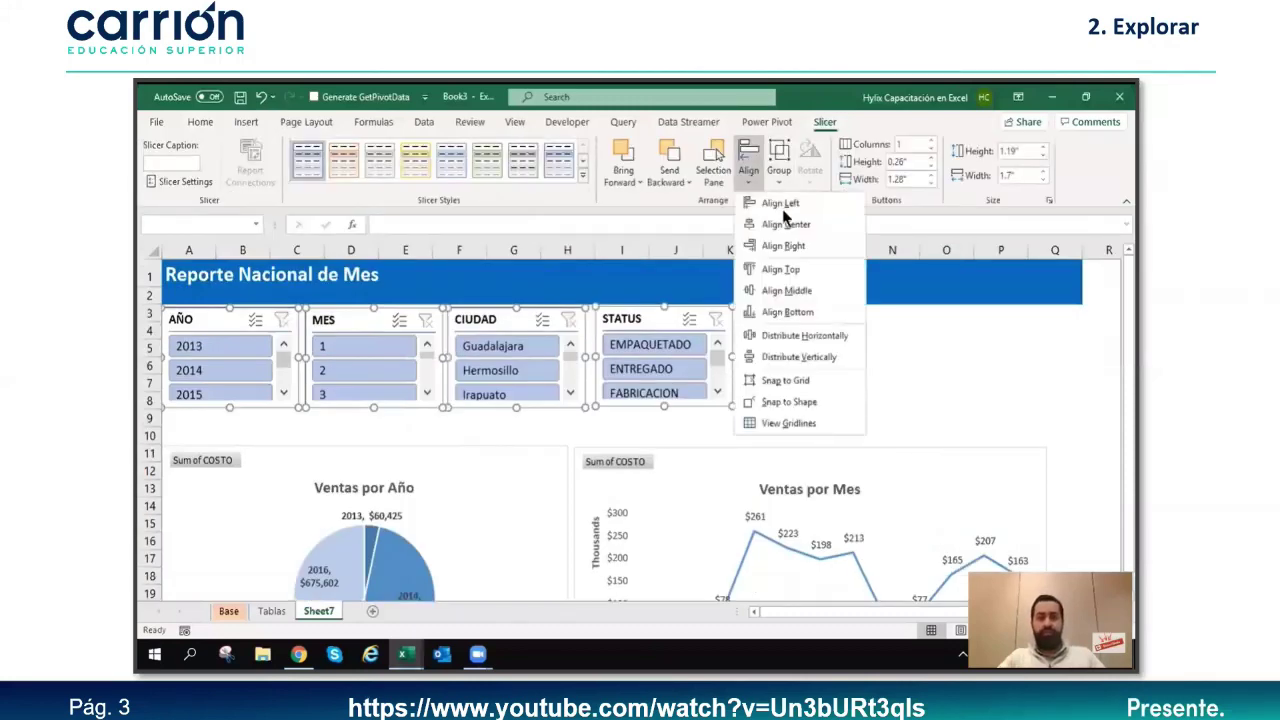
{"action": "left_click", "coordinate": [790, 270]}
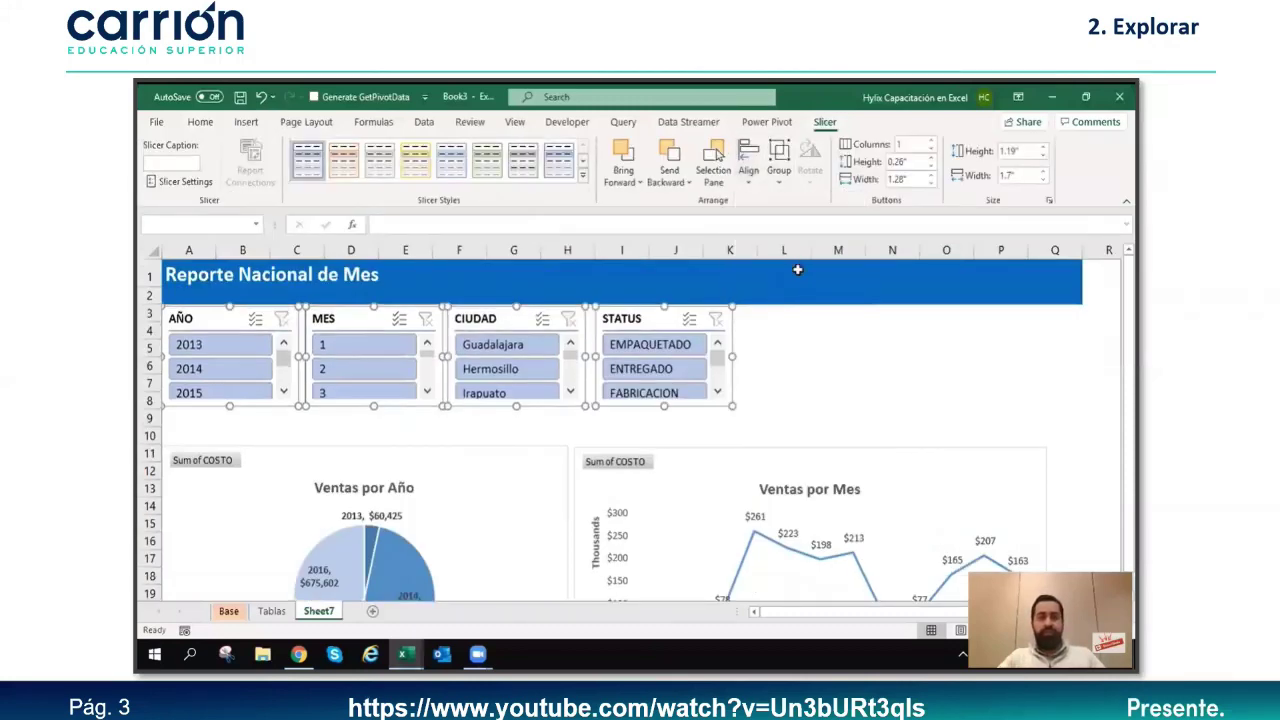
{"action": "left_click", "coordinate": [752, 172]}
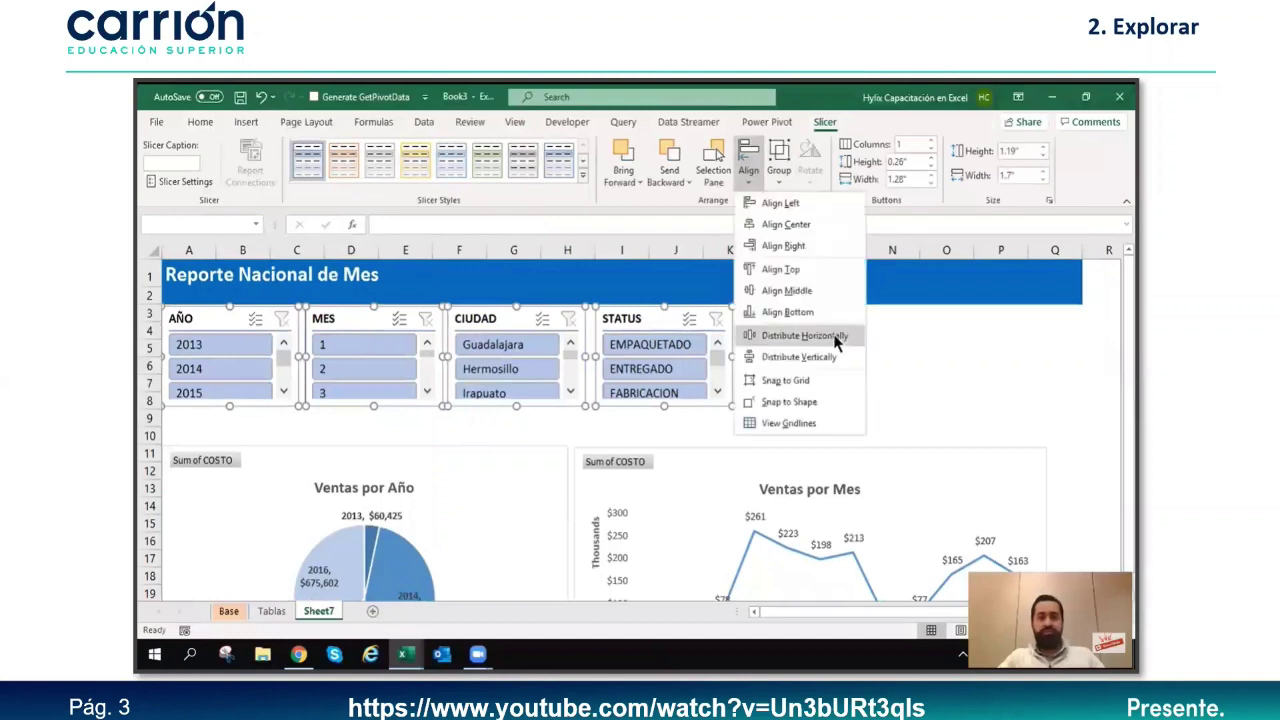
{"action": "left_click", "coordinate": [805, 336]}
{"action": "left_click", "coordinate": [818, 364]}
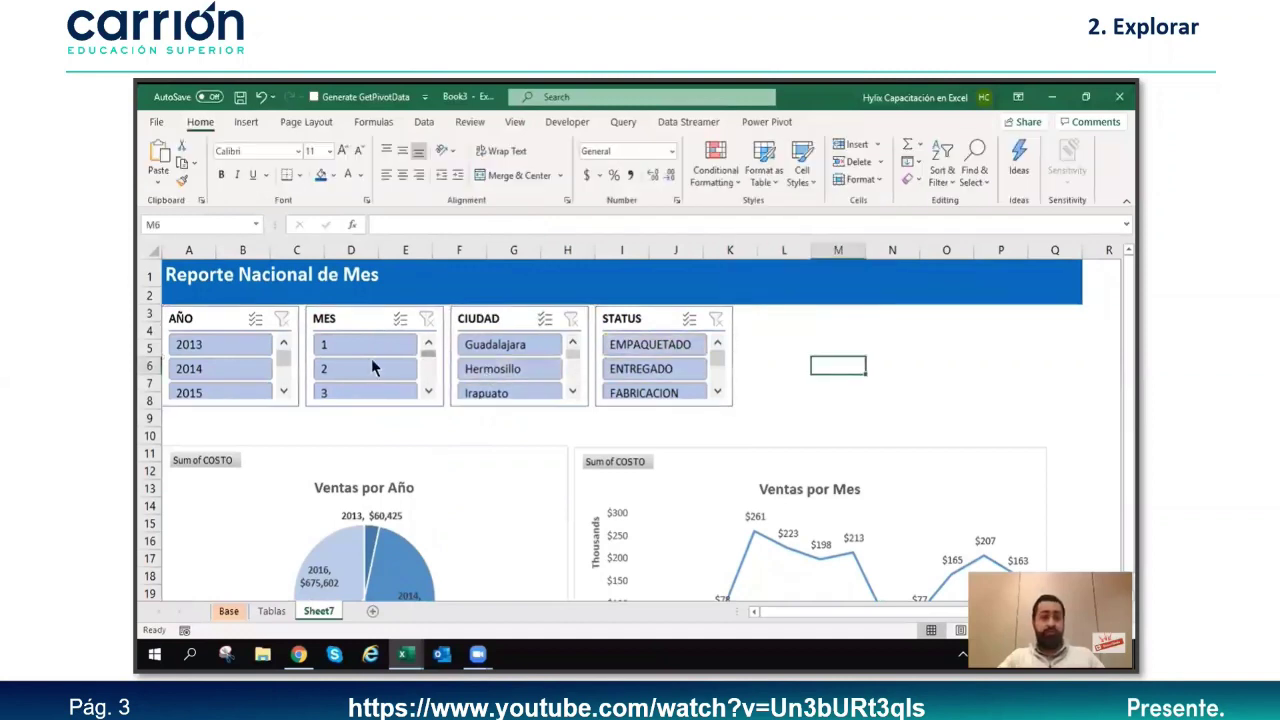
{"action": "left_click_drag", "start_coordinate": [916, 405], "coordinate": [935, 376]}
{"action": "left_click", "coordinate": [935, 380]}
{"action": "scroll", "coordinate": [519, 553], "scroll_direction": "down", "scroll_amount": 3}
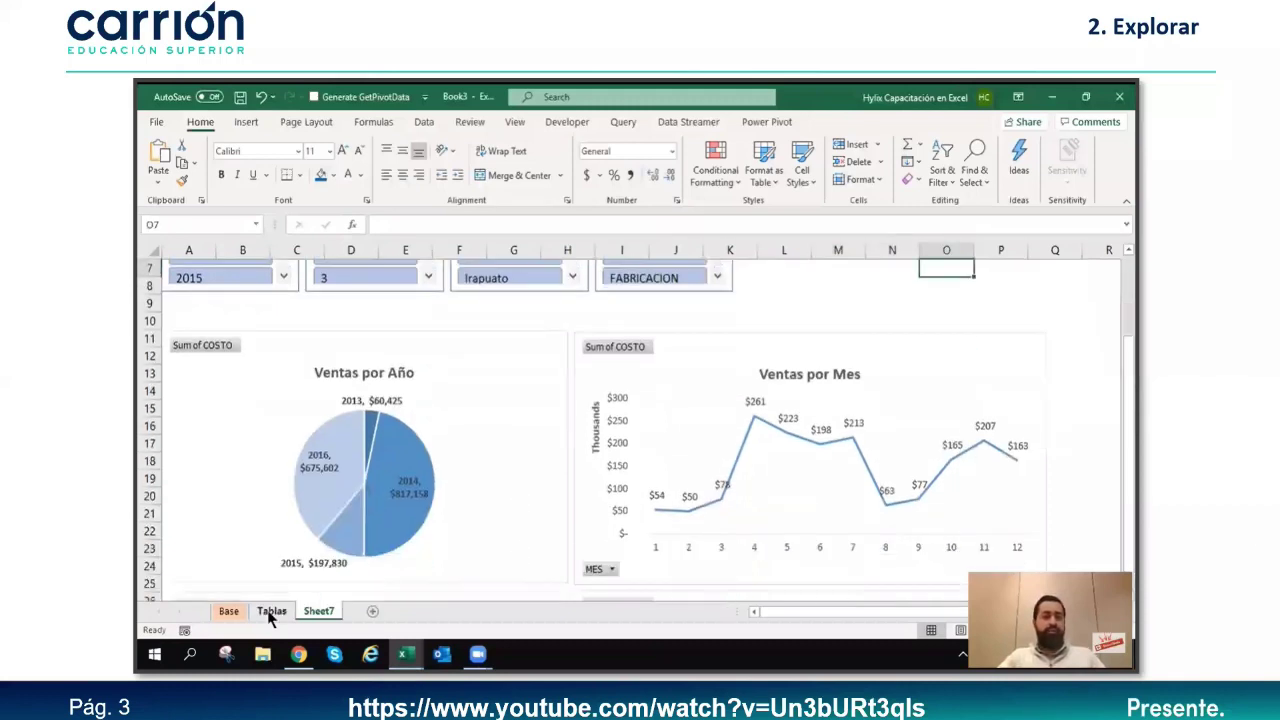
Step: Insert a clustered column PivotChart from the yearly Sum of CANTIDAD PivotTable on the Tablas sheet
{"action": "left_click", "coordinate": [271, 610]}
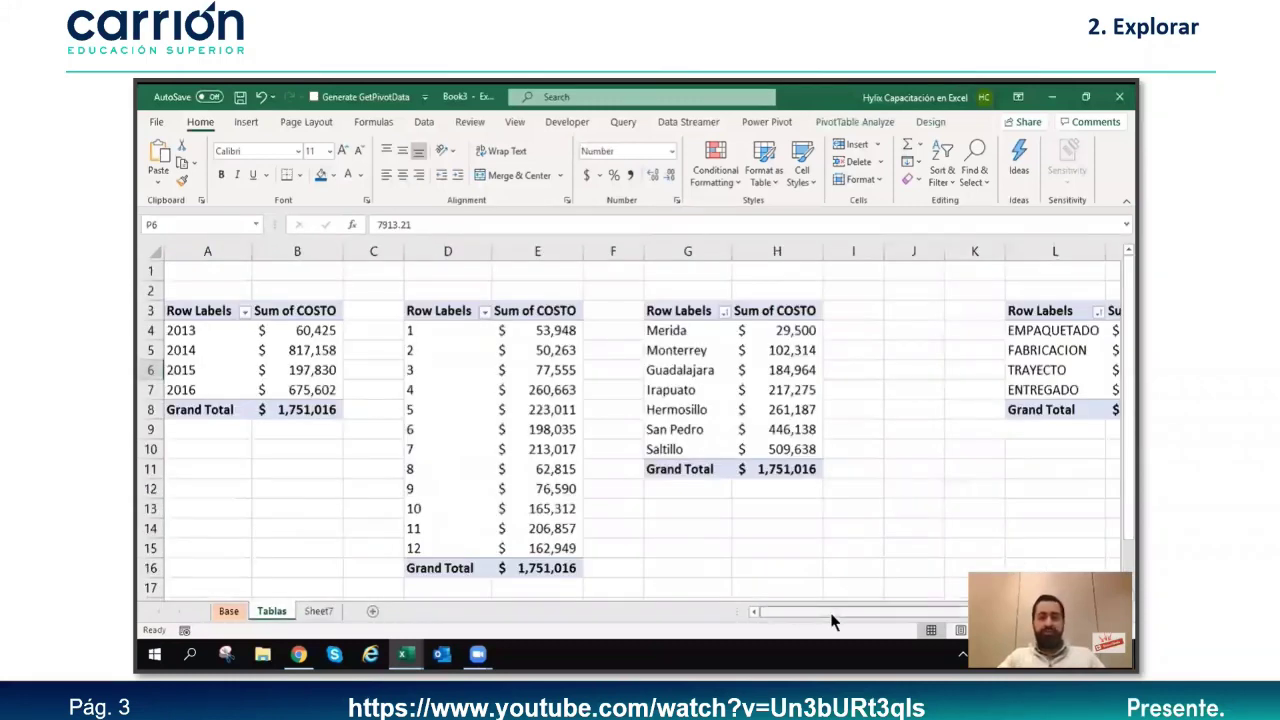
{"action": "left_click_drag", "start_coordinate": [832, 613], "coordinate": [934, 613]}
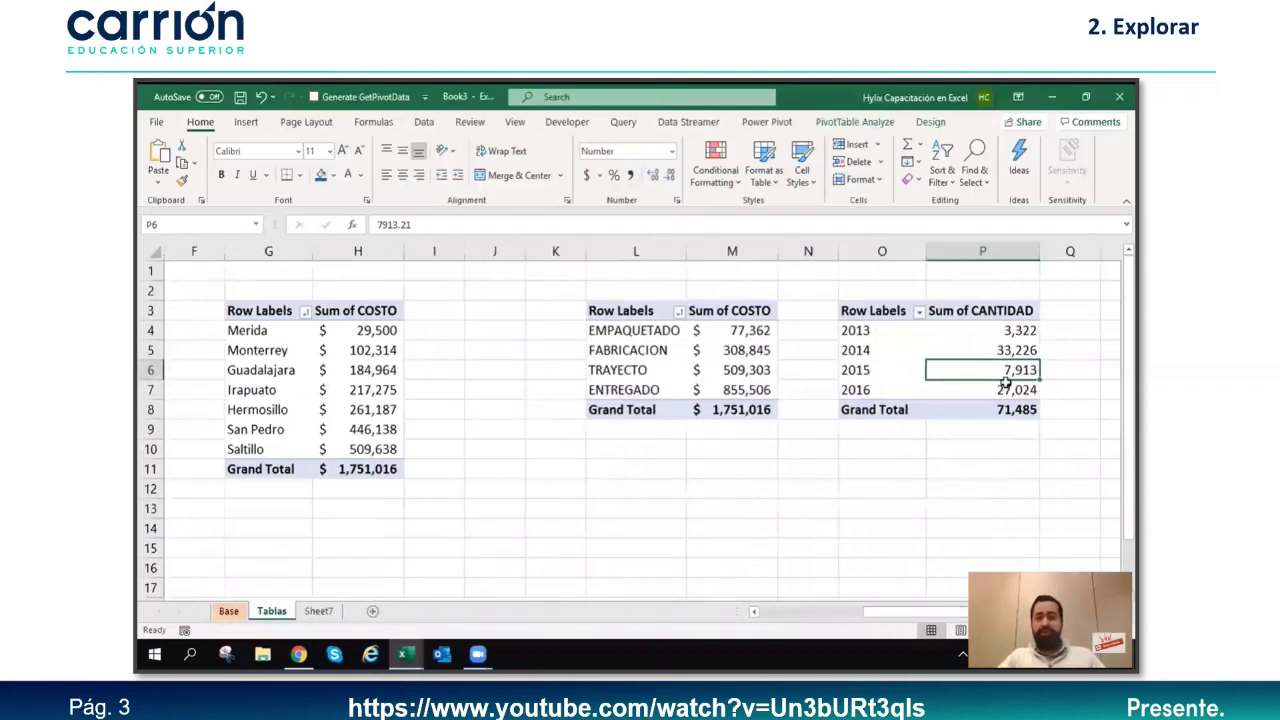
{"action": "left_click_drag", "start_coordinate": [991, 312], "coordinate": [990, 409]}
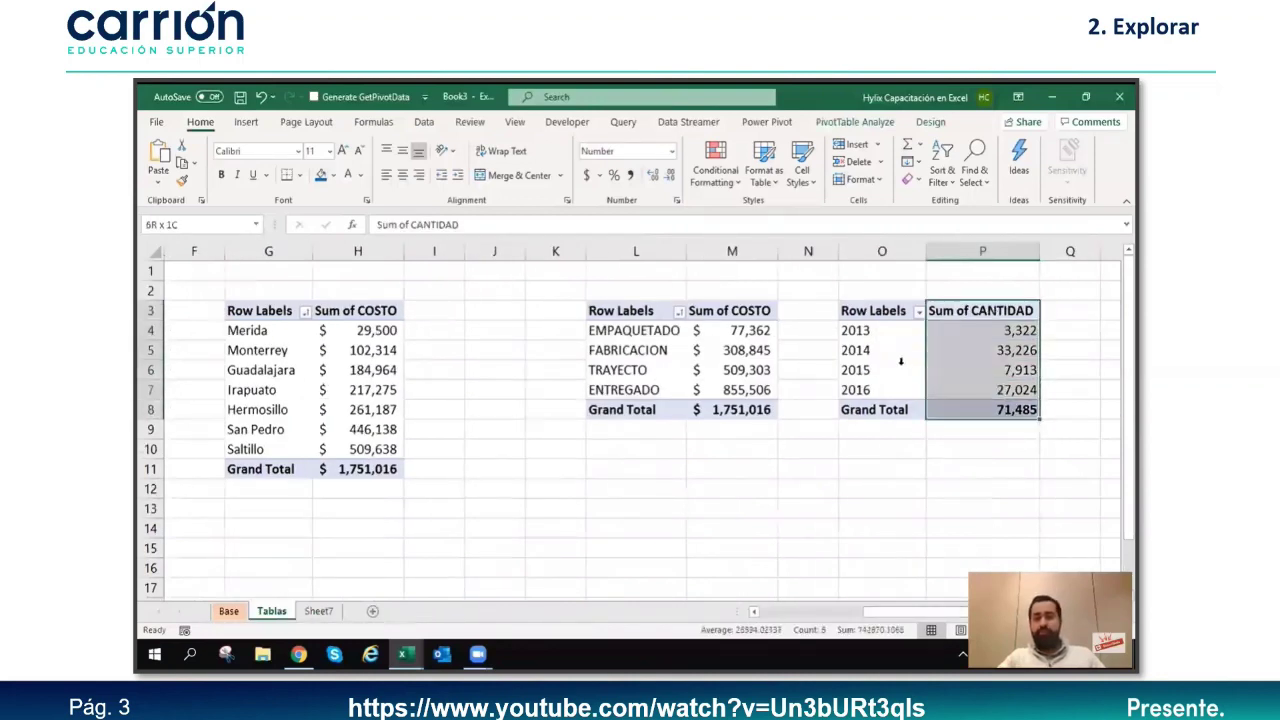
{"action": "left_click", "coordinate": [872, 362]}
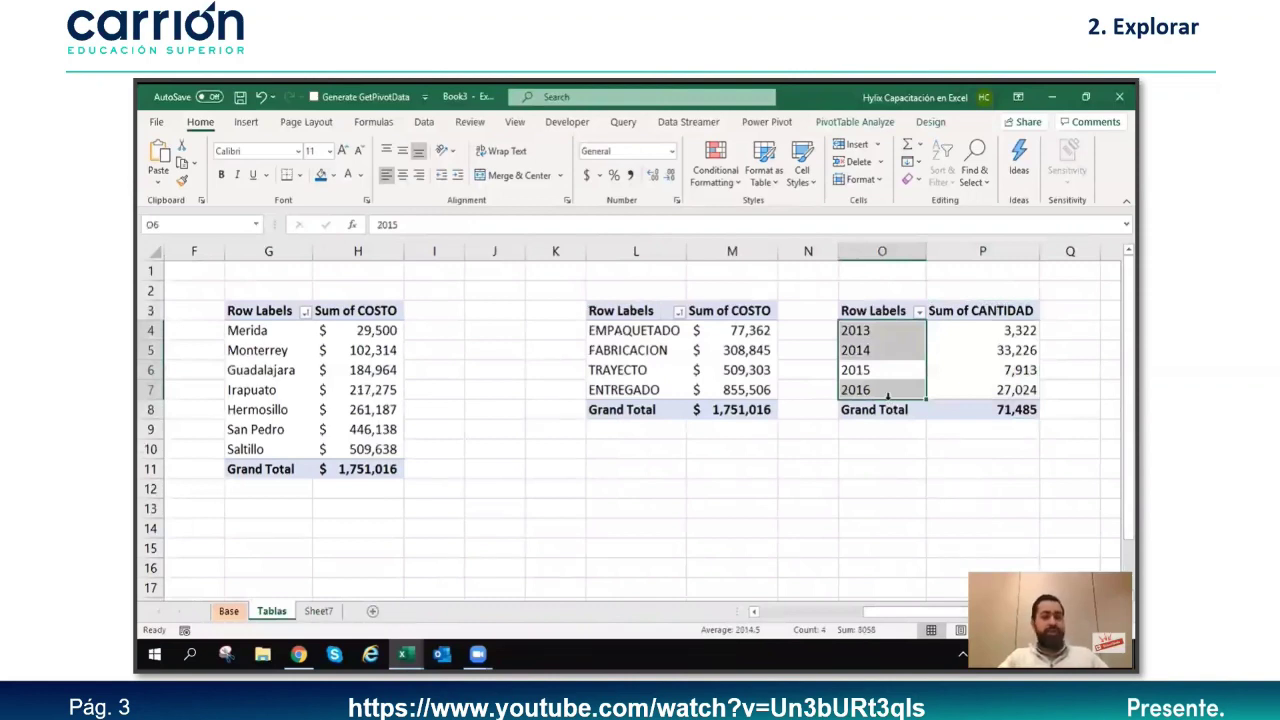
{"action": "key", "text": "shift+Return"}
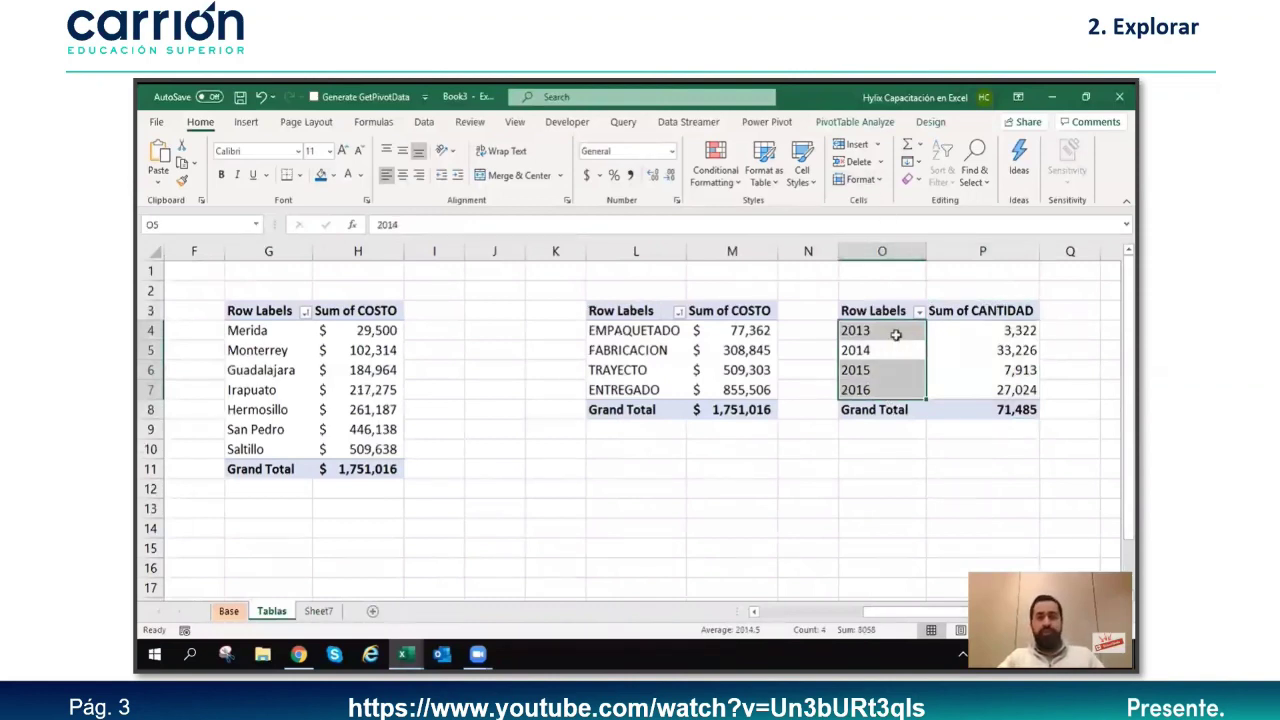
{"action": "left_click", "coordinate": [893, 350]}
{"action": "left_click", "coordinate": [874, 118]}
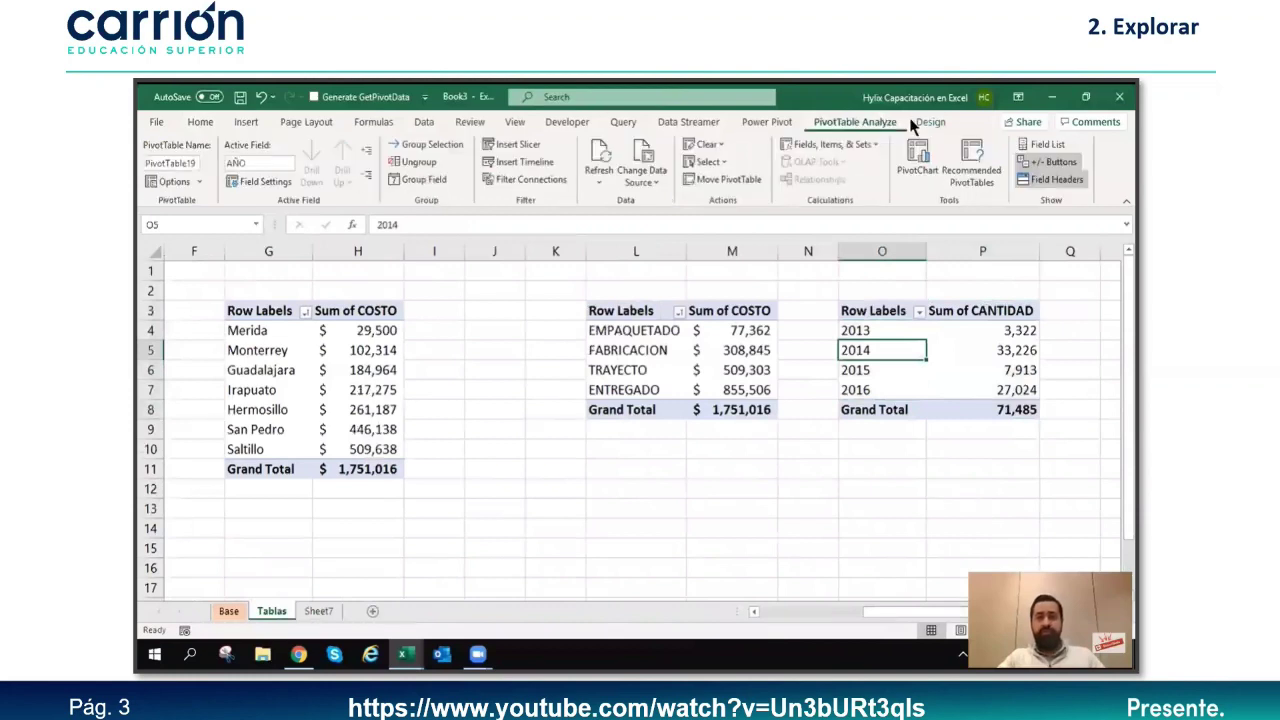
{"action": "left_click", "coordinate": [918, 158]}
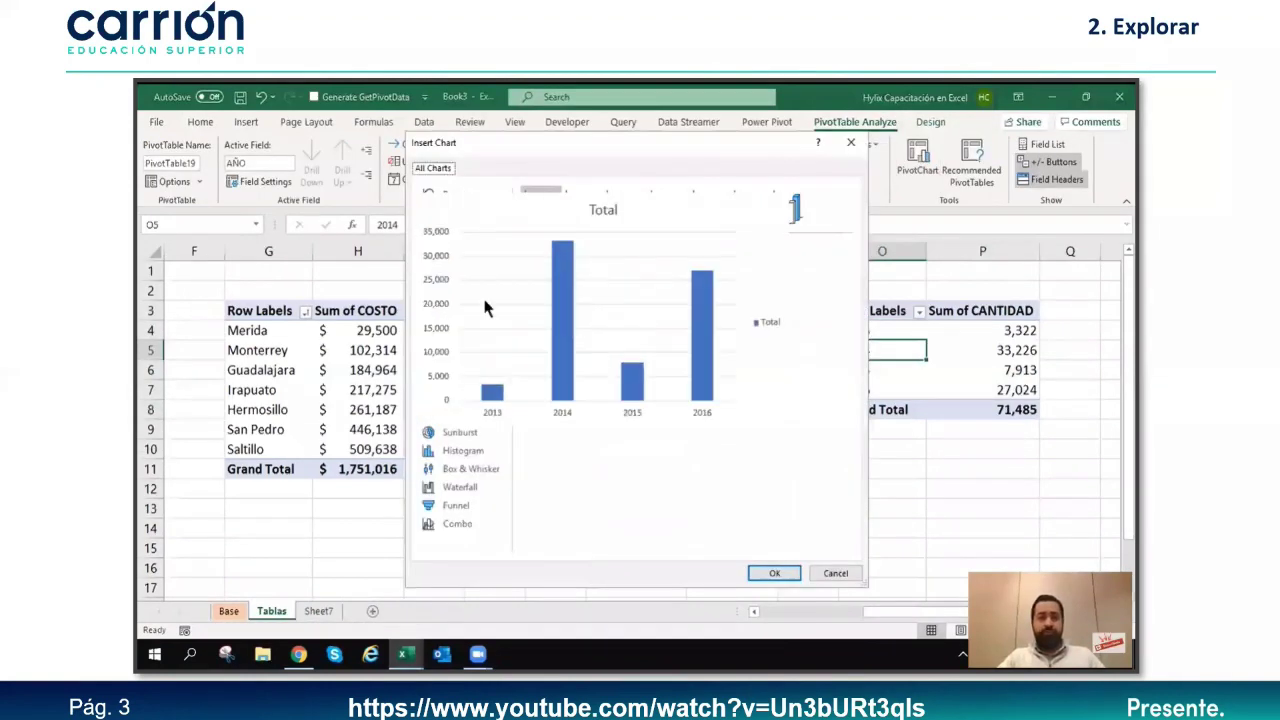
{"action": "left_click", "coordinate": [776, 573]}
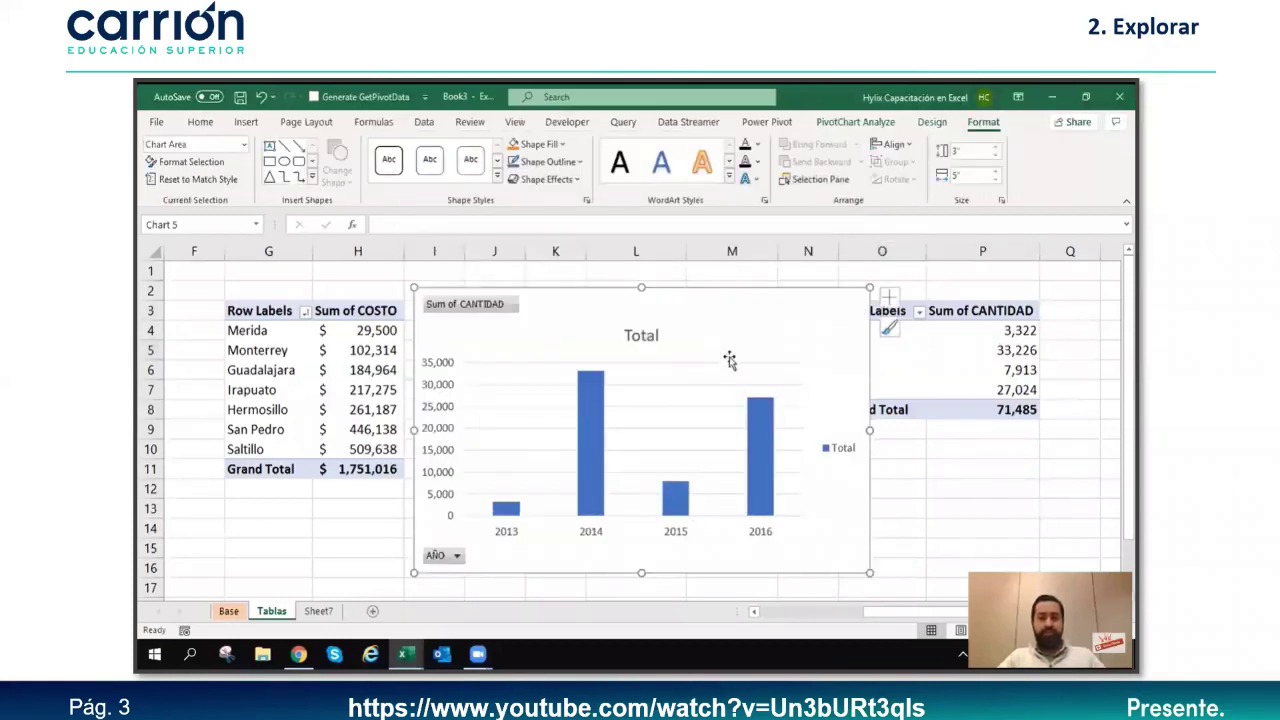
Step: Move the CANTIDAD PivotChart to Sheet7 beside the STATUS slicer and shorten it to roughly the slicers' height
{"action": "key", "text": "ctrl+x"}
{"action": "left_click", "coordinate": [319, 611]}
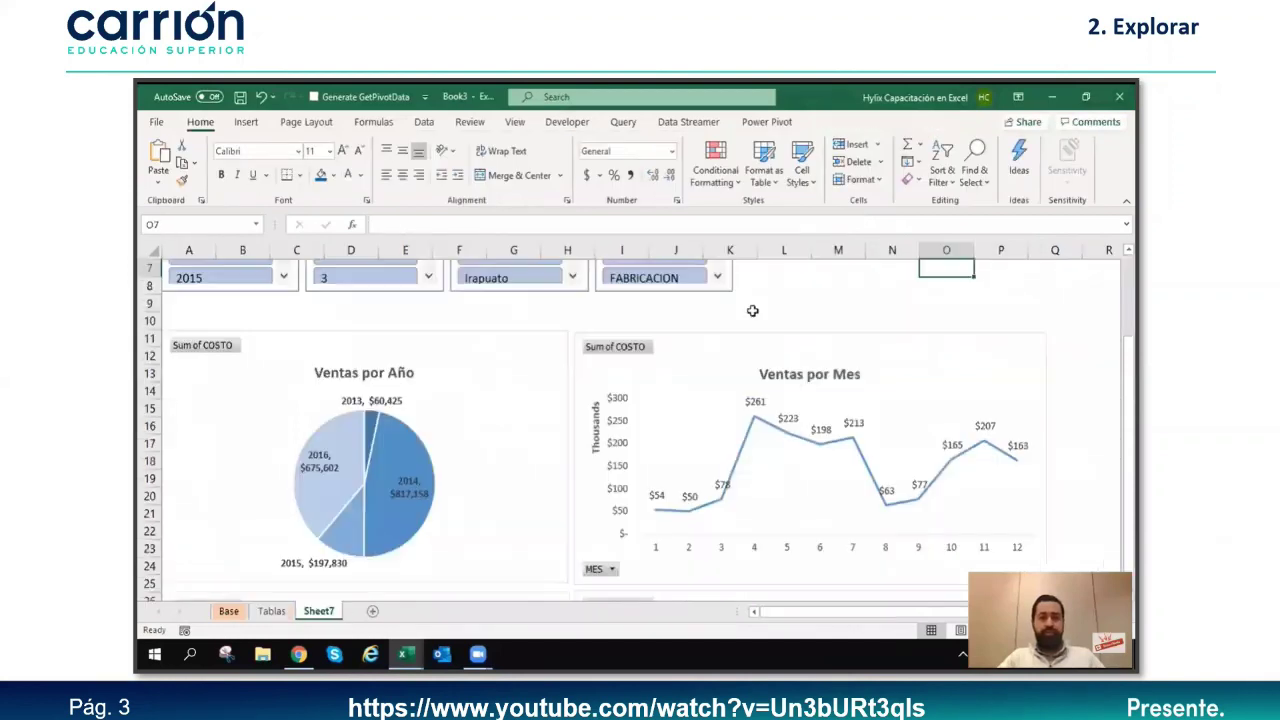
{"action": "left_click", "coordinate": [767, 313]}
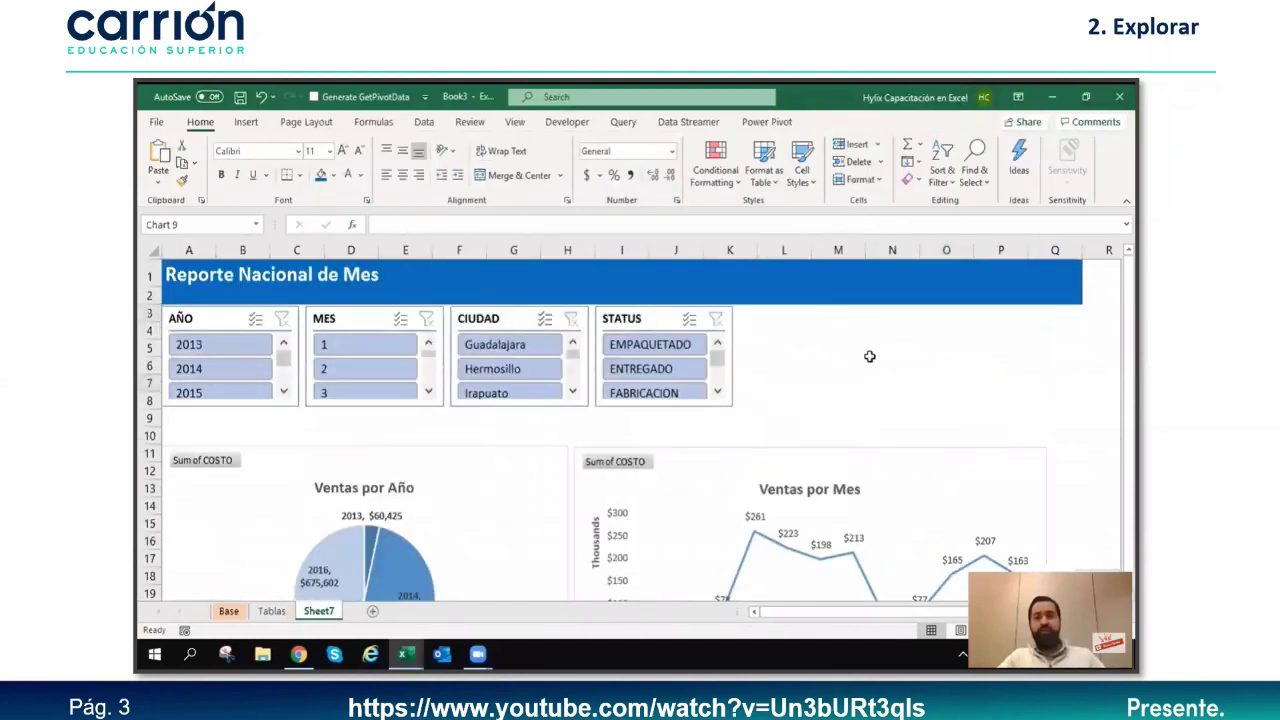
{"action": "key", "text": "ctrl+v"}
{"action": "left_click_drag", "start_coordinate": [958, 557], "coordinate": [958, 411]}
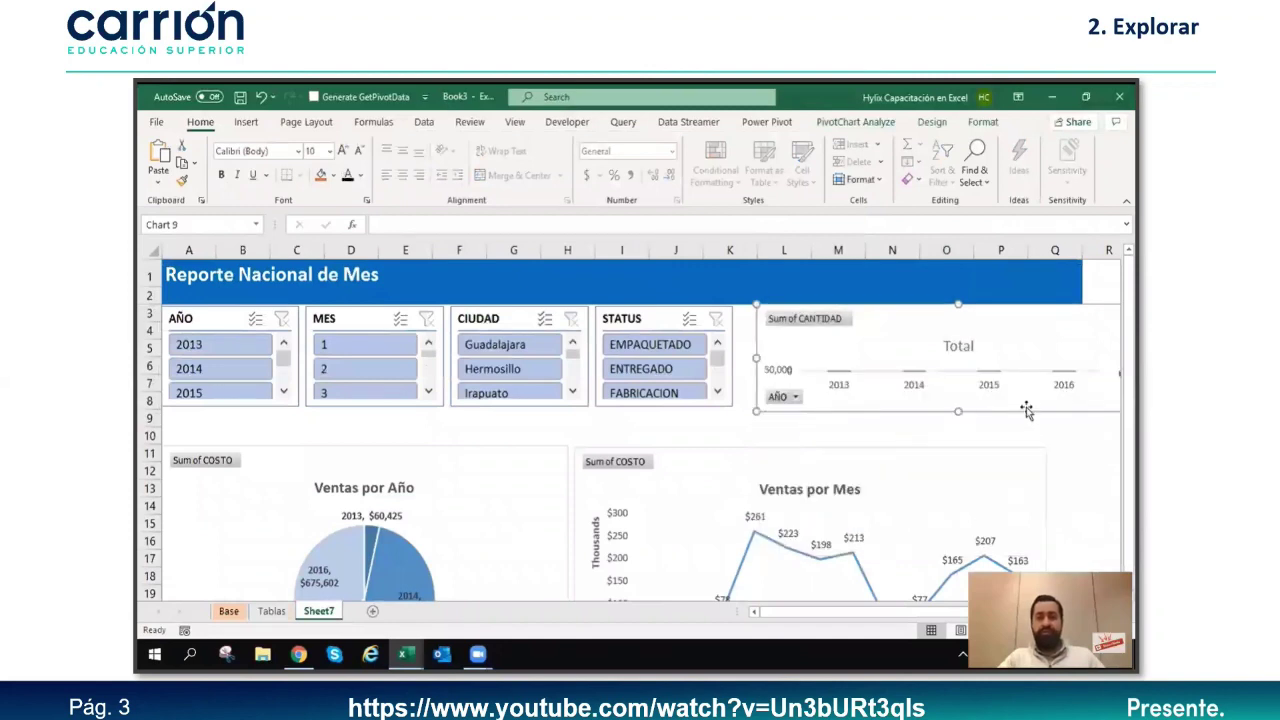
Step: Remove the "Total" title and the legend from the CANTIDAD PivotChart
{"action": "left_click", "coordinate": [958, 346]}
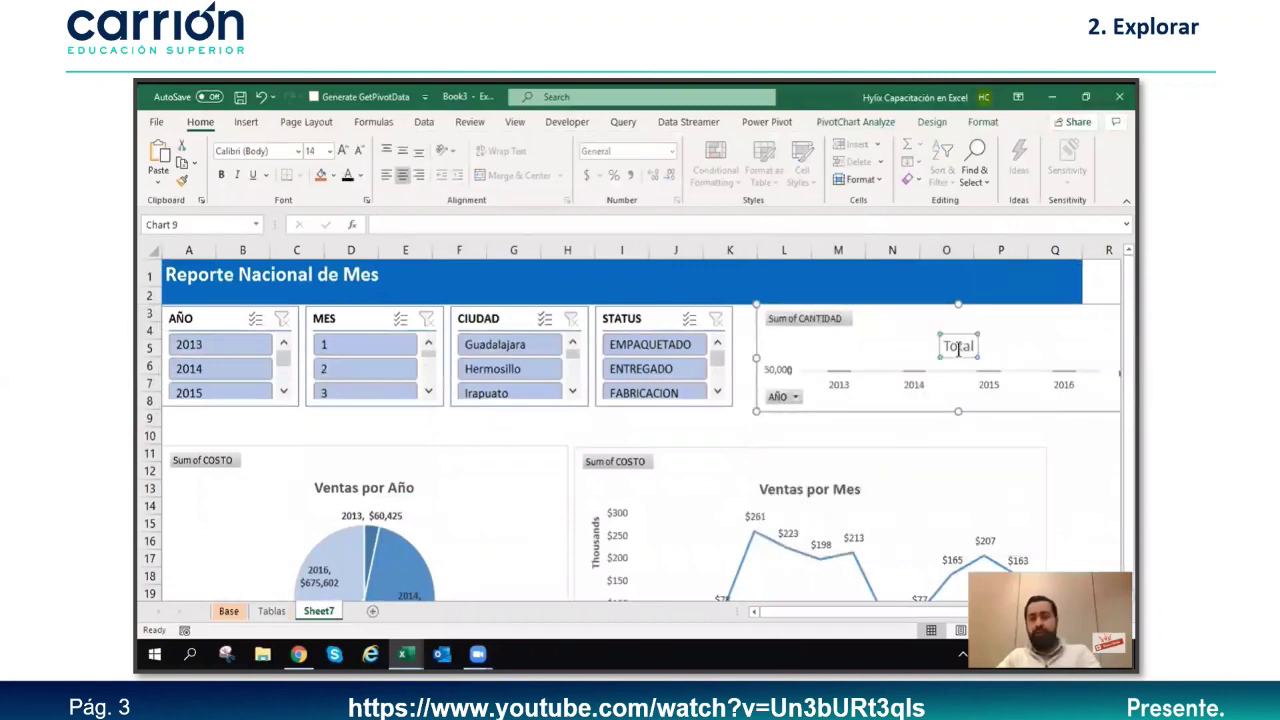
{"action": "key", "text": "Delete"}
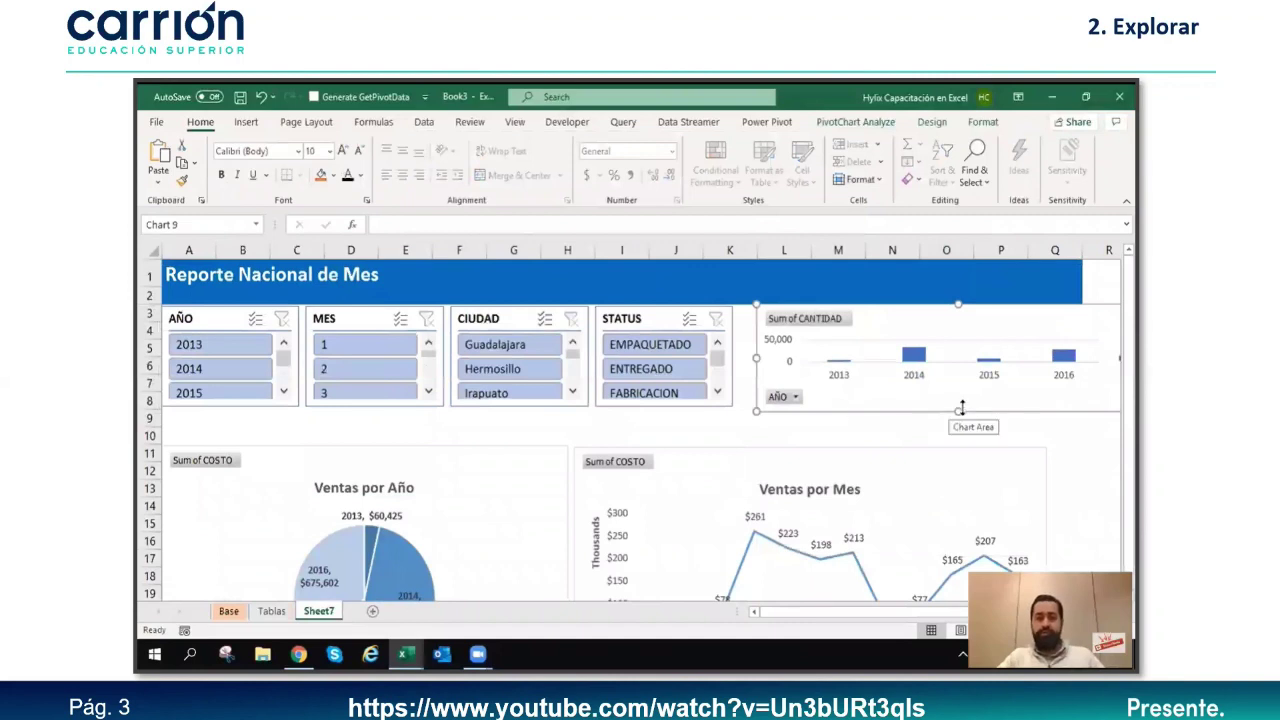
{"action": "left_click_drag", "start_coordinate": [1000, 408], "coordinate": [859, 424]}
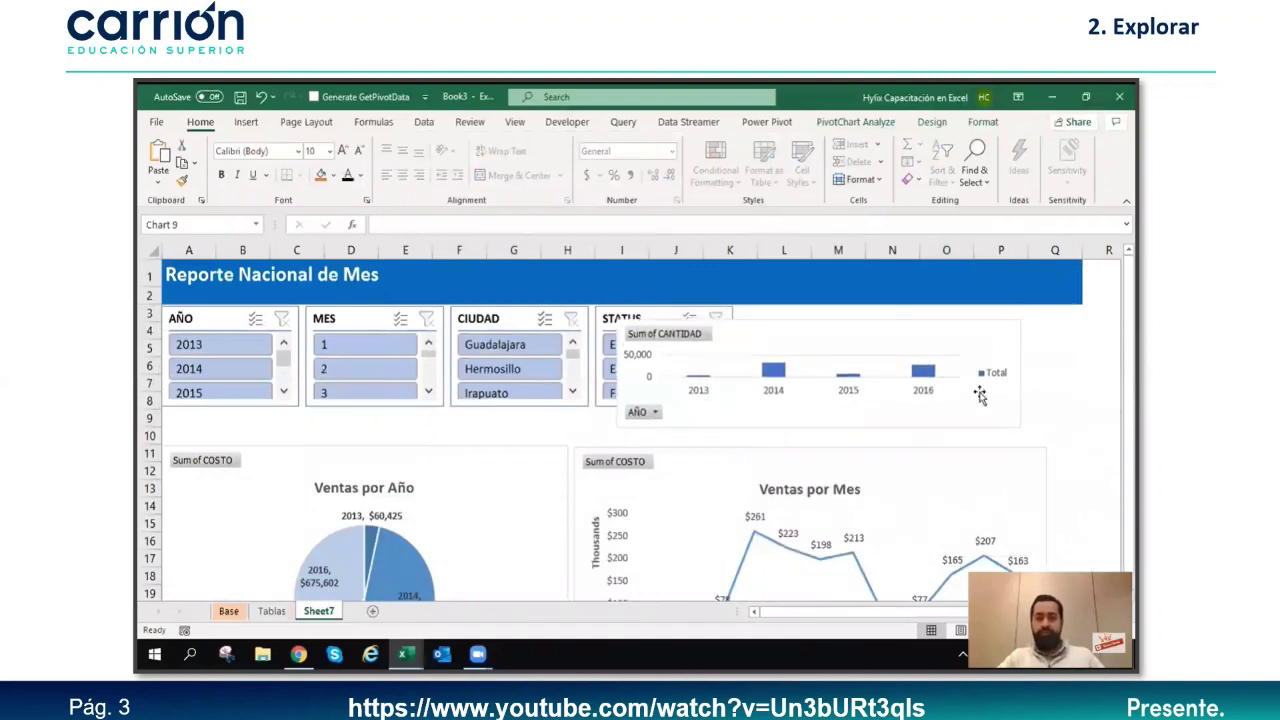
{"action": "left_click", "coordinate": [991, 373]}
{"action": "key", "text": "Delete"}
Step: Narrow the CANTIDAD chart, place it beside the STATUS slicer and extend its height between the banner and the Ventas por Mes chart
{"action": "left_click_drag", "start_coordinate": [1020, 372], "coordinate": [920, 372]}
{"action": "left_click_drag", "start_coordinate": [858, 322], "coordinate": [978, 324]}
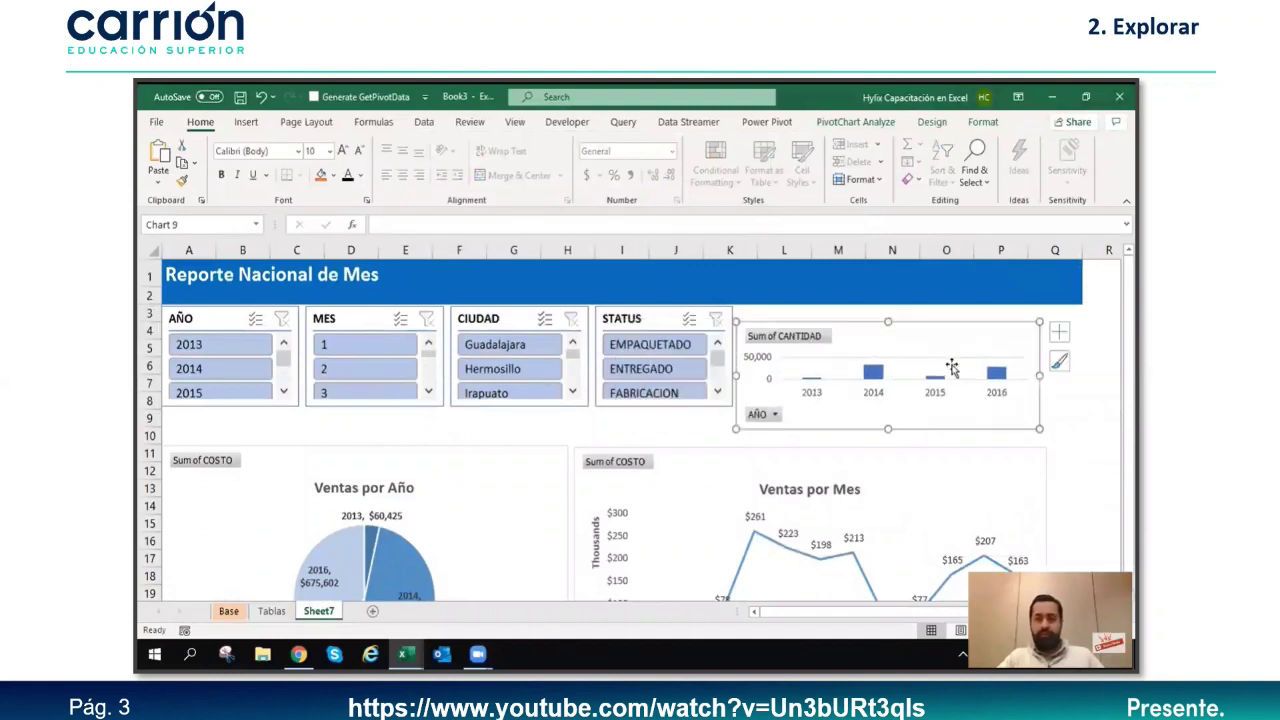
{"action": "left_click", "coordinate": [960, 358]}
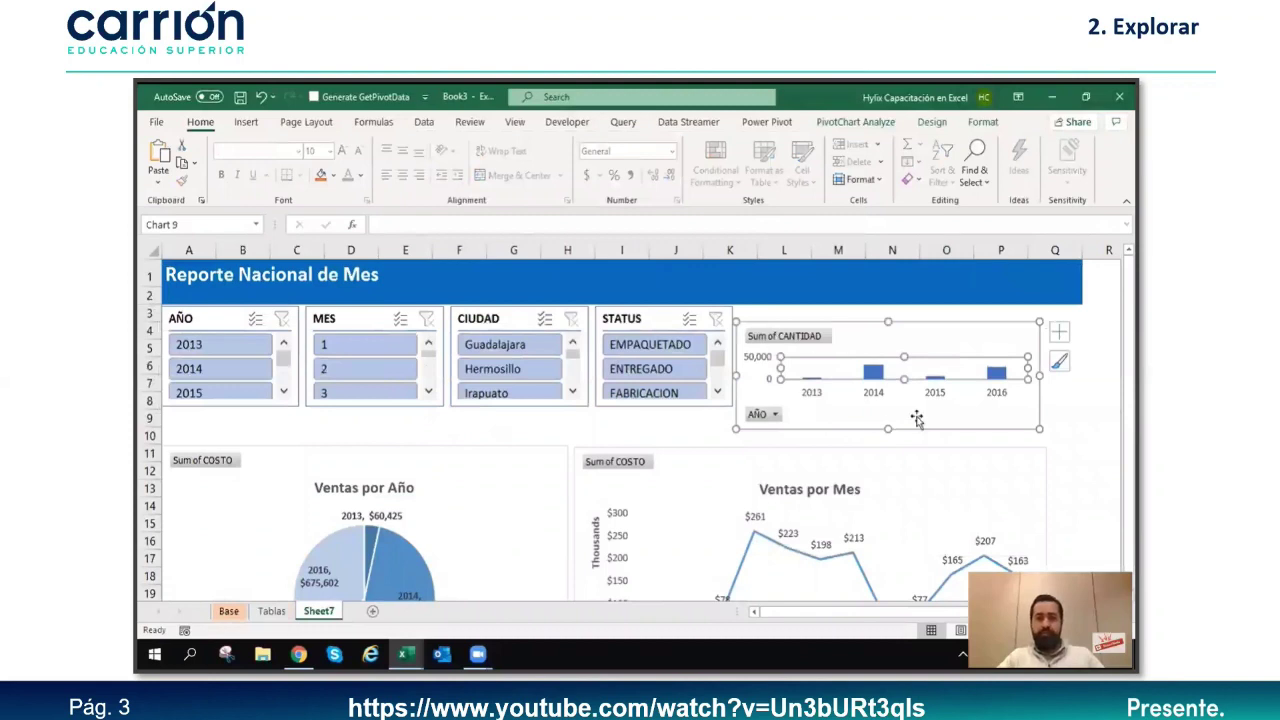
{"action": "left_click_drag", "start_coordinate": [887, 428], "coordinate": [888, 438]}
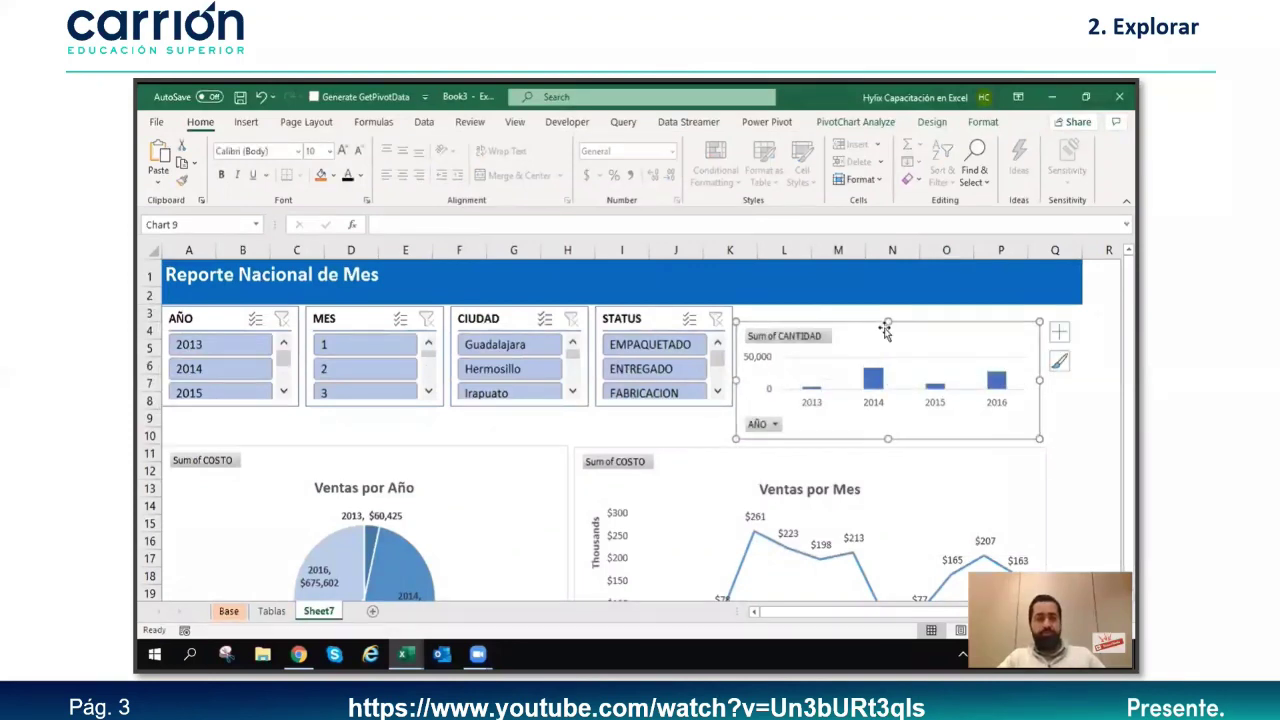
{"action": "key", "text": "ctrl+F1"}
{"action": "left_click_drag", "start_coordinate": [887, 245], "coordinate": [887, 236]}
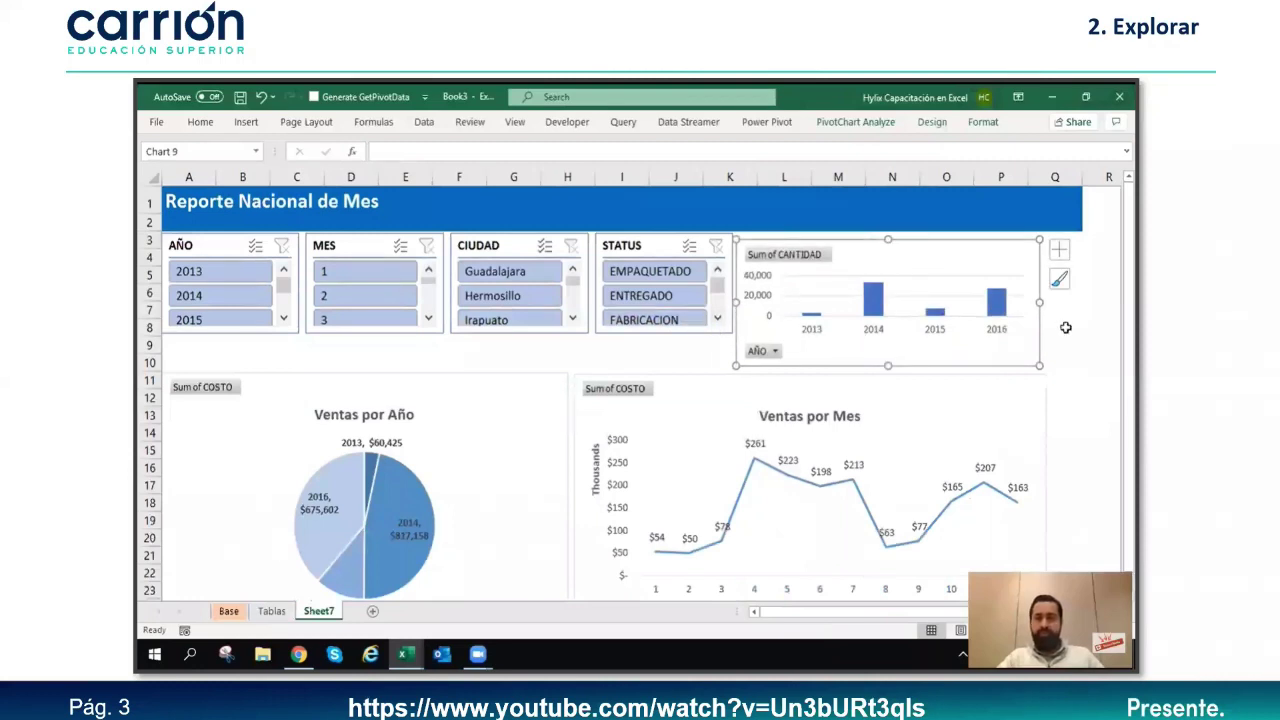
Step: Position the CANTIDAD chart directly below the banner and replace its gridlines and vertical axis with data labels
{"action": "left_click_drag", "start_coordinate": [963, 243], "coordinate": [964, 236]}
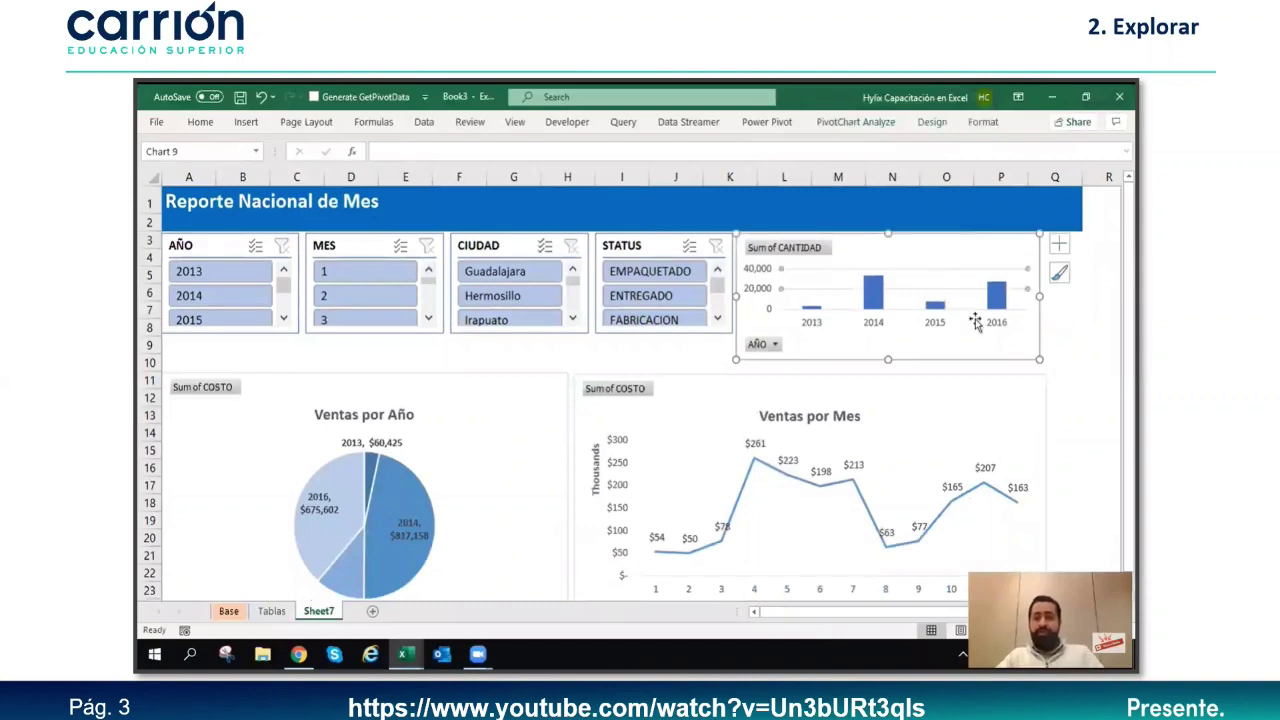
{"action": "left_click", "coordinate": [1061, 248]}
{"action": "left_click", "coordinate": [631, 308]}
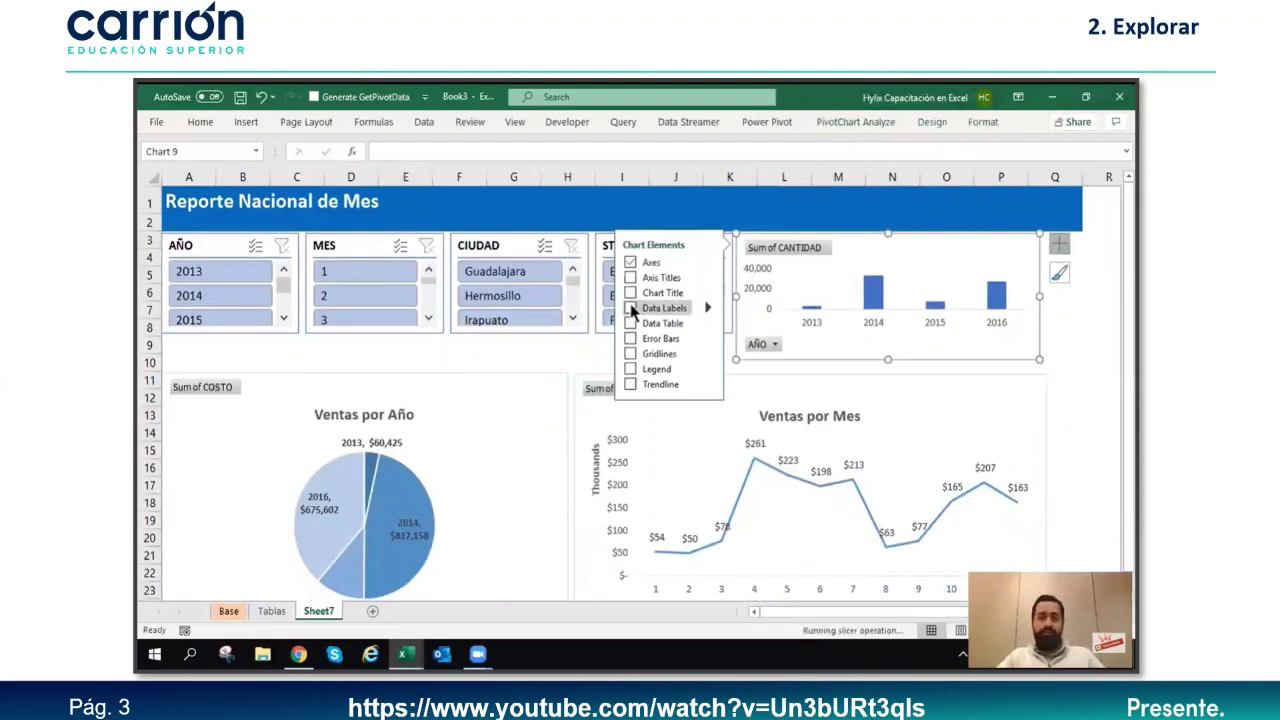
{"action": "left_click", "coordinate": [1064, 327]}
{"action": "left_click", "coordinate": [766, 313]}
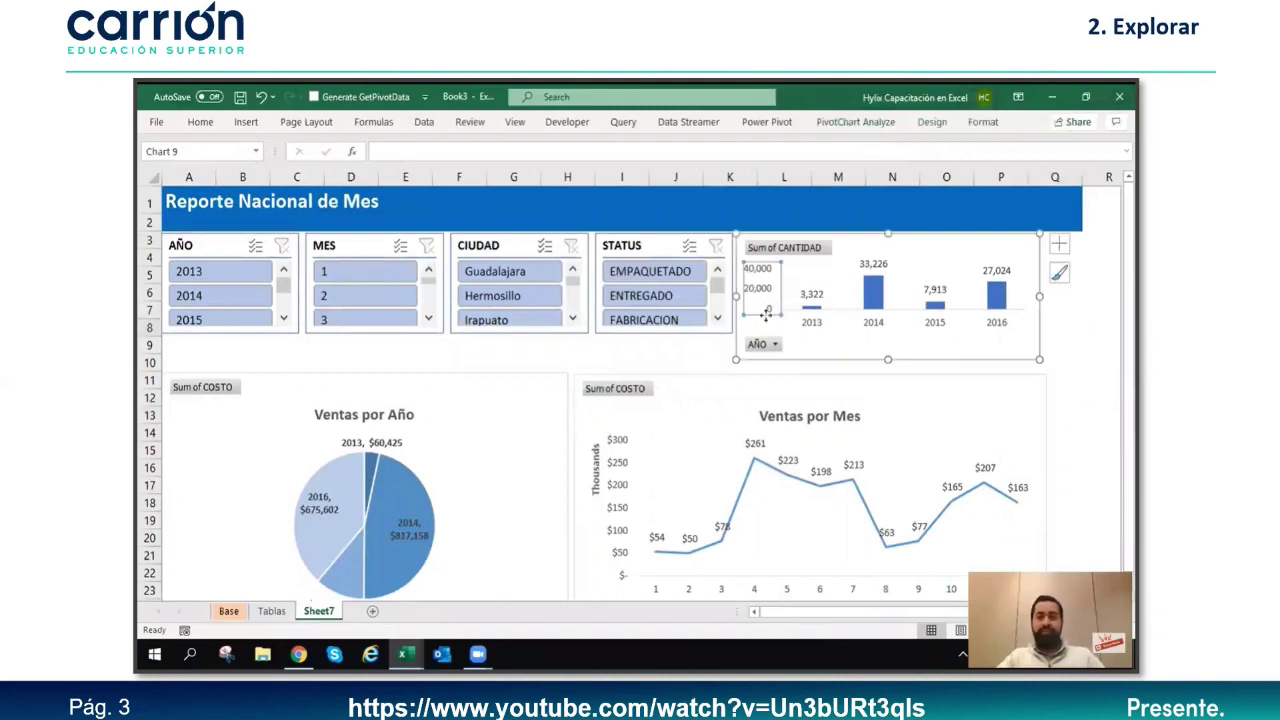
{"action": "key", "text": "Delete"}
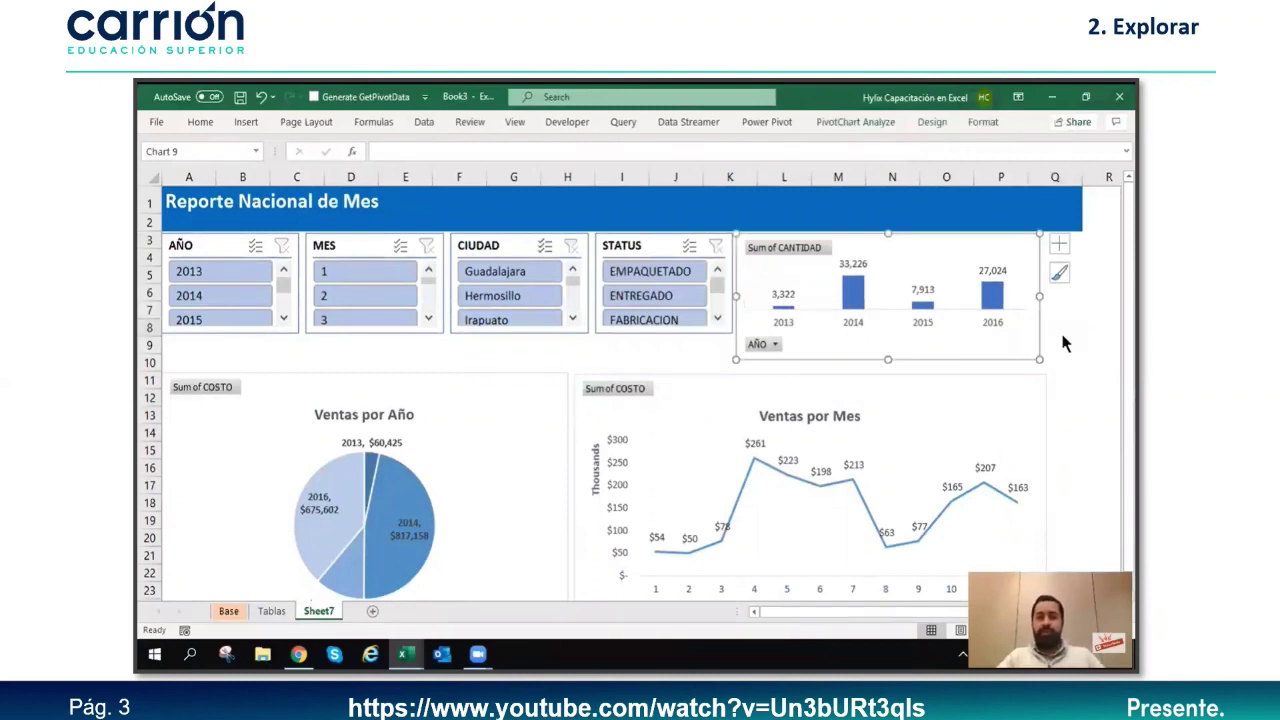
{"action": "left_click", "coordinate": [1064, 334]}
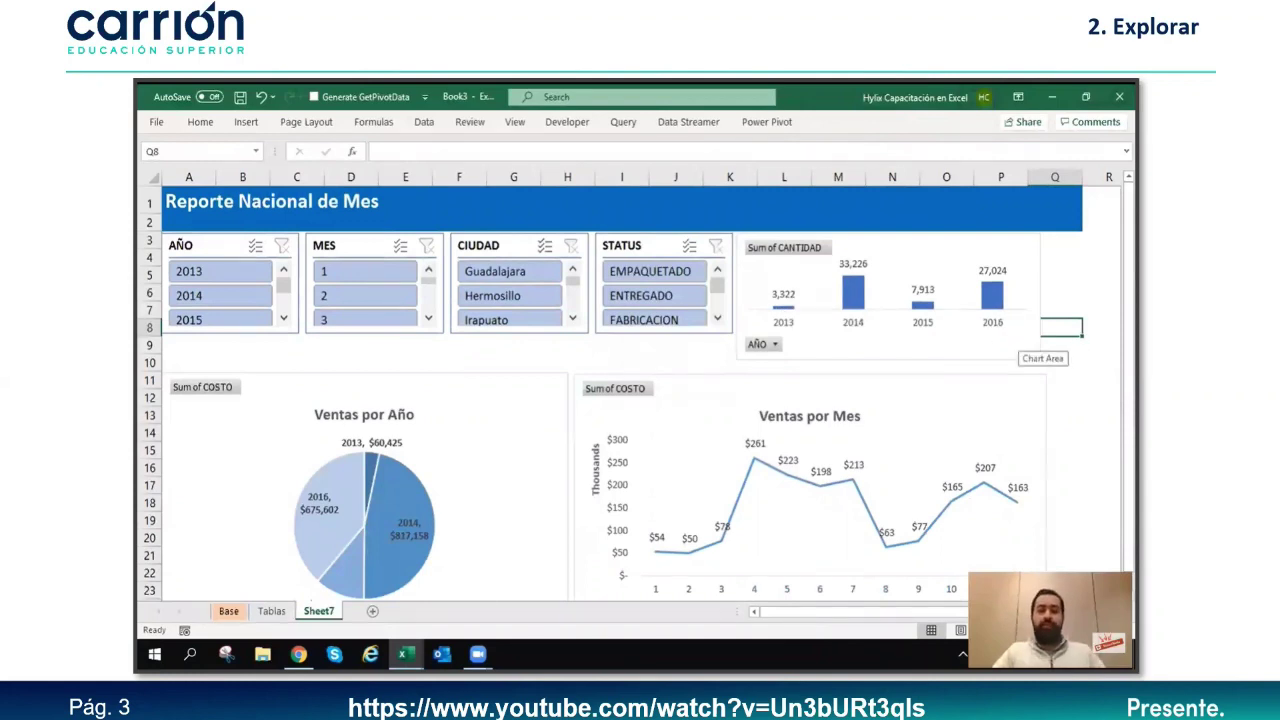
Step: Shorten the CANTIDAD chart so its lower edge lines up with the slicers
{"action": "left_click", "coordinate": [875, 345]}
{"action": "left_click_drag", "start_coordinate": [881, 339], "coordinate": [883, 335]}
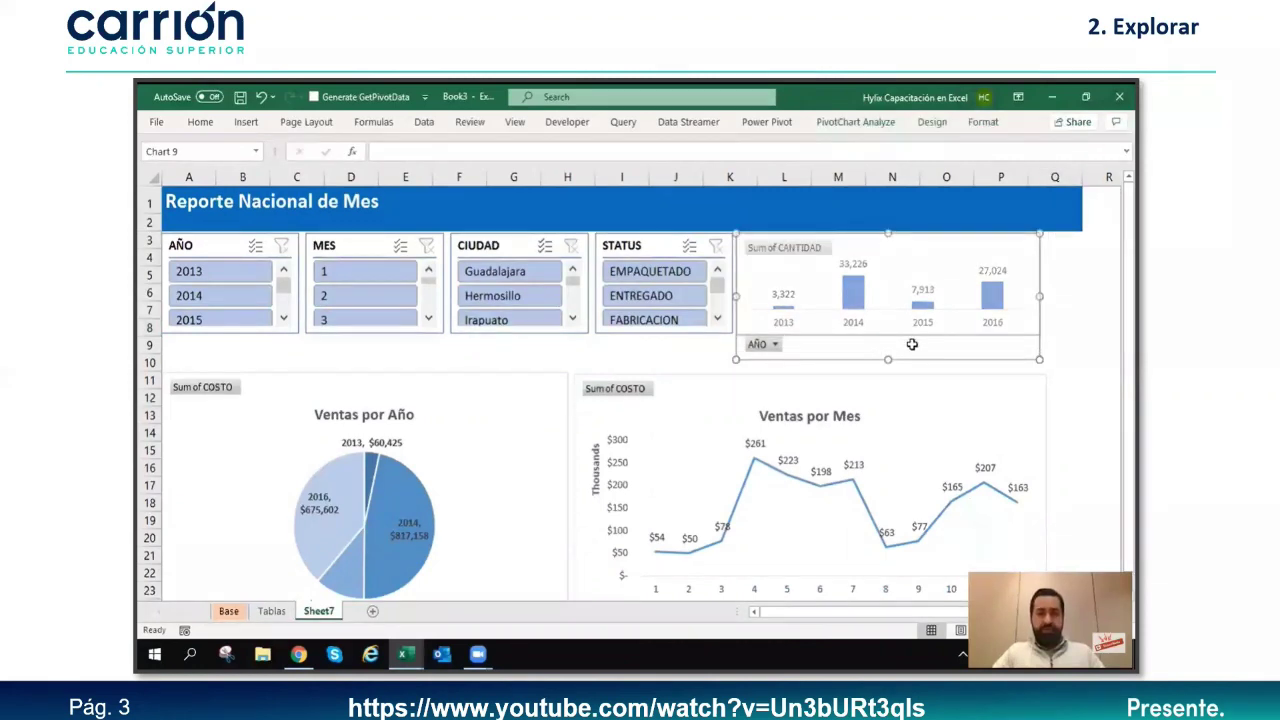
{"action": "left_click", "coordinate": [1058, 348]}
{"action": "left_click", "coordinate": [179, 347]}
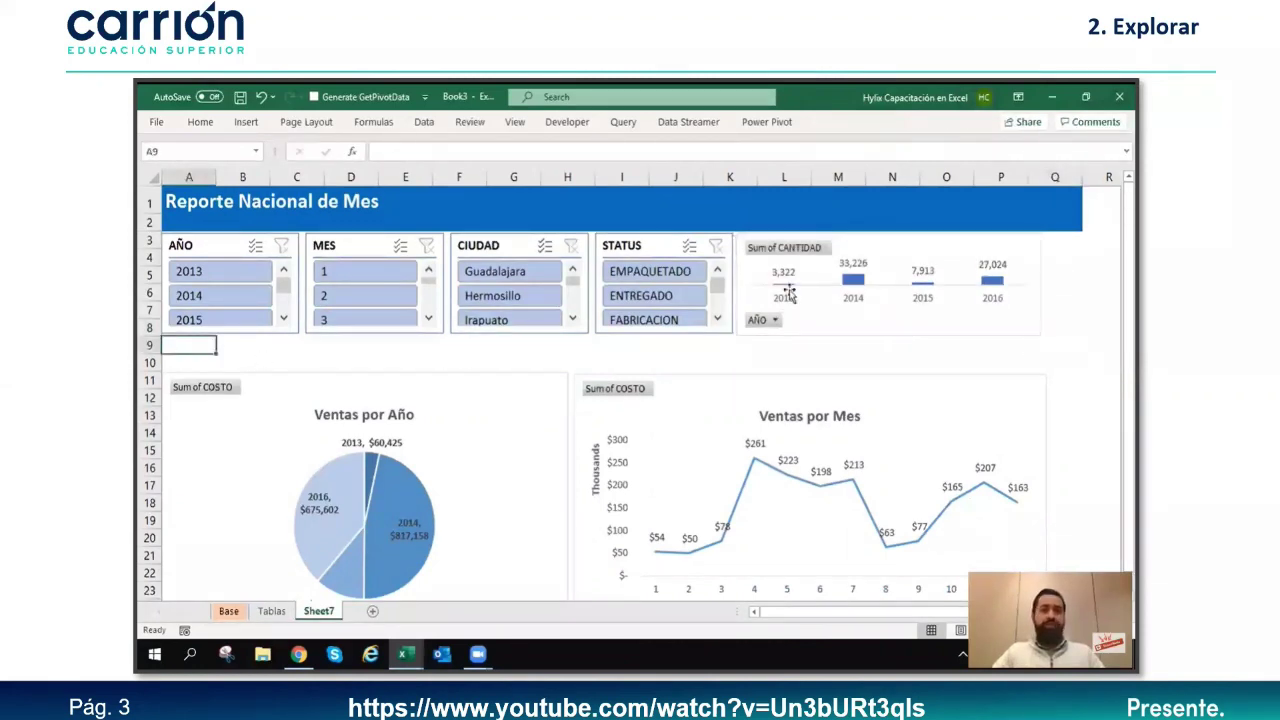
Step: Narrow column Q so the blue title banner ends flush with the outer edge of the charts
{"action": "left_click", "coordinate": [1059, 287]}
{"action": "left_click_drag", "start_coordinate": [1078, 182], "coordinate": [1040, 183]}
{"action": "left_click", "coordinate": [1061, 289]}
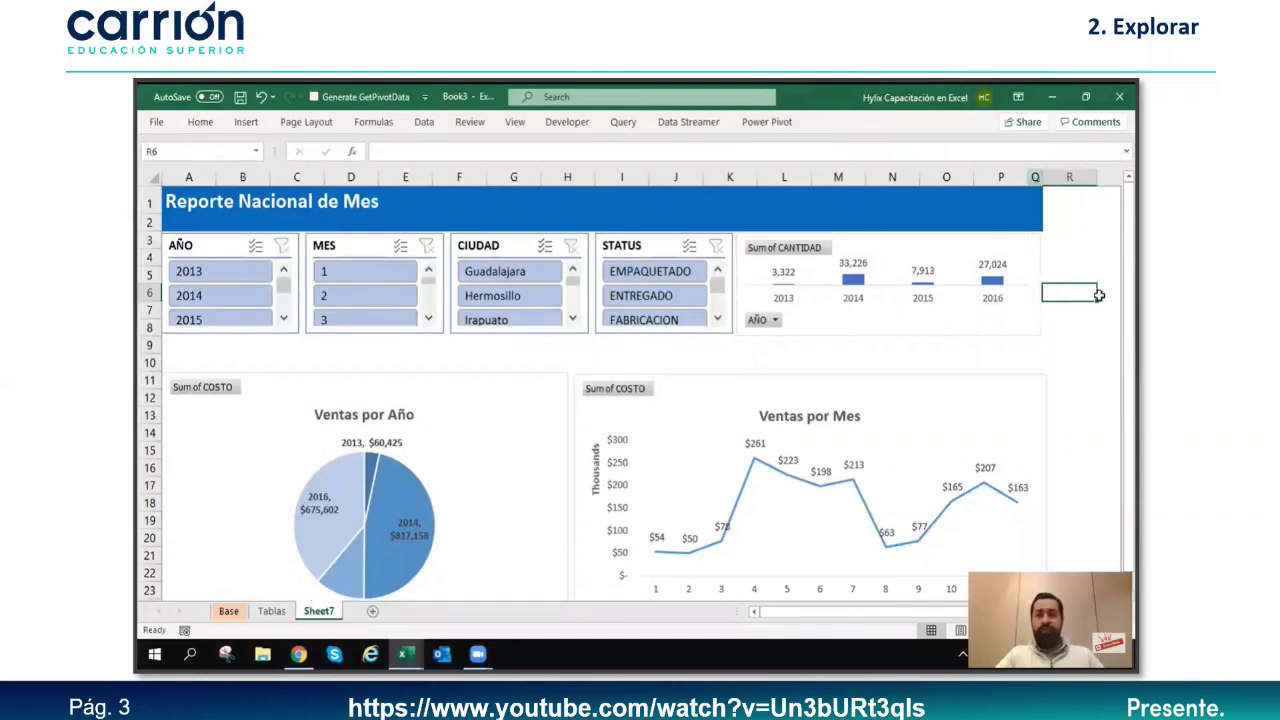
{"action": "left_click", "coordinate": [1069, 257]}
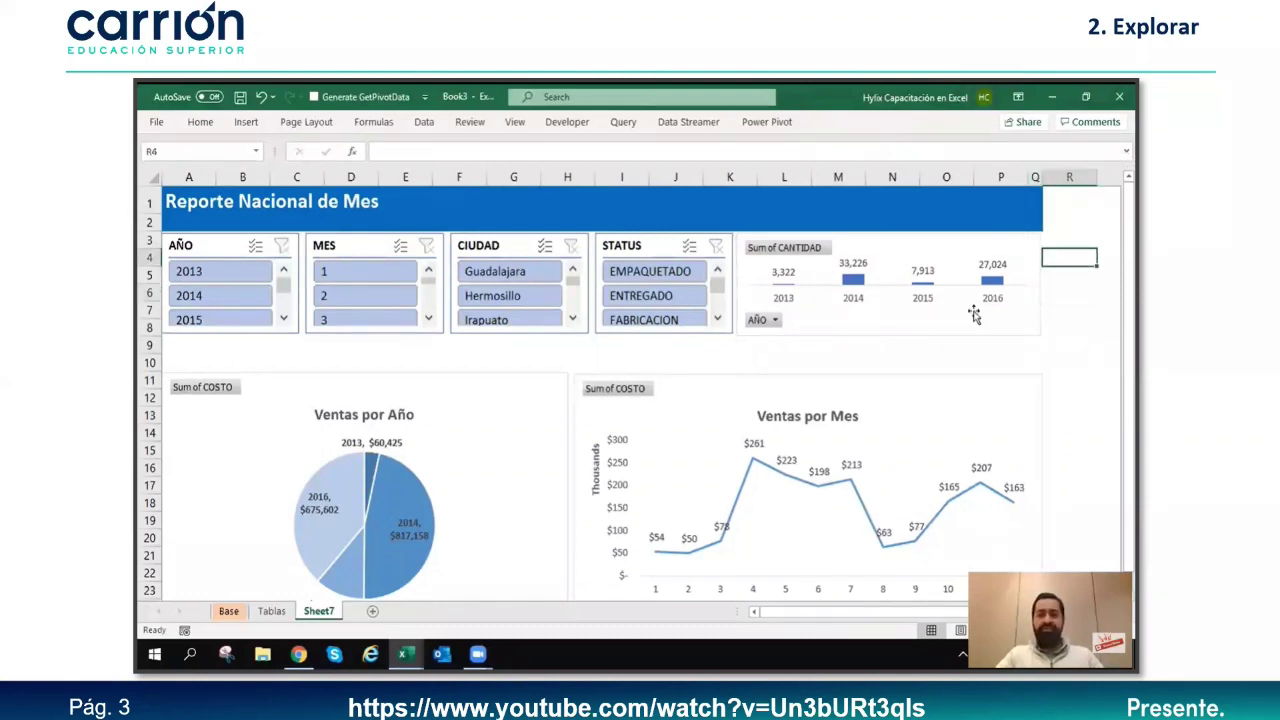
Step: Review the remaining dashboard charts, the city PivotTable on Tablas, and the CIUDAD column with its filter list on the Base sheet
{"action": "left_click", "coordinate": [176, 353]}
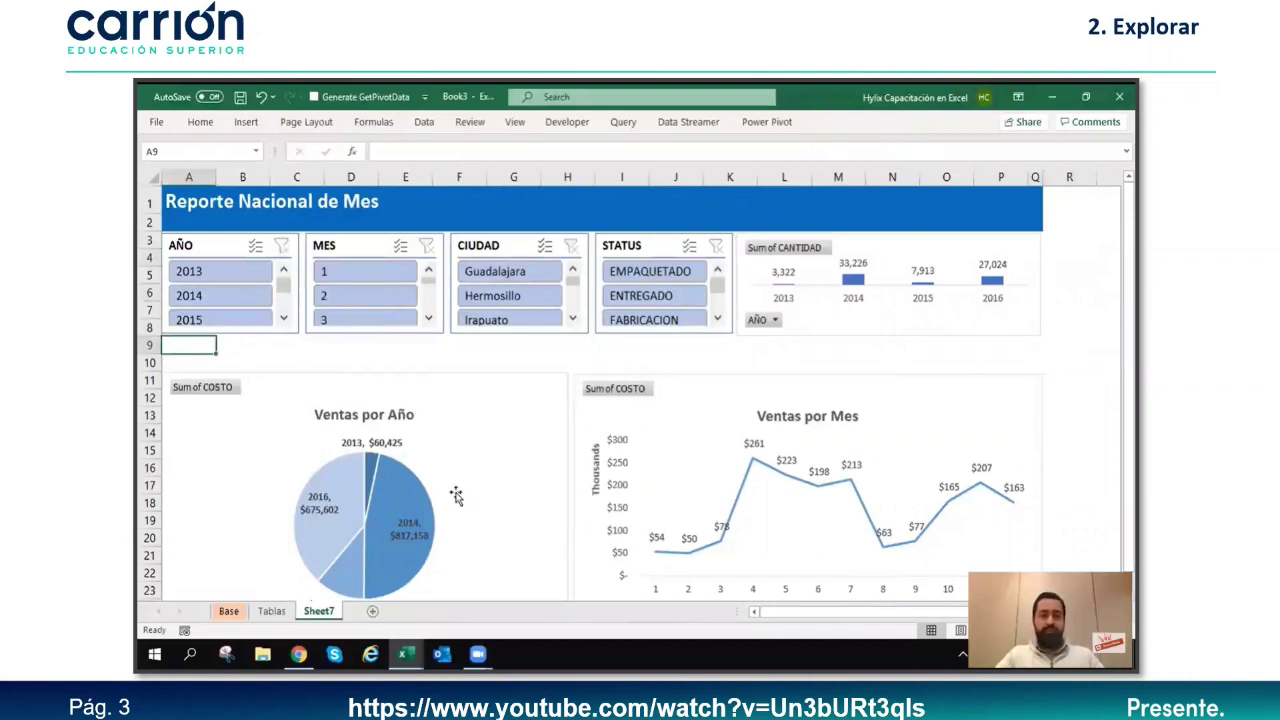
{"action": "scroll", "coordinate": [455, 483], "scroll_direction": "down", "scroll_amount": 3}
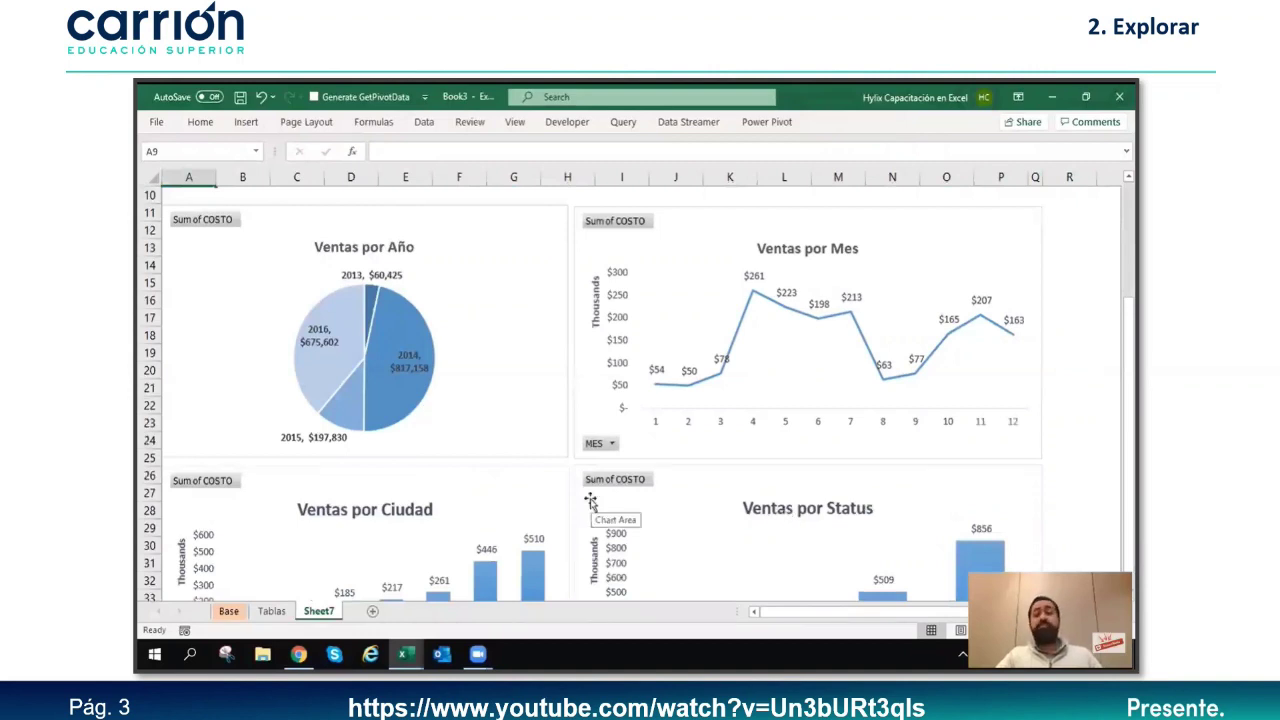
{"action": "scroll", "coordinate": [594, 490], "scroll_direction": "down", "scroll_amount": 5}
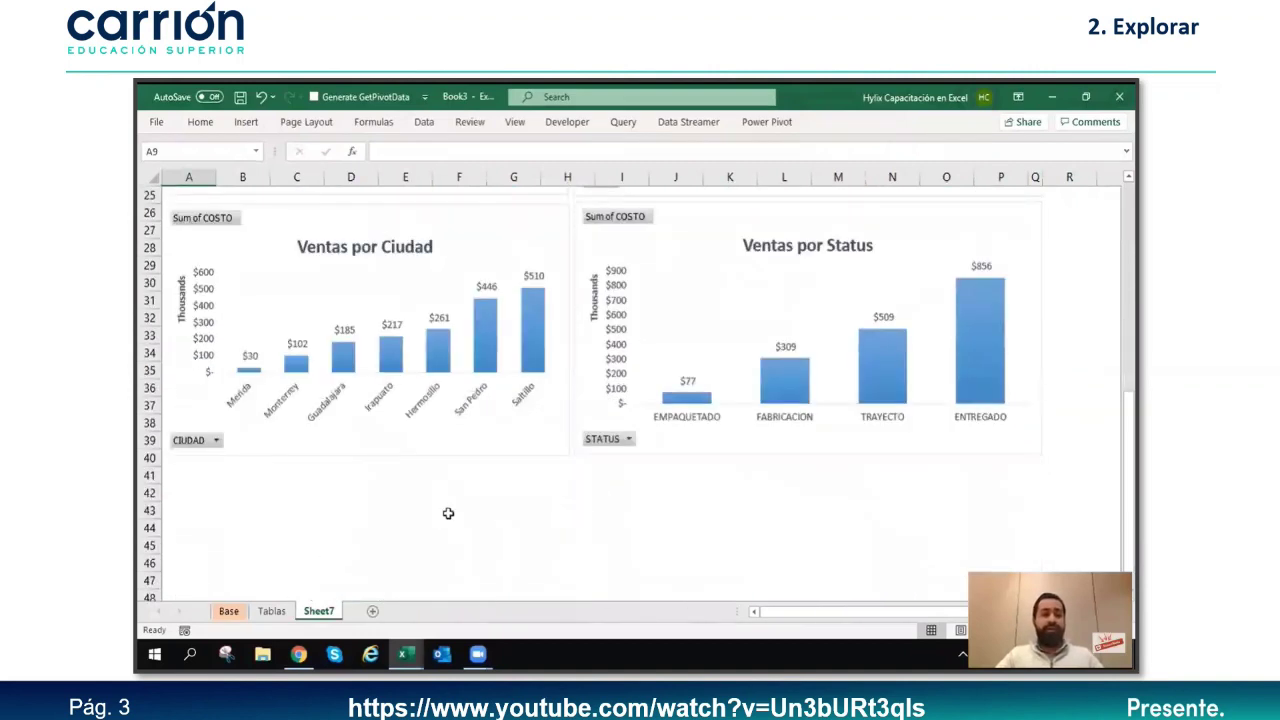
{"action": "left_click", "coordinate": [275, 611]}
{"action": "left_click", "coordinate": [275, 257]}
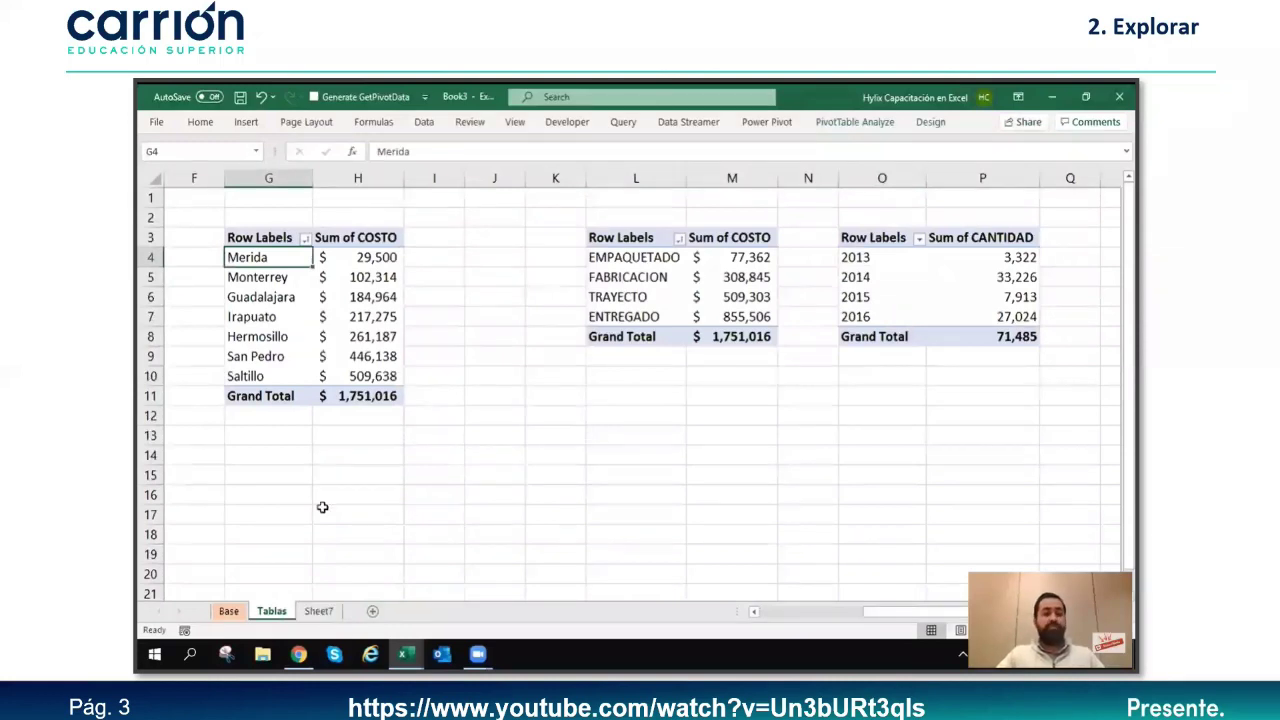
{"action": "left_click", "coordinate": [229, 611]}
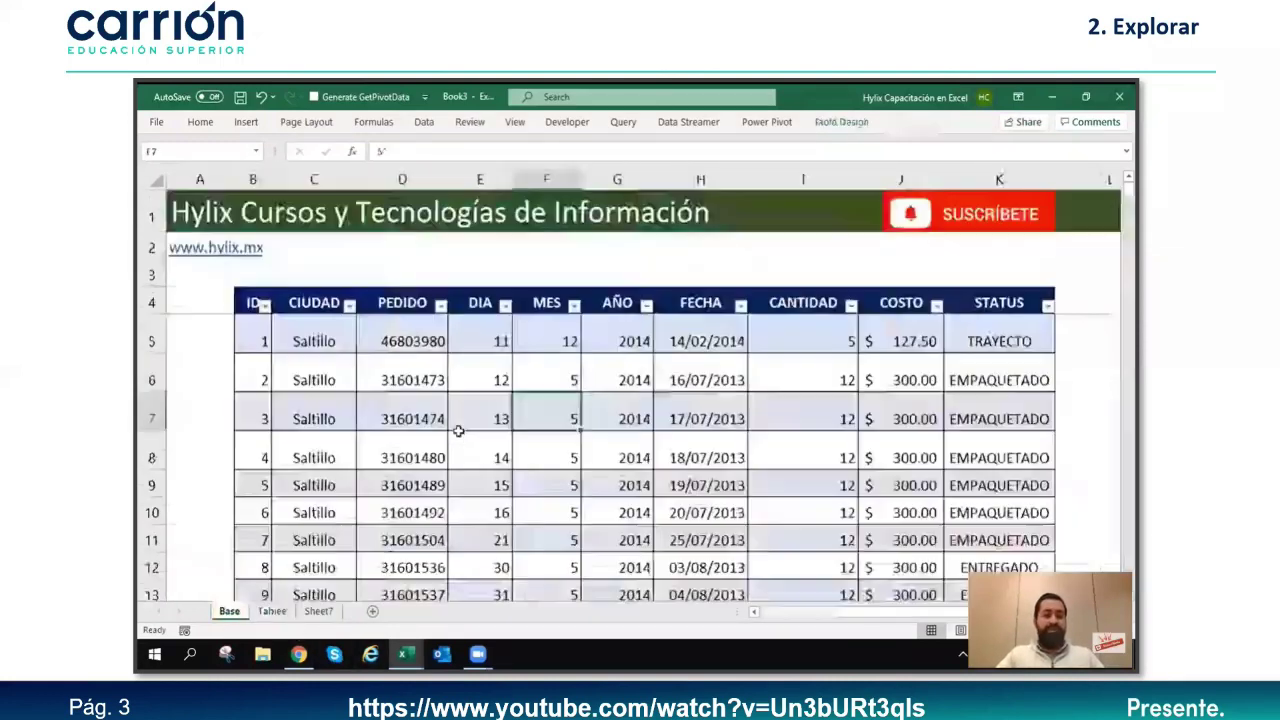
{"action": "key", "text": "shift+Down"}
{"action": "key", "text": "shift+Down"}
{"action": "key", "text": "shift+Down"}
{"action": "key", "text": "shift+Down"}
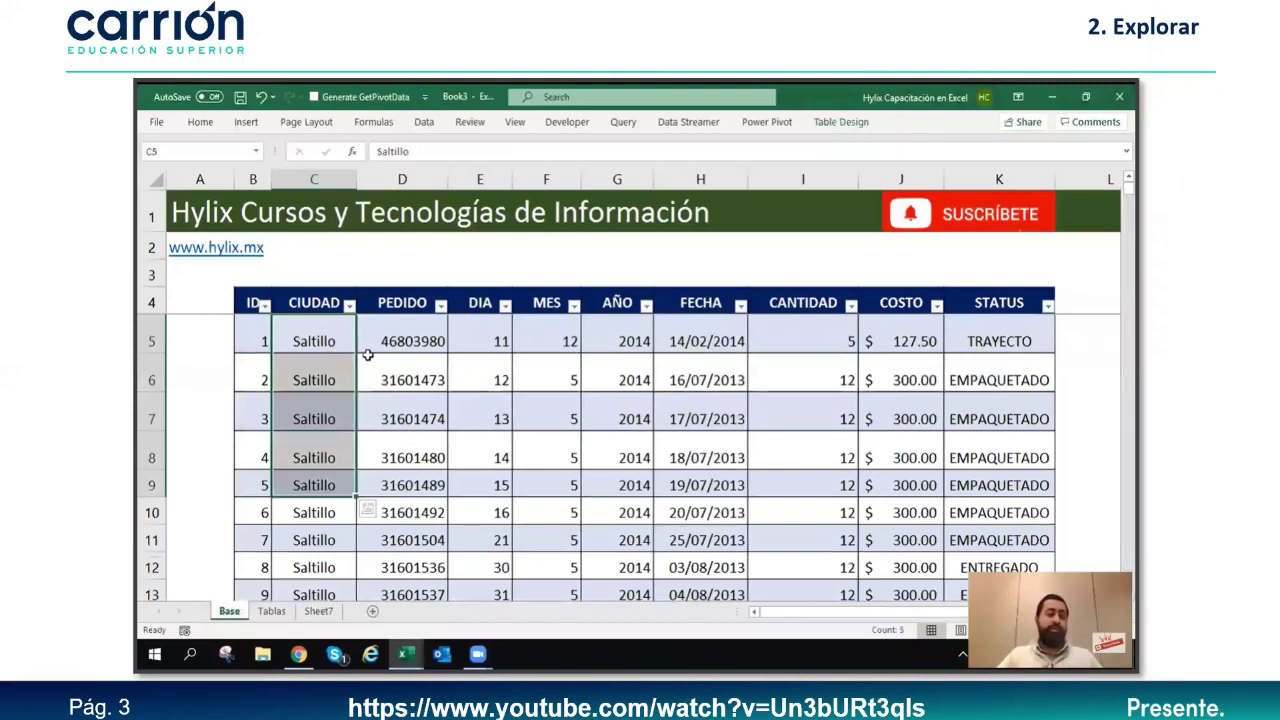
{"action": "left_click", "coordinate": [327, 351]}
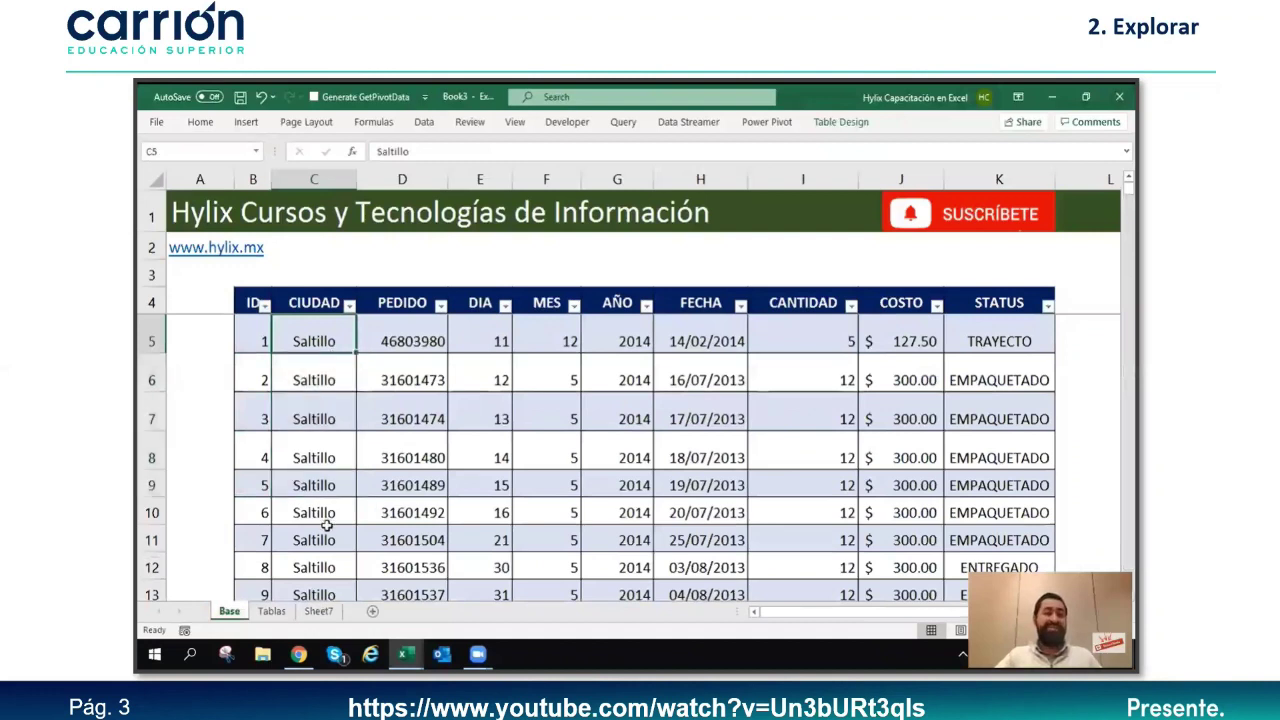
{"action": "left_click", "coordinate": [299, 455]}
{"action": "left_click", "coordinate": [349, 304]}
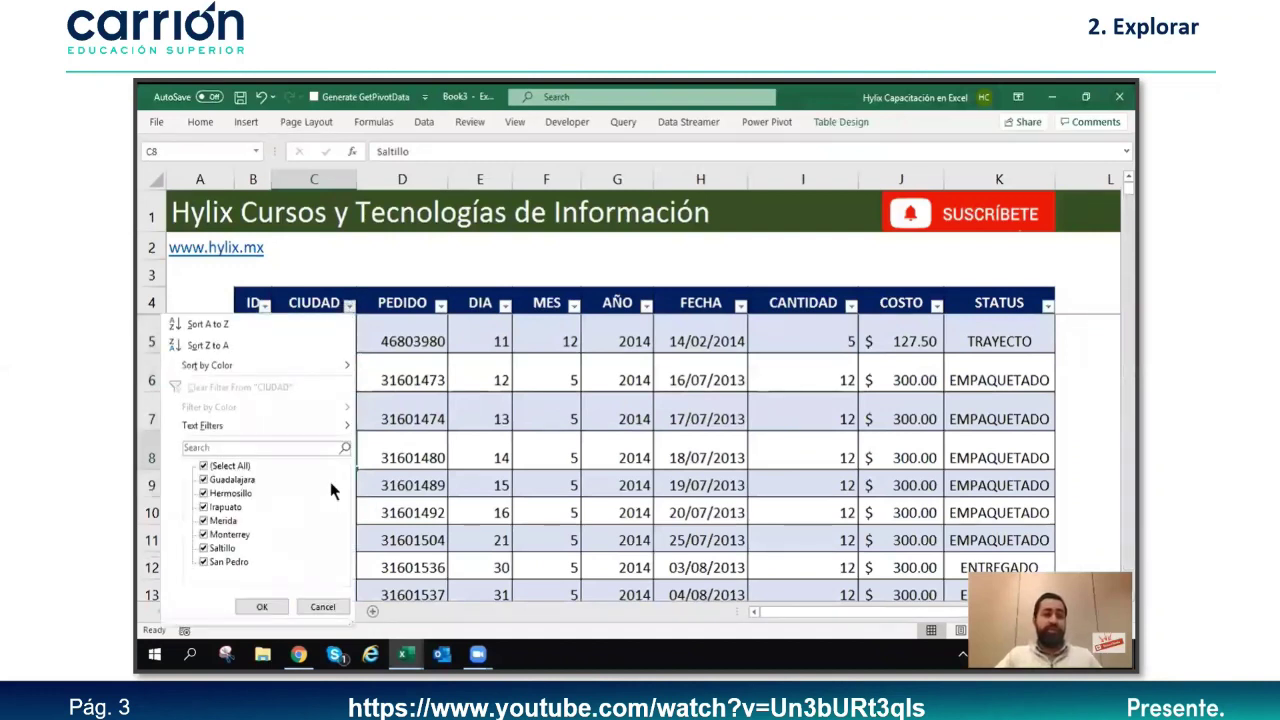
{"action": "left_click", "coordinate": [415, 465]}
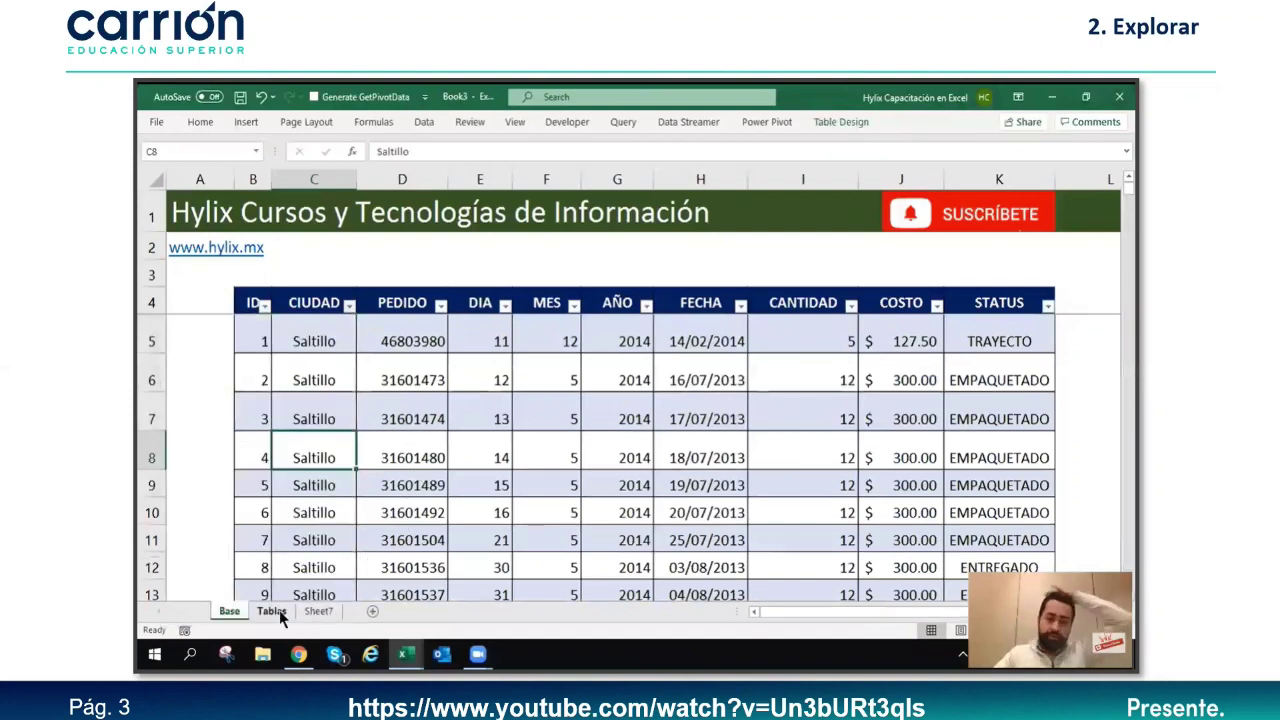
Step: Copy the city names from the city PivotTable on Tablas into column I starting at I4, and fit the column's width
{"action": "left_click", "coordinate": [278, 614]}
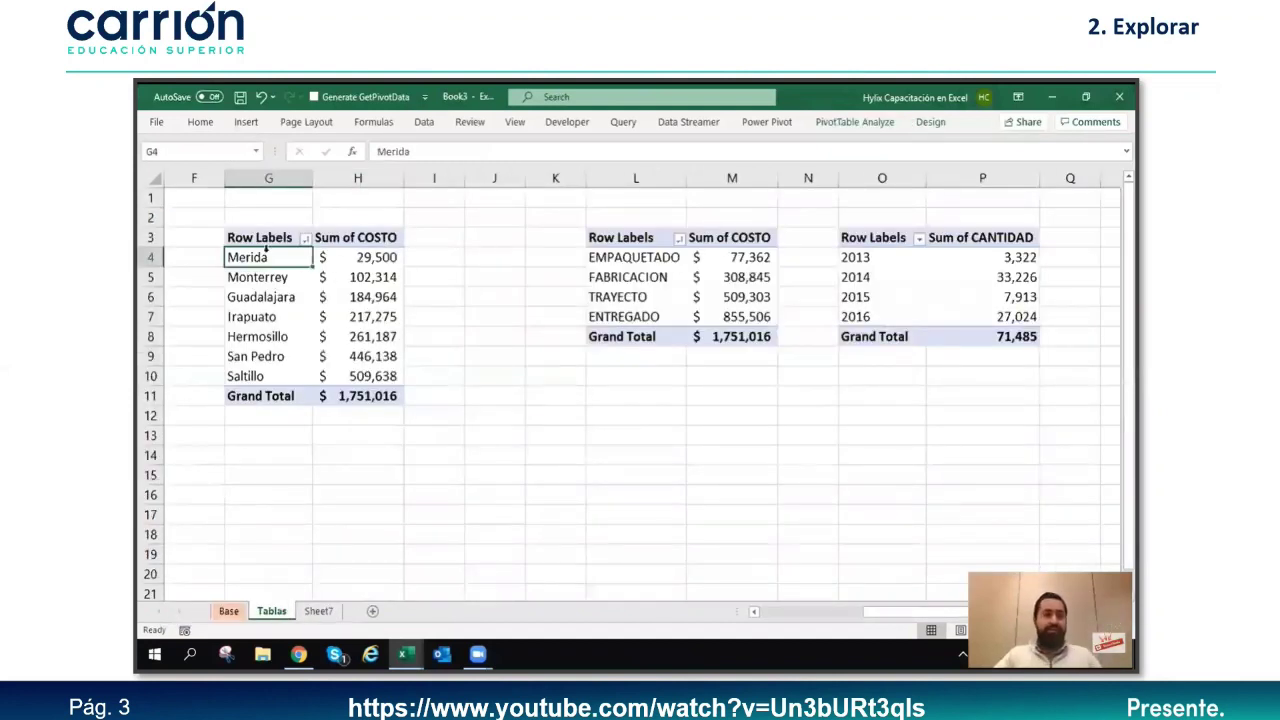
{"action": "left_click_drag", "start_coordinate": [268, 258], "coordinate": [286, 377]}
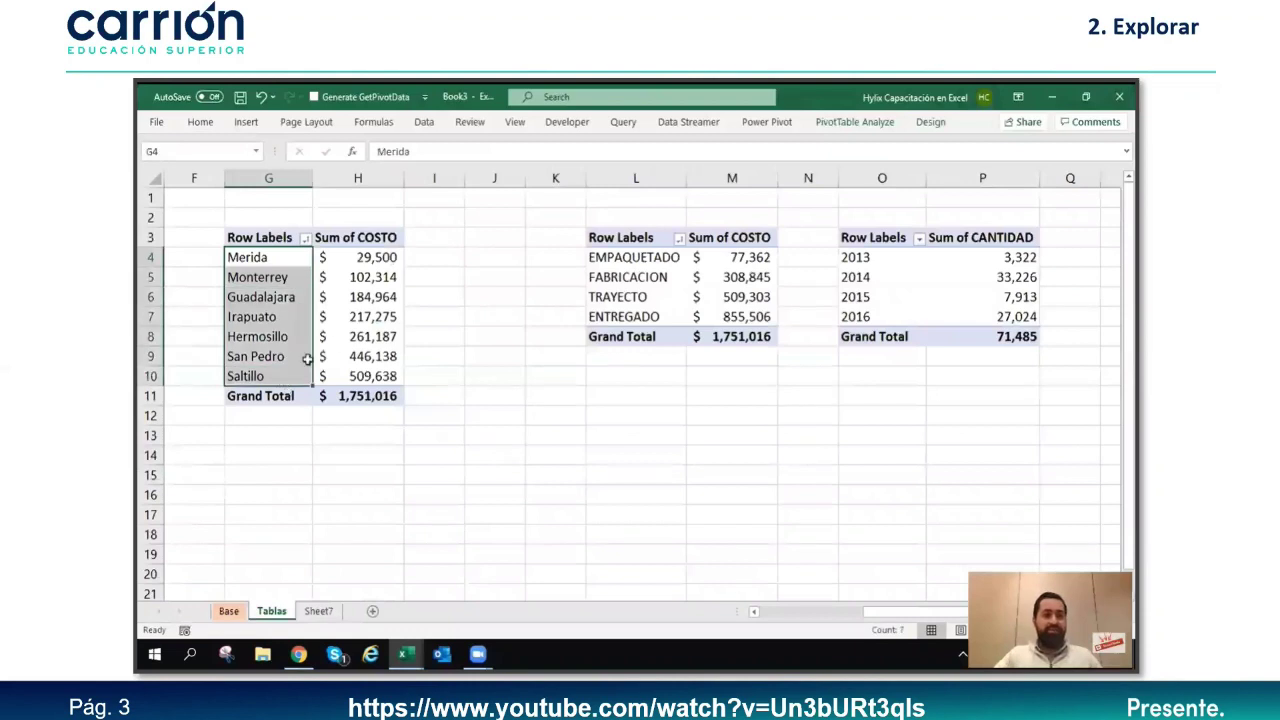
{"action": "key", "text": "ctrl+c"}
{"action": "left_click", "coordinate": [434, 257]}
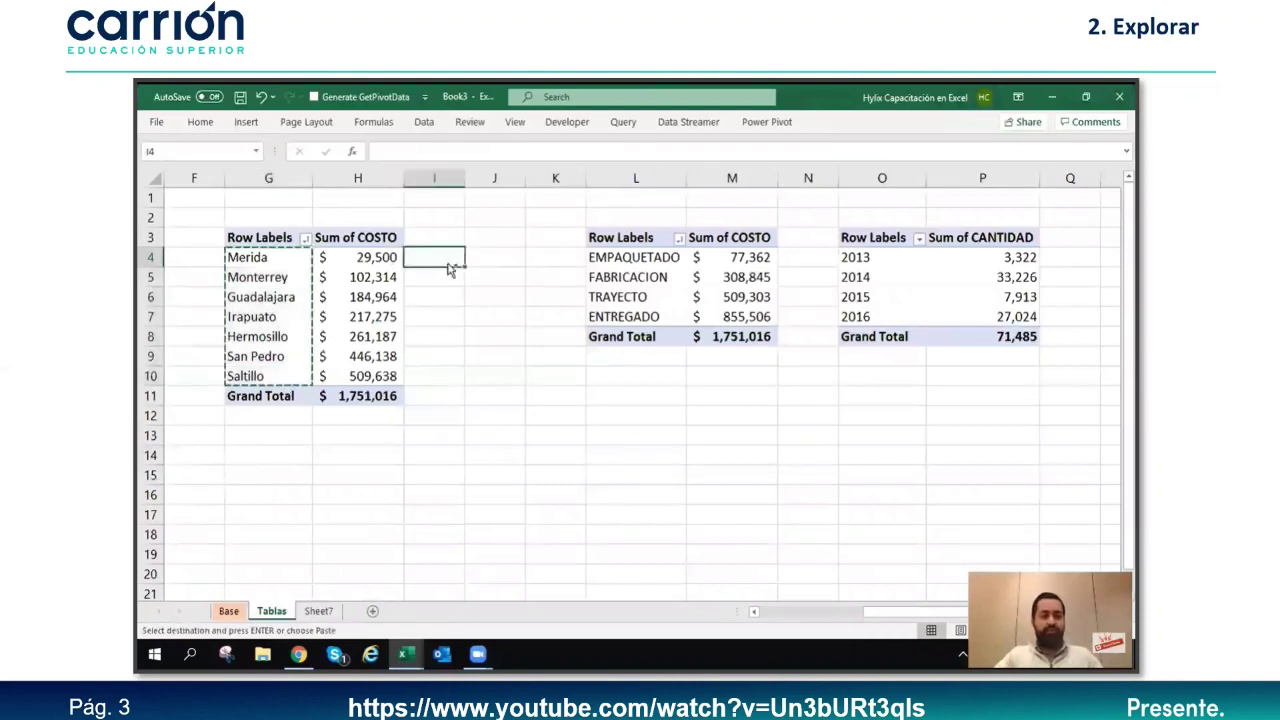
{"action": "key", "text": "ctrl+v"}
{"action": "key", "text": "Escape"}
{"action": "left_click", "coordinate": [573, 180]}
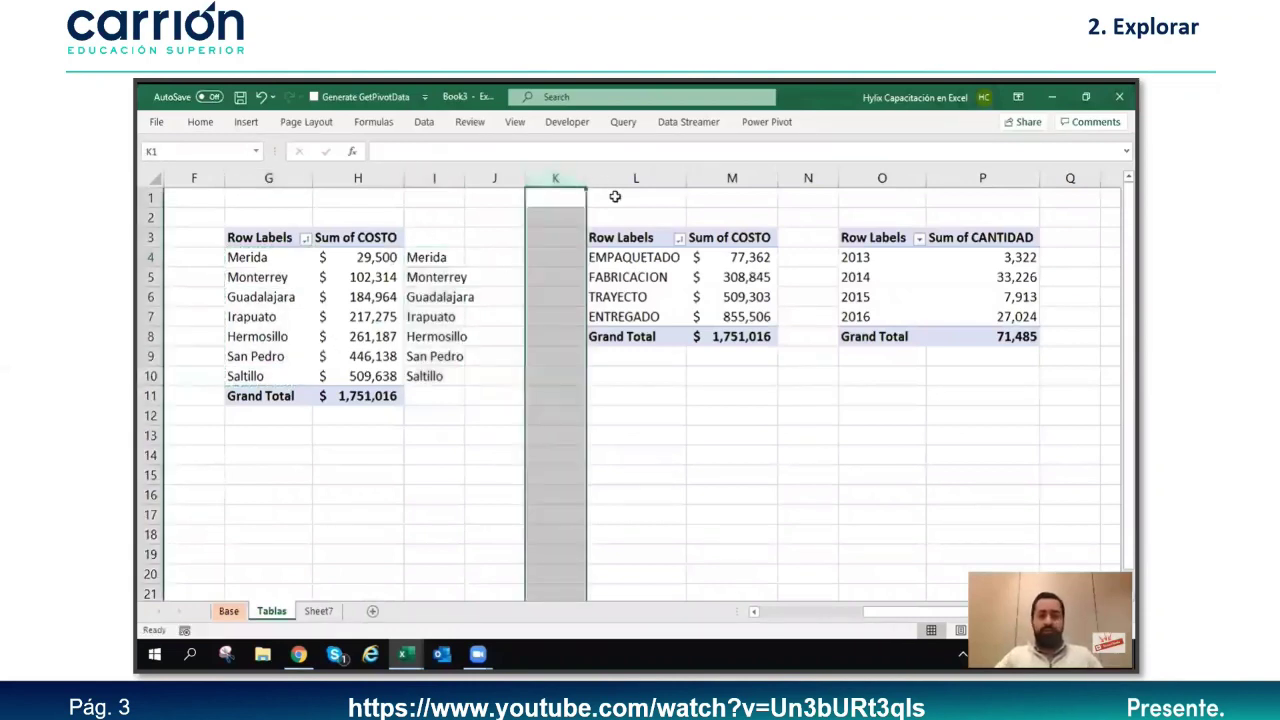
{"action": "double_click", "coordinate": [464, 178]}
Step: Convert the copied city names in I4:I10 to the Geography data type and widen column I to fit them
{"action": "left_click", "coordinate": [458, 260]}
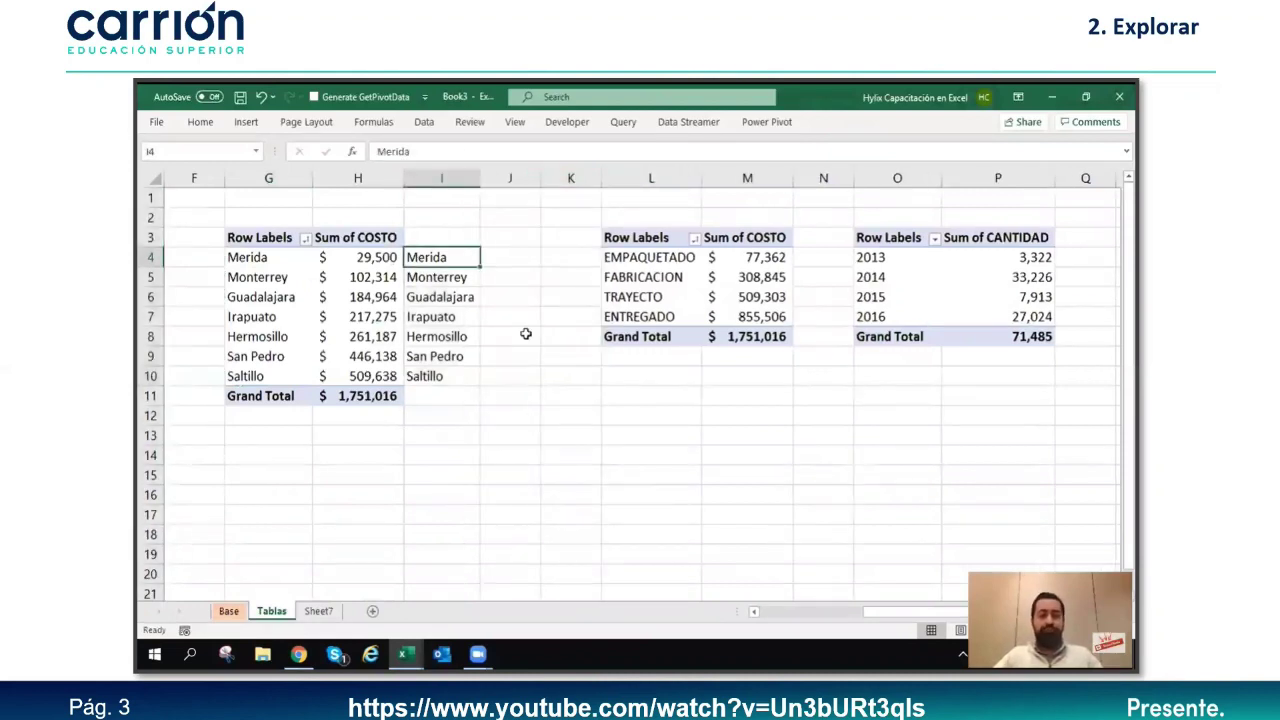
{"action": "key", "text": "ctrl+shift+Down"}
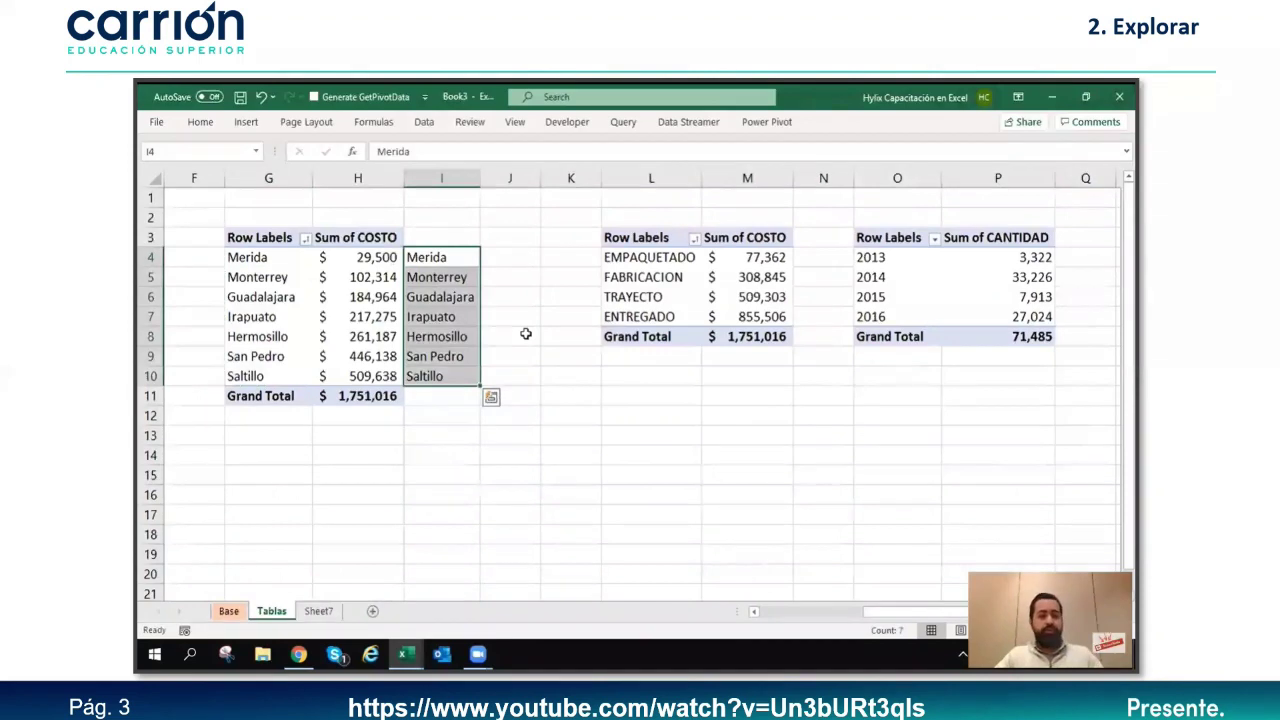
{"action": "key", "text": "ctrl+F1"}
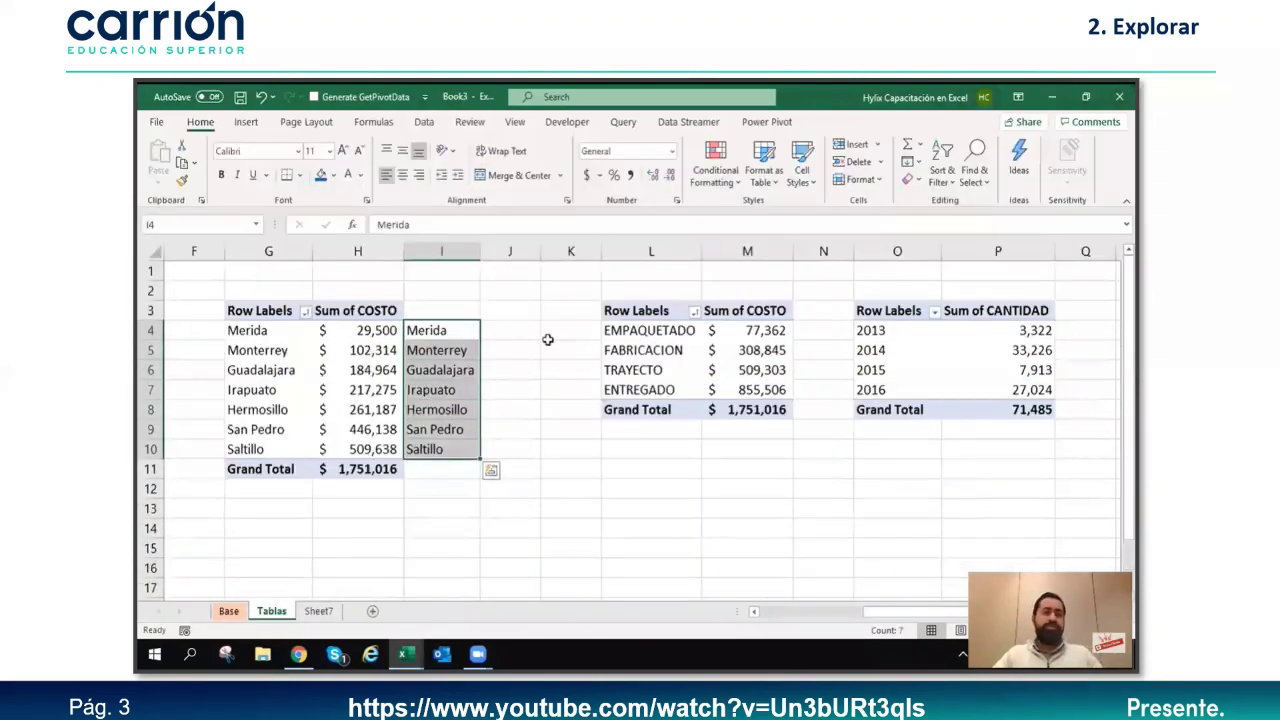
{"action": "left_click", "coordinate": [424, 122]}
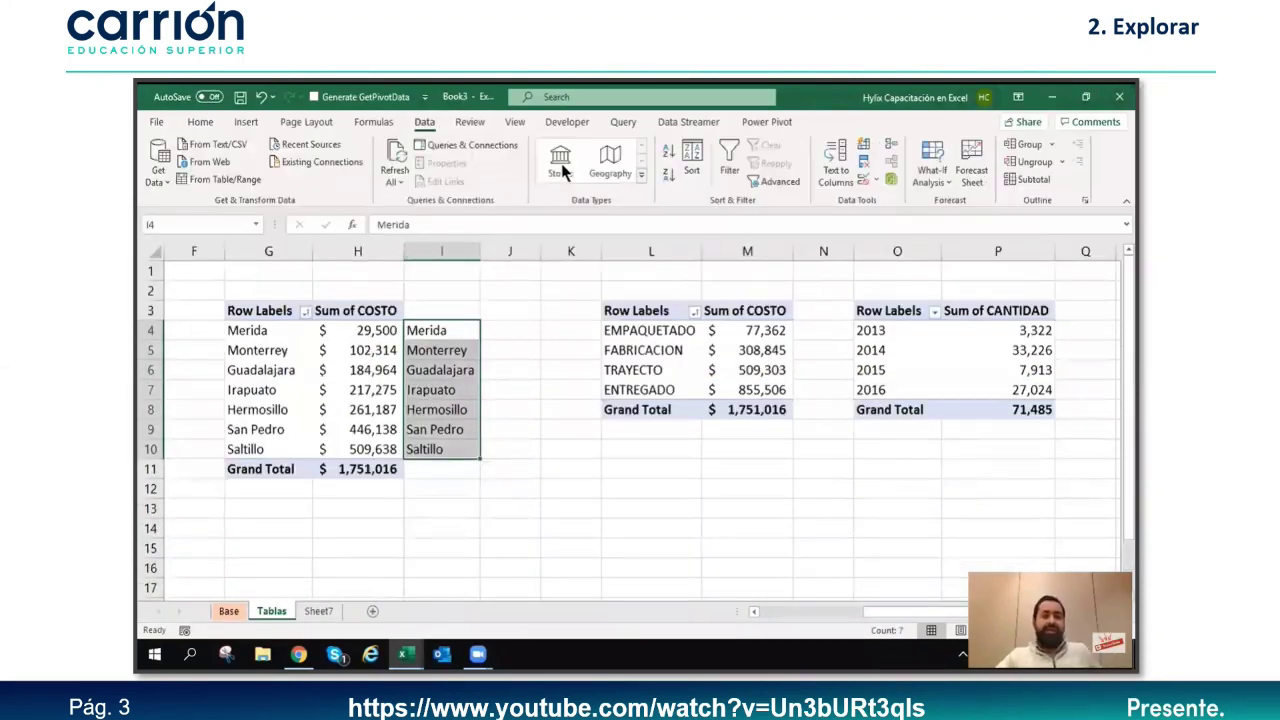
{"action": "left_click", "coordinate": [616, 175]}
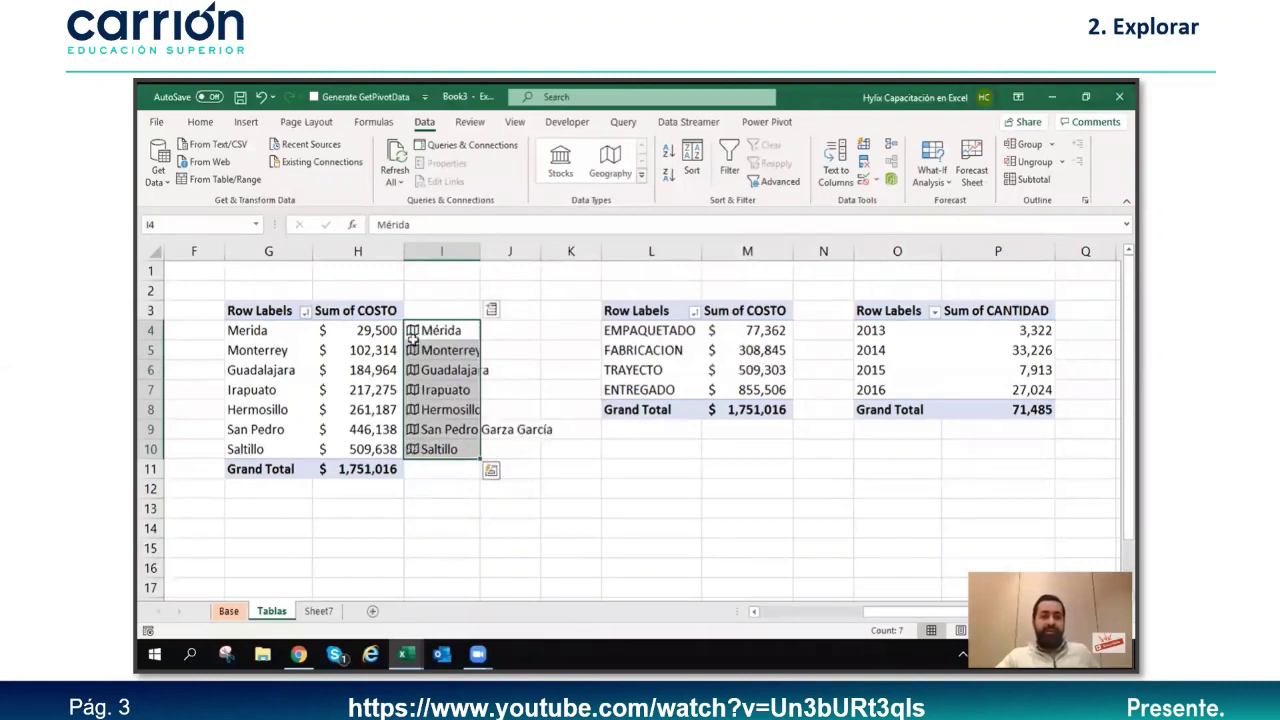
{"action": "scroll", "coordinate": [416, 335], "scroll_direction": "up", "scroll_amount": 1}
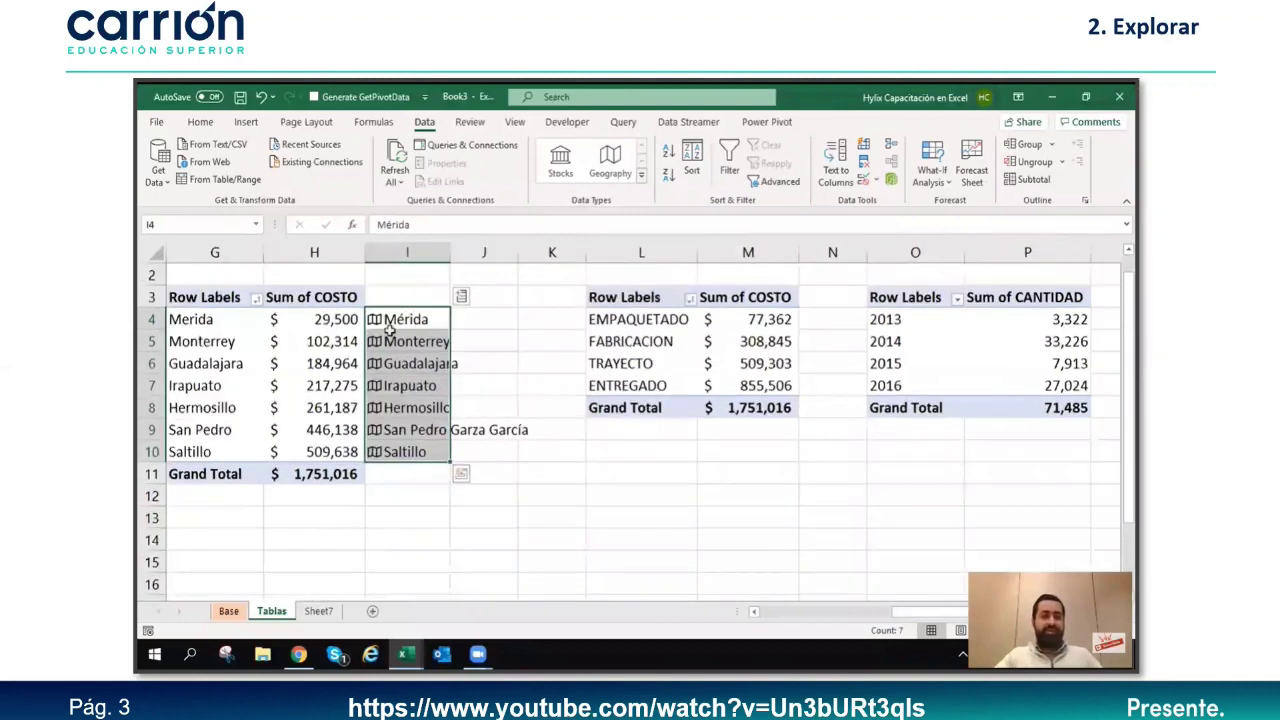
{"action": "scroll", "coordinate": [465, 307], "scroll_direction": "up", "scroll_amount": 1}
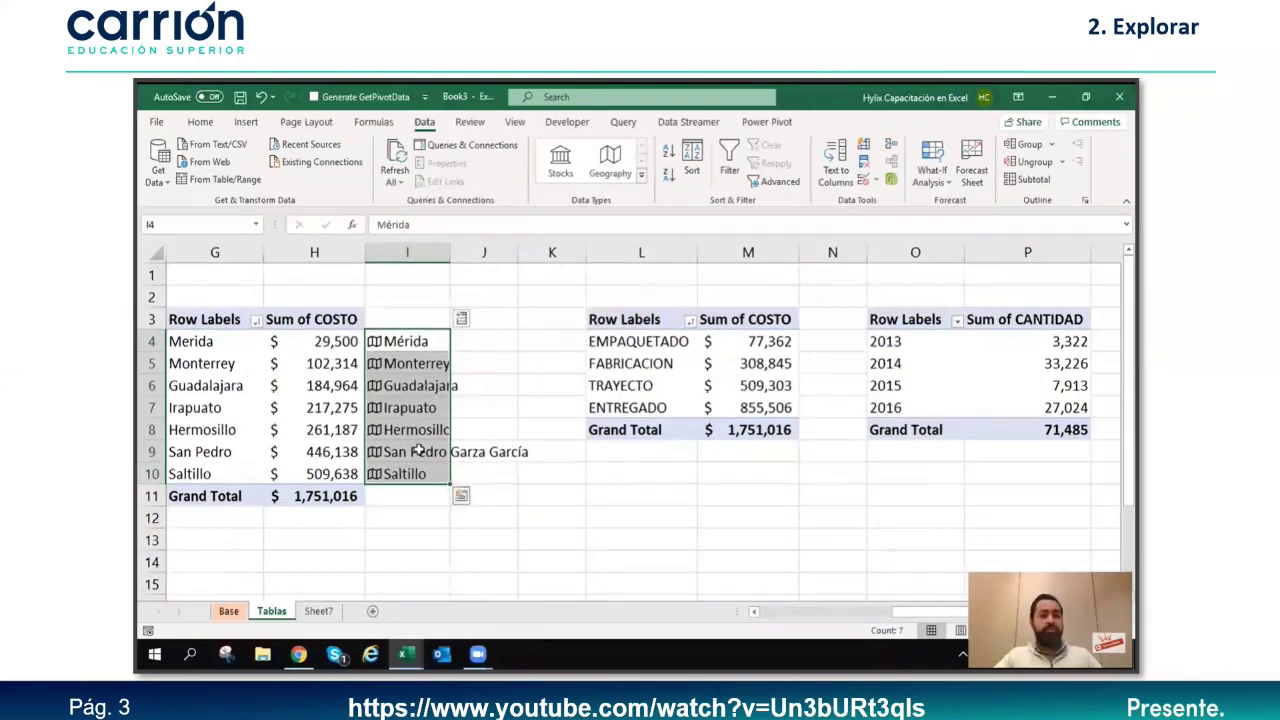
{"action": "left_click_drag", "start_coordinate": [452, 257], "coordinate": [540, 257]}
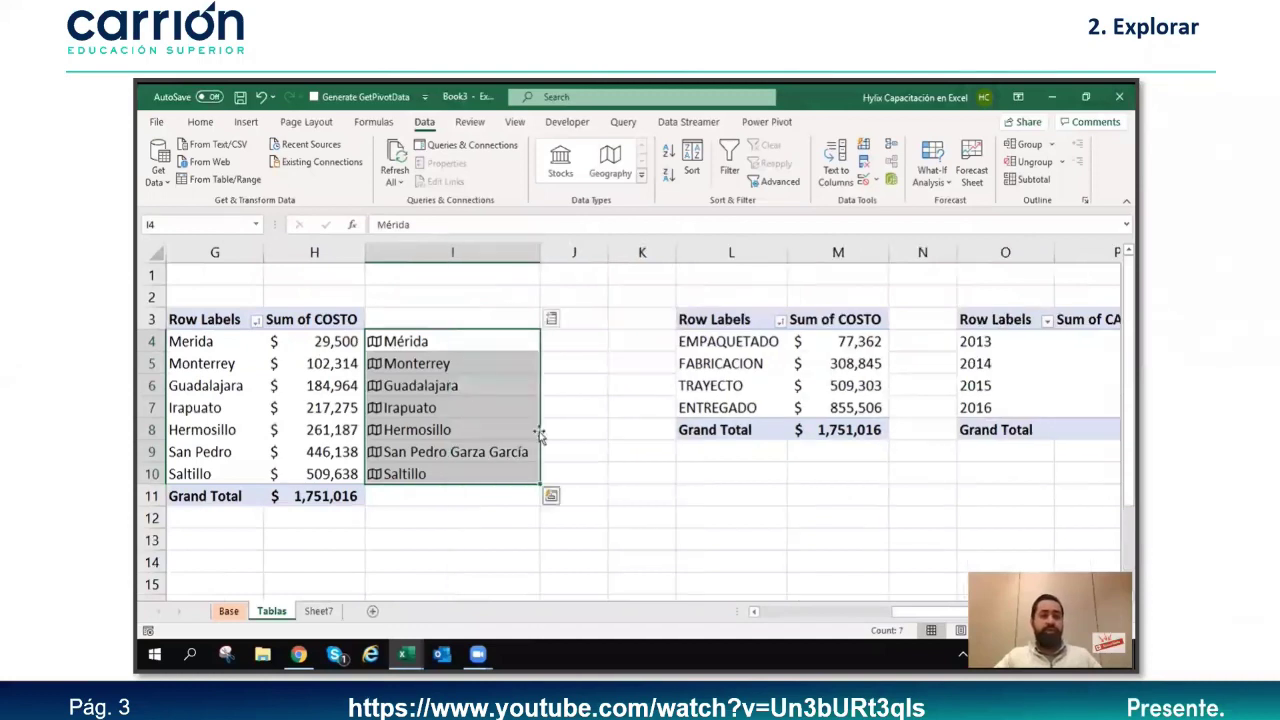
Step: Extract the Admin Division 1 (State/province/other) field for the cities into column J and fit that column's width
{"action": "left_click", "coordinate": [549, 320]}
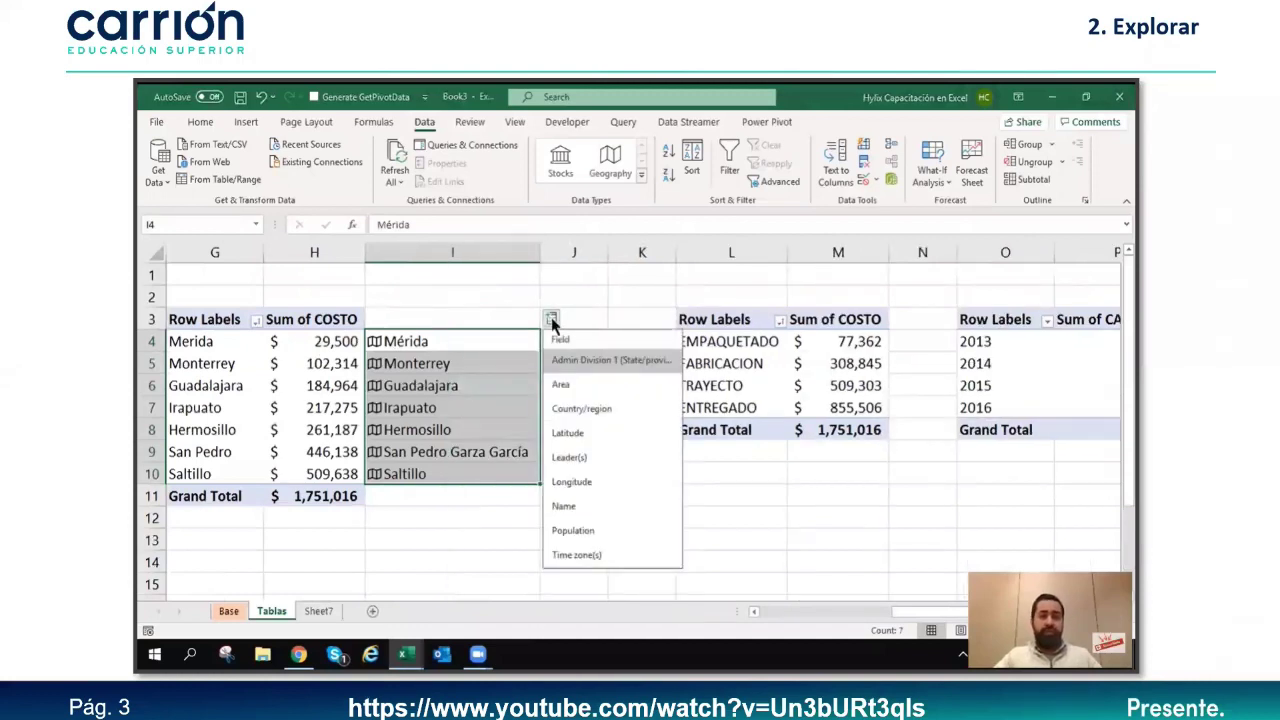
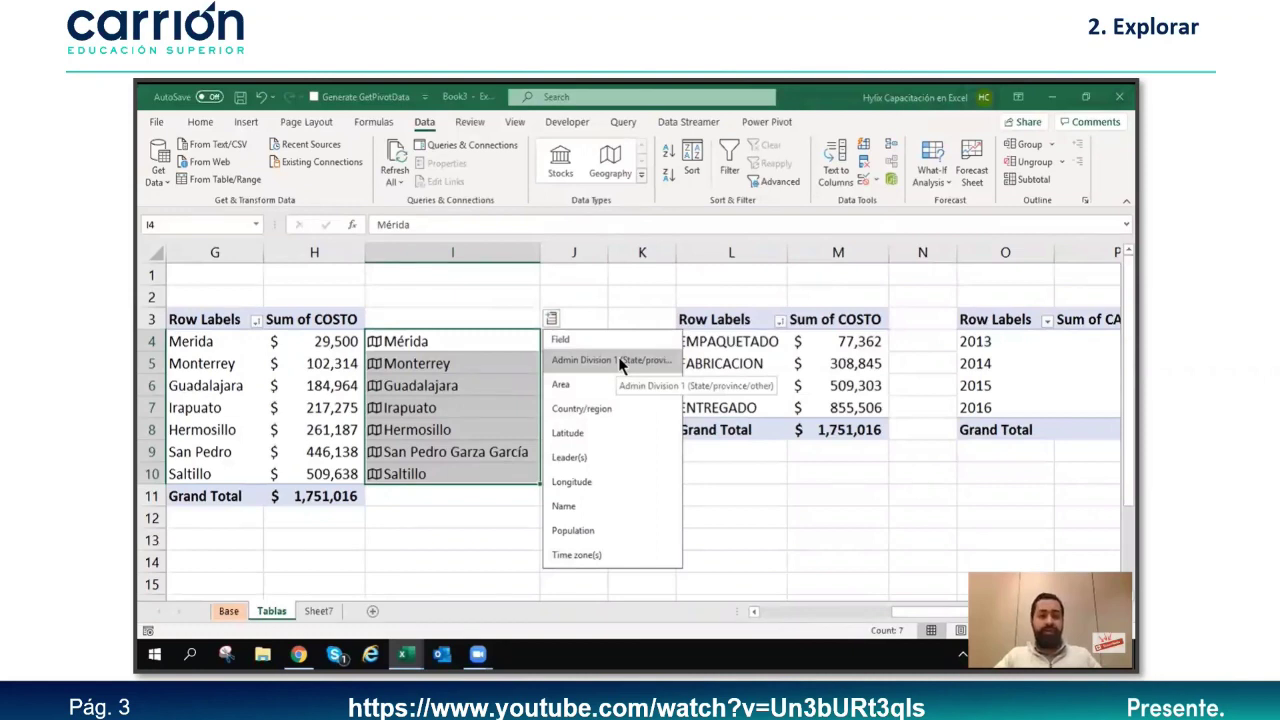
{"action": "left_click", "coordinate": [620, 362]}
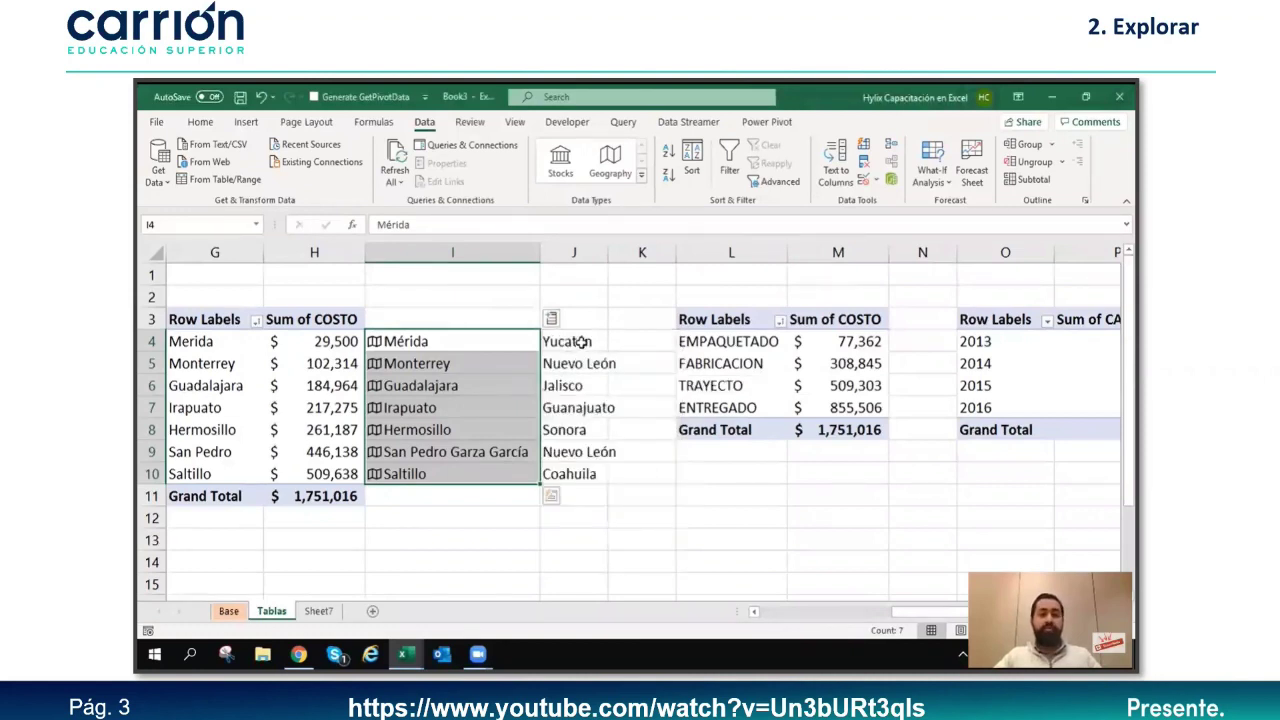
{"action": "left_click", "coordinate": [582, 342]}
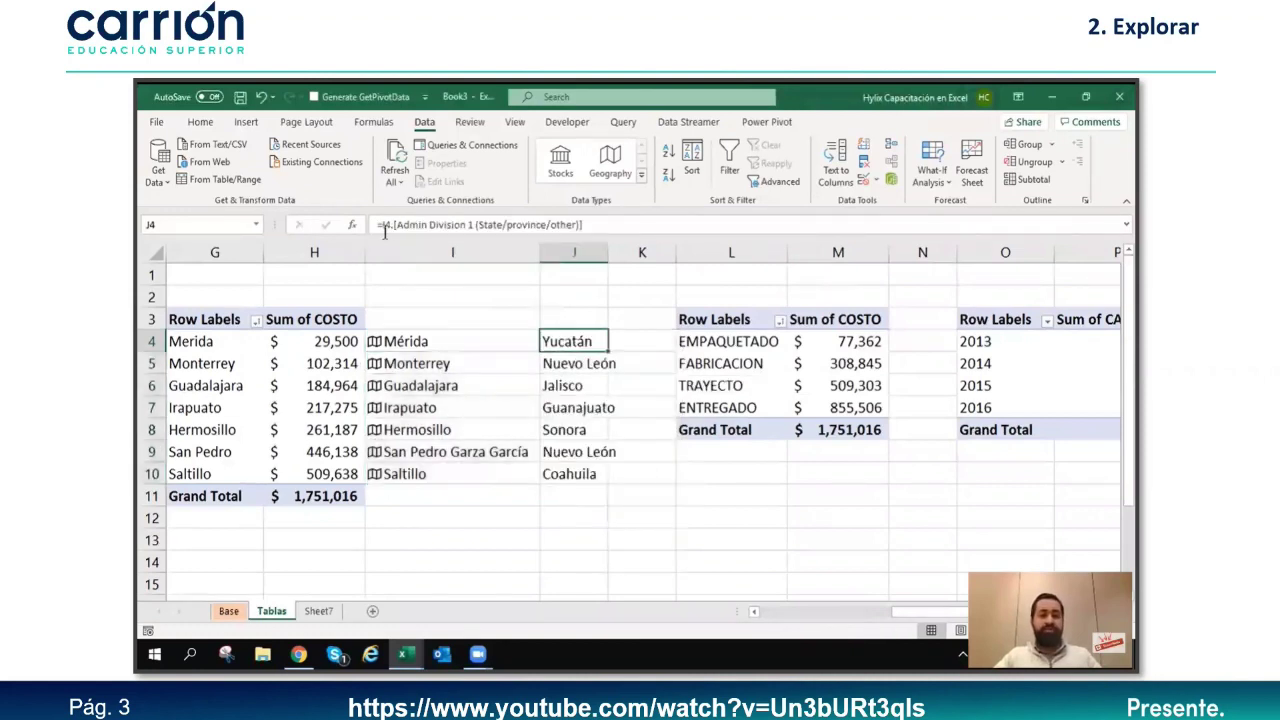
{"action": "double_click", "coordinate": [607, 252]}
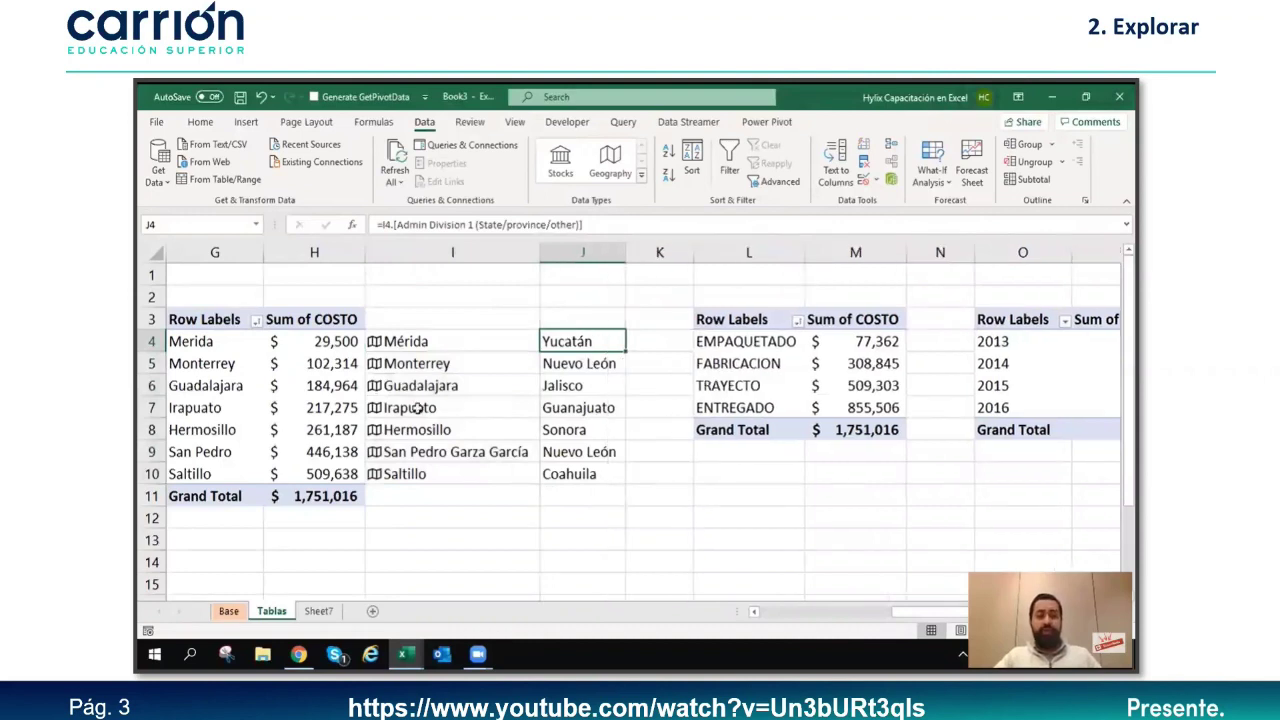
Step: Copy the city costs from H4:H10 of the city PivotTable into column K starting at K4
{"action": "left_click_drag", "start_coordinate": [338, 341], "coordinate": [340, 468]}
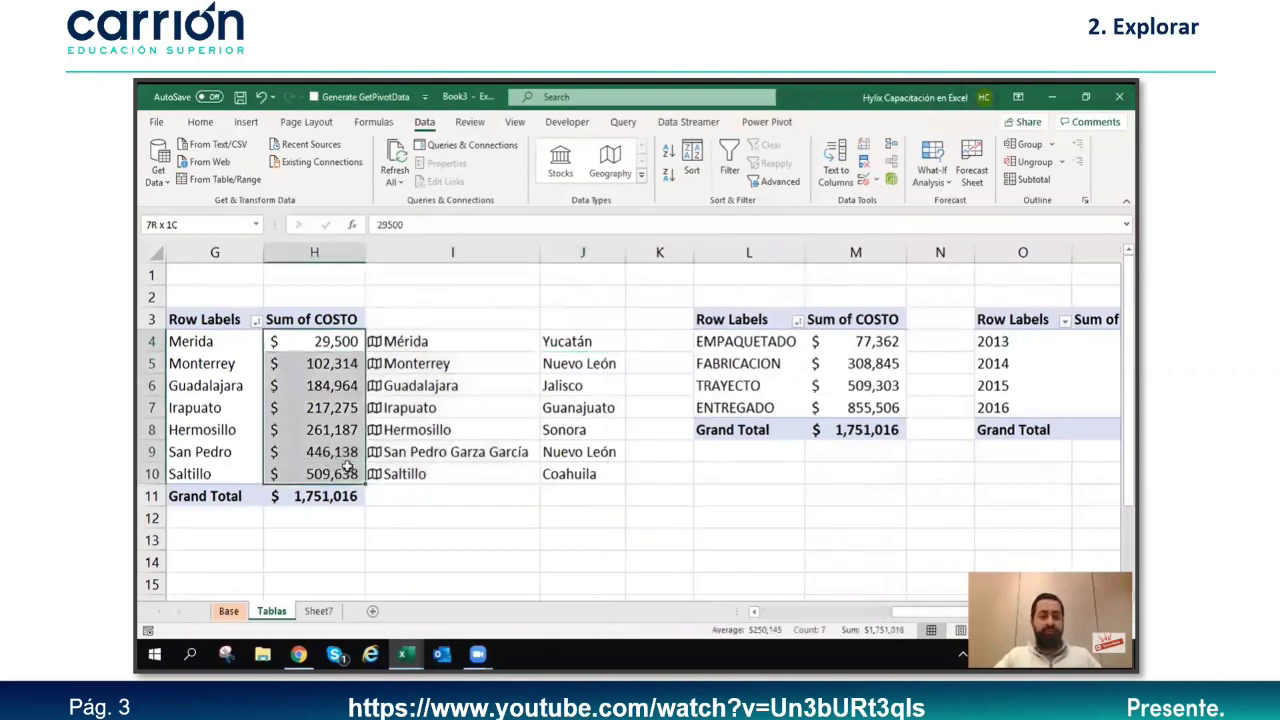
{"action": "key", "text": "ctrl+c"}
{"action": "left_click", "coordinate": [659, 341]}
{"action": "key", "text": "Return"}
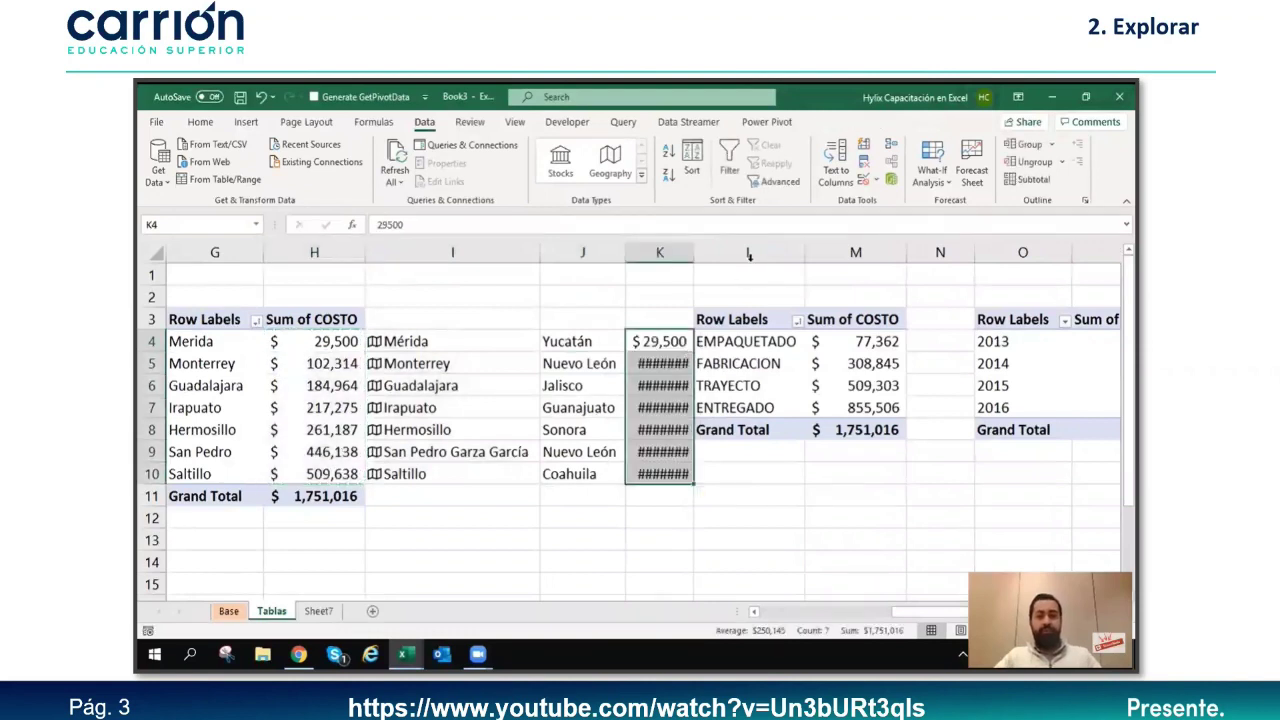
Step: Insert an empty column at L before the status PivotTable and fit column K's width to the costs
{"action": "left_click", "coordinate": [765, 253]}
{"action": "key", "text": "ctrl+plus"}
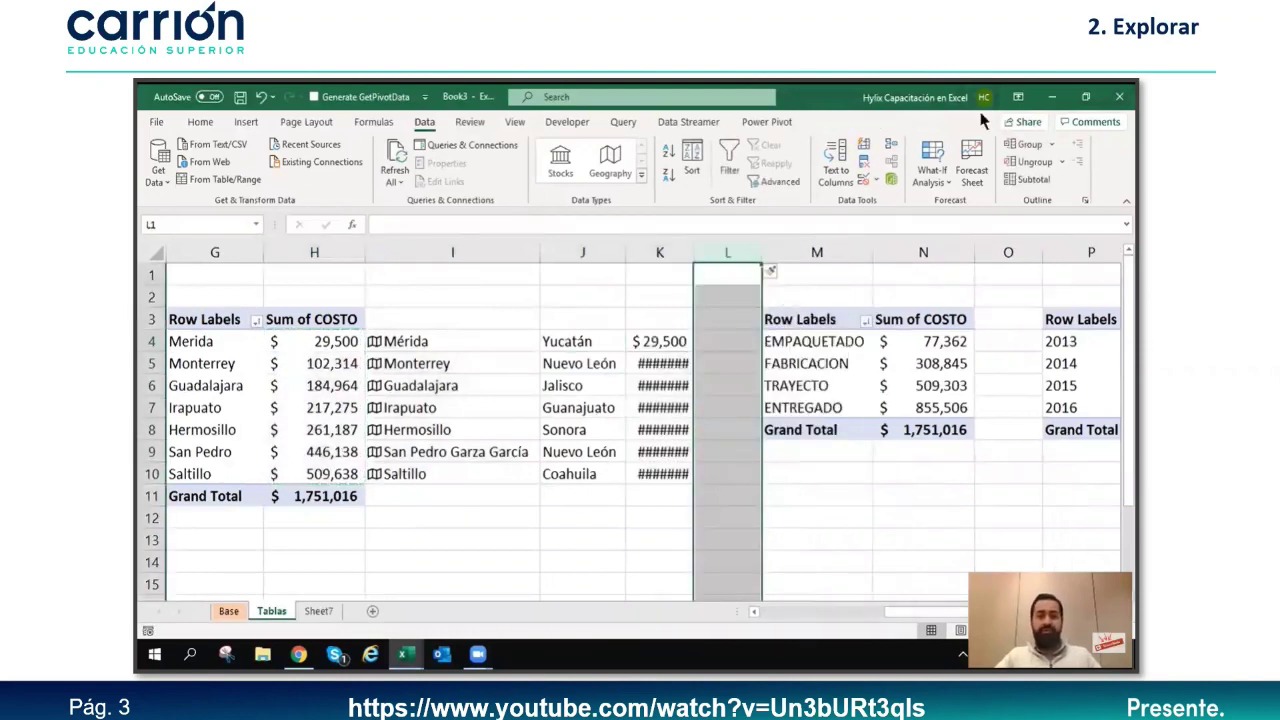
{"action": "left_click", "coordinate": [659, 318]}
{"action": "double_click", "coordinate": [695, 260]}
Step: Insert a Filled Map chart from the states and costs in J4:K10
{"action": "left_click", "coordinate": [575, 341]}
{"action": "left_click_drag", "start_coordinate": [470, 341], "coordinate": [672, 406]}
{"action": "left_click_drag", "start_coordinate": [677, 341], "coordinate": [666, 474]}
{"action": "left_click_drag", "start_coordinate": [575, 341], "coordinate": [666, 474]}
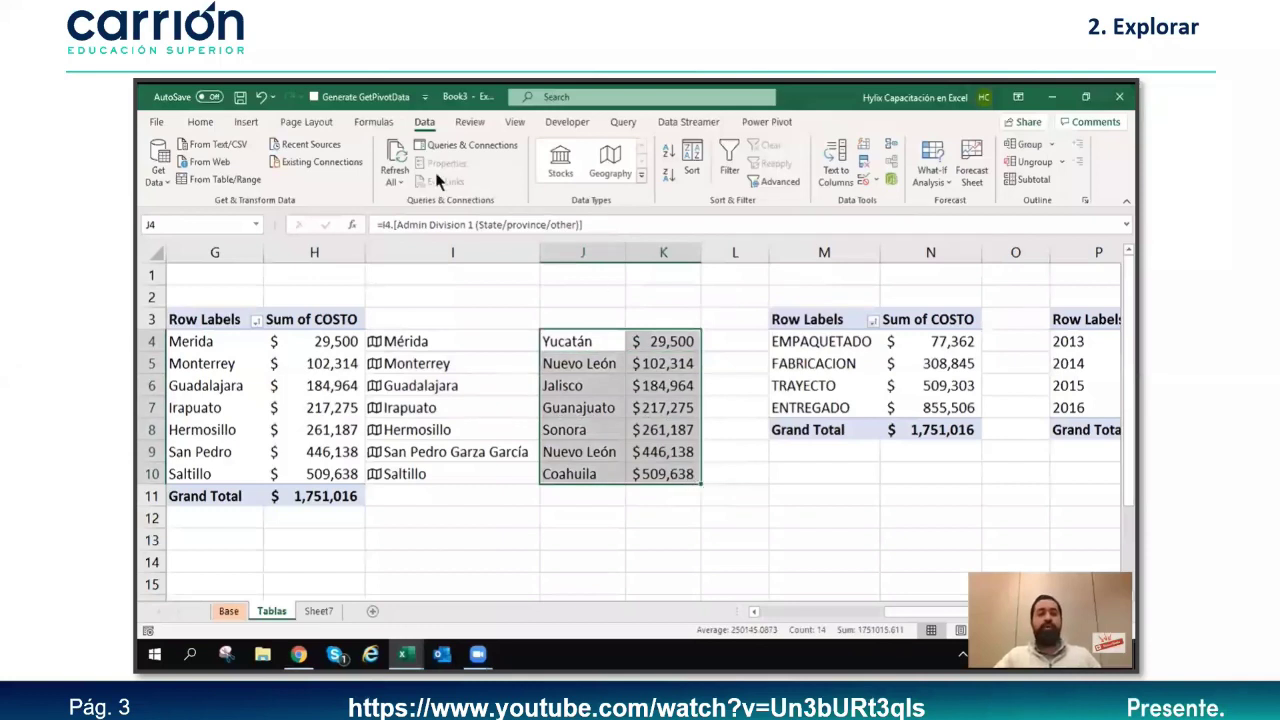
{"action": "left_click", "coordinate": [246, 123]}
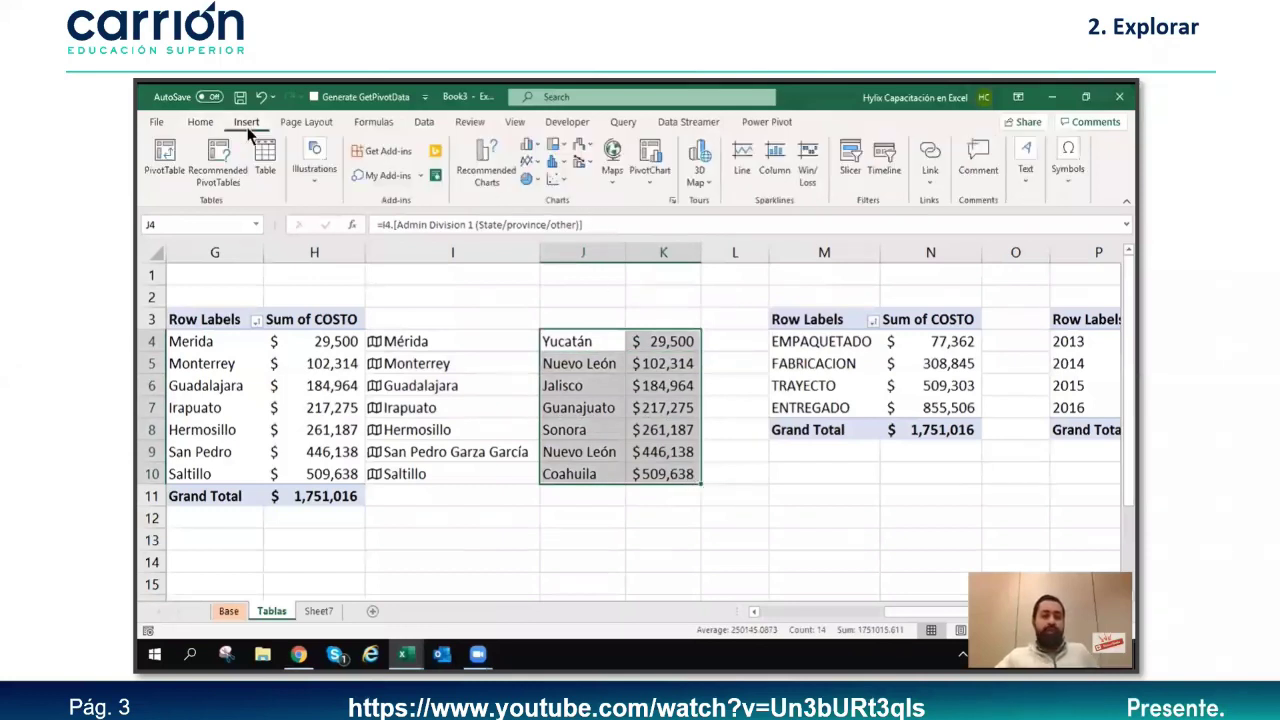
{"action": "left_click", "coordinate": [613, 170]}
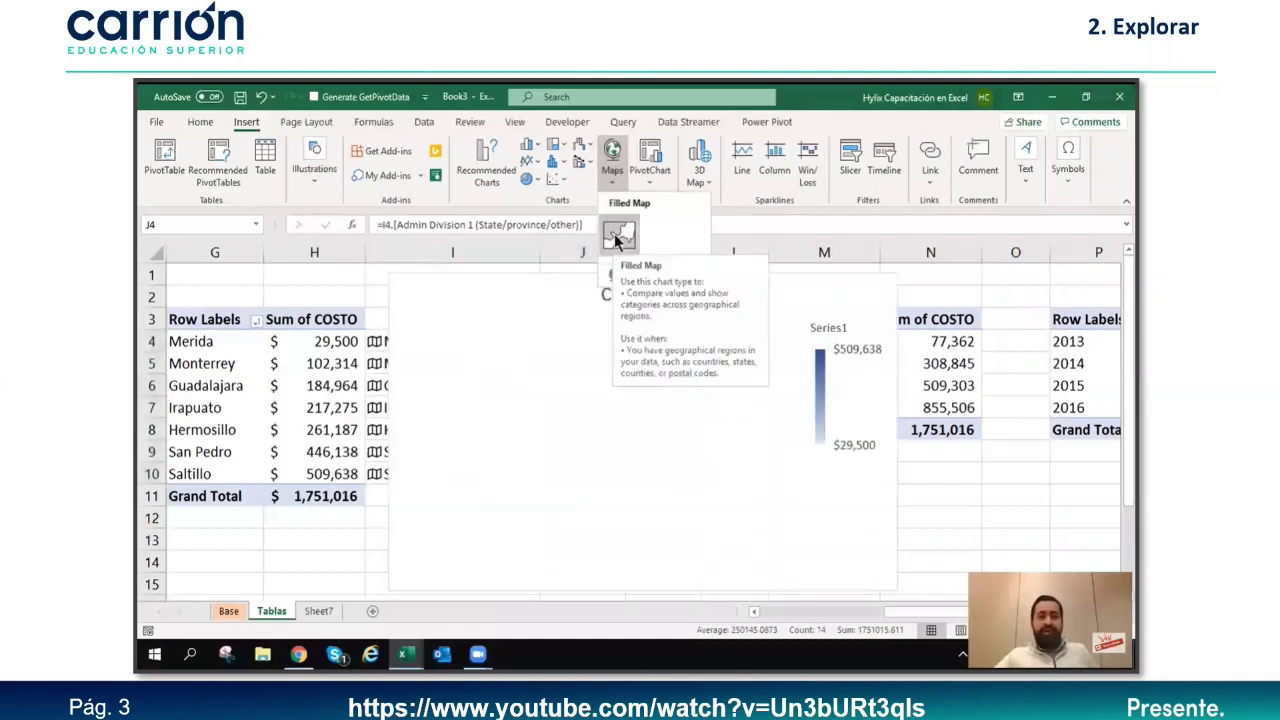
{"action": "left_click", "coordinate": [618, 238]}
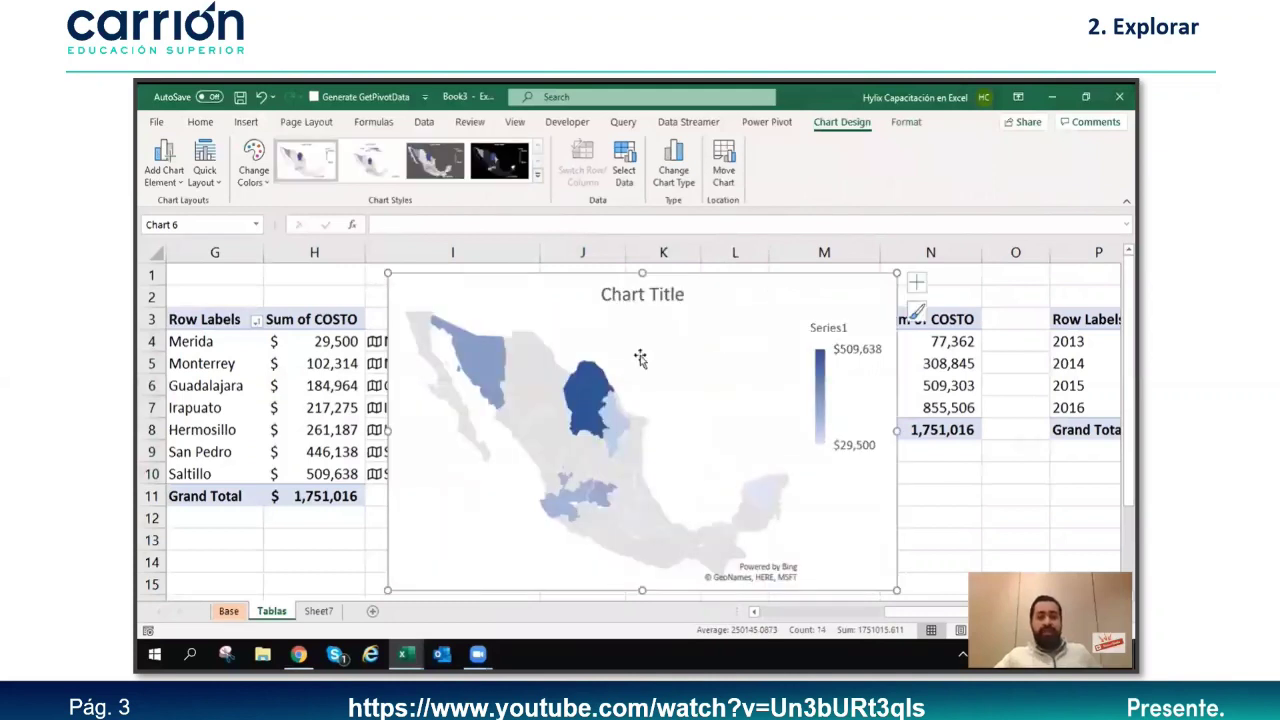
Step: Title the map chart "Ventas por Estado" in bold and show its data labels
{"action": "left_click", "coordinate": [651, 290]}
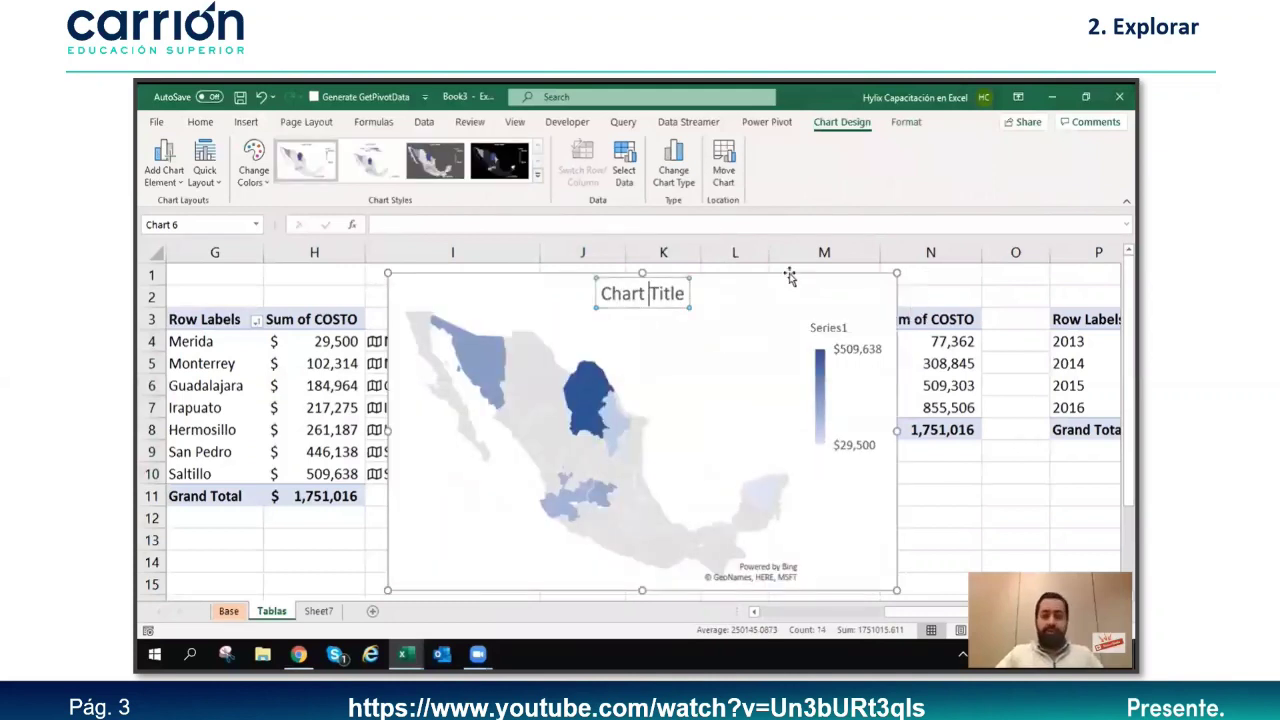
{"action": "key", "text": "ctrl+a"}
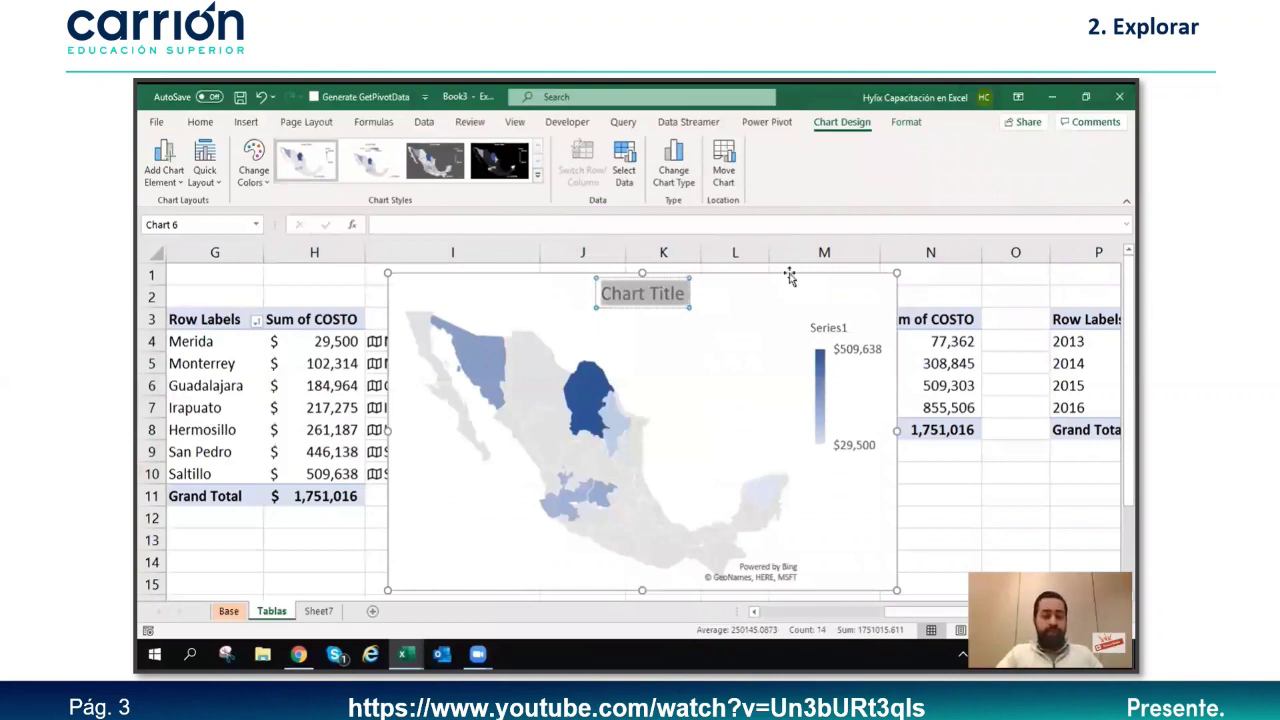
{"action": "type", "text": "Ventas"}
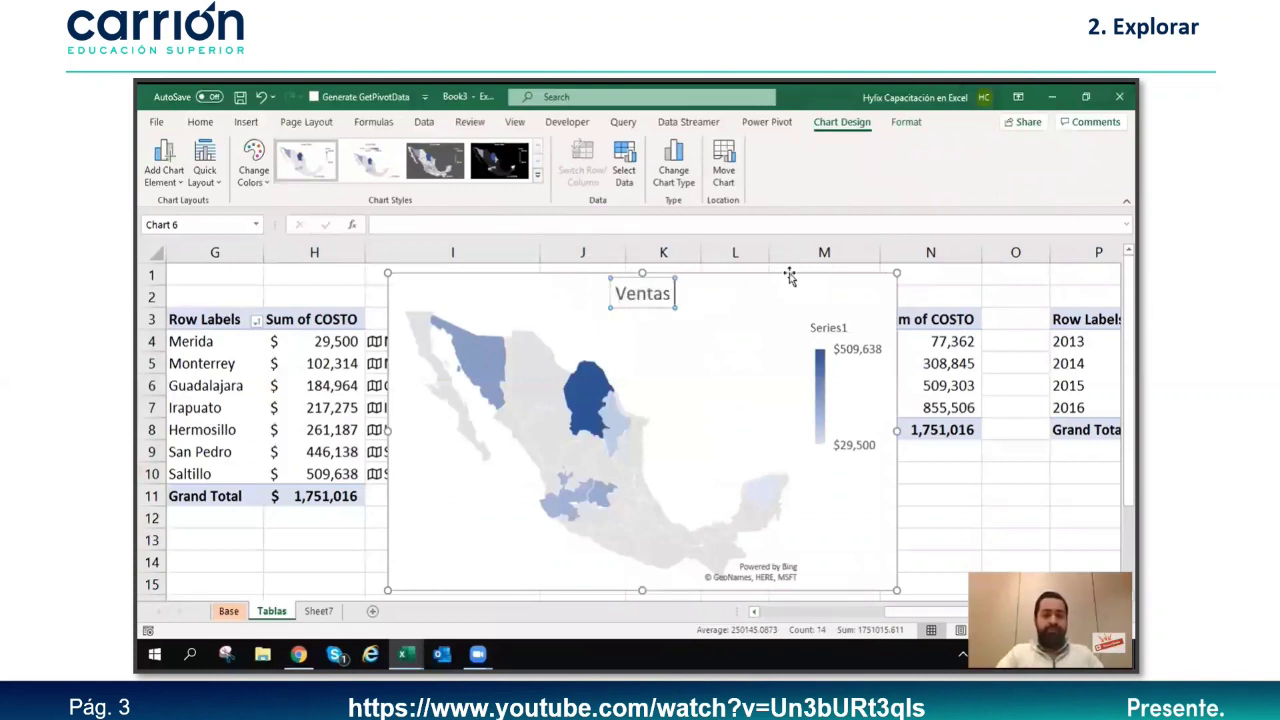
{"action": "type", "text": " por Estado"}
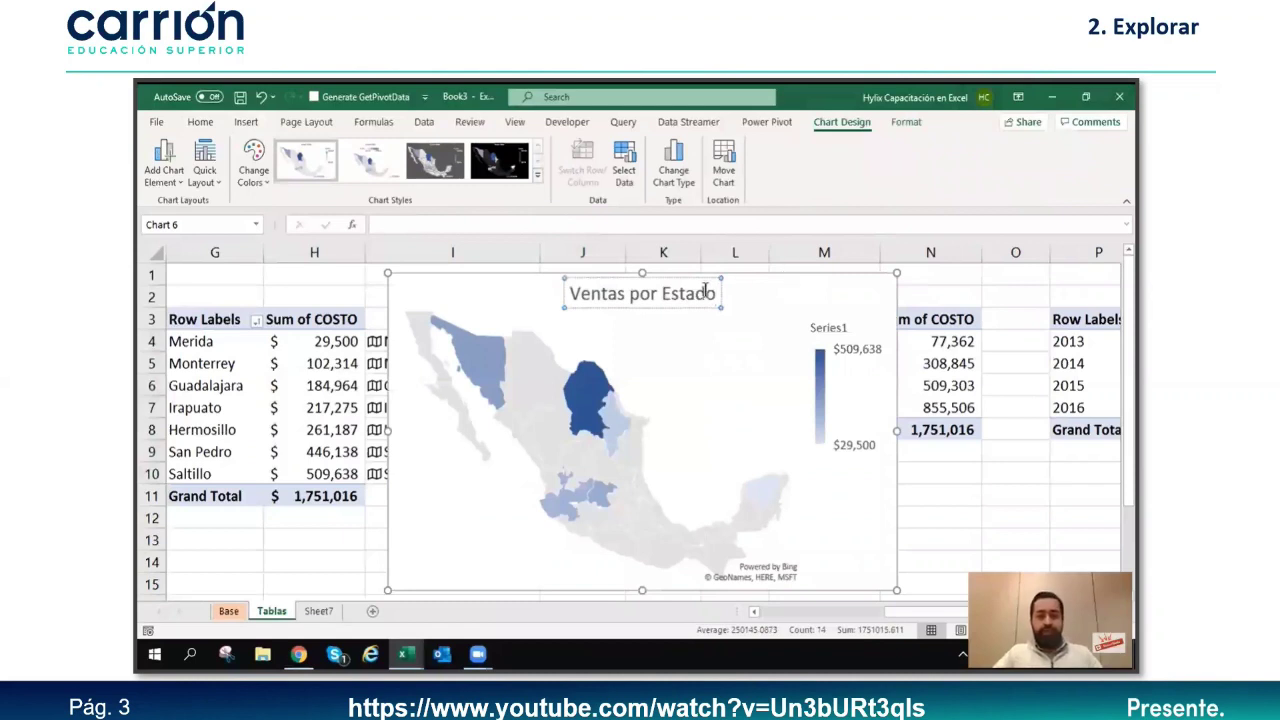
{"action": "key", "text": "ctrl+a"}
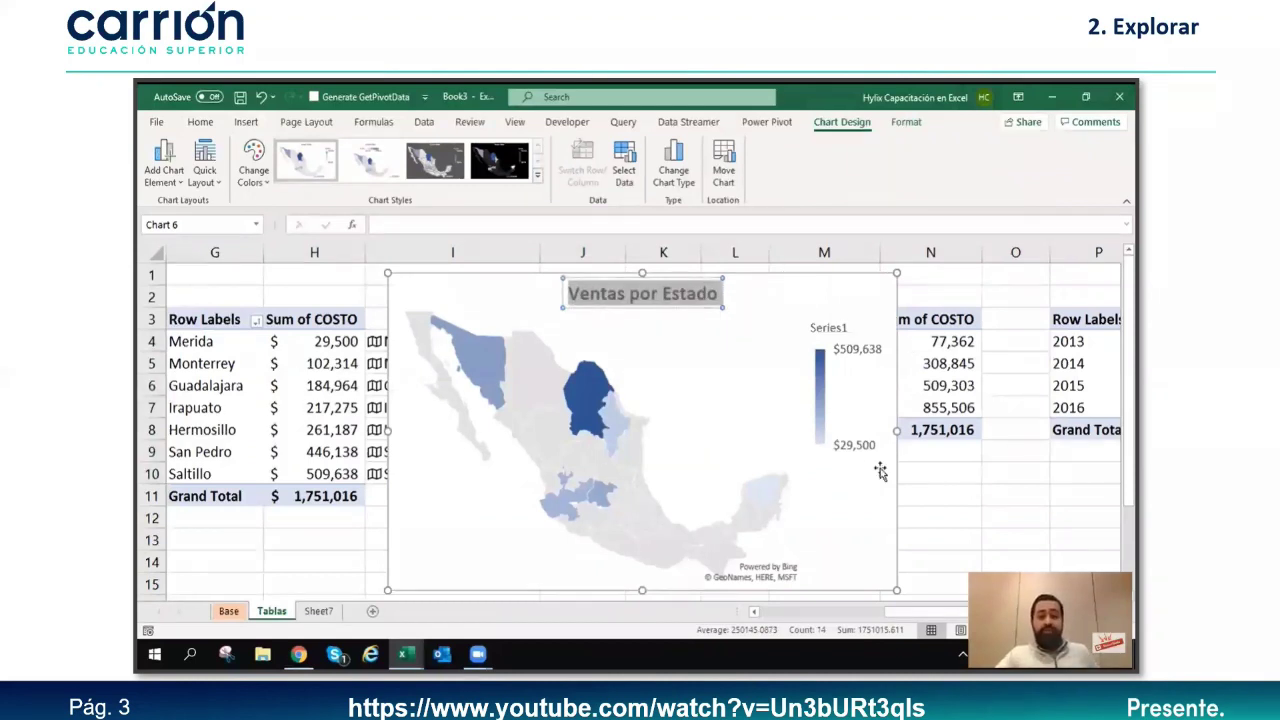
{"action": "left_click", "coordinate": [878, 295]}
{"action": "left_click", "coordinate": [918, 289]}
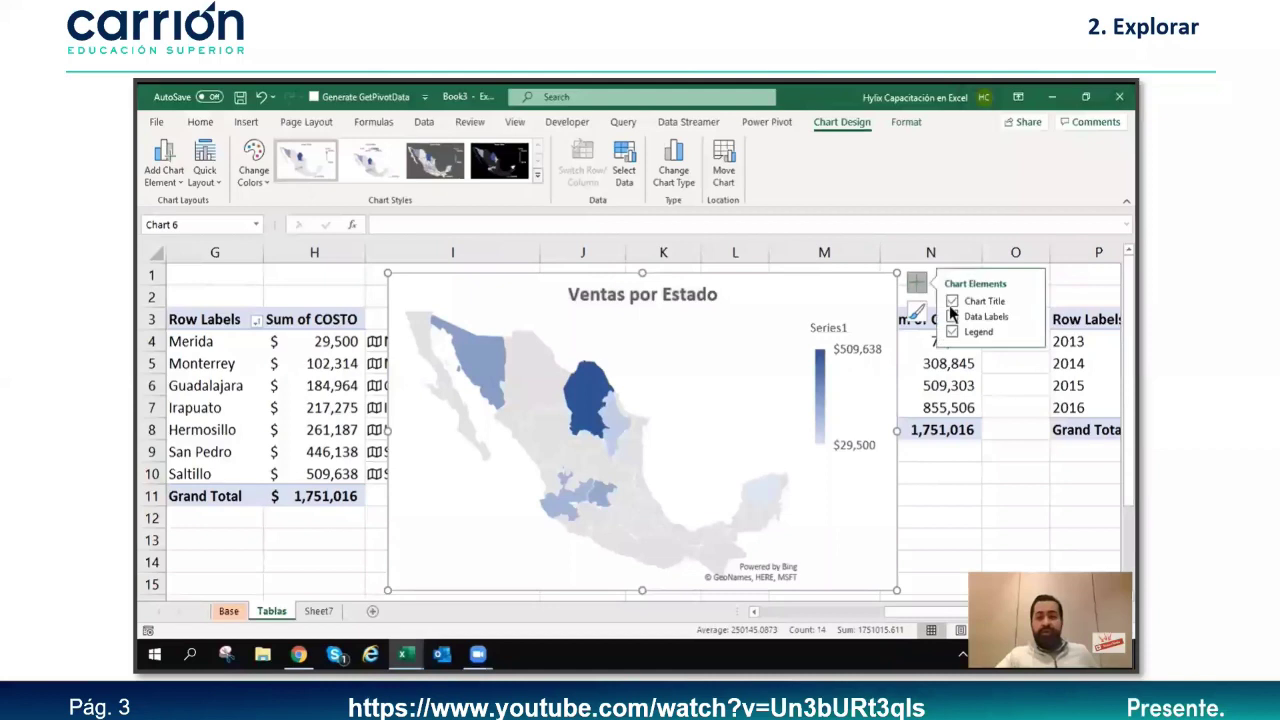
{"action": "left_click", "coordinate": [952, 317]}
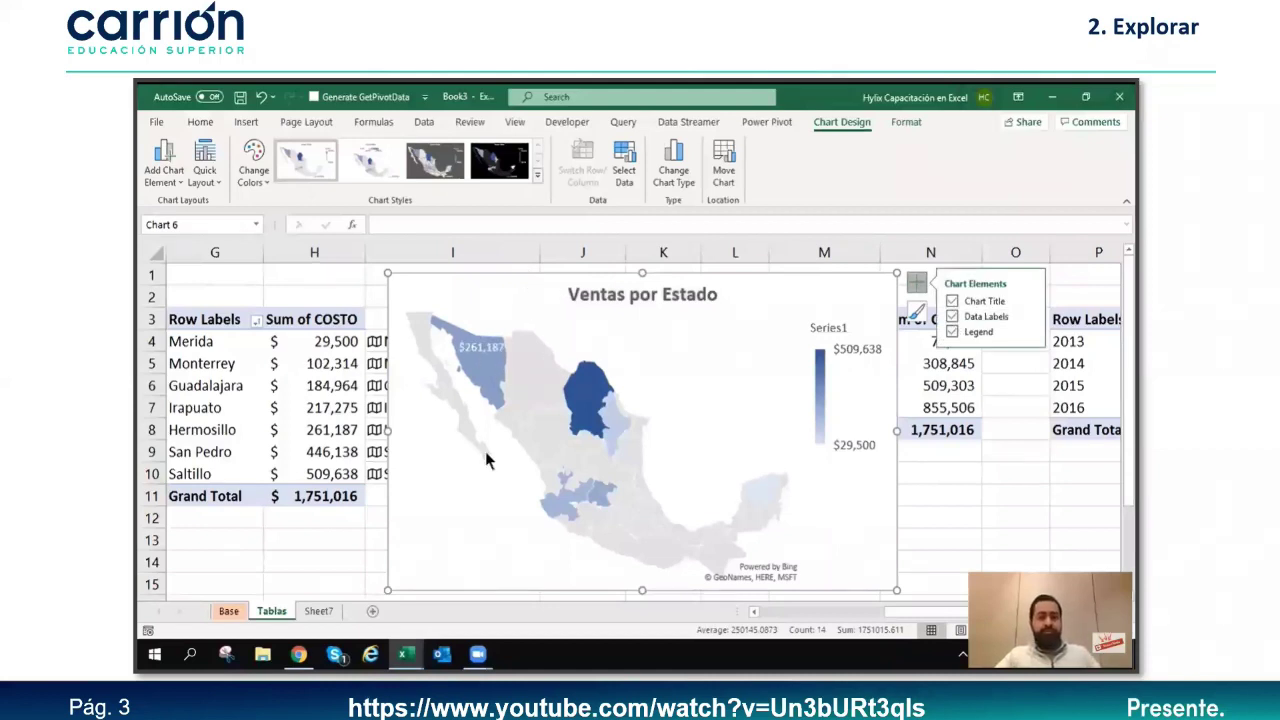
Step: Move the map chart from Tablas to Sheet7, placing it below the Ventas por Ciudad chart
{"action": "key", "text": "ctrl+x"}
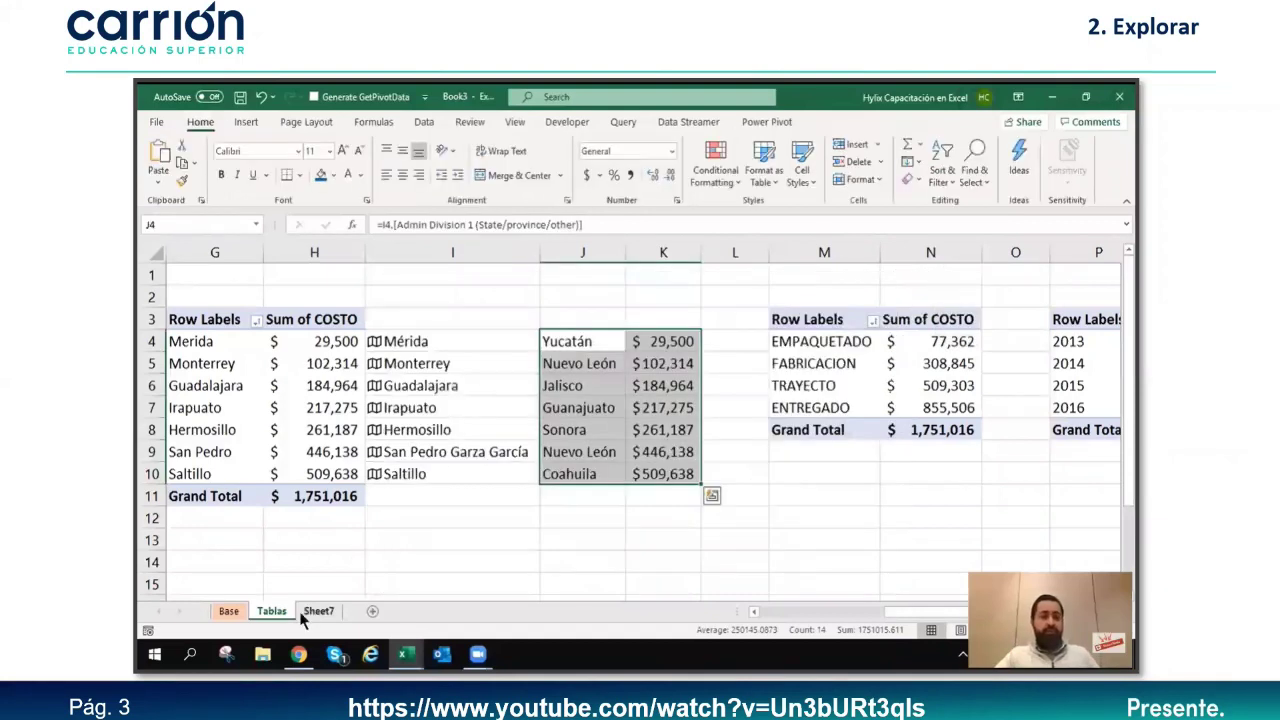
{"action": "left_click", "coordinate": [320, 611]}
{"action": "scroll", "coordinate": [174, 439], "scroll_direction": "down", "scroll_amount": 2}
{"action": "left_click", "coordinate": [174, 444]}
{"action": "key", "text": "ctrl+v"}
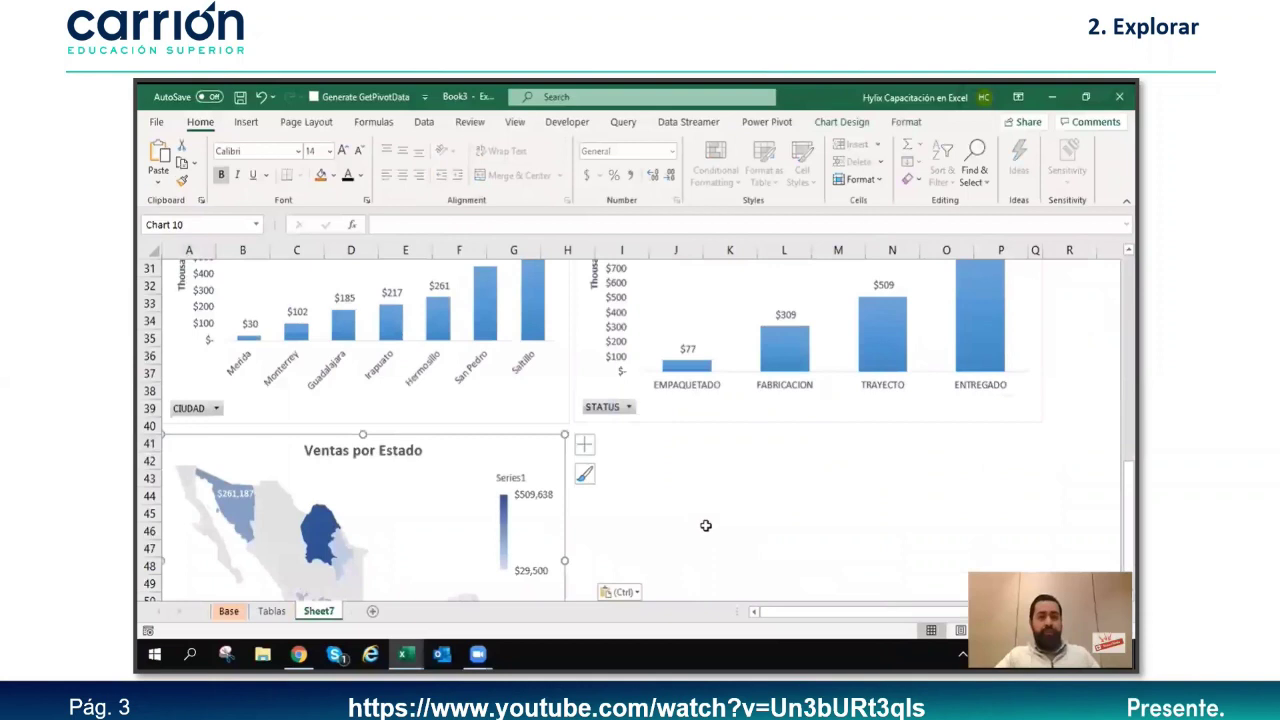
Step: Collapse the ribbon and enlarge the map chart to span the full width of the two chart columns above it
{"action": "scroll", "coordinate": [795, 455], "scroll_direction": "down", "scroll_amount": 3}
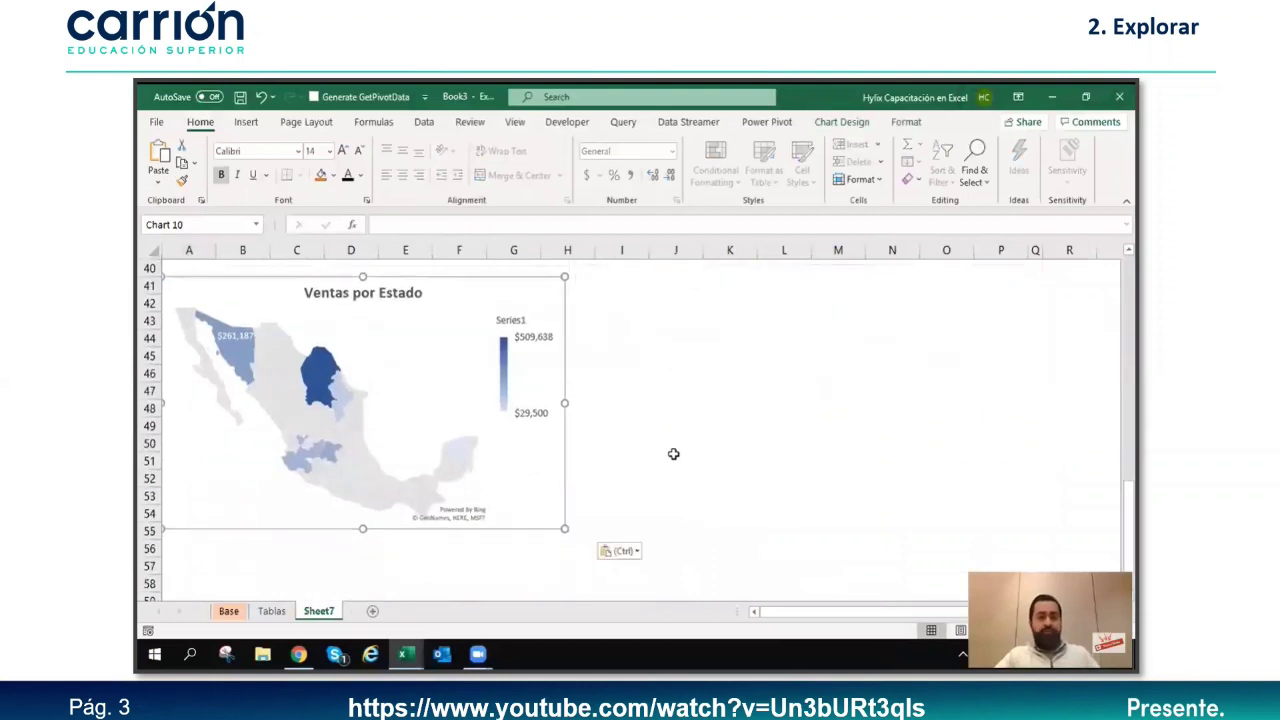
{"action": "key", "text": "ctrl+F1"}
{"action": "left_click_drag", "start_coordinate": [565, 456], "coordinate": [1003, 449]}
{"action": "scroll", "coordinate": [1028, 330], "scroll_direction": "up", "scroll_amount": 2}
{"action": "left_click_drag", "start_coordinate": [1033, 272], "coordinate": [1041, 270]}
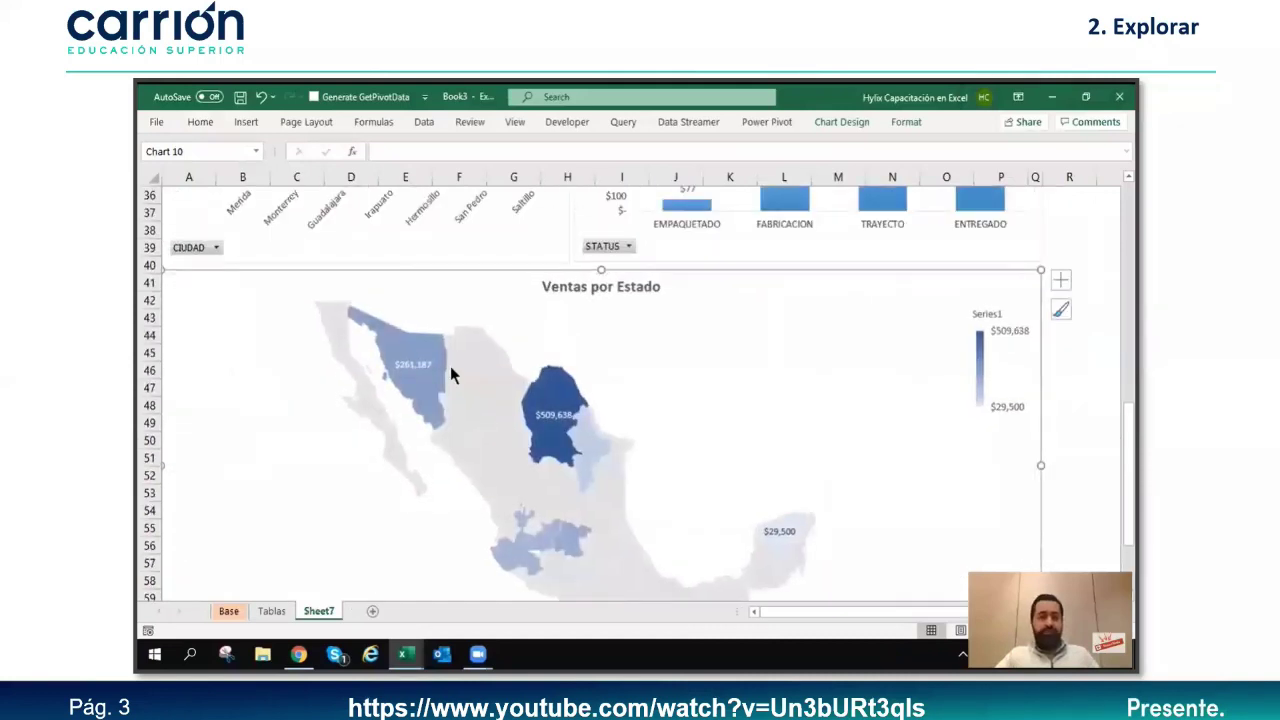
{"action": "left_click", "coordinate": [1093, 371]}
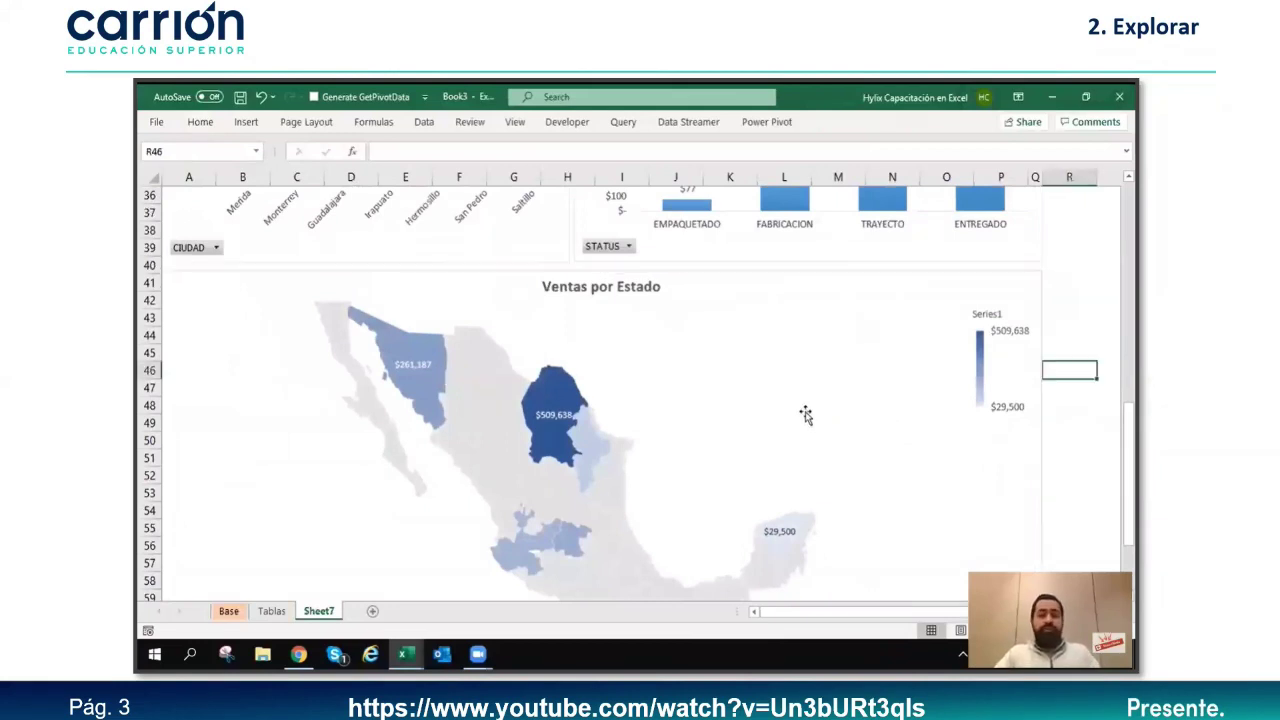
{"action": "left_click", "coordinate": [420, 372]}
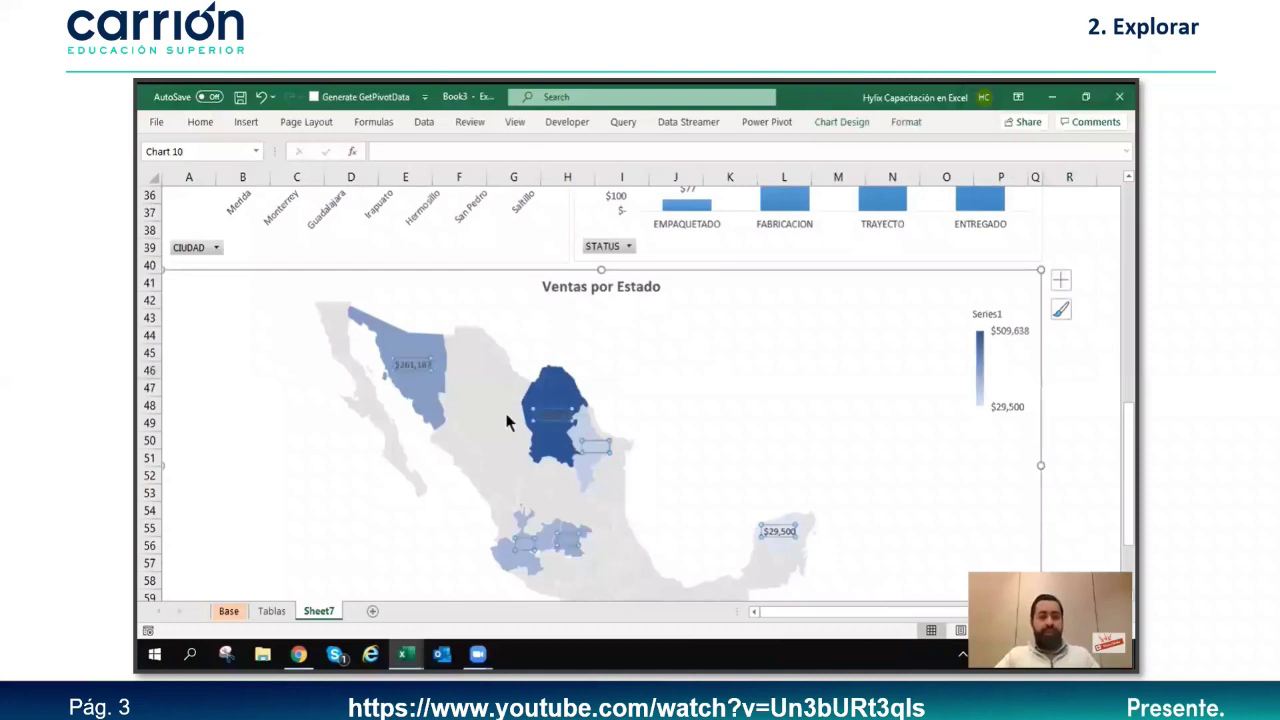
{"action": "left_click", "coordinate": [1078, 404]}
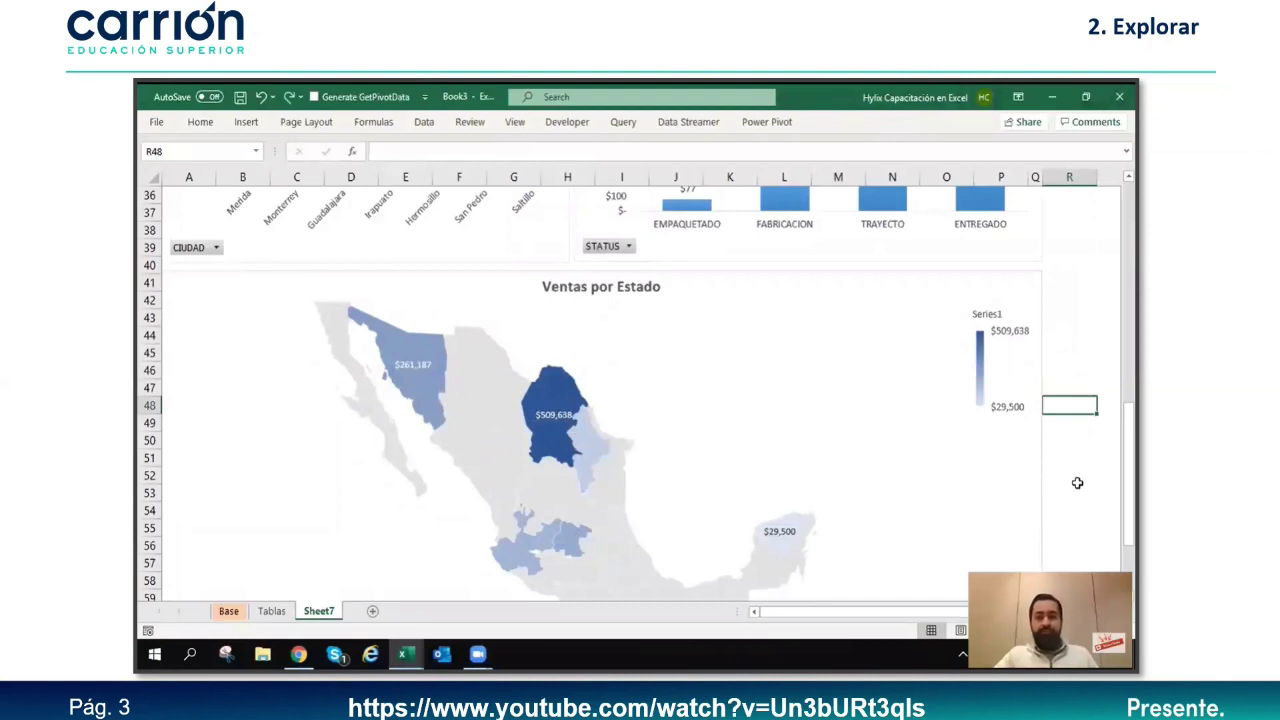
{"action": "scroll", "coordinate": [1077, 481], "scroll_direction": "down", "scroll_amount": 3}
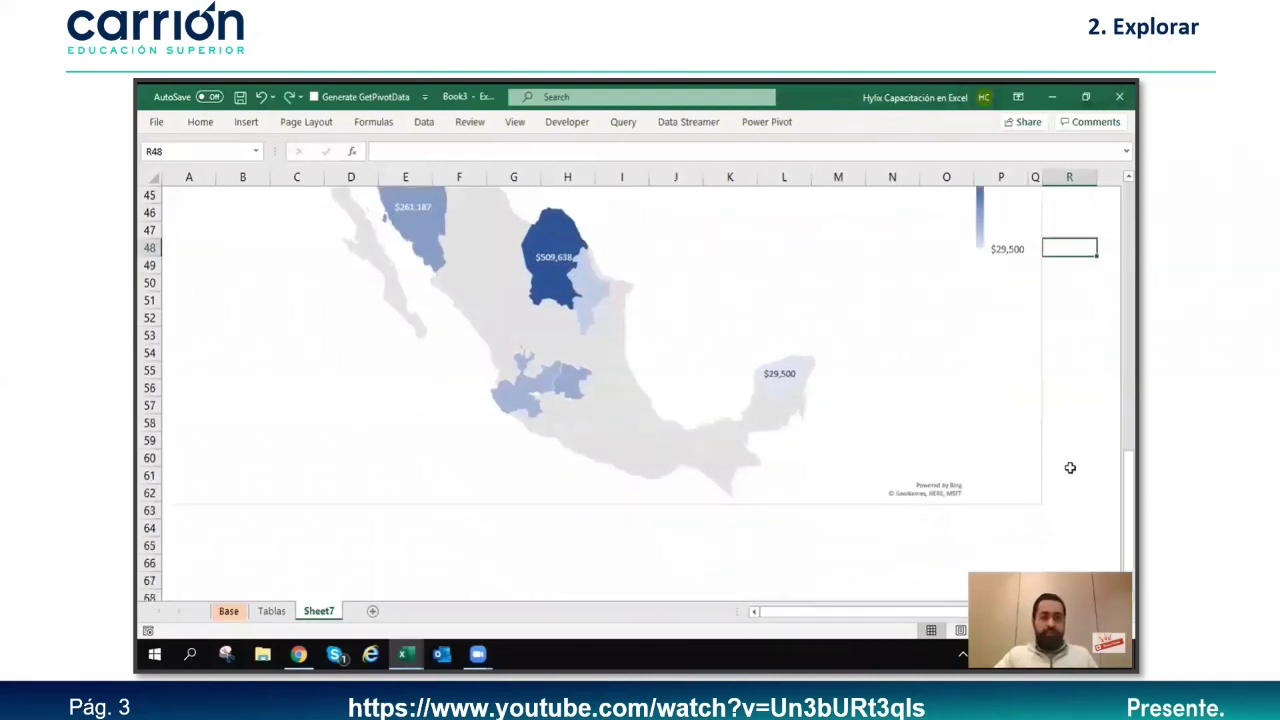
Step: Freeze the dashboard's title and slicer rows above row 9, and delete the empty row 9
{"action": "scroll", "coordinate": [1070, 467], "scroll_direction": "up", "scroll_amount": 5}
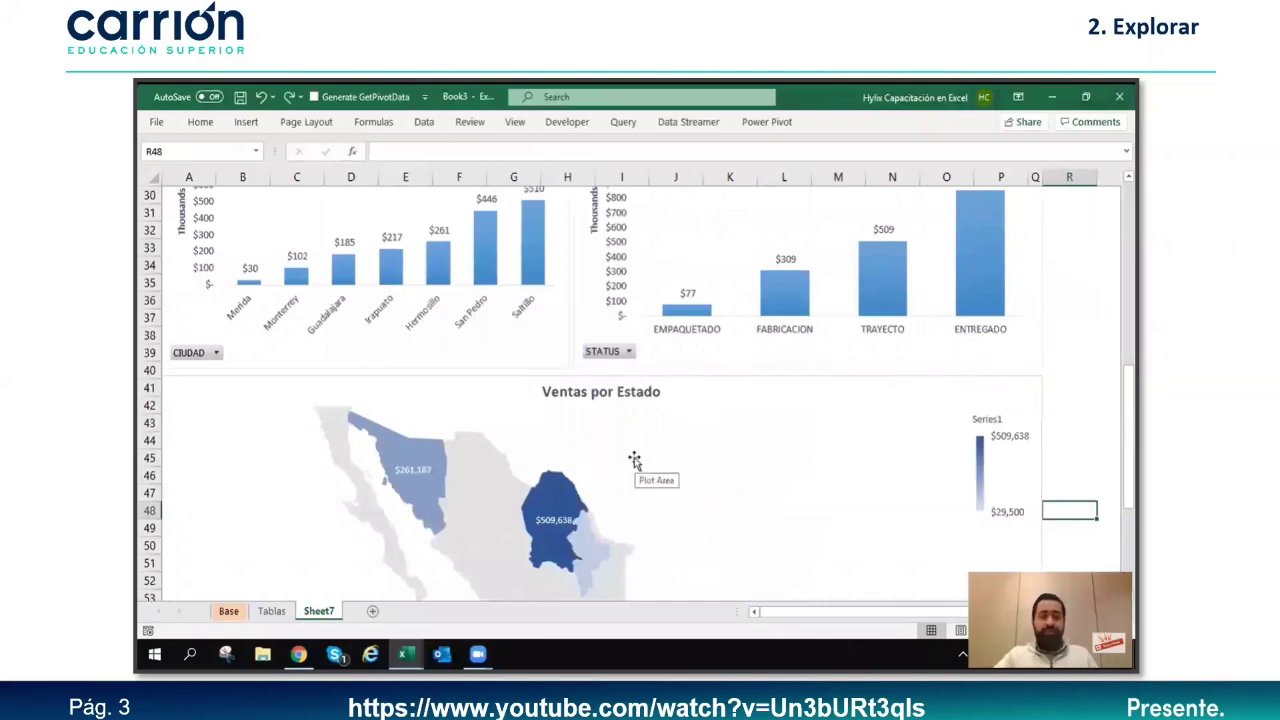
{"action": "scroll", "coordinate": [634, 460], "scroll_direction": "up", "scroll_amount": 10}
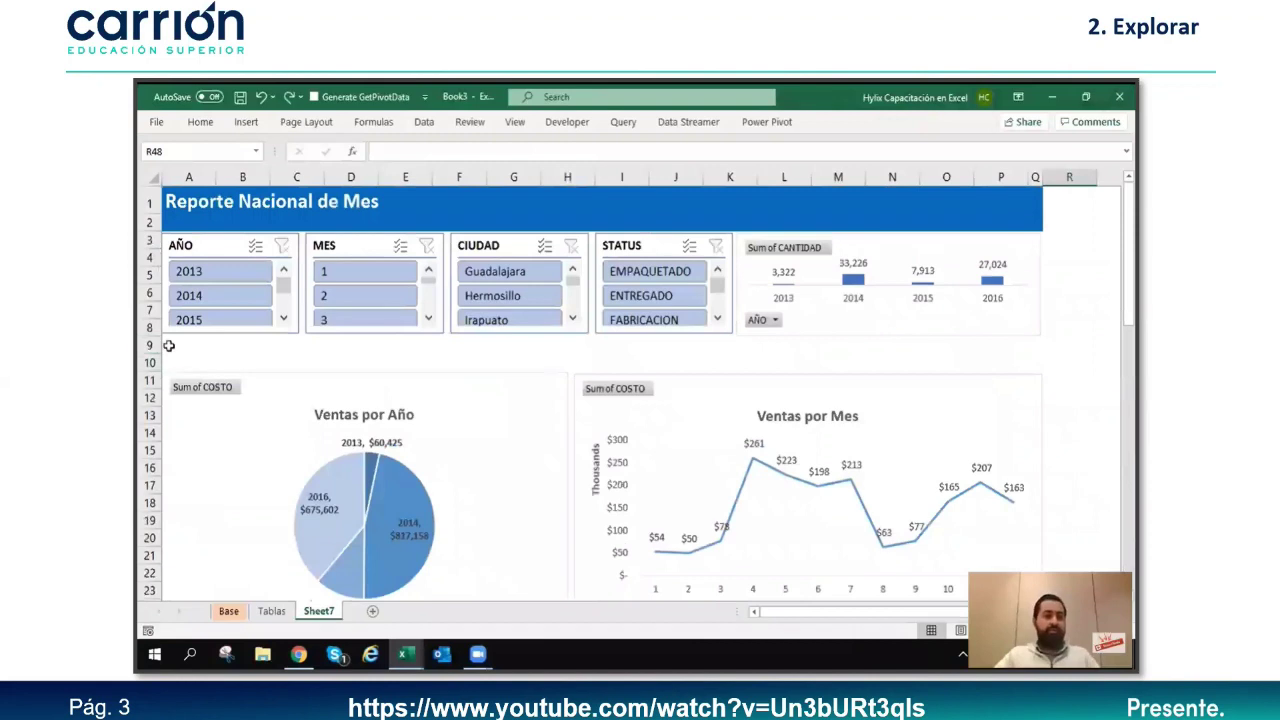
{"action": "left_click", "coordinate": [168, 345]}
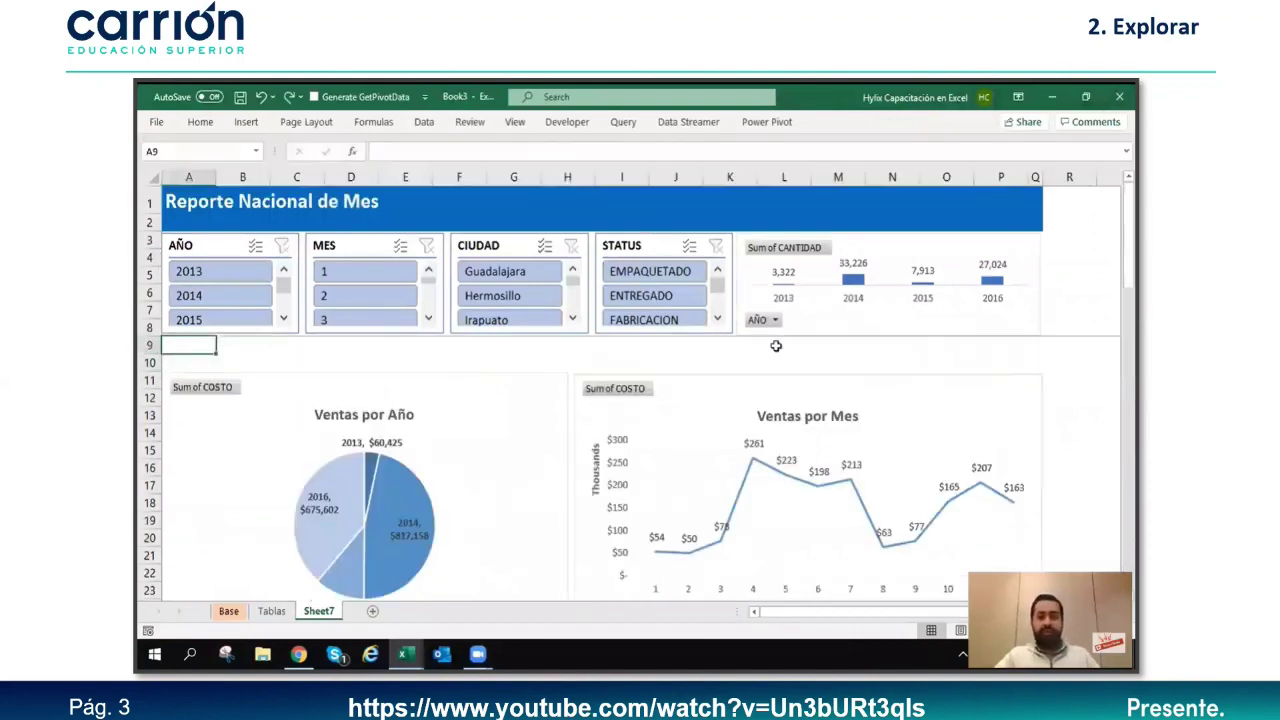
{"action": "key", "text": "shift+space"}
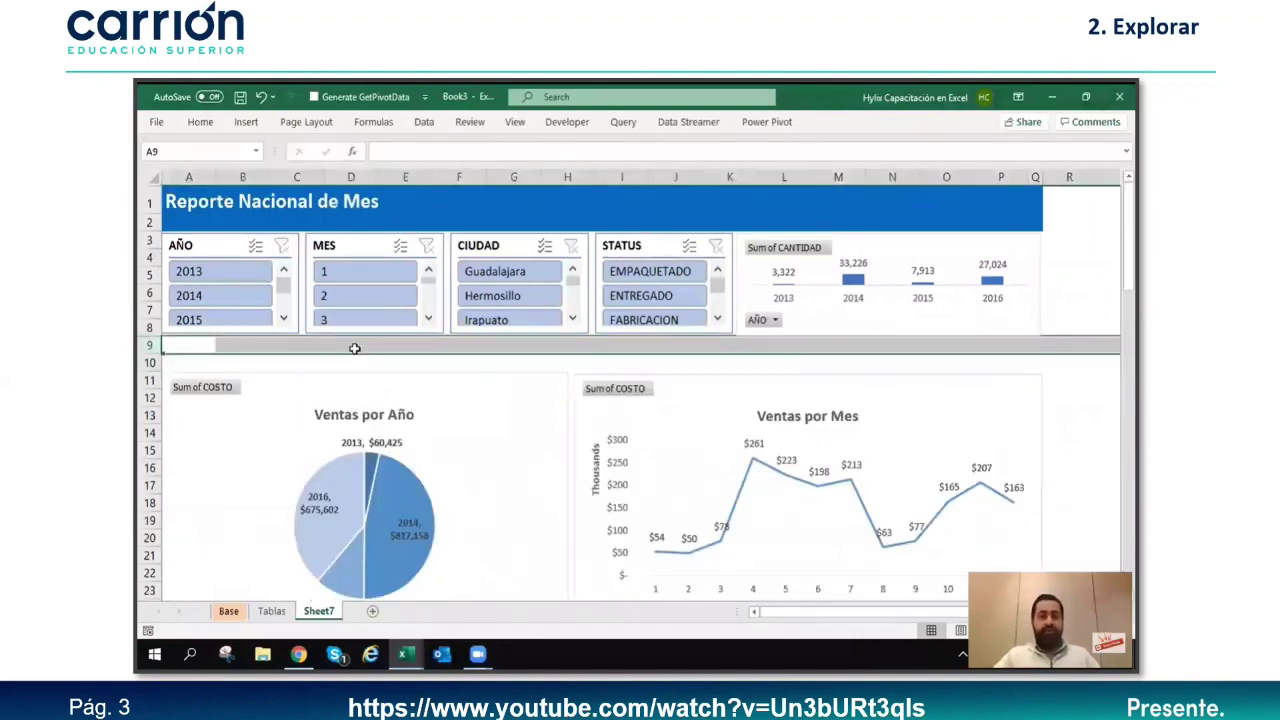
{"action": "left_click", "coordinate": [1063, 397]}
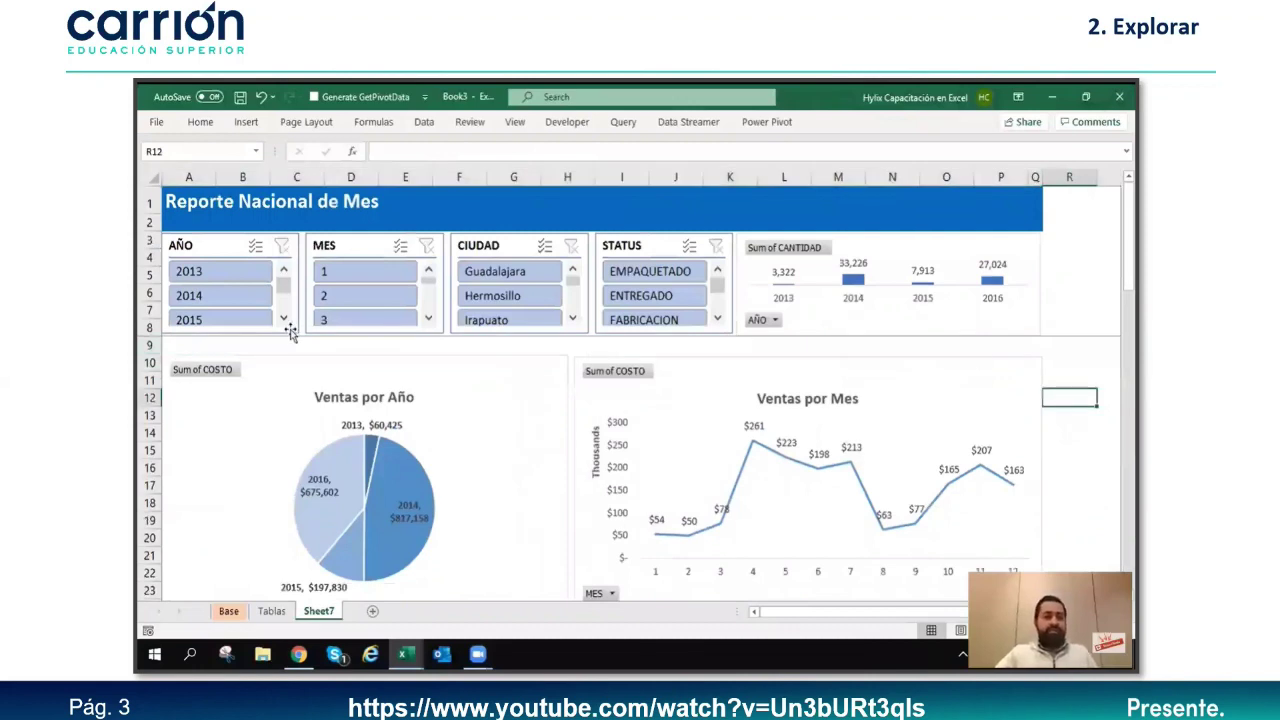
Step: Filter the dashboard to month 1 and the city Guadalajara with the slicers, and look through the AÑO slicer's values
{"action": "left_click", "coordinate": [367, 273]}
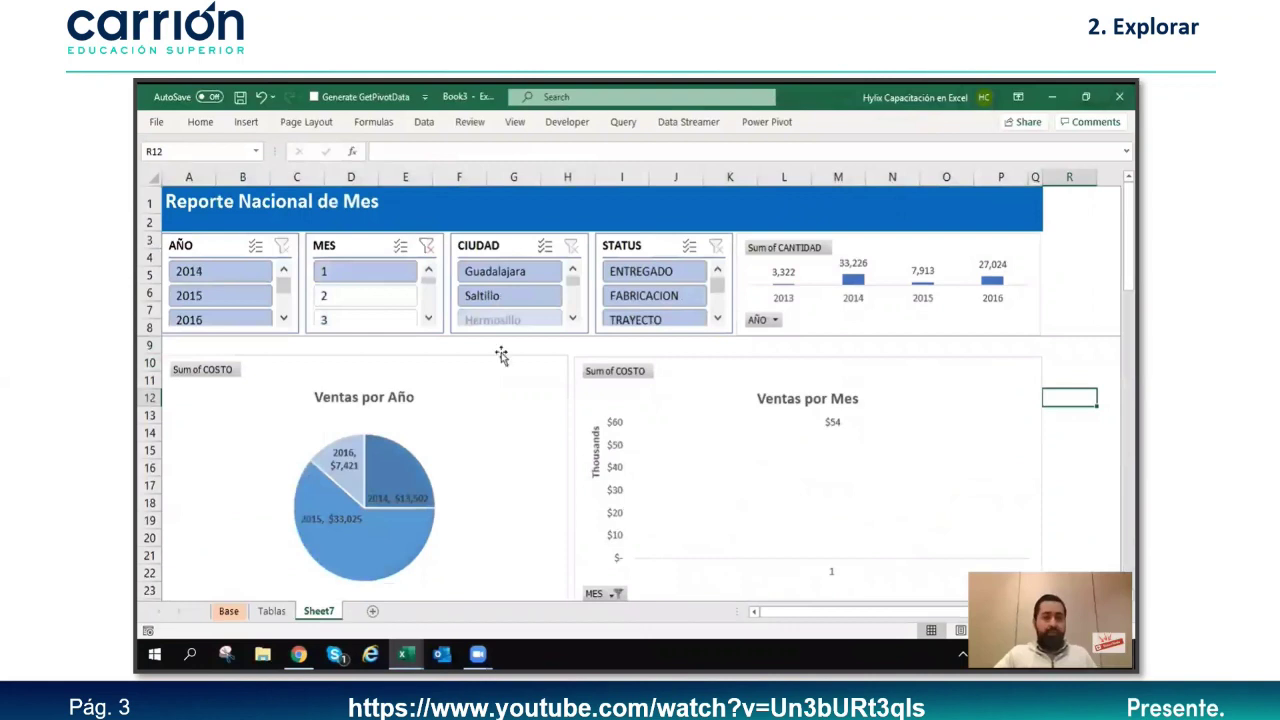
{"action": "left_click", "coordinate": [534, 271]}
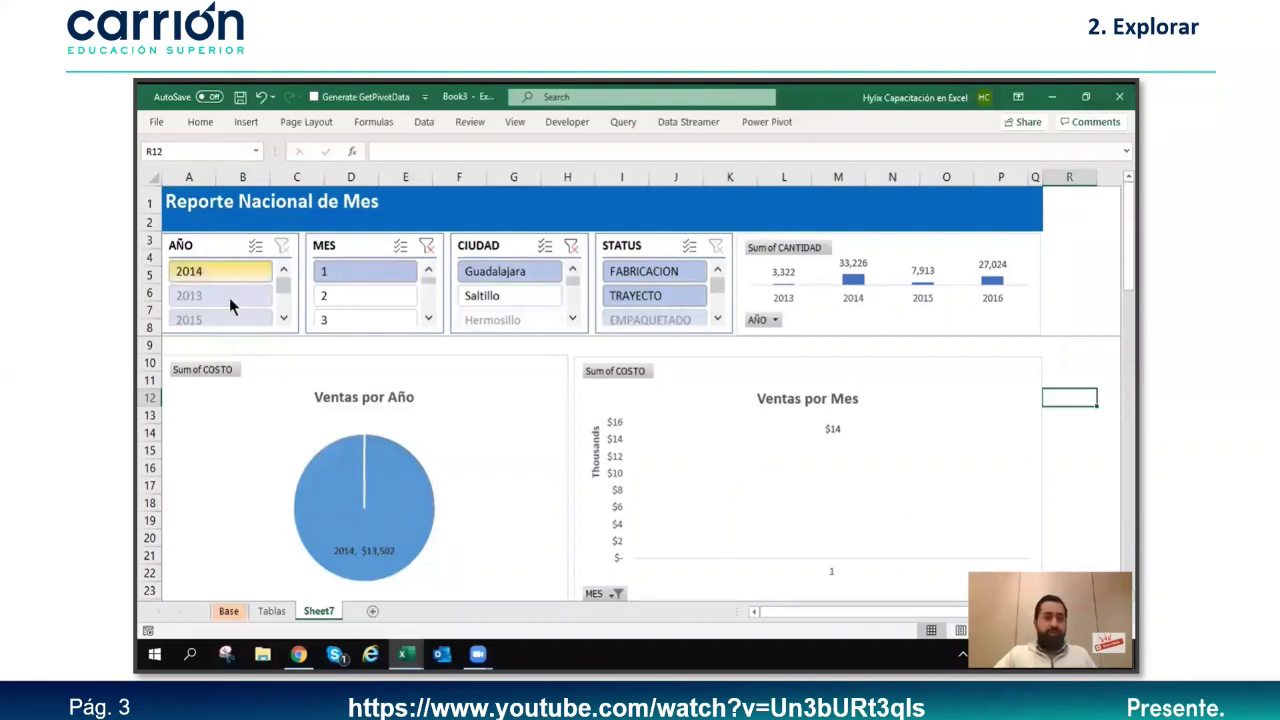
{"action": "scroll", "coordinate": [267, 302], "scroll_direction": "down", "scroll_amount": 1}
{"action": "scroll", "coordinate": [268, 302], "scroll_direction": "up", "scroll_amount": 1}
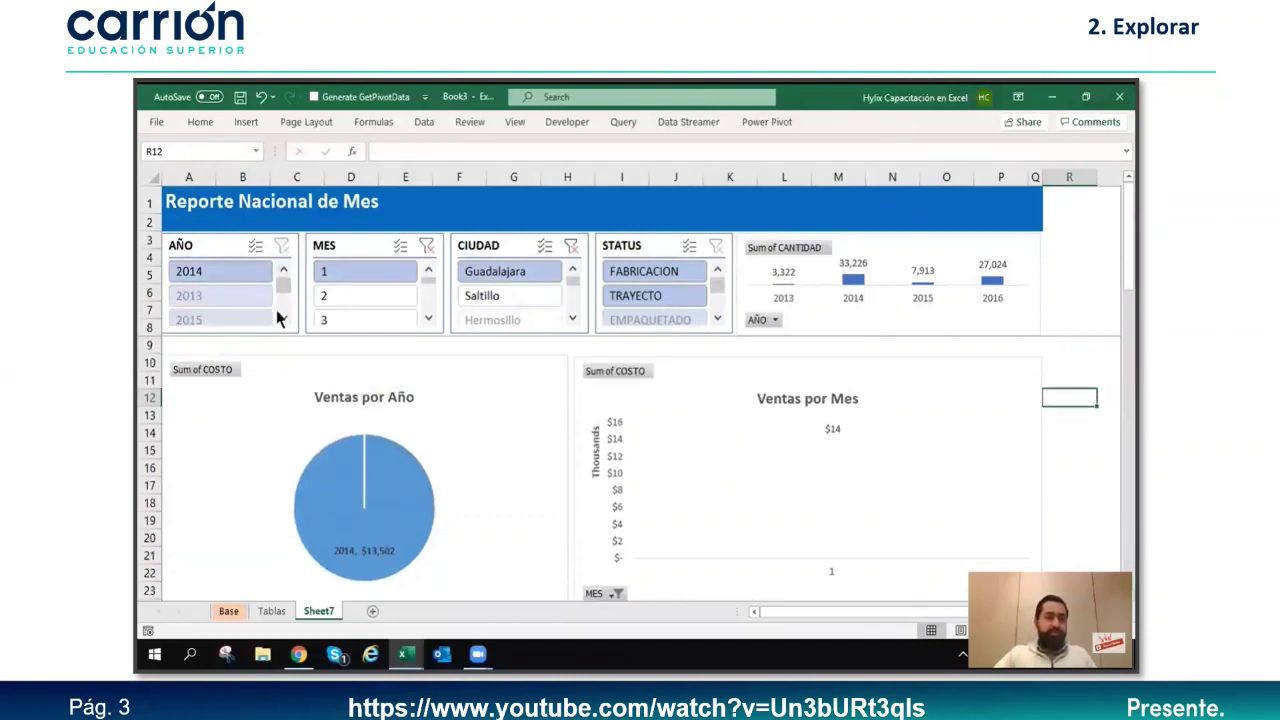
{"action": "left_click", "coordinate": [284, 318]}
{"action": "left_click", "coordinate": [284, 318]}
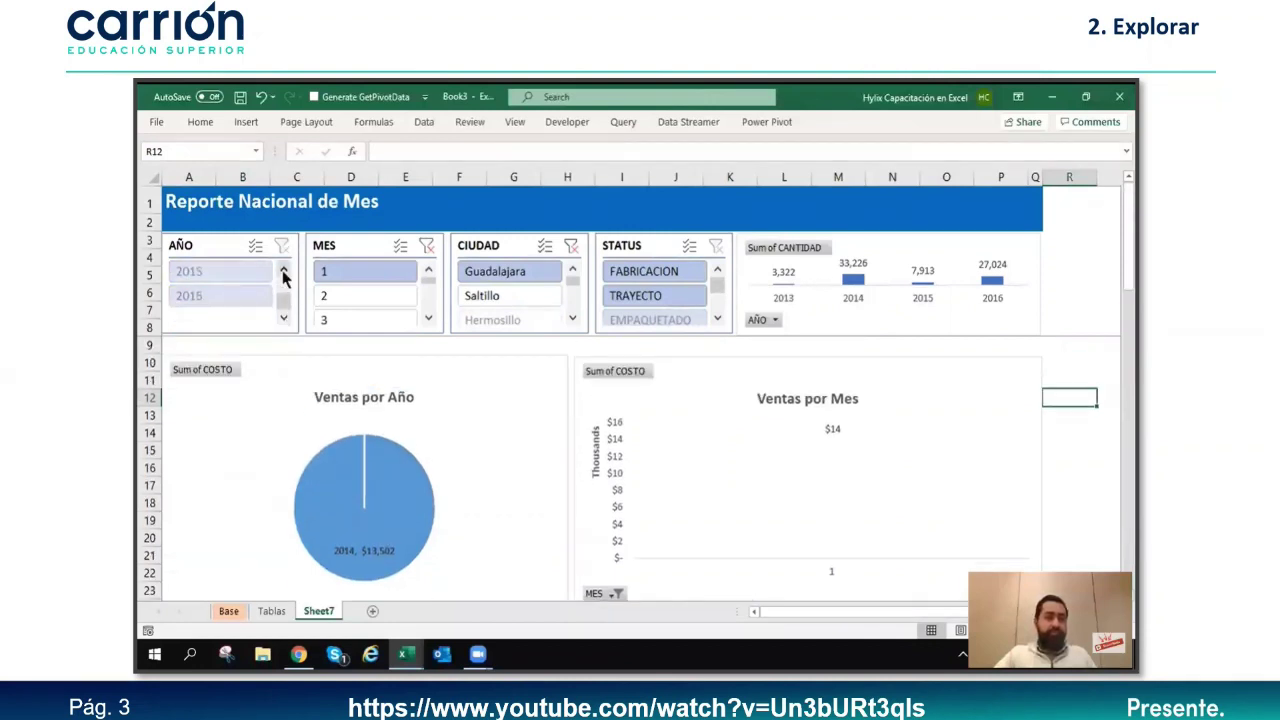
{"action": "left_click", "coordinate": [284, 272]}
{"action": "left_click", "coordinate": [284, 272]}
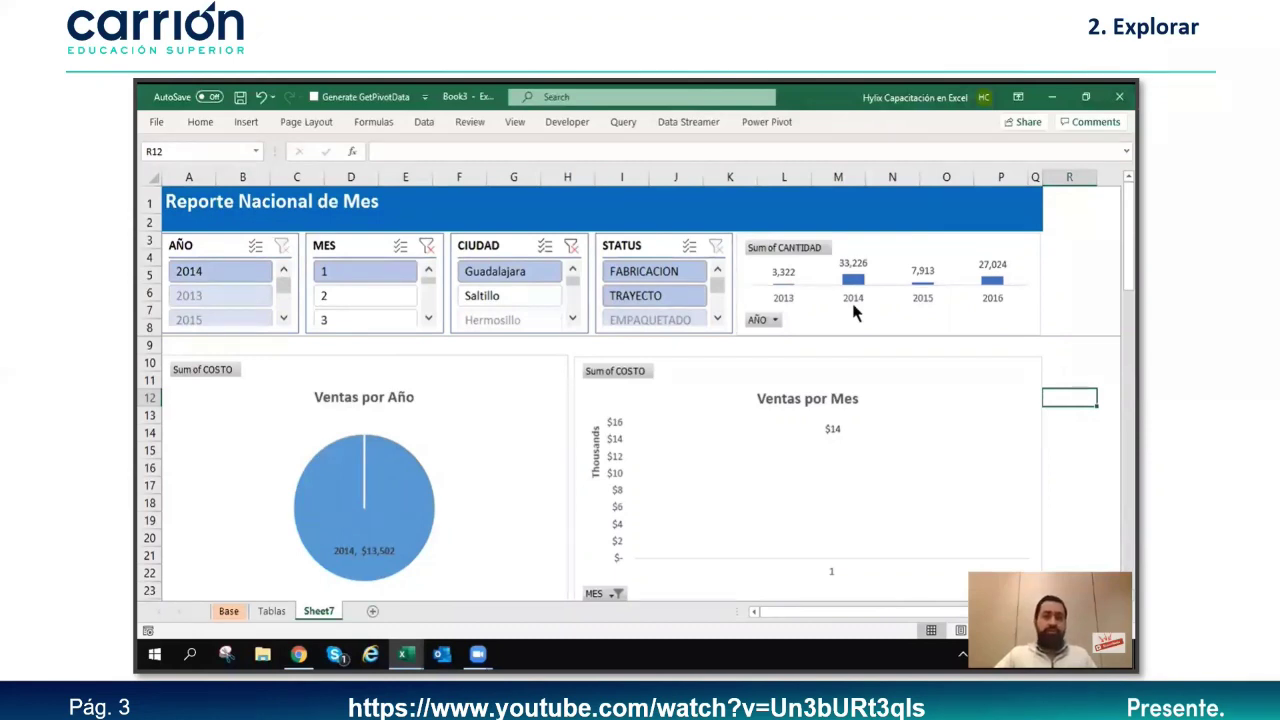
Step: Review the filtered charts beneath the frozen slicers, from Ventas por Año down to the Ventas por Estado map
{"action": "scroll", "coordinate": [364, 480], "scroll_direction": "down", "scroll_amount": 1}
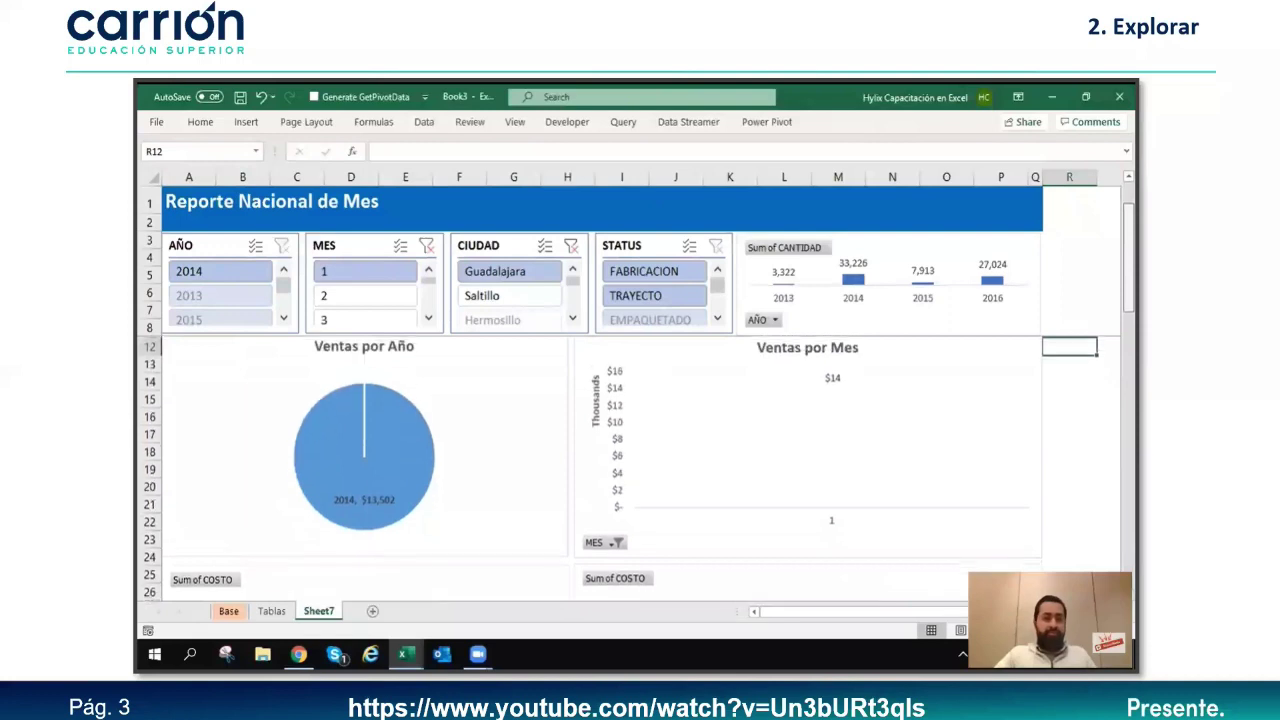
{"action": "scroll", "coordinate": [364, 460], "scroll_direction": "down", "scroll_amount": 5}
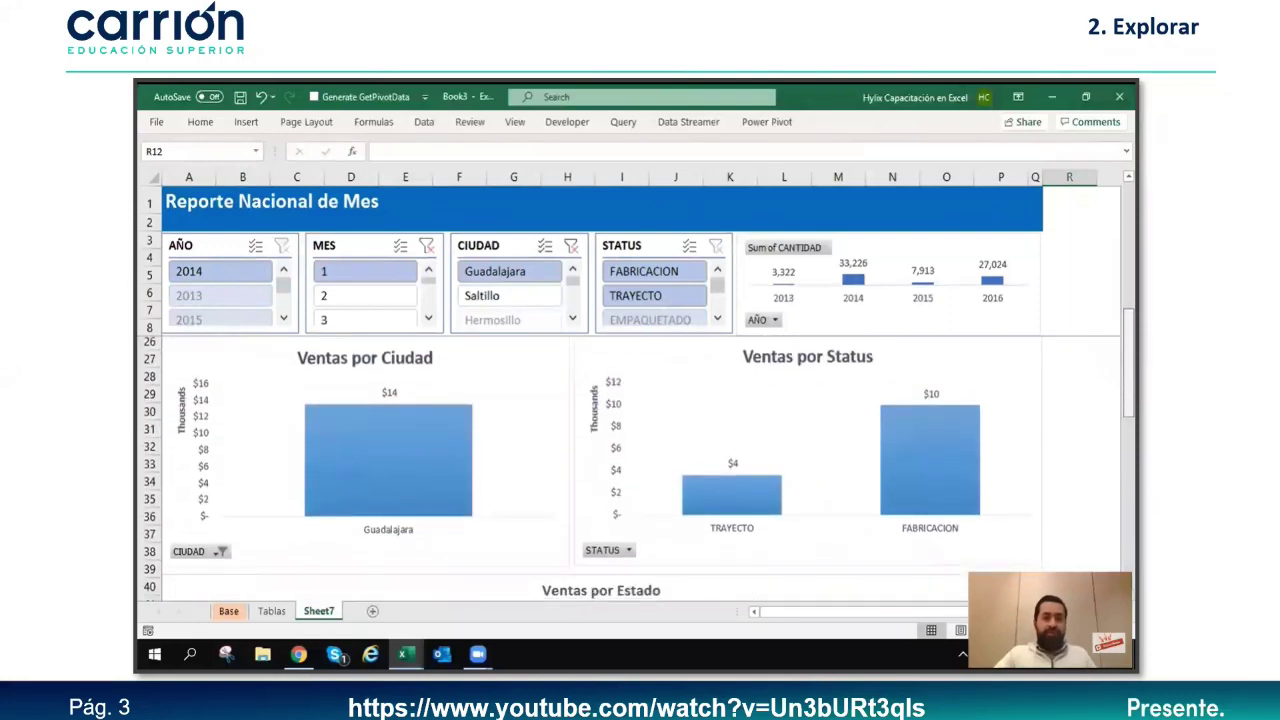
{"action": "scroll", "coordinate": [640, 470], "scroll_direction": "down", "scroll_amount": 6}
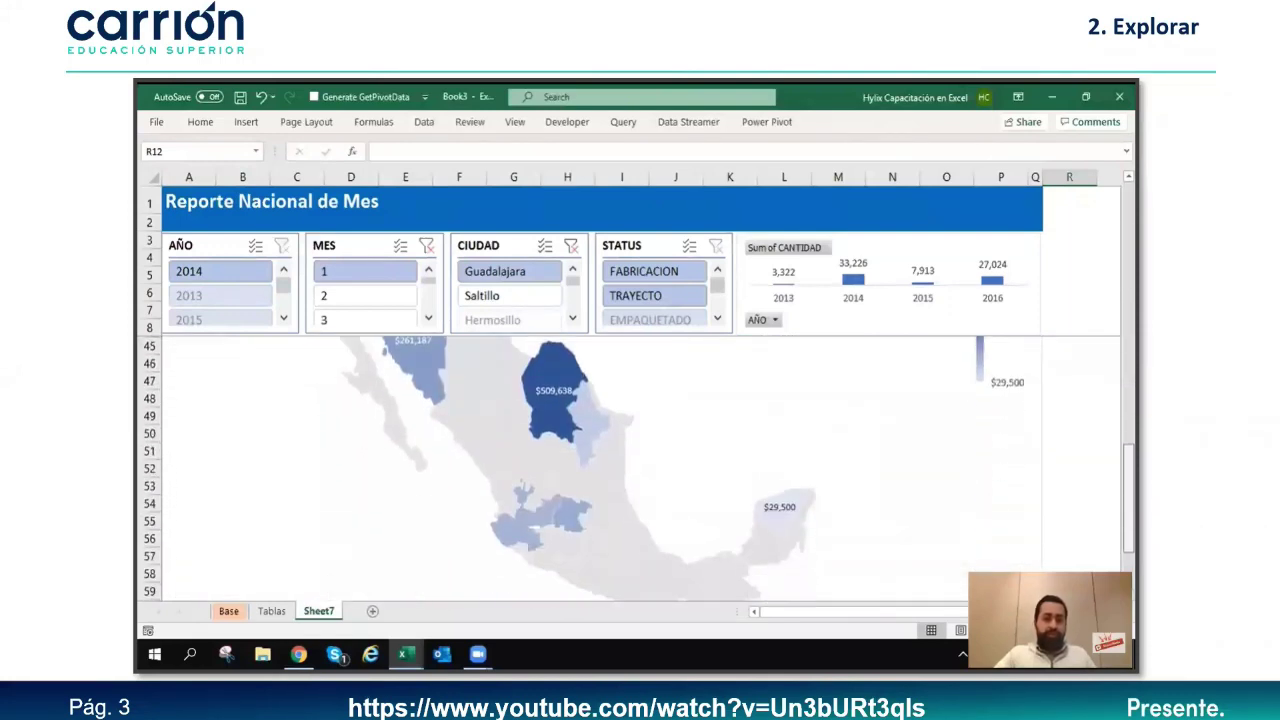
Step: Clear the CIUDAD and MES slicer filters so the dashboard covers all cities and months
{"action": "scroll", "coordinate": [640, 470], "scroll_direction": "down", "scroll_amount": 2}
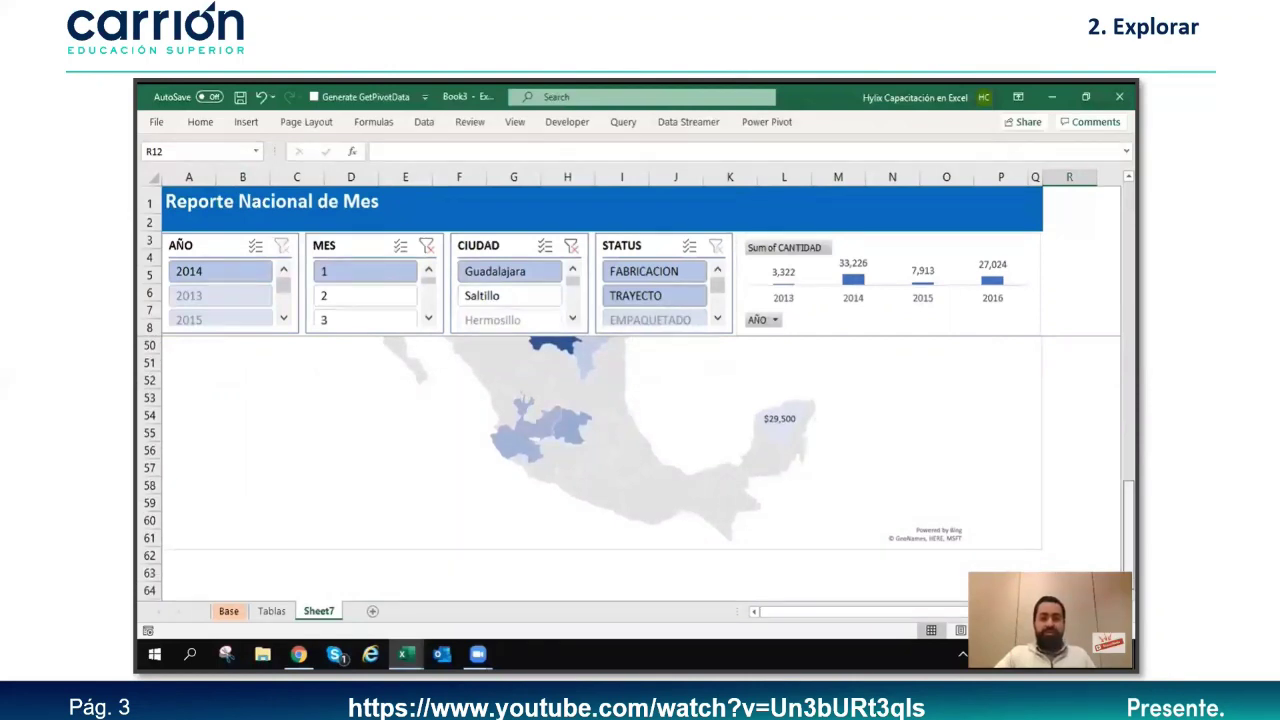
{"action": "scroll", "coordinate": [640, 470], "scroll_direction": "up", "scroll_amount": 13}
{"action": "left_click", "coordinate": [570, 246]}
{"action": "left_click", "coordinate": [424, 246]}
{"action": "left_click", "coordinate": [1052, 361]}
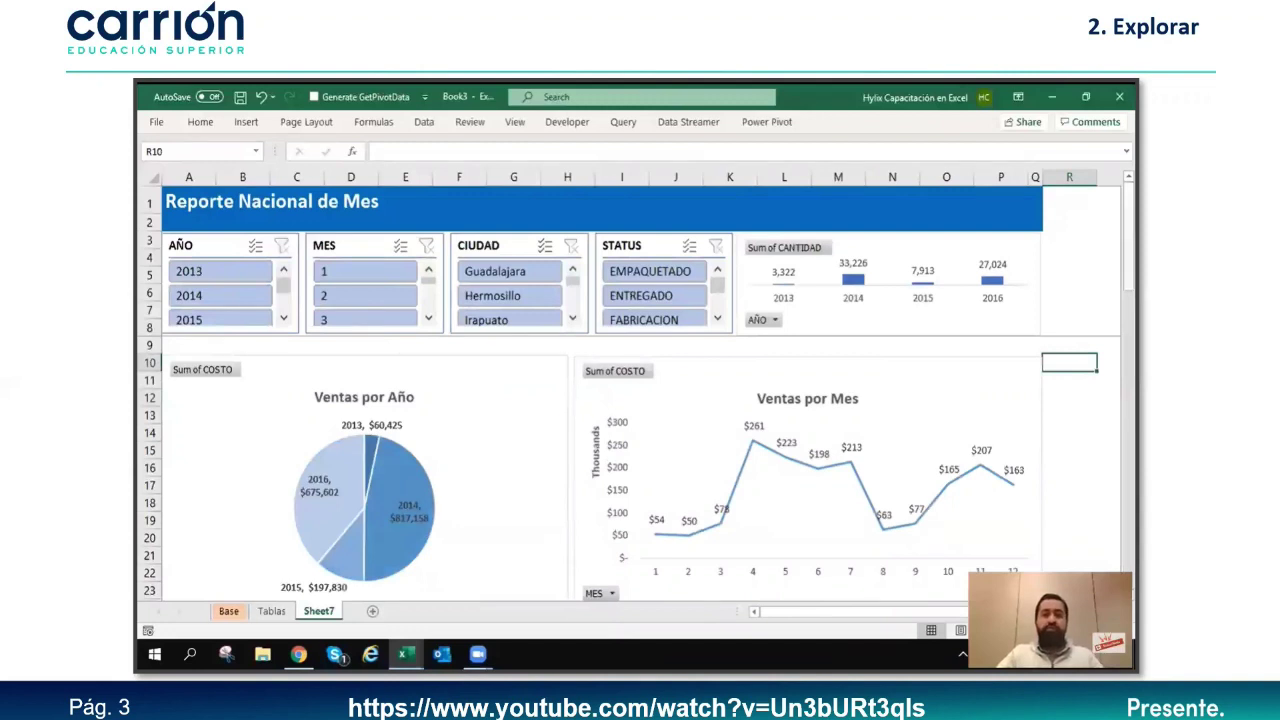
Step: Review the unfiltered charts beneath the frozen slicers, from Ventas por Año down to Ventas por Ciudad and Ventas por Status
{"action": "scroll", "coordinate": [636, 470], "scroll_direction": "down", "scroll_amount": 2}
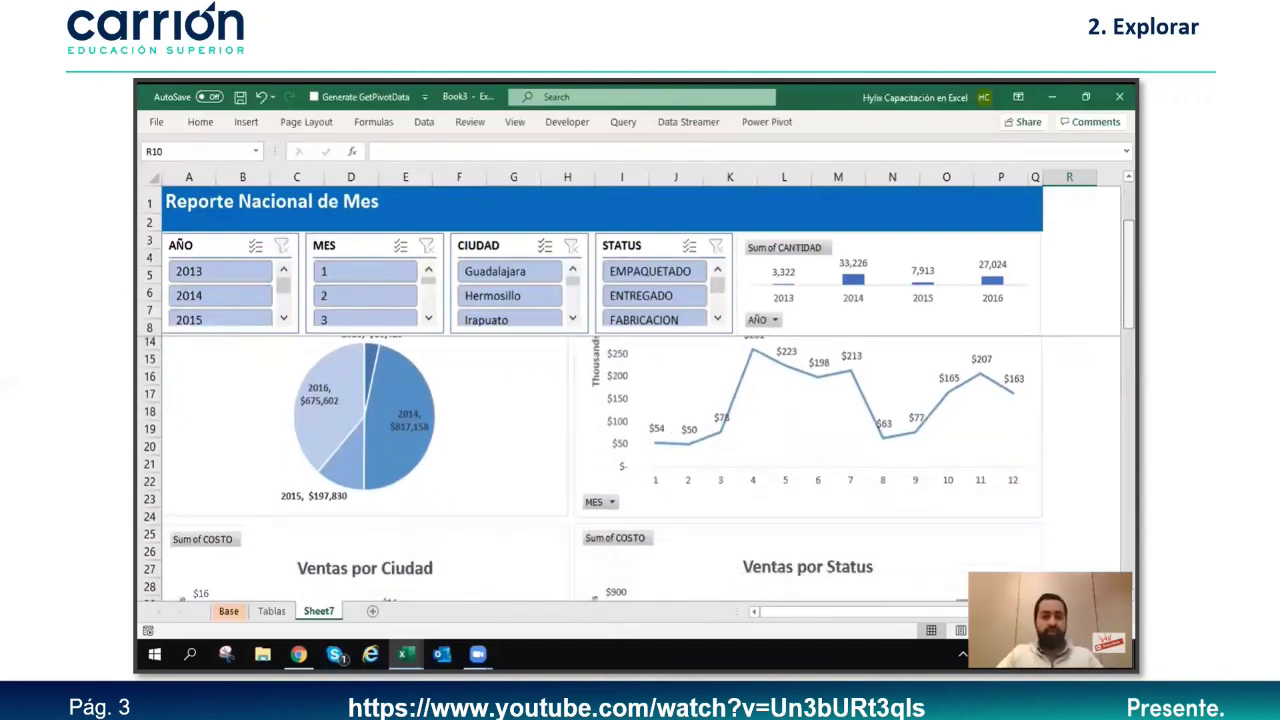
{"action": "scroll", "coordinate": [636, 470], "scroll_direction": "down", "scroll_amount": 2}
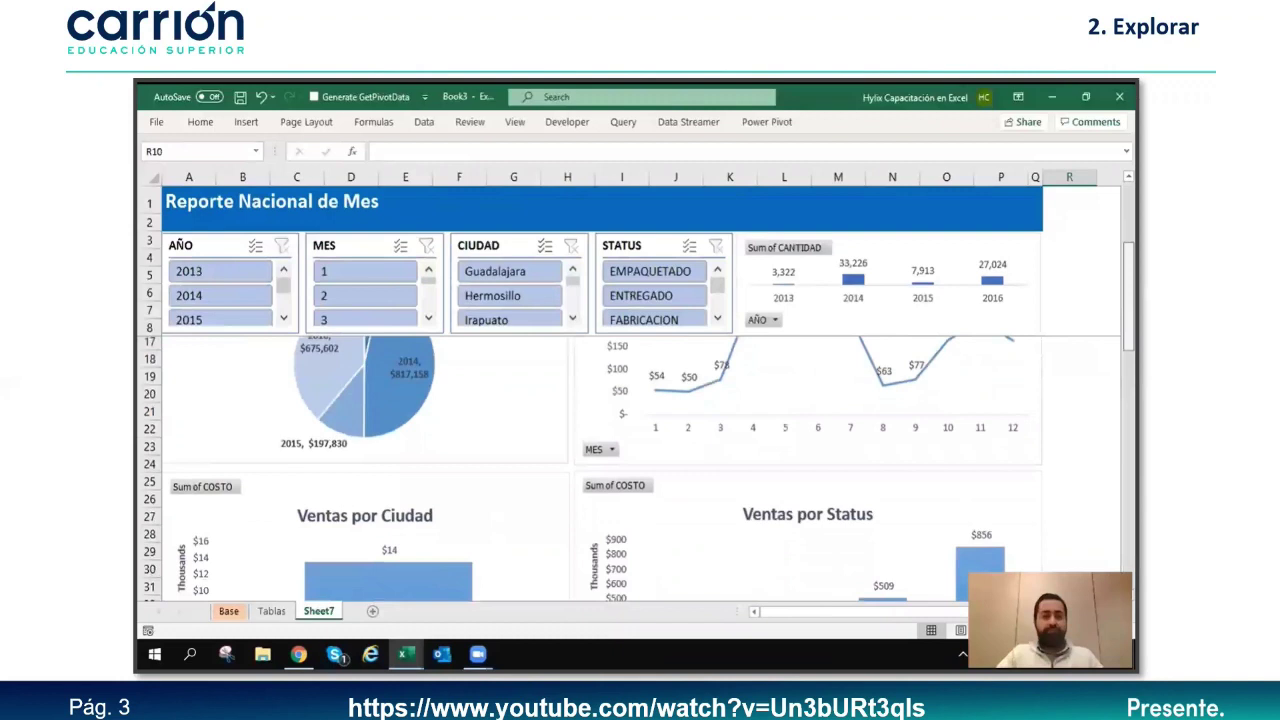
{"action": "scroll", "coordinate": [636, 470], "scroll_direction": "up", "scroll_amount": 3}
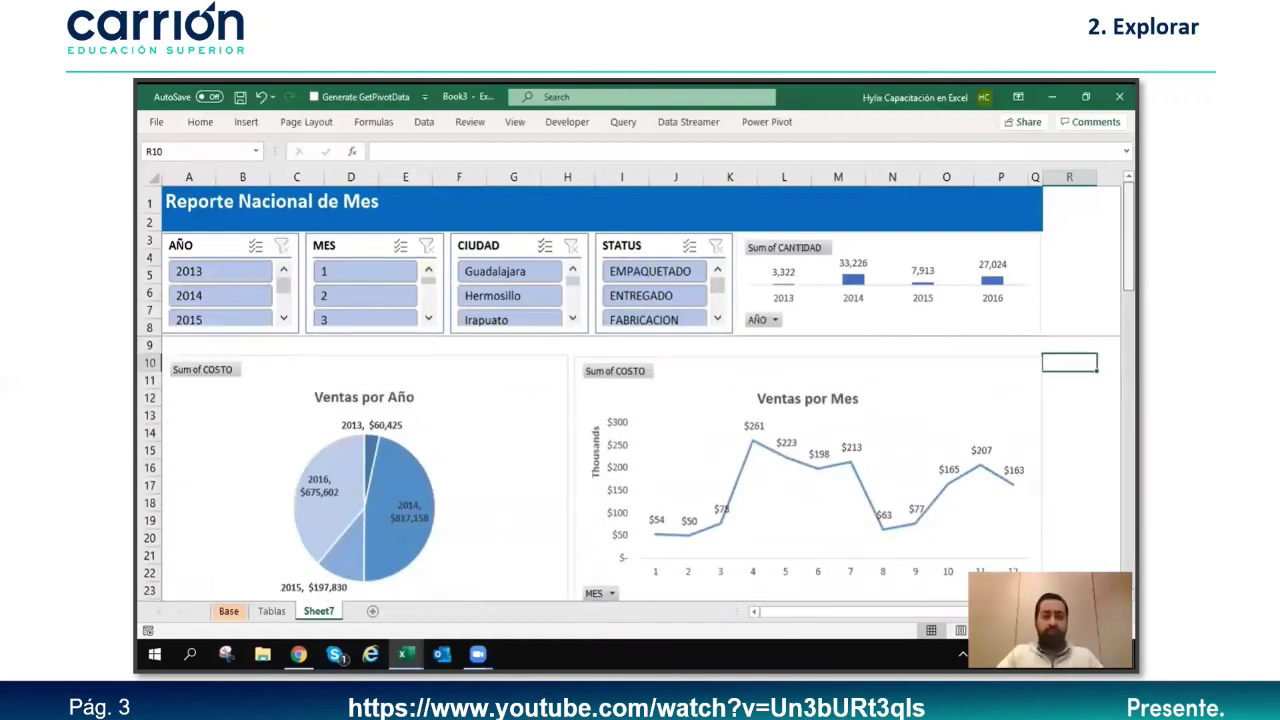
{"action": "scroll", "coordinate": [1077, 434], "scroll_direction": "down", "scroll_amount": 5}
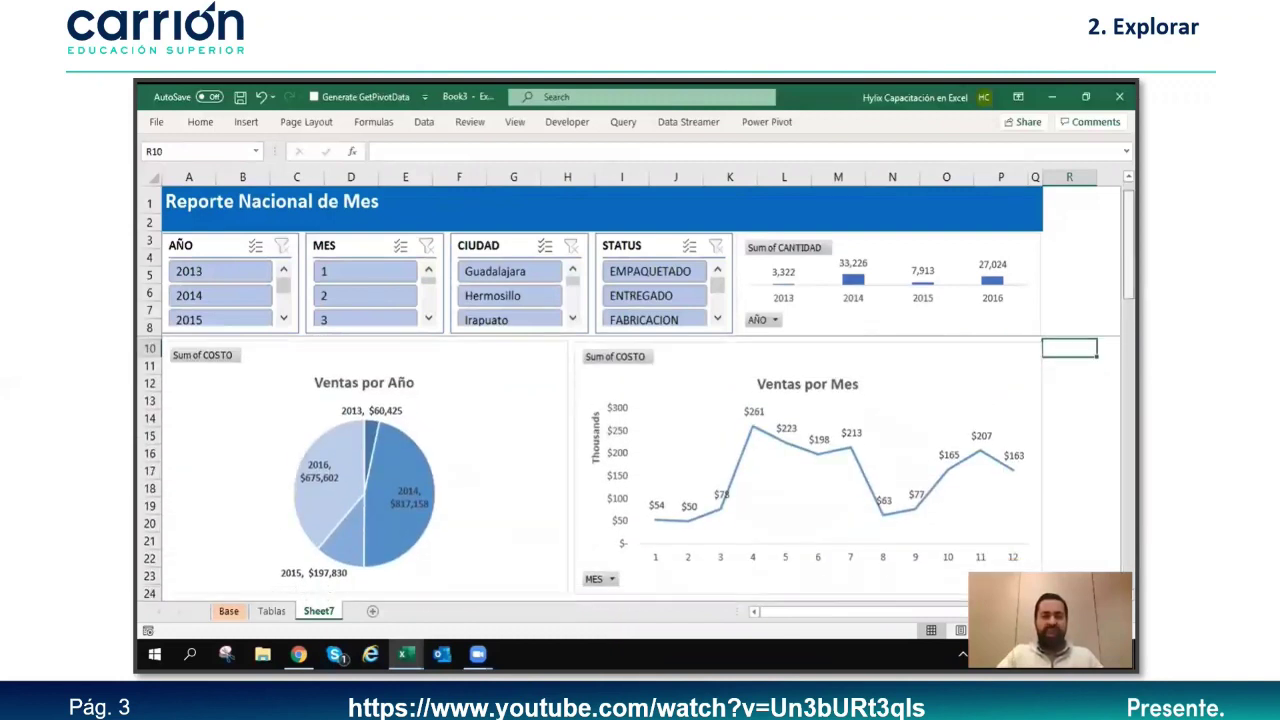
{"action": "scroll", "coordinate": [1077, 434], "scroll_direction": "down", "scroll_amount": 1}
{"action": "left_click", "coordinate": [1074, 418]}
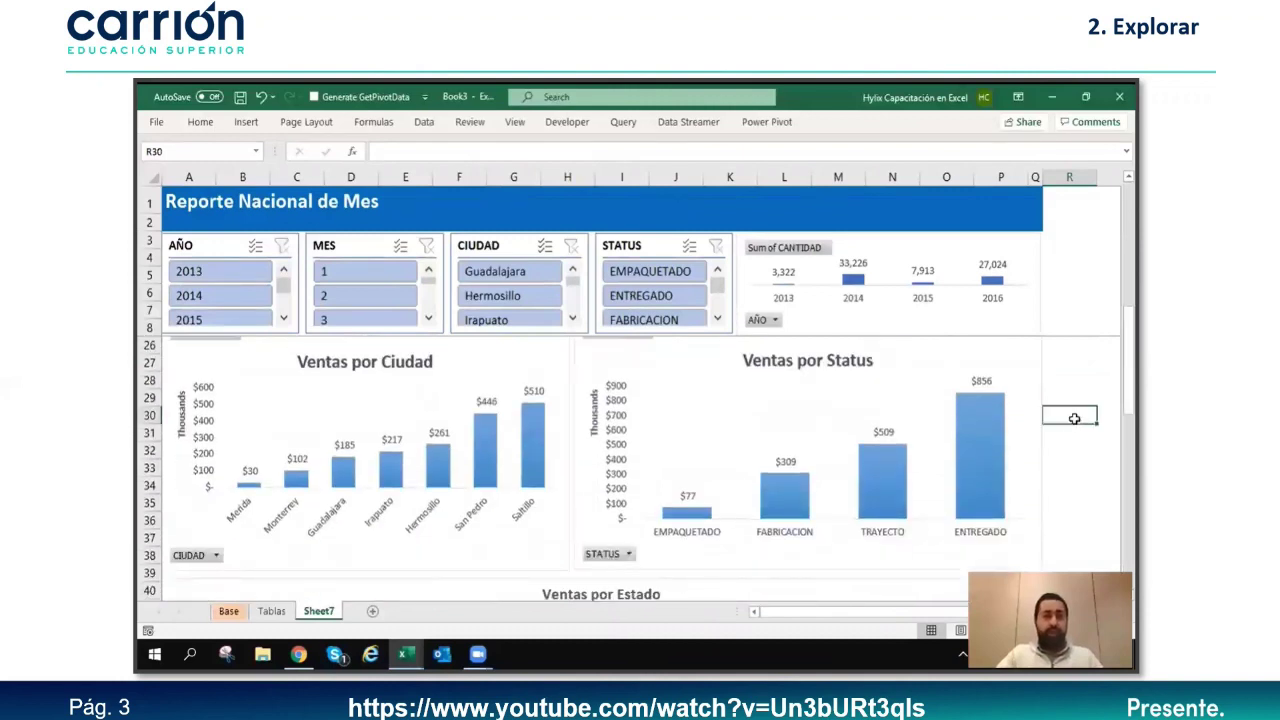
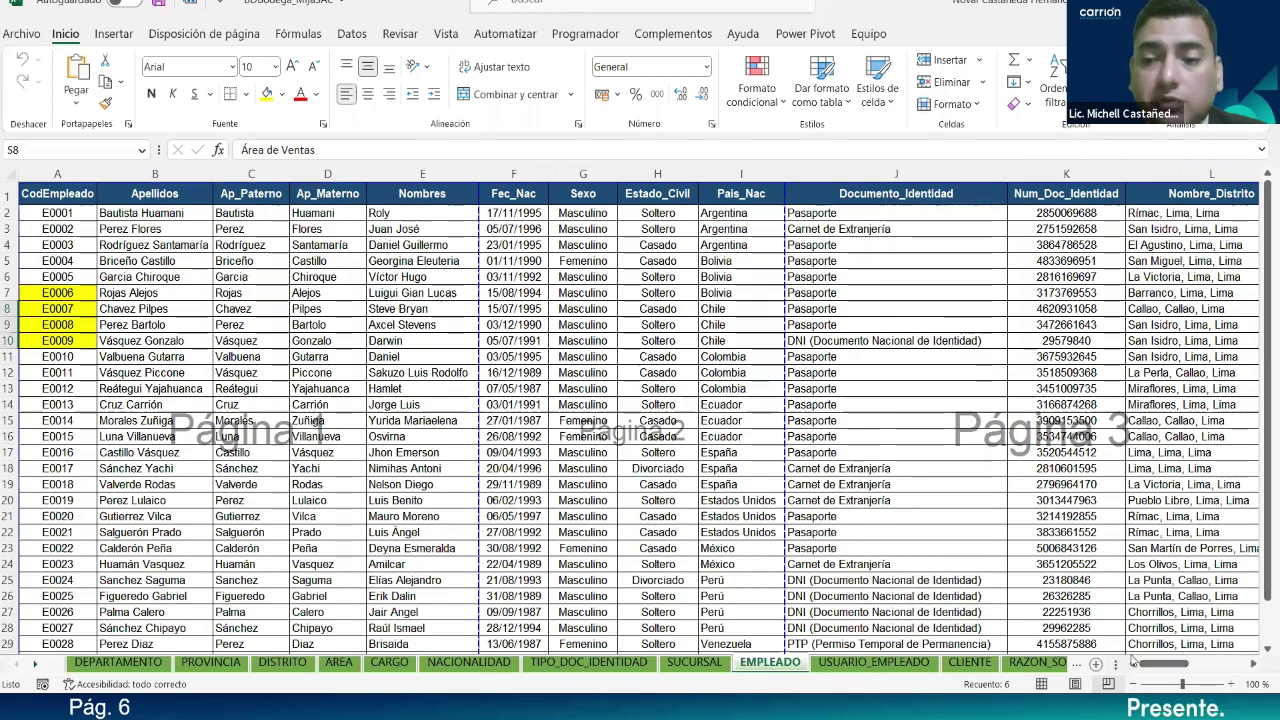
Step: Look over the EMPLEADO sheet's remaining columns, the USUARIO_EMPLEADO sheet, and the CLIENTE sheet back to its first records
{"action": "left_click_drag", "start_coordinate": [1162, 665], "coordinate": [1240, 668]}
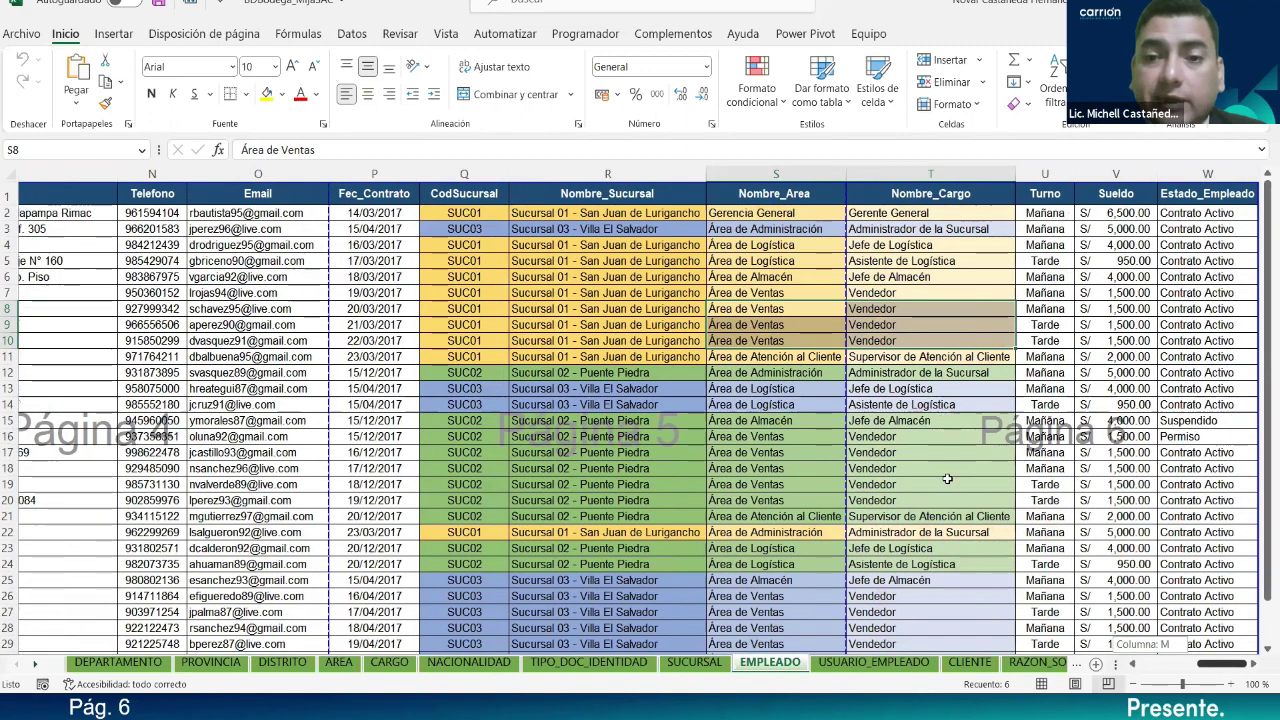
{"action": "left_click", "coordinate": [883, 663]}
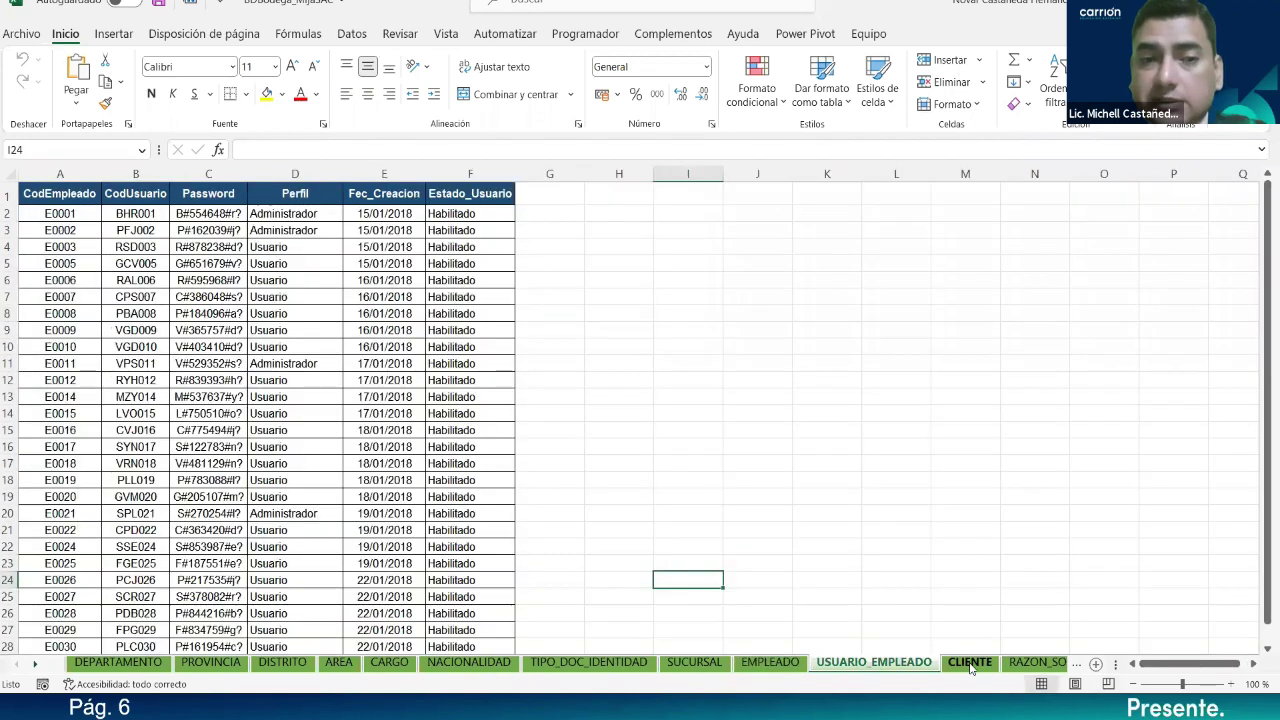
{"action": "left_click", "coordinate": [967, 663]}
{"action": "scroll", "coordinate": [654, 435], "scroll_direction": "up", "scroll_amount": 8}
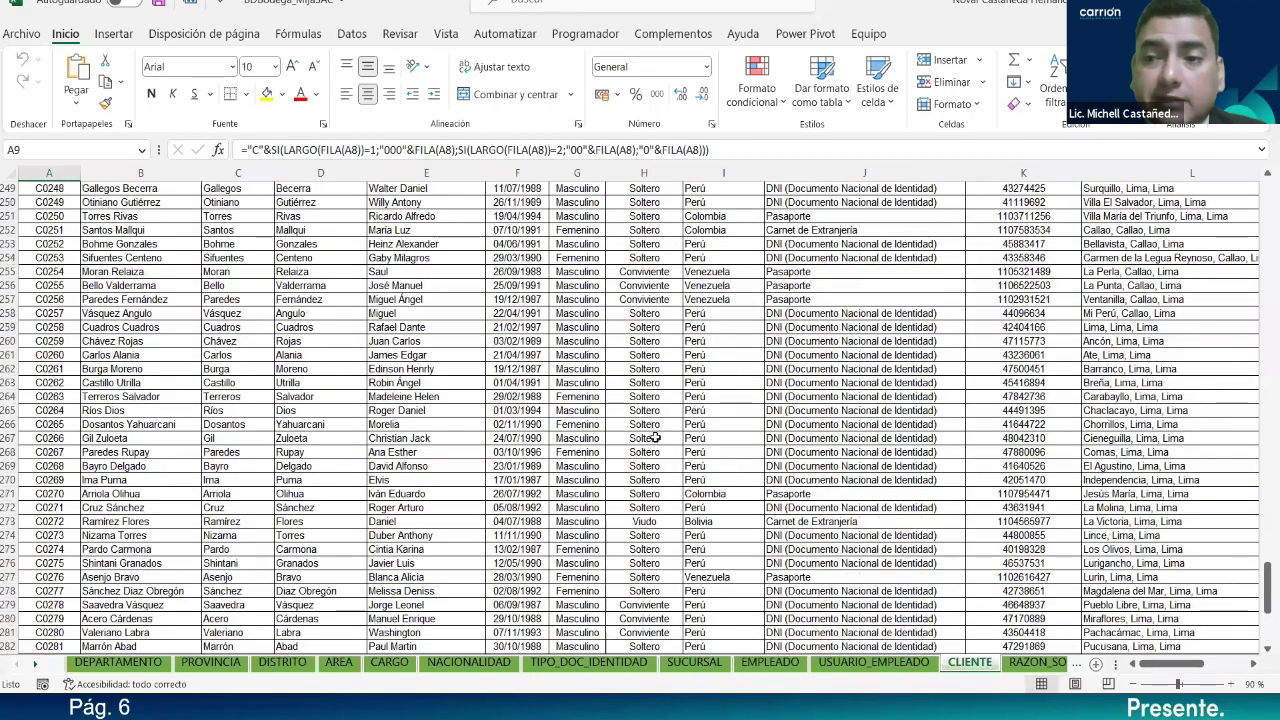
{"action": "scroll", "coordinate": [654, 438], "scroll_direction": "up", "scroll_amount": 20}
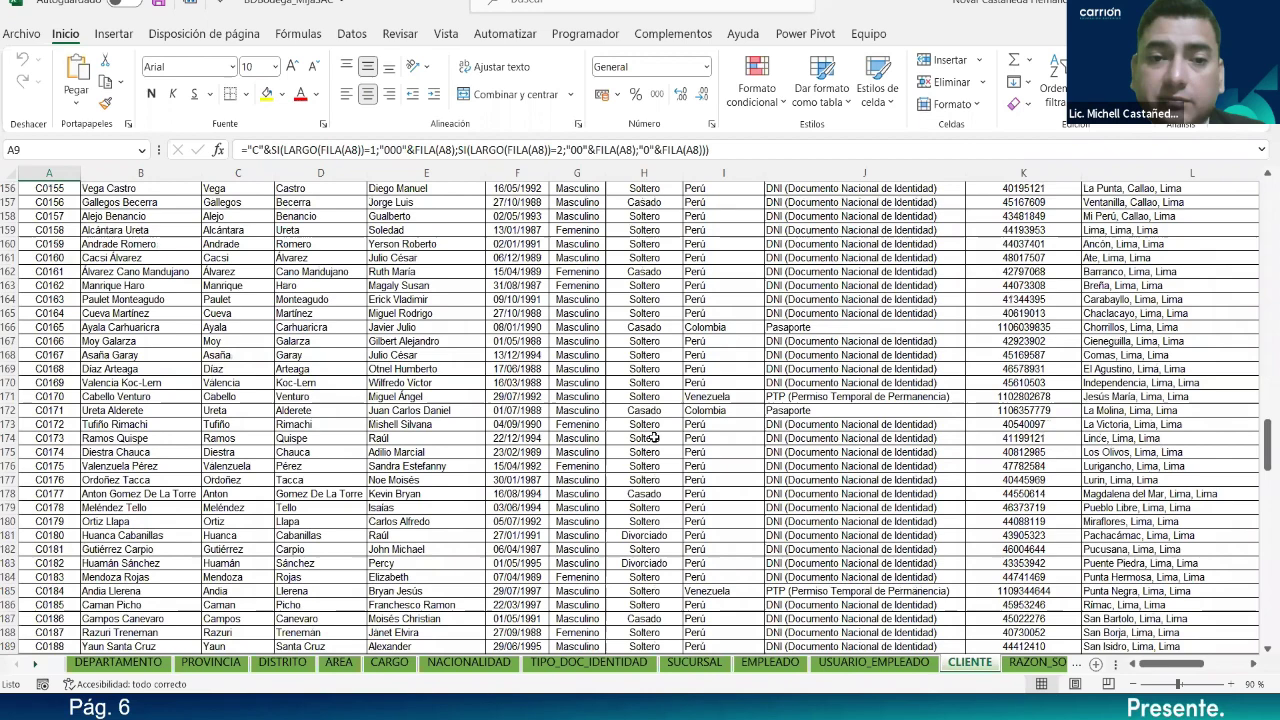
{"action": "scroll", "coordinate": [654, 438], "scroll_direction": "up", "scroll_amount": 20}
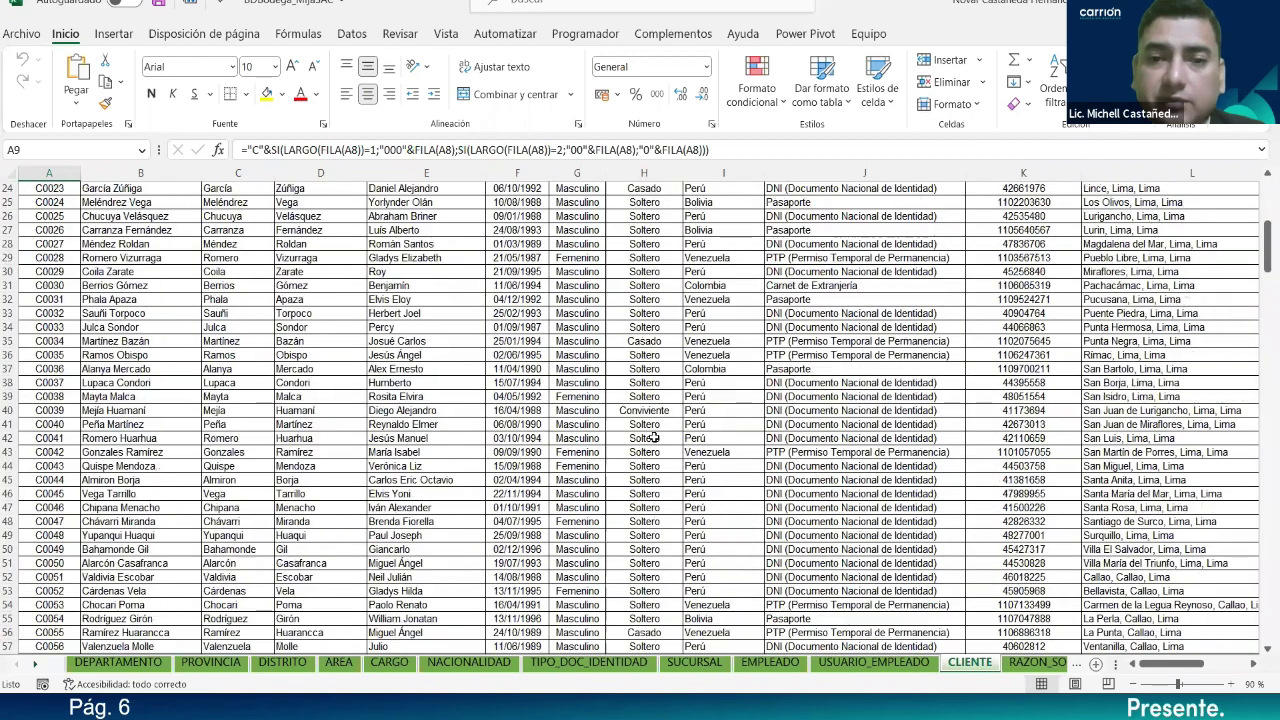
{"action": "scroll", "coordinate": [654, 438], "scroll_direction": "up", "scroll_amount": 5}
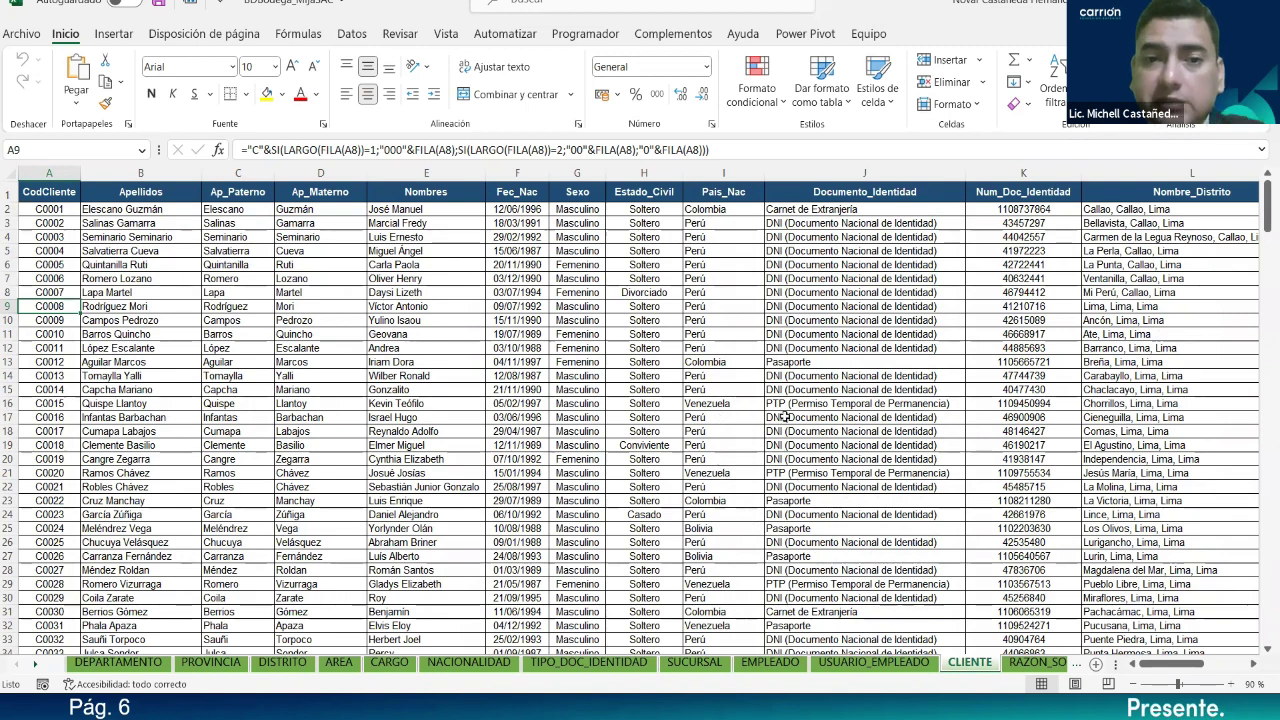
Step: Look through the RAZON_SOCIAL, USUARIO_CLIENTE, CATEGORIA and MARCA sheets
{"action": "left_click", "coordinate": [1035, 663]}
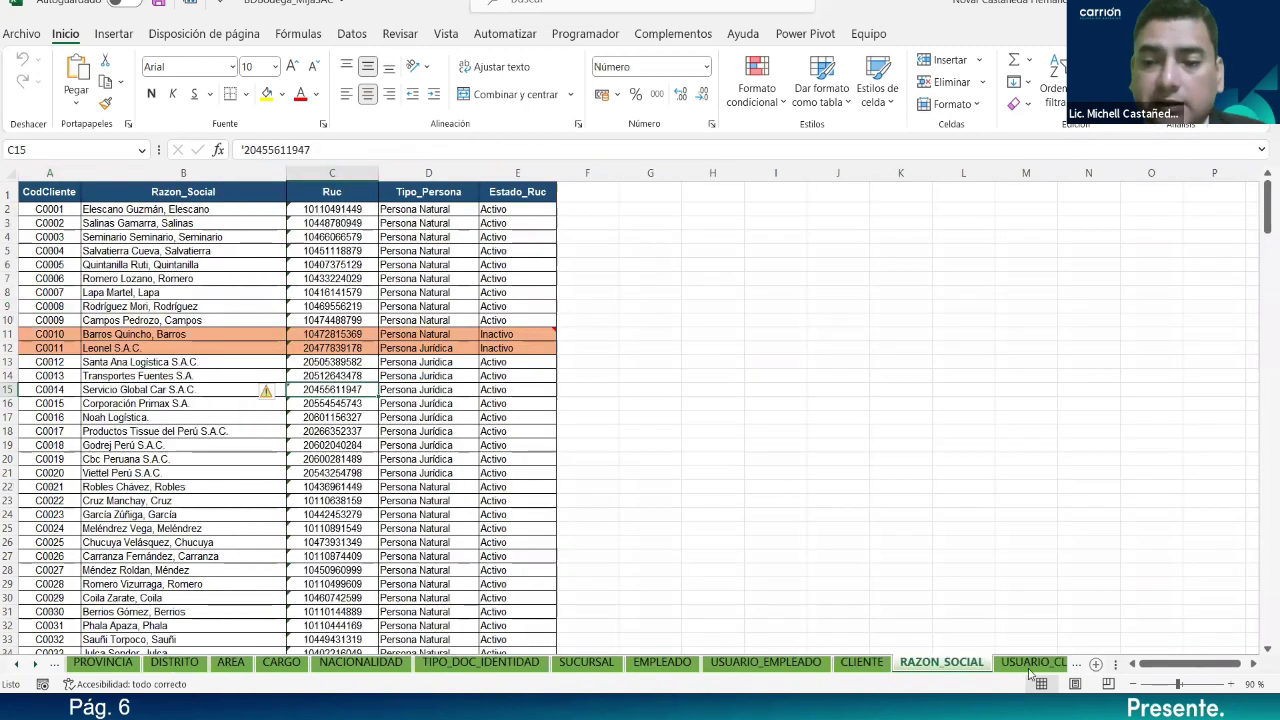
{"action": "left_click", "coordinate": [1030, 664]}
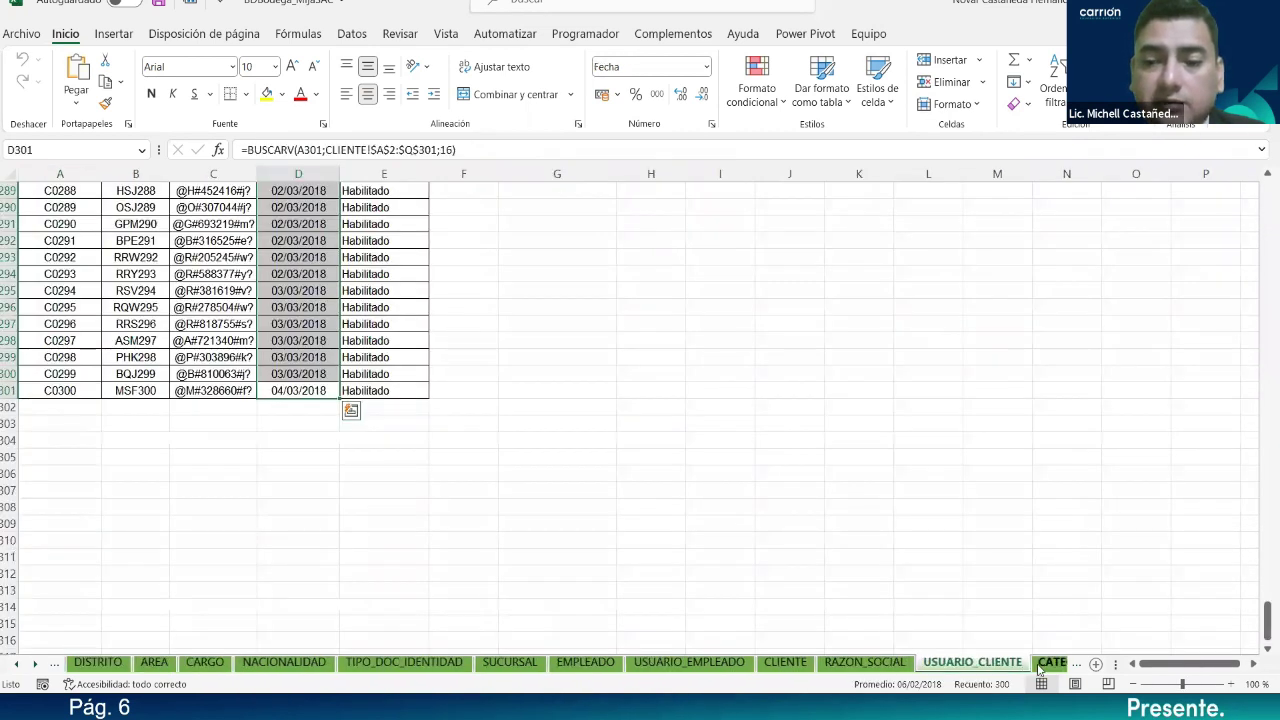
{"action": "left_click", "coordinate": [1042, 665]}
{"action": "left_click", "coordinate": [1058, 663]}
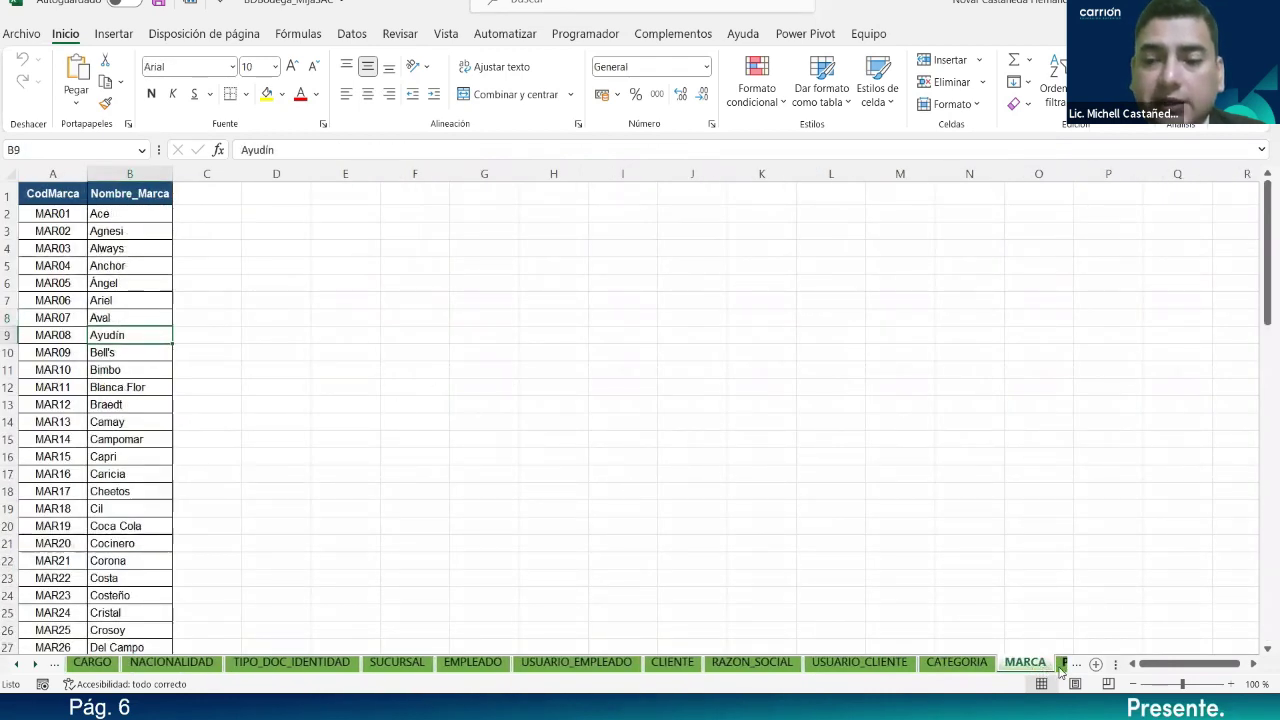
Step: Examine the PRODUCTO and PRODUCTO_MARCA sheets from their header rows
{"action": "left_click", "coordinate": [1062, 663]}
{"action": "scroll", "coordinate": [358, 395], "scroll_direction": "up", "scroll_amount": 9}
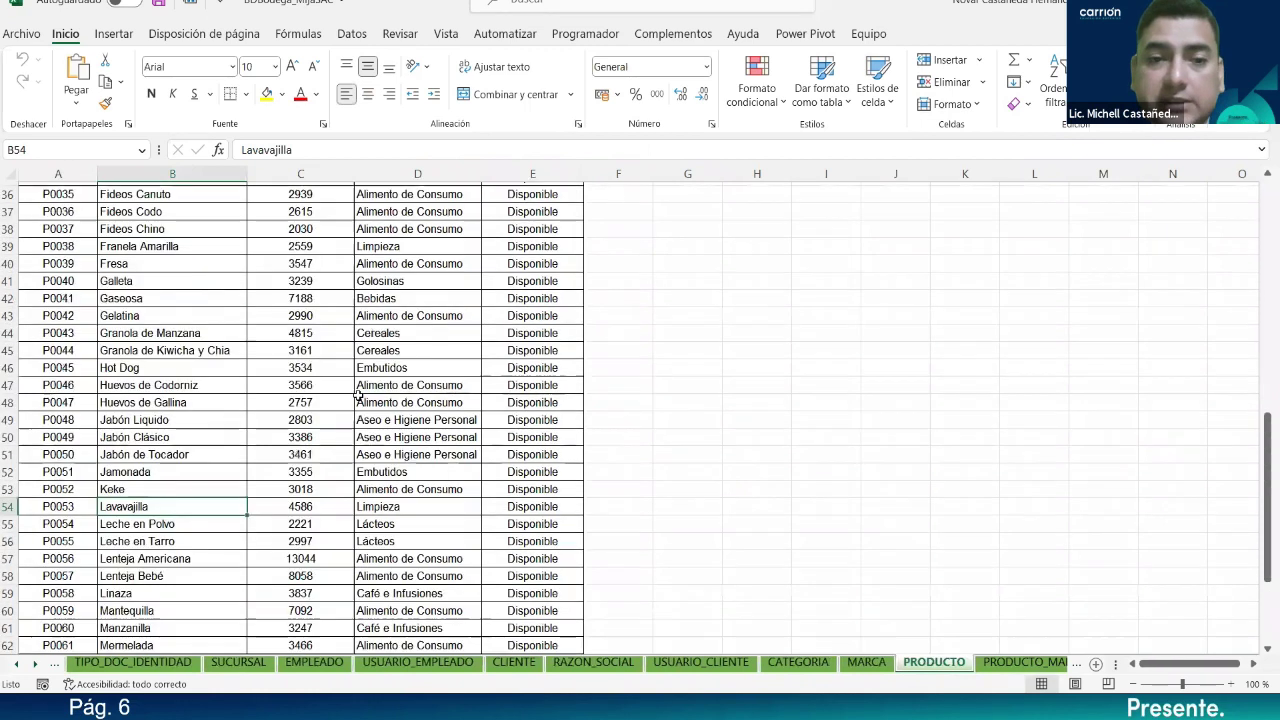
{"action": "scroll", "coordinate": [358, 395], "scroll_direction": "up", "scroll_amount": 7}
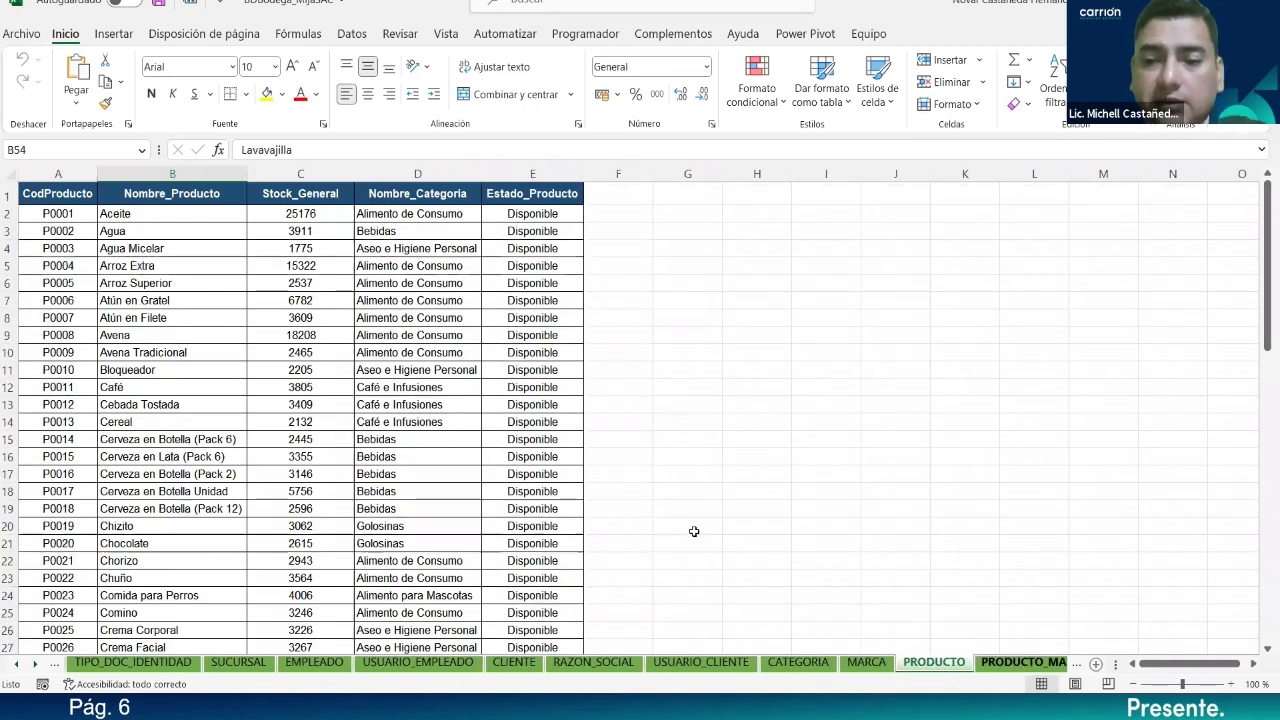
{"action": "key", "text": "ctrl+Page_Down"}
{"action": "scroll", "coordinate": [278, 258], "scroll_direction": "up", "scroll_amount": 15}
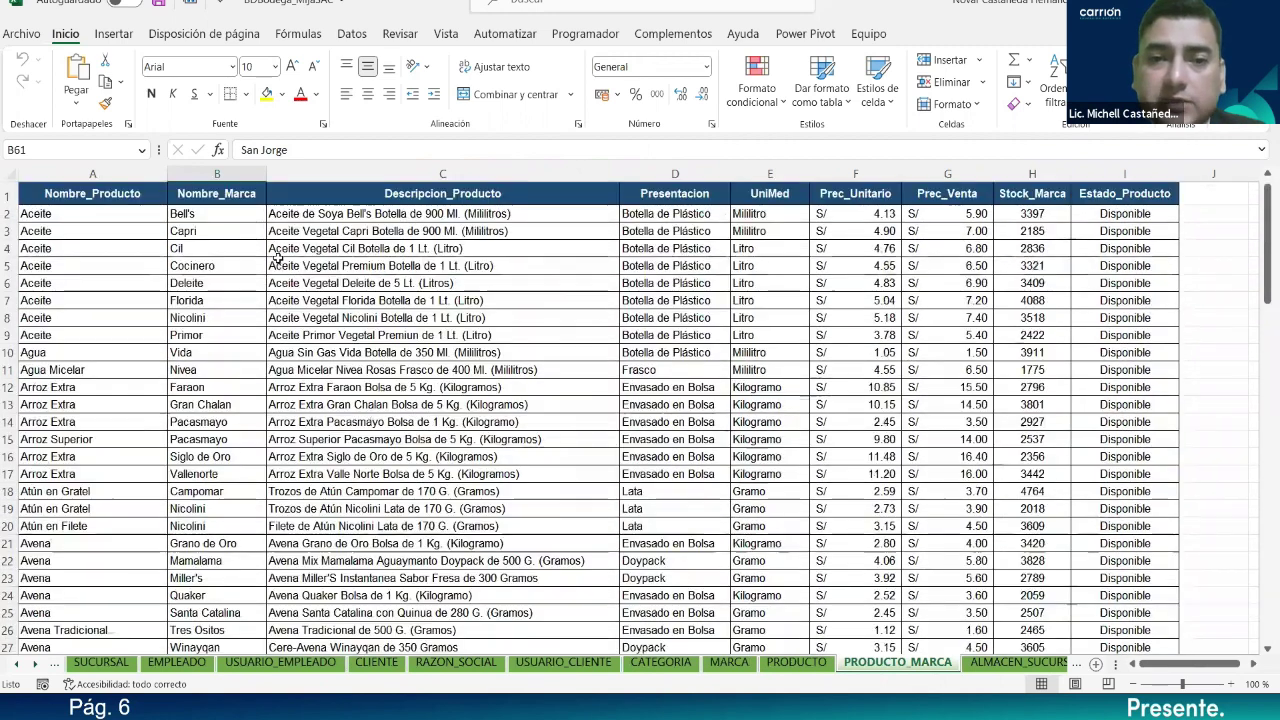
Step: Go through the sheets from ALMACEN_SUCURSAL and TIPO_MOVIMIENTO up to FACTURACION_VENTA
{"action": "left_click", "coordinate": [998, 668]}
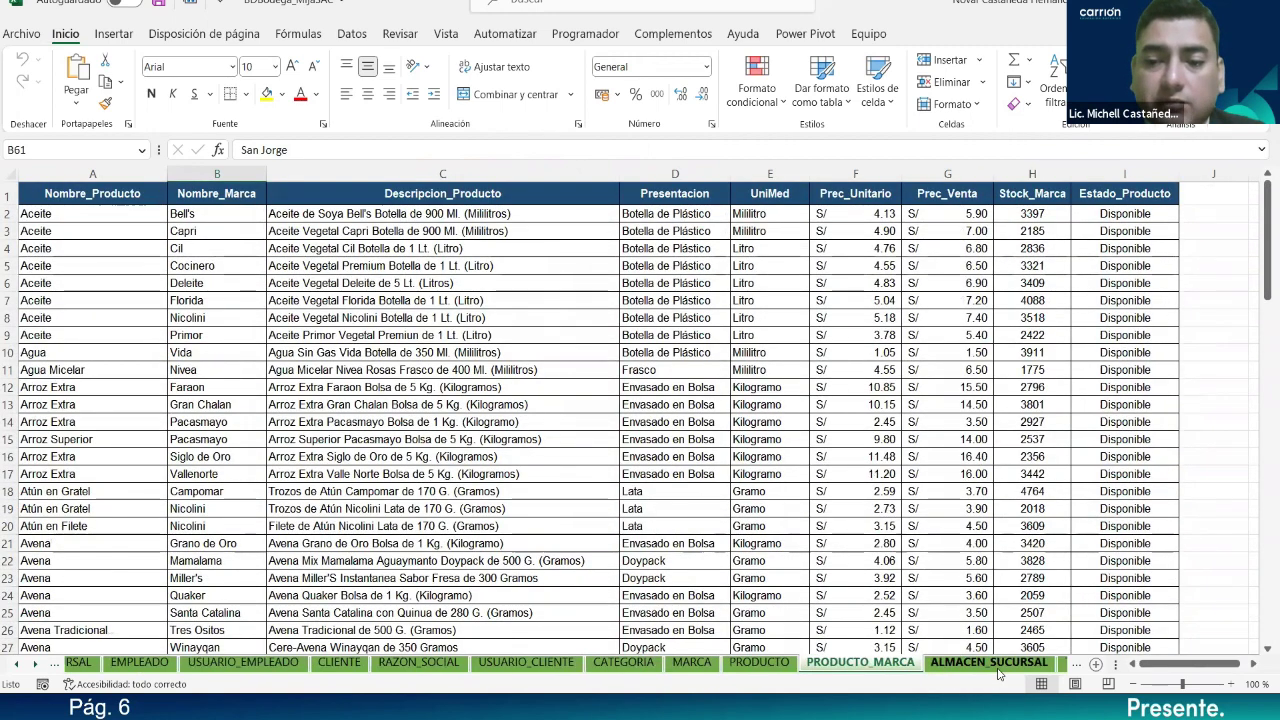
{"action": "left_click", "coordinate": [1018, 666]}
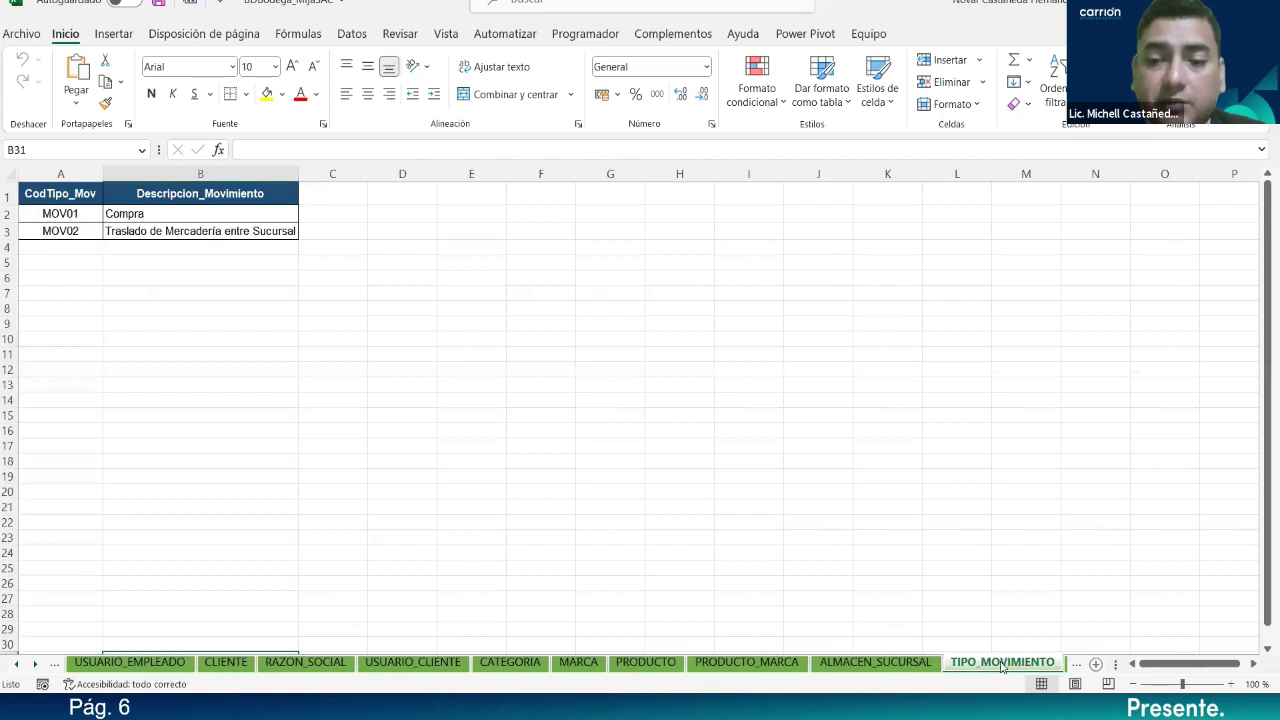
{"action": "scroll", "coordinate": [38, 667], "scroll_direction": "down", "scroll_amount": 8}
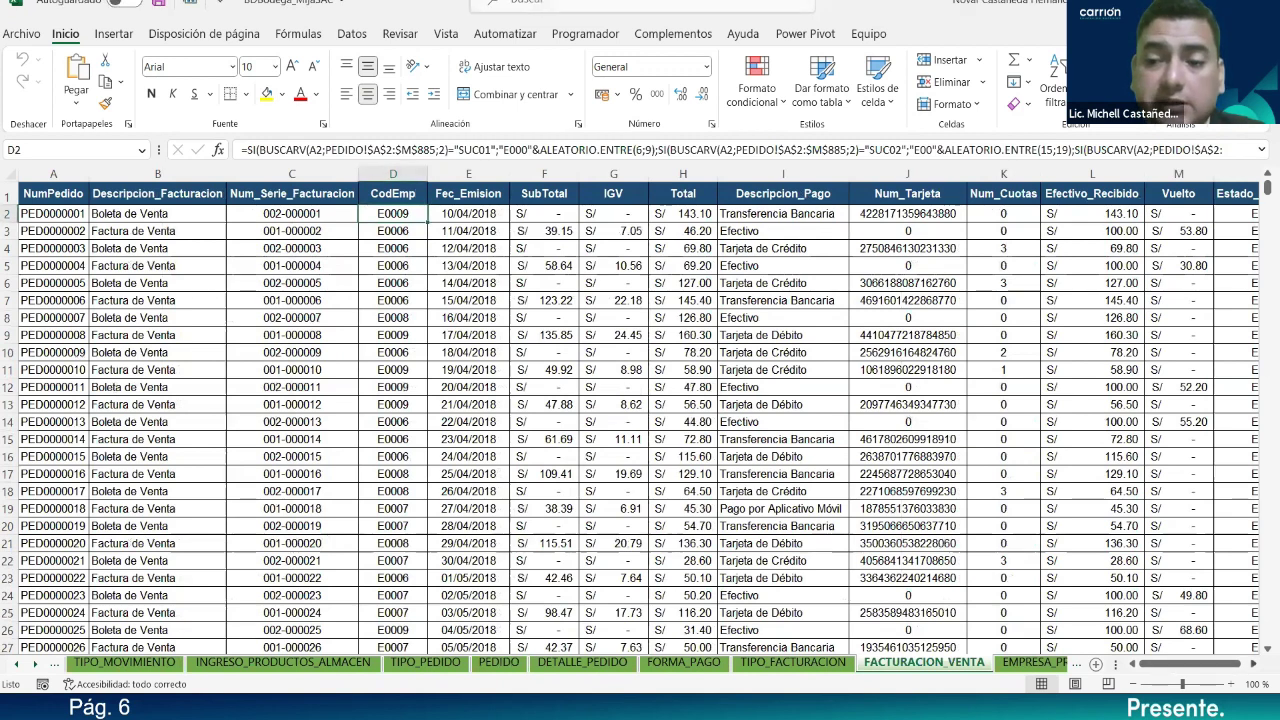
Step: Examine the FACTURACION_VENTA sheet's columns from NumPedido to Estado_Facturacion
{"action": "left_click", "coordinate": [1253, 664]}
{"action": "left_click", "coordinate": [1253, 664]}
{"action": "left_click_drag", "start_coordinate": [1221, 669], "coordinate": [1221, 669]}
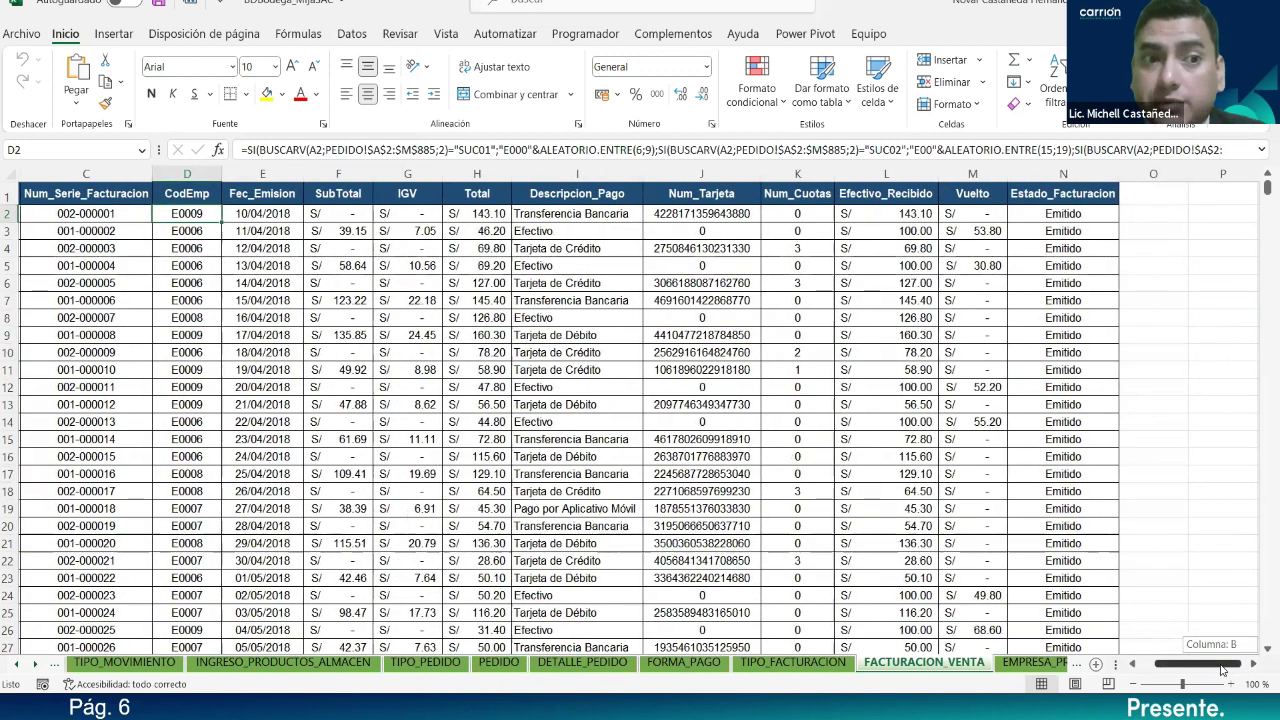
{"action": "left_click_drag", "start_coordinate": [1115, 678], "coordinate": [1117, 678]}
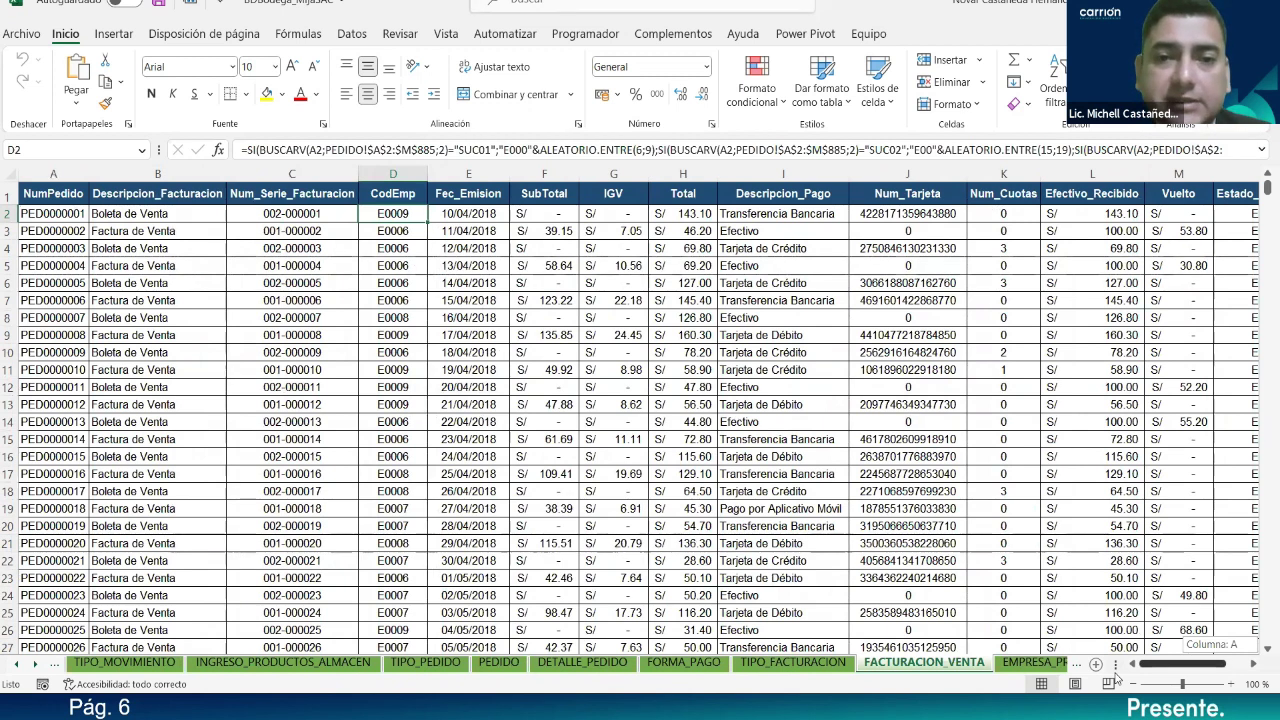
{"action": "left_click_drag", "start_coordinate": [1097, 678], "coordinate": [874, 605]}
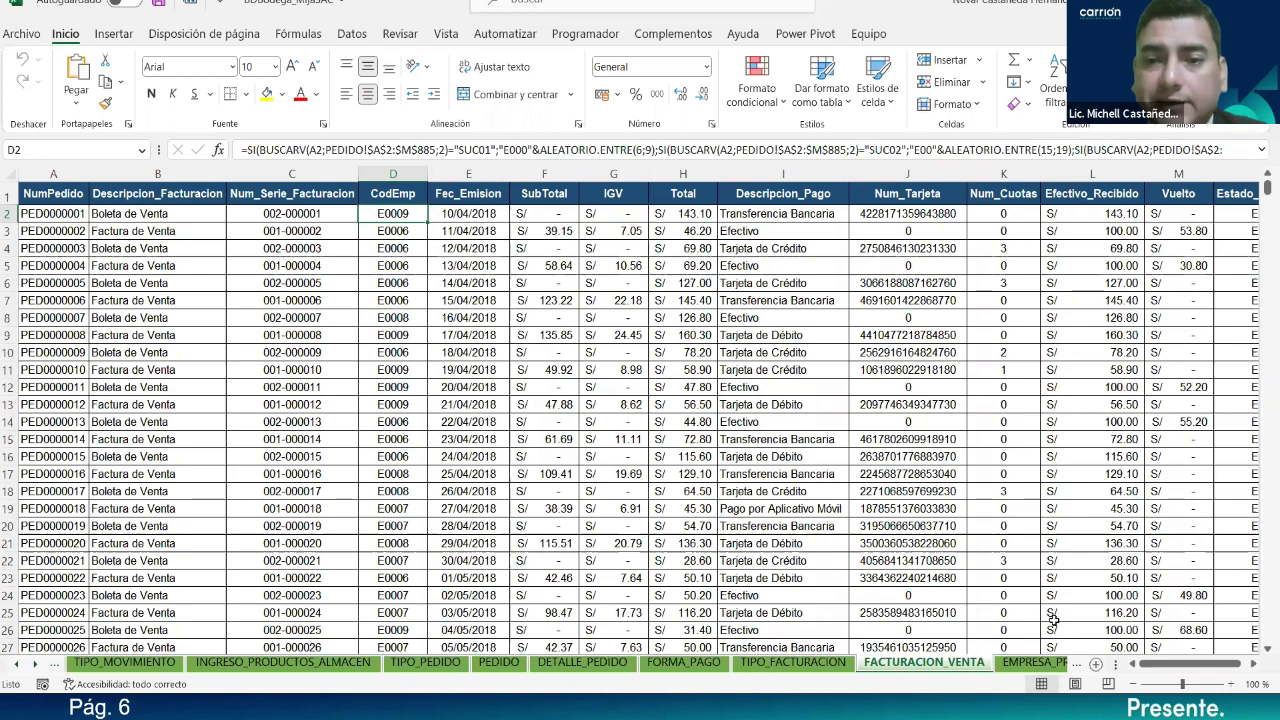
{"action": "left_click_drag", "start_coordinate": [1158, 676], "coordinate": [1215, 674]}
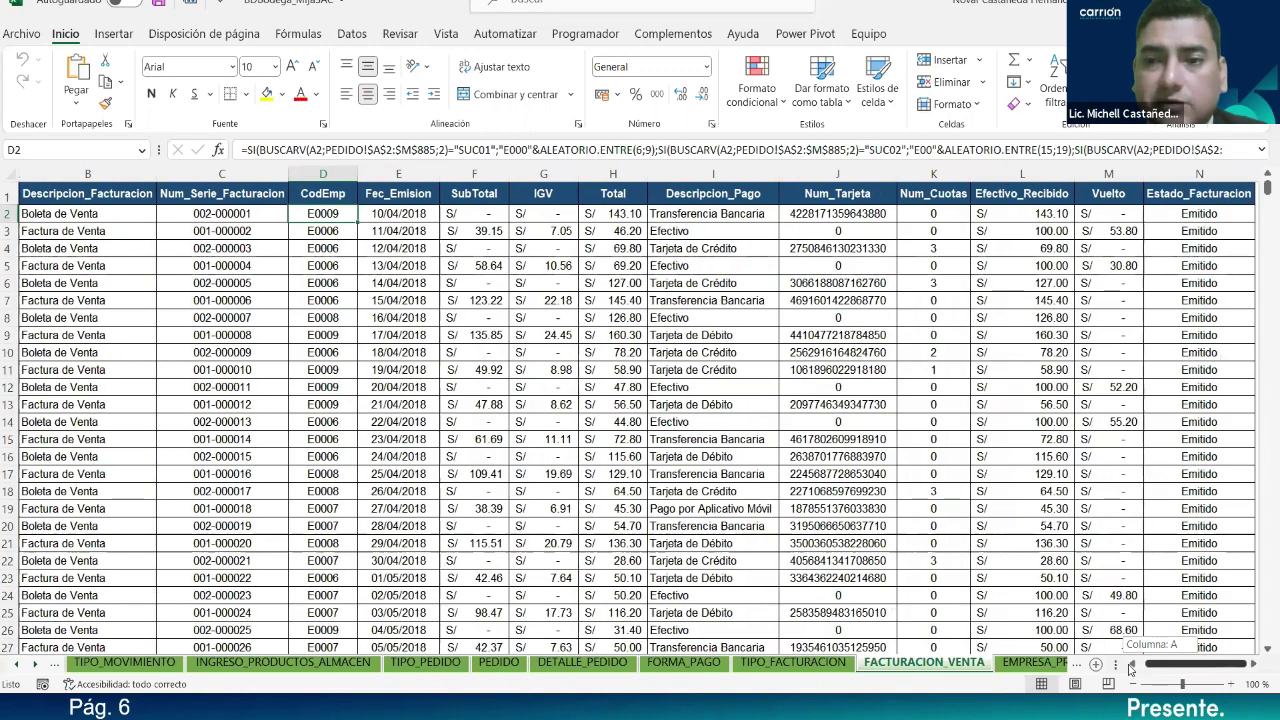
{"action": "left_click_drag", "start_coordinate": [1131, 668], "coordinate": [1133, 670]}
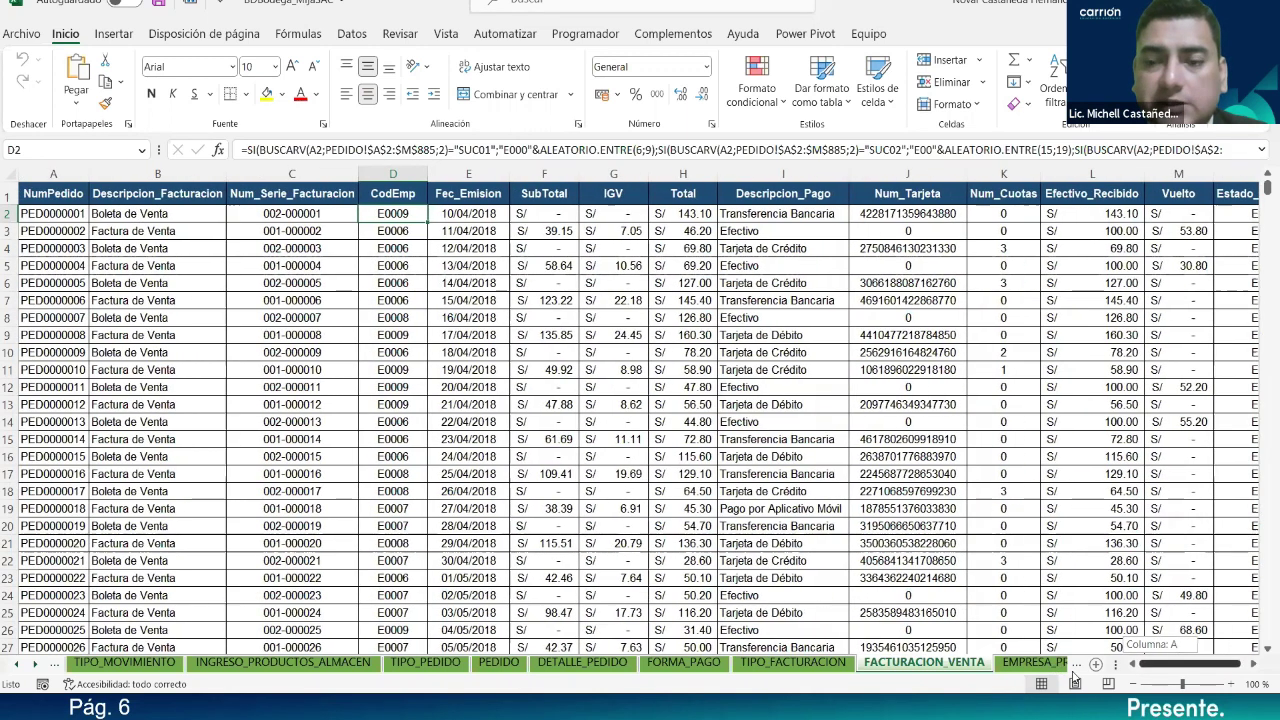
{"action": "left_click", "coordinate": [1136, 684]}
{"action": "left_click", "coordinate": [1136, 684]}
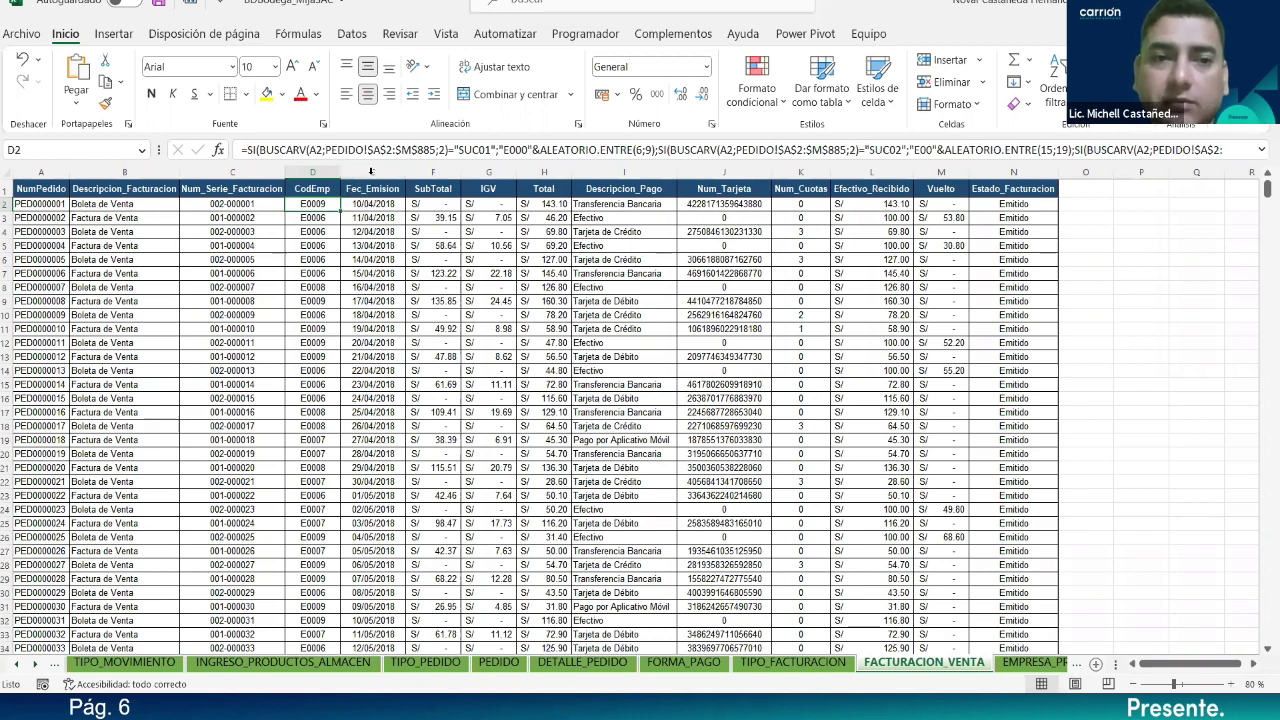
Step: Insert a new column before Fec_Emision in FACTURACION_VENTA and enter the header Empleado in E1
{"action": "left_click", "coordinate": [371, 172]}
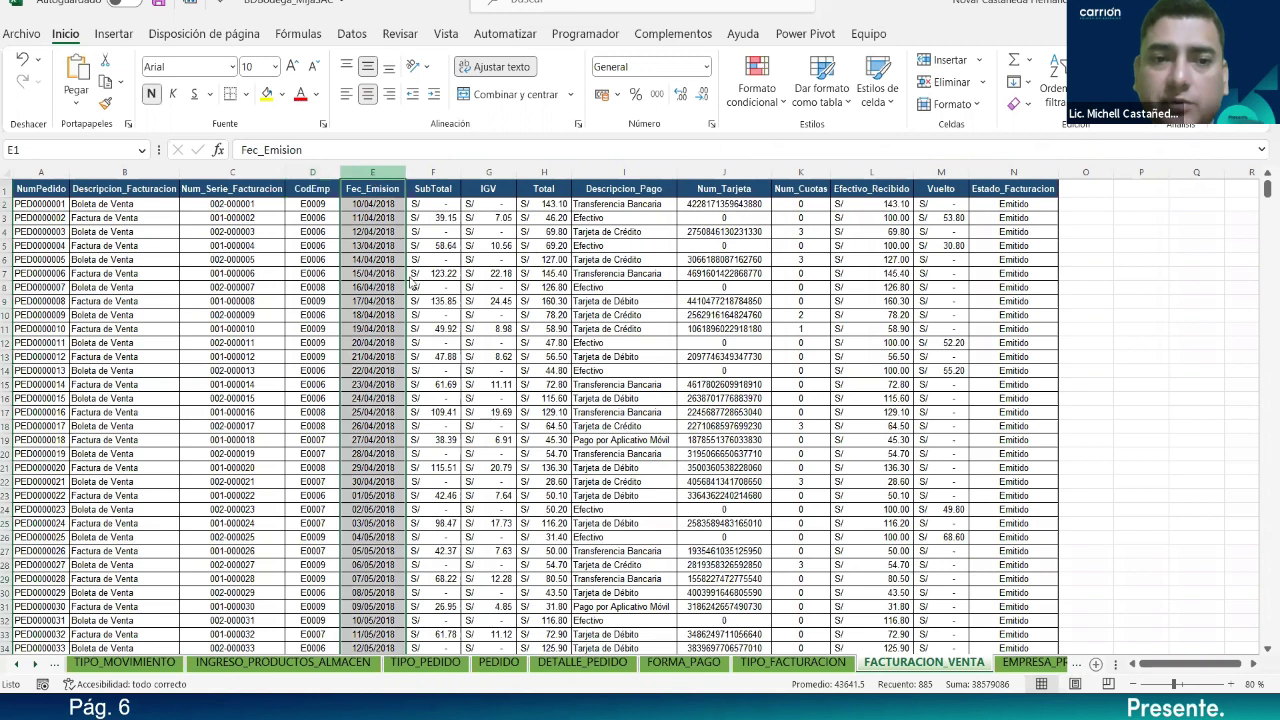
{"action": "right_click", "coordinate": [415, 335]}
{"action": "left_click", "coordinate": [416, 346]}
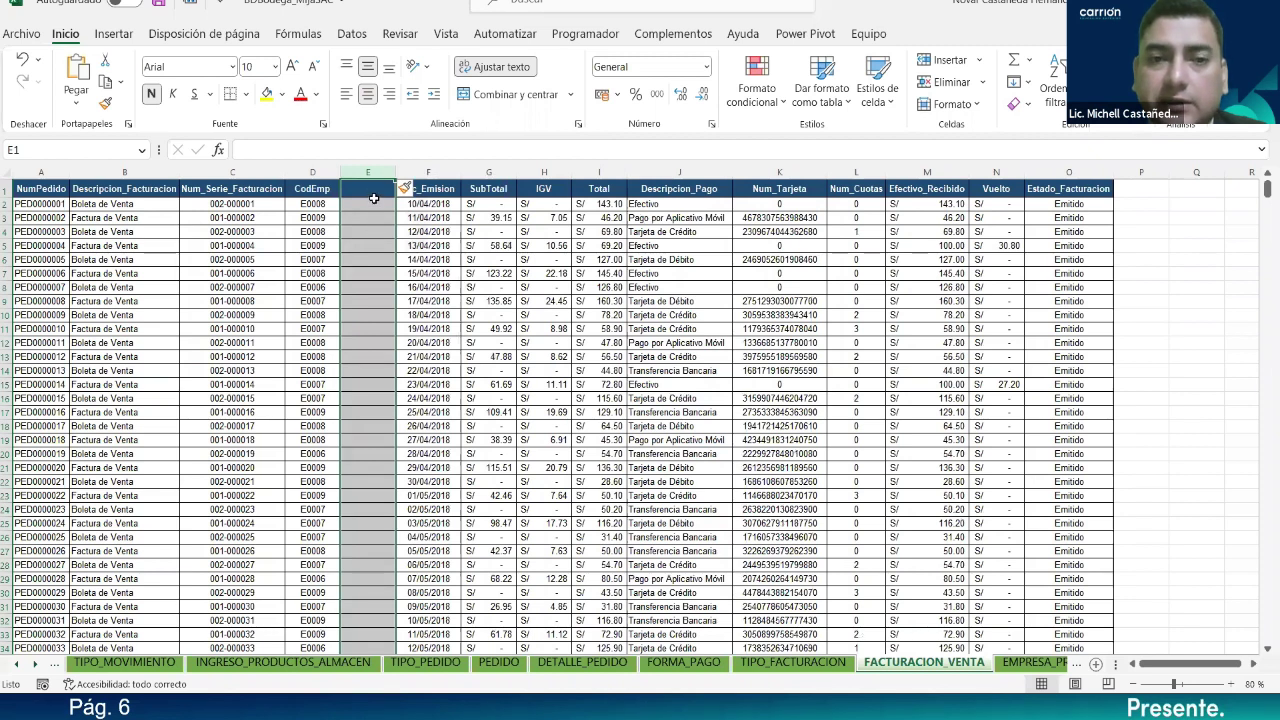
{"action": "left_click", "coordinate": [370, 190]}
{"action": "type", "text": "Empleado"}
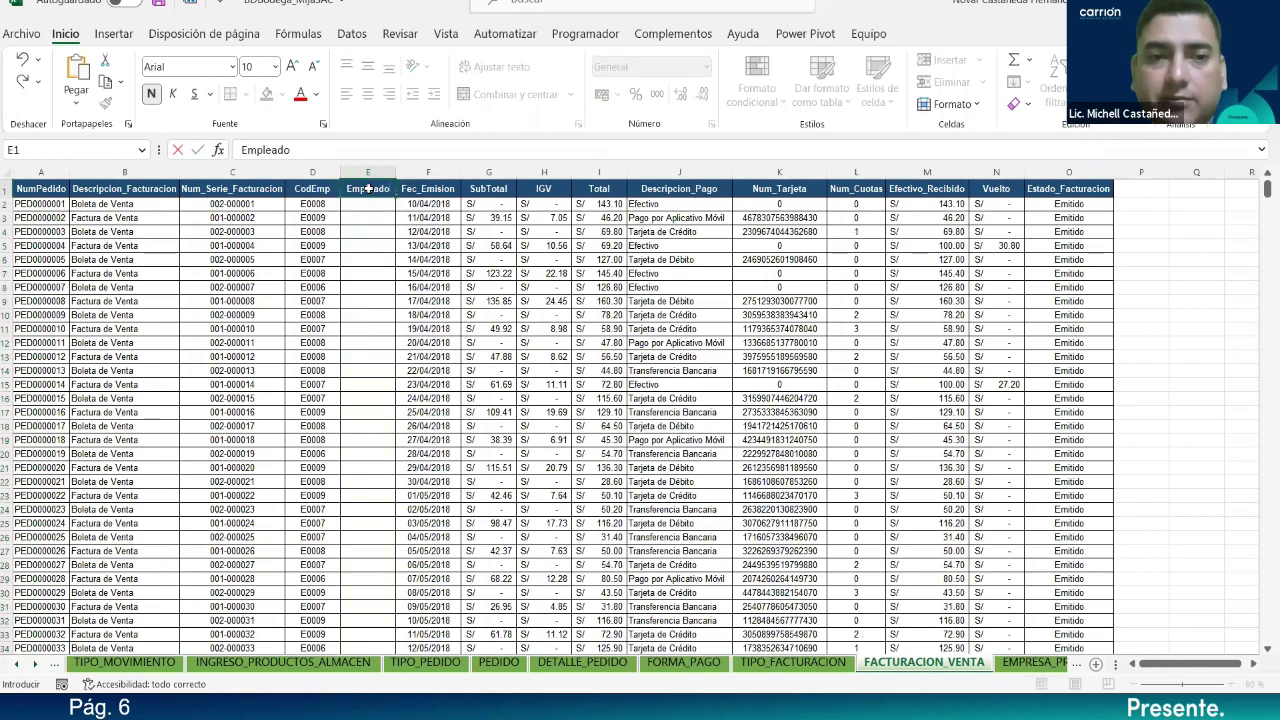
{"action": "key", "text": "Return"}
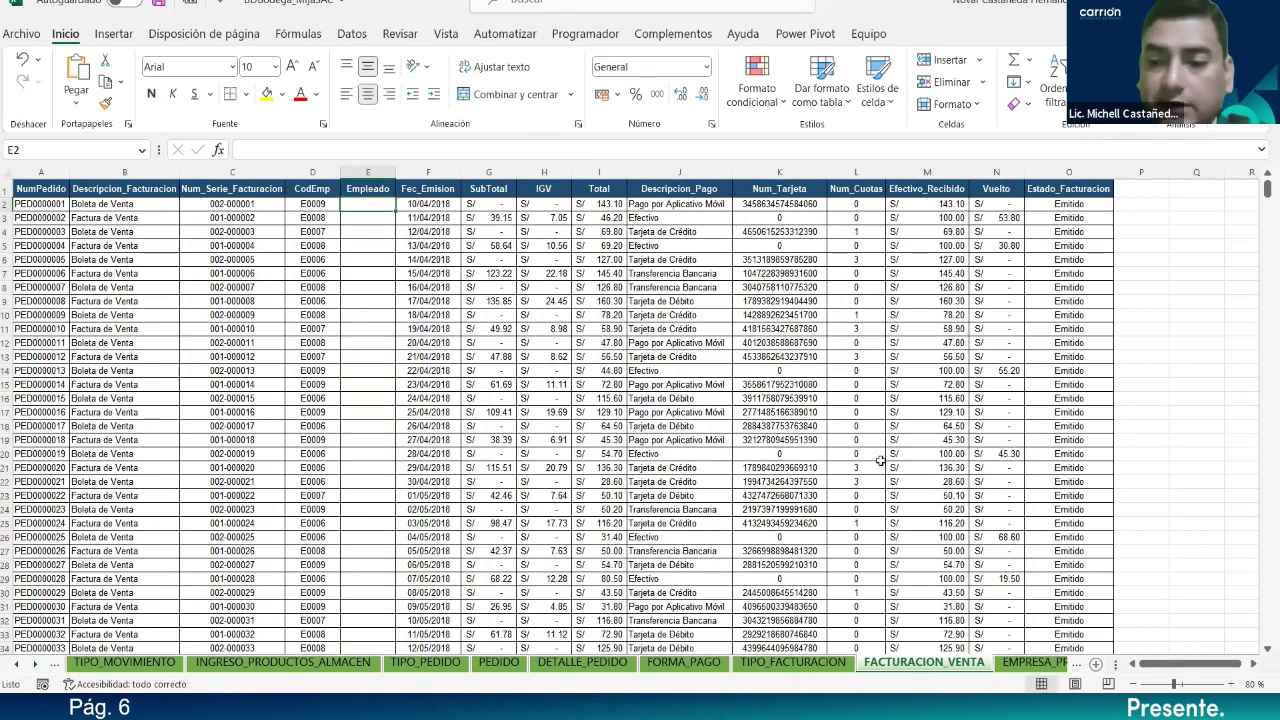
Step: Widen the new Empleado column to about three times its width
{"action": "left_click", "coordinate": [1230, 684]}
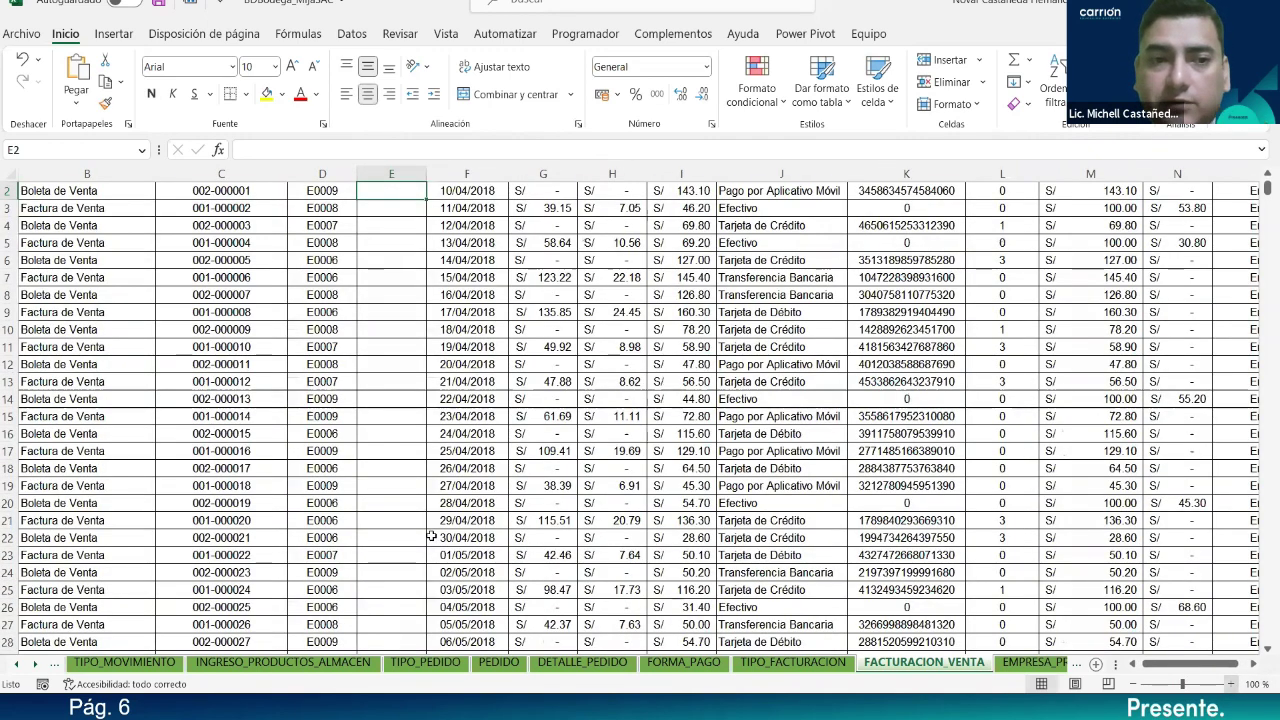
{"action": "left_click", "coordinate": [1231, 684]}
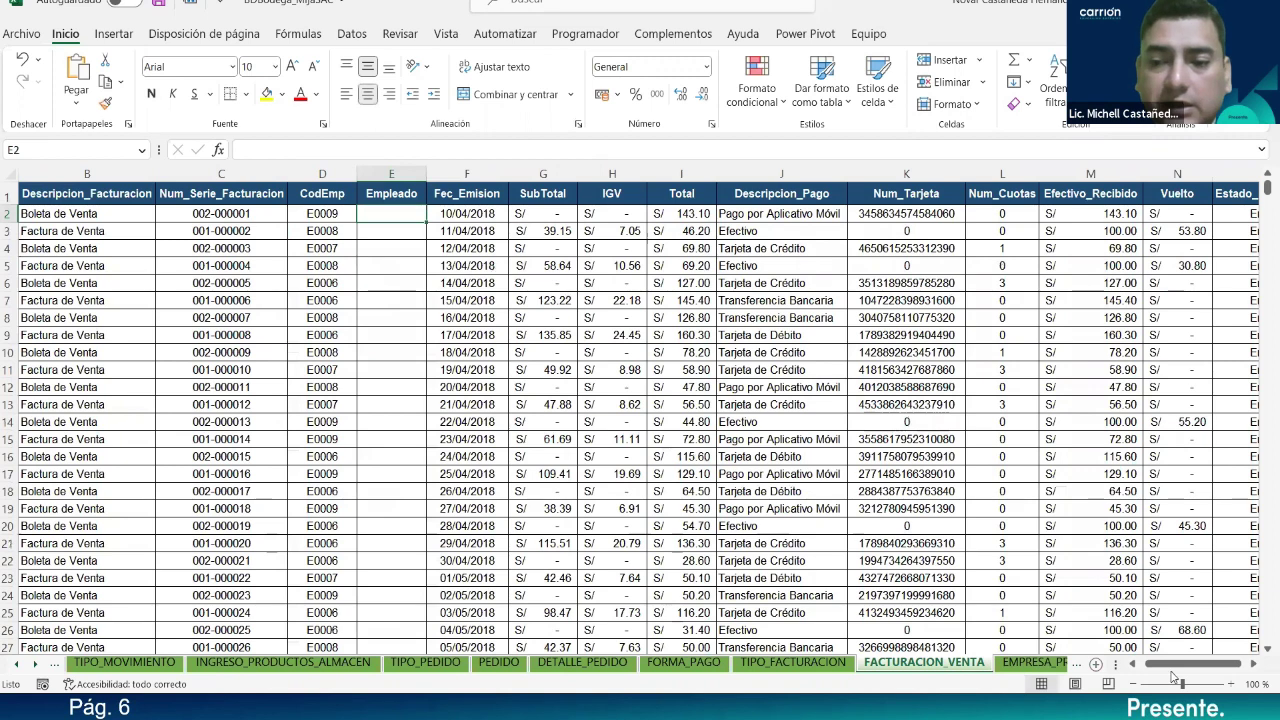
{"action": "left_click", "coordinate": [1133, 665]}
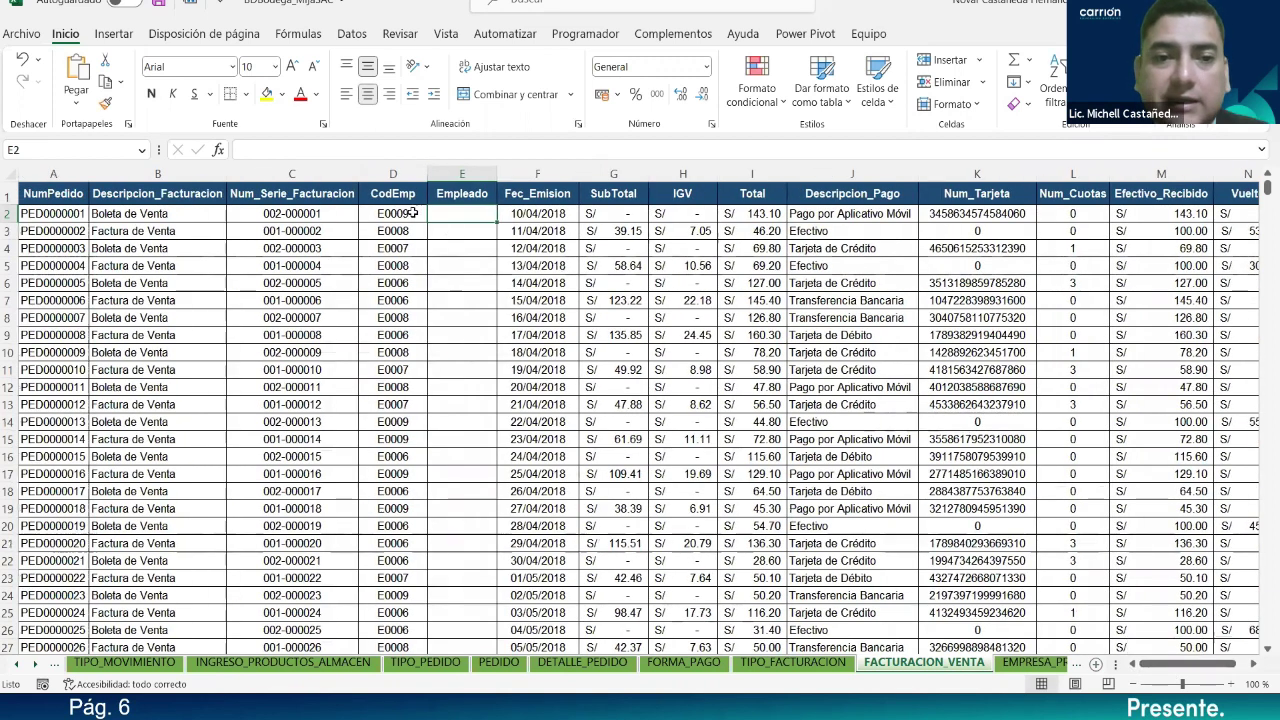
{"action": "left_click_drag", "start_coordinate": [497, 172], "coordinate": [650, 172]}
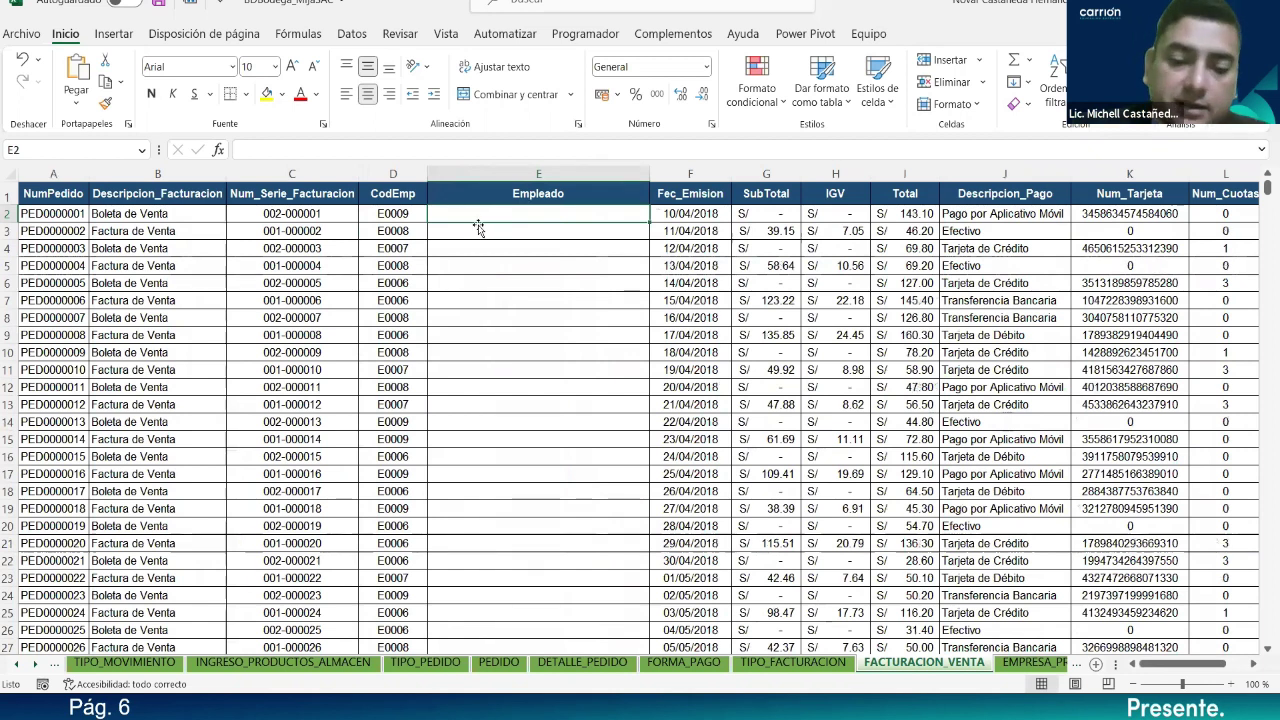
Step: Start a formula in cell E2 of the Empleado column
{"action": "type", "text": "="}
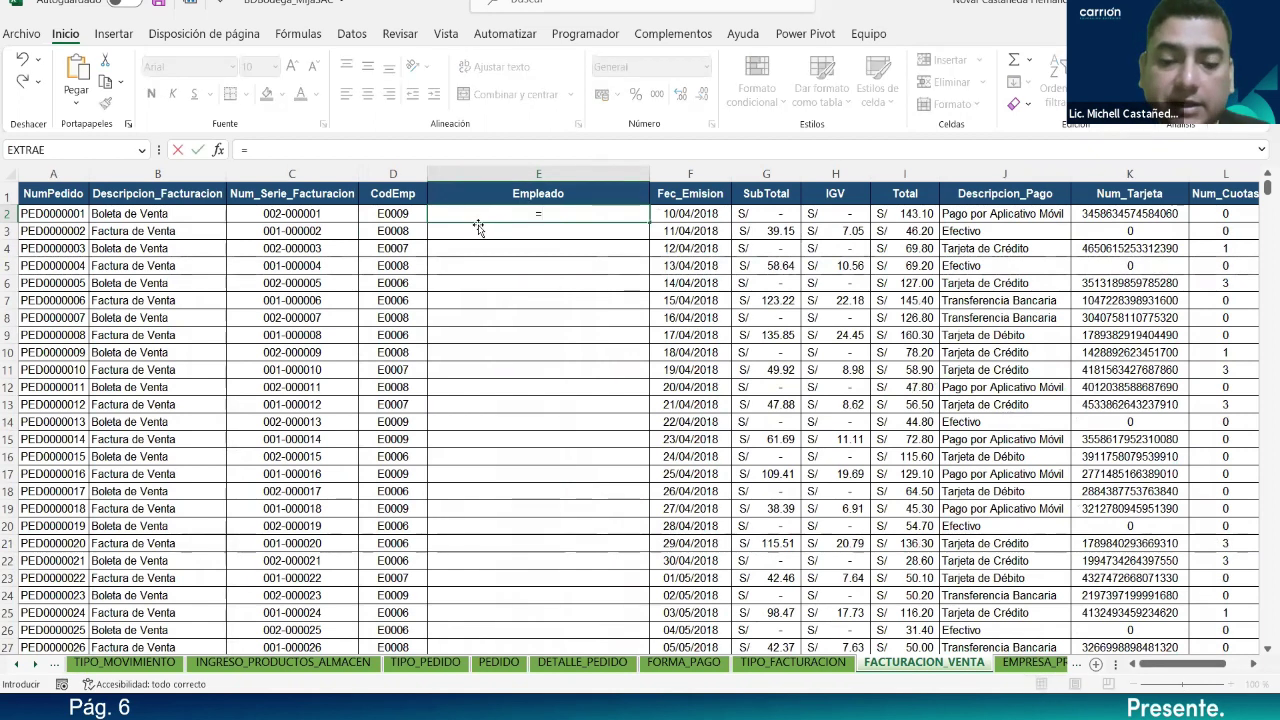
Step: Start a BUSCARV formula in cell E2 of the Empleado column with D2 as the lookup value
{"action": "type", "text": "BUS"}
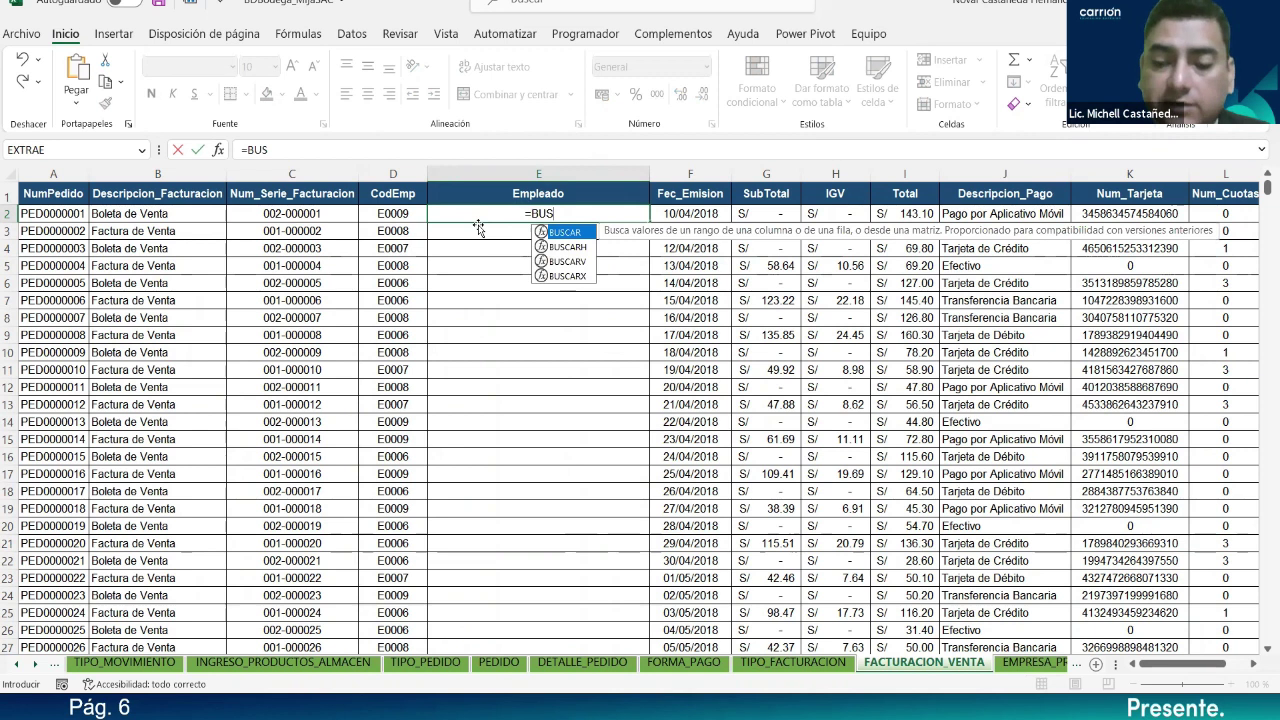
{"action": "key", "text": "Down"}
{"action": "key", "text": "Down"}
{"action": "key", "text": "Tab"}
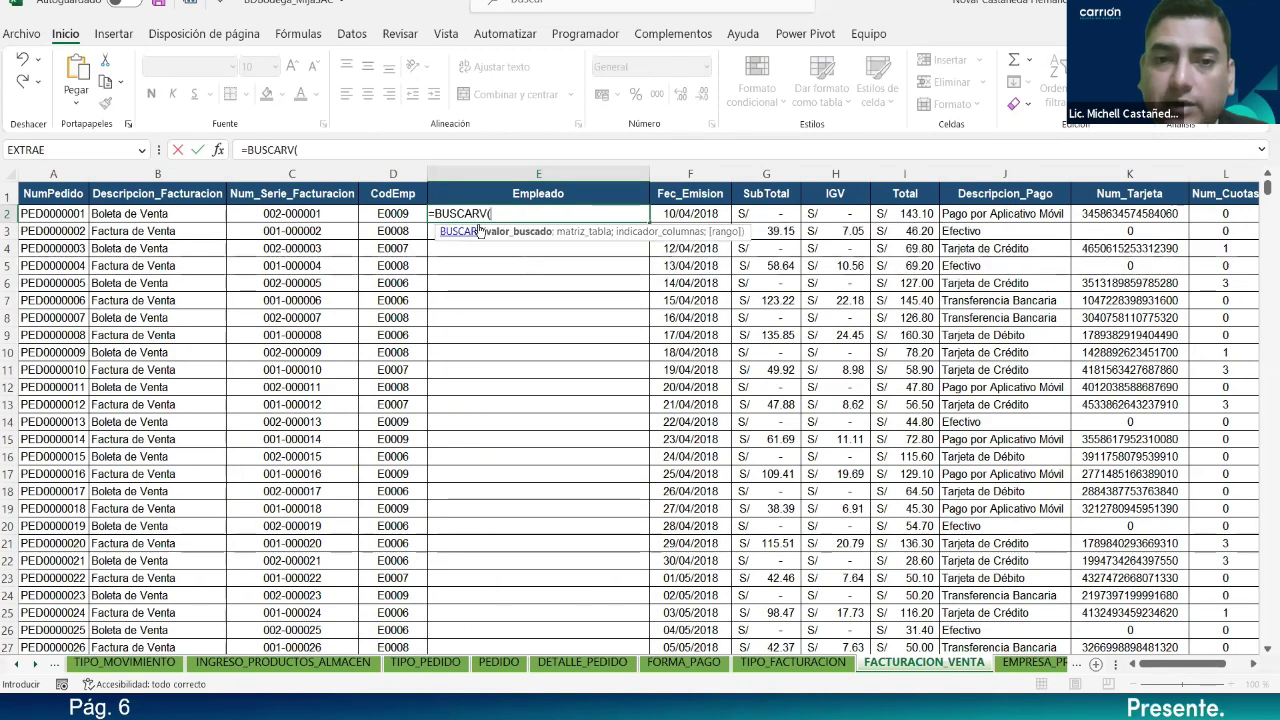
{"action": "left_click", "coordinate": [393, 216]}
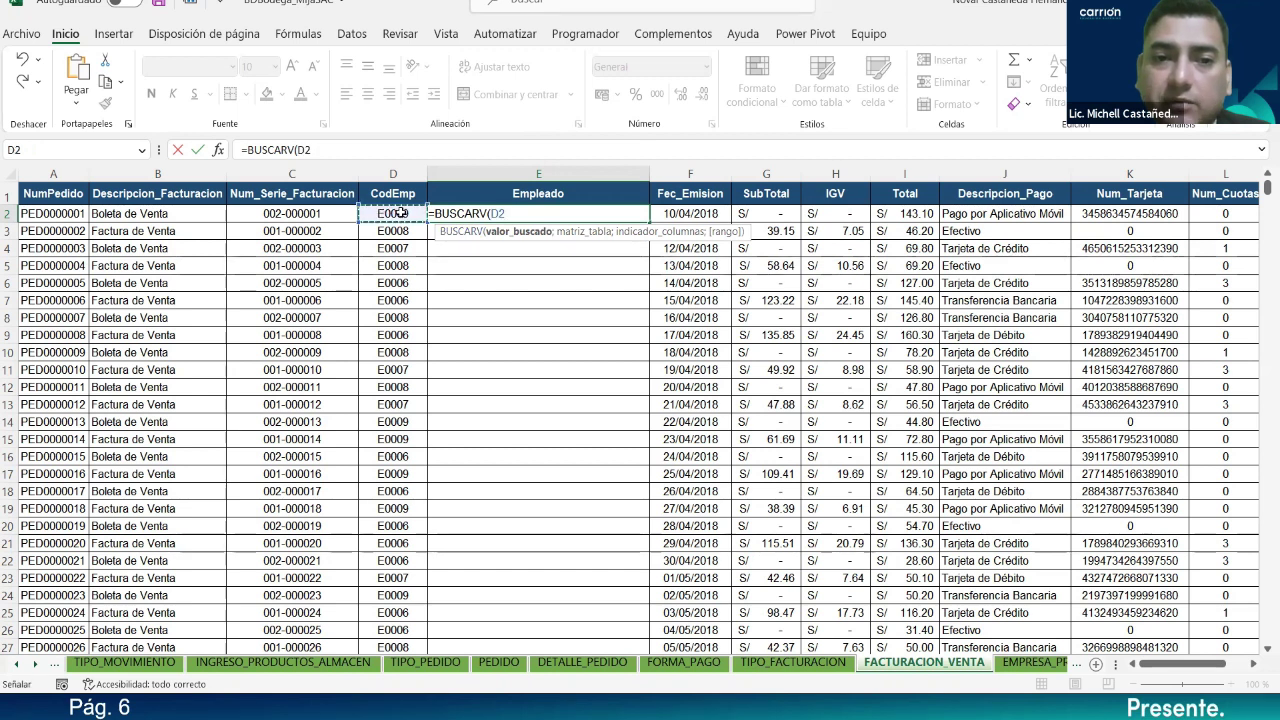
{"action": "type", "text": ";"}
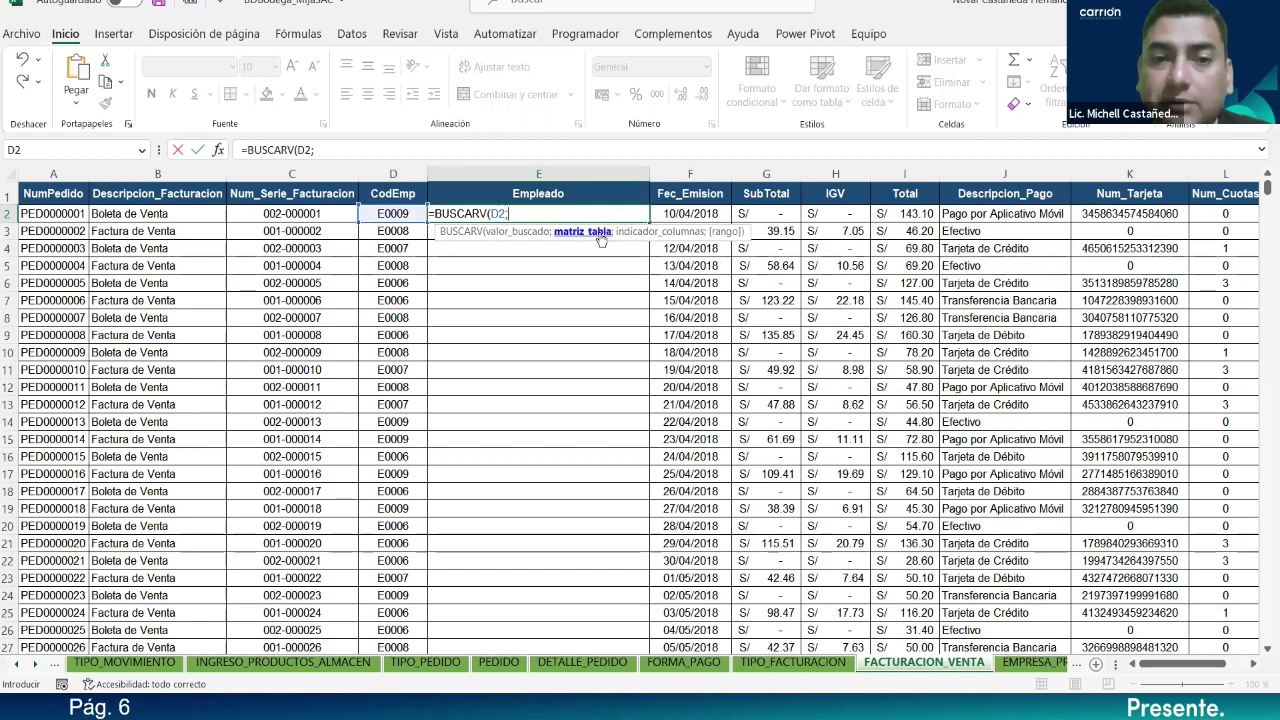
Step: Use the range A2:W31 of the EMPLEADO sheet as the lookup table, with absolute references
{"action": "left_click", "coordinate": [15, 665]}
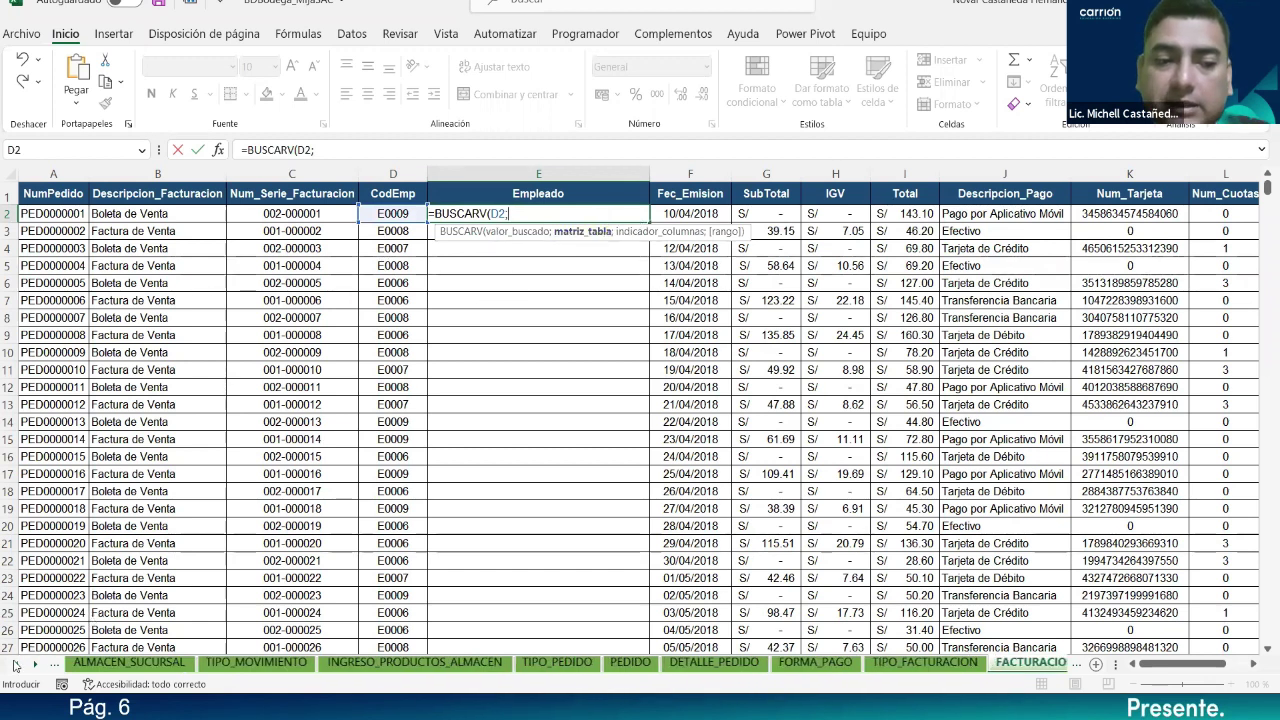
{"action": "scroll", "coordinate": [15, 665], "scroll_direction": "up", "scroll_amount": 10}
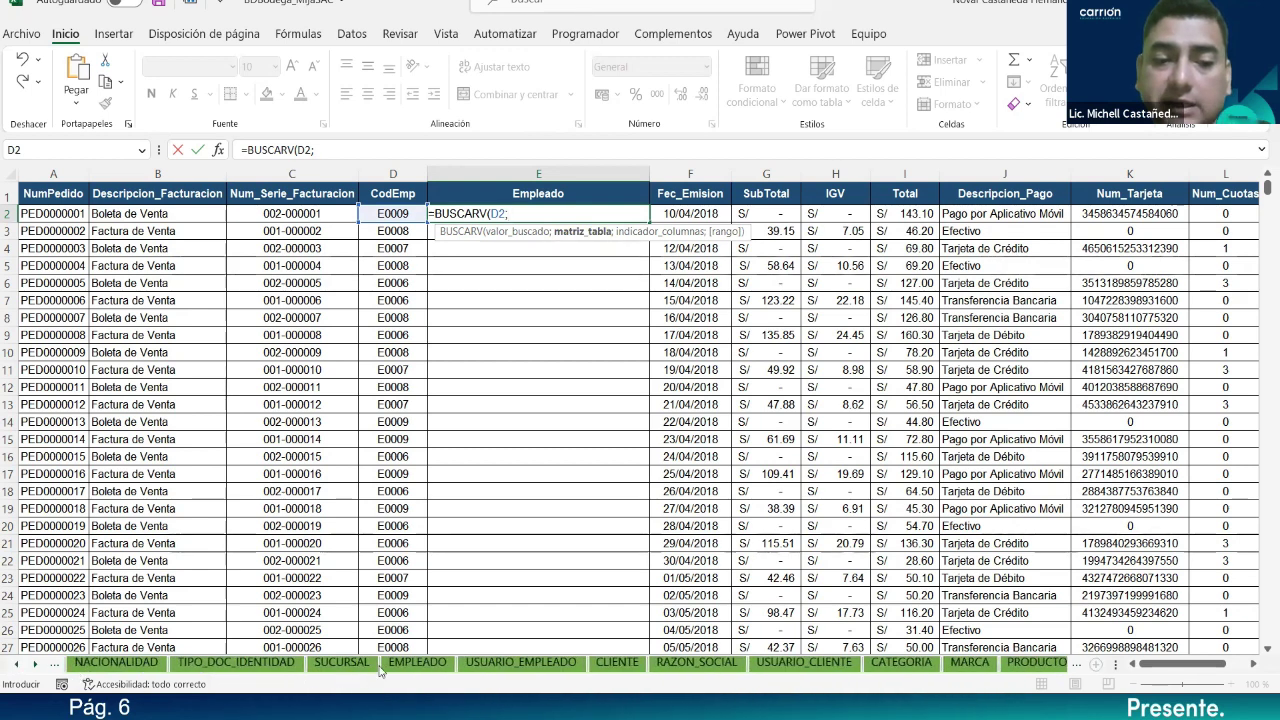
{"action": "left_click", "coordinate": [417, 662]}
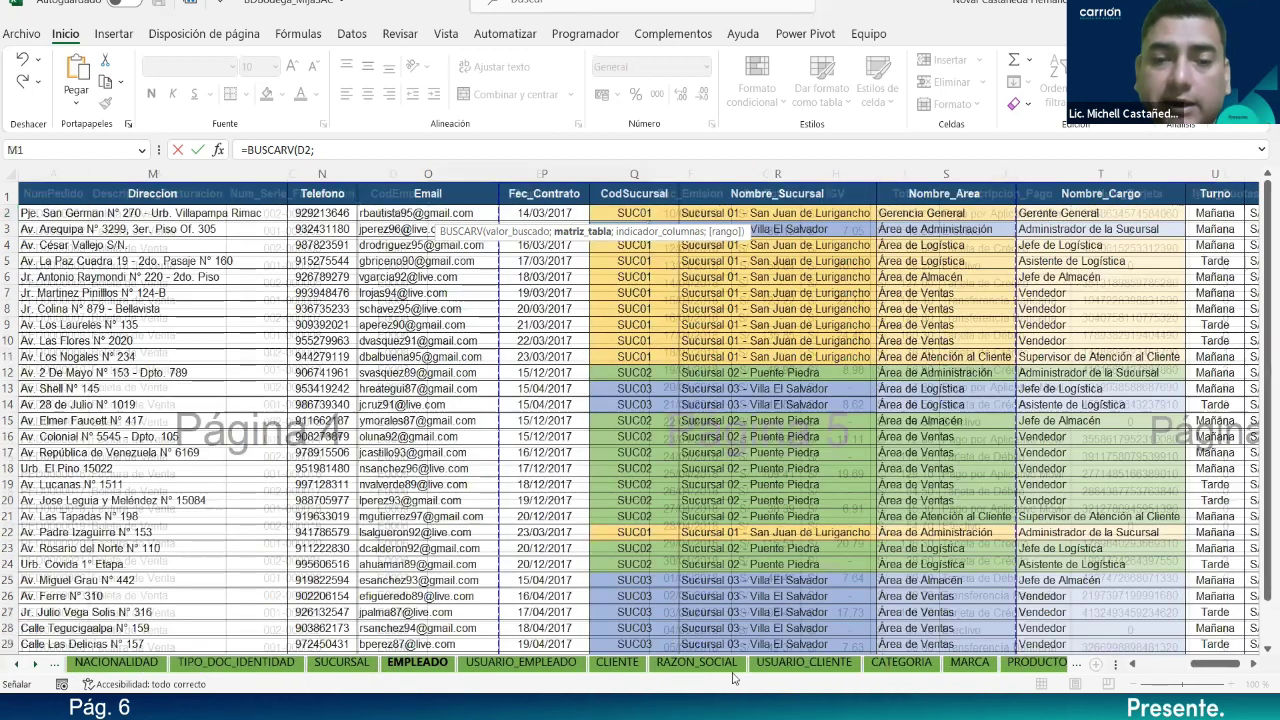
{"action": "left_click", "coordinate": [1131, 664]}
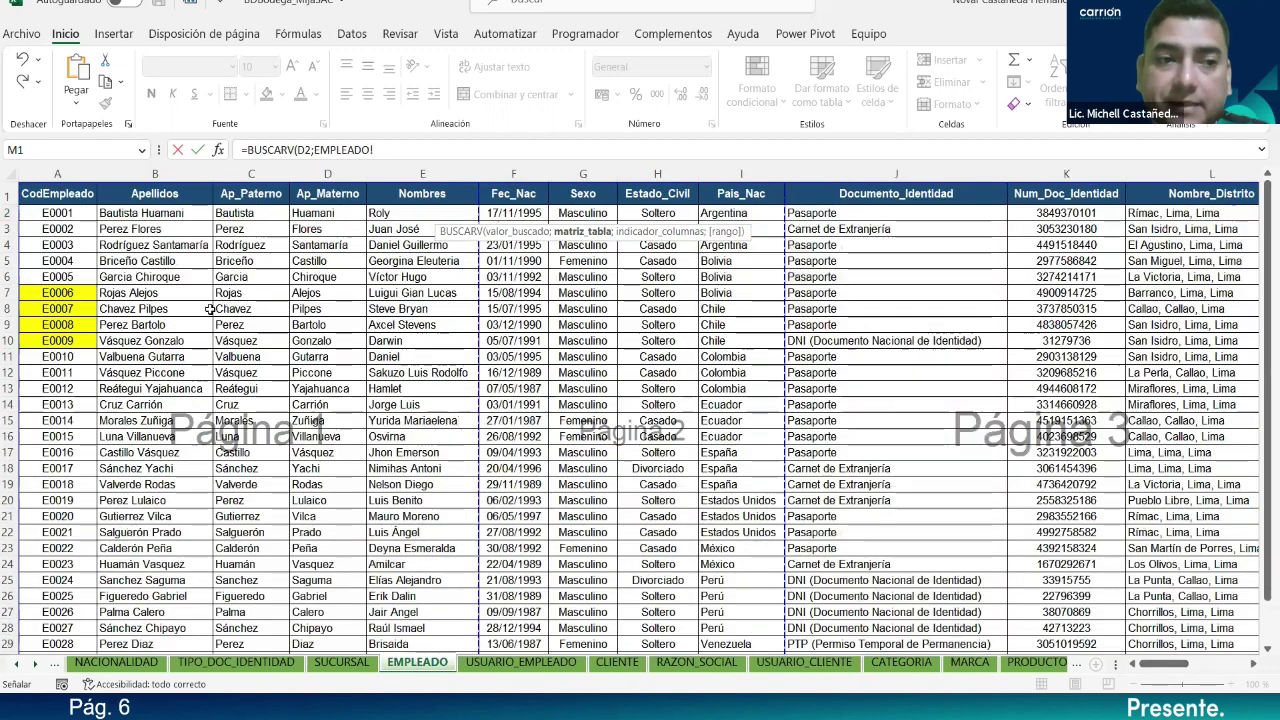
{"action": "left_click", "coordinate": [58, 213]}
{"action": "left_click_drag", "start_coordinate": [58, 213], "coordinate": [548, 566]}
{"action": "left_click_drag", "start_coordinate": [980, 598], "coordinate": [1140, 610]}
{"action": "left_click_drag", "start_coordinate": [1222, 664], "coordinate": [1160, 664]}
{"action": "scroll", "coordinate": [277, 206], "scroll_direction": "up", "scroll_amount": 2}
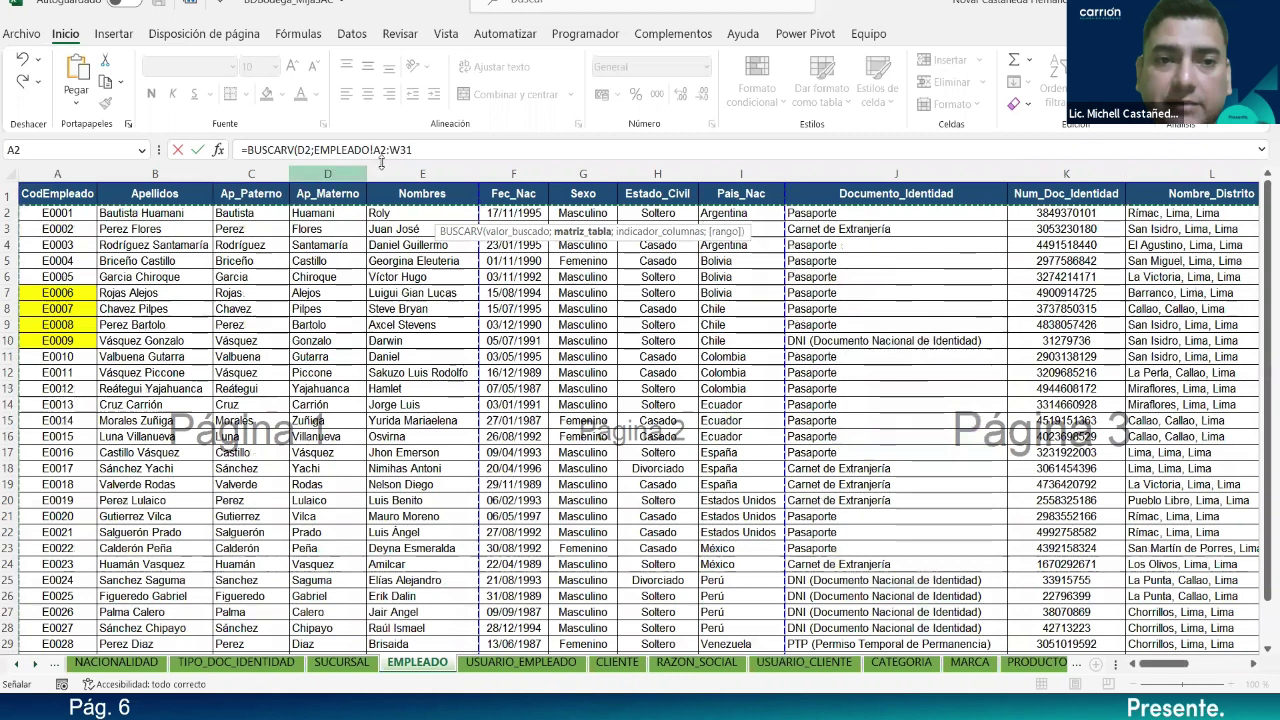
{"action": "left_click", "coordinate": [385, 150]}
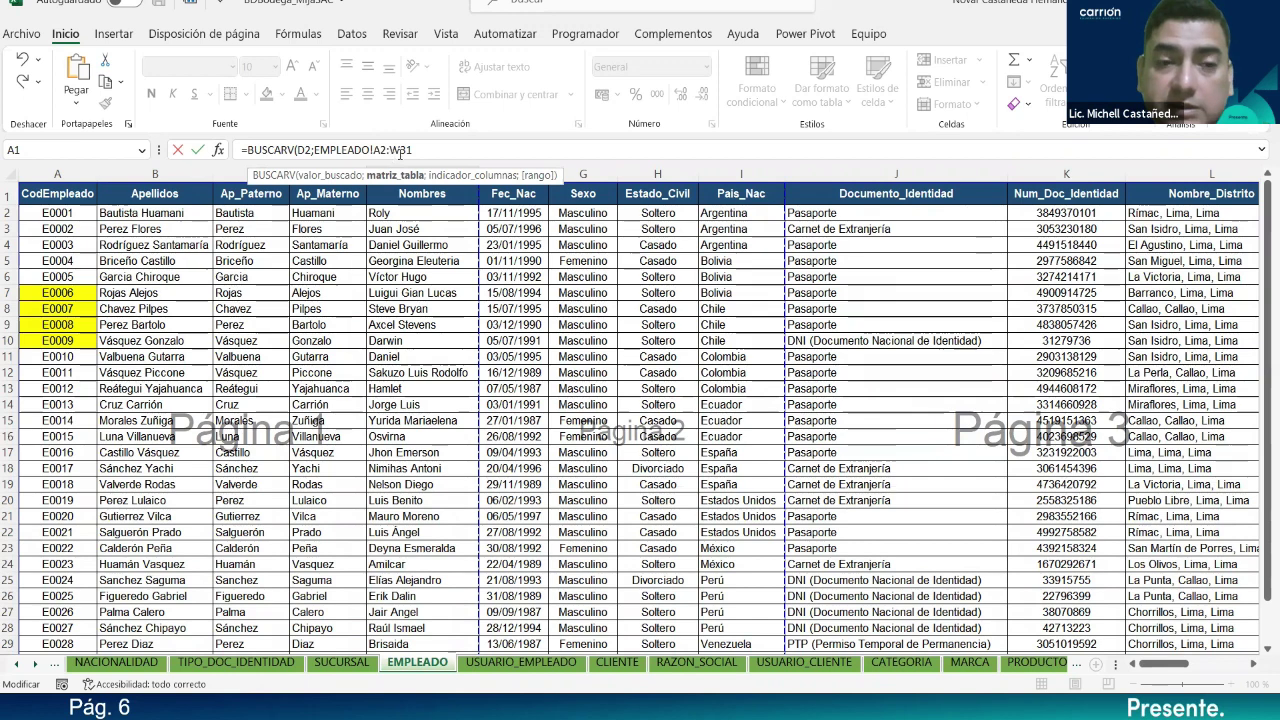
{"action": "key", "text": "F4"}
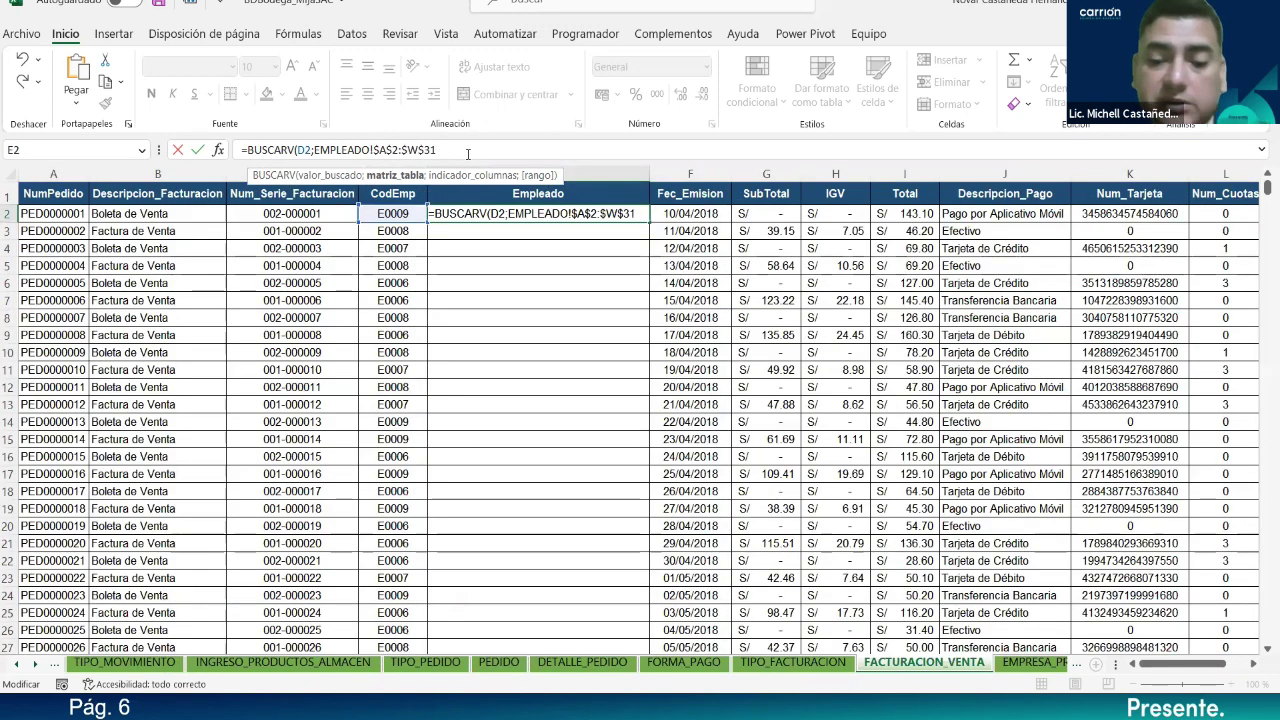
Step: Set the BUSCARV column index to 2, replacing the stray EMPLEADO! reference in that argument
{"action": "type", "text": ";"}
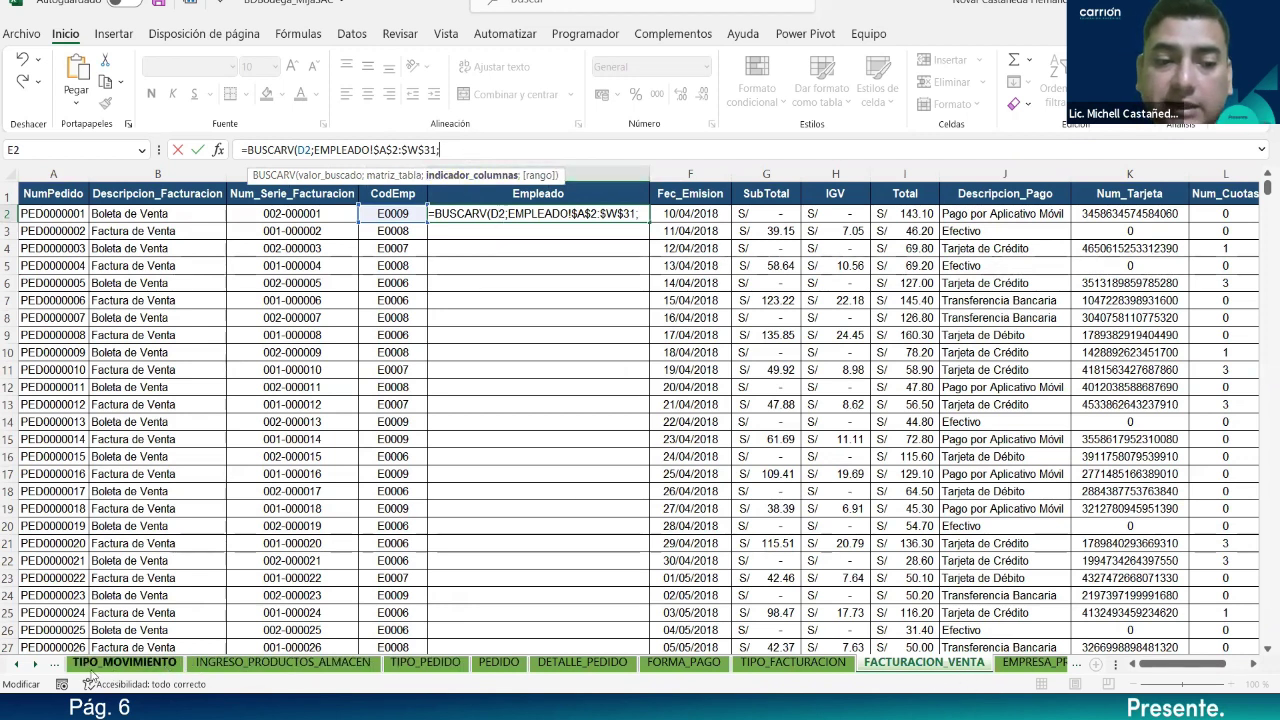
{"action": "left_click", "coordinate": [18, 665]}
{"action": "left_click", "coordinate": [18, 665]}
{"action": "left_click", "coordinate": [18, 665]}
{"action": "left_click", "coordinate": [18, 665]}
{"action": "left_click", "coordinate": [18, 665]}
{"action": "left_click", "coordinate": [18, 665]}
{"action": "left_click", "coordinate": [18, 665]}
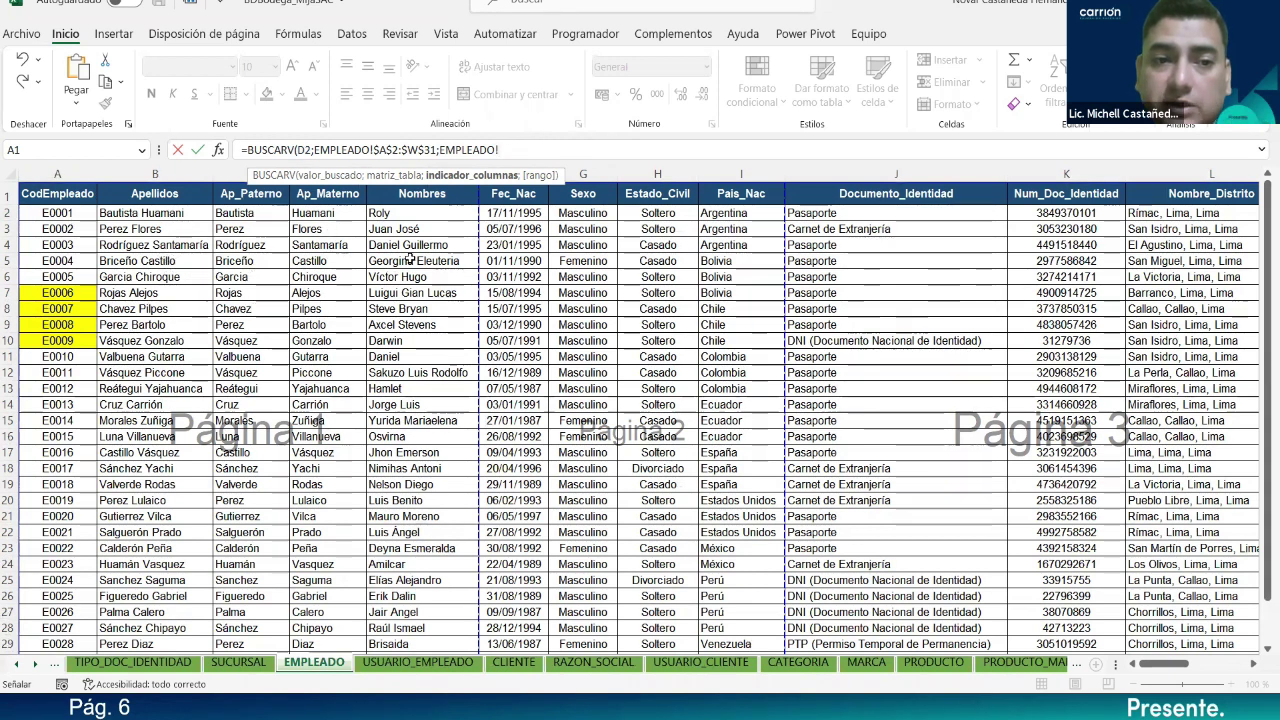
{"action": "left_click_drag", "start_coordinate": [513, 149], "coordinate": [440, 150]}
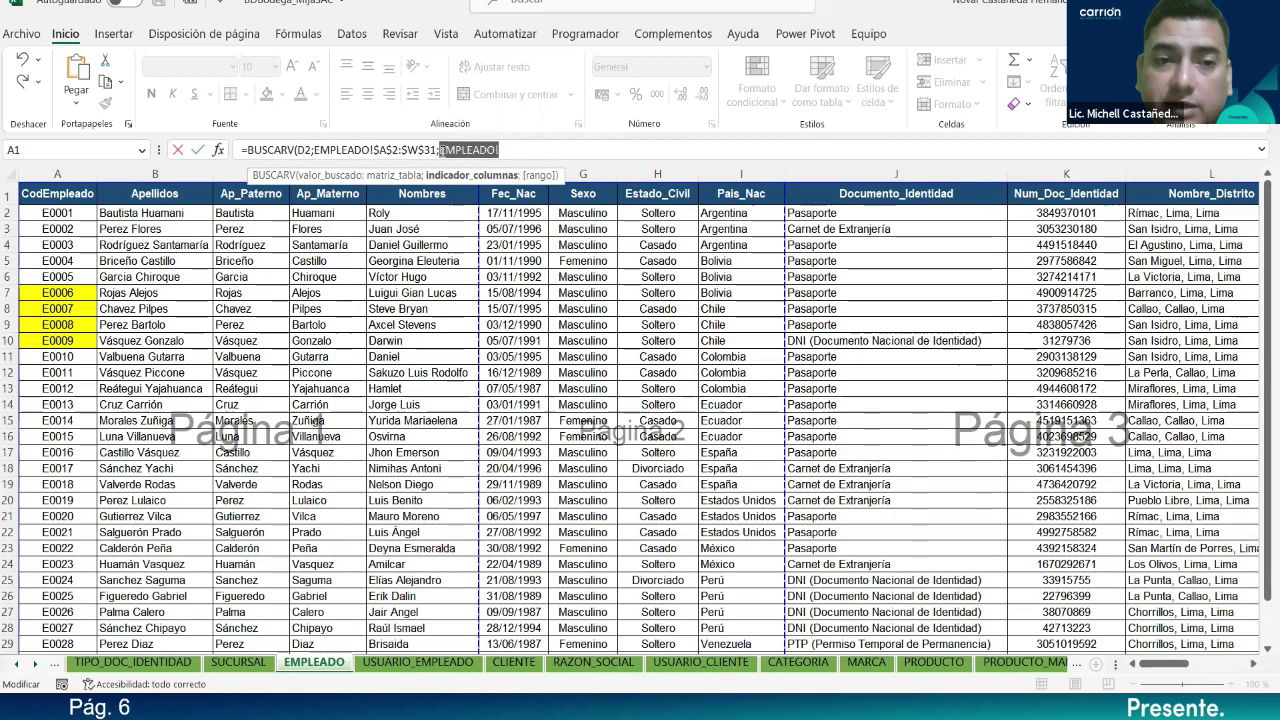
{"action": "type", "text": "2"}
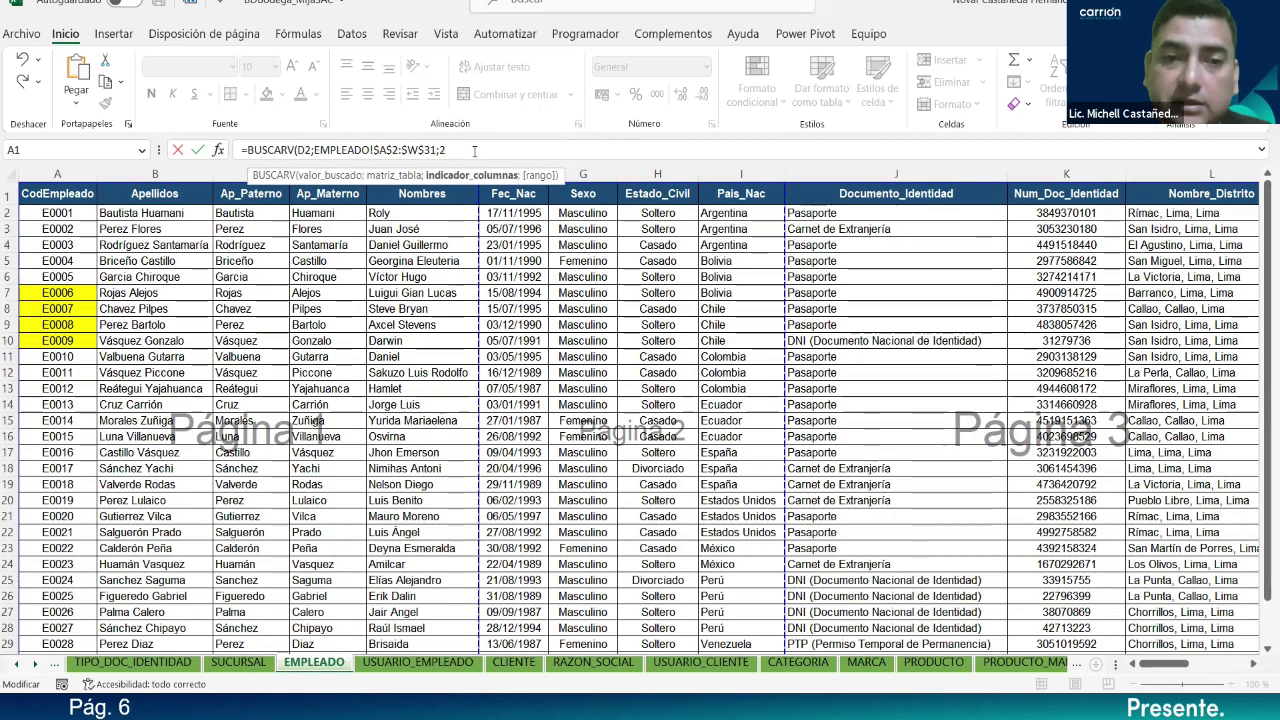
Step: Complete the BUSCARV formula with FALSO for an exact match and enter it in E2
{"action": "type", "text": ";"}
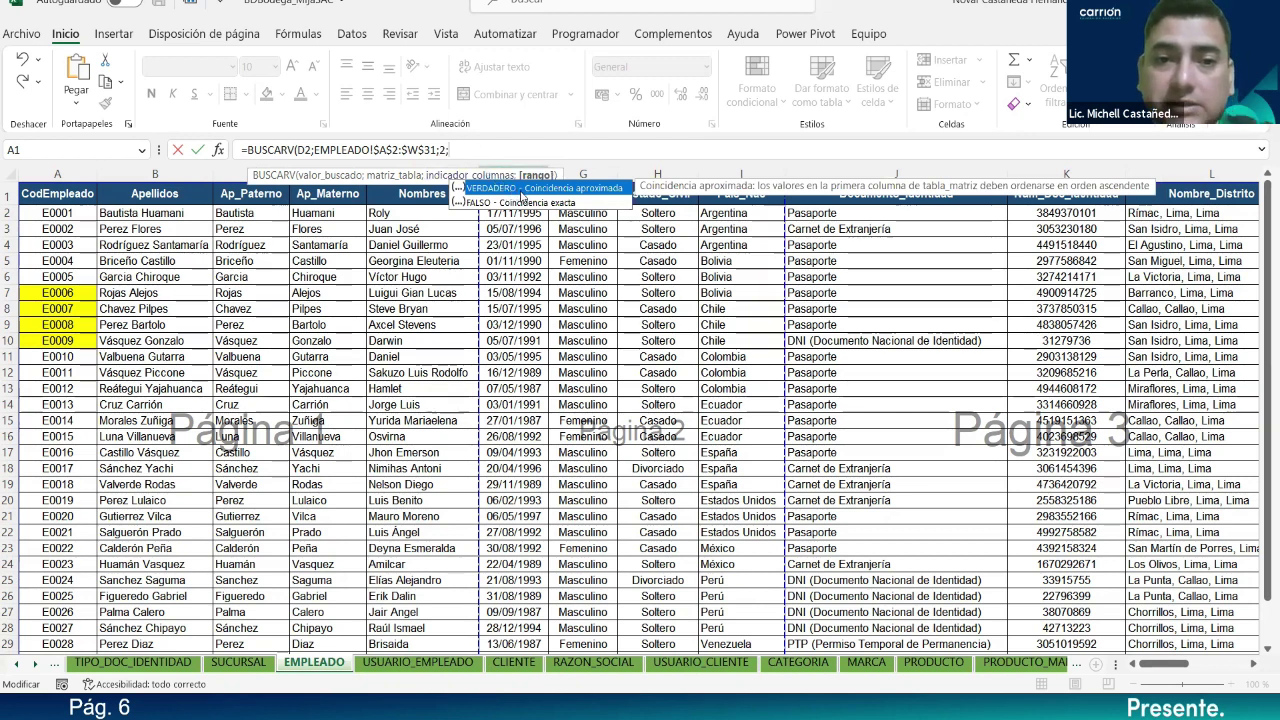
{"action": "double_click", "coordinate": [537, 203]}
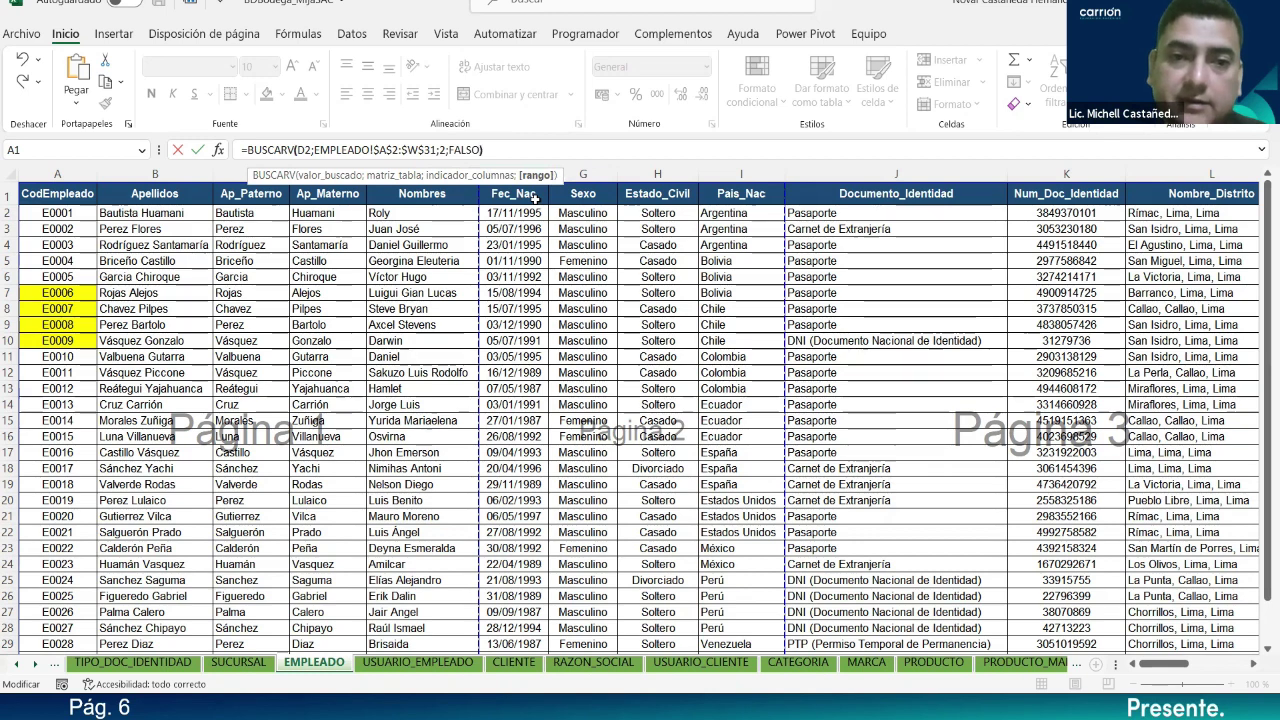
{"action": "type", "text": ")"}
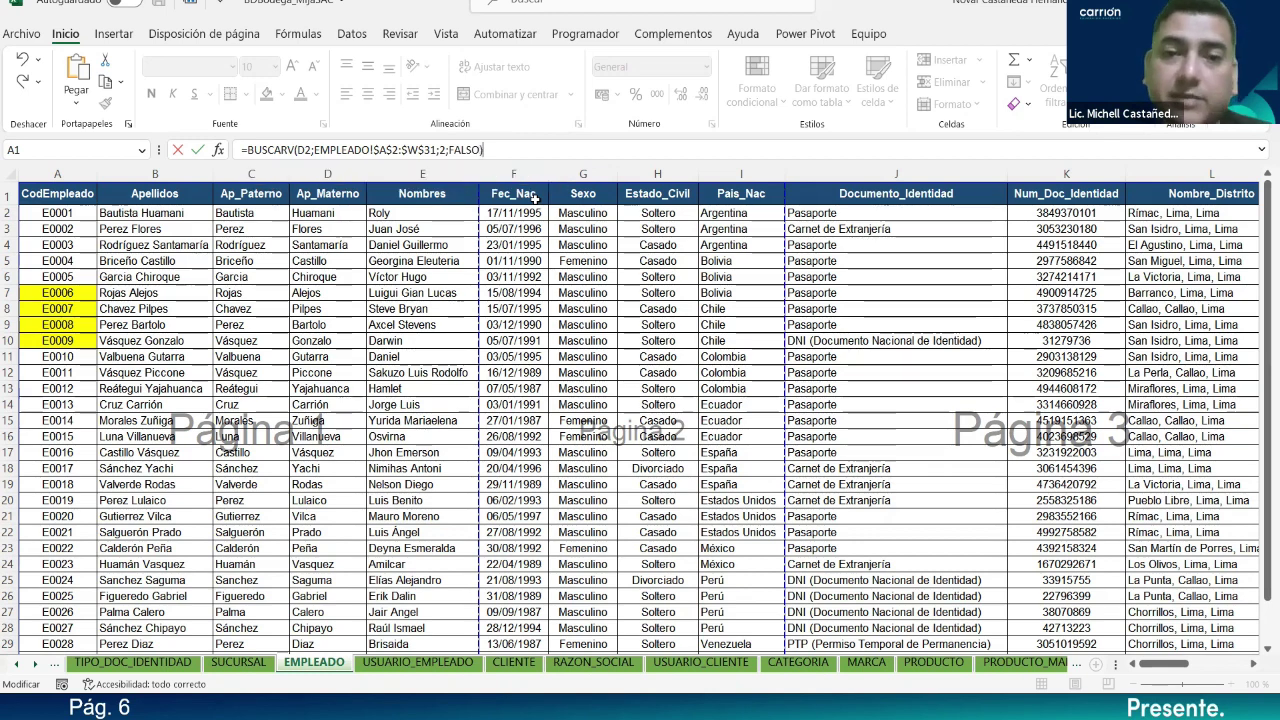
{"action": "key", "text": "Return"}
{"action": "key", "text": "Up"}
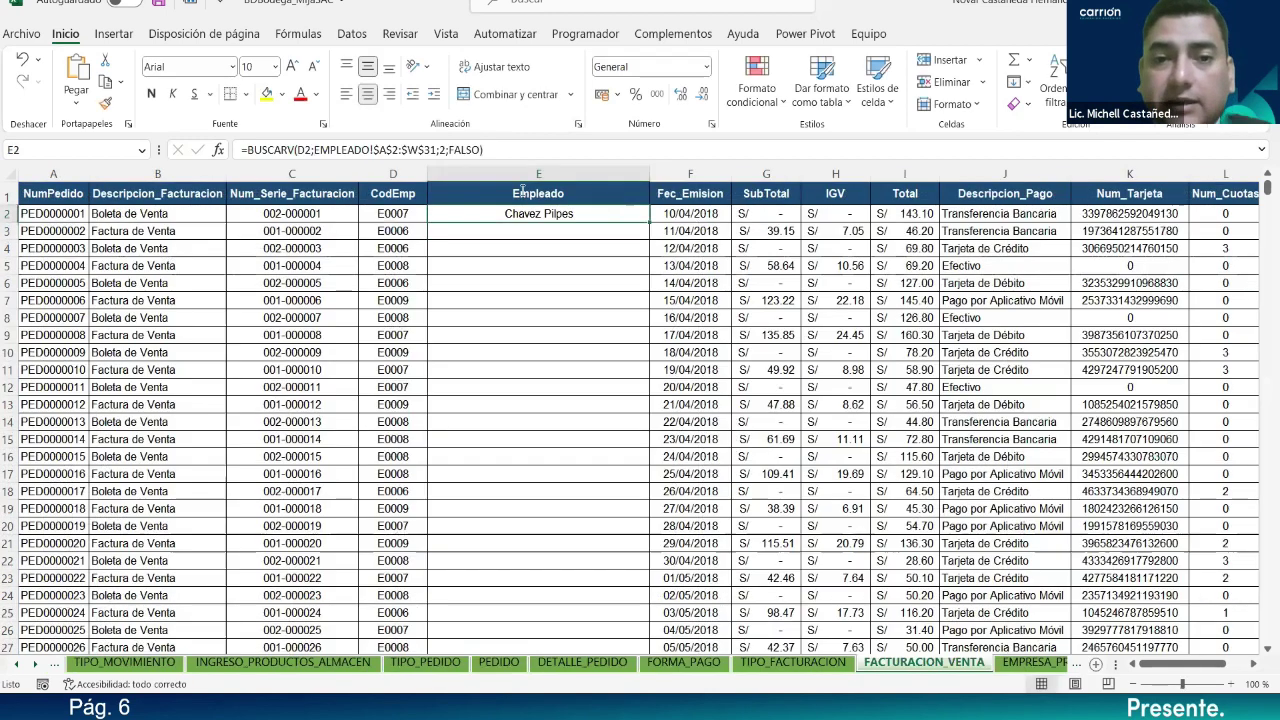
Step: Left-align cell E2 and fill its formula down the whole Empleado column
{"action": "left_click", "coordinate": [346, 93]}
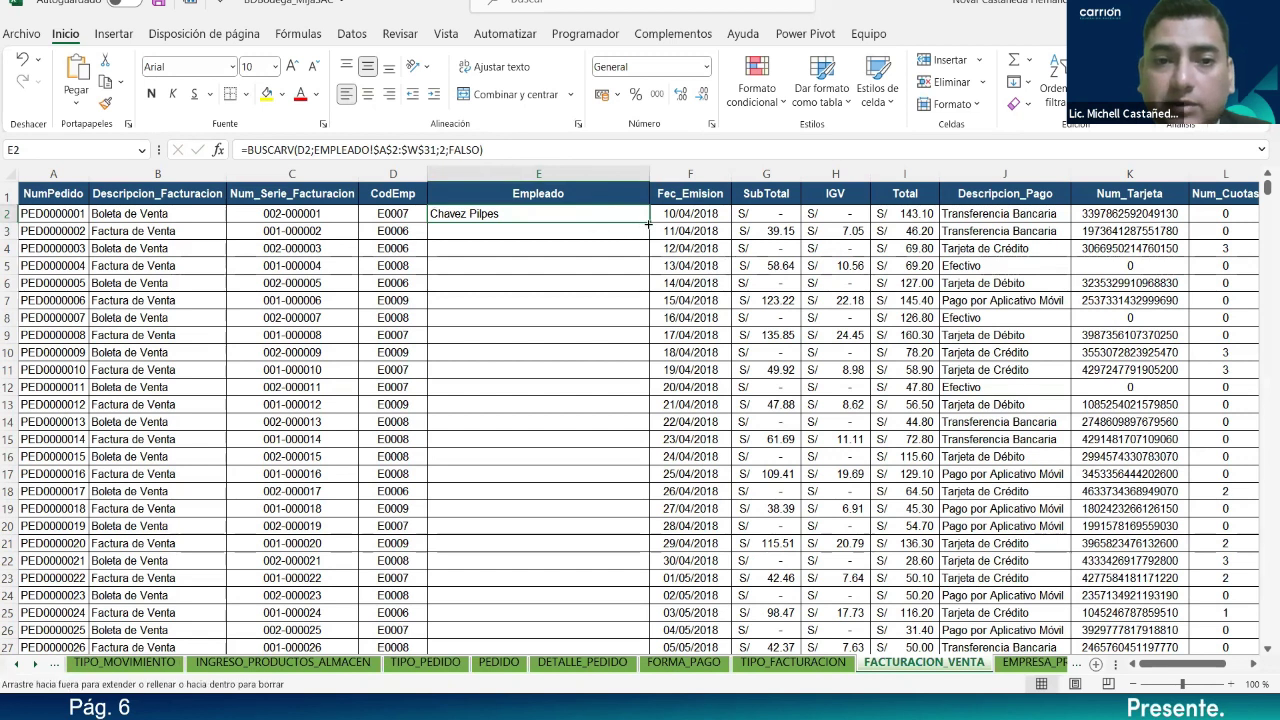
{"action": "double_click", "coordinate": [647, 224]}
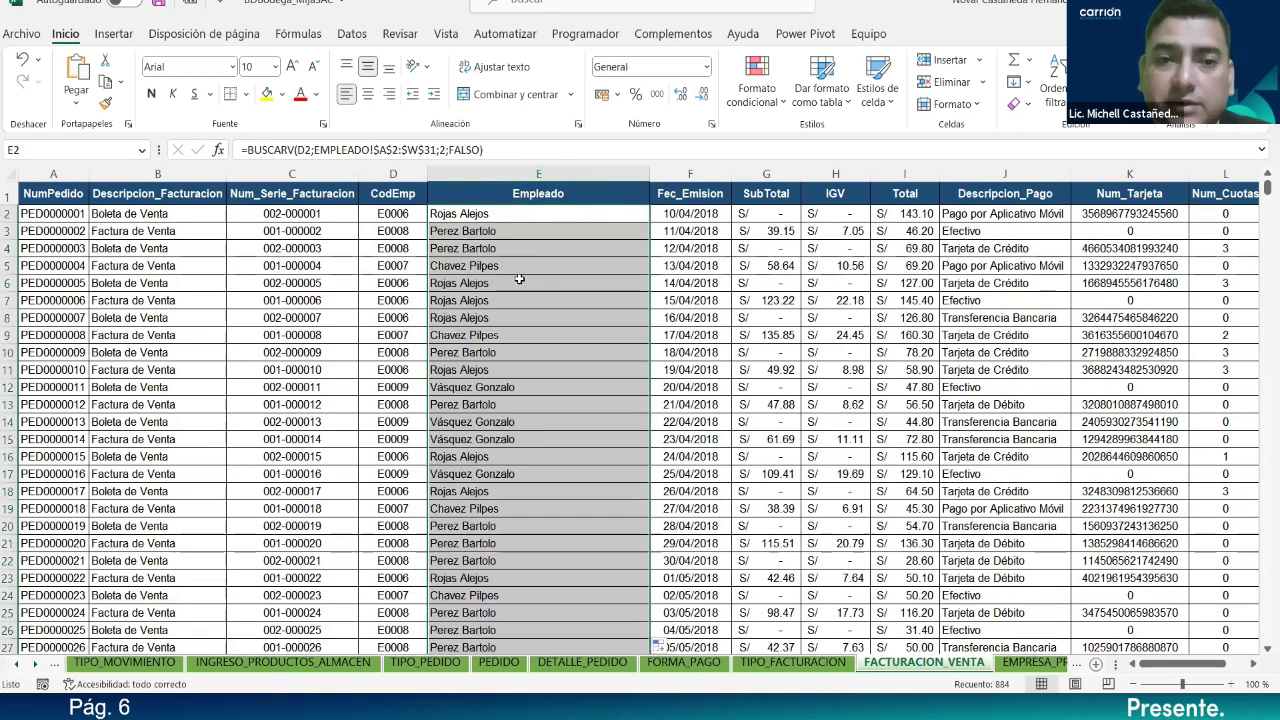
{"action": "left_click", "coordinate": [503, 216]}
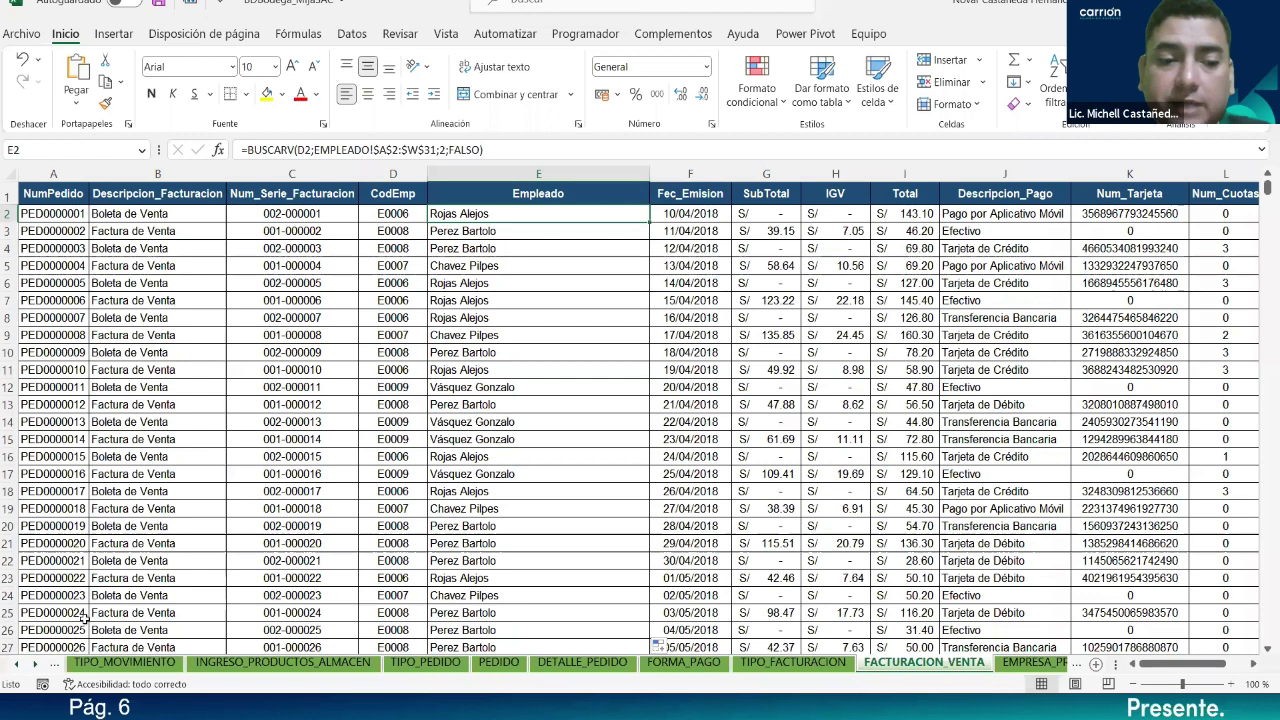
Step: Name the range A2:W31 on the EMPLEADO sheet Matriz_Empleados
{"action": "left_click", "coordinate": [20, 665]}
{"action": "left_click", "coordinate": [20, 665]}
{"action": "left_click", "coordinate": [20, 665]}
{"action": "left_click", "coordinate": [20, 665]}
{"action": "left_click", "coordinate": [20, 665]}
{"action": "left_click", "coordinate": [20, 665]}
{"action": "left_click", "coordinate": [20, 665]}
{"action": "left_click", "coordinate": [20, 665]}
{"action": "left_click", "coordinate": [20, 665]}
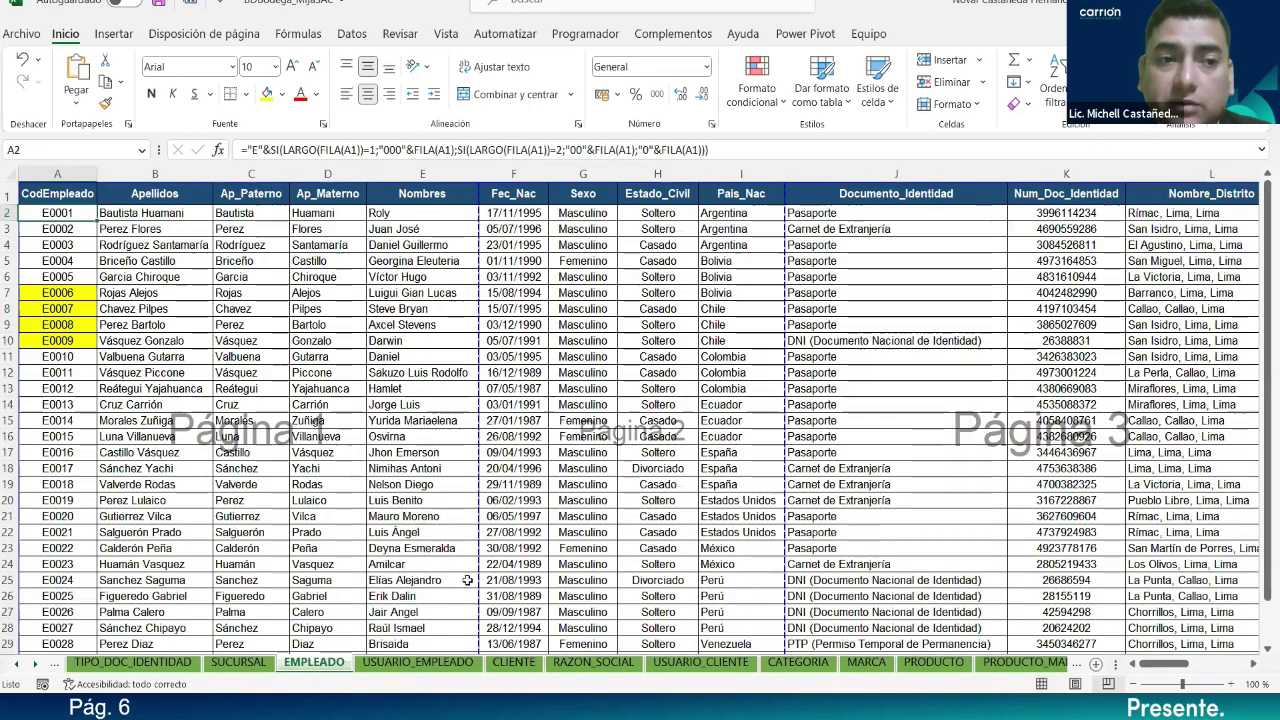
{"action": "left_click_drag", "start_coordinate": [58, 213], "coordinate": [1157, 637]}
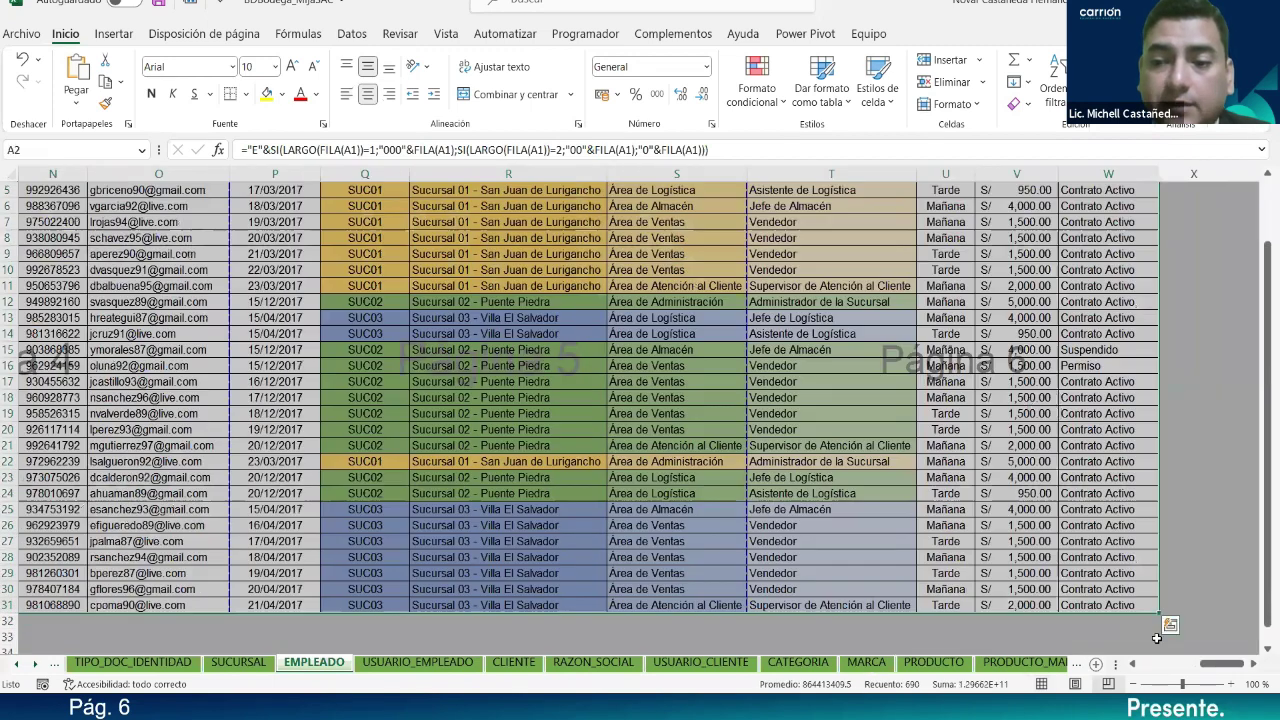
{"action": "left_click_drag", "start_coordinate": [893, 663], "coordinate": [762, 666]}
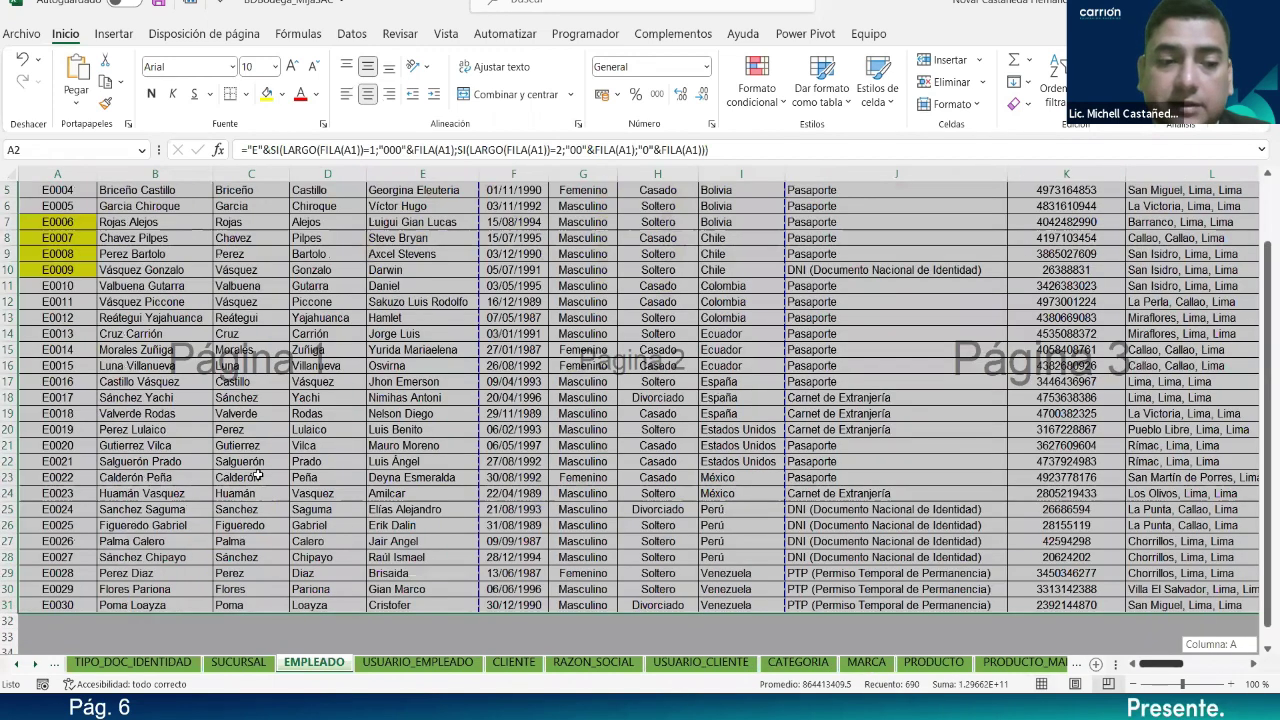
{"action": "scroll", "coordinate": [258, 477], "scroll_direction": "up", "scroll_amount": 2}
{"action": "scroll", "coordinate": [258, 470], "scroll_direction": "down", "scroll_amount": 5}
{"action": "scroll", "coordinate": [258, 469], "scroll_direction": "up", "scroll_amount": 5}
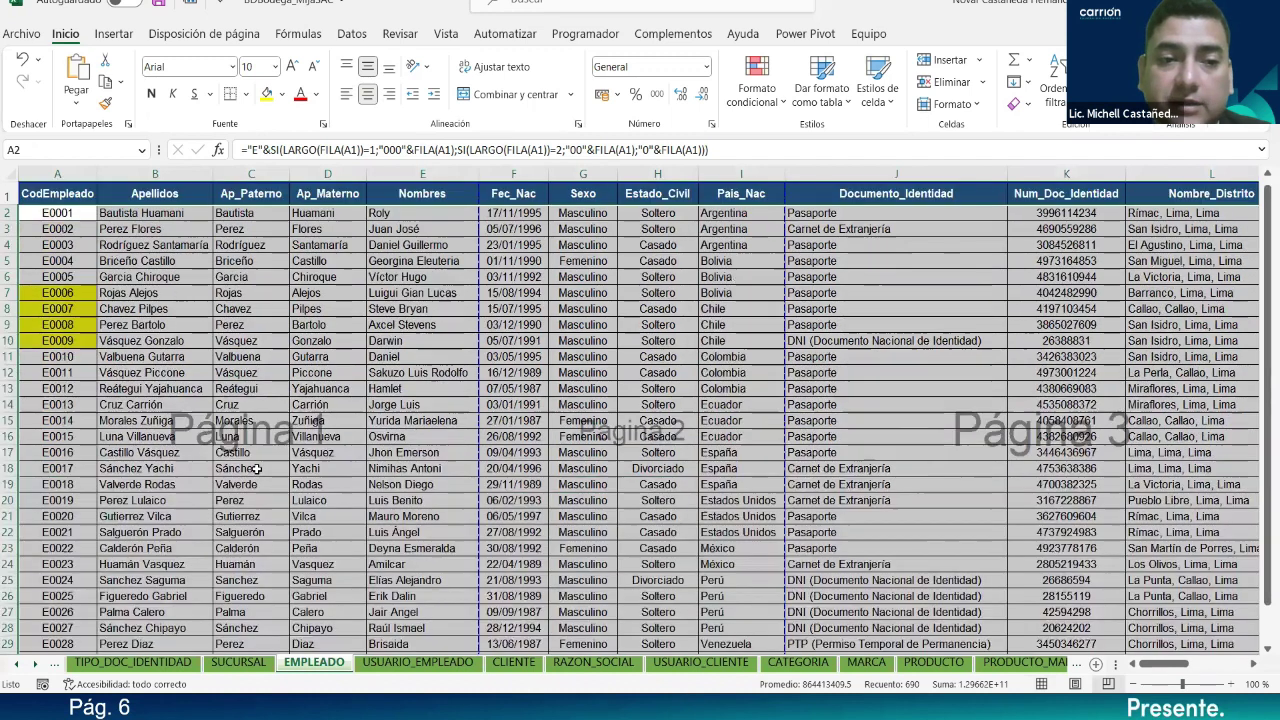
{"action": "left_click", "coordinate": [44, 162]}
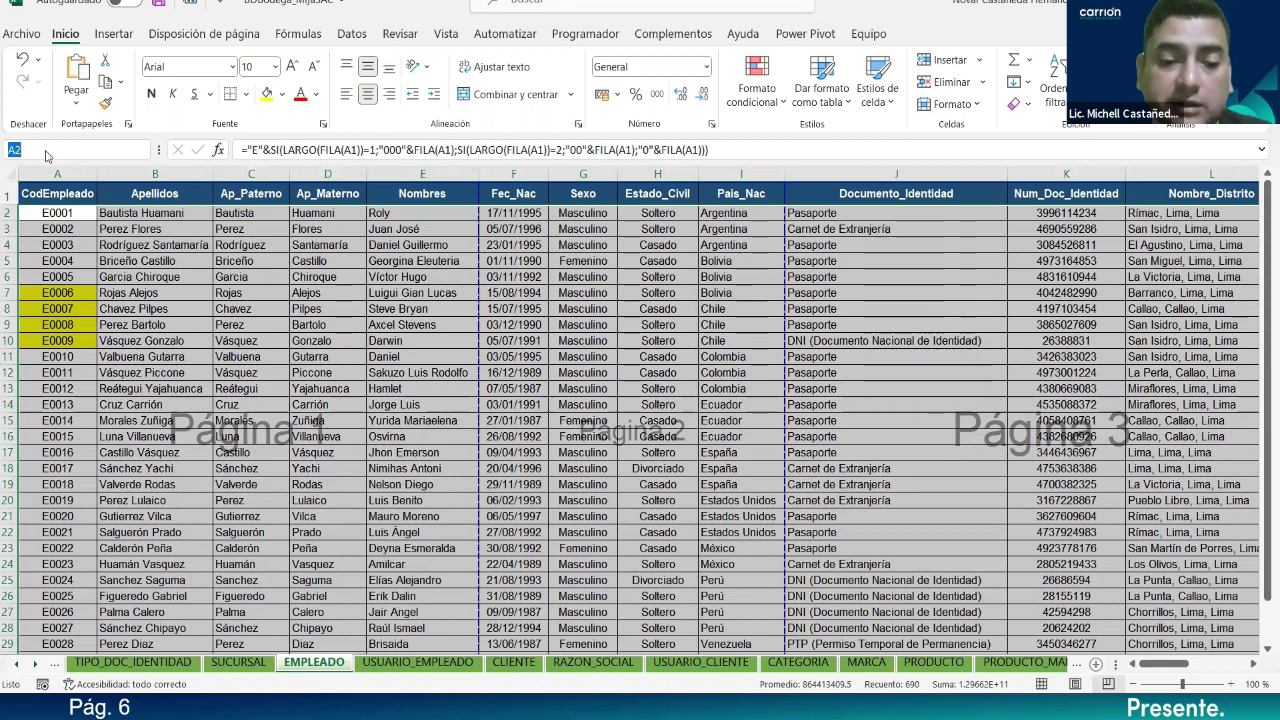
{"action": "type", "text": "Empleados"}
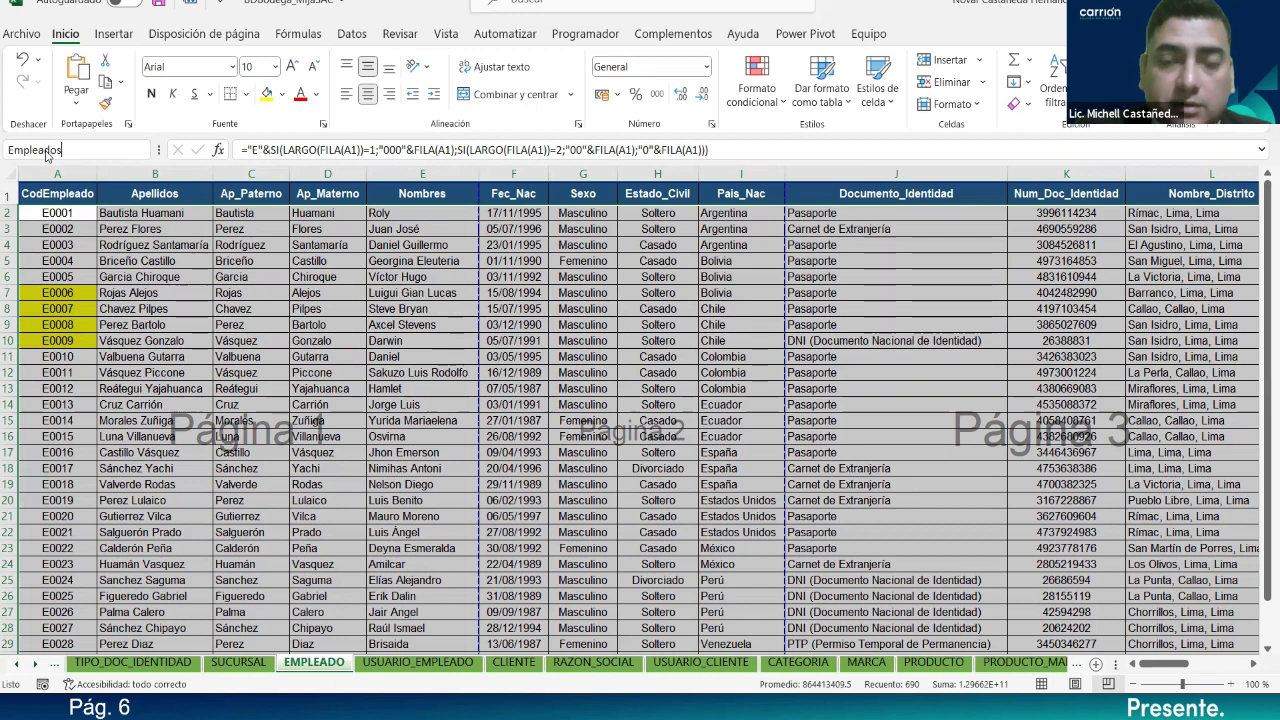
{"action": "key", "text": "Home"}
{"action": "type", "text": "Matriz"}
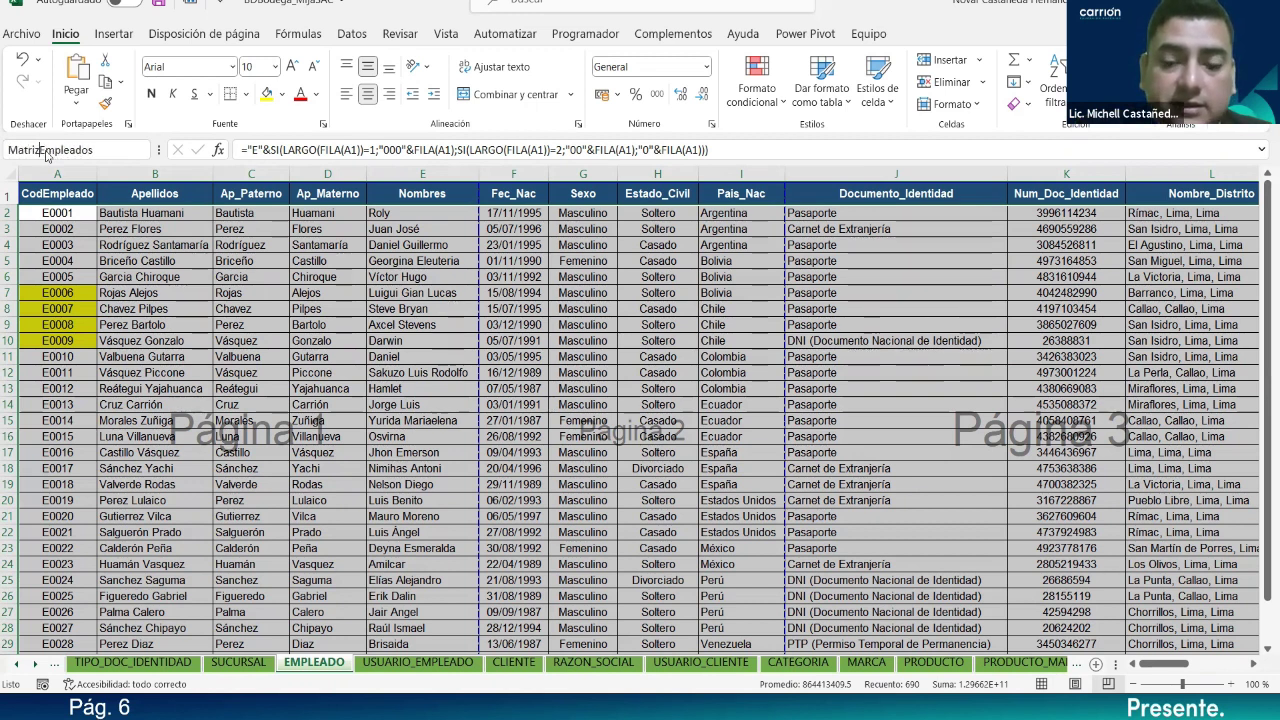
{"action": "type", "text": "_"}
{"action": "key", "text": "Return"}
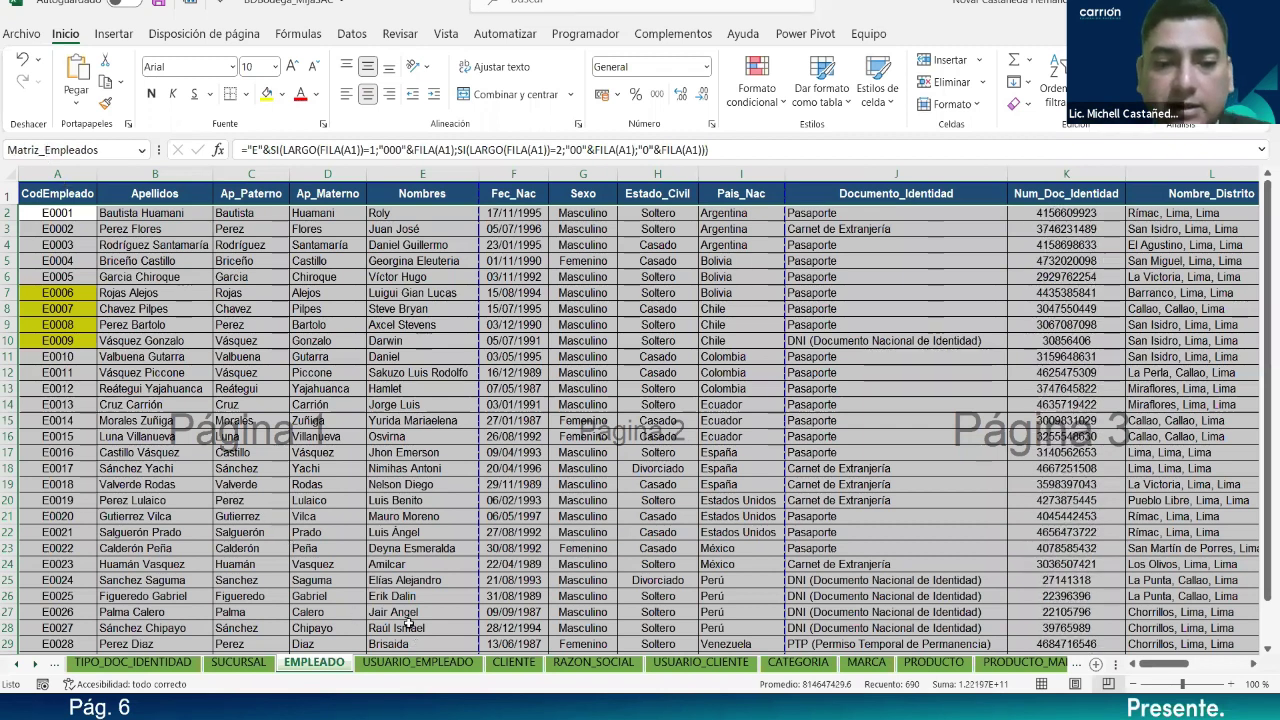
{"action": "left_click_drag", "start_coordinate": [173, 235], "coordinate": [203, 232]}
{"action": "left_click", "coordinate": [281, 240]}
{"action": "left_click", "coordinate": [325, 241]}
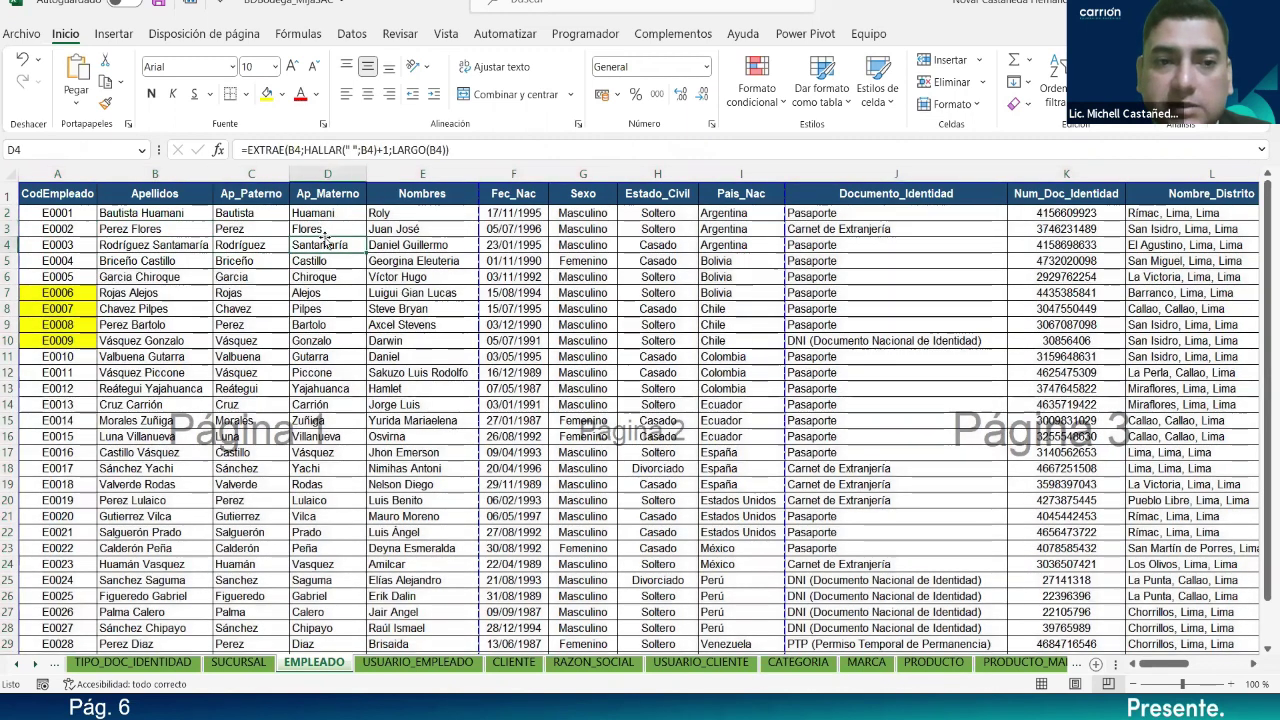
{"action": "left_click", "coordinate": [418, 228]}
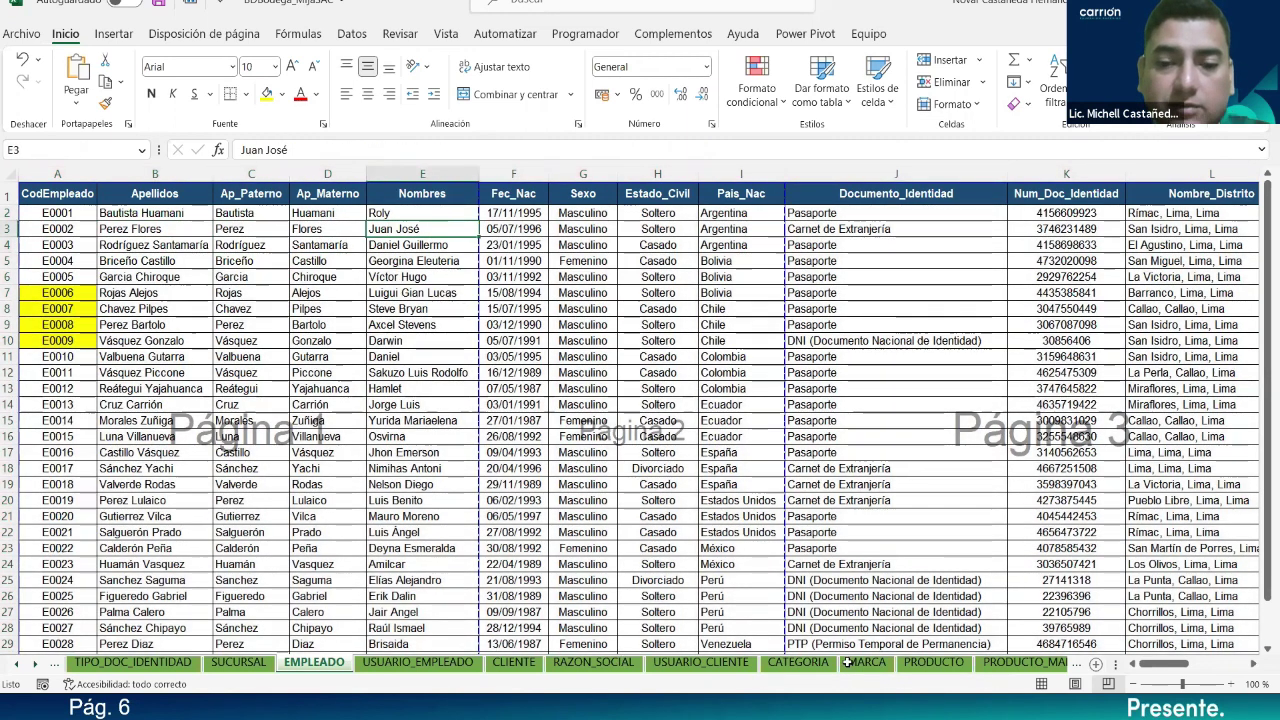
Step: In cell E2 of the FACTURACION_VENTA sheet, replace the BUSCARV table reference with the named range Matriz_Empleados
{"action": "scroll", "coordinate": [33, 662], "scroll_direction": "down", "scroll_amount": 8}
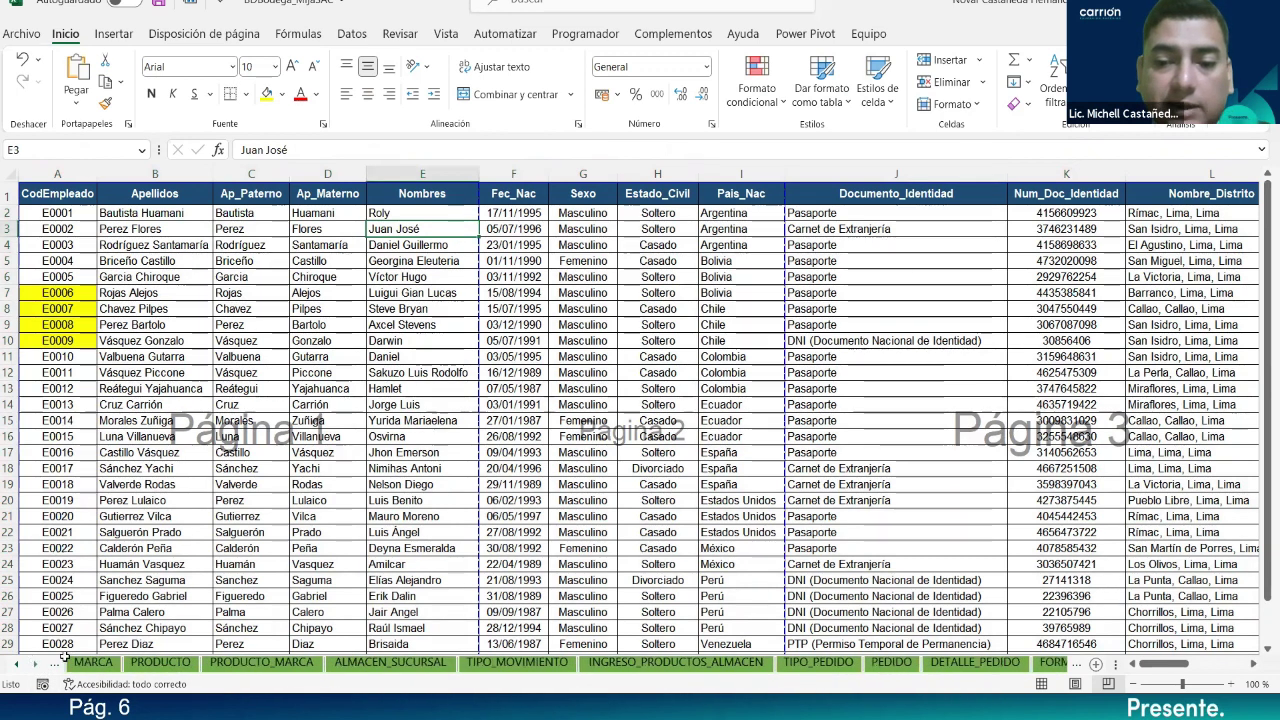
{"action": "scroll", "coordinate": [36, 662], "scroll_direction": "down", "scroll_amount": 4}
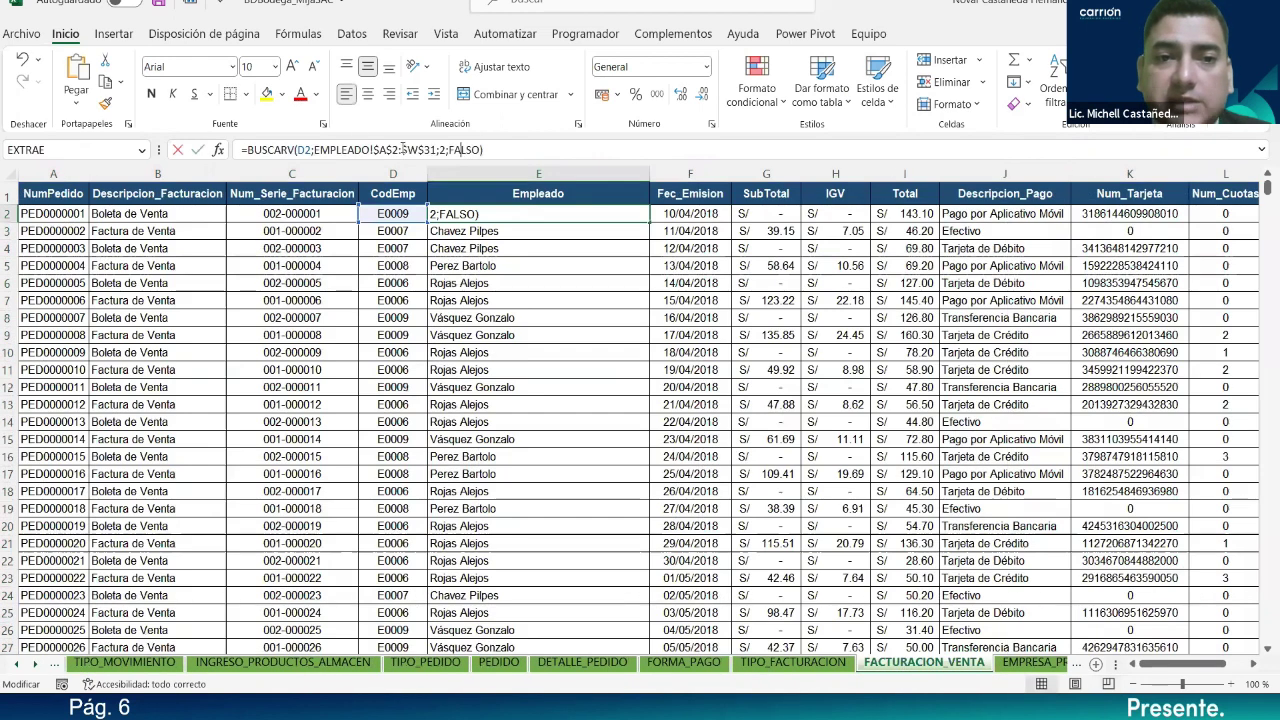
{"action": "left_click_drag", "start_coordinate": [437, 149], "coordinate": [330, 181]}
{"action": "type", "text": "Matriz_Empleados"}
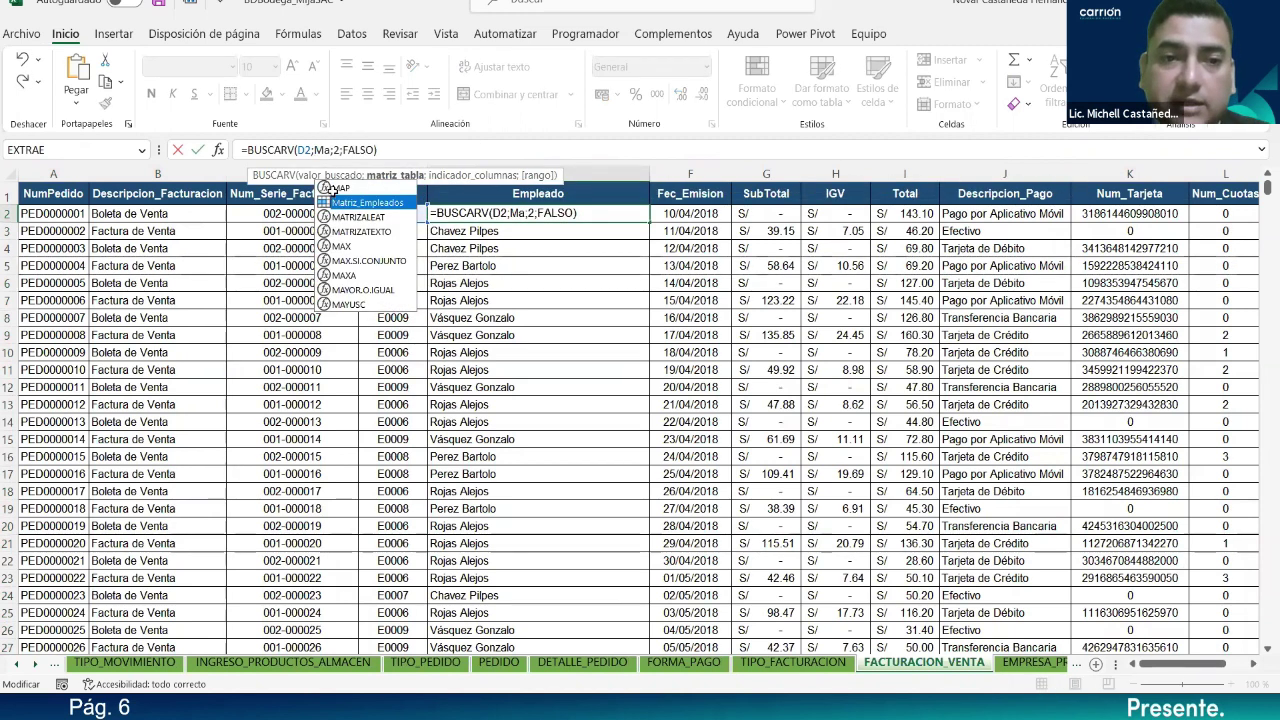
{"action": "double_click", "coordinate": [337, 202]}
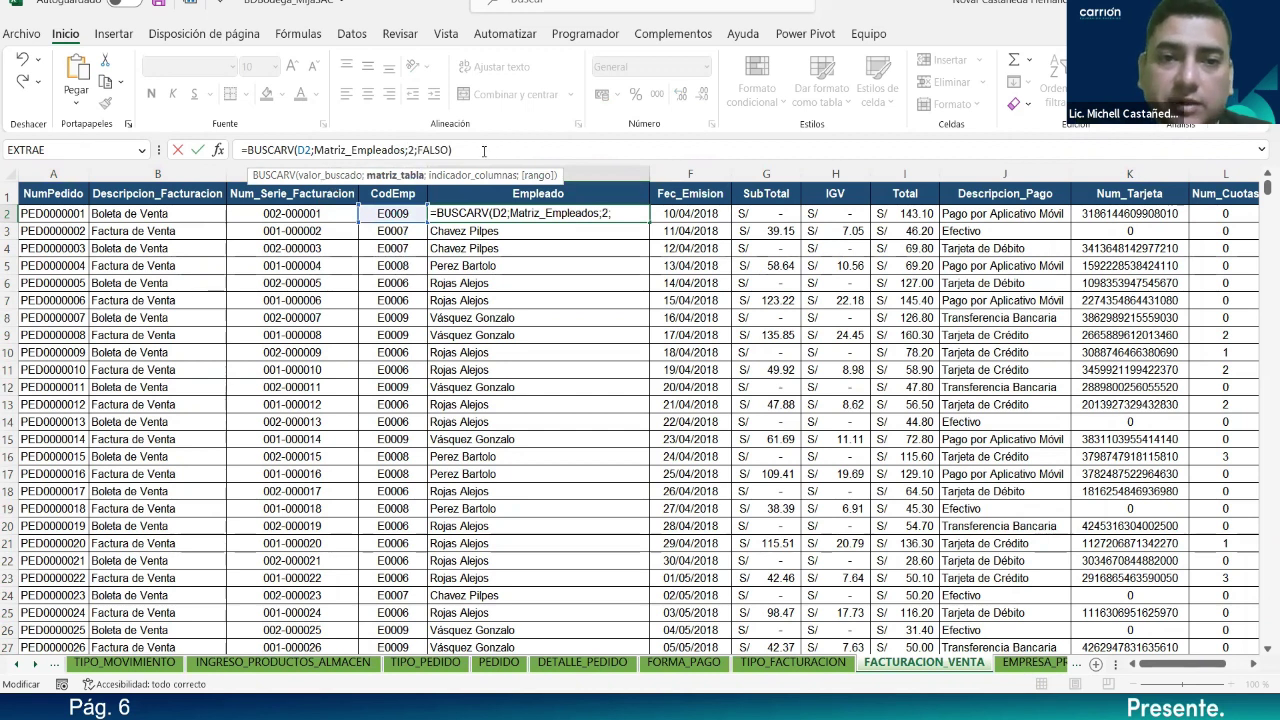
Step: Append & ", " & to the end of the E2 formula and start a second BUSCARV function after it
{"action": "left_click", "coordinate": [483, 150]}
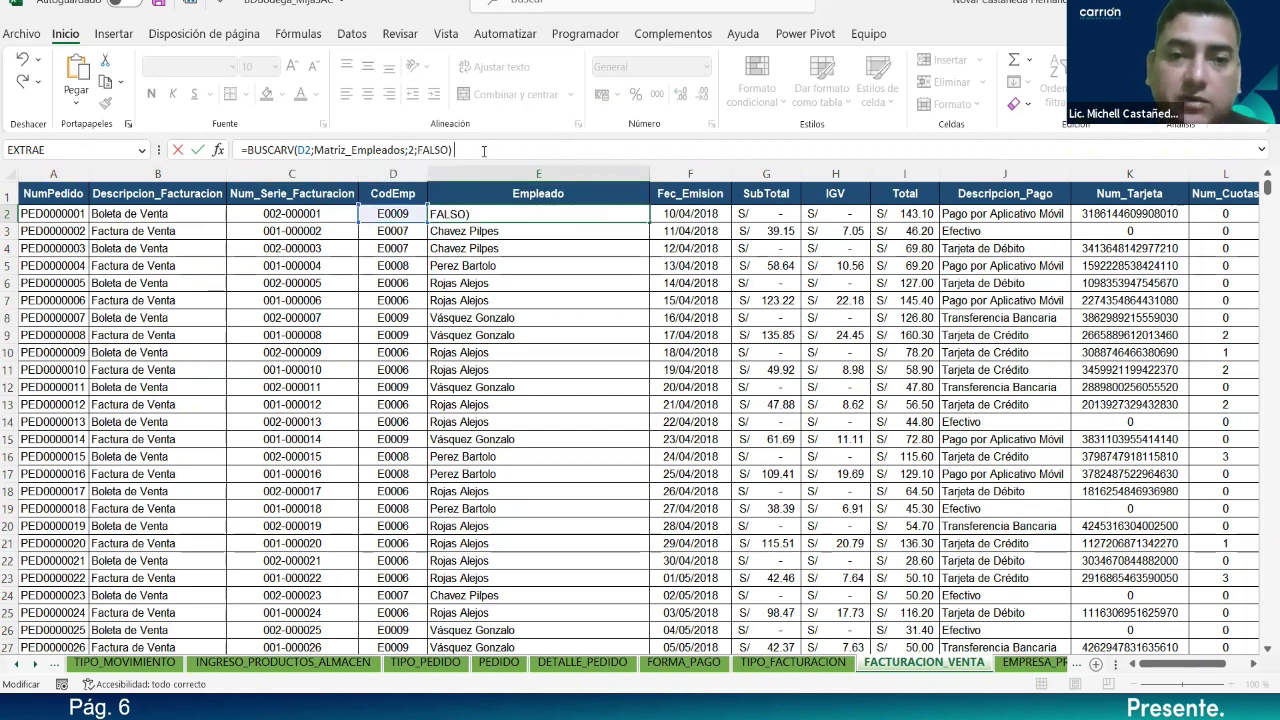
{"action": "type", "text": "& \", \""}
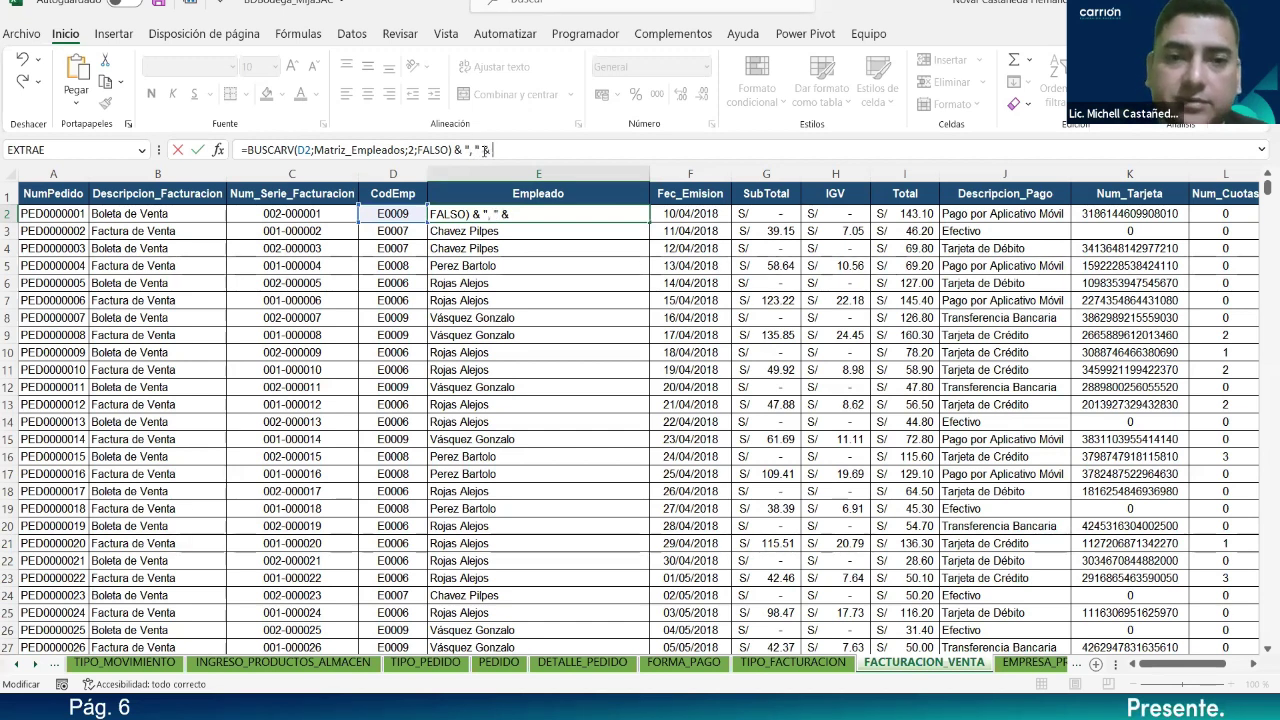
{"action": "type", "text": " & BUS"}
{"action": "key", "text": "Down"}
{"action": "key", "text": "Down"}
{"action": "key", "text": "Tab"}
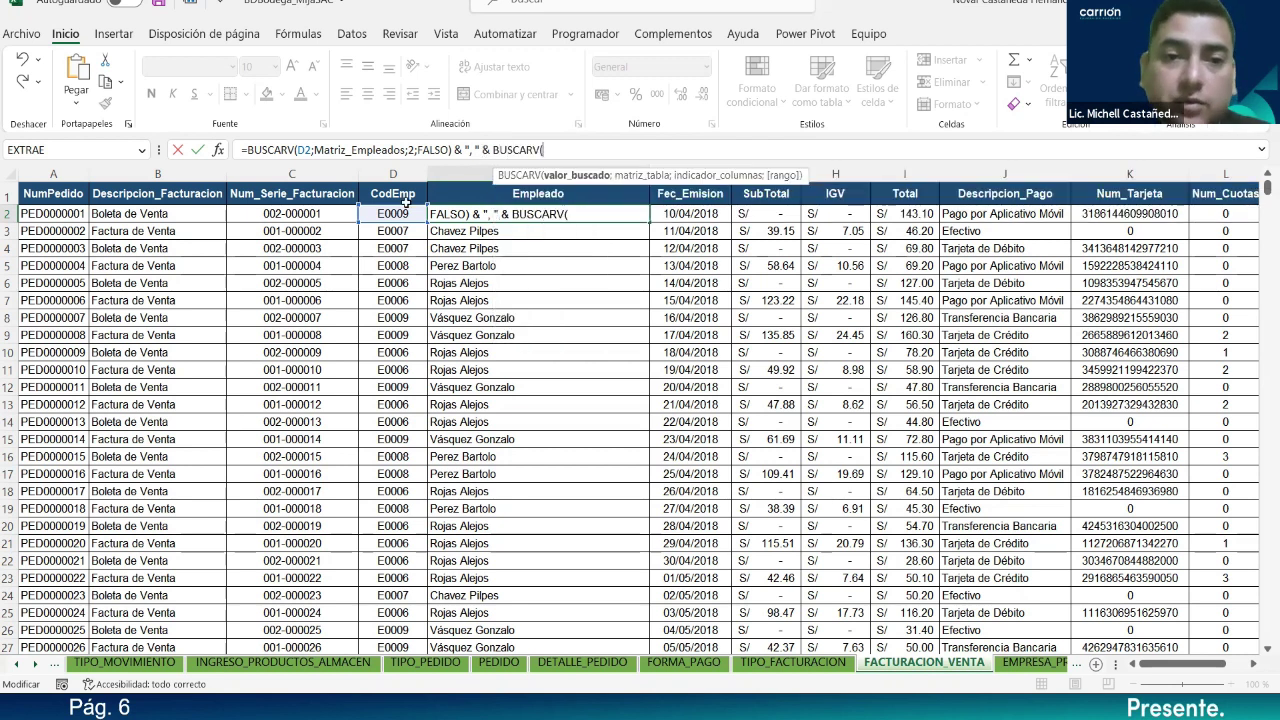
Step: Give the second BUSCARV D2 as lookup value, Matriz_Empleados as table and 5 as column index
{"action": "left_click", "coordinate": [396, 208]}
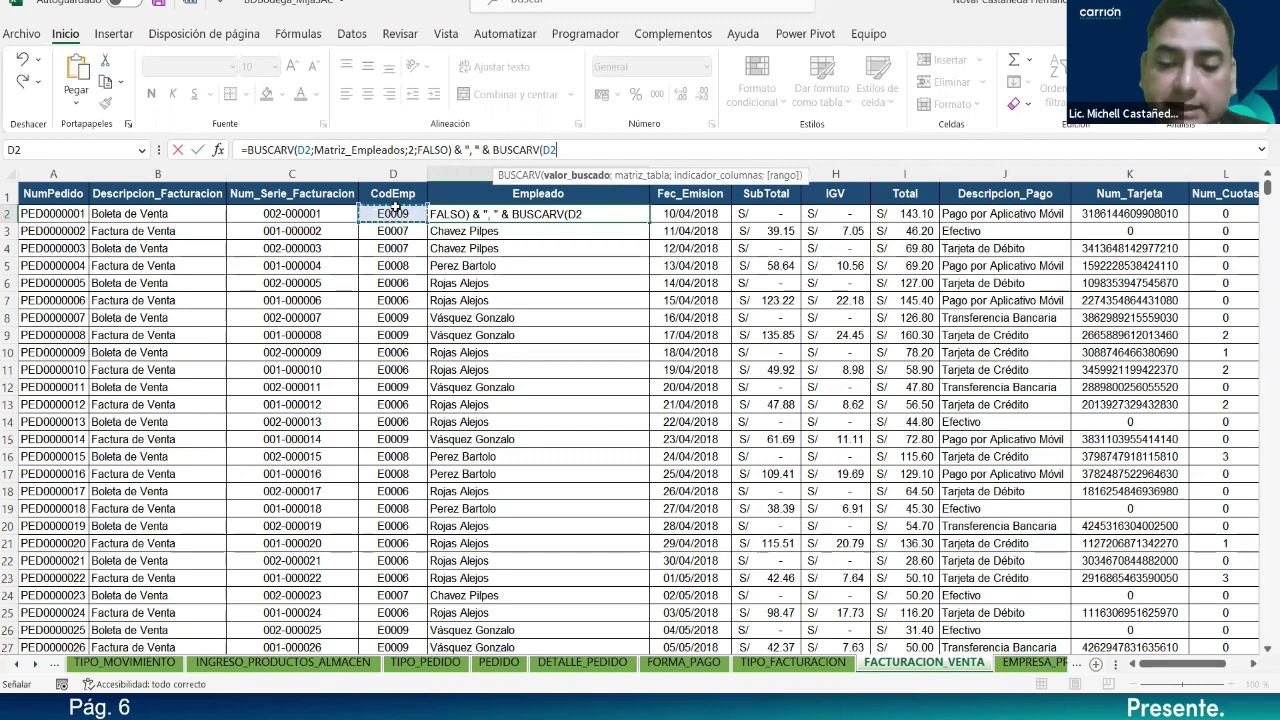
{"action": "type", "text": ";"}
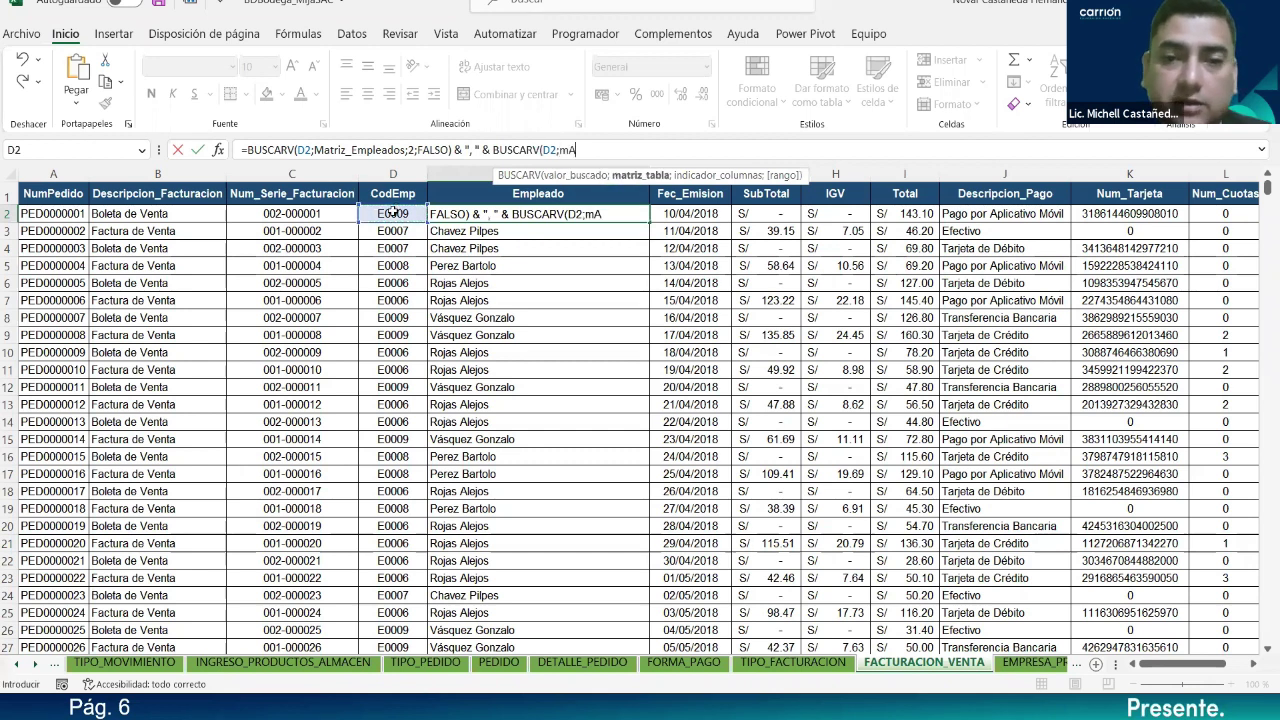
{"action": "type", "text": "mA"}
{"action": "key", "text": "Down"}
{"action": "key", "text": "Tab"}
{"action": "type", "text": ";"}
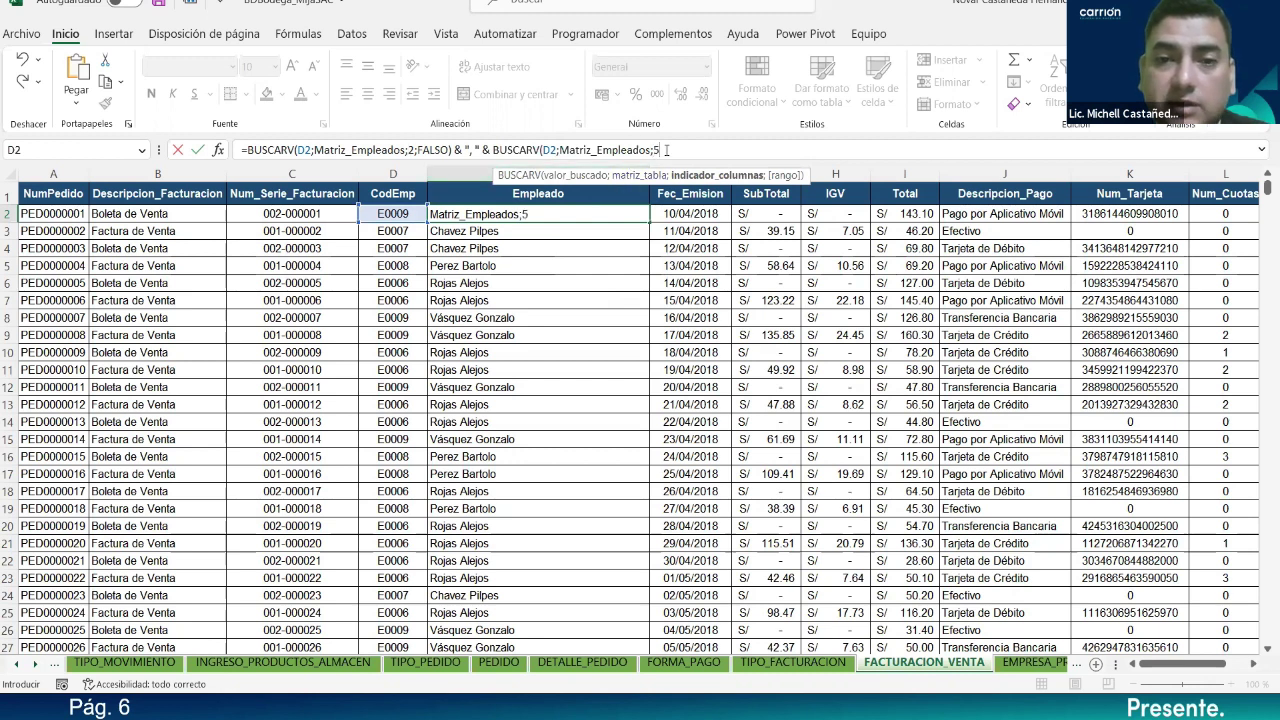
Step: Complete the second BUSCARV with FALSO for an exact match and enter the combined formula in E2
{"action": "type", "text": ";"}
{"action": "key", "text": "Down"}
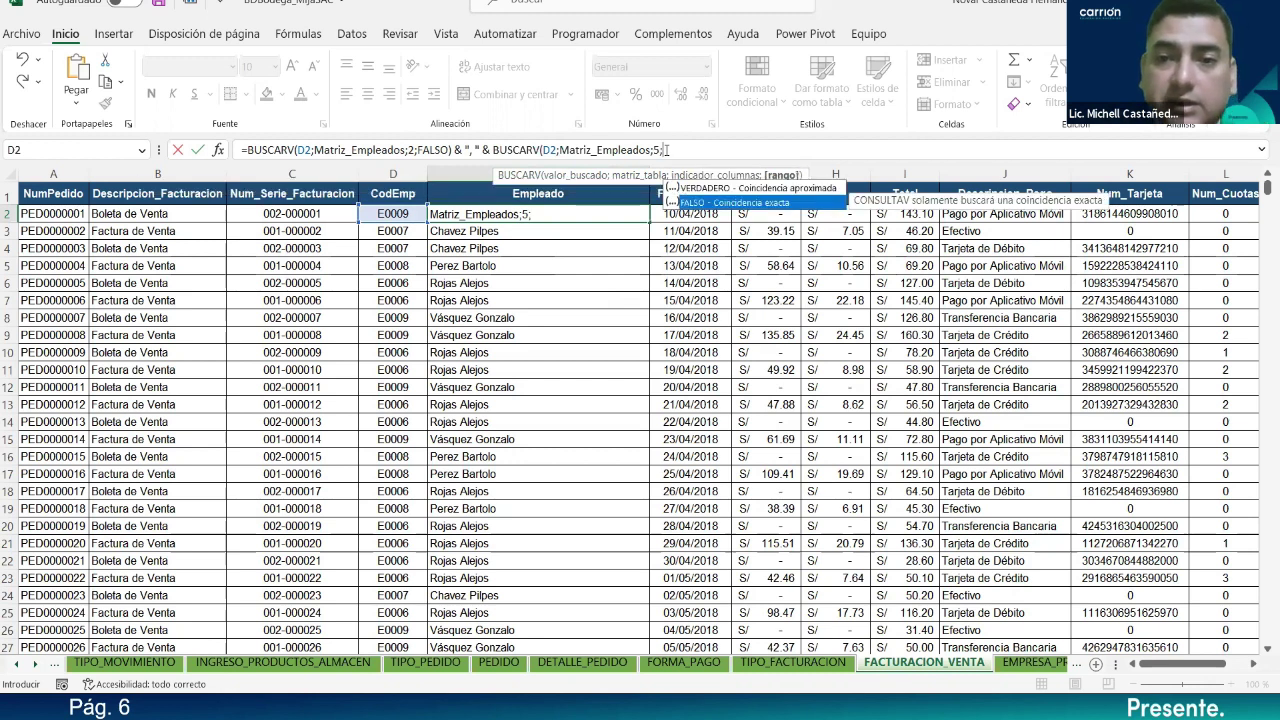
{"action": "key", "text": "Tab"}
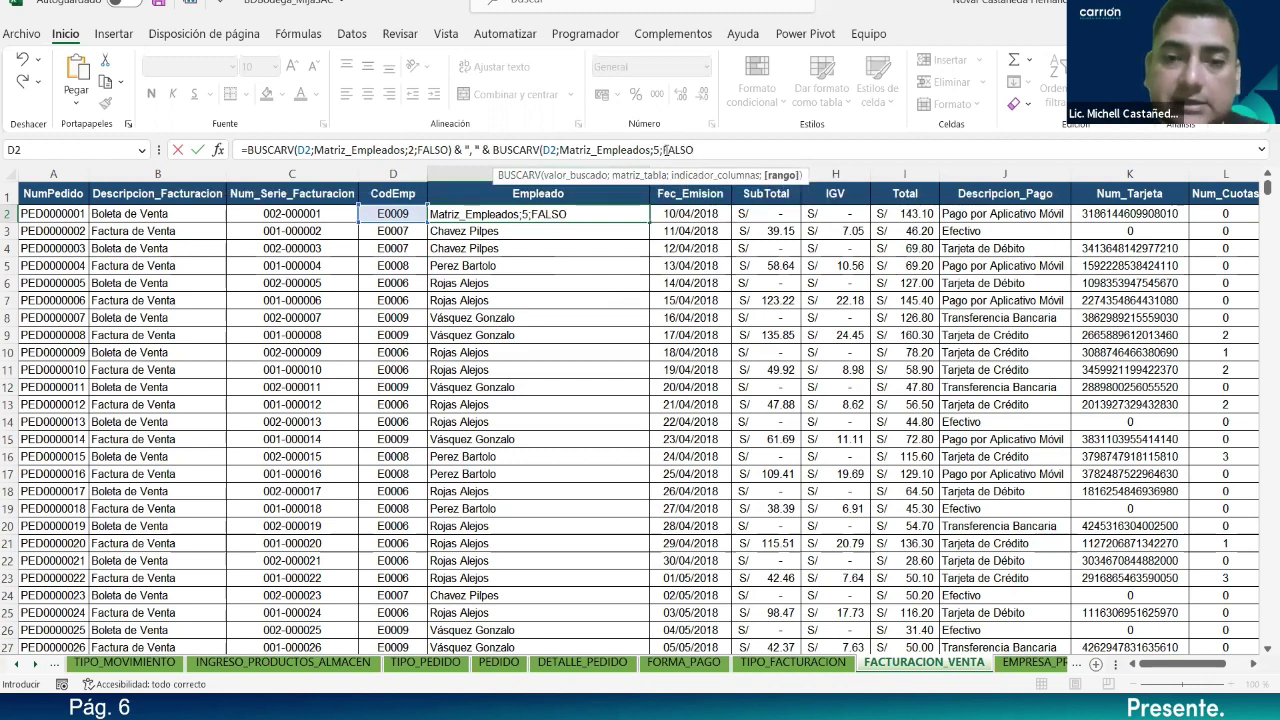
{"action": "key", "text": "Return"}
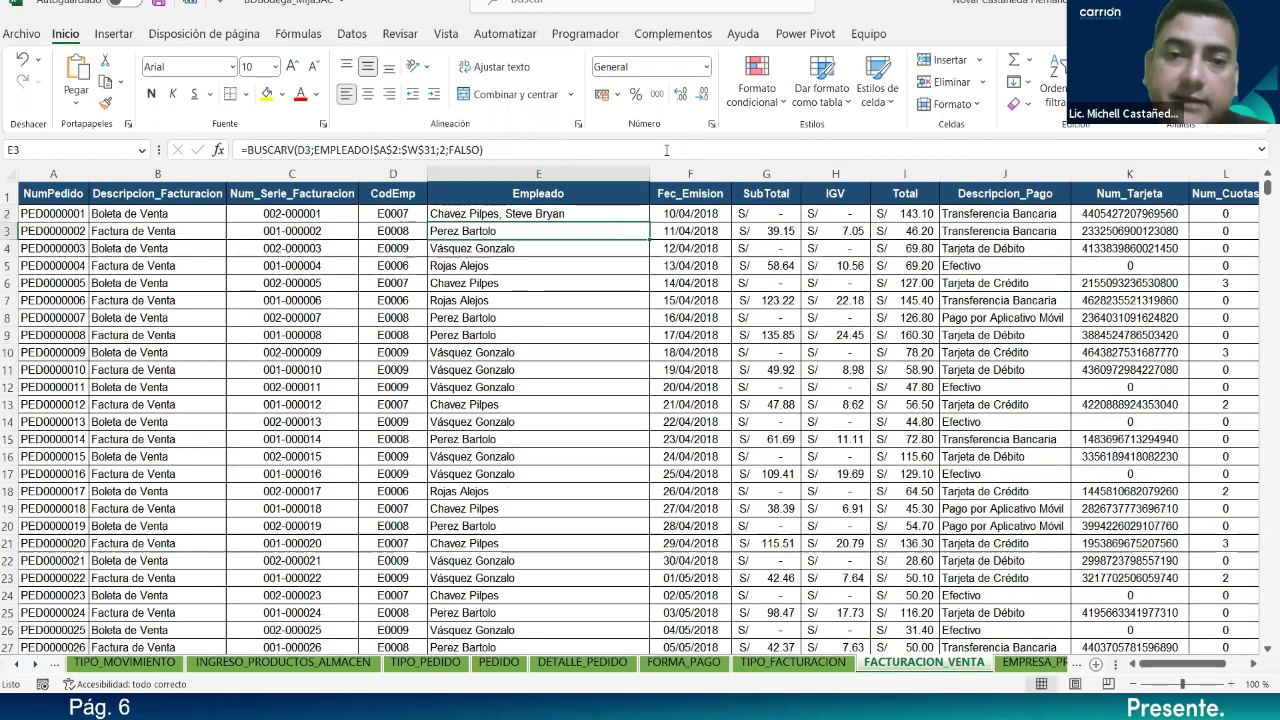
Step: Fill the combined E2 formula down the whole Empleado column and review the filled rows
{"action": "left_click", "coordinate": [629, 215]}
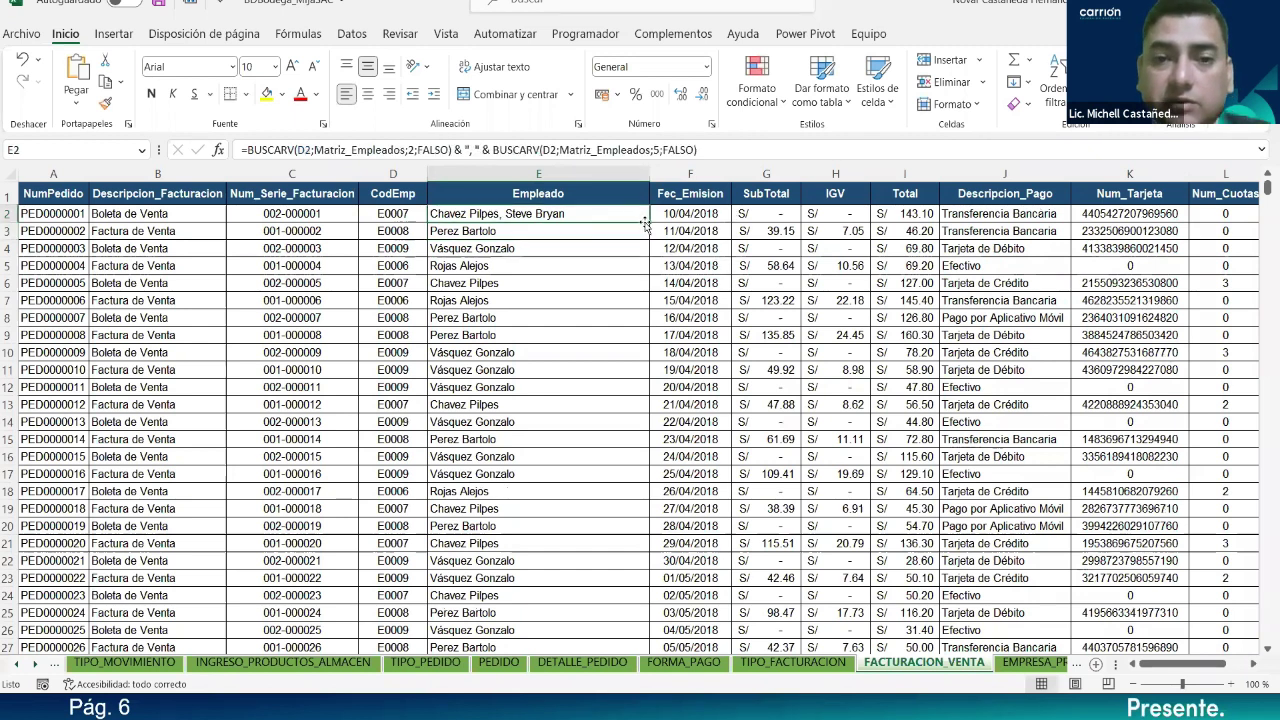
{"action": "double_click", "coordinate": [648, 222]}
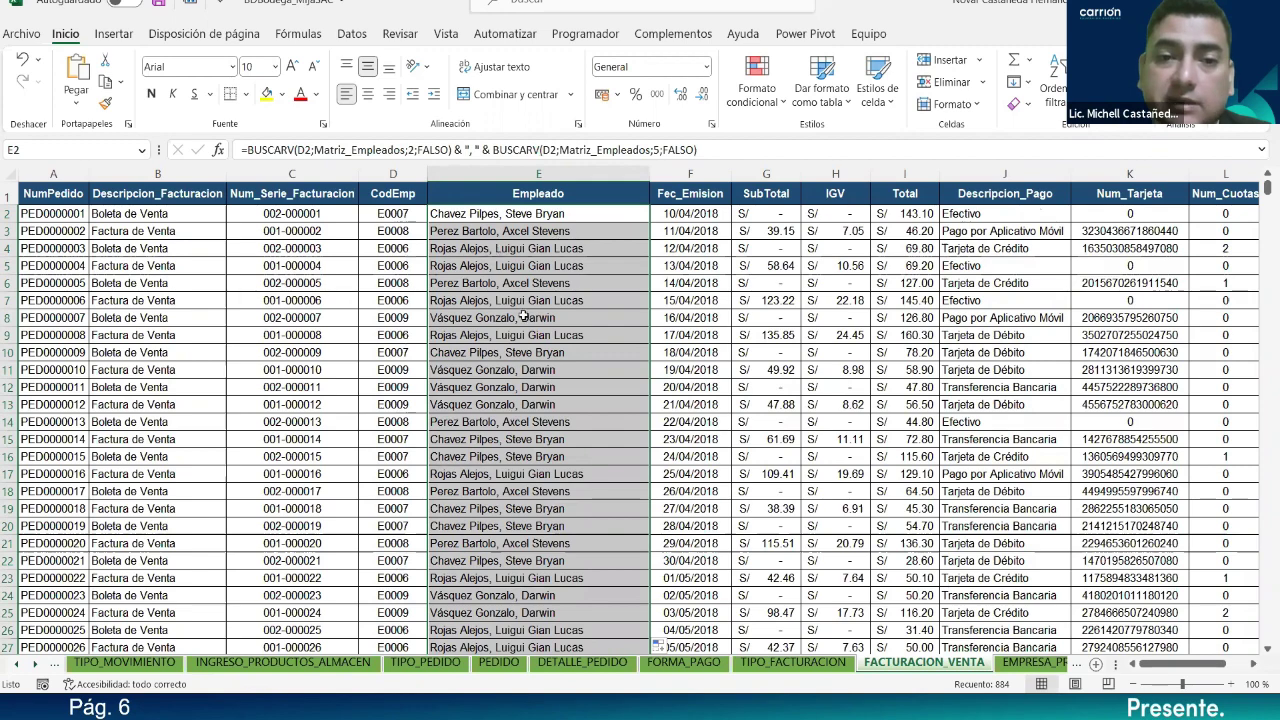
{"action": "scroll", "coordinate": [523, 316], "scroll_direction": "down", "scroll_amount": 7}
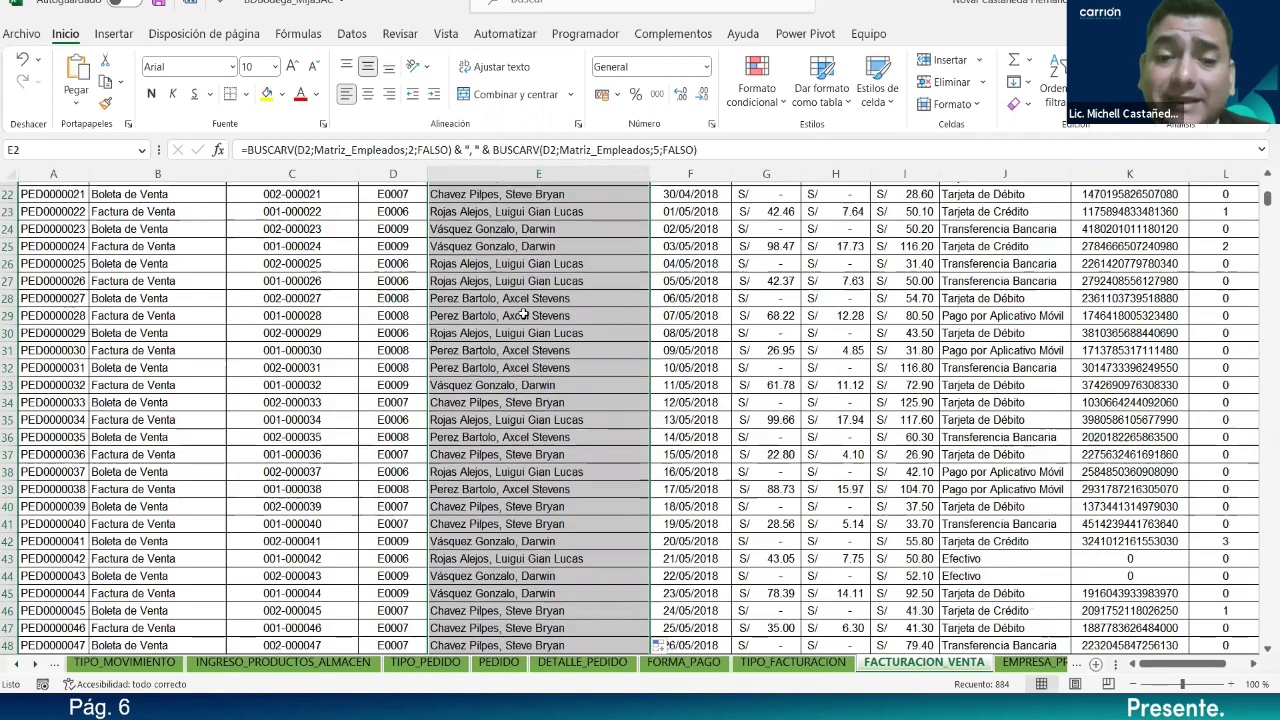
{"action": "scroll", "coordinate": [523, 316], "scroll_direction": "down", "scroll_amount": 20}
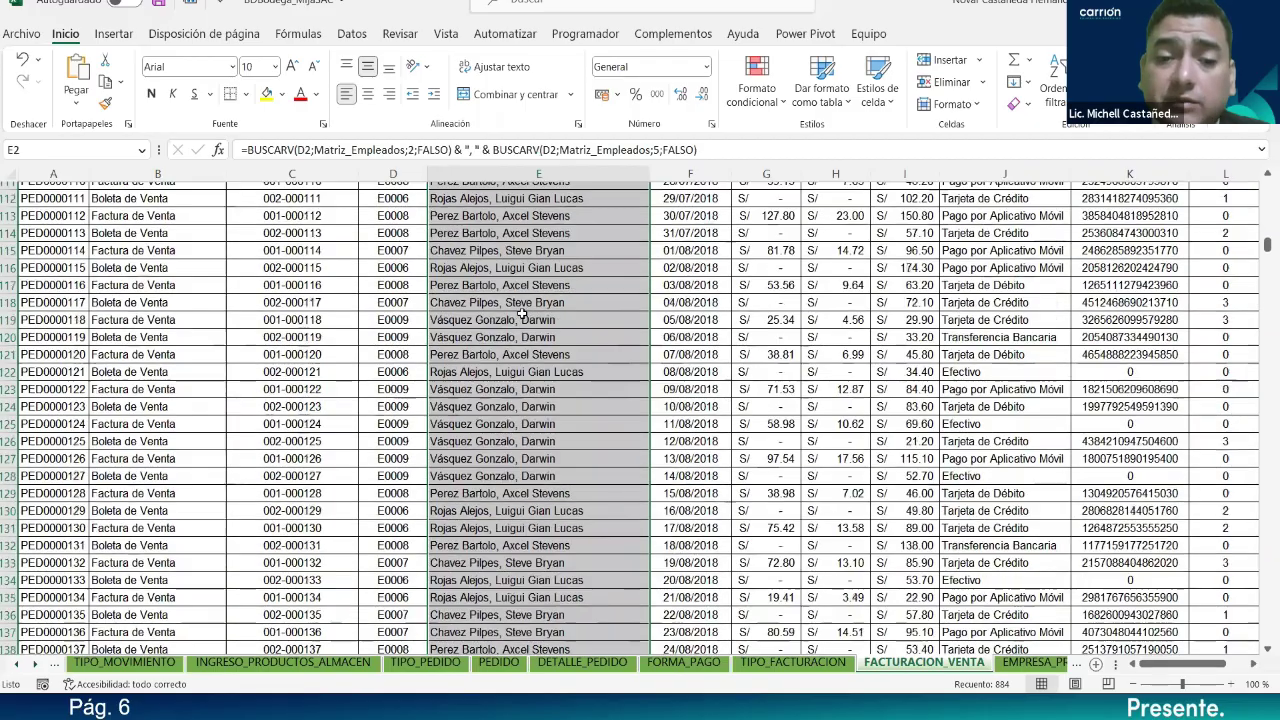
{"action": "scroll", "coordinate": [521, 315], "scroll_direction": "down", "scroll_amount": 20}
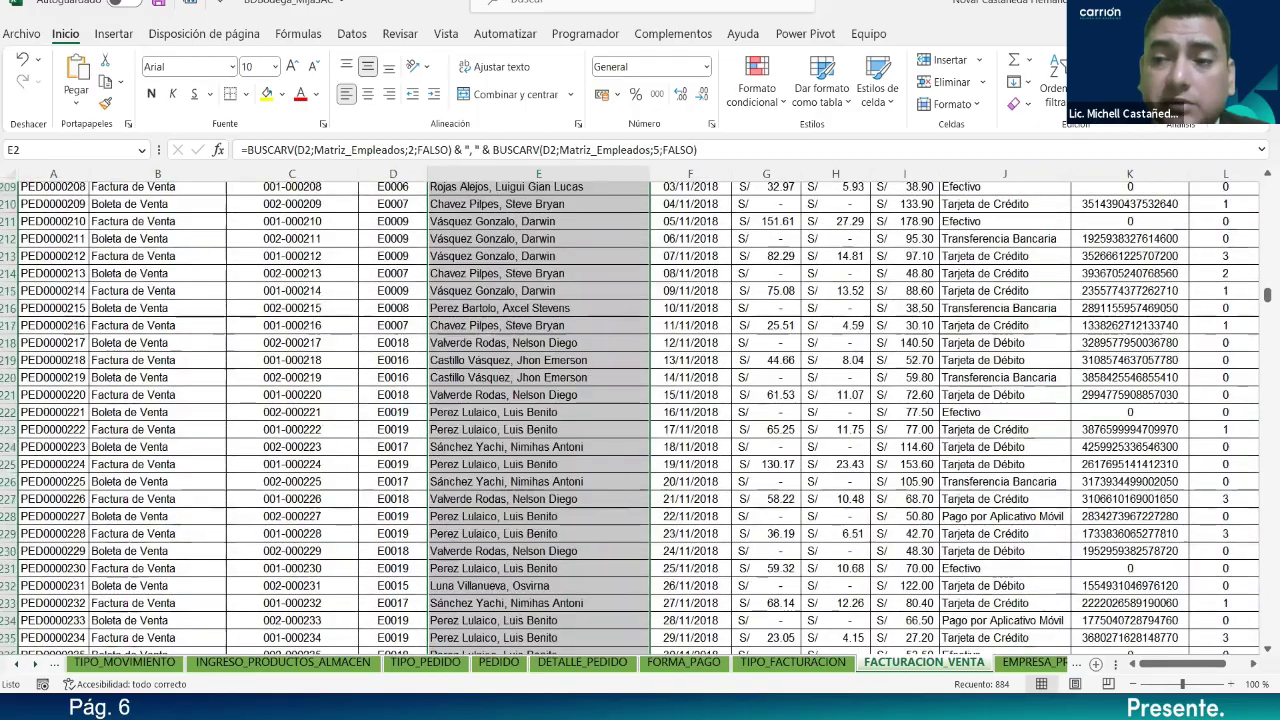
{"action": "scroll", "coordinate": [636, 418], "scroll_direction": "down", "scroll_amount": 4}
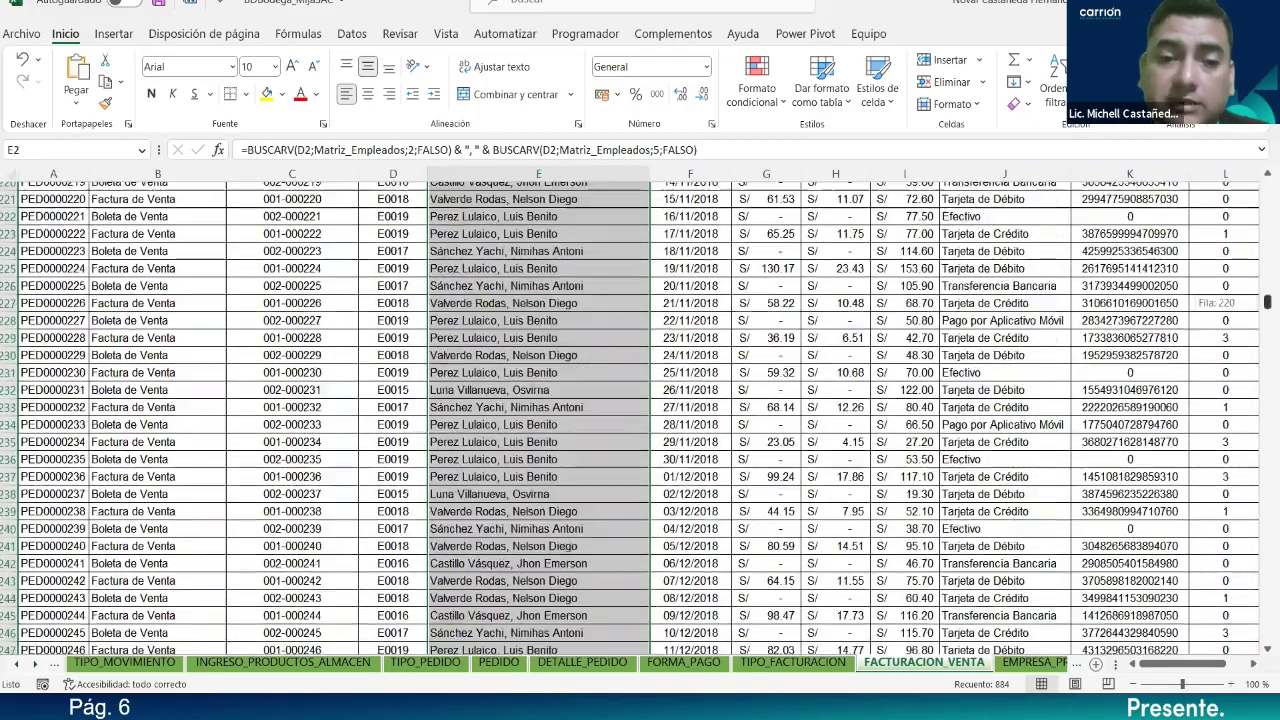
{"action": "left_click_drag", "start_coordinate": [1267, 302], "coordinate": [1267, 188]}
Step: Insert an empty column between Empleado and Fec_Emision on the FACTURACION_VENTA sheet
{"action": "left_click", "coordinate": [671, 232]}
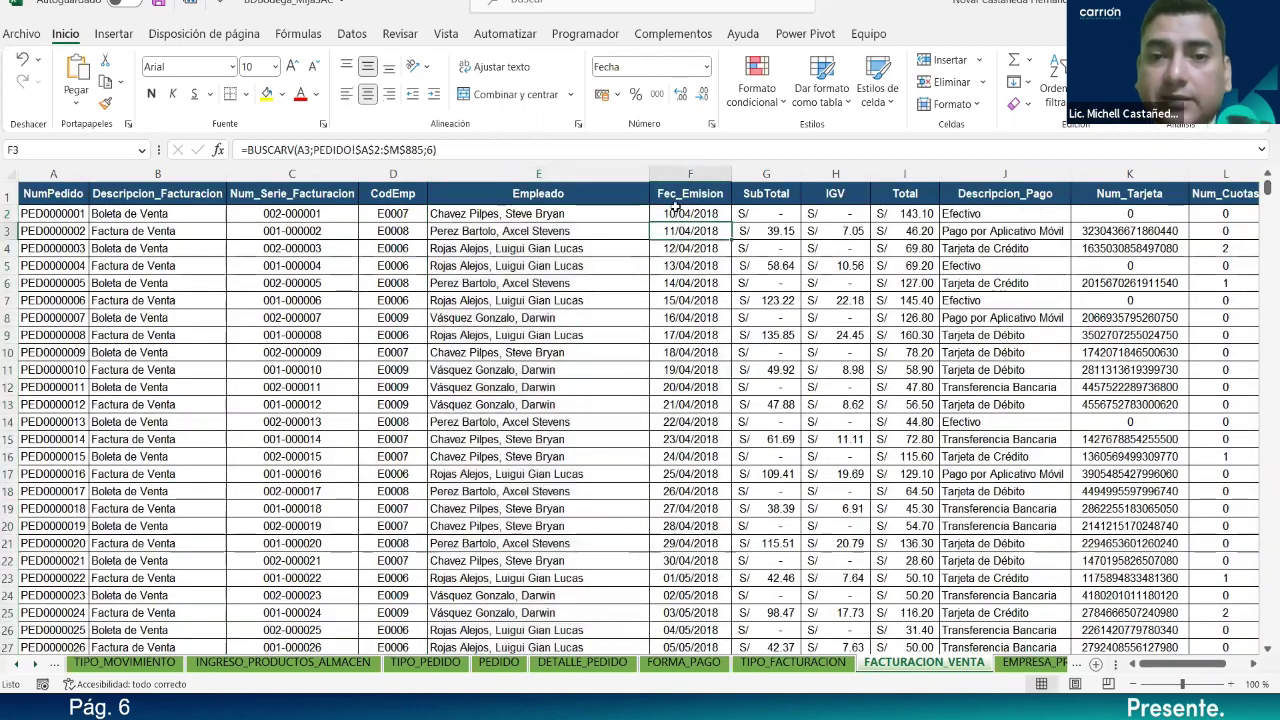
{"action": "left_click", "coordinate": [666, 172]}
{"action": "right_click", "coordinate": [667, 172]}
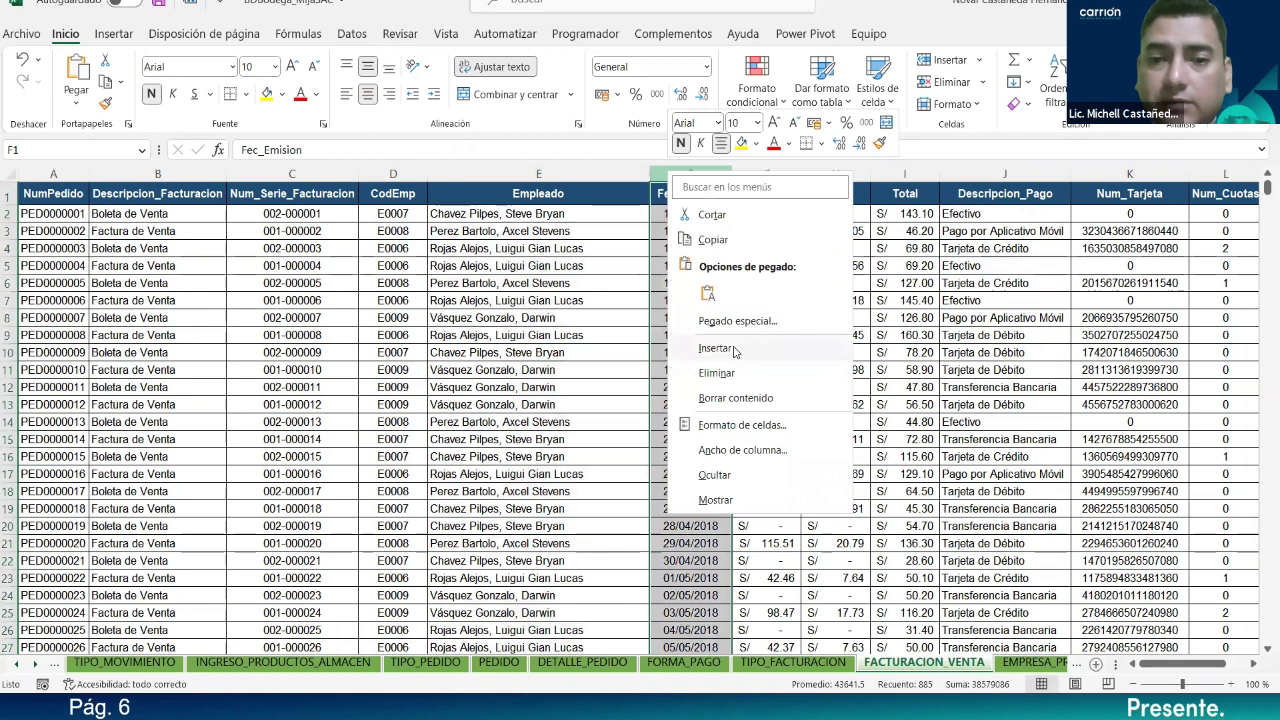
{"action": "left_click", "coordinate": [732, 347]}
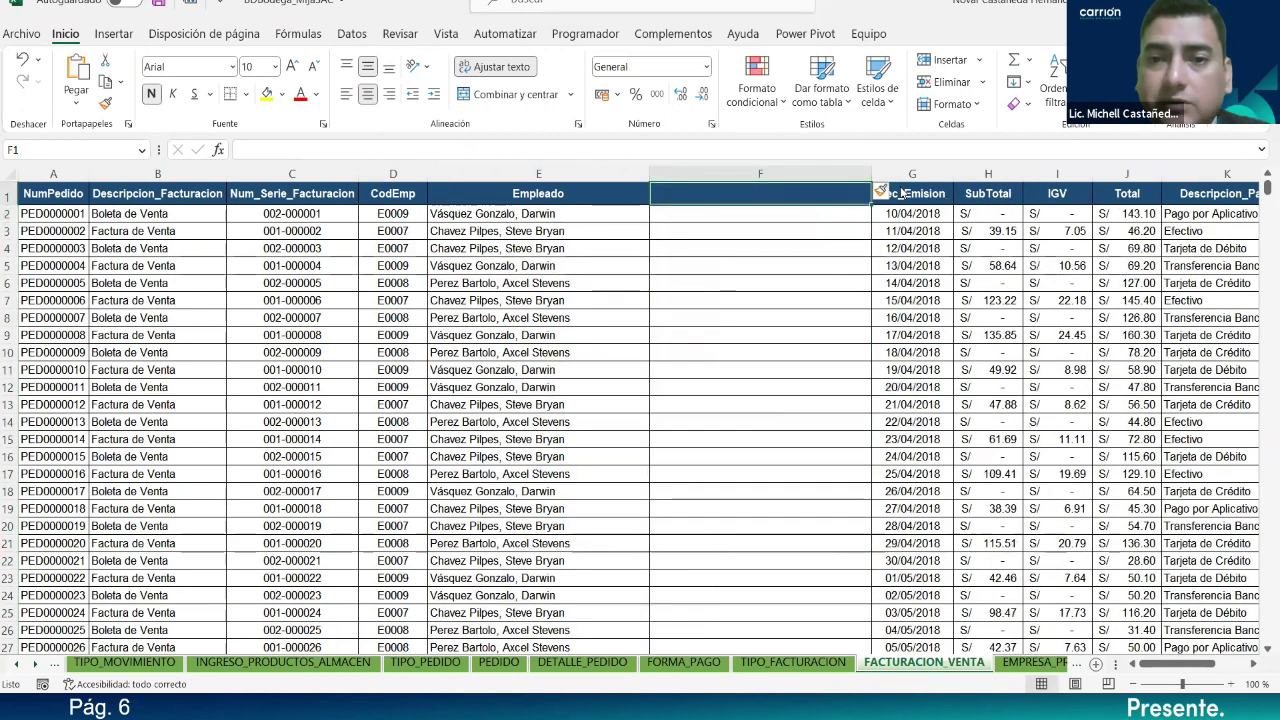
Step: Examine the EMPLEADO sheet's columns, including the branch, area and job-title data, for a field to look up
{"action": "left_click", "coordinate": [16, 665]}
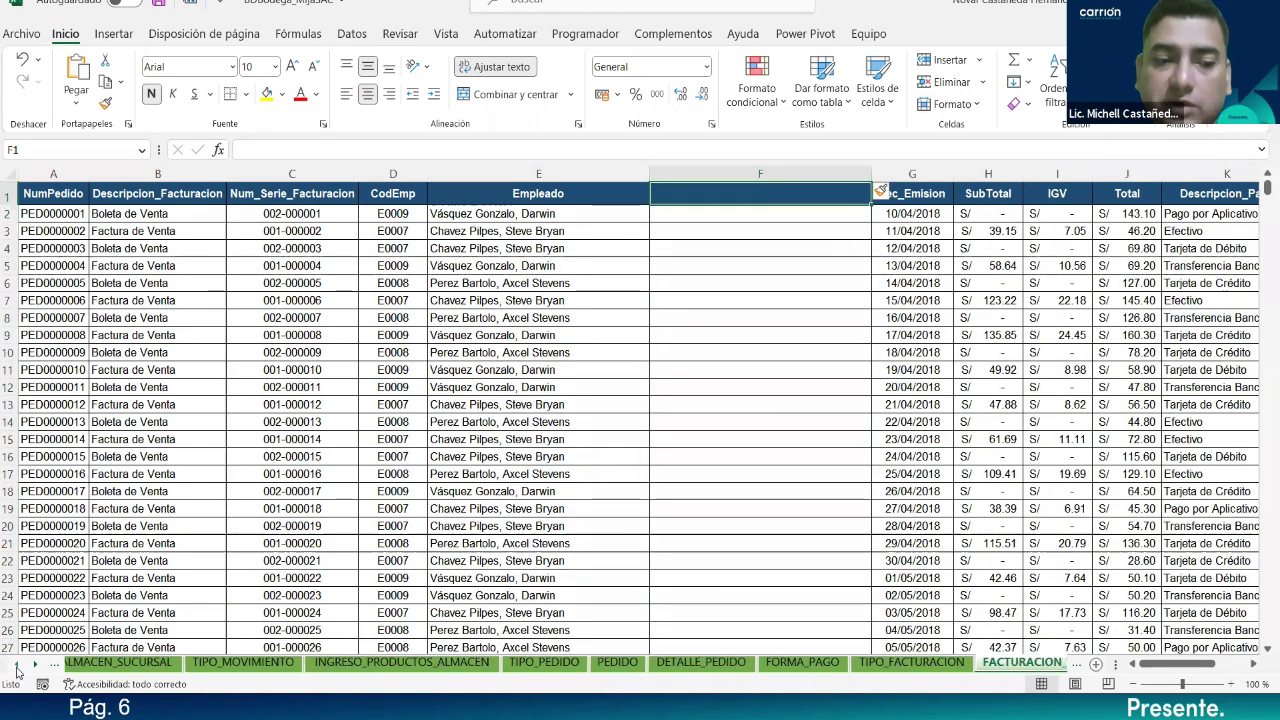
{"action": "left_click", "coordinate": [16, 667]}
{"action": "left_click", "coordinate": [16, 667]}
{"action": "left_click", "coordinate": [16, 667]}
{"action": "left_click", "coordinate": [313, 663]}
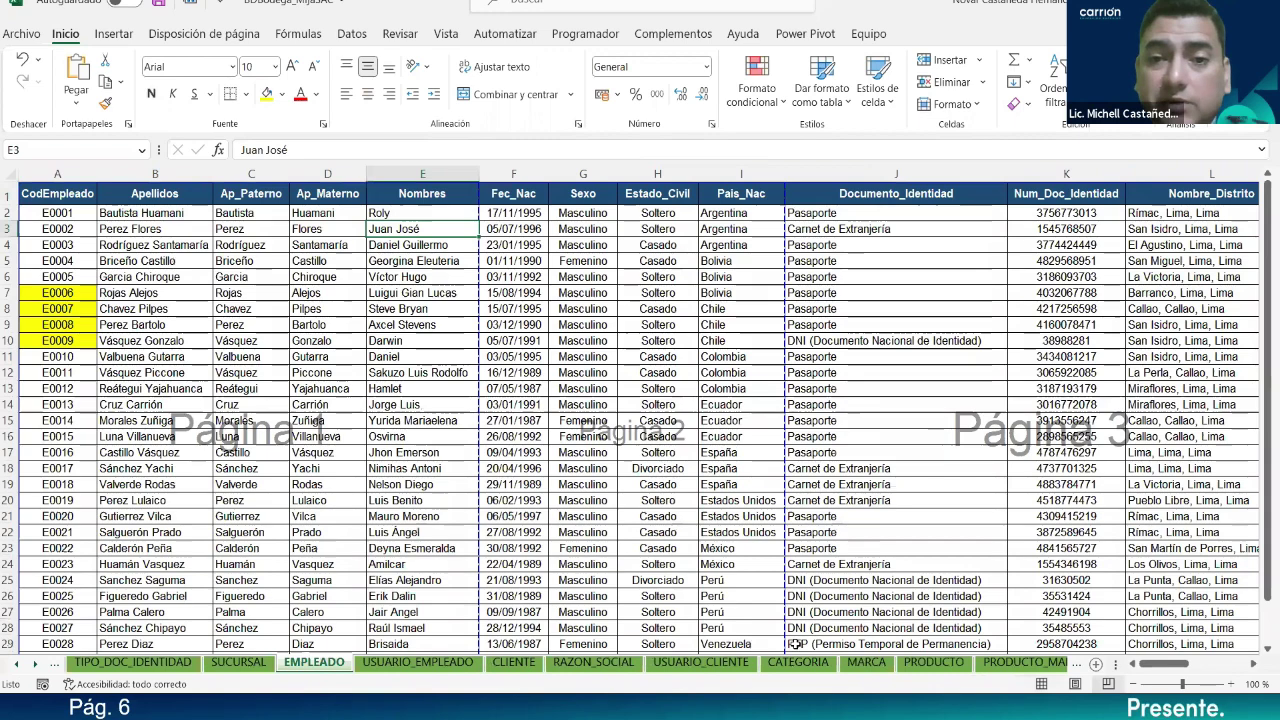
{"action": "left_click_drag", "start_coordinate": [1150, 667], "coordinate": [1208, 667]}
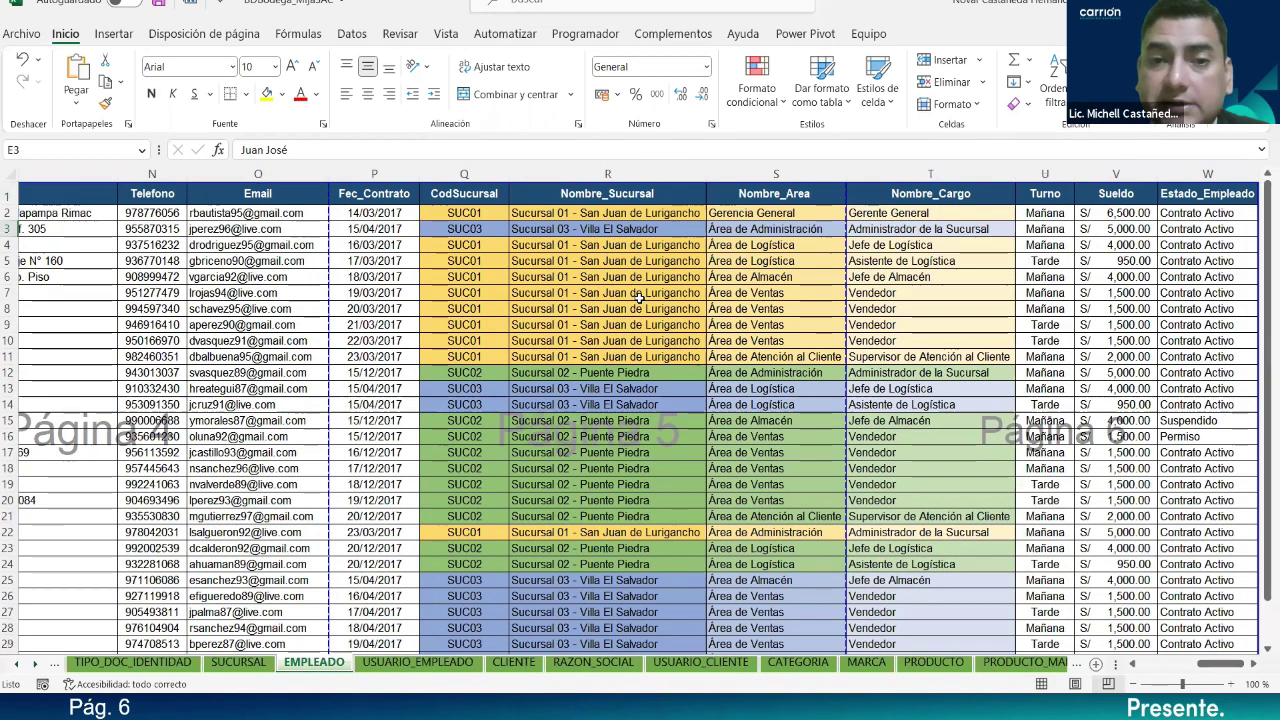
{"action": "scroll", "coordinate": [415, 619], "scroll_direction": "left", "scroll_amount": 1}
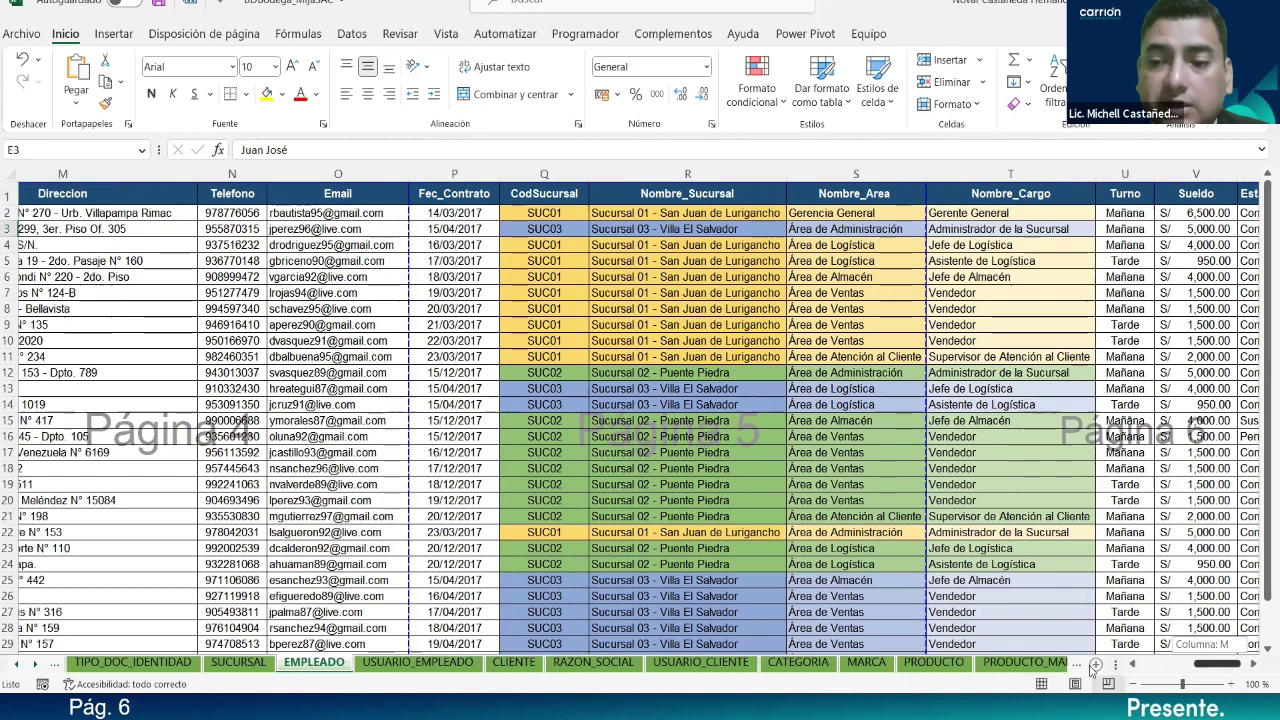
{"action": "key", "text": "ctrl+Home"}
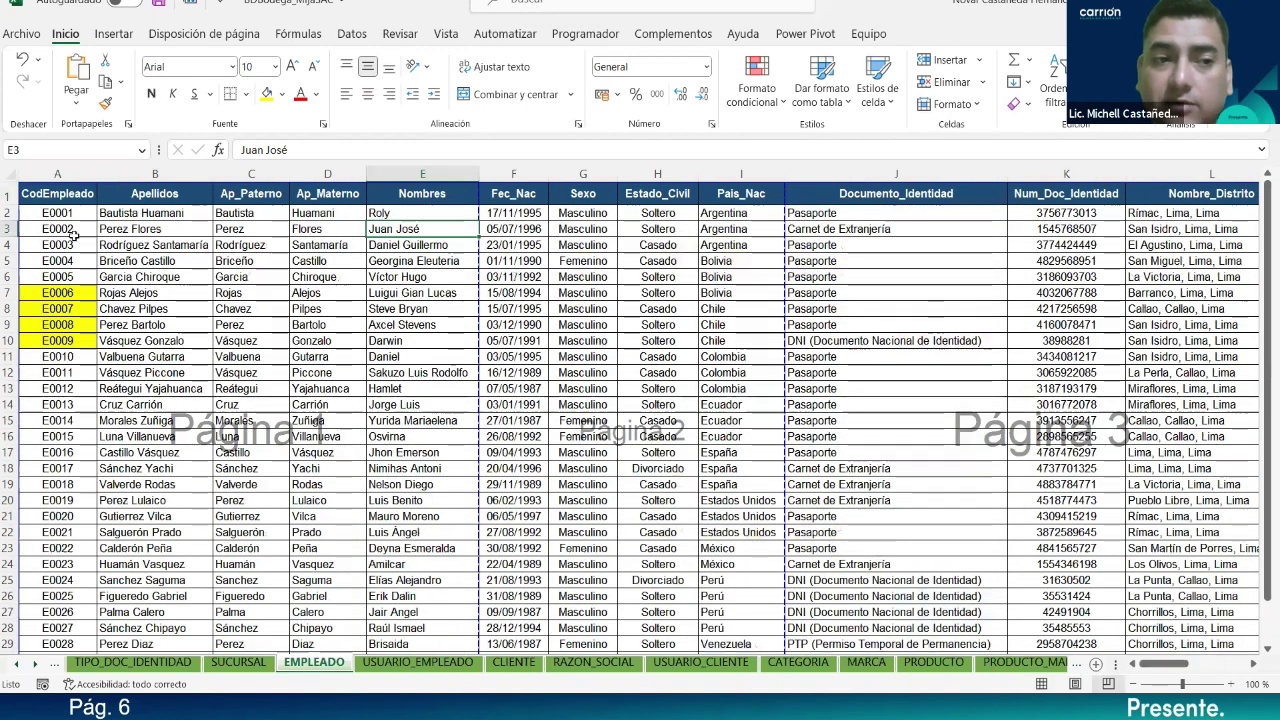
Step: Count the EMPLEADO sheet's columns across to Nombre_Sucursal to determine its column index for the lookup
{"action": "left_click", "coordinate": [157, 246]}
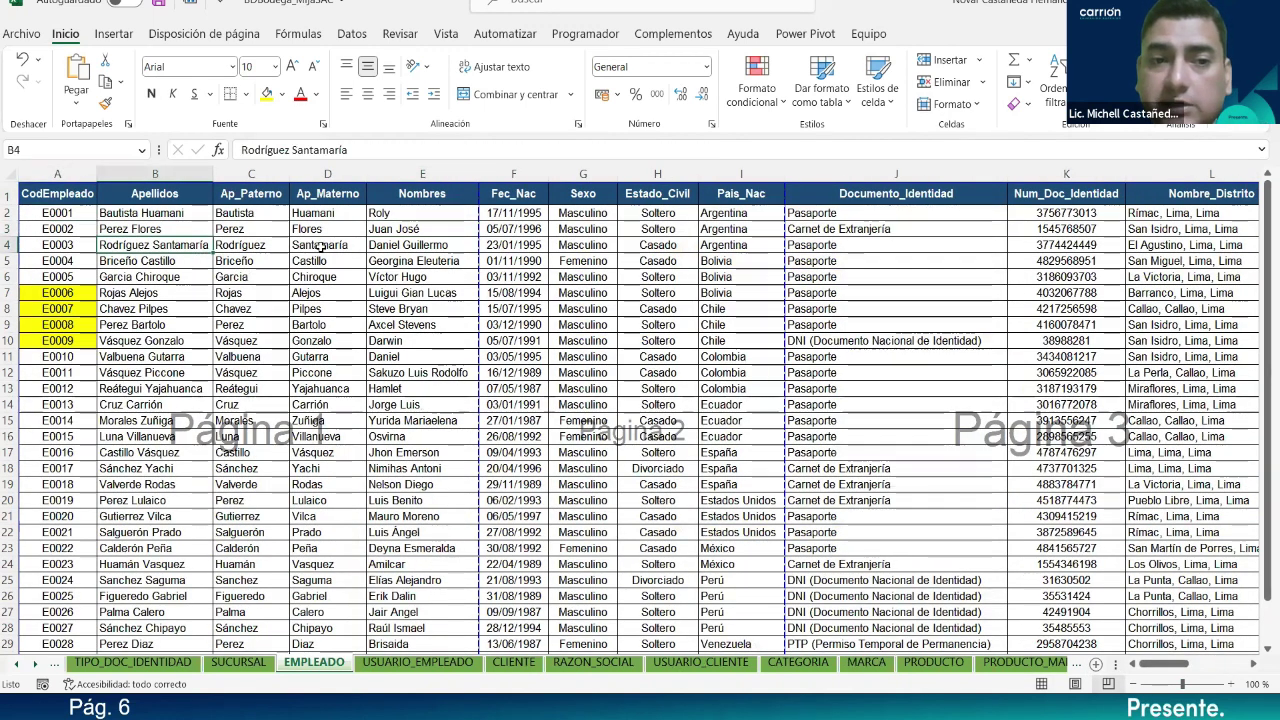
{"action": "left_click", "coordinate": [407, 246]}
{"action": "left_click", "coordinate": [512, 246]}
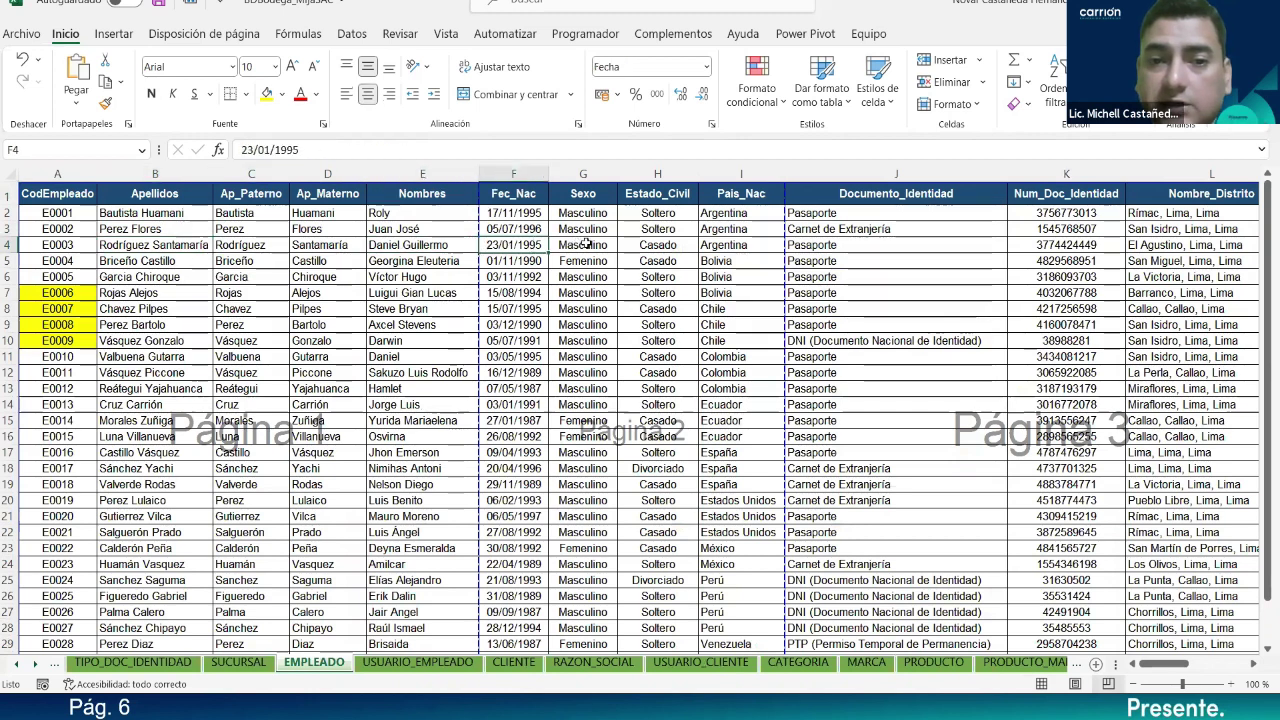
{"action": "left_click", "coordinate": [665, 246]}
{"action": "left_click", "coordinate": [730, 246]}
{"action": "left_click", "coordinate": [920, 248]}
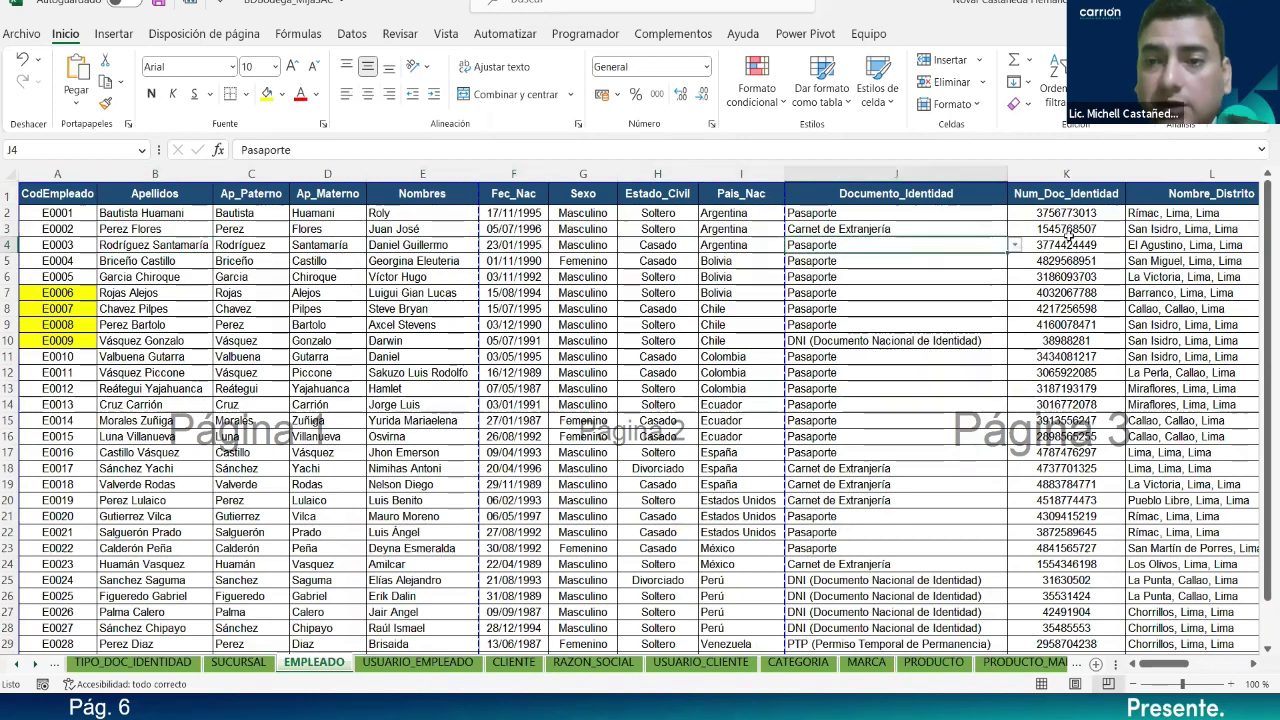
{"action": "left_click", "coordinate": [1151, 228]}
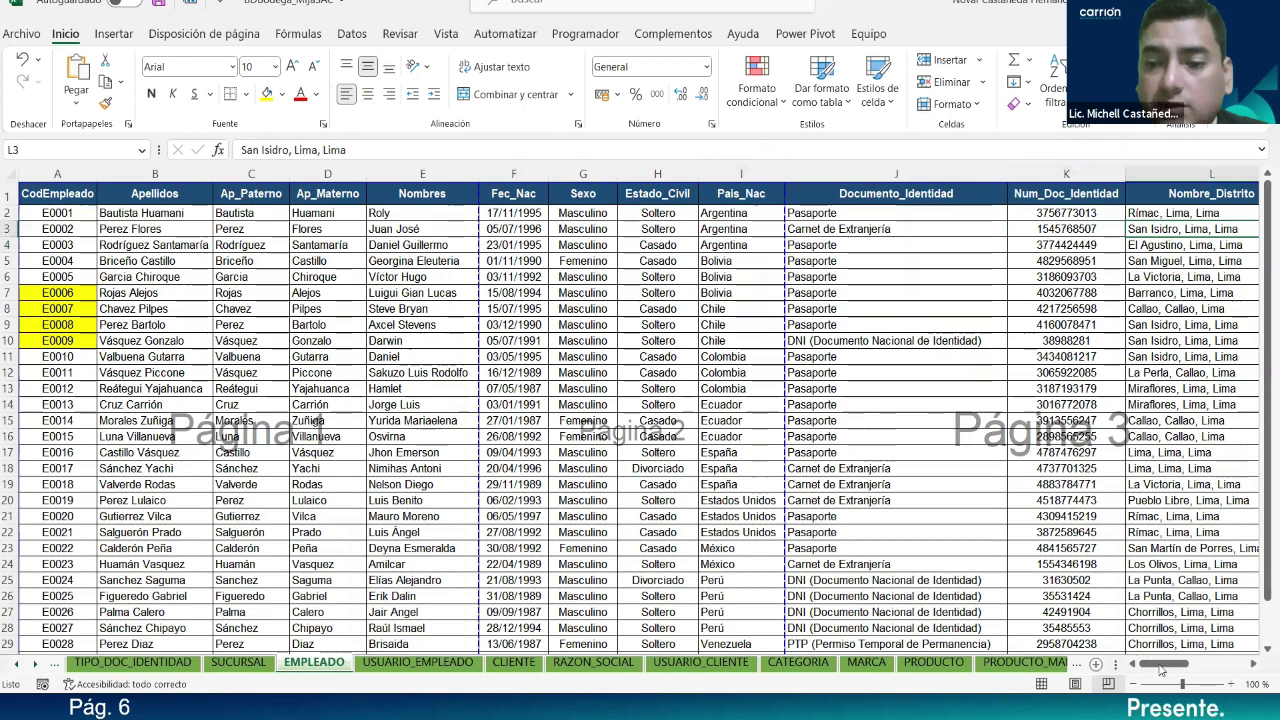
{"action": "left_click_drag", "start_coordinate": [1162, 667], "coordinate": [1198, 667]}
{"action": "left_click", "coordinate": [474, 229]}
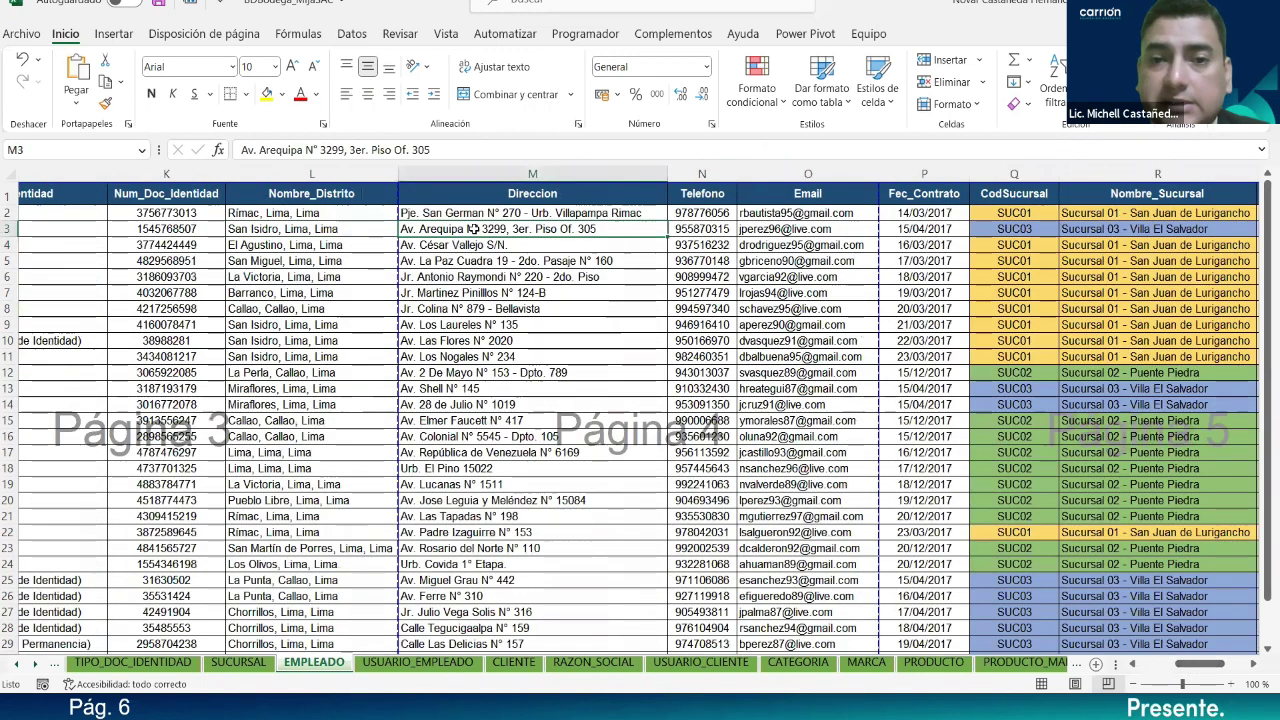
{"action": "left_click", "coordinate": [697, 230]}
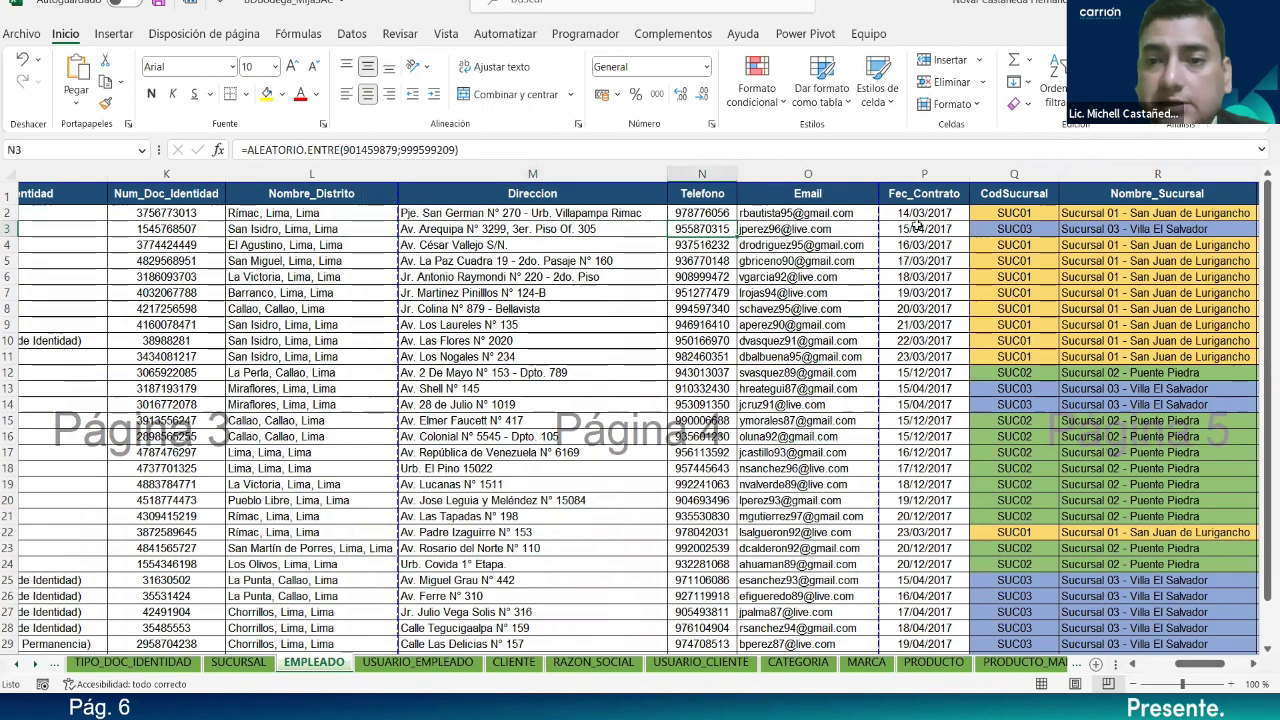
{"action": "left_click", "coordinate": [798, 229]}
{"action": "left_click", "coordinate": [930, 228]}
{"action": "left_click", "coordinate": [1004, 227]}
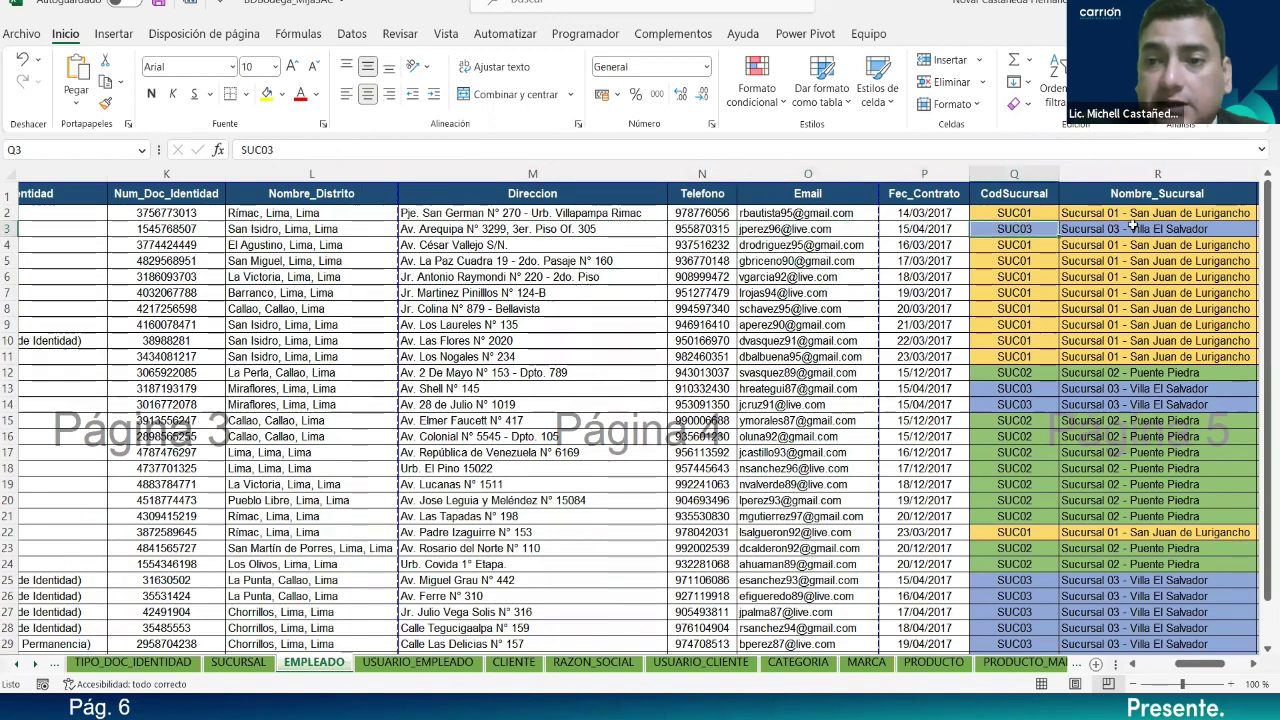
{"action": "left_click", "coordinate": [1133, 227]}
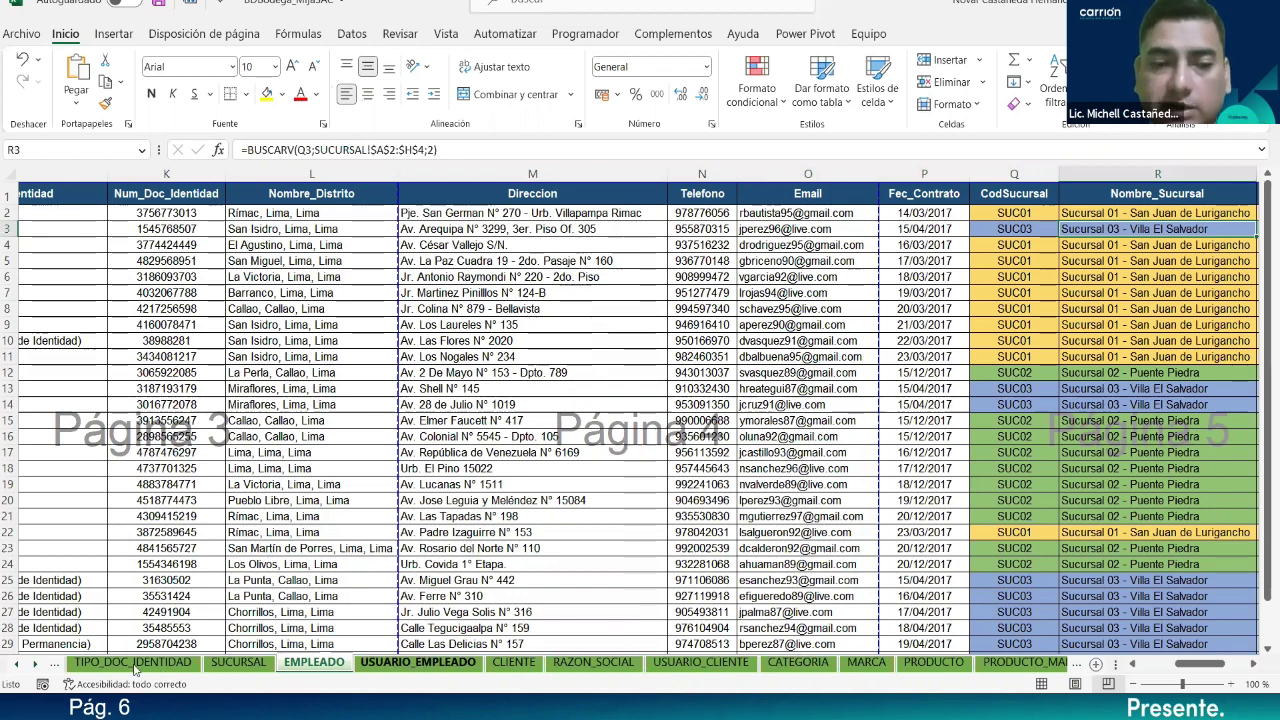
Step: Return to the FACTURACION_VENTA sheet and enter the header Sucursal in cell F1 of the empty column
{"action": "left_click", "coordinate": [34, 664]}
{"action": "left_click", "coordinate": [34, 665]}
{"action": "left_click", "coordinate": [34, 665]}
{"action": "left_click", "coordinate": [34, 665]}
{"action": "left_click", "coordinate": [34, 667]}
{"action": "left_click", "coordinate": [34, 667]}
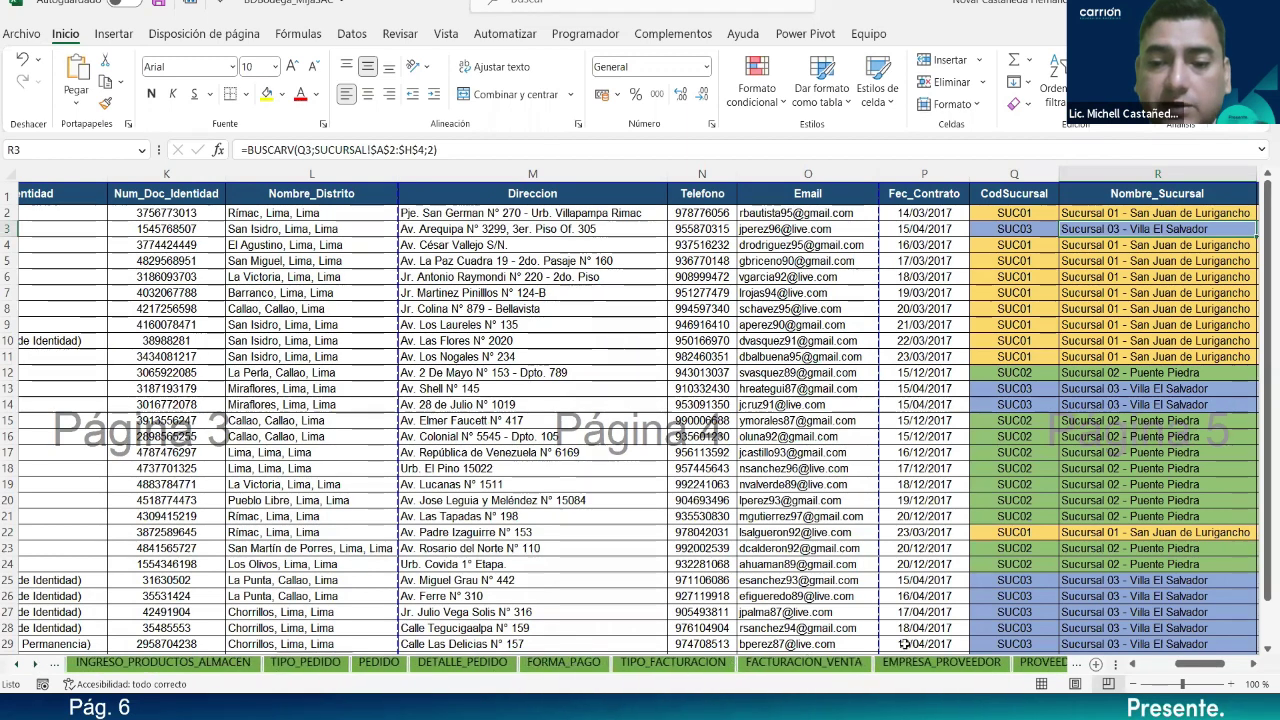
{"action": "left_click", "coordinate": [851, 667]}
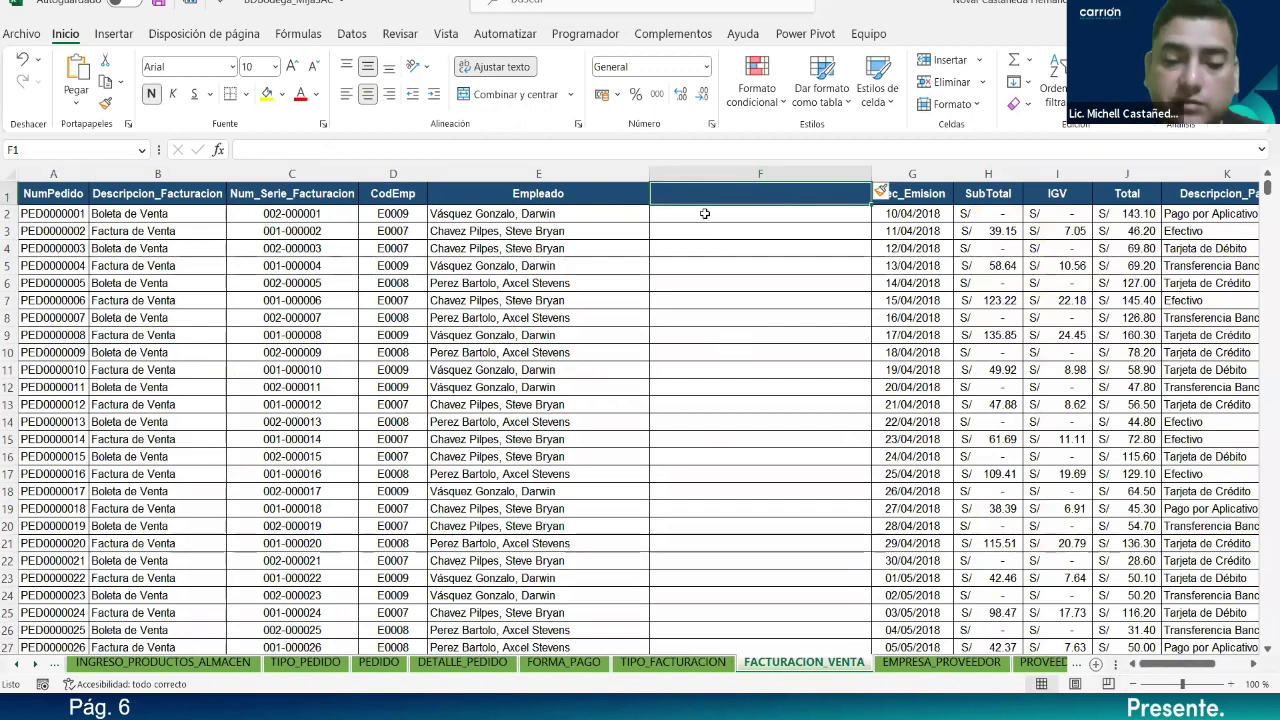
{"action": "type", "text": "S"}
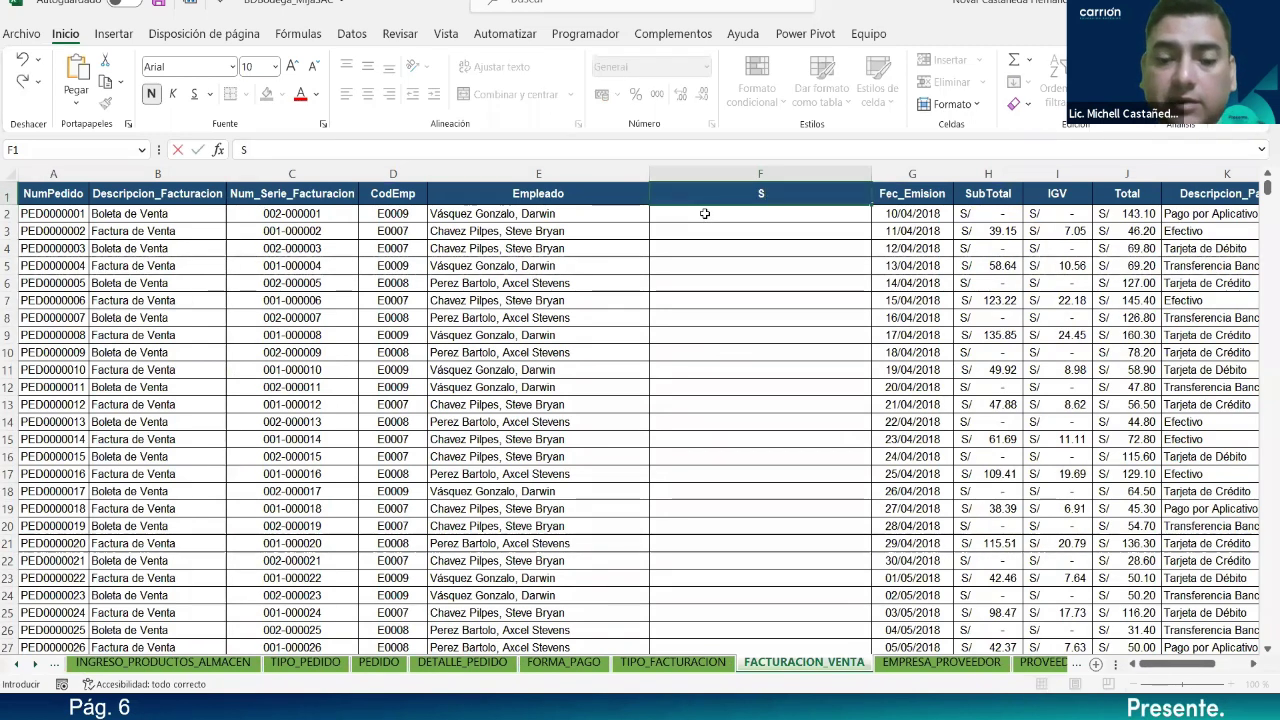
{"action": "type", "text": "ucursal"}
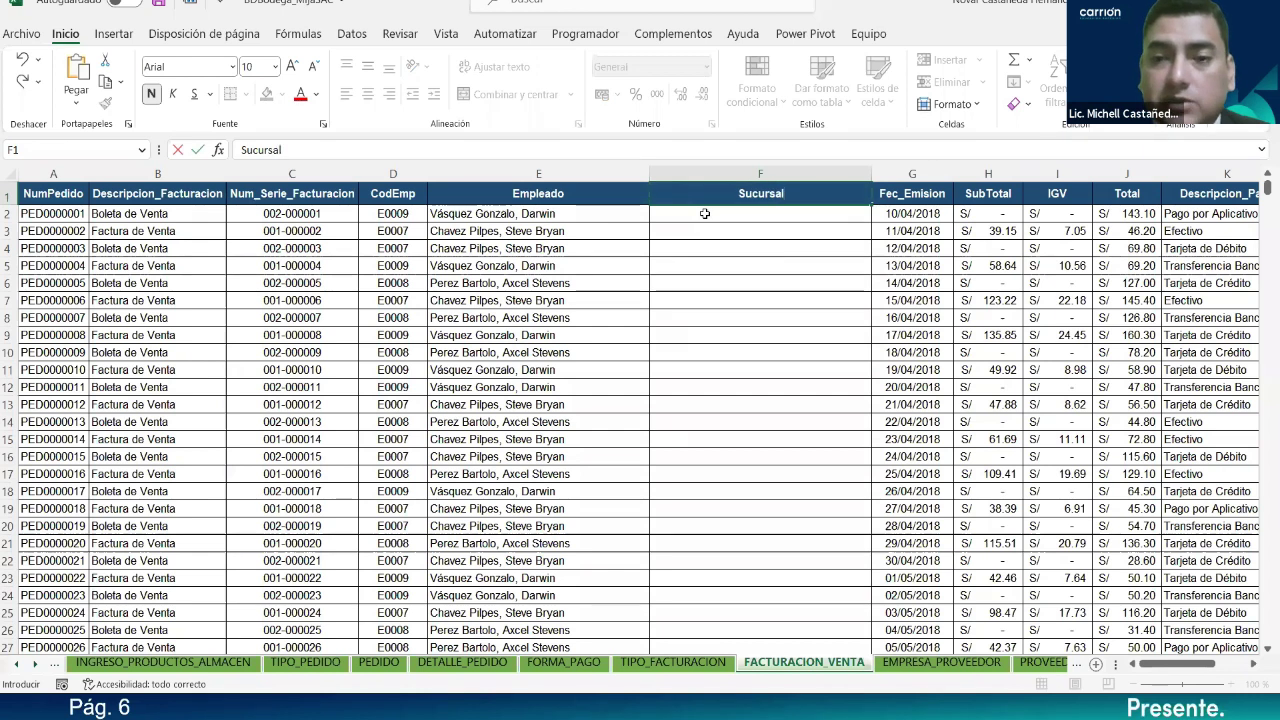
{"action": "key", "text": "Return"}
Step: Enter =BUSCARV(D2;Matriz_Empleados;18;FALSO) in F2 to look up the employee's branch name
{"action": "type", "text": "=bus"}
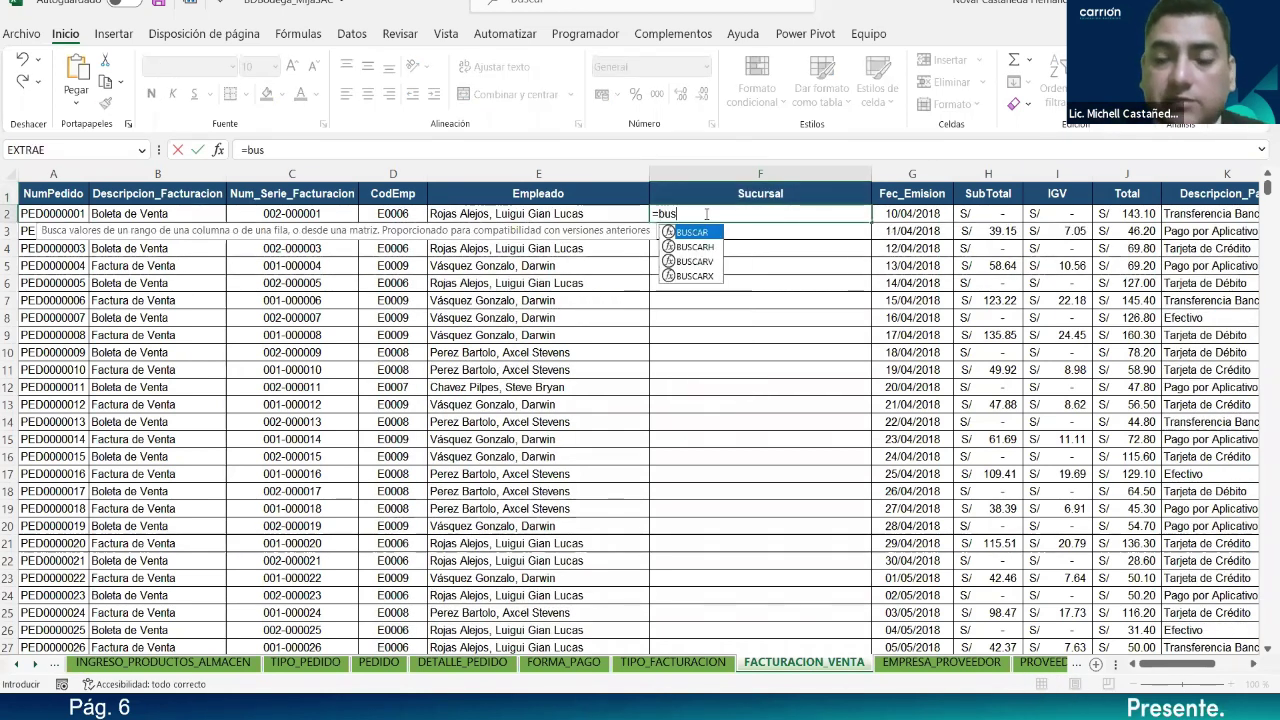
{"action": "key", "text": "Down"}
{"action": "key", "text": "Down"}
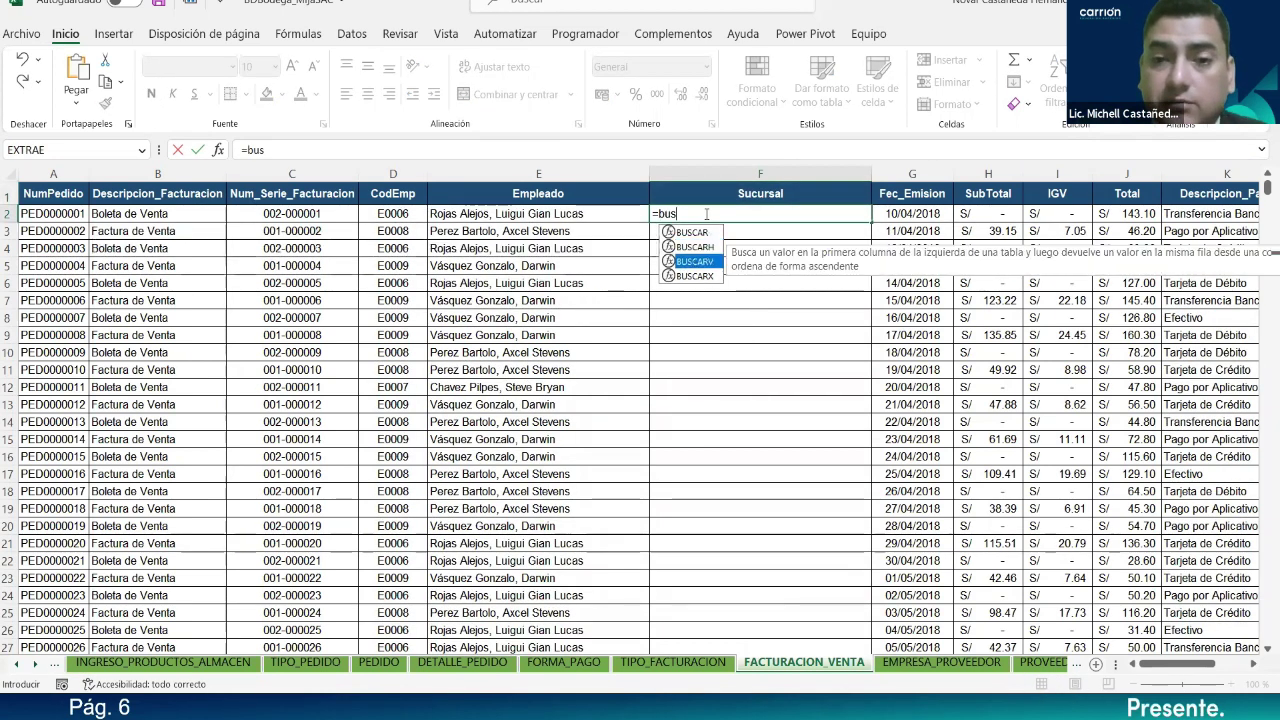
{"action": "key", "text": "Tab"}
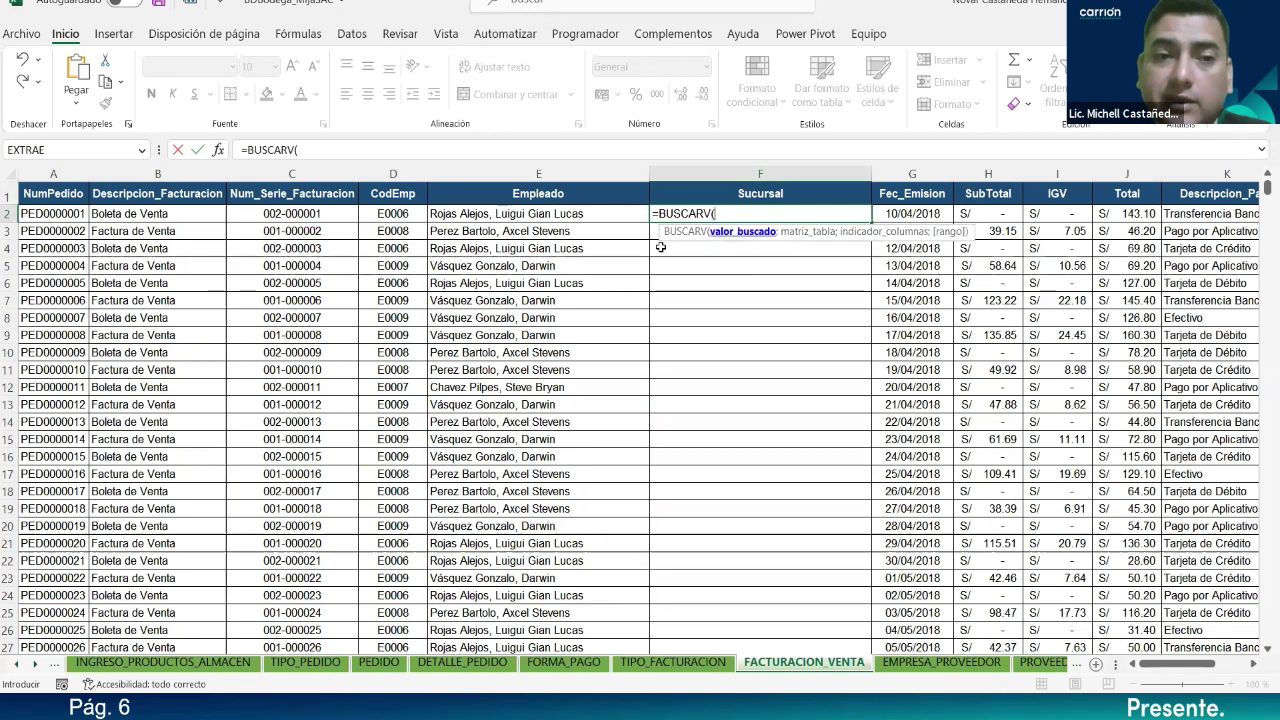
{"action": "left_click", "coordinate": [386, 222]}
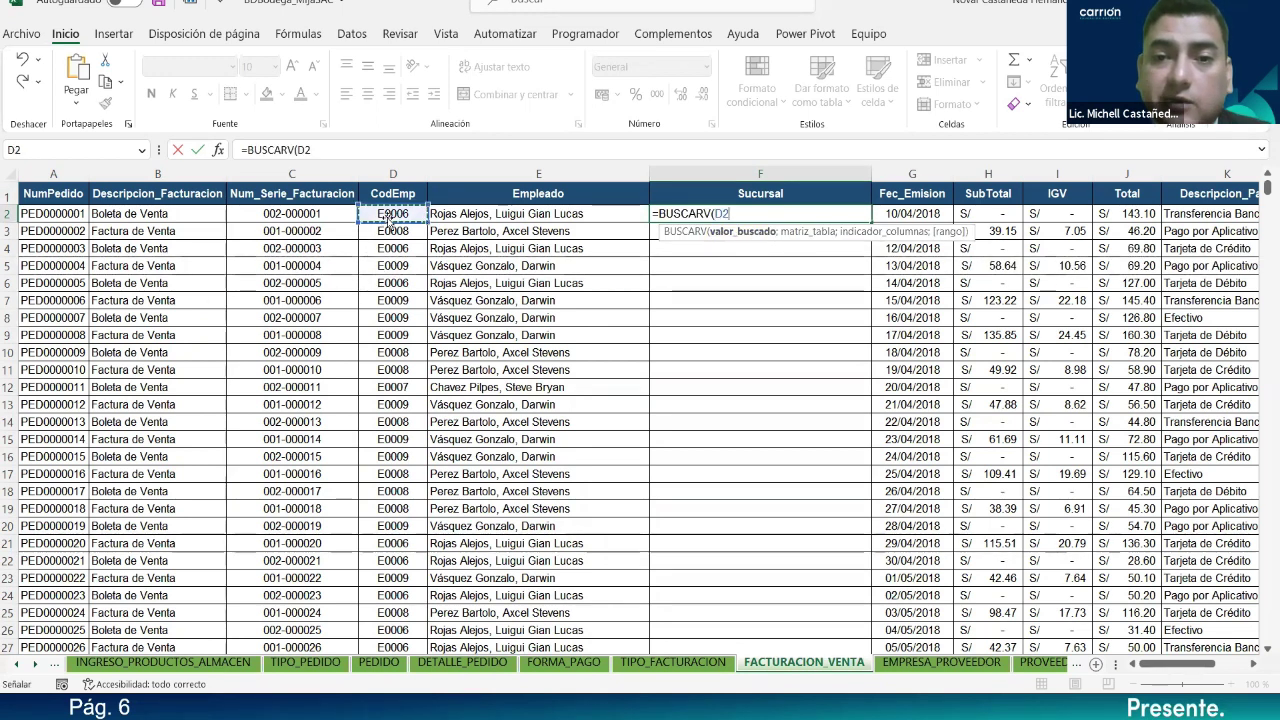
{"action": "type", "text": ";"}
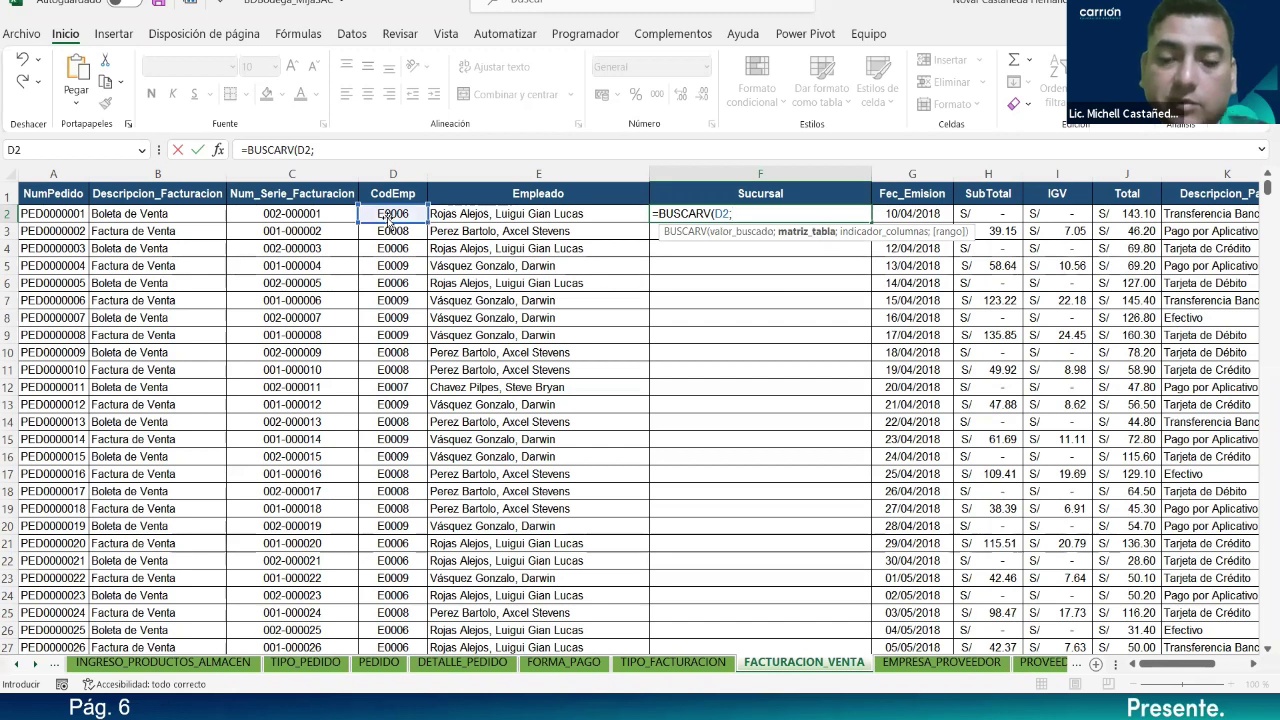
{"action": "type", "text": "ma"}
{"action": "key", "text": "Down"}
{"action": "key", "text": "Tab"}
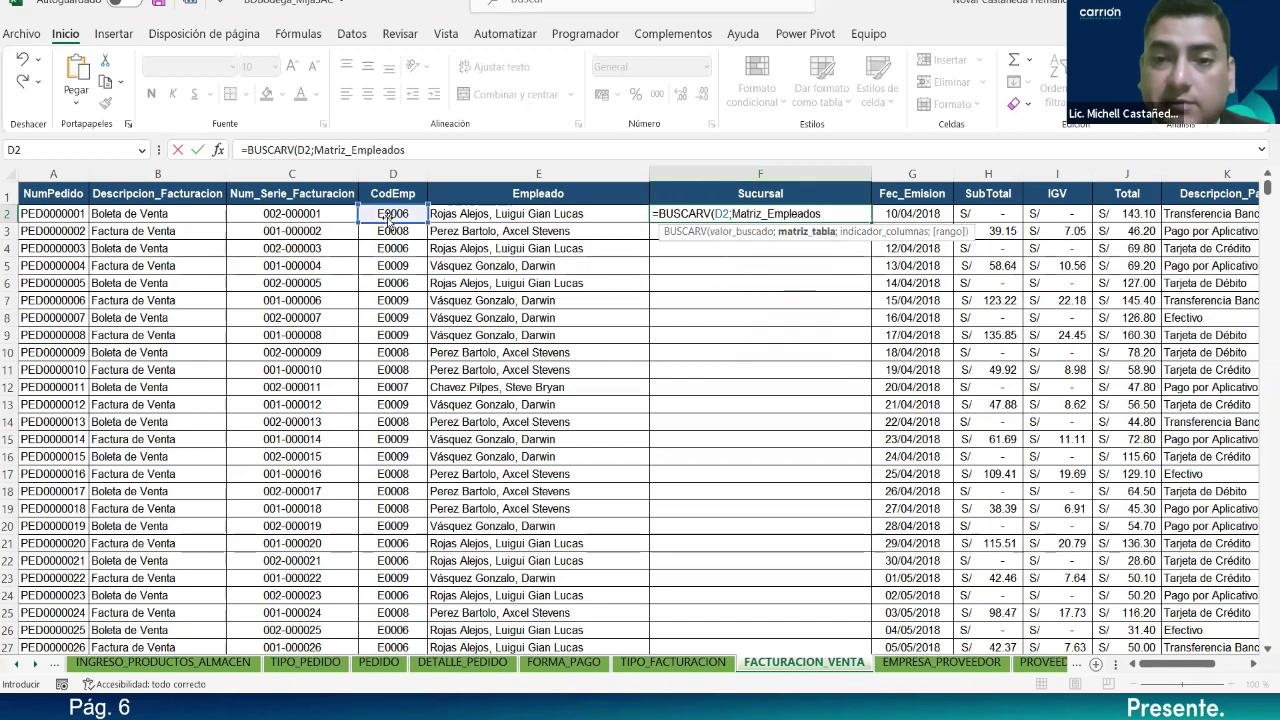
{"action": "type", "text": ";18"}
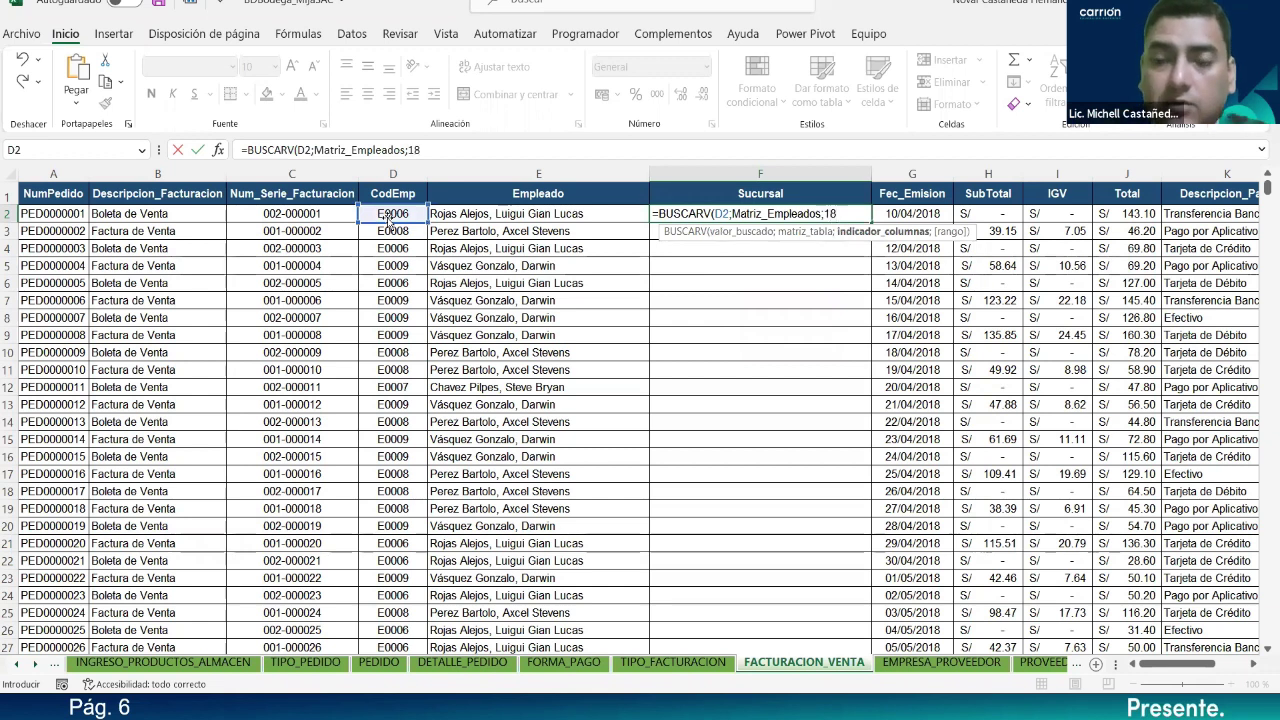
{"action": "type", "text": ";"}
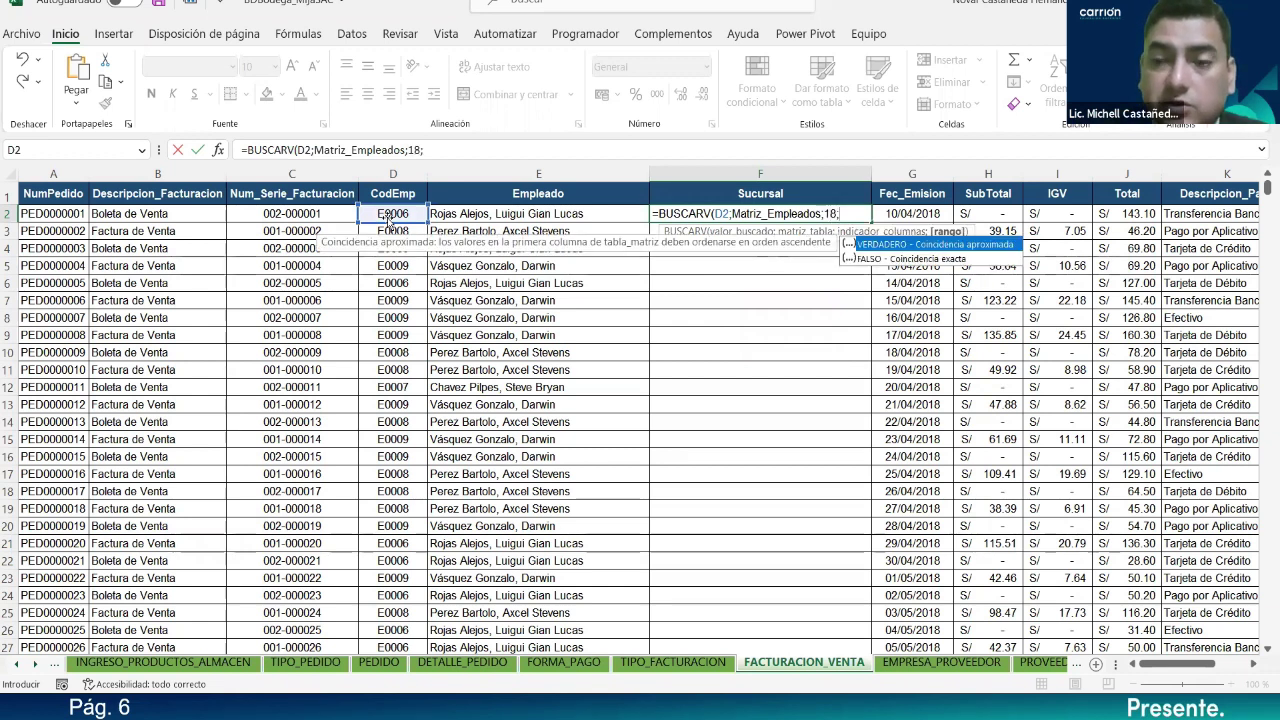
{"action": "key", "text": "Tab"}
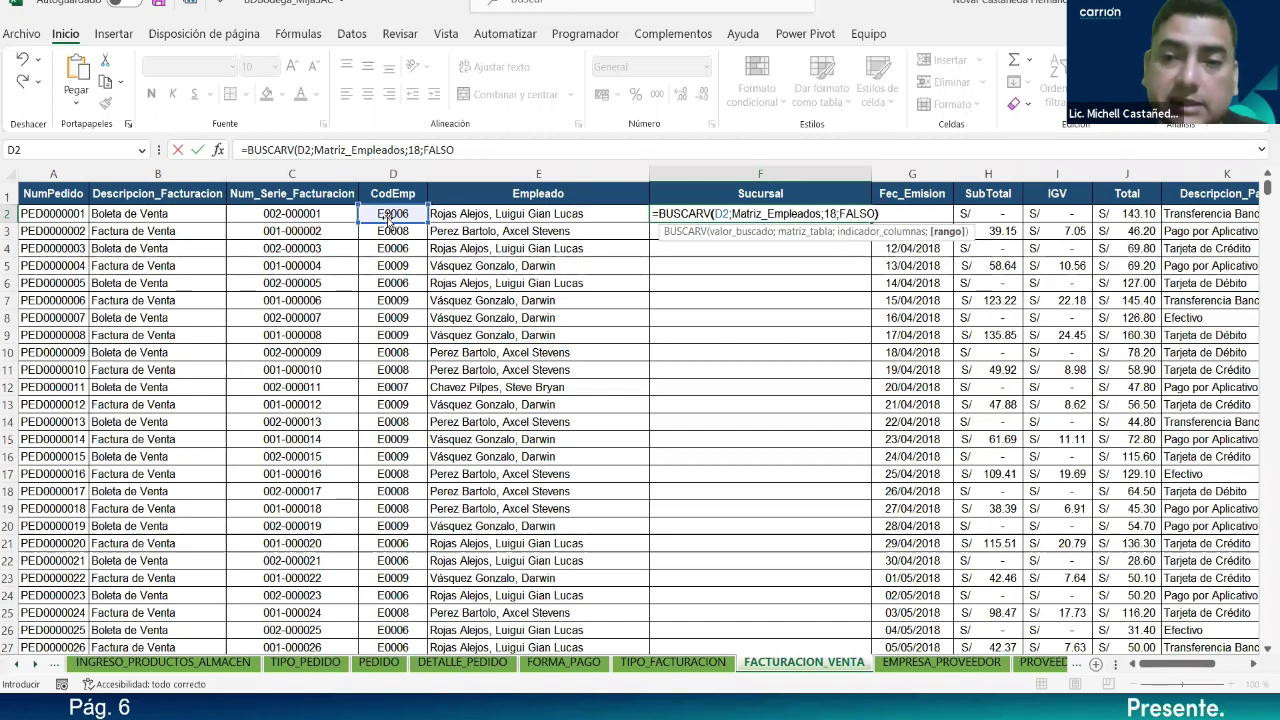
{"action": "type", "text": ")"}
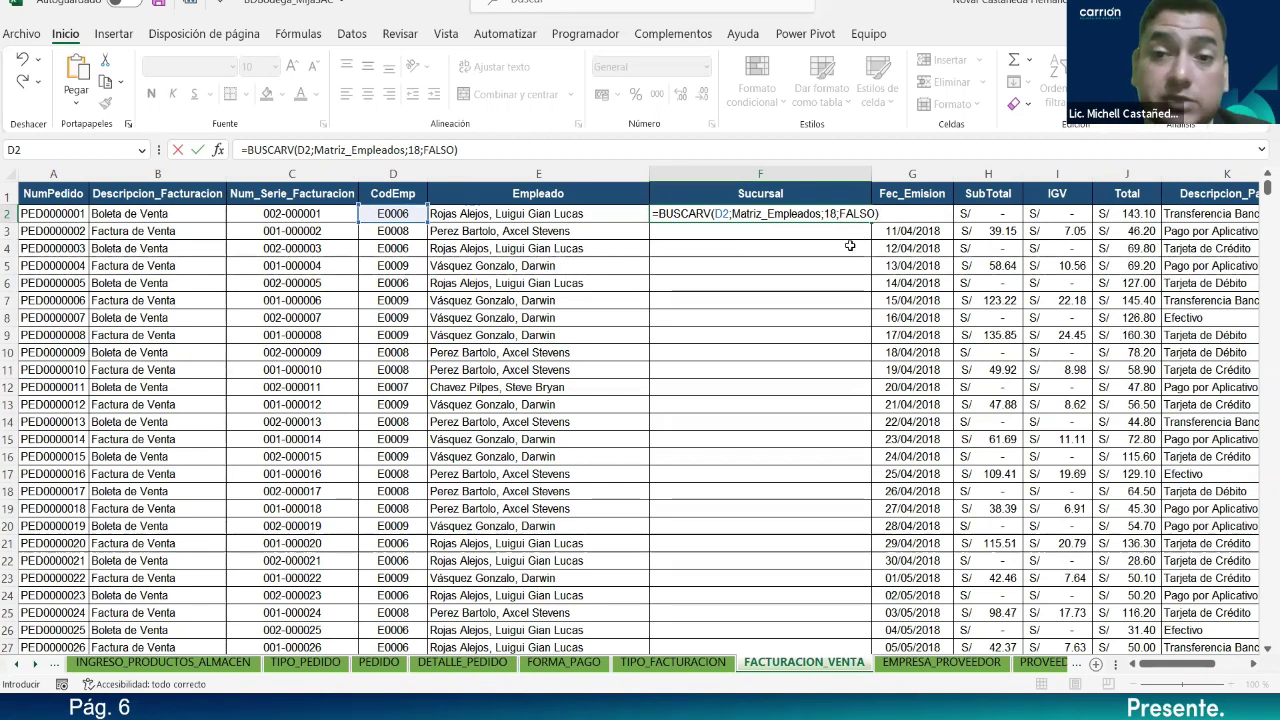
{"action": "key", "text": "Return"}
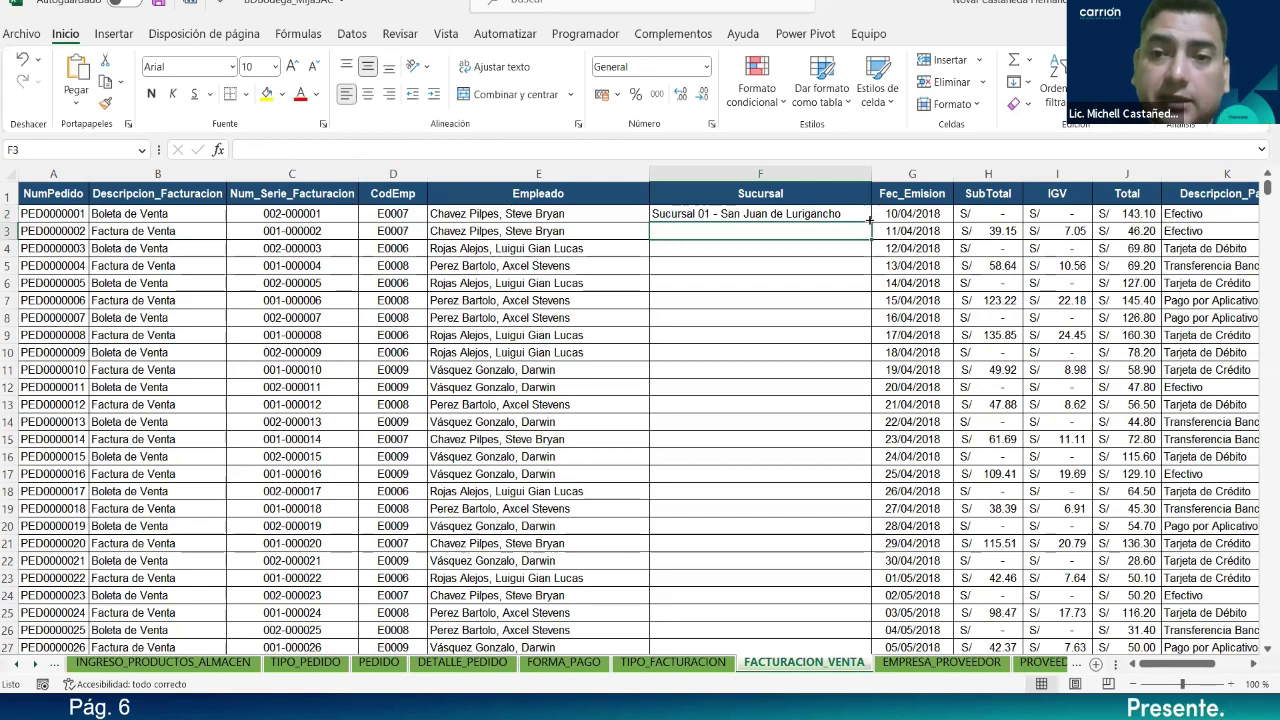
Step: Fill the F2 lookup formula down the whole Sucursal column and review the filled rows
{"action": "left_click", "coordinate": [869, 219]}
{"action": "double_click", "coordinate": [869, 221]}
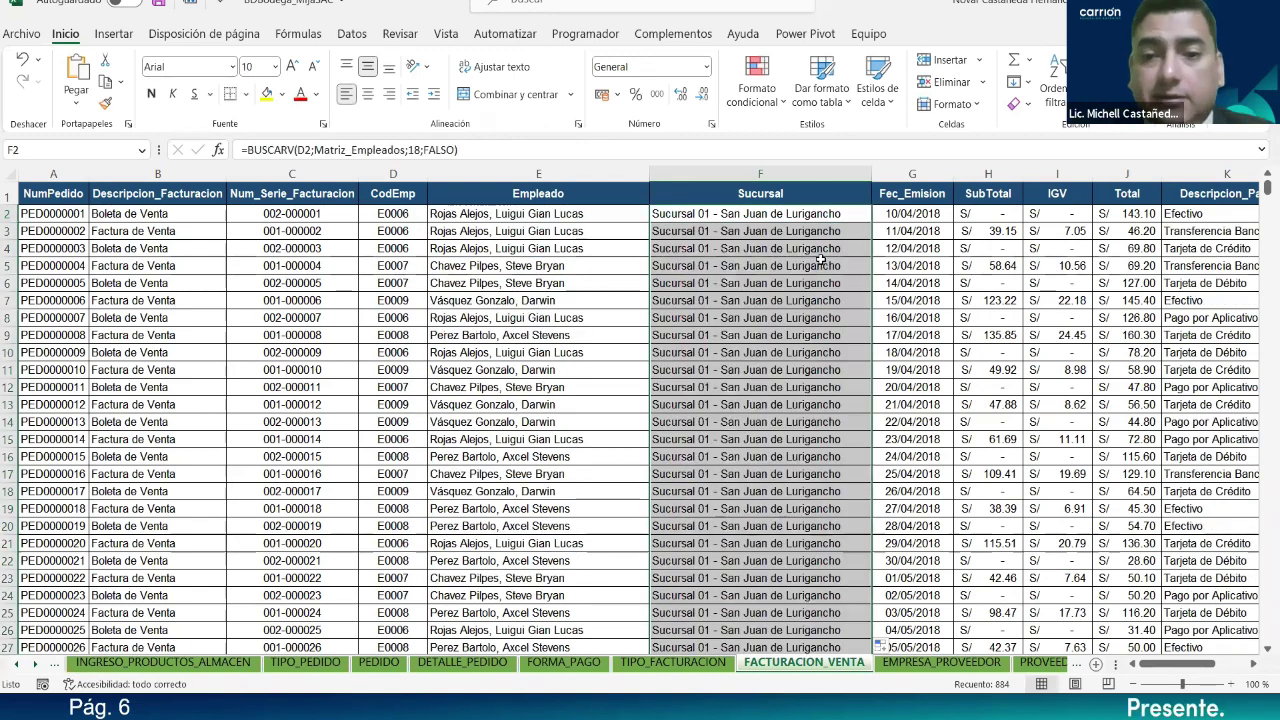
{"action": "scroll", "coordinate": [798, 288], "scroll_direction": "down", "scroll_amount": 14}
{"action": "scroll", "coordinate": [792, 312], "scroll_direction": "down", "scroll_amount": 5}
{"action": "scroll", "coordinate": [792, 312], "scroll_direction": "down", "scroll_amount": 20}
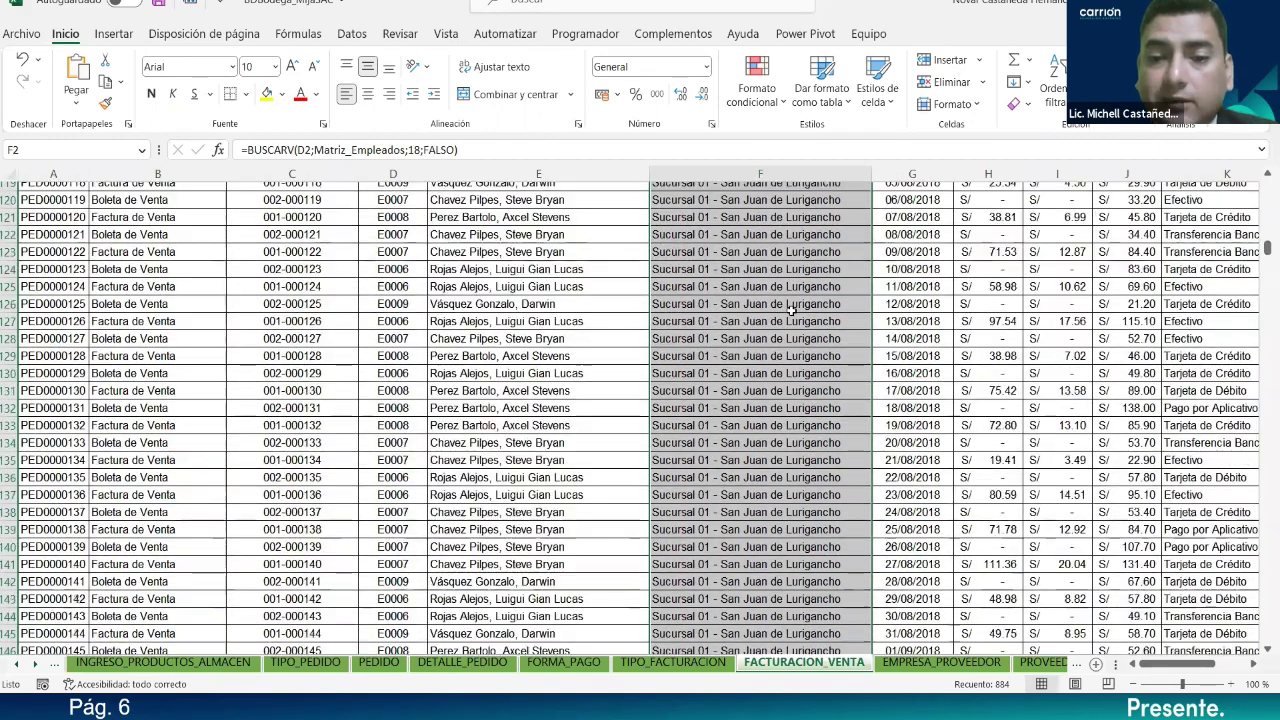
{"action": "scroll", "coordinate": [790, 311], "scroll_direction": "down", "scroll_amount": 11}
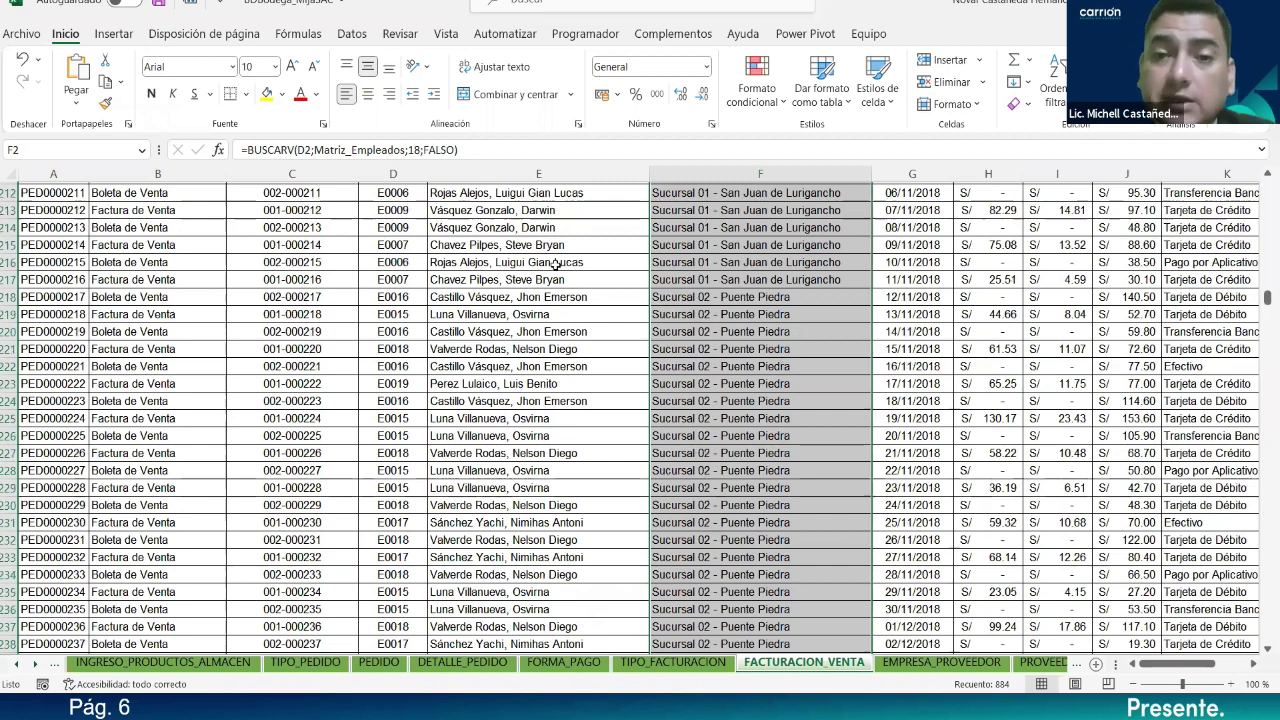
{"action": "scroll", "coordinate": [609, 367], "scroll_direction": "down", "scroll_amount": 20}
{"action": "scroll", "coordinate": [609, 367], "scroll_direction": "down", "scroll_amount": 20}
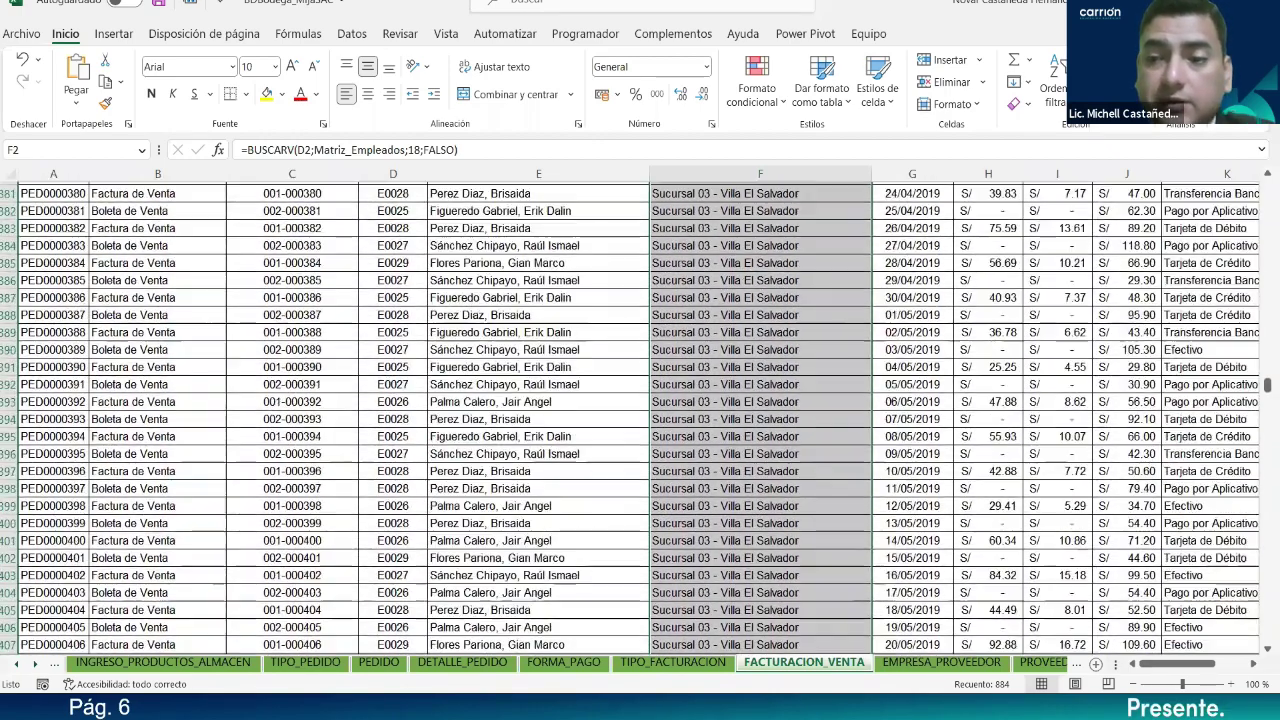
{"action": "scroll", "coordinate": [609, 367], "scroll_direction": "down", "scroll_amount": 20}
{"action": "scroll", "coordinate": [640, 415], "scroll_direction": "down", "scroll_amount": 20}
{"action": "scroll", "coordinate": [640, 415], "scroll_direction": "up", "scroll_amount": 20}
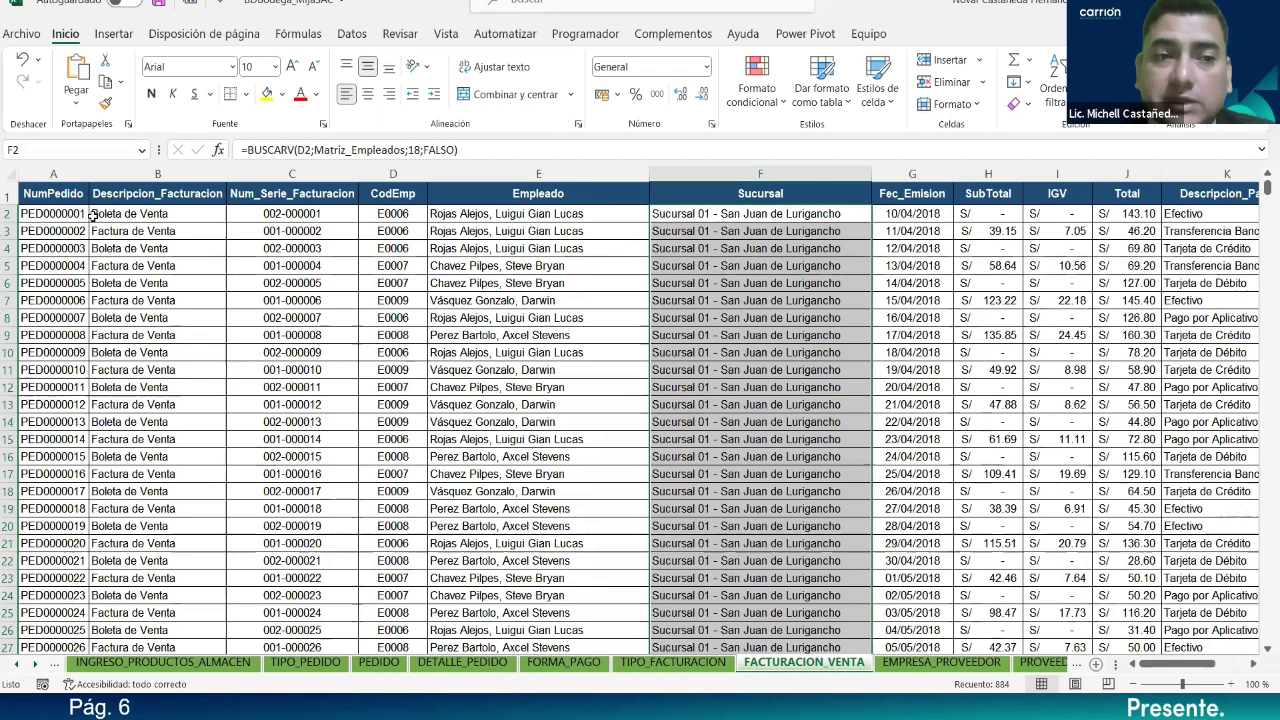
Step: Insert a column between Sucursal and Fec_Emision and give it the header Cliente
{"action": "left_click", "coordinate": [938, 173]}
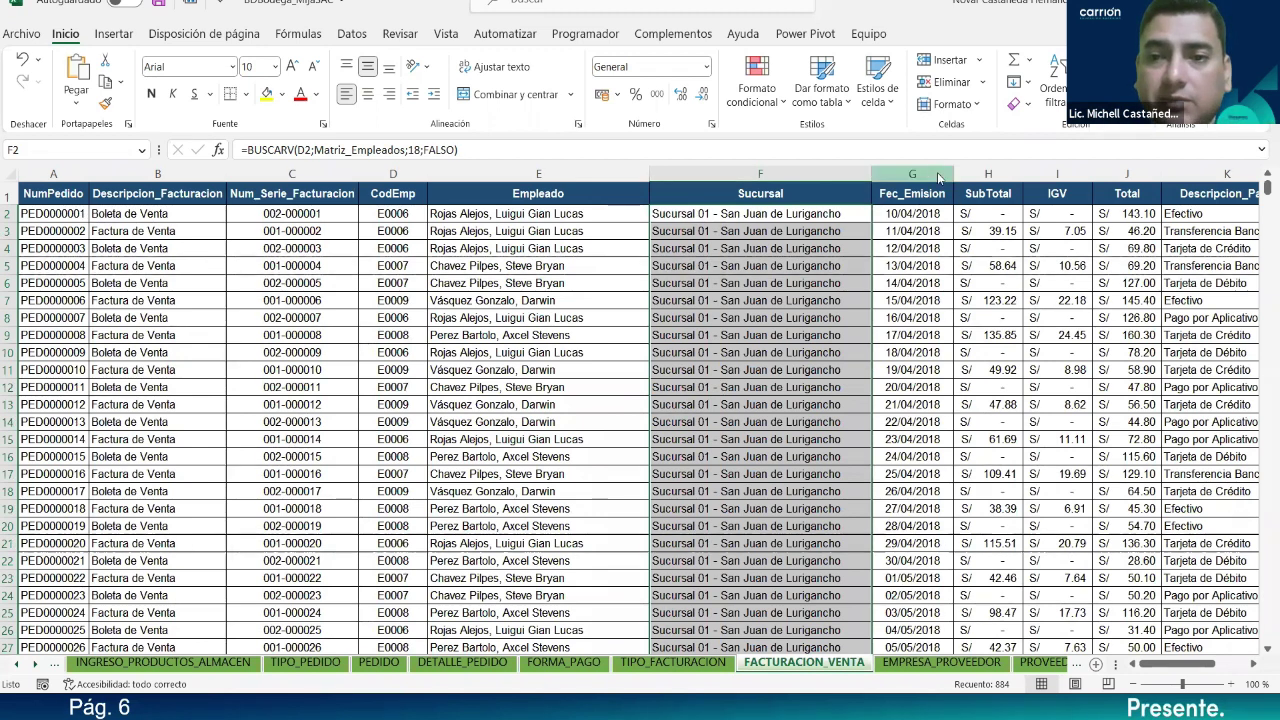
{"action": "right_click", "coordinate": [938, 174]}
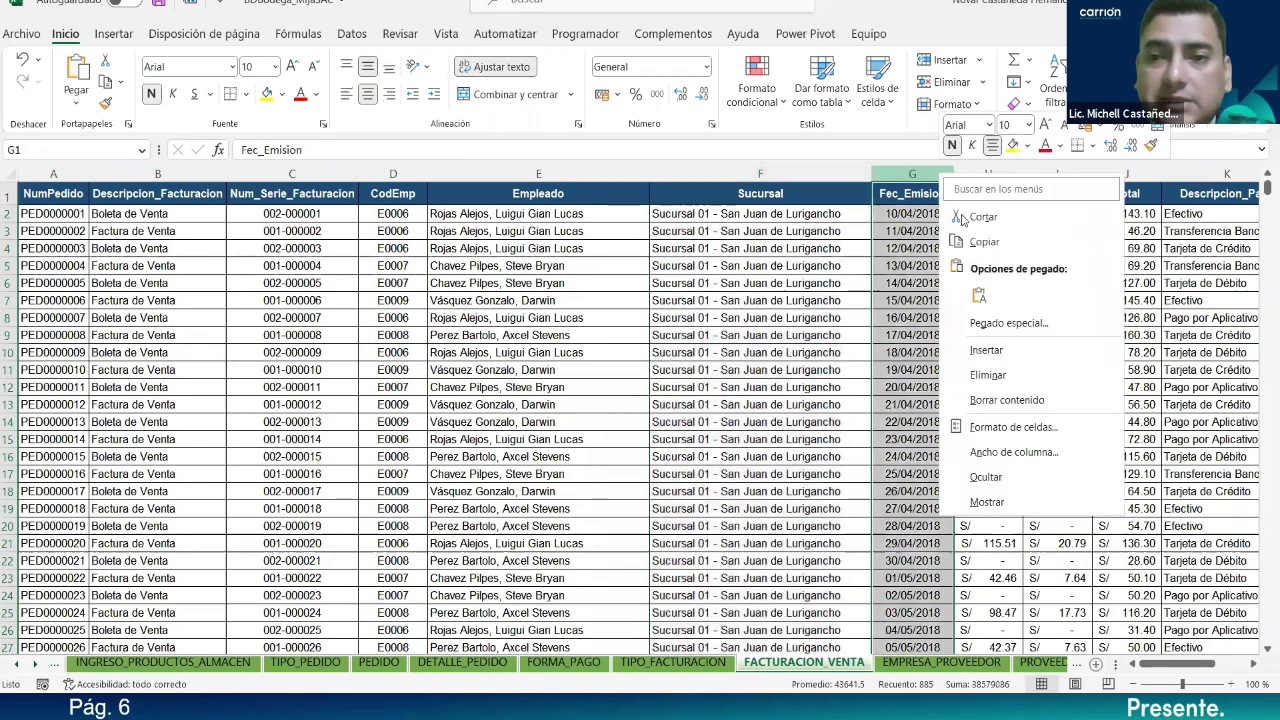
{"action": "left_click", "coordinate": [979, 352]}
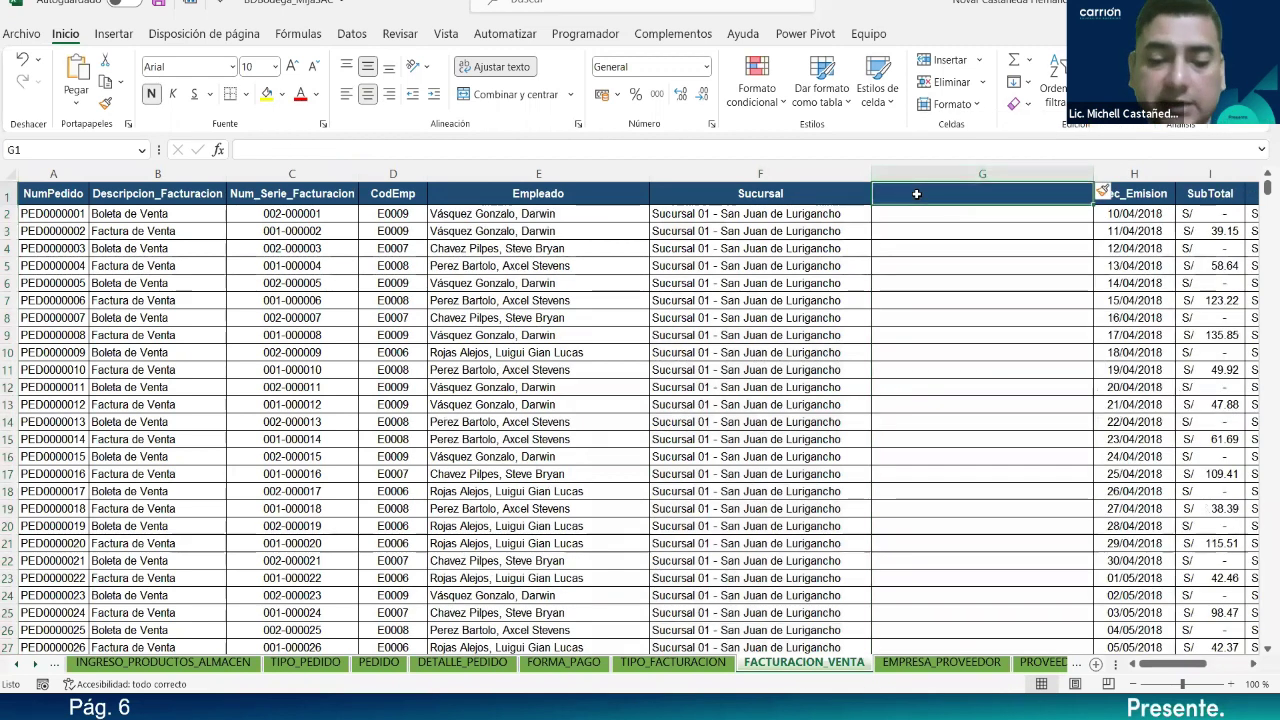
{"action": "type", "text": "Cliente"}
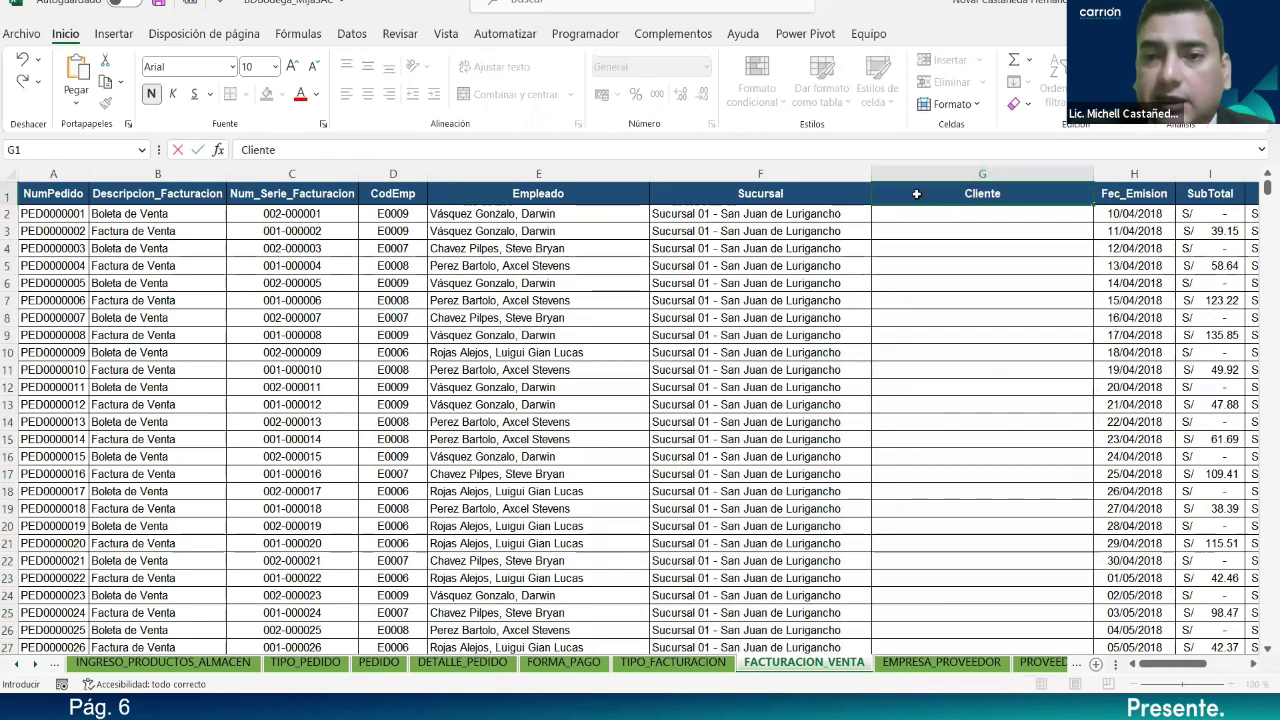
{"action": "key", "text": "Return"}
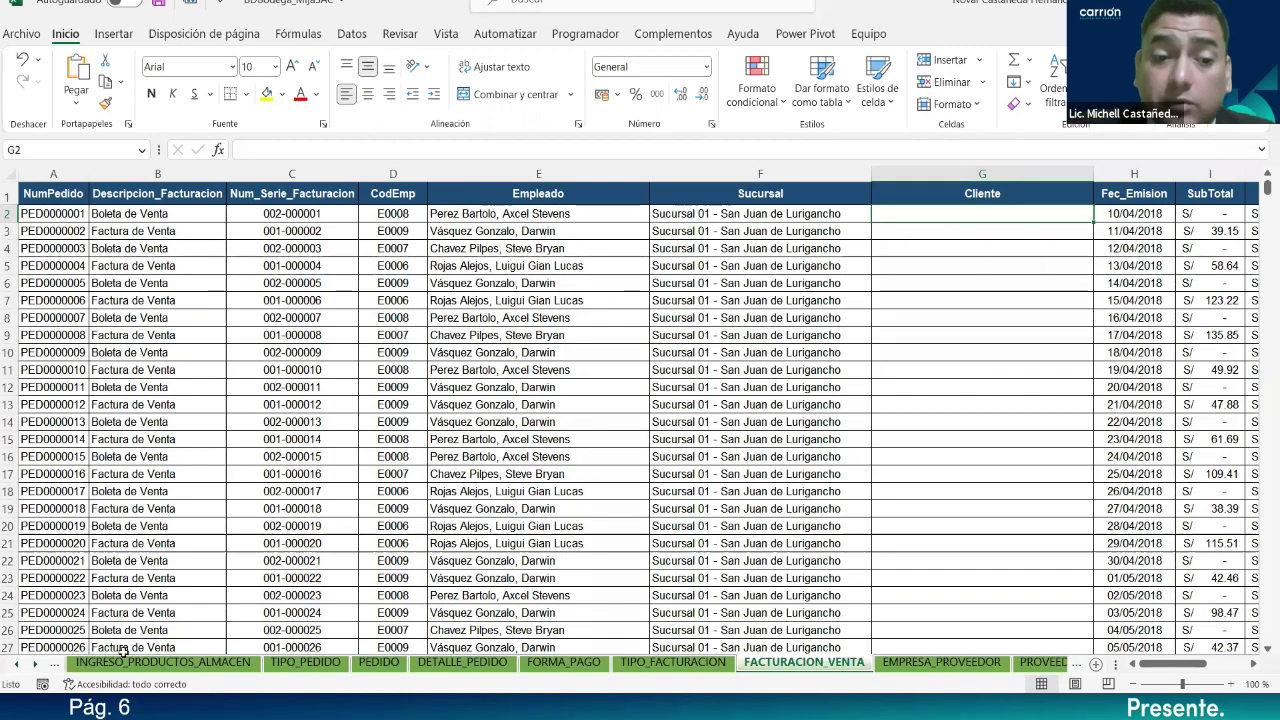
Step: Look back through the workbook's sheet names for a source of client data
{"action": "left_click", "coordinate": [14, 665]}
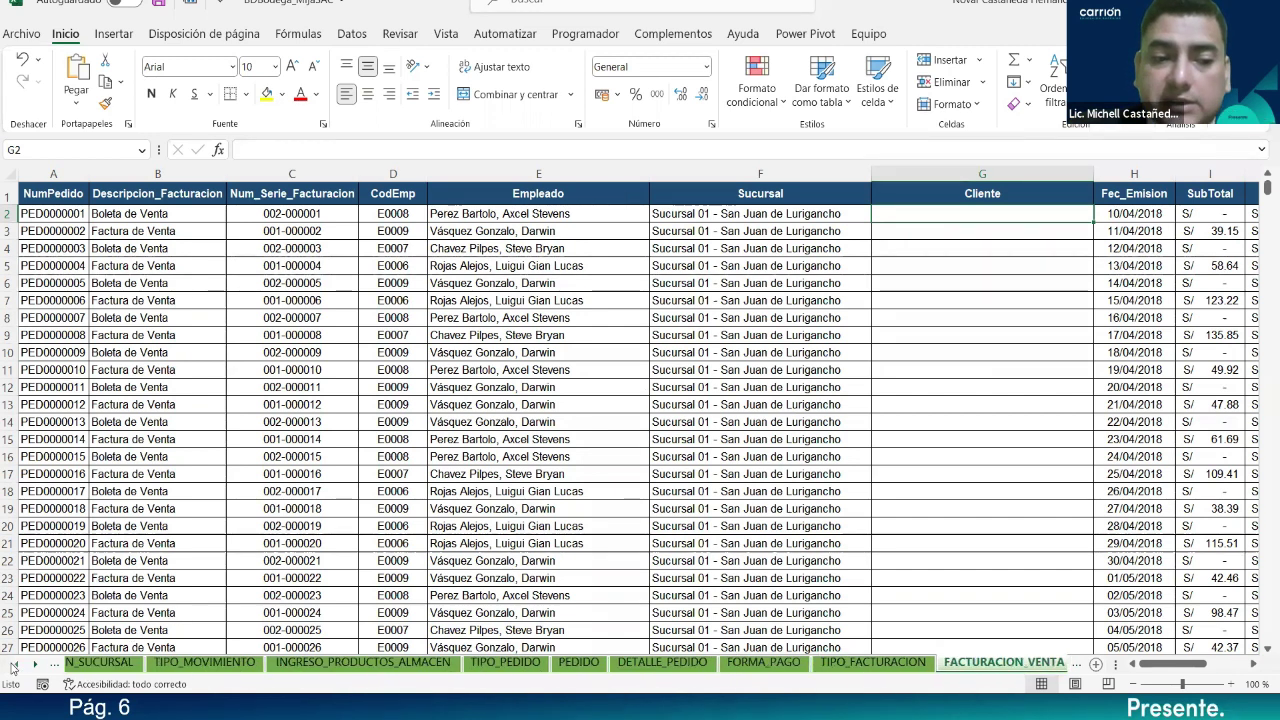
{"action": "left_click", "coordinate": [14, 665]}
{"action": "left_click", "coordinate": [14, 665]}
{"action": "left_click", "coordinate": [14, 665]}
{"action": "left_click", "coordinate": [14, 665]}
{"action": "left_click", "coordinate": [14, 665]}
{"action": "left_click", "coordinate": [14, 665]}
{"action": "left_click", "coordinate": [14, 665]}
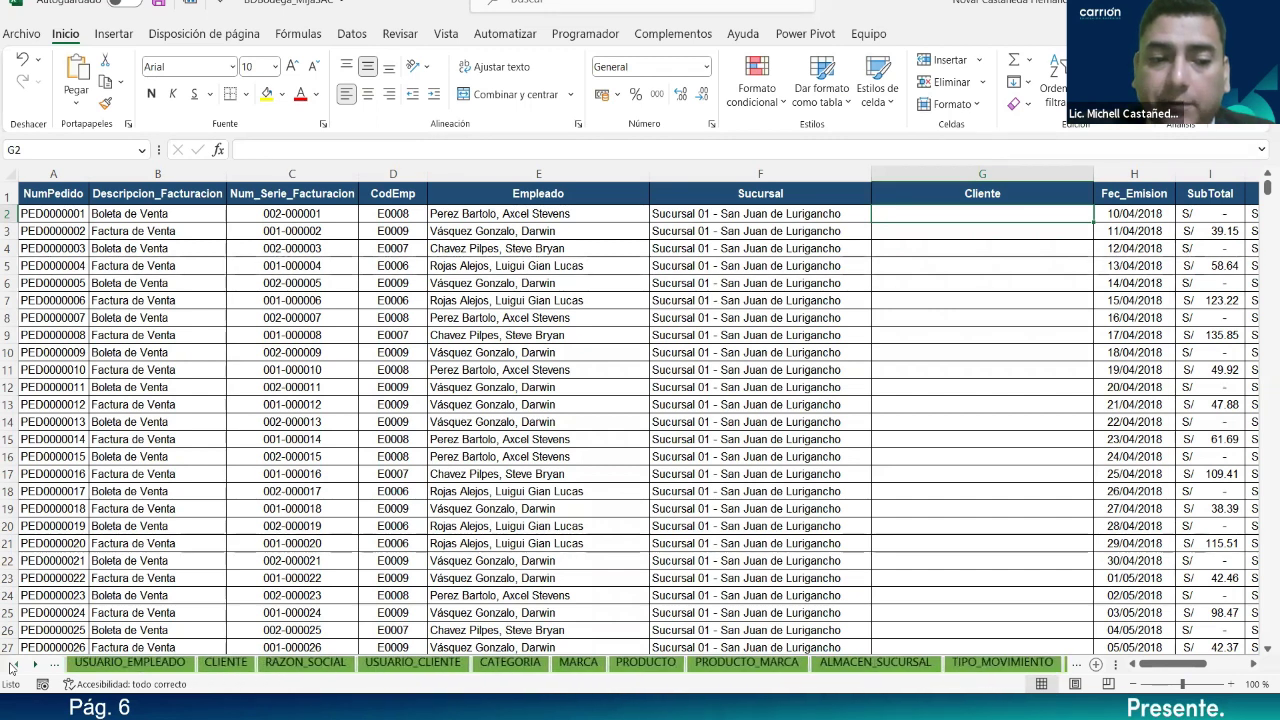
{"action": "left_click", "coordinate": [14, 665]}
{"action": "left_click", "coordinate": [14, 665]}
{"action": "left_click", "coordinate": [13, 665]}
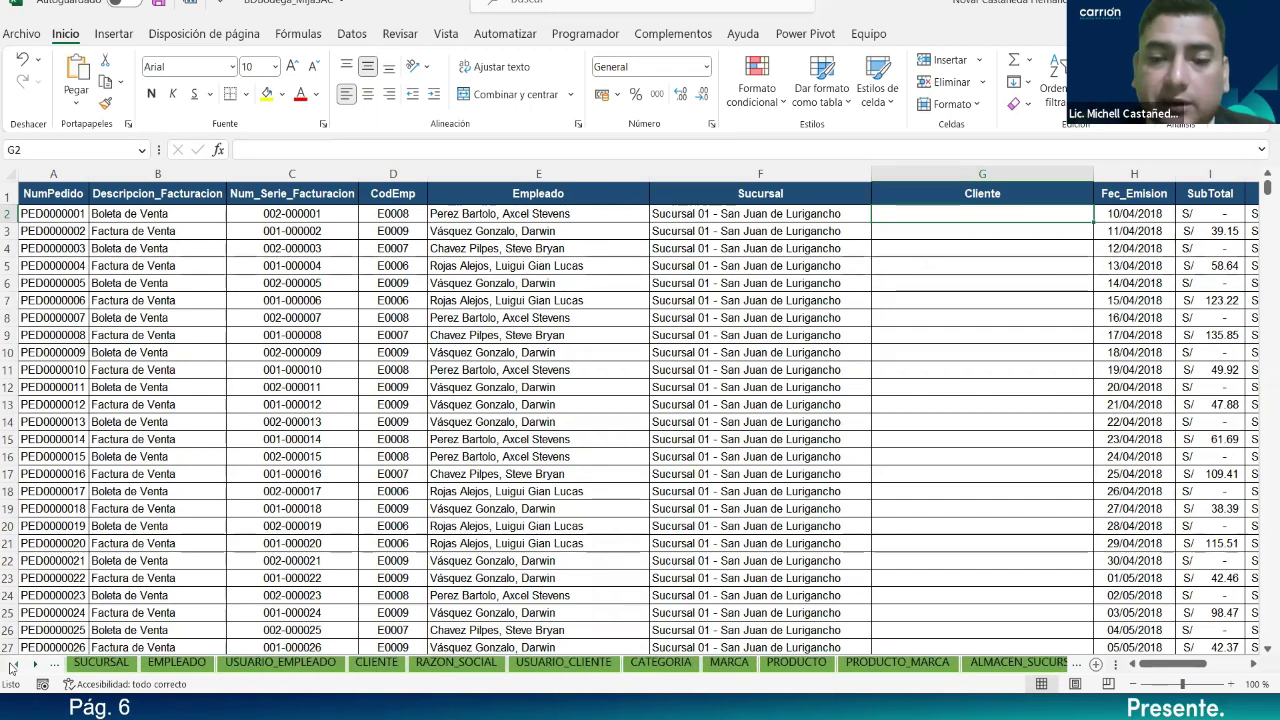
{"action": "left_click", "coordinate": [13, 665]}
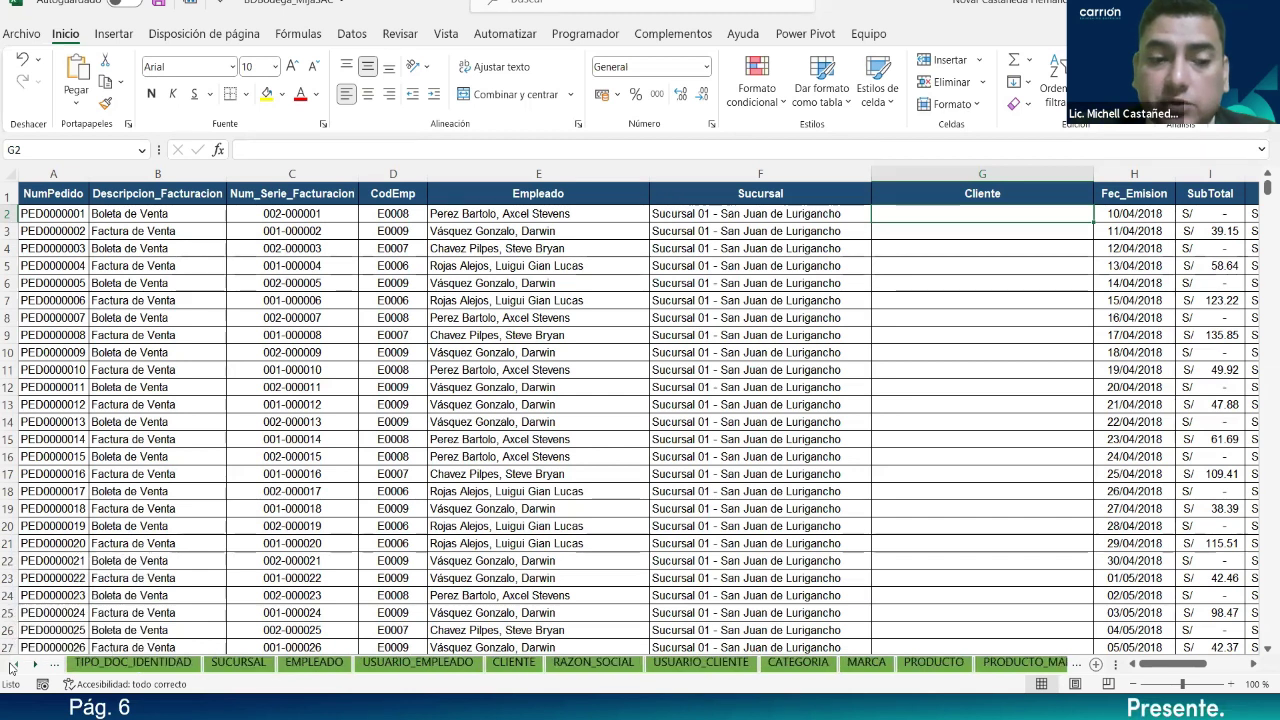
Step: Open the PEDIDO sheet and examine its NumPedido, CodSucursal, Descripcion_Pedido and CodCliente columns
{"action": "left_click", "coordinate": [21, 665]}
{"action": "left_click", "coordinate": [36, 665]}
{"action": "left_click", "coordinate": [36, 665]}
{"action": "left_click", "coordinate": [36, 665]}
{"action": "left_click", "coordinate": [36, 665]}
{"action": "left_click", "coordinate": [36, 665]}
{"action": "left_click", "coordinate": [36, 665]}
{"action": "left_click", "coordinate": [36, 665]}
{"action": "left_click", "coordinate": [36, 665]}
{"action": "left_click", "coordinate": [36, 665]}
{"action": "left_click", "coordinate": [766, 669]}
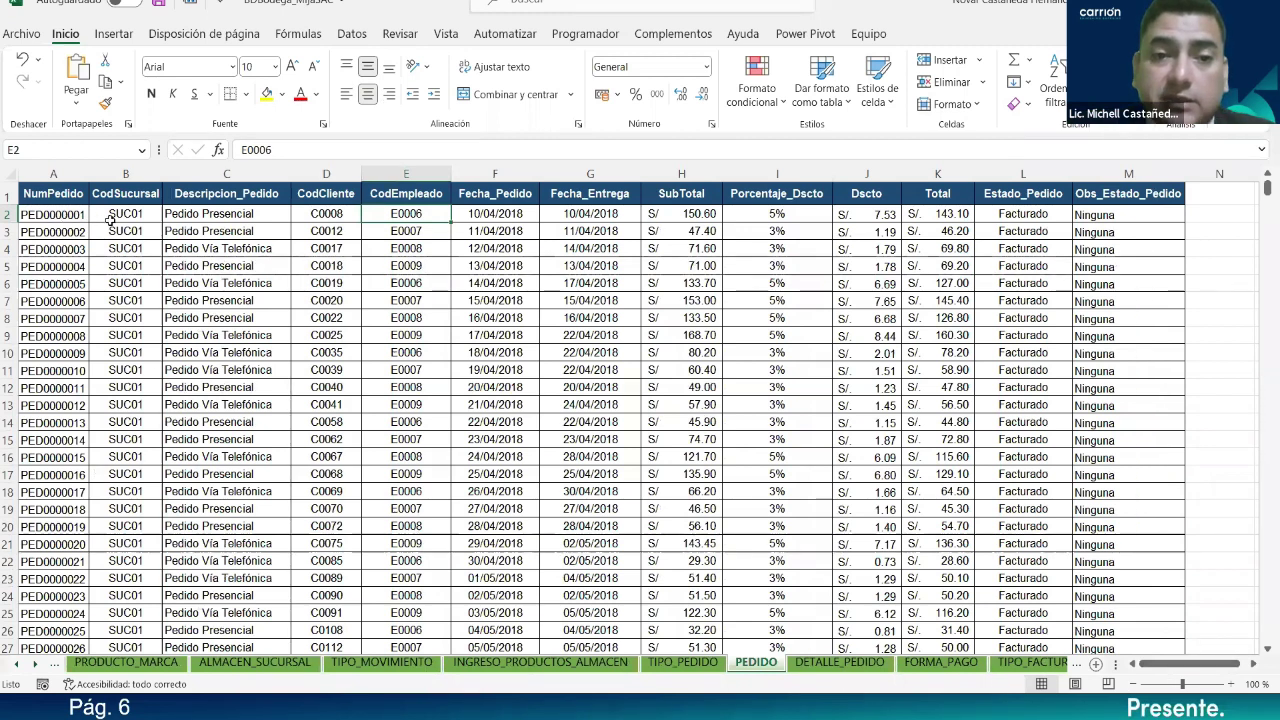
{"action": "left_click", "coordinate": [329, 213]}
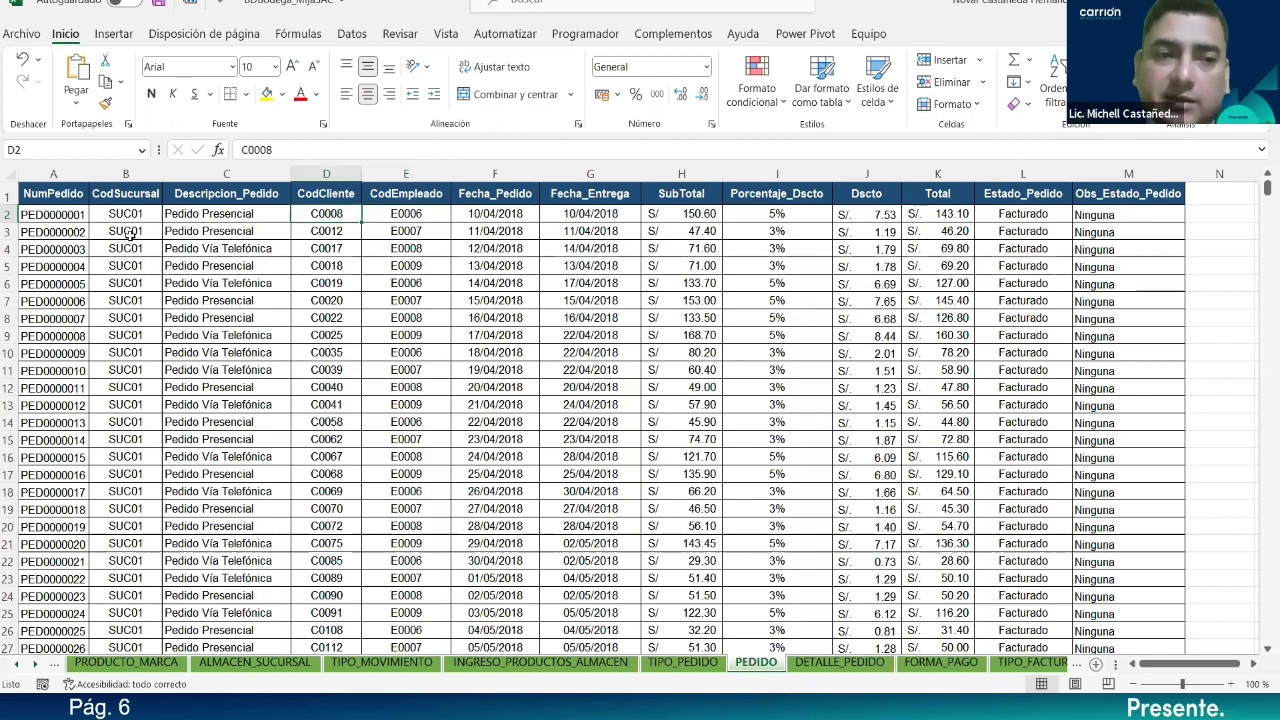
{"action": "left_click", "coordinate": [74, 217]}
{"action": "left_click", "coordinate": [112, 218]}
{"action": "left_click", "coordinate": [190, 217]}
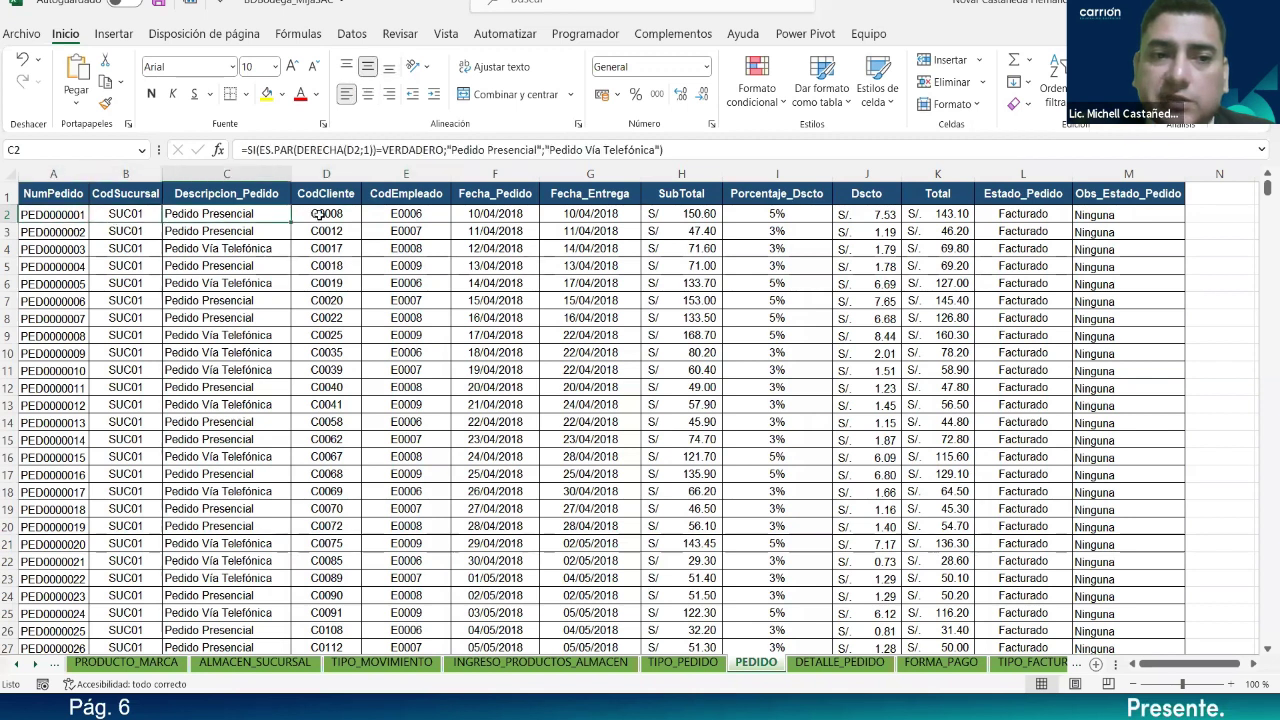
{"action": "left_click", "coordinate": [308, 215]}
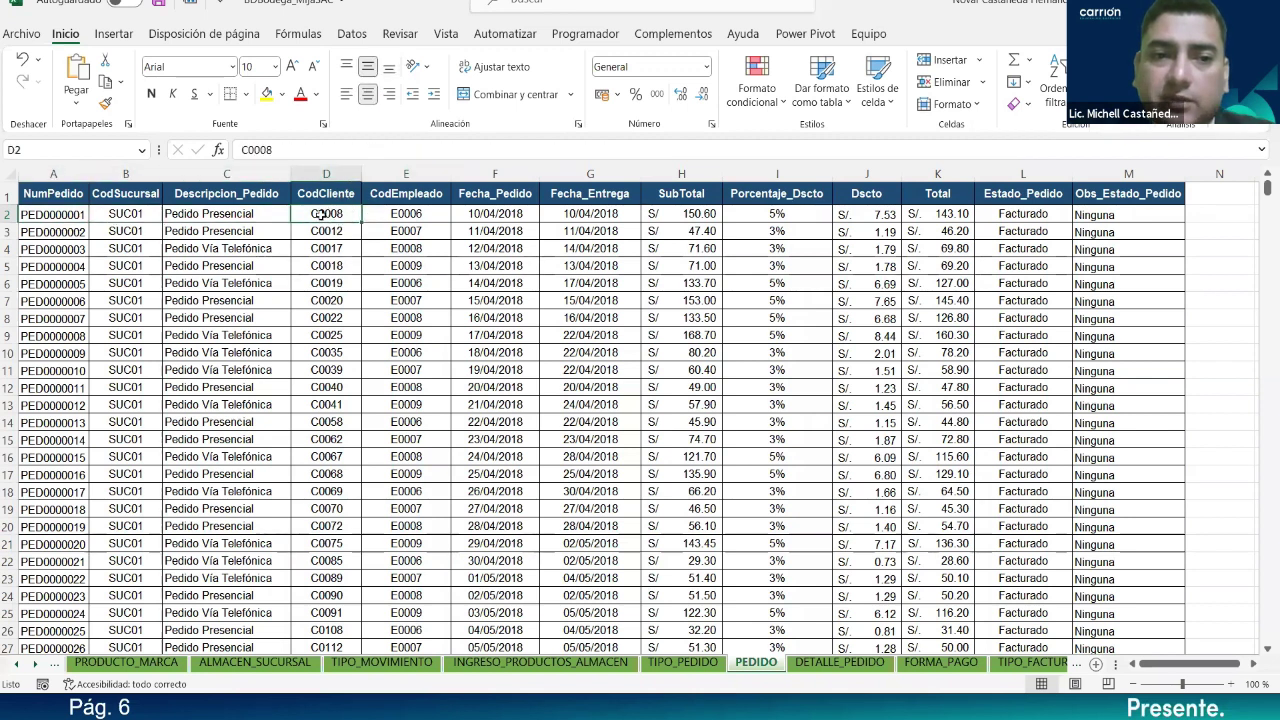
Step: Select the PEDIDO data range A2:M885, name it Matriz_Pedidos and check the workbook's list of defined names
{"action": "left_click_drag", "start_coordinate": [57, 214], "coordinate": [1186, 620]}
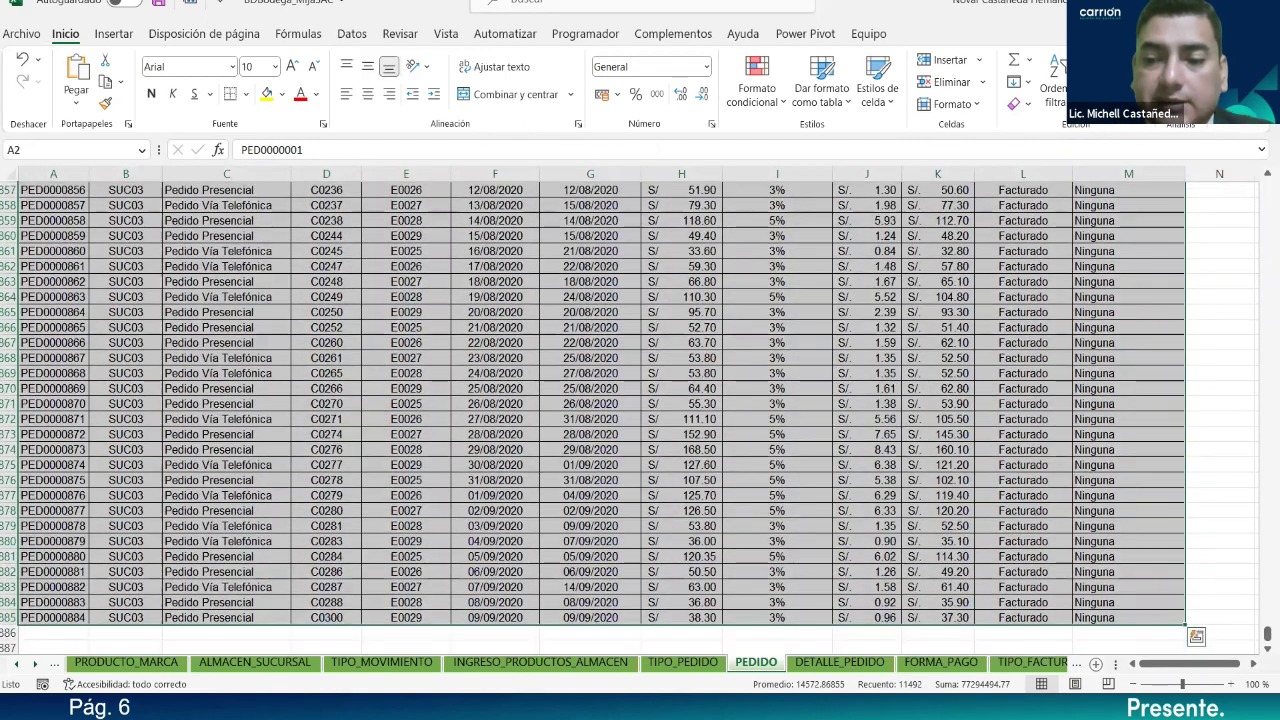
{"action": "scroll", "coordinate": [600, 400], "scroll_direction": "up", "scroll_amount": 20}
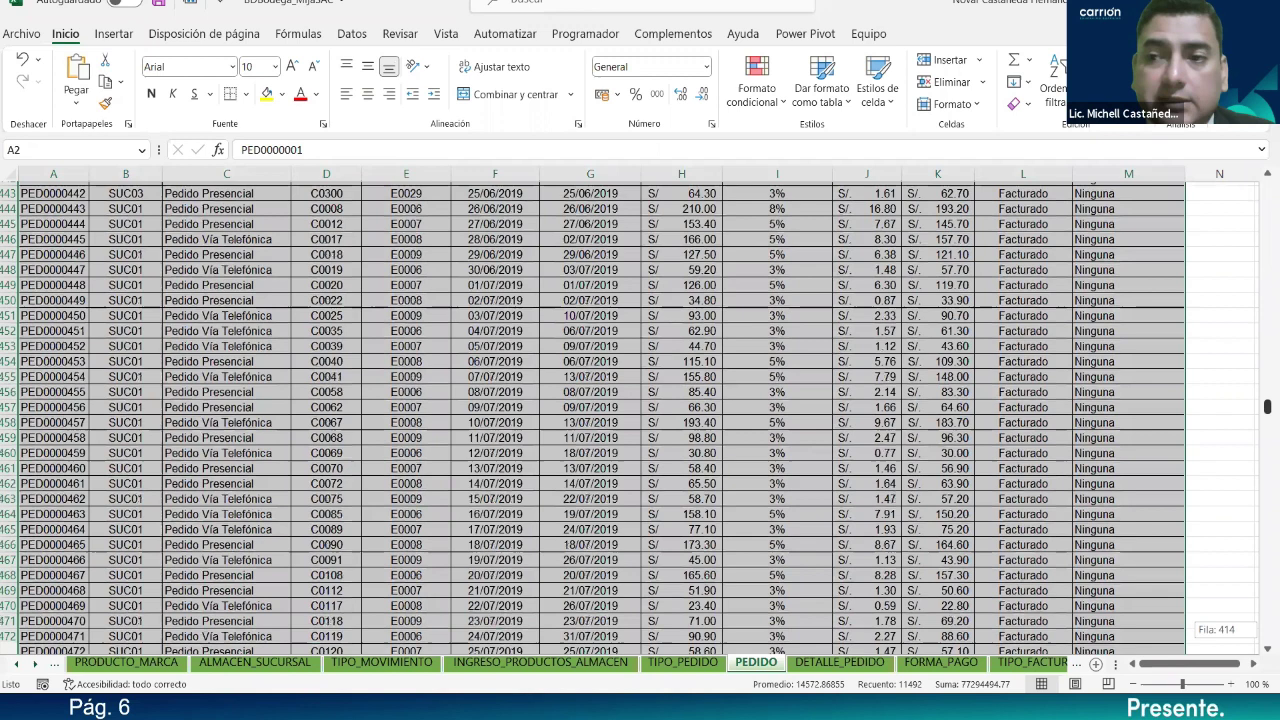
{"action": "left_click", "coordinate": [42, 150]}
{"action": "type", "text": "Matriz_Pedido"}
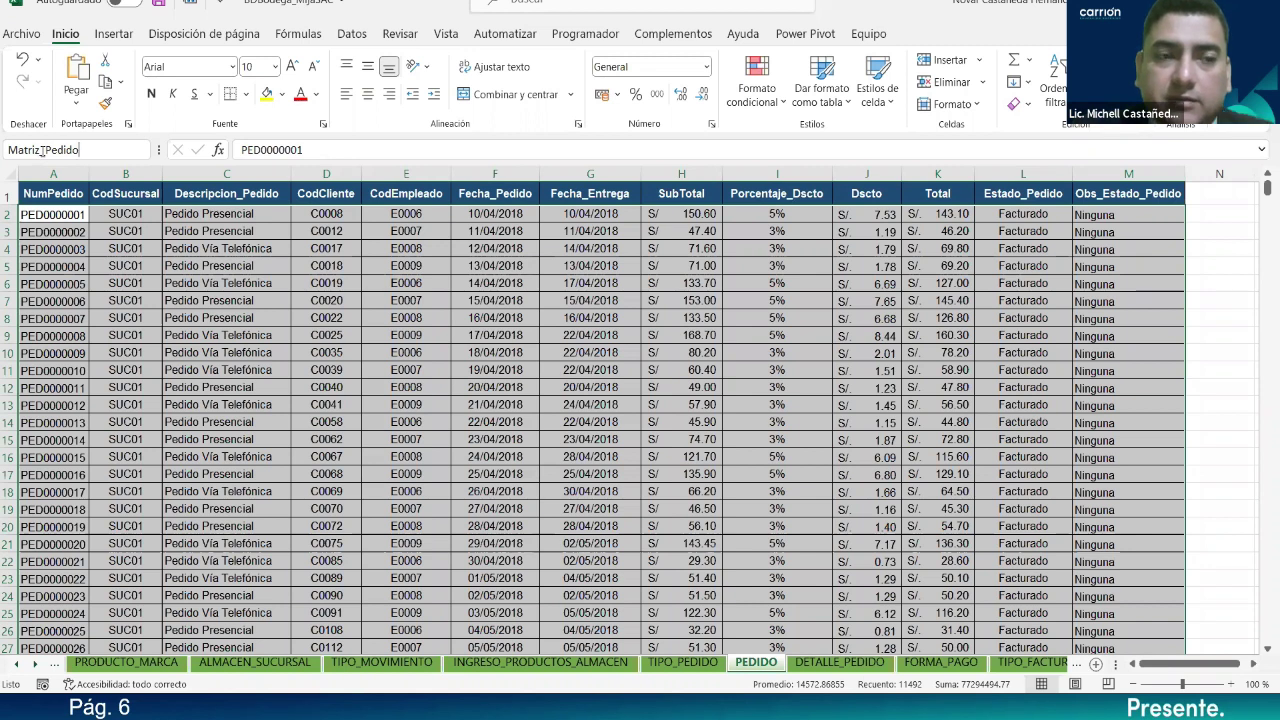
{"action": "type", "text": "s"}
{"action": "key", "text": "Return"}
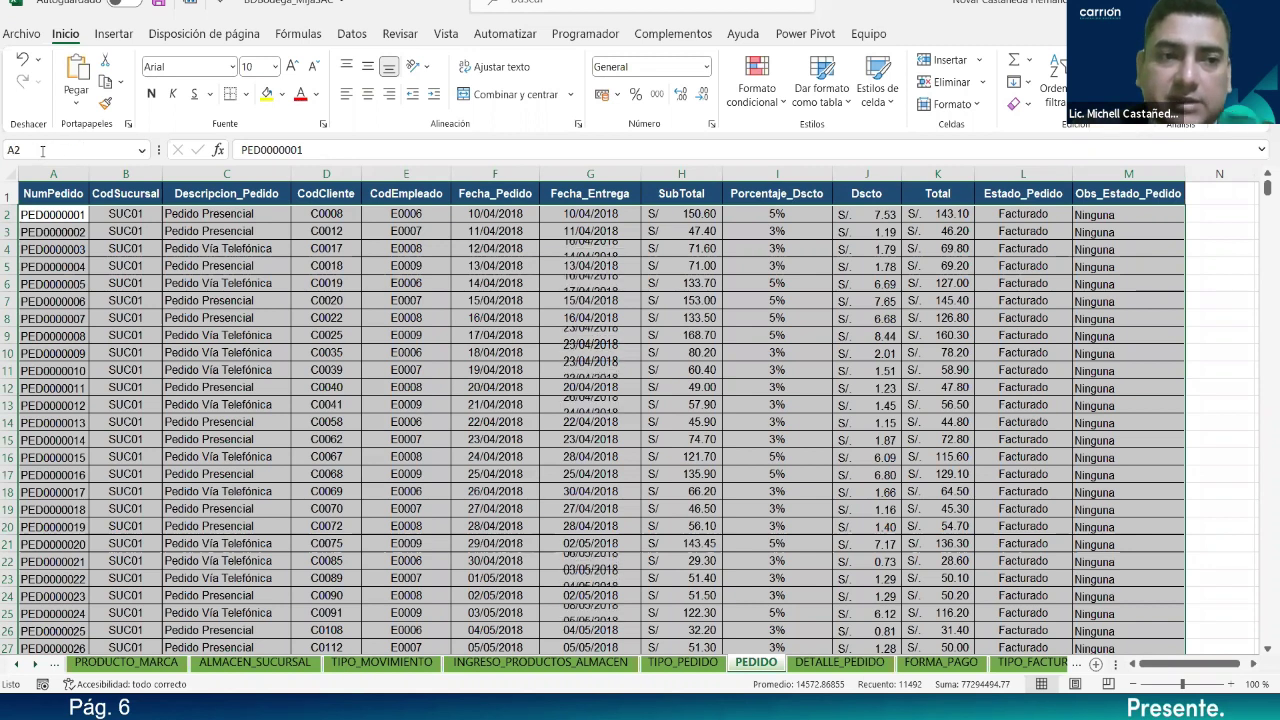
{"action": "left_click", "coordinate": [142, 151]}
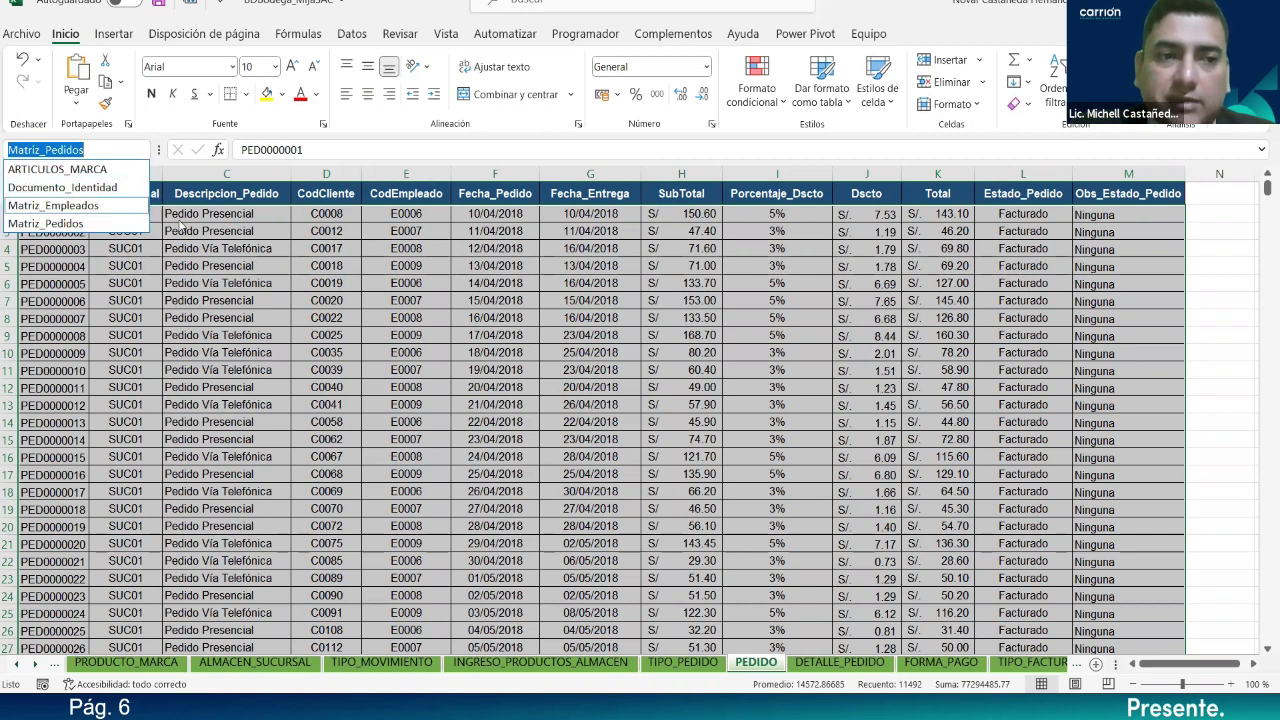
{"action": "left_click", "coordinate": [277, 269]}
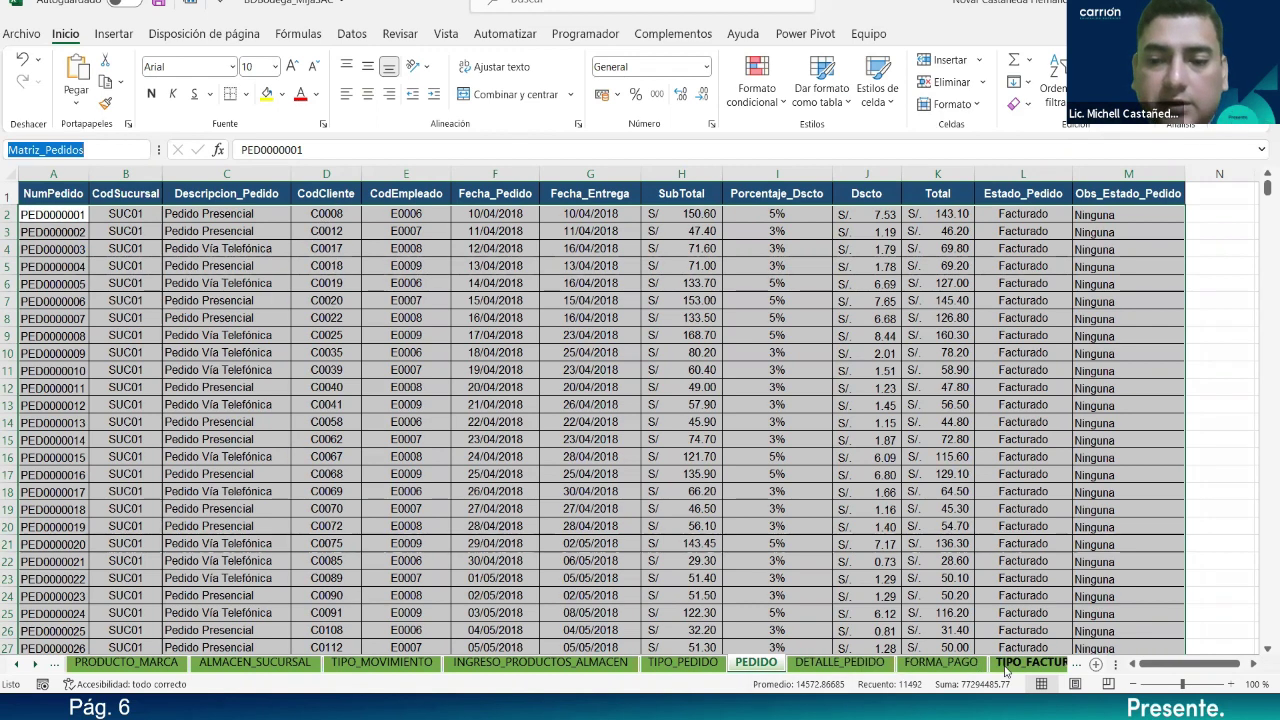
Step: Insert a column before Cliente on the FACTURACION_VENTA sheet, give it the header CodCliente and fit its width to the header
{"action": "left_click", "coordinate": [1005, 664]}
{"action": "key", "text": "ctrl+Page_Down"}
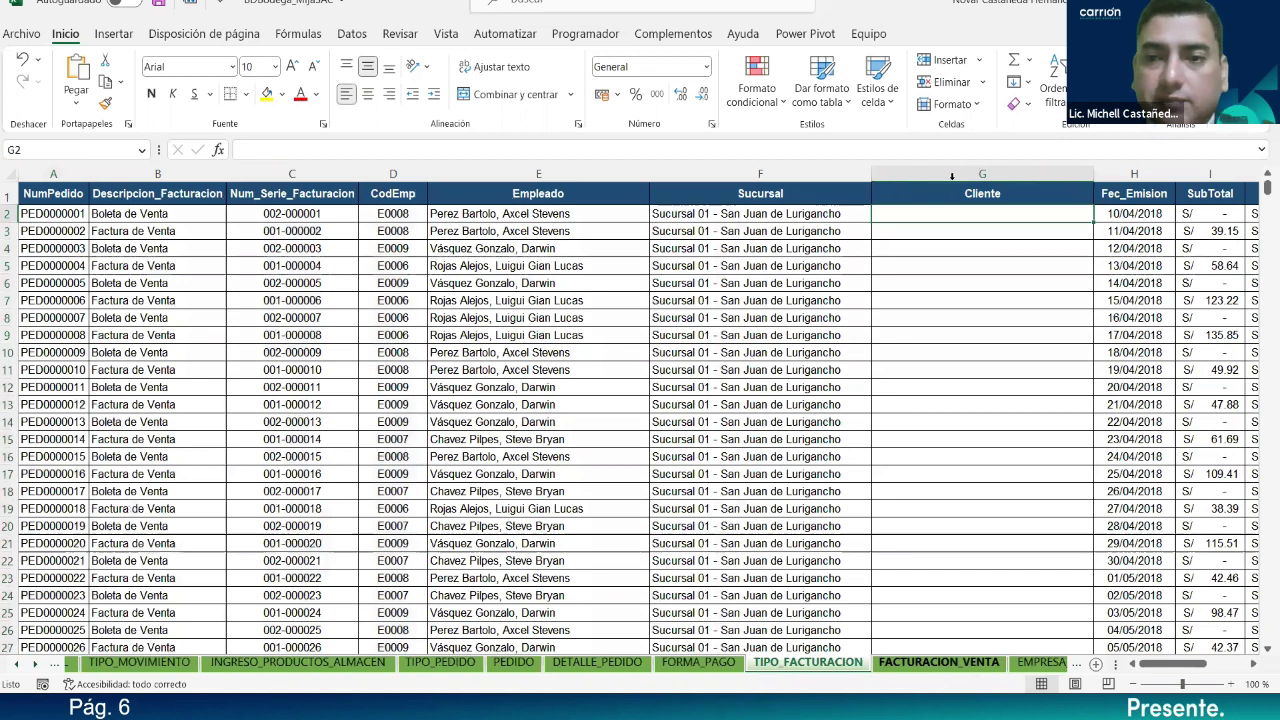
{"action": "left_click", "coordinate": [947, 162]}
{"action": "right_click", "coordinate": [947, 164]}
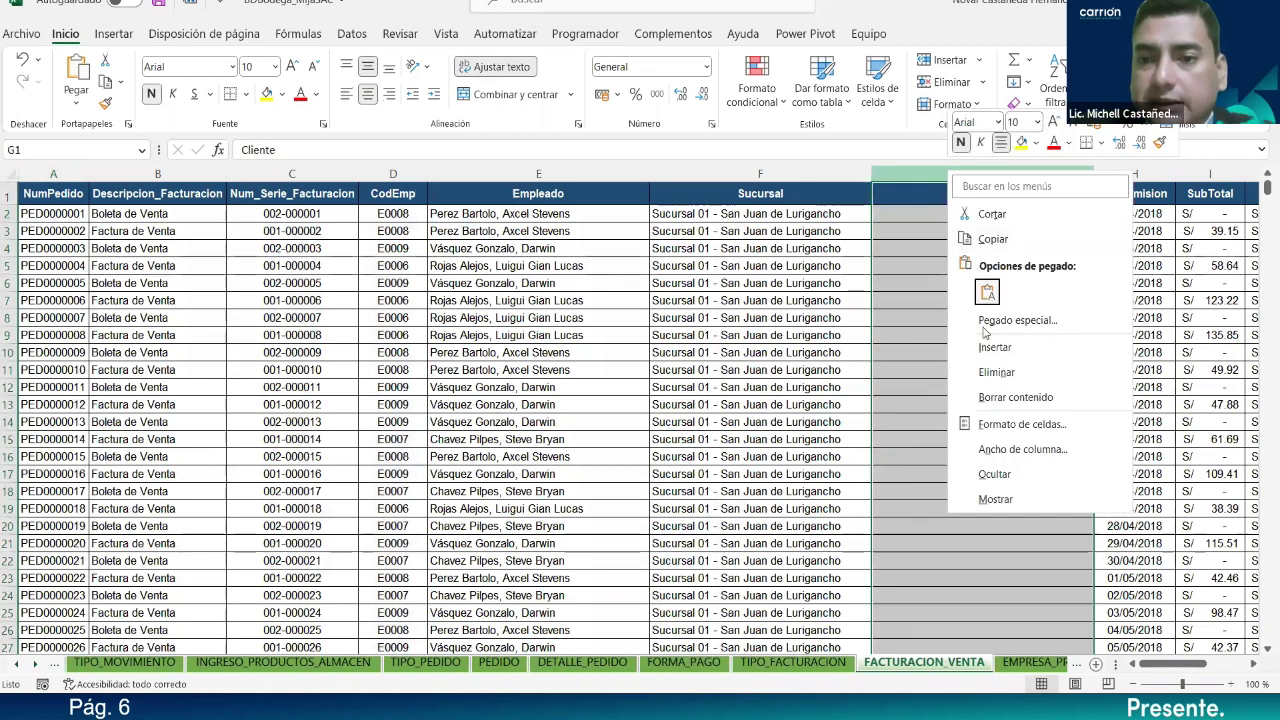
{"action": "left_click", "coordinate": [992, 349]}
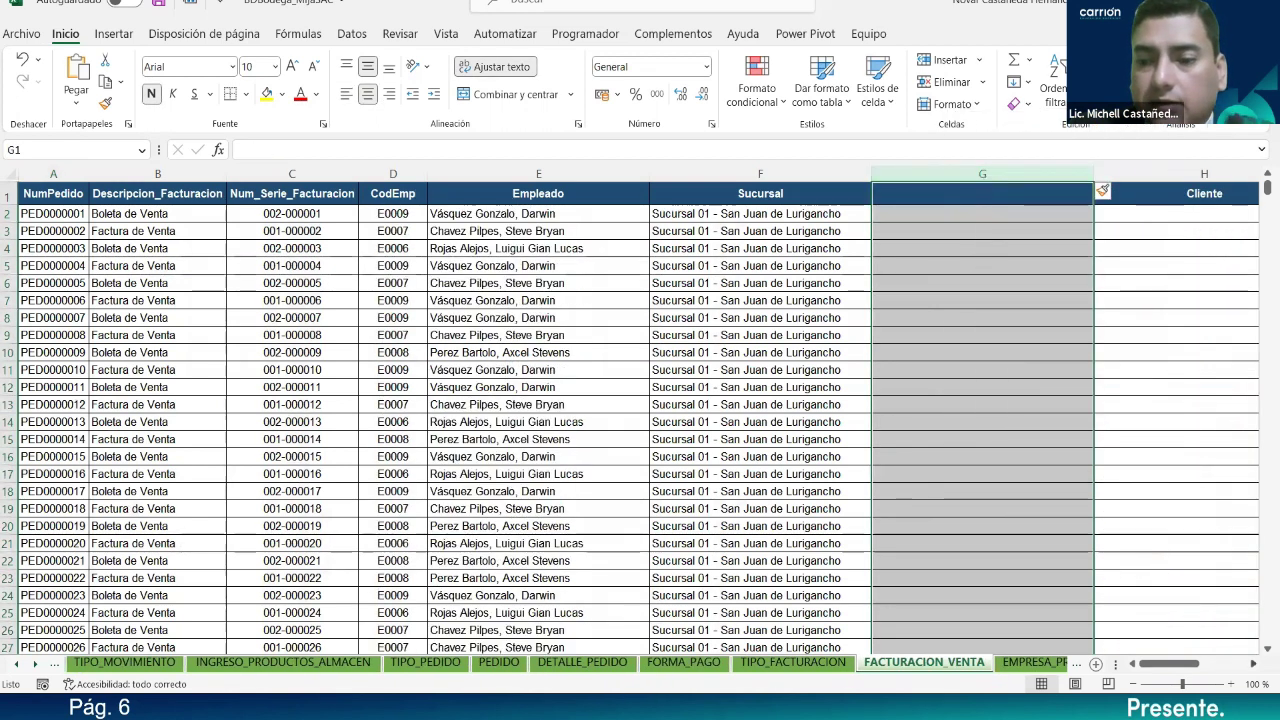
{"action": "scroll", "coordinate": [910, 220], "scroll_direction": "right", "scroll_amount": 1}
{"action": "left_click", "coordinate": [907, 197]}
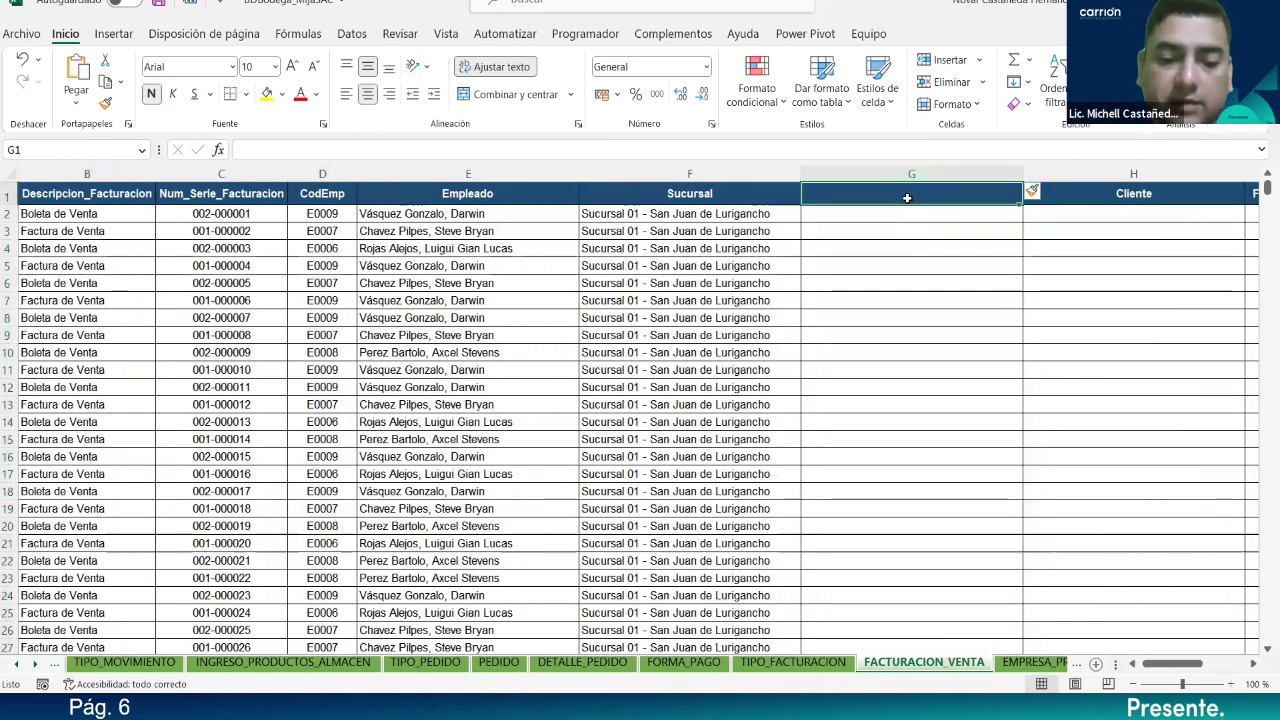
{"action": "type", "text": "CodClie"}
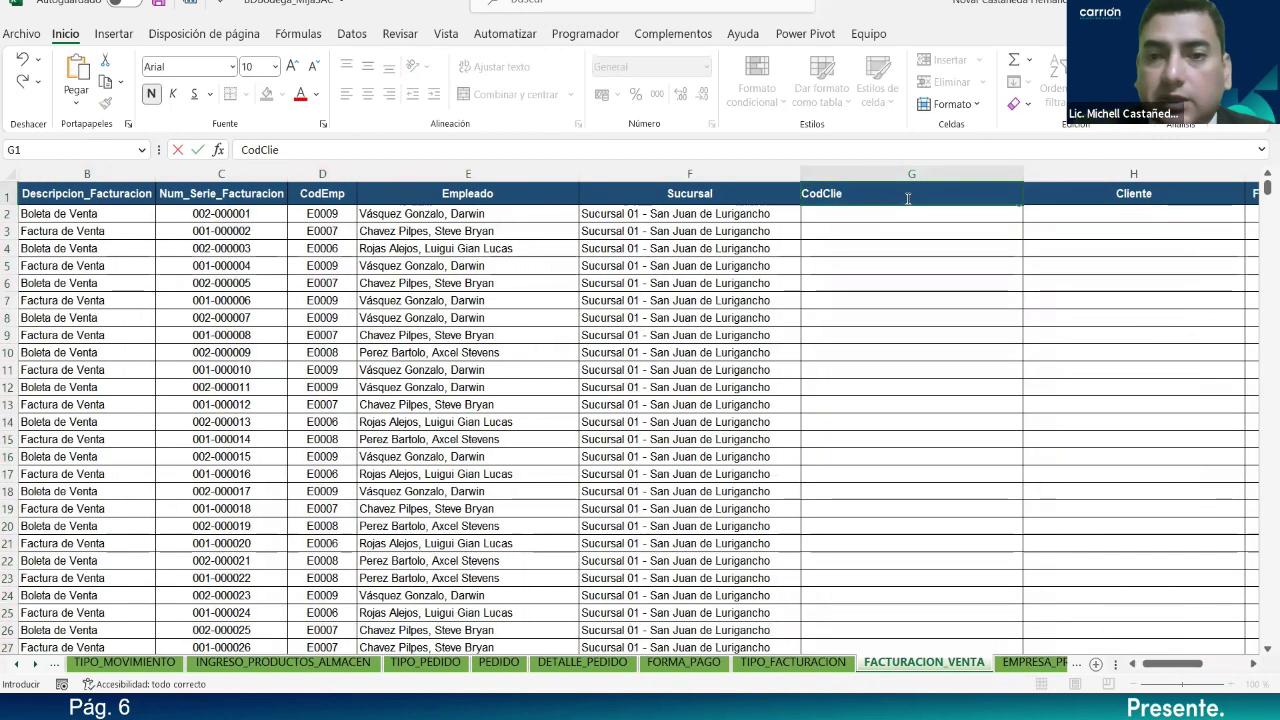
{"action": "type", "text": "nte"}
{"action": "key", "text": "Return"}
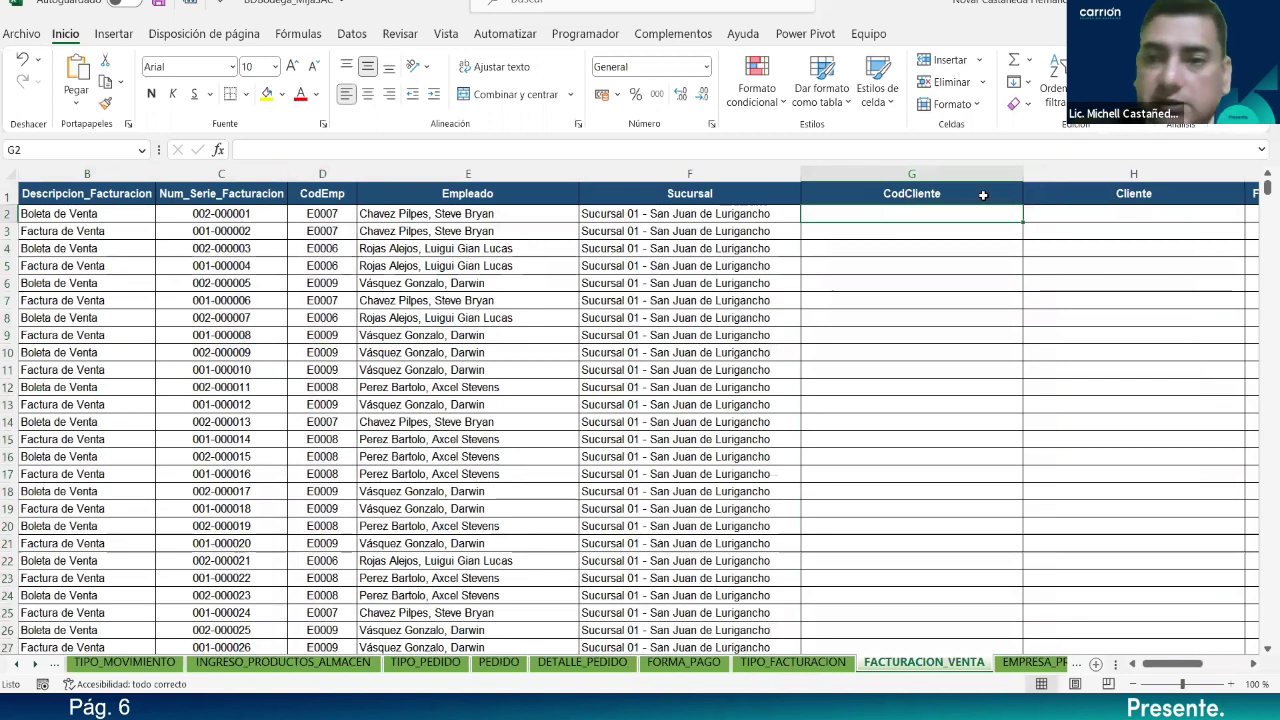
{"action": "double_click", "coordinate": [1023, 179]}
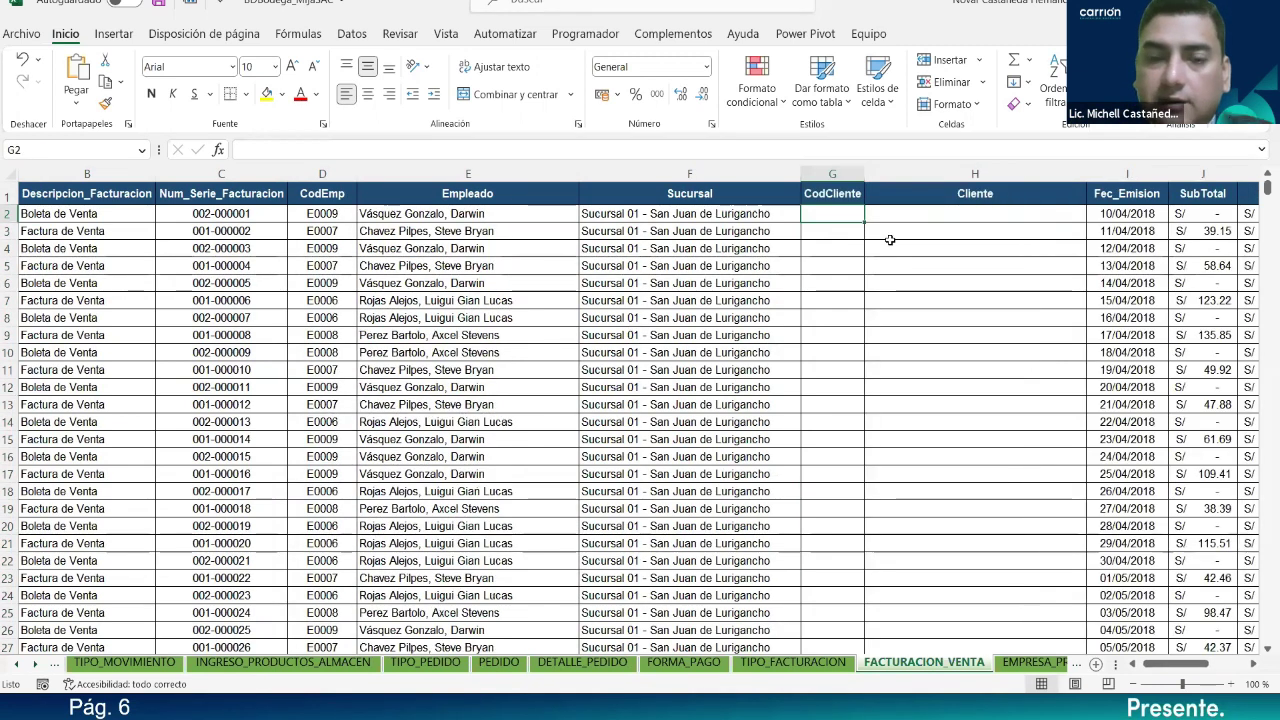
Step: Enter the formula =BUSCARV(A2;Matriz_Pedidos;4;FALSO) in cell G2 to look up the order's client code
{"action": "type", "text": "=bus"}
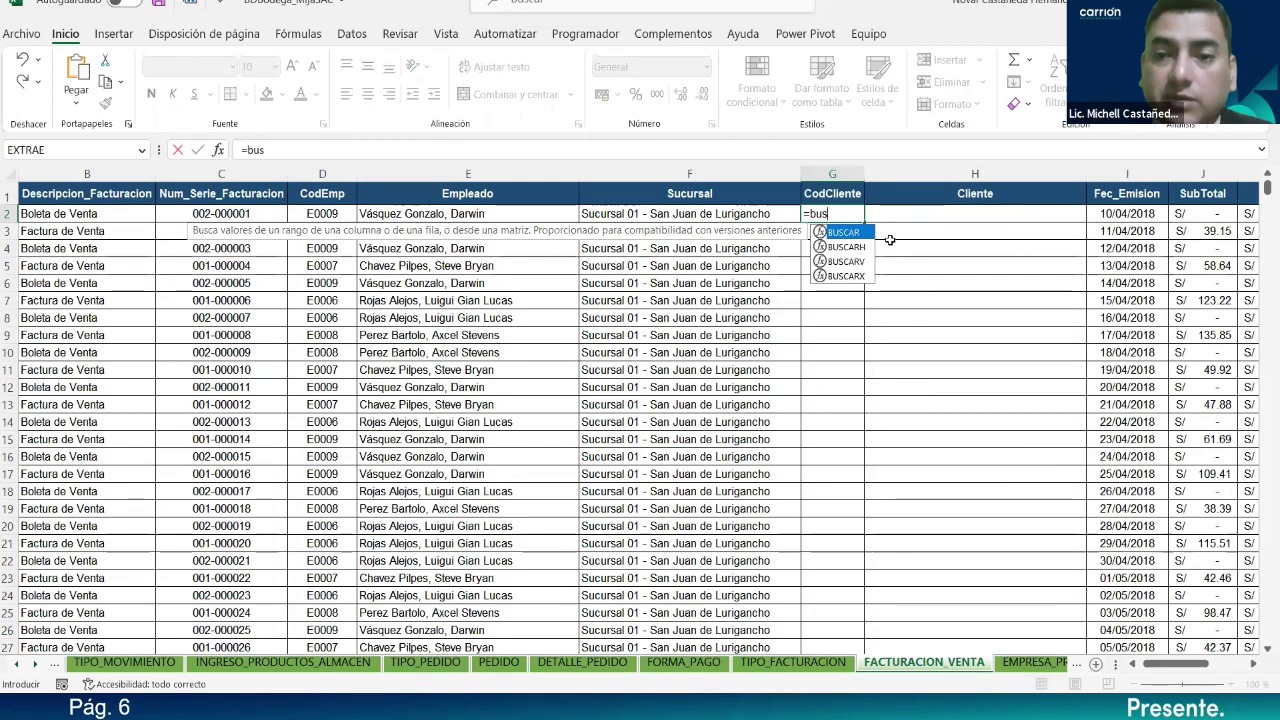
{"action": "key", "text": "Down"}
{"action": "key", "text": "Tab"}
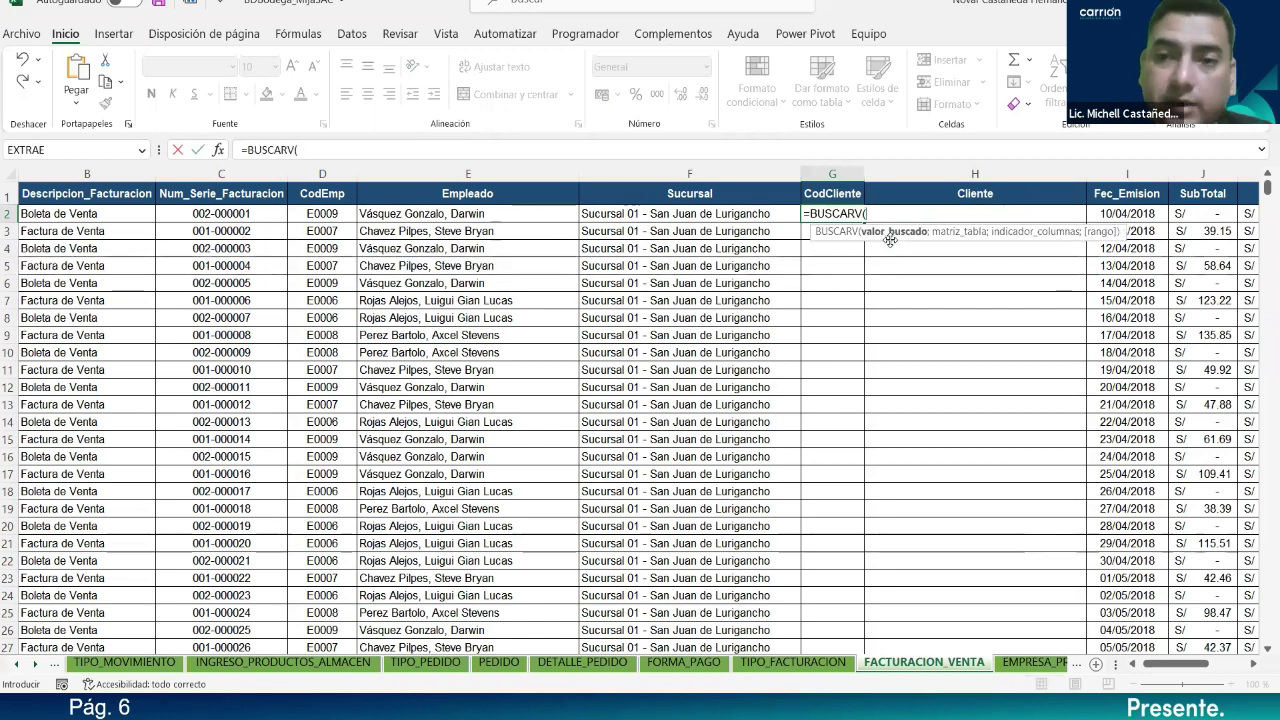
{"action": "left_click", "coordinate": [1133, 663]}
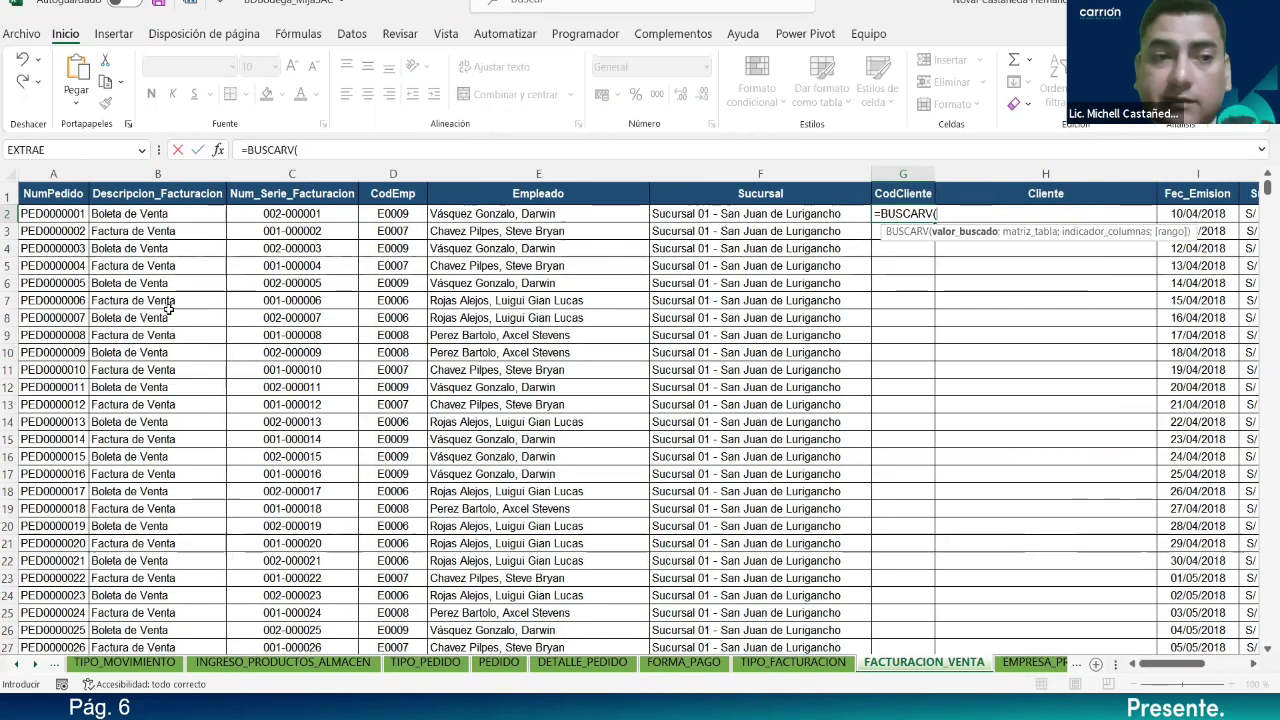
{"action": "left_click", "coordinate": [65, 216]}
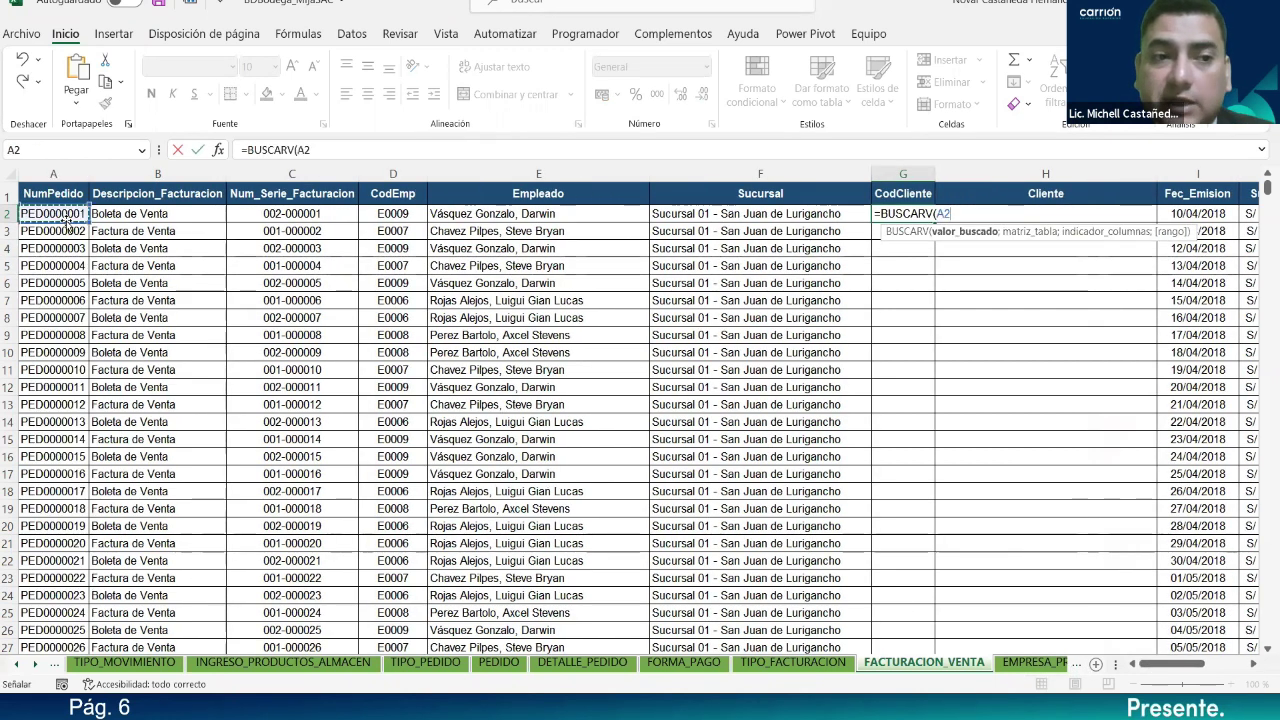
{"action": "type", "text": ";ma"}
{"action": "key", "text": "Down"}
{"action": "key", "text": "Down"}
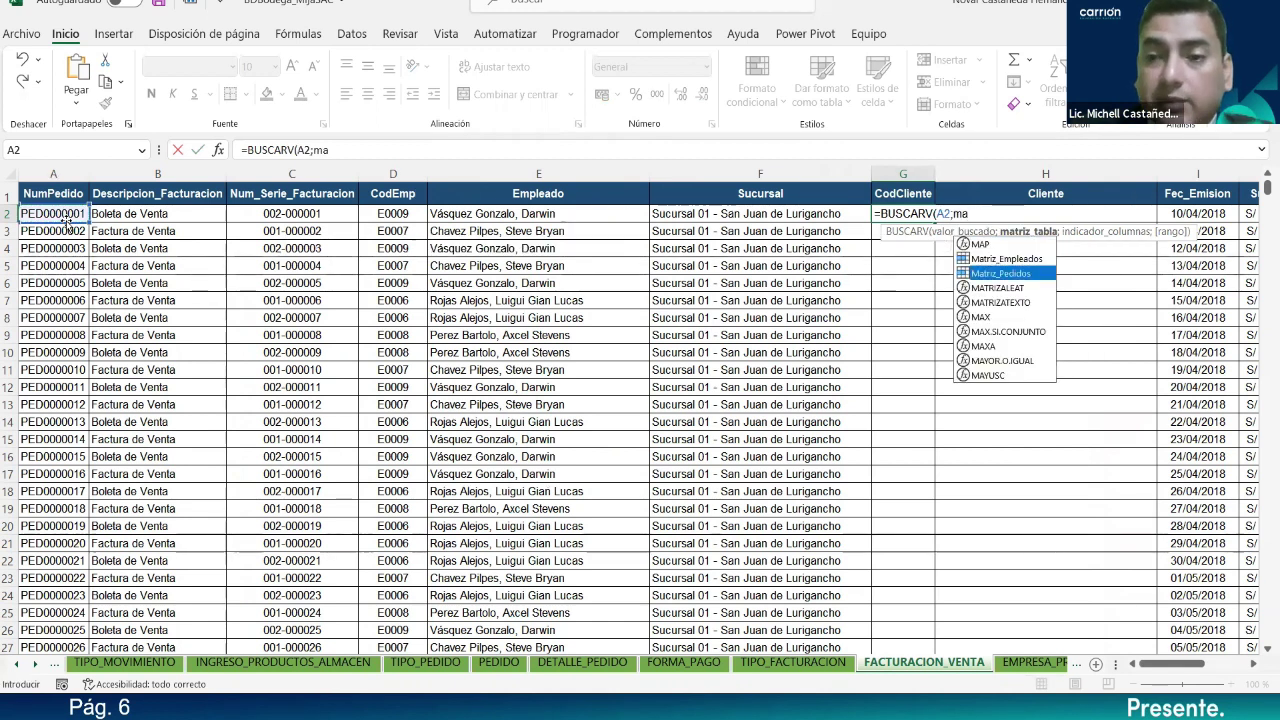
{"action": "key", "text": "Tab"}
{"action": "type", "text": ";"}
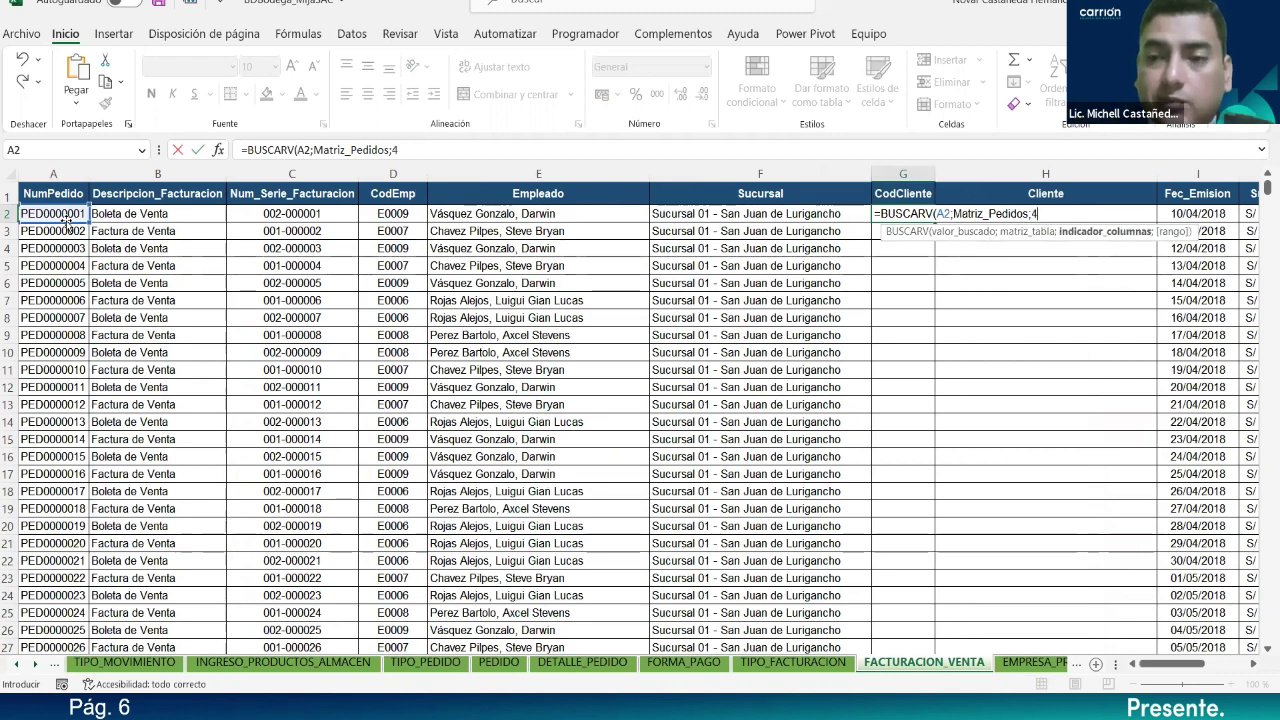
{"action": "type", "text": "4;"}
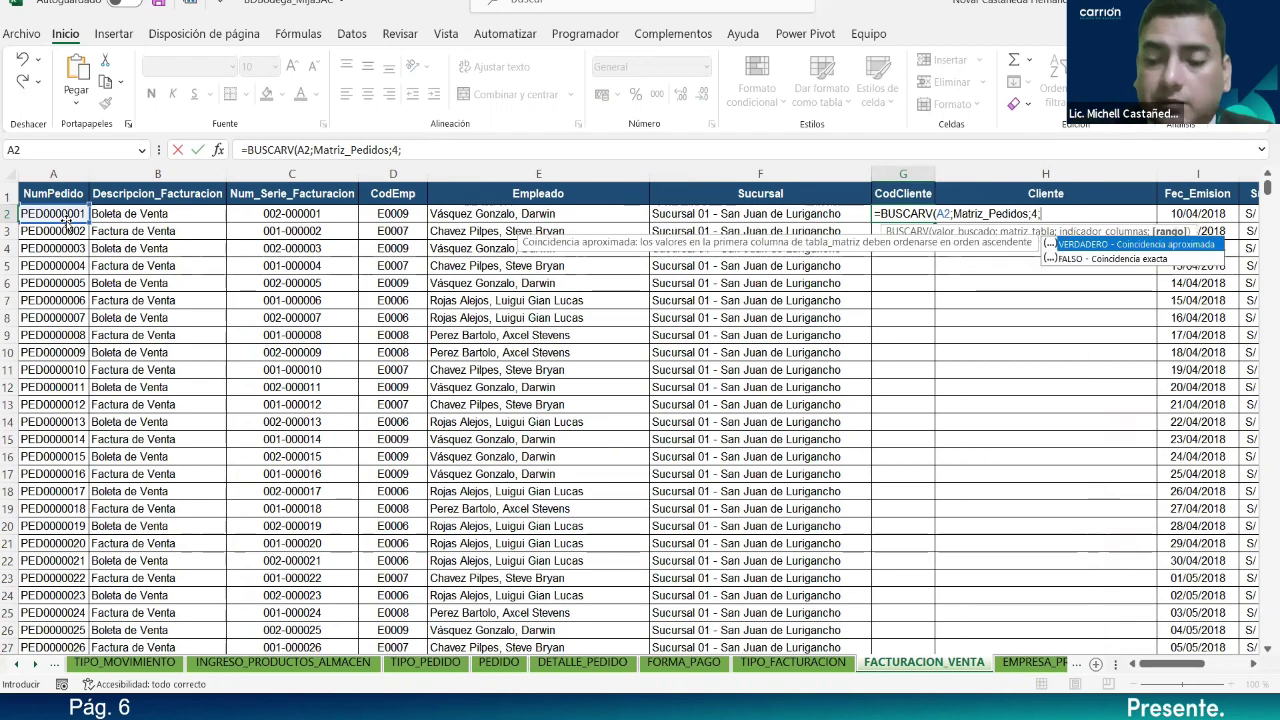
{"action": "type", "text": "FALSO"}
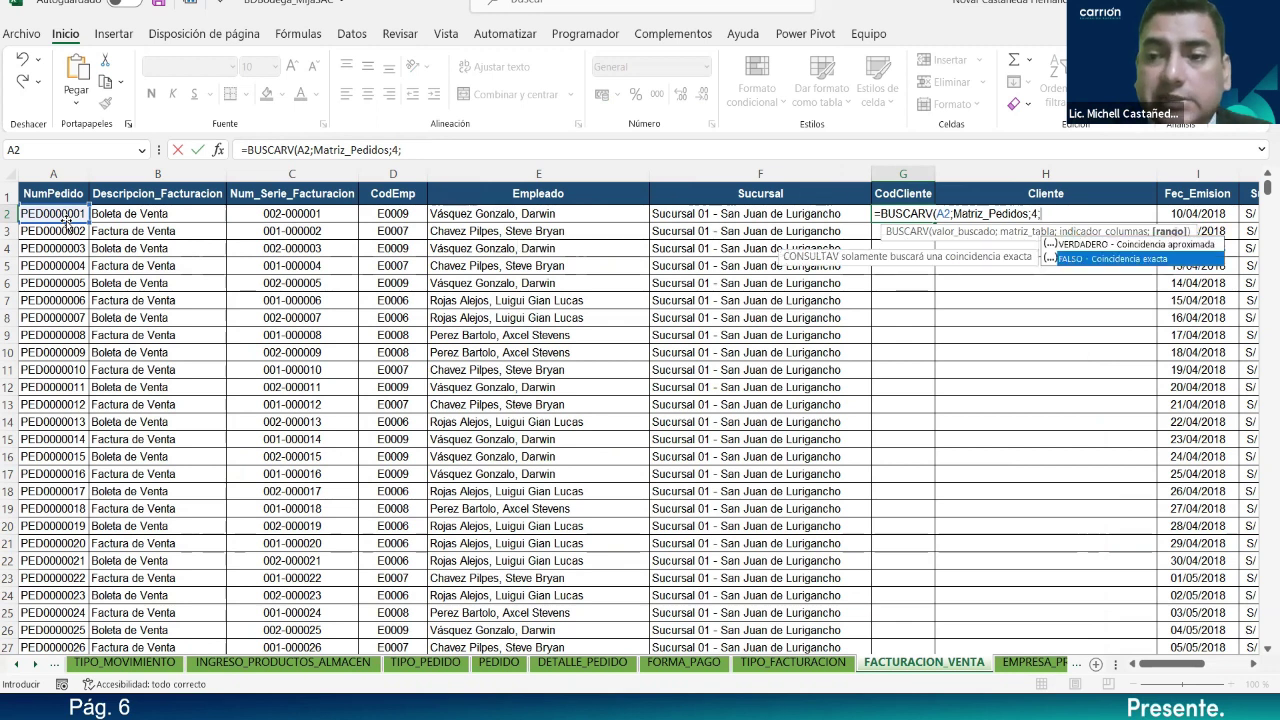
{"action": "type", "text": ")"}
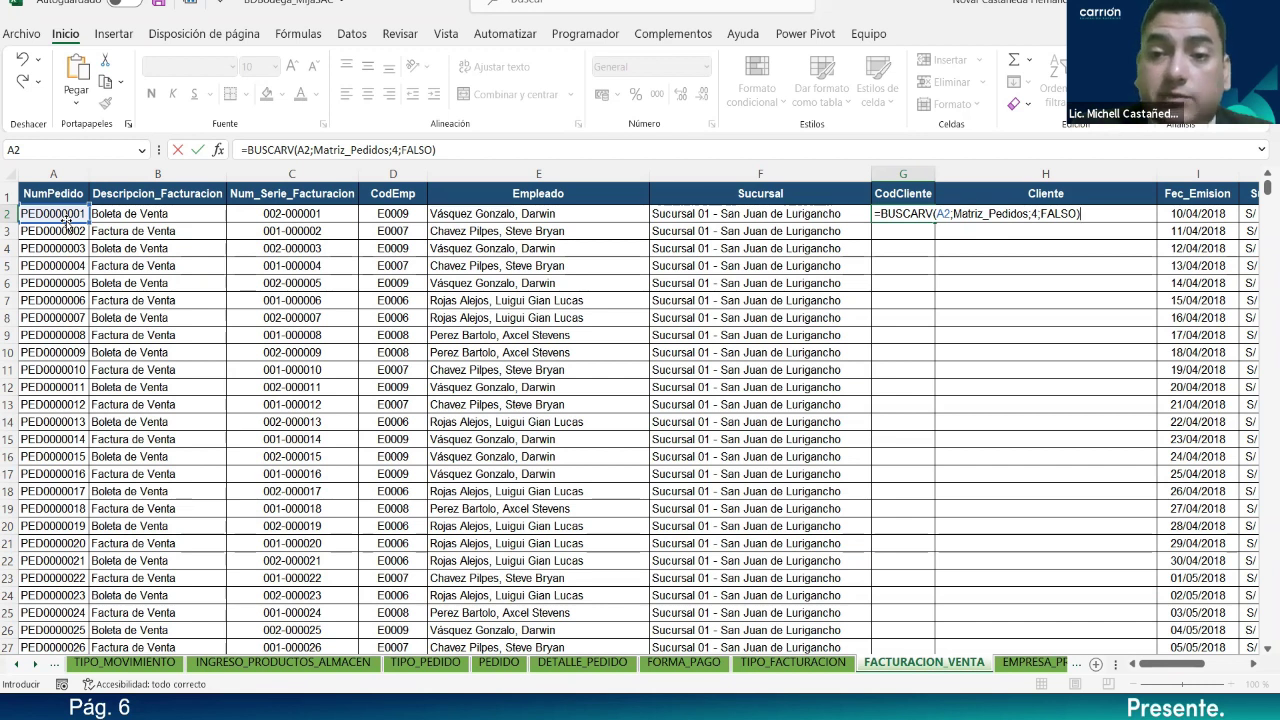
{"action": "key", "text": "Return"}
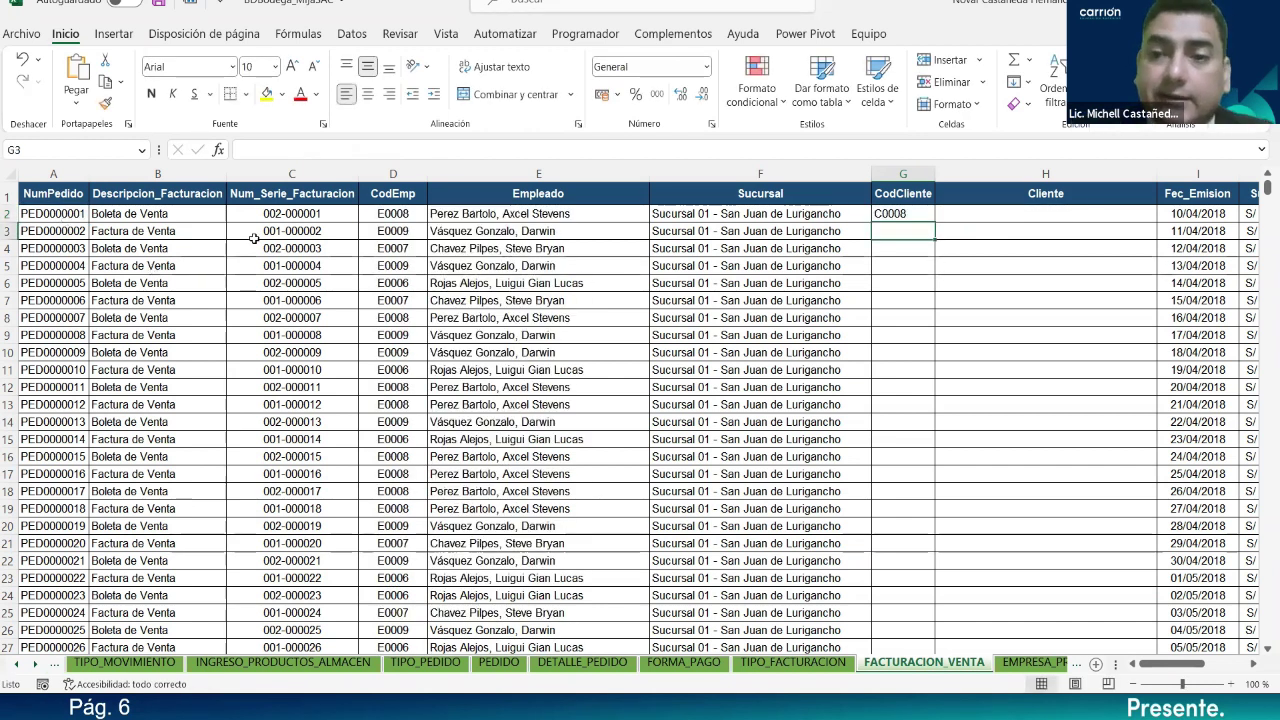
Step: Center the client code in G2 and fill its formula down the whole CodCliente column
{"action": "left_click", "coordinate": [905, 214]}
{"action": "left_click", "coordinate": [368, 94]}
{"action": "double_click", "coordinate": [936, 220]}
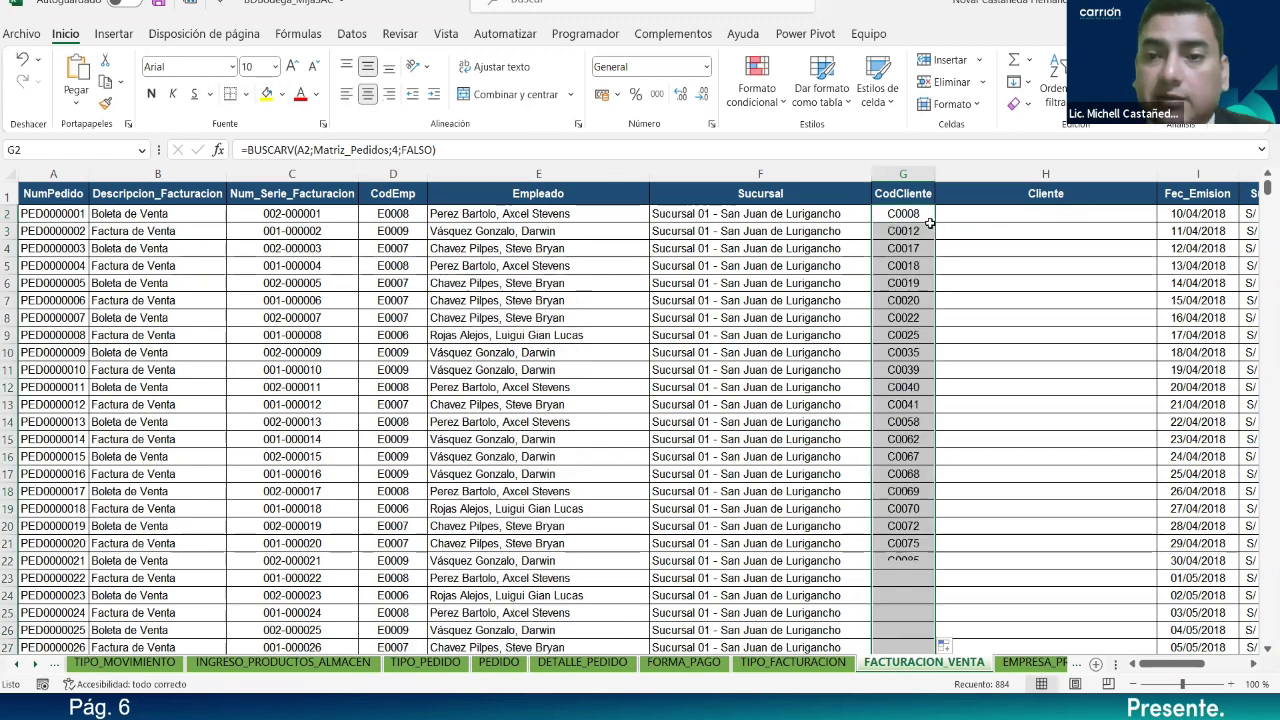
{"action": "left_click_drag", "start_coordinate": [1267, 187], "coordinate": [1240, 168]}
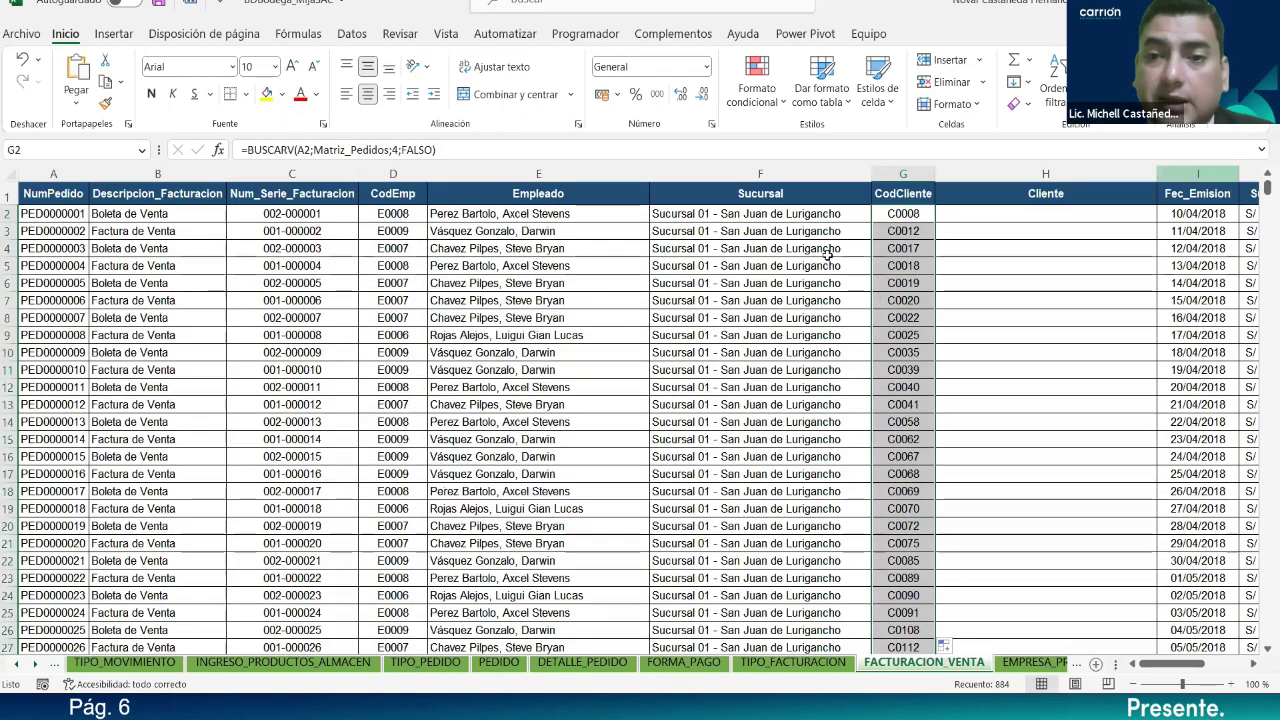
Step: Narrow the Sucursal and Empleado columns so they fit their contents more tightly
{"action": "left_click_drag", "start_coordinate": [871, 177], "coordinate": [856, 177]}
{"action": "scroll", "coordinate": [688, 367], "scroll_direction": "down", "scroll_amount": 2}
{"action": "scroll", "coordinate": [672, 330], "scroll_direction": "up", "scroll_amount": 2}
{"action": "left_click_drag", "start_coordinate": [646, 172], "coordinate": [592, 173]}
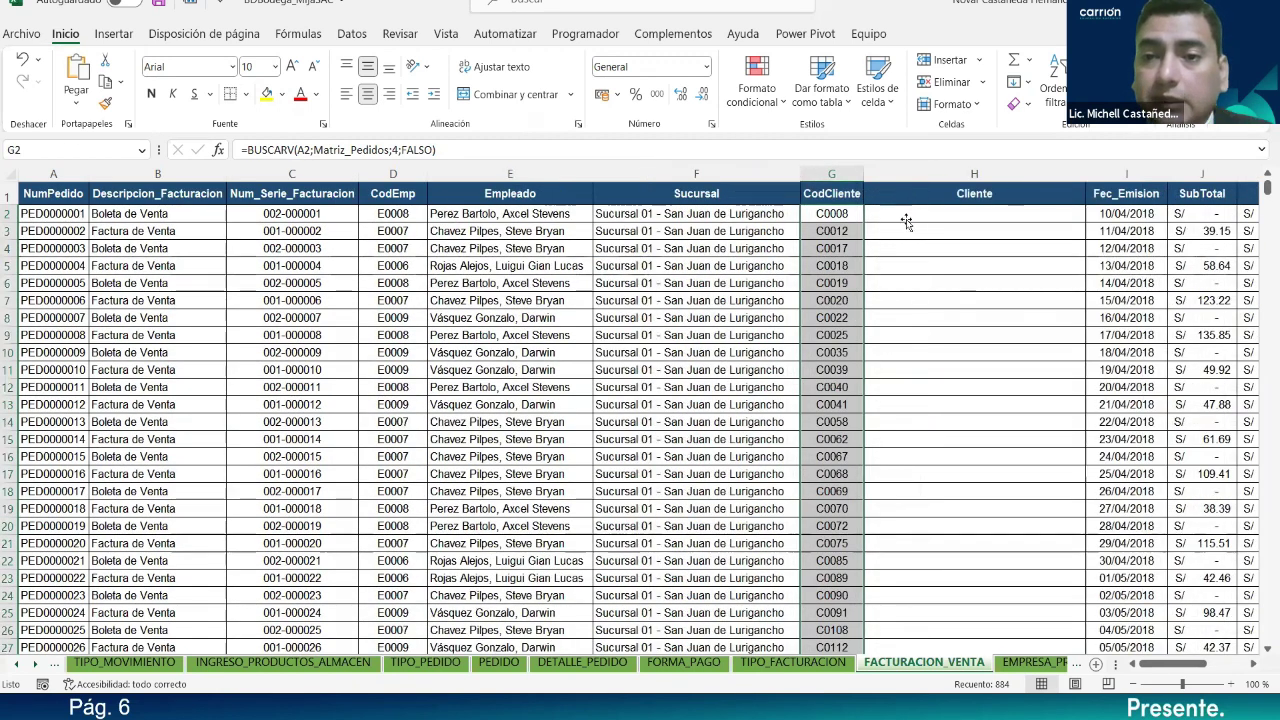
Step: Open the CLIENTE sheet and examine its columns from CodCliente, Apellidos and Nombres across to Direccion and beyond
{"action": "left_click", "coordinate": [906, 216]}
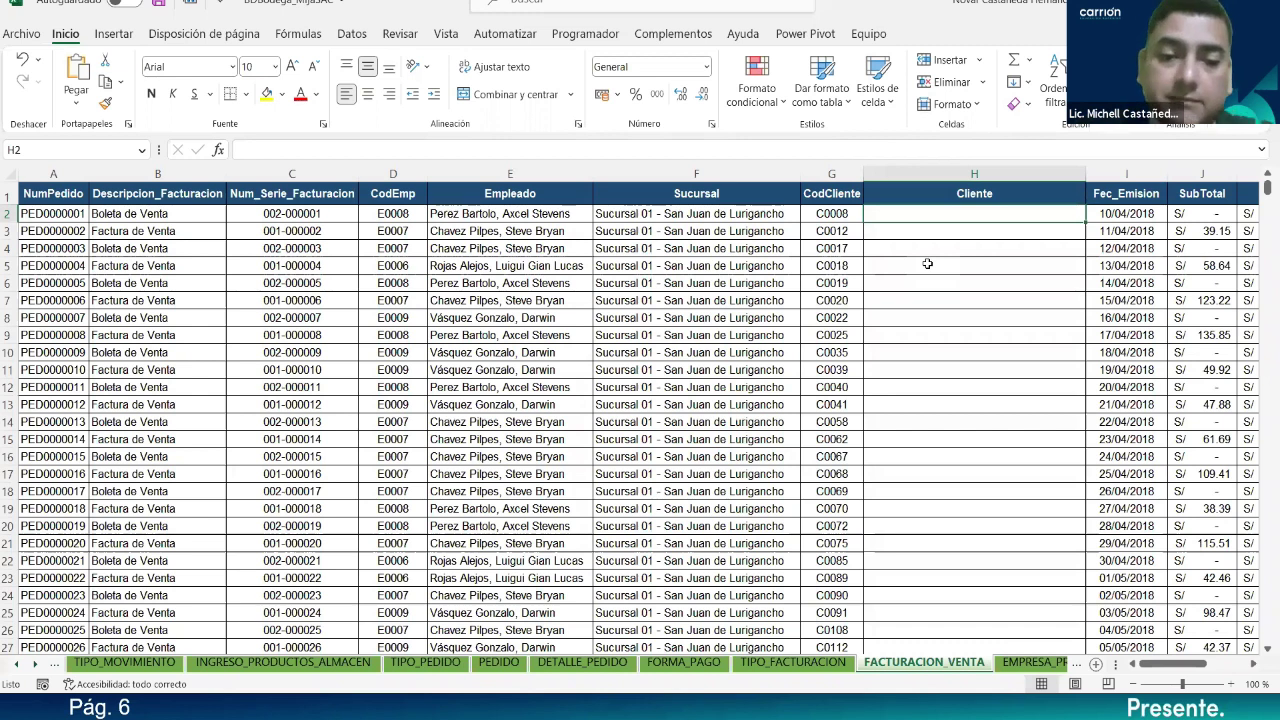
{"action": "left_click", "coordinate": [15, 664]}
{"action": "left_click", "coordinate": [15, 664]}
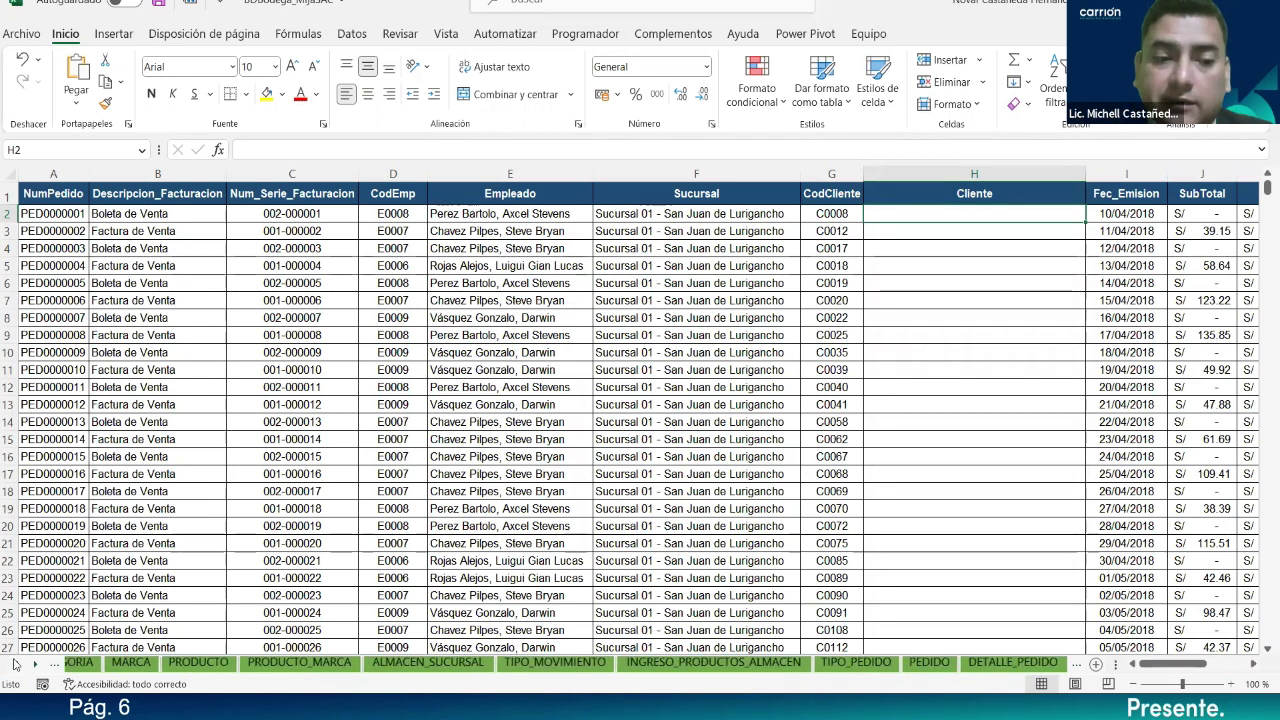
{"action": "left_click", "coordinate": [15, 664]}
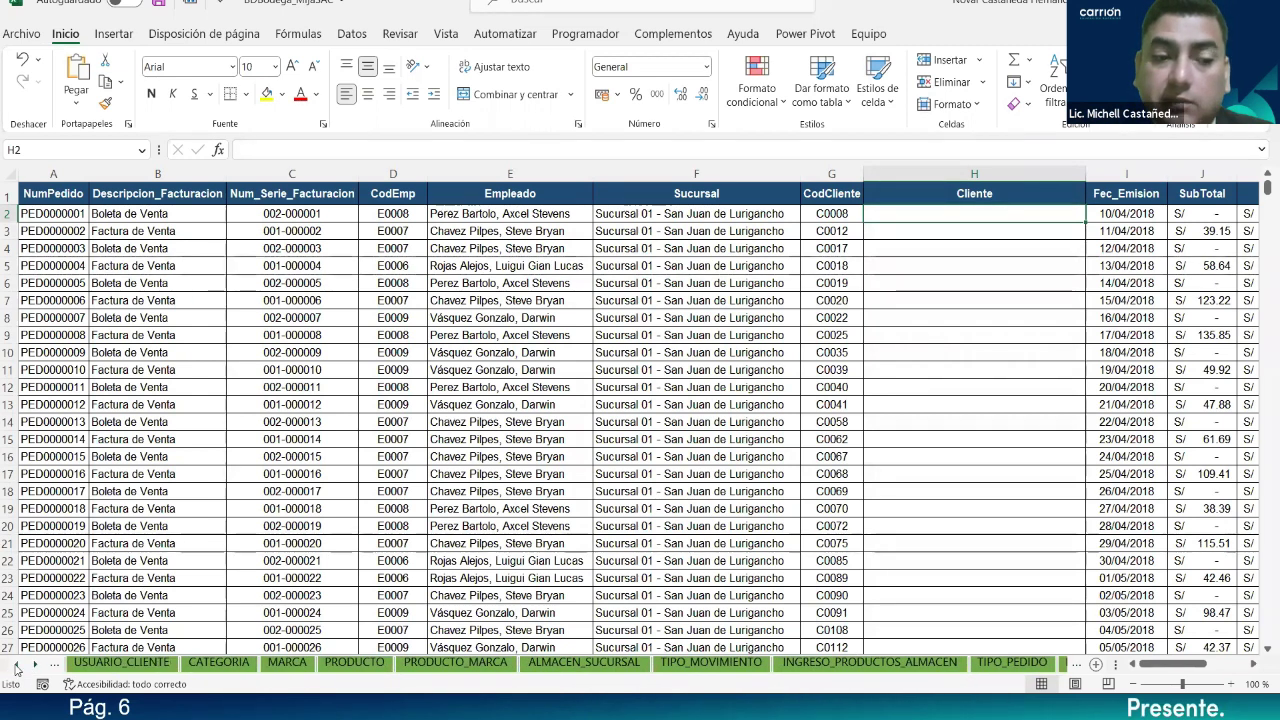
{"action": "left_click", "coordinate": [15, 664]}
{"action": "left_click", "coordinate": [15, 664]}
{"action": "left_click", "coordinate": [15, 664]}
{"action": "left_click", "coordinate": [15, 664]}
{"action": "left_click", "coordinate": [289, 666]}
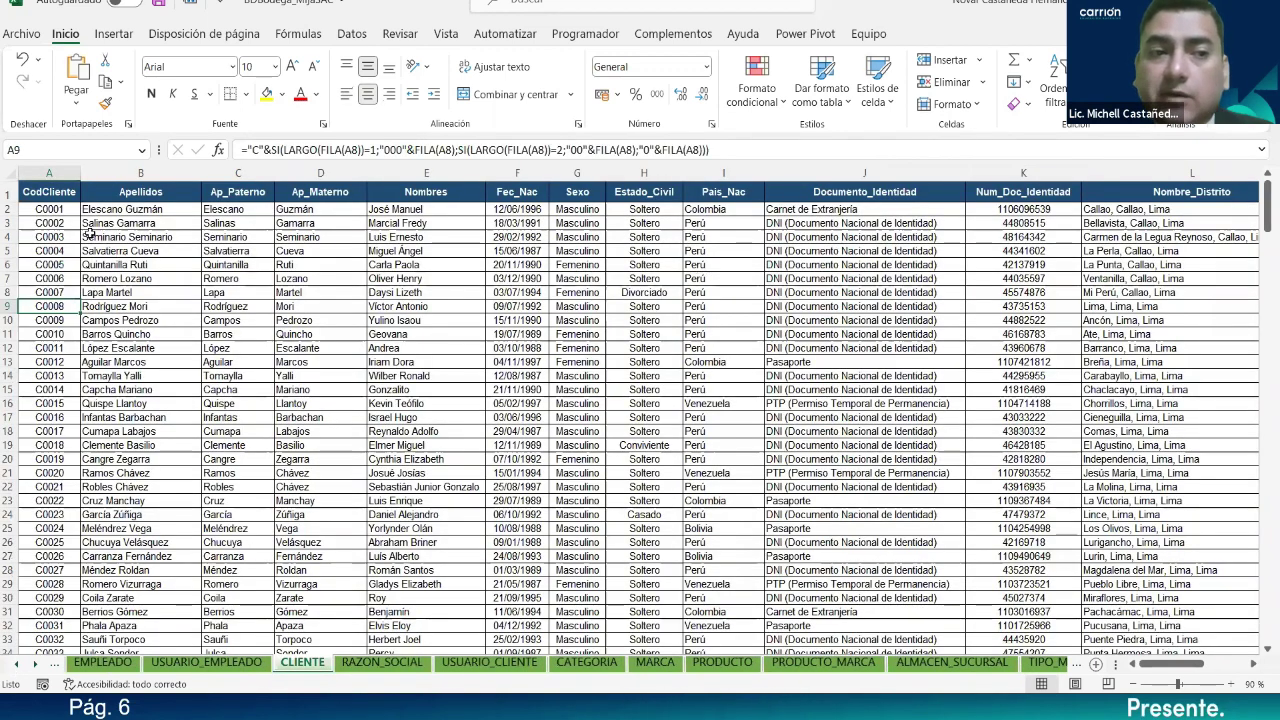
{"action": "left_click", "coordinate": [120, 212]}
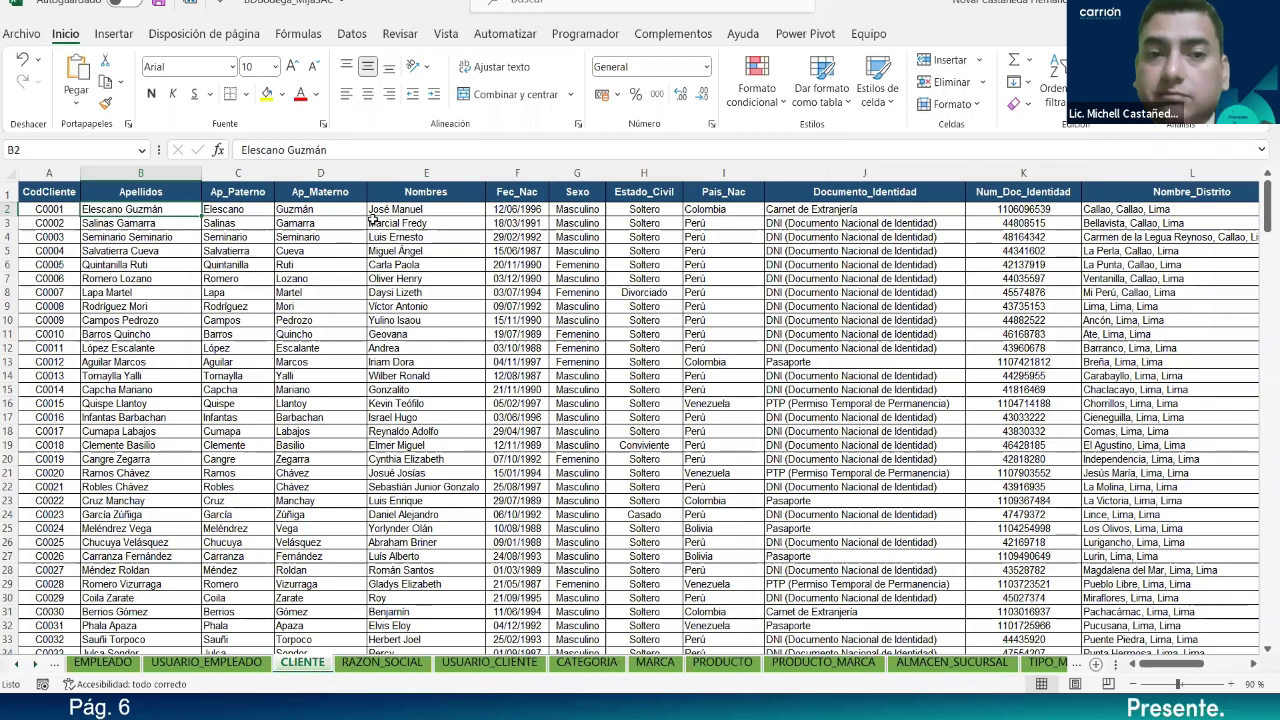
{"action": "left_click", "coordinate": [417, 210]}
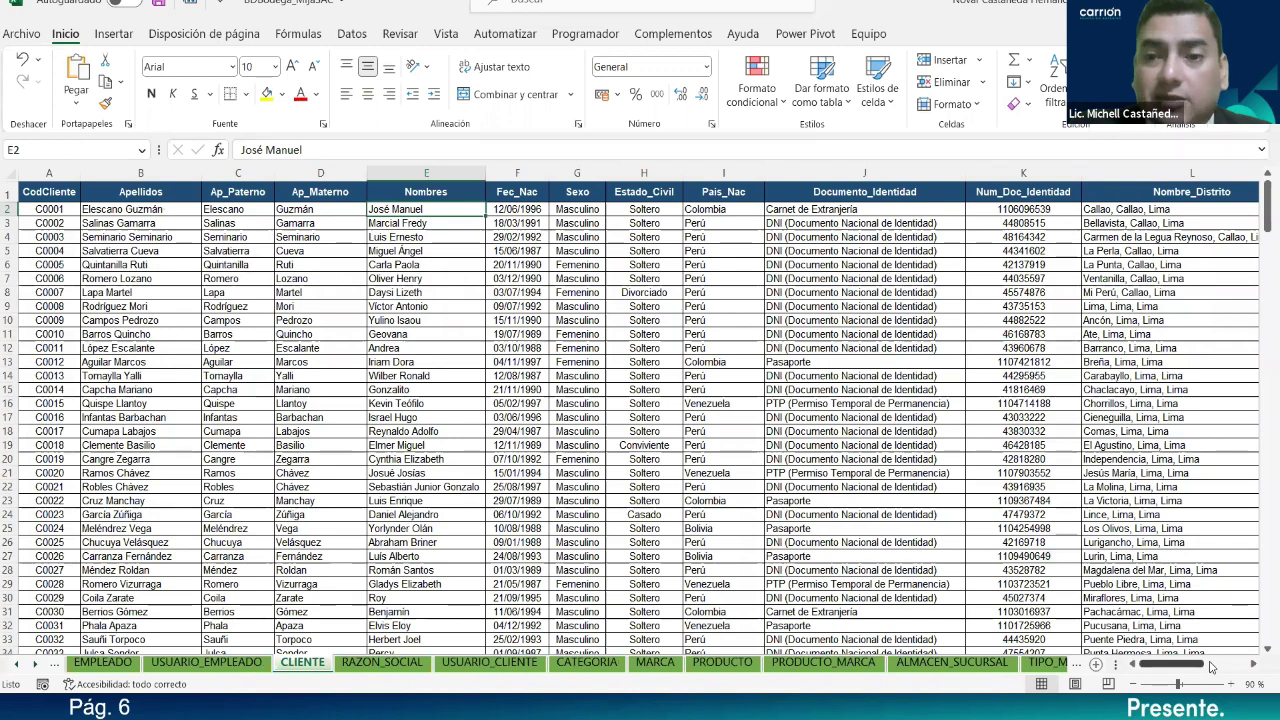
{"action": "left_click_drag", "start_coordinate": [1210, 667], "coordinate": [957, 232]}
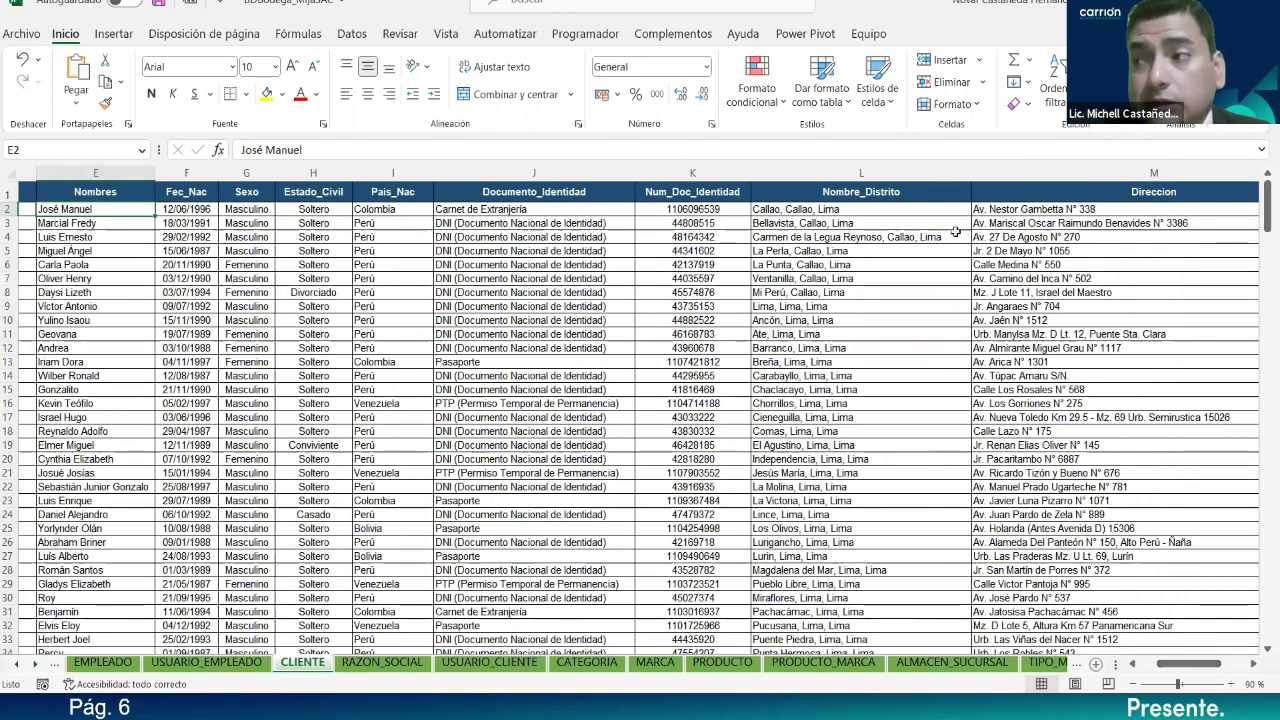
{"action": "left_click_drag", "start_coordinate": [1186, 671], "coordinate": [1076, 669]}
{"action": "left_click_drag", "start_coordinate": [1200, 664], "coordinate": [1140, 664]}
Step: Select all client records on the CLIENTE sheet, starting from A2, and name the range Matriz_Clientes
{"action": "left_click", "coordinate": [29, 214]}
{"action": "left_click_drag", "start_coordinate": [29, 214], "coordinate": [1107, 637]}
{"action": "left_click_drag", "start_coordinate": [1222, 670], "coordinate": [456, 456]}
{"action": "scroll", "coordinate": [456, 456], "scroll_direction": "up", "scroll_amount": 20}
{"action": "scroll", "coordinate": [451, 448], "scroll_direction": "up", "scroll_amount": 20}
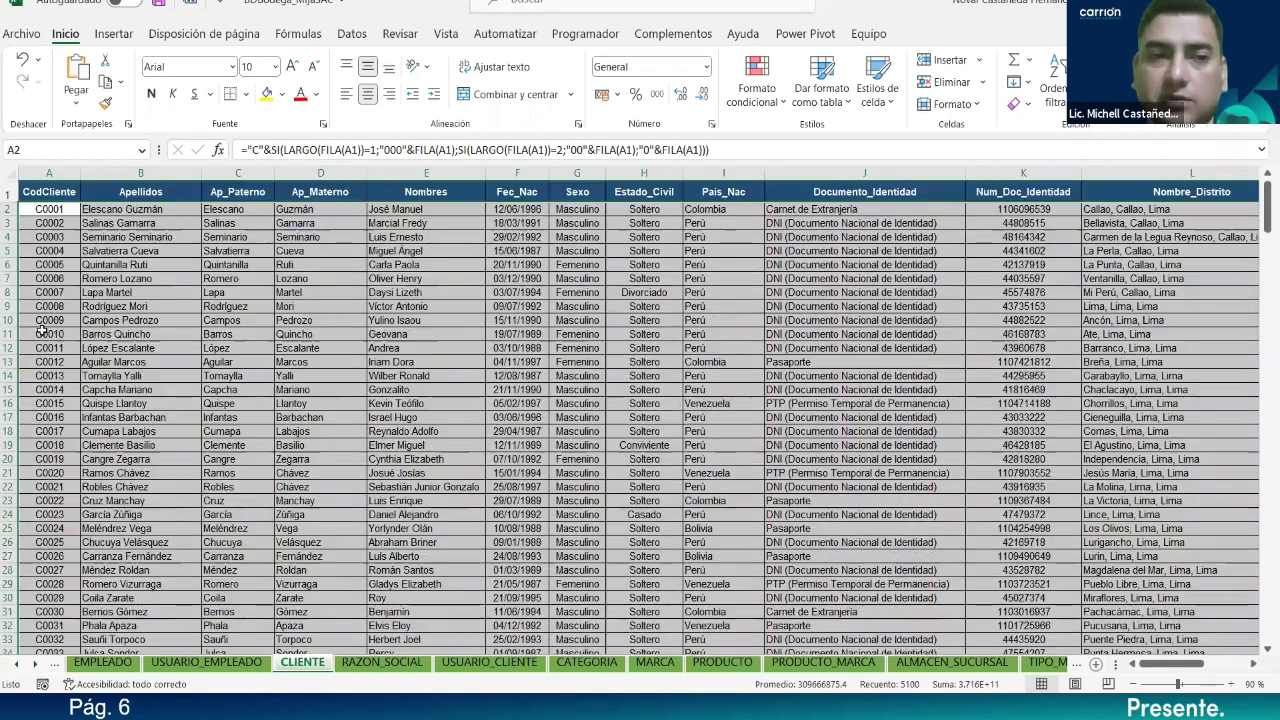
{"action": "left_click", "coordinate": [36, 152]}
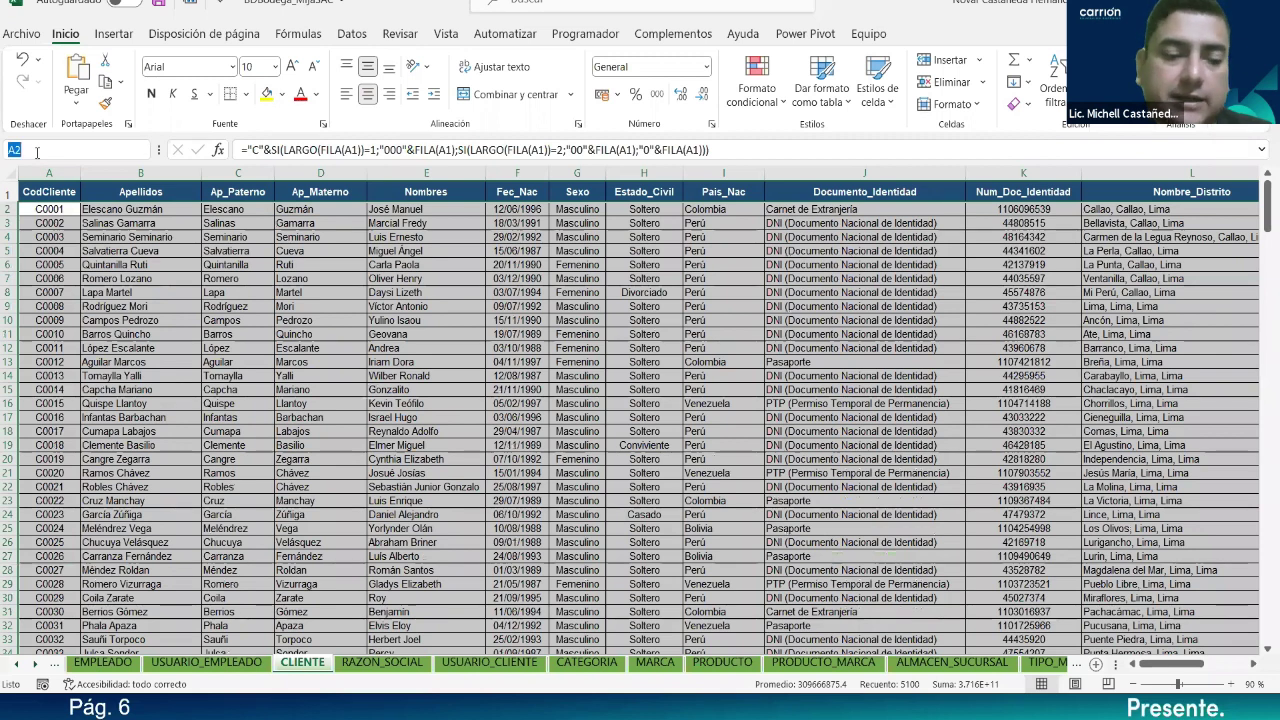
{"action": "type", "text": "Matr"}
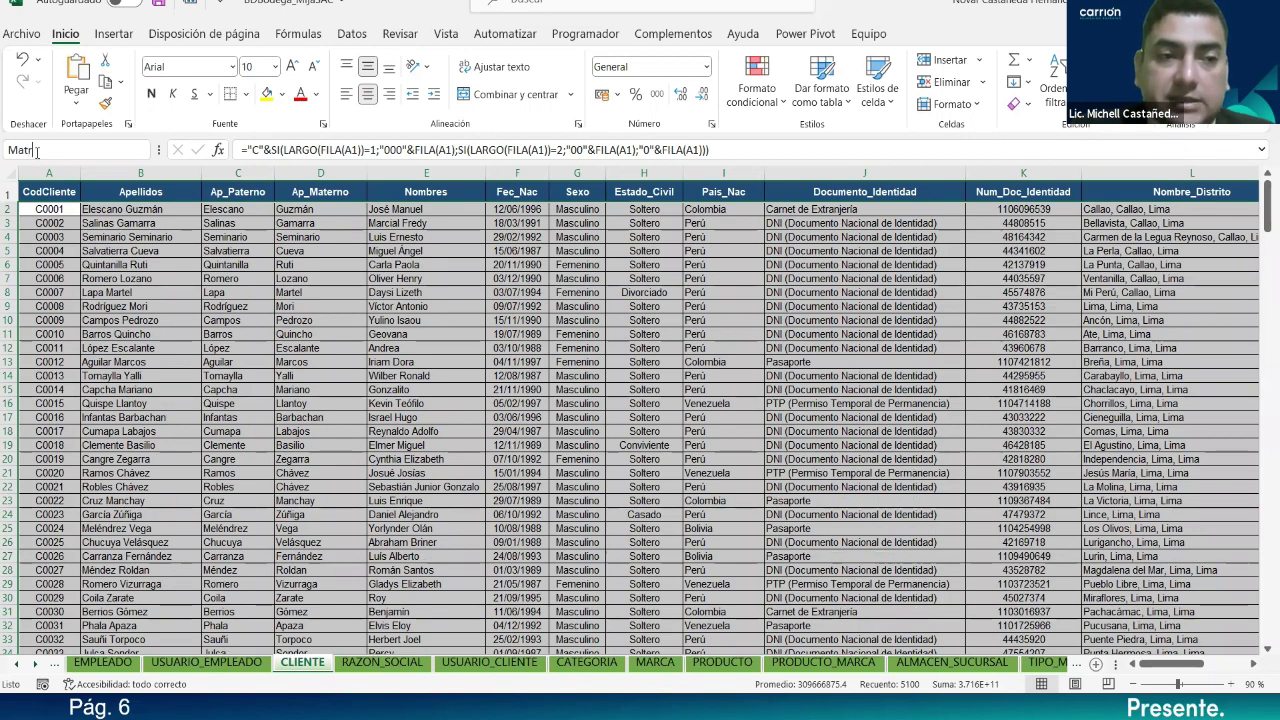
{"action": "type", "text": "iz_Clientes"}
{"action": "key", "text": "Return"}
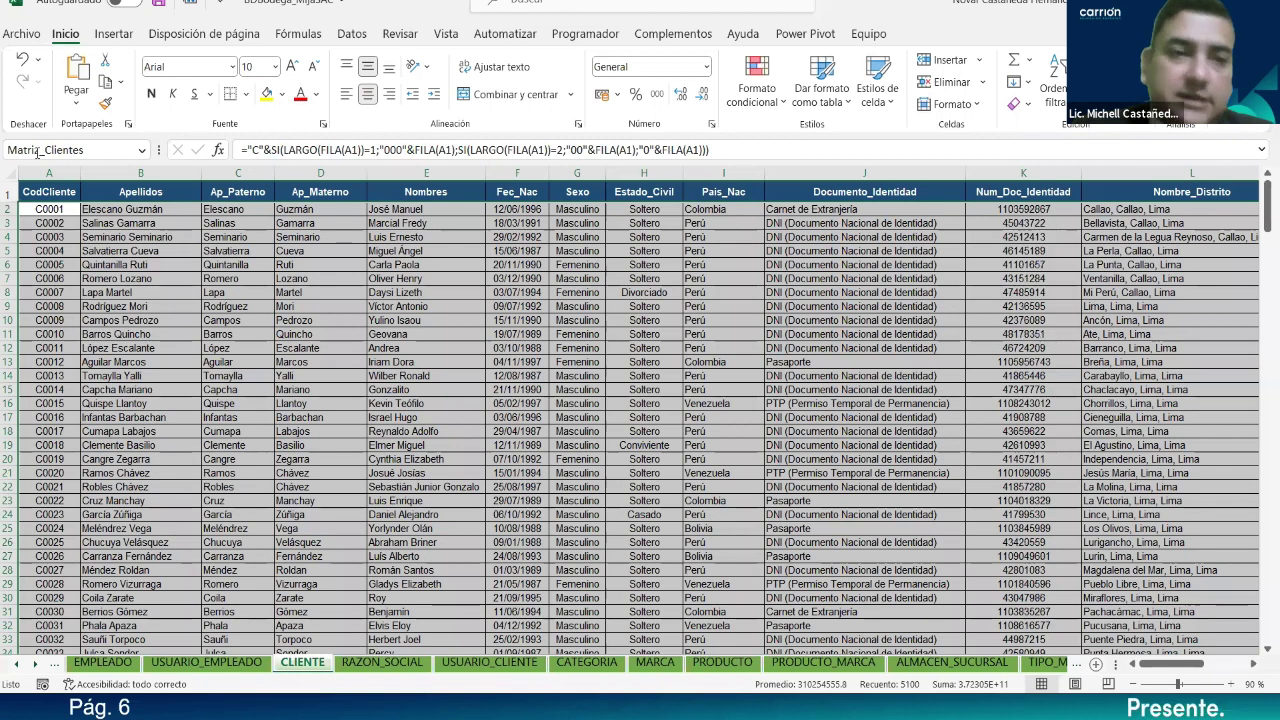
Step: Return to the FACTURACION_VENTA sheet
{"action": "left_click", "coordinate": [1040, 665]}
{"action": "left_click", "coordinate": [35, 665]}
{"action": "left_click", "coordinate": [35, 665]}
{"action": "left_click", "coordinate": [35, 665]}
{"action": "left_click", "coordinate": [35, 665]}
{"action": "left_click", "coordinate": [35, 665]}
{"action": "left_click", "coordinate": [35, 665]}
{"action": "left_click", "coordinate": [35, 665]}
{"action": "left_click", "coordinate": [1028, 663]}
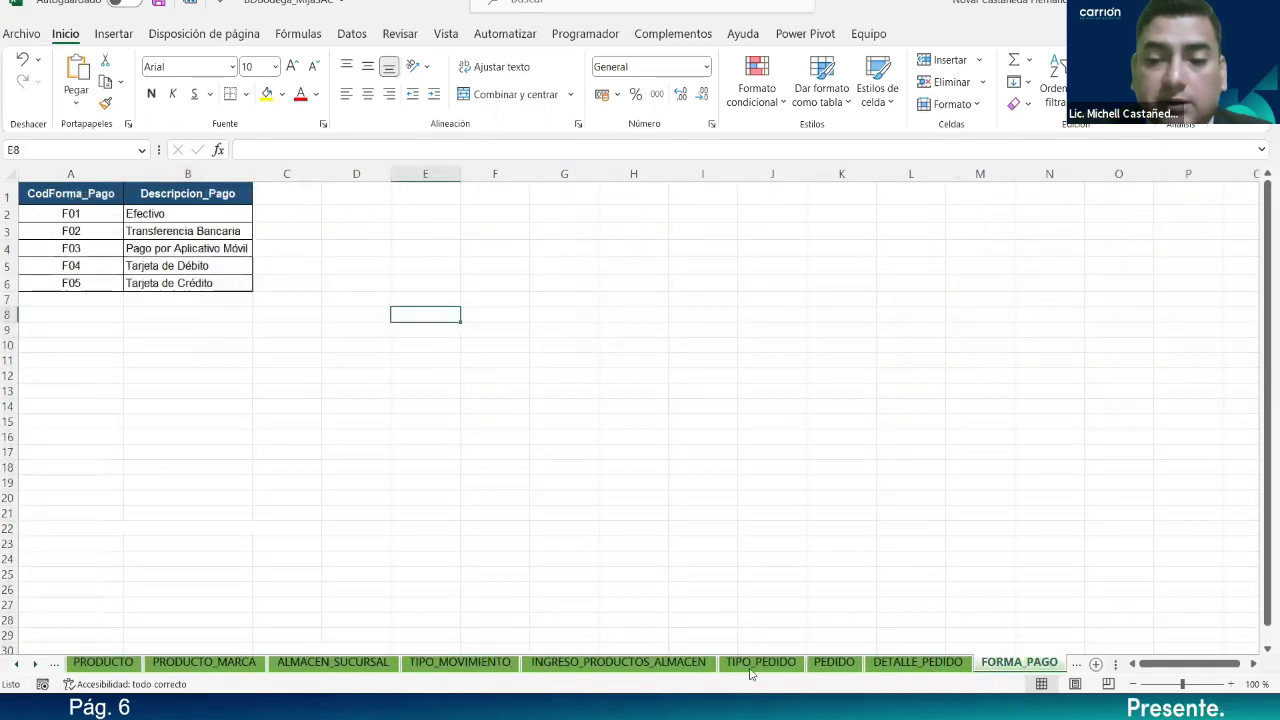
{"action": "left_click", "coordinate": [35, 665]}
{"action": "left_click", "coordinate": [35, 665]}
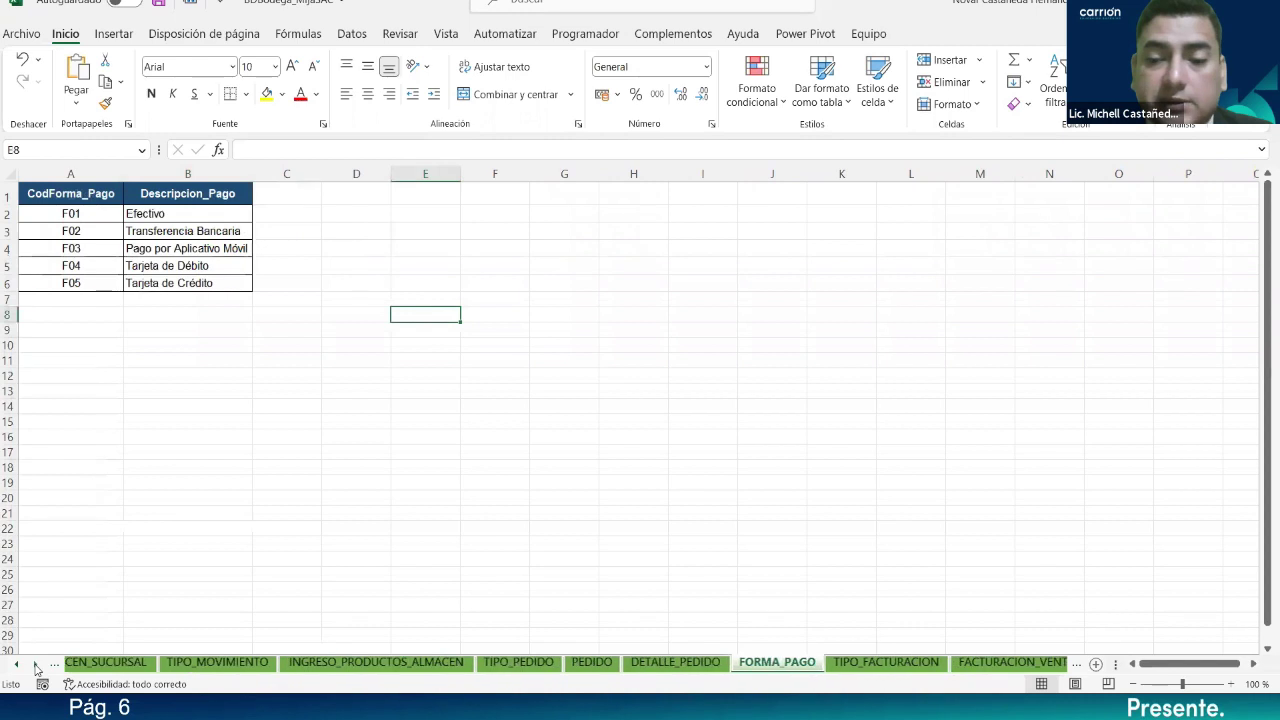
{"action": "left_click", "coordinate": [35, 665]}
{"action": "left_click", "coordinate": [35, 665]}
{"action": "left_click", "coordinate": [842, 663]}
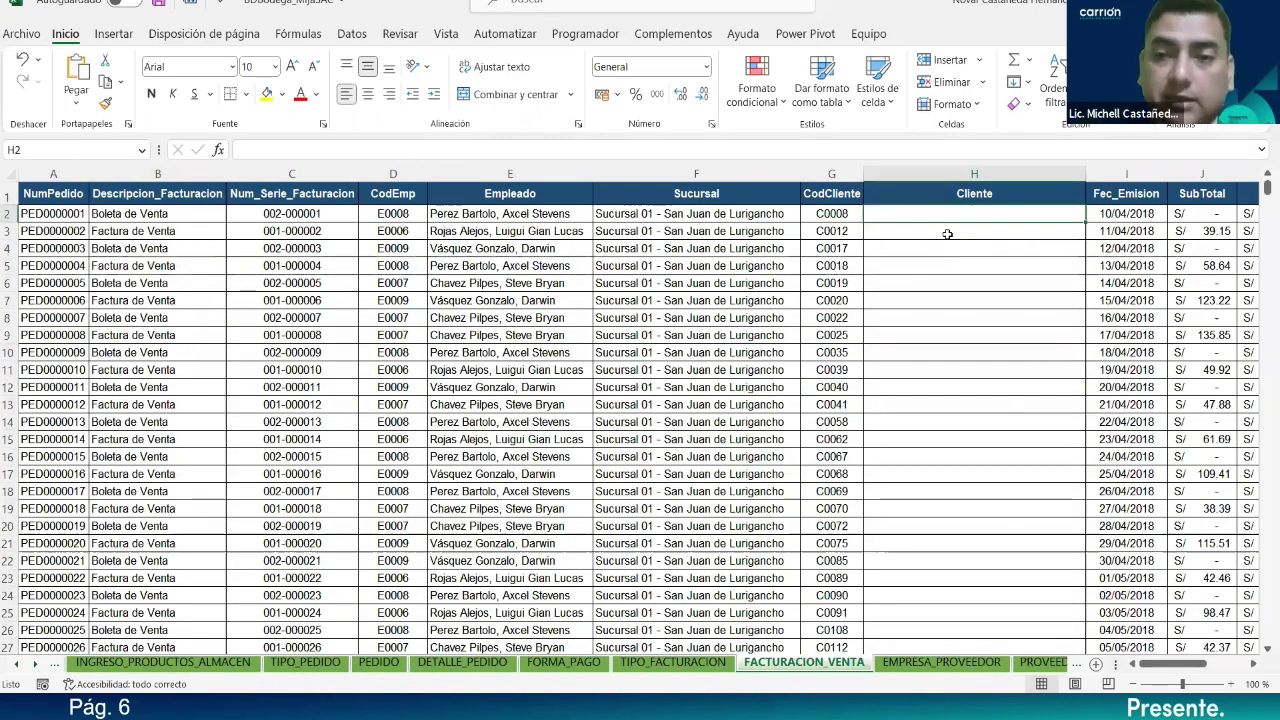
Step: Enter =BUSCARV(G2;Matriz_Clientes;2;FALSO) in cell H2 to look up the client's surnames, and fill it down the whole Cliente column
{"action": "type", "text": "=bu"}
{"action": "key", "text": "Down"}
{"action": "key", "text": "Down"}
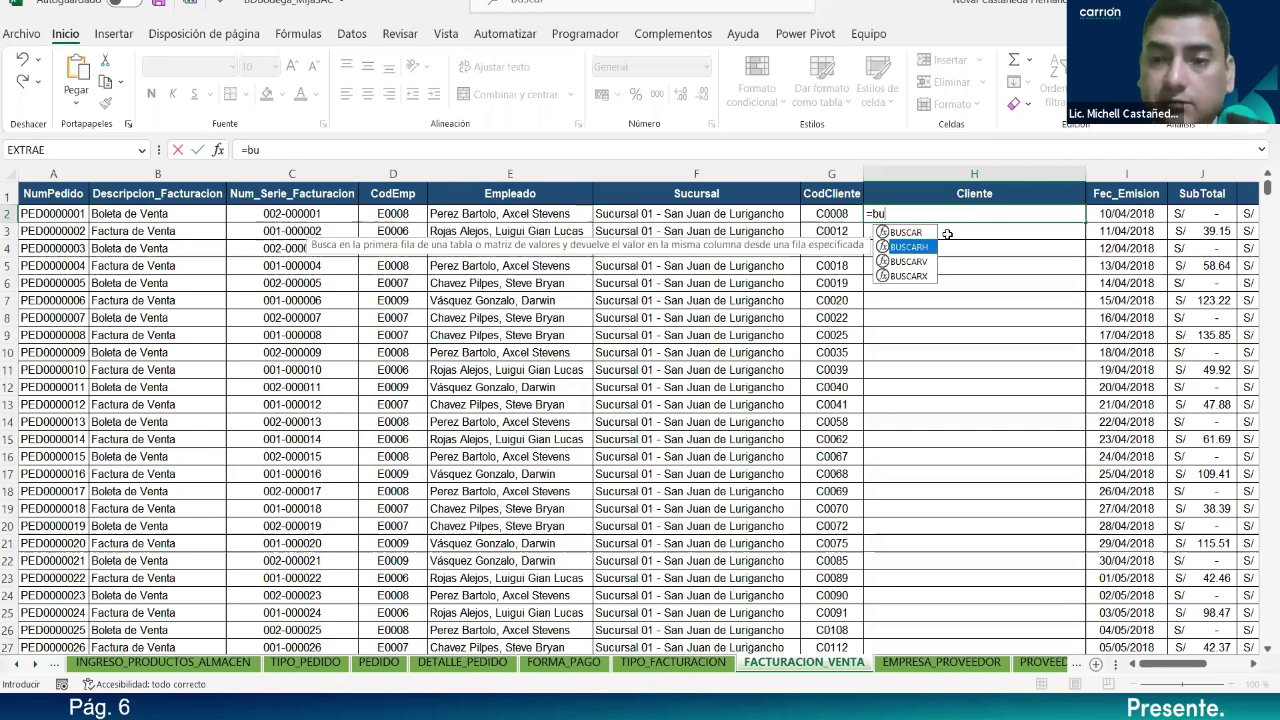
{"action": "key", "text": "Escape"}
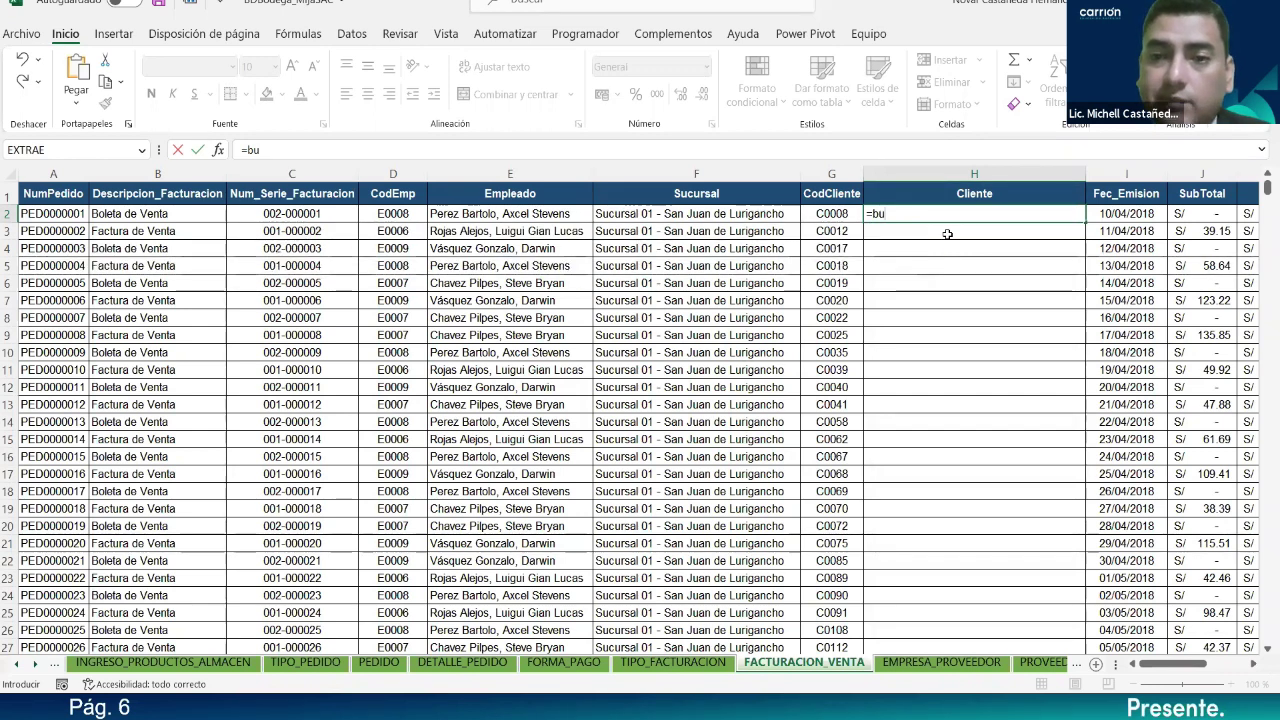
{"action": "type", "text": "S"}
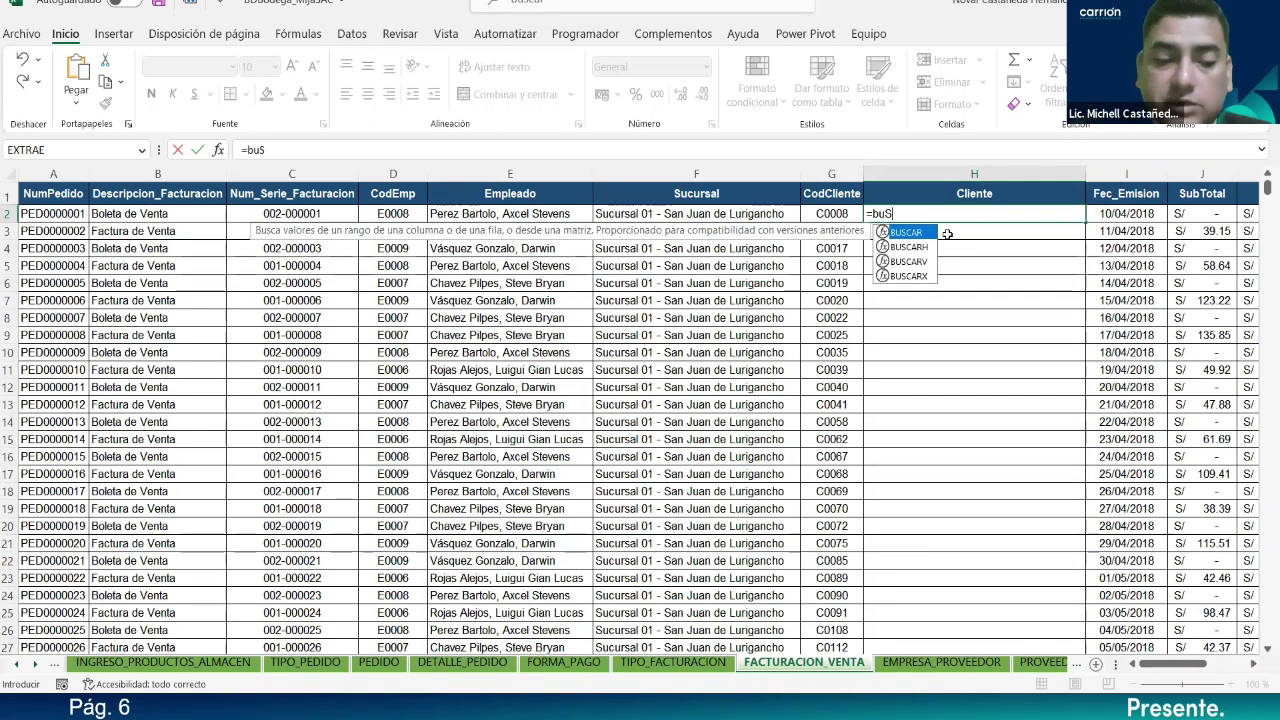
{"action": "key", "text": "Down"}
{"action": "key", "text": "Down"}
{"action": "key", "text": "Tab"}
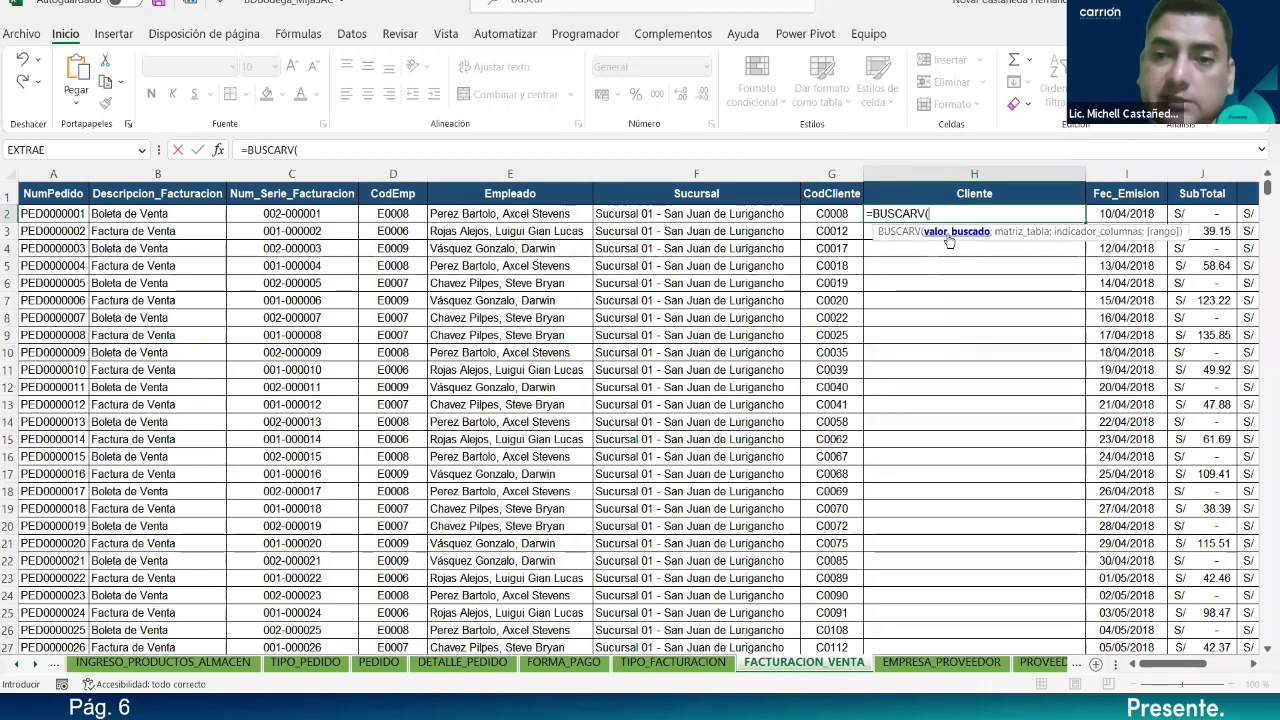
{"action": "left_click", "coordinate": [806, 213]}
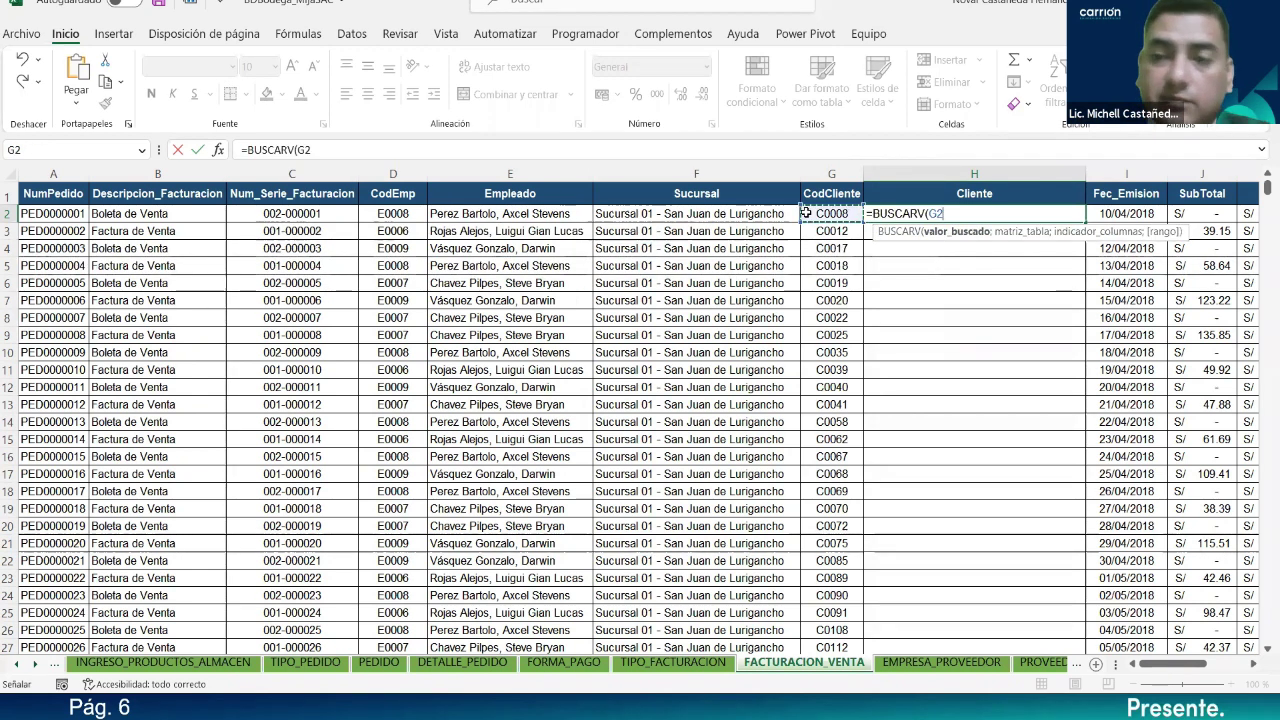
{"action": "type", "text": ";MATR"}
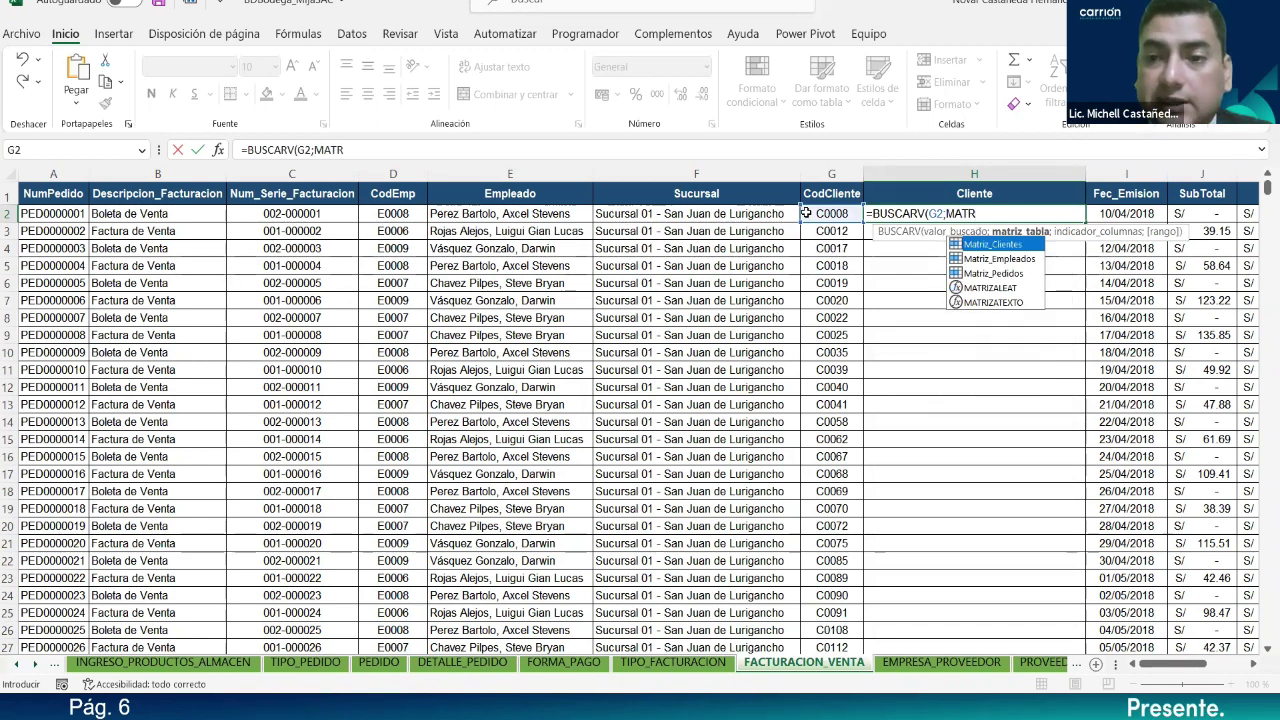
{"action": "key", "text": "Tab"}
{"action": "type", "text": ";2"}
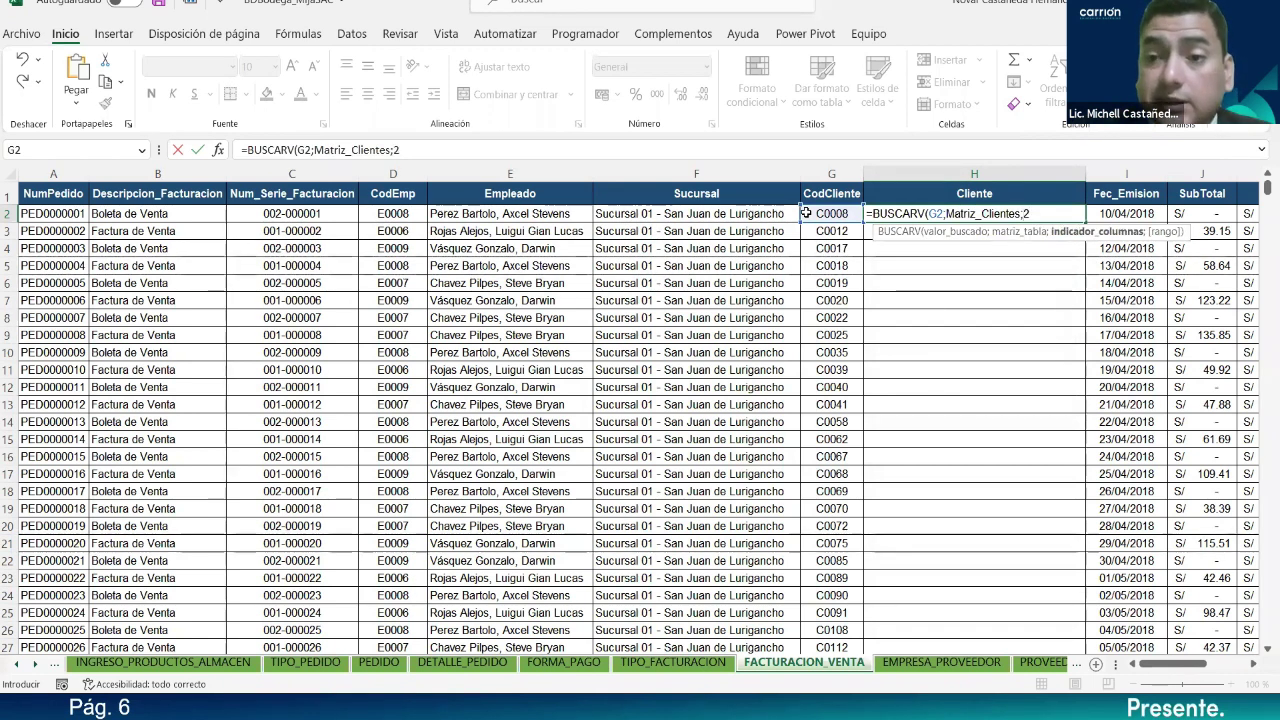
{"action": "type", "text": ";"}
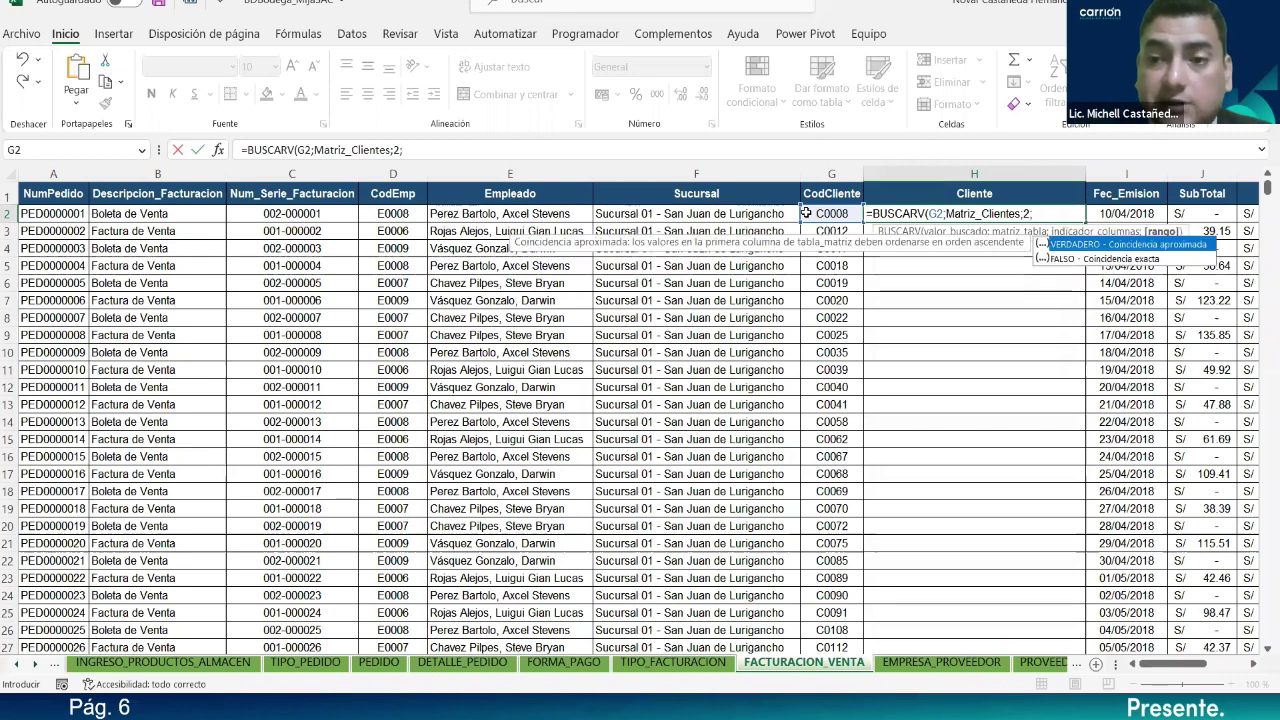
{"action": "key", "text": "Down"}
{"action": "key", "text": "Tab"}
{"action": "type", "text": ")"}
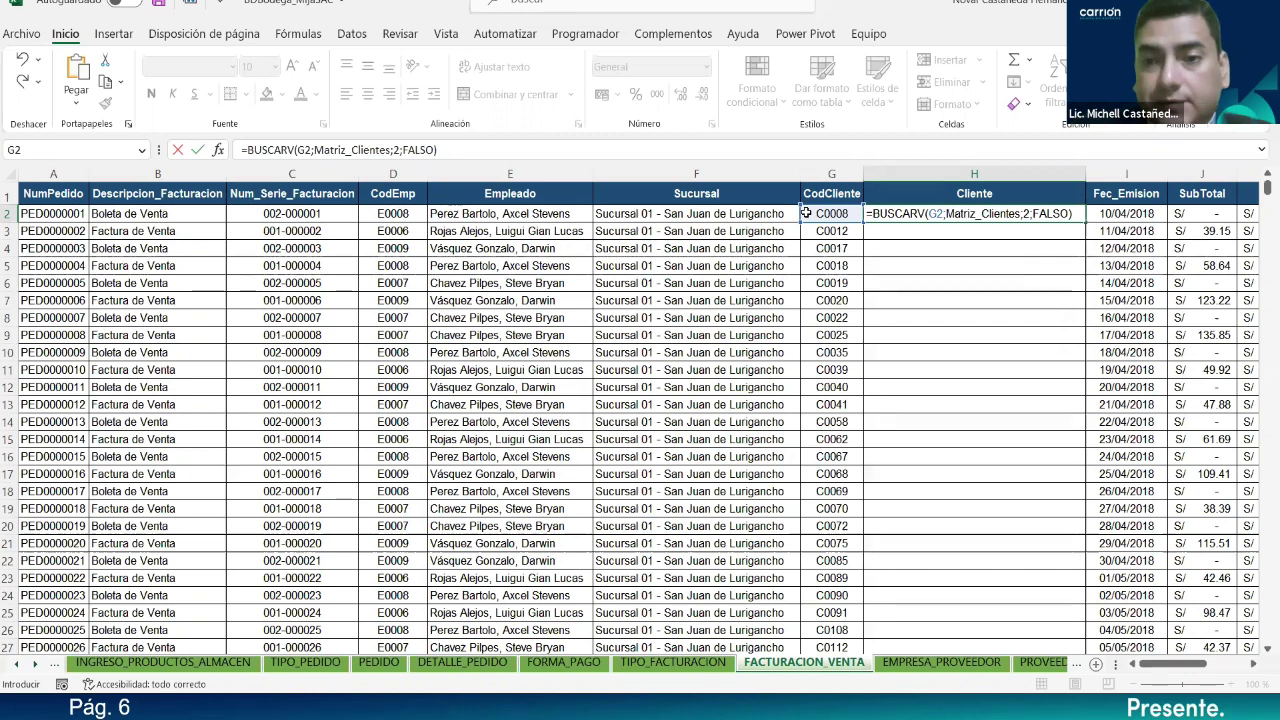
{"action": "key", "text": "Return"}
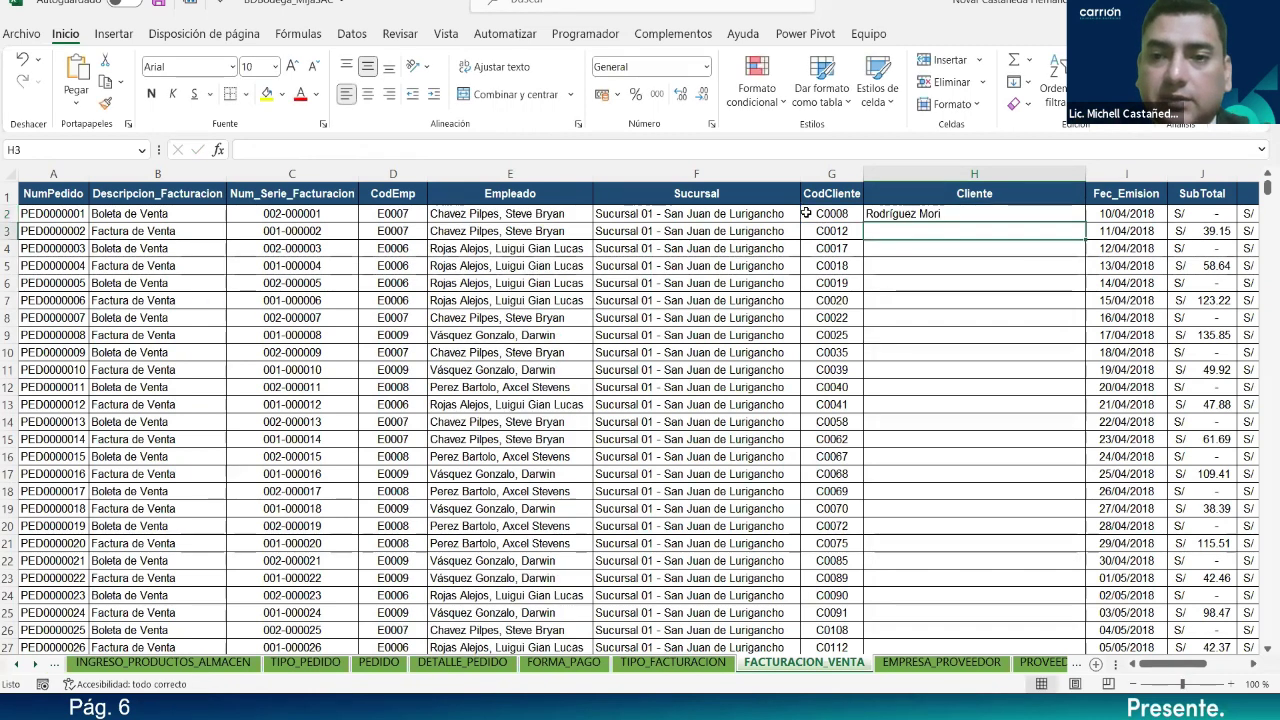
{"action": "left_click", "coordinate": [971, 213]}
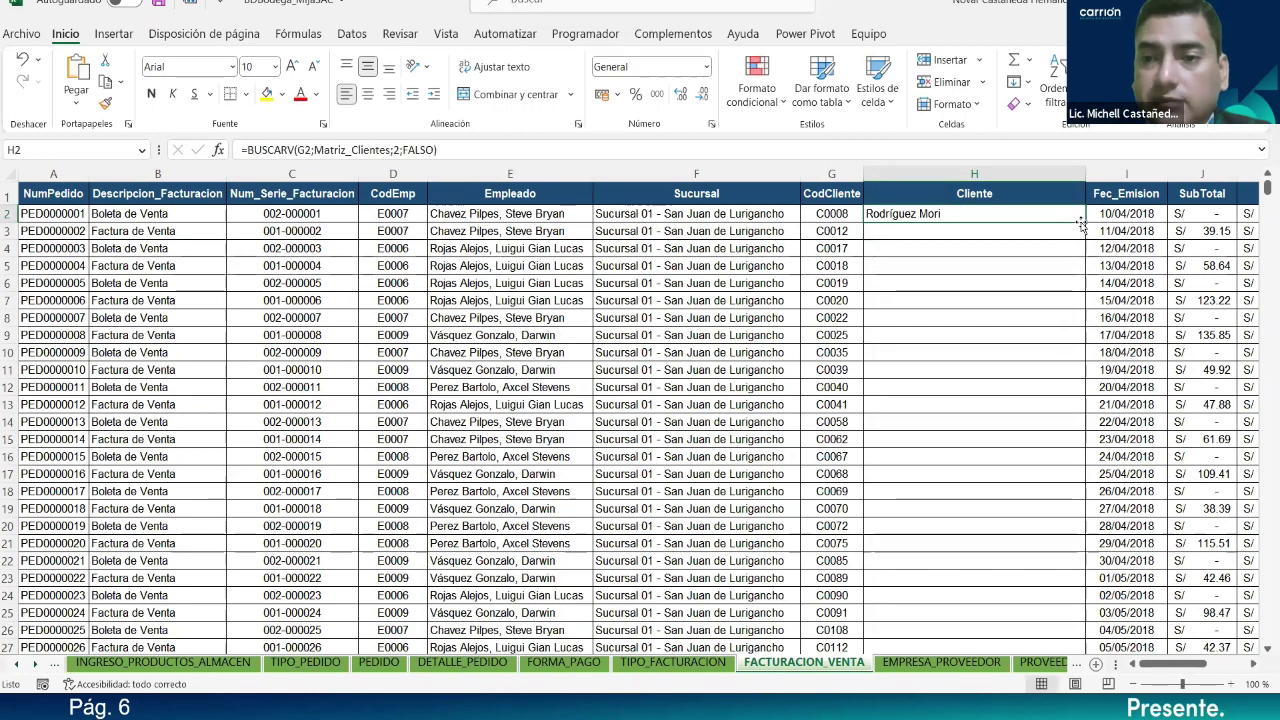
{"action": "double_click", "coordinate": [1083, 222]}
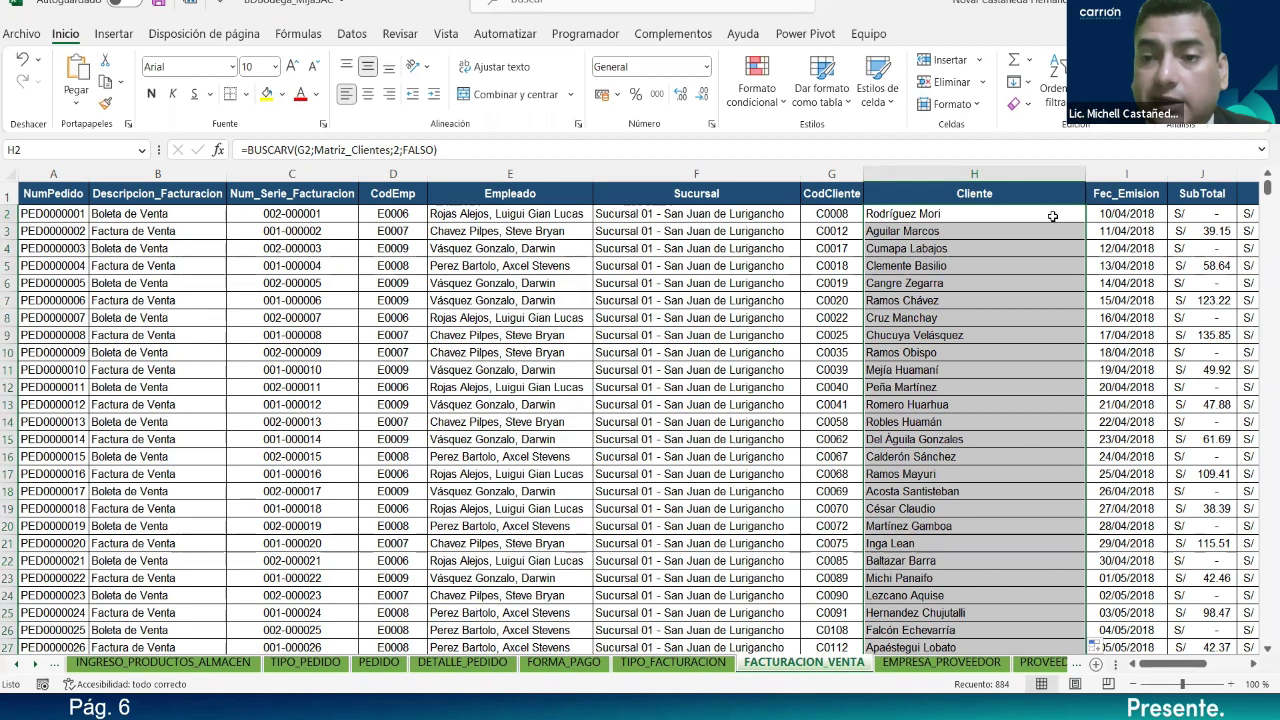
Step: Append &BUSCARV(G2;Matriz_Clientes;5;FALSO) to the formula in H2 to join the client's first names to the surnames
{"action": "left_click", "coordinate": [440, 150]}
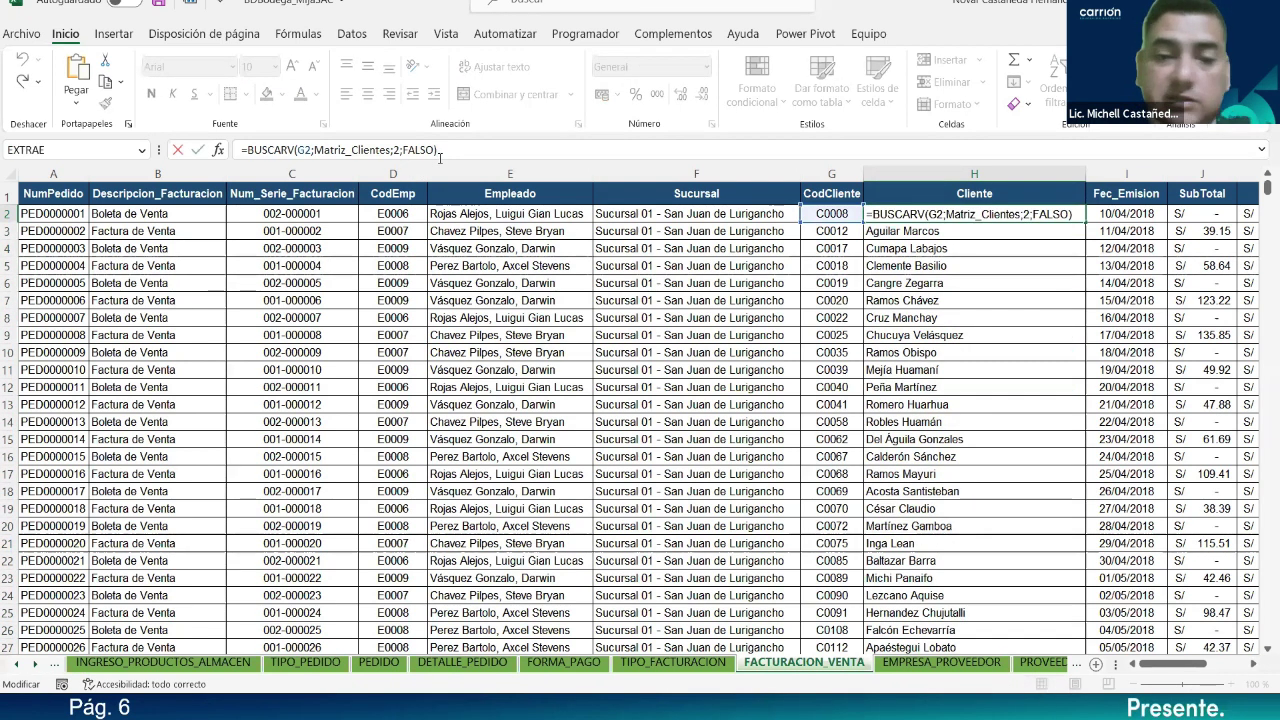
{"action": "type", "text": "& "}
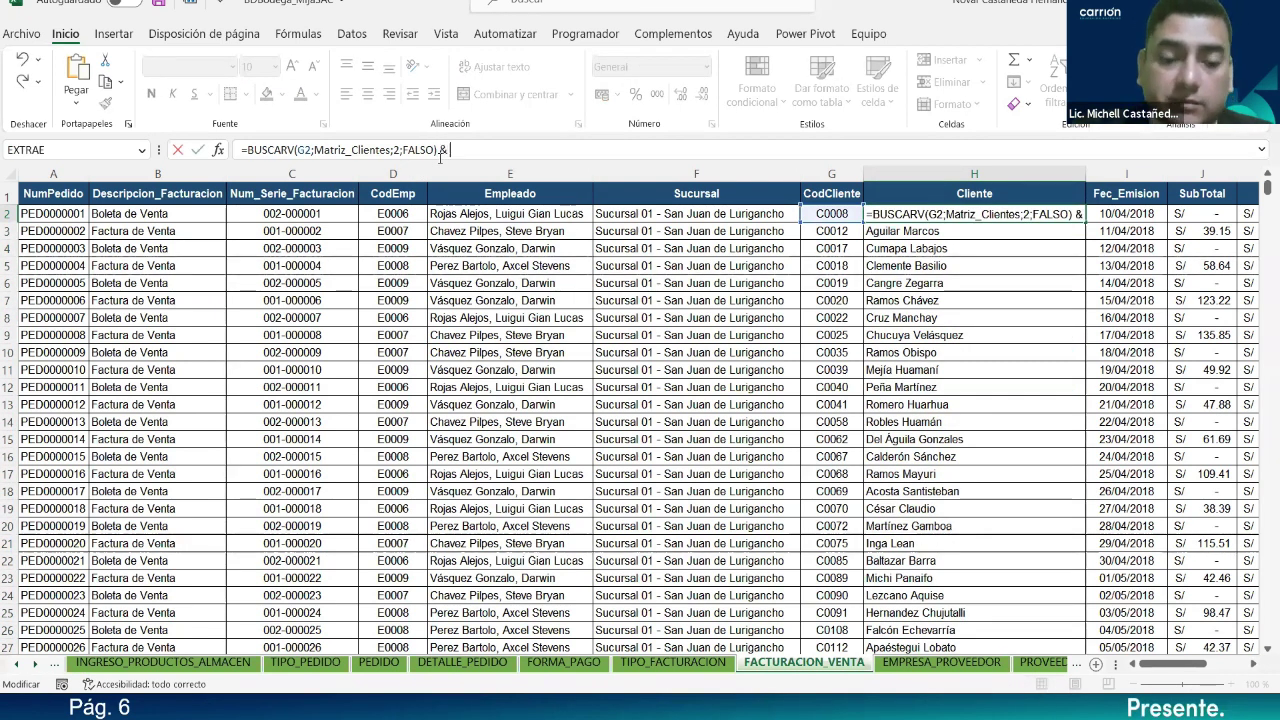
{"action": "type", "text": "b"}
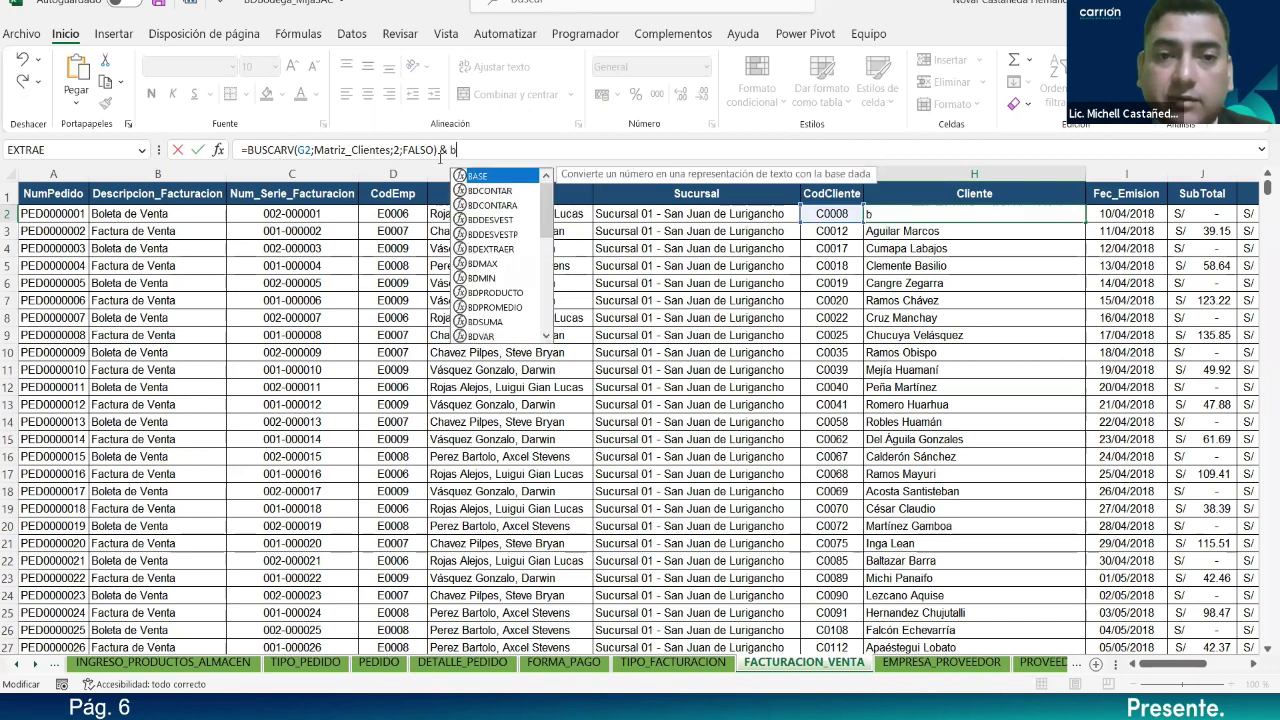
{"action": "key", "text": "BackSpace"}
{"action": "key", "text": "BackSpace"}
{"action": "type", "text": "bu"}
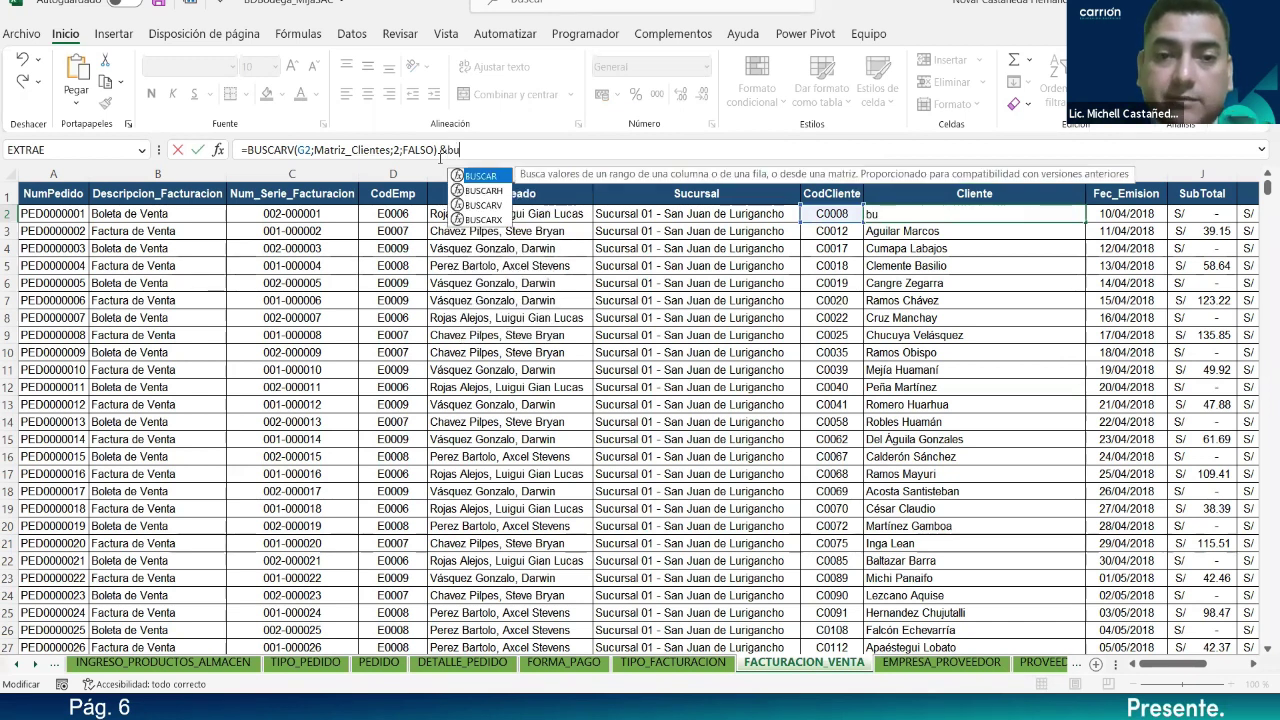
{"action": "key", "text": "Escape"}
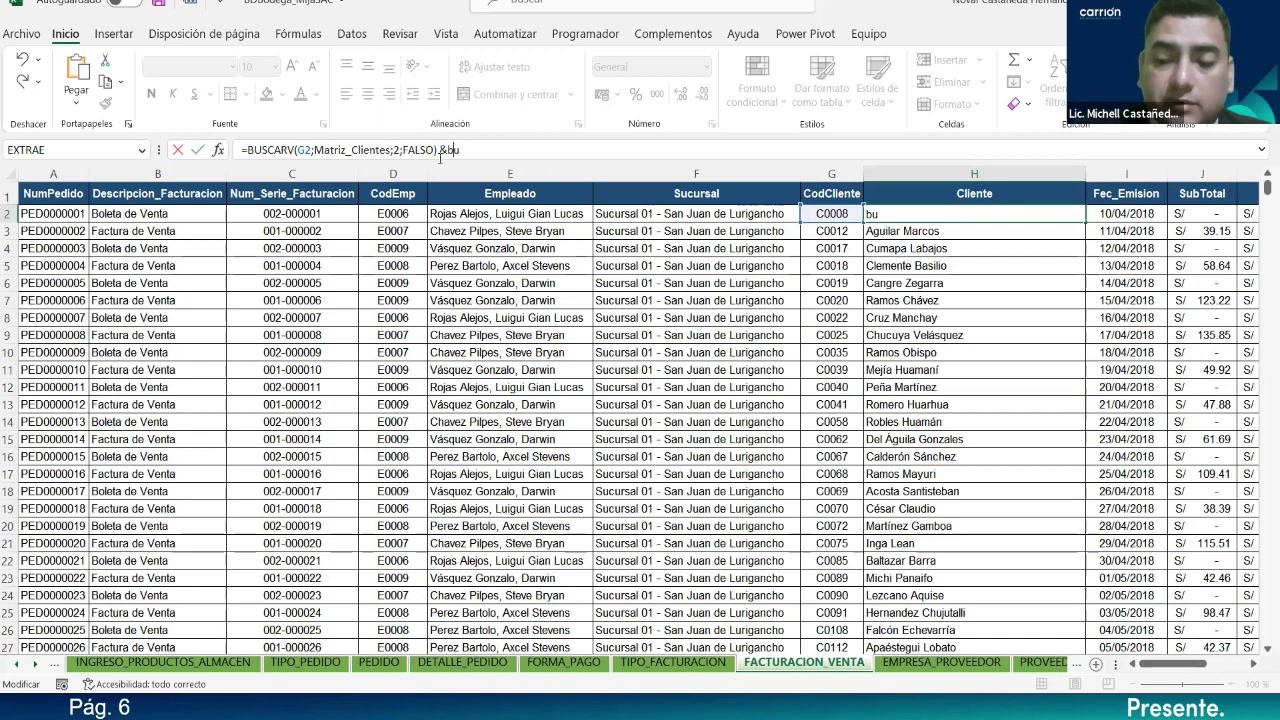
{"action": "type", "text": "s"}
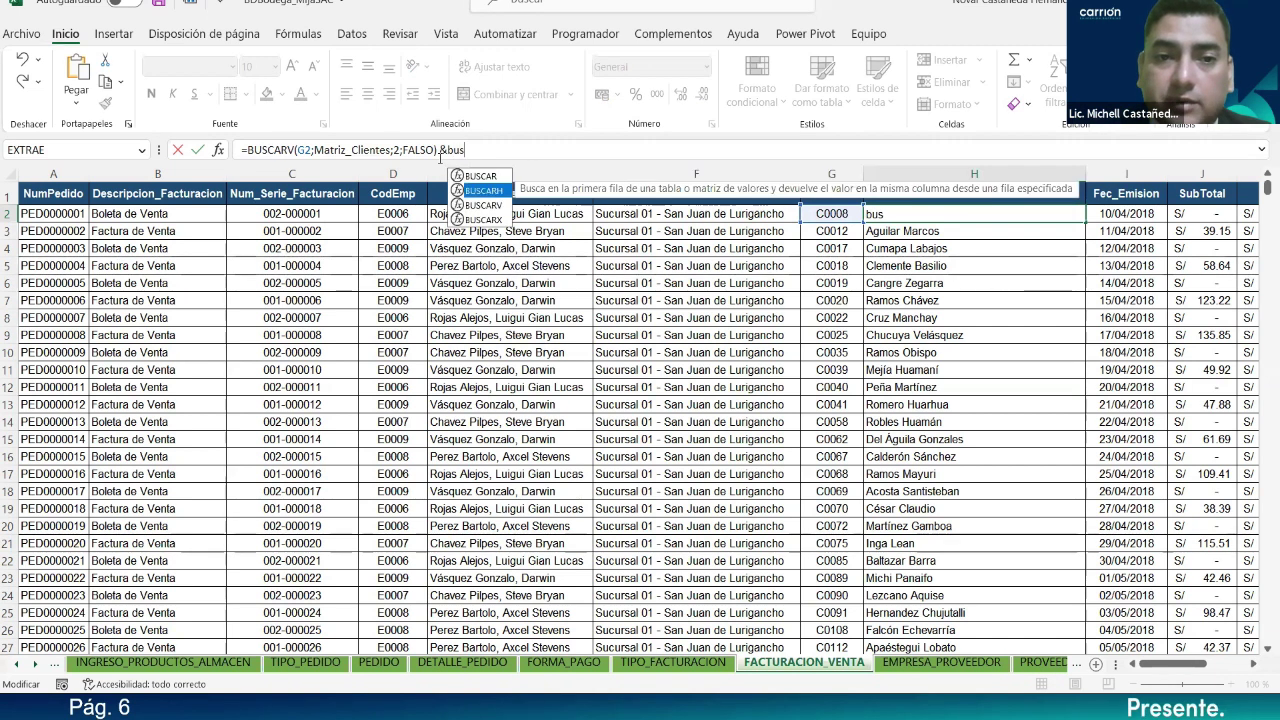
{"action": "key", "text": "Down"}
{"action": "key", "text": "Tab"}
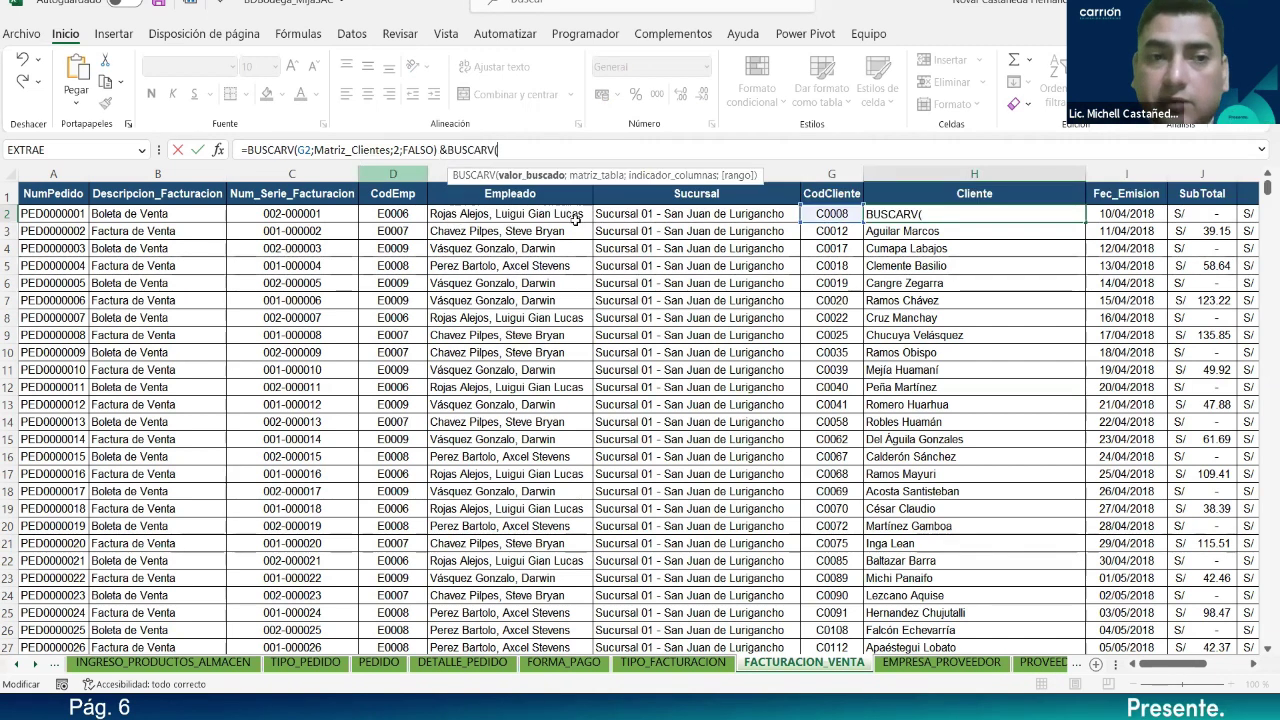
{"action": "left_click", "coordinate": [842, 215]}
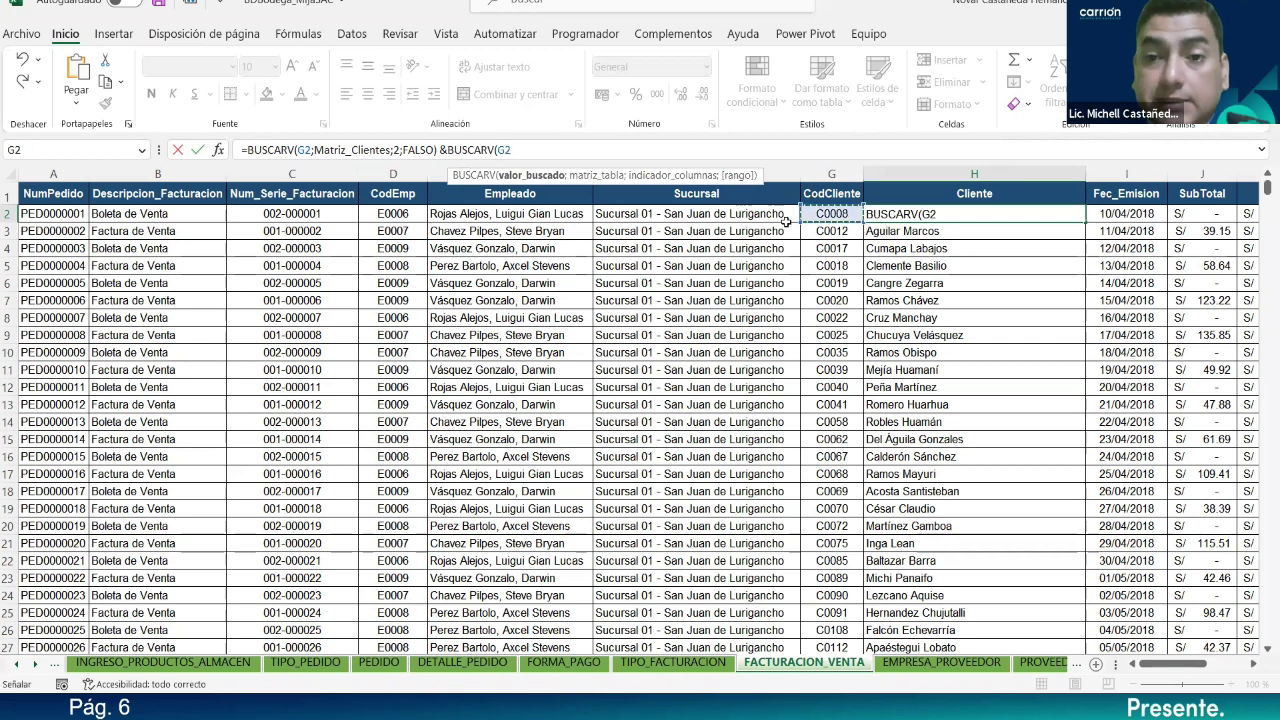
{"action": "type", "text": ";"}
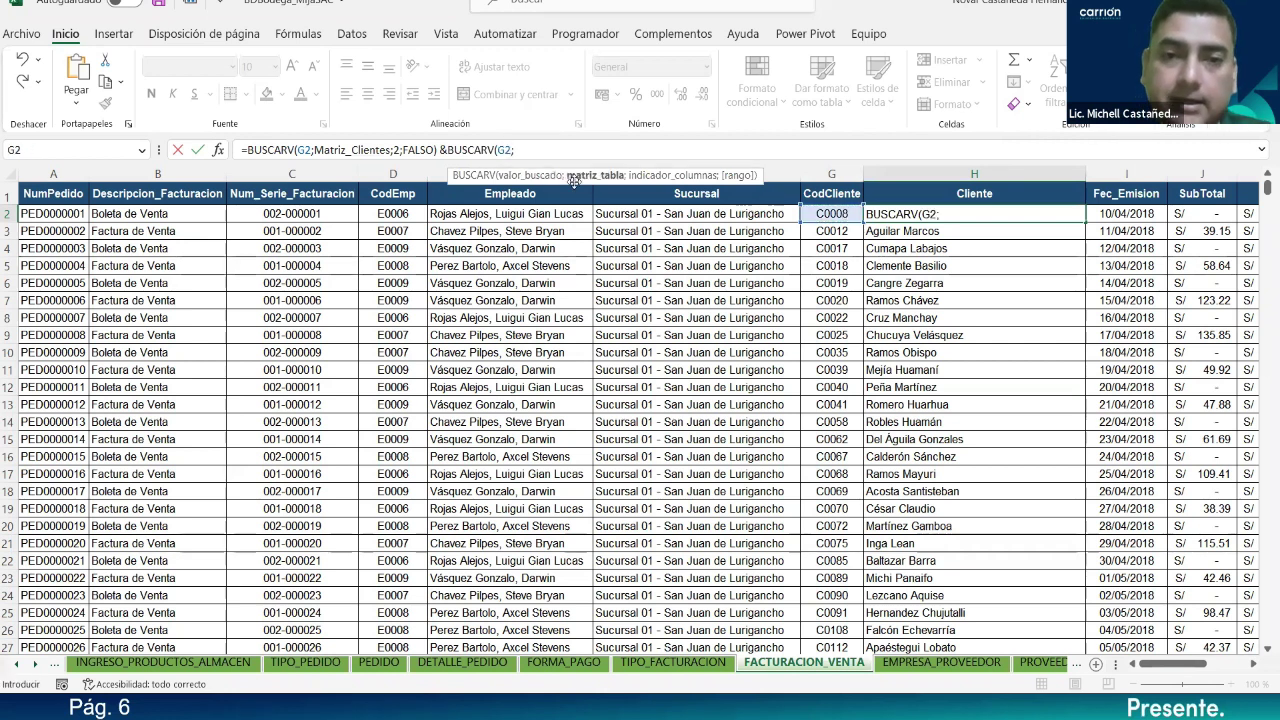
{"action": "type", "text": "matr"}
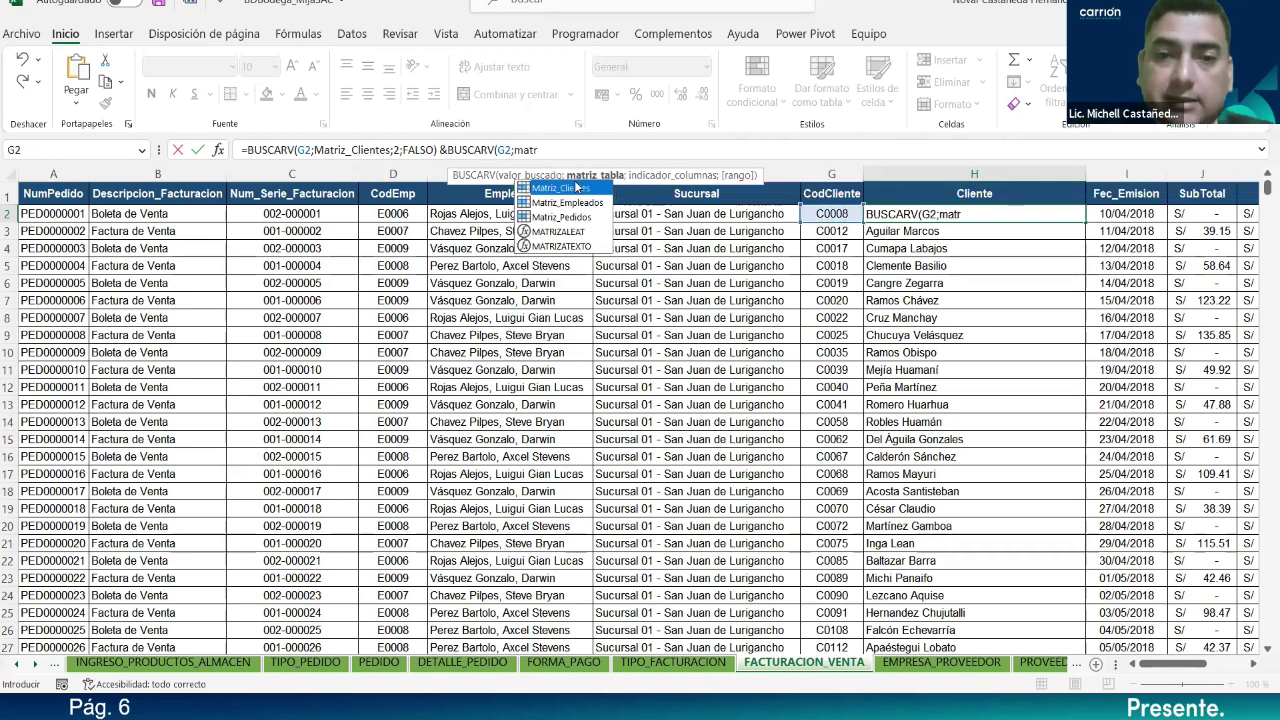
{"action": "key", "text": "Tab"}
{"action": "type", "text": ";5"}
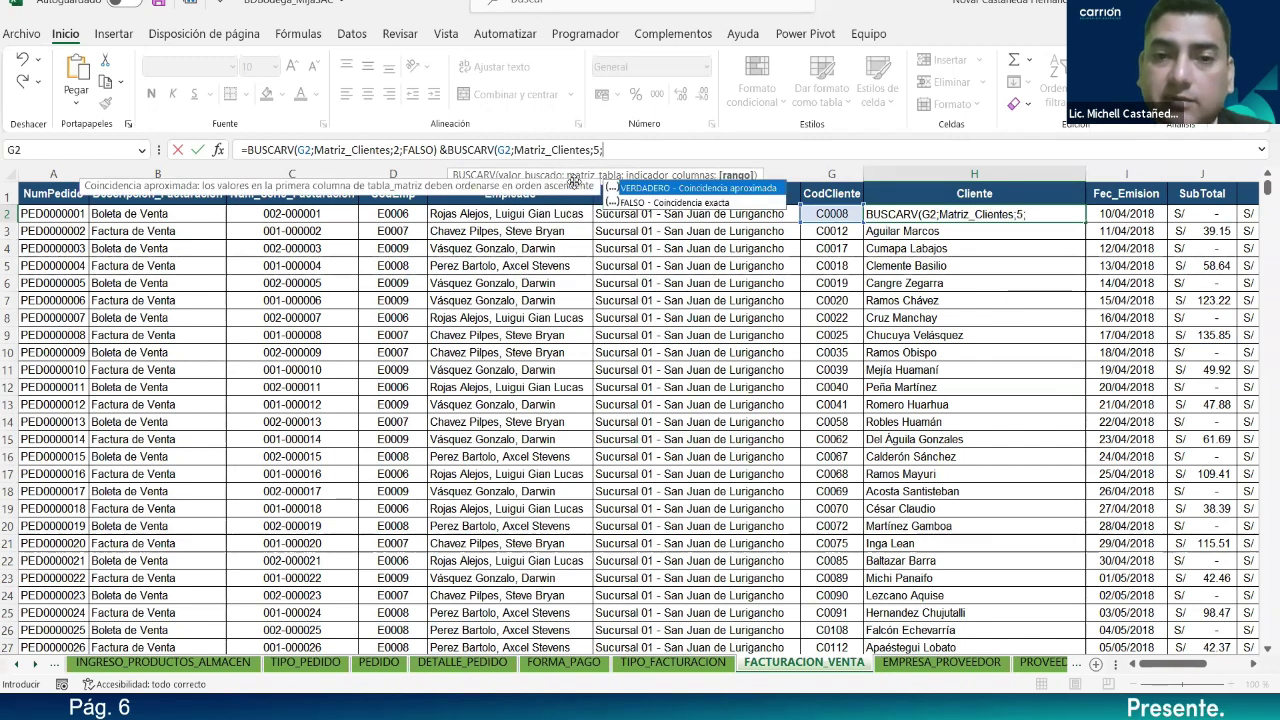
{"action": "type", "text": ";FALSO"}
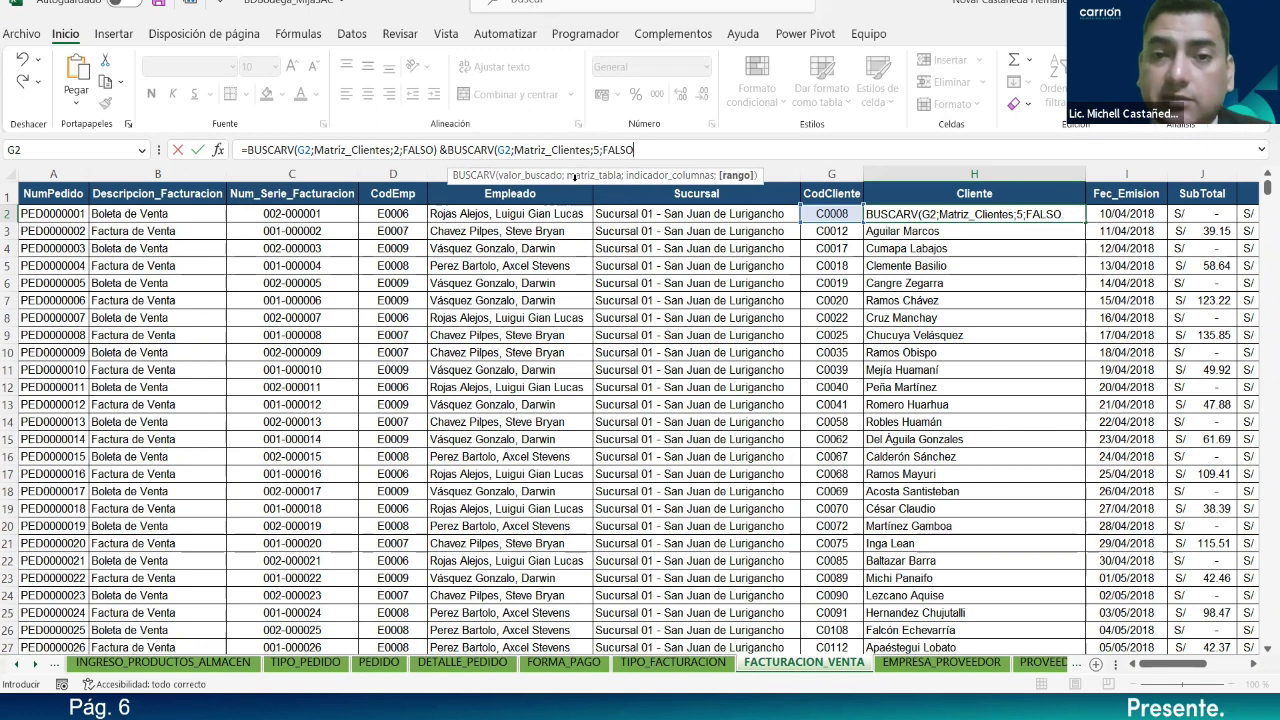
{"action": "type", "text": ")"}
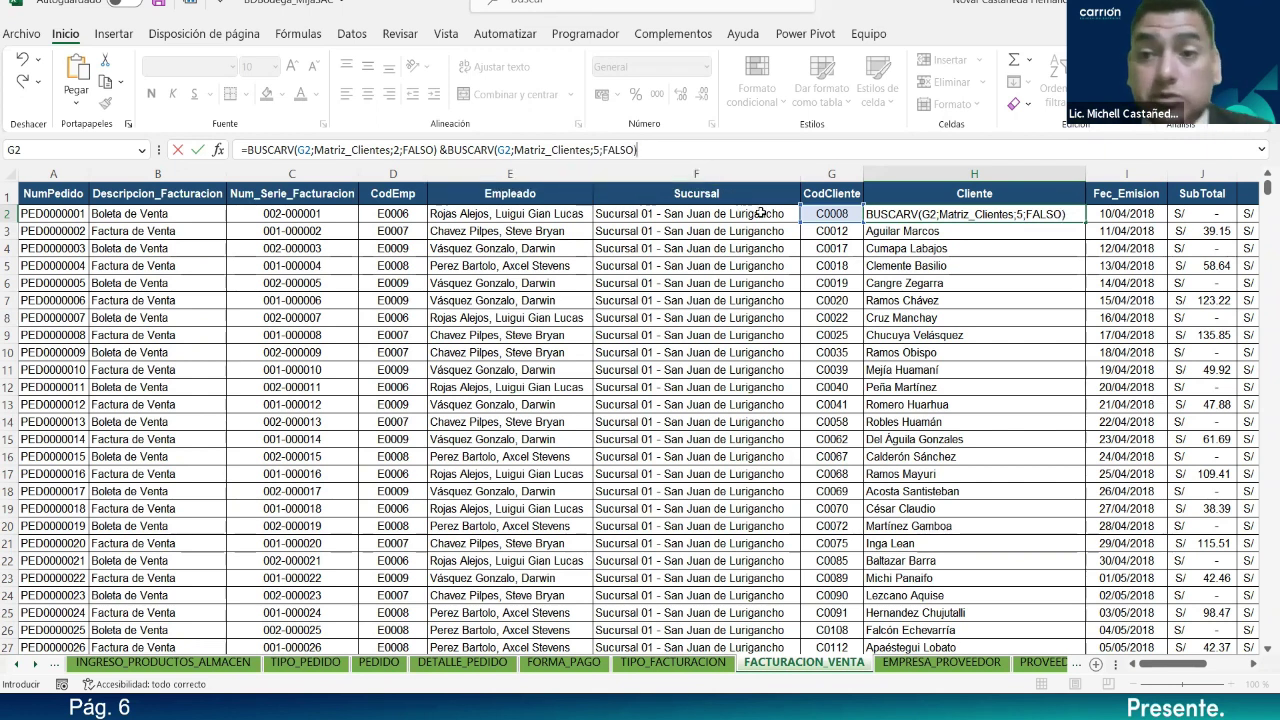
{"action": "key", "text": "ctrl+Return"}
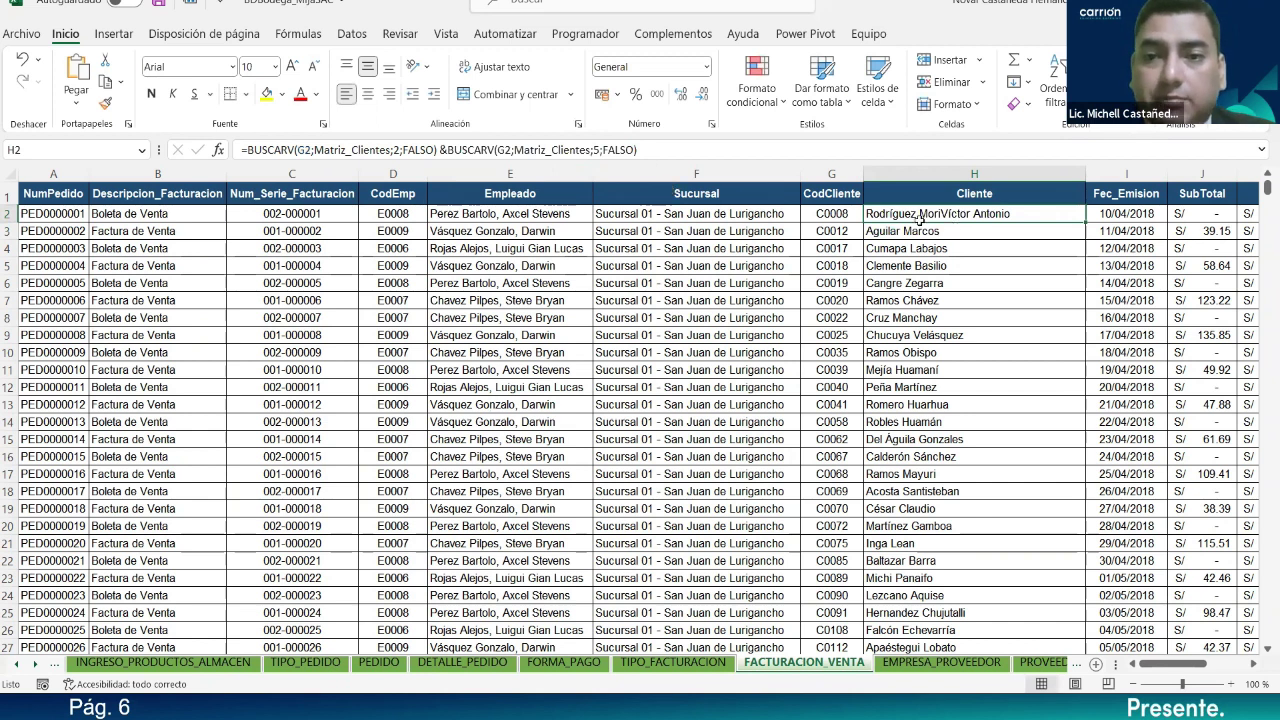
Step: Insert ", " & between the two BUSCARV lookups in H2 to separate the client's surnames and first names
{"action": "double_click", "coordinate": [920, 217]}
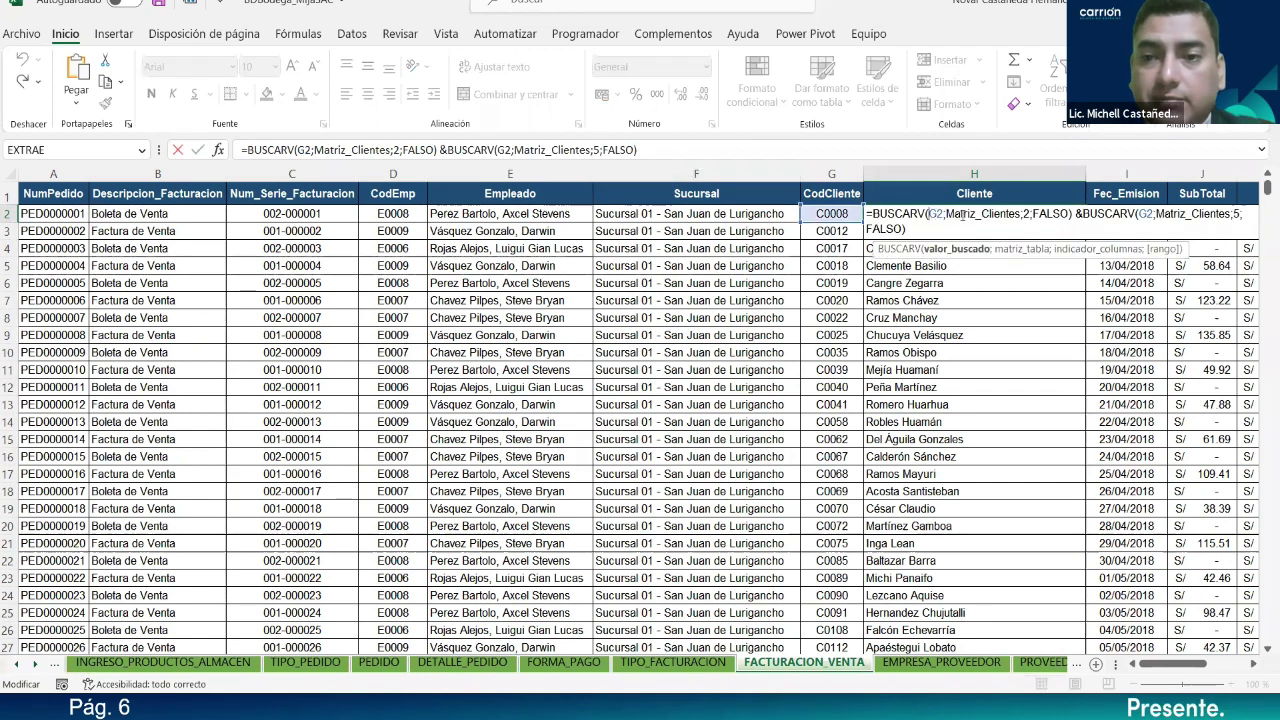
{"action": "left_click", "coordinate": [1075, 217]}
{"action": "type", "text": "\", \""}
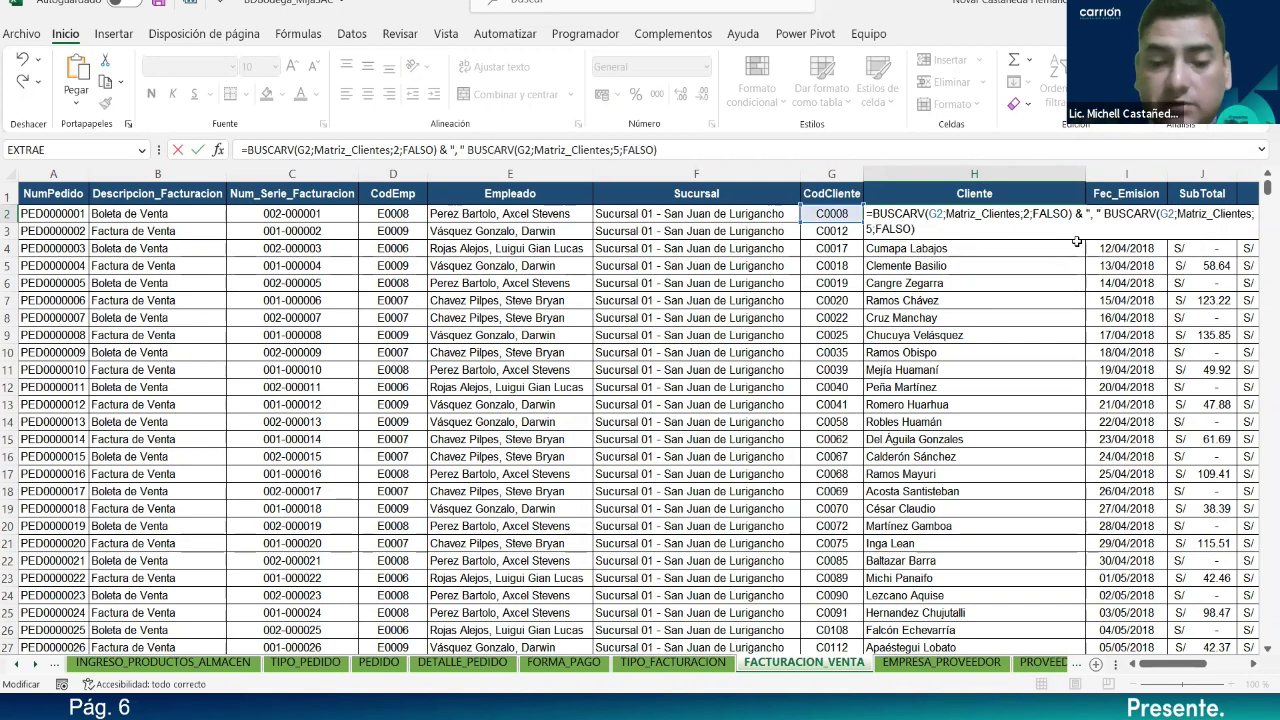
{"action": "type", "text": " &"}
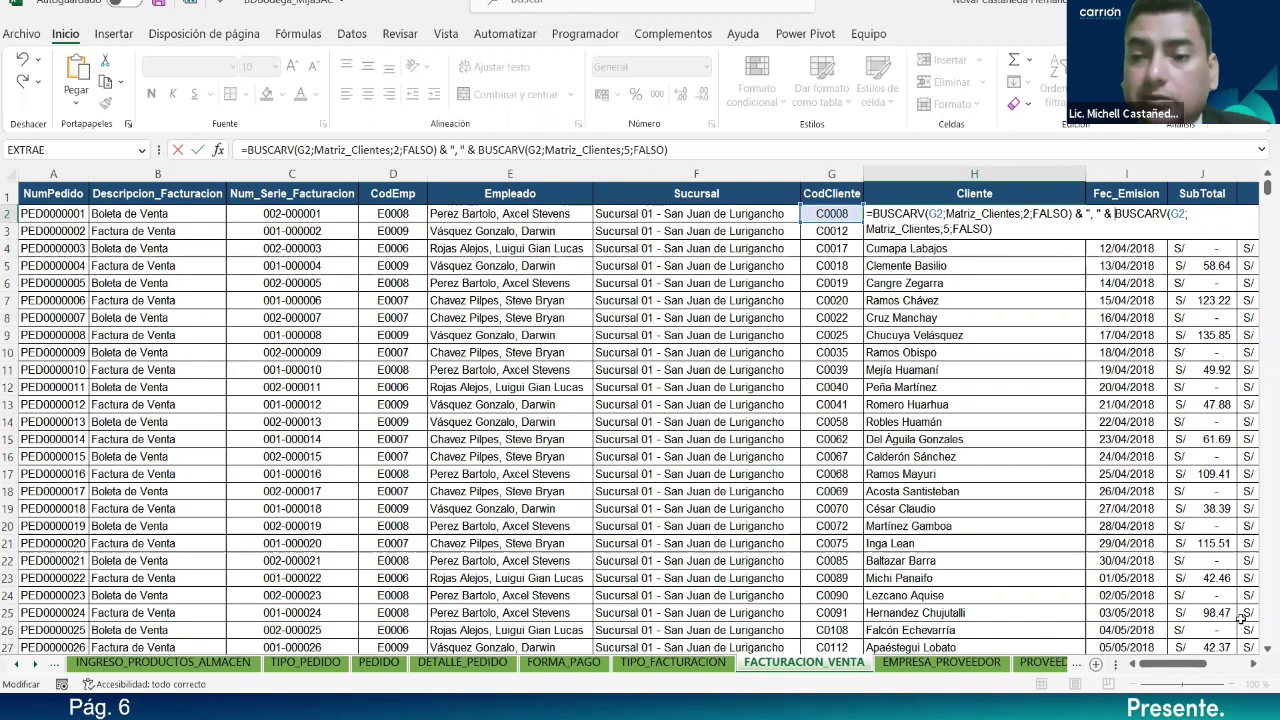
Step: Review the combined formula in H2, examining each BUSCARV's lookup value, matrix and column index, and the separator between them
{"action": "scroll", "coordinate": [640, 410], "scroll_direction": "right", "scroll_amount": 2}
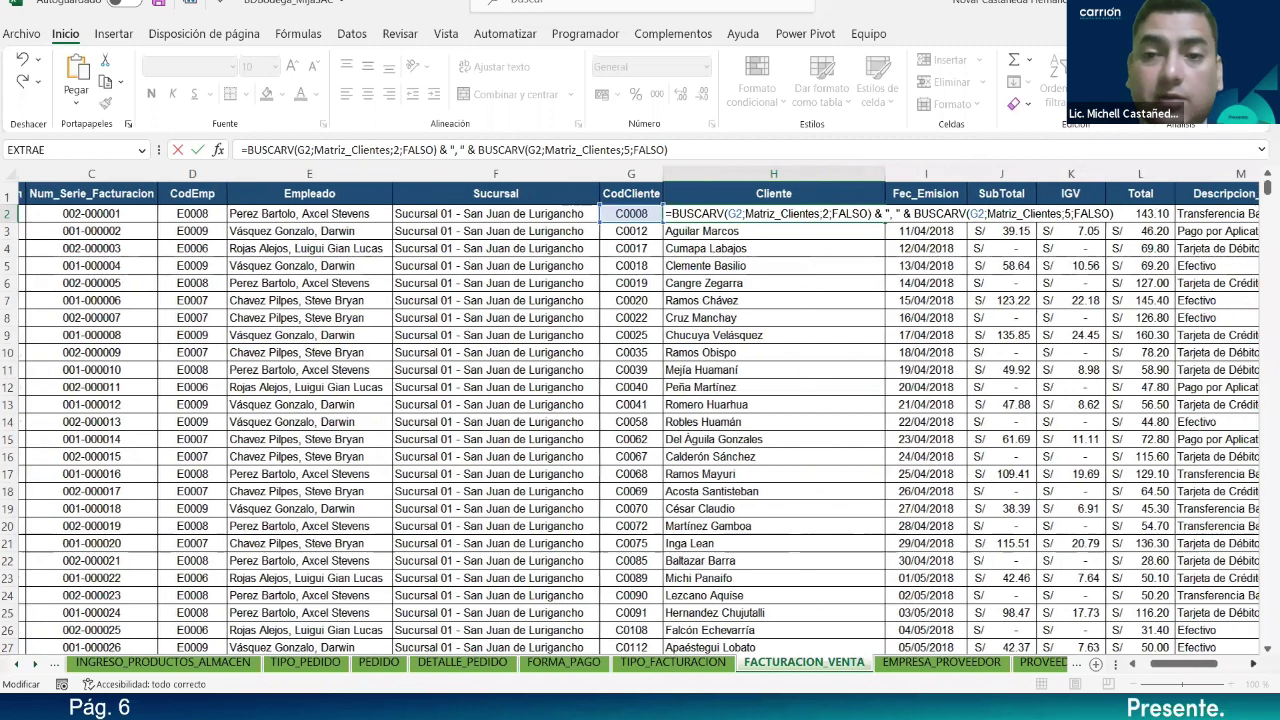
{"action": "left_click_drag", "start_coordinate": [919, 213], "coordinate": [665, 214]}
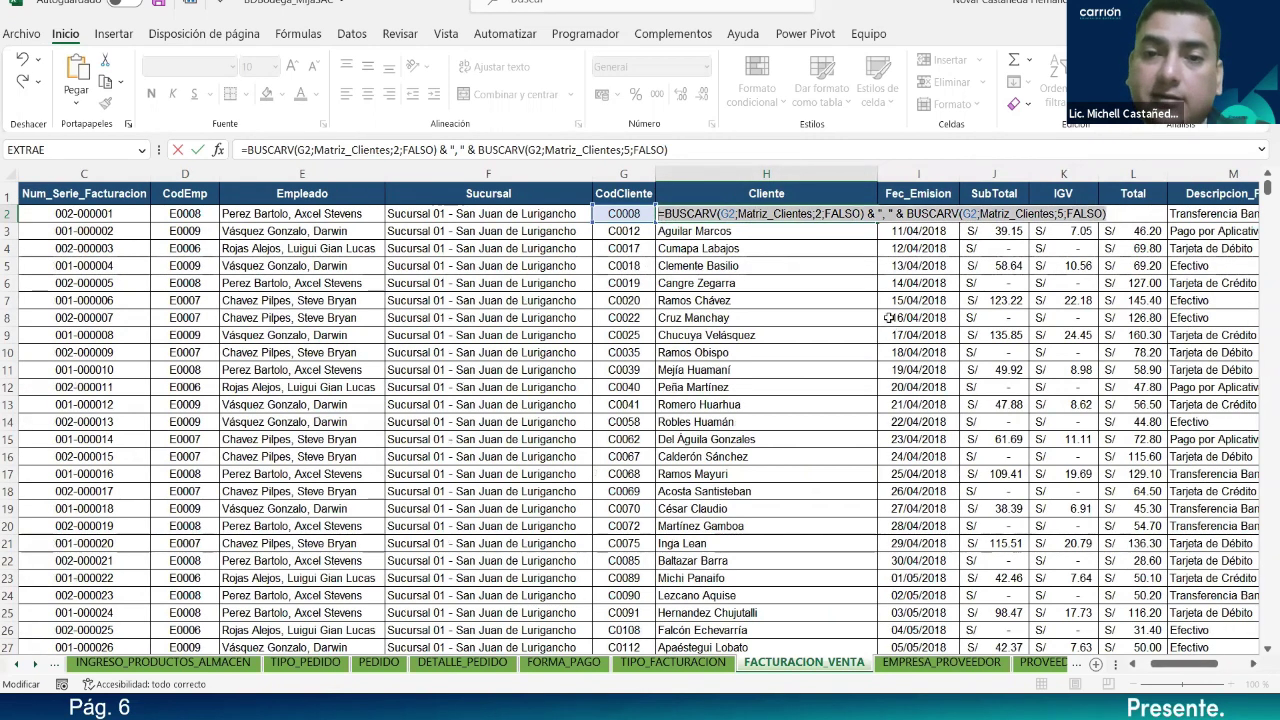
{"action": "left_click", "coordinate": [694, 214]}
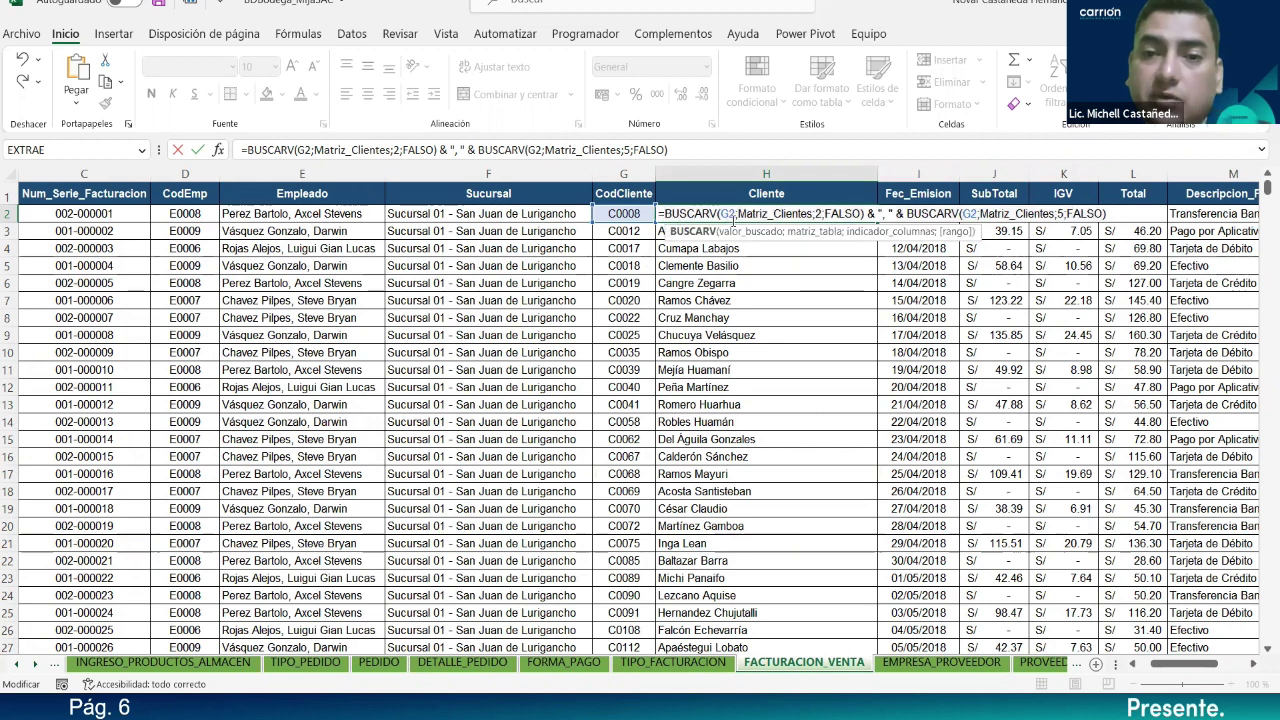
{"action": "left_click", "coordinate": [797, 214]}
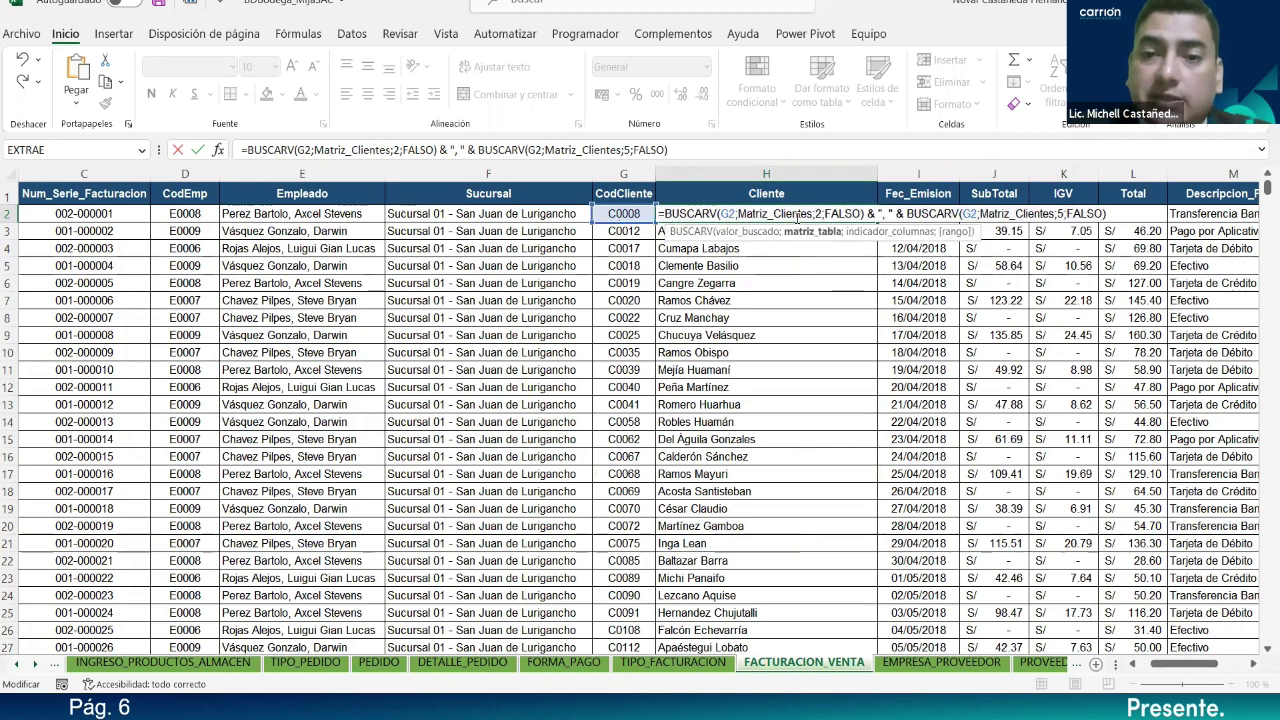
{"action": "left_click", "coordinate": [816, 214]}
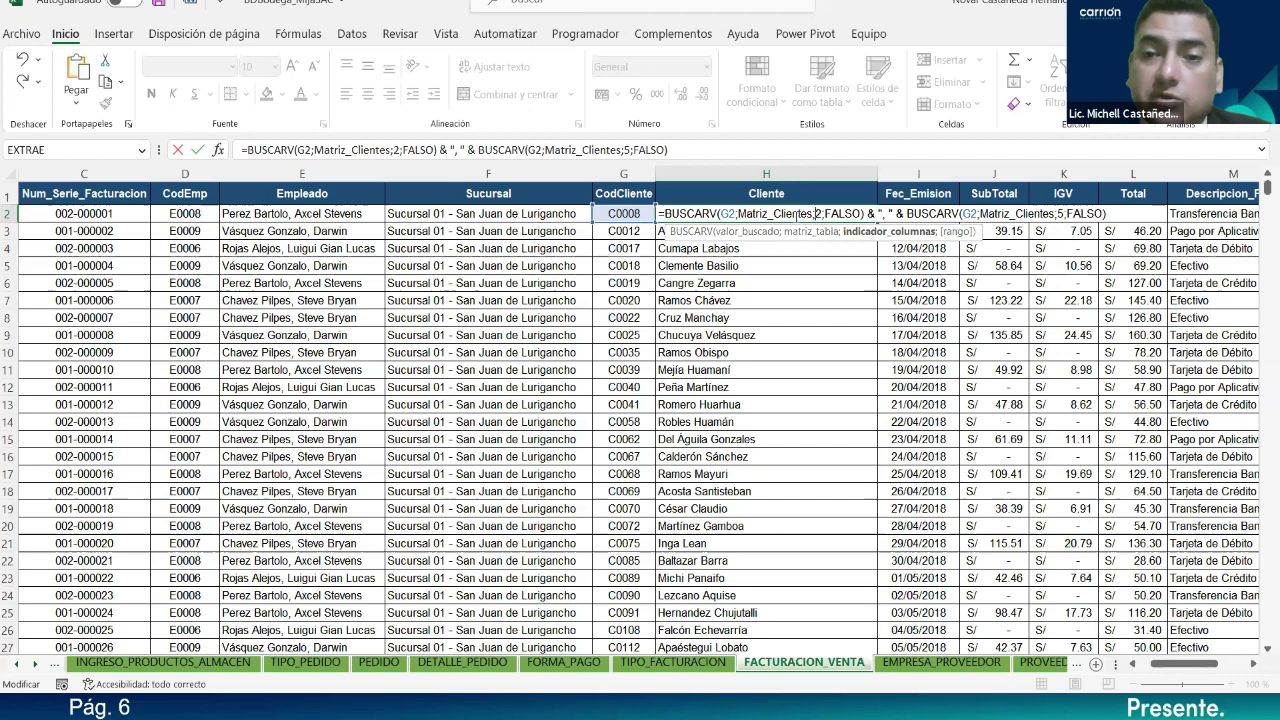
{"action": "left_click", "coordinate": [863, 214]}
{"action": "left_click", "coordinate": [870, 214]}
{"action": "left_click_drag", "start_coordinate": [877, 214], "coordinate": [887, 214]}
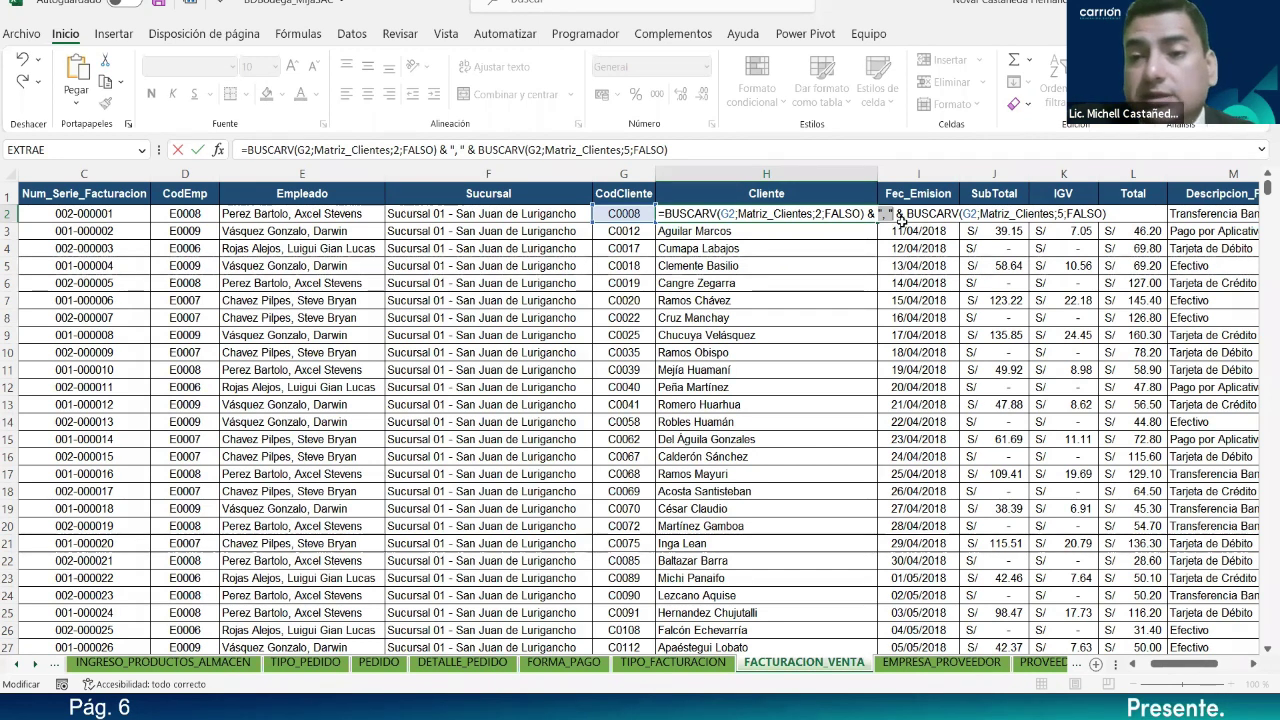
{"action": "left_click_drag", "start_coordinate": [906, 215], "coordinate": [957, 213]}
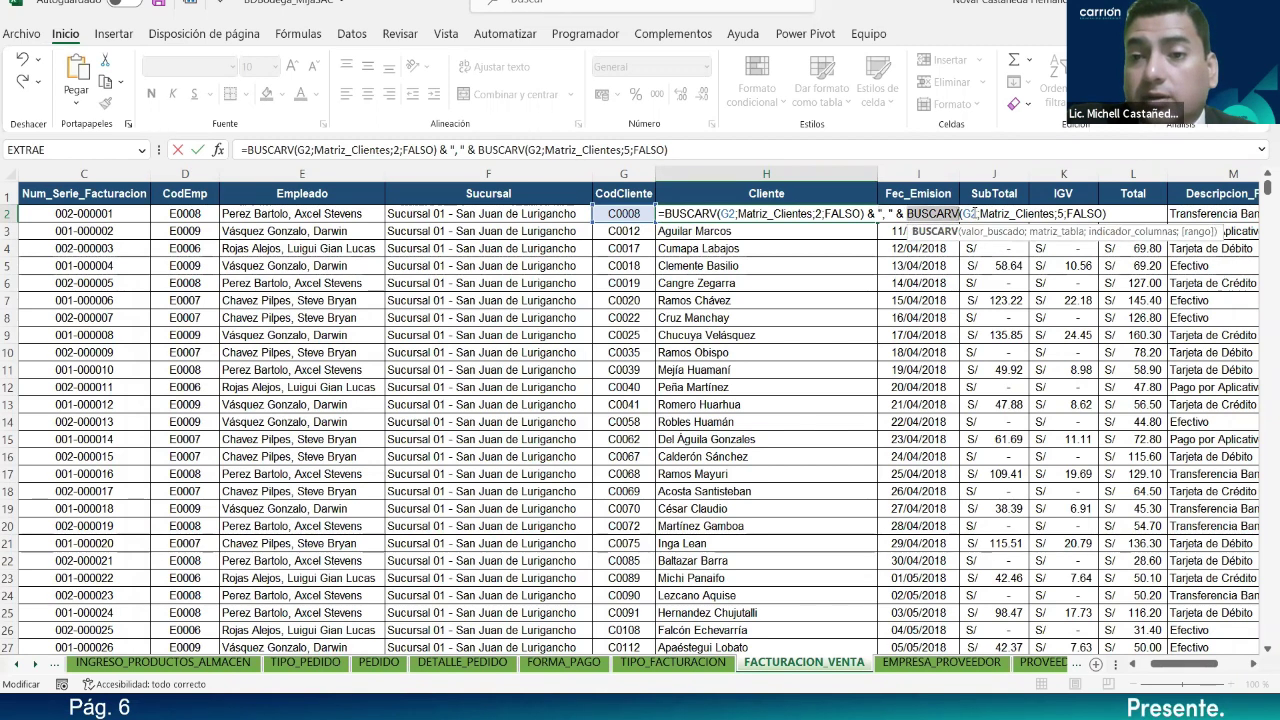
{"action": "left_click", "coordinate": [974, 213]}
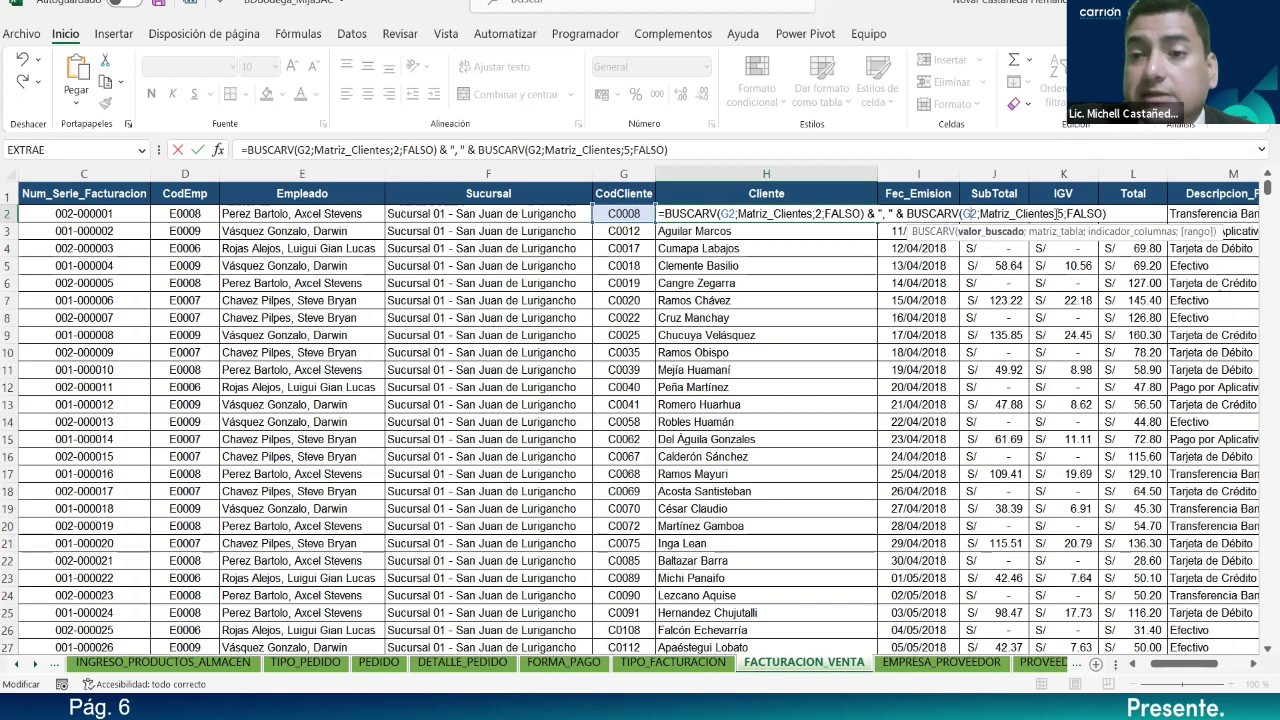
{"action": "left_click", "coordinate": [1062, 214]}
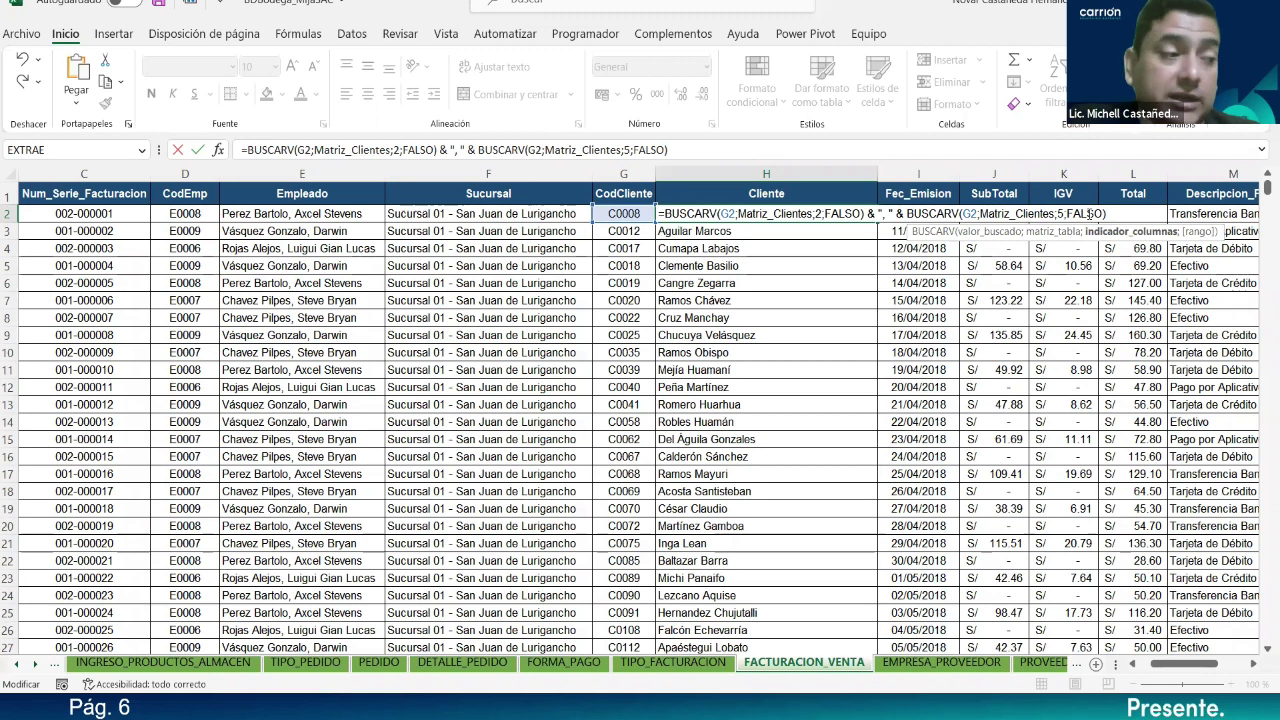
{"action": "left_click", "coordinate": [1109, 213]}
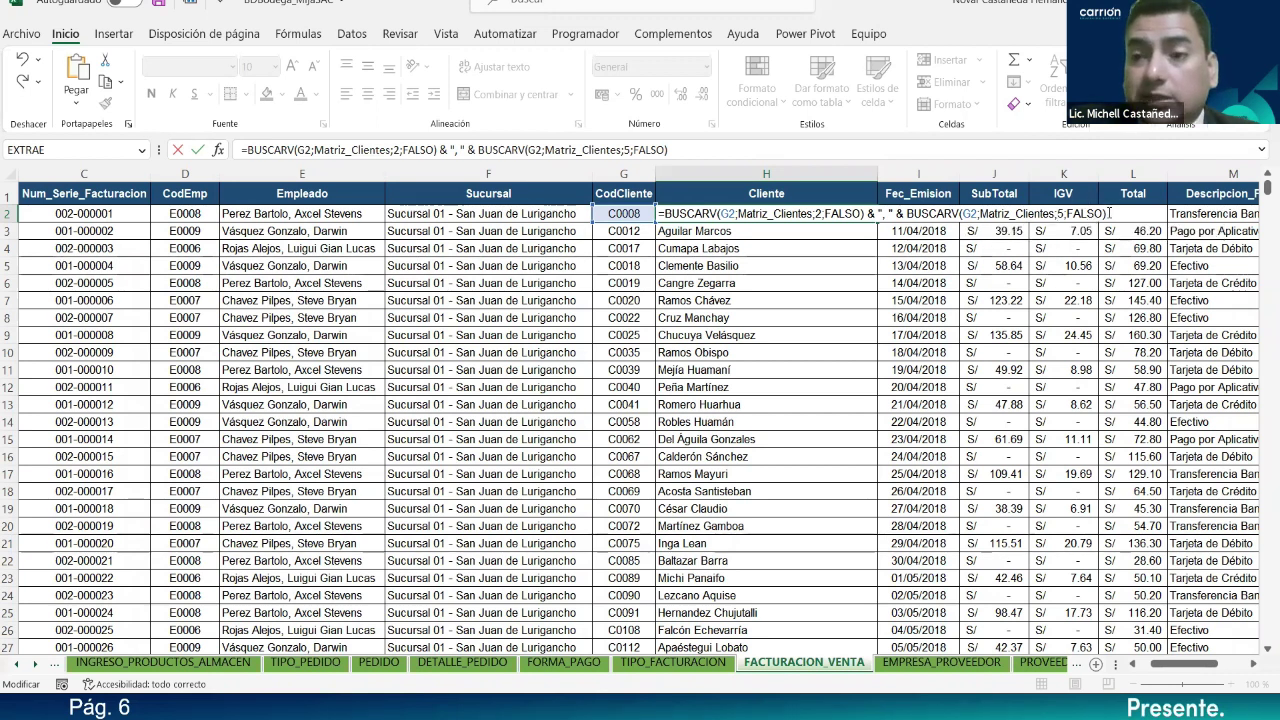
Step: Accept the edited formula in H2 and fill it down the whole Cliente column
{"action": "key", "text": "ctrl+Return"}
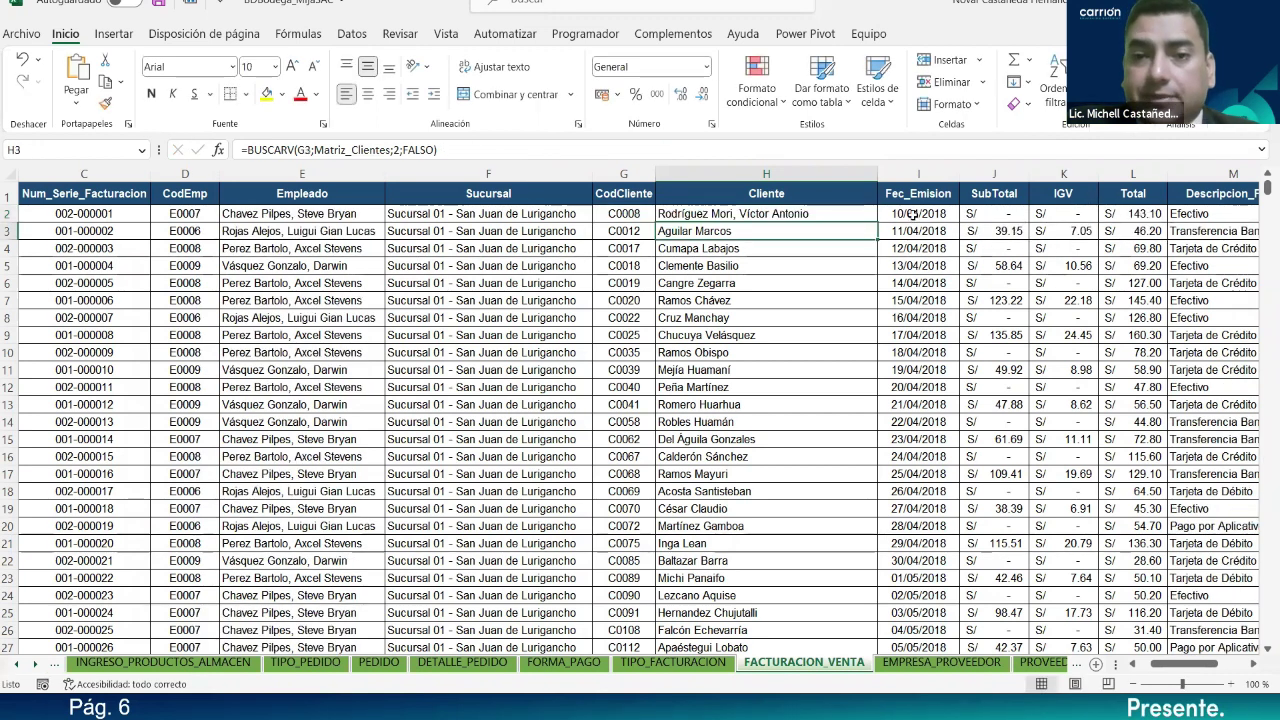
{"action": "double_click", "coordinate": [876, 218]}
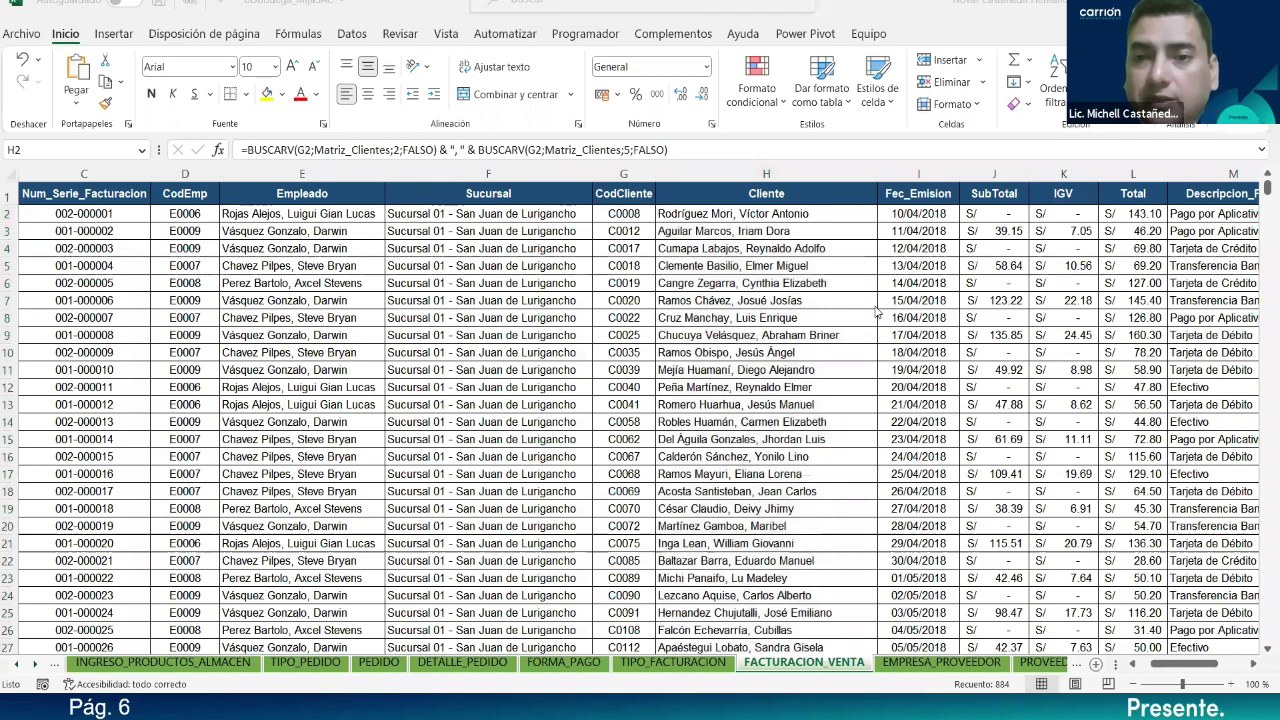
Step: Insert a new column before Fec_Emision and give it the header Distrito del Cliente
{"action": "left_click", "coordinate": [908, 166]}
{"action": "right_click", "coordinate": [915, 172]}
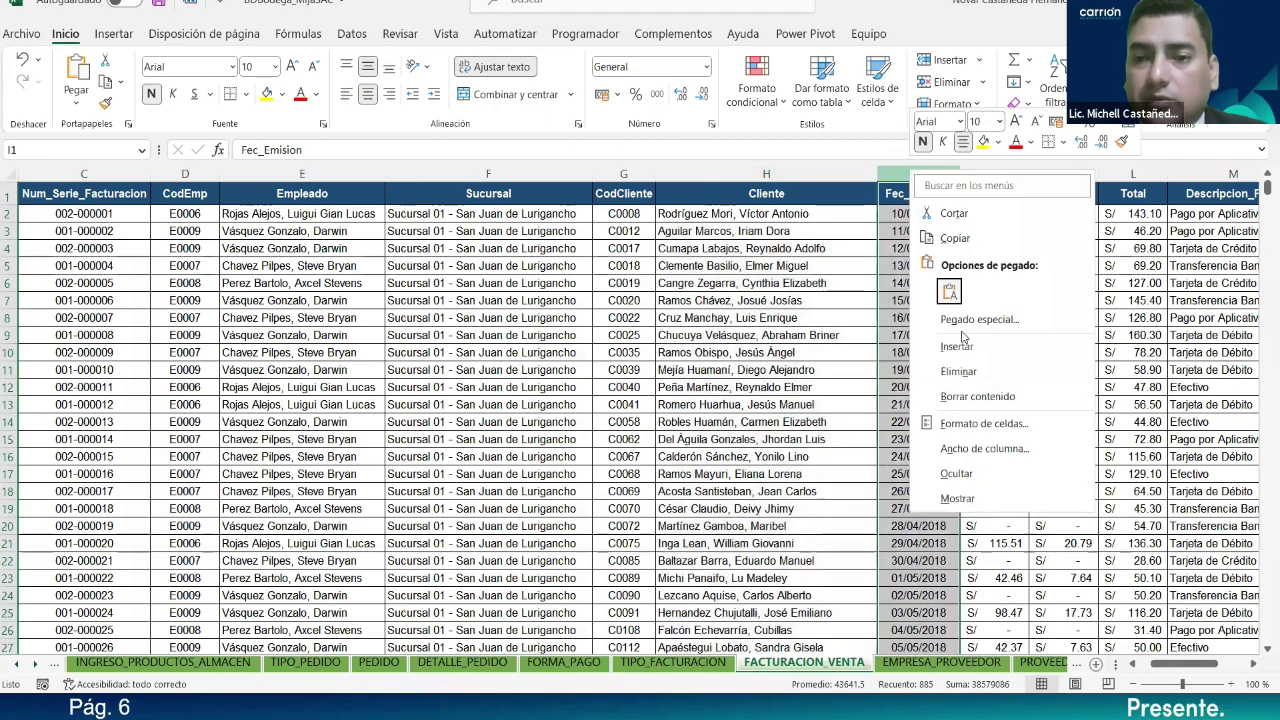
{"action": "left_click", "coordinate": [990, 343]}
{"action": "left_click", "coordinate": [930, 199]}
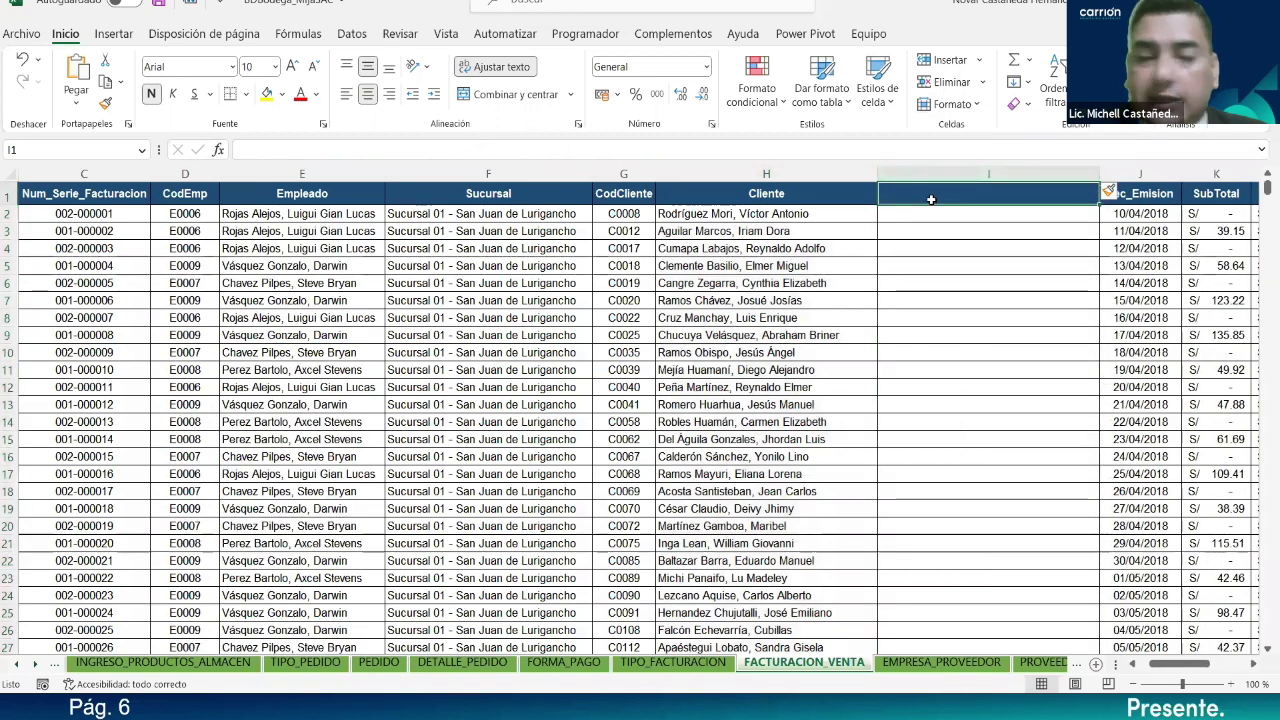
{"action": "type", "text": "Dis"}
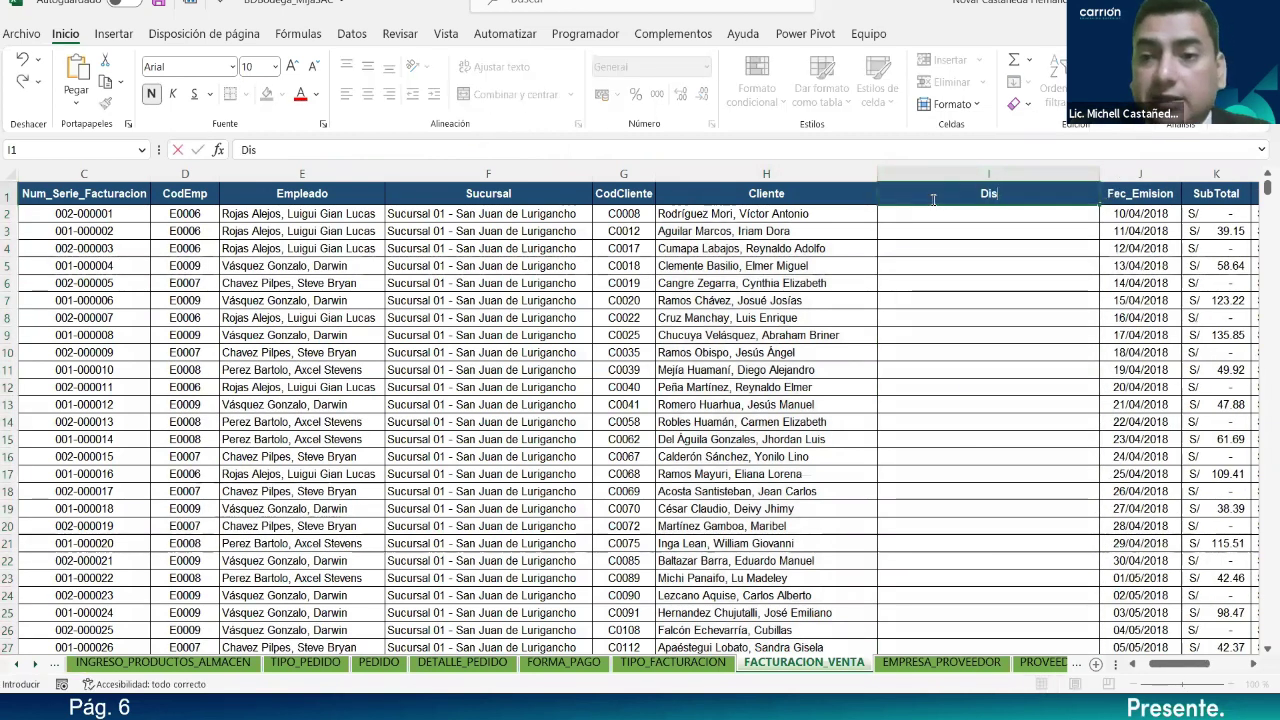
{"action": "type", "text": "trito"}
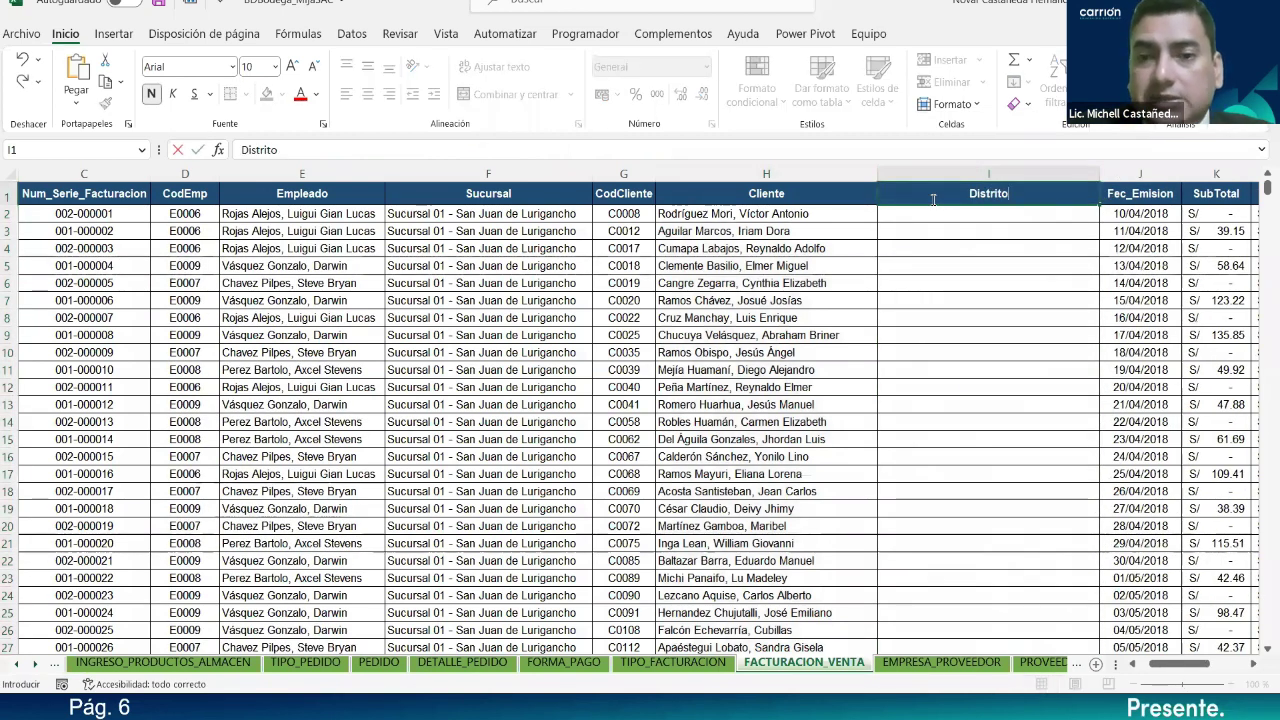
{"action": "type", "text": " del"}
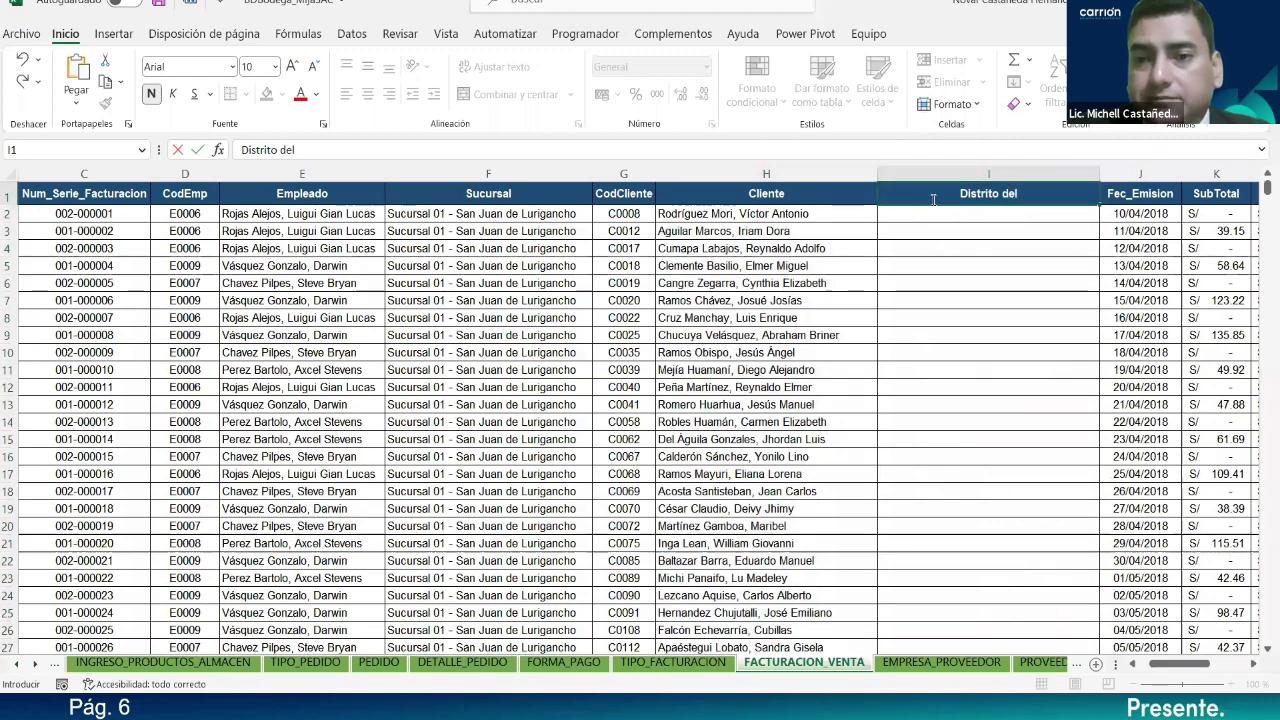
{"action": "type", "text": " Cliente"}
{"action": "key", "text": "ctrl+Return"}
{"action": "key", "text": "Down"}
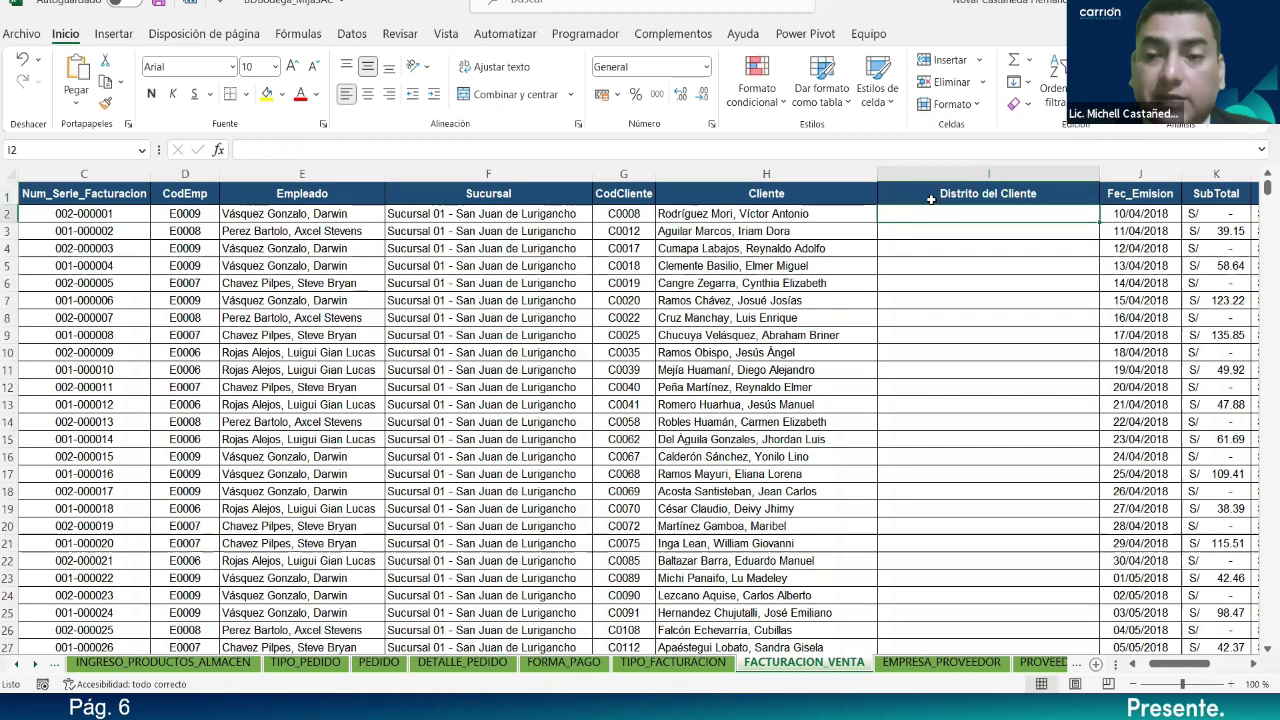
Step: Go to the CLIENTE sheet and check the position of the Nombre_Distrito column within the client table
{"action": "type", "text": "="}
{"action": "key", "text": "Escape"}
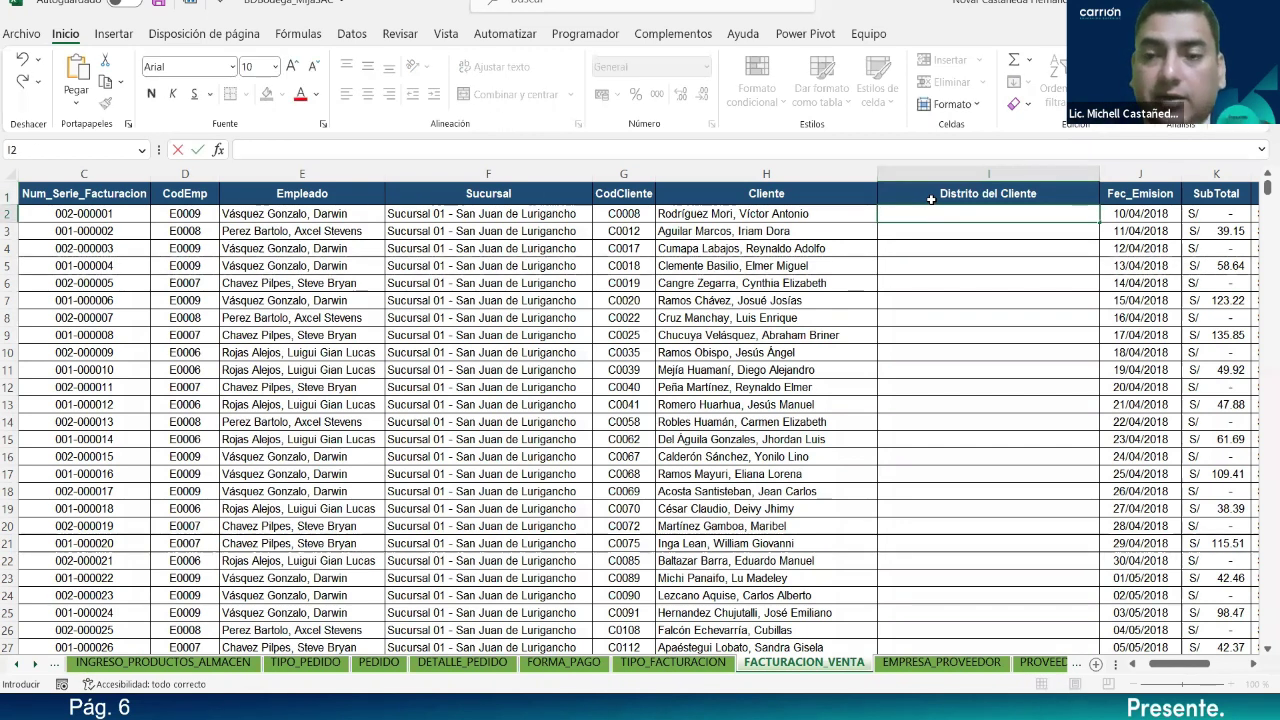
{"action": "left_click", "coordinate": [17, 665]}
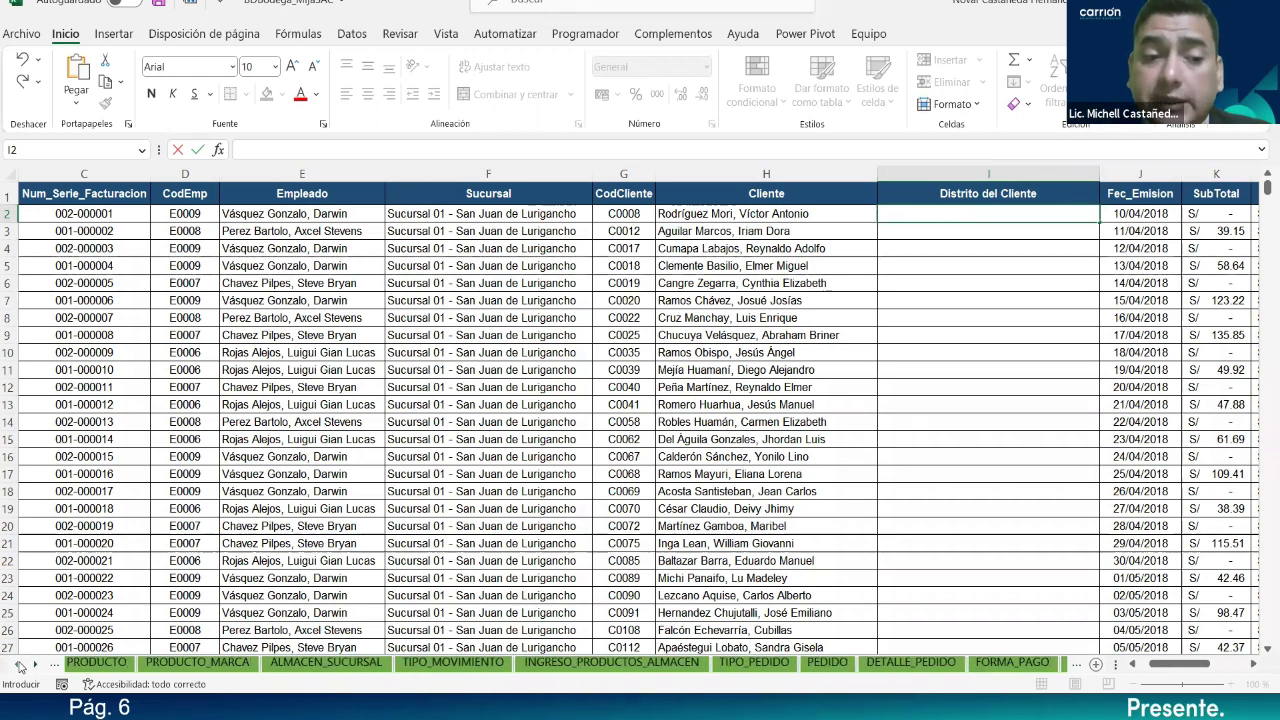
{"action": "left_click", "coordinate": [17, 665]}
{"action": "left_click", "coordinate": [17, 665]}
{"action": "left_click", "coordinate": [17, 665]}
{"action": "left_click", "coordinate": [17, 665]}
{"action": "left_click", "coordinate": [17, 665]}
{"action": "left_click", "coordinate": [17, 665]}
{"action": "left_click", "coordinate": [17, 665]}
{"action": "left_click", "coordinate": [17, 665]}
{"action": "left_click", "coordinate": [36, 666]}
{"action": "left_click", "coordinate": [36, 666]}
{"action": "left_click", "coordinate": [36, 666]}
{"action": "left_click", "coordinate": [36, 666]}
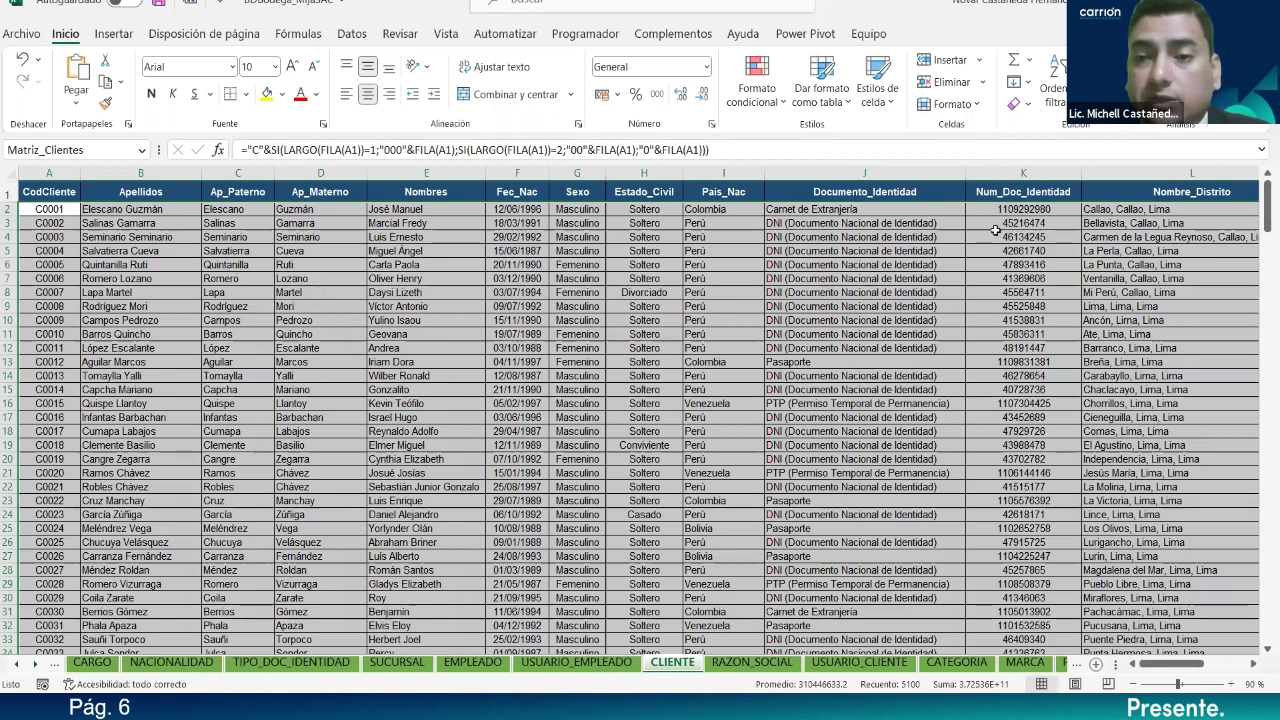
Step: Go back to the FACTURACION_VENTA sheet
{"action": "left_click", "coordinate": [1027, 663]}
{"action": "left_click", "coordinate": [35, 664]}
{"action": "left_click", "coordinate": [35, 665]}
{"action": "left_click", "coordinate": [35, 665]}
{"action": "left_click", "coordinate": [35, 665]}
{"action": "left_click", "coordinate": [35, 665]}
{"action": "left_click", "coordinate": [35, 665]}
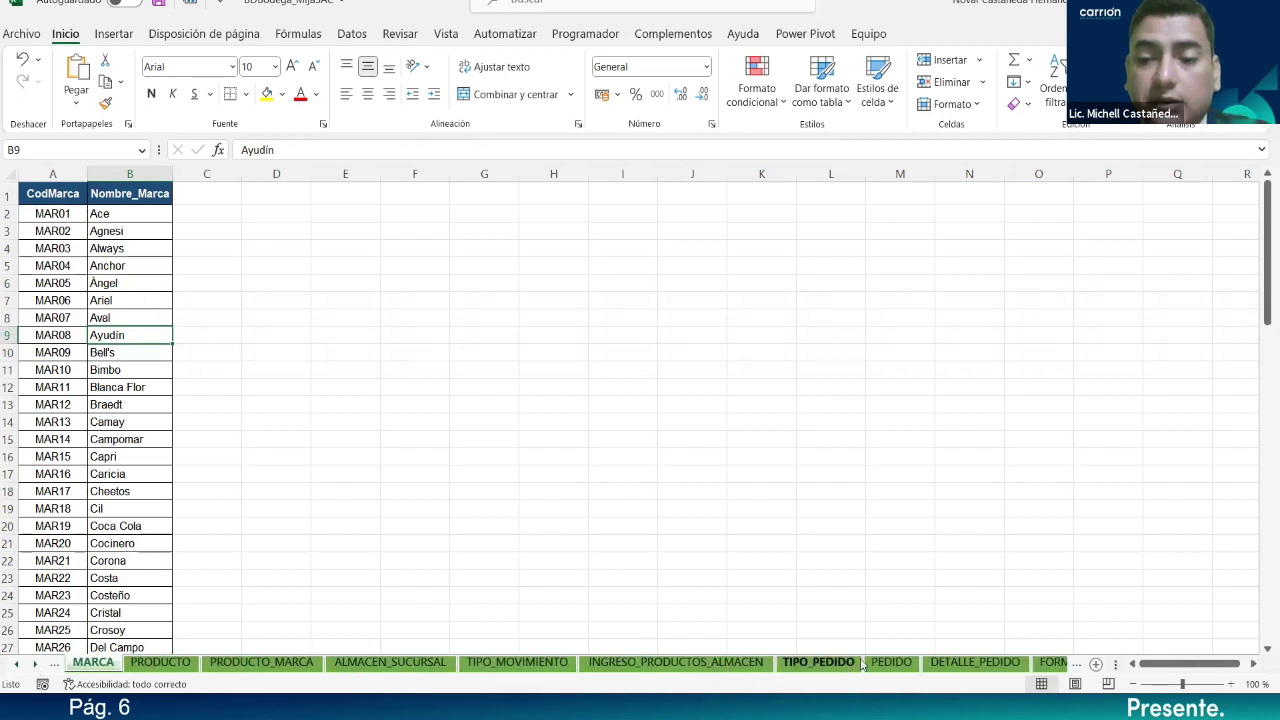
{"action": "left_click", "coordinate": [975, 662]}
{"action": "left_click", "coordinate": [38, 665]}
{"action": "left_click", "coordinate": [38, 665]}
{"action": "left_click", "coordinate": [38, 665]}
{"action": "left_click", "coordinate": [38, 665]}
{"action": "left_click", "coordinate": [38, 665]}
{"action": "left_click", "coordinate": [38, 665]}
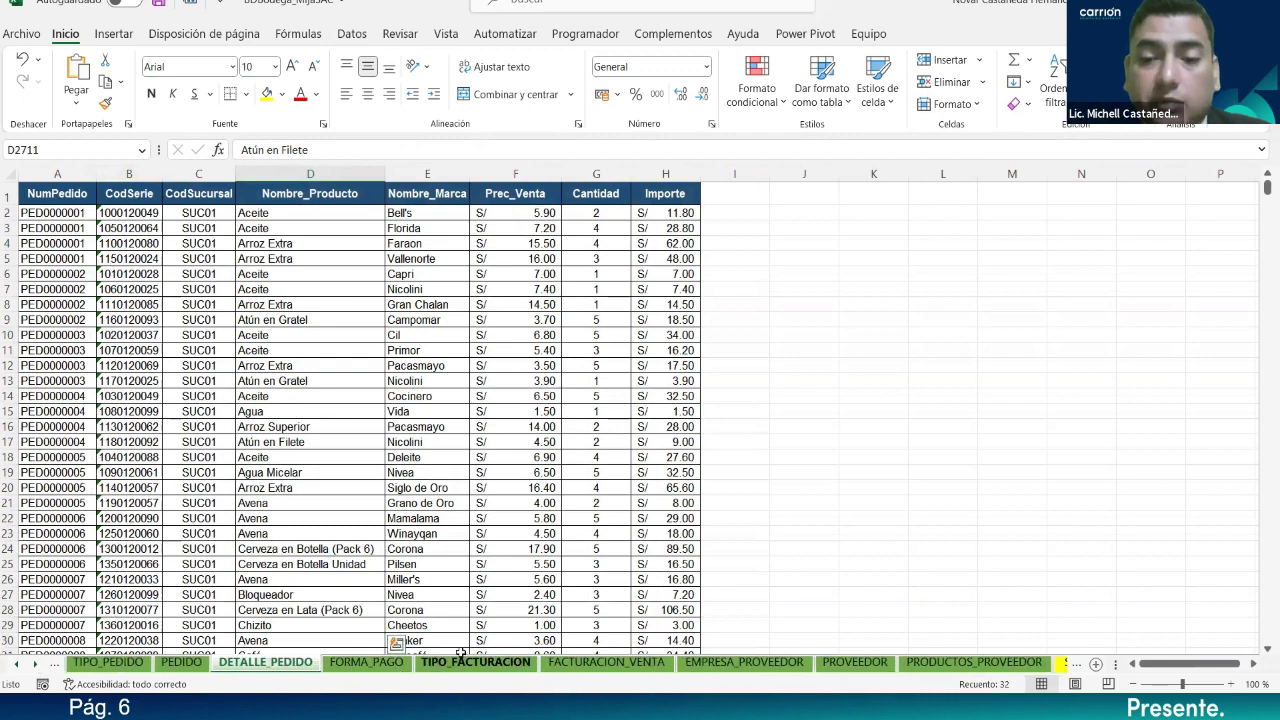
{"action": "left_click", "coordinate": [600, 663]}
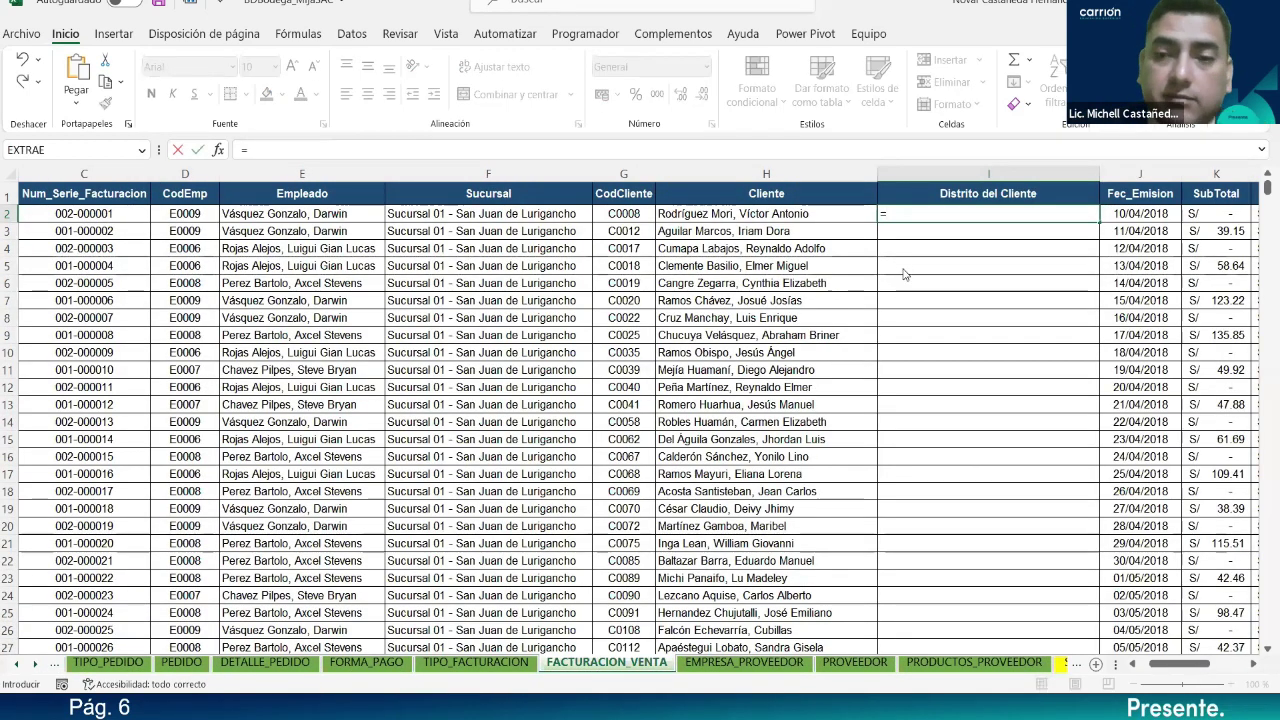
Step: Enter =BUSCARV(G2;Matriz_Clientes;12;FALSO) in I2 to look up the client's district with an exact match
{"action": "type", "text": "=bus"}
{"action": "double_click", "coordinate": [905, 262]}
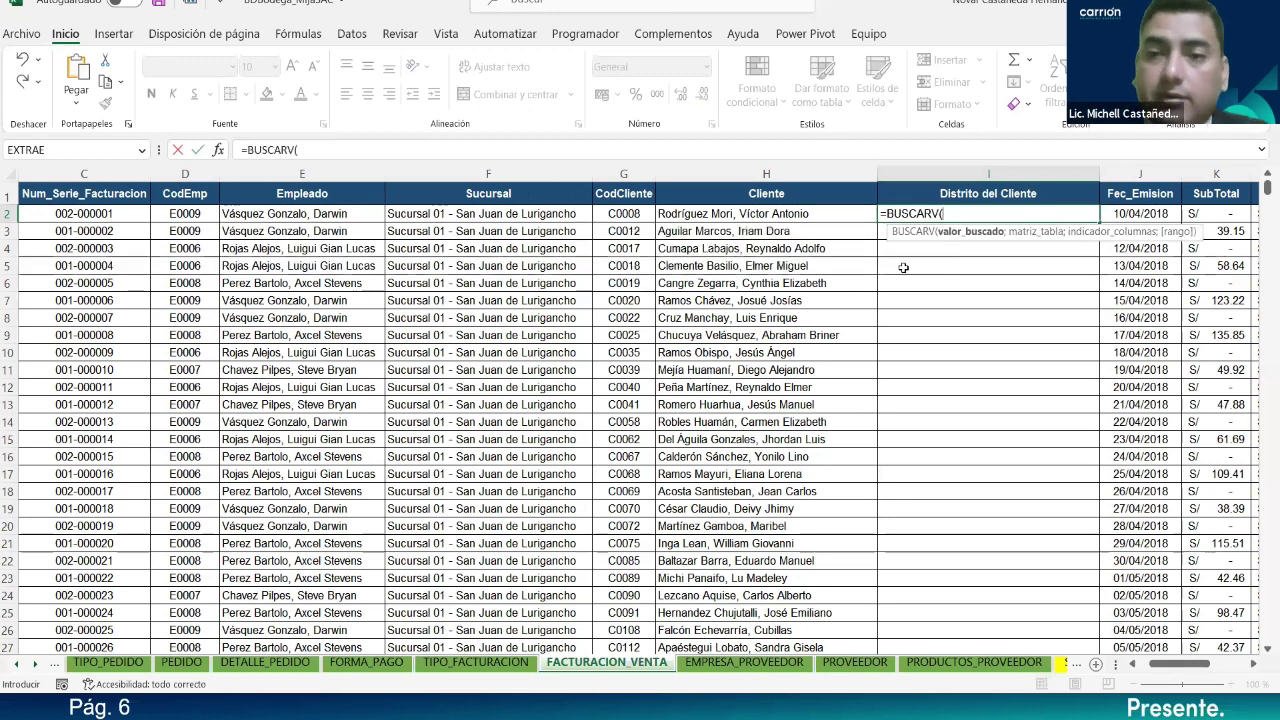
{"action": "left_click", "coordinate": [617, 214]}
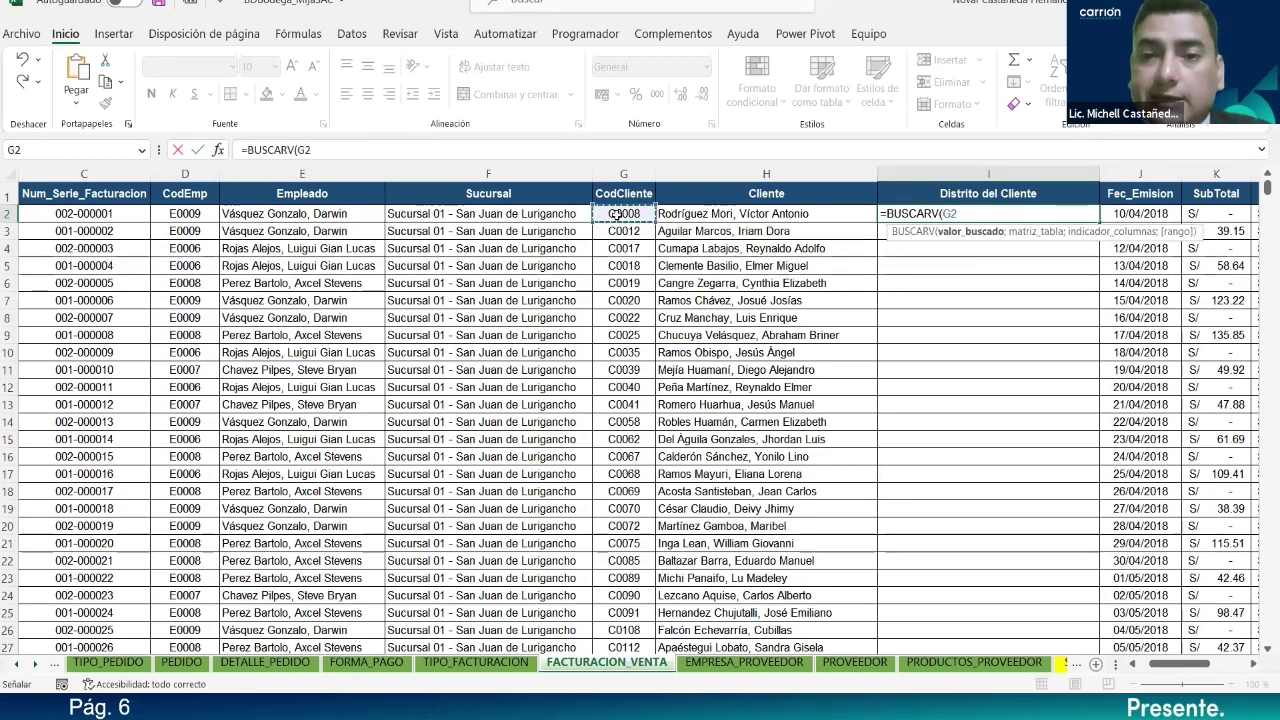
{"action": "type", "text": ";ma"}
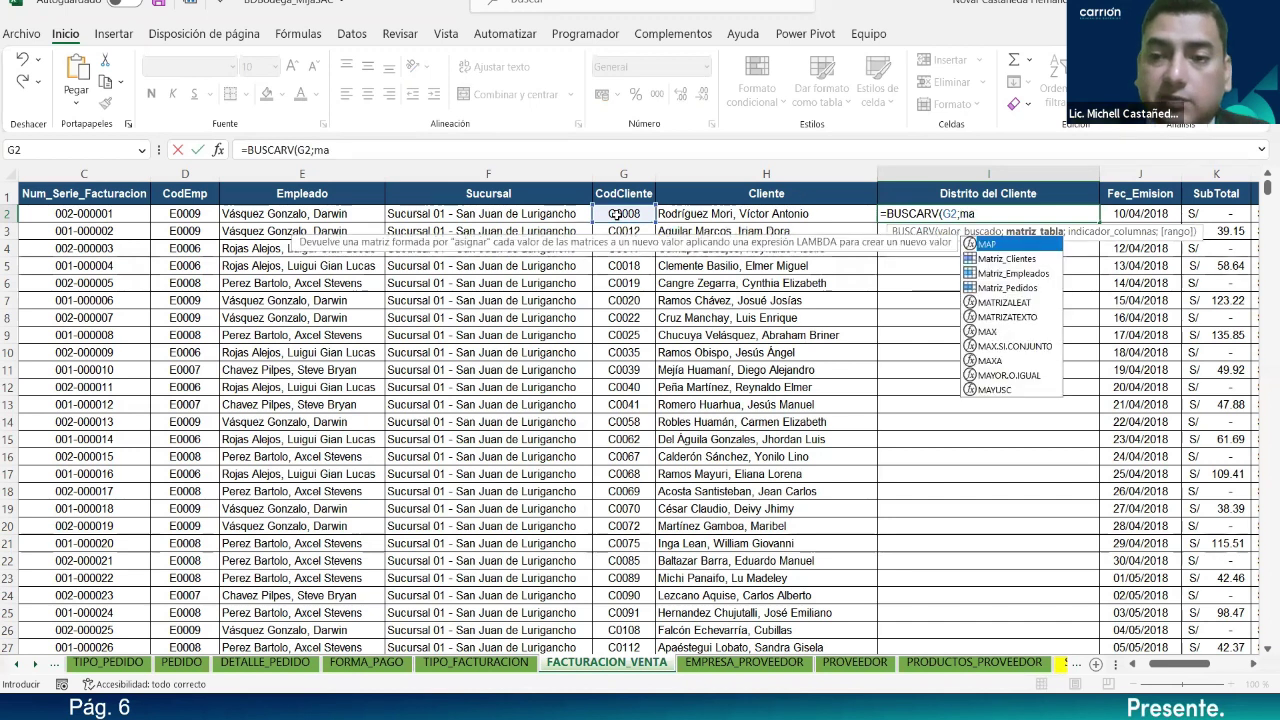
{"action": "key", "text": "Down"}
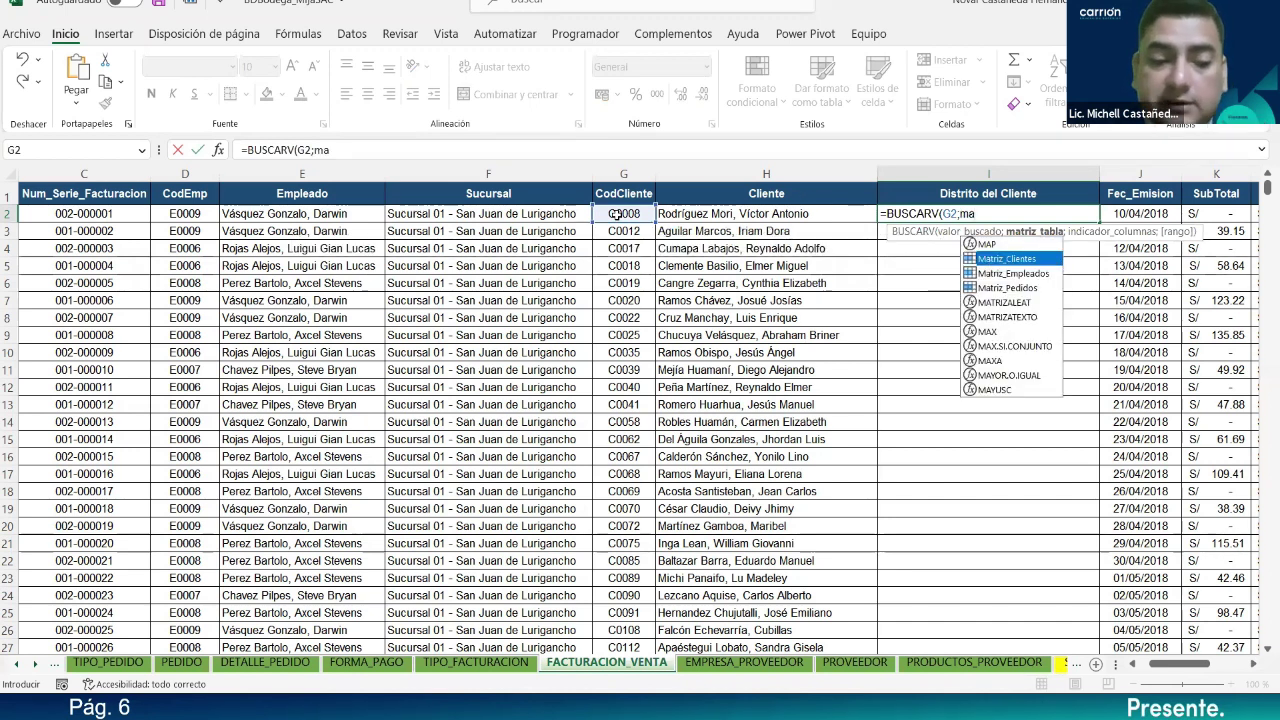
{"action": "key", "text": "Tab"}
{"action": "type", "text": ";12"}
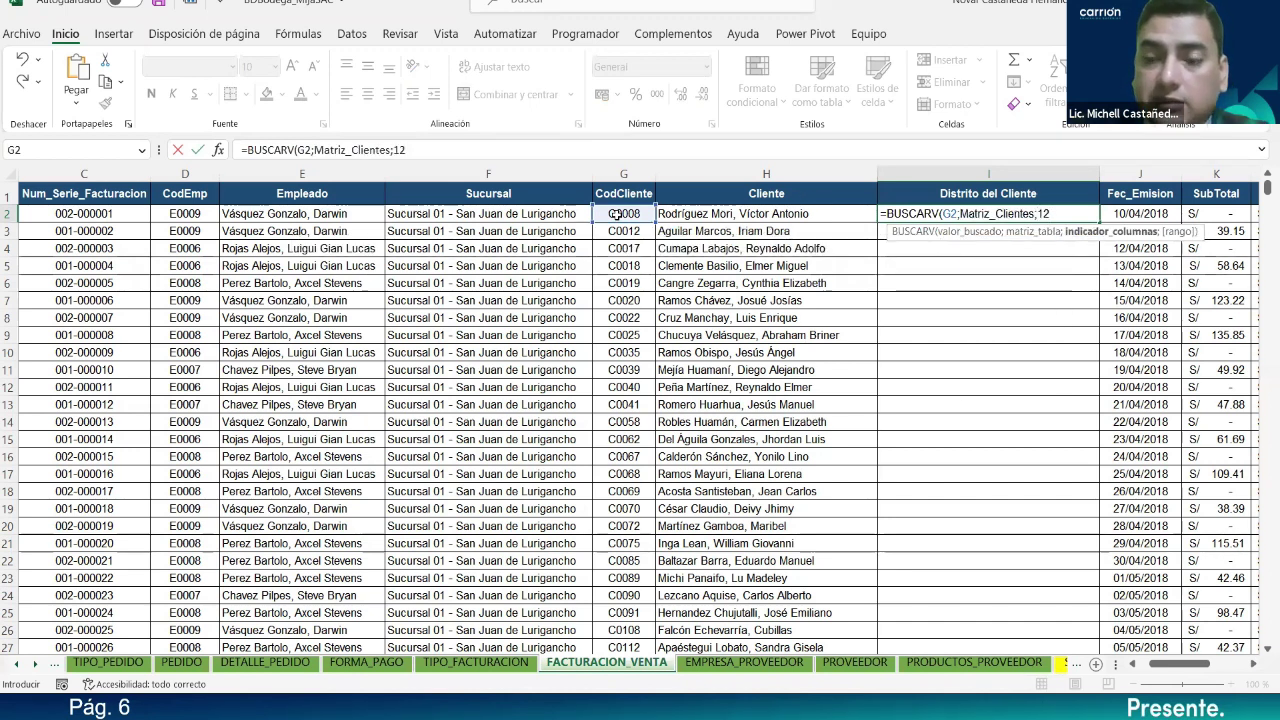
{"action": "type", "text": ";"}
{"action": "key", "text": "Down"}
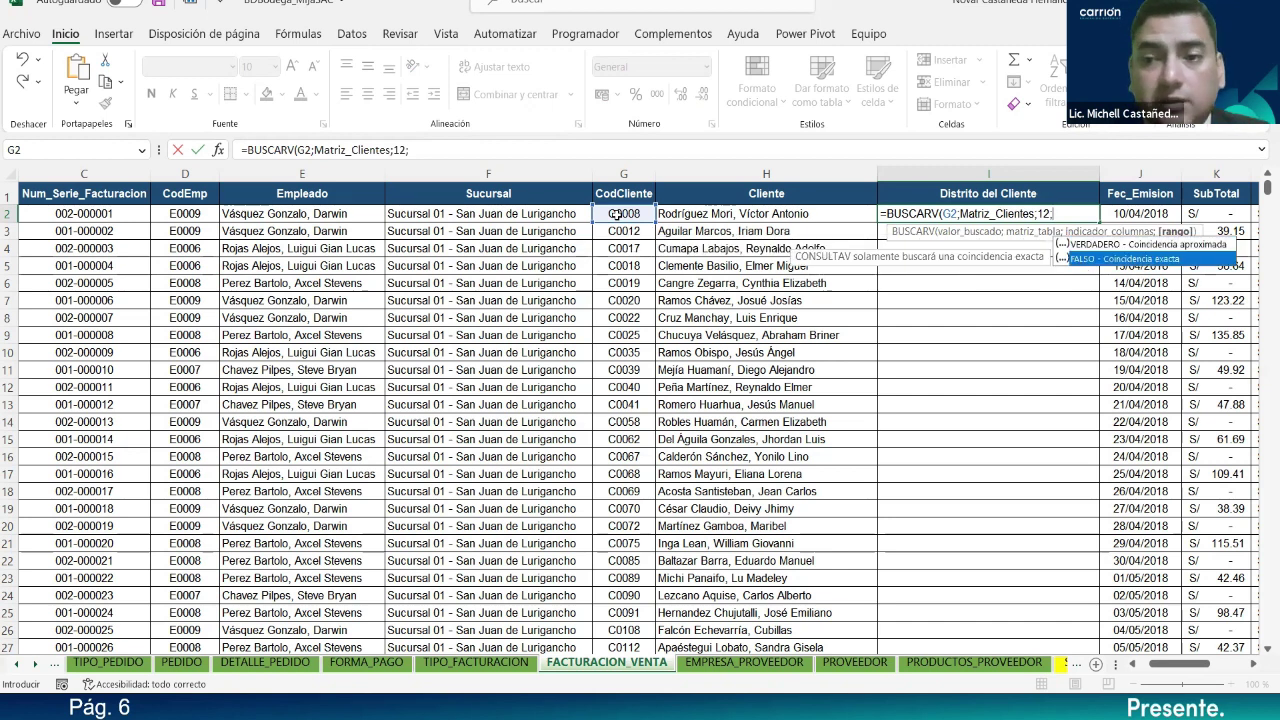
{"action": "key", "text": "Tab"}
{"action": "type", "text": ")"}
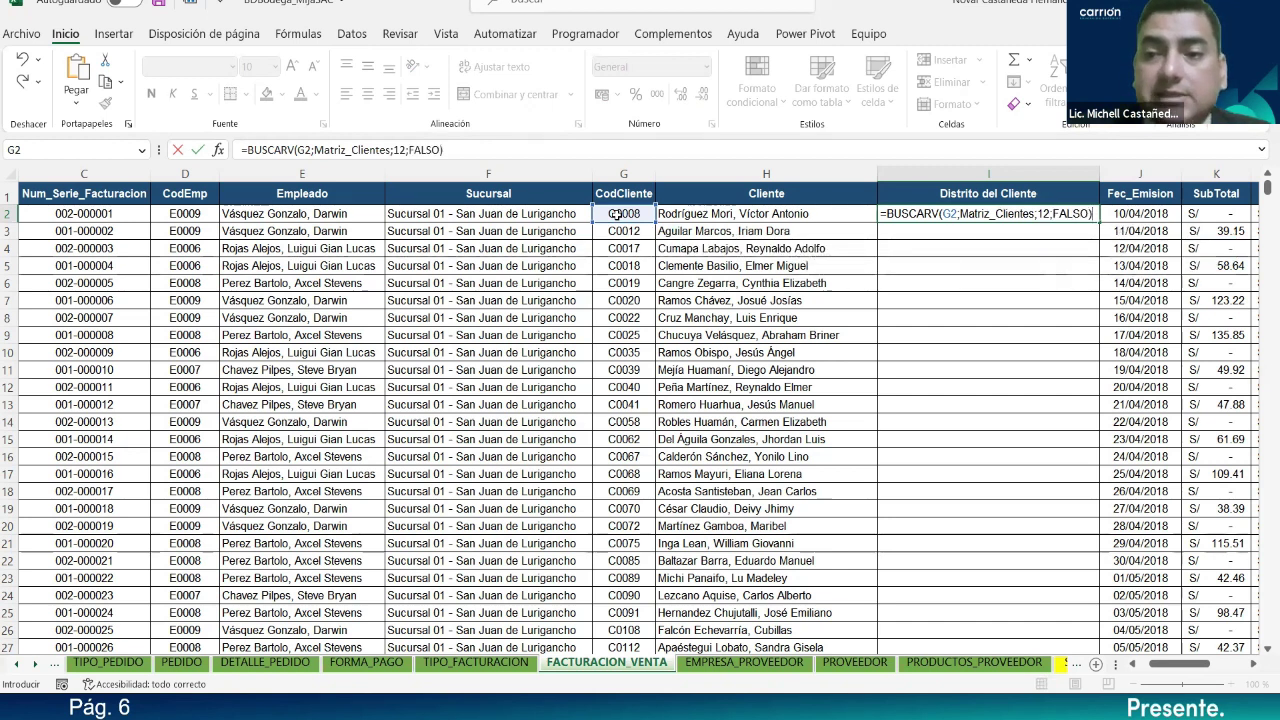
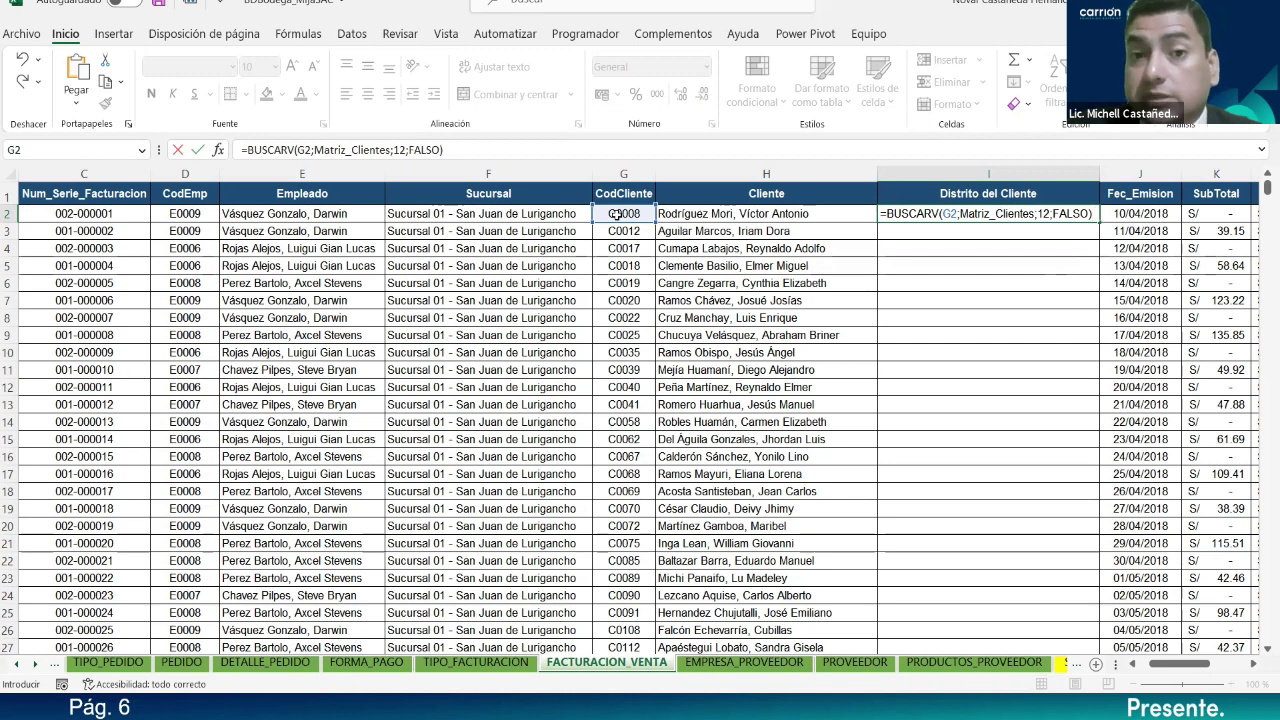
{"action": "key", "text": "Return"}
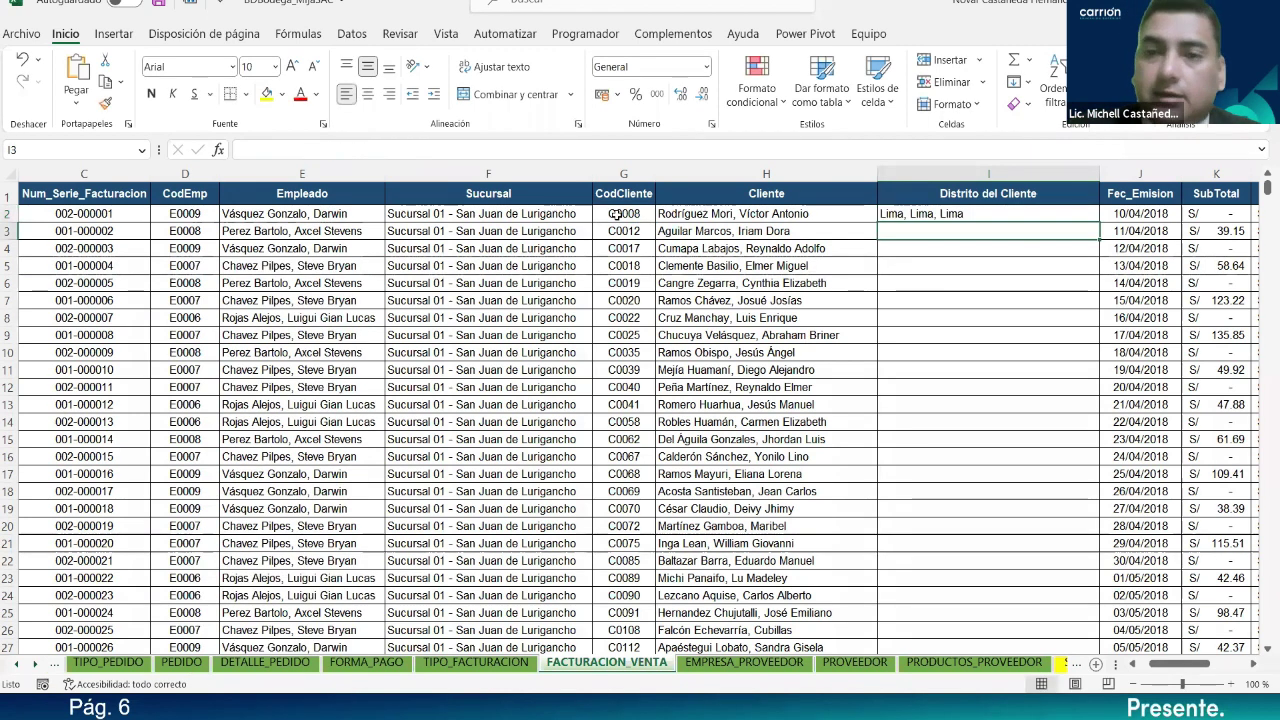
Step: Fill the I2 lookup formula down the whole Distrito del Cliente column and review the filled rows
{"action": "left_click", "coordinate": [1017, 216]}
{"action": "double_click", "coordinate": [1100, 222]}
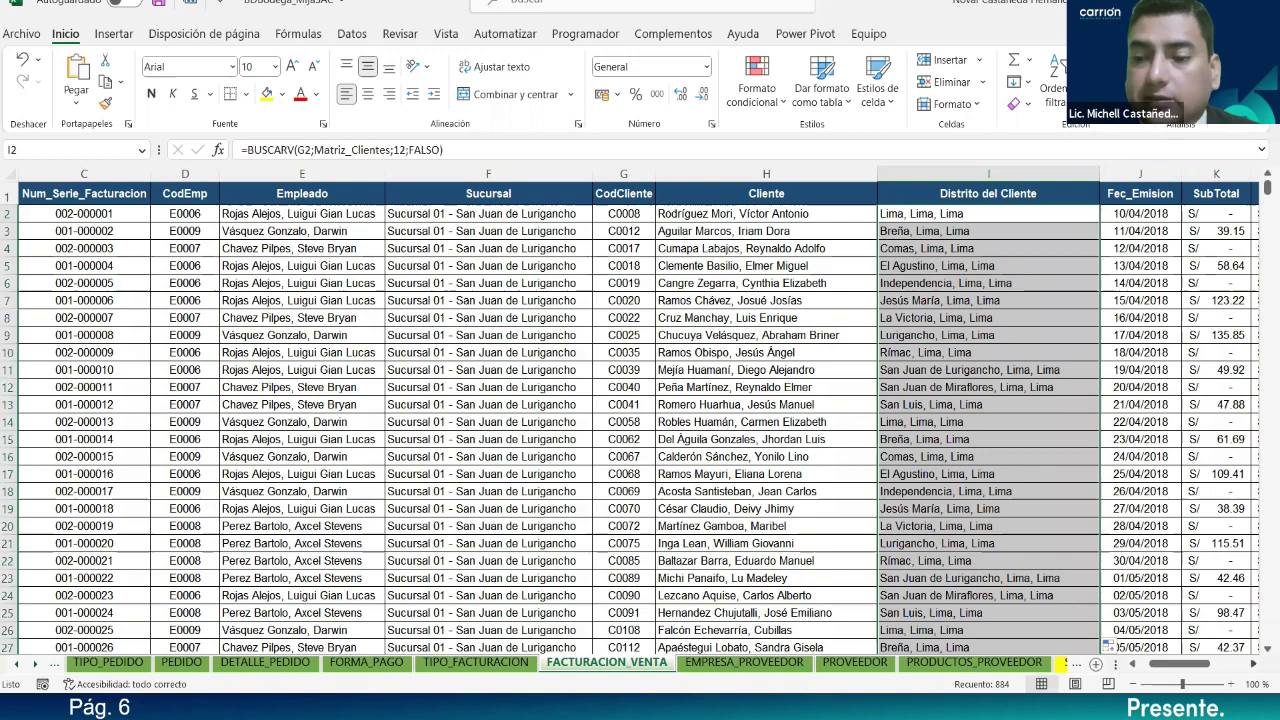
{"action": "scroll", "coordinate": [970, 574], "scroll_direction": "right", "scroll_amount": 3}
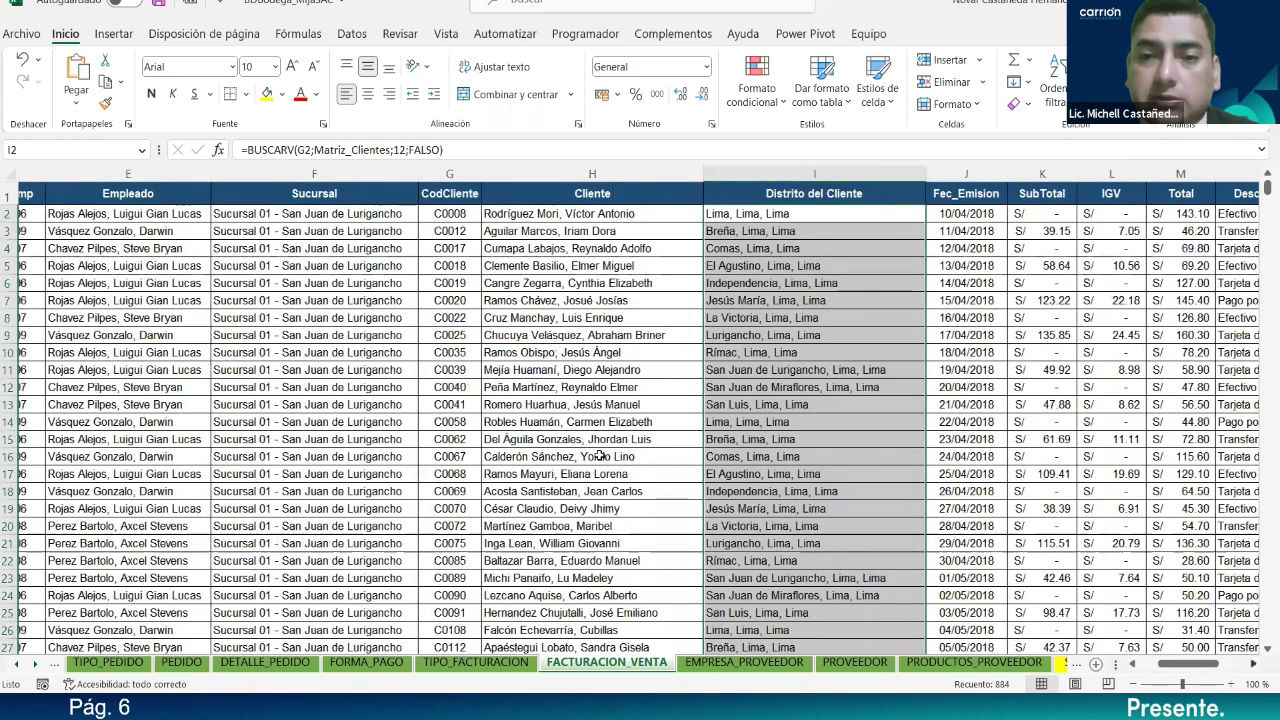
{"action": "scroll", "coordinate": [647, 410], "scroll_direction": "down", "scroll_amount": 2}
{"action": "scroll", "coordinate": [647, 410], "scroll_direction": "down", "scroll_amount": 6}
{"action": "scroll", "coordinate": [814, 440], "scroll_direction": "up", "scroll_amount": 8}
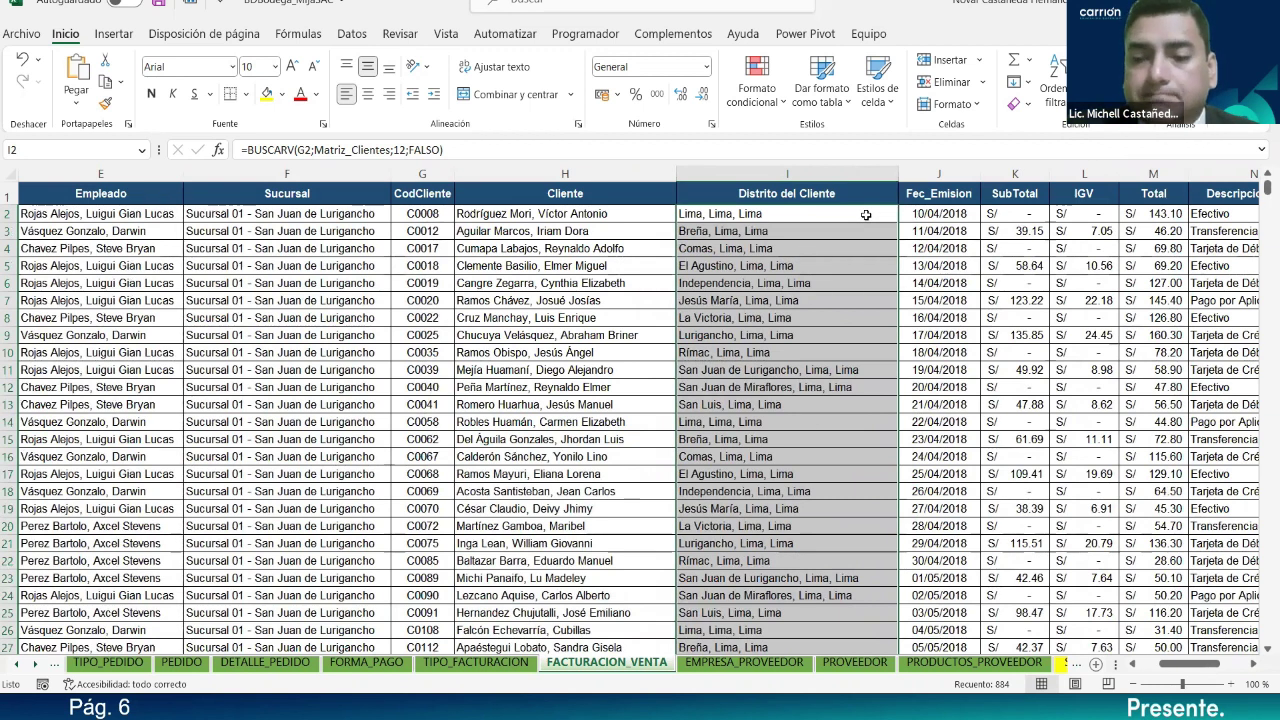
Step: Select the entire FACTURACION_VENTA table from the NumPedido header in A1 to the last Estado_Facturacion row (A1:S885)
{"action": "left_click_drag", "start_coordinate": [1201, 667], "coordinate": [1178, 667]}
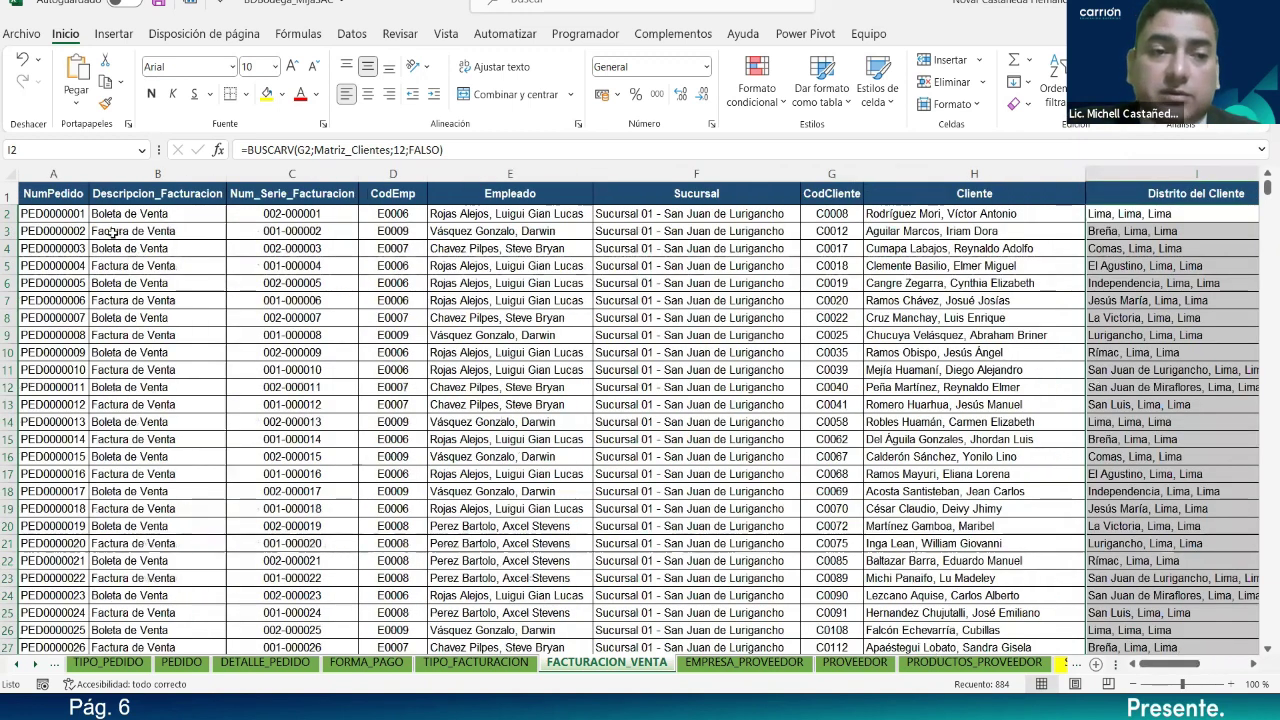
{"action": "left_click", "coordinate": [73, 219]}
{"action": "left_click_drag", "start_coordinate": [70, 195], "coordinate": [150, 232]}
{"action": "left_click_drag", "start_coordinate": [855, 537], "coordinate": [1015, 642]}
{"action": "left_click_drag", "start_coordinate": [1104, 697], "coordinate": [1110, 632]}
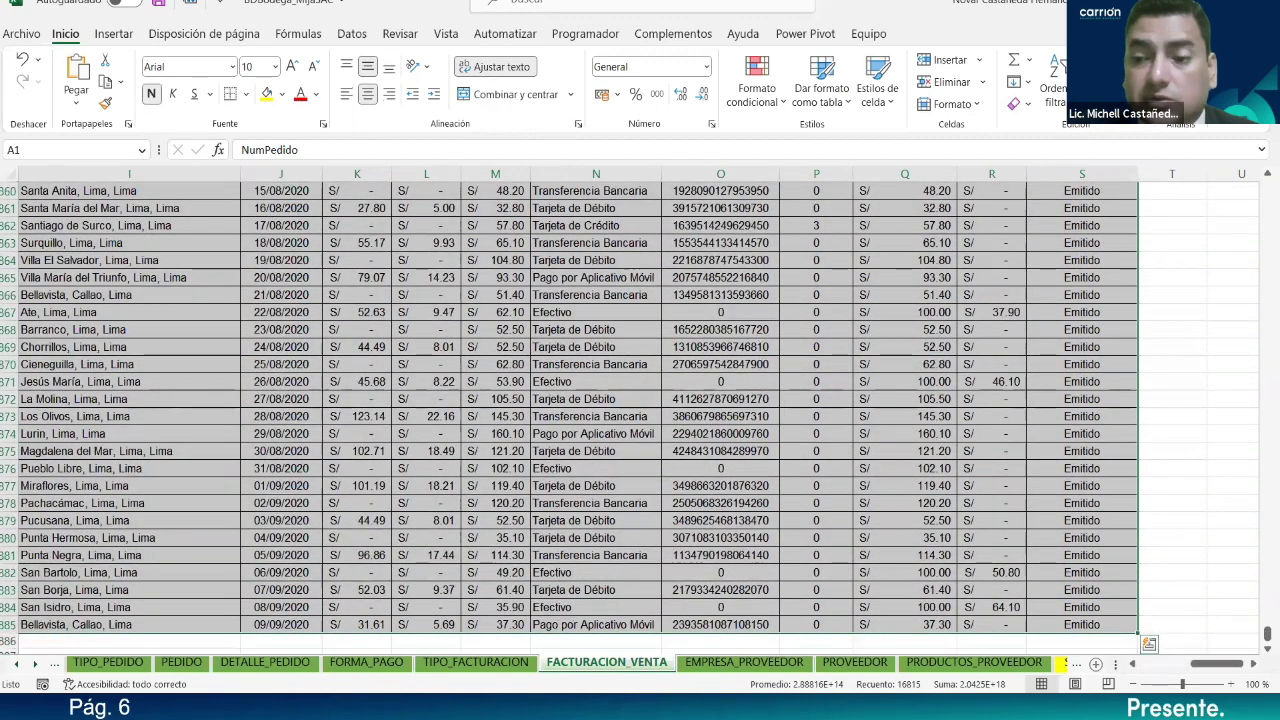
{"action": "scroll", "coordinate": [333, 218], "scroll_direction": "up", "scroll_amount": 20}
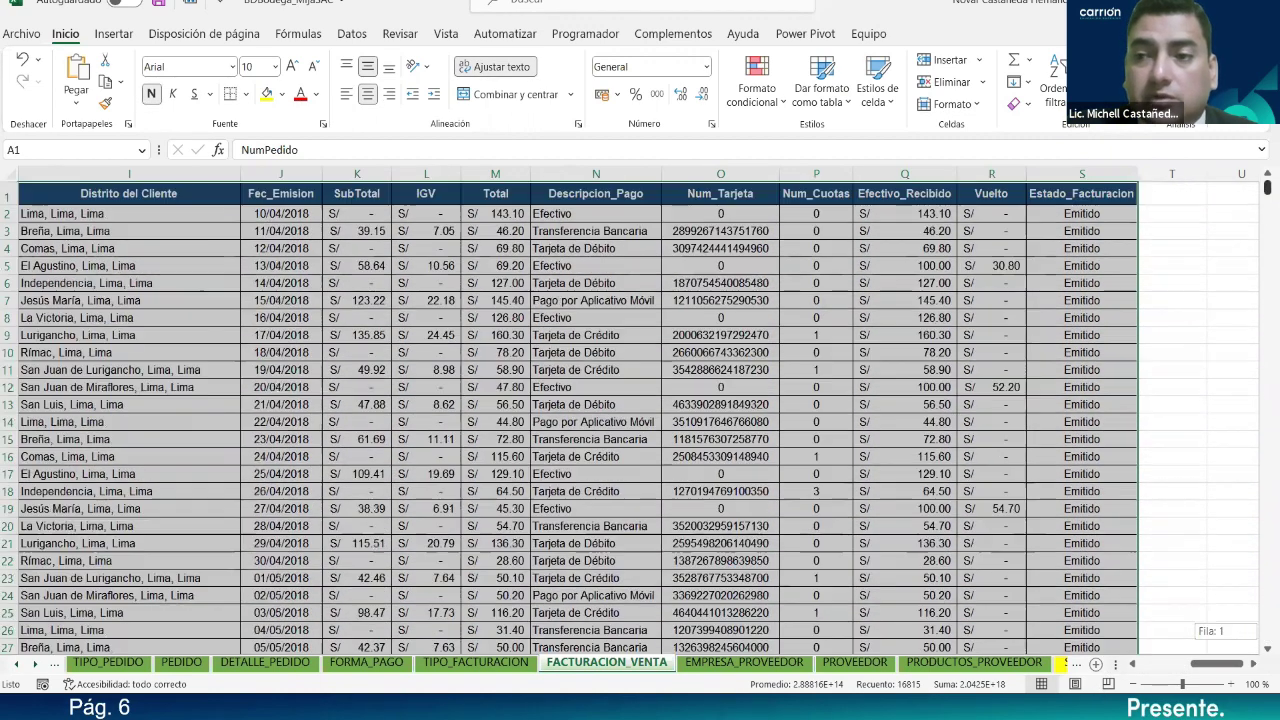
Step: Try inserting a regular Columnas agrupadas chart from the selected table, and delete the chart from the sheet
{"action": "left_click", "coordinate": [106, 36]}
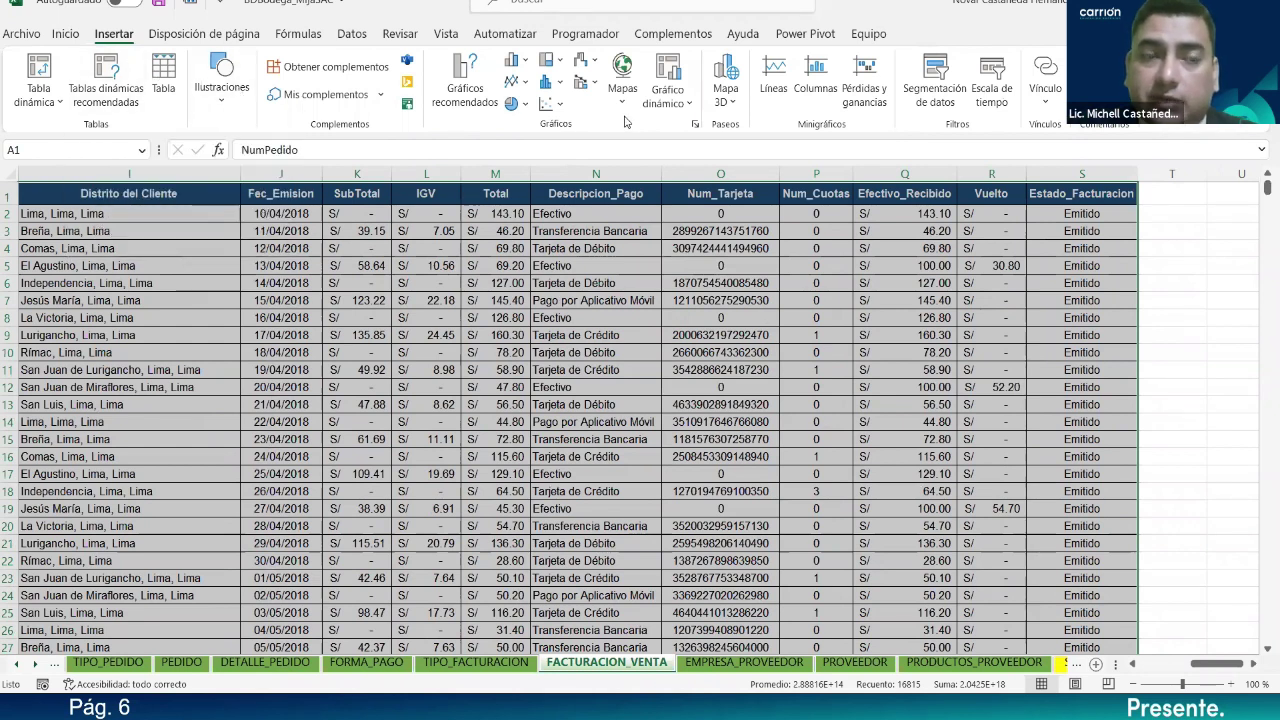
{"action": "left_click", "coordinate": [695, 126]}
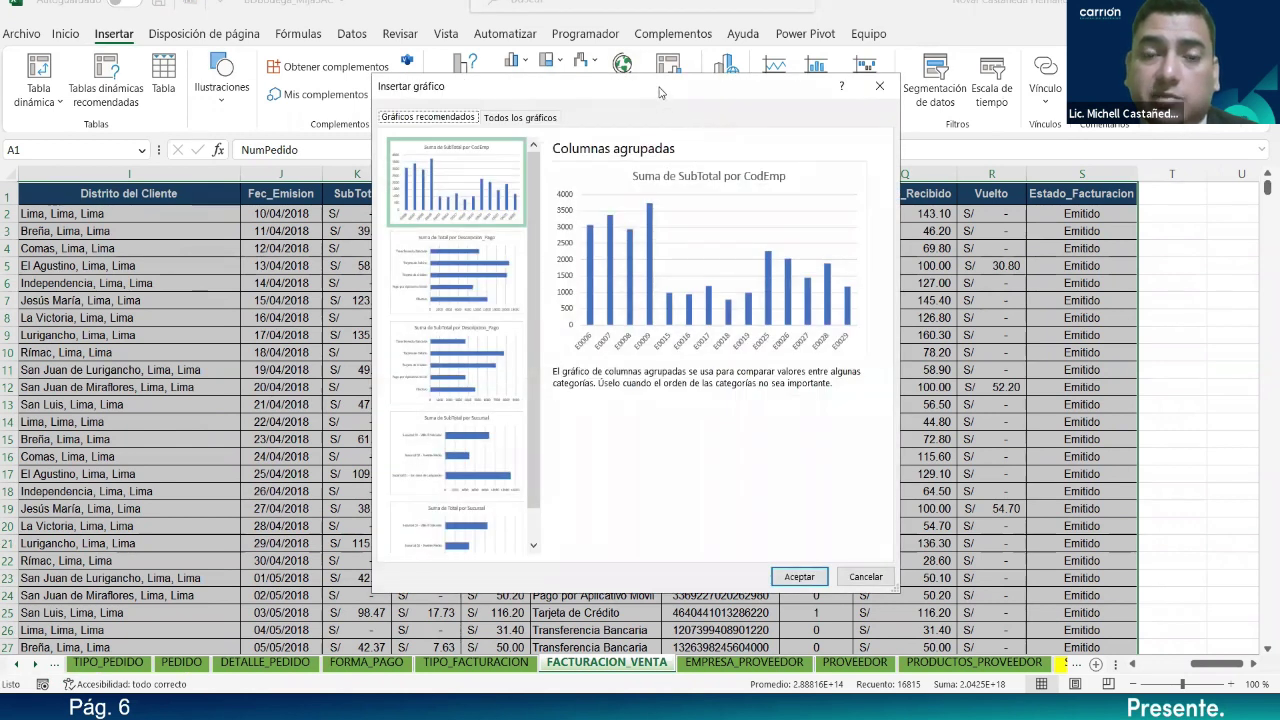
{"action": "left_click_drag", "start_coordinate": [659, 92], "coordinate": [633, 107]}
{"action": "left_click", "coordinate": [506, 135]}
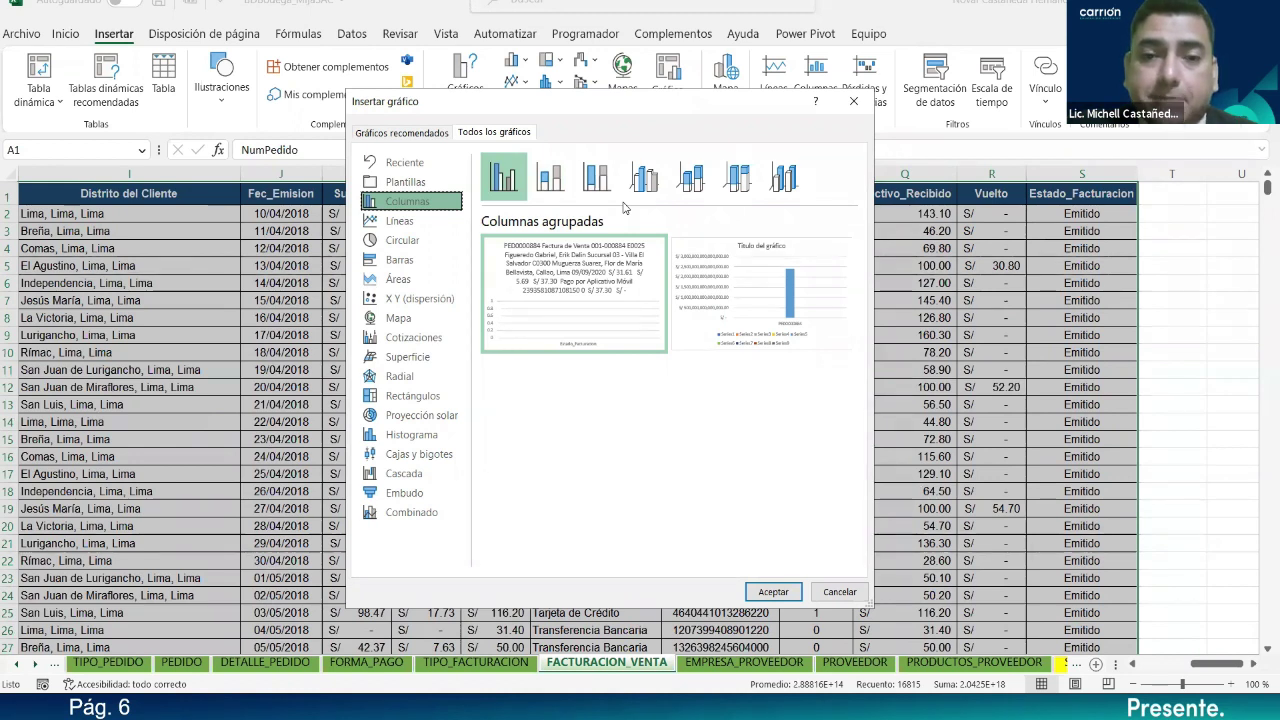
{"action": "left_click", "coordinate": [712, 285]}
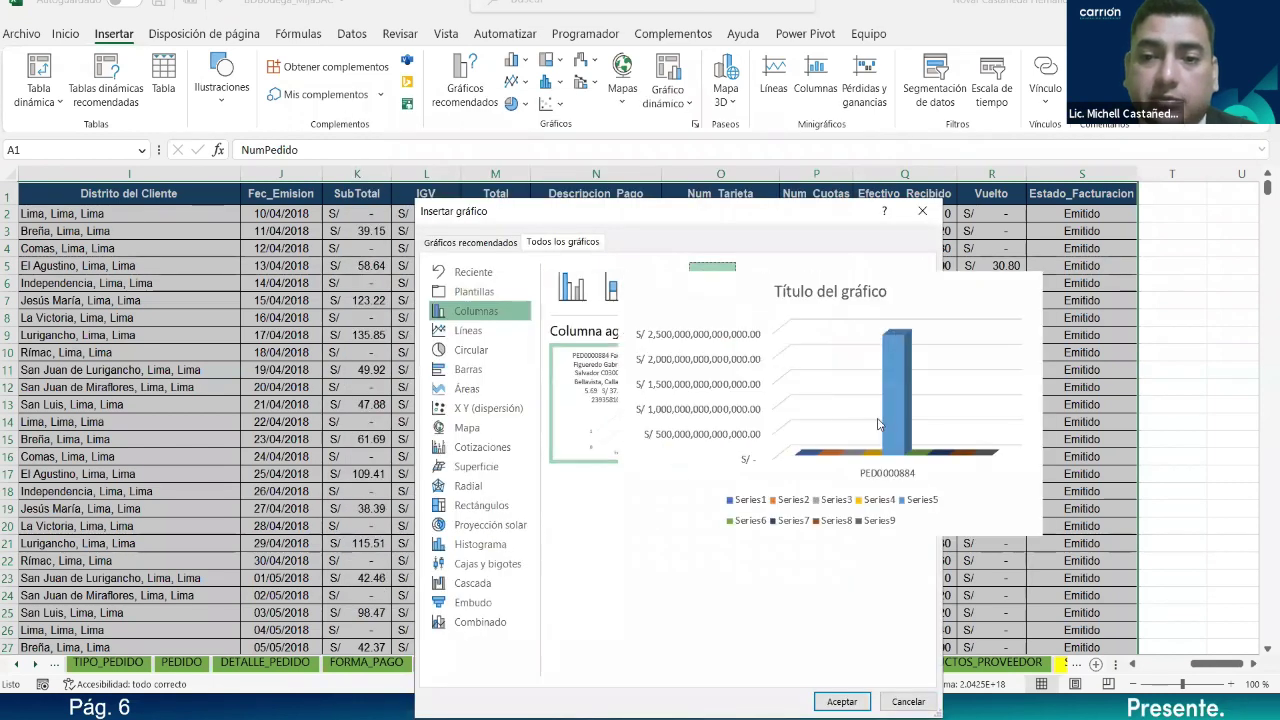
{"action": "left_click", "coordinate": [573, 287]}
{"action": "mouse_move", "coordinate": [755, 408]}
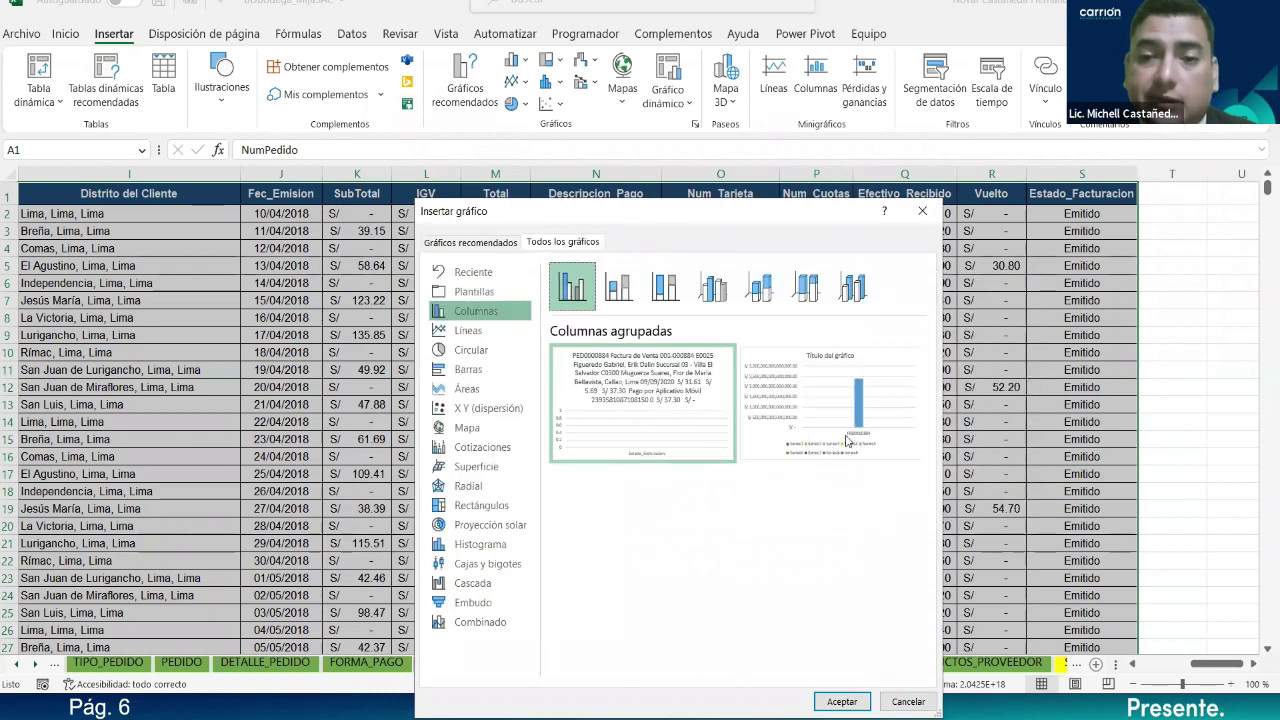
{"action": "left_click_drag", "start_coordinate": [667, 217], "coordinate": [633, 138]}
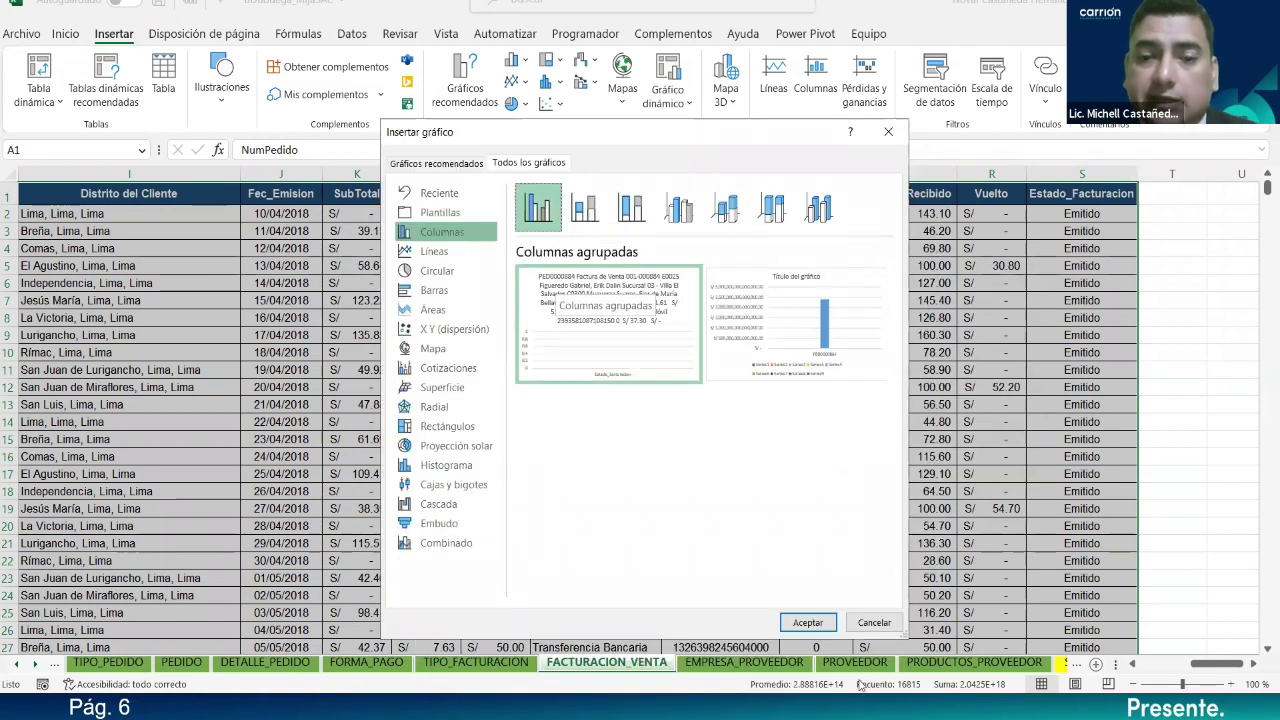
{"action": "left_click", "coordinate": [808, 622]}
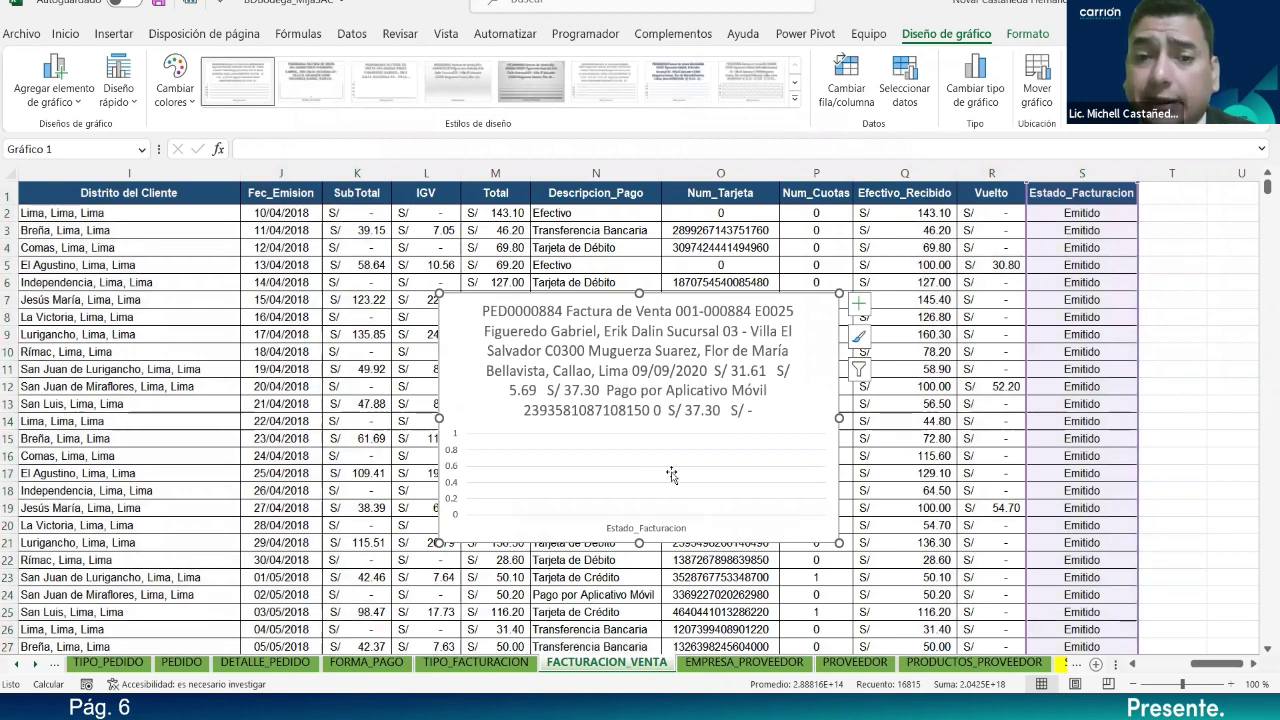
{"action": "key", "text": "Delete"}
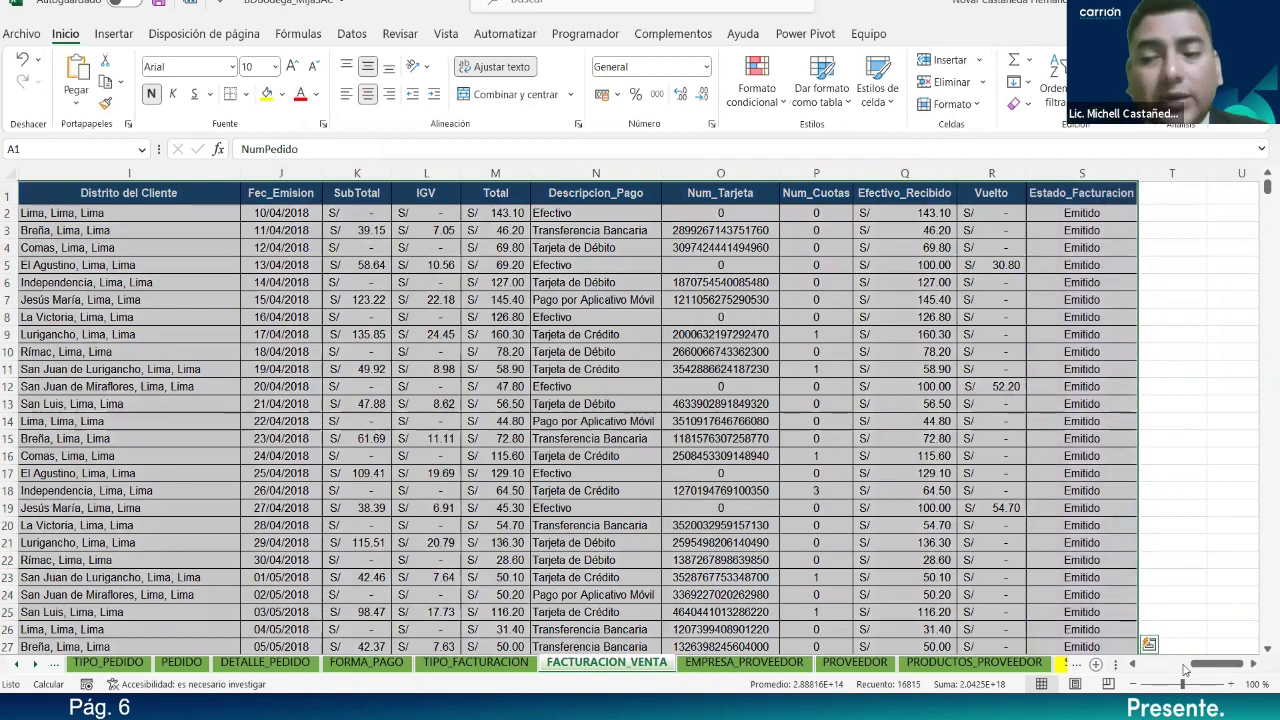
Step: Create a pivot chart from the range FACTURACION_VENTA!$A$1:$S$885 on a new worksheet
{"action": "left_click", "coordinate": [1131, 664]}
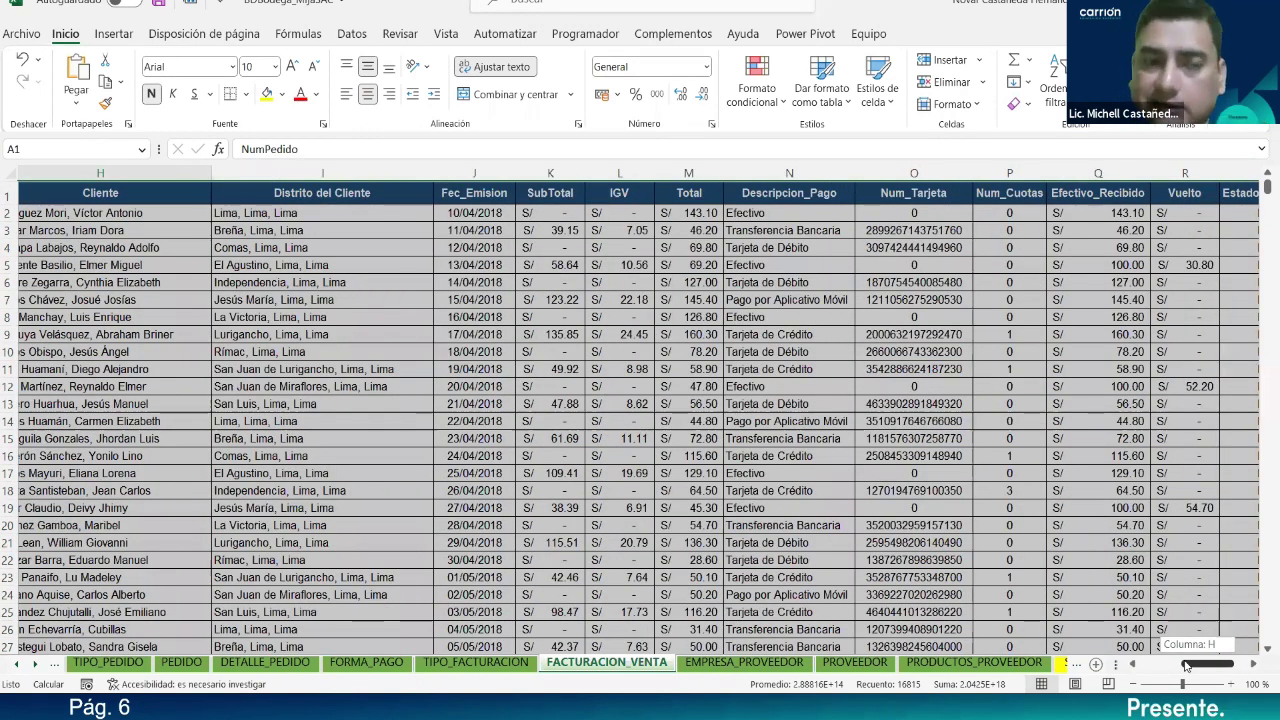
{"action": "mouse_move", "coordinate": [1225, 663]}
{"action": "left_mouse_down"}
{"action": "mouse_move", "coordinate": [1212, 663]}
{"action": "mouse_move", "coordinate": [1235, 663]}
{"action": "left_mouse_up"}
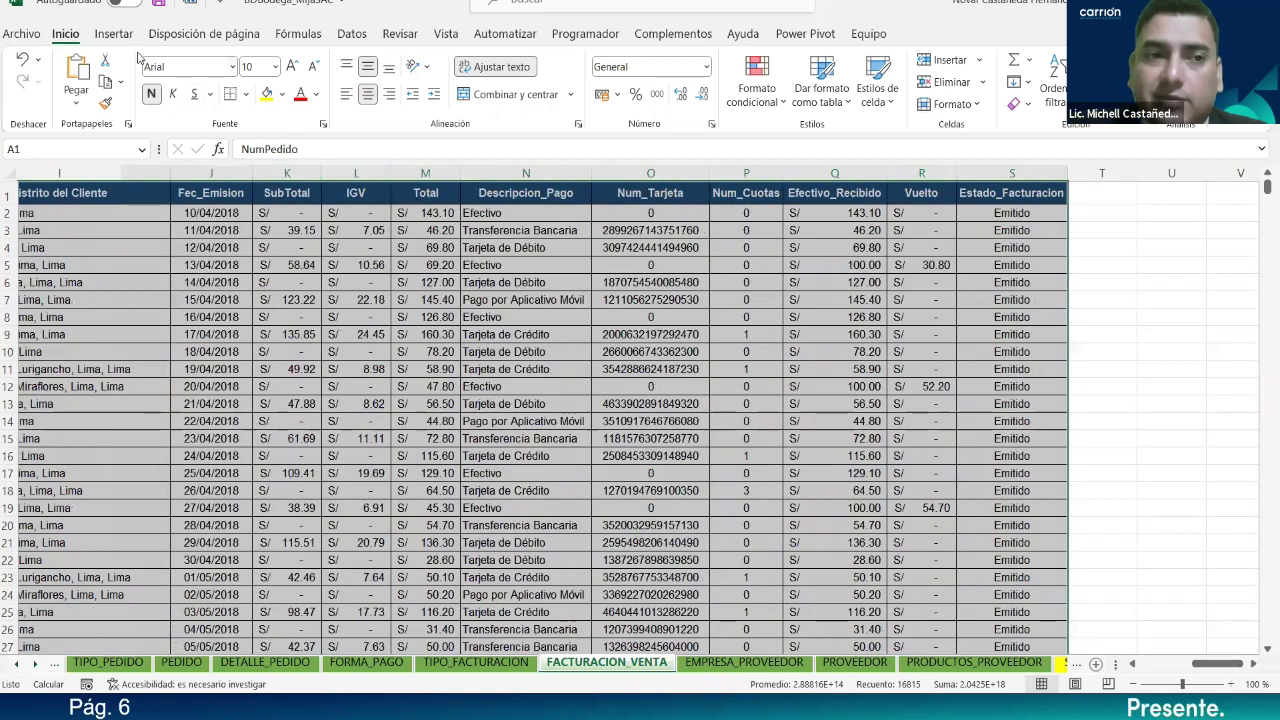
{"action": "left_click", "coordinate": [114, 34]}
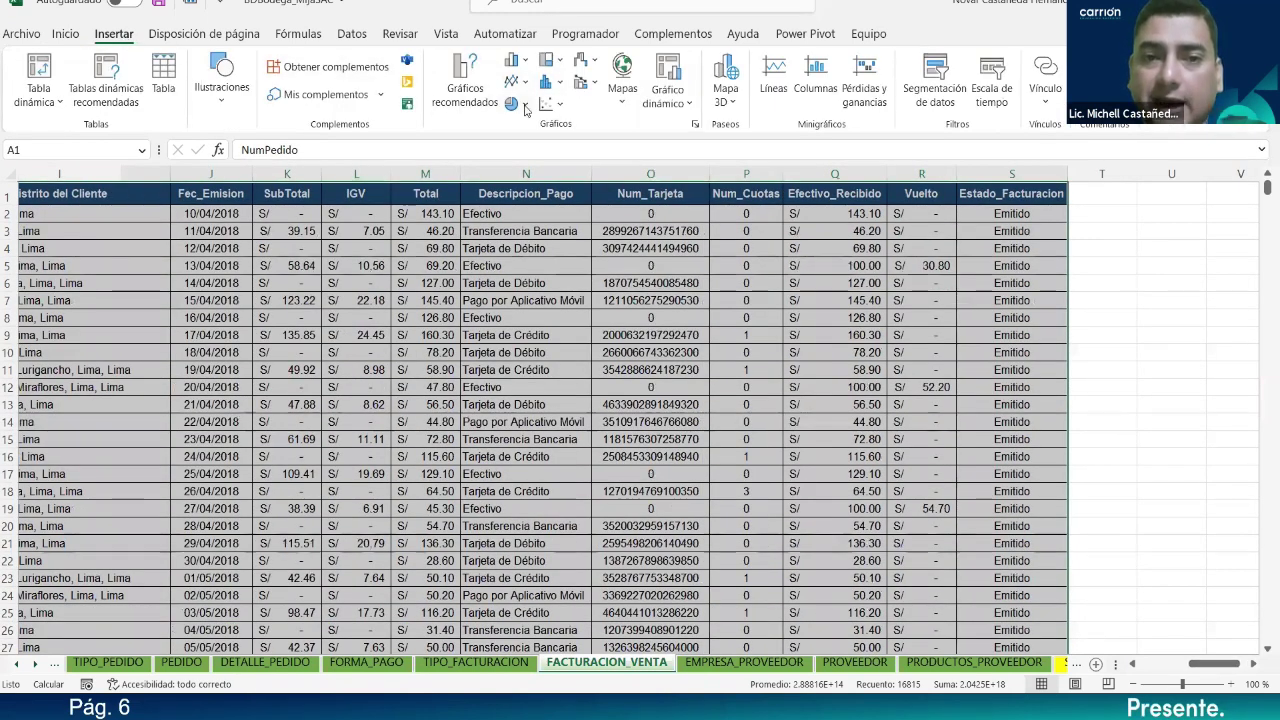
{"action": "left_click", "coordinate": [684, 104]}
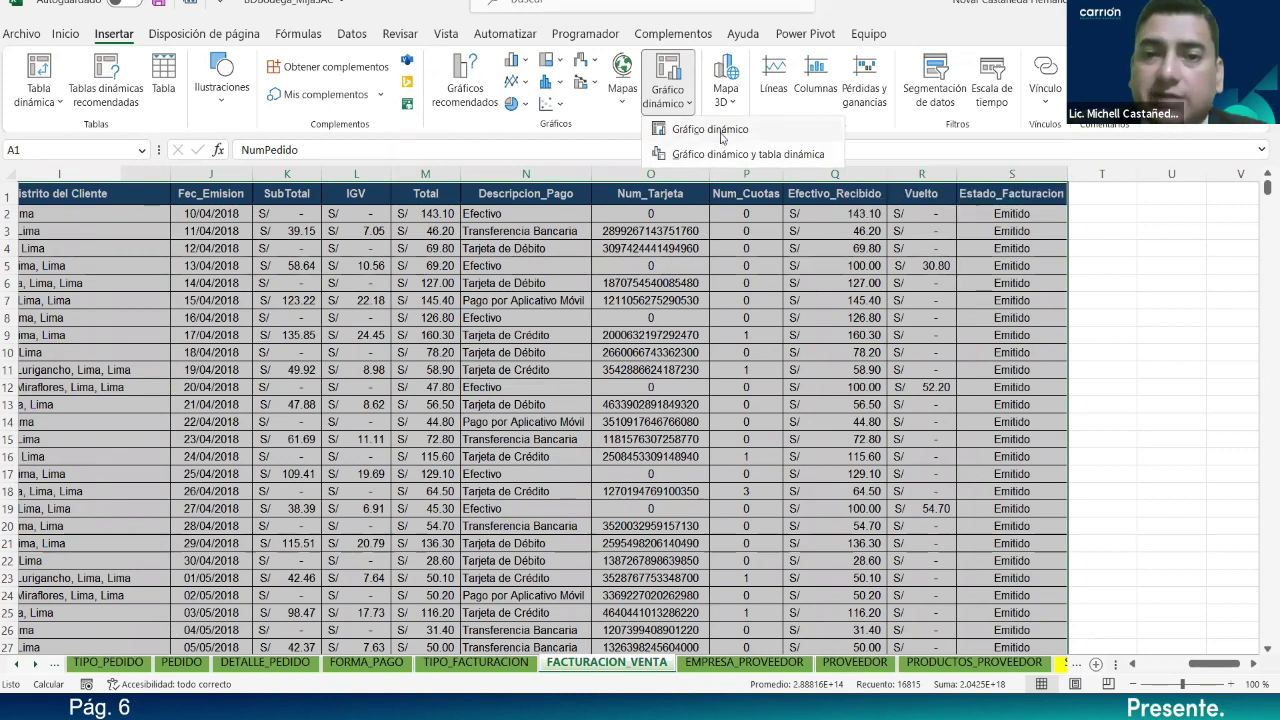
{"action": "left_click", "coordinate": [722, 133]}
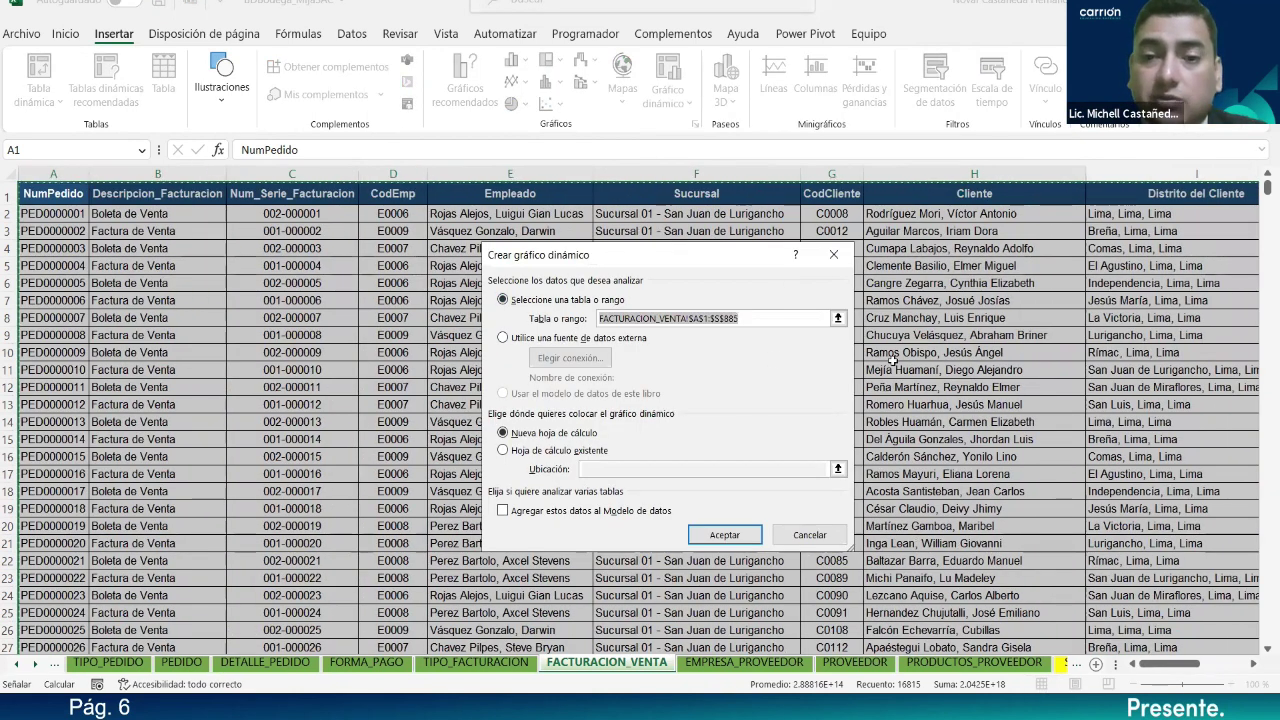
{"action": "left_click_drag", "start_coordinate": [1268, 188], "coordinate": [1240, 180]}
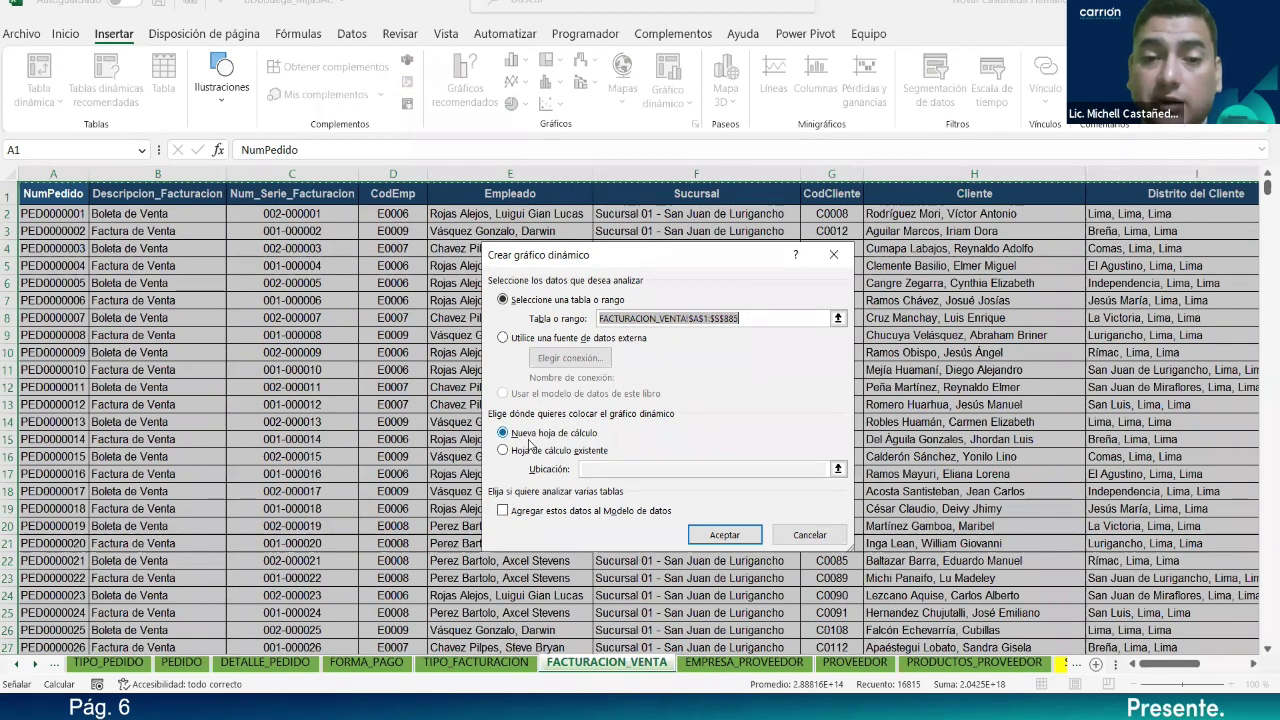
{"action": "left_click", "coordinate": [720, 535]}
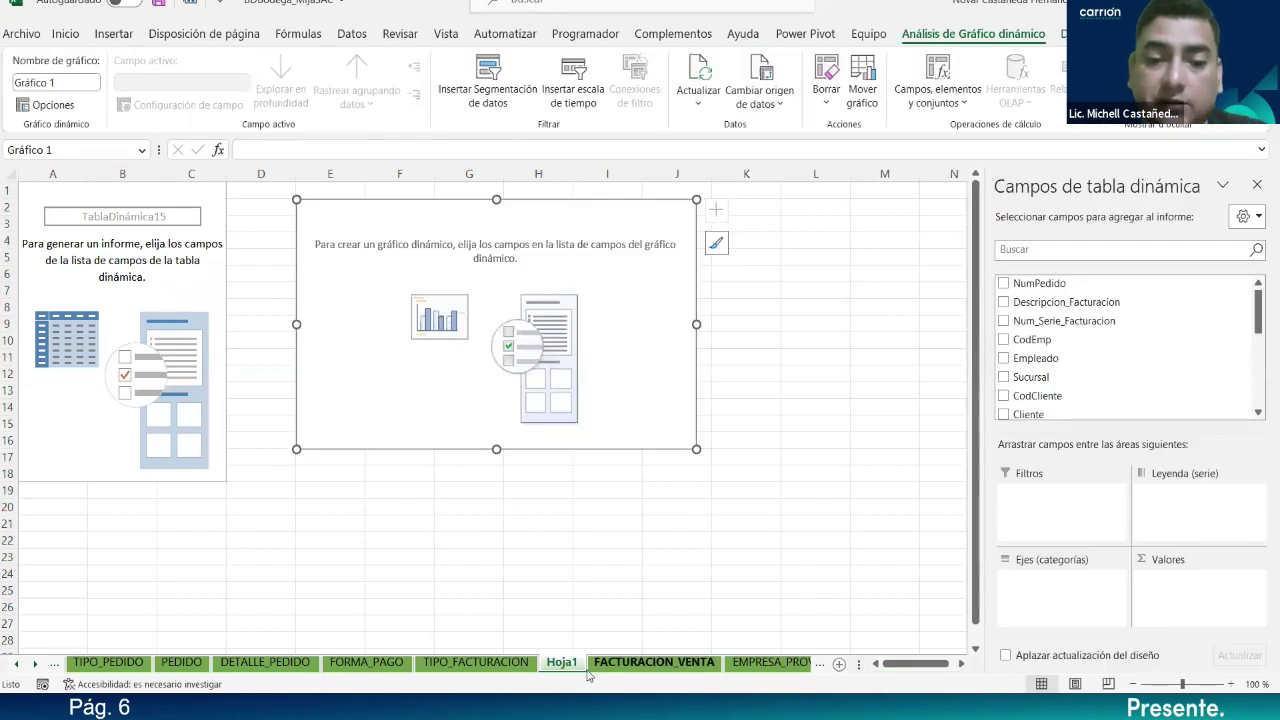
Step: Move the new pivot chart sheet to just after FACTURACION_VENTA and rename it TD_1
{"action": "left_click_drag", "start_coordinate": [580, 668], "coordinate": [722, 668]}
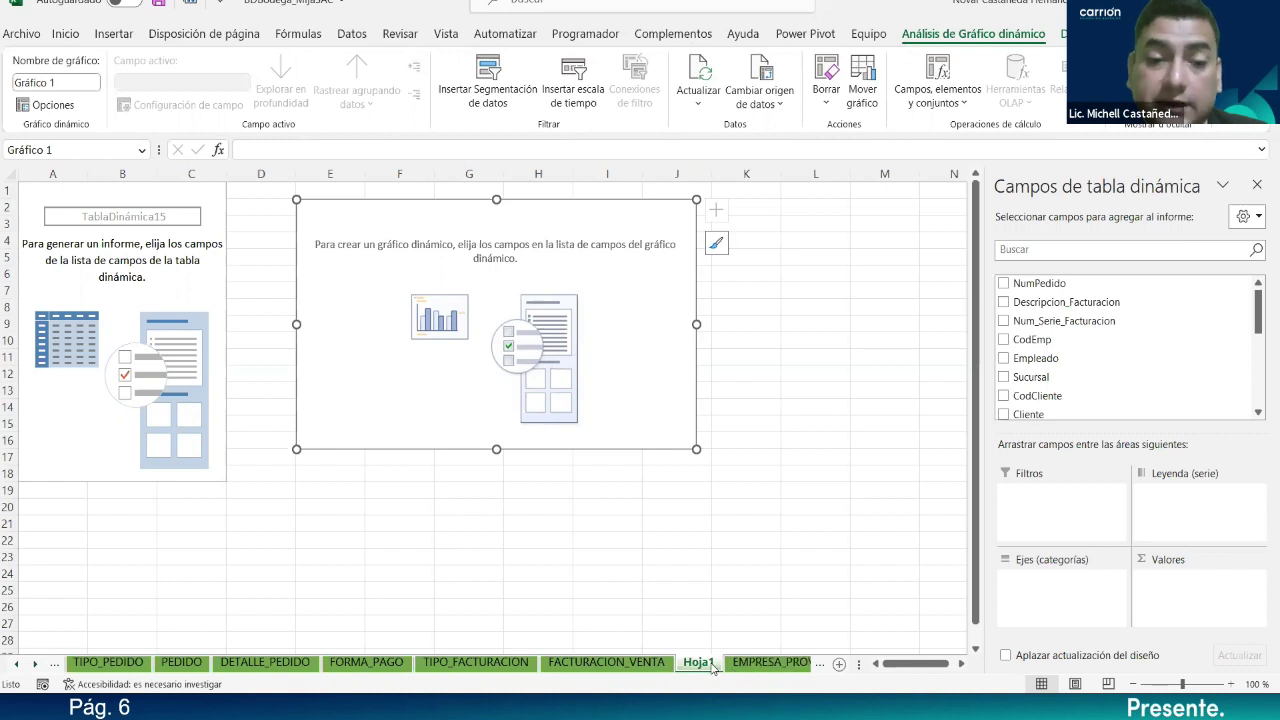
{"action": "double_click", "coordinate": [699, 663]}
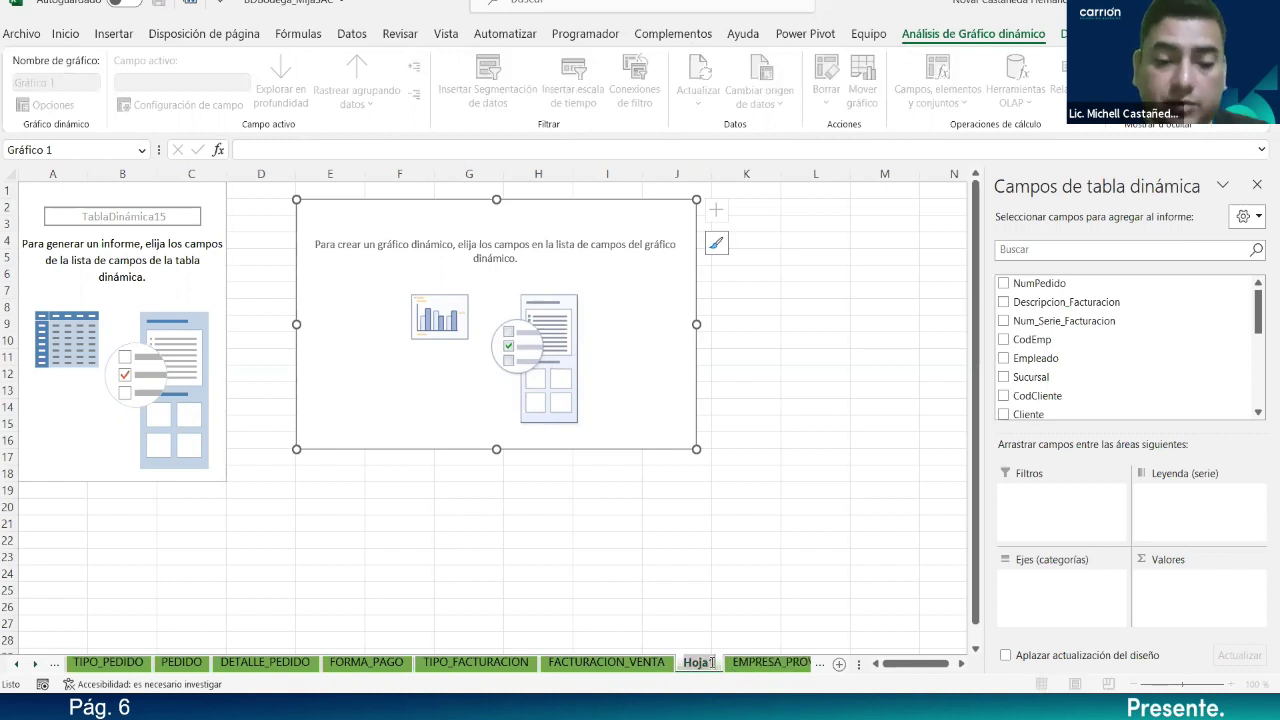
{"action": "type", "text": "TD"}
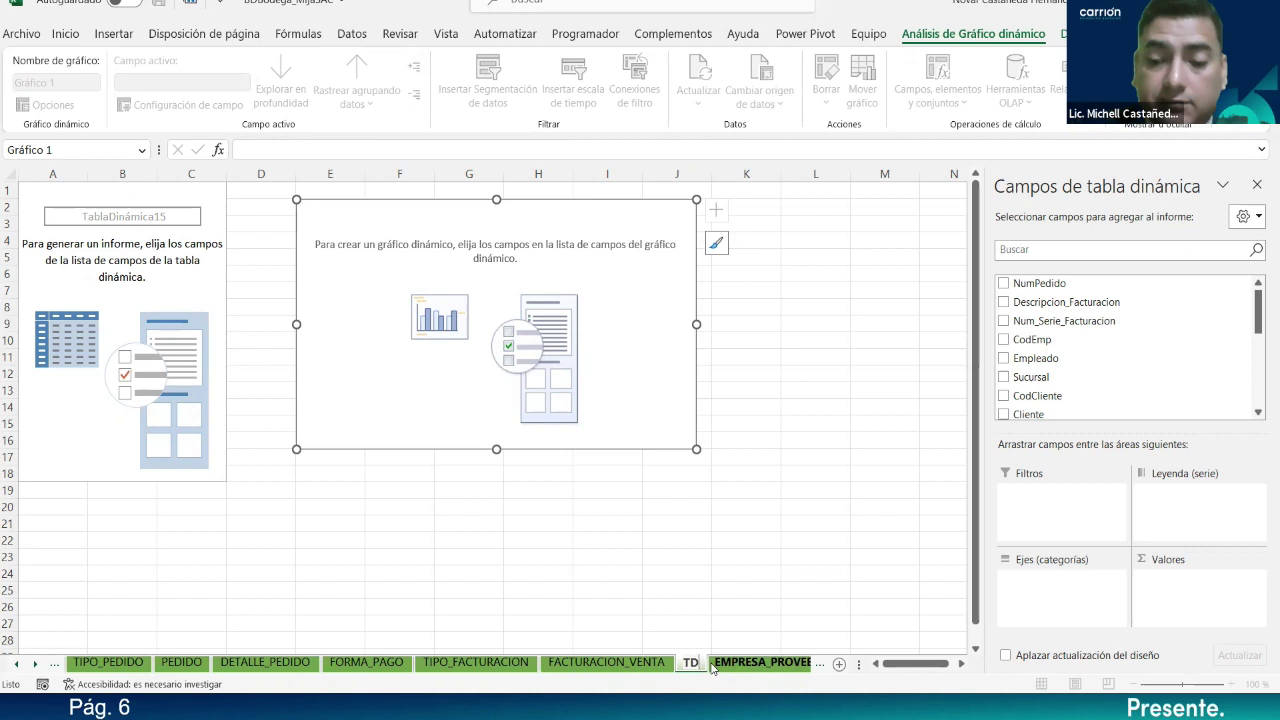
{"action": "key", "text": "Return"}
{"action": "type", "text": "_1"}
{"action": "key", "text": "Return"}
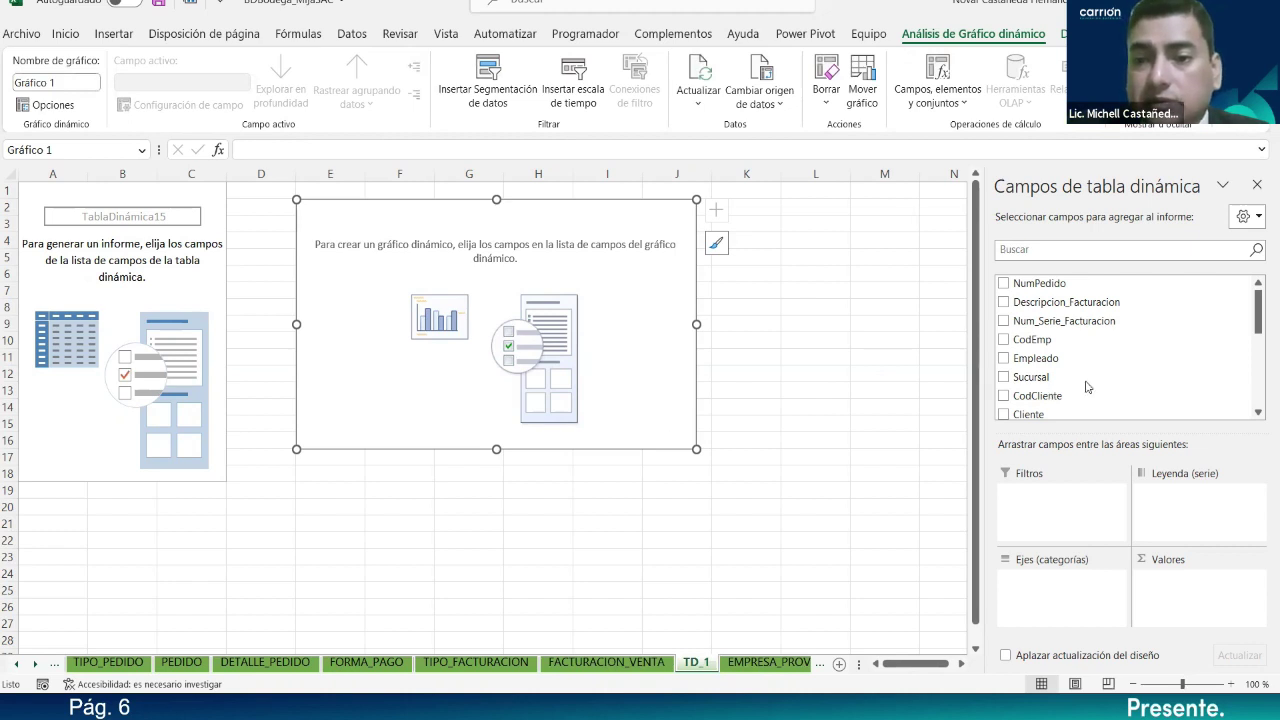
Step: Add Descripcion_Pago as the pivot chart's axis categories and the sum of Total as its values
{"action": "scroll", "coordinate": [1090, 385], "scroll_direction": "down", "scroll_amount": 8}
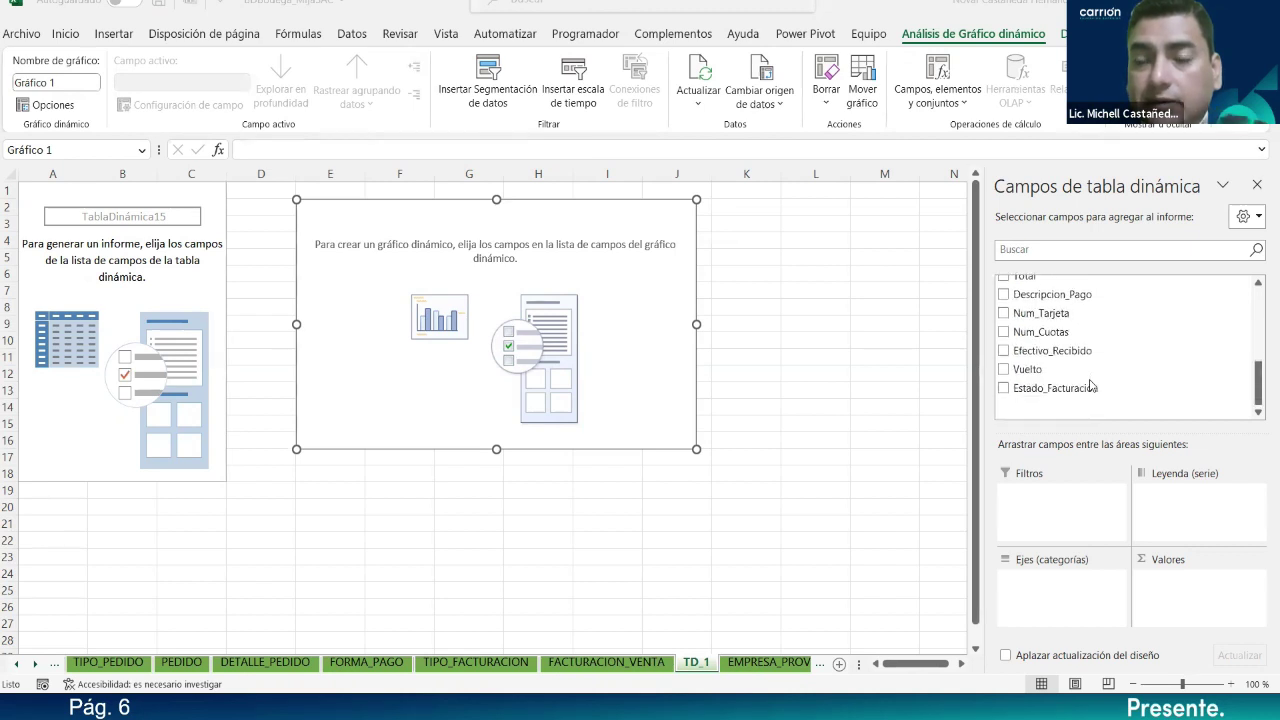
{"action": "left_click", "coordinate": [1004, 295]}
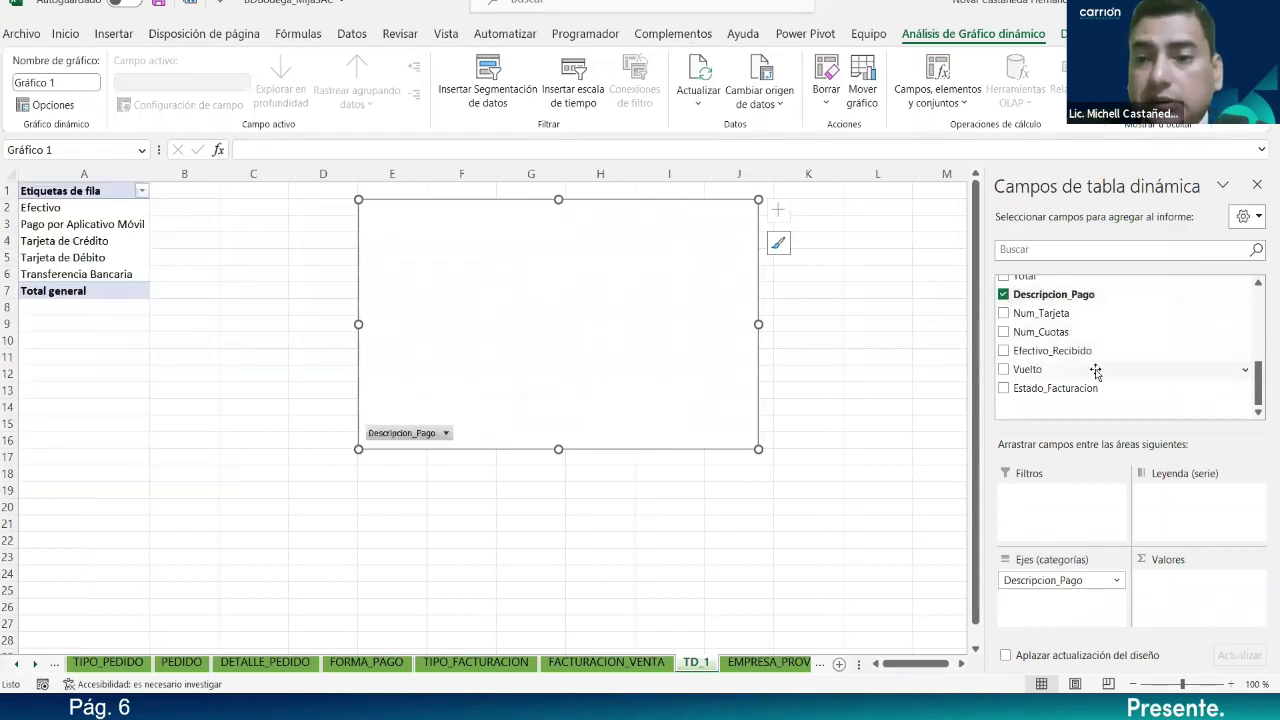
{"action": "scroll", "coordinate": [1096, 372], "scroll_direction": "up", "scroll_amount": 1}
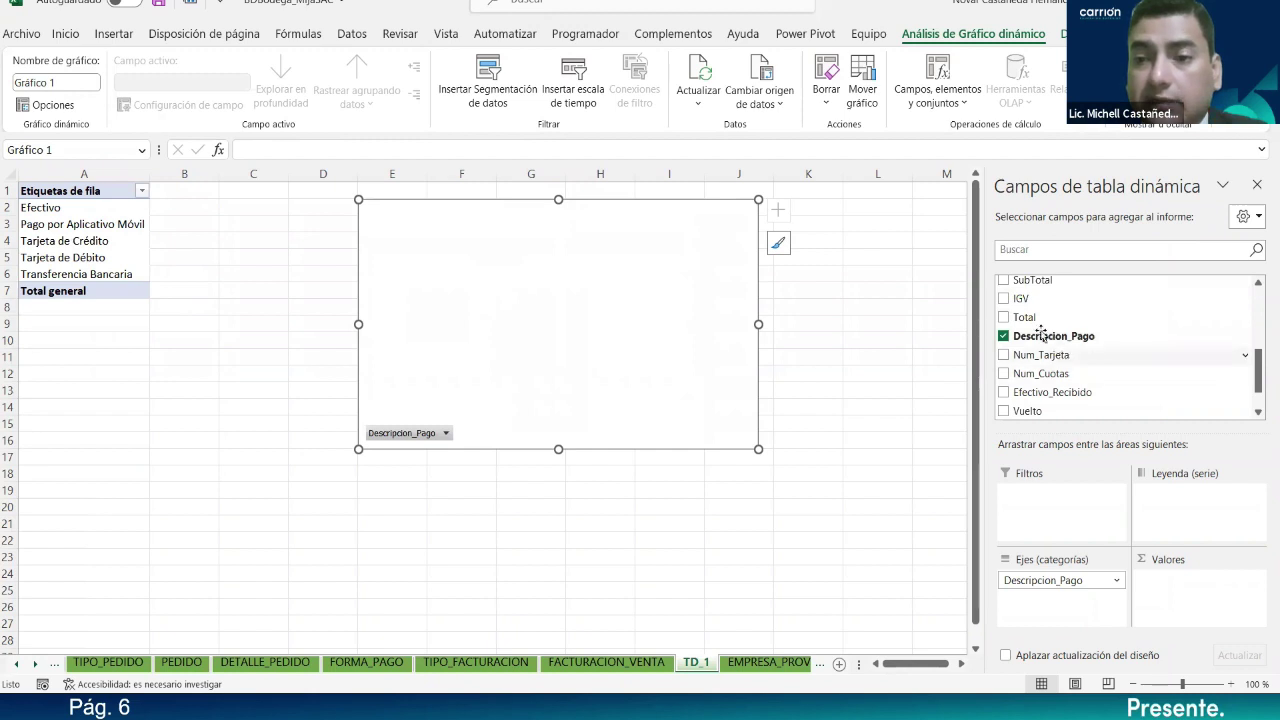
{"action": "left_click_drag", "start_coordinate": [1013, 322], "coordinate": [1190, 595]}
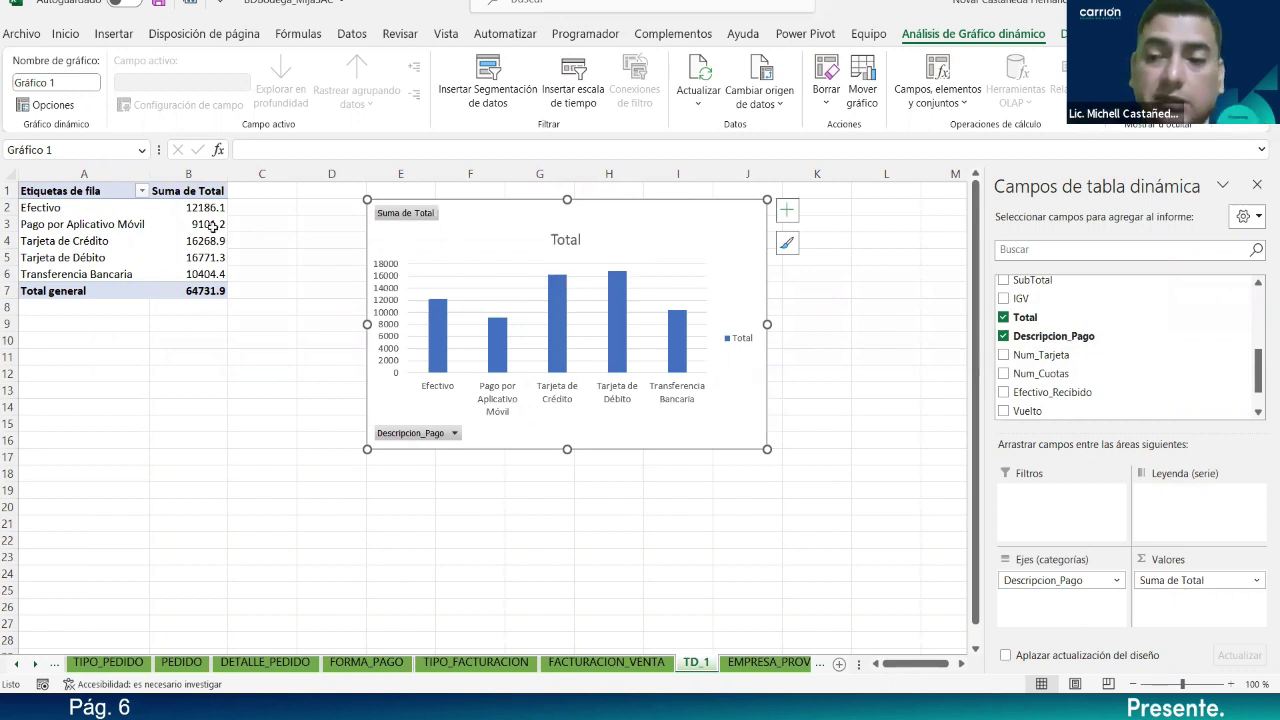
Step: Change the pivot chart title to "Total de Ventas por Forma de Pago"
{"action": "left_click", "coordinate": [580, 239]}
{"action": "left_click", "coordinate": [580, 238]}
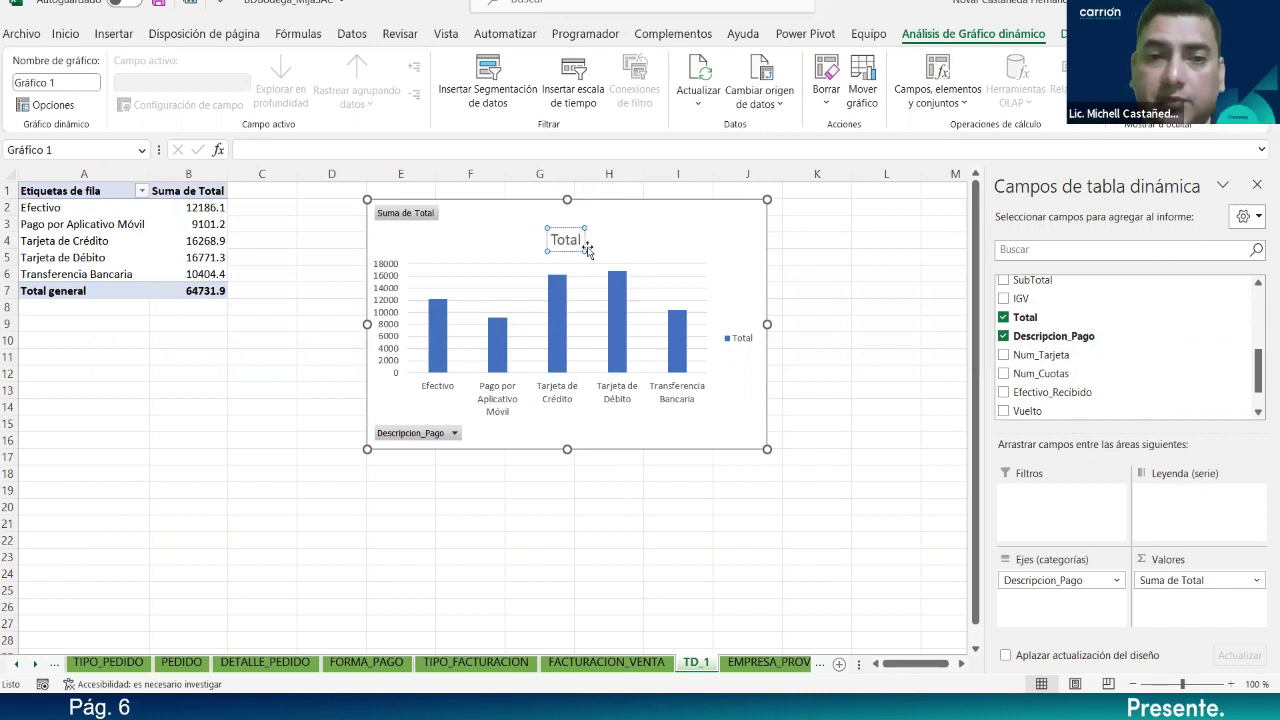
{"action": "type", "text": "DE"}
{"action": "key", "text": "BackSpace"}
{"action": "key", "text": "BackSpace"}
{"action": "type", "text": "de Ventas"}
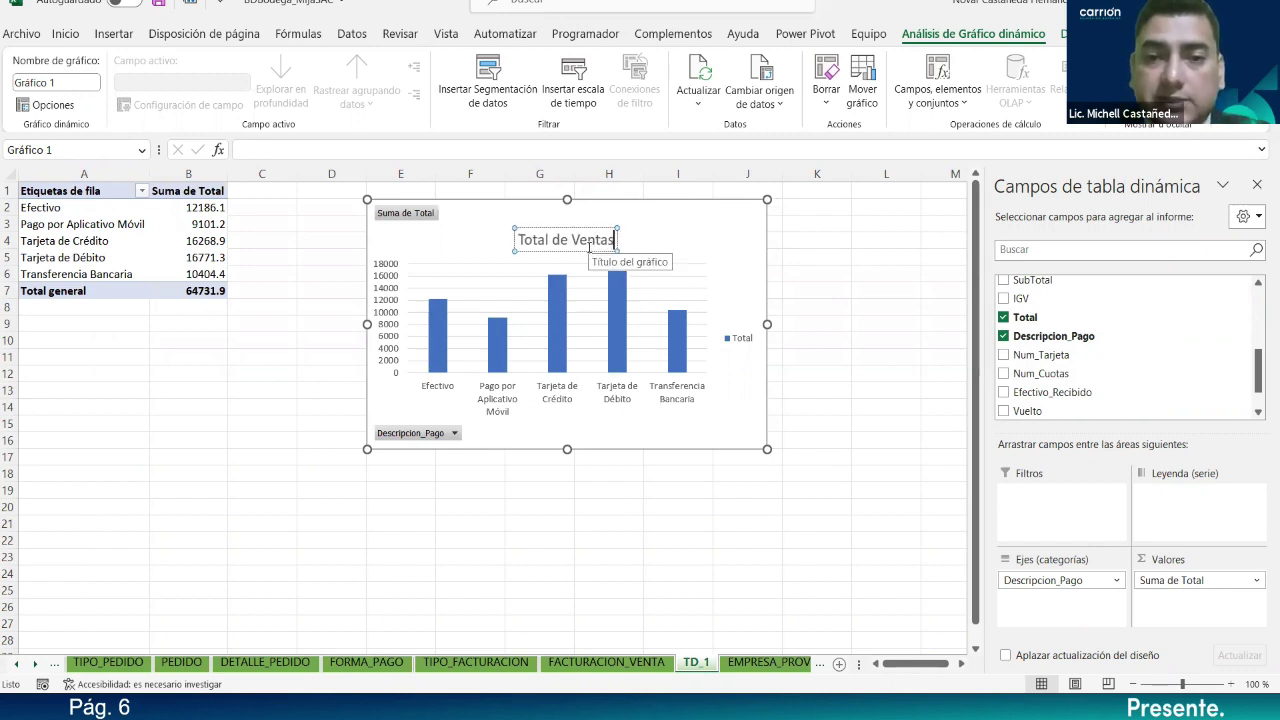
{"action": "type", "text": " por F"}
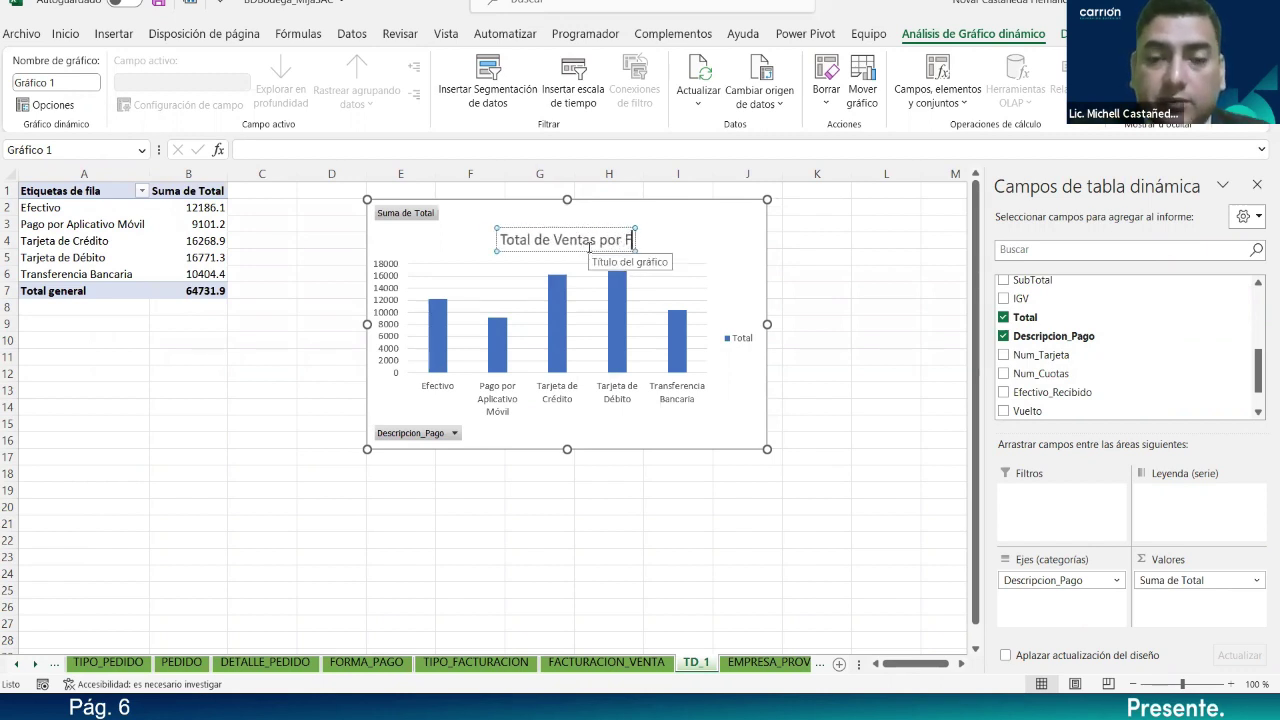
{"action": "type", "text": "orma de Pago"}
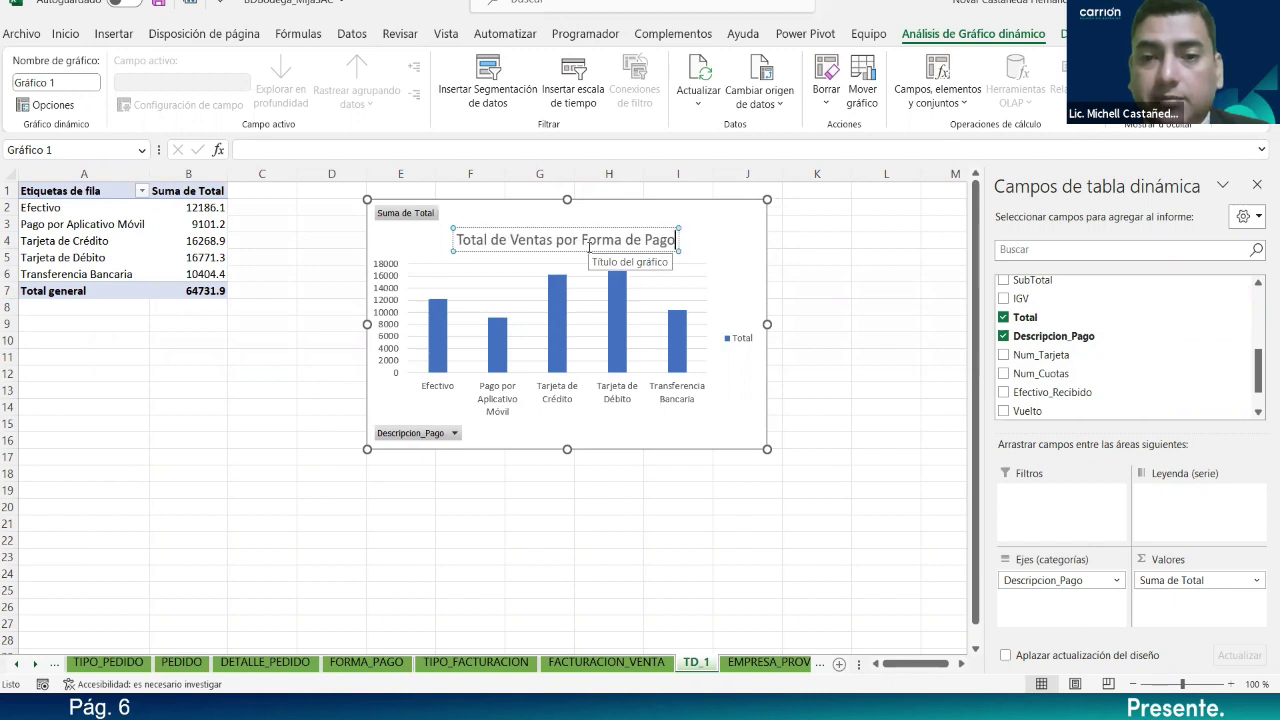
{"action": "left_click", "coordinate": [318, 322]}
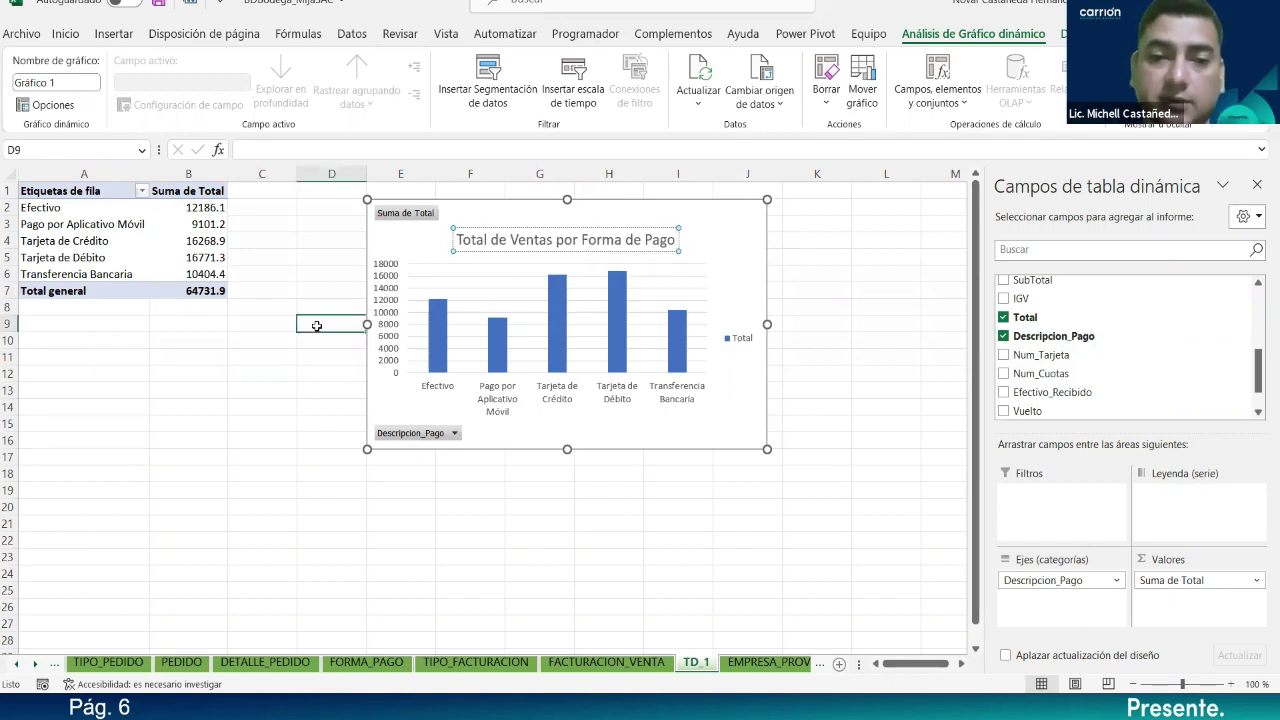
Step: Sort the pivot table by Suma de Total from smallest to largest
{"action": "left_click", "coordinate": [176, 192]}
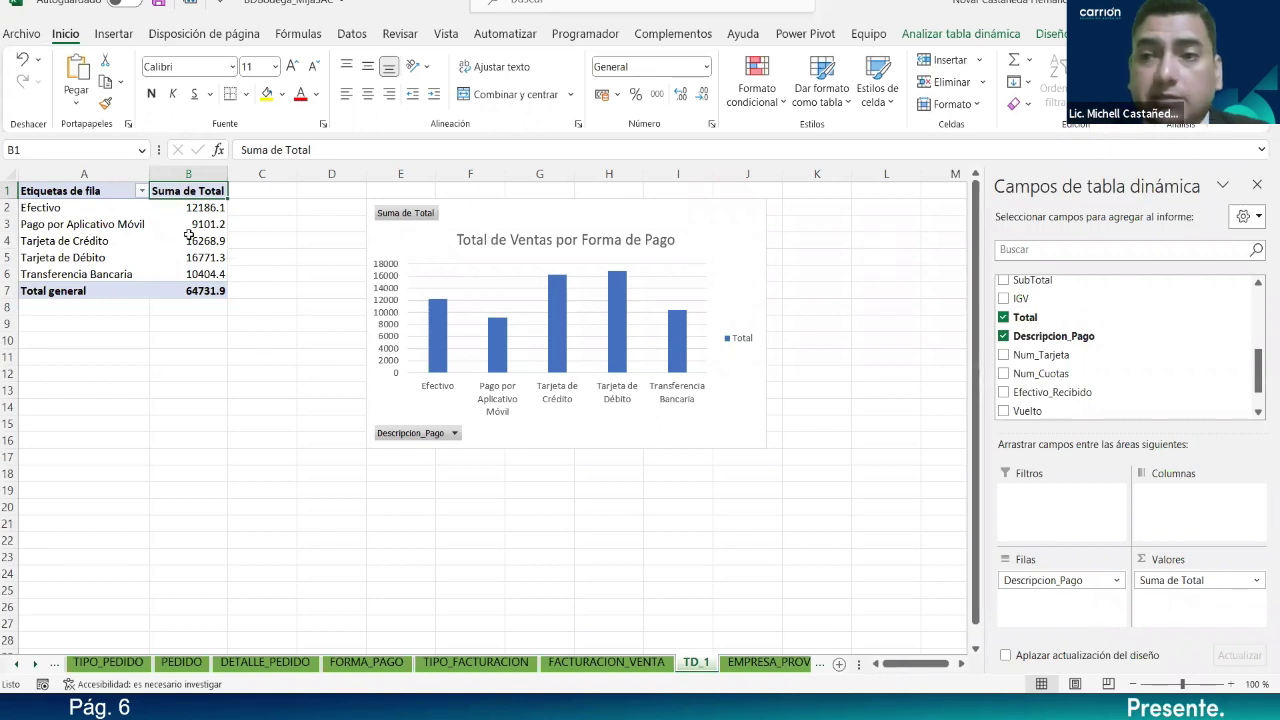
{"action": "left_click", "coordinate": [1055, 80]}
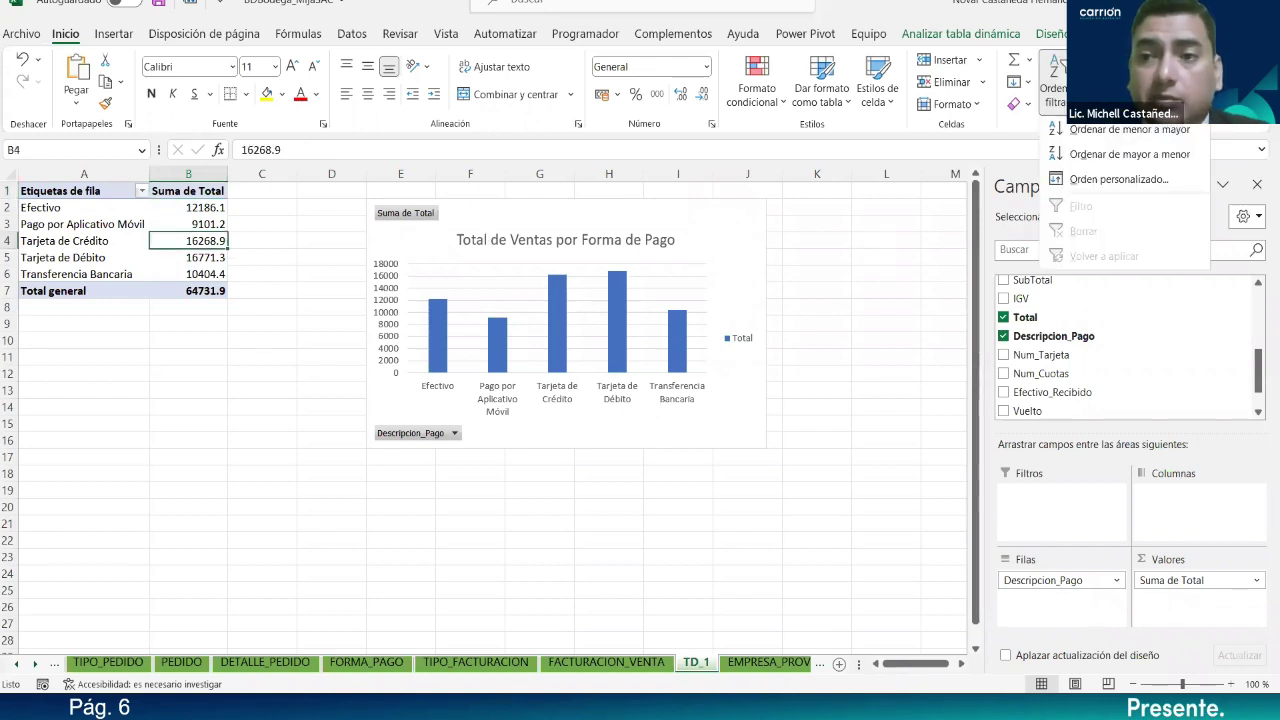
{"action": "left_click", "coordinate": [1087, 130]}
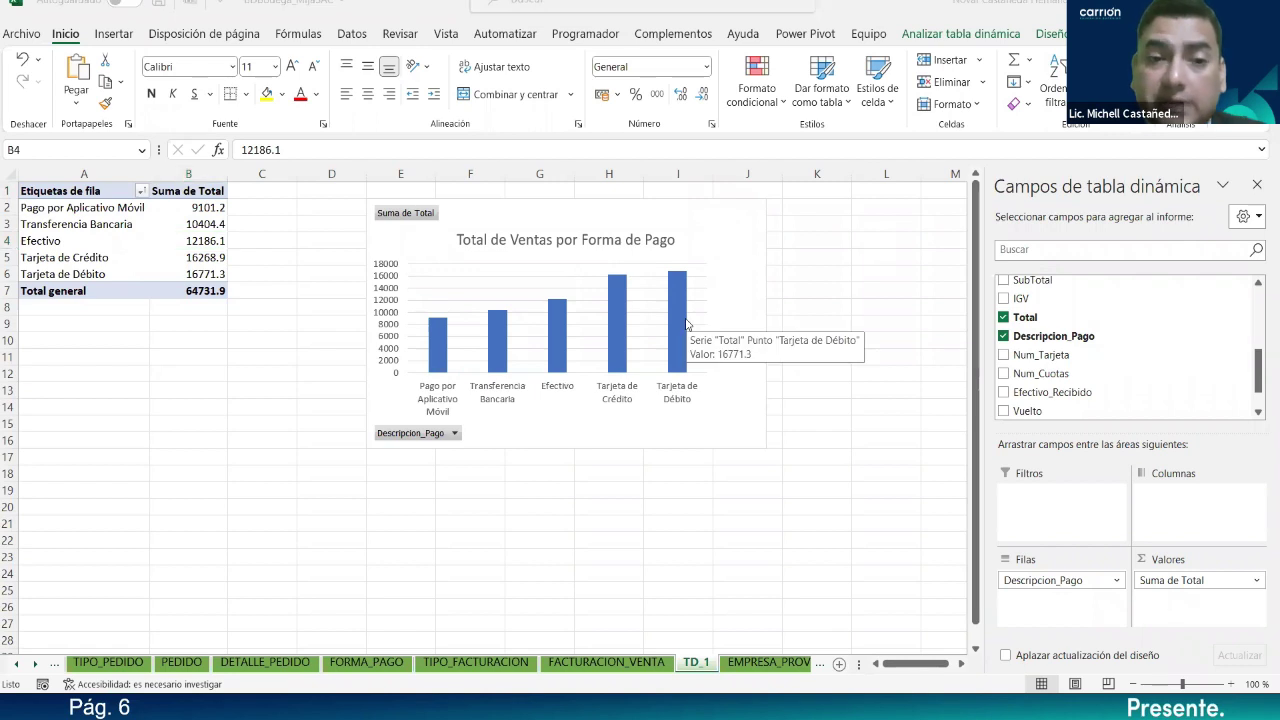
Step: Enlarge the pivot chart to span columns D to J down to row 18, and apply chart style Estilo 16
{"action": "left_click", "coordinate": [366, 408]}
{"action": "left_click_drag", "start_coordinate": [364, 450], "coordinate": [297, 482]}
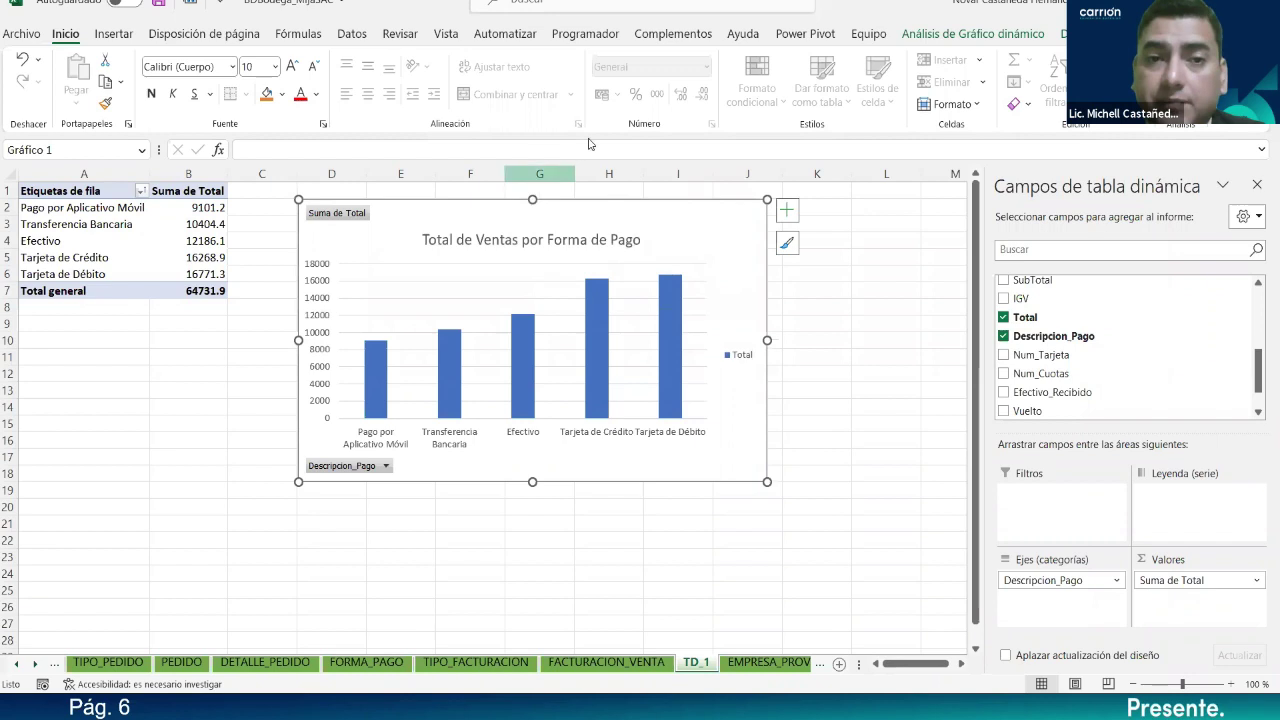
{"action": "left_click", "coordinate": [1001, 36]}
{"action": "left_click", "coordinate": [1075, 34]}
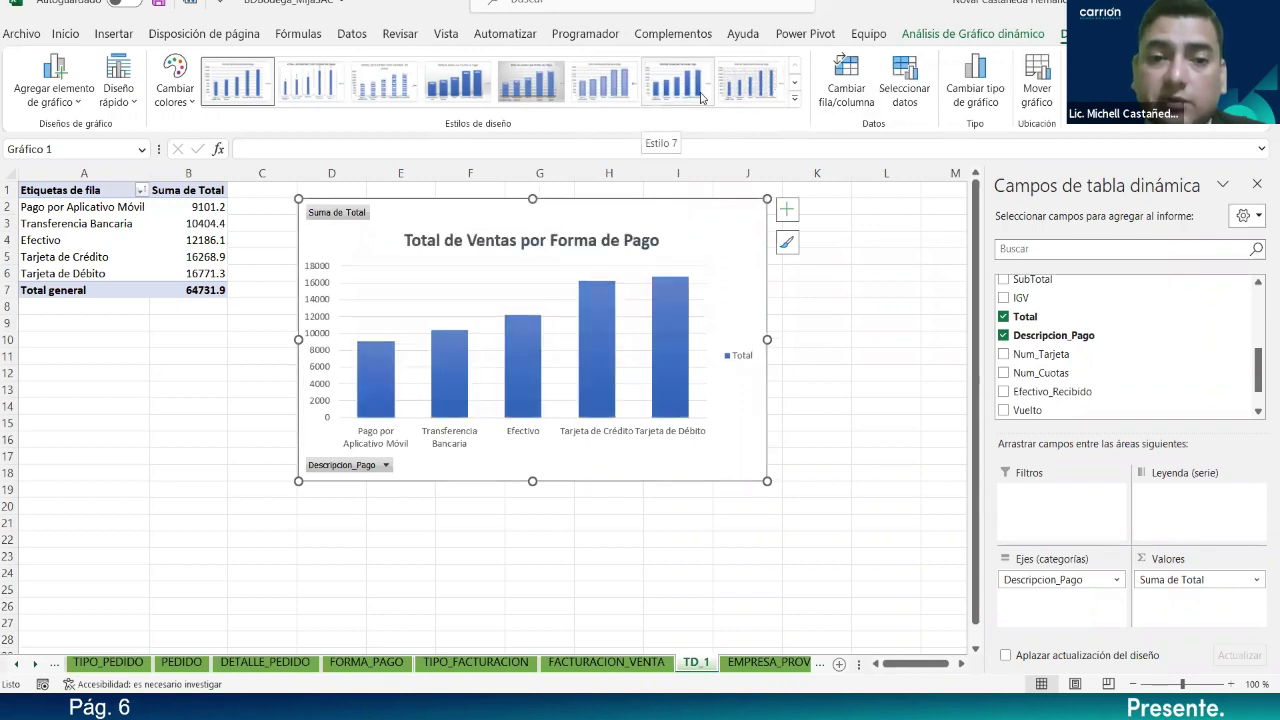
{"action": "left_click", "coordinate": [796, 101]}
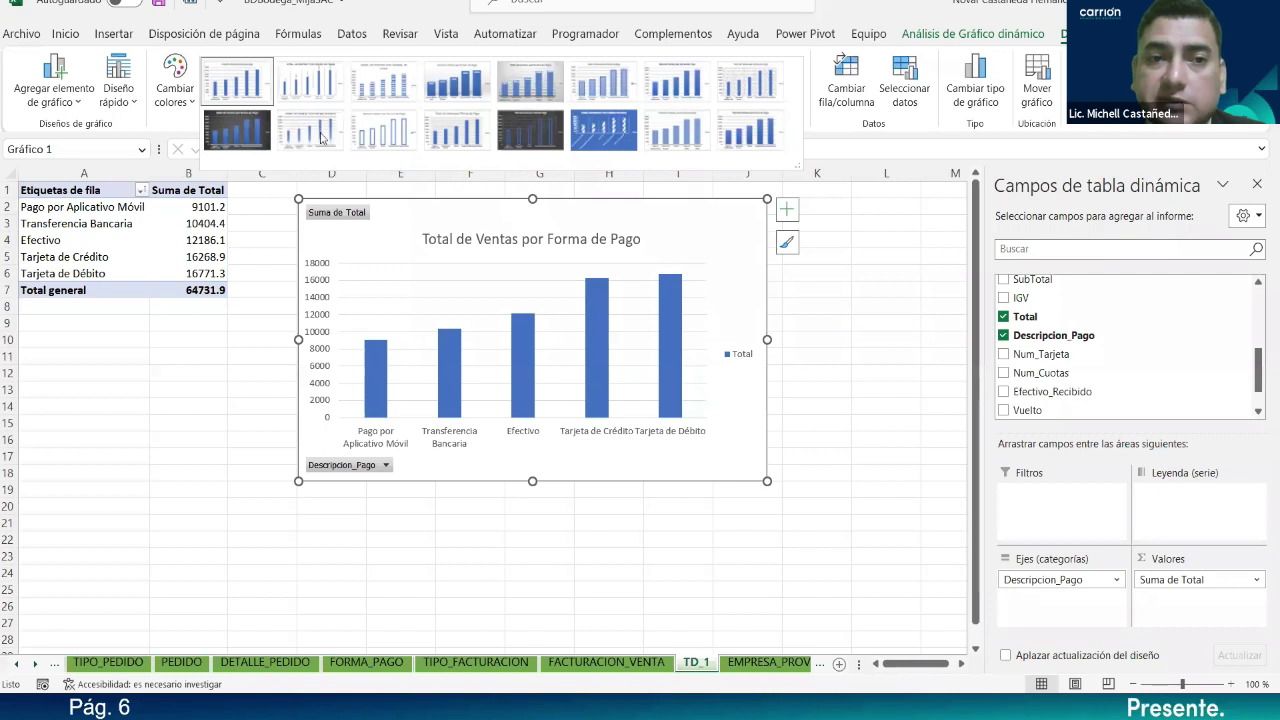
{"action": "left_click", "coordinate": [130, 106]}
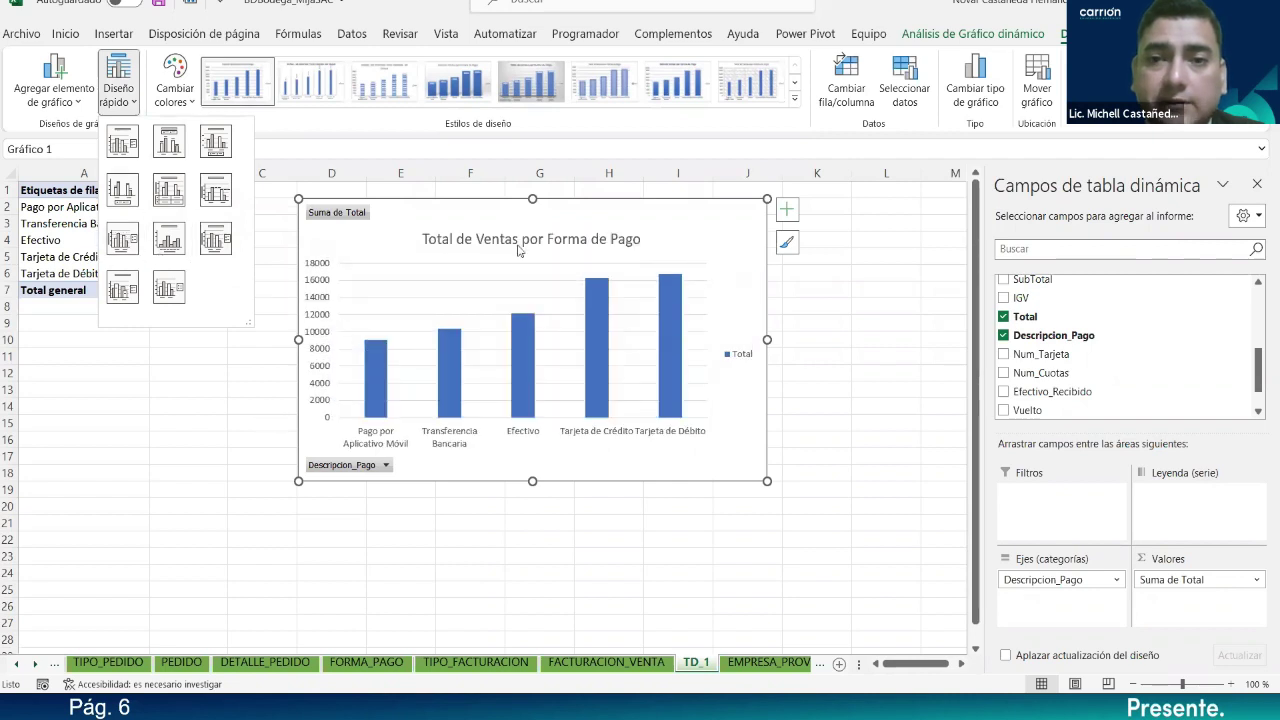
{"action": "left_click", "coordinate": [794, 102]}
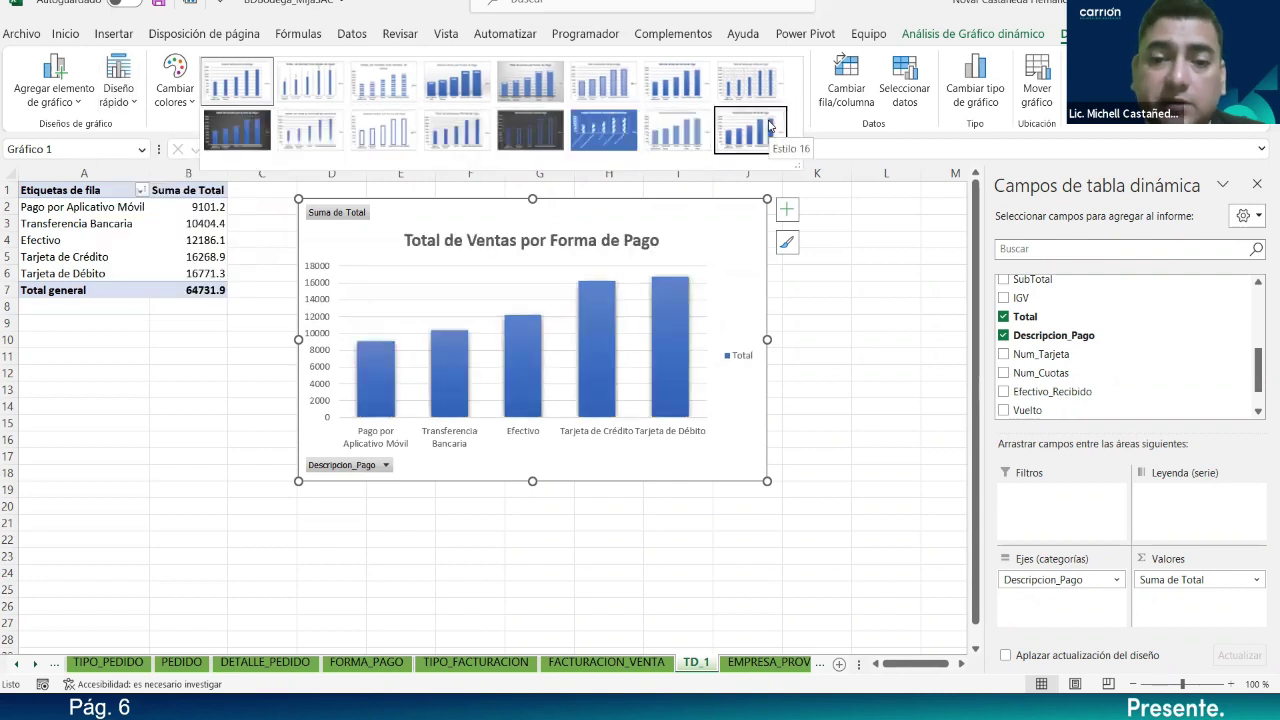
{"action": "left_click", "coordinate": [770, 124]}
Step: Make the labels of the chart's category axis and value axis bold
{"action": "left_click", "coordinate": [453, 447]}
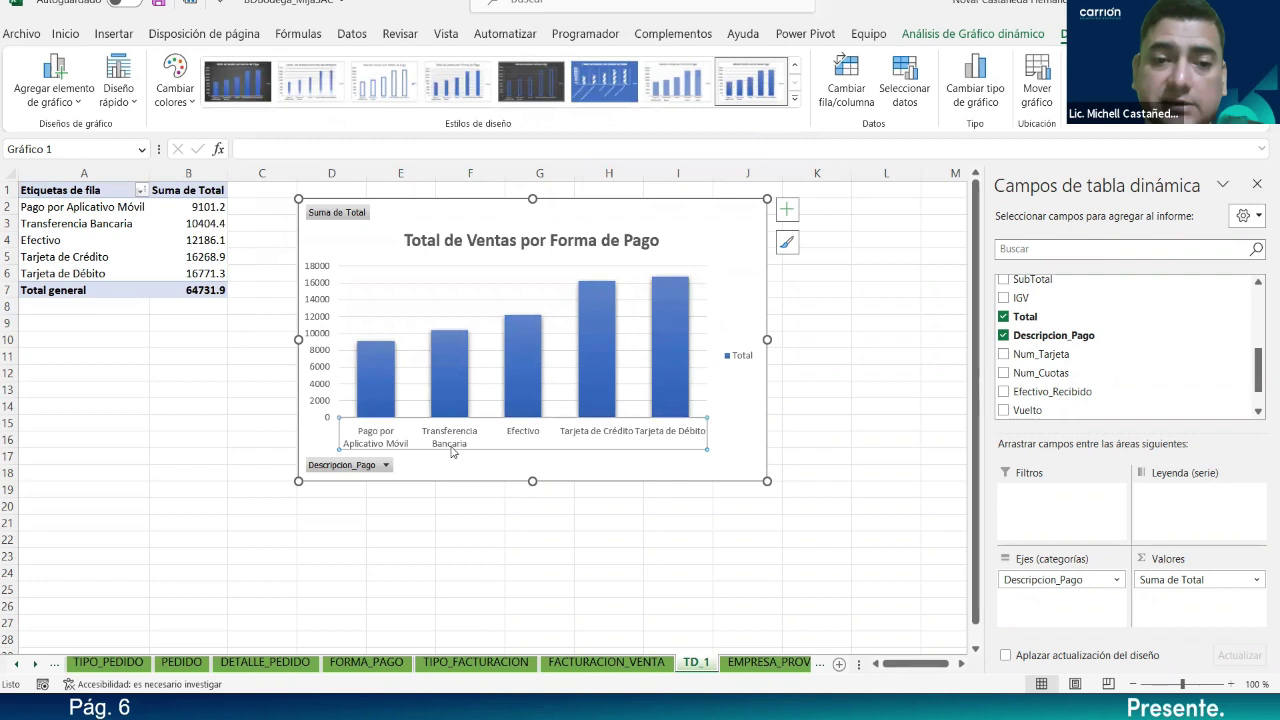
{"action": "left_click", "coordinate": [66, 36]}
{"action": "left_click", "coordinate": [152, 94]}
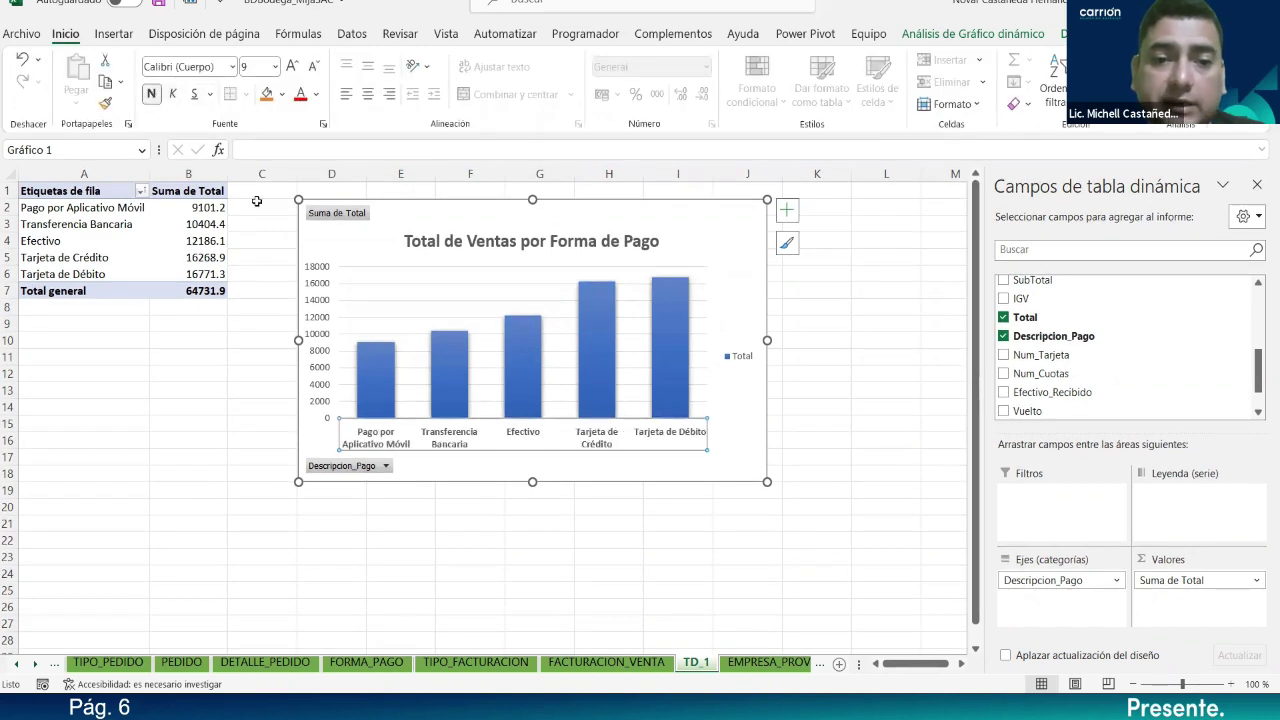
{"action": "left_click", "coordinate": [329, 278]}
{"action": "left_click", "coordinate": [151, 94]}
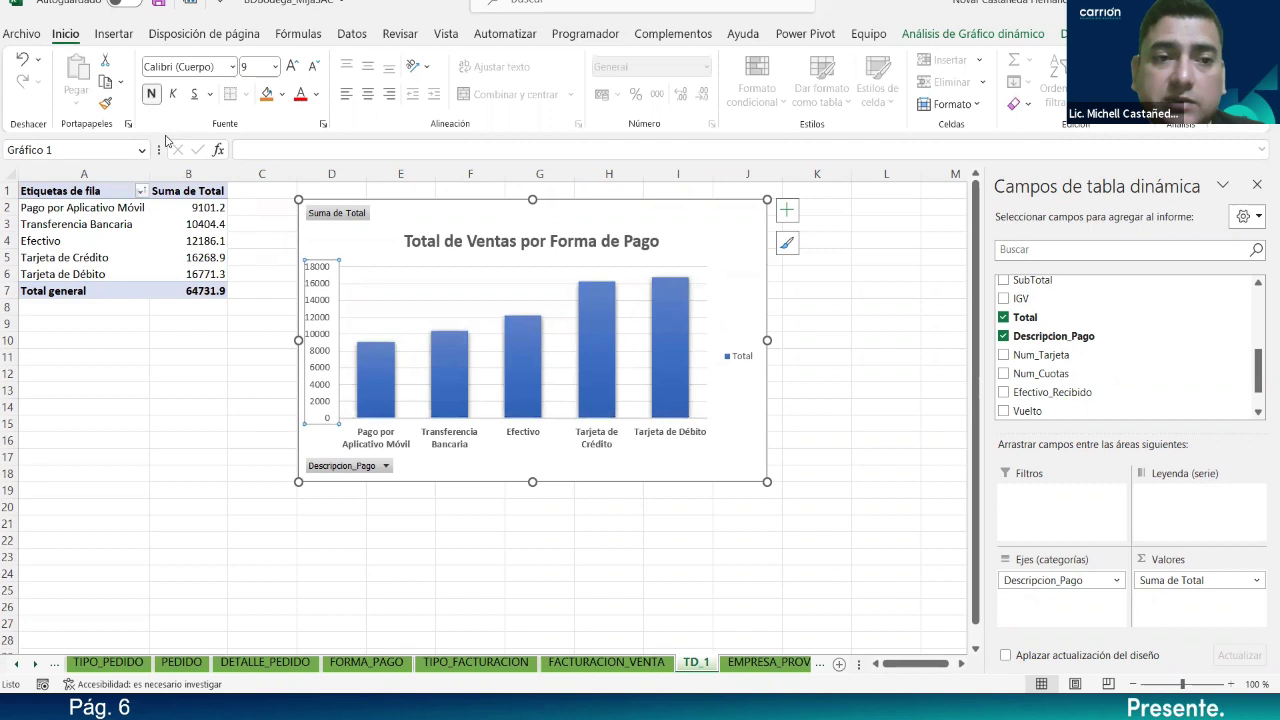
Step: Format the Suma de Total values in B2:B7 as Contabilidad with 2 decimals and the S/ Español (Perú) symbol
{"action": "left_click", "coordinate": [205, 238]}
{"action": "left_click_drag", "start_coordinate": [196, 207], "coordinate": [203, 270]}
{"action": "left_click_drag", "start_coordinate": [188, 204], "coordinate": [192, 296]}
{"action": "right_click", "coordinate": [193, 298]}
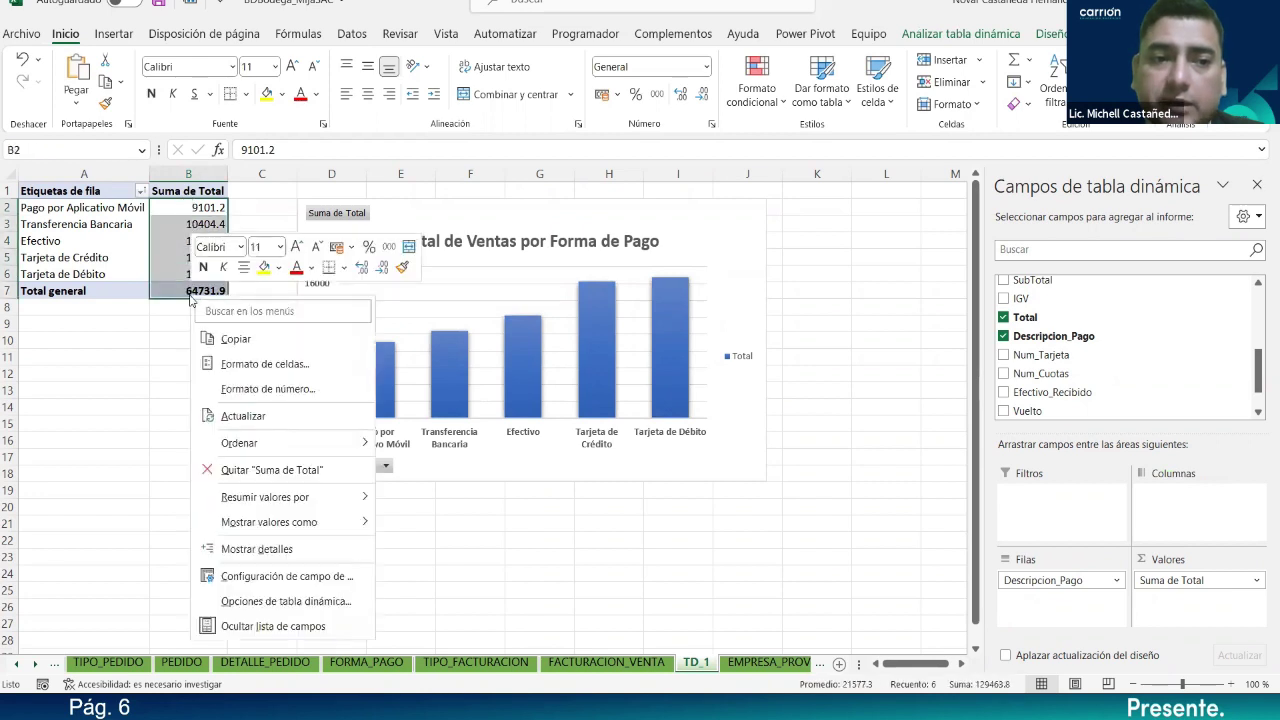
{"action": "left_click", "coordinate": [302, 390]}
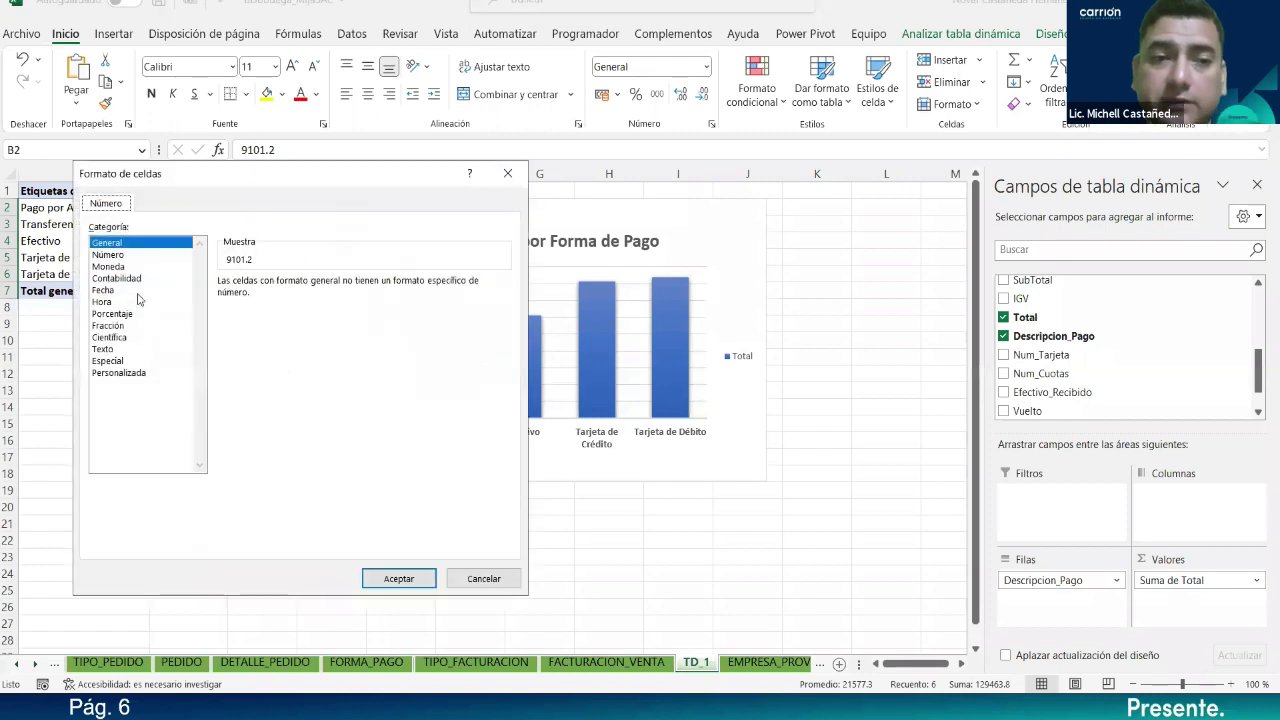
{"action": "left_click", "coordinate": [118, 278]}
{"action": "left_click", "coordinate": [353, 305]}
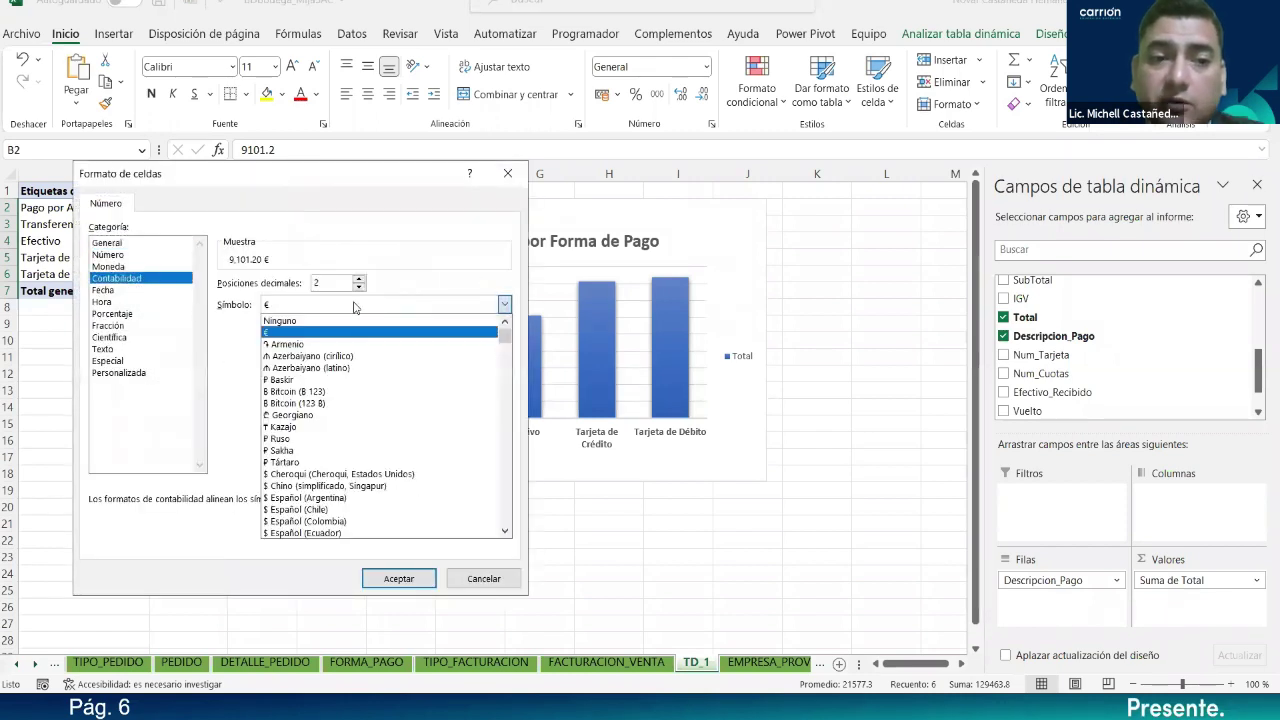
{"action": "scroll", "coordinate": [380, 465], "scroll_direction": "down", "scroll_amount": 10}
{"action": "scroll", "coordinate": [377, 472], "scroll_direction": "down", "scroll_amount": 10}
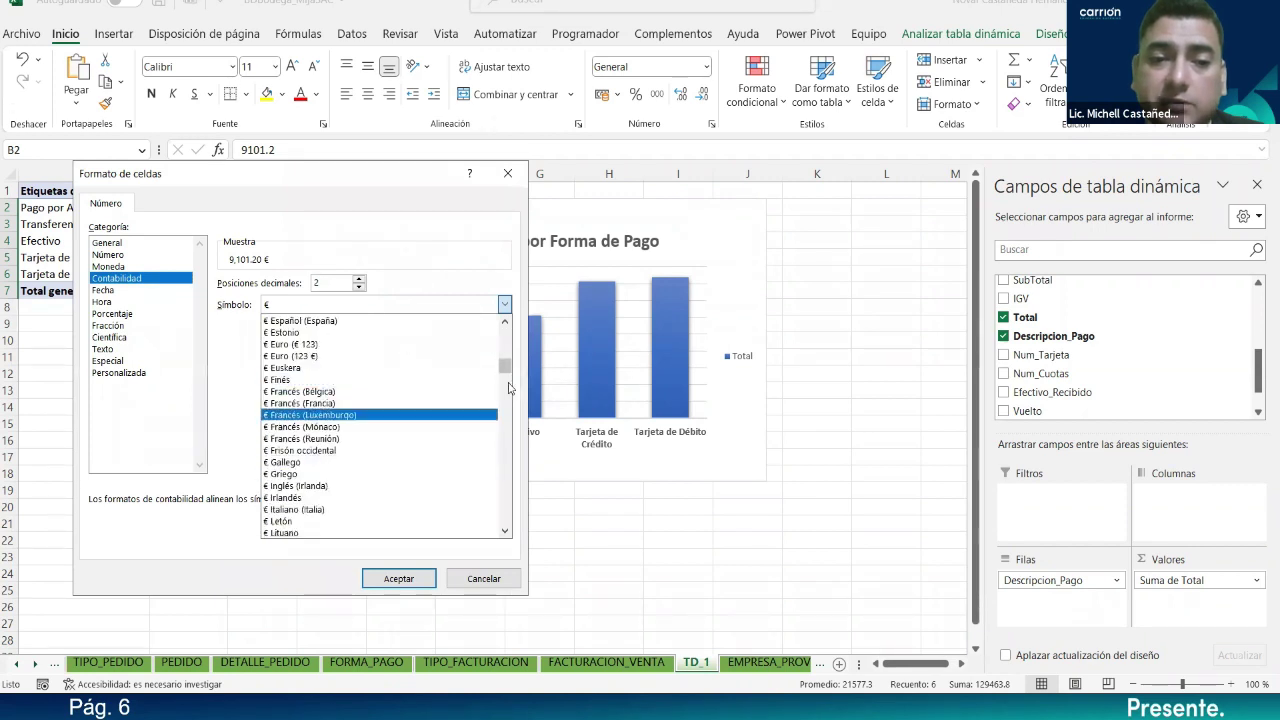
{"action": "left_click_drag", "start_coordinate": [505, 366], "coordinate": [505, 403]}
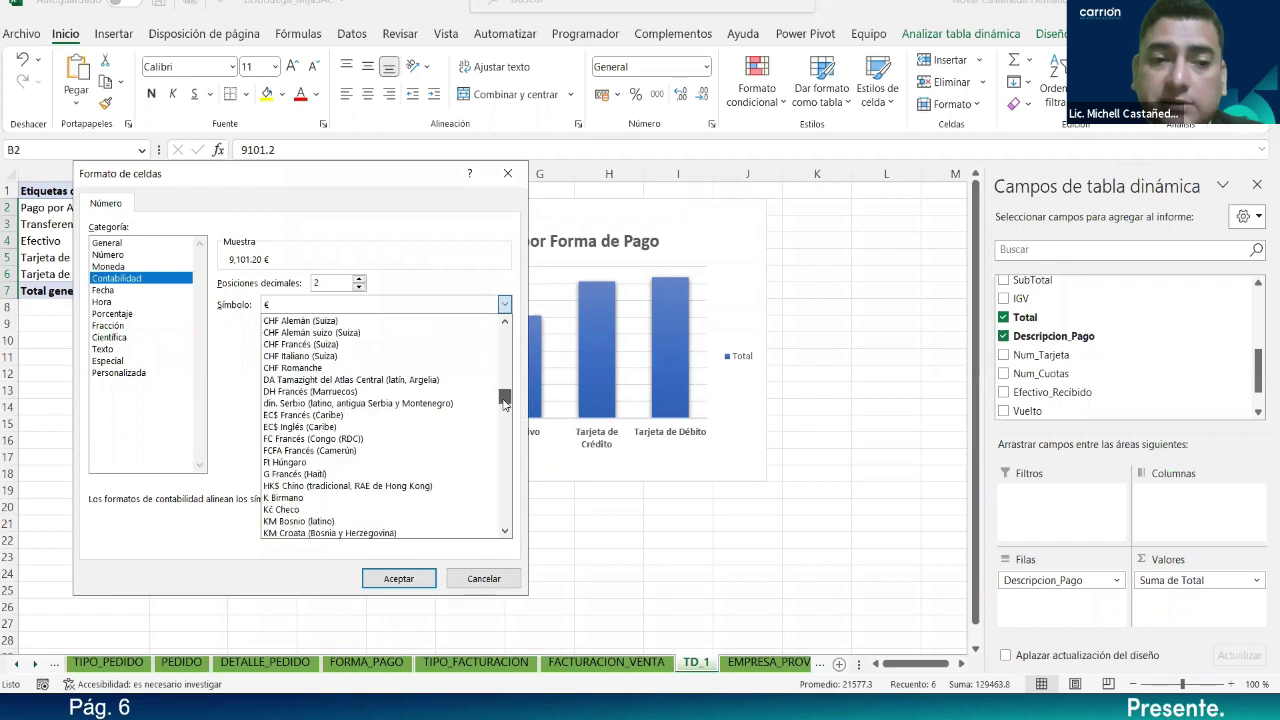
{"action": "scroll", "coordinate": [430, 450], "scroll_direction": "down", "scroll_amount": 15}
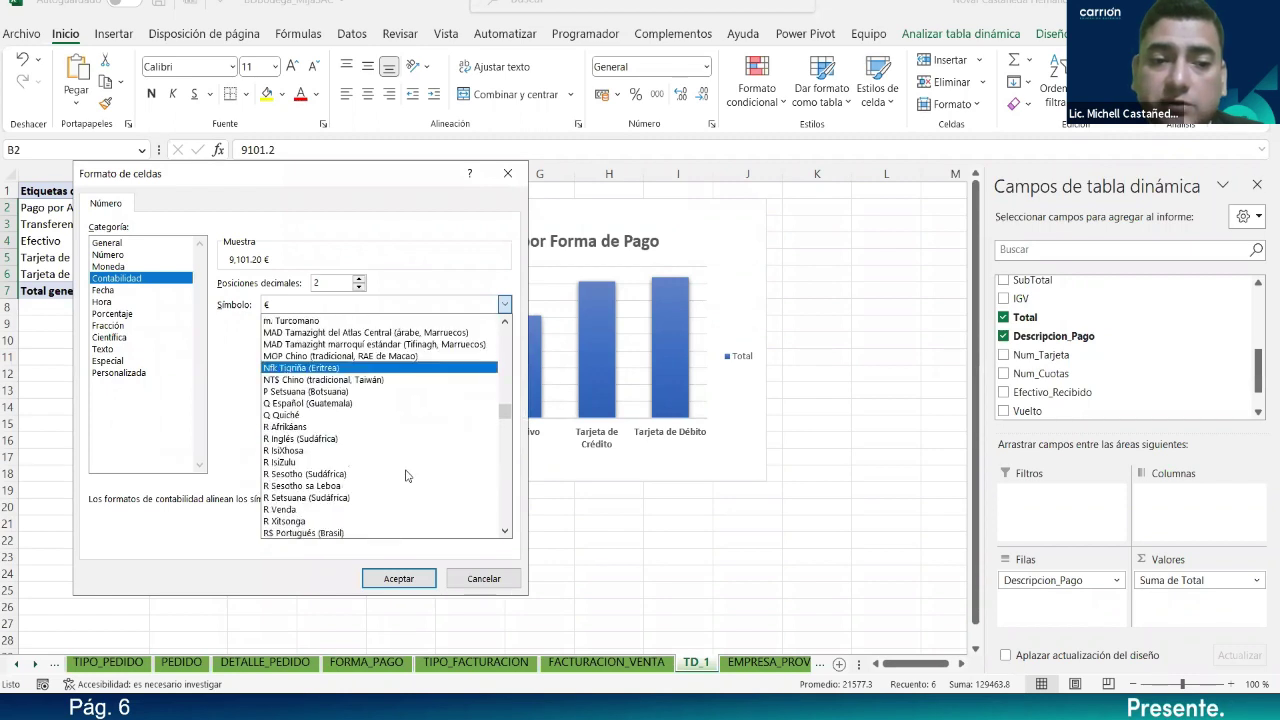
{"action": "scroll", "coordinate": [403, 475], "scroll_direction": "down", "scroll_amount": 9}
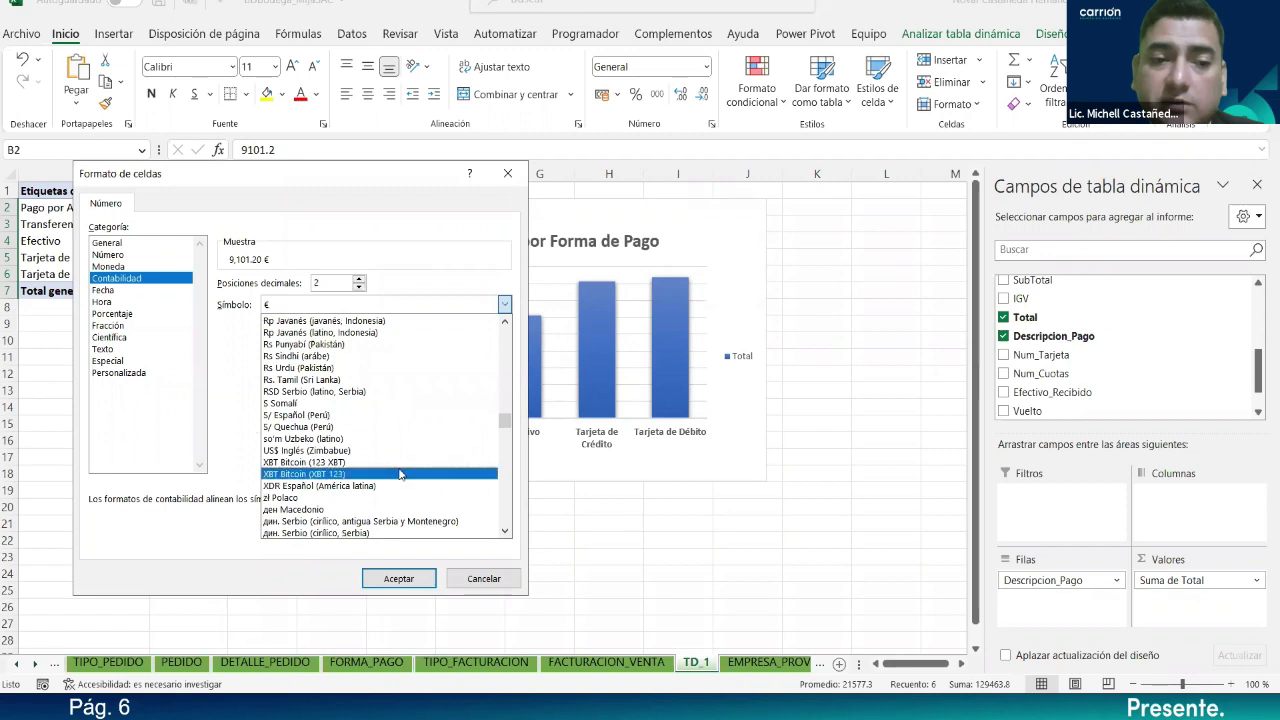
{"action": "left_click", "coordinate": [398, 581]}
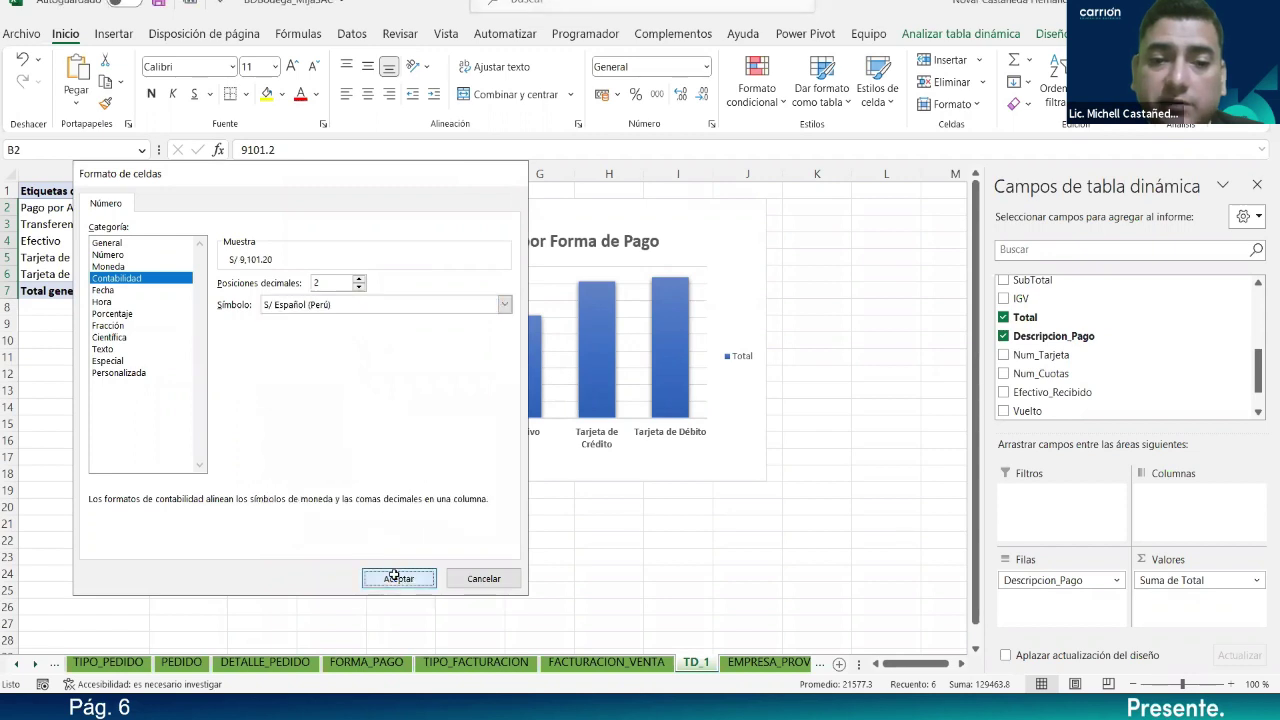
{"action": "left_click", "coordinate": [215, 476]}
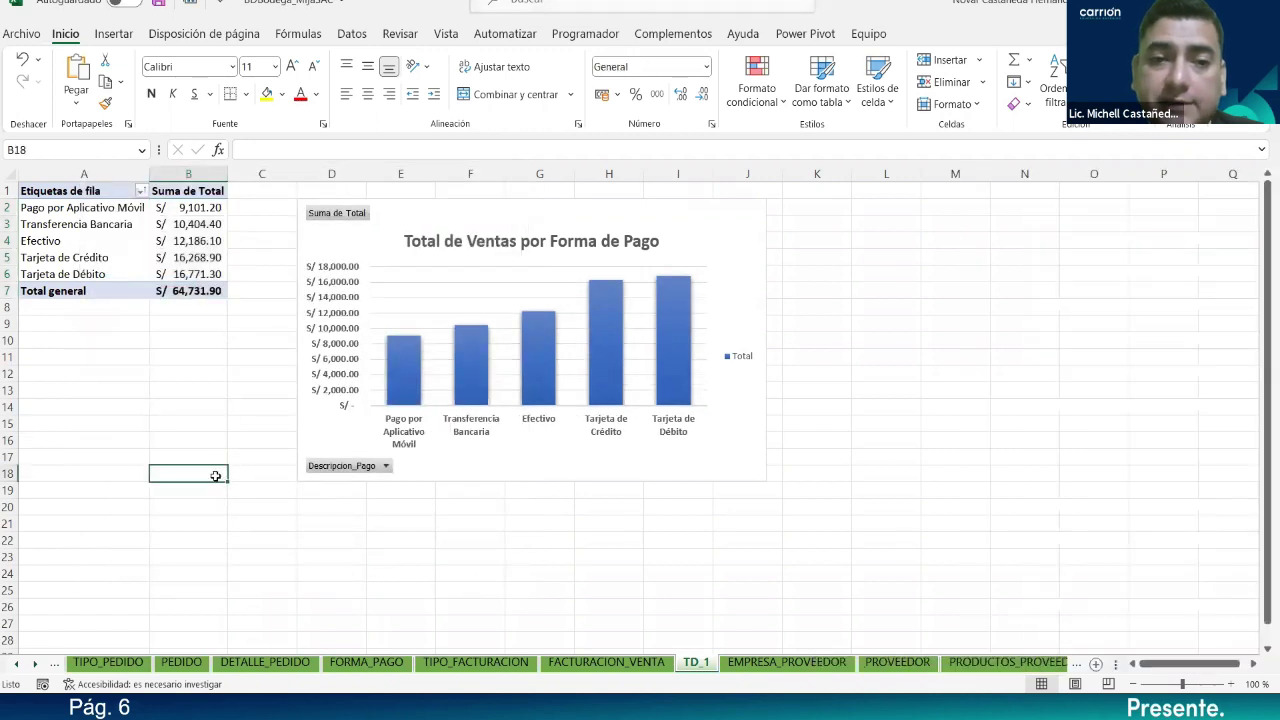
Step: Insert a new blank worksheet and place it directly after TD_1
{"action": "left_click", "coordinate": [480, 481]}
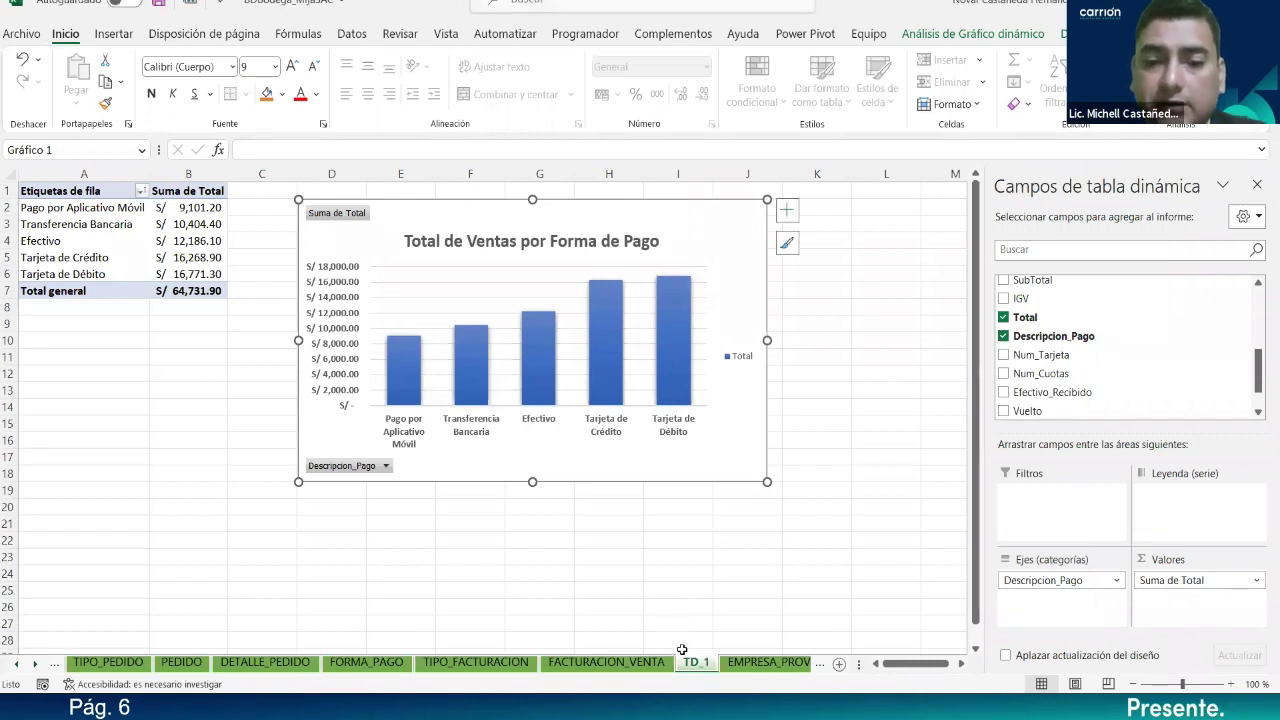
{"action": "left_click", "coordinate": [708, 558]}
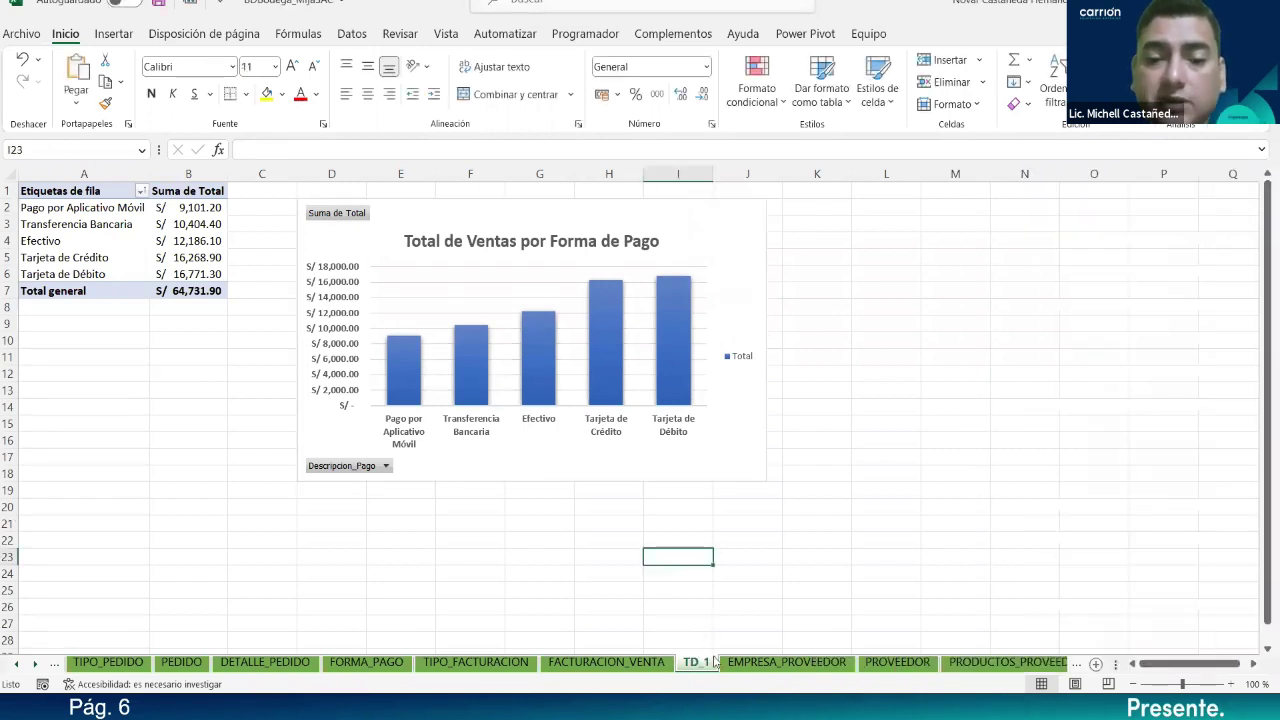
{"action": "right_click", "coordinate": [714, 664]}
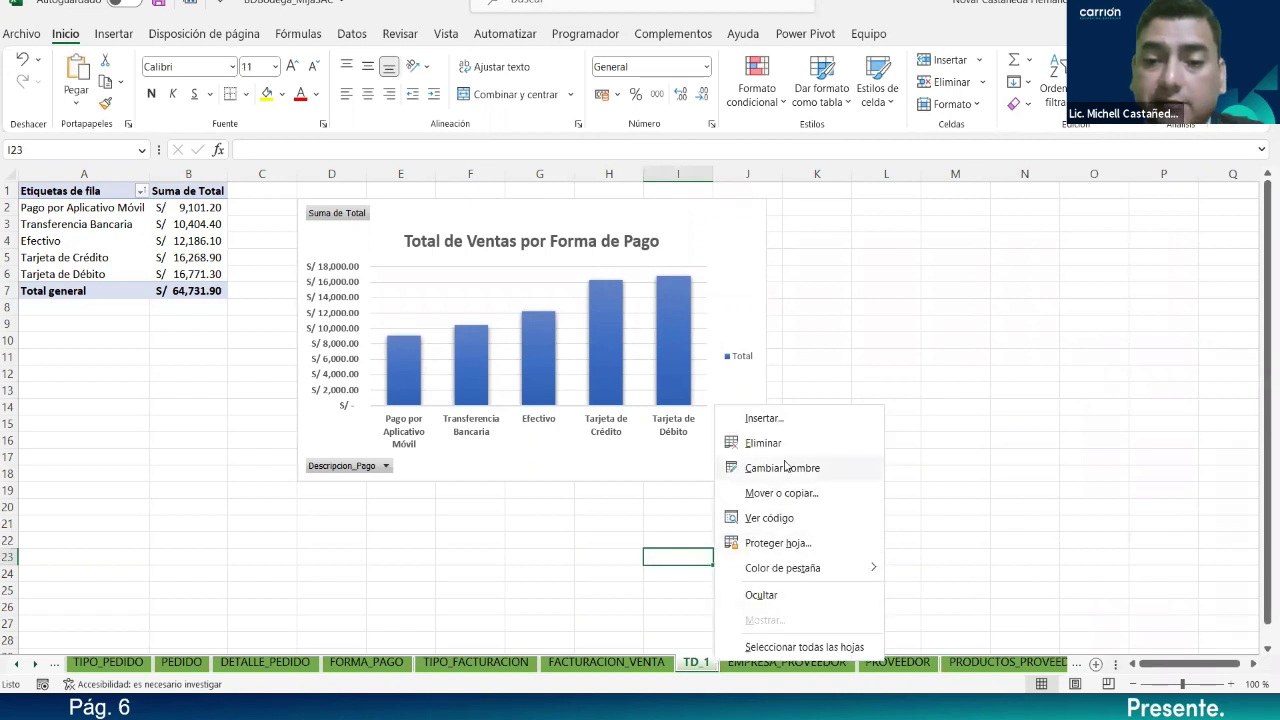
{"action": "left_click", "coordinate": [777, 418]}
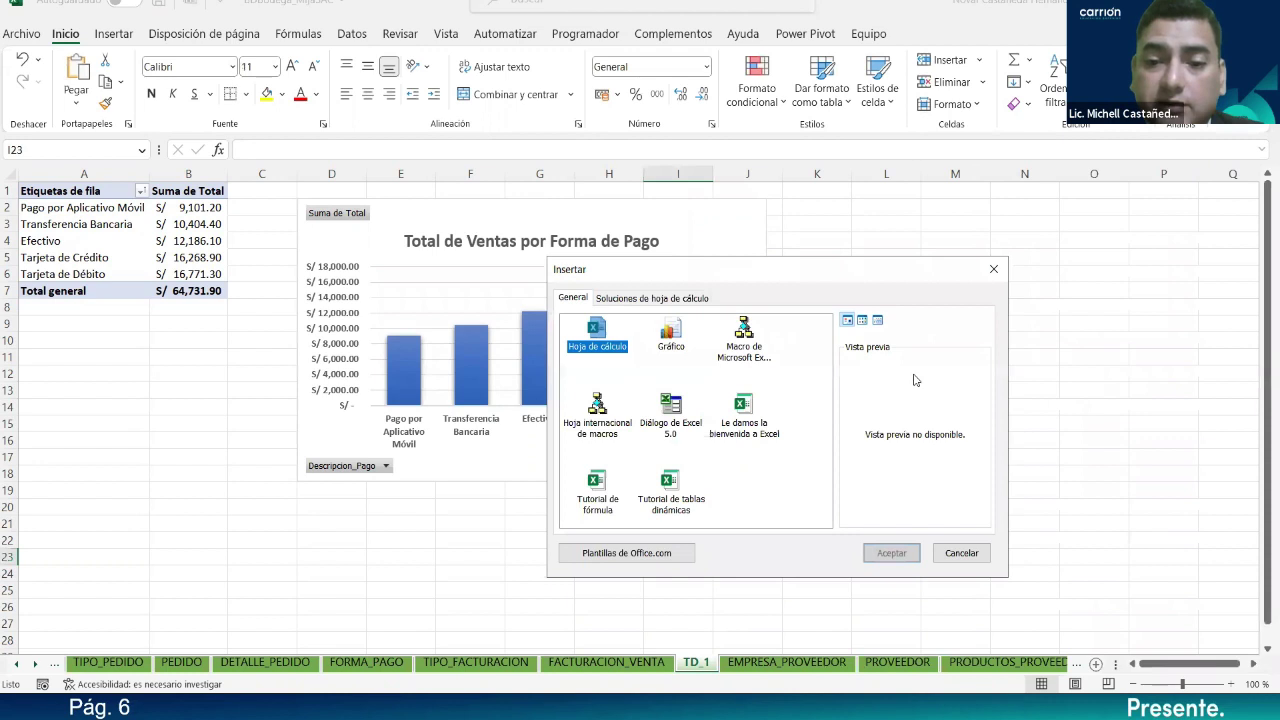
{"action": "left_click", "coordinate": [891, 552]}
{"action": "left_click_drag", "start_coordinate": [740, 668], "coordinate": [774, 664]}
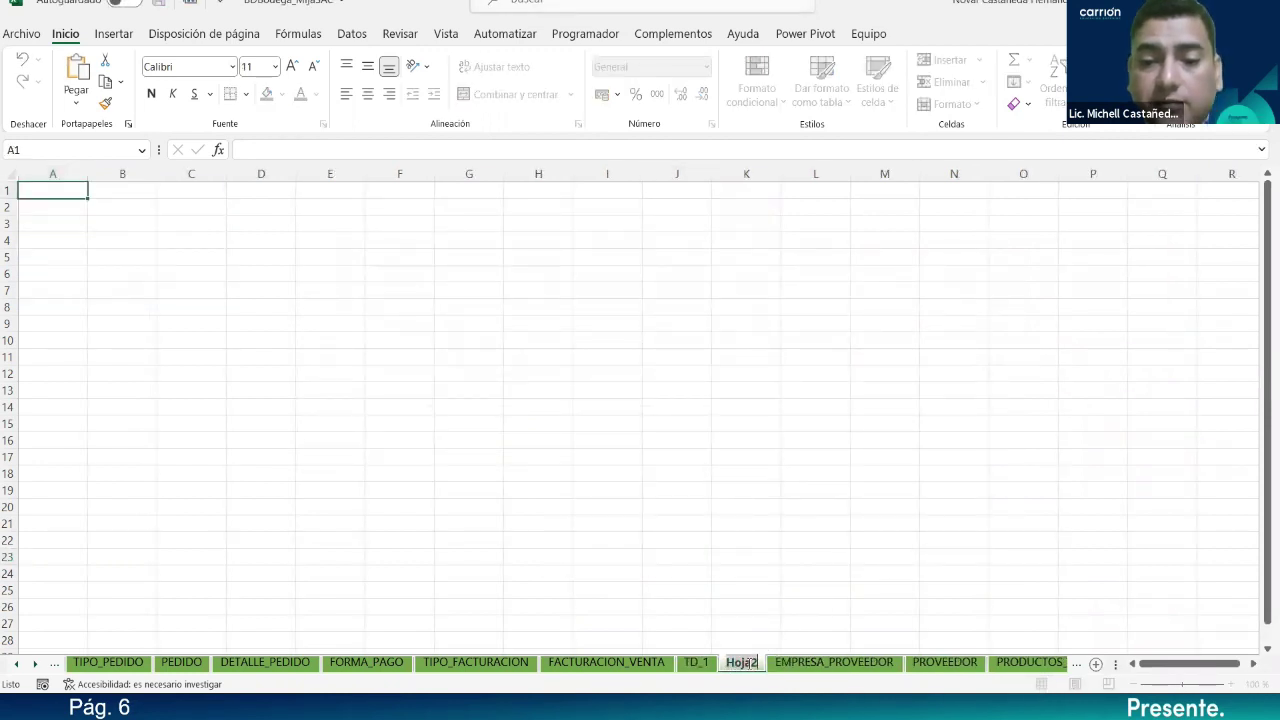
Step: Rename the new blank sheet as Dashboard Ventas
{"action": "double_click", "coordinate": [741, 662]}
{"action": "type", "text": "Dash"}
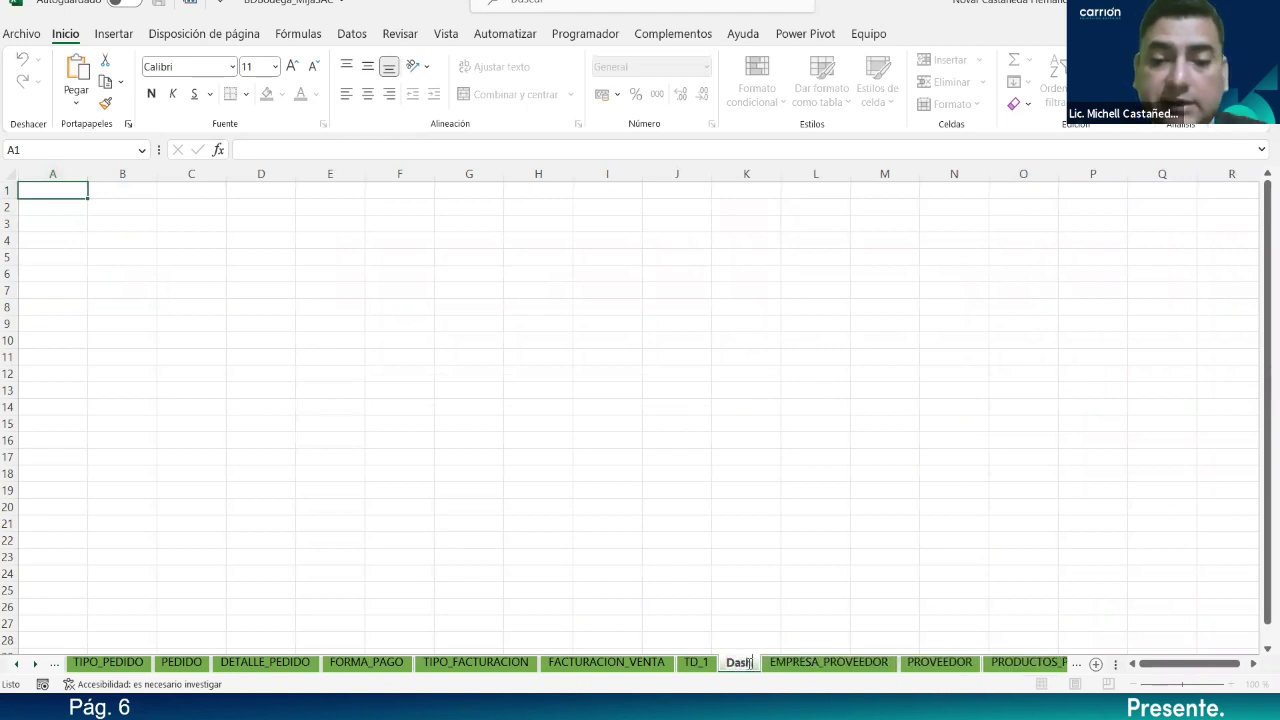
{"action": "type", "text": "board"}
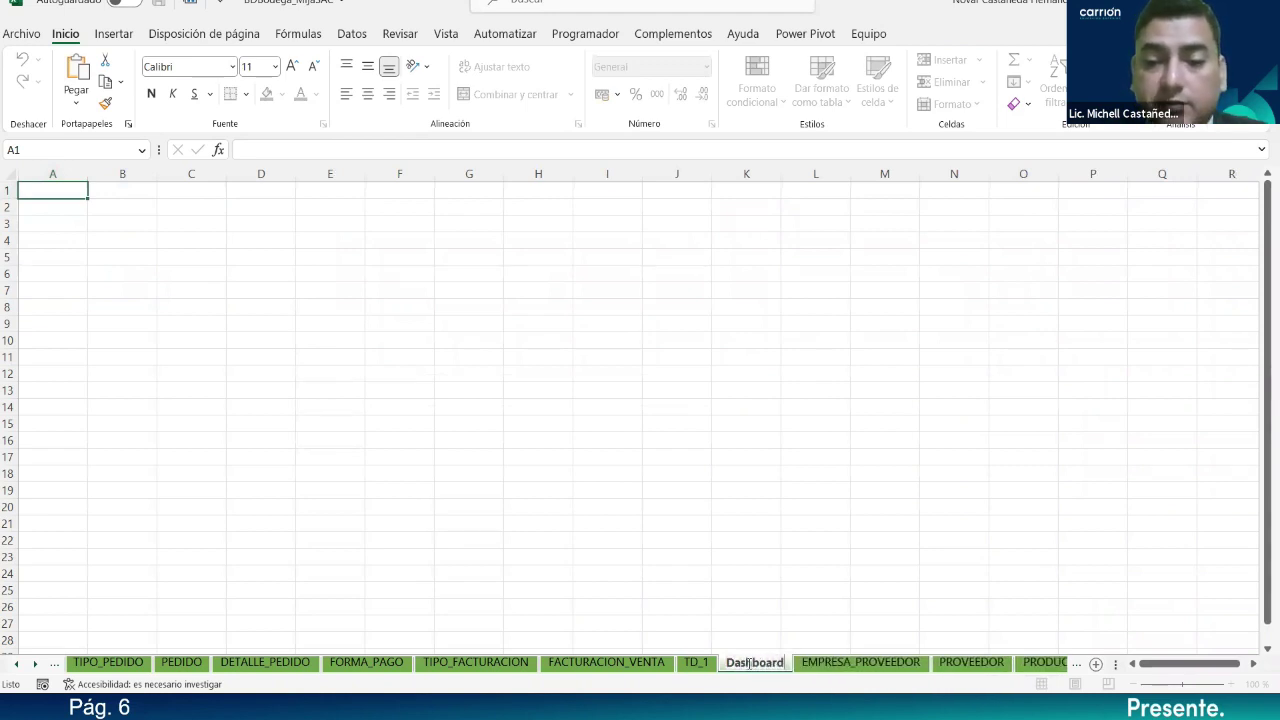
{"action": "key", "text": "Return"}
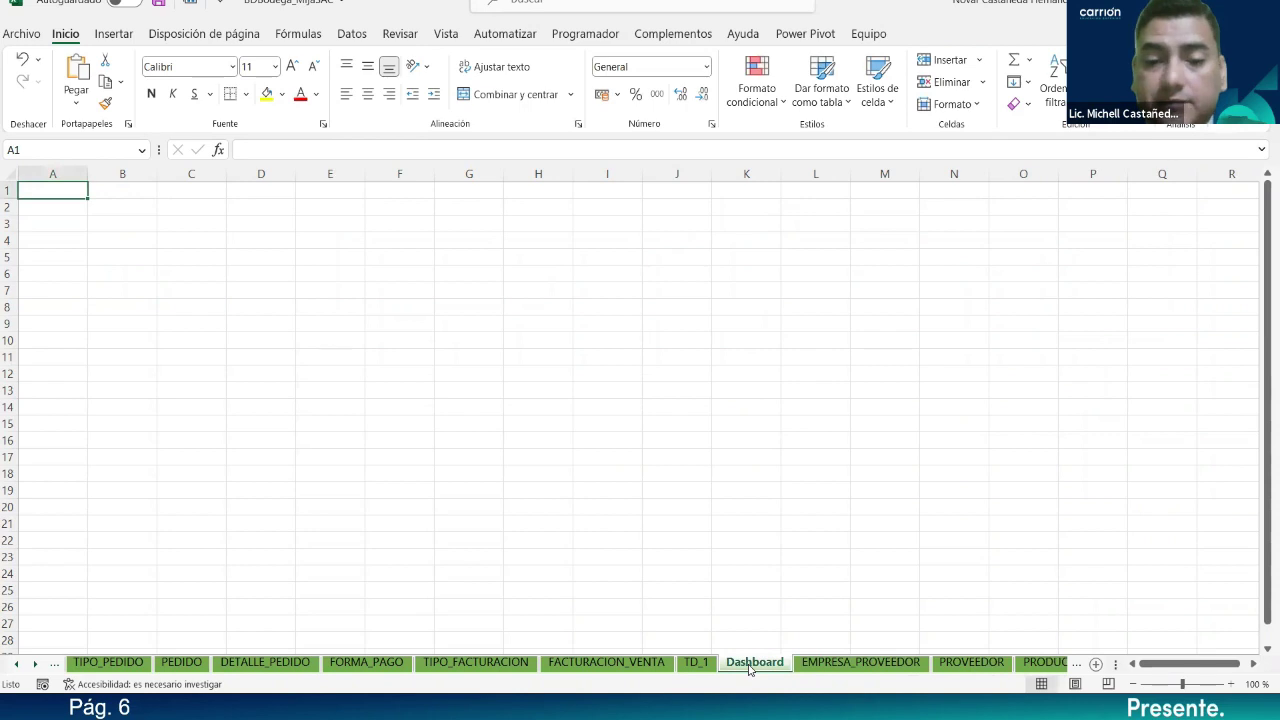
{"action": "double_click", "coordinate": [784, 664]}
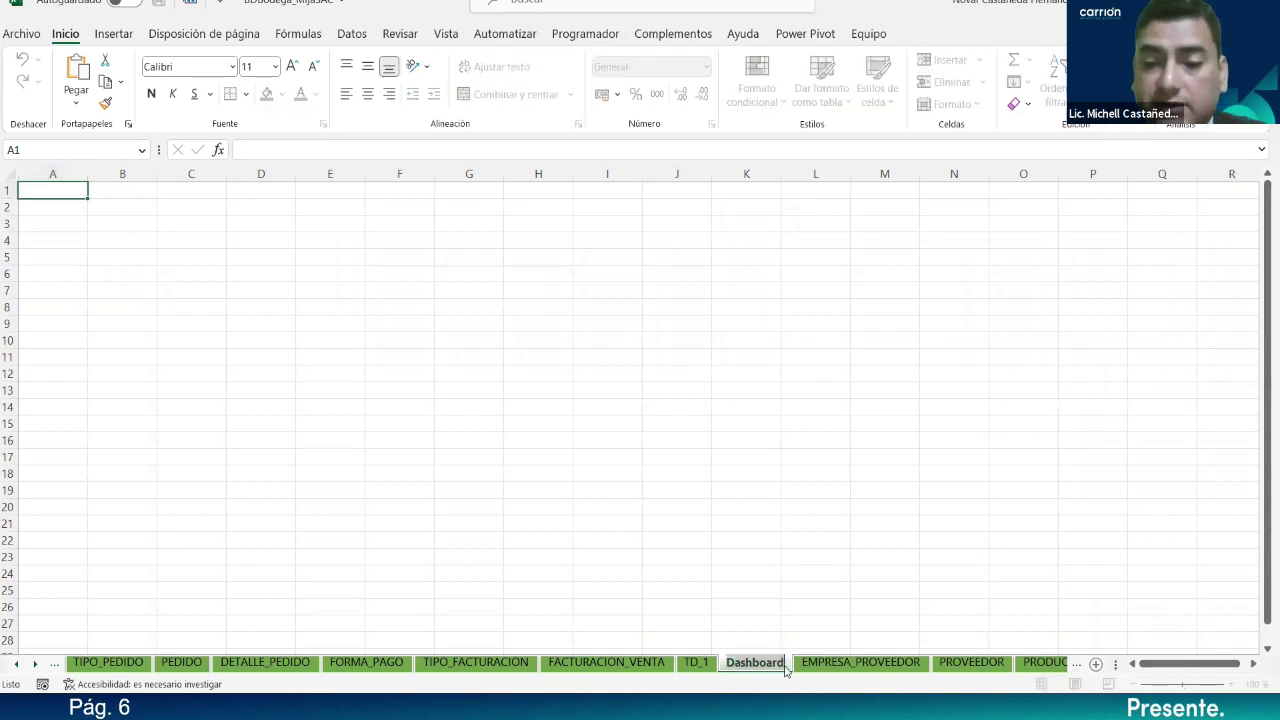
{"action": "left_click", "coordinate": [786, 664]}
{"action": "type", "text": "_V"}
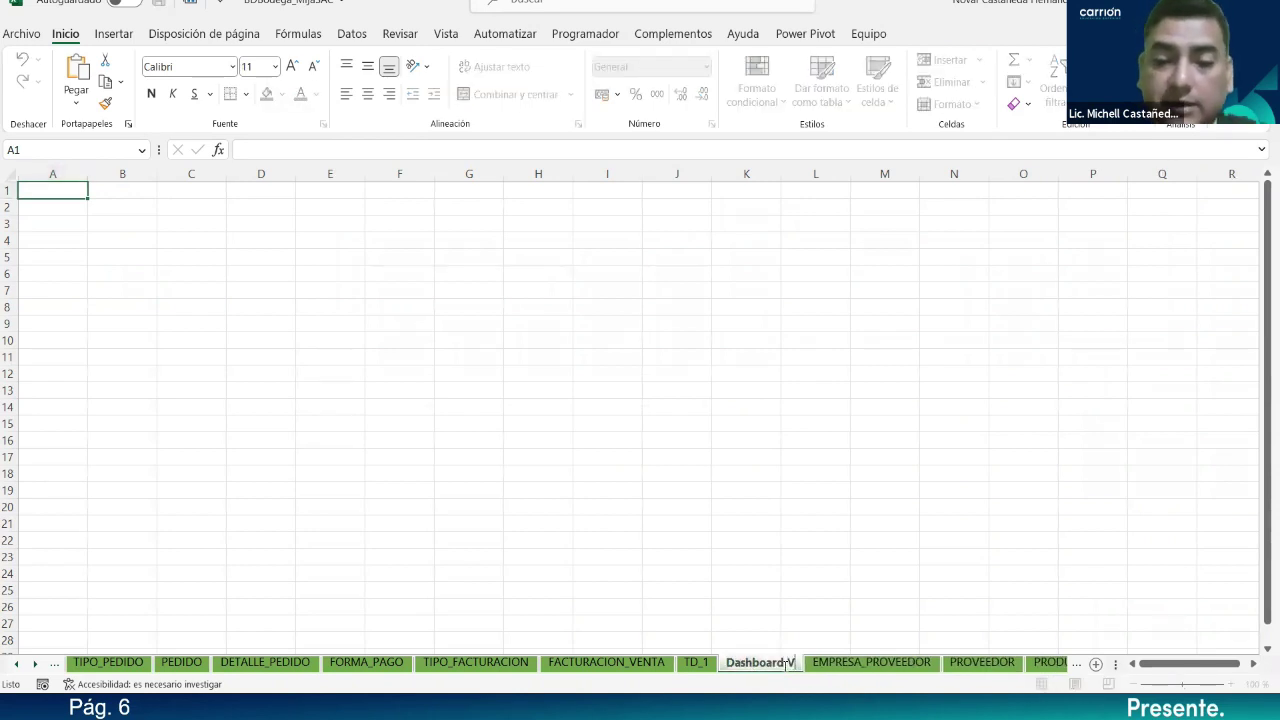
{"action": "type", "text": "entas"}
{"action": "key", "text": "Return"}
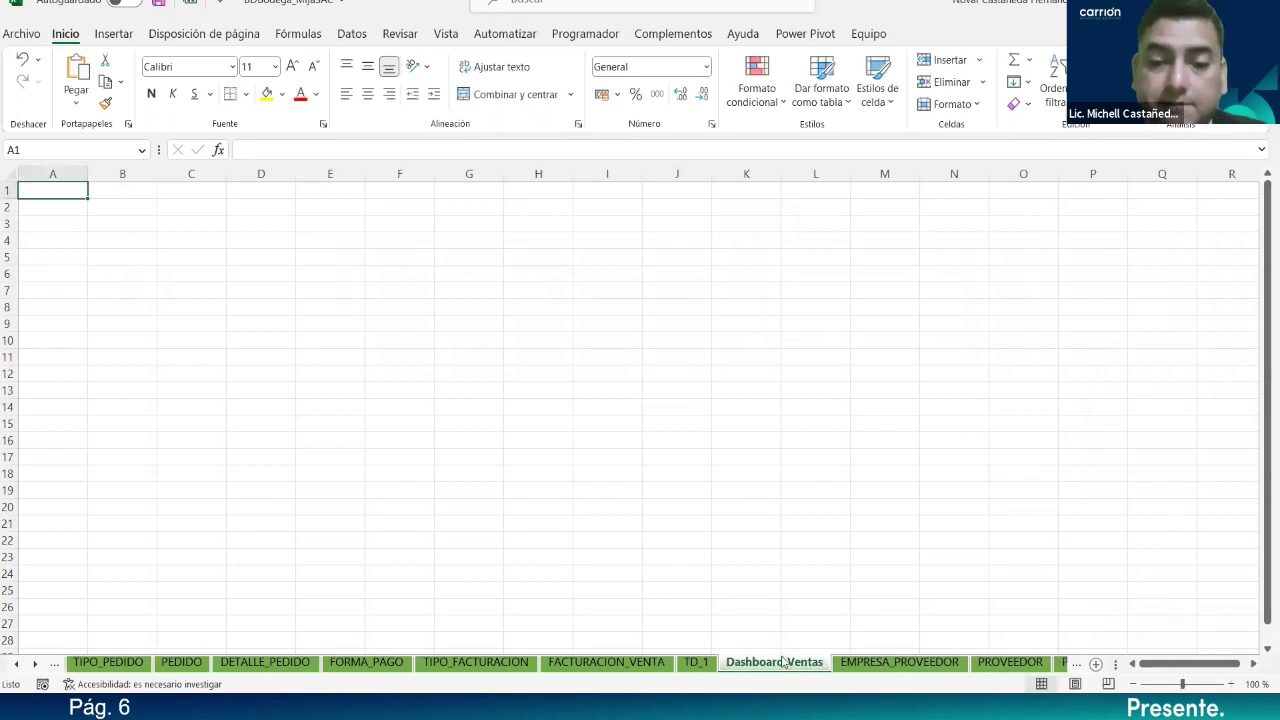
Step: Move the payment method pivot chart from TD_1 to Dashboard Ventas, placing its upper-left corner at about cell A9
{"action": "left_click", "coordinate": [697, 663]}
{"action": "left_click", "coordinate": [618, 487]}
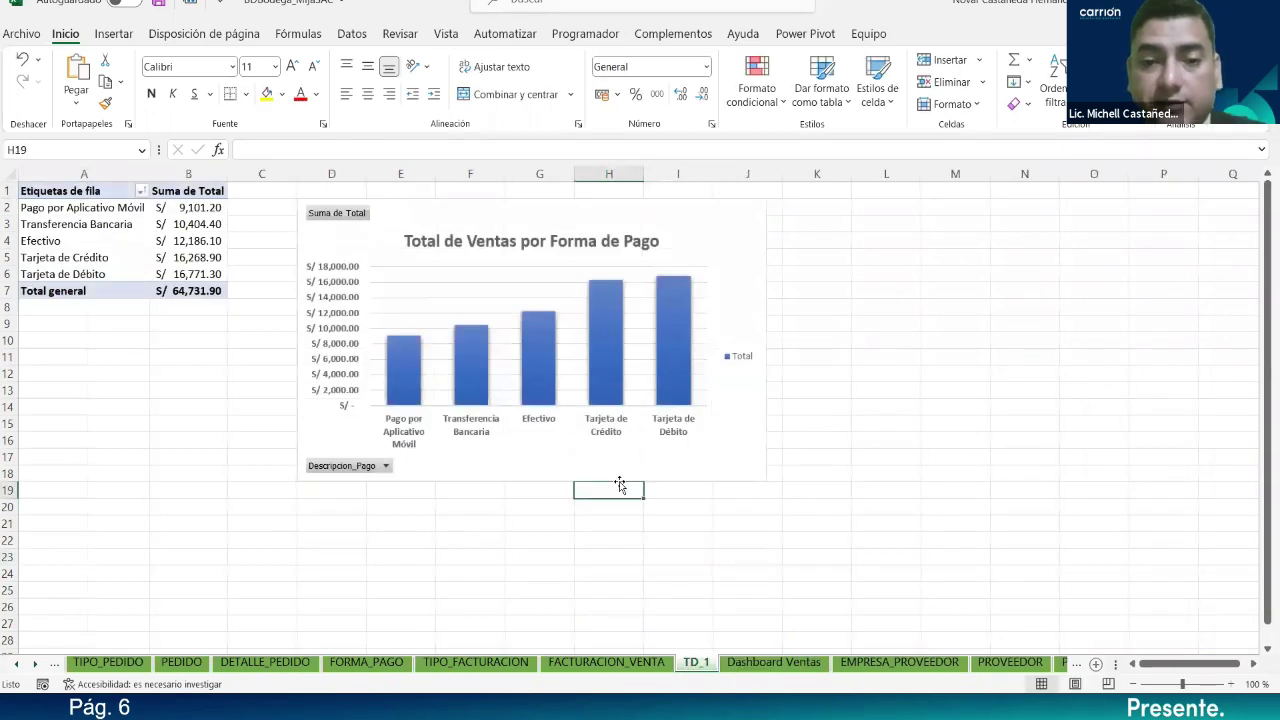
{"action": "left_click", "coordinate": [630, 481]}
{"action": "key", "text": "ctrl+x"}
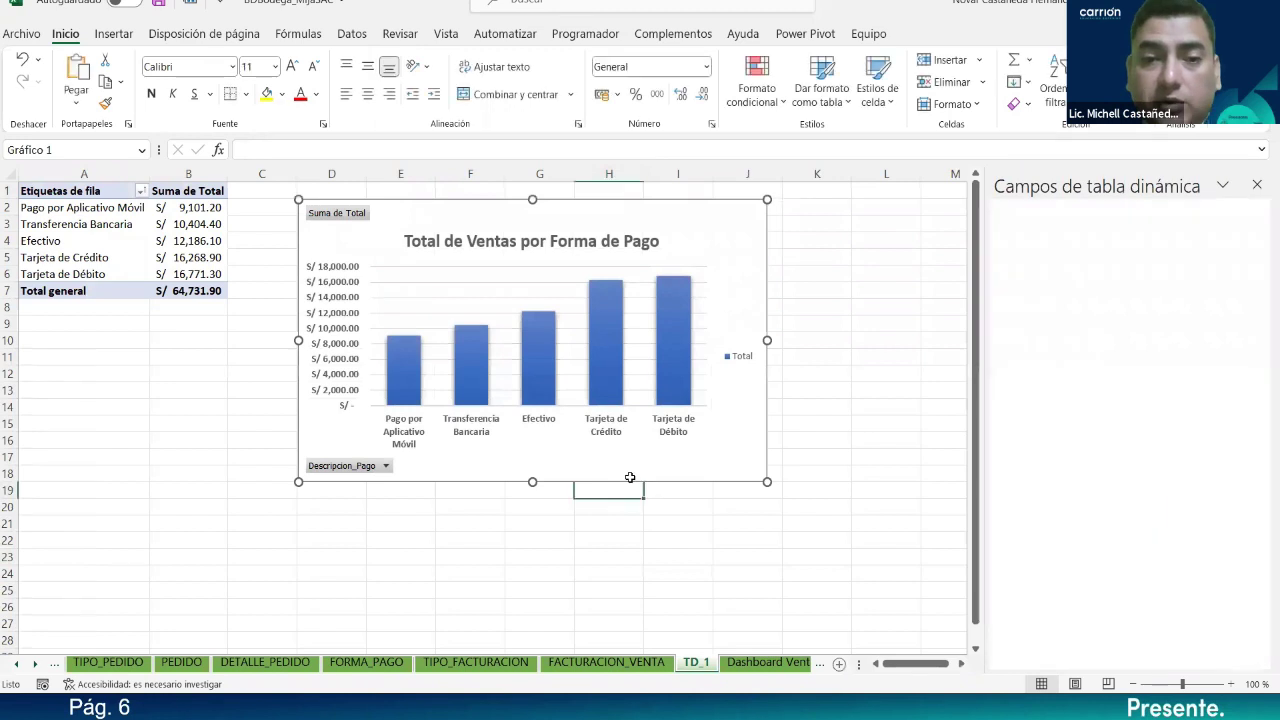
{"action": "left_click", "coordinate": [784, 663]}
{"action": "left_click", "coordinate": [583, 437]}
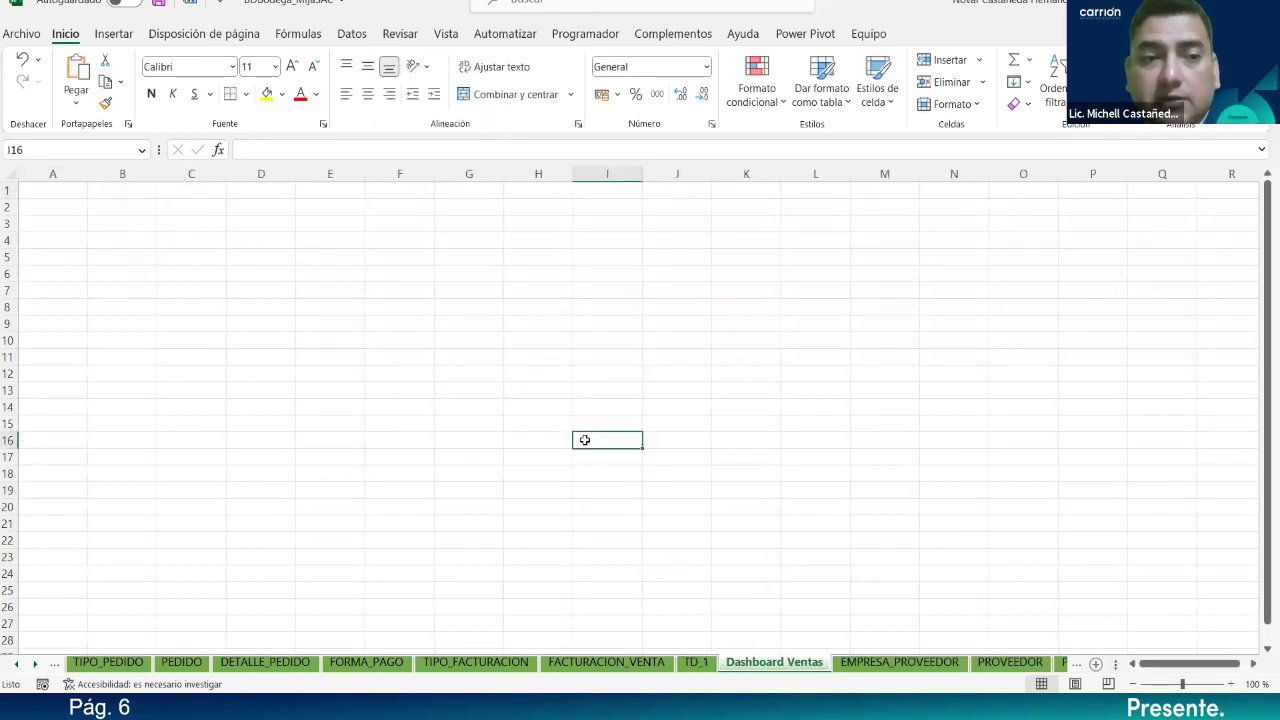
{"action": "key", "text": "ctrl+v"}
{"action": "left_click_drag", "start_coordinate": [691, 441], "coordinate": [141, 321]}
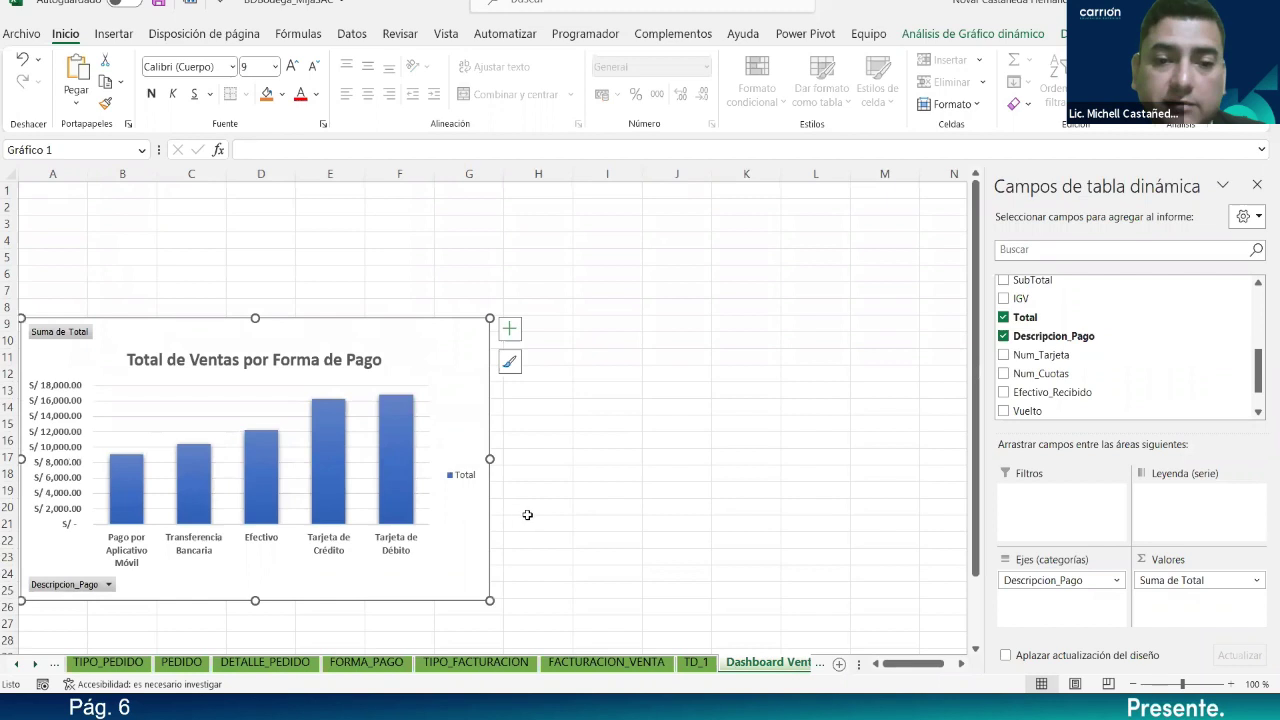
Step: Shrink the pivot chart on Dashboard Ventas to span about columns A to F down to row 24
{"action": "left_click_drag", "start_coordinate": [484, 598], "coordinate": [431, 574]}
{"action": "left_click_drag", "start_coordinate": [432, 447], "coordinate": [444, 447]}
{"action": "left_click", "coordinate": [502, 455]}
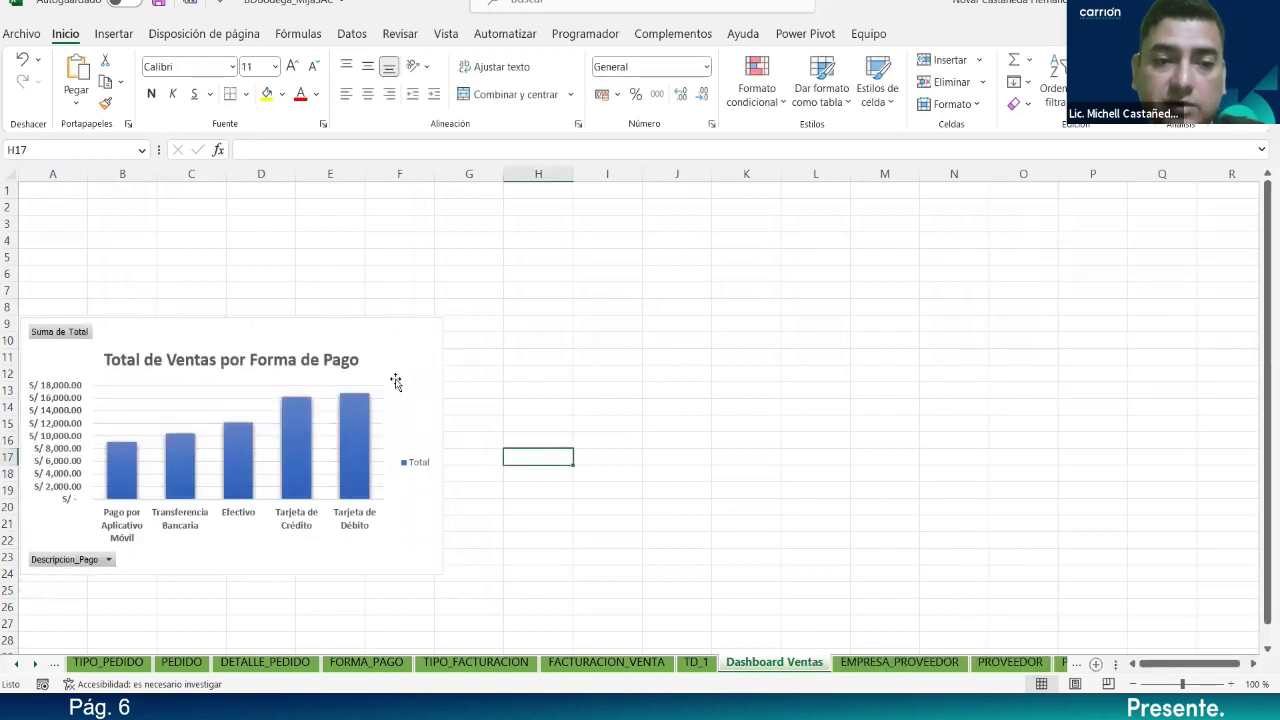
{"action": "left_click", "coordinate": [538, 340]}
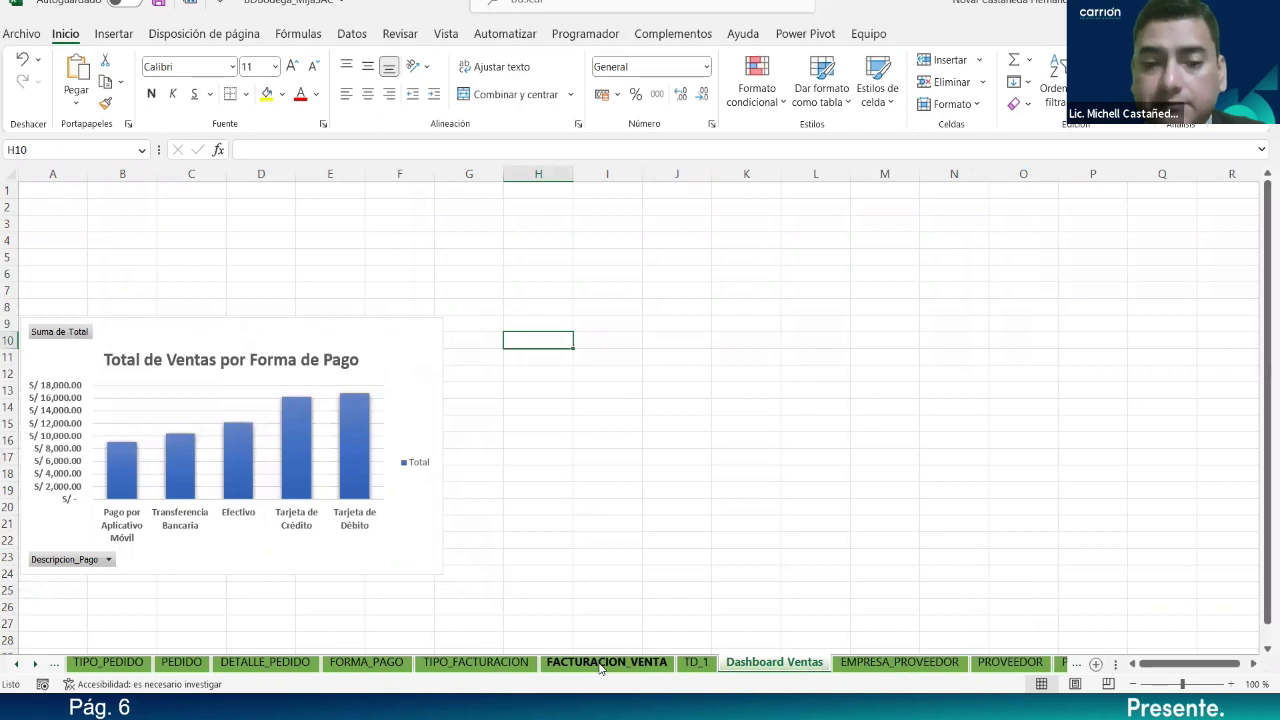
Step: Create a pivot chart on a new worksheet from the FACTURACION_VENTA data in A1:S885
{"action": "left_click", "coordinate": [694, 663]}
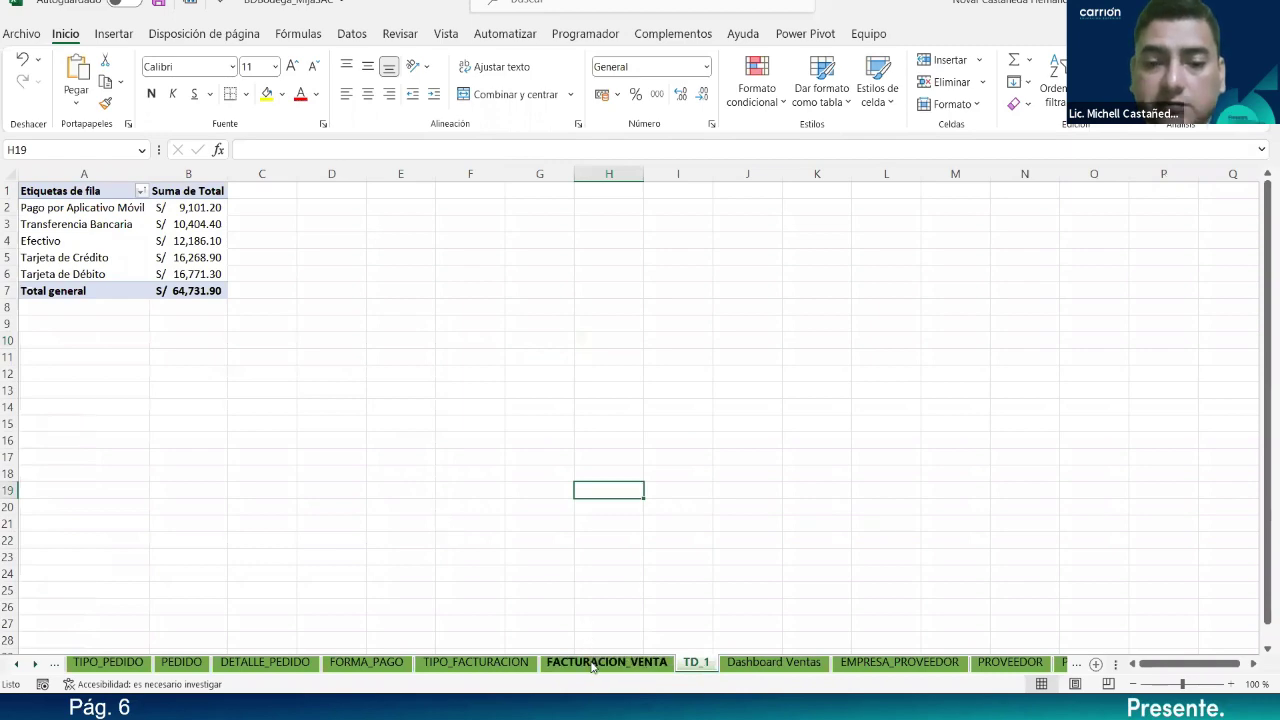
{"action": "key", "text": "ctrl+Page_Up"}
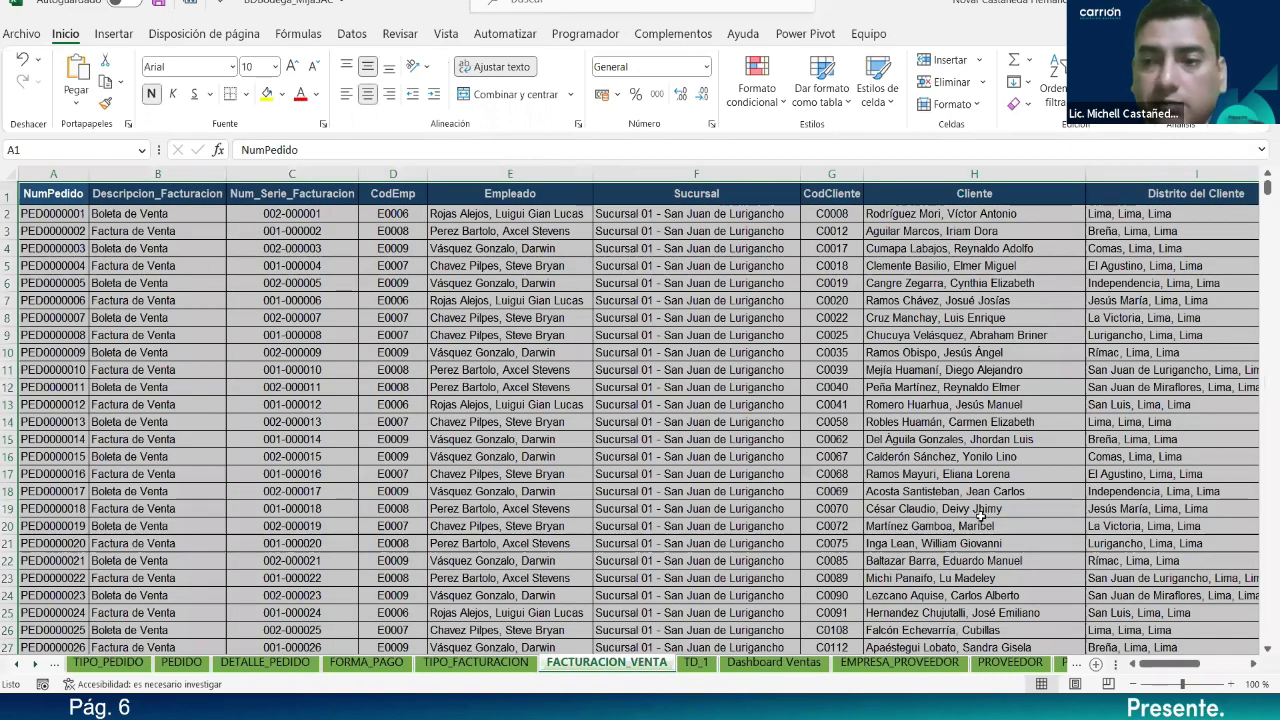
{"action": "scroll", "coordinate": [980, 514], "scroll_direction": "down", "scroll_amount": 19}
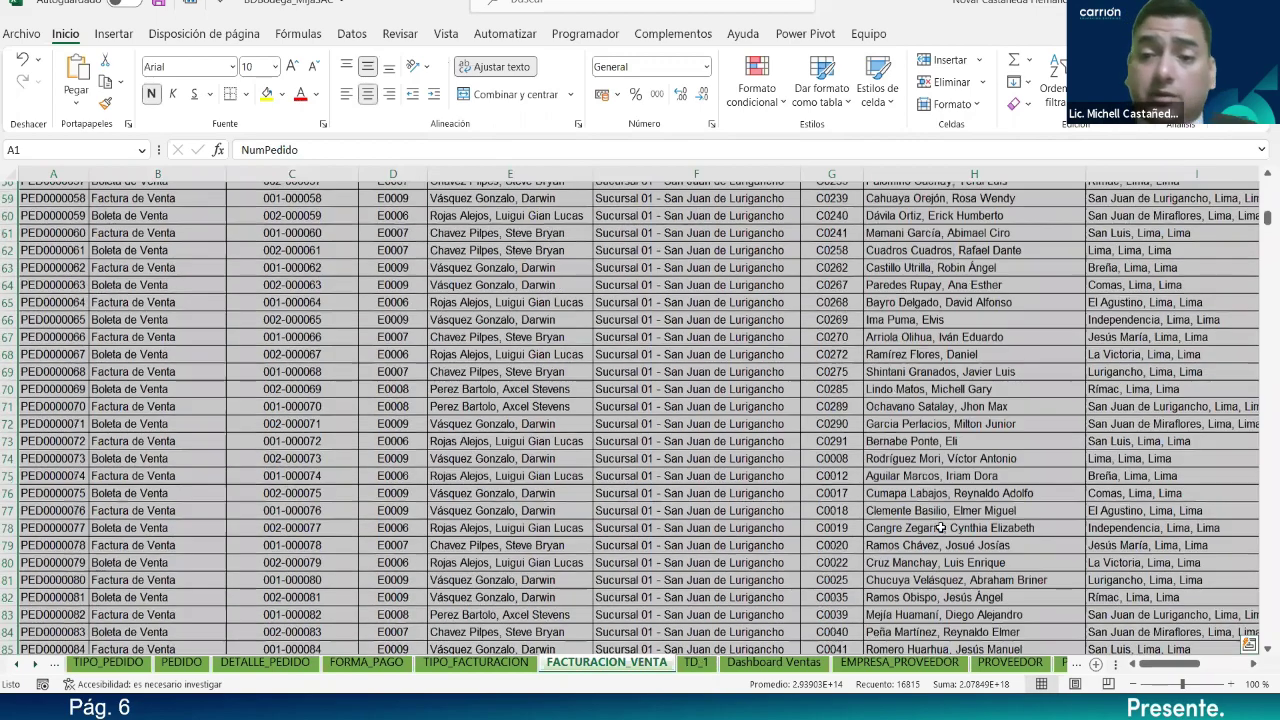
{"action": "scroll", "coordinate": [941, 527], "scroll_direction": "down", "scroll_amount": 11}
{"action": "left_click_drag", "start_coordinate": [1267, 234], "coordinate": [1170, 340]}
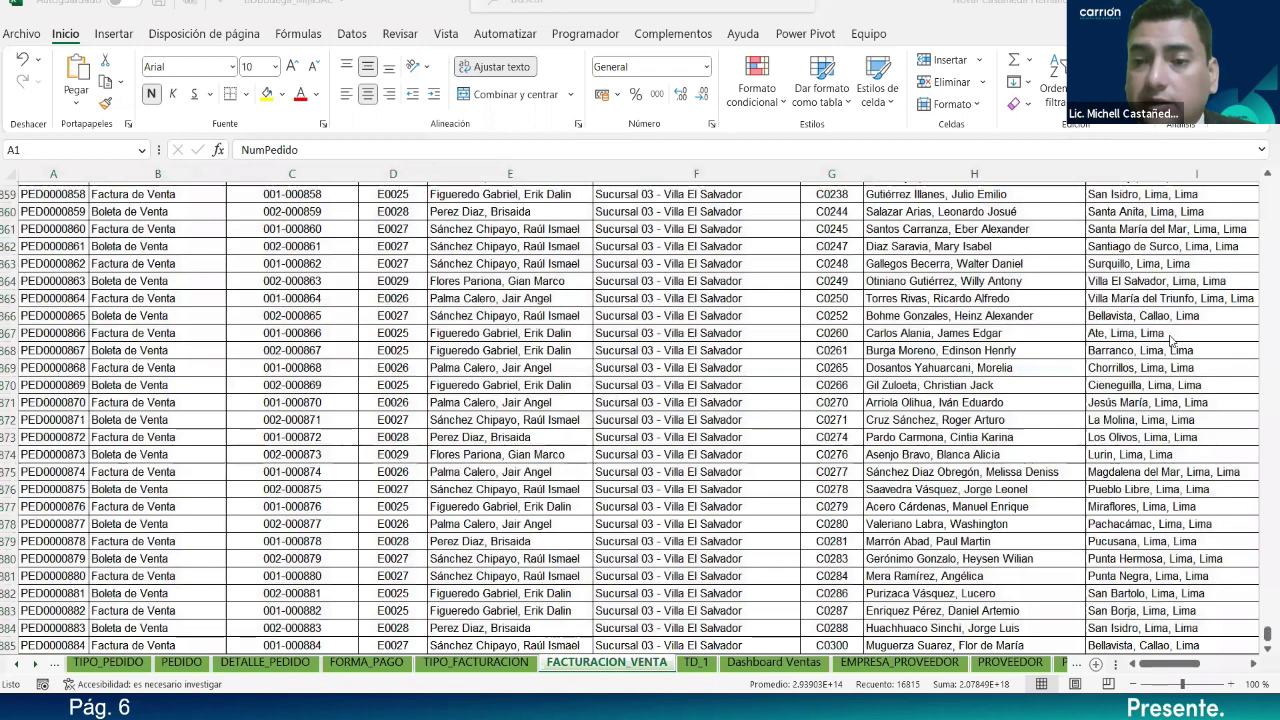
{"action": "left_click_drag", "start_coordinate": [1267, 633], "coordinate": [1267, 190]}
{"action": "left_click", "coordinate": [113, 33]}
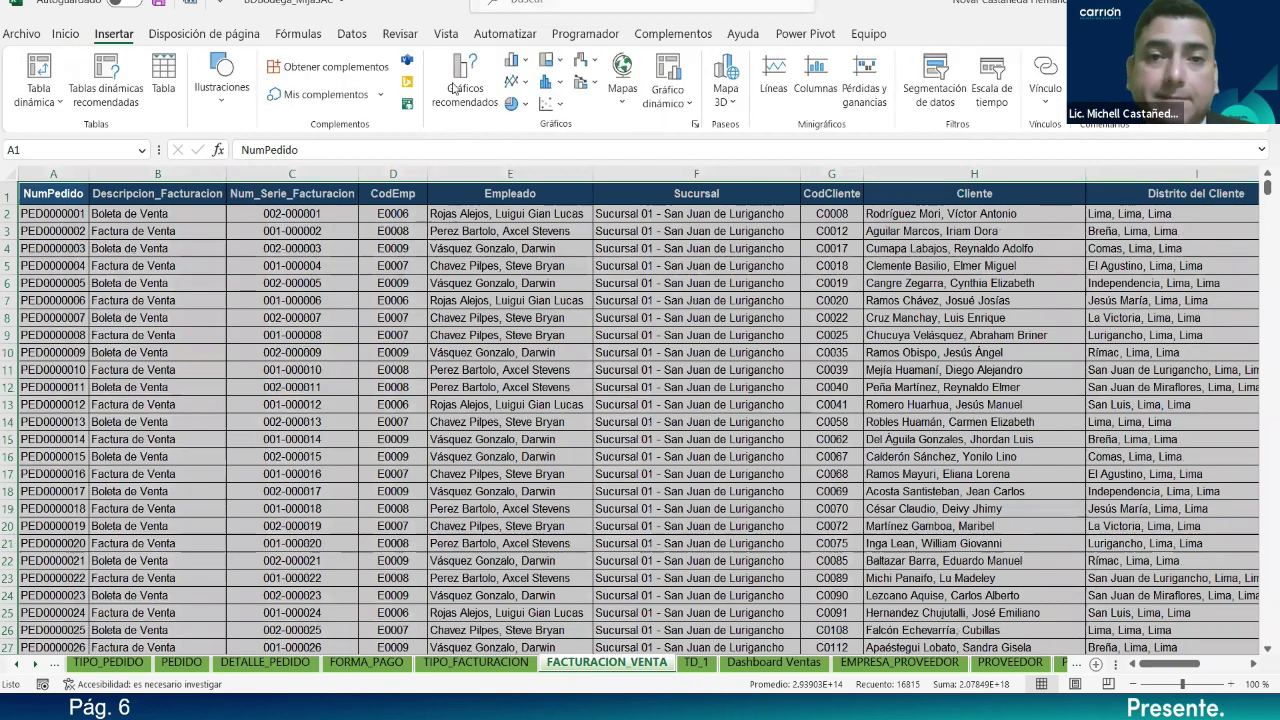
{"action": "left_click", "coordinate": [686, 112]}
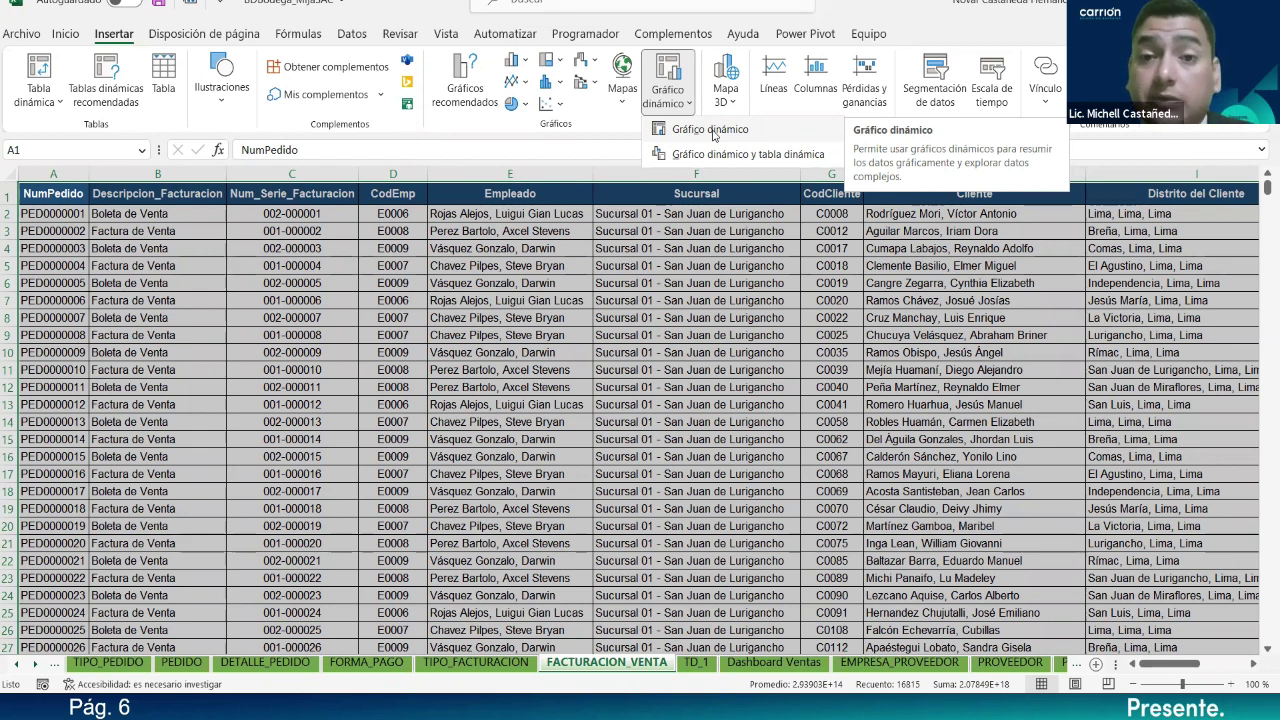
{"action": "left_click", "coordinate": [711, 130]}
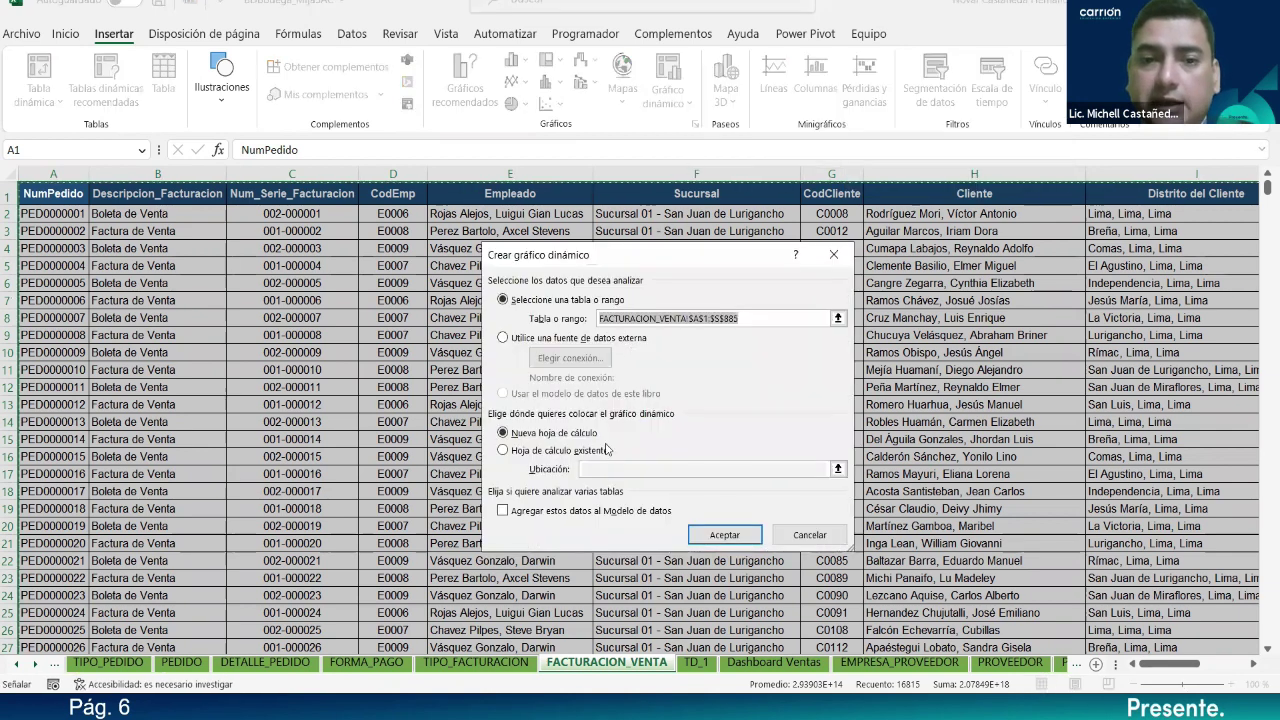
{"action": "left_click", "coordinate": [726, 536]}
Step: Place the new pivot chart sheet directly after TD_1 and rename it as TD_2
{"action": "left_click_drag", "start_coordinate": [575, 667], "coordinate": [755, 672]}
{"action": "double_click", "coordinate": [752, 666]}
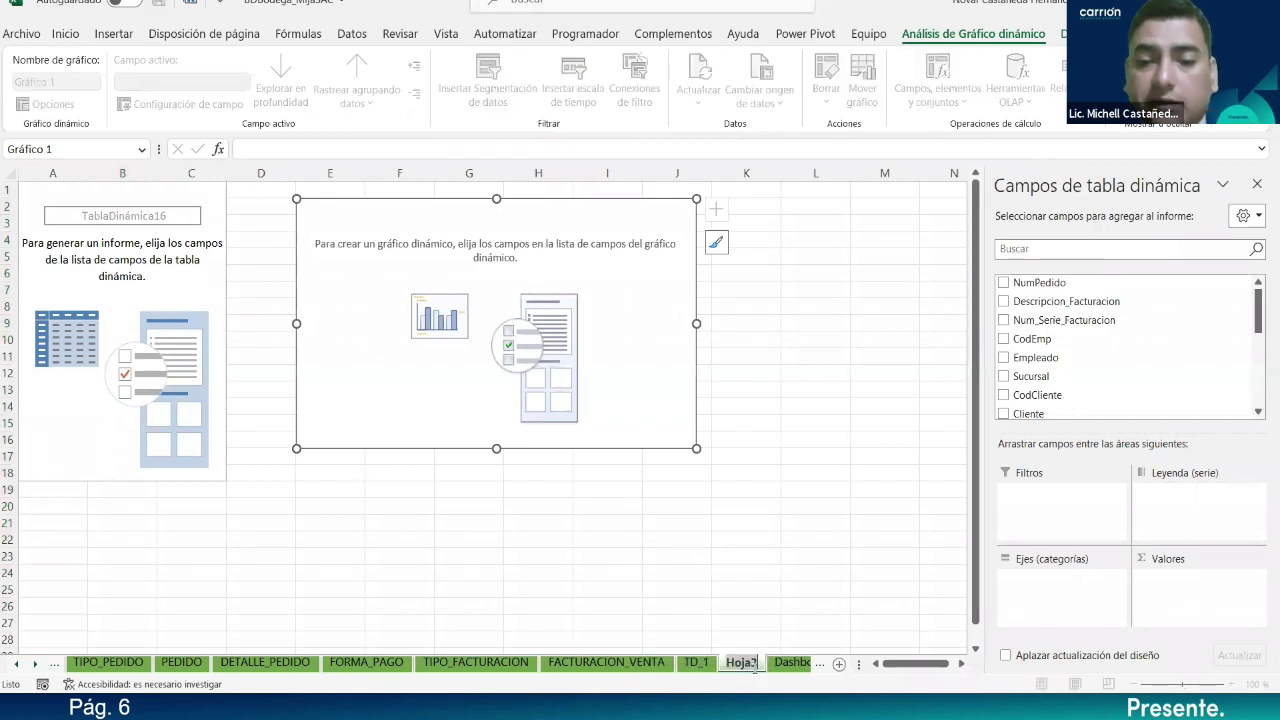
{"action": "type", "text": "TD"}
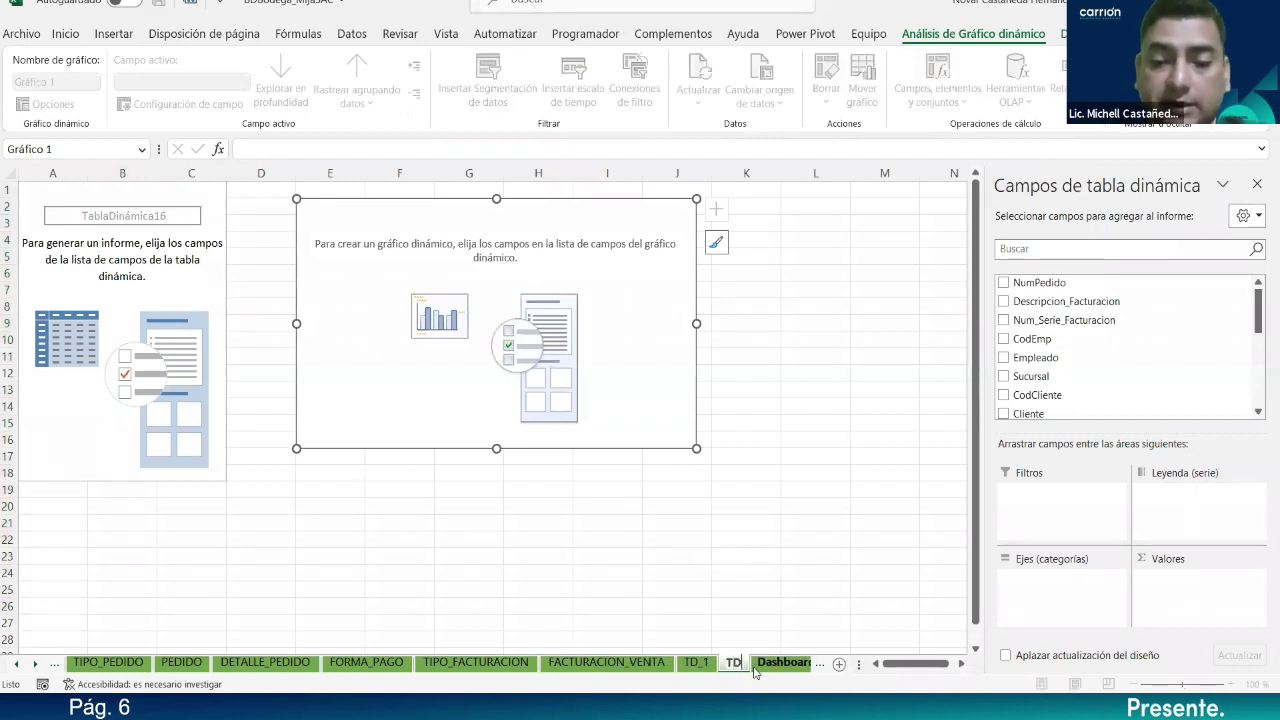
{"action": "type", "text": "_2"}
{"action": "key", "text": "Return"}
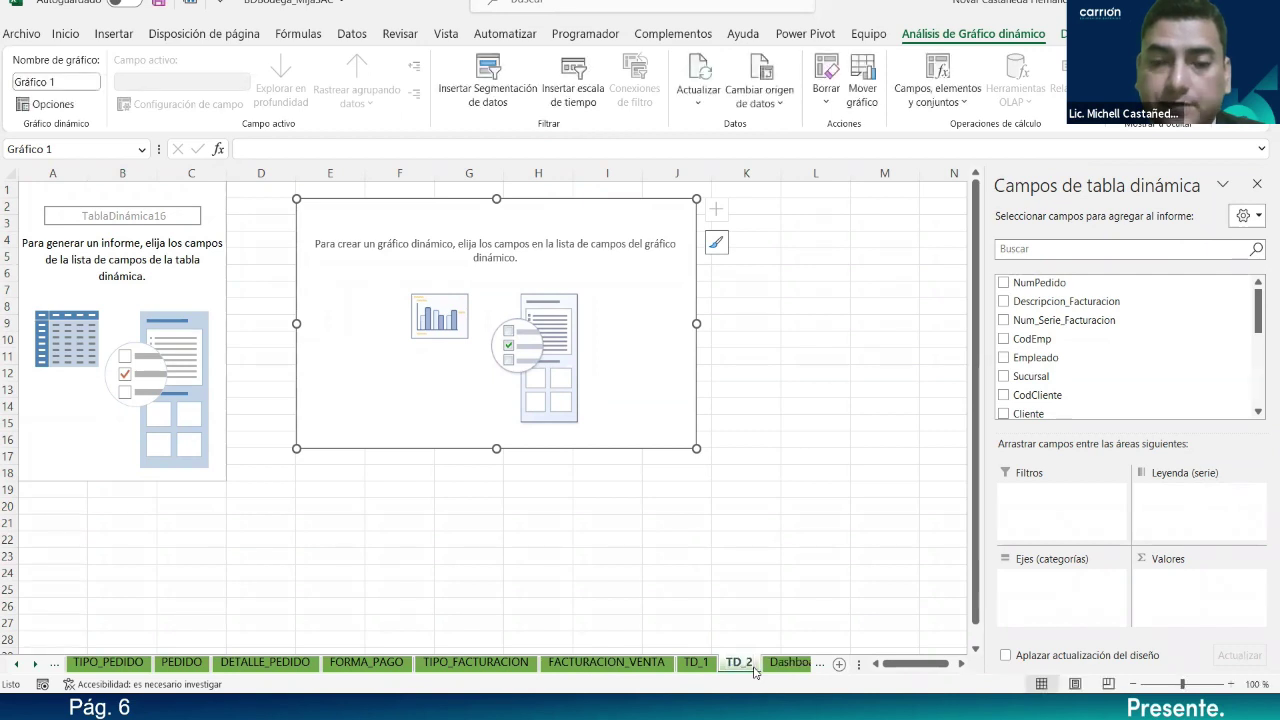
Step: Chart the sum of Total by Descripcion_Facturacion, and place the chart beside the pivot table starting at row 1
{"action": "left_click", "coordinate": [1006, 301]}
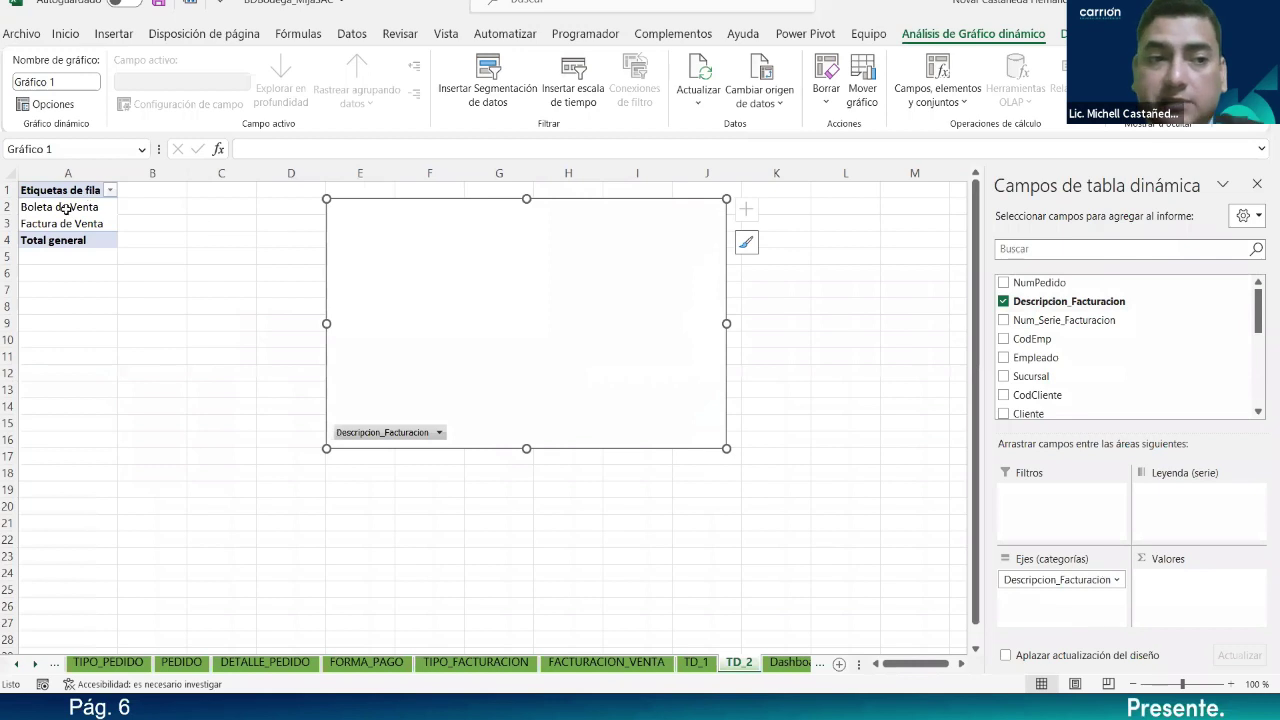
{"action": "scroll", "coordinate": [1150, 372], "scroll_direction": "down", "scroll_amount": 10}
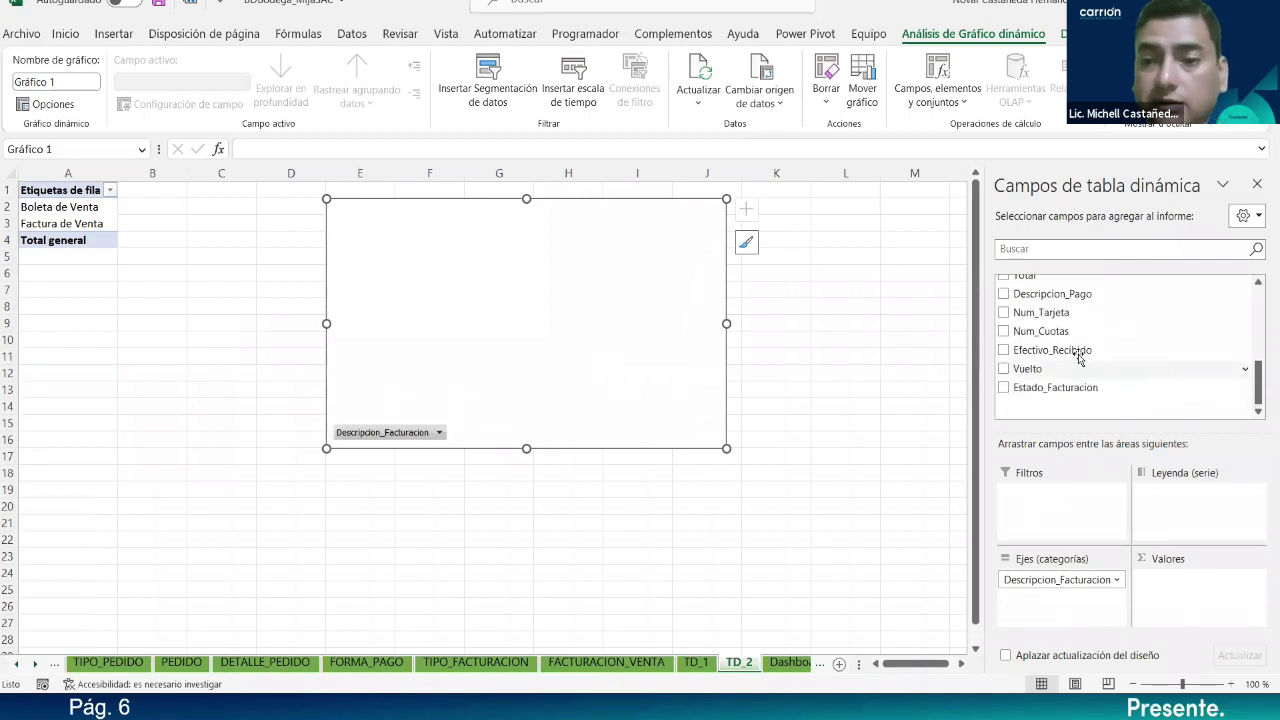
{"action": "scroll", "coordinate": [1067, 341], "scroll_direction": "up", "scroll_amount": 1}
{"action": "mouse_move", "coordinate": [1024, 317]}
{"action": "left_mouse_down"}
{"action": "mouse_move", "coordinate": [1178, 598]}
{"action": "mouse_move", "coordinate": [1170, 590]}
{"action": "left_mouse_up"}
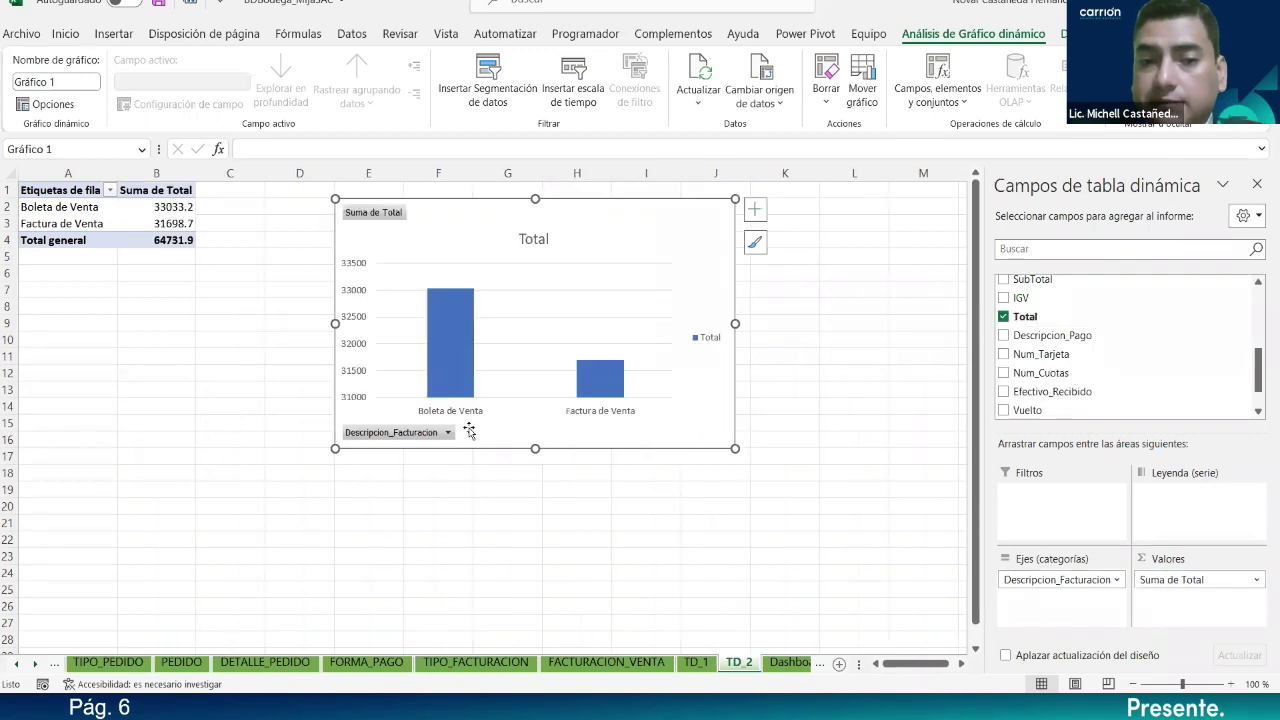
{"action": "left_click_drag", "start_coordinate": [462, 205], "coordinate": [357, 187]}
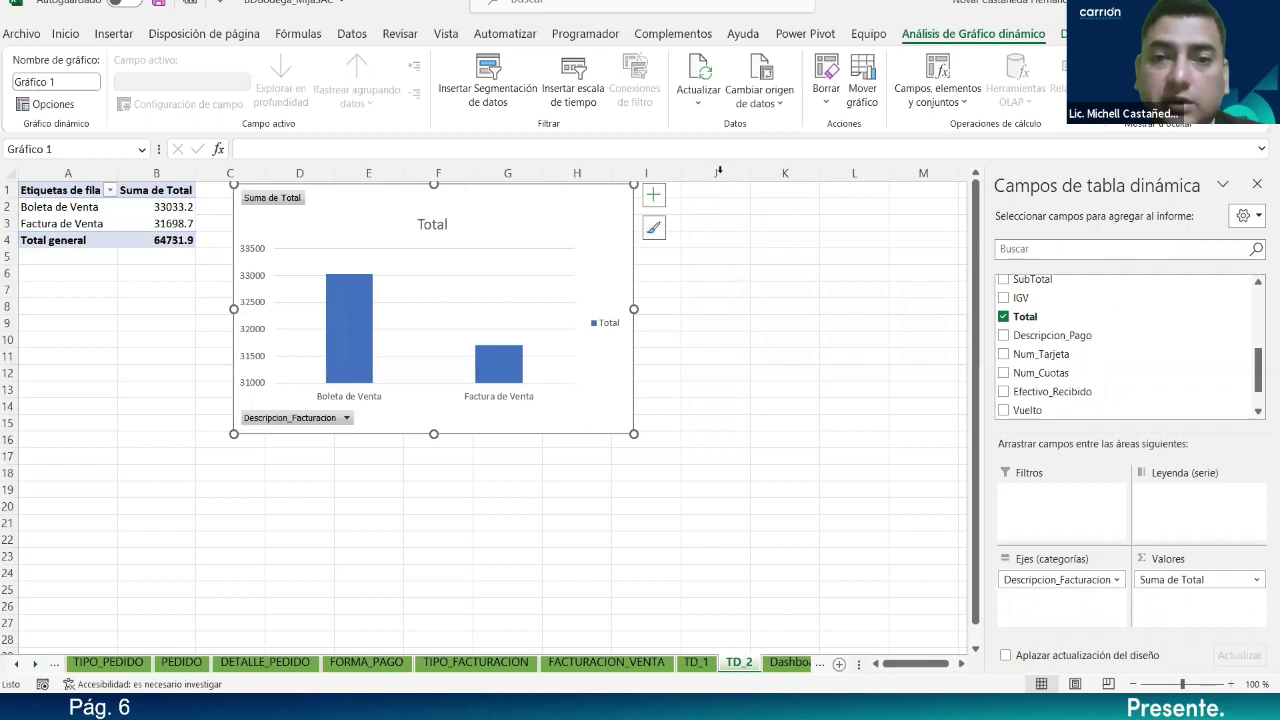
Step: Change the TD_2 pivot chart to the Circular type
{"action": "left_click", "coordinate": [1066, 33]}
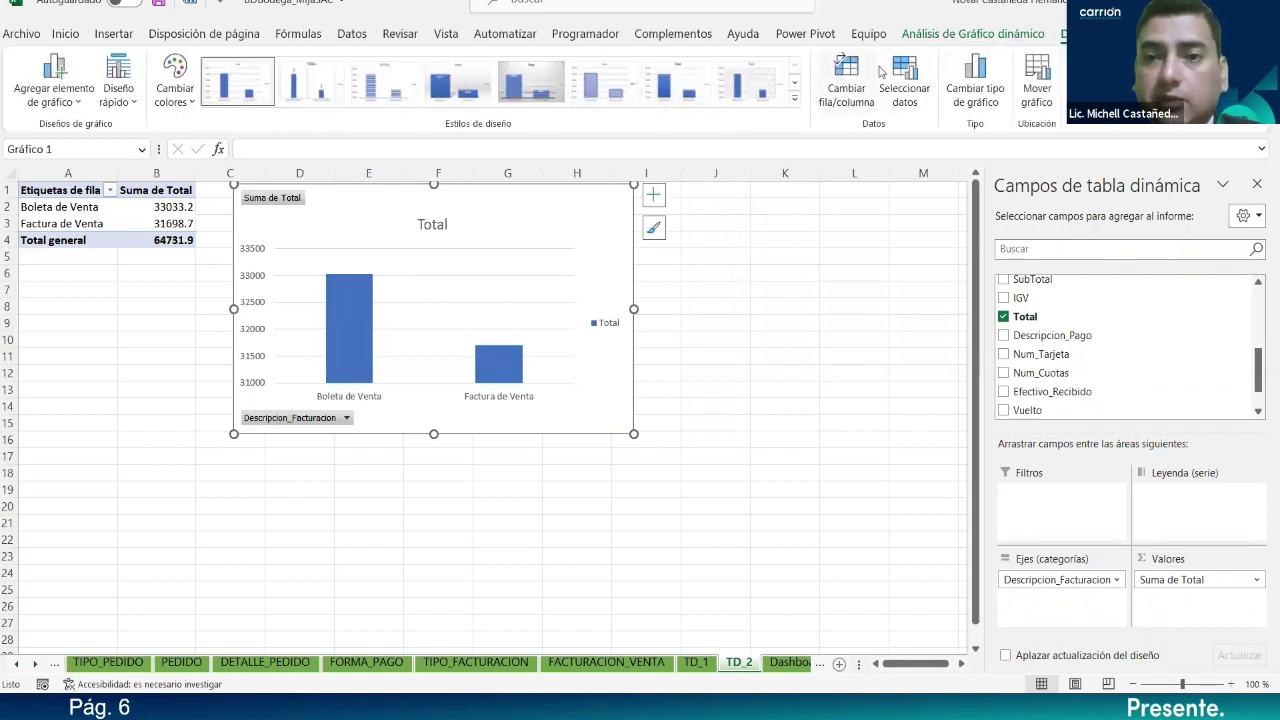
{"action": "left_click", "coordinate": [972, 88]}
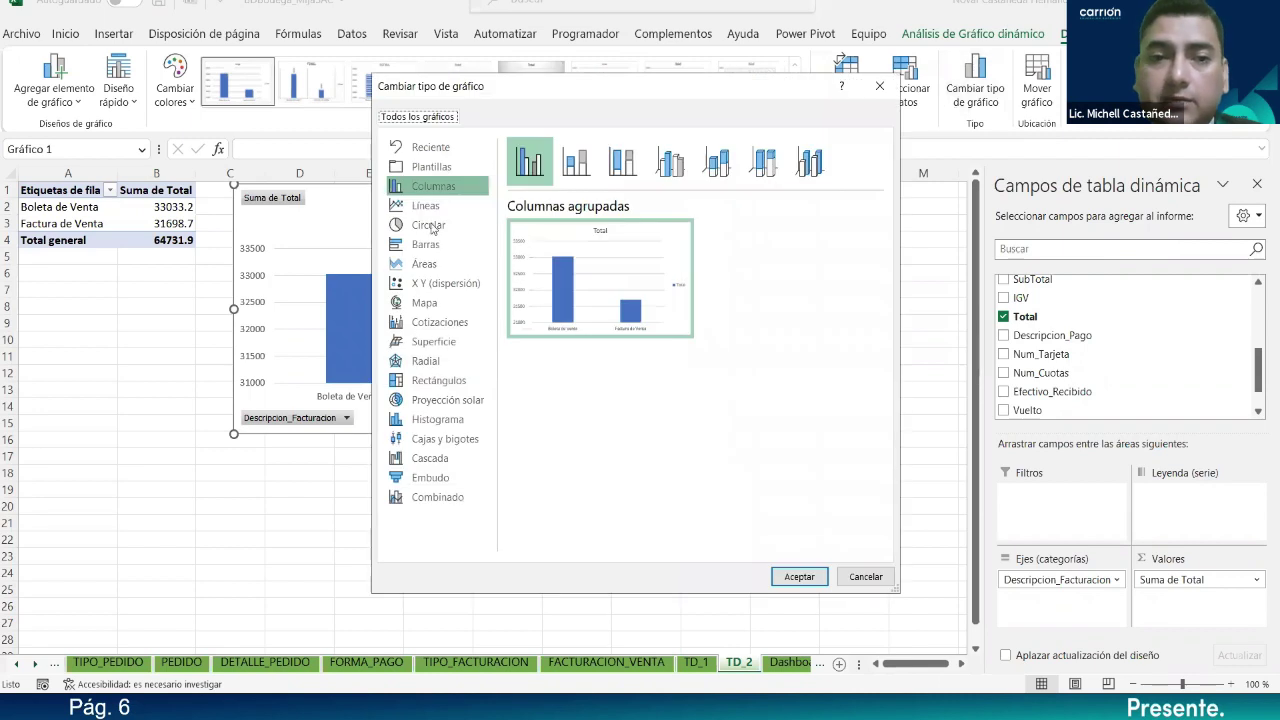
{"action": "left_click", "coordinate": [445, 228]}
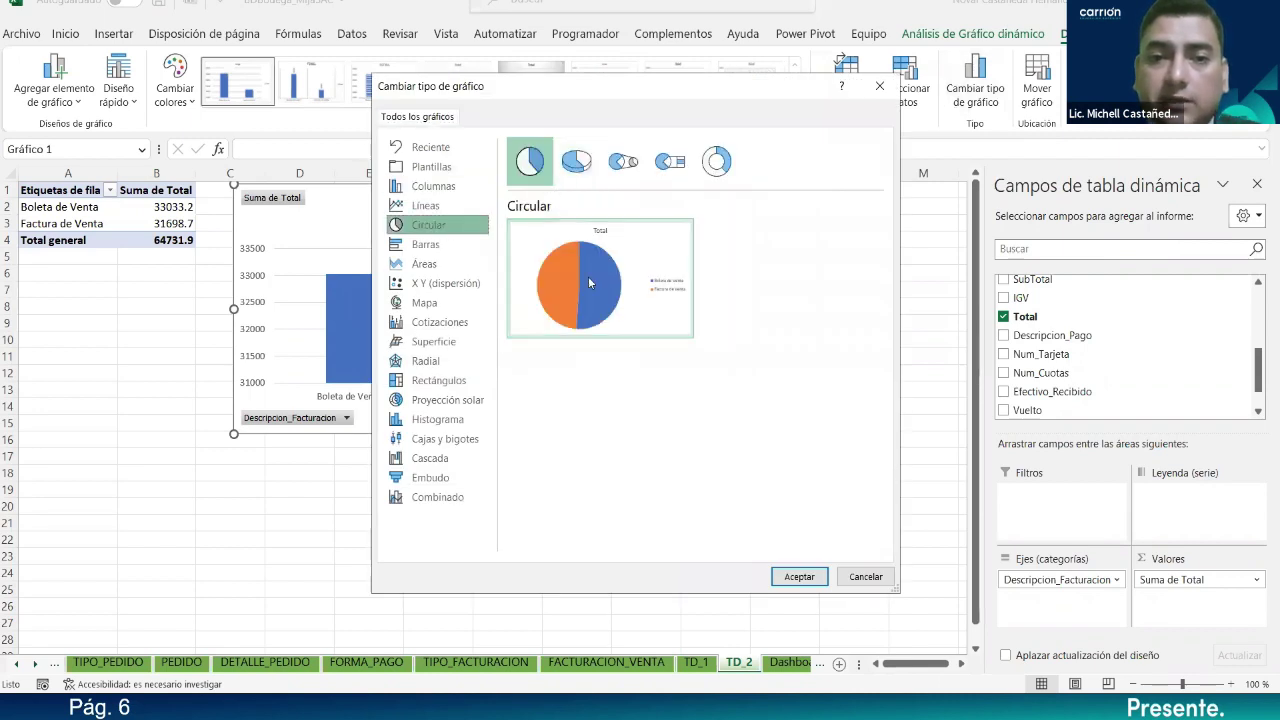
{"action": "left_click", "coordinate": [806, 576]}
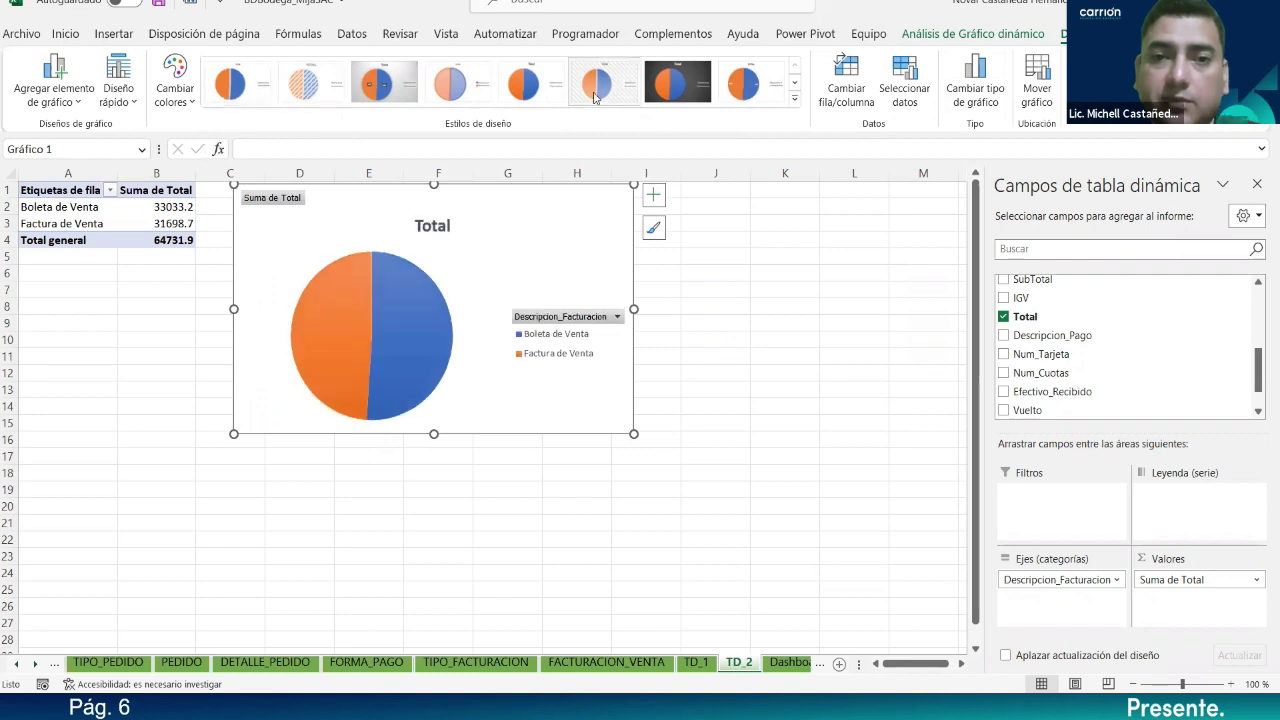
Step: Apply the gradient blue-and-orange pie style on a white background and title the chart "Total de Ventas por Tipo de Facturación"
{"action": "left_click", "coordinate": [545, 95]}
{"action": "left_click", "coordinate": [446, 227]}
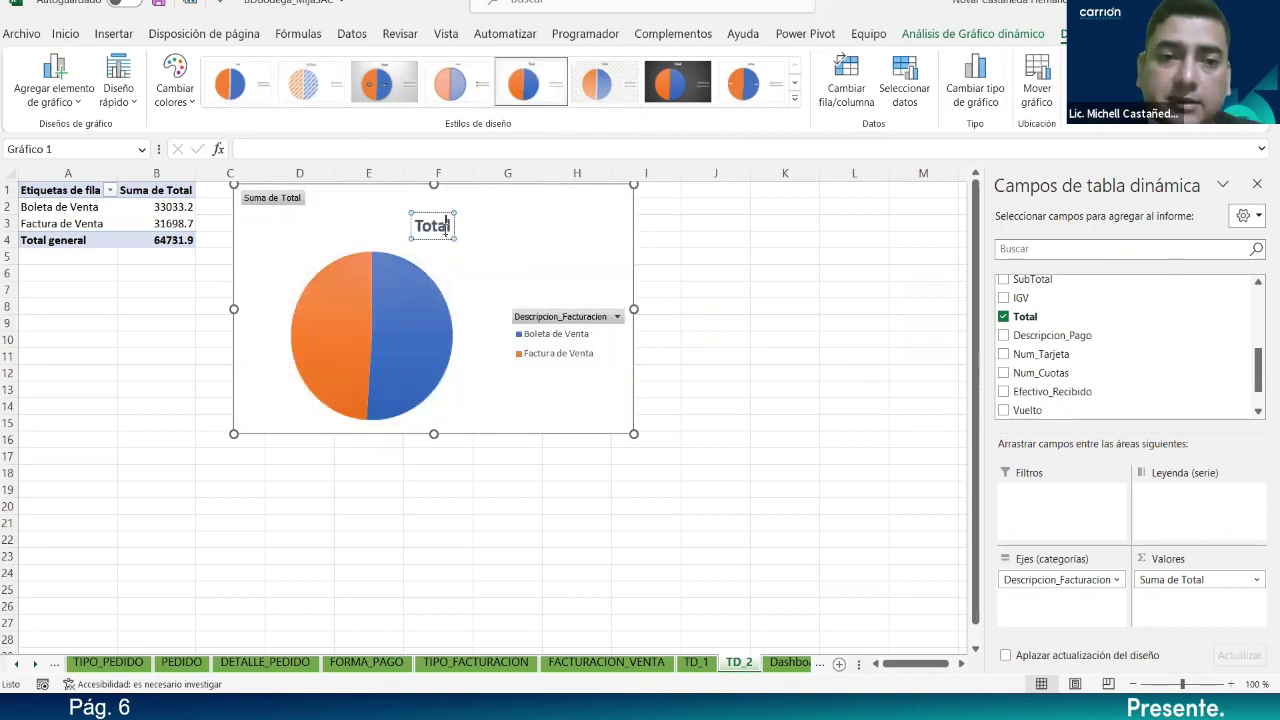
{"action": "double_click", "coordinate": [446, 227]}
{"action": "type", "text": "tOTA"}
{"action": "key", "text": "BackSpace"}
{"action": "key", "text": "BackSpace"}
{"action": "key", "text": "BackSpace"}
{"action": "key", "text": "BackSpace"}
{"action": "type", "text": "T"}
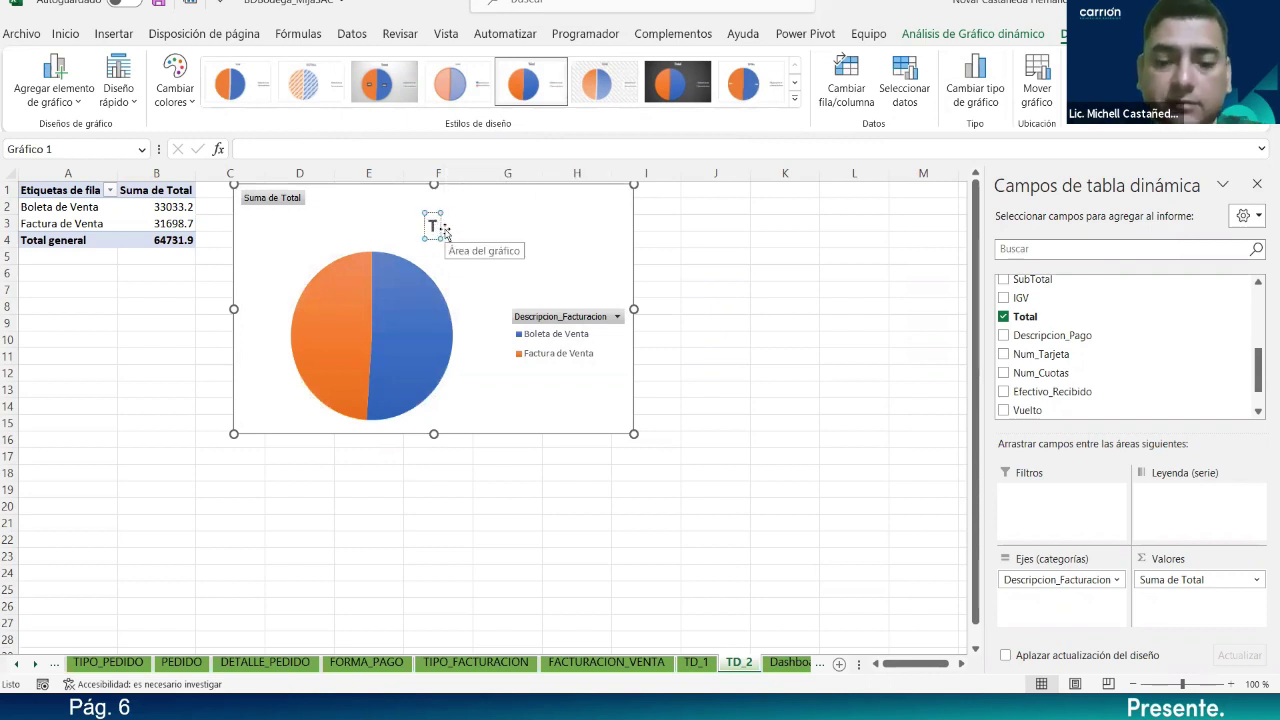
{"action": "type", "text": "otal de Ventas por"}
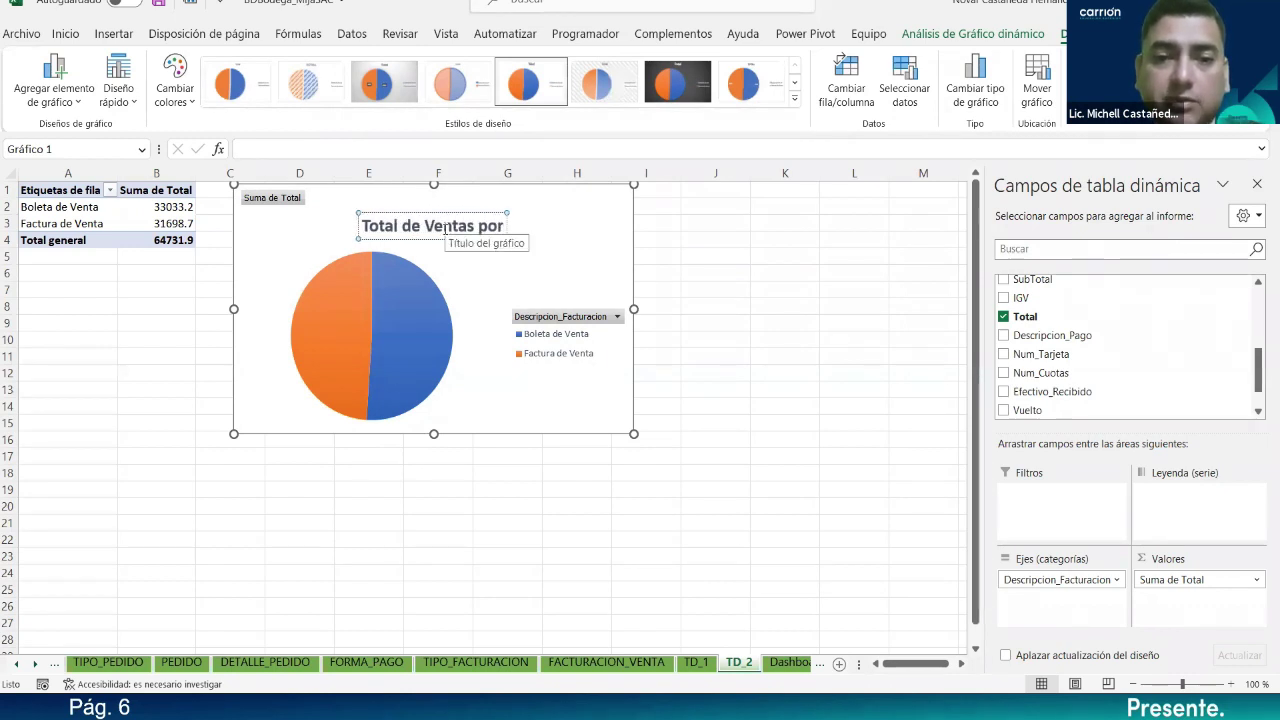
{"action": "type", "text": " T"}
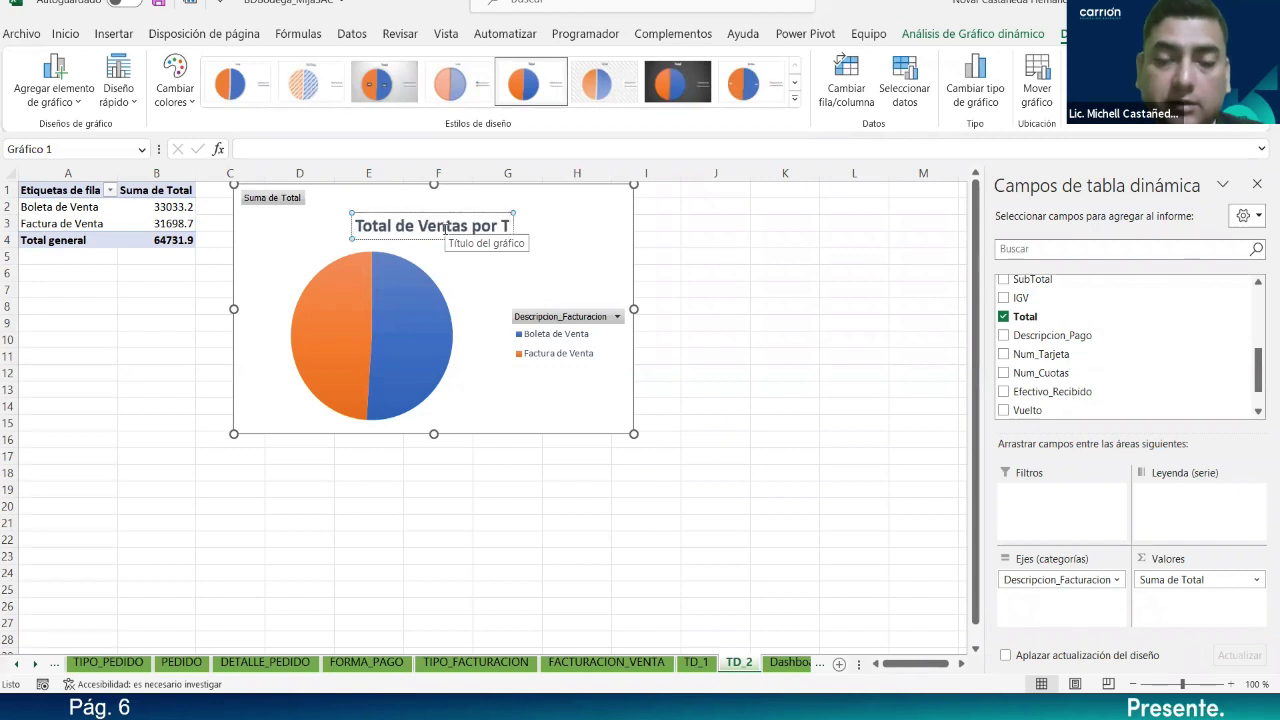
{"action": "type", "text": "ipo de Fa"}
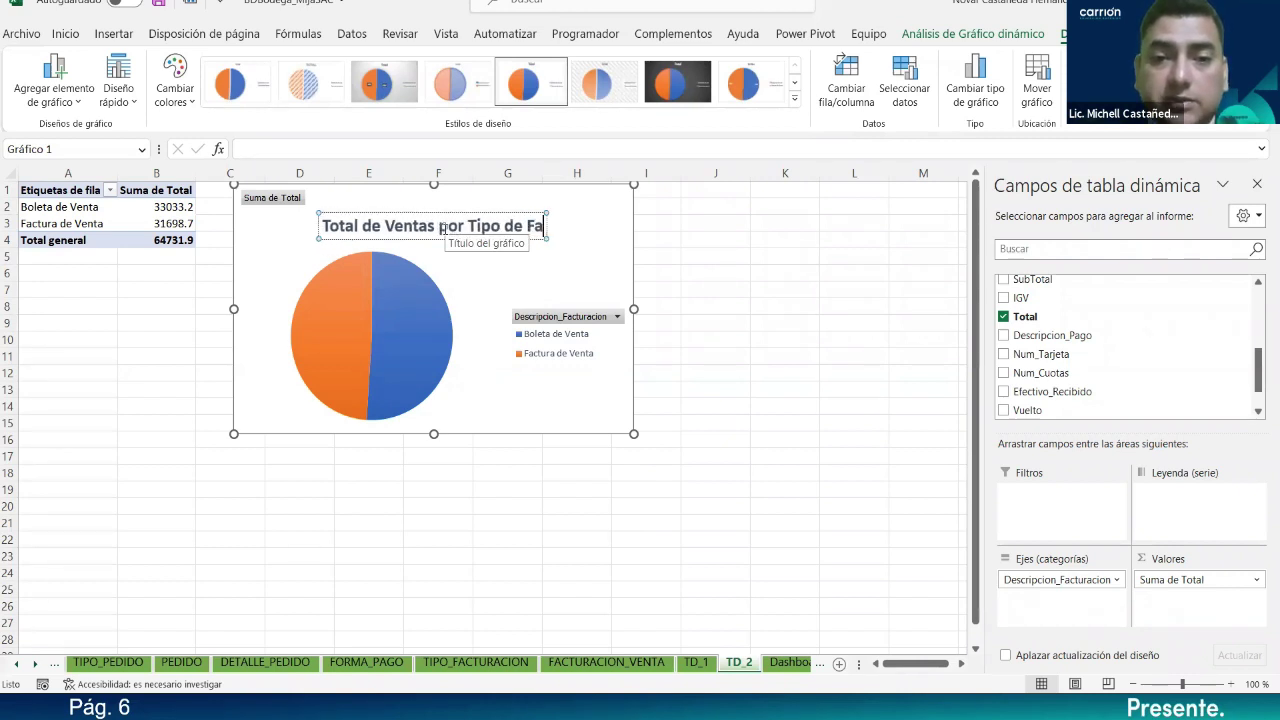
{"action": "type", "text": "cturaci"}
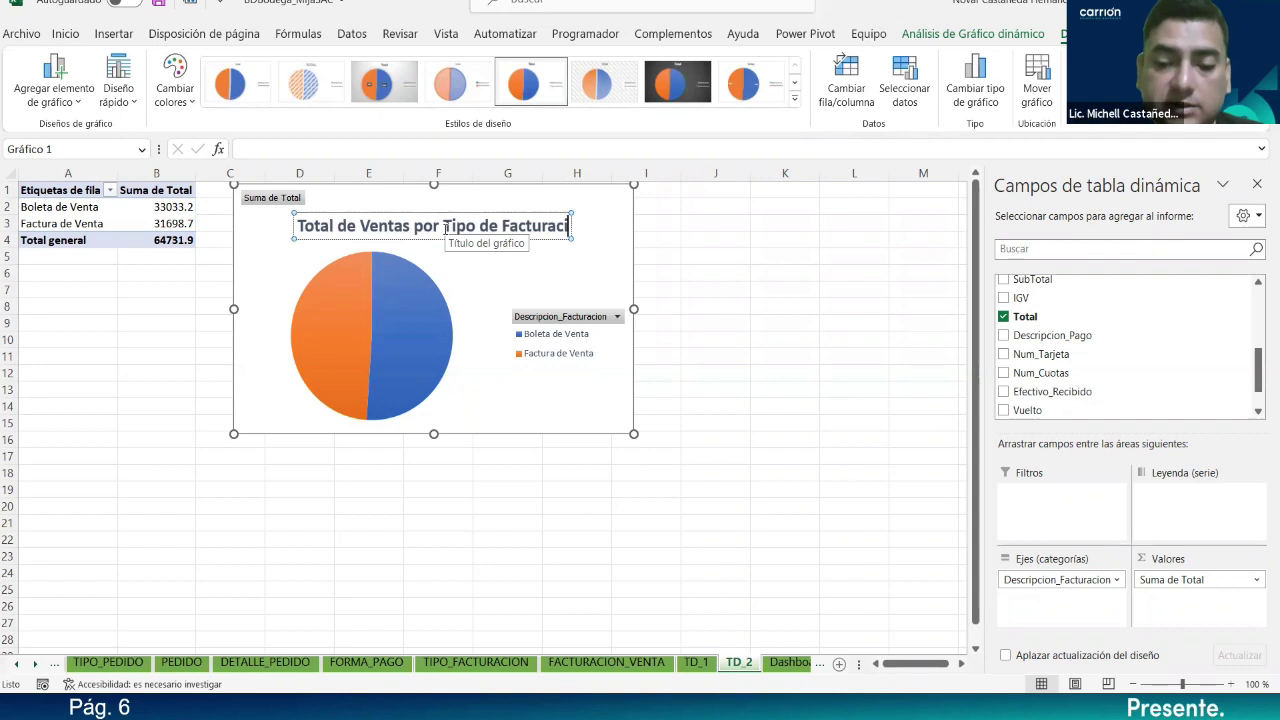
{"action": "type", "text": "ón"}
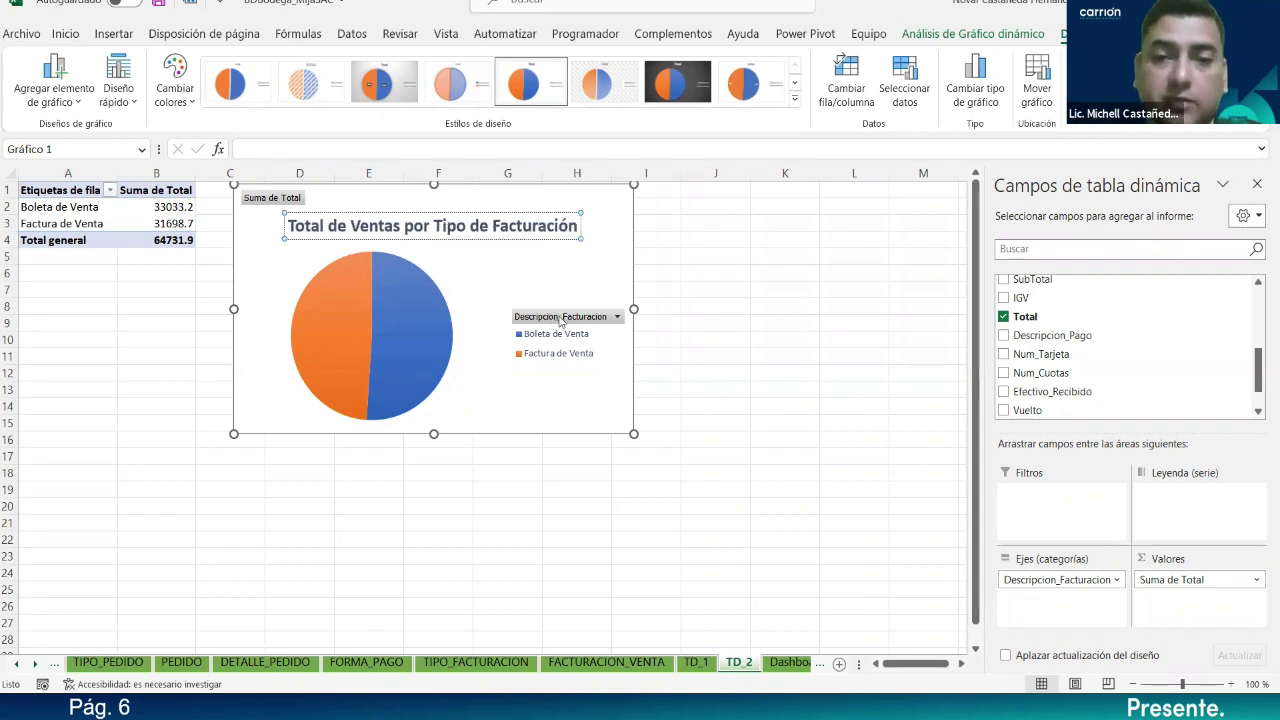
Step: Make the pie chart's legend text bold and enlarge it to size 10
{"action": "left_click", "coordinate": [565, 340]}
{"action": "left_click", "coordinate": [60, 36]}
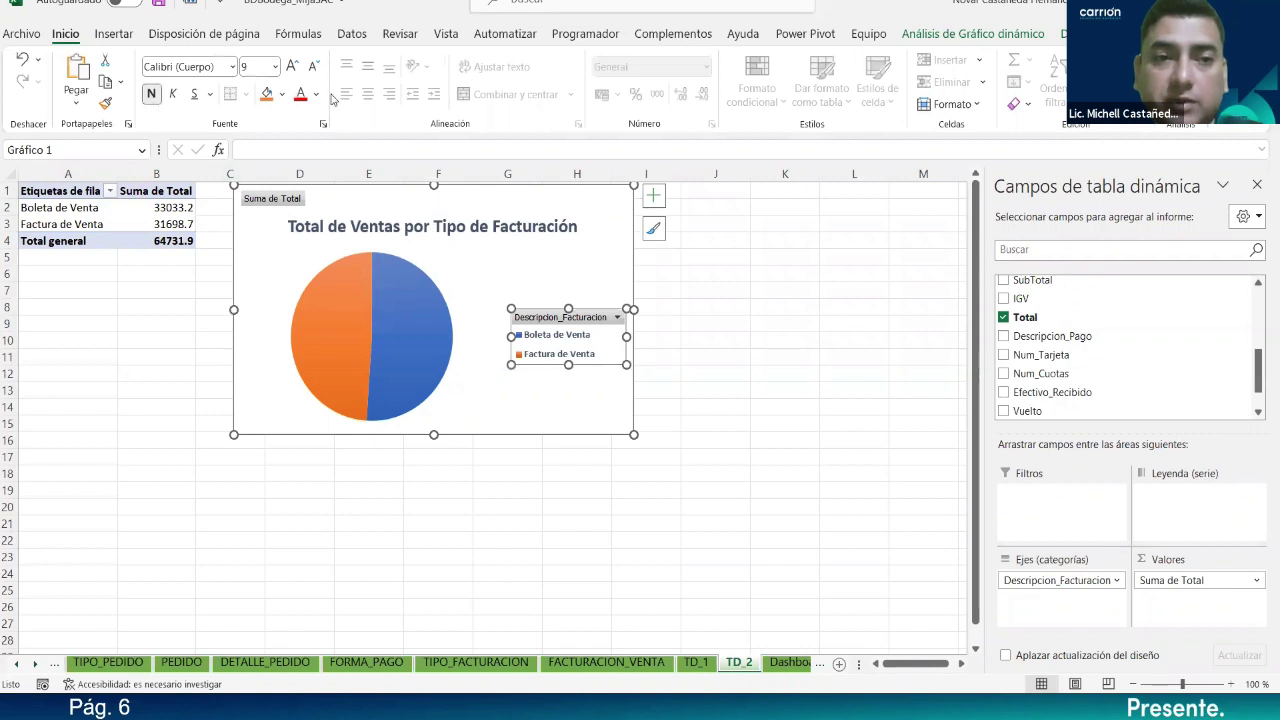
{"action": "left_click", "coordinate": [294, 66]}
Step: Add data labels to the pie slices and make them bold at font size 10
{"action": "right_click", "coordinate": [388, 278]}
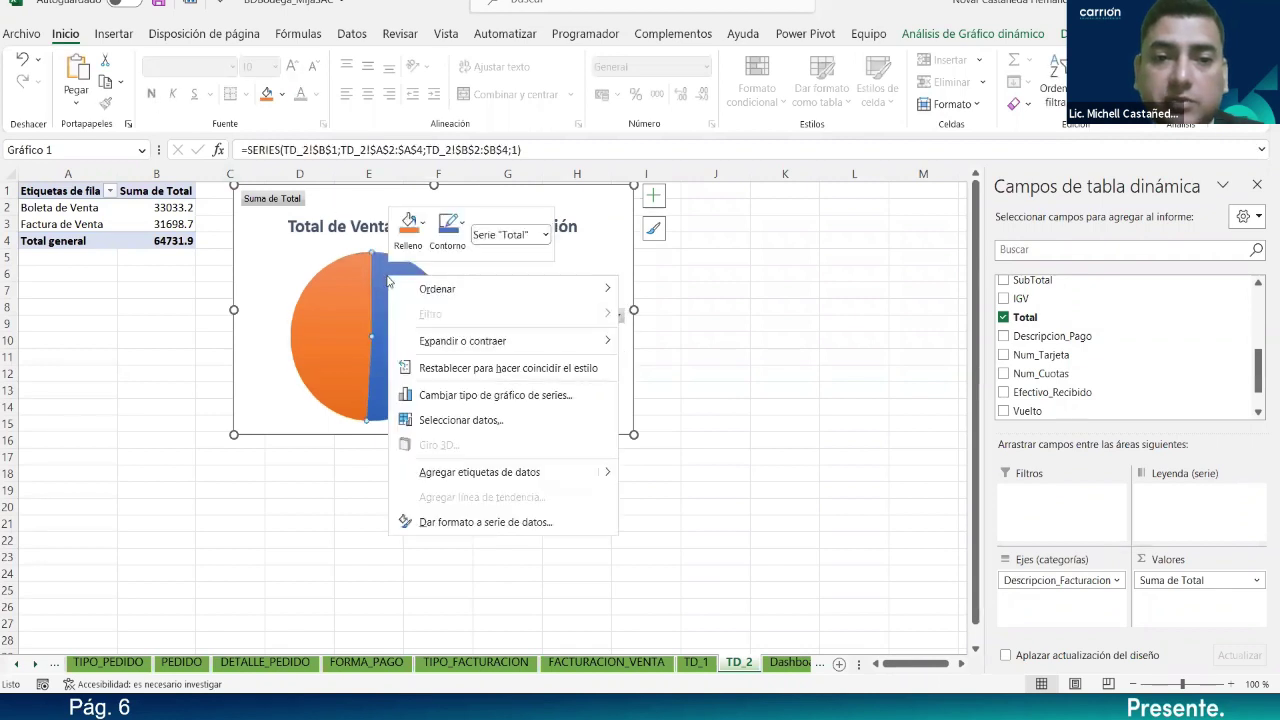
{"action": "left_click", "coordinate": [517, 478]}
{"action": "left_click", "coordinate": [418, 346]}
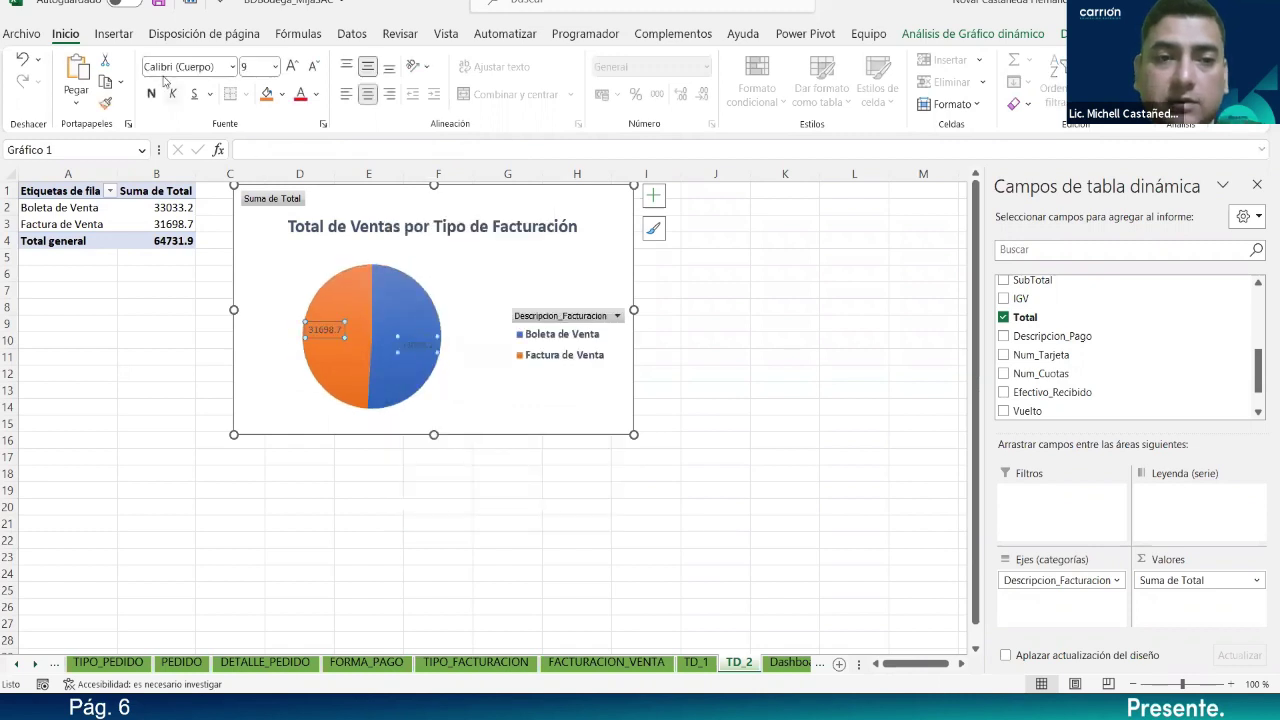
{"action": "left_click", "coordinate": [291, 67]}
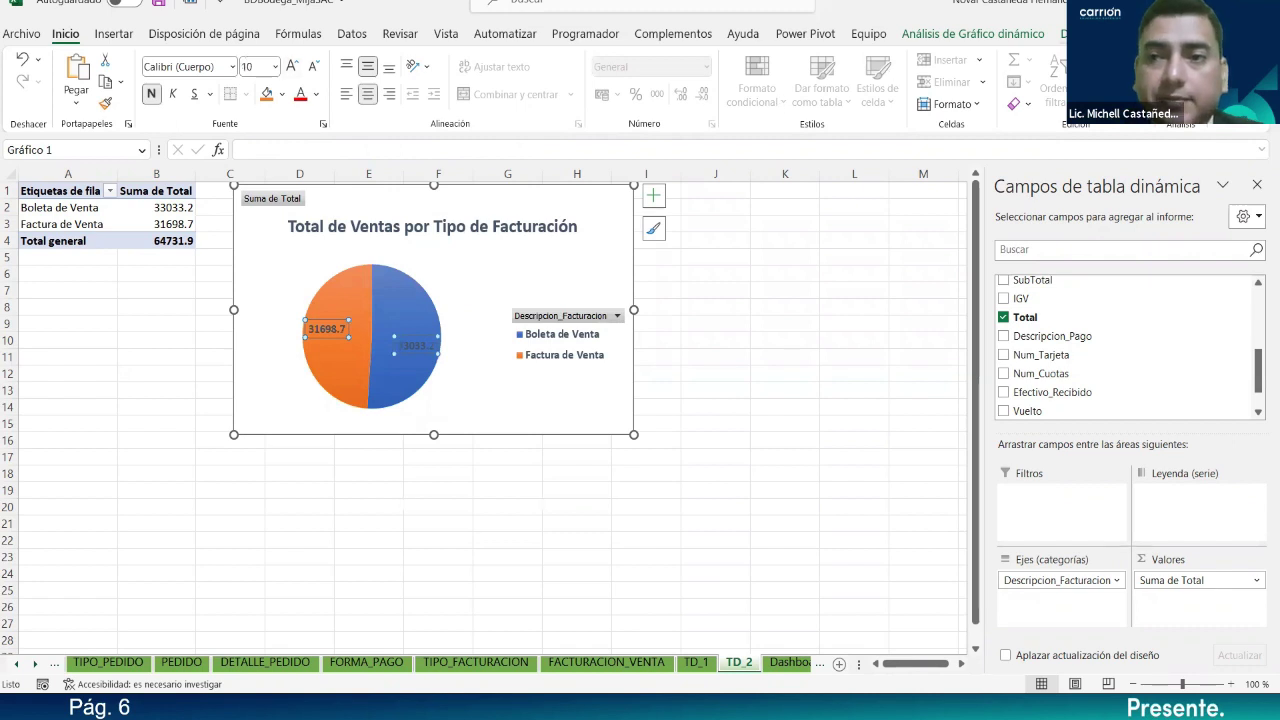
{"action": "left_click", "coordinate": [1066, 33]}
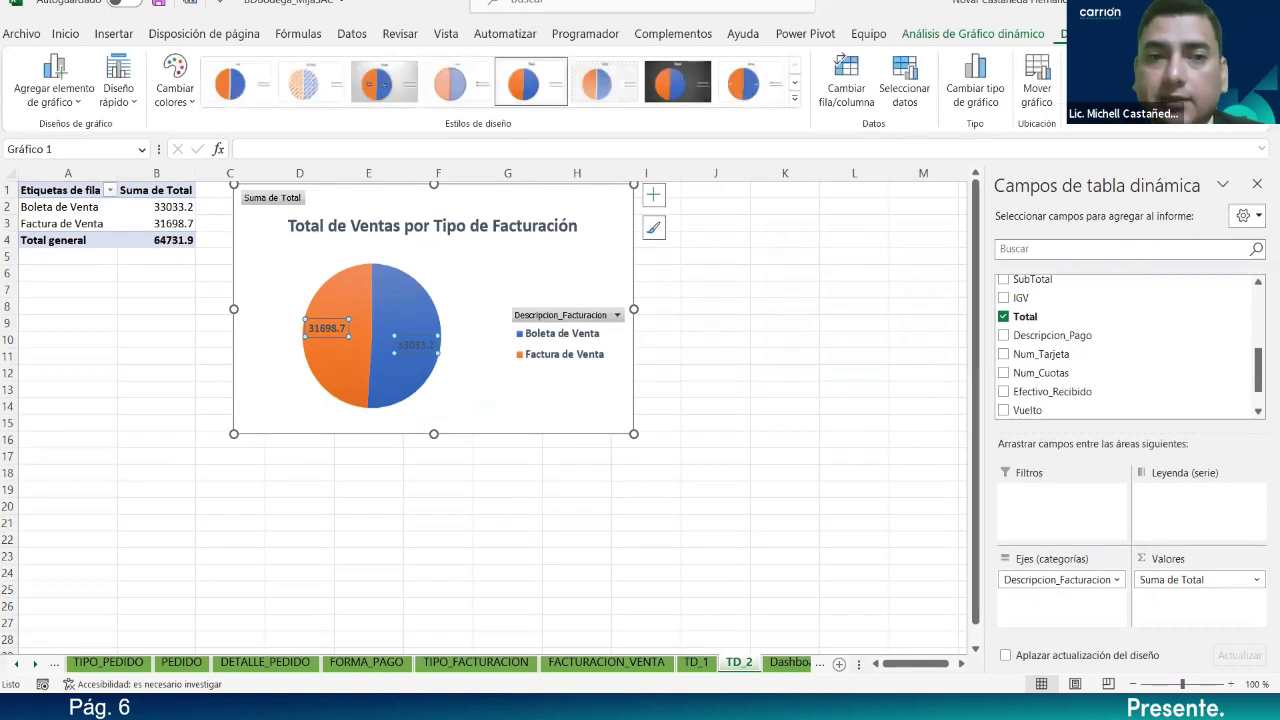
{"action": "left_click", "coordinate": [170, 95]}
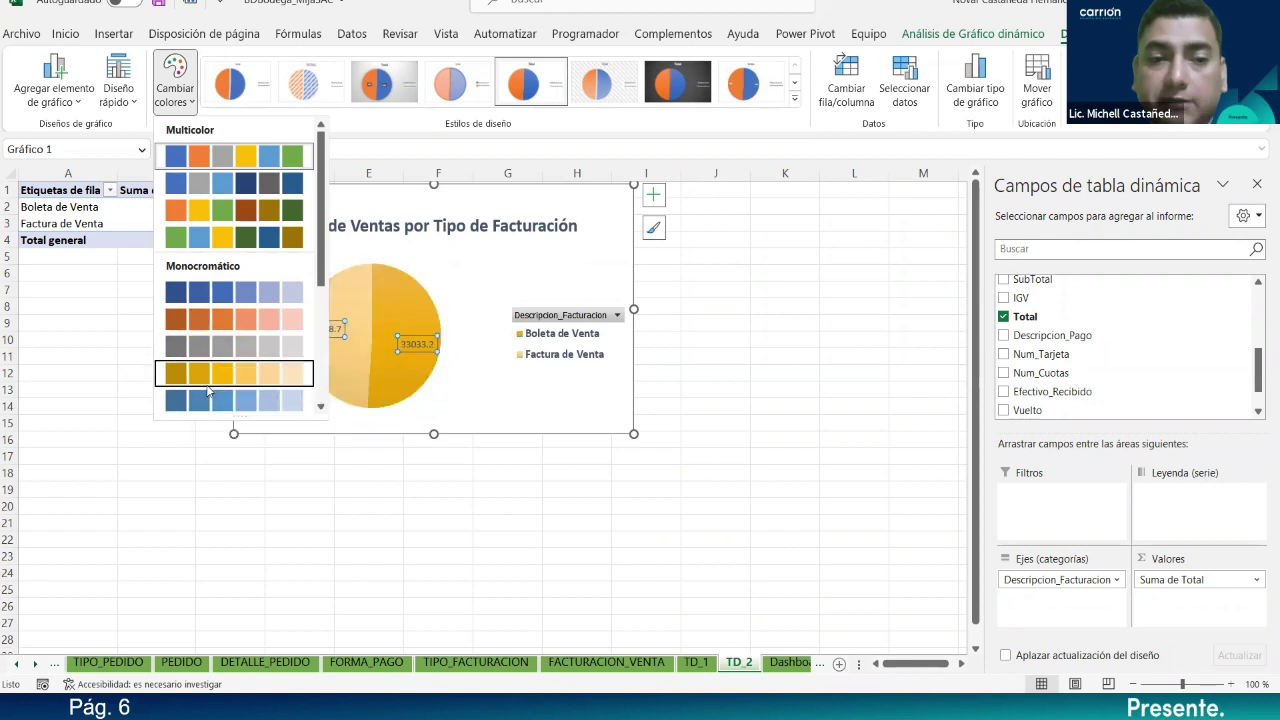
{"action": "scroll", "coordinate": [207, 392], "scroll_direction": "down", "scroll_amount": 1}
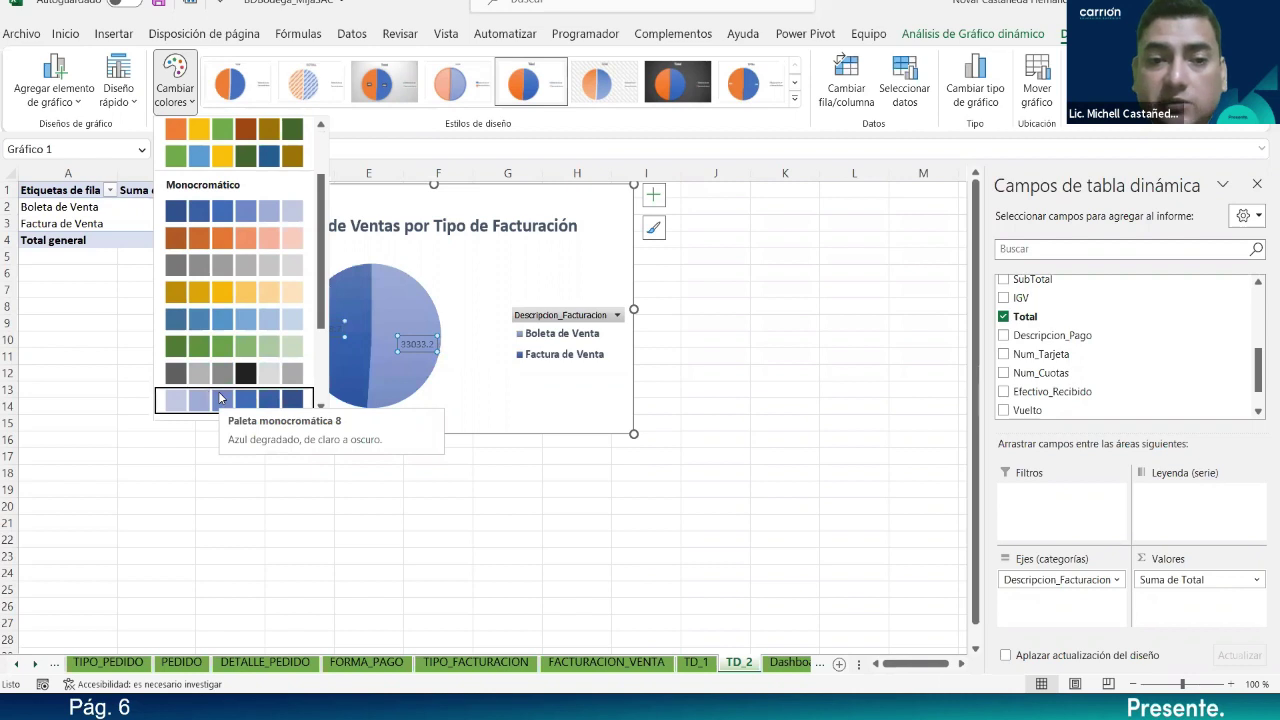
{"action": "scroll", "coordinate": [218, 395], "scroll_direction": "down", "scroll_amount": 5}
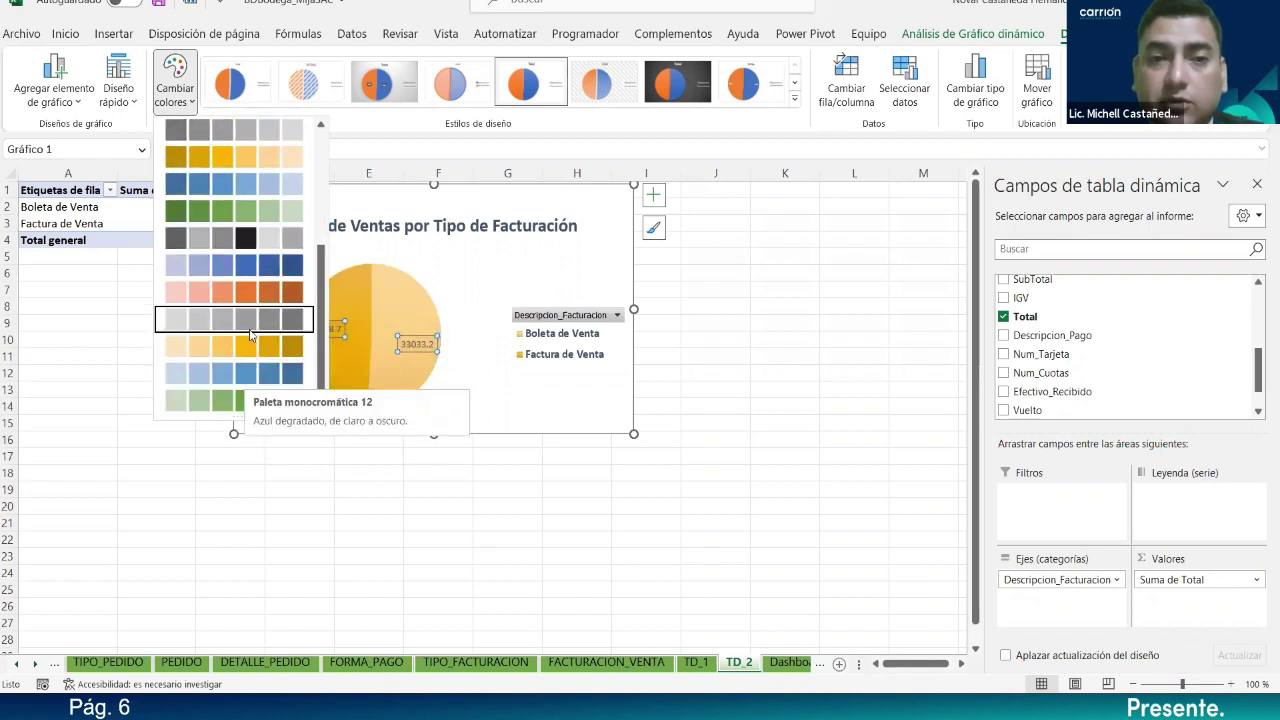
{"action": "scroll", "coordinate": [250, 320], "scroll_direction": "up", "scroll_amount": 8}
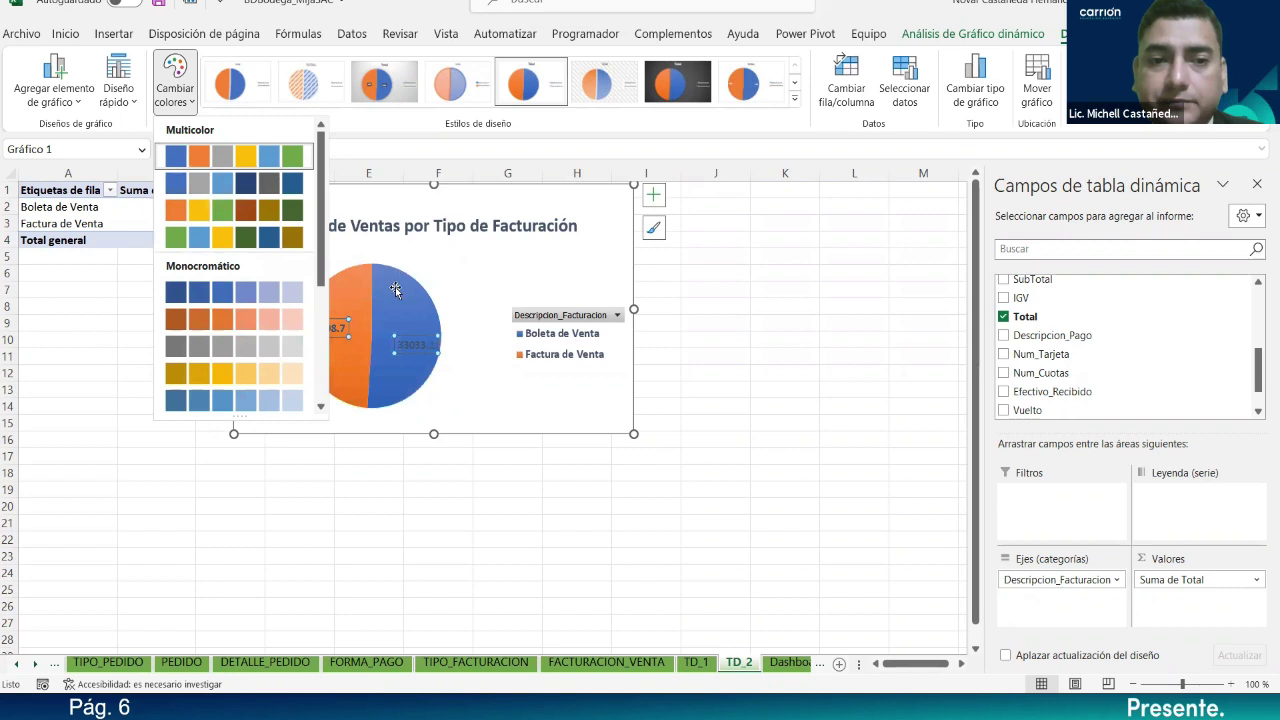
{"action": "key", "text": "Escape"}
{"action": "key", "text": "Escape"}
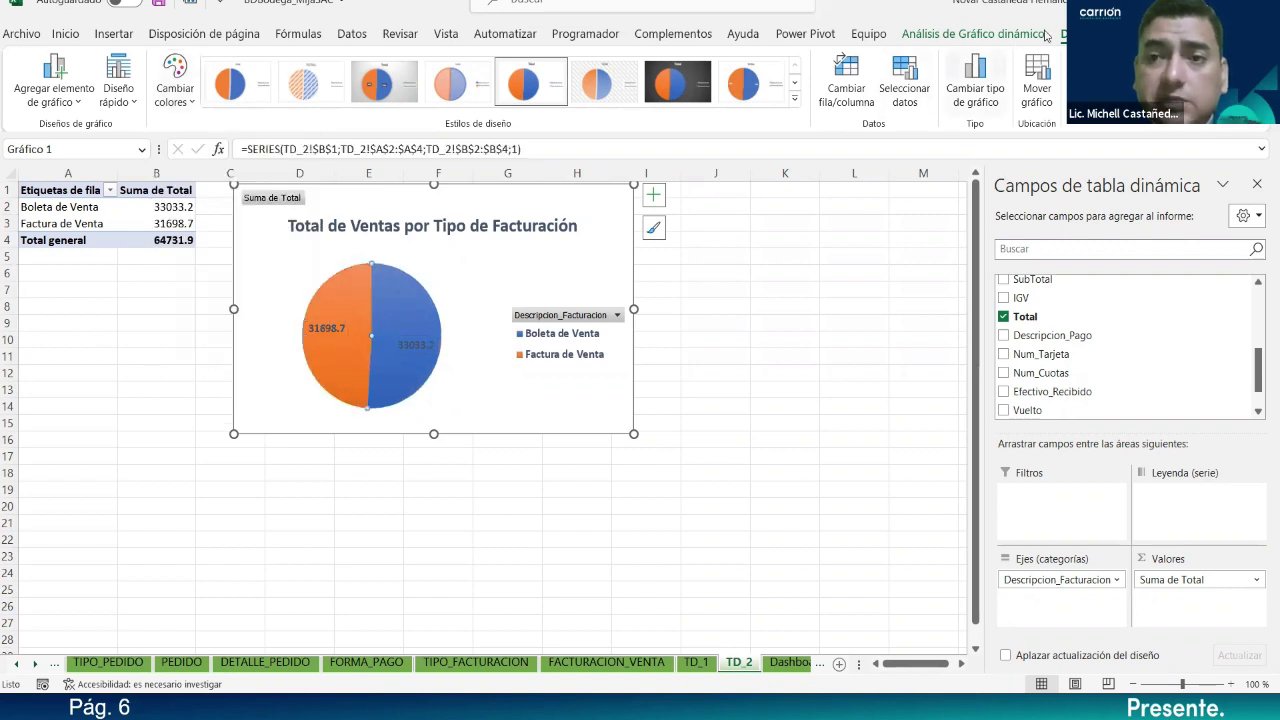
Step: Apply a blue theme shape style to the Boleta de Venta slice
{"action": "left_click", "coordinate": [1135, 33]}
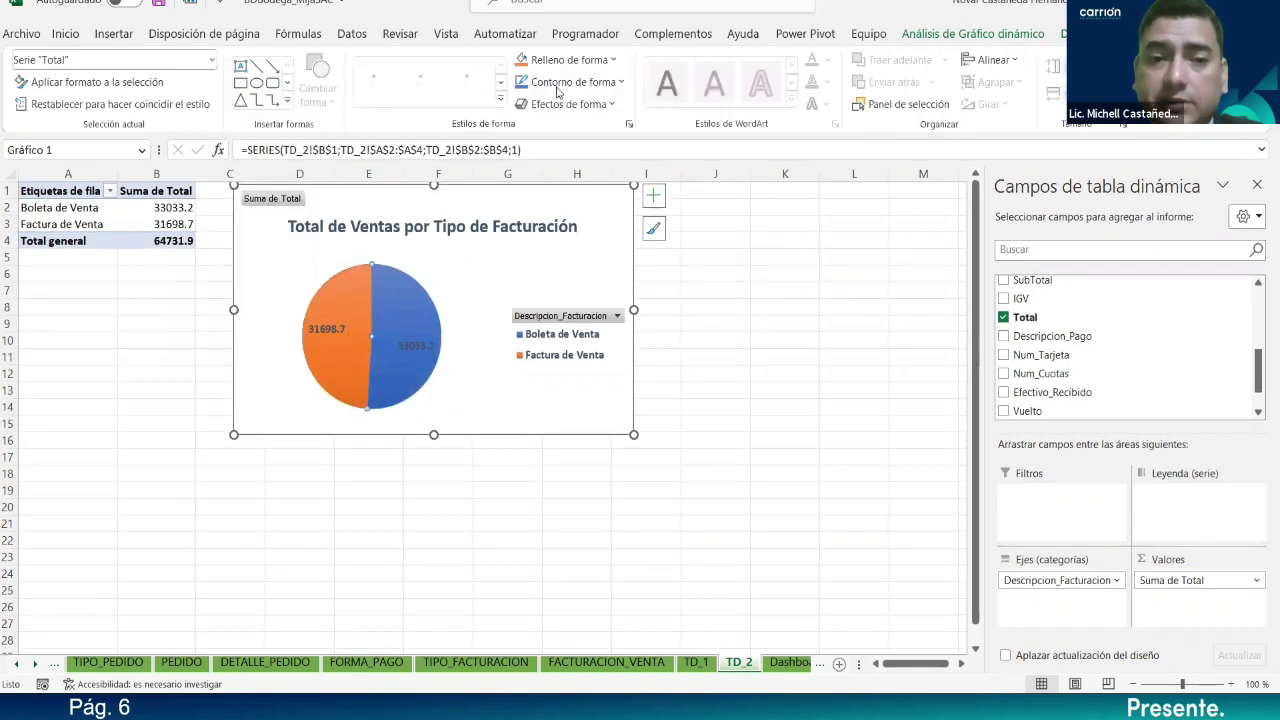
{"action": "left_click", "coordinate": [429, 306]}
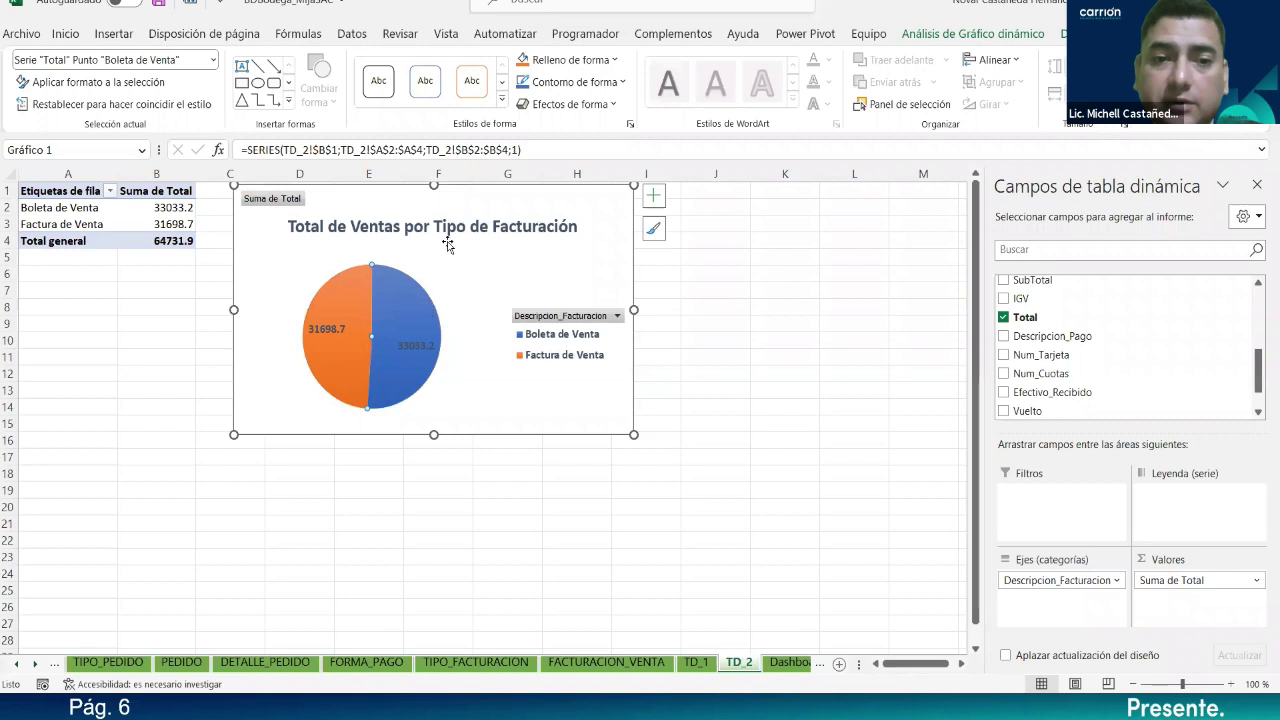
{"action": "left_click", "coordinate": [502, 104]}
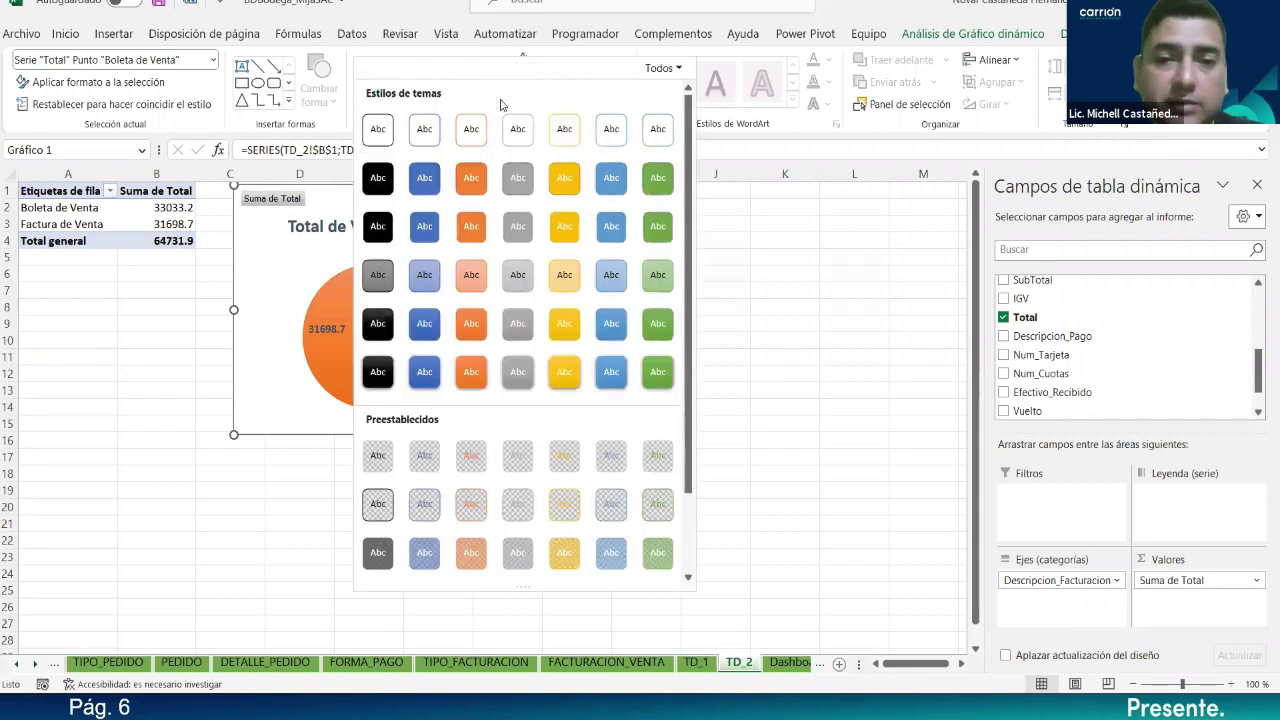
{"action": "left_click", "coordinate": [432, 334]}
Step: Apply the gold gradient theme shape style to the pie's whole Total series
{"action": "left_click", "coordinate": [363, 276]}
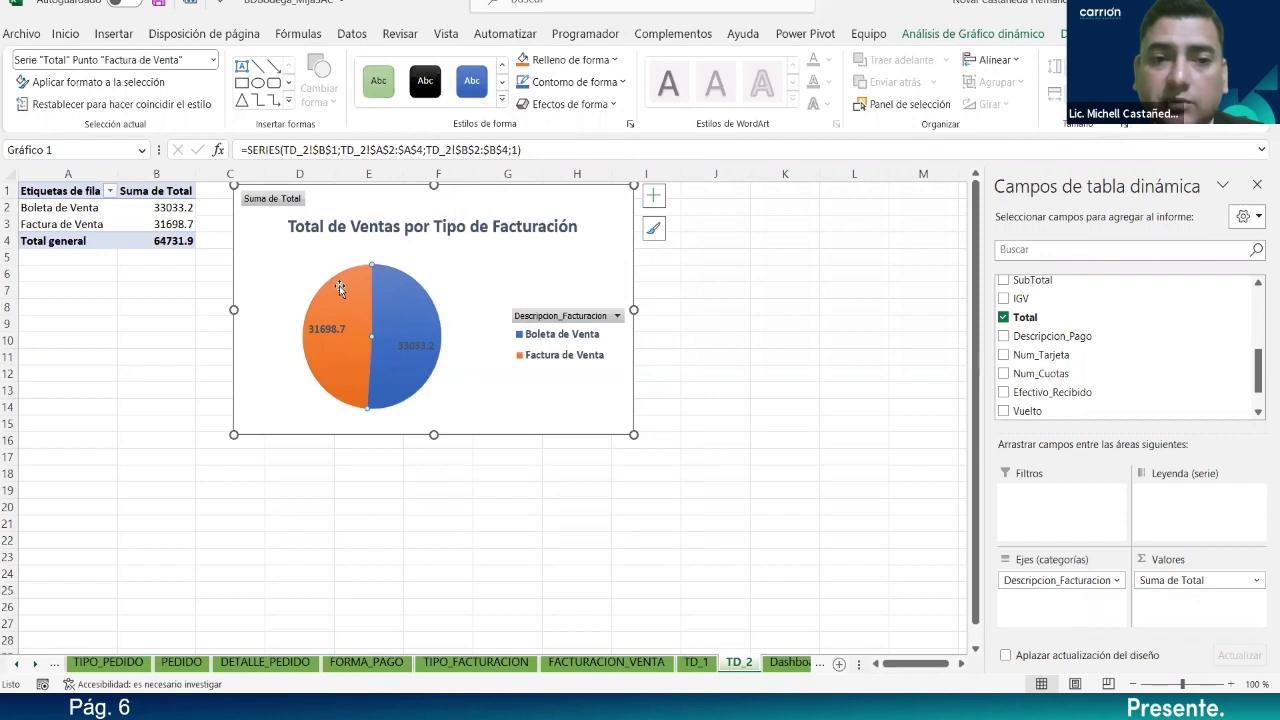
{"action": "key", "text": "Escape"}
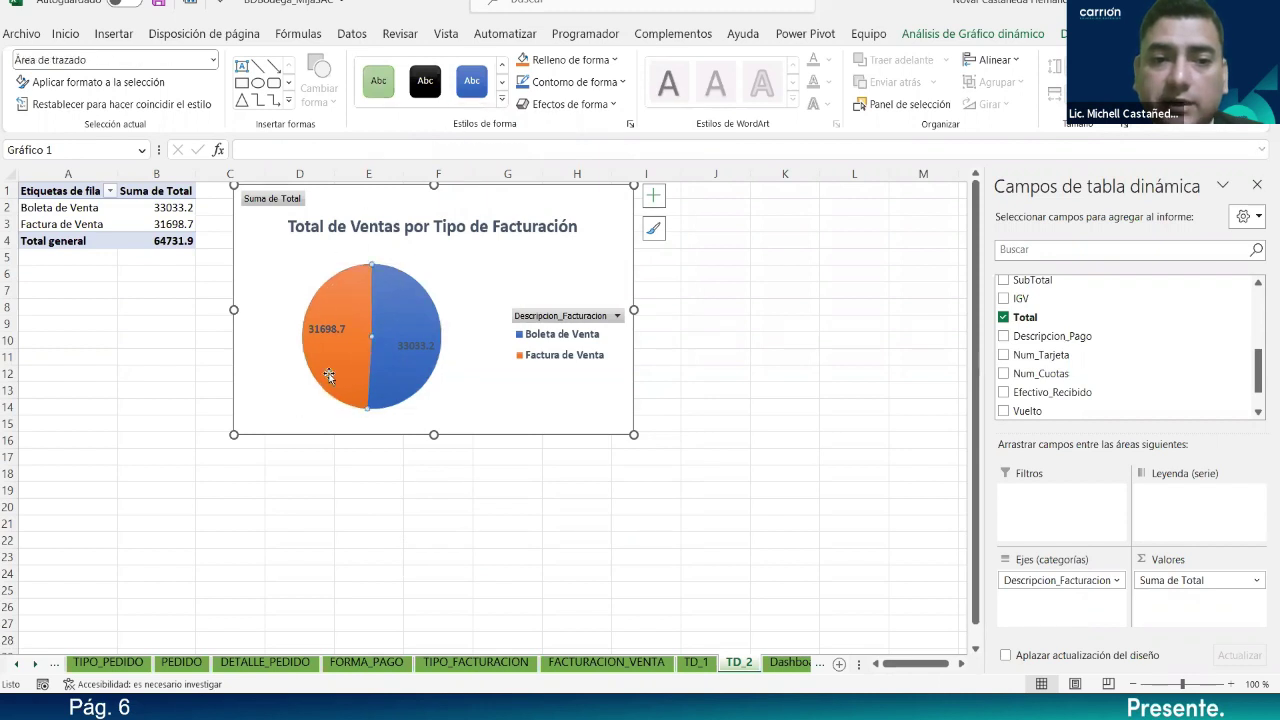
{"action": "left_click", "coordinate": [502, 104]}
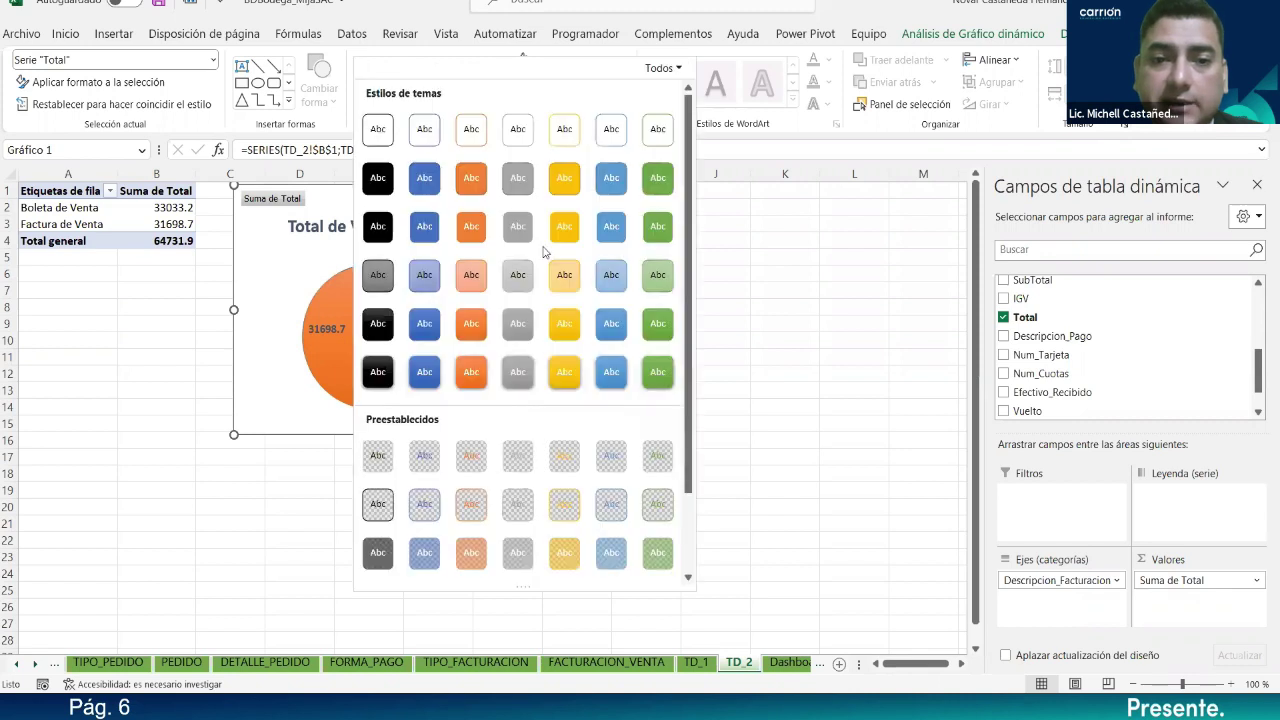
{"action": "left_click", "coordinate": [564, 323]}
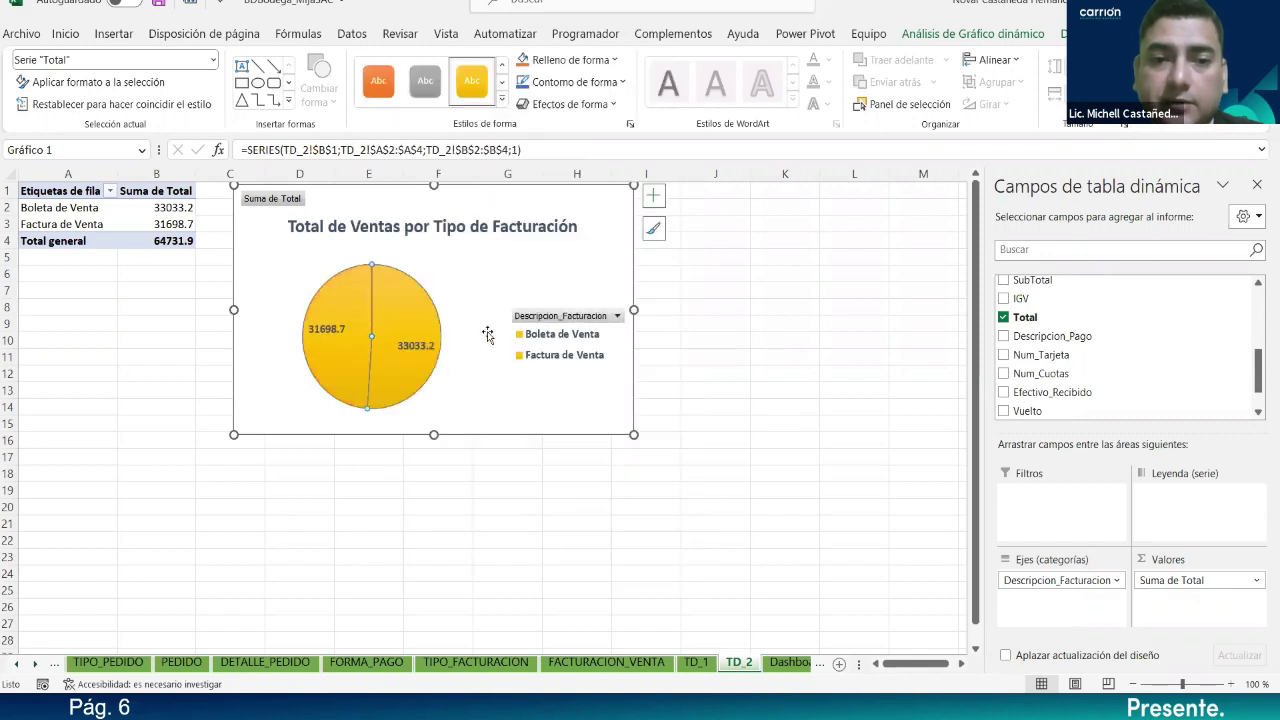
{"action": "left_click", "coordinate": [396, 310]}
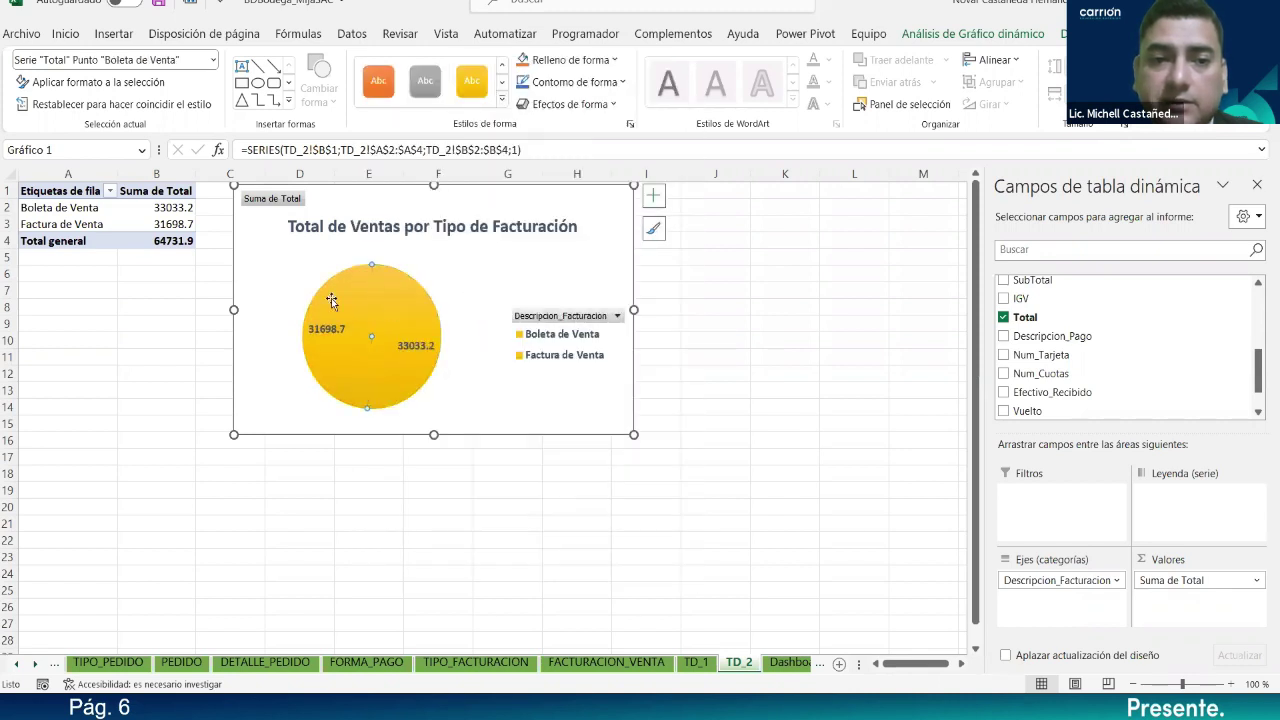
{"action": "left_click", "coordinate": [406, 307]}
{"action": "key", "text": "Right"}
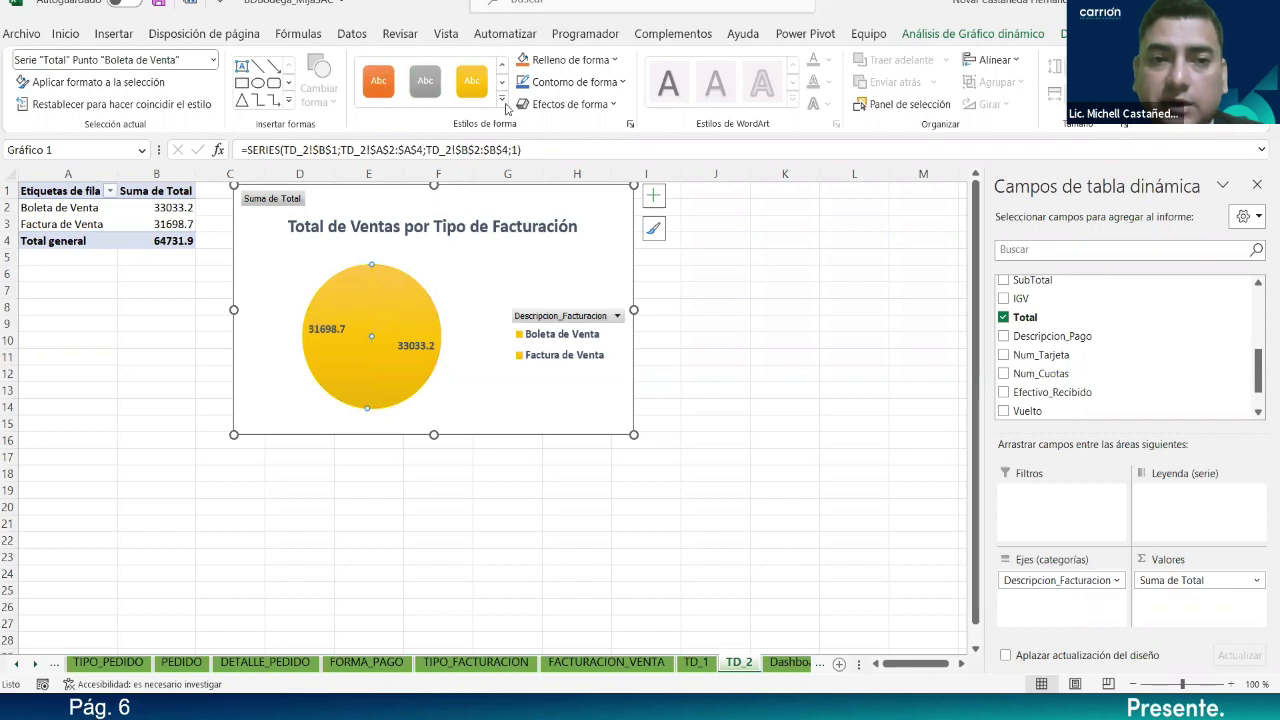
{"action": "left_click", "coordinate": [427, 342]}
{"action": "left_click", "coordinate": [425, 311]}
{"action": "left_click", "coordinate": [502, 98]}
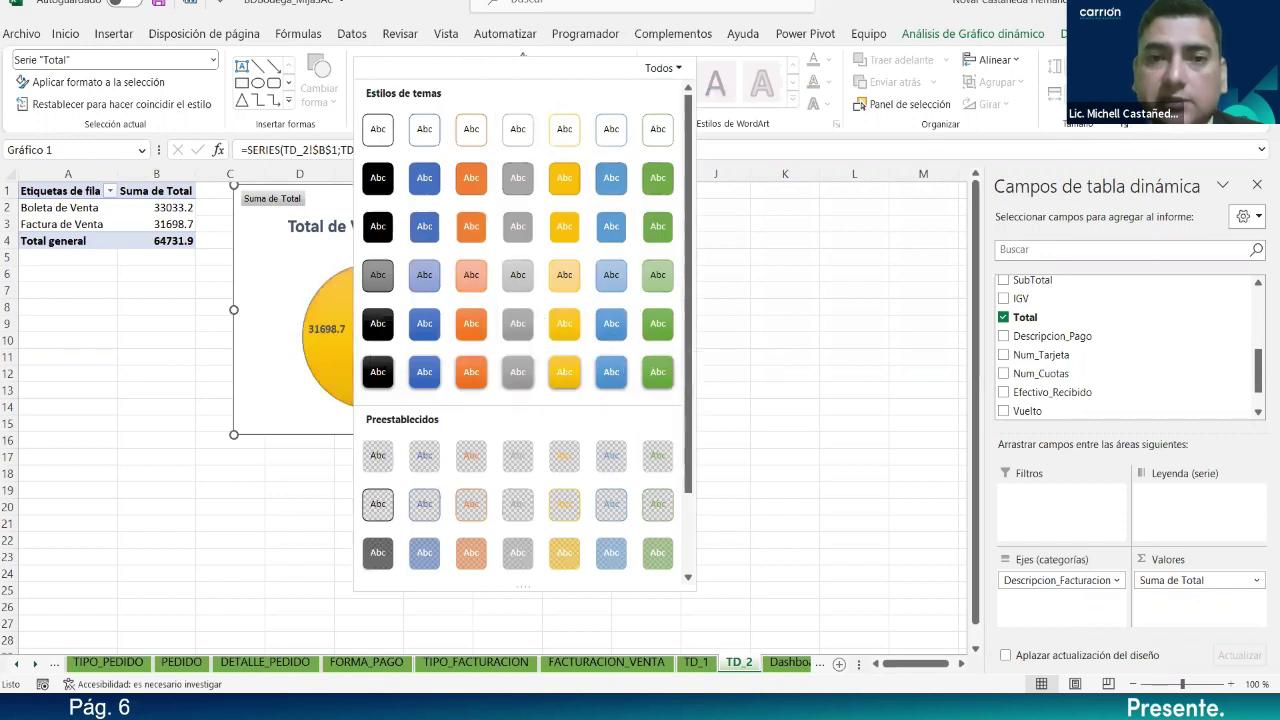
{"action": "left_click", "coordinate": [1079, 34]}
{"action": "left_click", "coordinate": [1132, 34]}
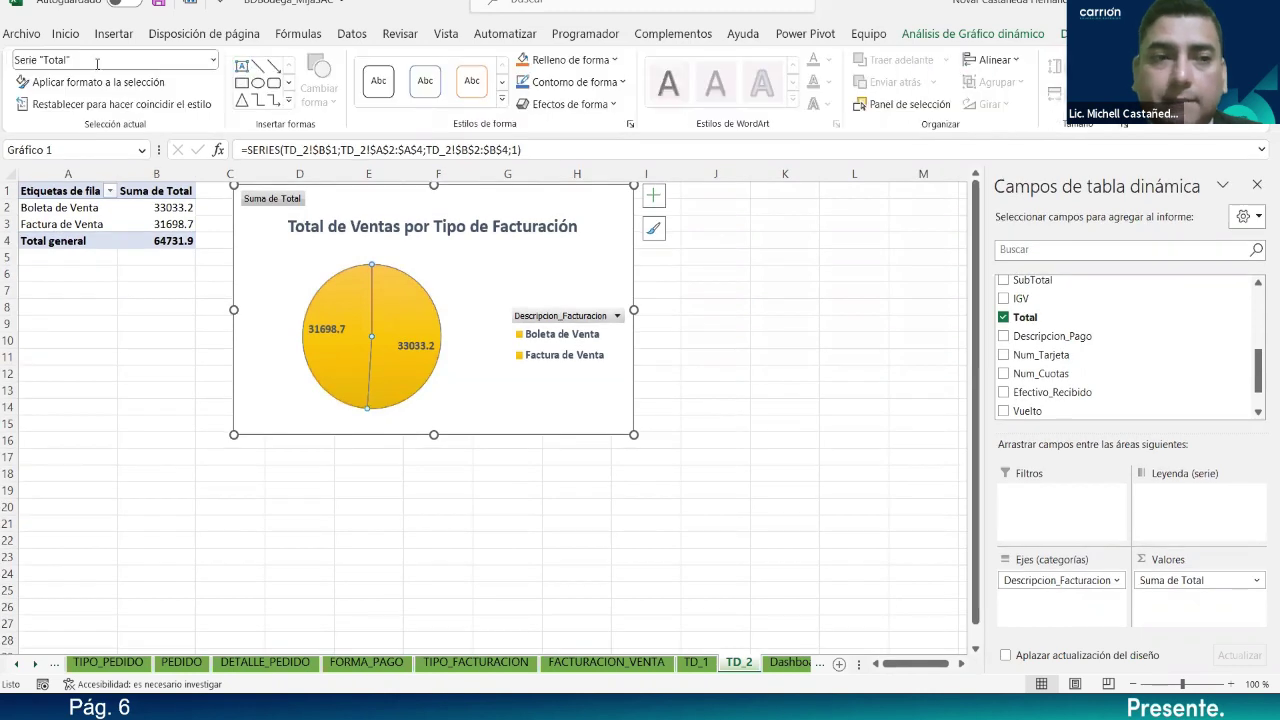
Step: Fill only the Boleta de Venta slice with a darker shade of the theme's light blue
{"action": "left_click", "coordinate": [65, 36]}
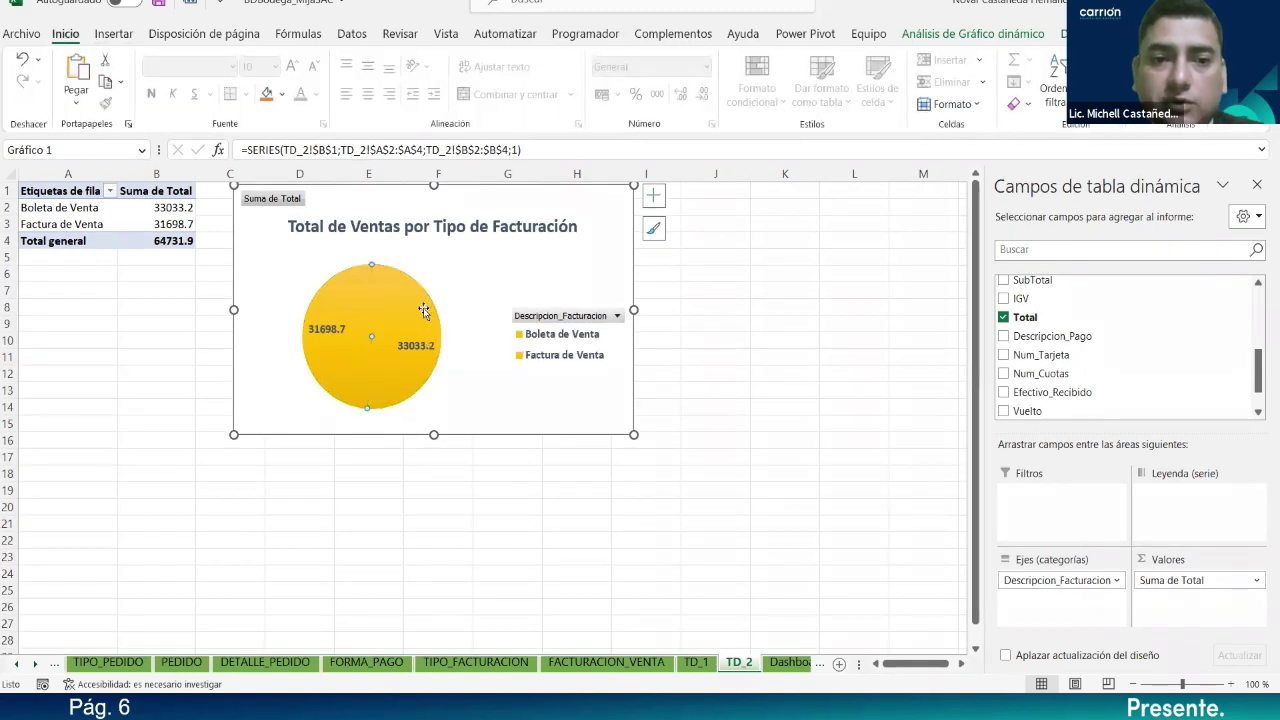
{"action": "left_click", "coordinate": [279, 94]}
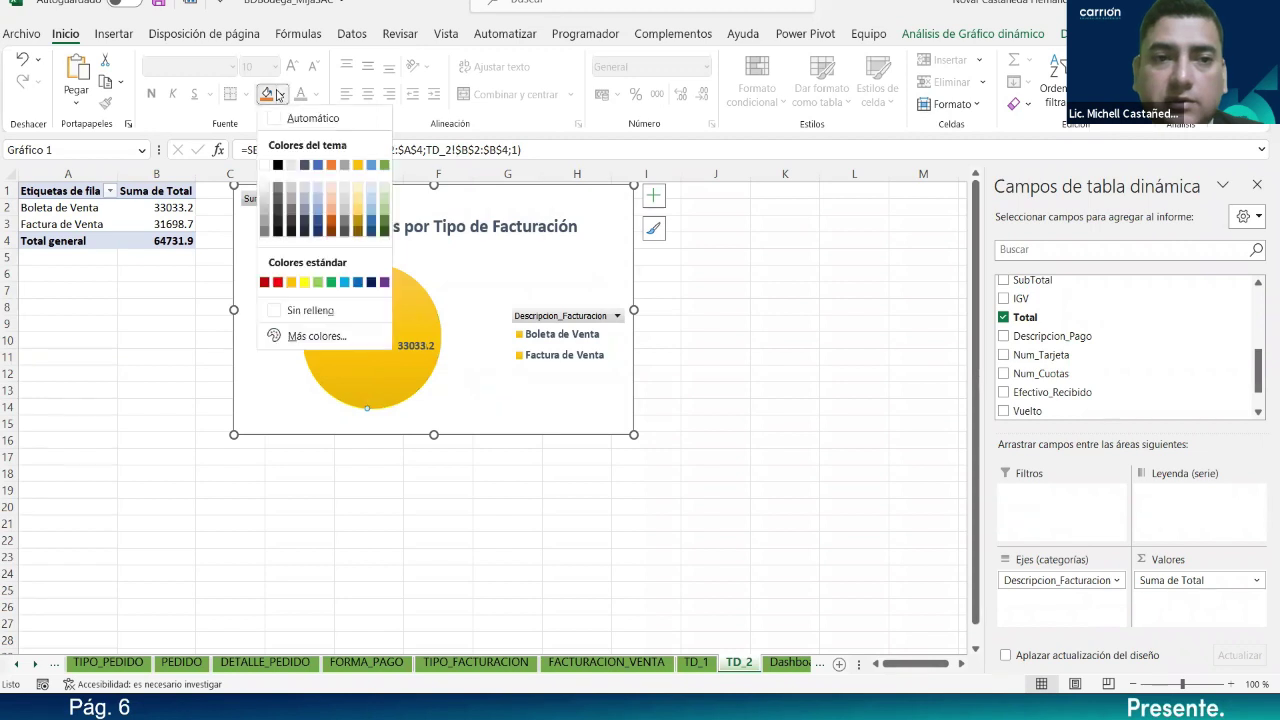
{"action": "left_click", "coordinate": [372, 221]}
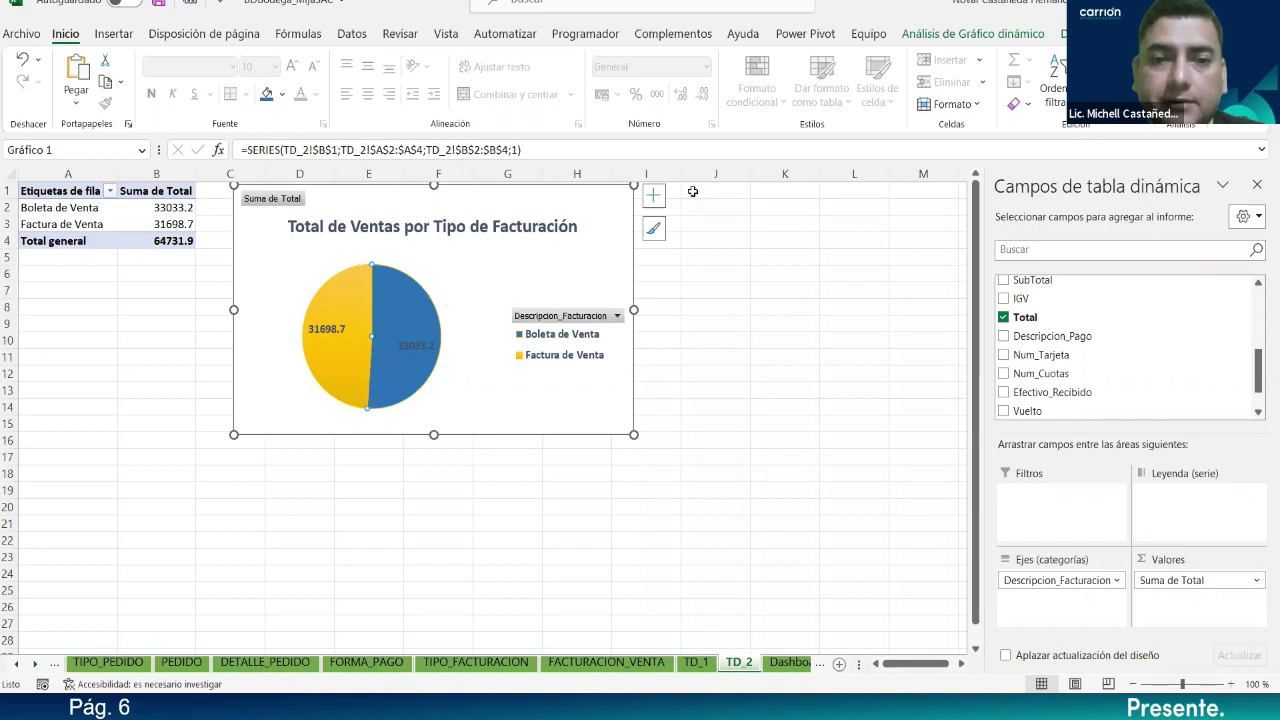
Step: Set the font color of the pie chart's data labels to black
{"action": "left_click", "coordinate": [397, 346]}
{"action": "left_click", "coordinate": [397, 346]}
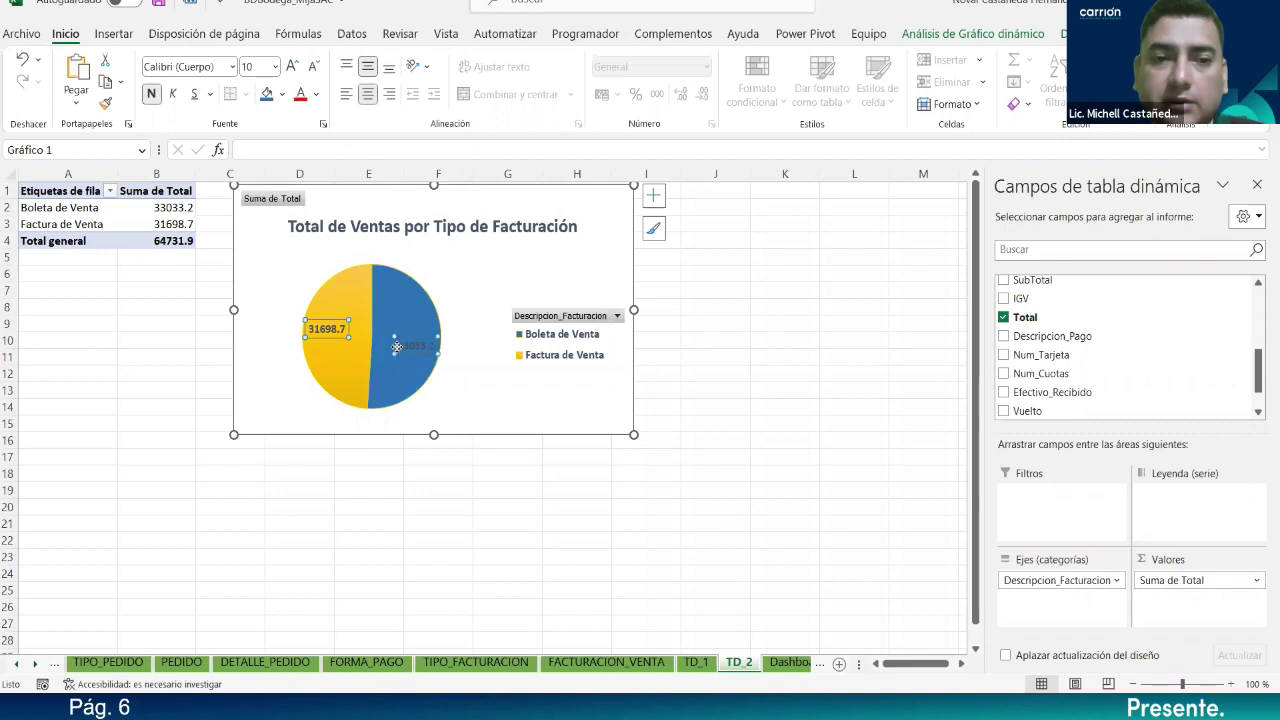
{"action": "left_click", "coordinate": [316, 95]}
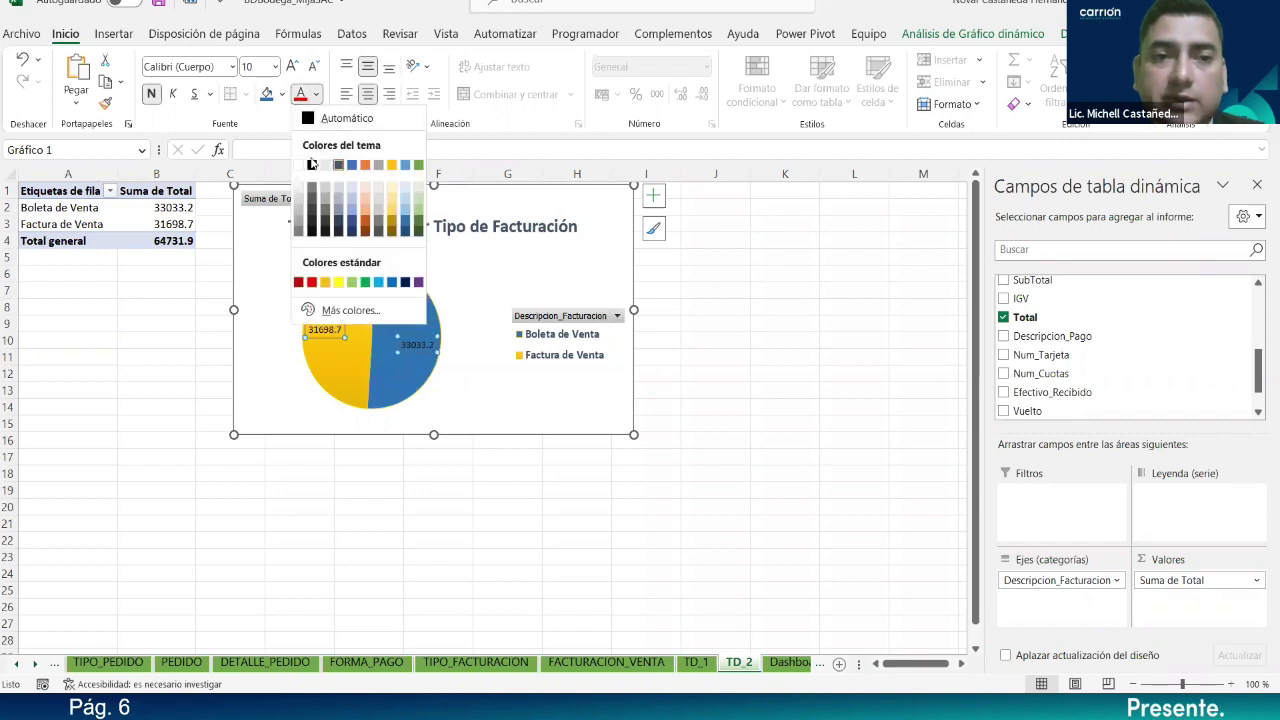
{"action": "left_click", "coordinate": [312, 165]}
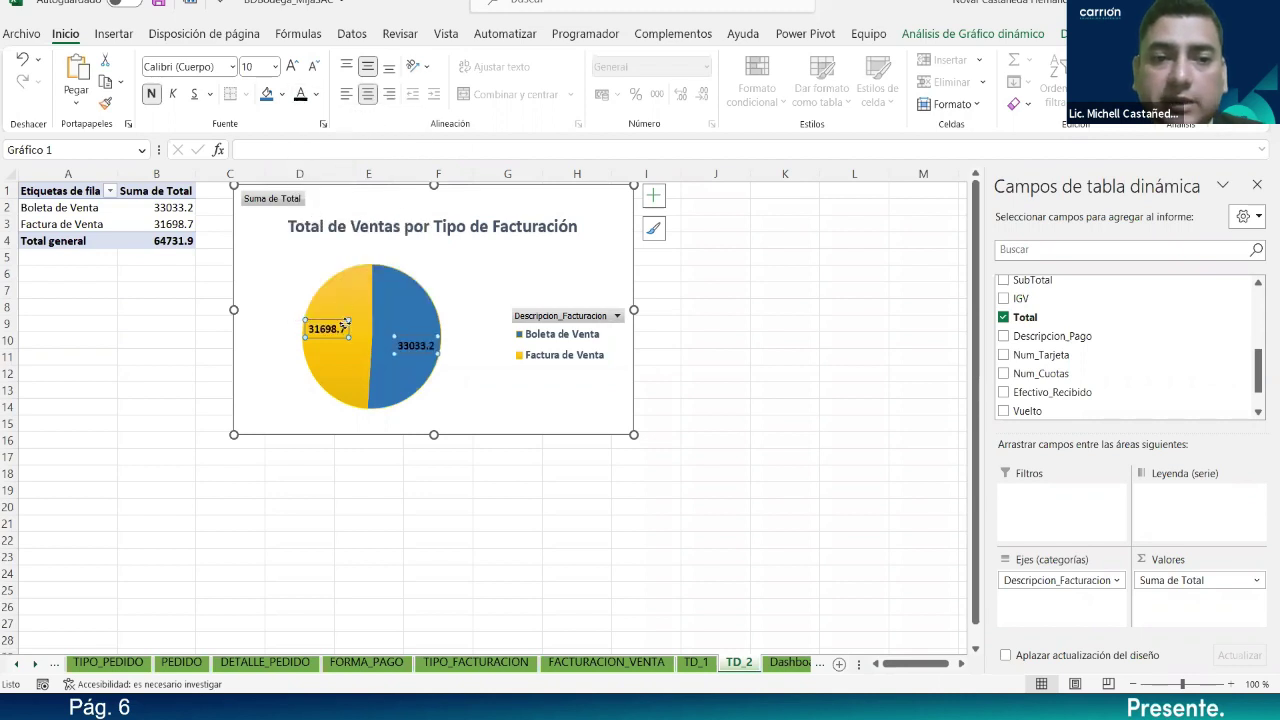
Step: Format the pivot table's Suma de Total values, grand total included, as Contabilidad with 2 decimals and the S/ Español (Perú) symbol
{"action": "left_click_drag", "start_coordinate": [152, 207], "coordinate": [150, 242]}
{"action": "right_click", "coordinate": [150, 243]}
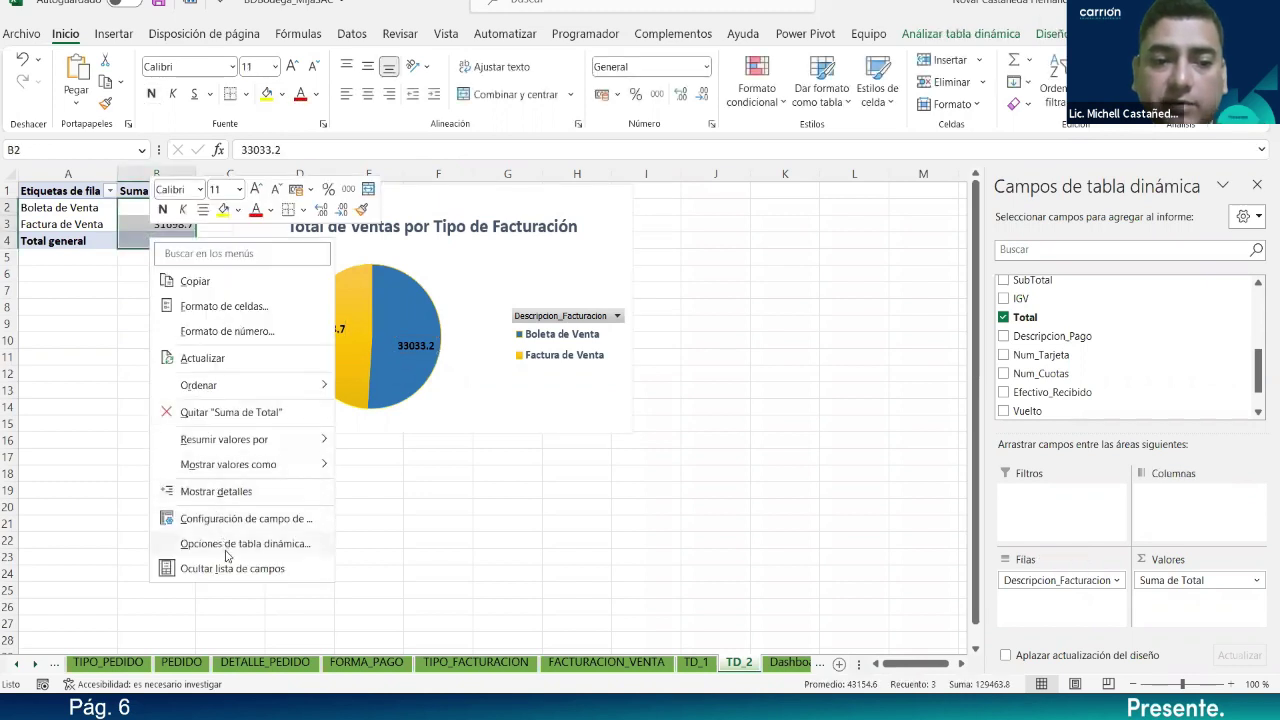
{"action": "left_click", "coordinate": [250, 331]}
{"action": "left_click", "coordinate": [60, 214]}
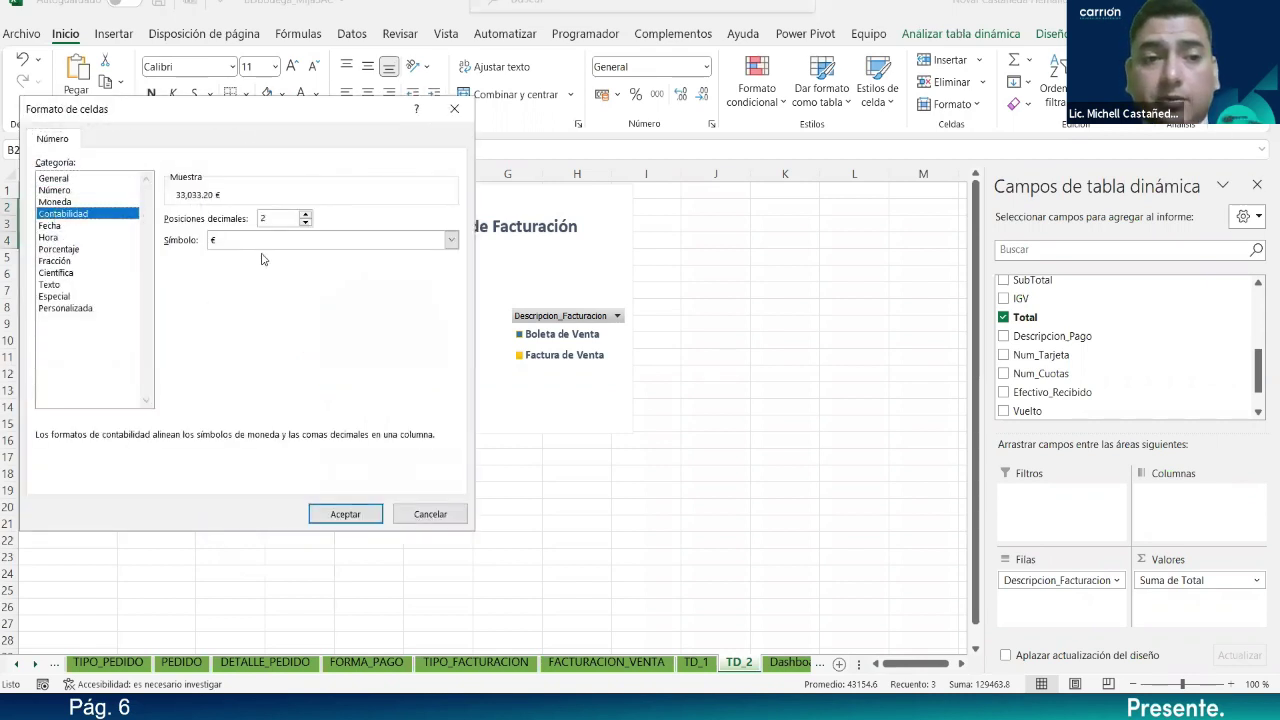
{"action": "left_click", "coordinate": [451, 240]}
{"action": "scroll", "coordinate": [287, 352], "scroll_direction": "down", "scroll_amount": 5}
{"action": "scroll", "coordinate": [287, 352], "scroll_direction": "down", "scroll_amount": 10}
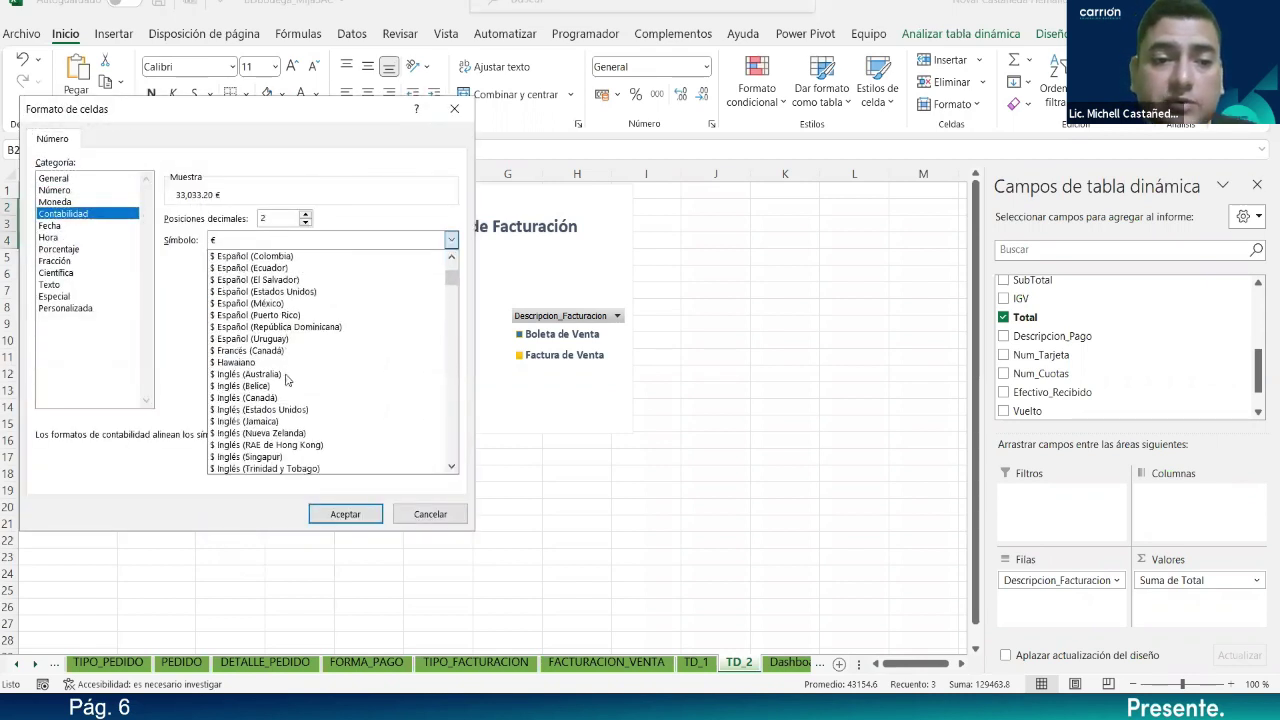
{"action": "scroll", "coordinate": [286, 400], "scroll_direction": "down", "scroll_amount": 10}
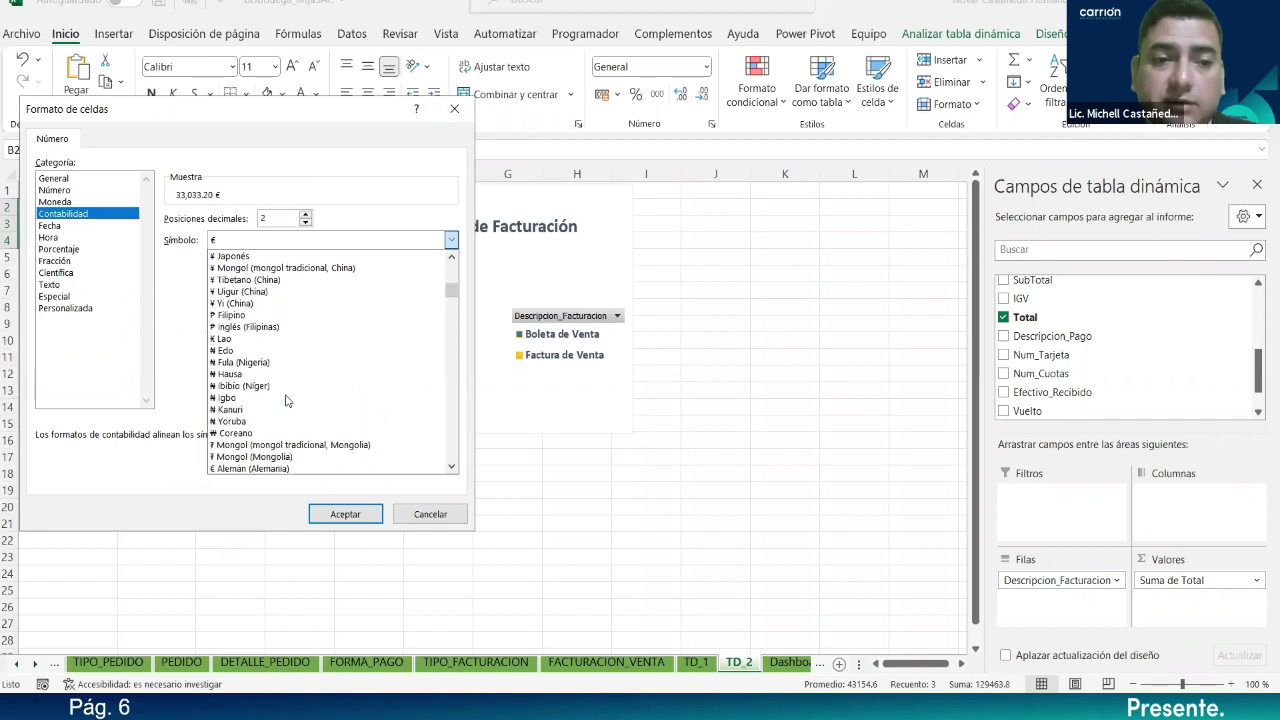
{"action": "scroll", "coordinate": [286, 400], "scroll_direction": "down", "scroll_amount": 10}
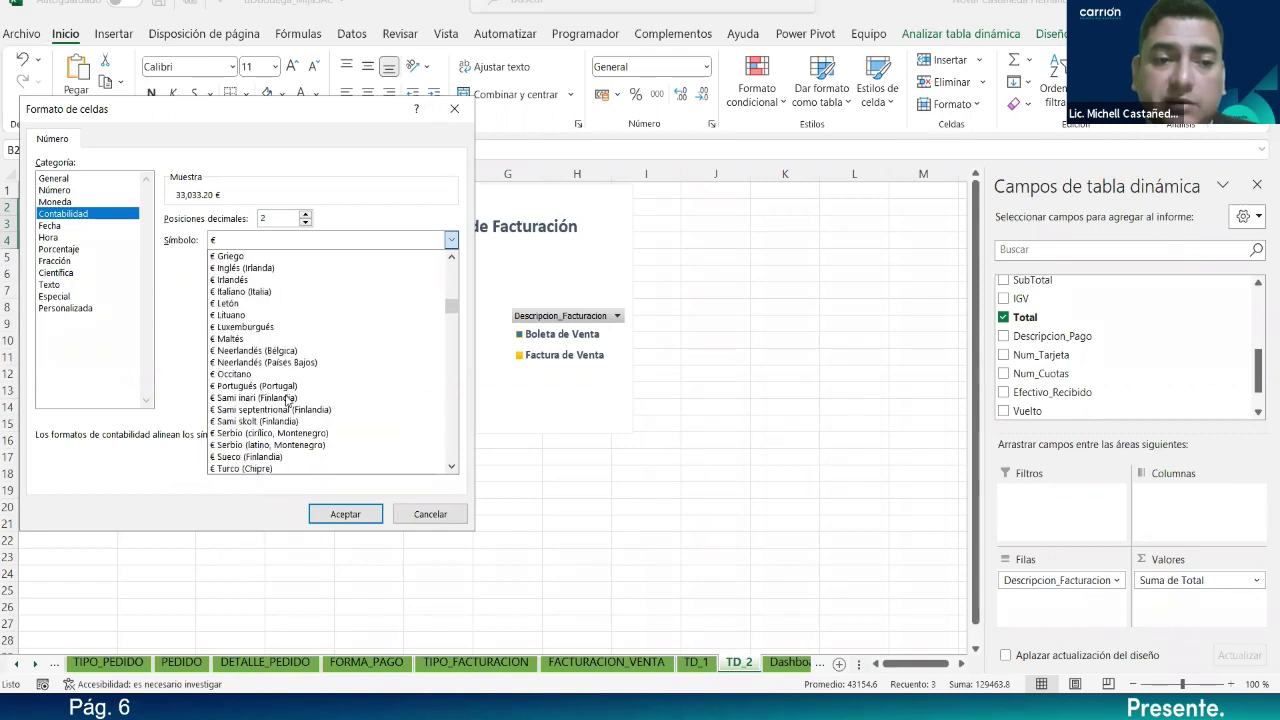
{"action": "scroll", "coordinate": [286, 400], "scroll_direction": "down", "scroll_amount": 10}
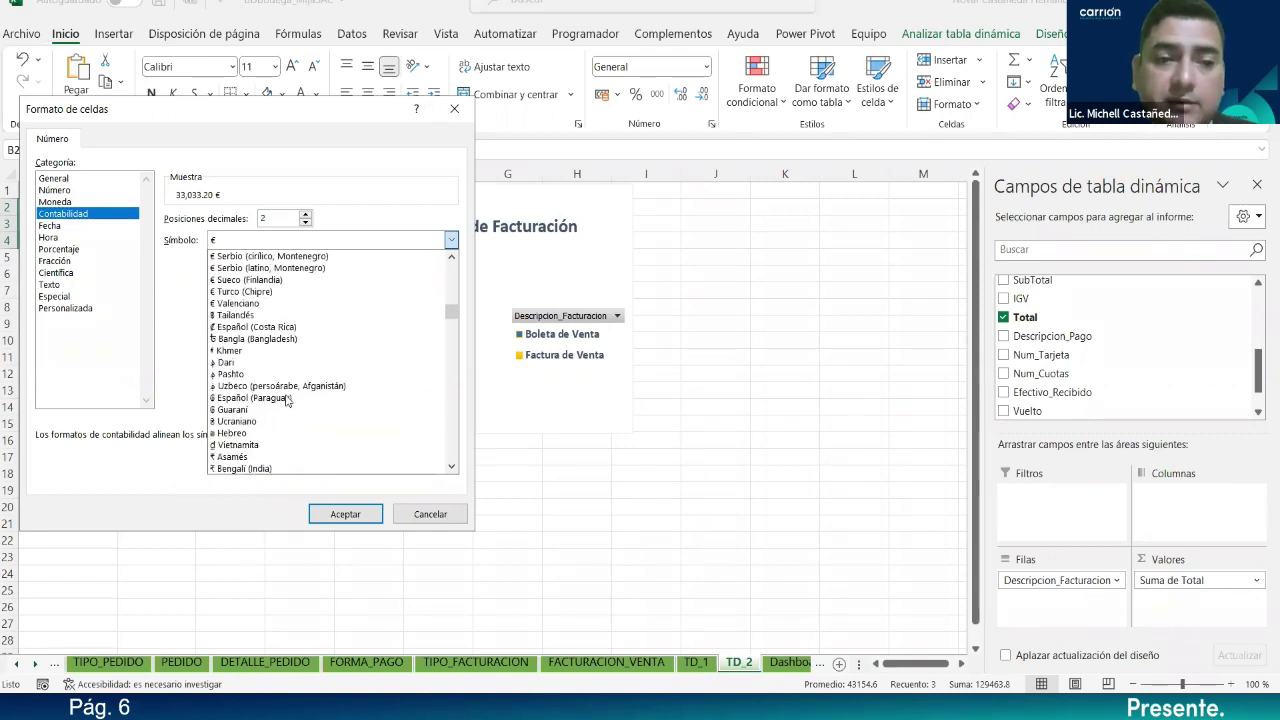
{"action": "scroll", "coordinate": [286, 400], "scroll_direction": "down", "scroll_amount": 5}
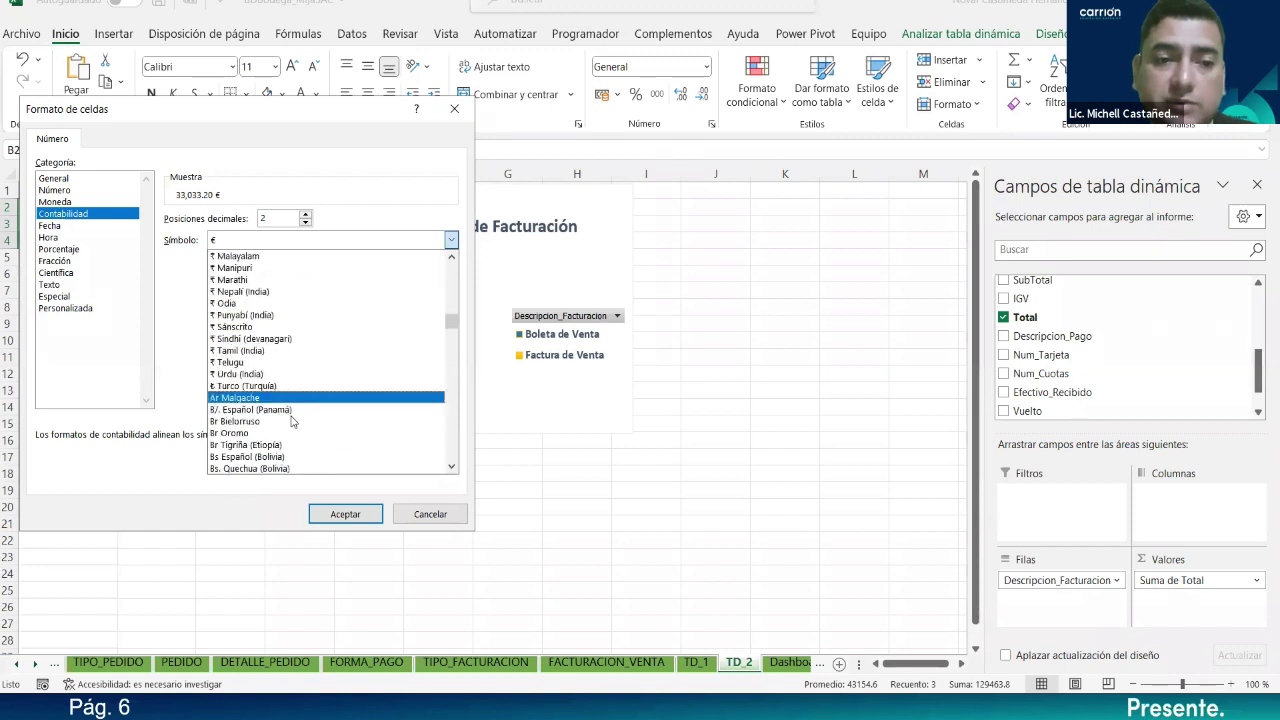
{"action": "scroll", "coordinate": [294, 404], "scroll_direction": "down", "scroll_amount": 12}
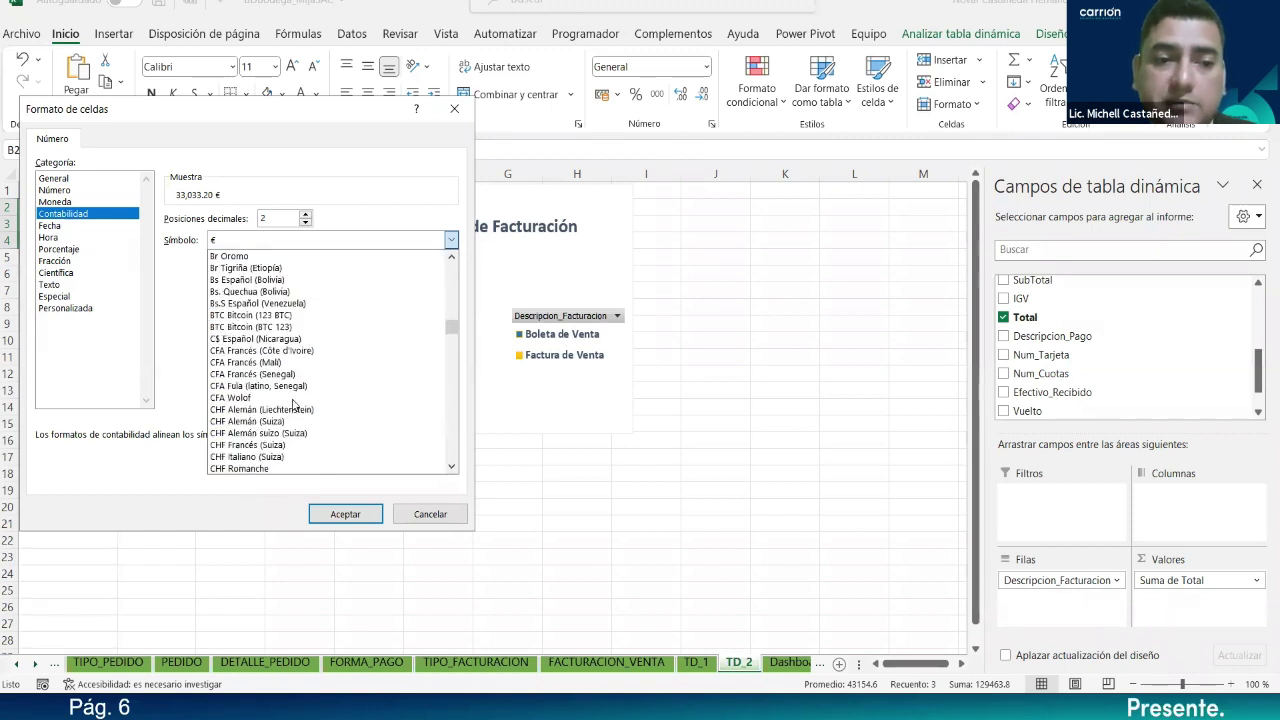
{"action": "scroll", "coordinate": [302, 434], "scroll_direction": "down", "scroll_amount": 10}
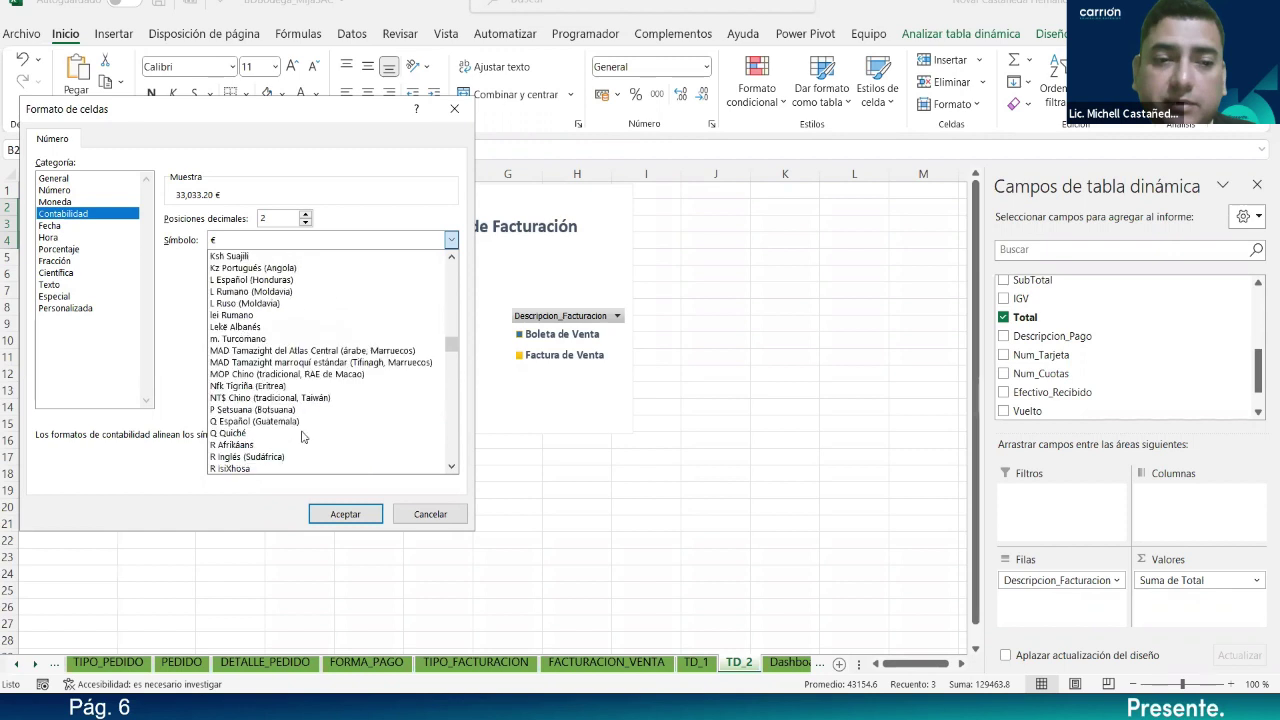
{"action": "scroll", "coordinate": [303, 428], "scroll_direction": "down", "scroll_amount": 4}
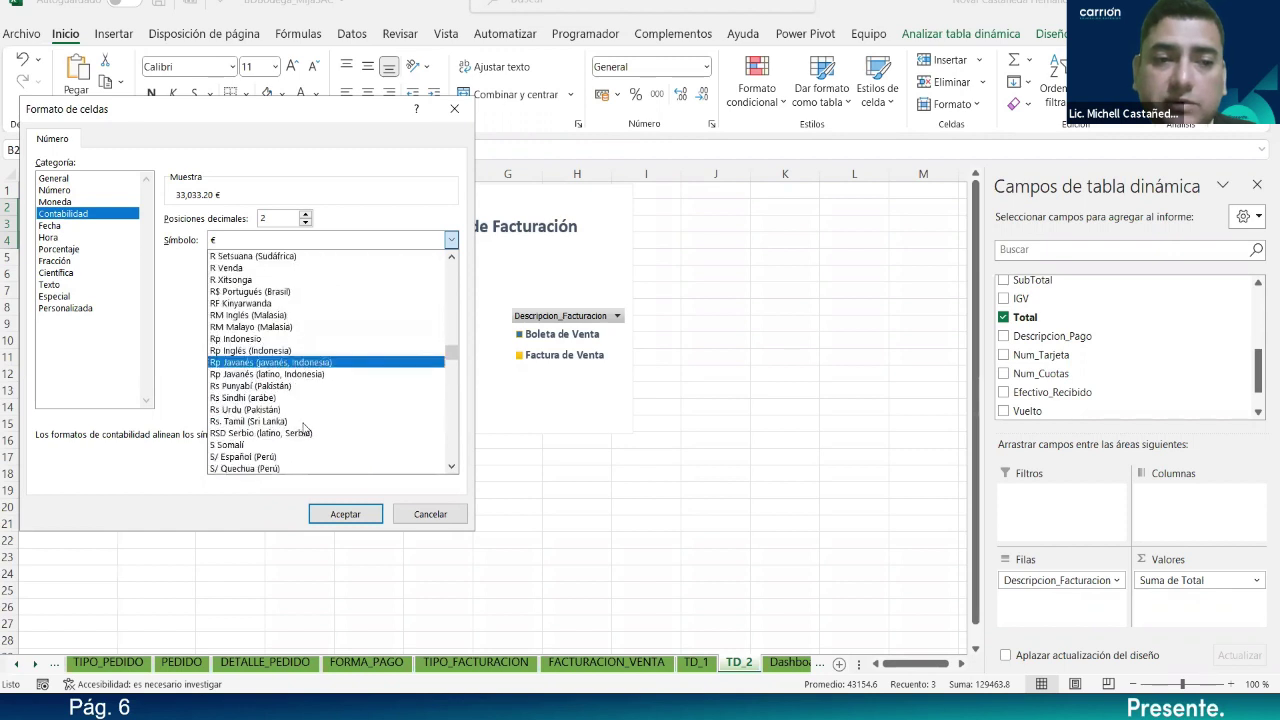
{"action": "left_click", "coordinate": [295, 386]}
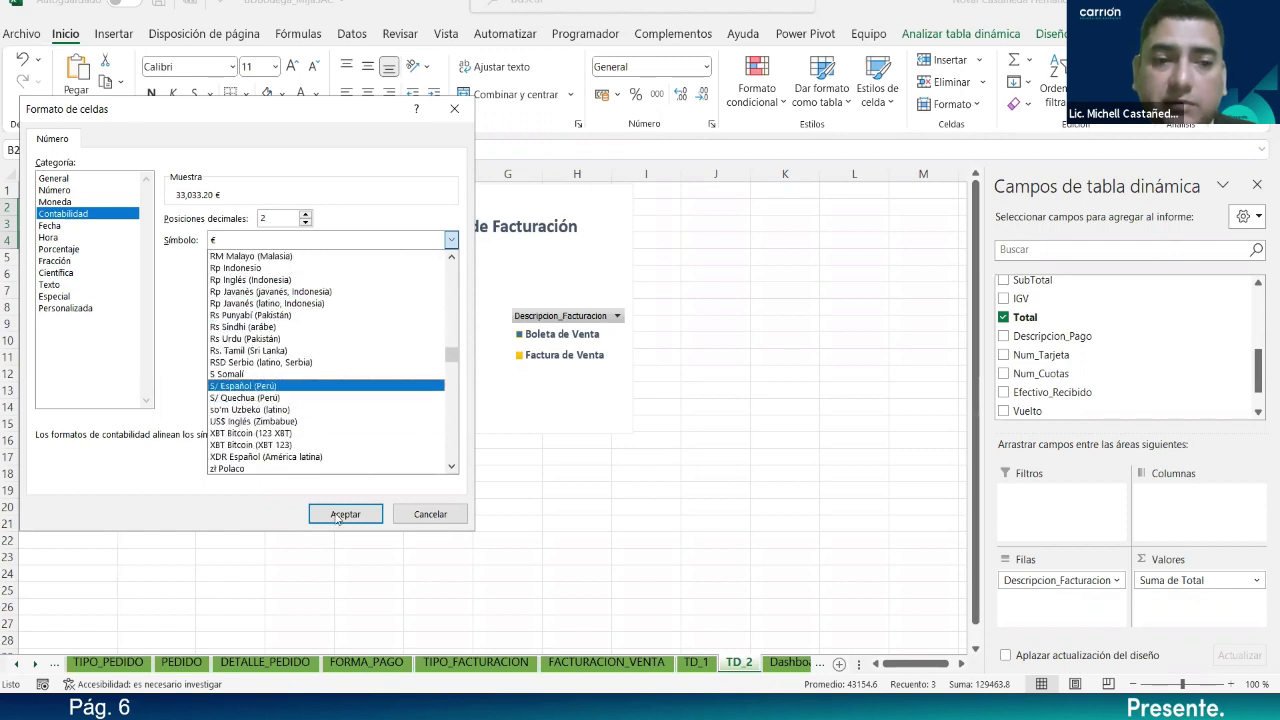
{"action": "left_click", "coordinate": [345, 514]}
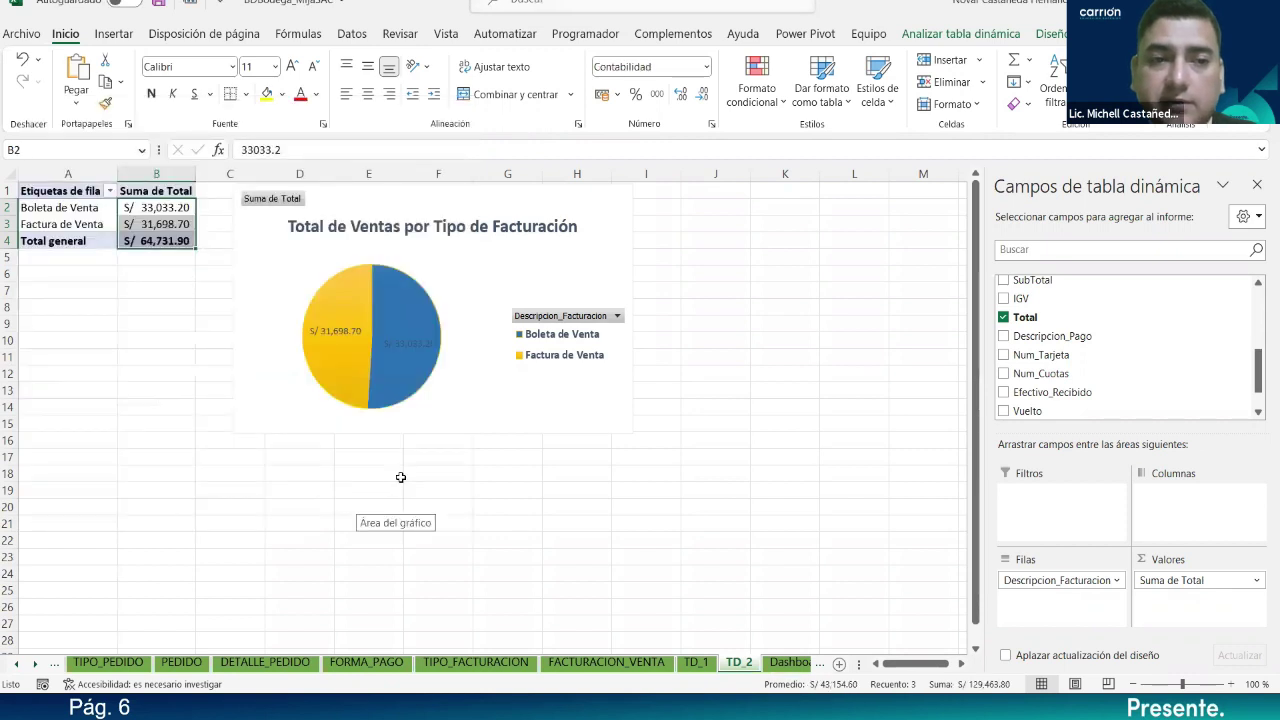
Step: Make the pie chart's data labels bold and black, and enlarge their font
{"action": "left_click", "coordinate": [400, 477]}
{"action": "left_click", "coordinate": [335, 331]}
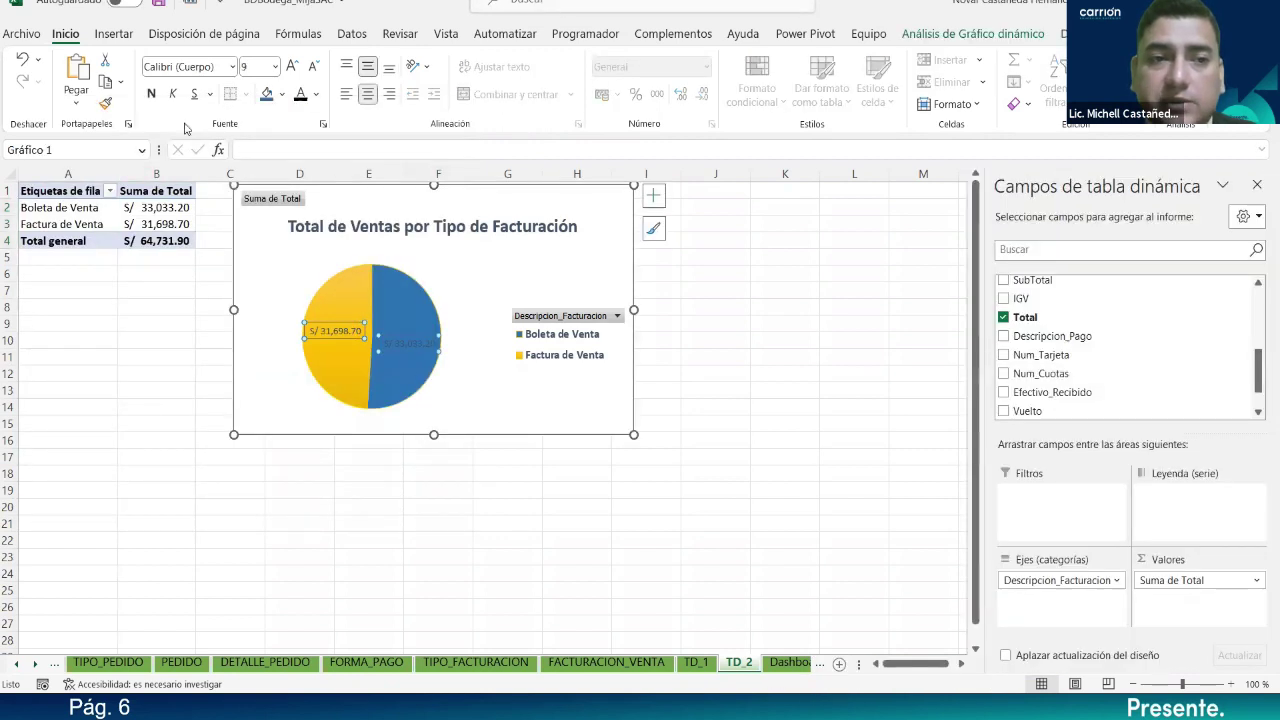
{"action": "left_click", "coordinate": [152, 95]}
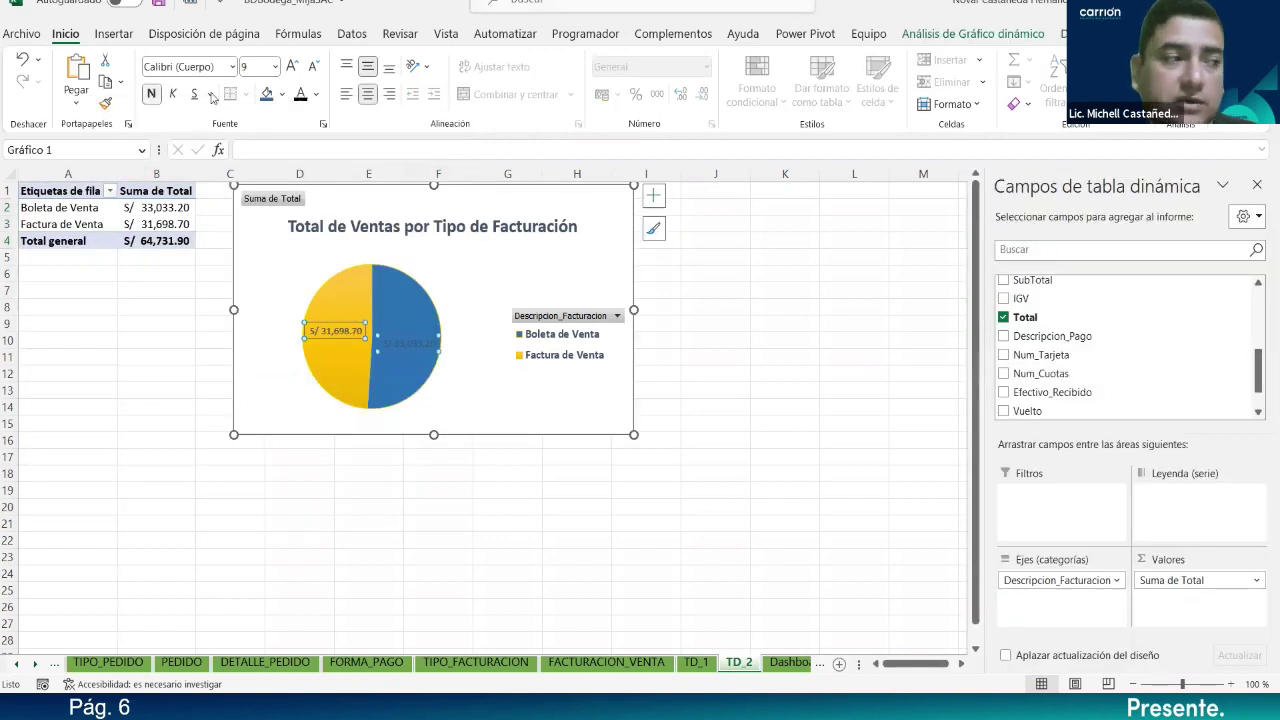
{"action": "left_click", "coordinate": [315, 94]}
{"action": "left_click", "coordinate": [313, 165]}
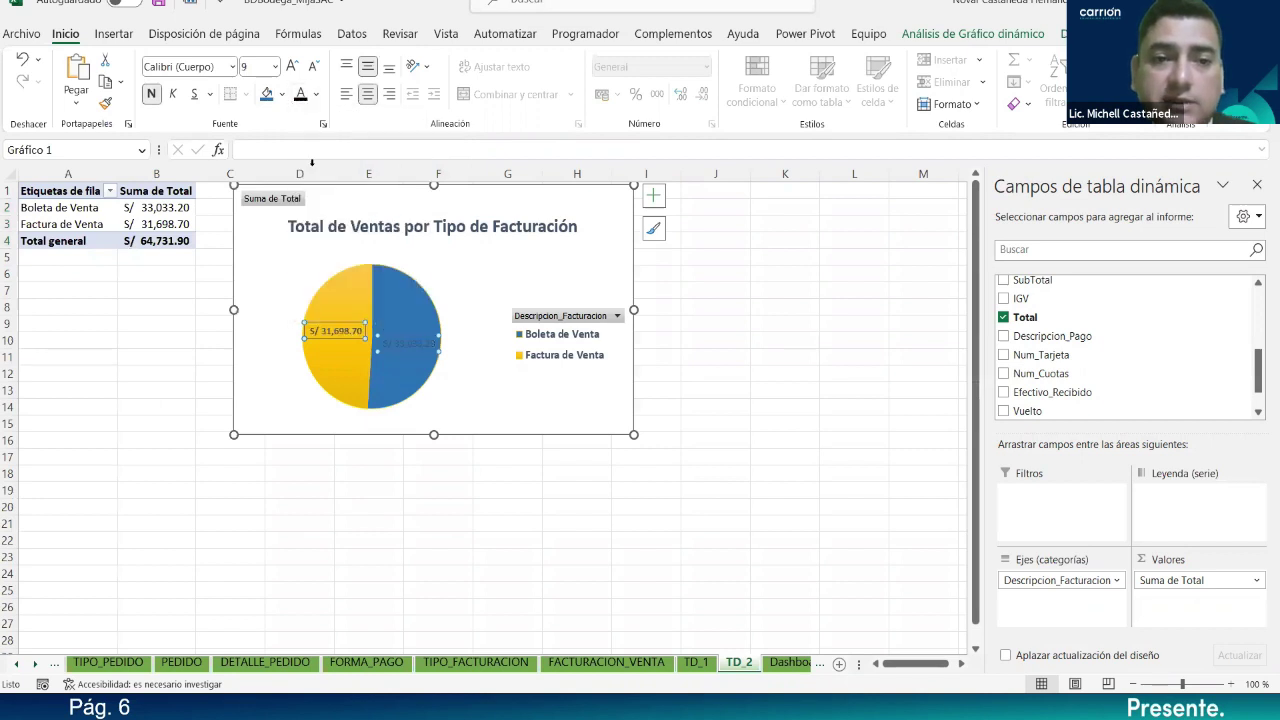
{"action": "left_click", "coordinate": [291, 66]}
{"action": "left_click", "coordinate": [291, 66]}
Step: Set the font color of the pie chart's legend and title to black, then deselect the chart
{"action": "left_click", "coordinate": [565, 360]}
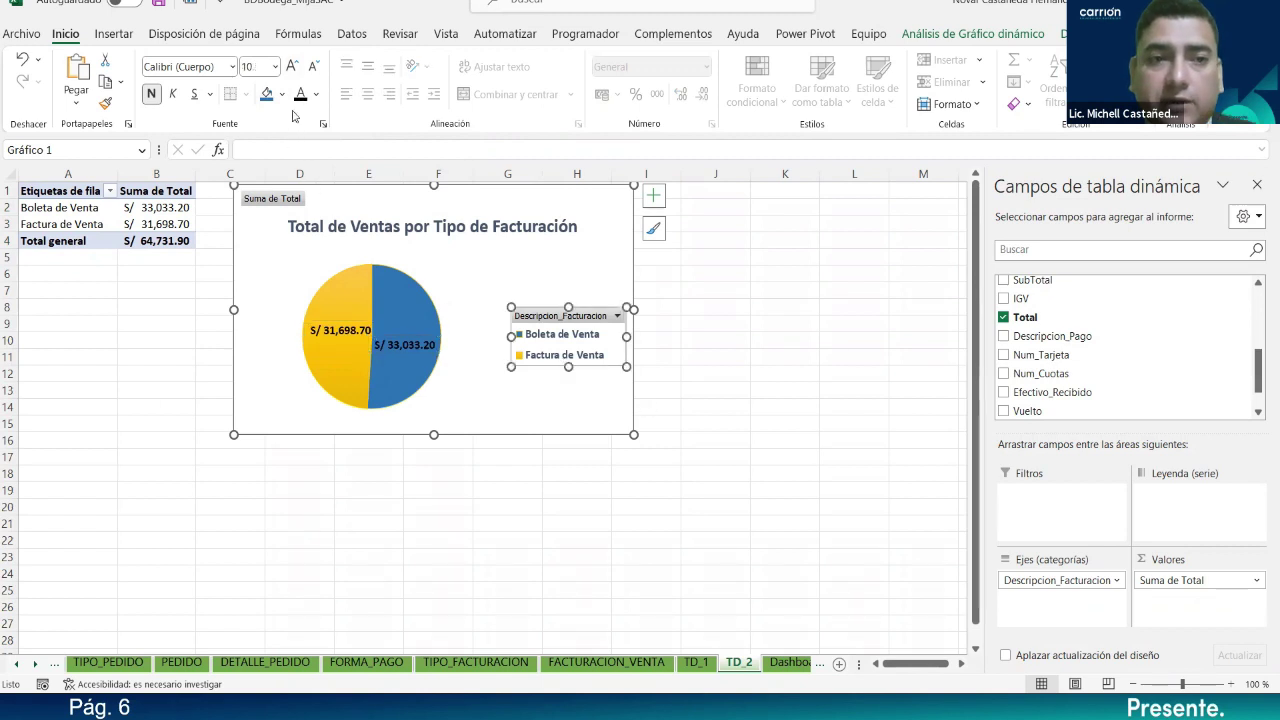
{"action": "left_click", "coordinate": [455, 248]}
{"action": "left_click", "coordinate": [467, 234]}
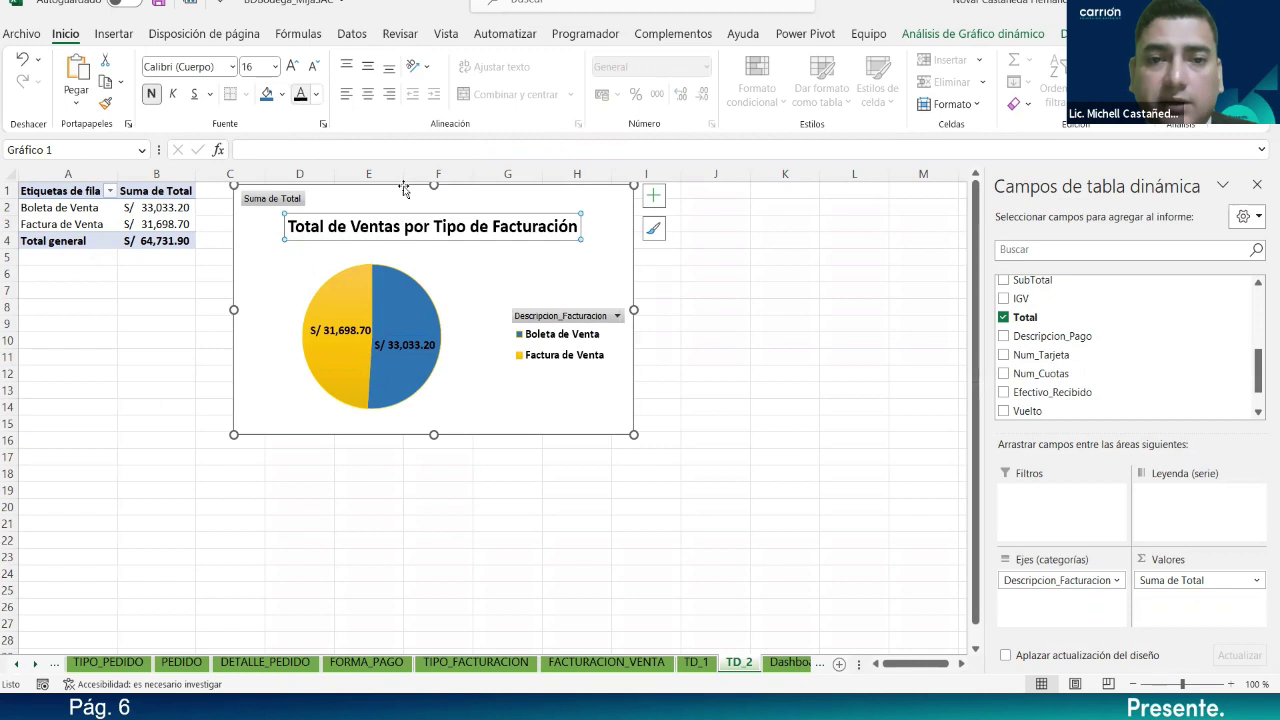
{"action": "left_click", "coordinate": [780, 456]}
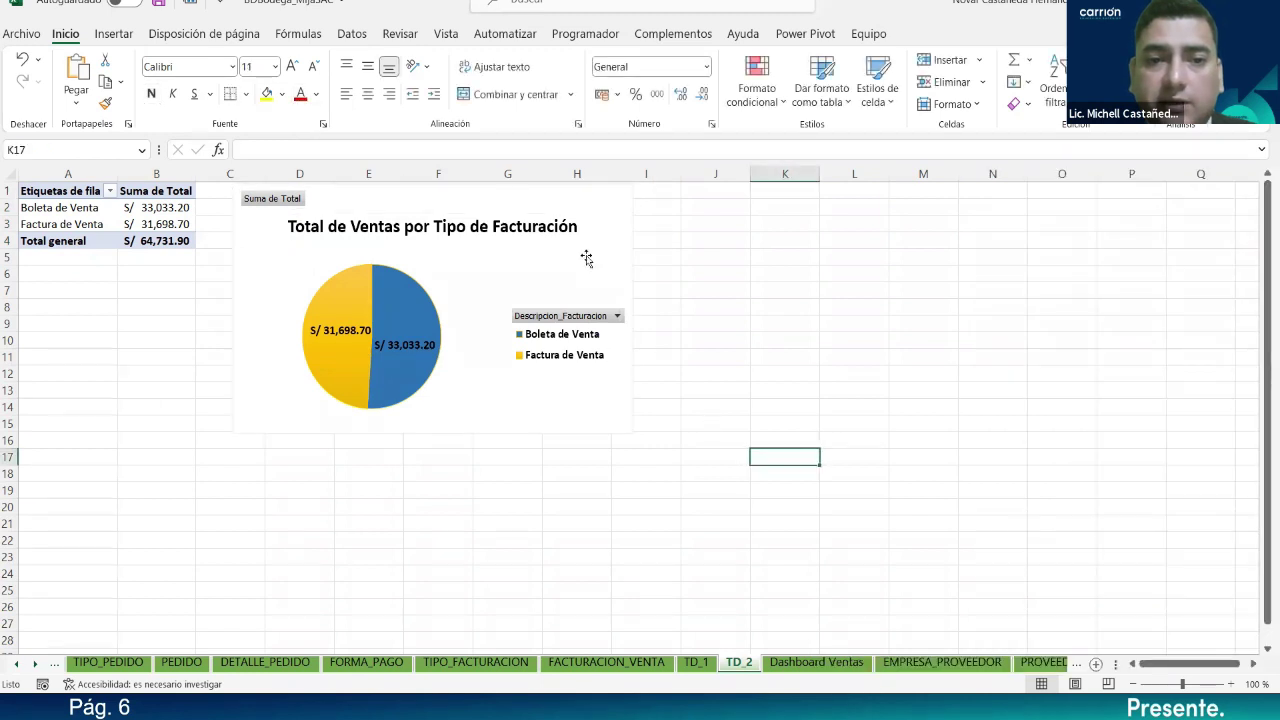
Step: Move the pie chart from sheet TD_2 to Dashboard Ventas, placing it directly beside the bar chart from row 9
{"action": "left_click", "coordinate": [586, 259]}
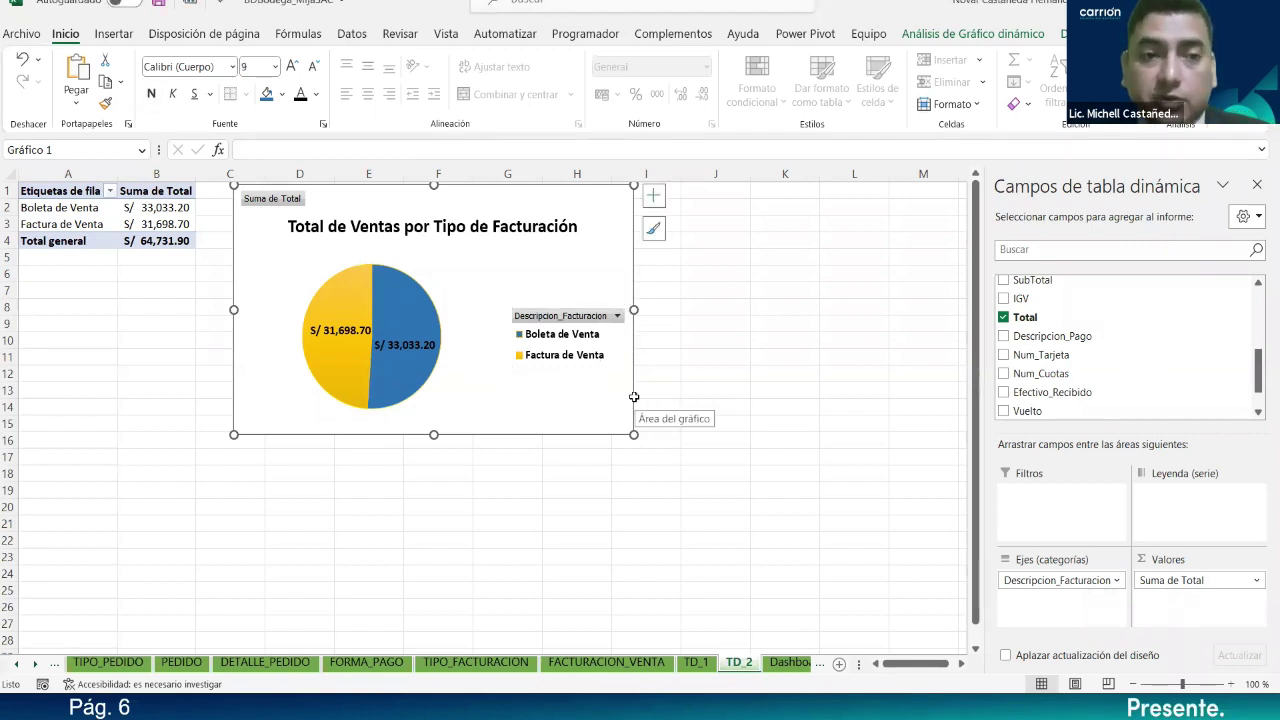
{"action": "key", "text": "Delete"}
{"action": "left_click", "coordinate": [815, 662]}
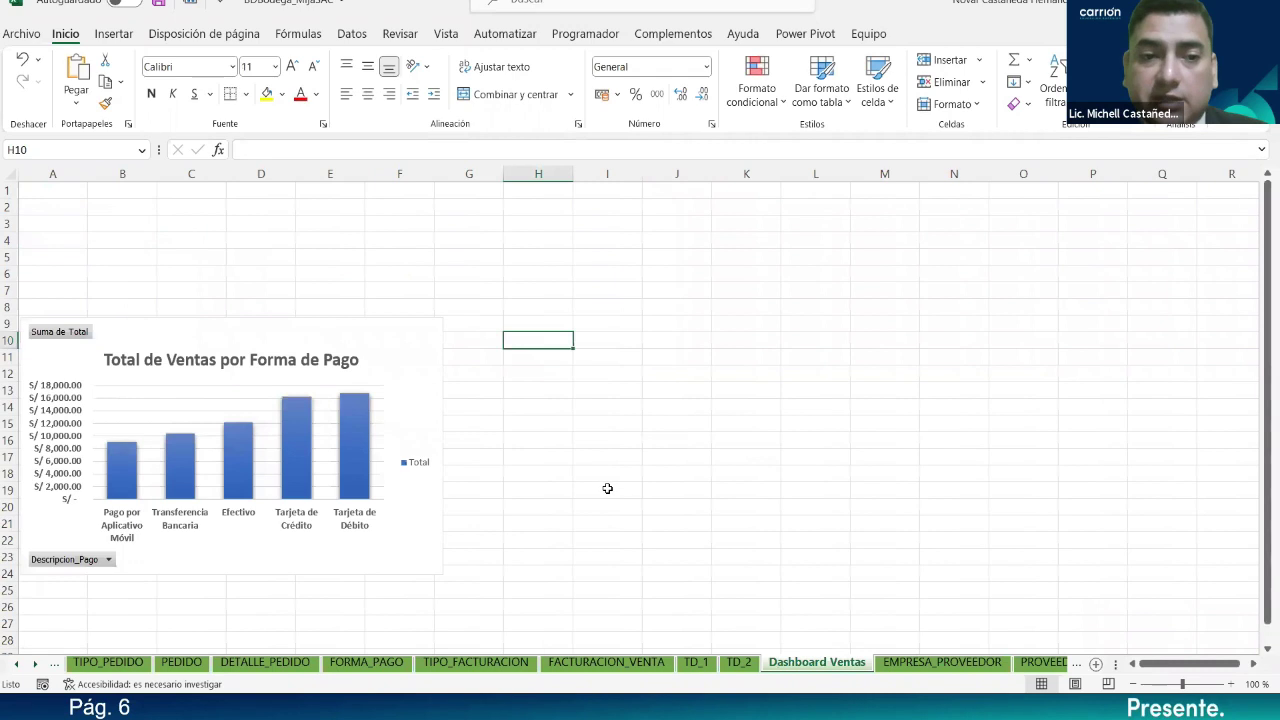
{"action": "key", "text": "ctrl+v"}
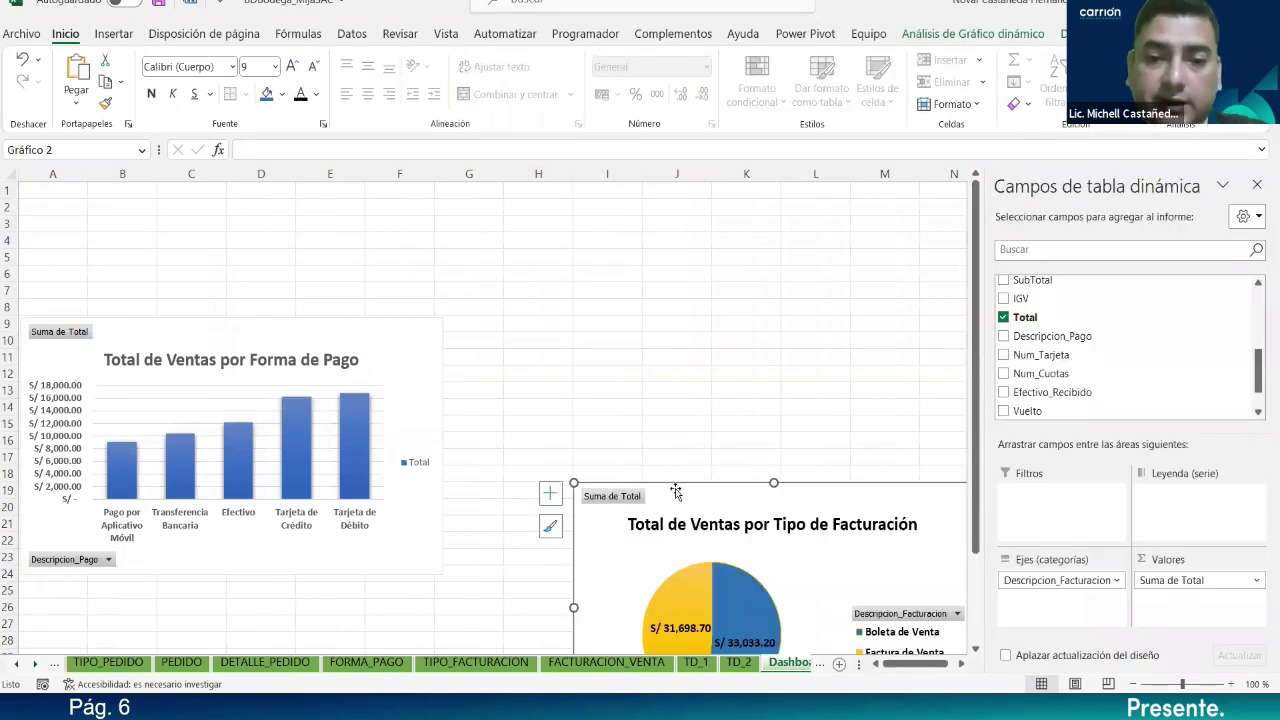
{"action": "left_click_drag", "start_coordinate": [676, 491], "coordinate": [546, 322]}
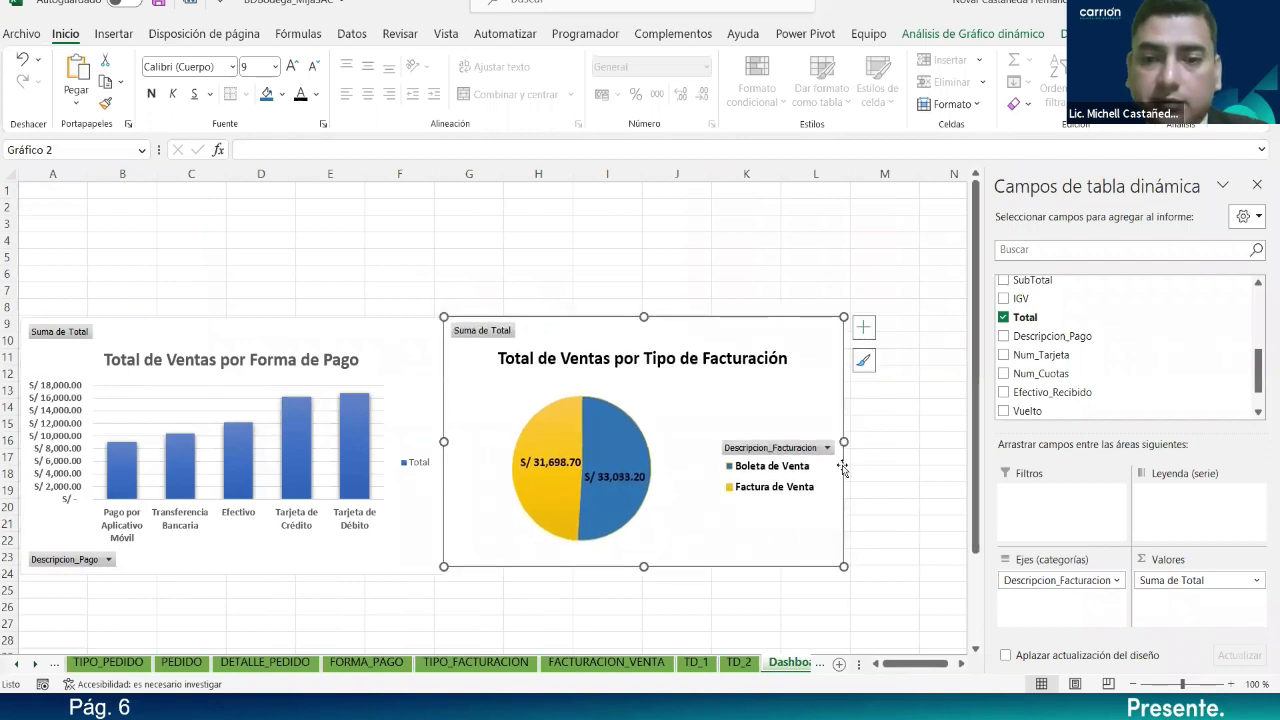
Step: Shorten both dashboard charts to end at row 22 and narrow the pie chart to span columns G to L
{"action": "left_click_drag", "start_coordinate": [843, 441], "coordinate": [763, 441]}
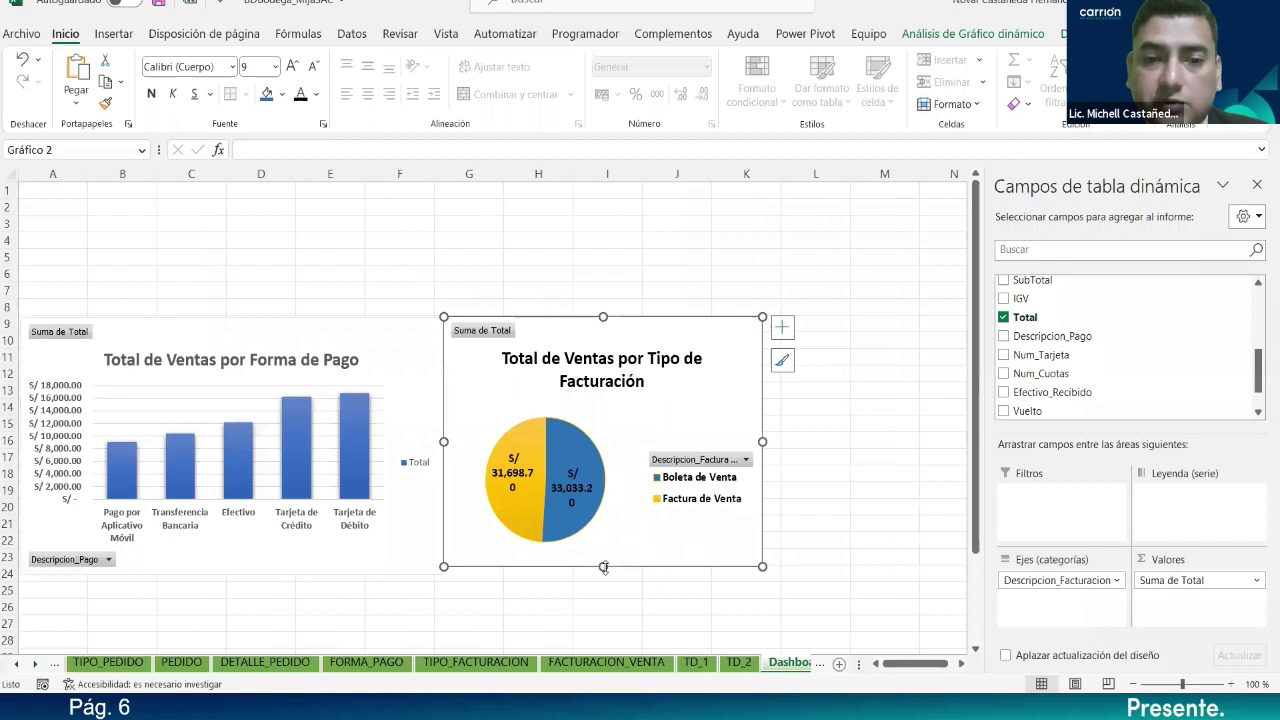
{"action": "left_click_drag", "start_coordinate": [603, 569], "coordinate": [533, 576]}
{"action": "left_click", "coordinate": [232, 573]}
{"action": "left_click_drag", "start_coordinate": [232, 573], "coordinate": [232, 547]}
{"action": "left_click", "coordinate": [521, 527]}
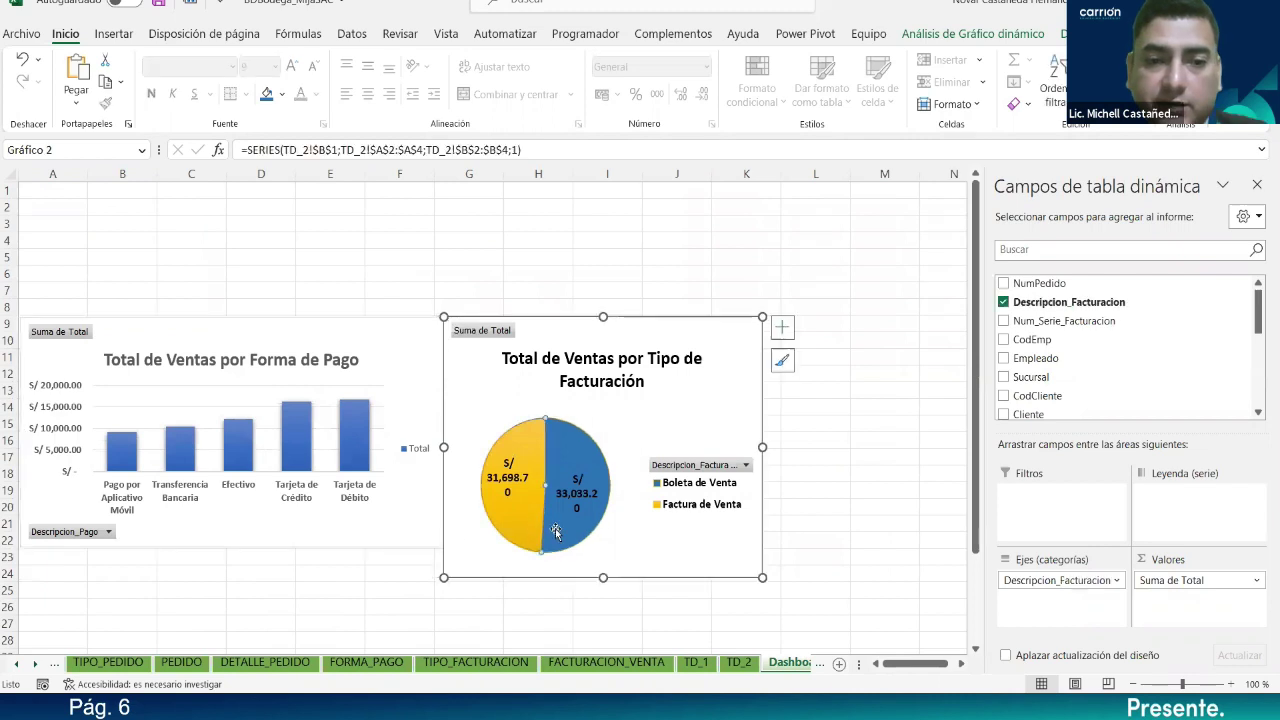
{"action": "left_click_drag", "start_coordinate": [603, 576], "coordinate": [589, 548]}
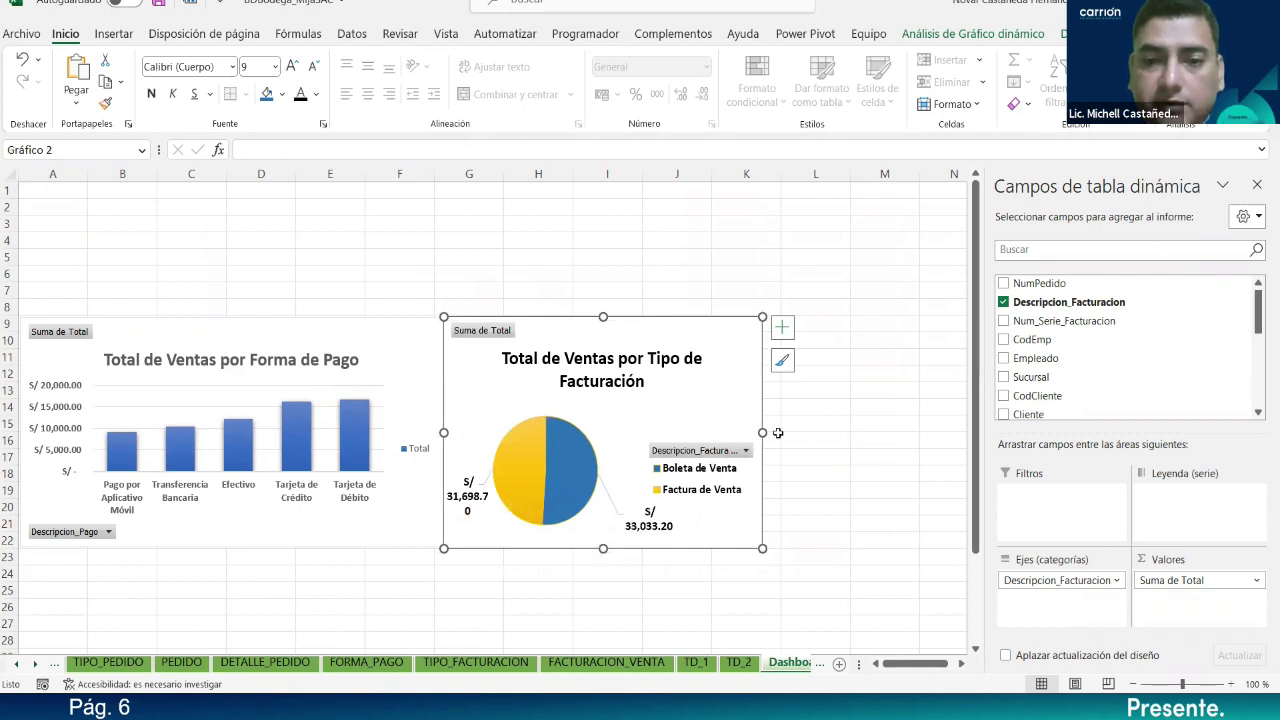
{"action": "left_click_drag", "start_coordinate": [763, 432], "coordinate": [809, 432]}
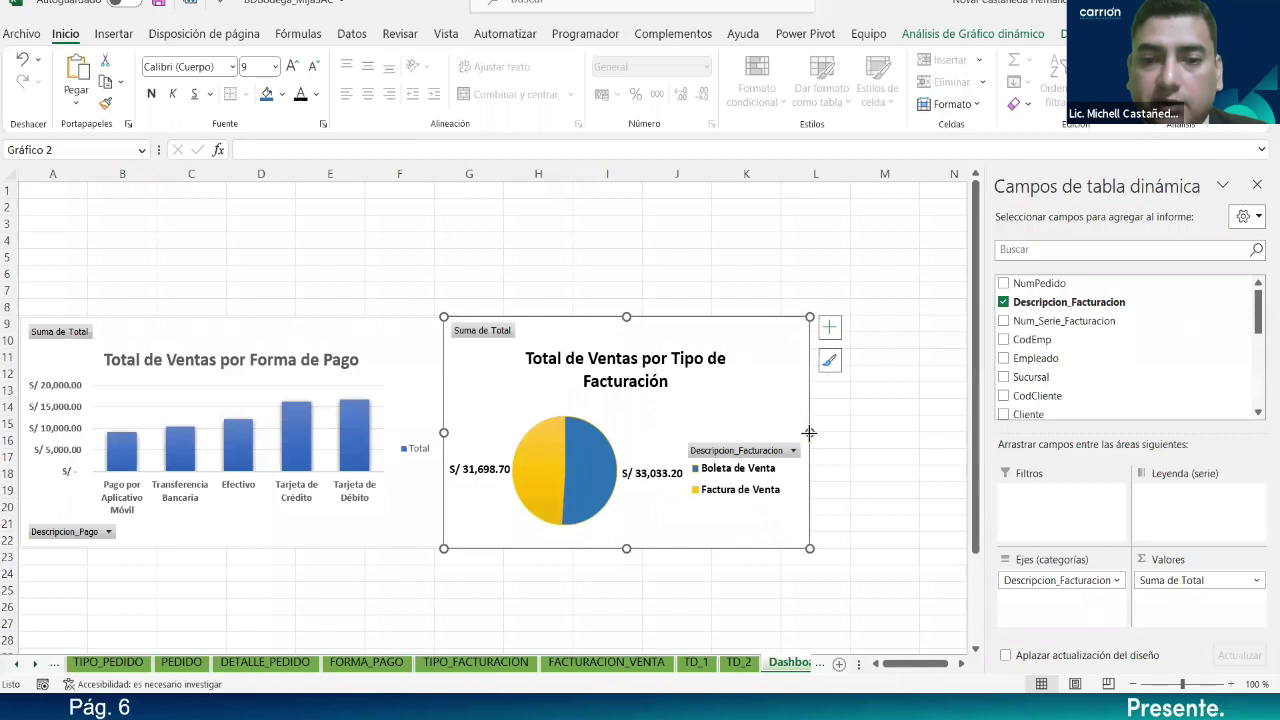
Step: Extend the lower edges of both charts into row 23 so their heights match
{"action": "mouse_move", "coordinate": [626, 549]}
{"action": "left_mouse_down"}
{"action": "mouse_move", "coordinate": [625, 571]}
{"action": "mouse_move", "coordinate": [625, 557]}
{"action": "left_mouse_up"}
{"action": "left_click", "coordinate": [306, 552]}
{"action": "left_click_drag", "start_coordinate": [232, 548], "coordinate": [352, 563]}
{"action": "left_click", "coordinate": [470, 550]}
{"action": "left_click", "coordinate": [323, 549]}
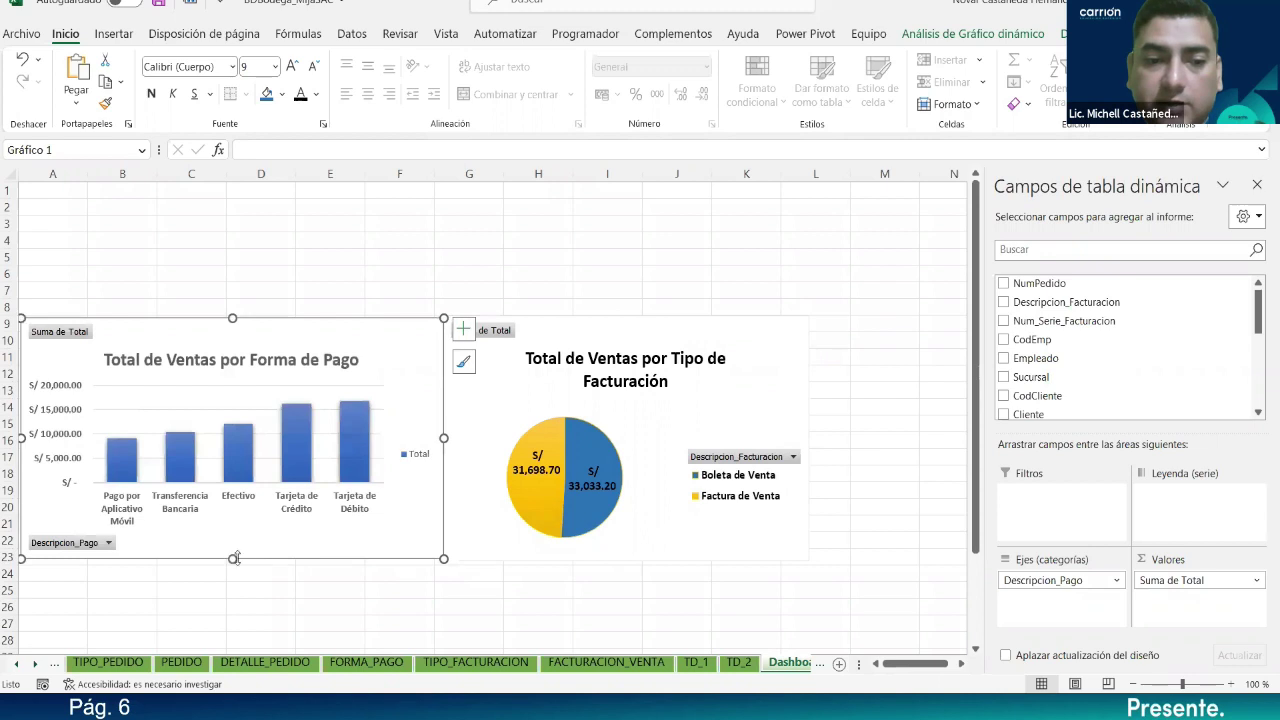
{"action": "left_click_drag", "start_coordinate": [234, 557], "coordinate": [250, 568]}
{"action": "left_click", "coordinate": [479, 553]}
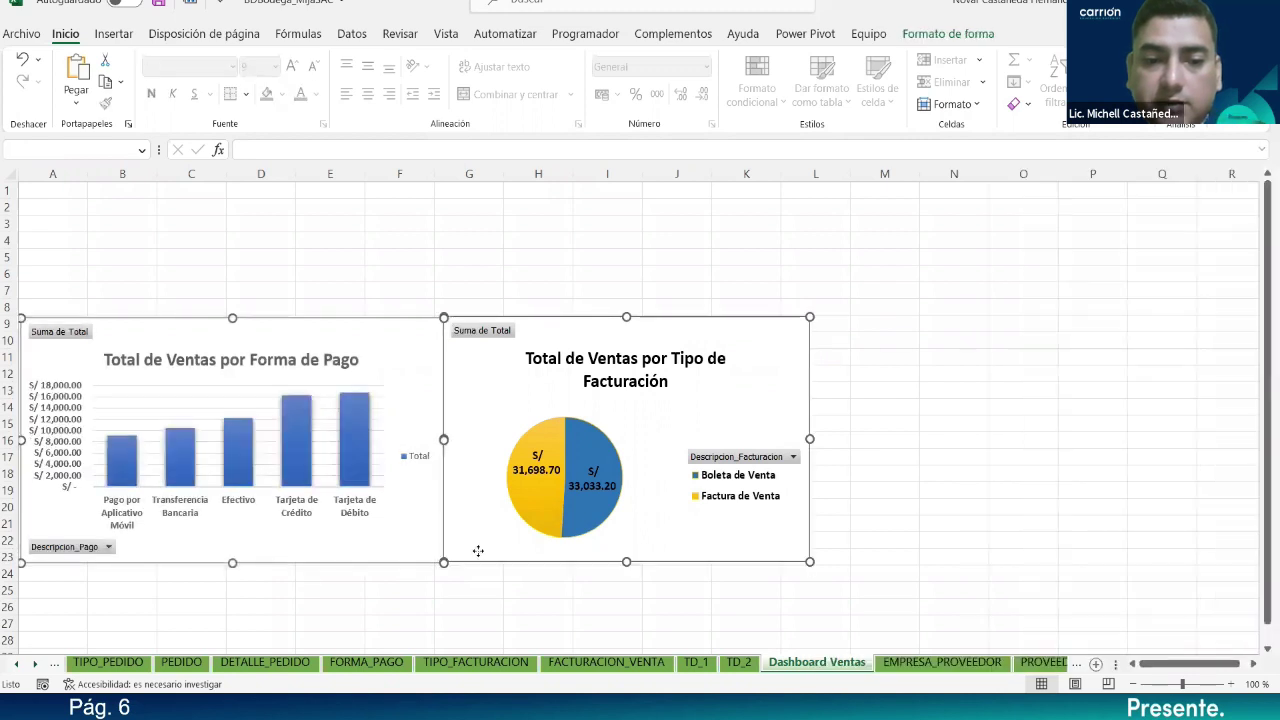
{"action": "left_click", "coordinate": [489, 597]}
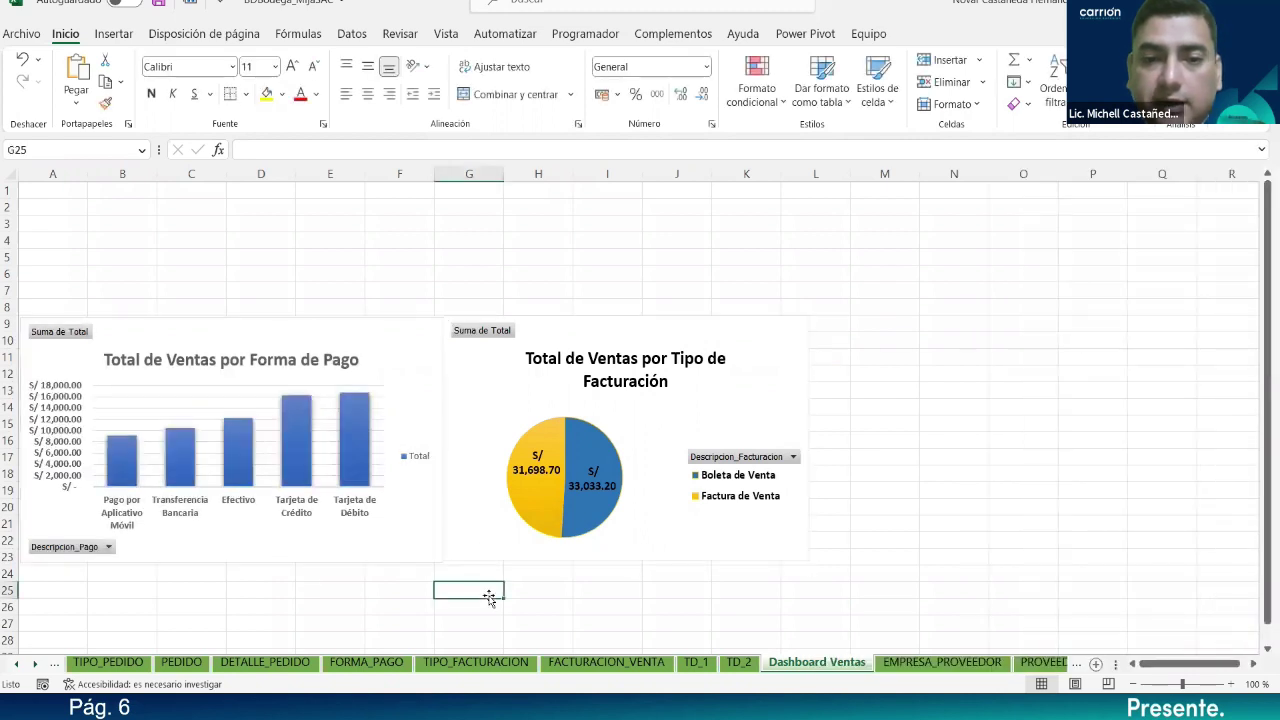
Step: Make the bar chart's title and axis text black, and set its category axis labels in bold at size 9
{"action": "left_click", "coordinate": [677, 423]}
{"action": "left_click", "coordinate": [380, 351]}
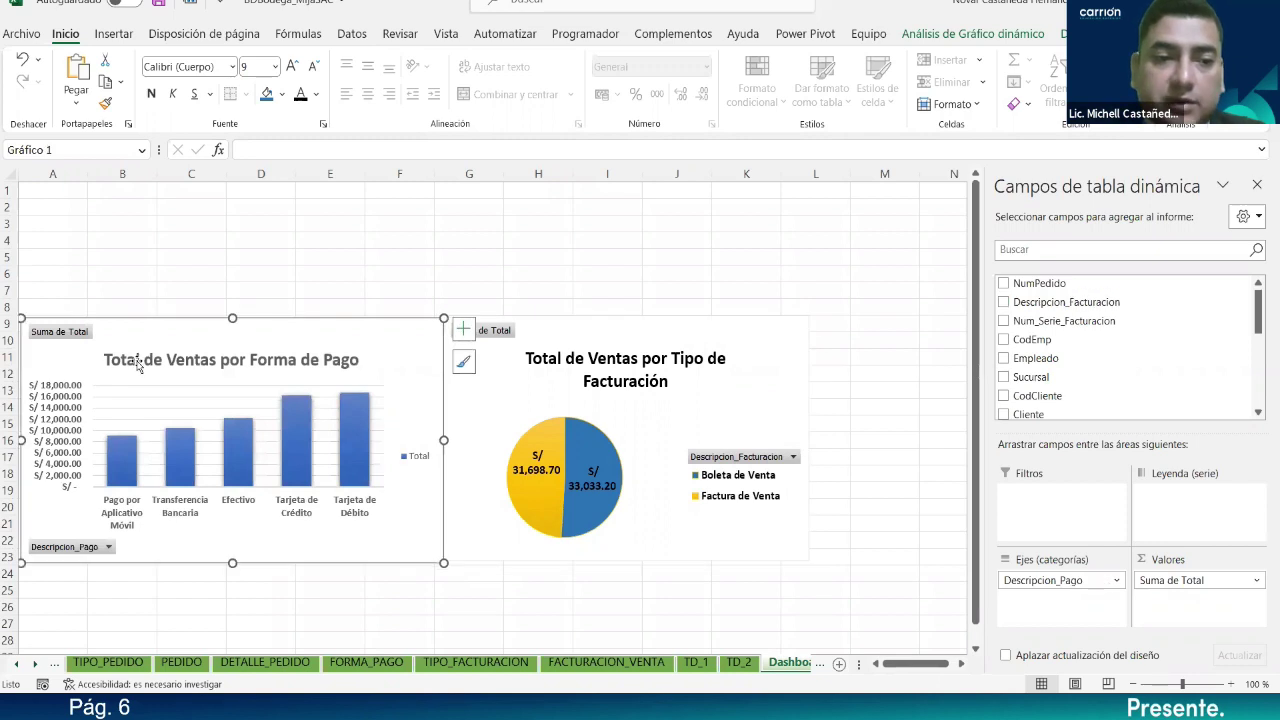
{"action": "left_click", "coordinate": [62, 476]}
{"action": "left_click", "coordinate": [194, 521]}
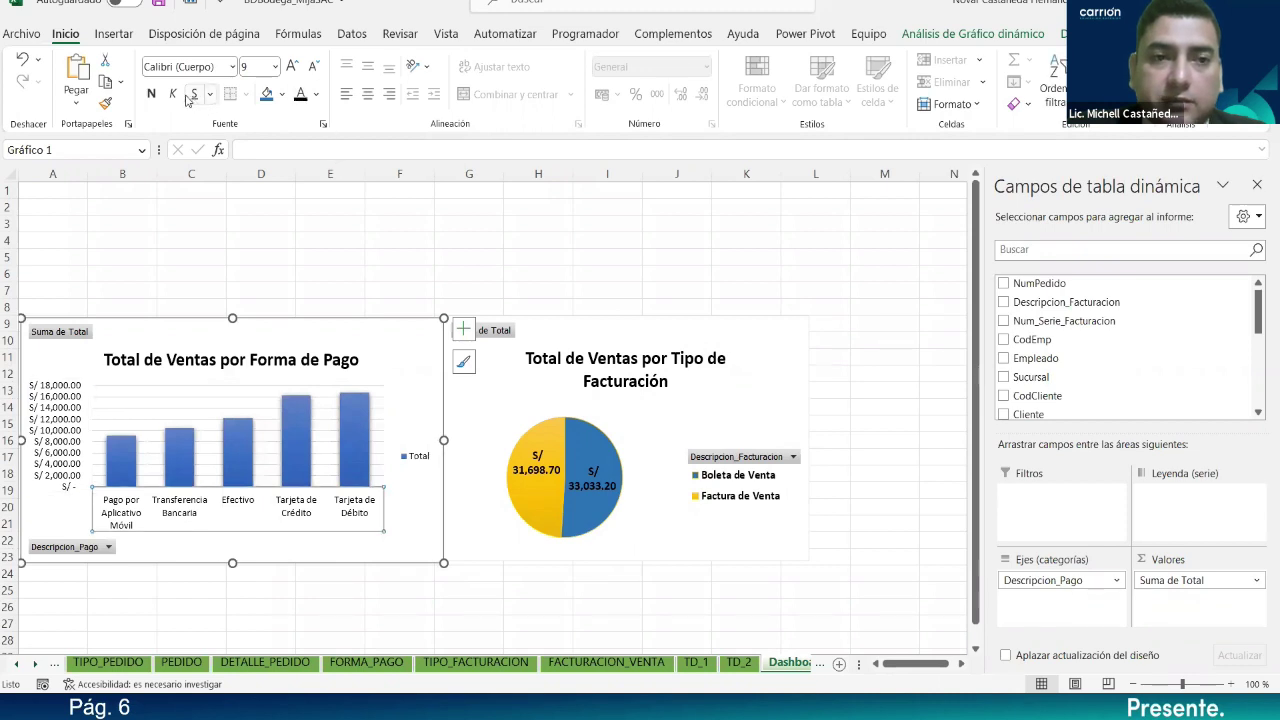
{"action": "left_click", "coordinate": [153, 93]}
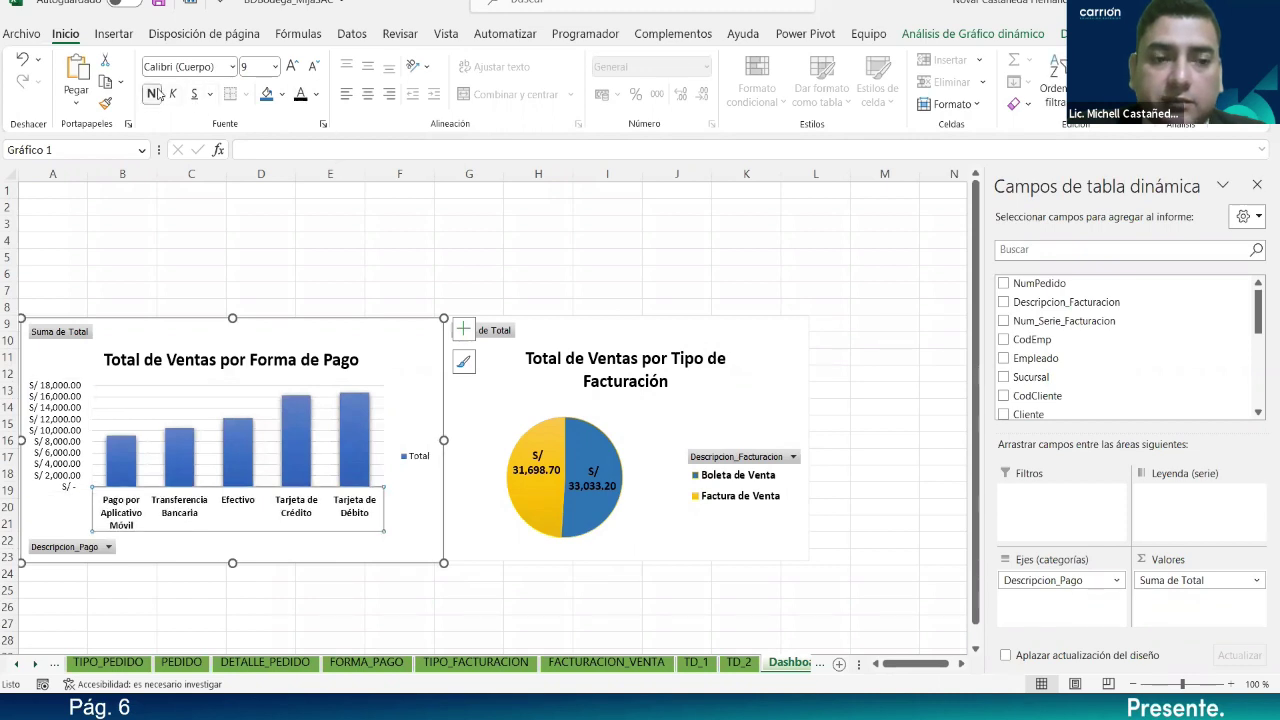
{"action": "left_click", "coordinate": [292, 69]}
{"action": "left_click", "coordinate": [314, 68]}
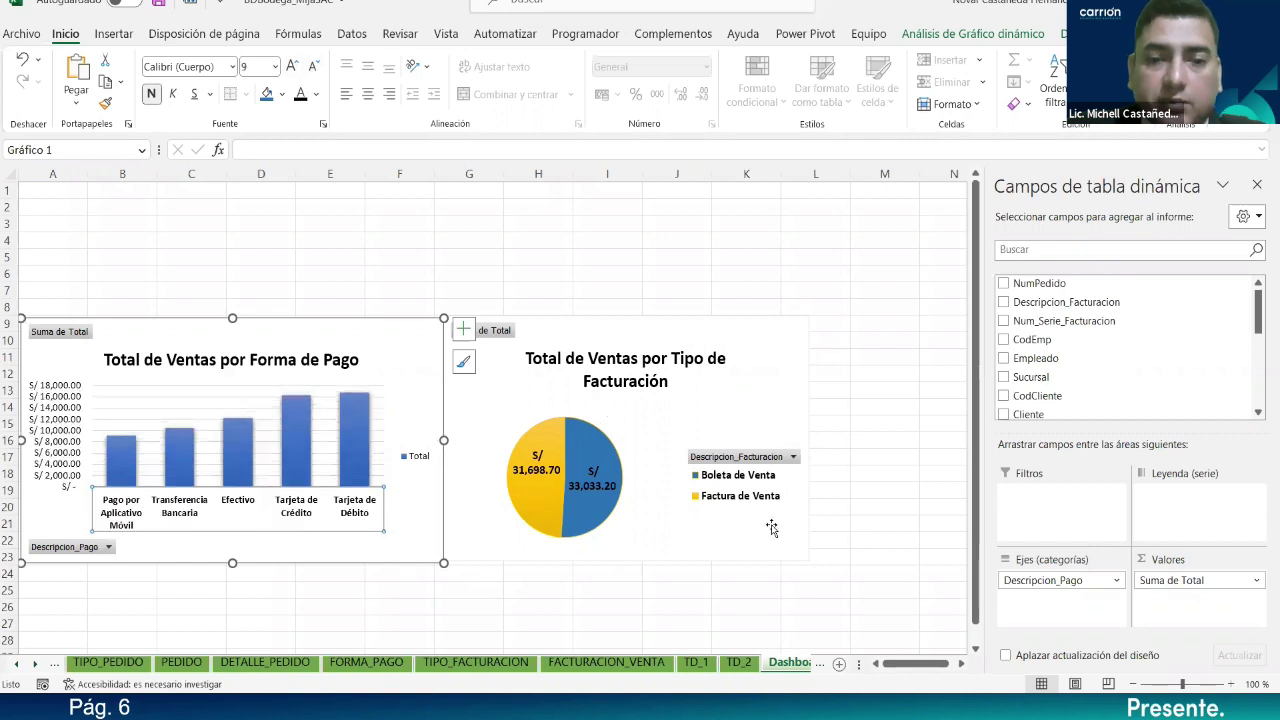
Step: Reduce the pie chart legend's font size to 9 and narrow the chart slightly
{"action": "left_click", "coordinate": [760, 498]}
{"action": "left_click", "coordinate": [312, 67]}
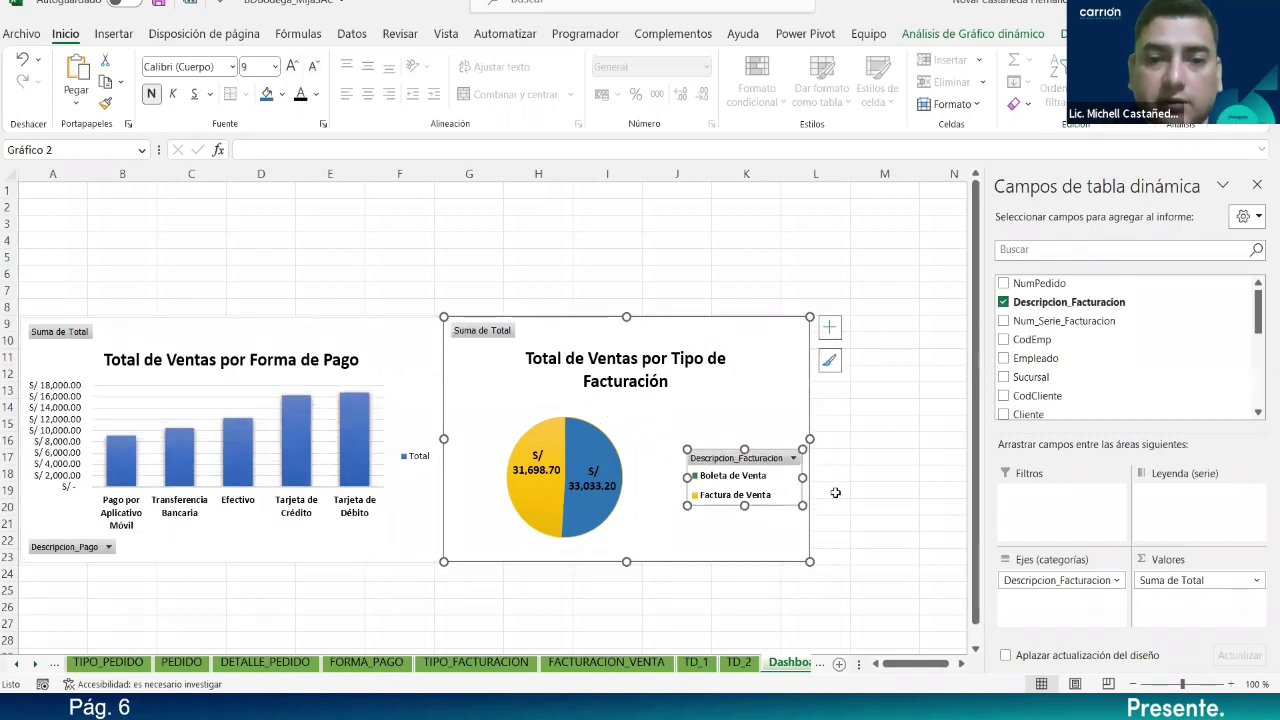
{"action": "left_click", "coordinate": [855, 490]}
{"action": "left_click", "coordinate": [810, 436]}
{"action": "left_click_drag", "start_coordinate": [809, 438], "coordinate": [805, 437]}
{"action": "left_click", "coordinate": [684, 388]}
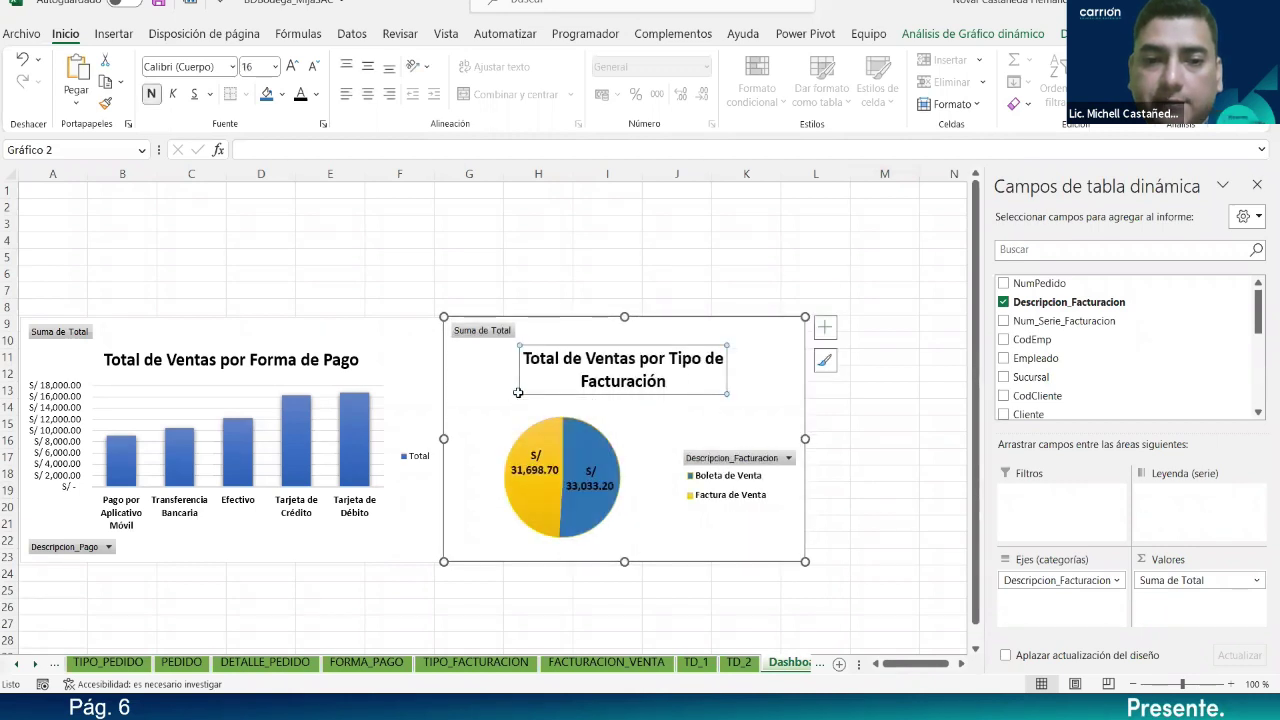
{"action": "triple_click", "coordinate": [696, 375]}
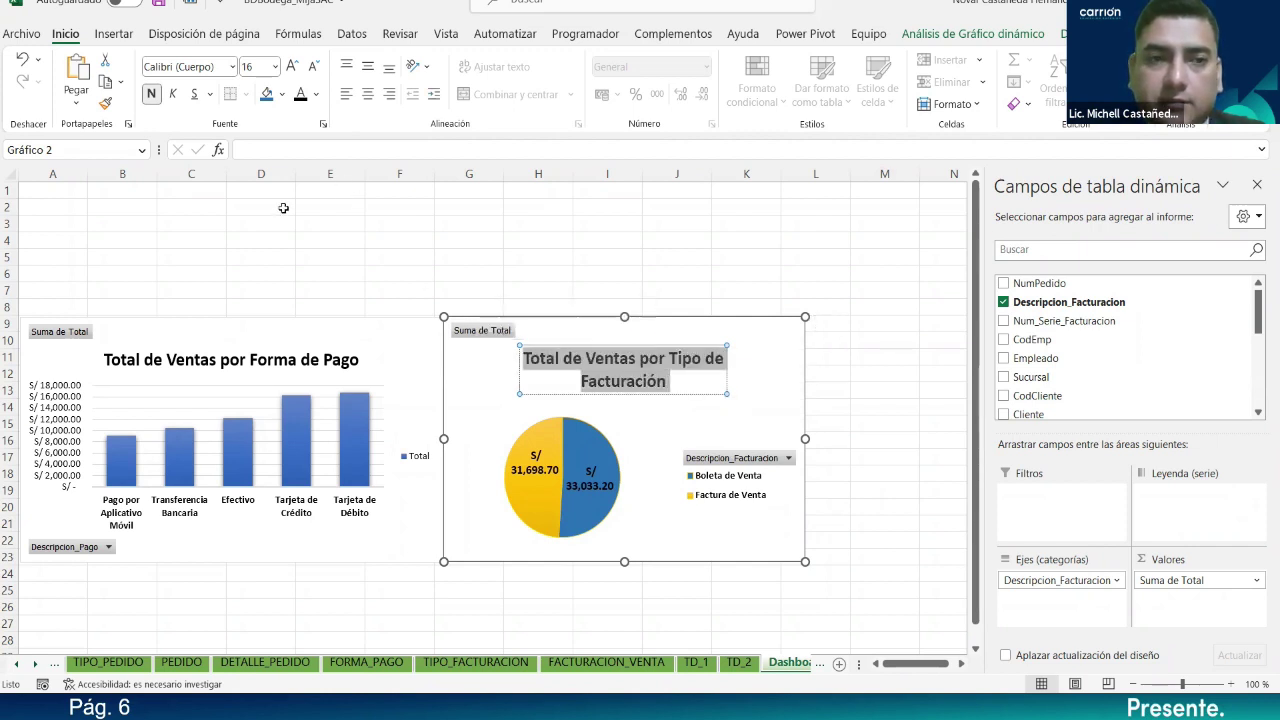
{"action": "left_click", "coordinate": [264, 375]}
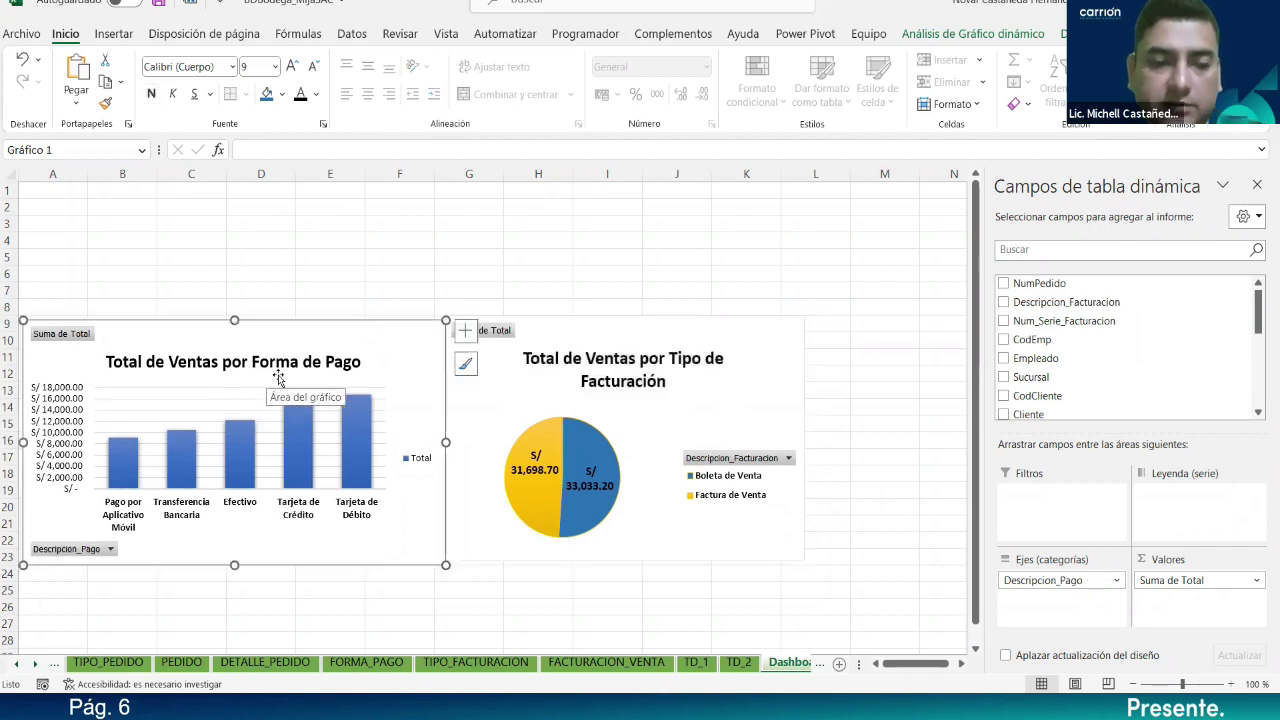
{"action": "left_click", "coordinate": [512, 379]}
{"action": "left_click", "coordinate": [862, 544]}
Step: Recolour the pie chart with the second multicolour palette, giving blue and grey slices
{"action": "left_click", "coordinate": [562, 480]}
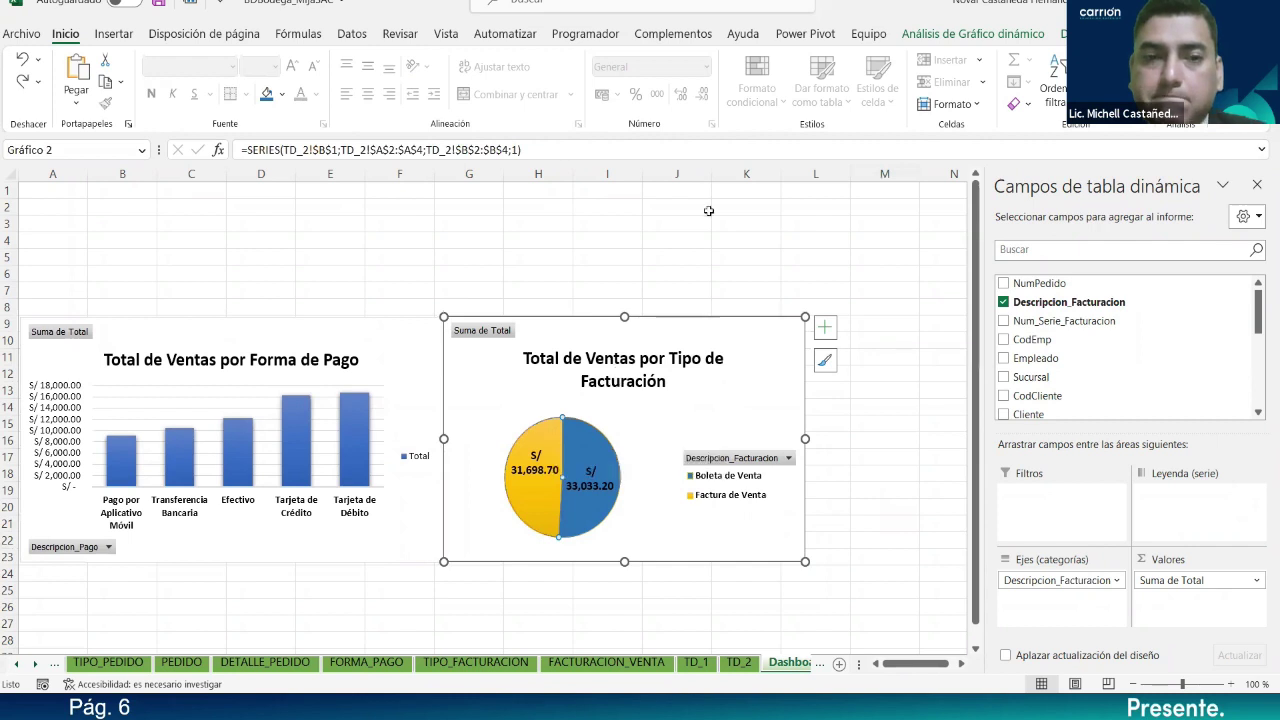
{"action": "left_click", "coordinate": [1079, 34]}
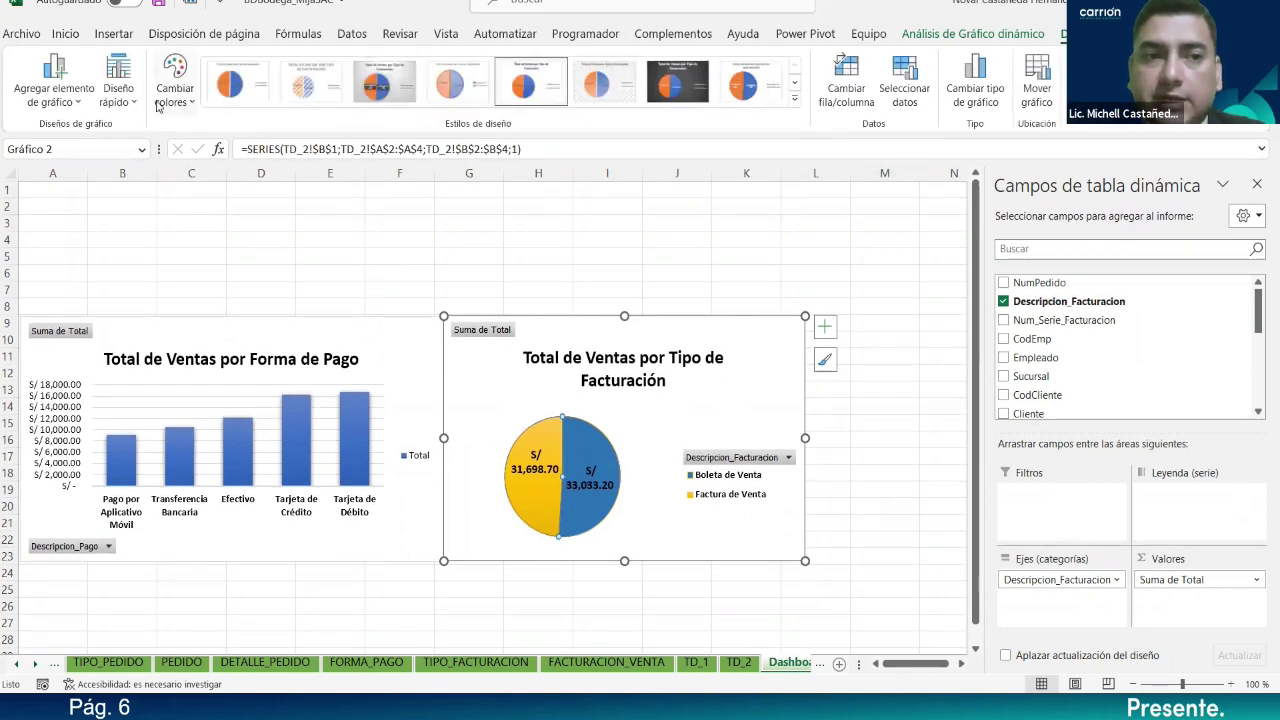
{"action": "left_click", "coordinate": [165, 95]}
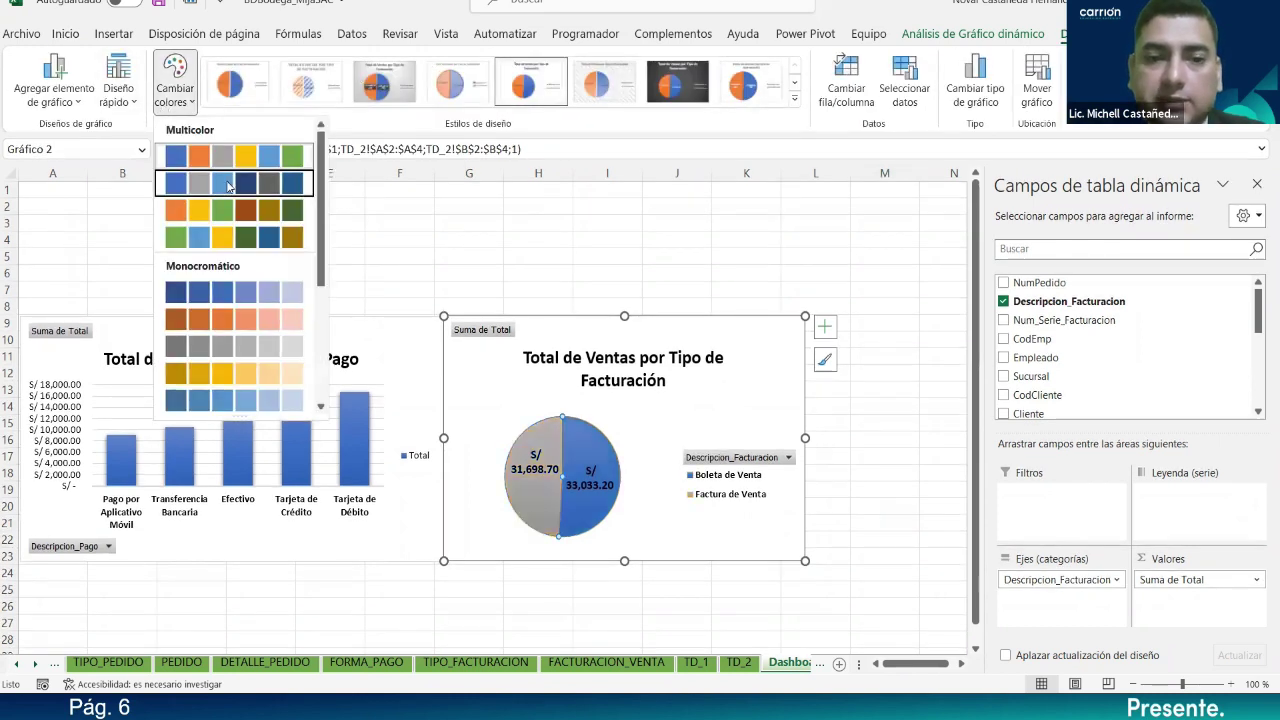
{"action": "left_click", "coordinate": [234, 183]}
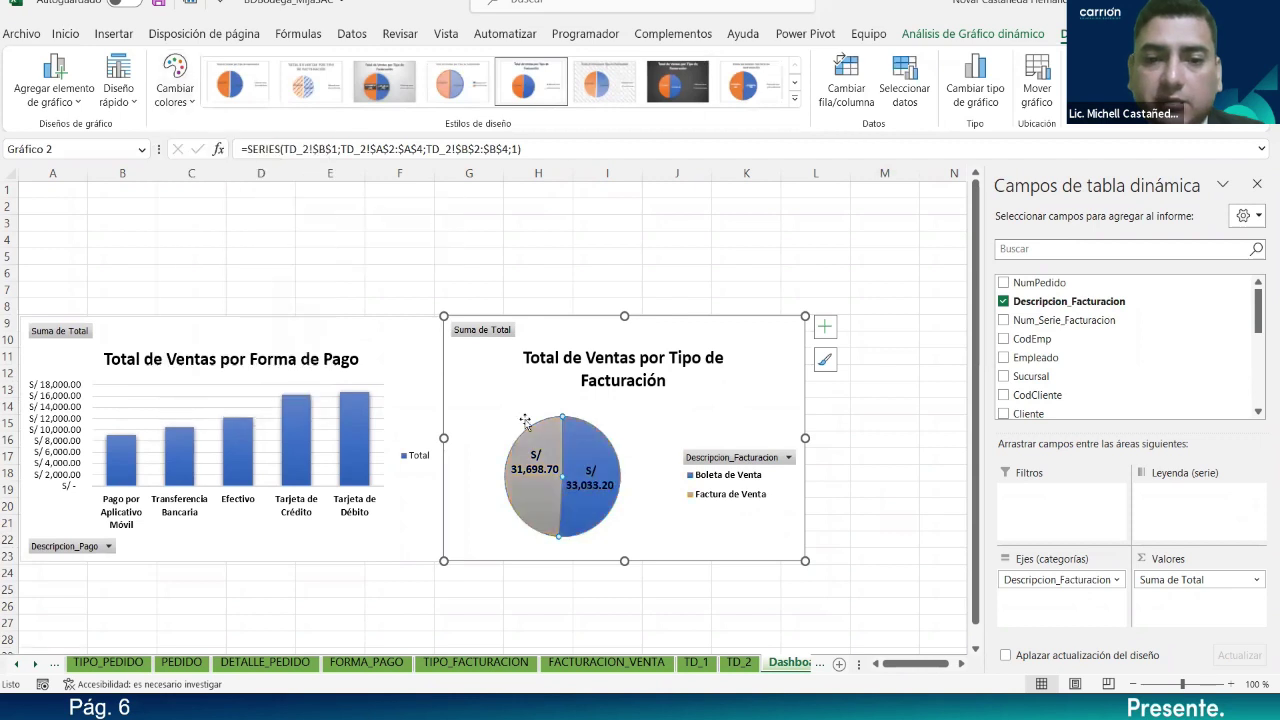
{"action": "left_click", "coordinate": [882, 467]}
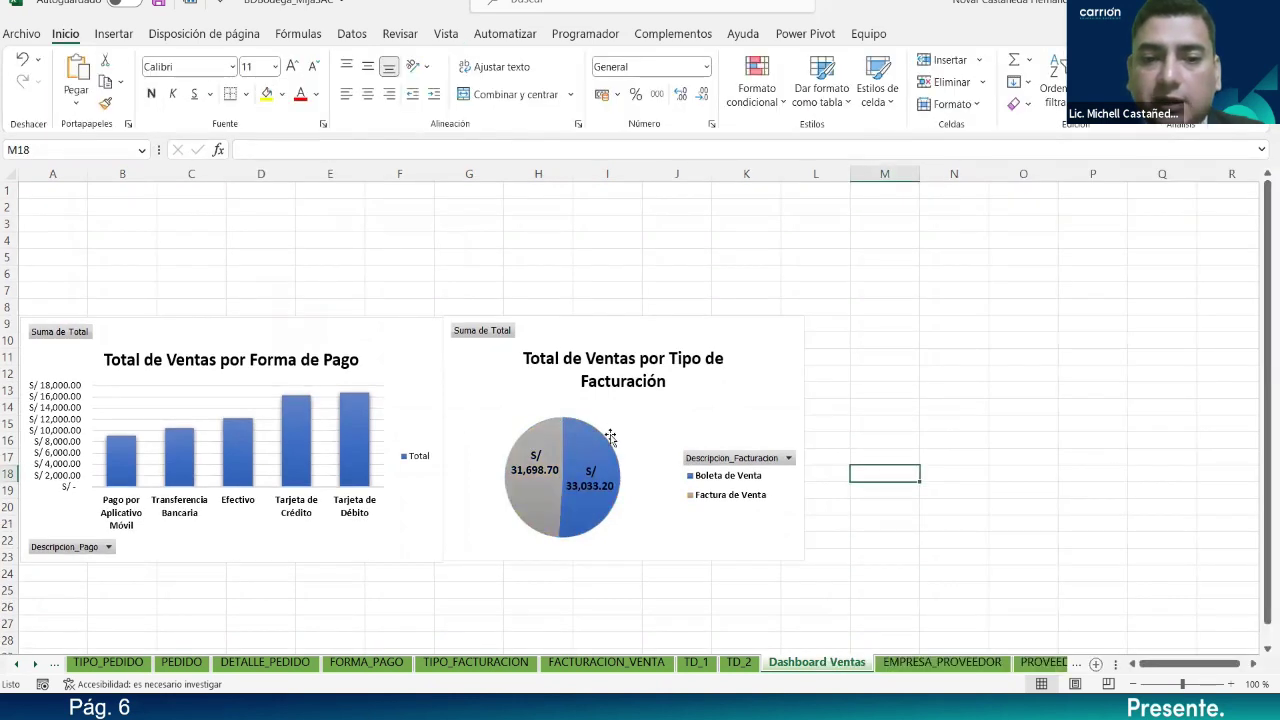
Step: Review the two dashboard charts and their source pivot tables on sheets TD_1 and TD_2
{"action": "left_click", "coordinate": [610, 437]}
{"action": "left_click", "coordinate": [475, 272]}
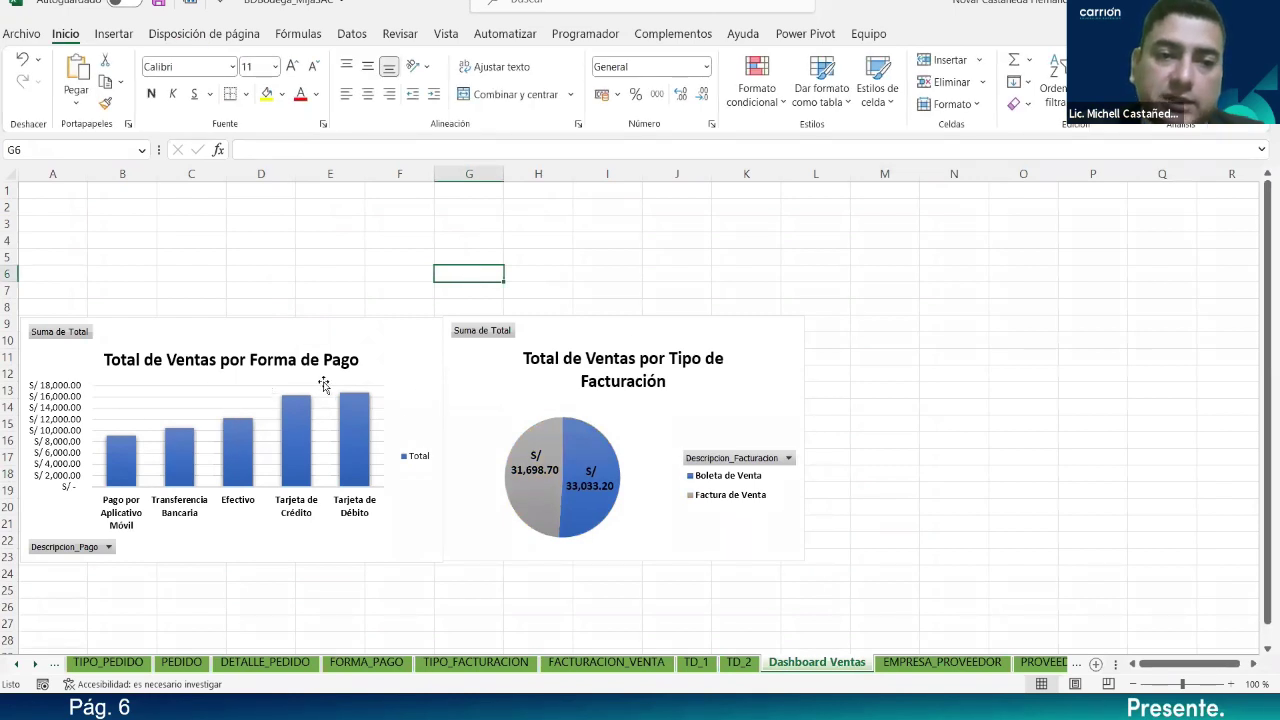
{"action": "left_click", "coordinate": [260, 485]}
{"action": "left_click", "coordinate": [780, 455]}
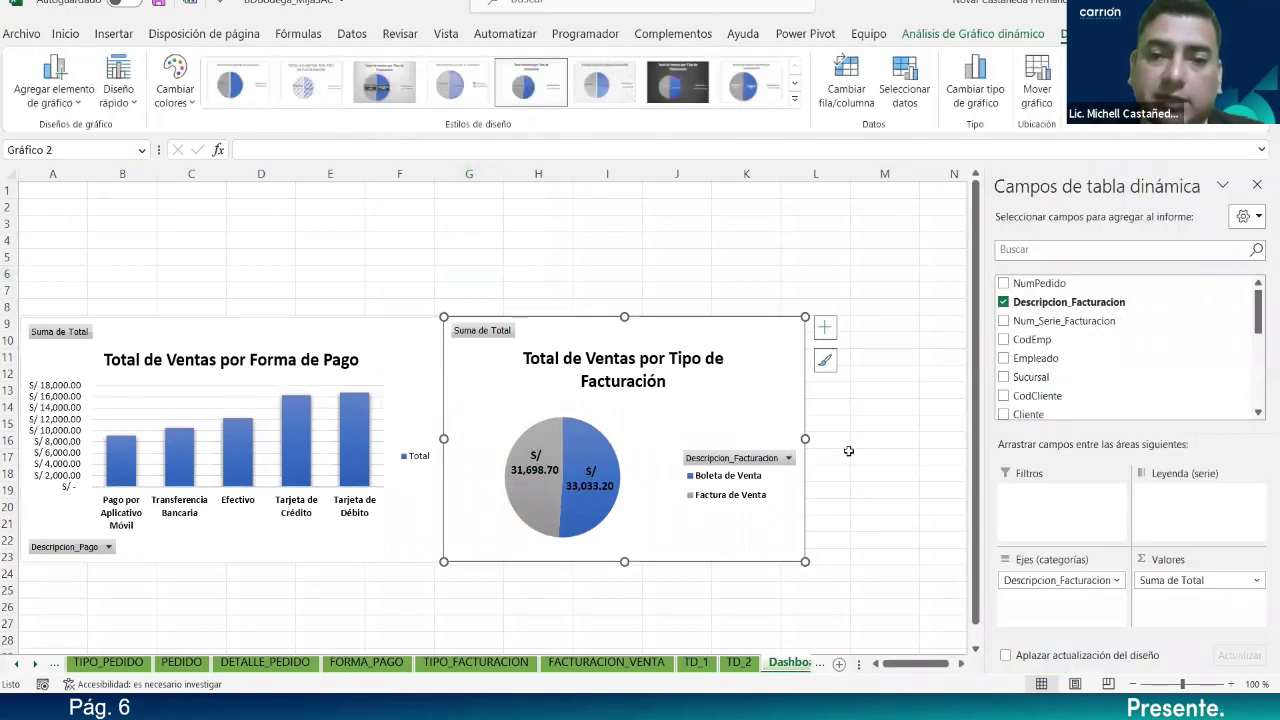
{"action": "left_click", "coordinate": [850, 452]}
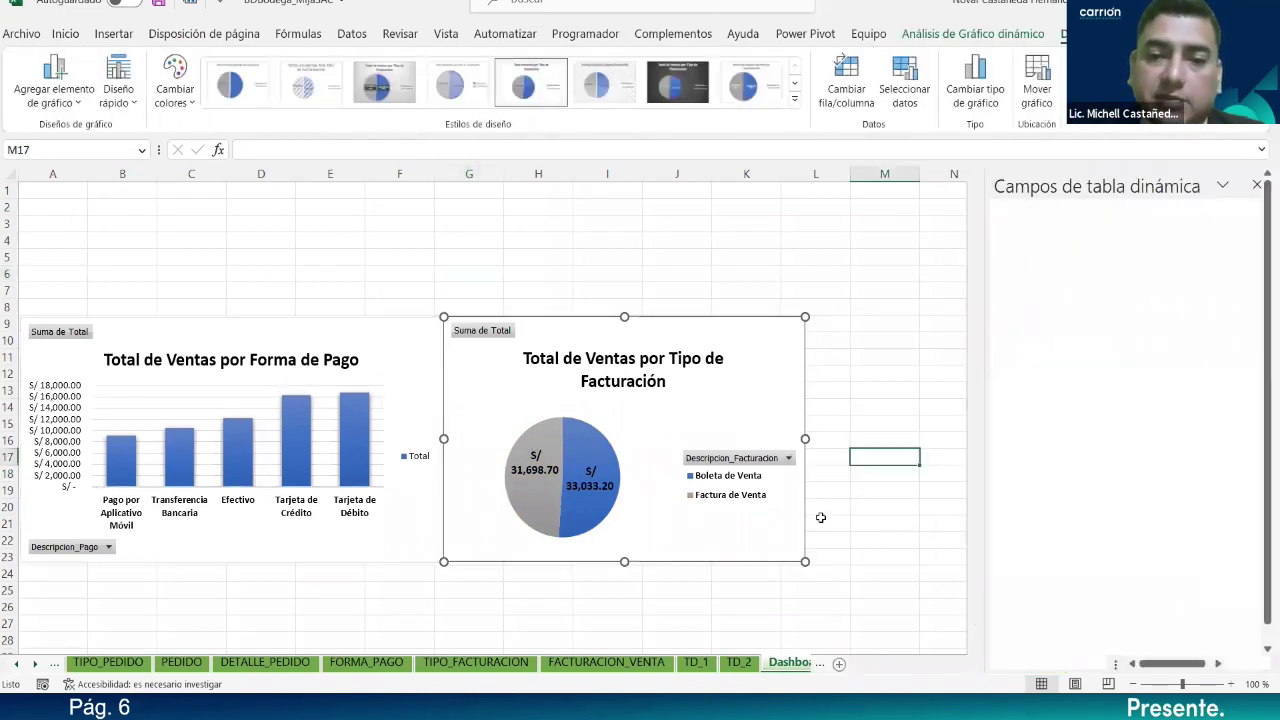
{"action": "left_click", "coordinate": [708, 664]}
{"action": "left_click", "coordinate": [735, 664]}
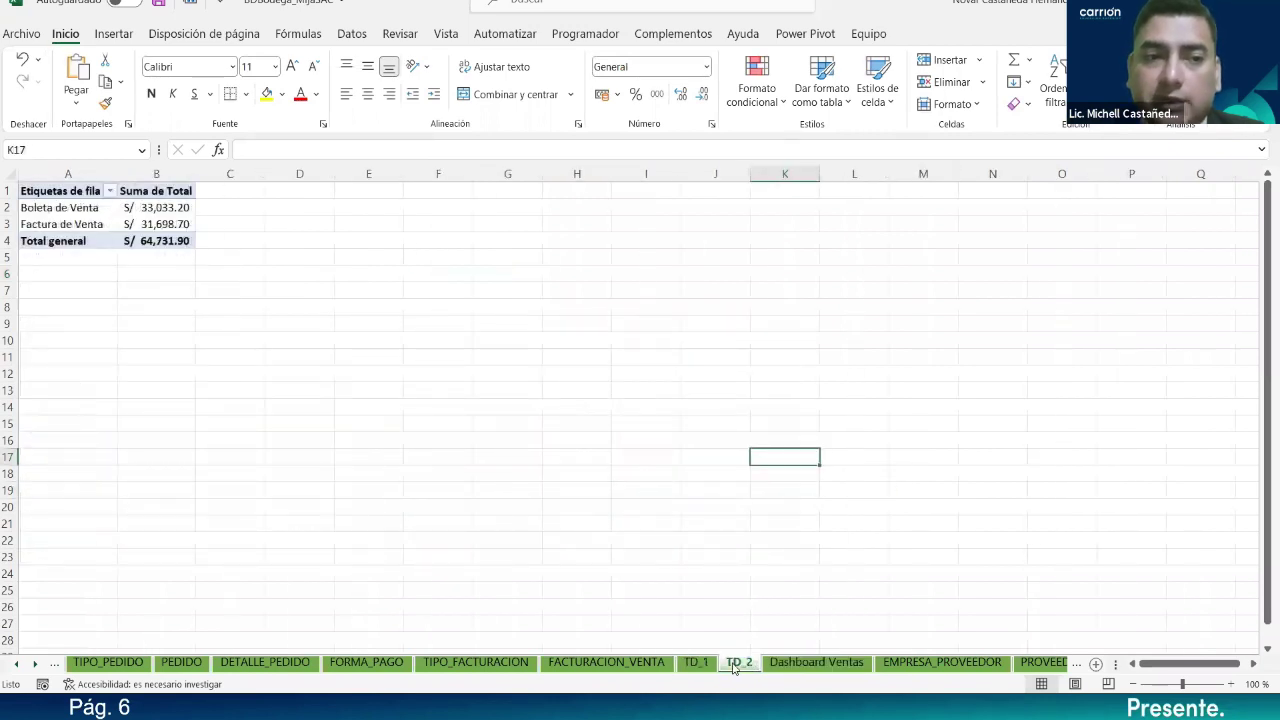
{"action": "left_click", "coordinate": [704, 665]}
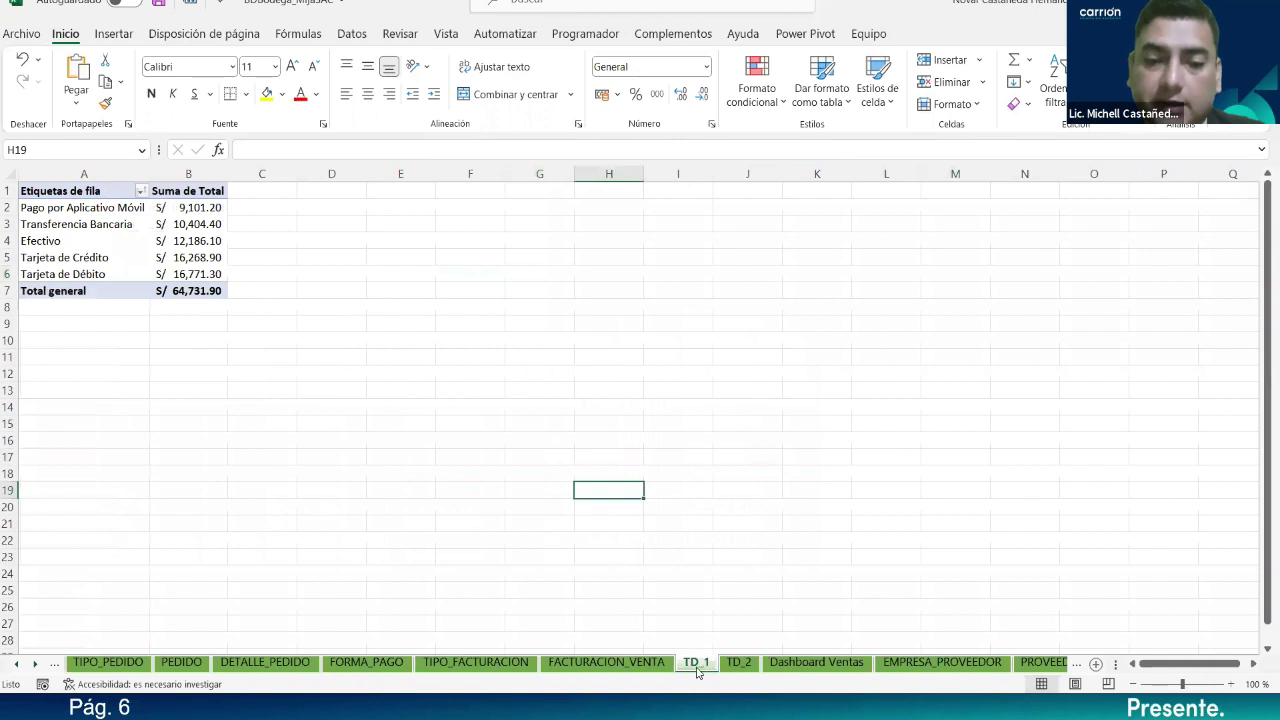
Step: Insert a pivot chart from the FACTURACION_VENTA data on a new worksheet and move that sheet between TD_2 and Dashboard Ventas
{"action": "left_click", "coordinate": [606, 662]}
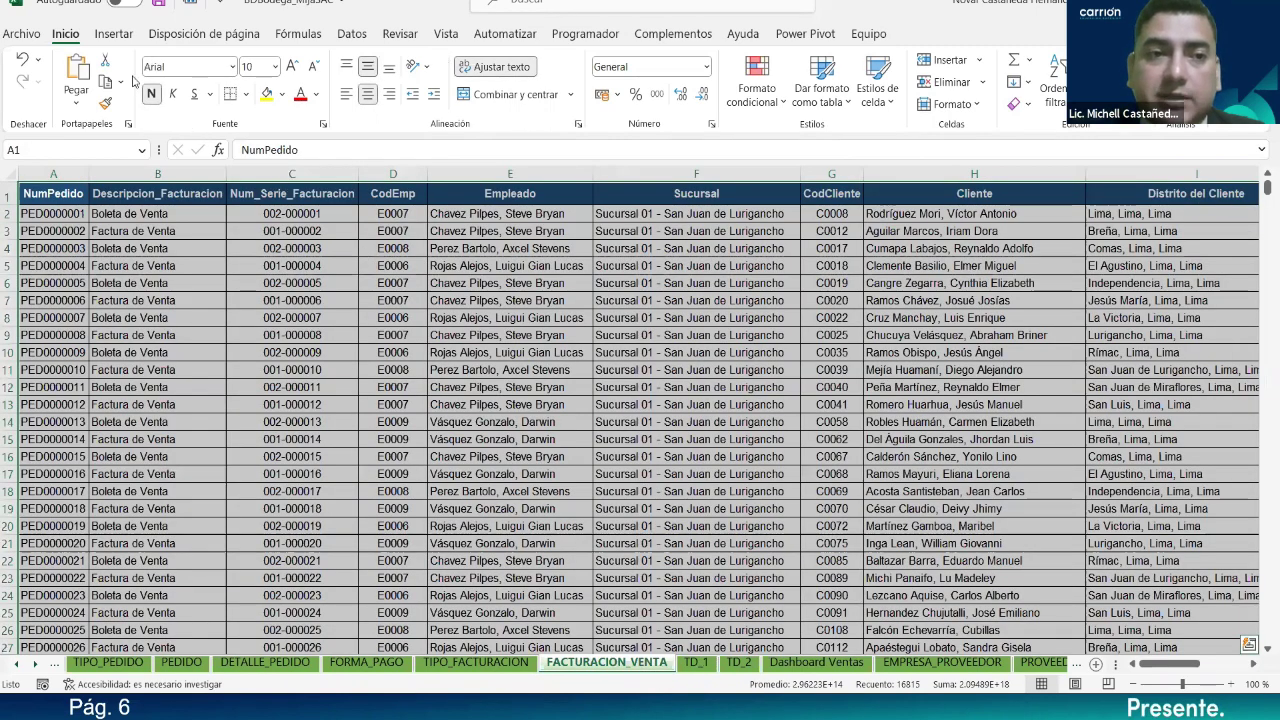
{"action": "left_click", "coordinate": [113, 33]}
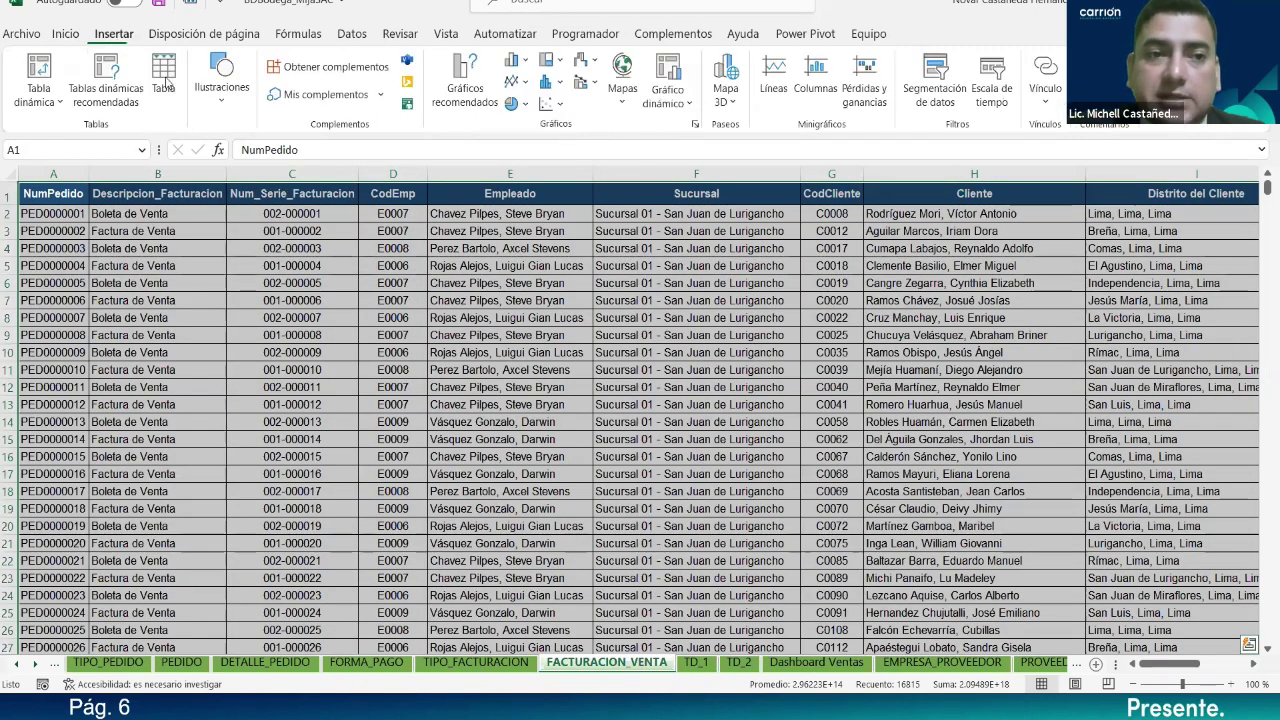
{"action": "left_click", "coordinate": [676, 106]}
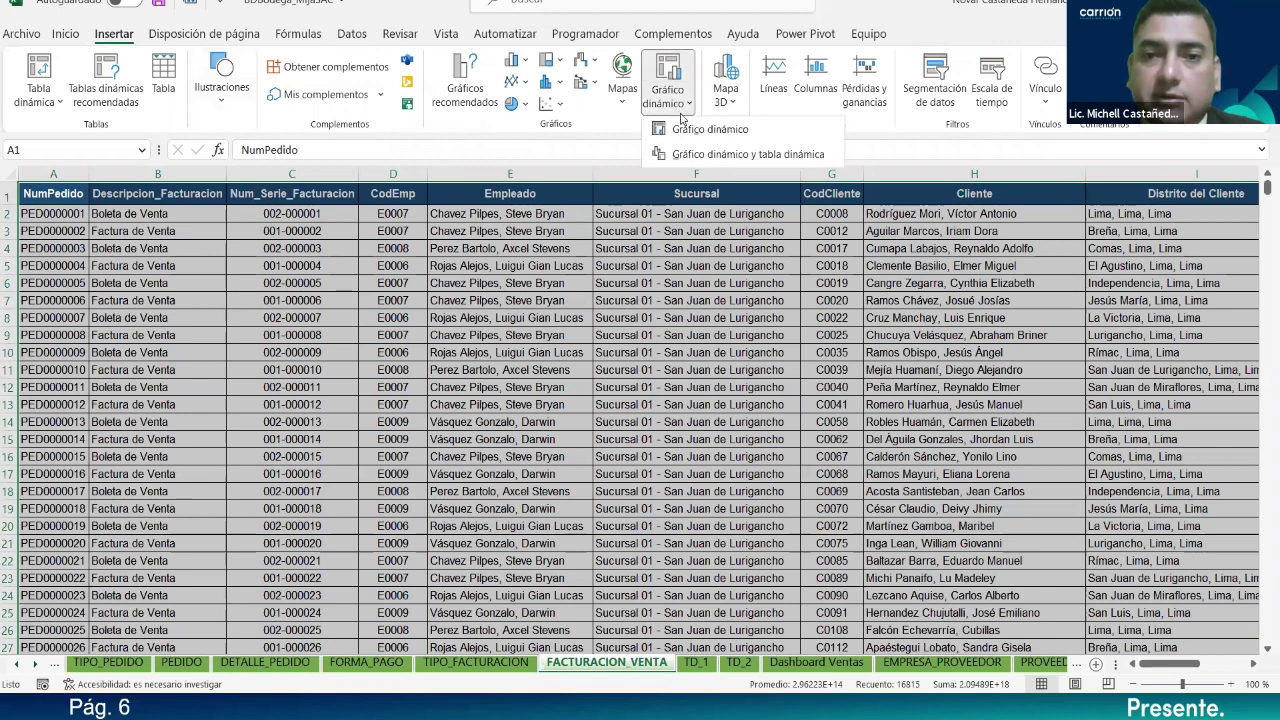
{"action": "left_click", "coordinate": [700, 130]}
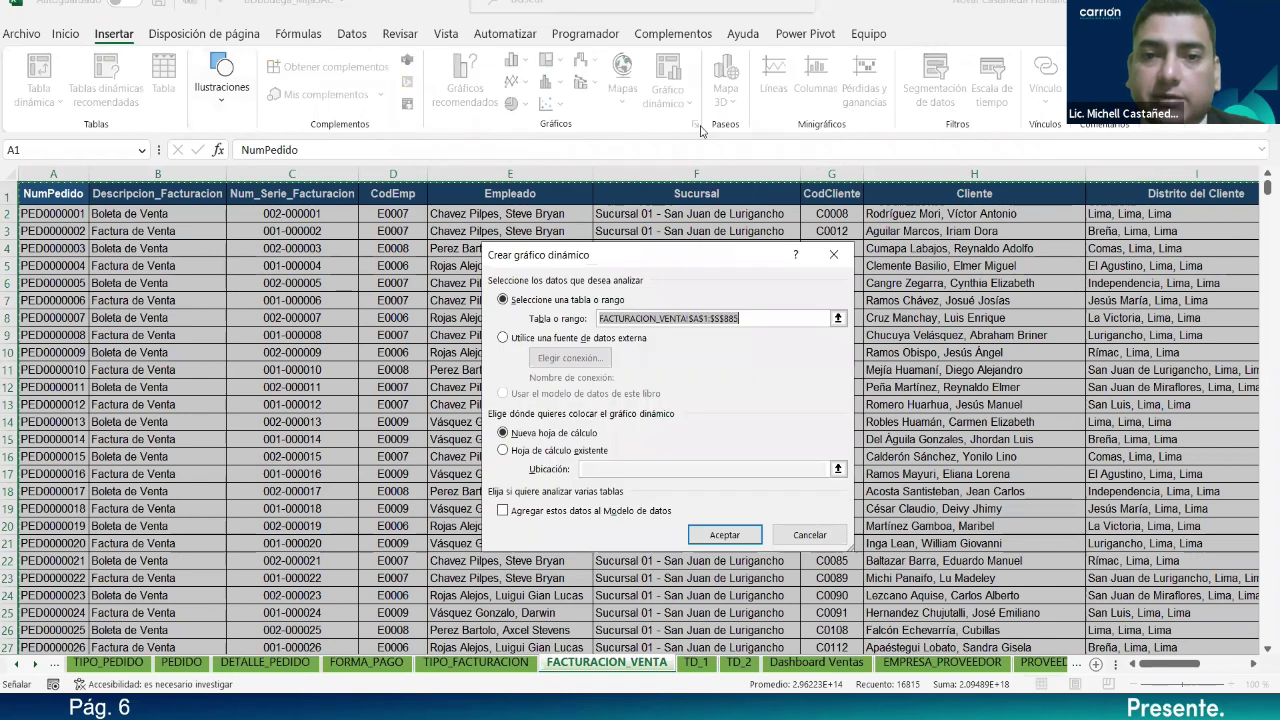
{"action": "left_click", "coordinate": [732, 537]}
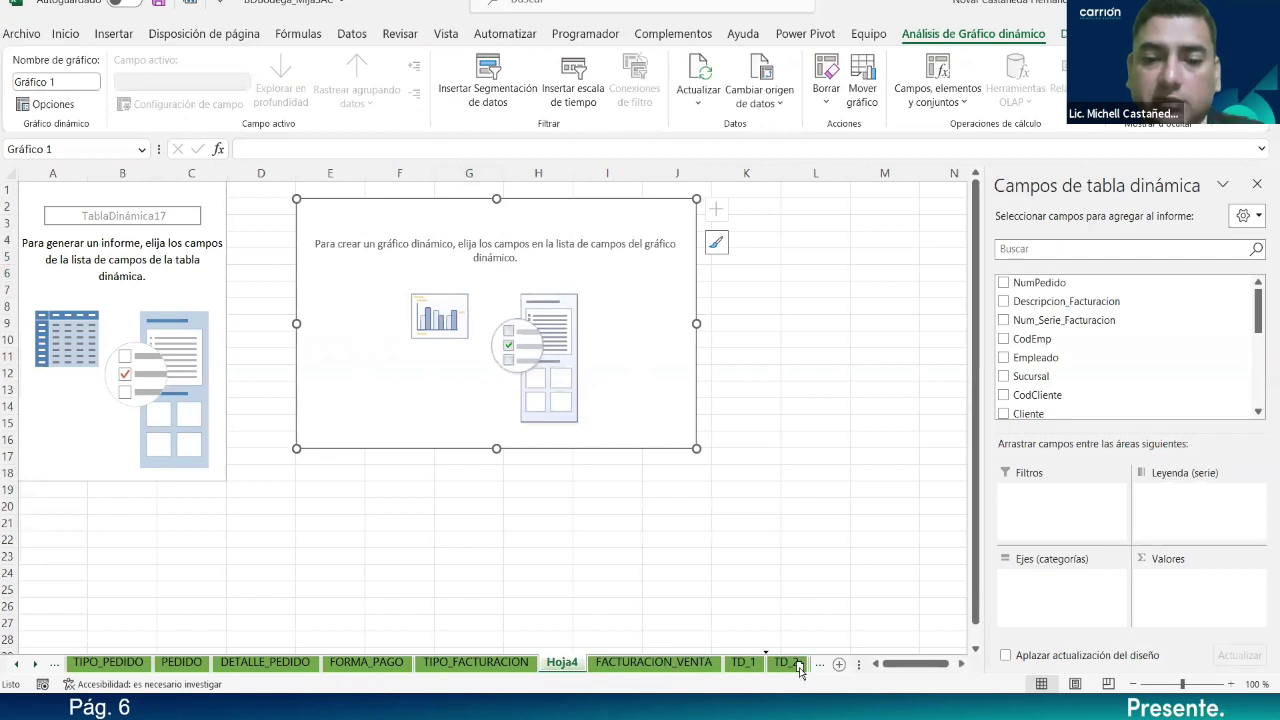
{"action": "scroll", "coordinate": [800, 668], "scroll_direction": "down", "scroll_amount": 2}
{"action": "left_click_drag", "start_coordinate": [693, 668], "coordinate": [690, 668]}
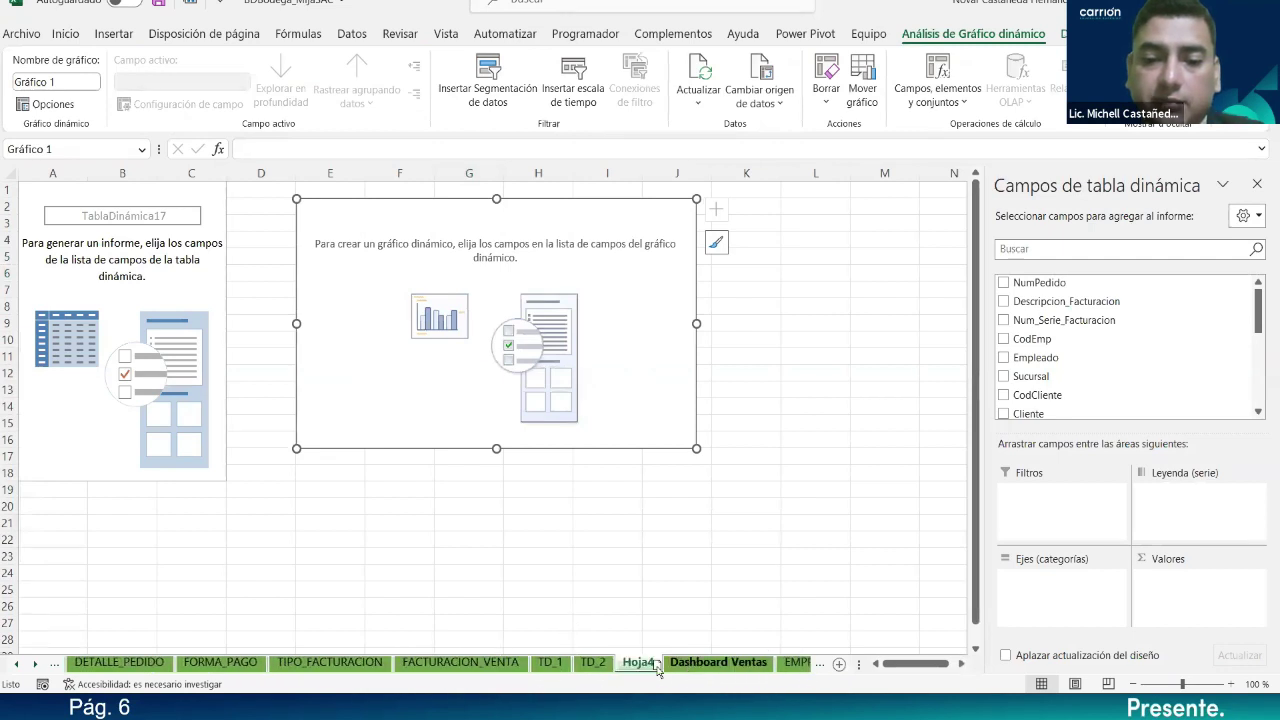
Step: Rename the new pivot chart sheet as TD_3
{"action": "type", "text": "TD"}
{"action": "key", "text": "Return"}
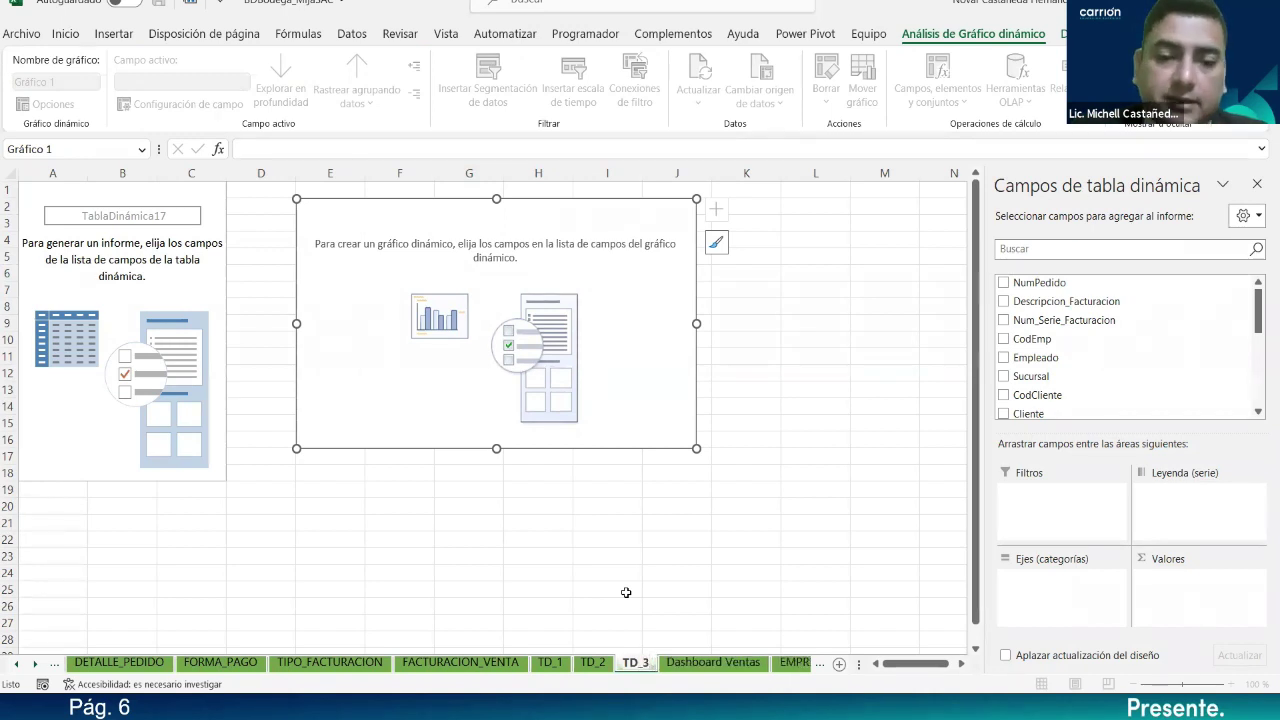
{"action": "left_click", "coordinate": [626, 593]}
Step: Build the TD_3 pivot table with Empleado as rows and the sum of Total as values
{"action": "left_click", "coordinate": [122, 276]}
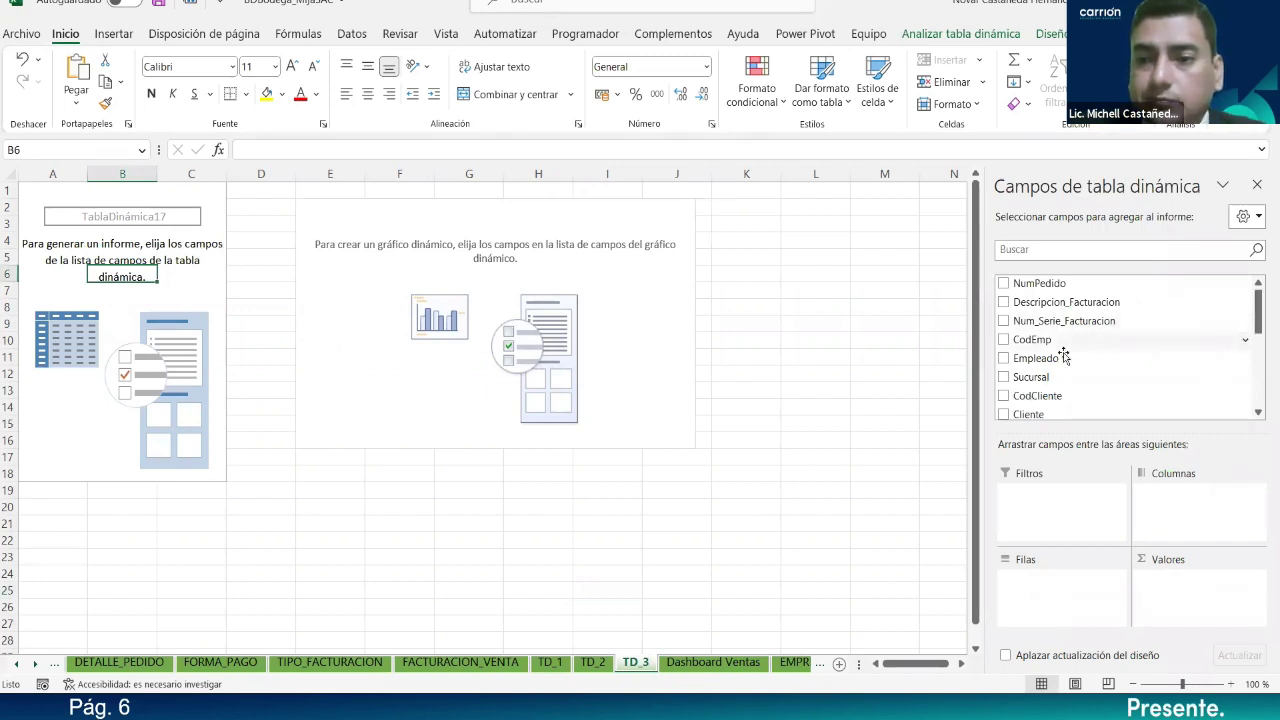
{"action": "left_click", "coordinate": [1004, 359]}
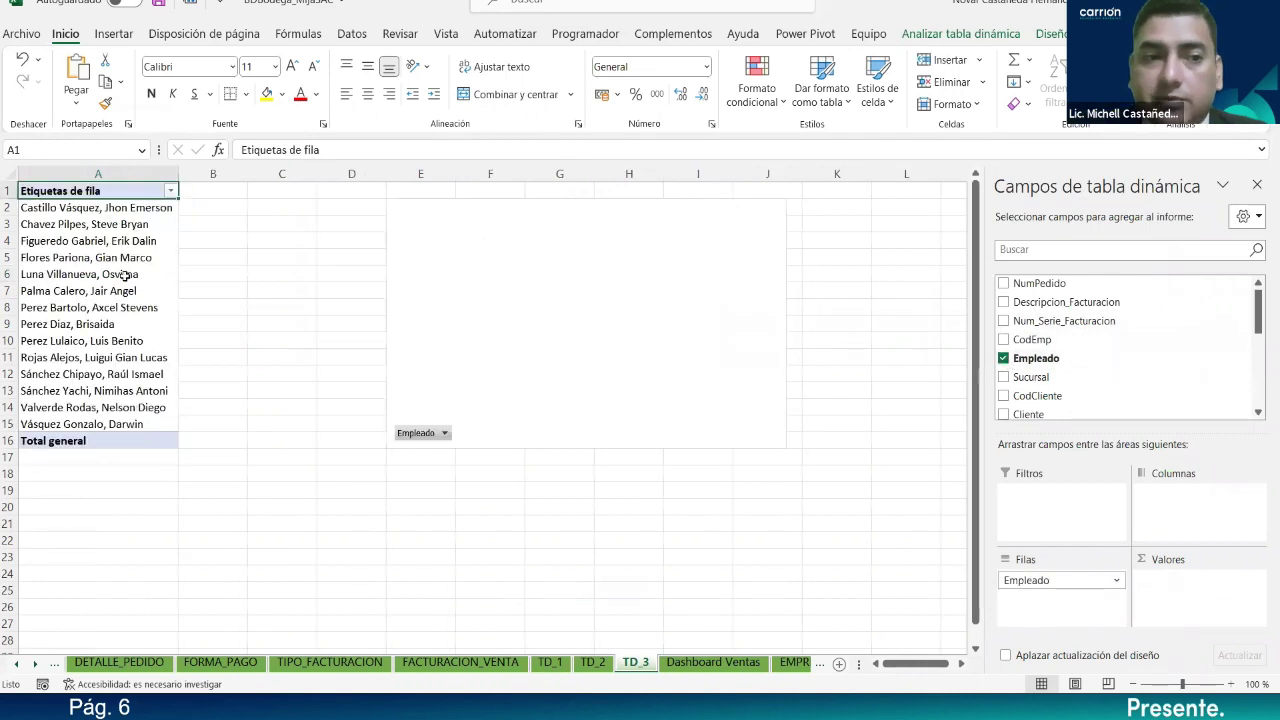
{"action": "scroll", "coordinate": [1143, 385], "scroll_direction": "down", "scroll_amount": 6}
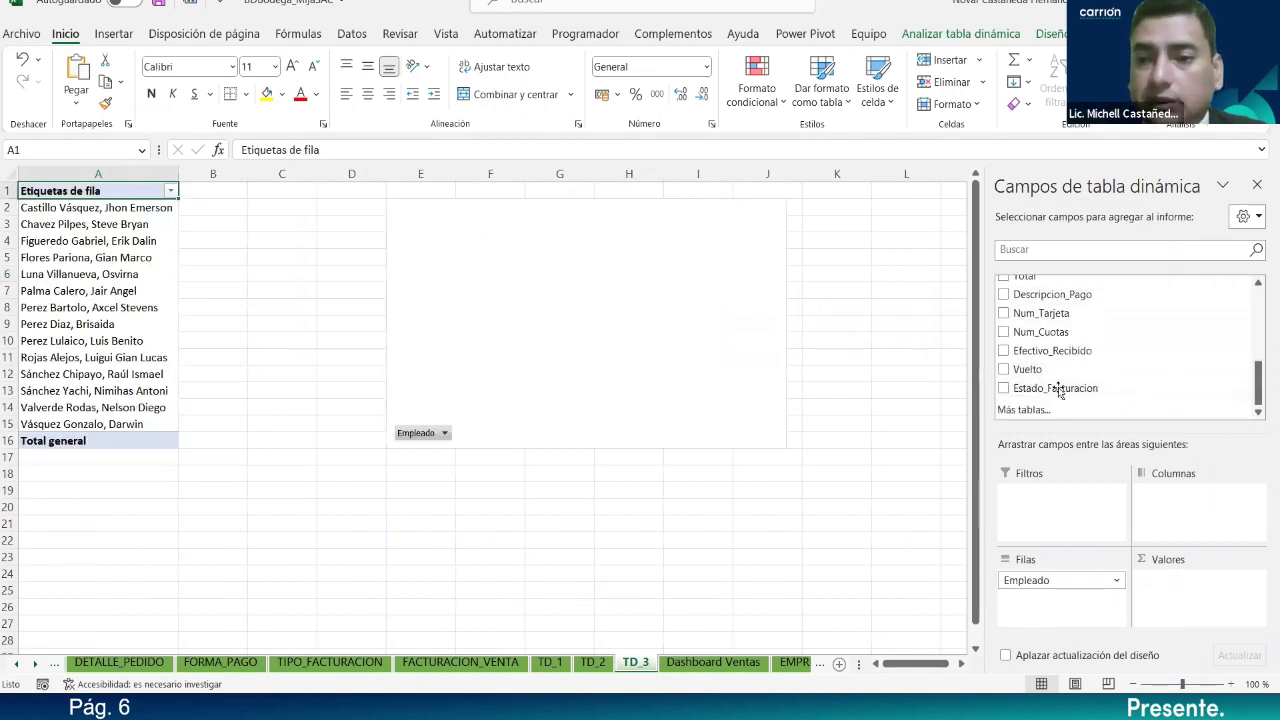
{"action": "scroll", "coordinate": [1055, 368], "scroll_direction": "up", "scroll_amount": 2}
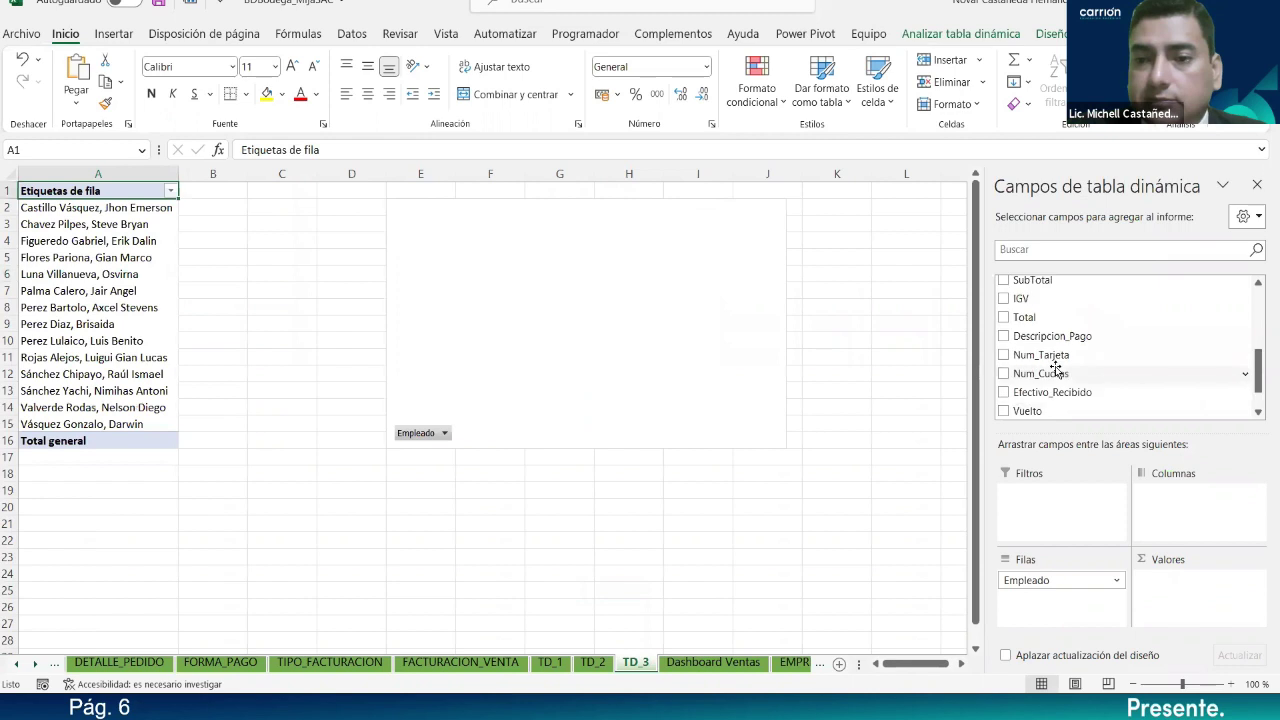
{"action": "scroll", "coordinate": [1040, 365], "scroll_direction": "down", "scroll_amount": 3}
{"action": "scroll", "coordinate": [1022, 330], "scroll_direction": "up", "scroll_amount": 2}
{"action": "left_click", "coordinate": [1024, 318]}
{"action": "left_click_drag", "start_coordinate": [1024, 318], "coordinate": [1162, 590]}
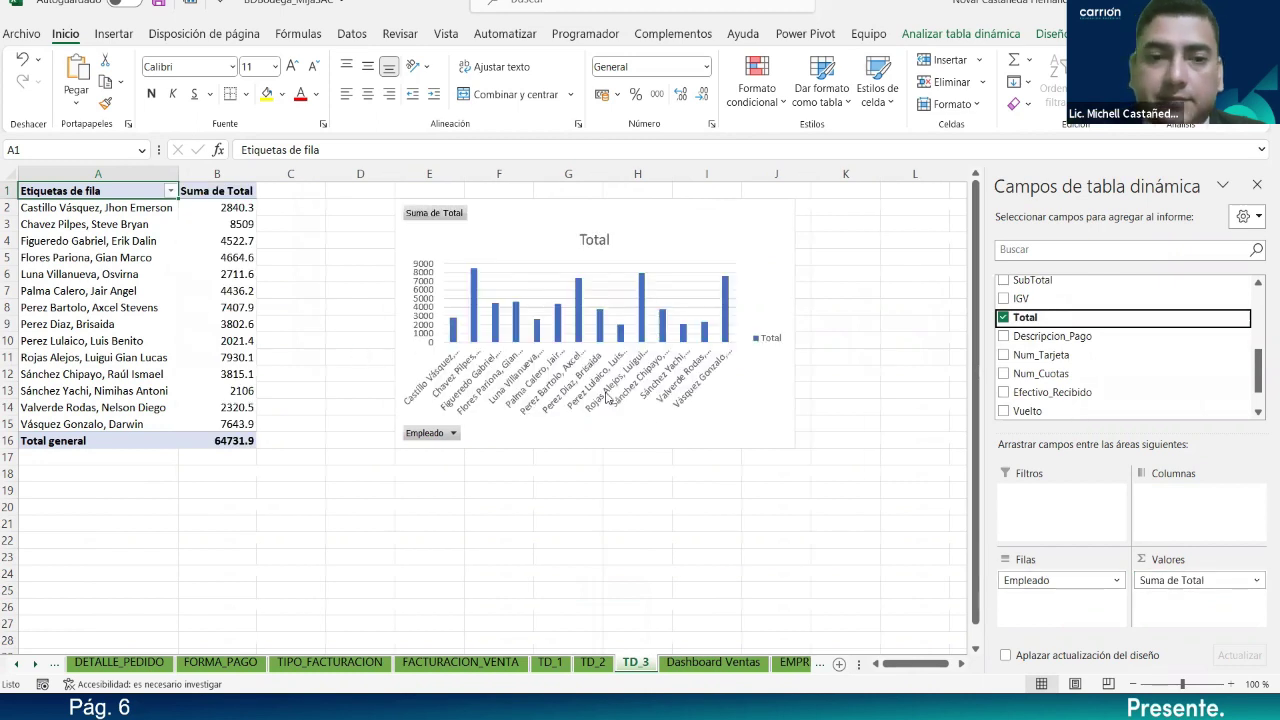
Step: Enlarge the pivot chart on TD_3 by widening it on both sides and making it slightly taller
{"action": "left_click", "coordinate": [733, 447]}
{"action": "left_click_drag", "start_coordinate": [362, 326], "coordinate": [290, 324]}
{"action": "left_click_drag", "start_coordinate": [794, 324], "coordinate": [858, 324]}
{"action": "mouse_move", "coordinate": [574, 450]}
{"action": "left_mouse_down"}
{"action": "mouse_move", "coordinate": [571, 491]}
{"action": "mouse_move", "coordinate": [578, 462]}
{"action": "left_mouse_up"}
Step: Change the column chart to a clustered bar chart and apply the last chart style in the gallery
{"action": "left_click", "coordinate": [1064, 33]}
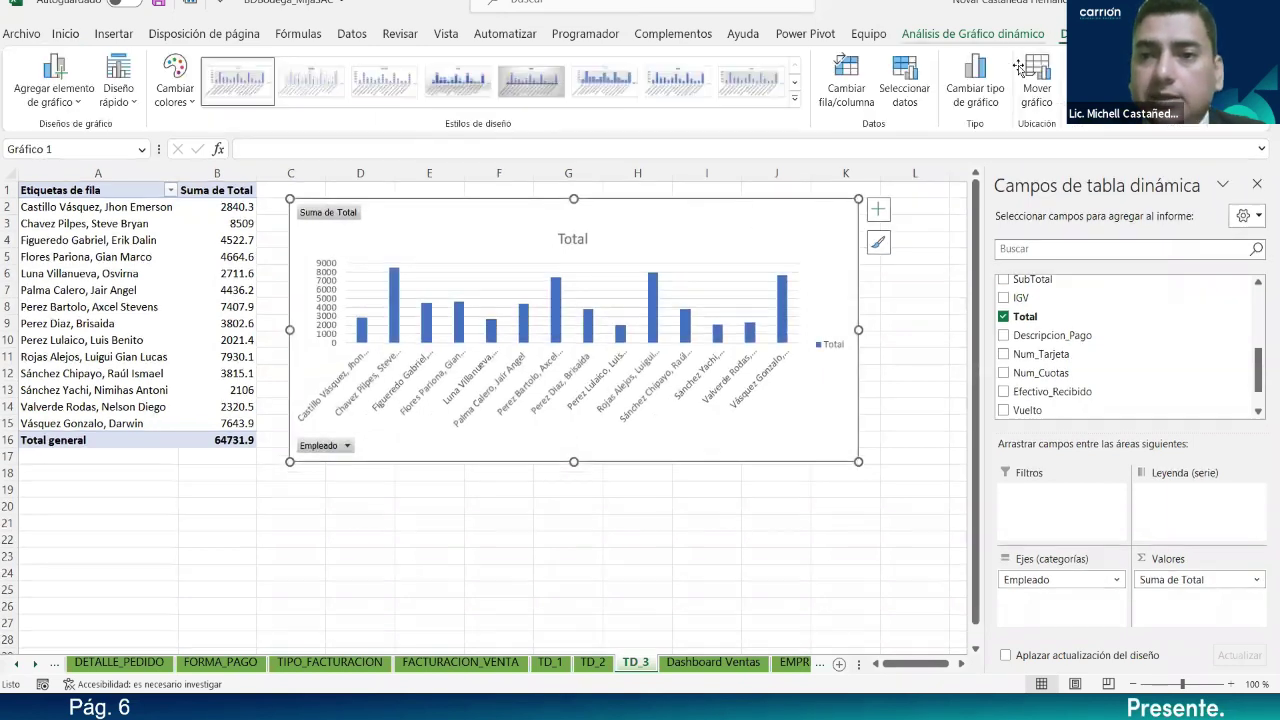
{"action": "left_click", "coordinate": [975, 82]}
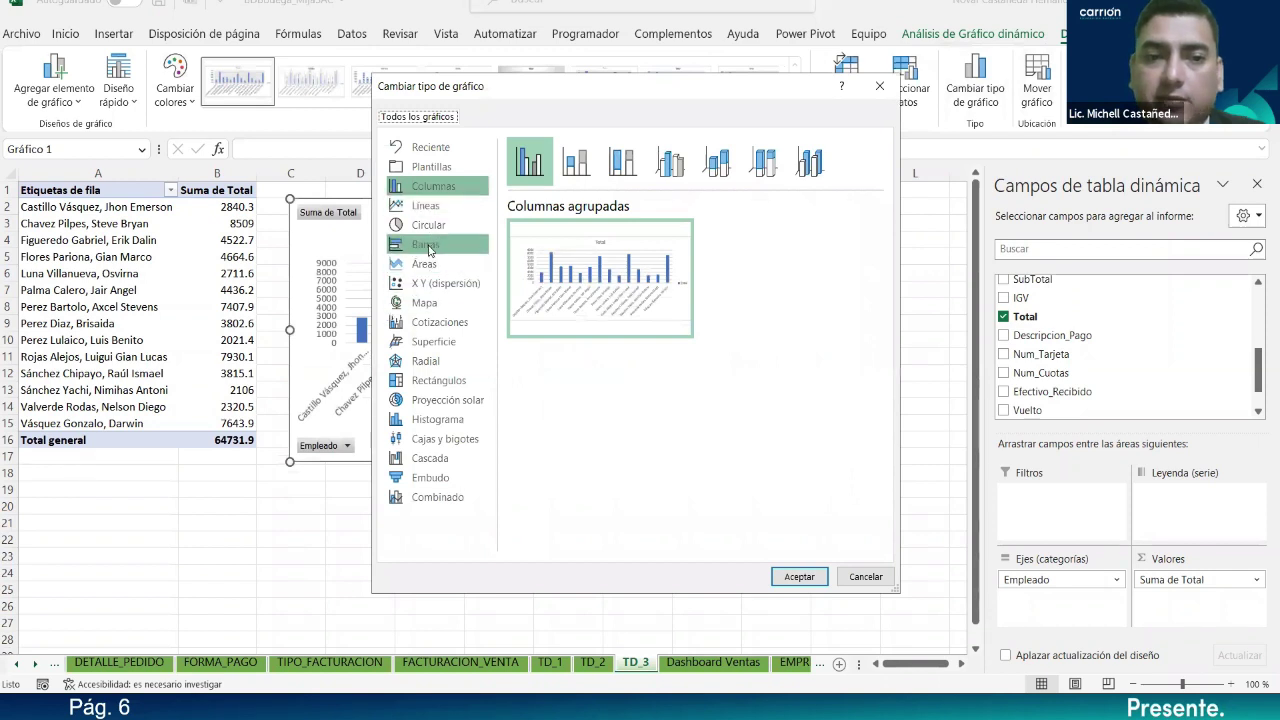
{"action": "left_click", "coordinate": [425, 244]}
{"action": "left_click", "coordinate": [690, 325]}
{"action": "left_click", "coordinate": [798, 577]}
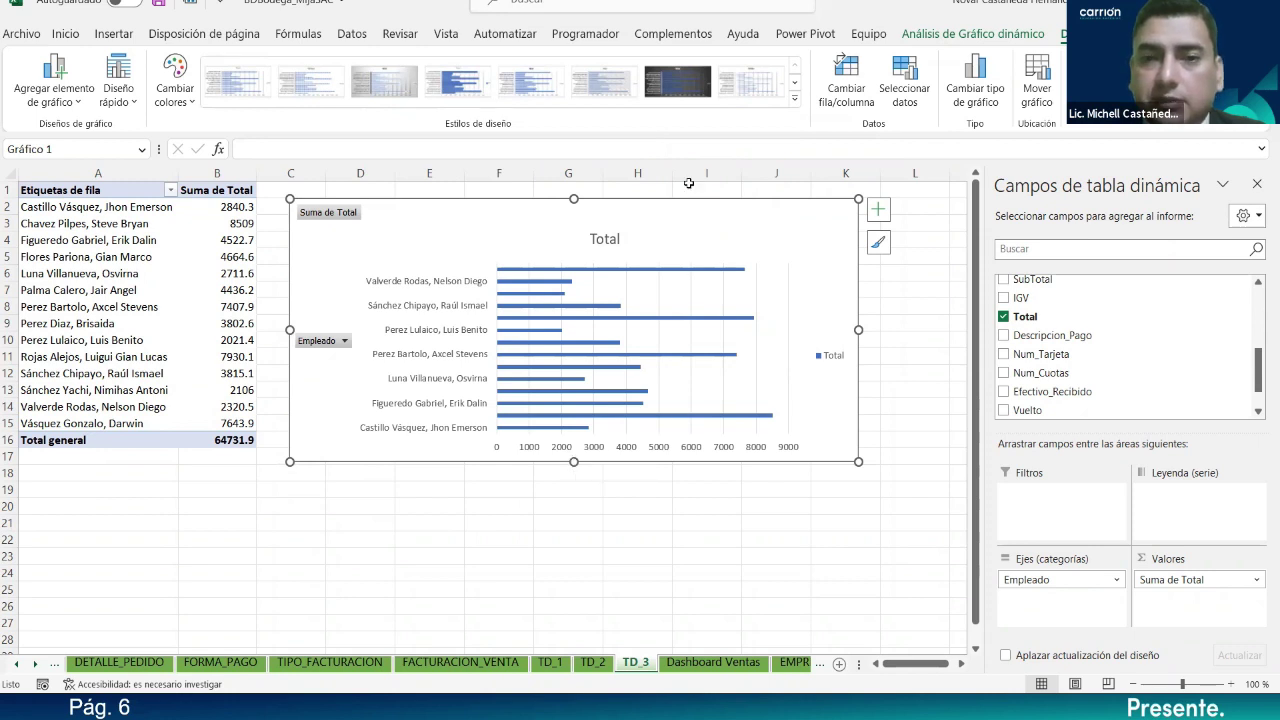
{"action": "left_click", "coordinate": [796, 99]}
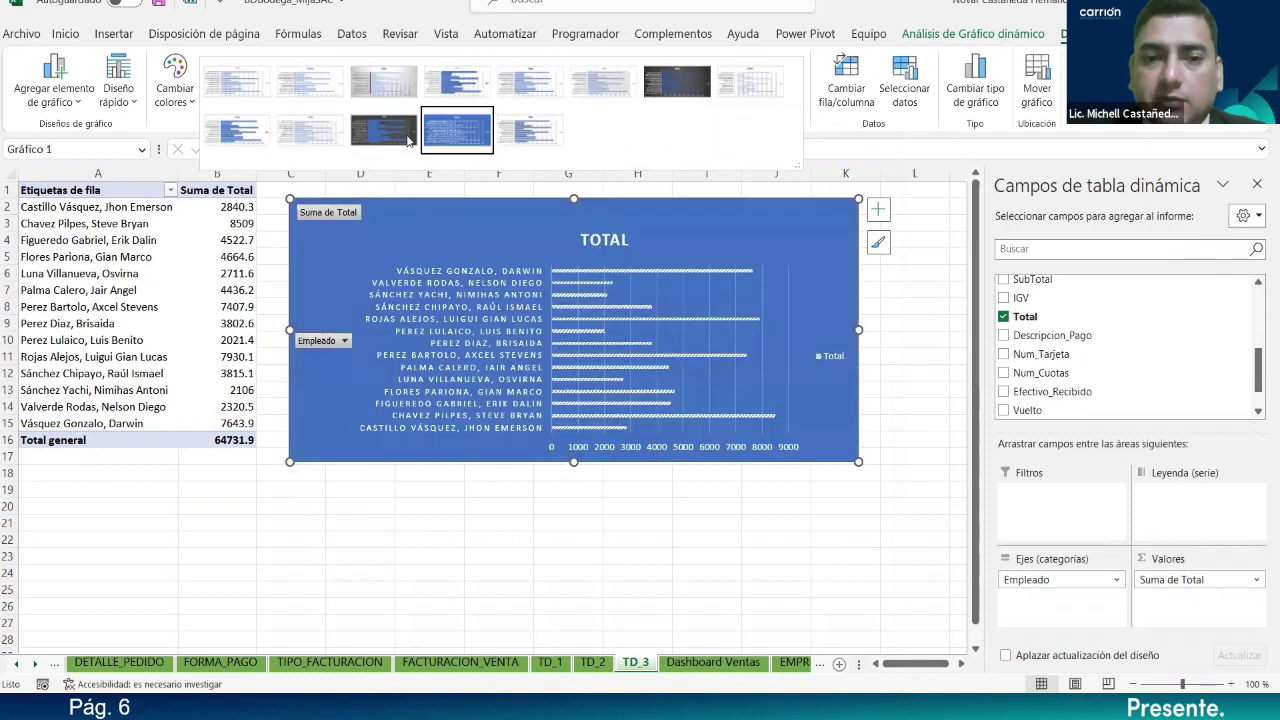
{"action": "left_click", "coordinate": [528, 143]}
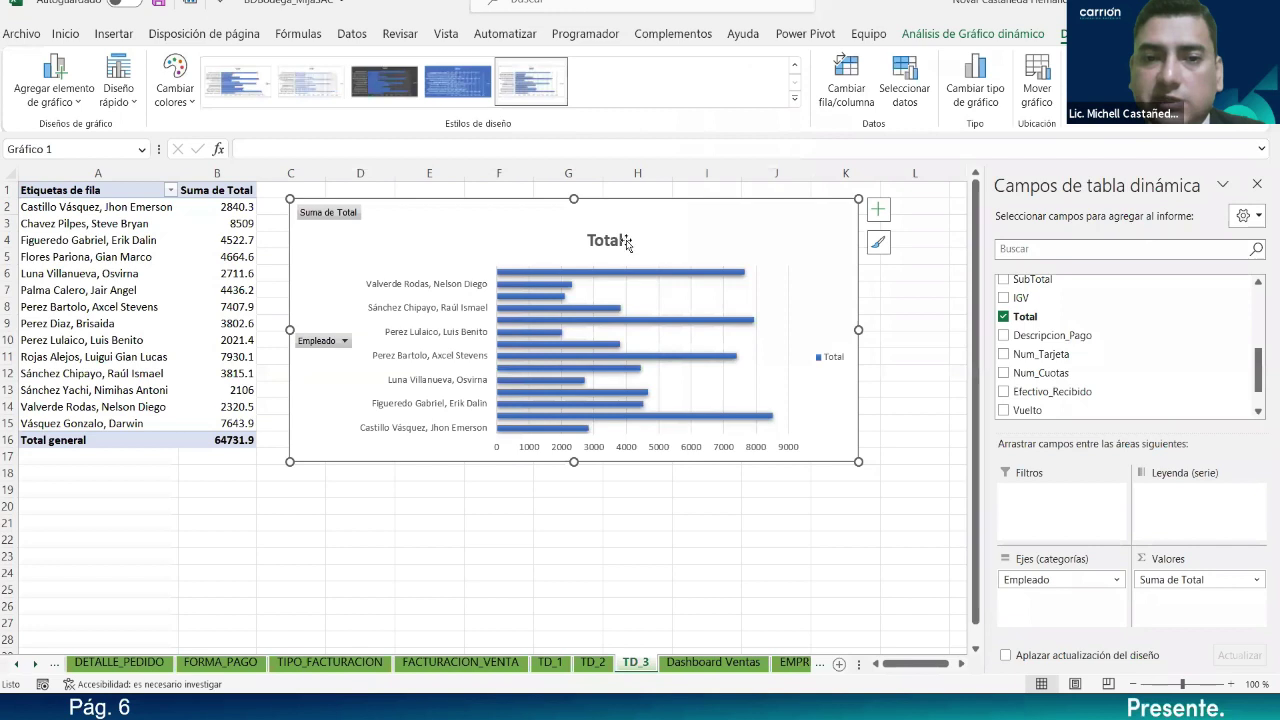
Step: Change the chart title to "Total de Ventas por Empleado"
{"action": "left_click", "coordinate": [620, 242]}
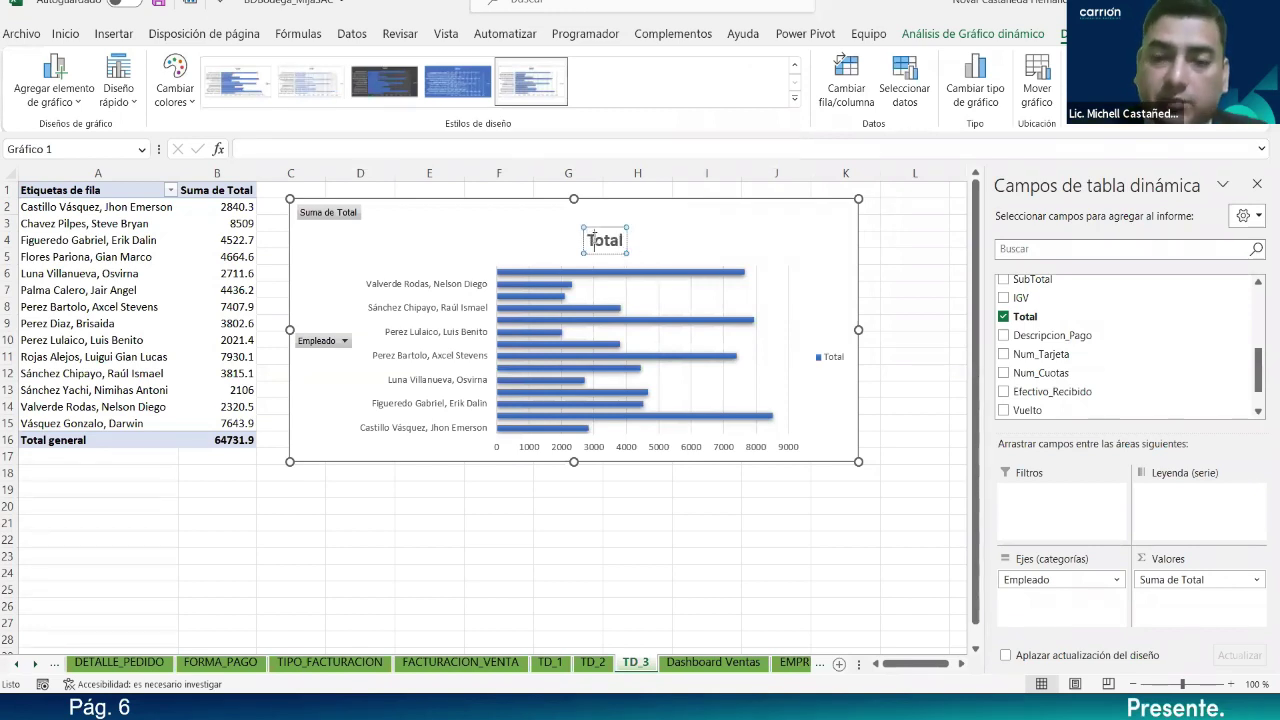
{"action": "type", "text": "DE"}
{"action": "key", "text": "BackSpace"}
{"action": "key", "text": "BackSpace"}
{"action": "type", "text": "de Ventas"}
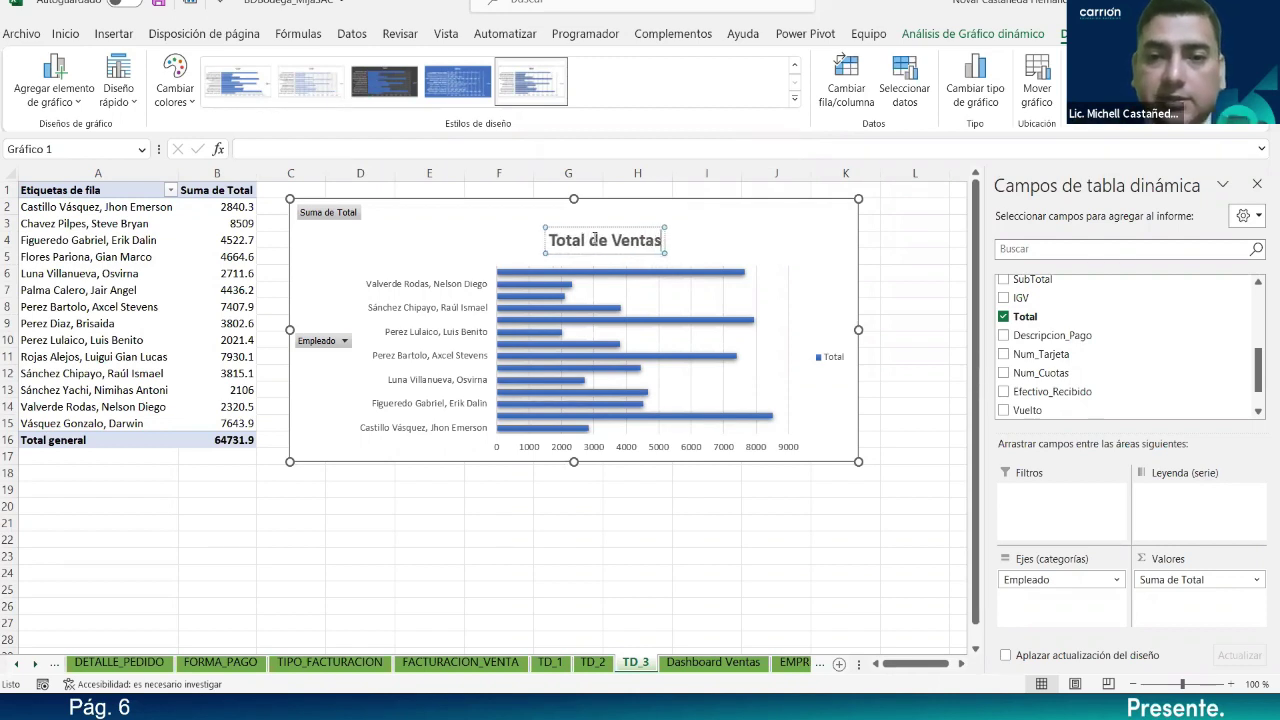
{"action": "type", "text": " por Empleado"}
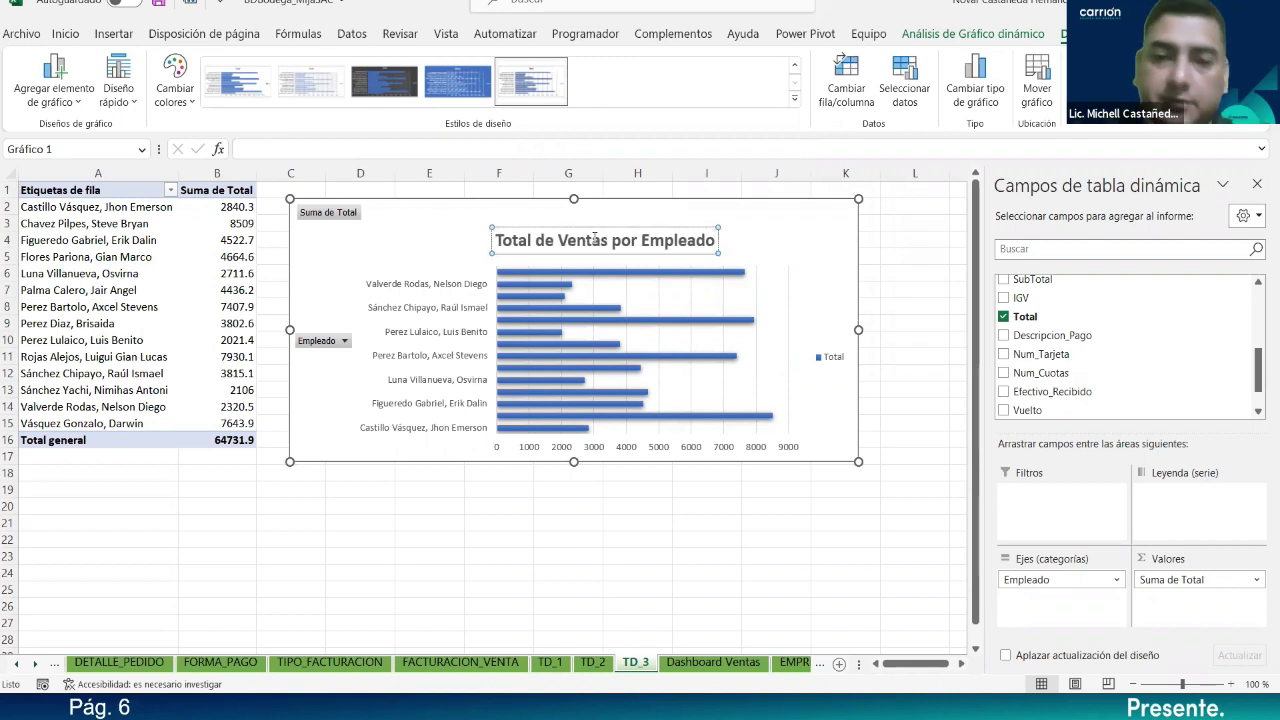
Step: Make the employee names on the chart's vertical axis bold
{"action": "left_click", "coordinate": [462, 292]}
{"action": "left_click", "coordinate": [450, 288]}
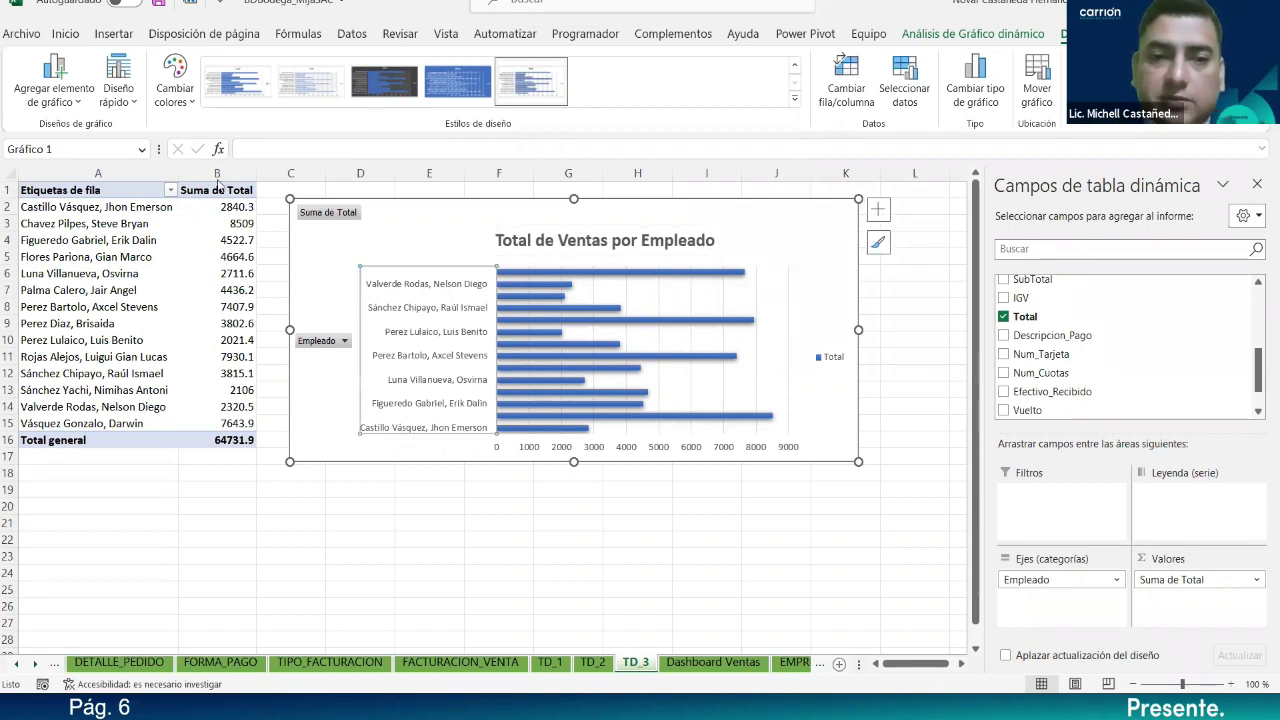
{"action": "left_click", "coordinate": [65, 34]}
{"action": "left_click", "coordinate": [151, 93]}
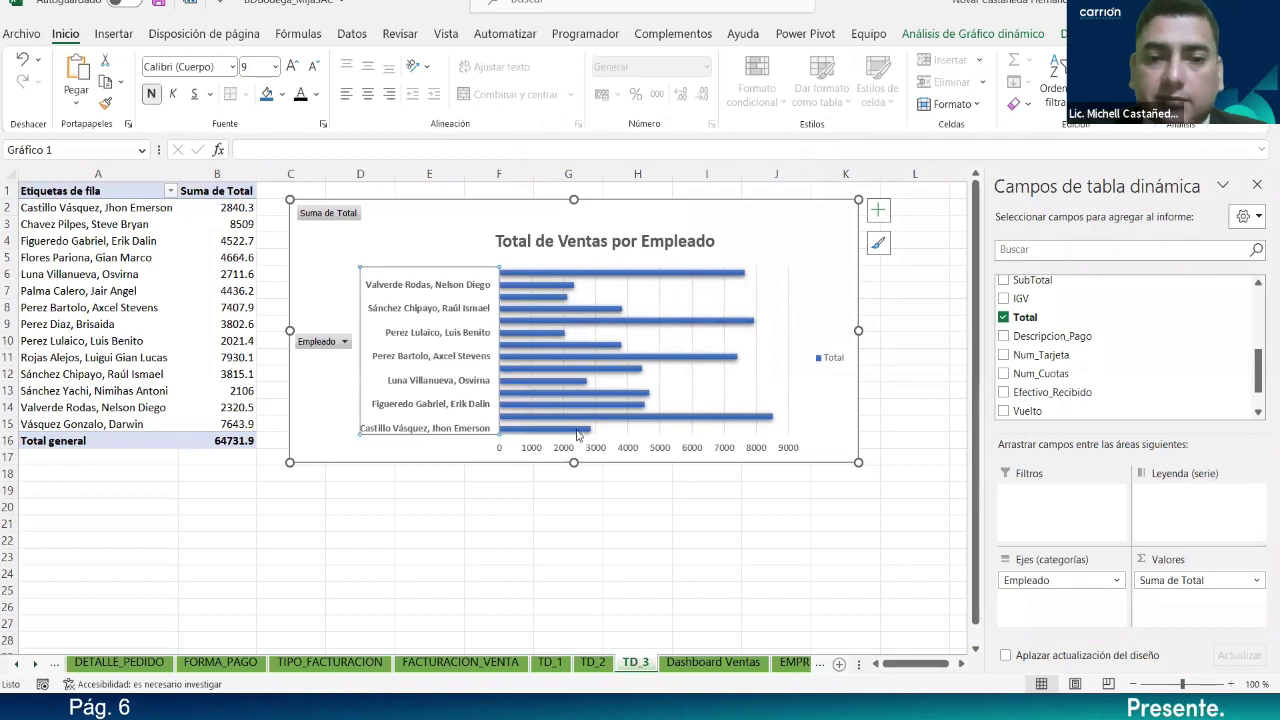
{"action": "left_click", "coordinate": [645, 457]}
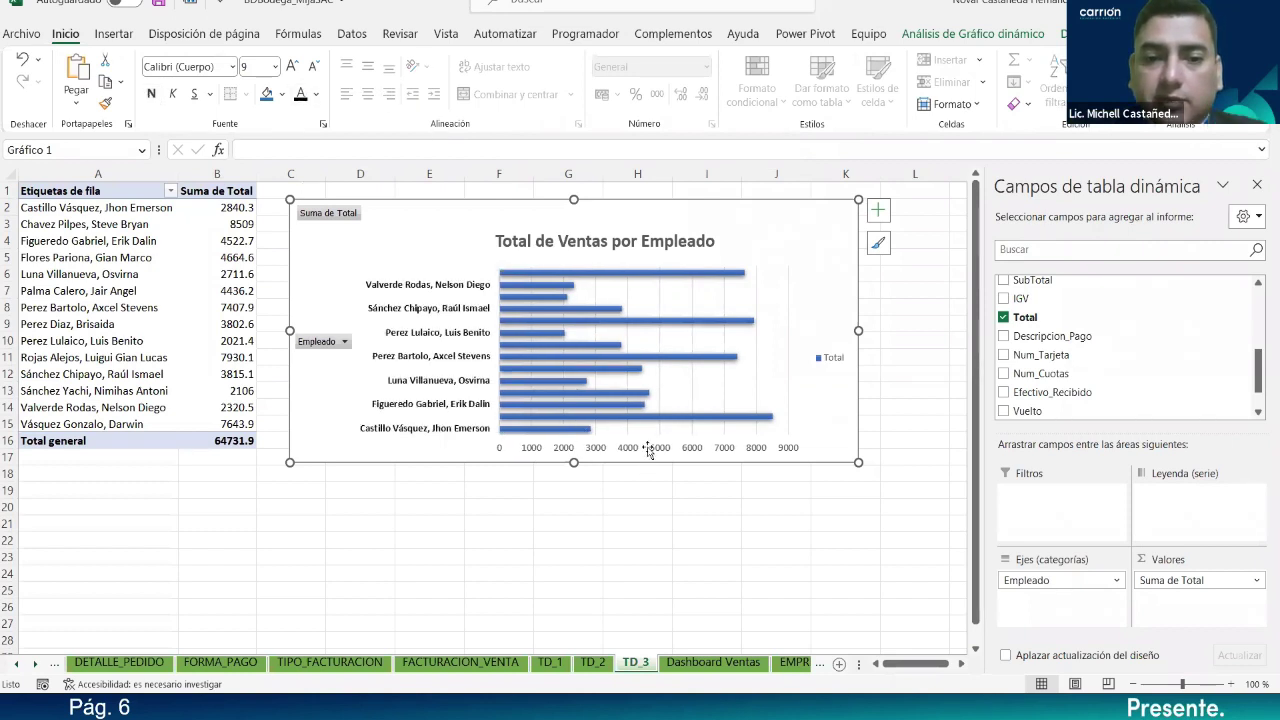
Step: Format the Suma de Total values, including the grand total, as Contabilidad with 2 decimals and the Peruvian S/ symbol
{"action": "left_click_drag", "start_coordinate": [204, 208], "coordinate": [213, 432]}
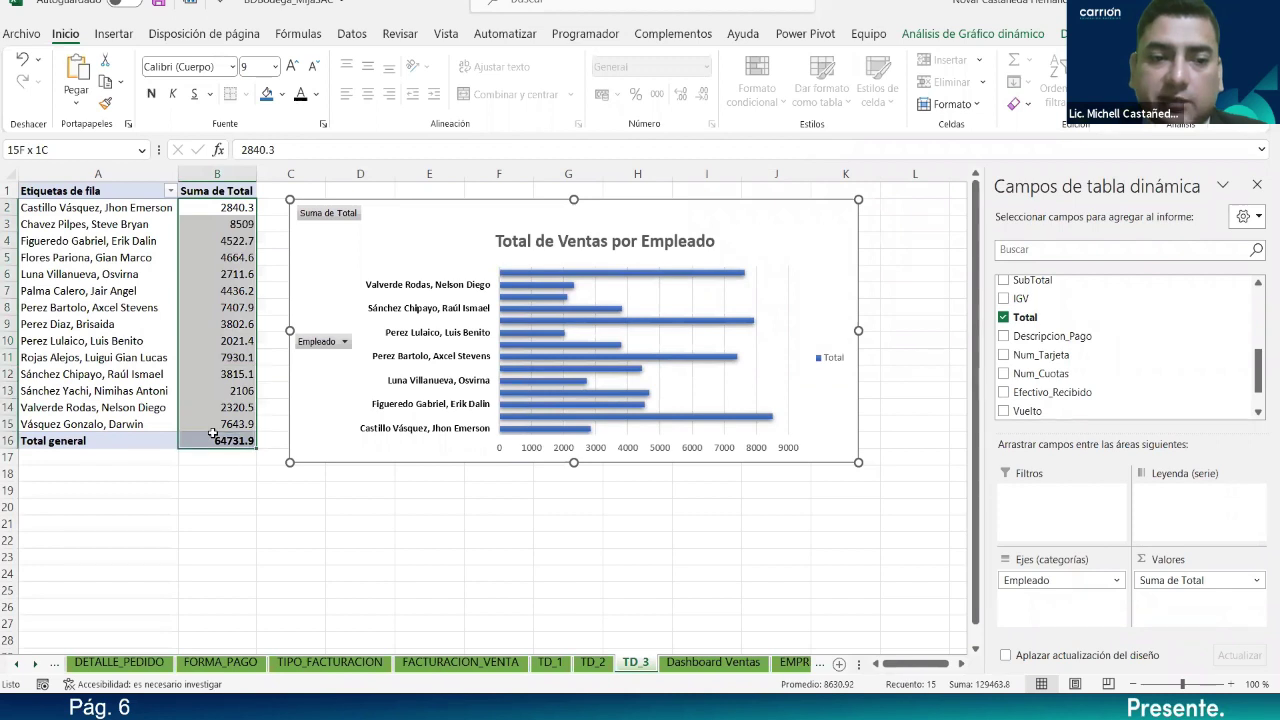
{"action": "right_click", "coordinate": [213, 432]}
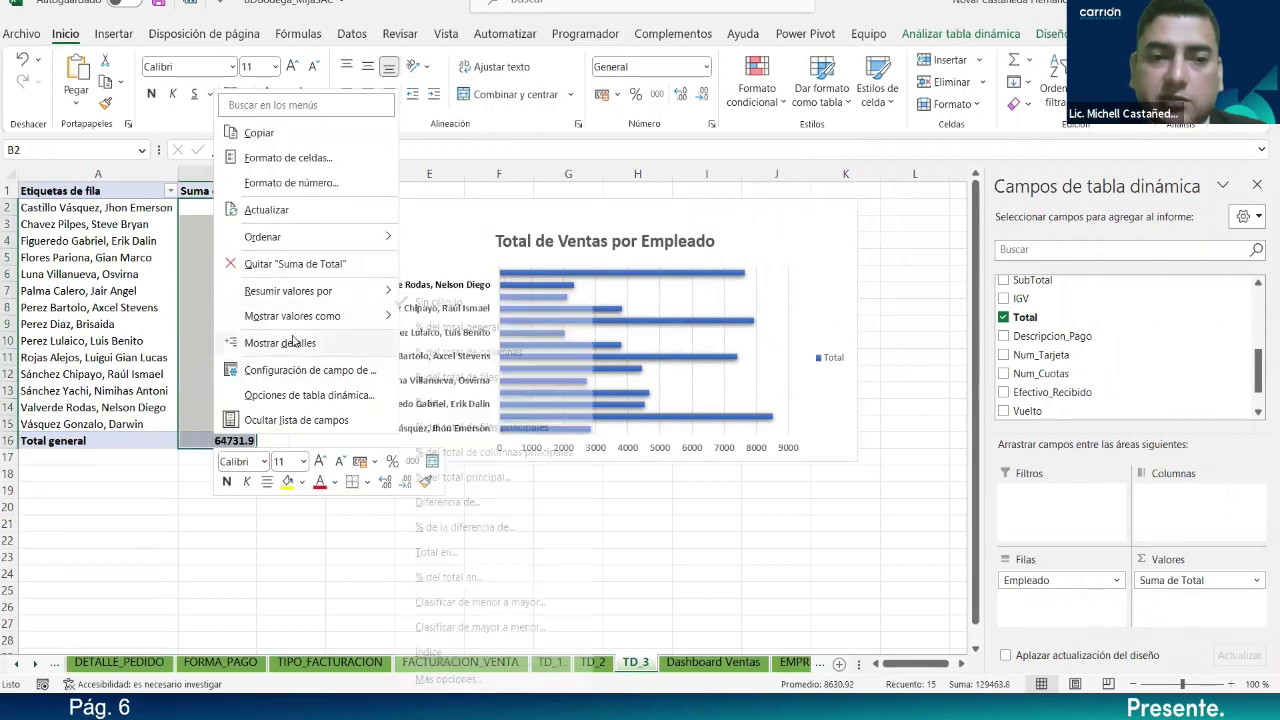
{"action": "left_click", "coordinate": [289, 182]}
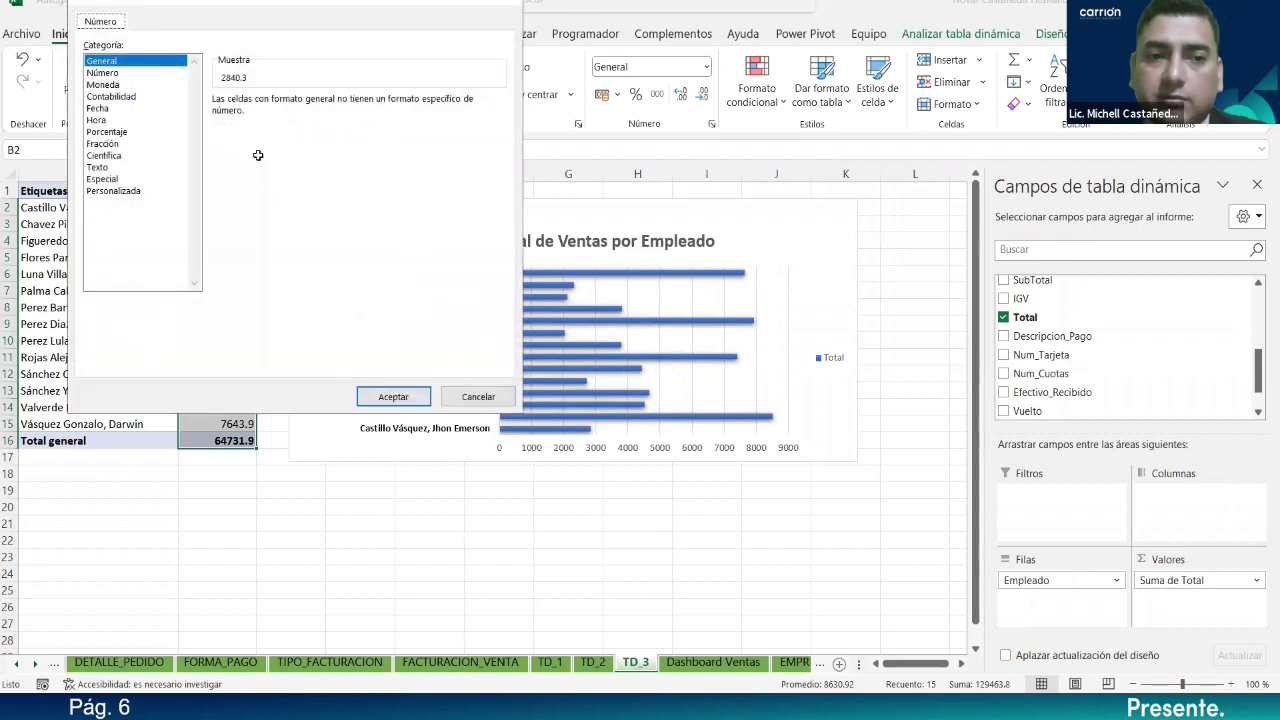
{"action": "left_click", "coordinate": [112, 96]}
{"action": "left_click", "coordinate": [498, 122]}
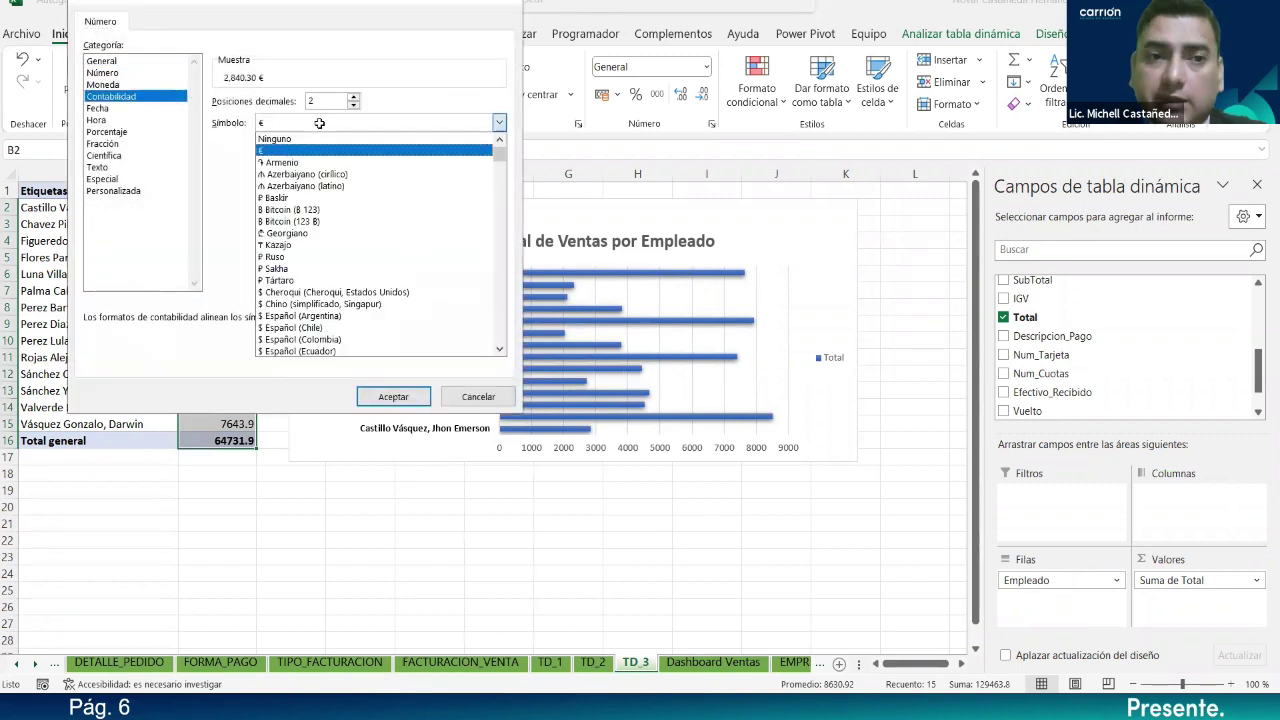
{"action": "scroll", "coordinate": [390, 280], "scroll_direction": "up", "scroll_amount": 3}
{"action": "scroll", "coordinate": [395, 295], "scroll_direction": "down", "scroll_amount": 10}
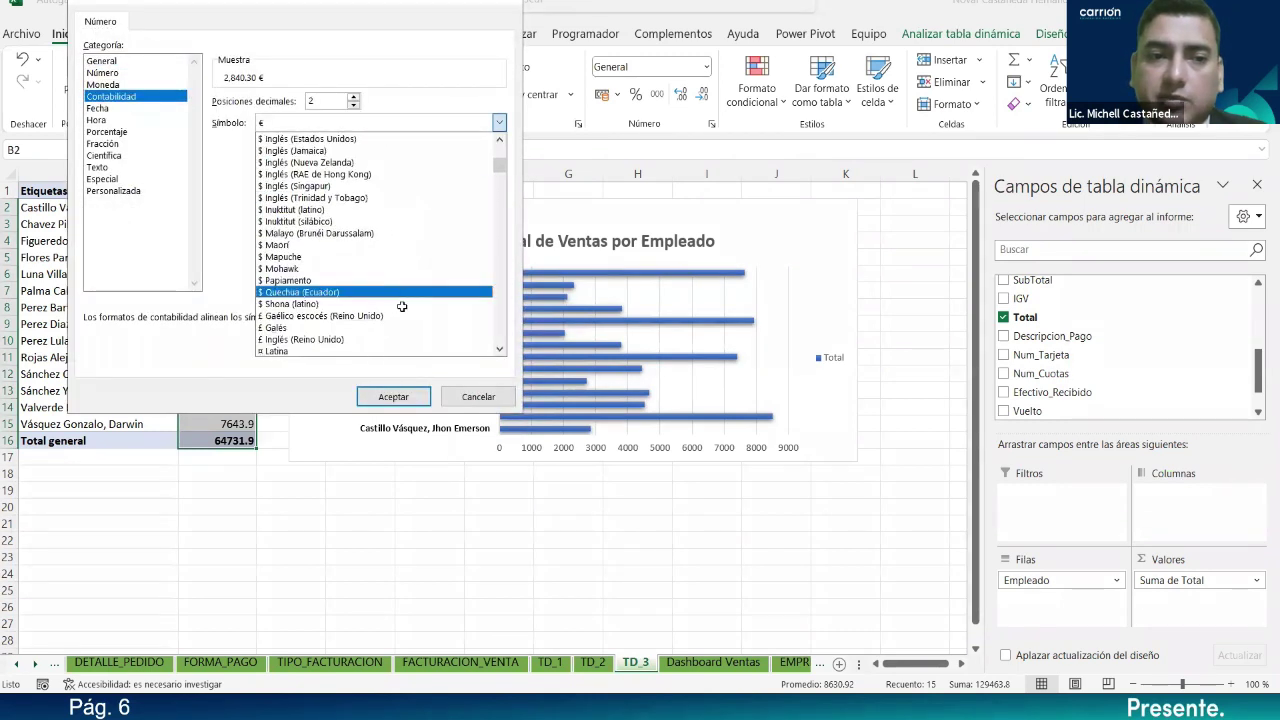
{"action": "scroll", "coordinate": [406, 316], "scroll_direction": "down", "scroll_amount": 5}
{"action": "left_click_drag", "start_coordinate": [499, 196], "coordinate": [502, 239]}
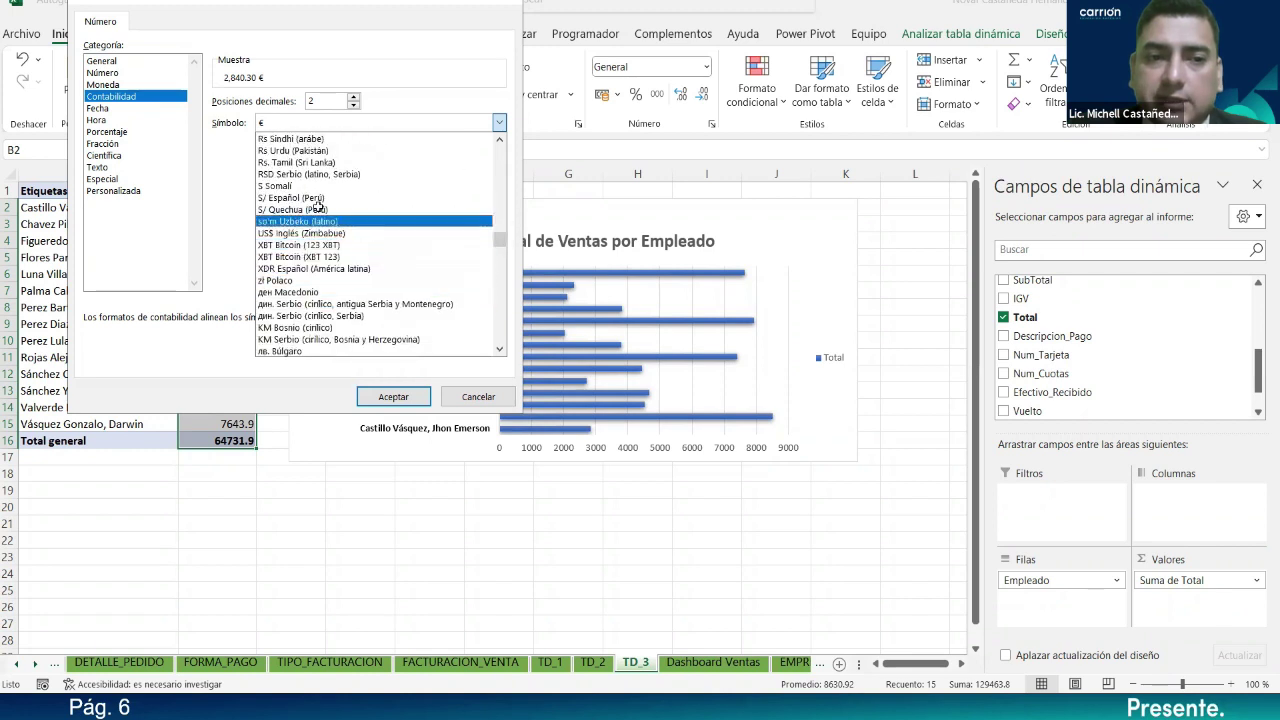
{"action": "left_click", "coordinate": [300, 209]}
{"action": "left_click", "coordinate": [393, 396]}
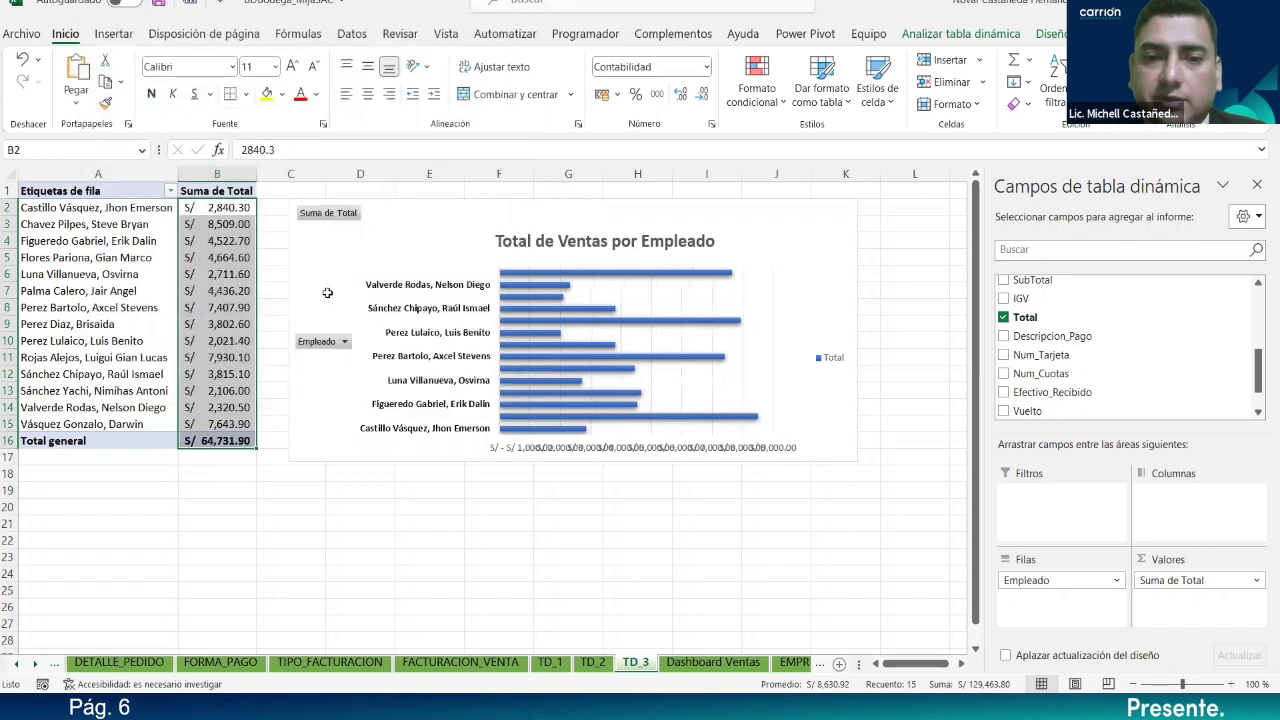
Step: Sort the pivot table by Suma de Total from smallest to largest
{"action": "left_click", "coordinate": [233, 207]}
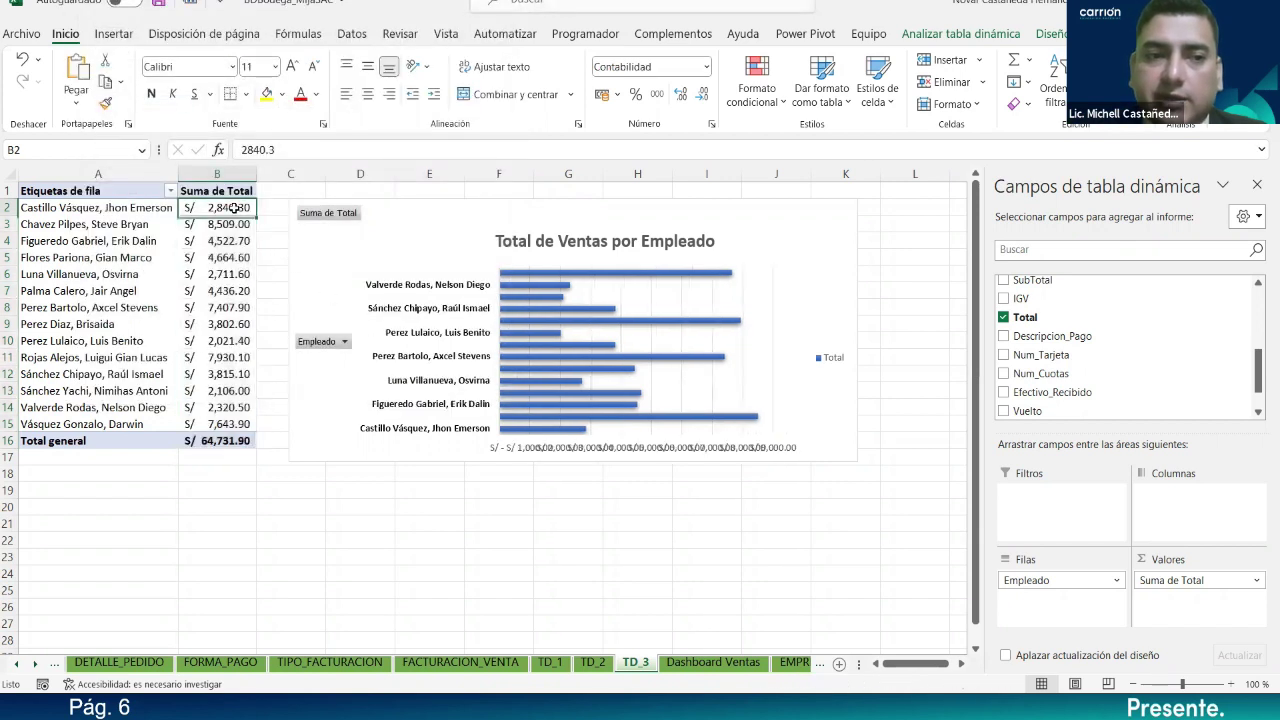
{"action": "left_click", "coordinate": [1053, 85]}
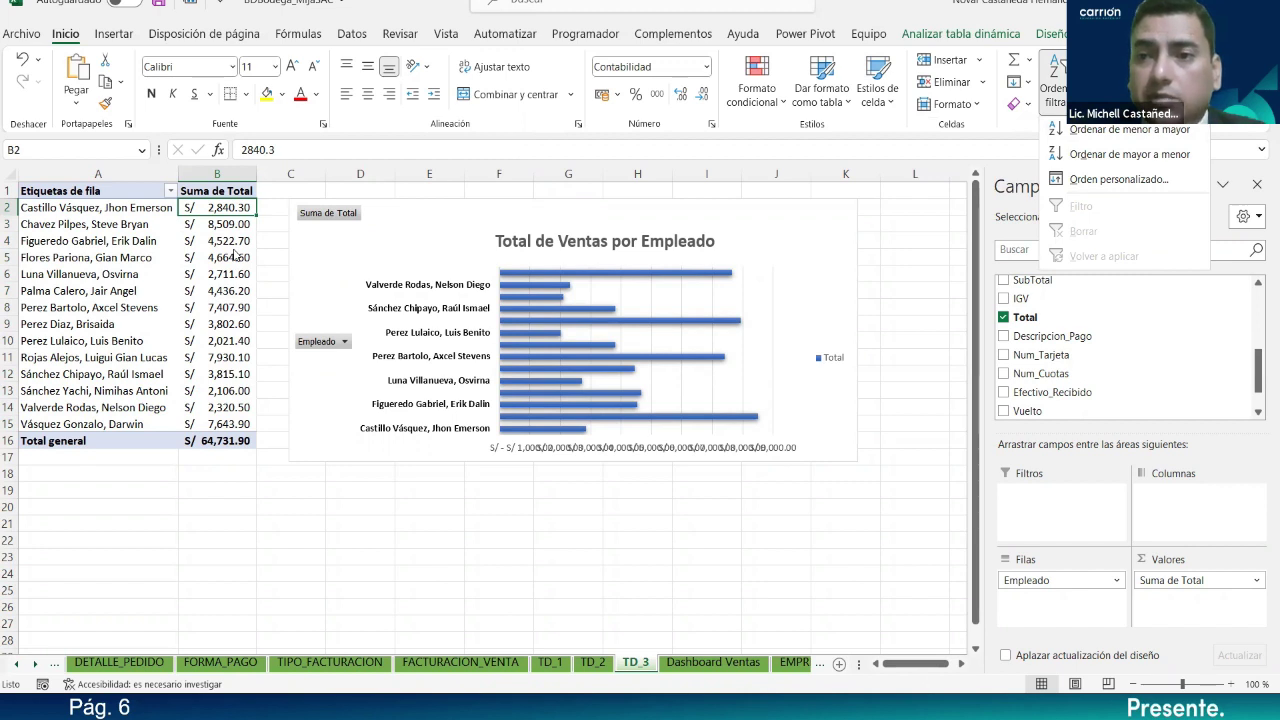
{"action": "left_click", "coordinate": [1140, 131]}
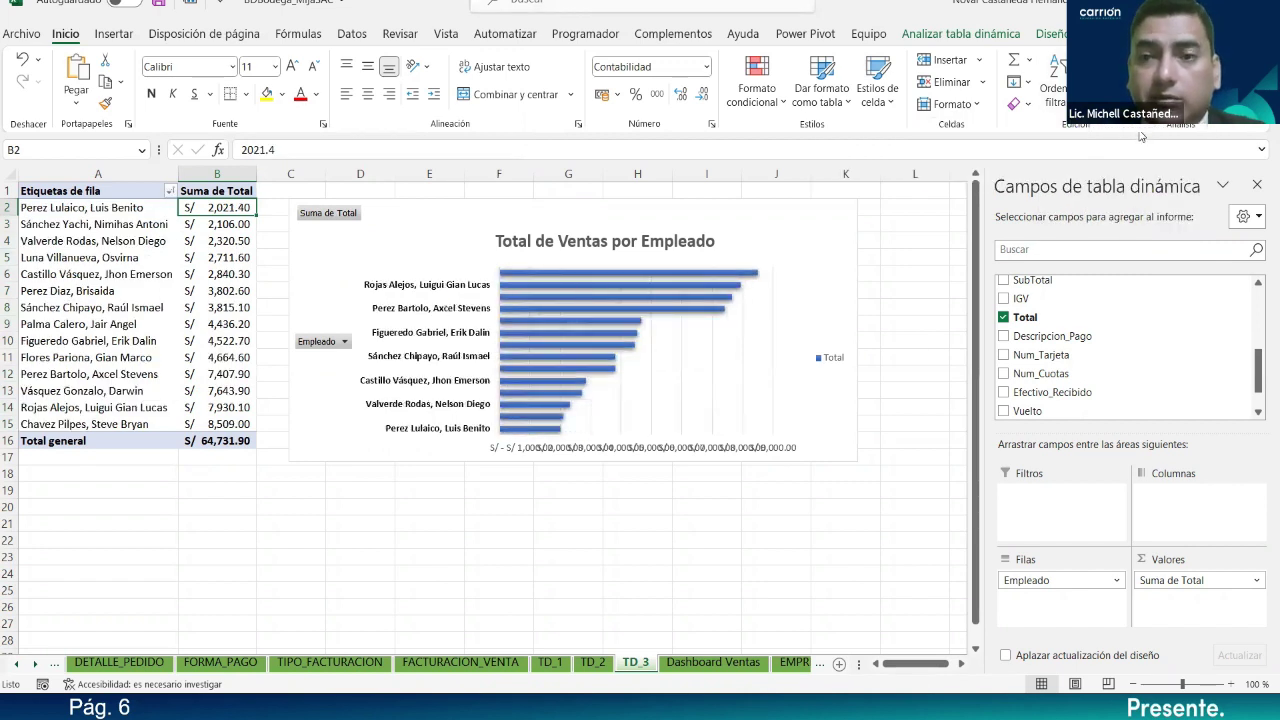
{"action": "left_click", "coordinate": [1057, 85]}
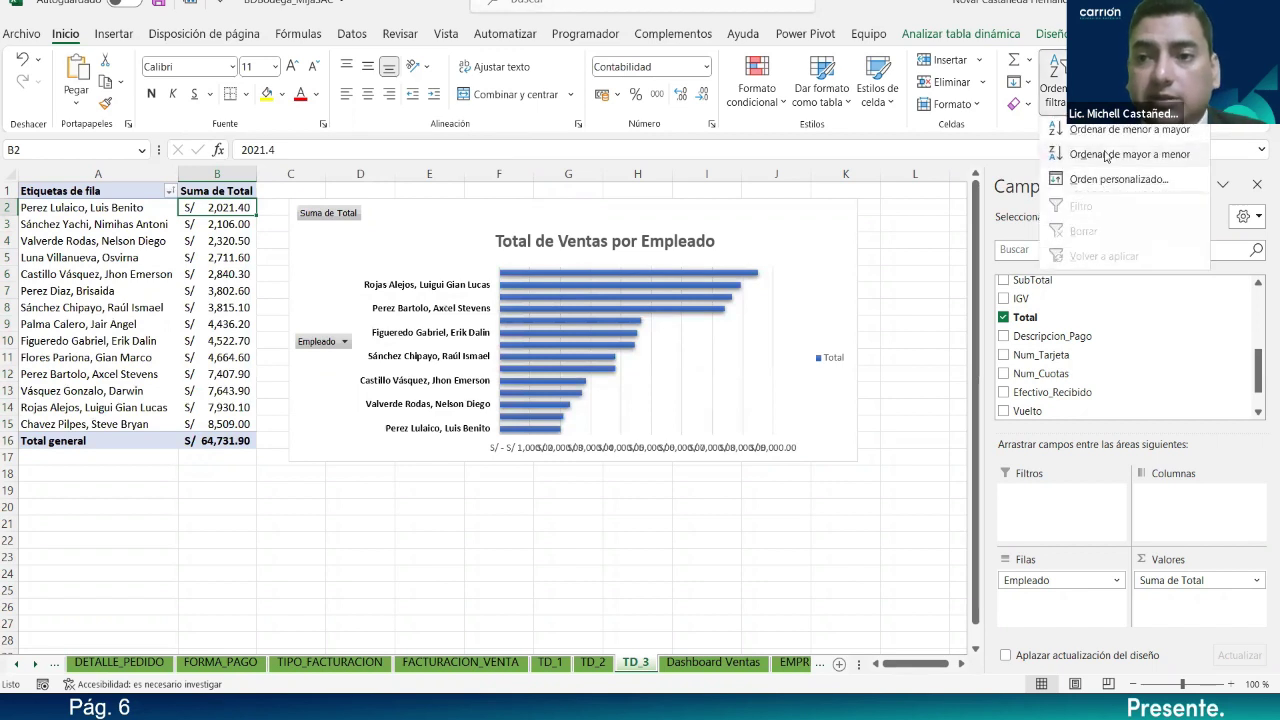
{"action": "left_click", "coordinate": [1113, 134]}
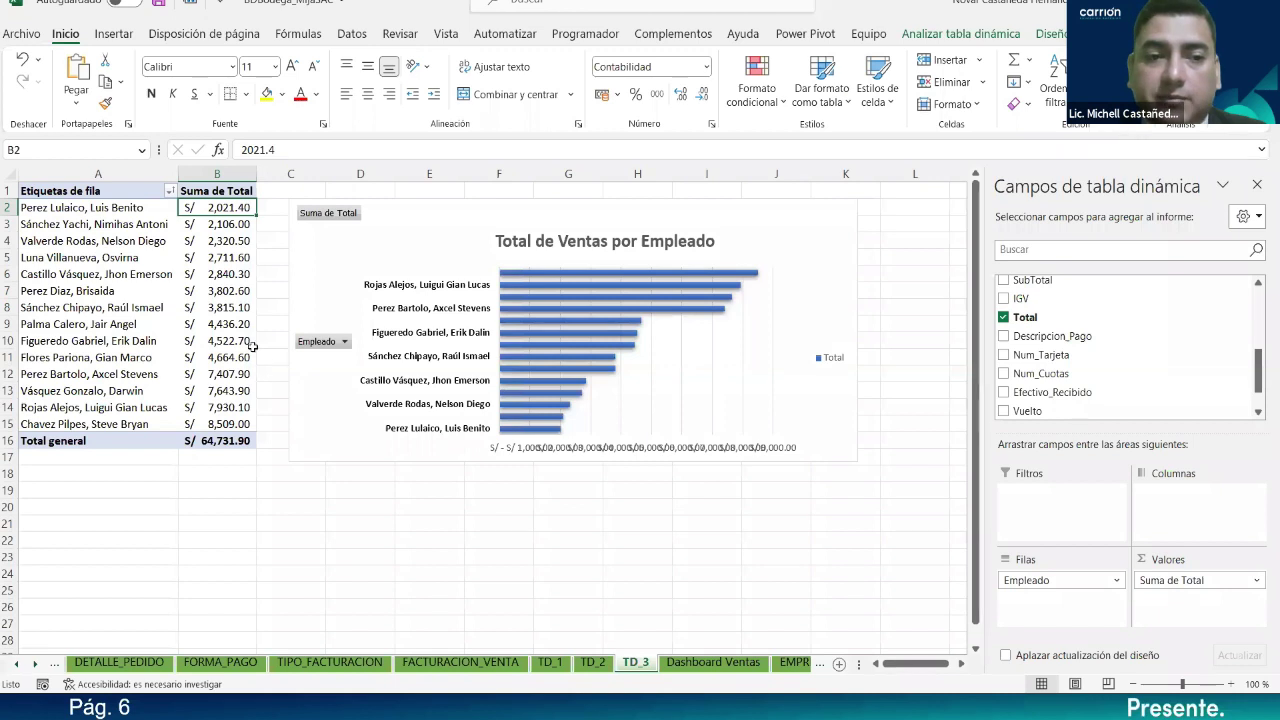
{"action": "left_click", "coordinate": [226, 252]}
{"action": "left_click", "coordinate": [227, 211]}
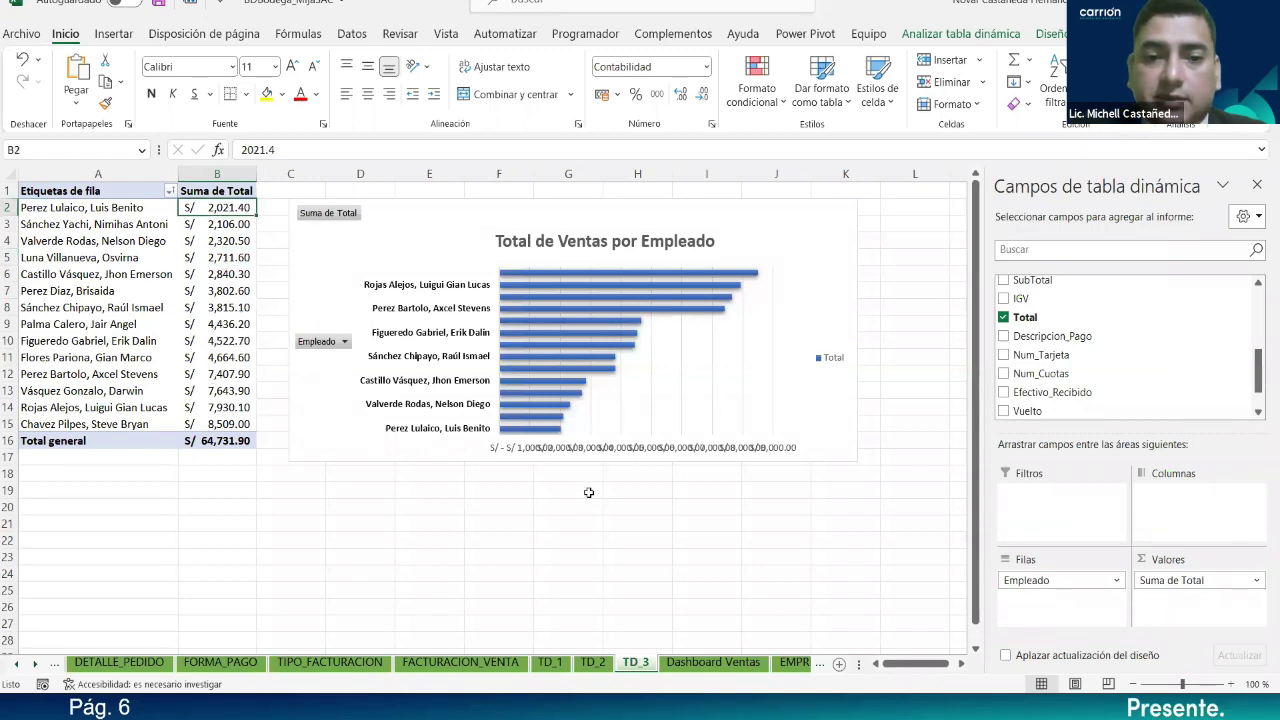
Step: Widen the bar chart to about column L so its axis amounts have more room, and narrow the pivot field list
{"action": "left_click", "coordinate": [765, 452]}
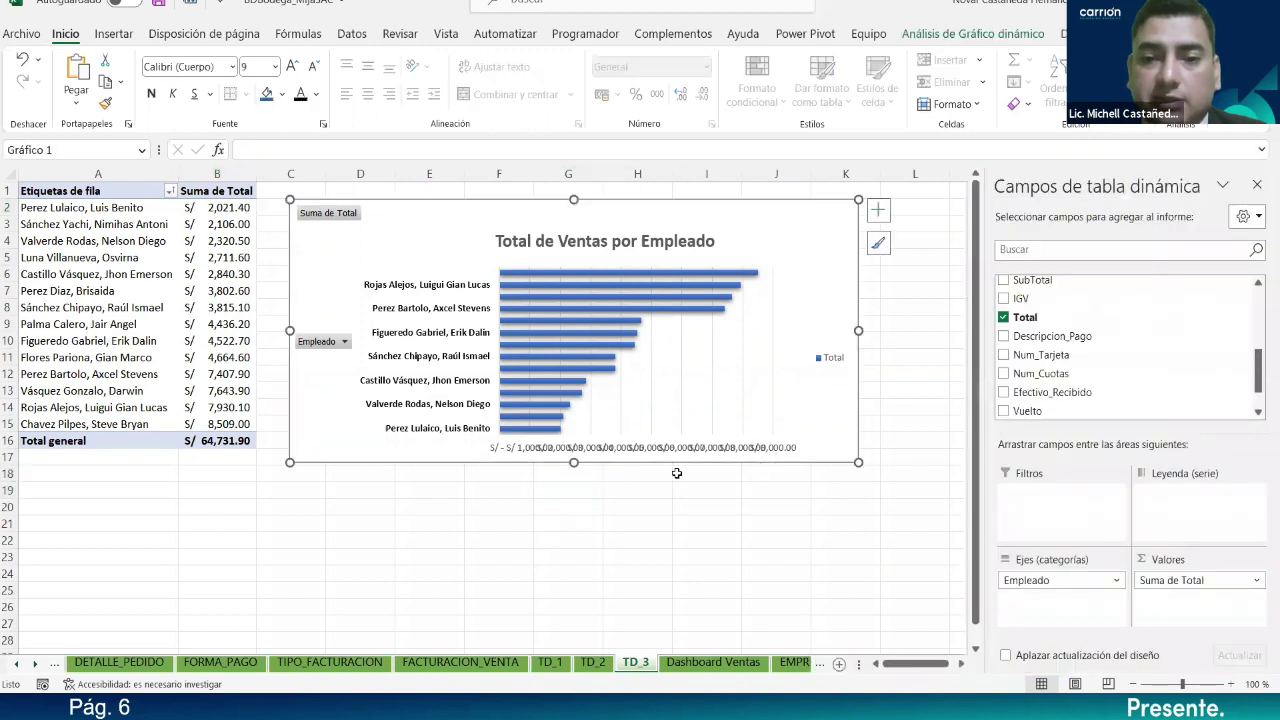
{"action": "left_click_drag", "start_coordinate": [858, 331], "coordinate": [947, 331]}
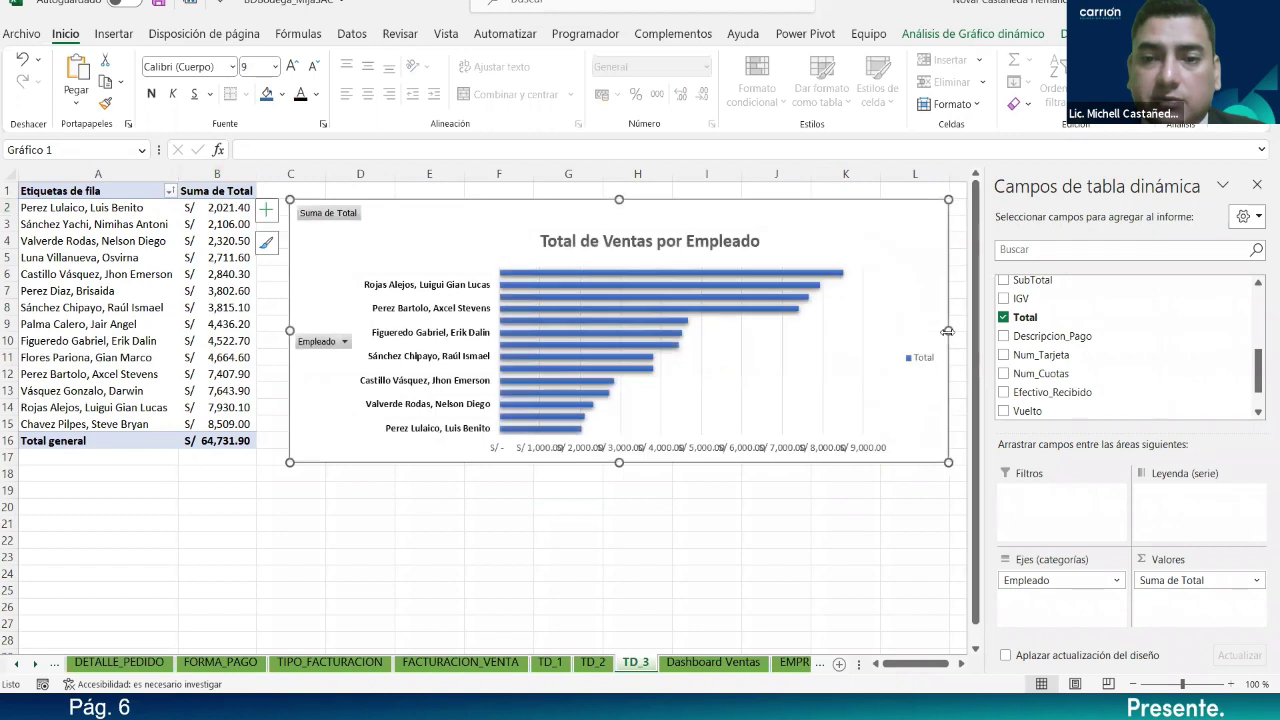
{"action": "left_click", "coordinate": [672, 455]}
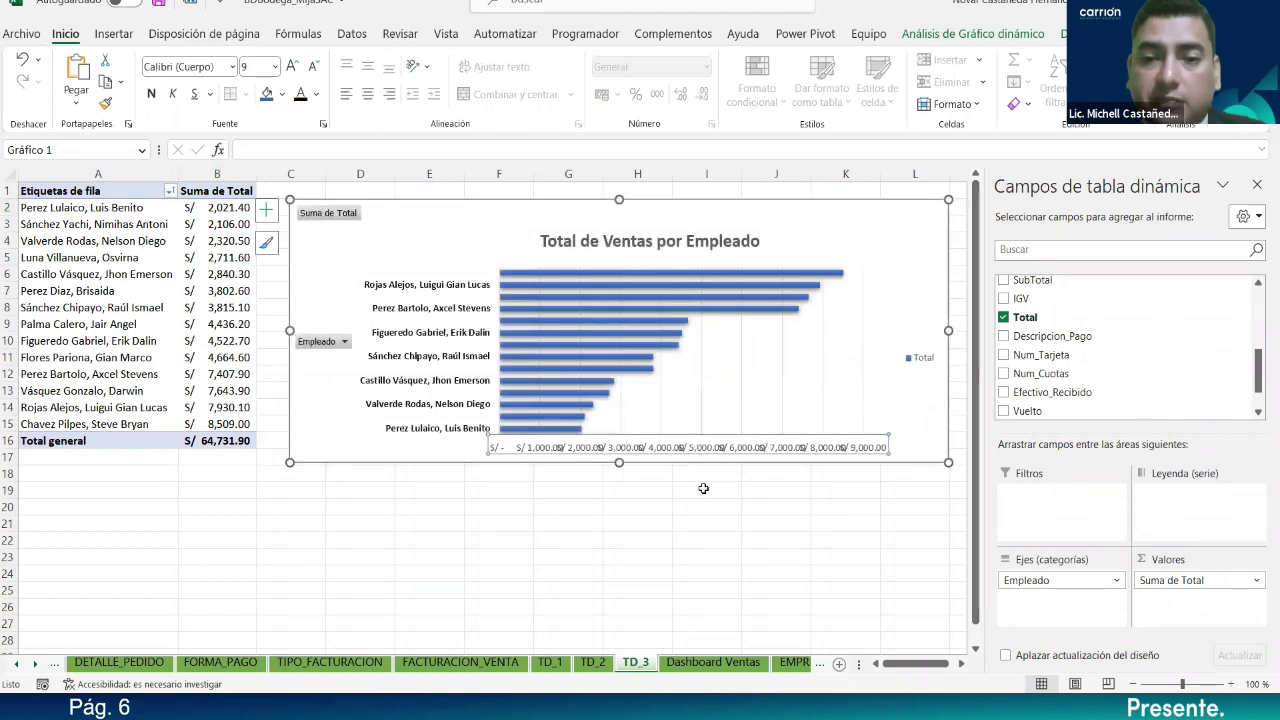
{"action": "left_click", "coordinate": [866, 505]}
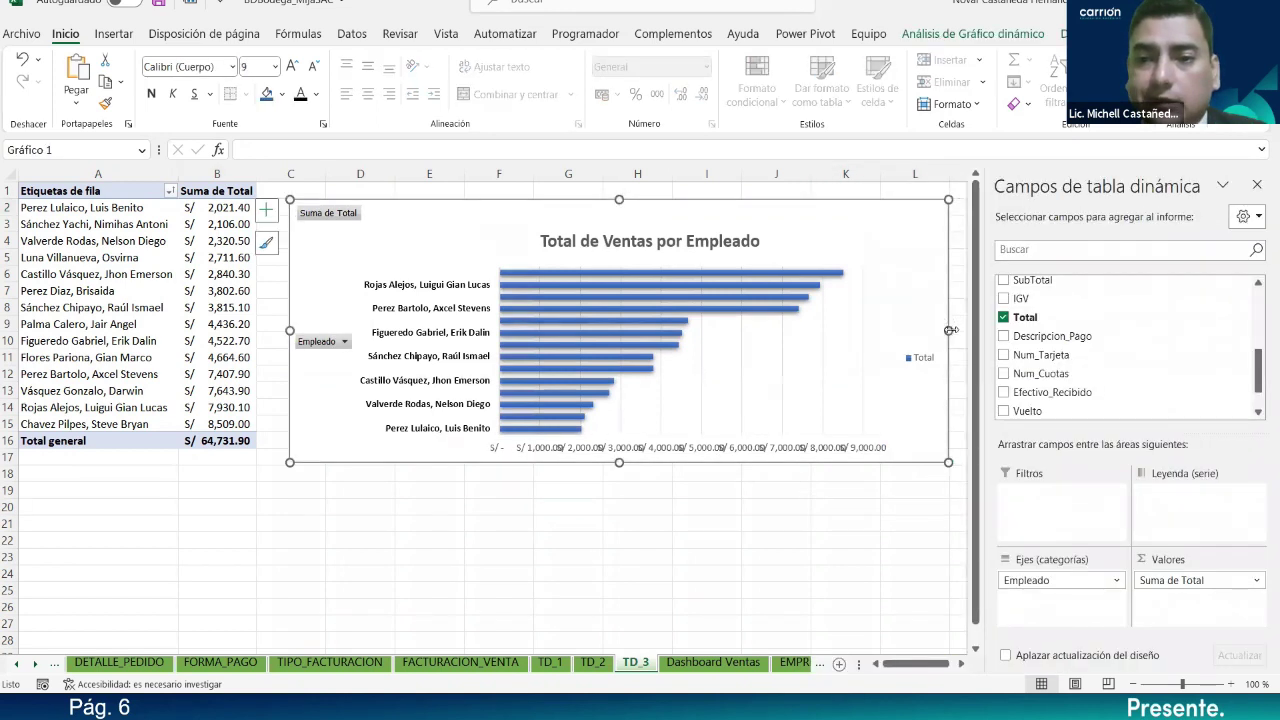
{"action": "left_click_drag", "start_coordinate": [981, 343], "coordinate": [1083, 341]}
{"action": "mouse_move", "coordinate": [950, 330]}
{"action": "left_mouse_down"}
{"action": "mouse_move", "coordinate": [1025, 330]}
{"action": "mouse_move", "coordinate": [952, 330]}
{"action": "left_mouse_up"}
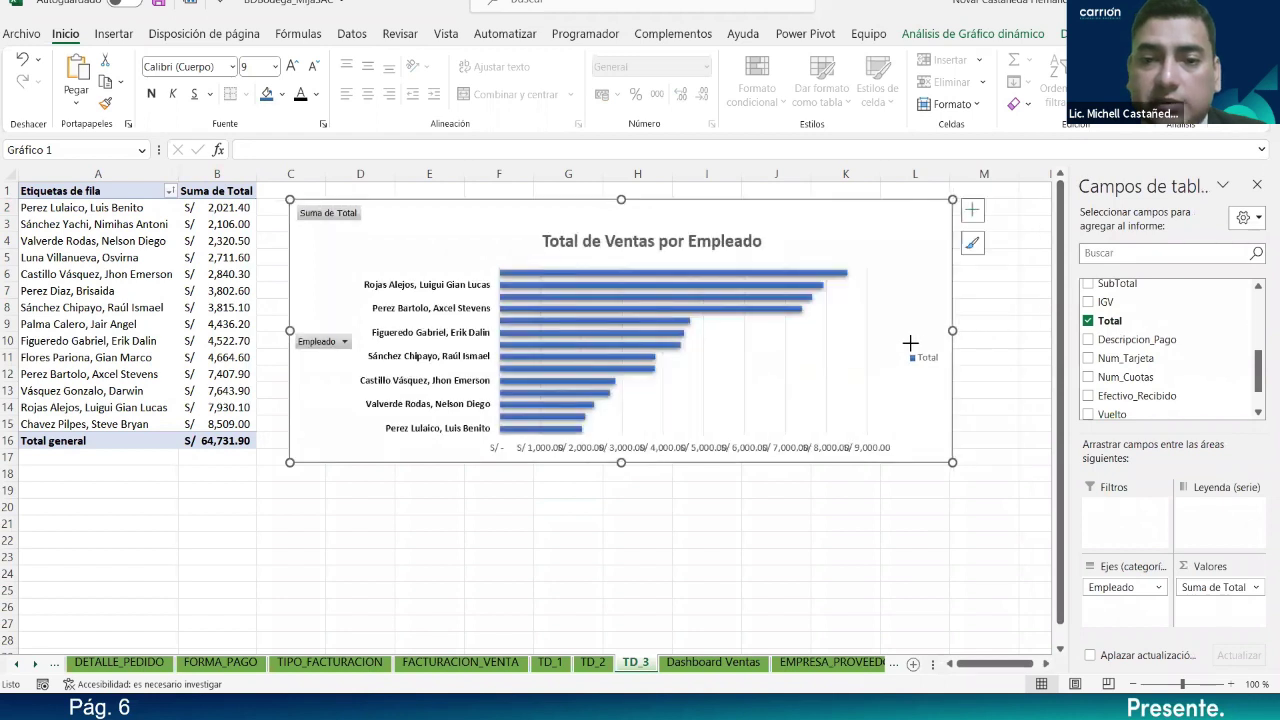
Step: Add data labels to the employee bars and delete the chart's horizontal amount axis
{"action": "left_click", "coordinate": [798, 274]}
{"action": "right_click", "coordinate": [798, 276]}
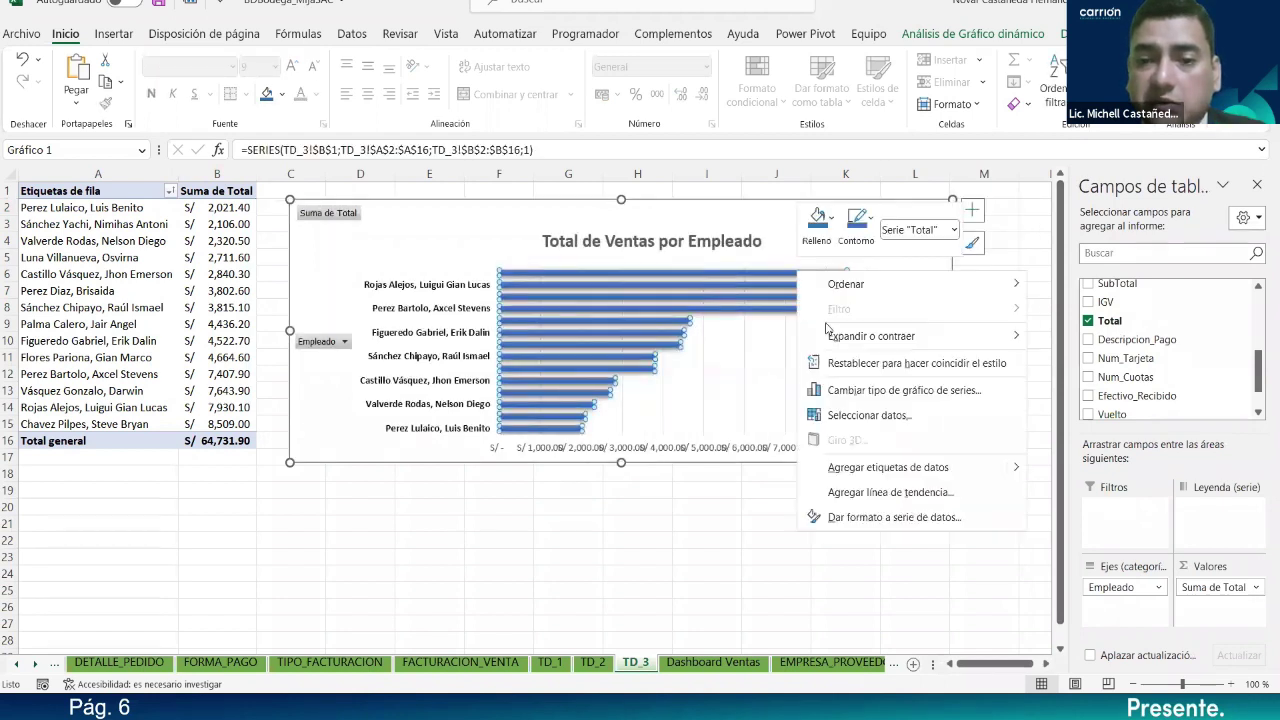
{"action": "left_click", "coordinate": [879, 468]}
{"action": "left_click", "coordinate": [829, 502]}
{"action": "left_click", "coordinate": [806, 452]}
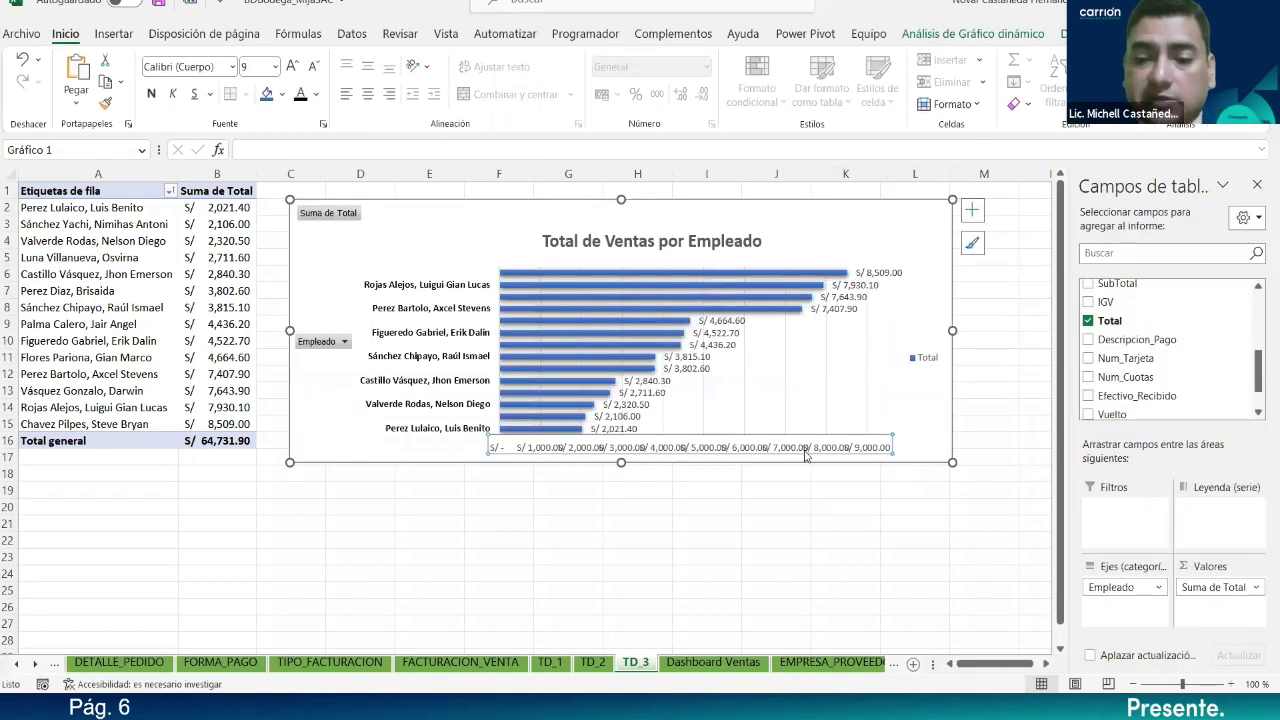
{"action": "key", "text": "Delete"}
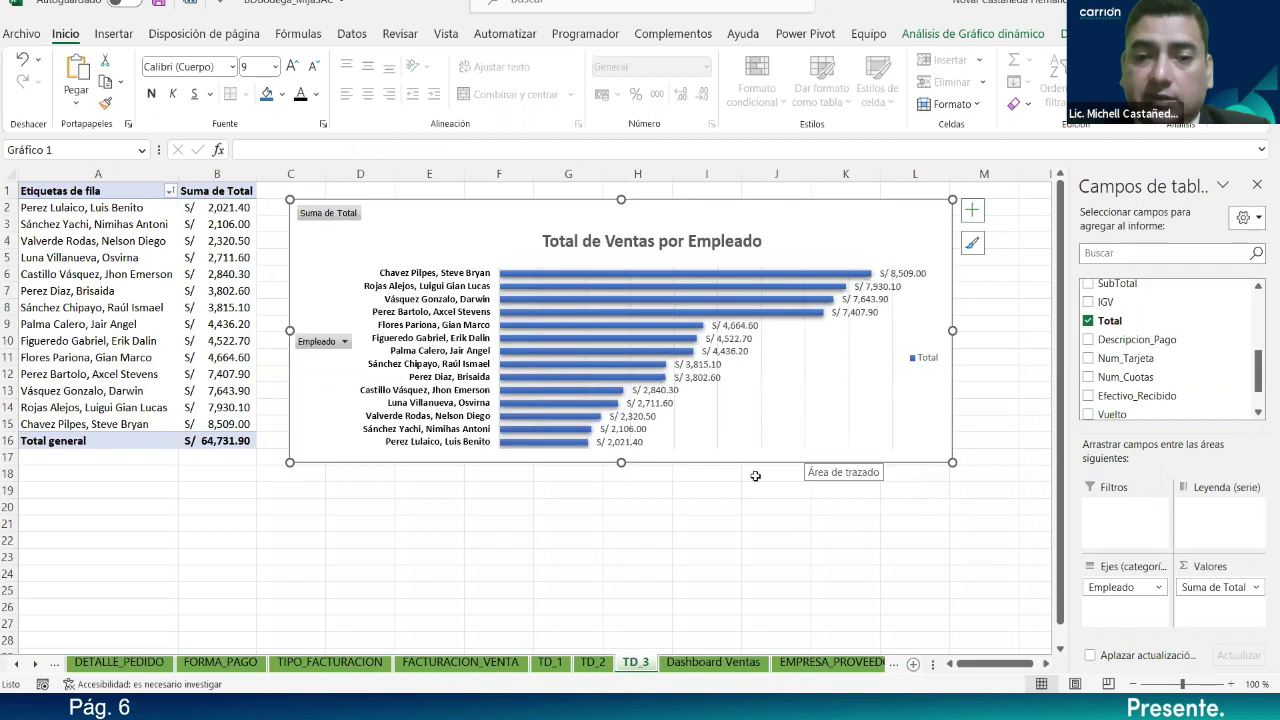
Step: Make the chart's data labels bold and set the title Total de Ventas por Empleado in black
{"action": "left_click", "coordinate": [624, 440]}
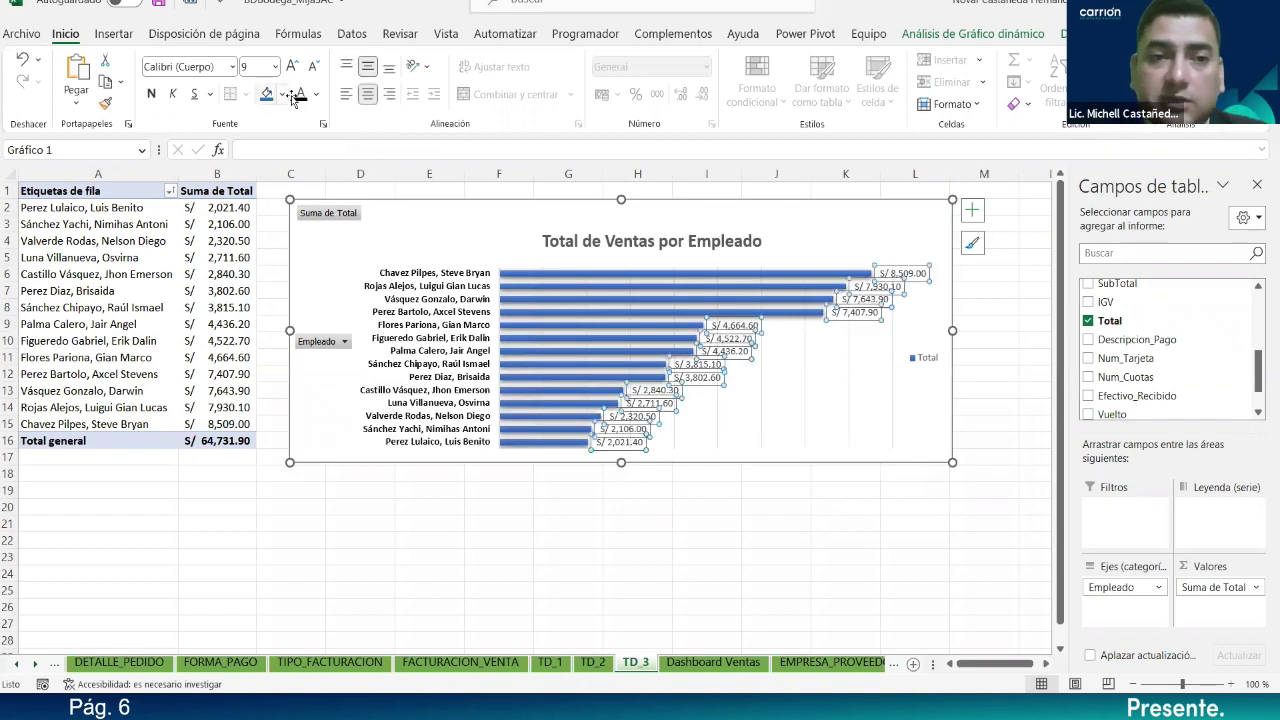
{"action": "left_click", "coordinate": [151, 93]}
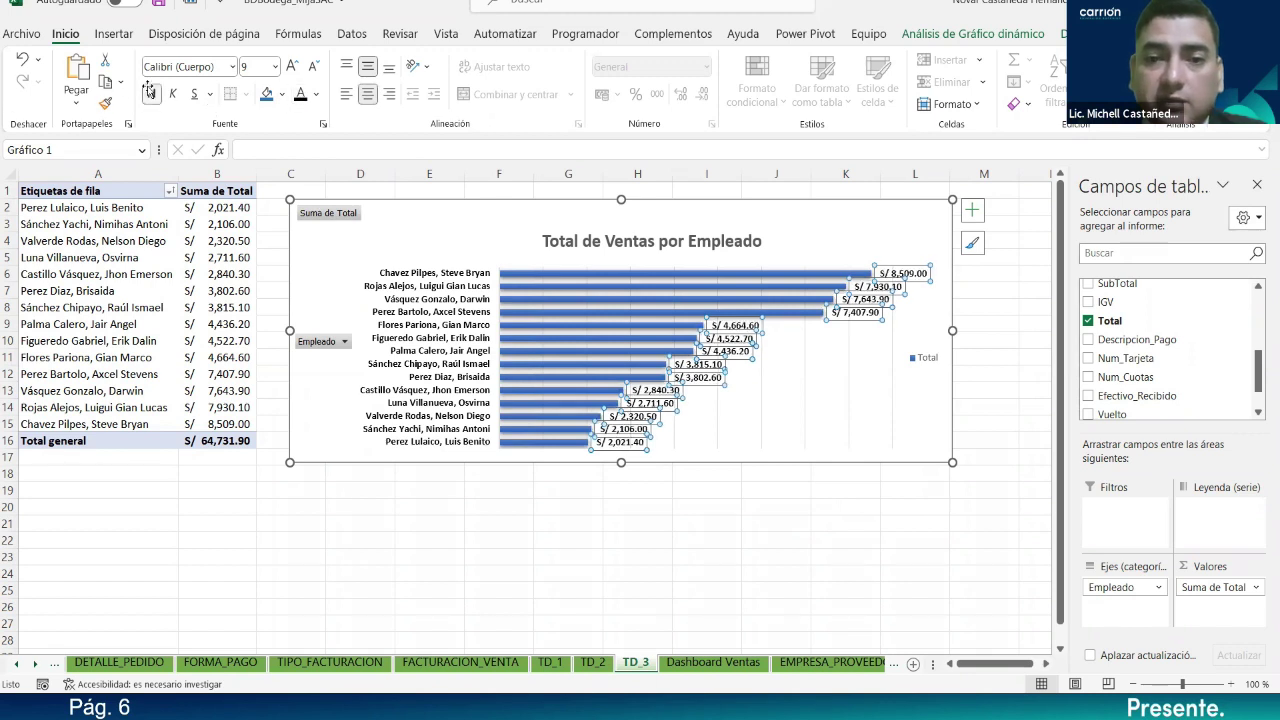
{"action": "left_click", "coordinate": [689, 507]}
{"action": "left_click", "coordinate": [638, 241]}
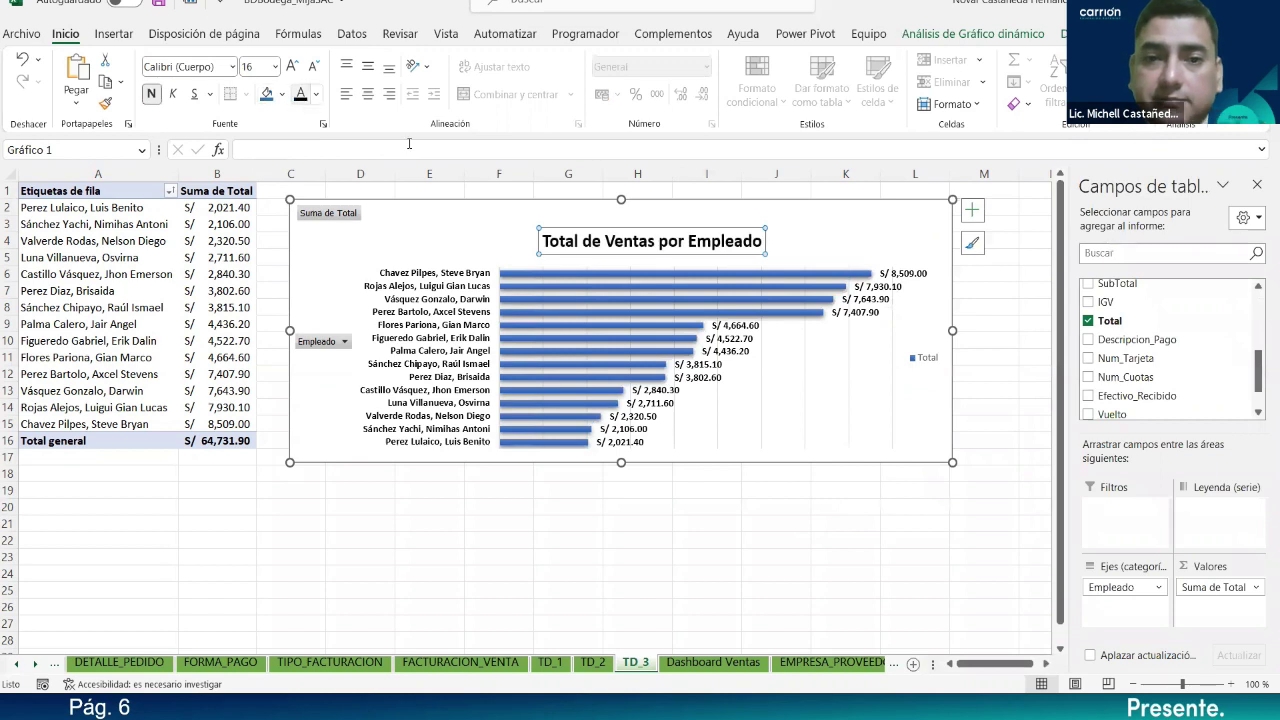
{"action": "left_click_drag", "start_coordinate": [776, 573], "coordinate": [776, 557]}
{"action": "left_click", "coordinate": [762, 459]}
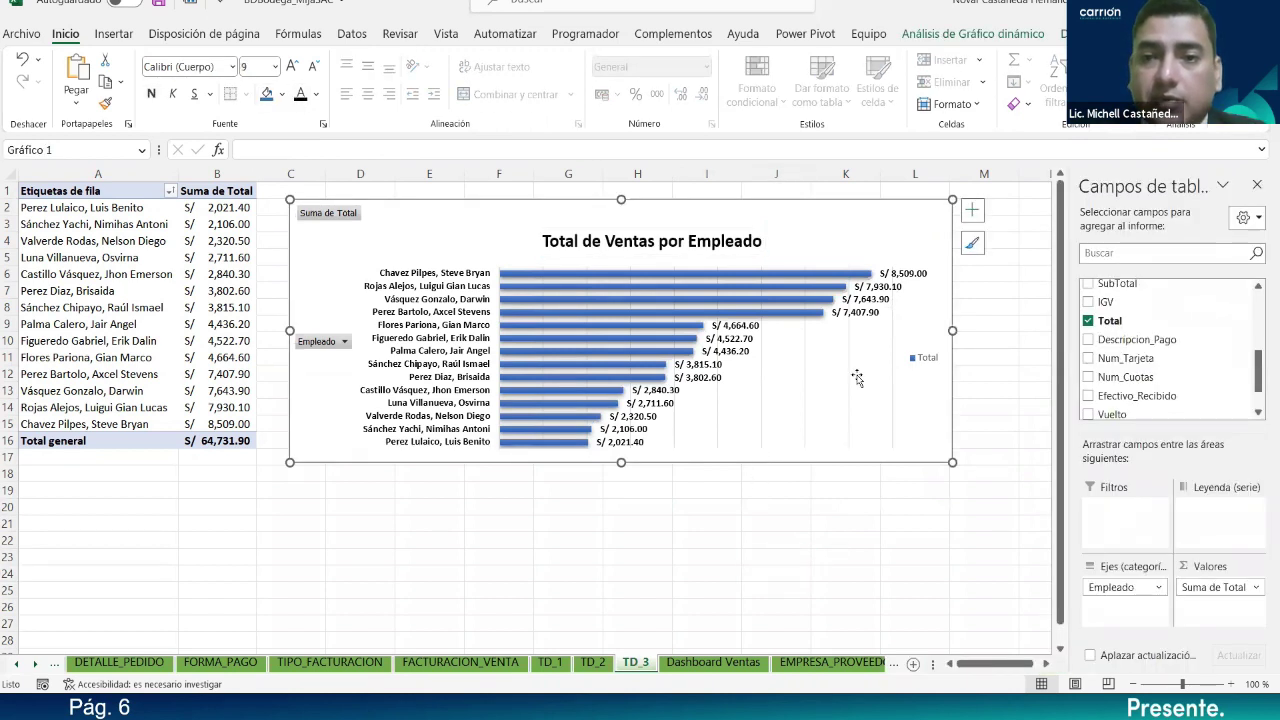
{"action": "left_click", "coordinate": [973, 210]}
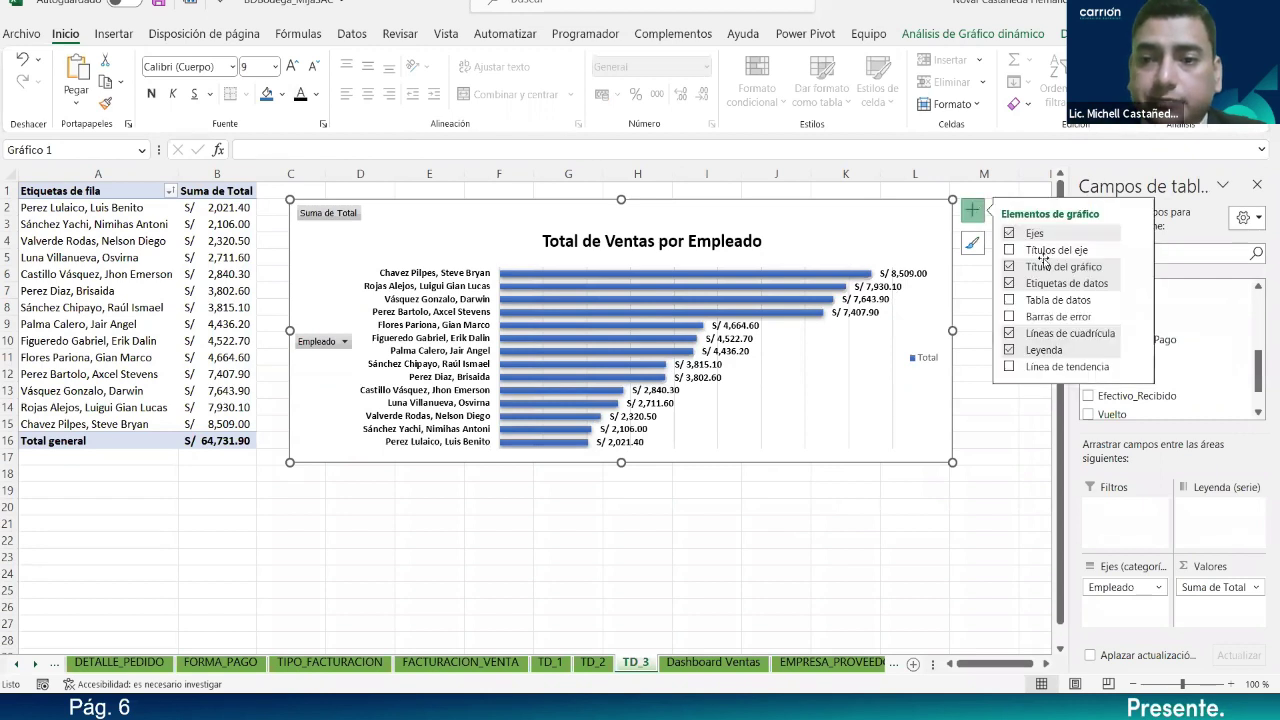
{"action": "left_click", "coordinate": [972, 242]}
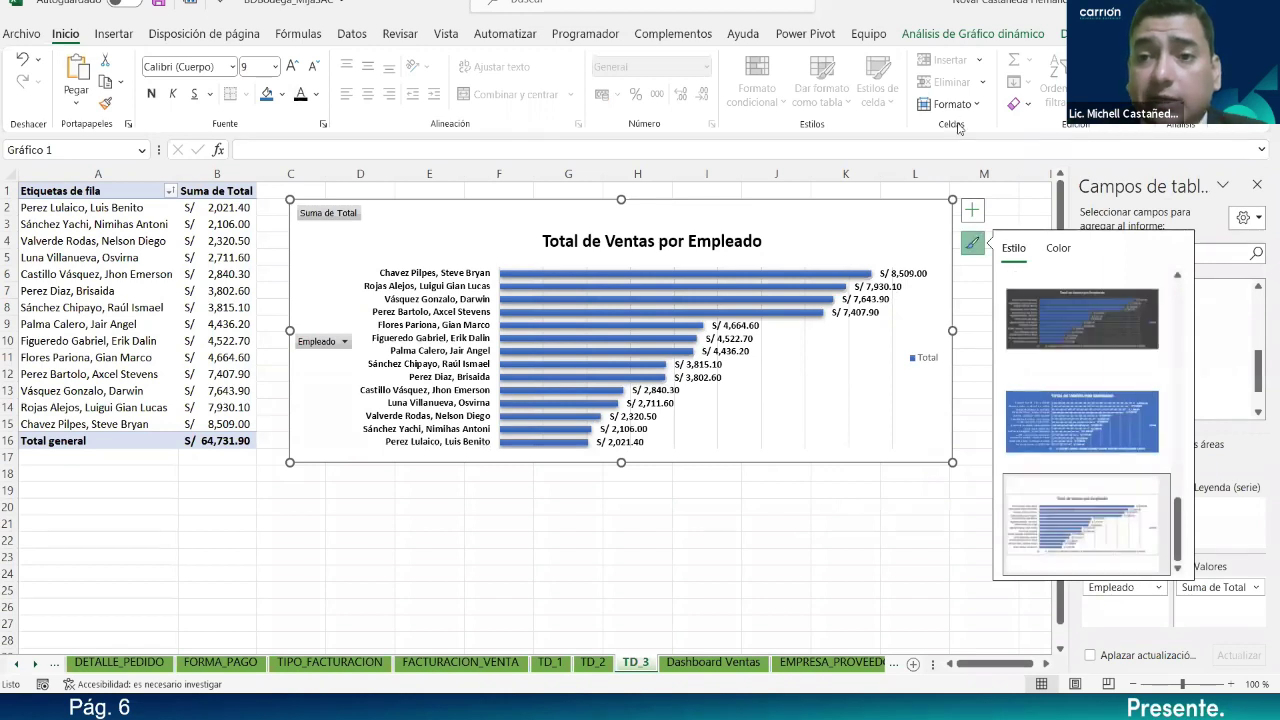
Step: Sort the employee chart's series by total sales from largest to smallest
{"action": "left_click", "coordinate": [806, 283]}
{"action": "left_click", "coordinate": [1056, 96]}
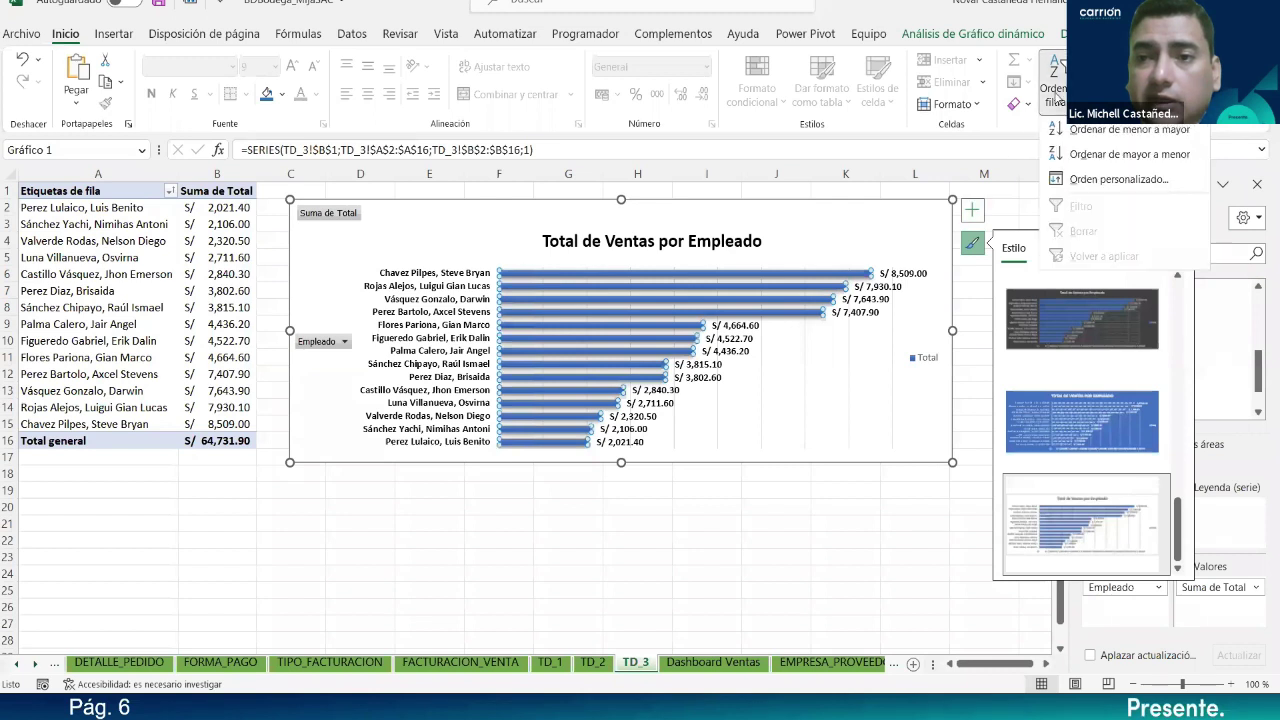
{"action": "left_click", "coordinate": [1082, 137]}
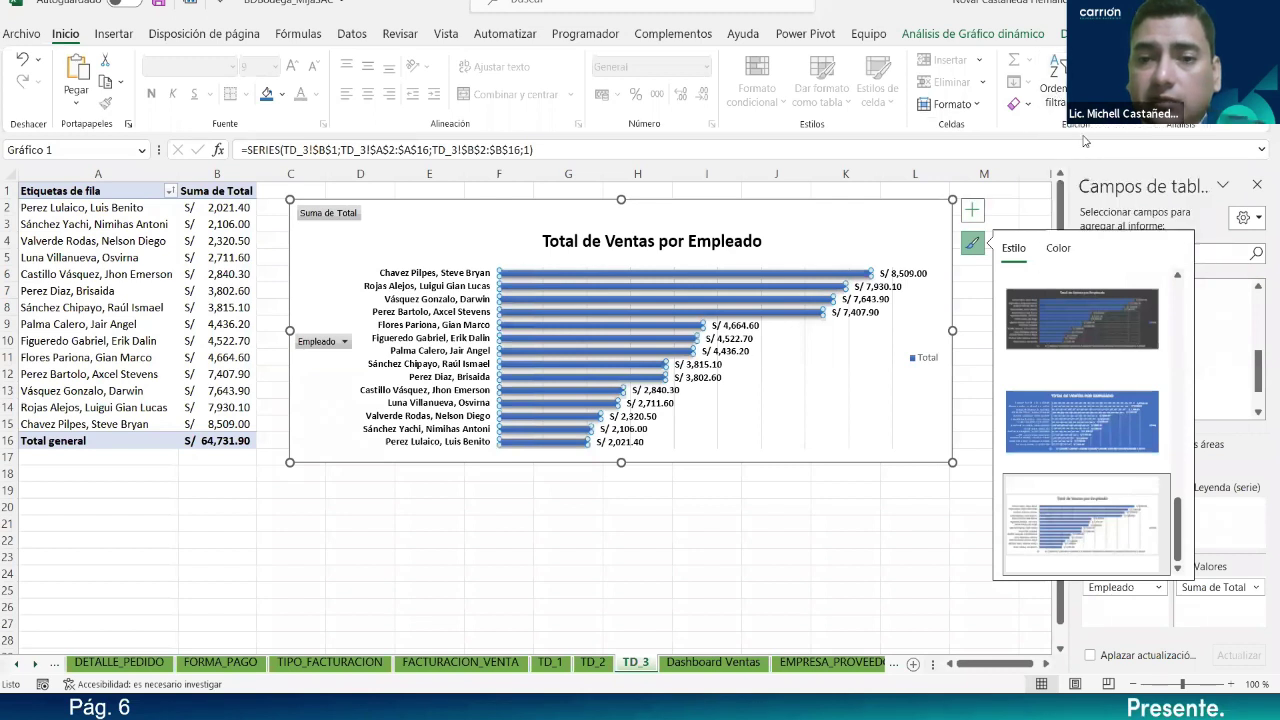
{"action": "left_click", "coordinate": [1056, 90]}
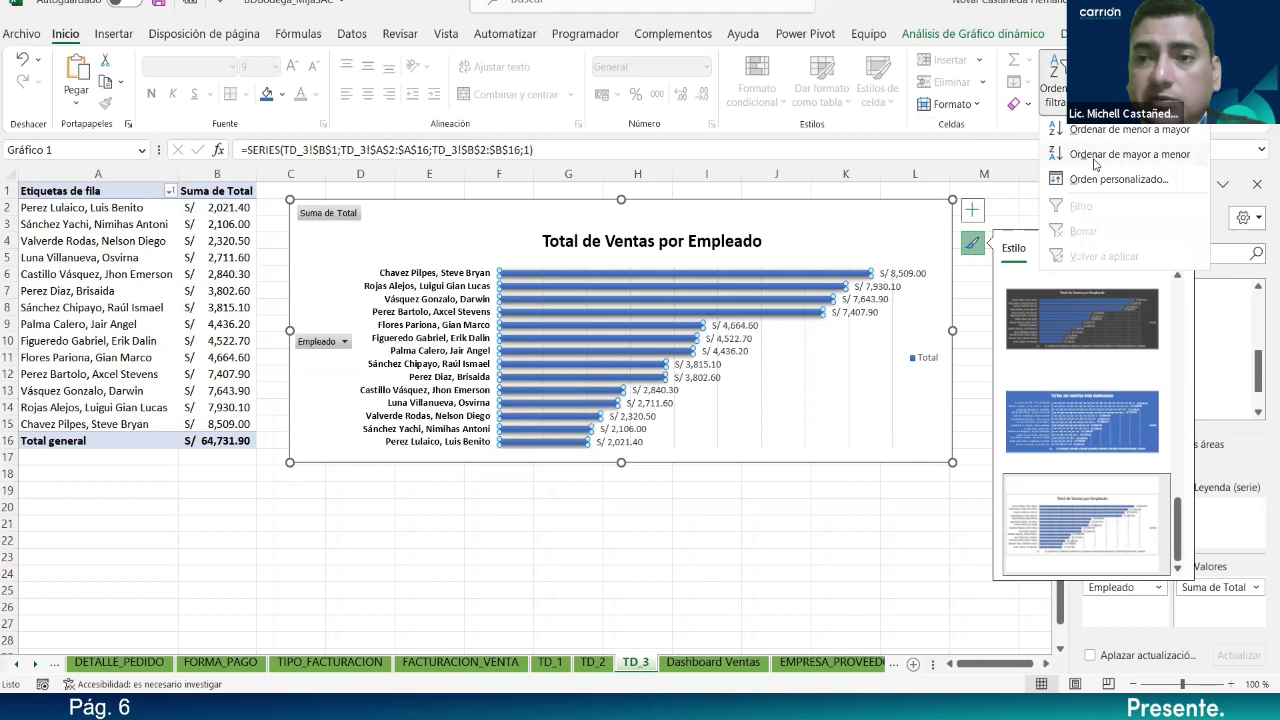
{"action": "left_click", "coordinate": [1092, 156]}
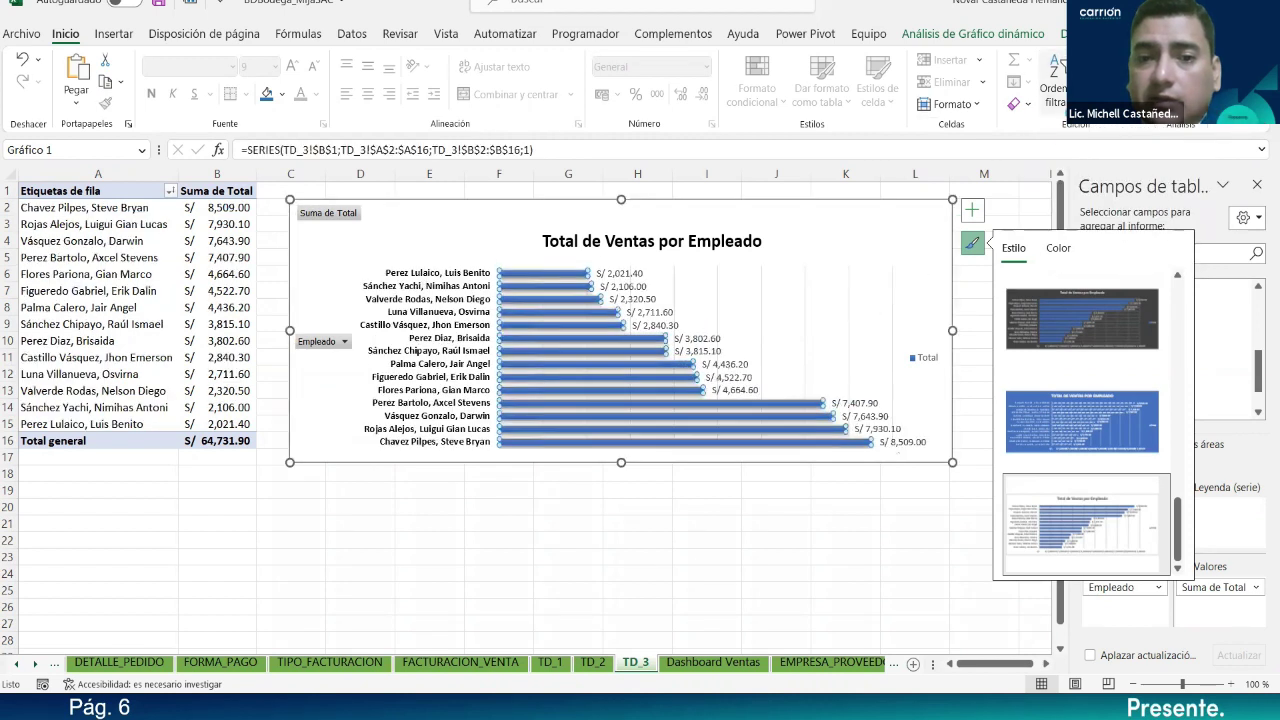
{"action": "left_click", "coordinate": [645, 492]}
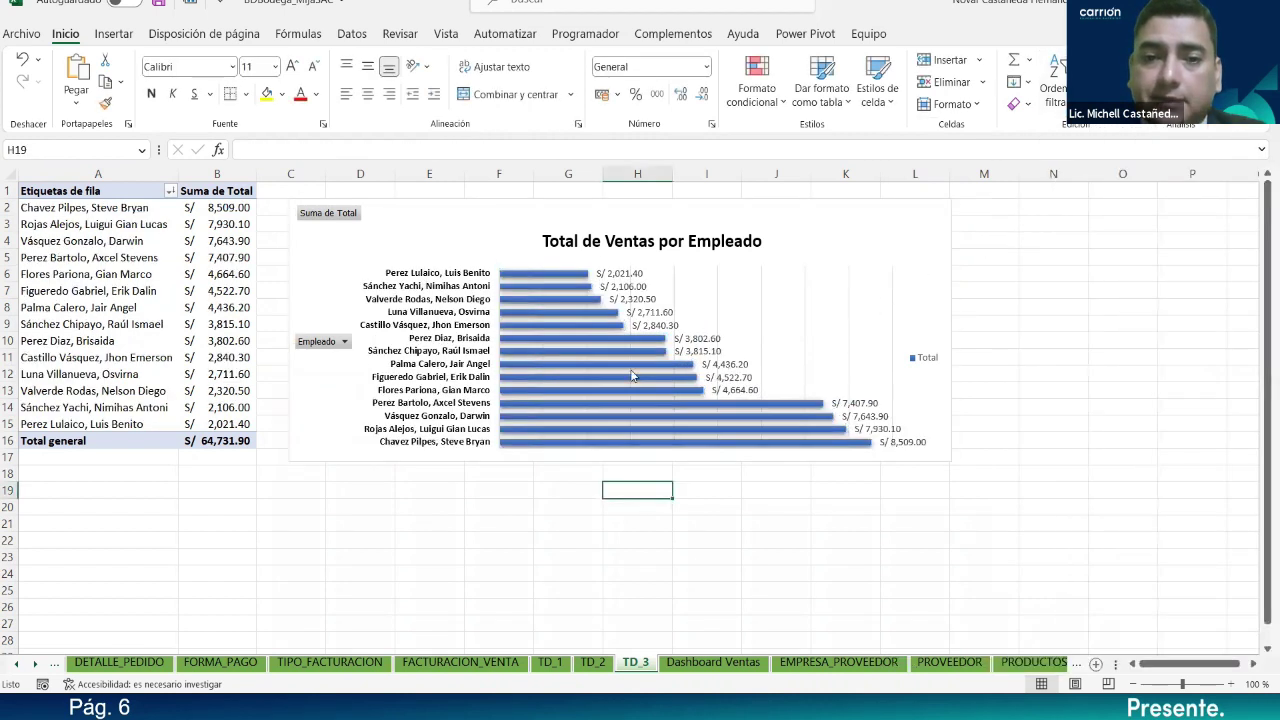
Step: Reapply bold black text to the data labels of the sorted employee chart
{"action": "left_click", "coordinate": [649, 281]}
{"action": "left_click", "coordinate": [151, 94]}
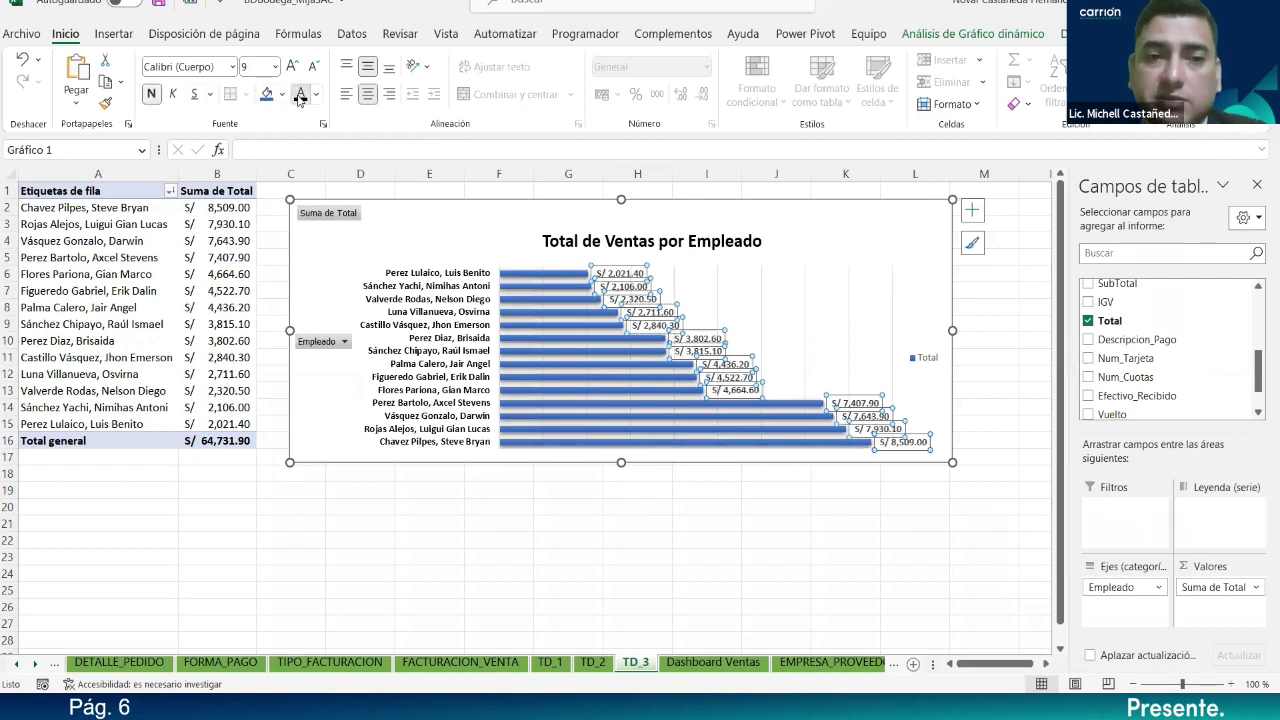
{"action": "left_click", "coordinate": [718, 514]}
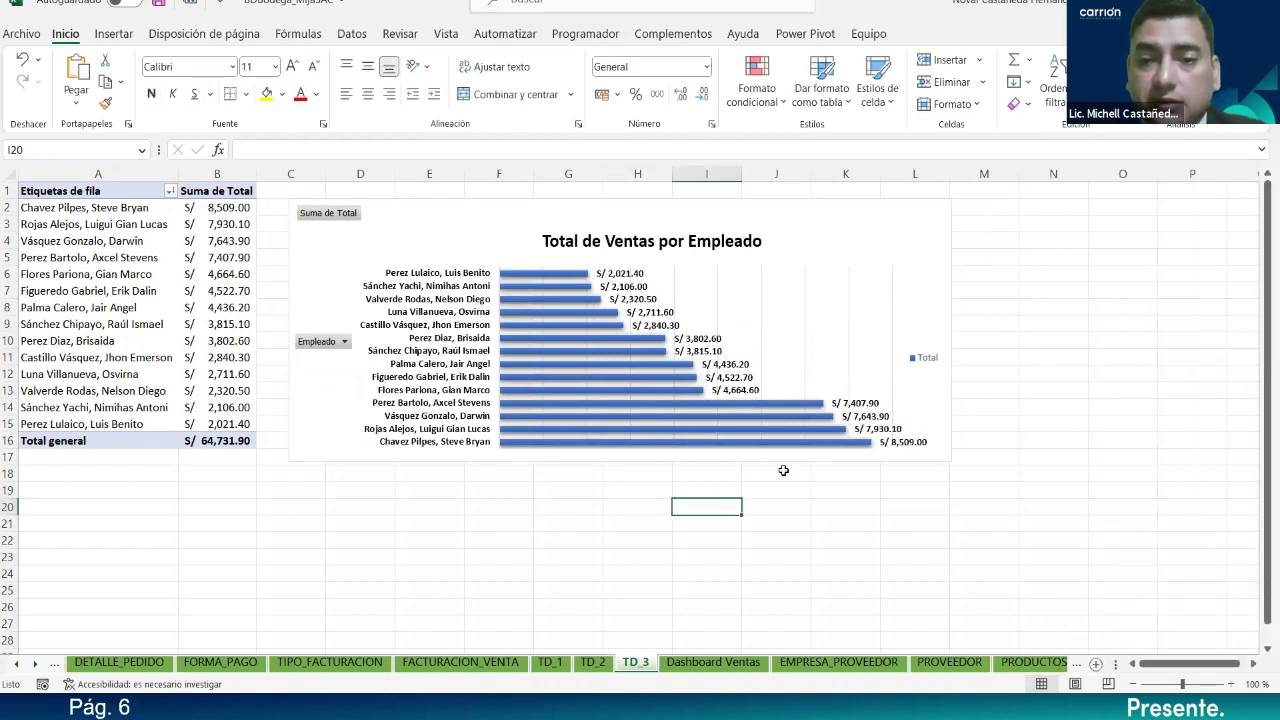
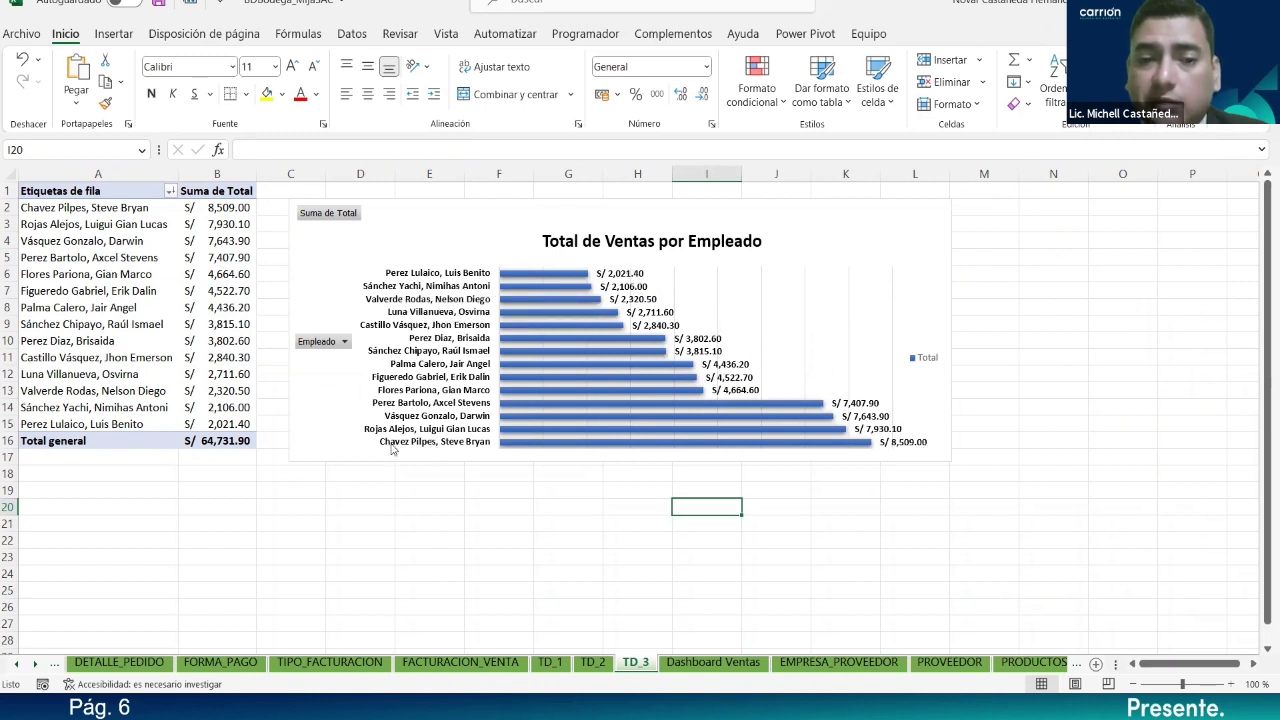
Step: Cut the employee sales chart from TD_3 and paste it at cell G28 of the Dashboard Ventas sheet
{"action": "left_click", "coordinate": [510, 461]}
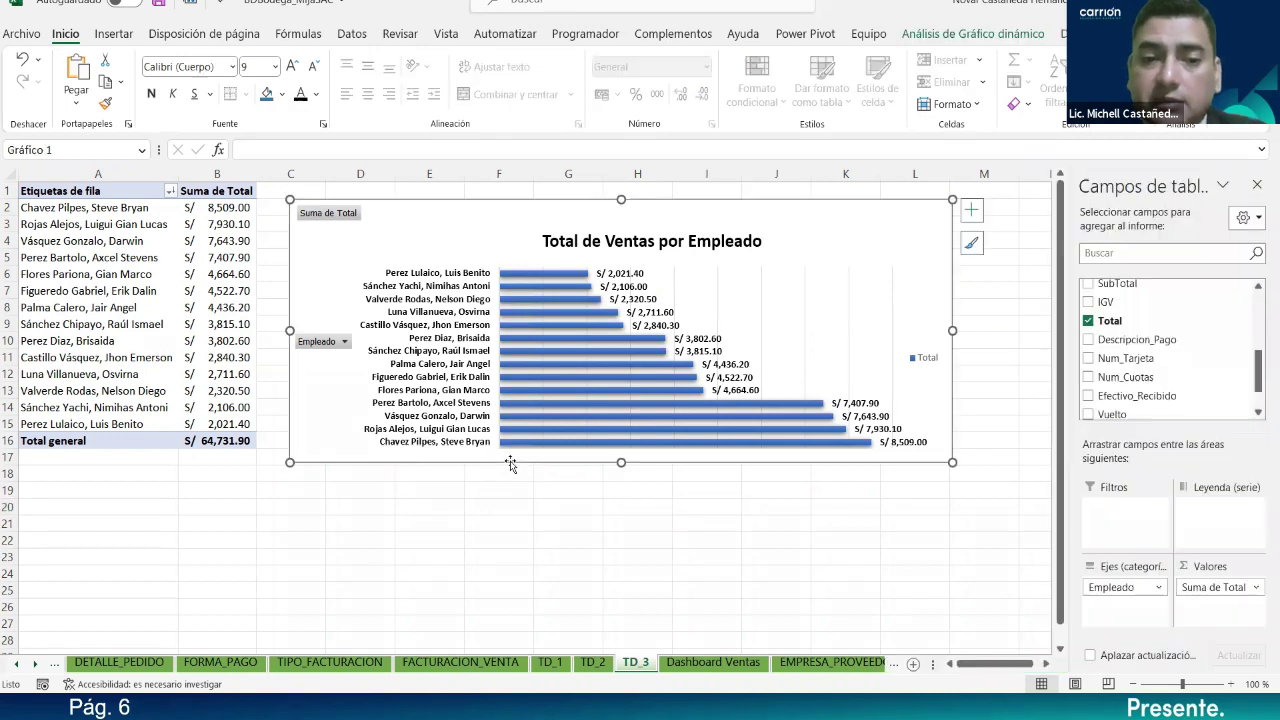
{"action": "key", "text": "ctrl+x"}
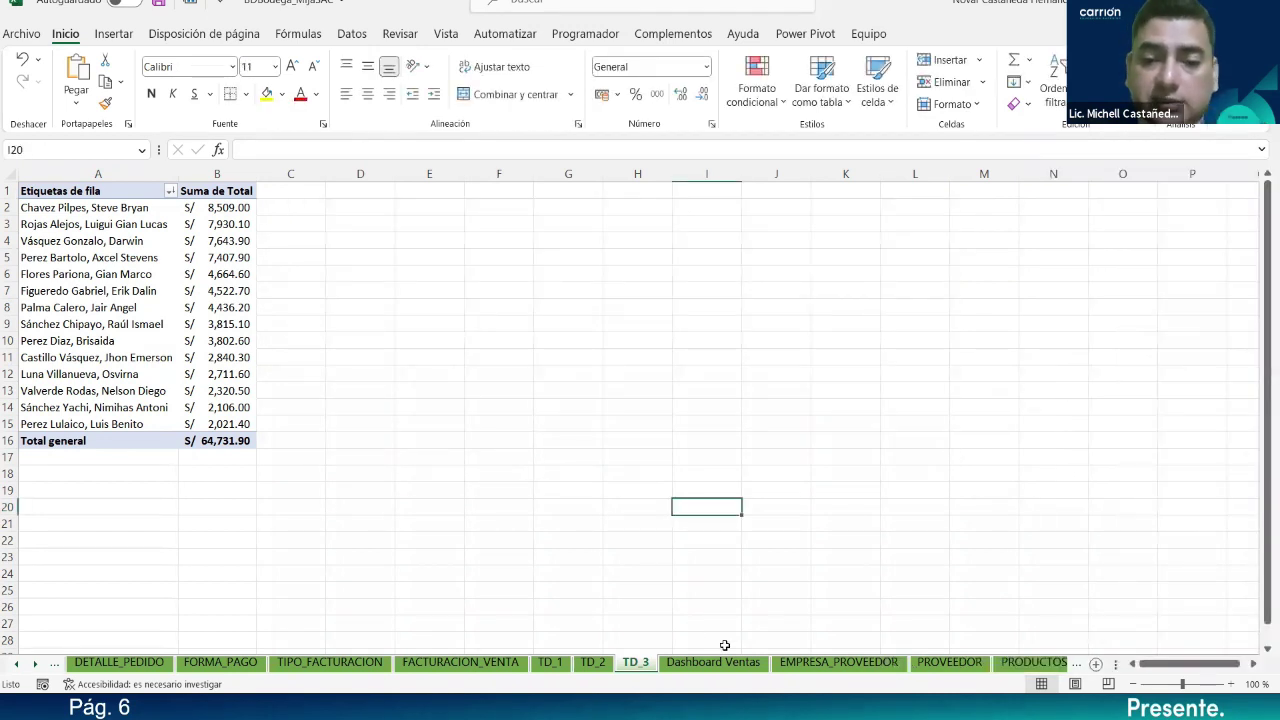
{"action": "left_click", "coordinate": [713, 662]}
{"action": "scroll", "coordinate": [751, 571], "scroll_direction": "down", "scroll_amount": 4}
{"action": "left_click", "coordinate": [478, 443]}
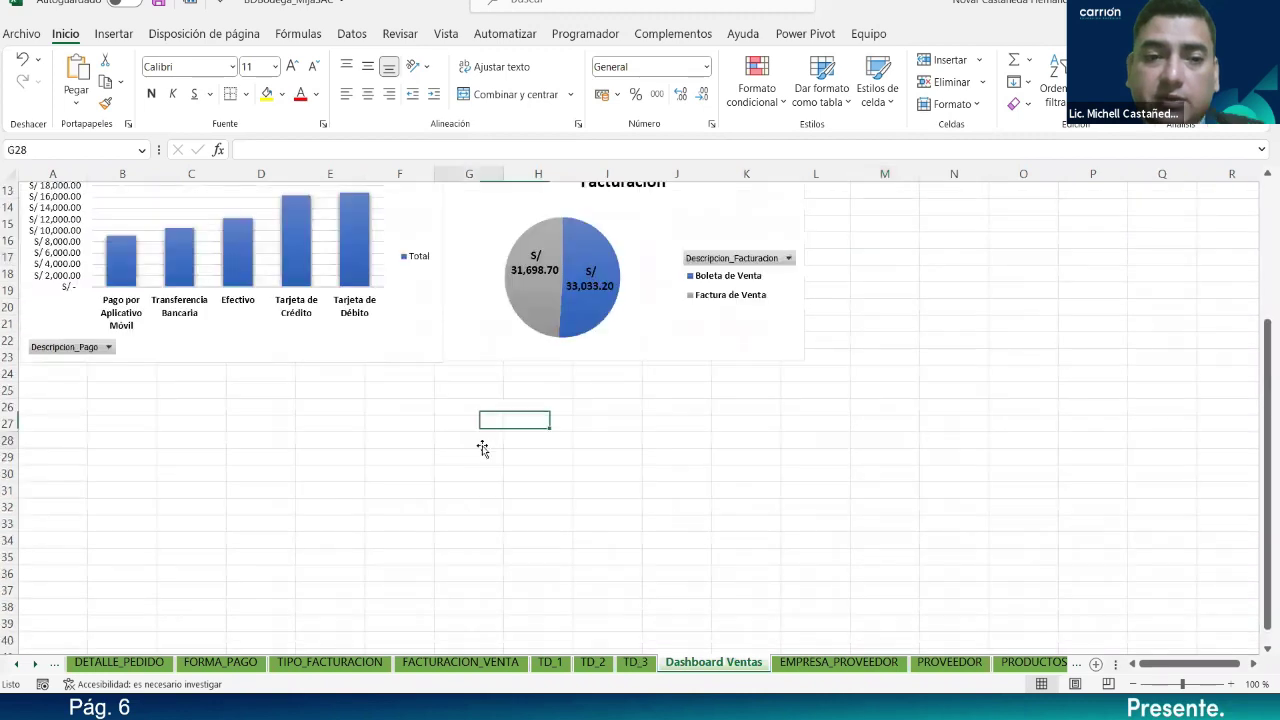
{"action": "left_click", "coordinate": [85, 72]}
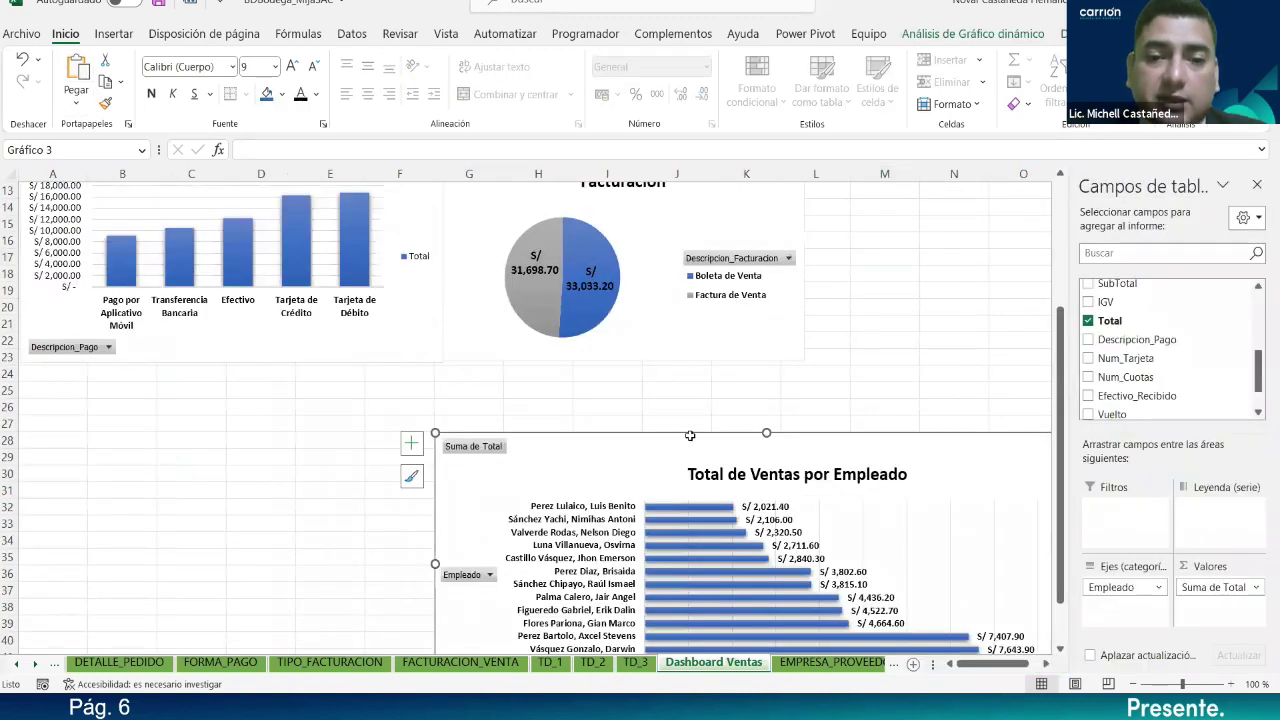
Step: Move the employee chart directly beneath the other two charts, starting near A24, and widen it to about their combined width
{"action": "left_click_drag", "start_coordinate": [567, 424], "coordinate": [271, 370]}
{"action": "left_click_drag", "start_coordinate": [682, 500], "coordinate": [800, 495]}
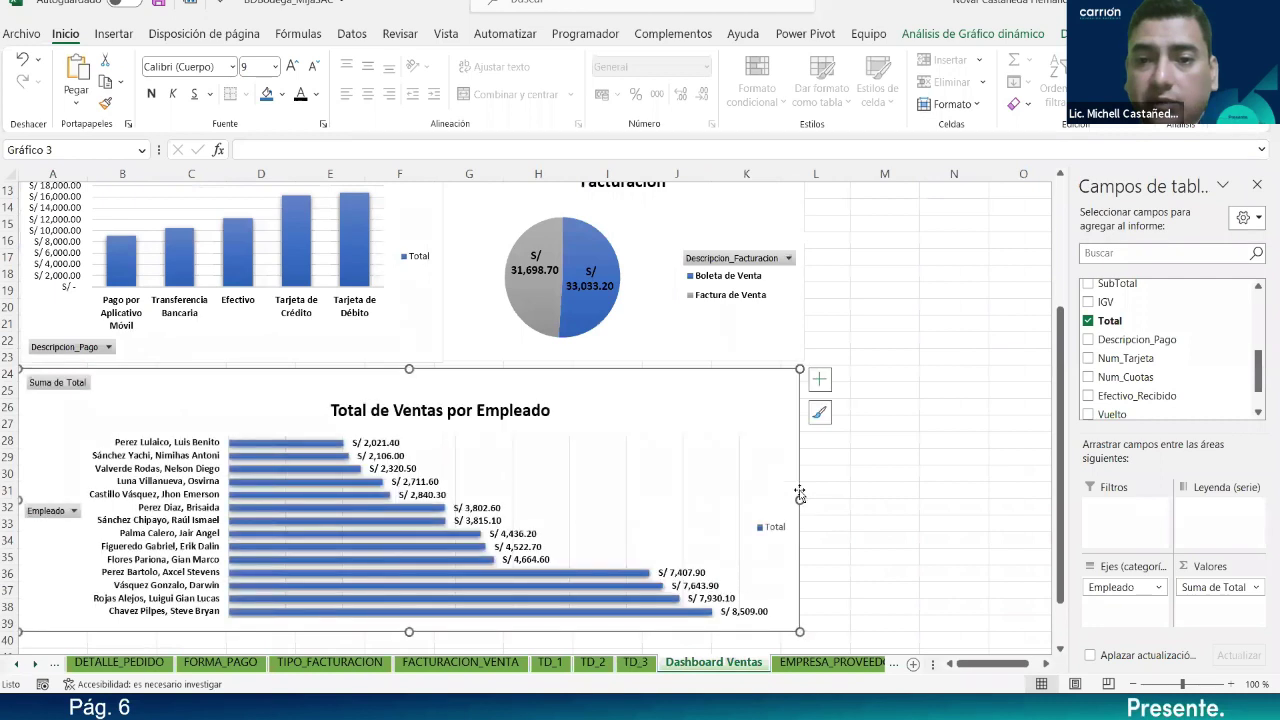
{"action": "left_click", "coordinate": [775, 340]}
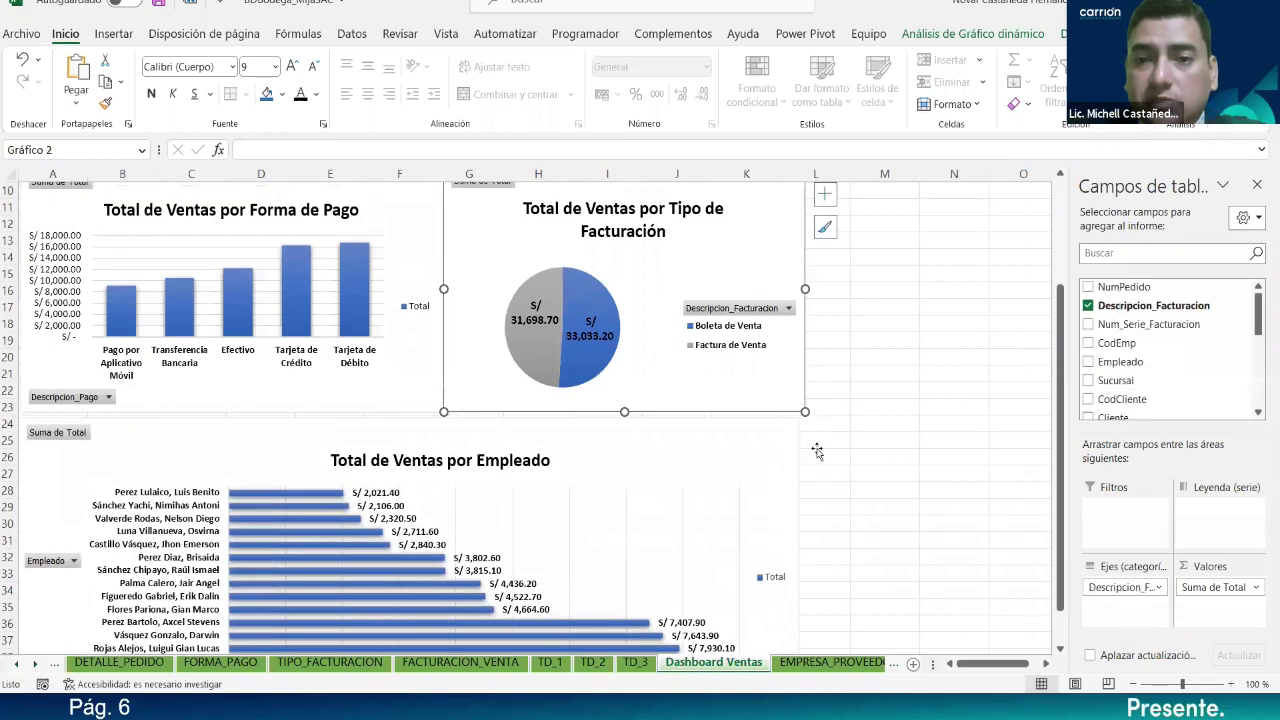
{"action": "left_click", "coordinate": [800, 540]}
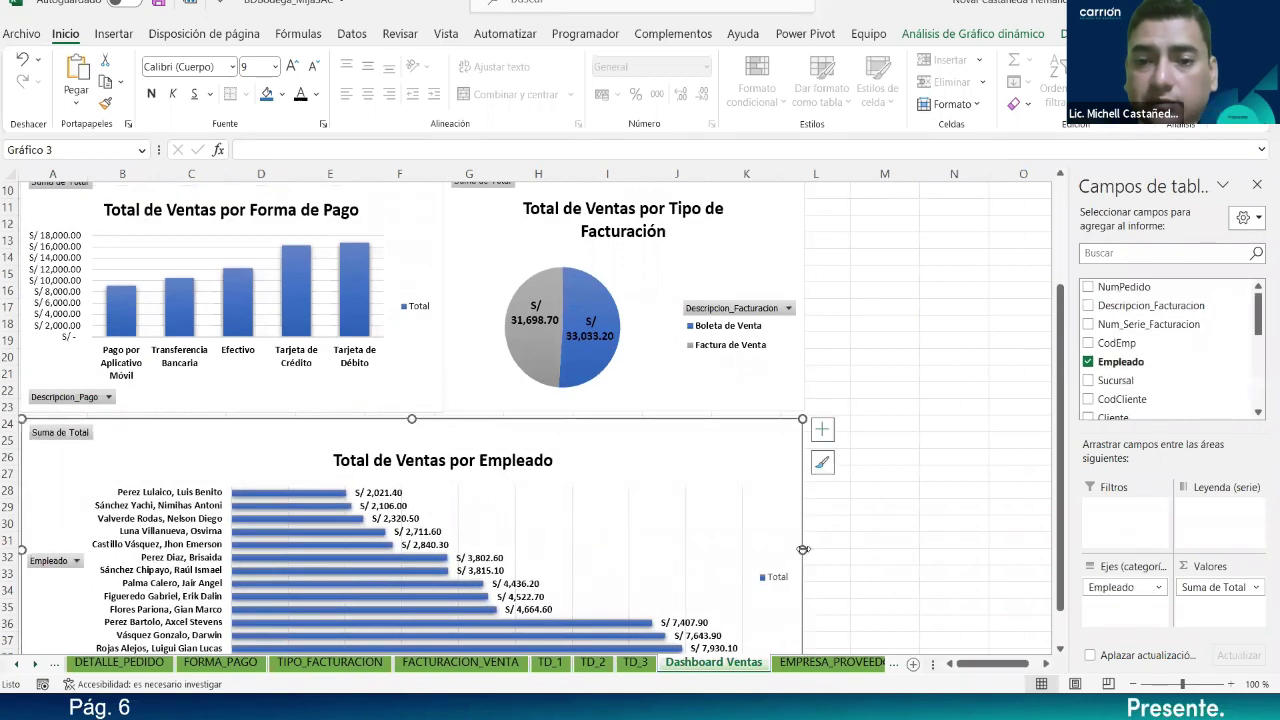
{"action": "left_click_drag", "start_coordinate": [803, 549], "coordinate": [812, 545]}
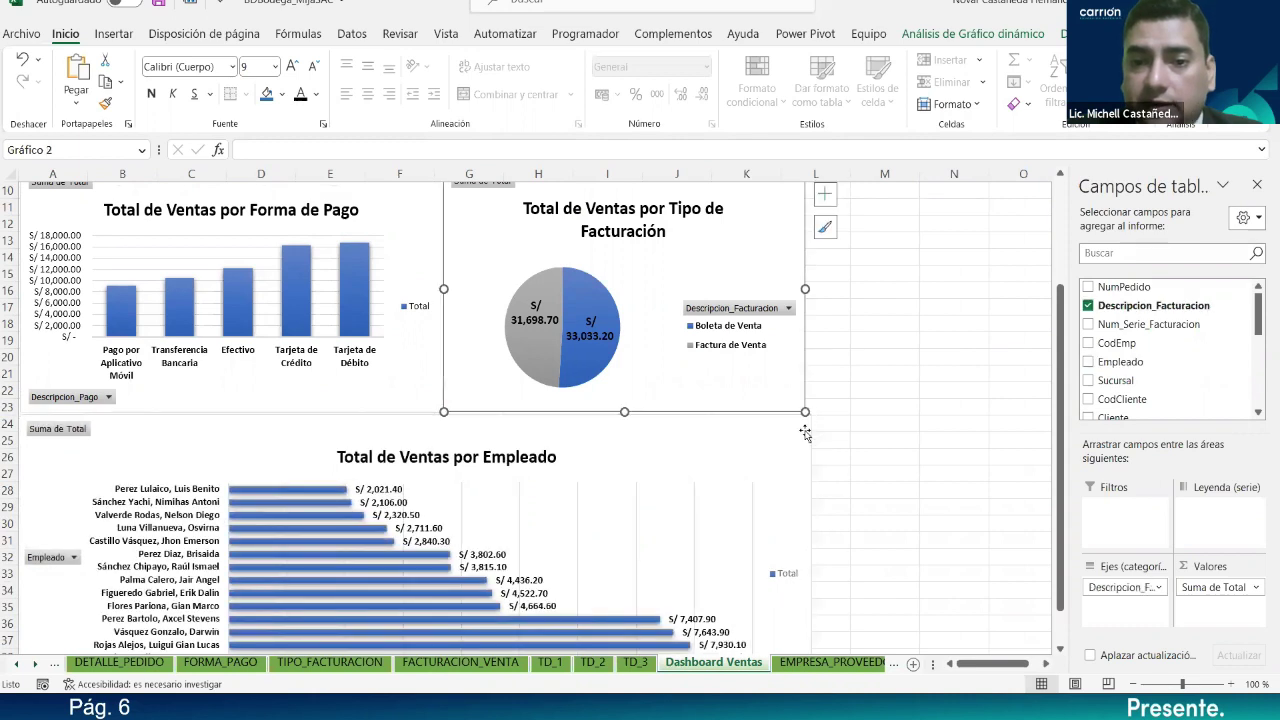
Step: Fine-tune the employee chart's position and width so its right edge lines up with the Tipo de Facturación pie chart
{"action": "left_click_drag", "start_coordinate": [800, 432], "coordinate": [802, 434]}
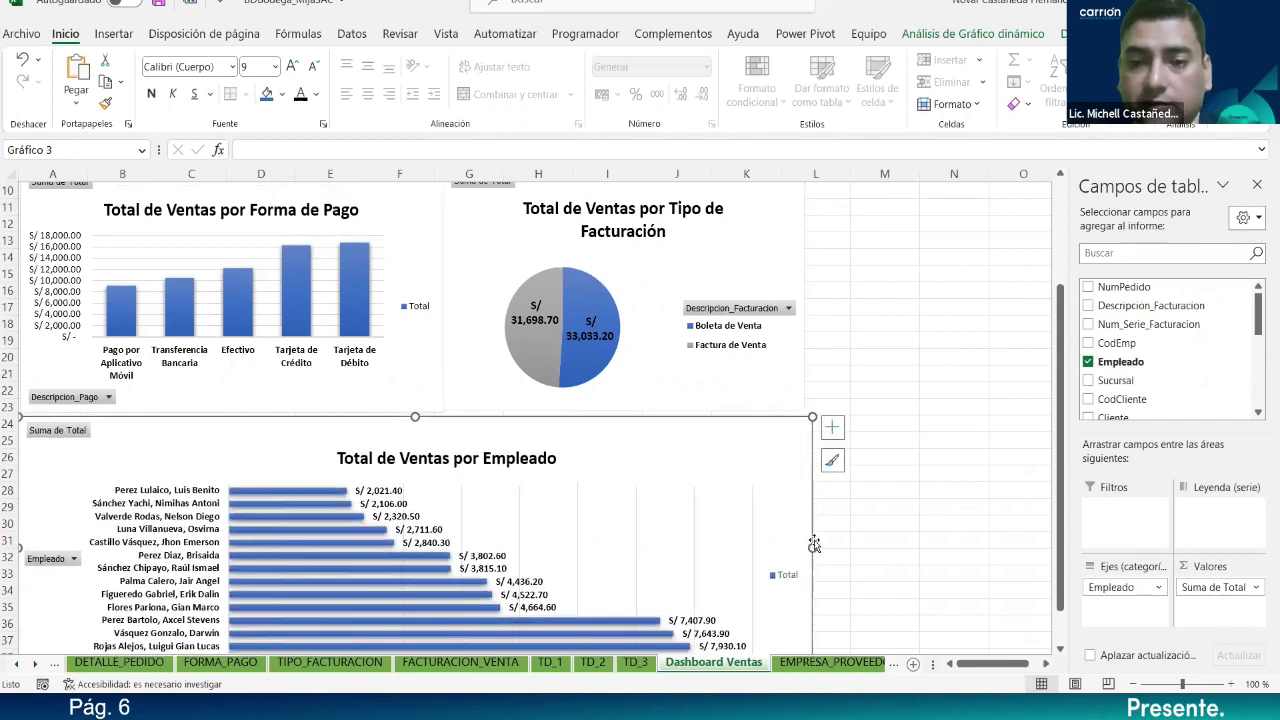
{"action": "left_click_drag", "start_coordinate": [809, 545], "coordinate": [807, 546]}
{"action": "left_click", "coordinate": [797, 403], "text": "ctrl"}
{"action": "left_click", "coordinate": [845, 423]}
{"action": "left_click", "coordinate": [804, 512]}
{"action": "left_click_drag", "start_coordinate": [807, 546], "coordinate": [805, 546]}
{"action": "left_click", "coordinate": [797, 403]}
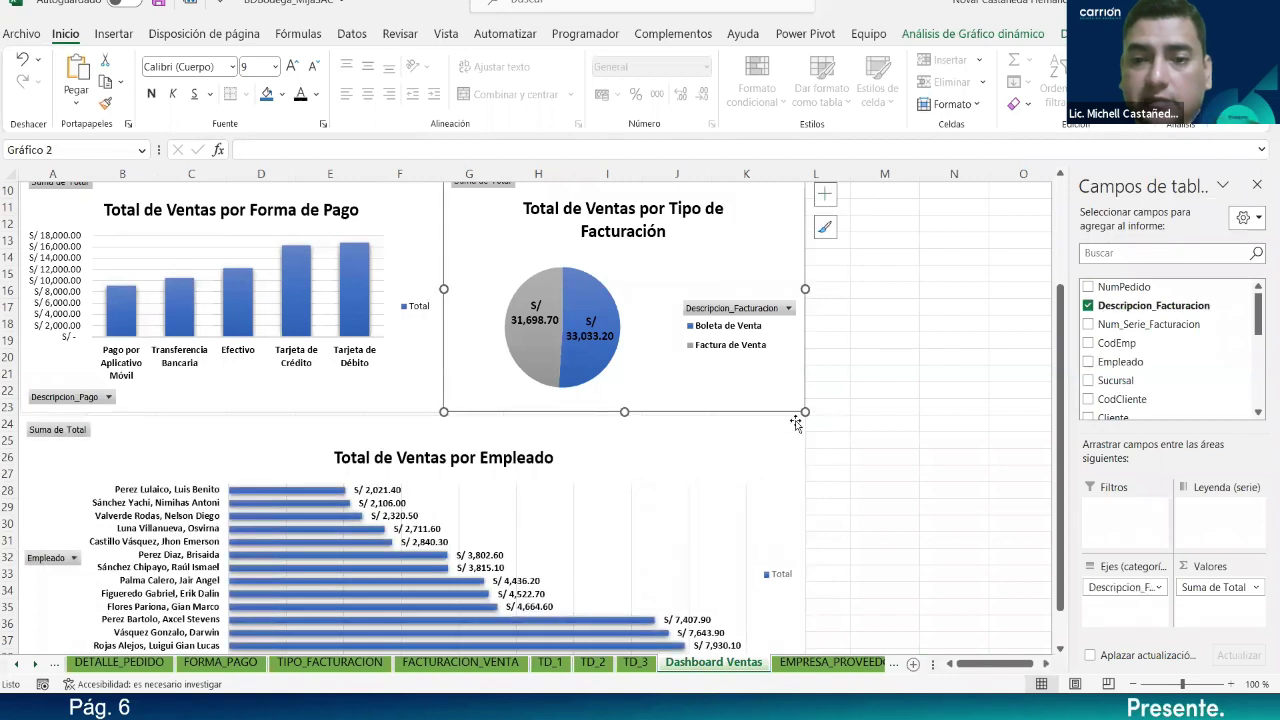
{"action": "left_click", "coordinate": [796, 424]}
{"action": "left_click", "coordinate": [798, 385], "text": "ctrl"}
{"action": "left_click", "coordinate": [862, 520]}
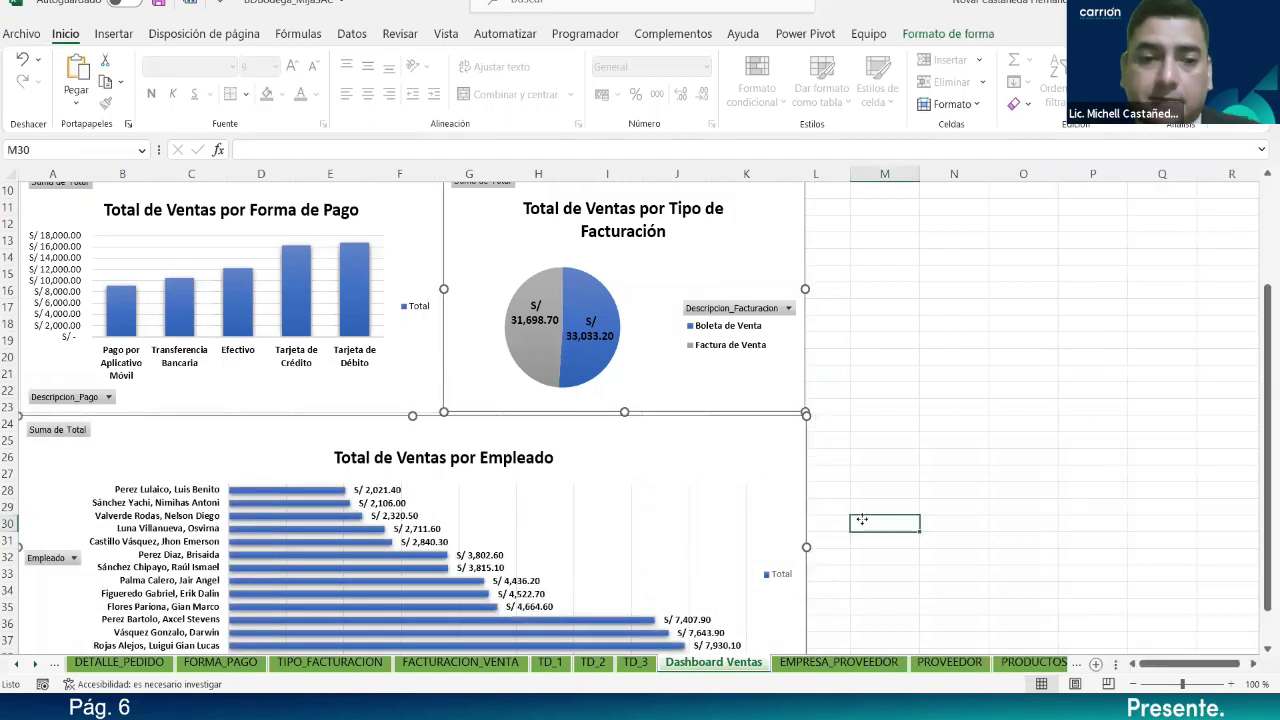
Step: Review the layout of the three charts on the Dashboard Ventas sheet
{"action": "scroll", "coordinate": [340, 495], "scroll_direction": "down", "scroll_amount": 2}
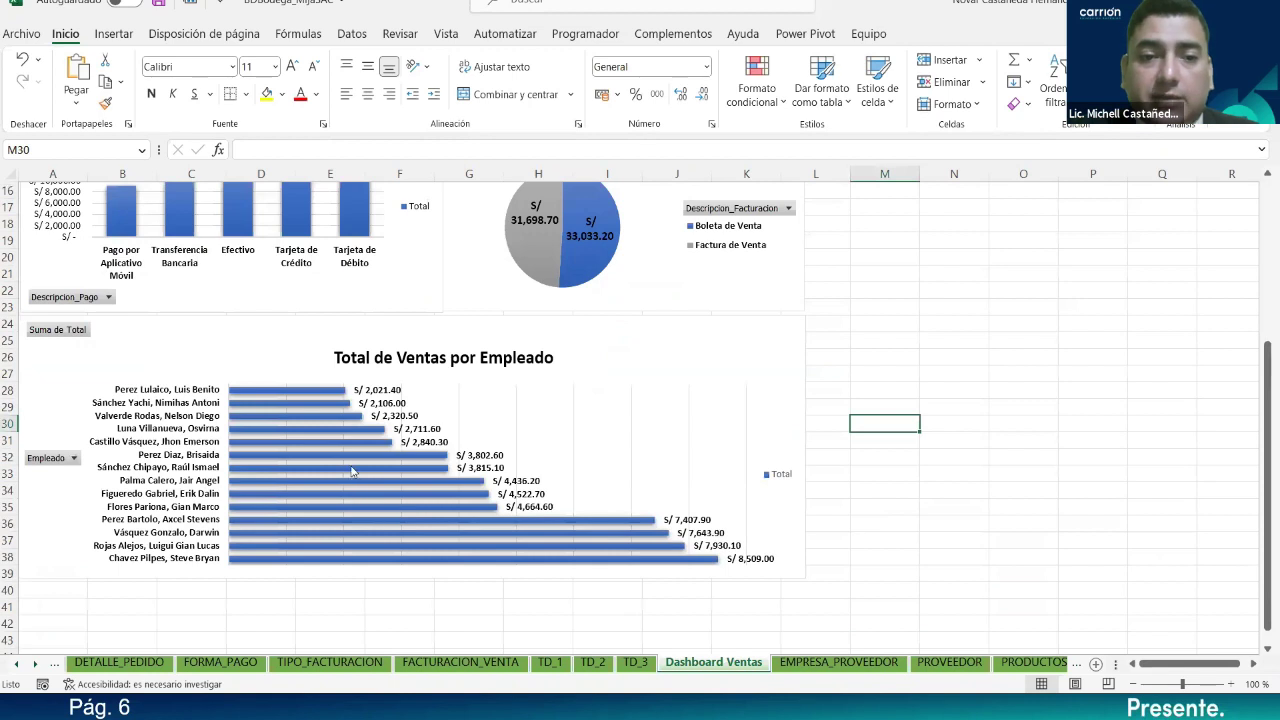
{"action": "scroll", "coordinate": [352, 471], "scroll_direction": "up", "scroll_amount": 2}
{"action": "scroll", "coordinate": [352, 471], "scroll_direction": "up", "scroll_amount": 2}
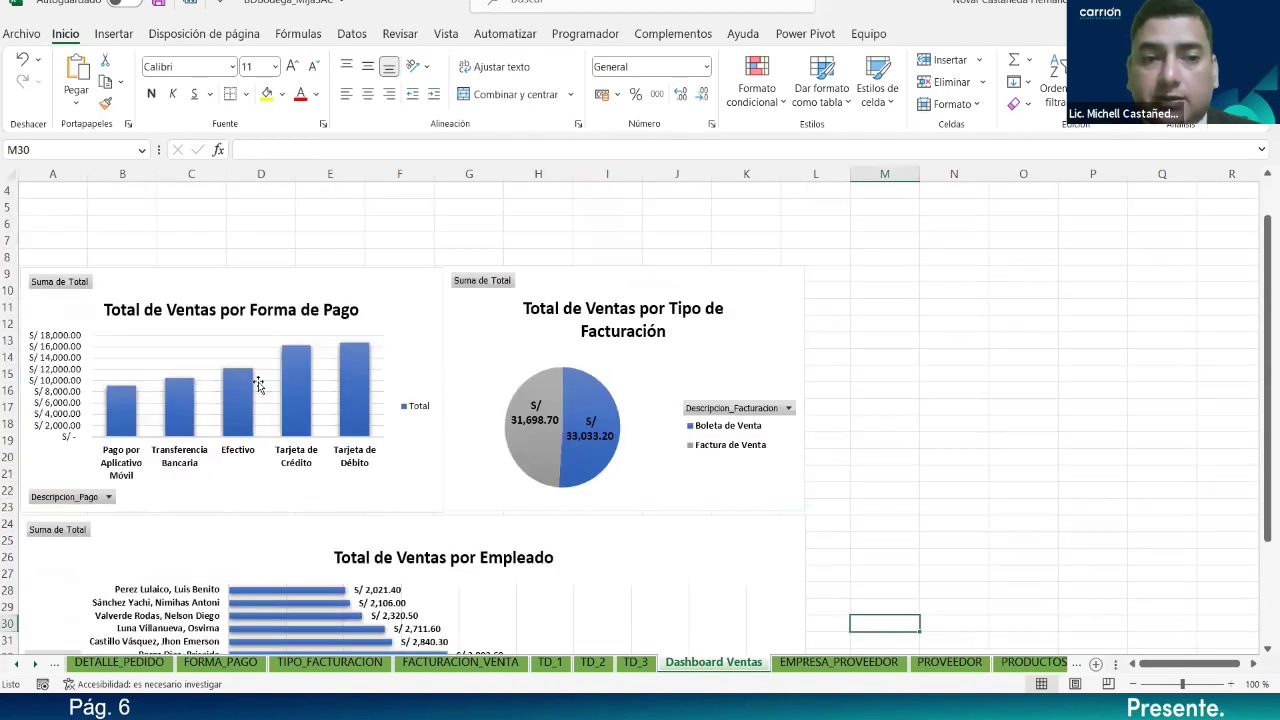
{"action": "scroll", "coordinate": [658, 418], "scroll_direction": "down", "scroll_amount": 2}
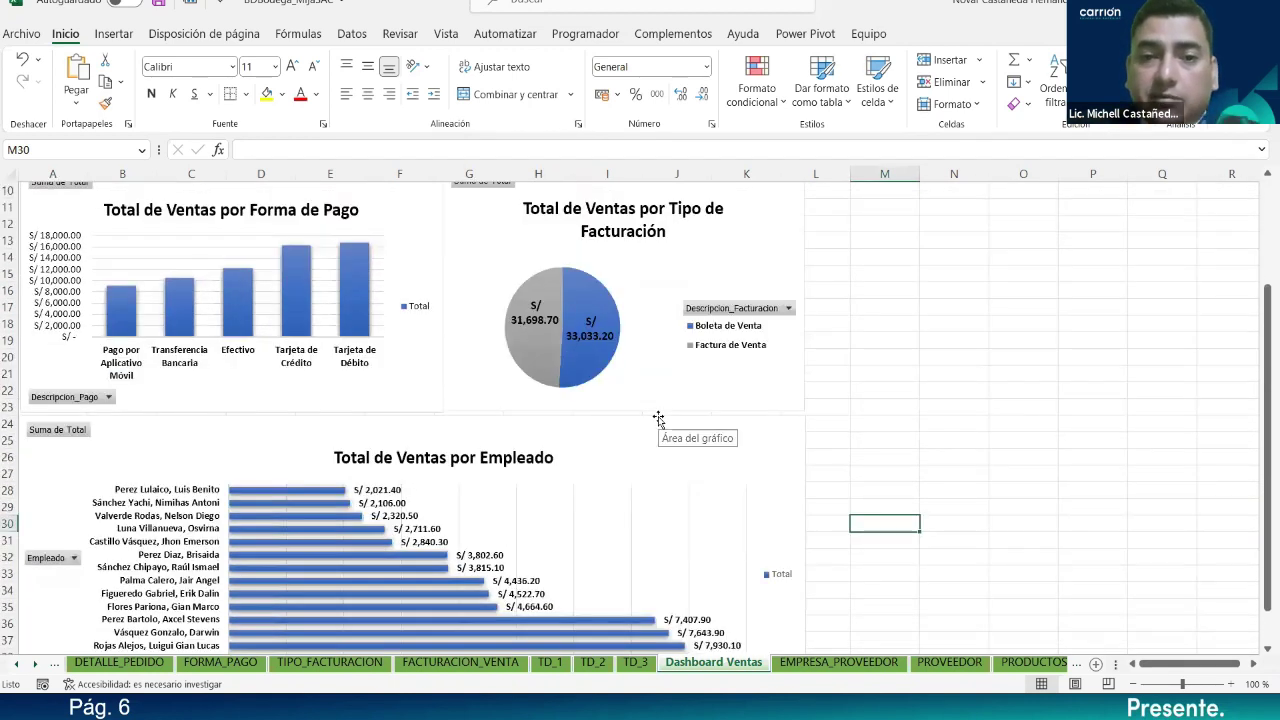
{"action": "scroll", "coordinate": [658, 418], "scroll_direction": "down", "scroll_amount": 2}
{"action": "scroll", "coordinate": [658, 418], "scroll_direction": "up", "scroll_amount": 3}
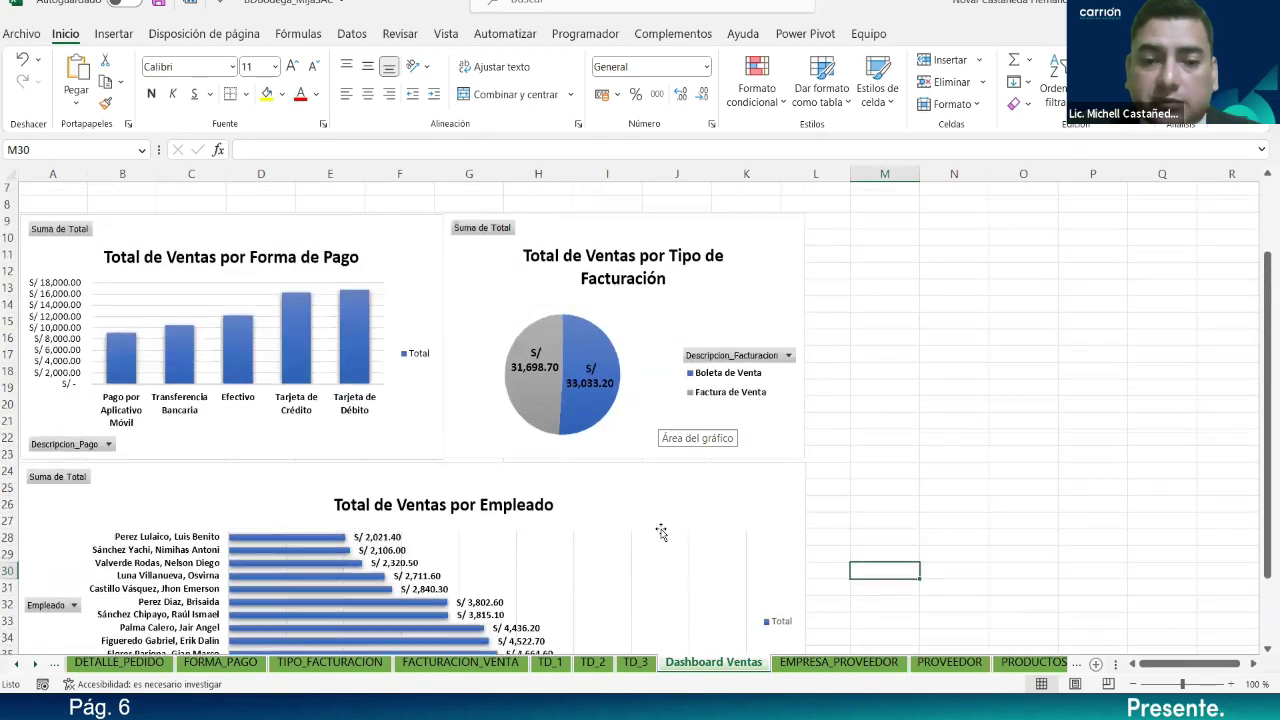
Step: Examine the columns of the FACTURACION_VENTA sheet across to Estado_Facturacion
{"action": "left_click", "coordinate": [492, 663]}
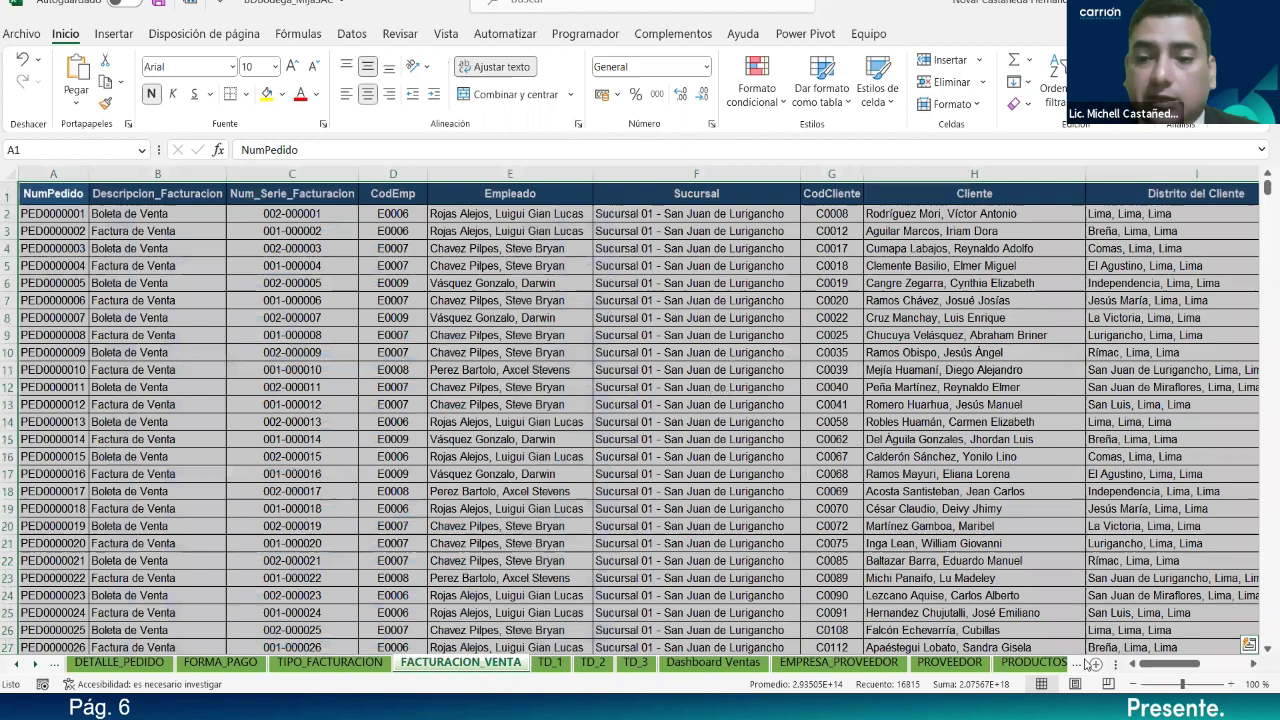
{"action": "left_click_drag", "start_coordinate": [1158, 665], "coordinate": [1212, 660]}
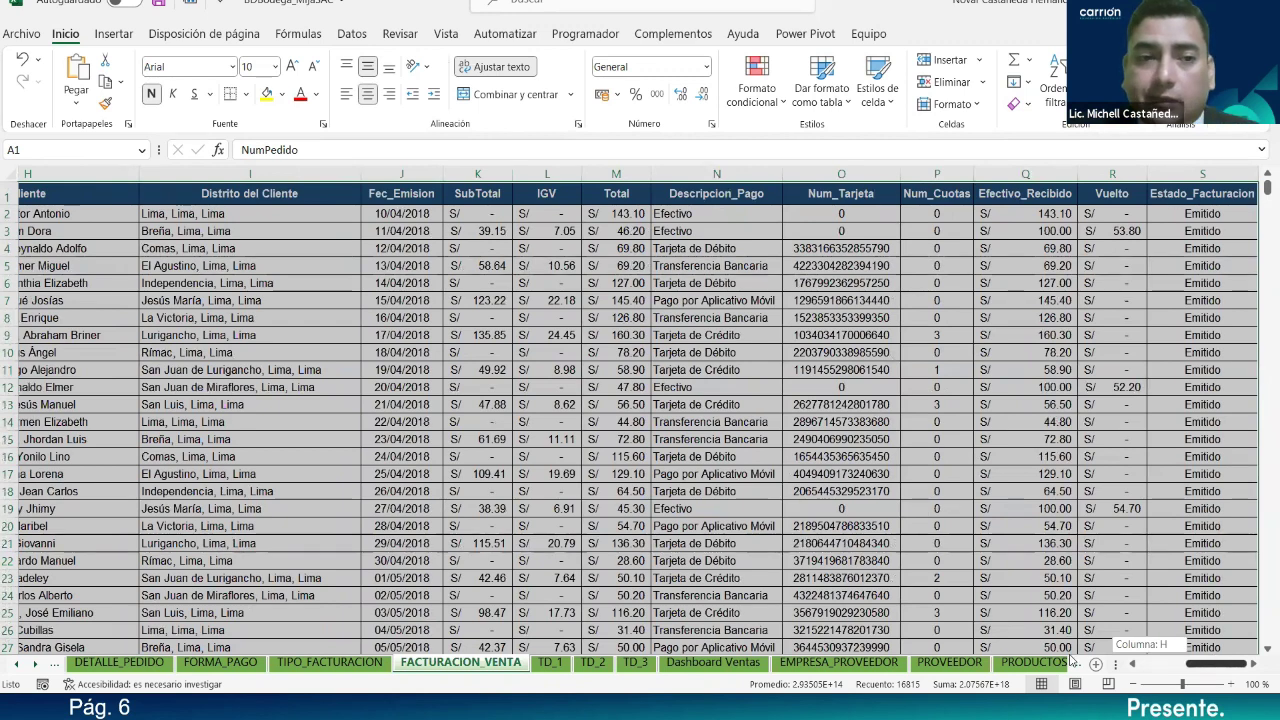
{"action": "left_click_drag", "start_coordinate": [1072, 661], "coordinate": [1157, 661]}
{"action": "left_click_drag", "start_coordinate": [1248, 662], "coordinate": [1250, 663]}
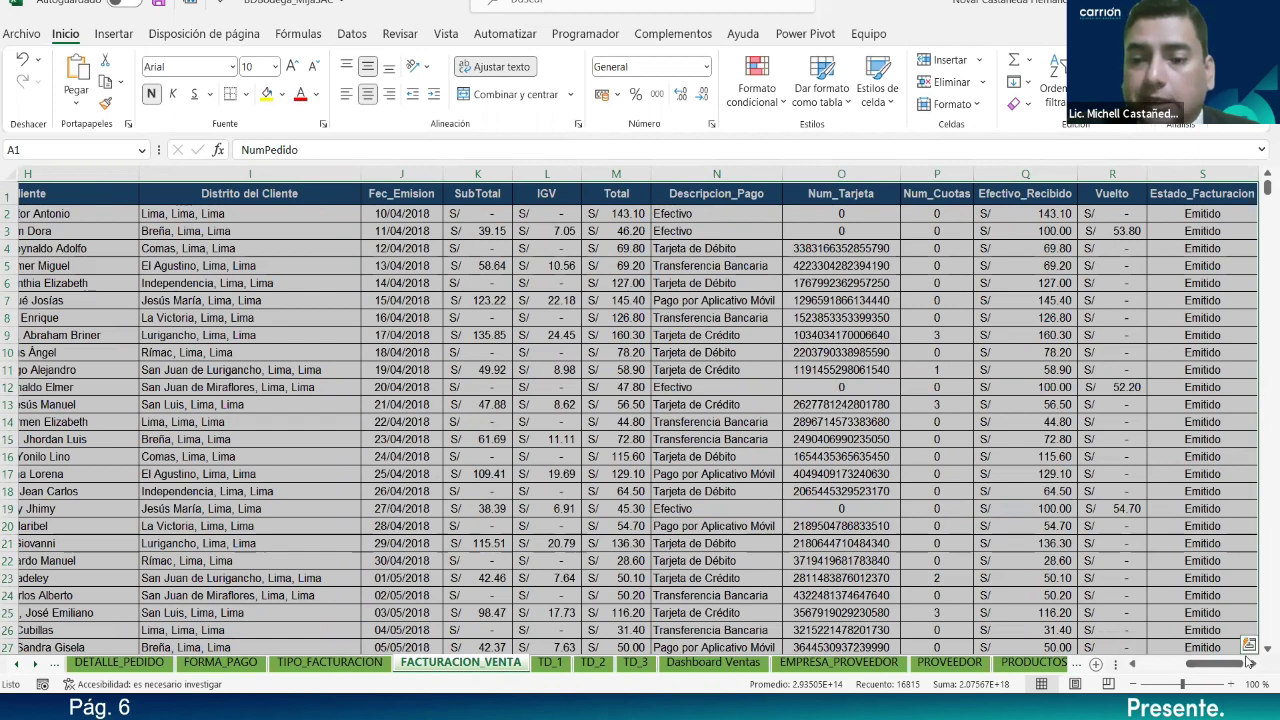
Step: Insert a pivot chart with its pivot table on a new sheet from the FACTURACION_VENTA data
{"action": "left_click_drag", "start_coordinate": [1236, 662], "coordinate": [1173, 667]}
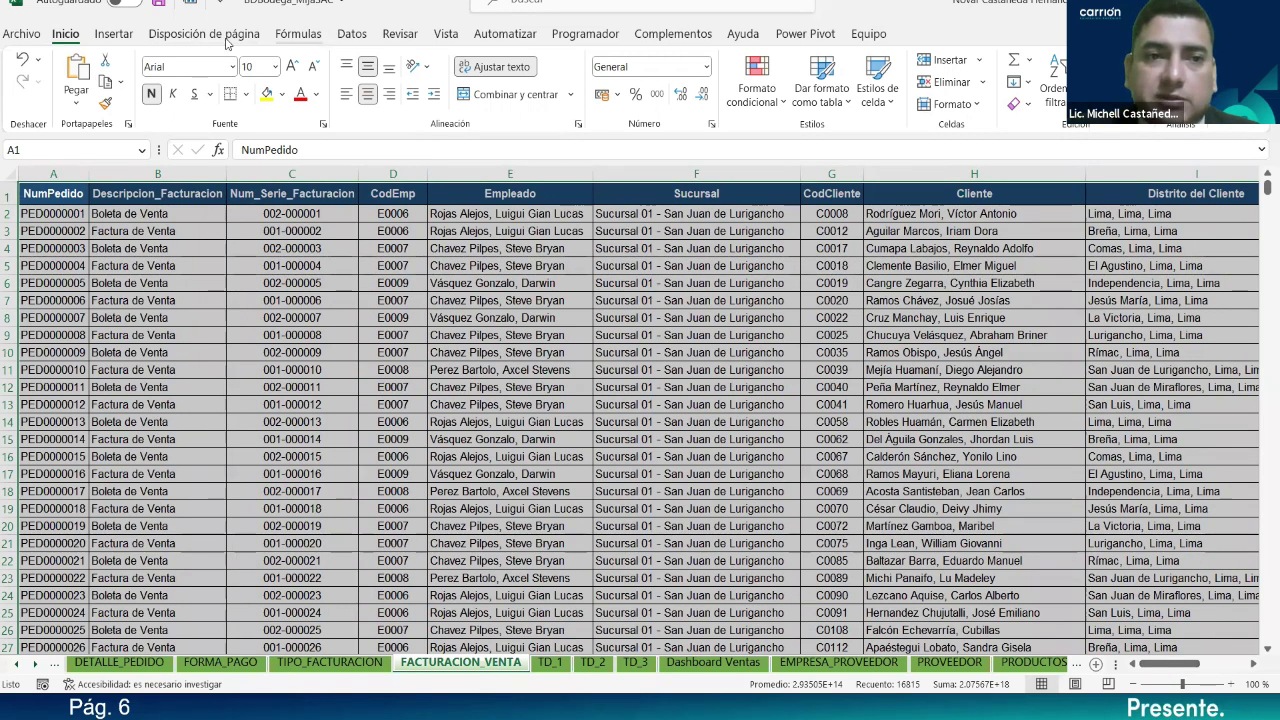
{"action": "left_click", "coordinate": [115, 36]}
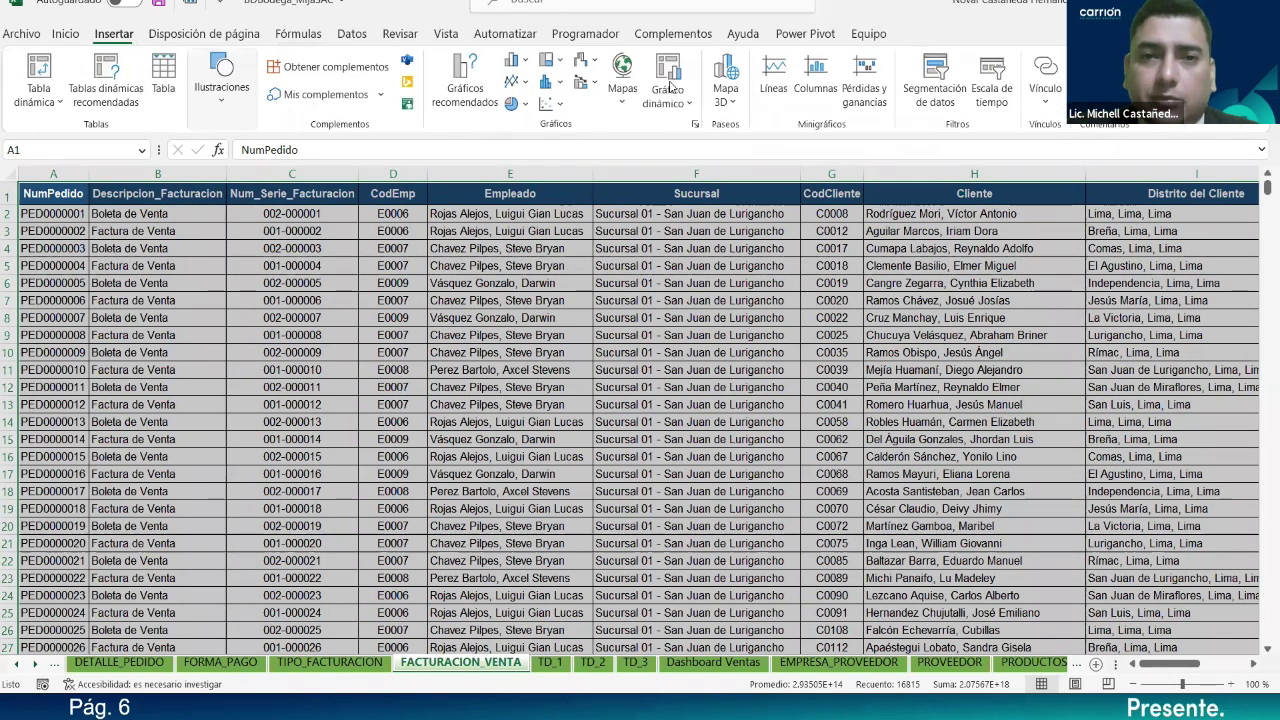
{"action": "left_click", "coordinate": [687, 106]}
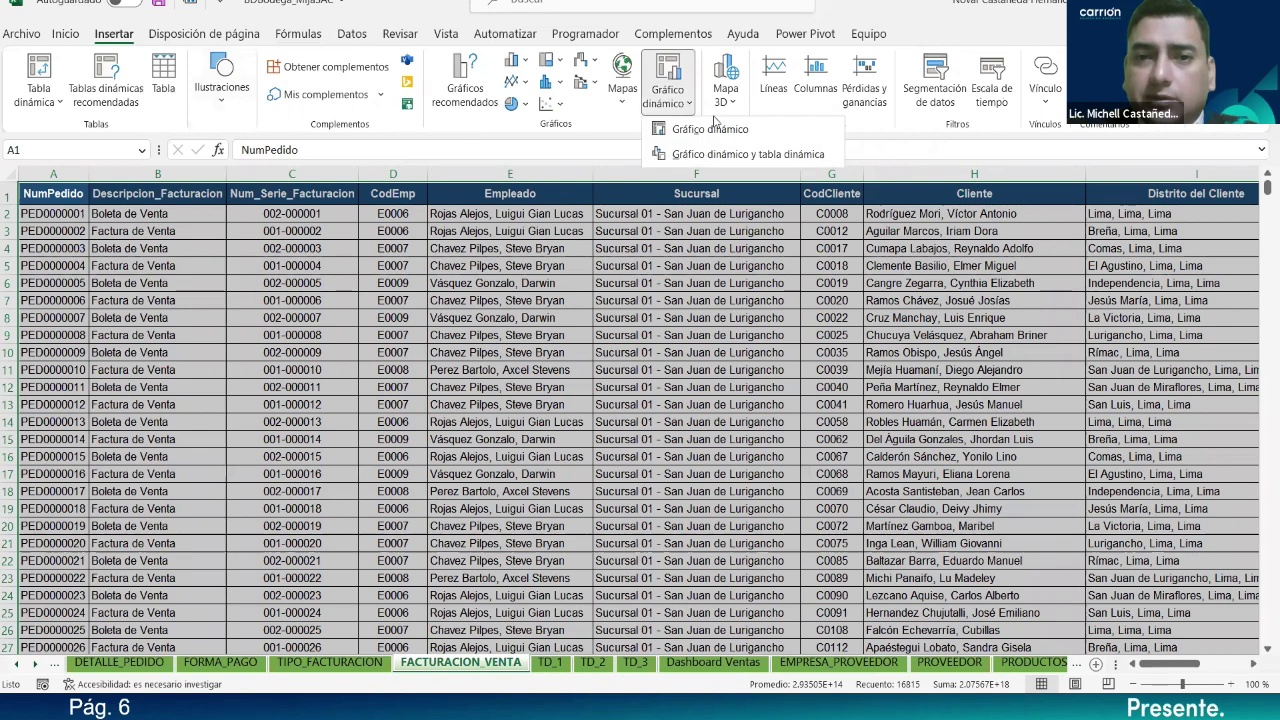
{"action": "left_click", "coordinate": [722, 130]}
{"action": "left_click", "coordinate": [713, 539]}
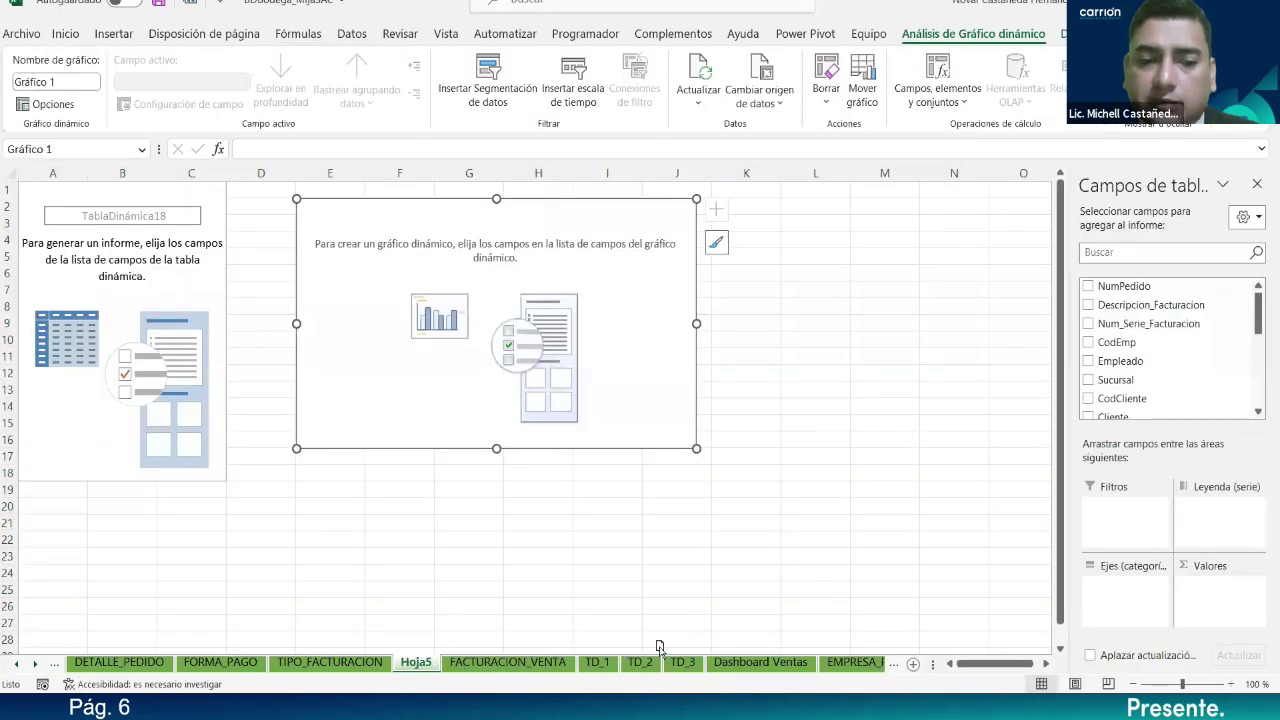
Step: Place the new pivot sheet between TD_3 and Dashboard Ventas and rename it TD_4
{"action": "left_click_drag", "start_coordinate": [714, 666], "coordinate": [700, 665]}
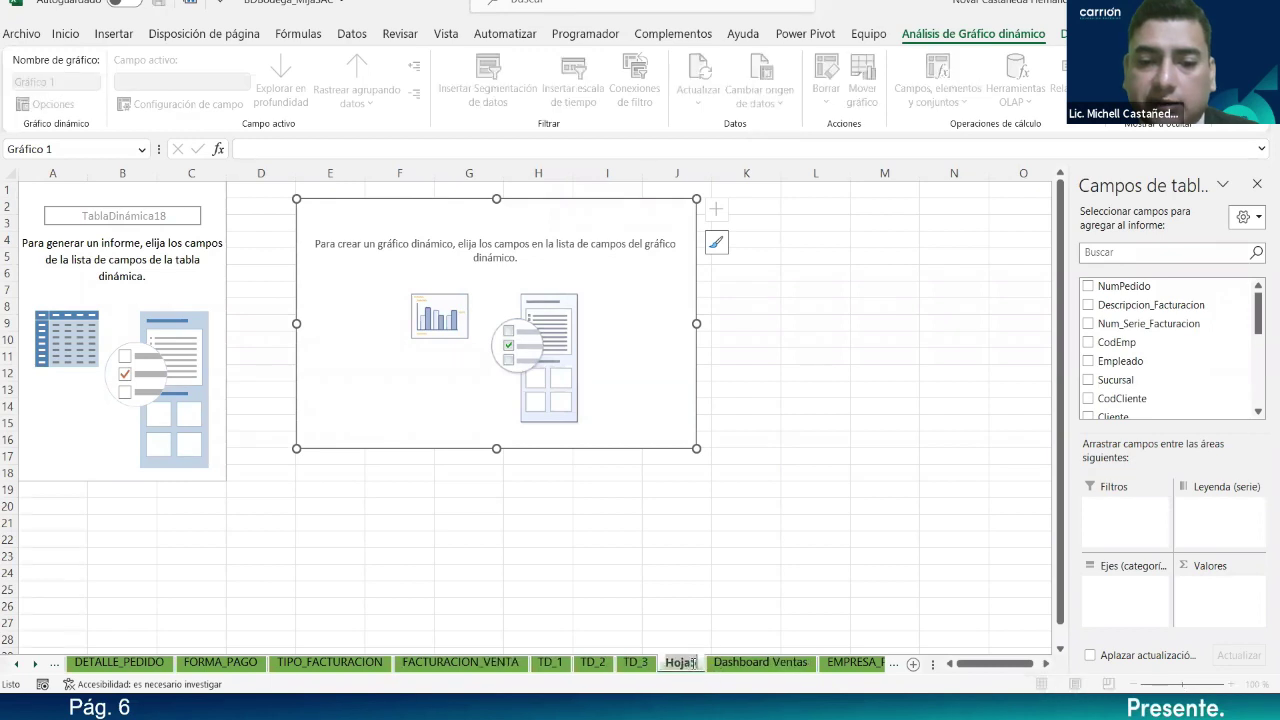
{"action": "type", "text": "TD_4"}
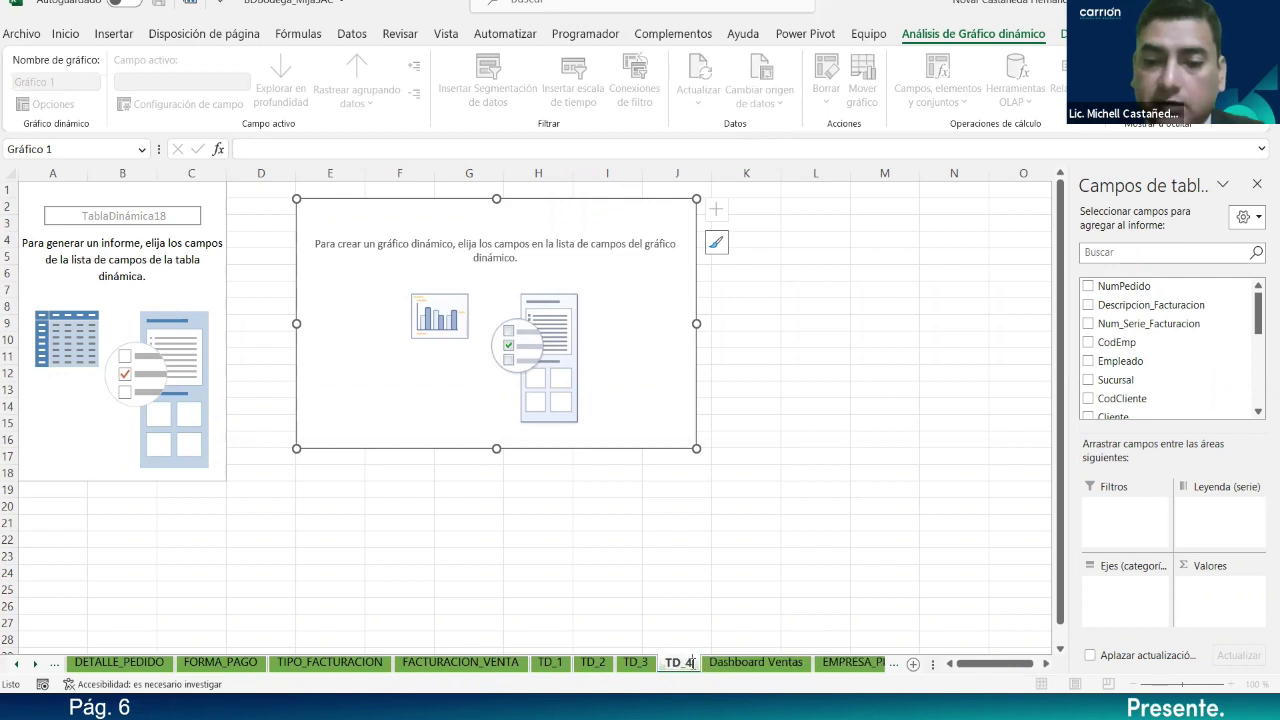
{"action": "left_click", "coordinate": [693, 569]}
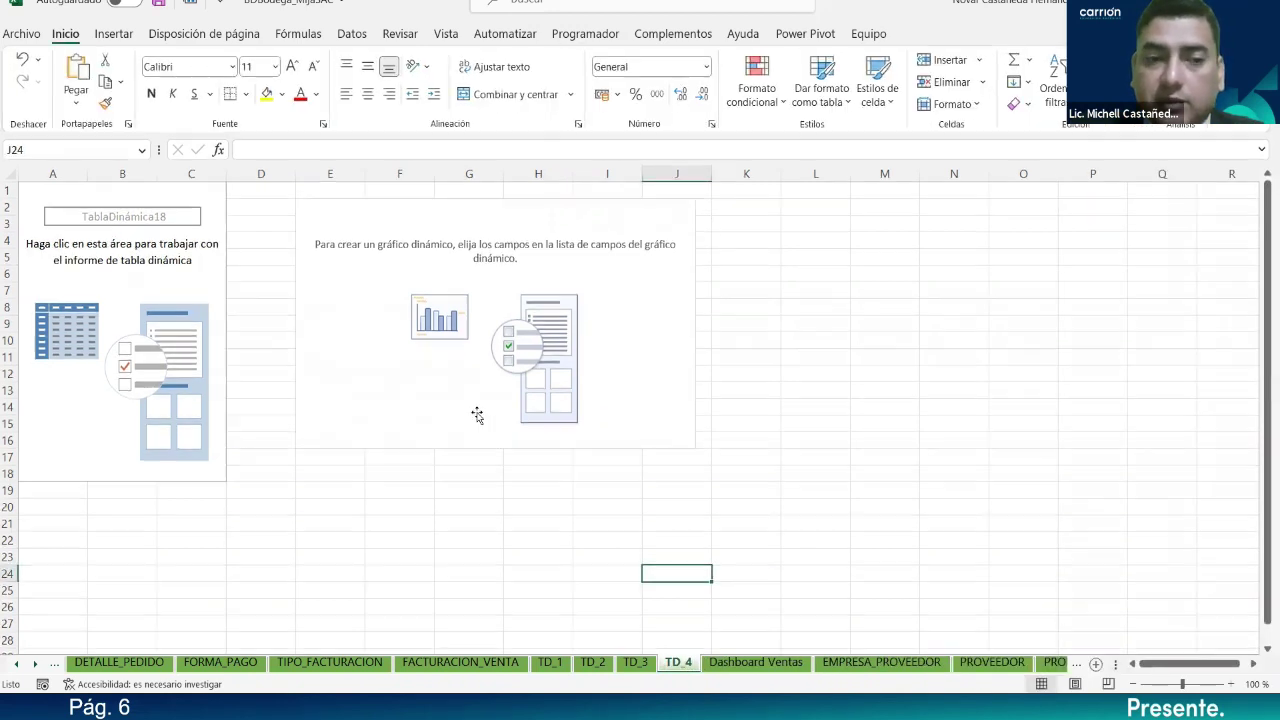
Step: Add the Cliente field as rows and the Total field as summed values in the TD_4 pivot table
{"action": "left_click", "coordinate": [150, 305]}
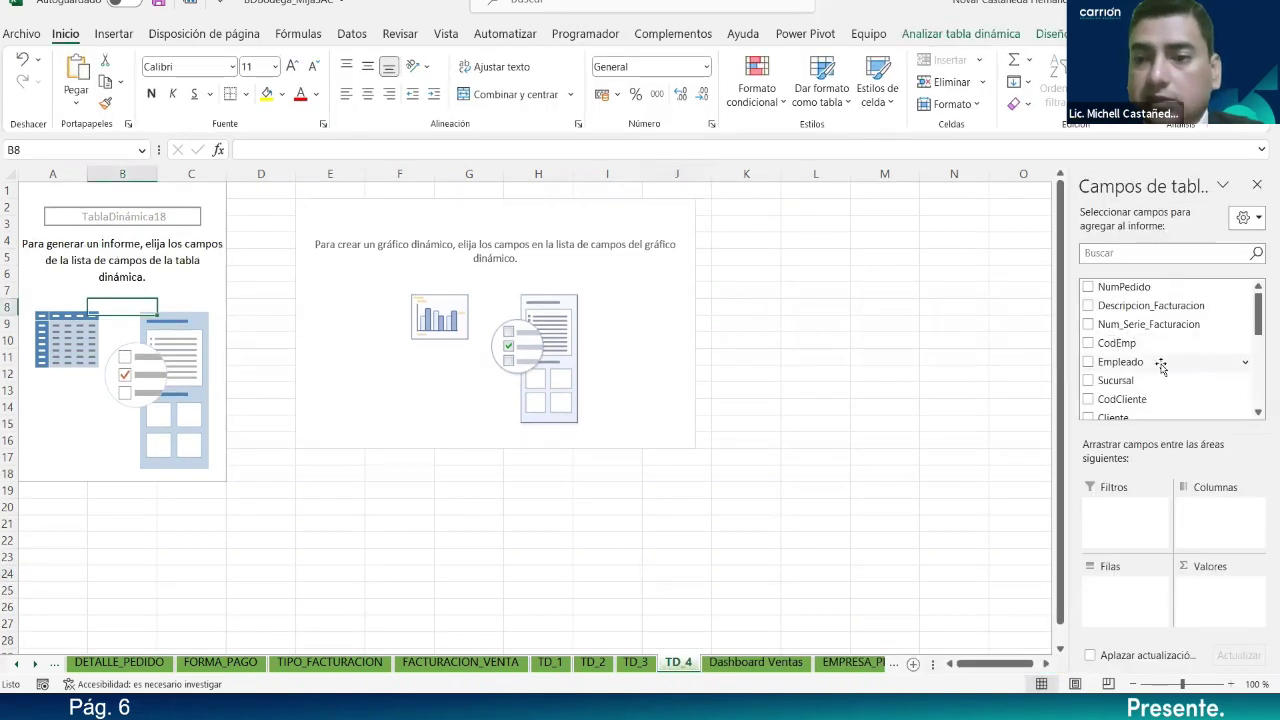
{"action": "left_click", "coordinate": [1088, 418]}
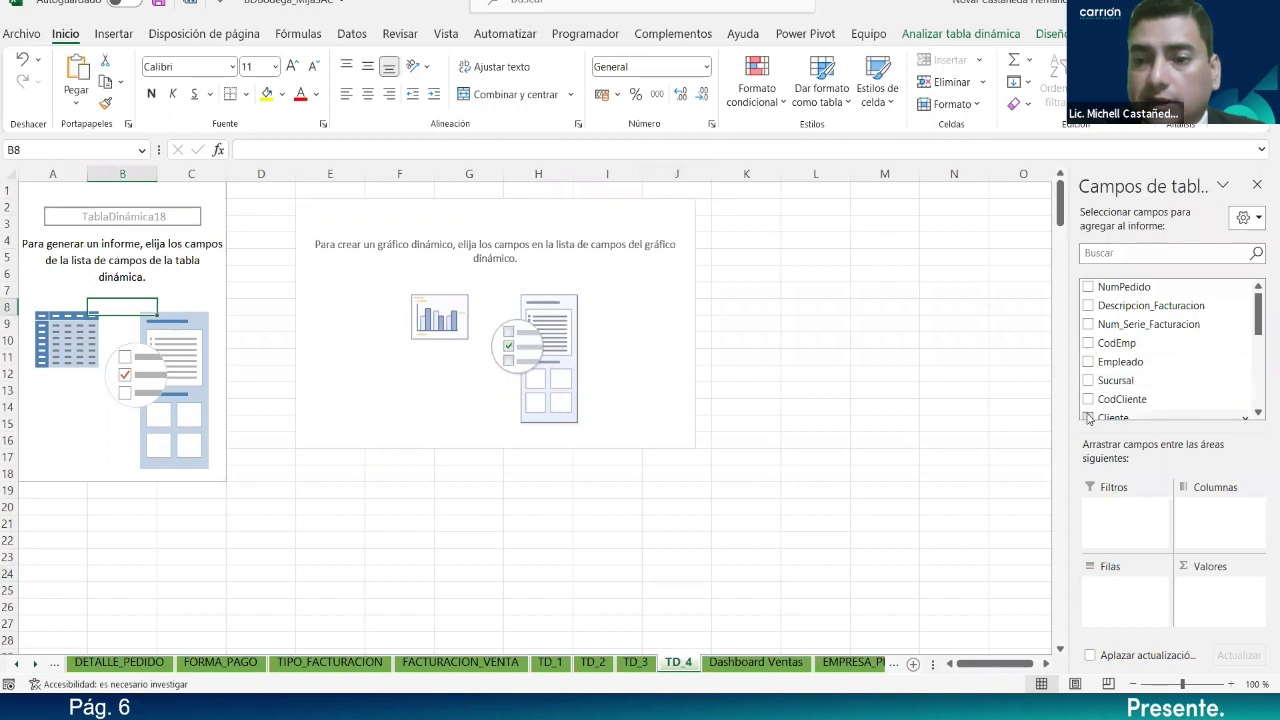
{"action": "scroll", "coordinate": [140, 410], "scroll_direction": "down", "scroll_amount": 14}
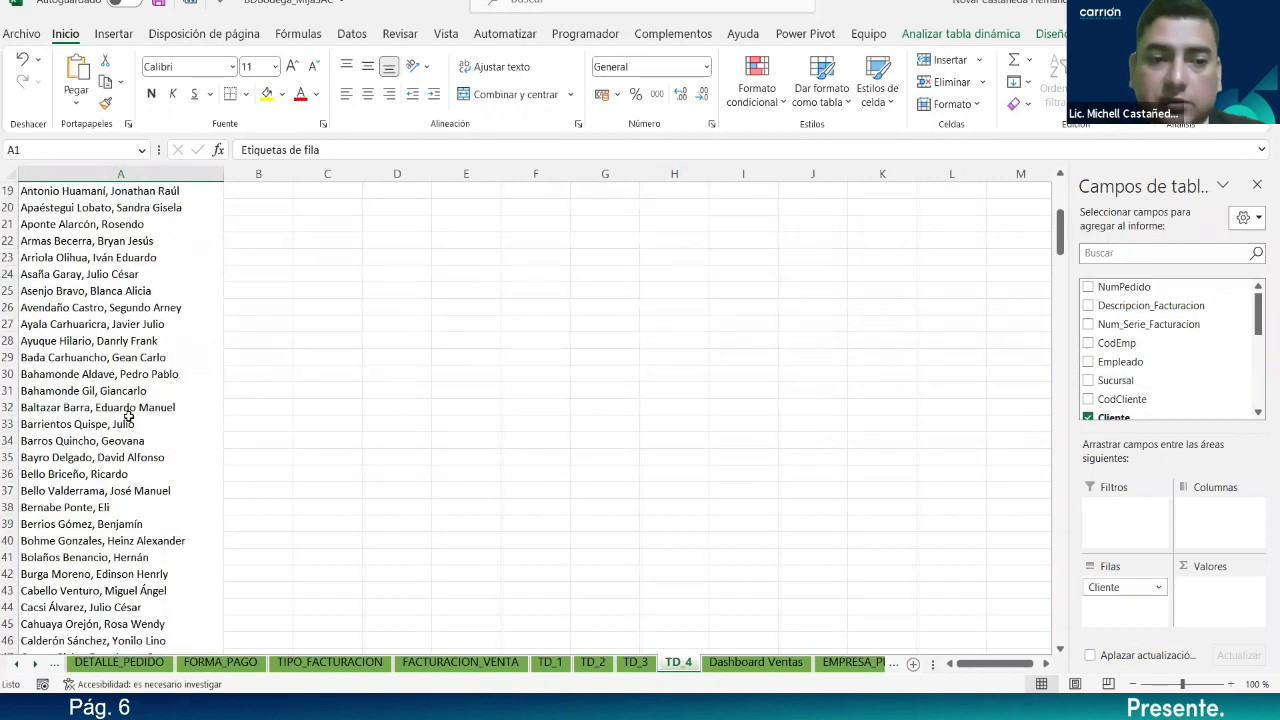
{"action": "scroll", "coordinate": [128, 415], "scroll_direction": "down", "scroll_amount": 8}
{"action": "scroll", "coordinate": [128, 415], "scroll_direction": "up", "scroll_amount": 20}
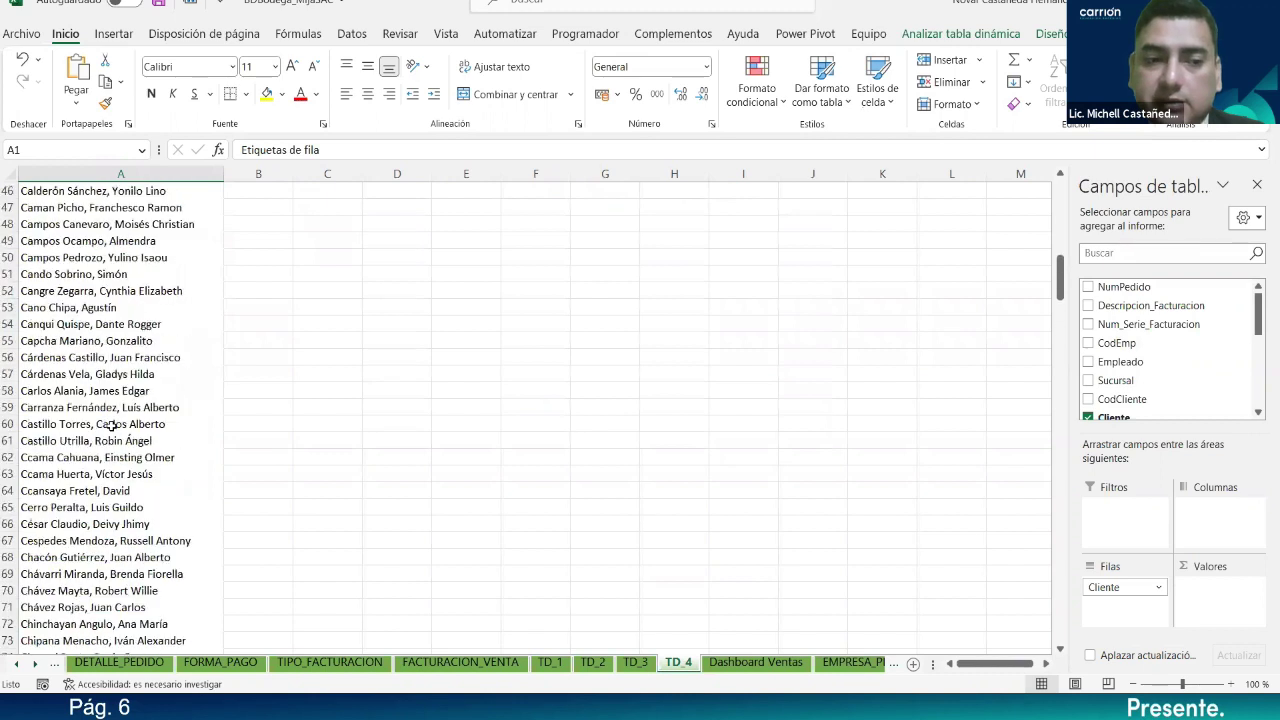
{"action": "scroll", "coordinate": [1170, 360], "scroll_direction": "down", "scroll_amount": 10}
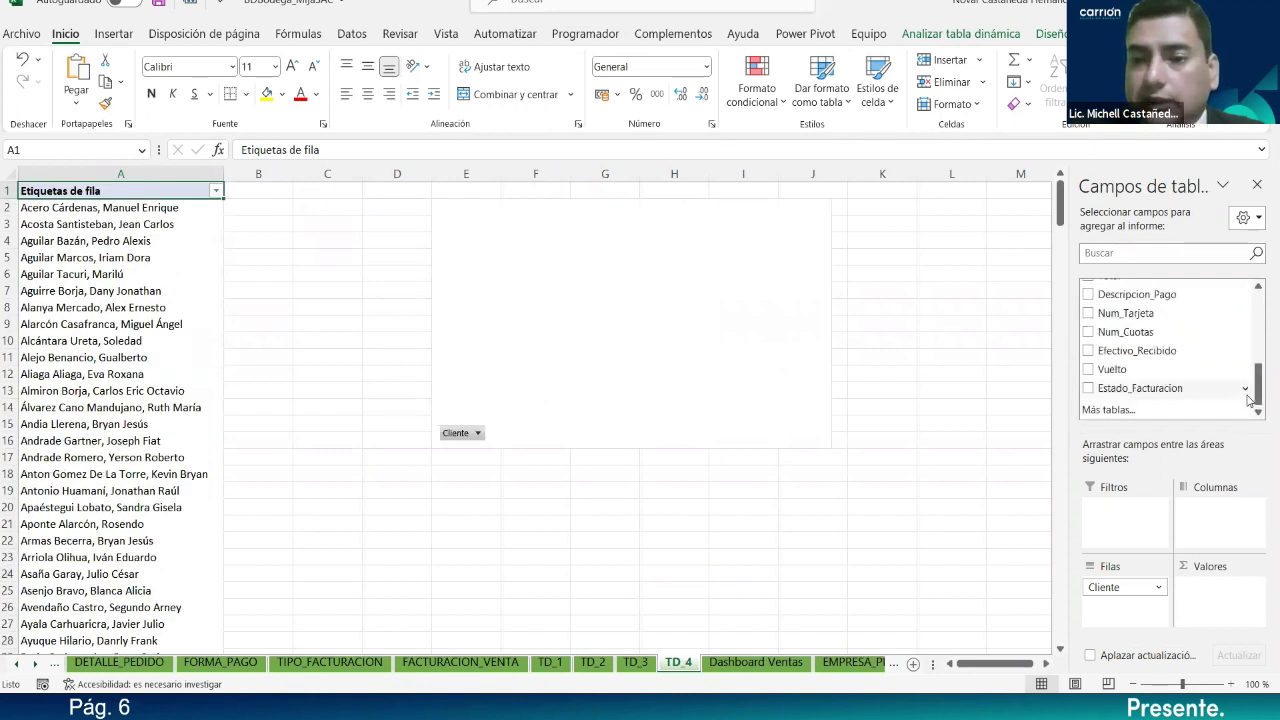
{"action": "scroll", "coordinate": [1158, 338], "scroll_direction": "up", "scroll_amount": 1}
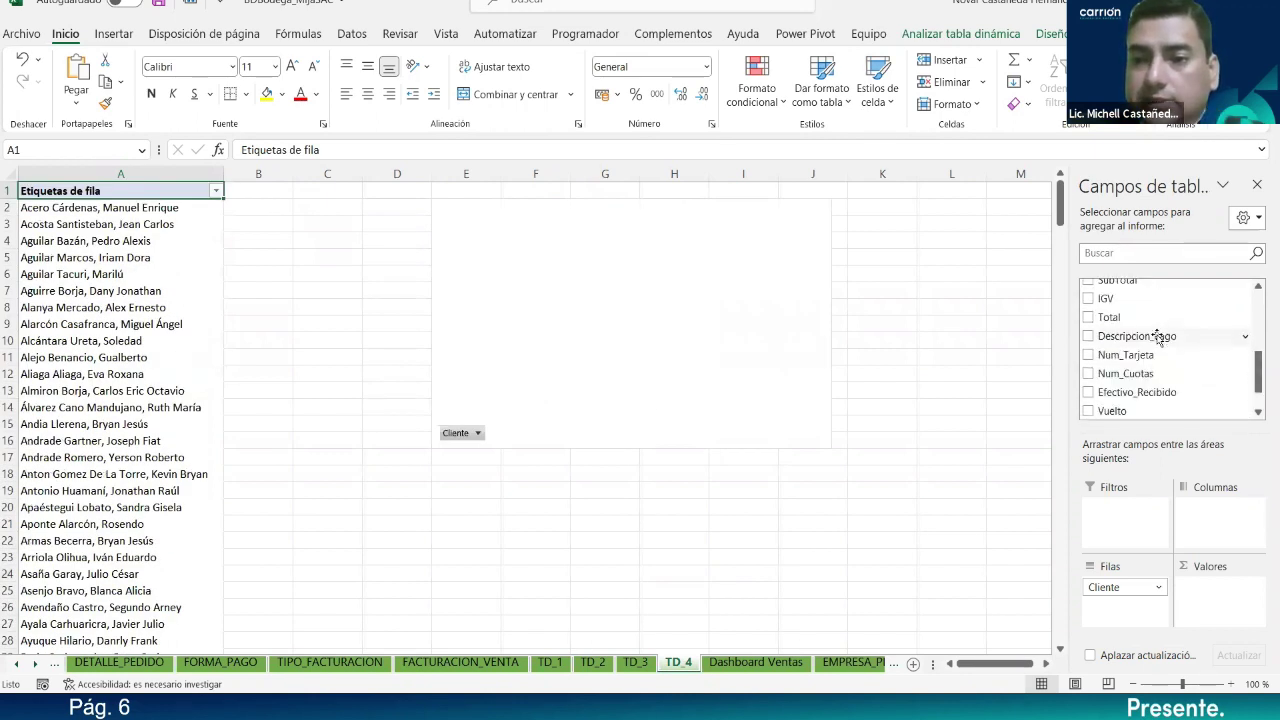
{"action": "left_click", "coordinate": [1089, 318]}
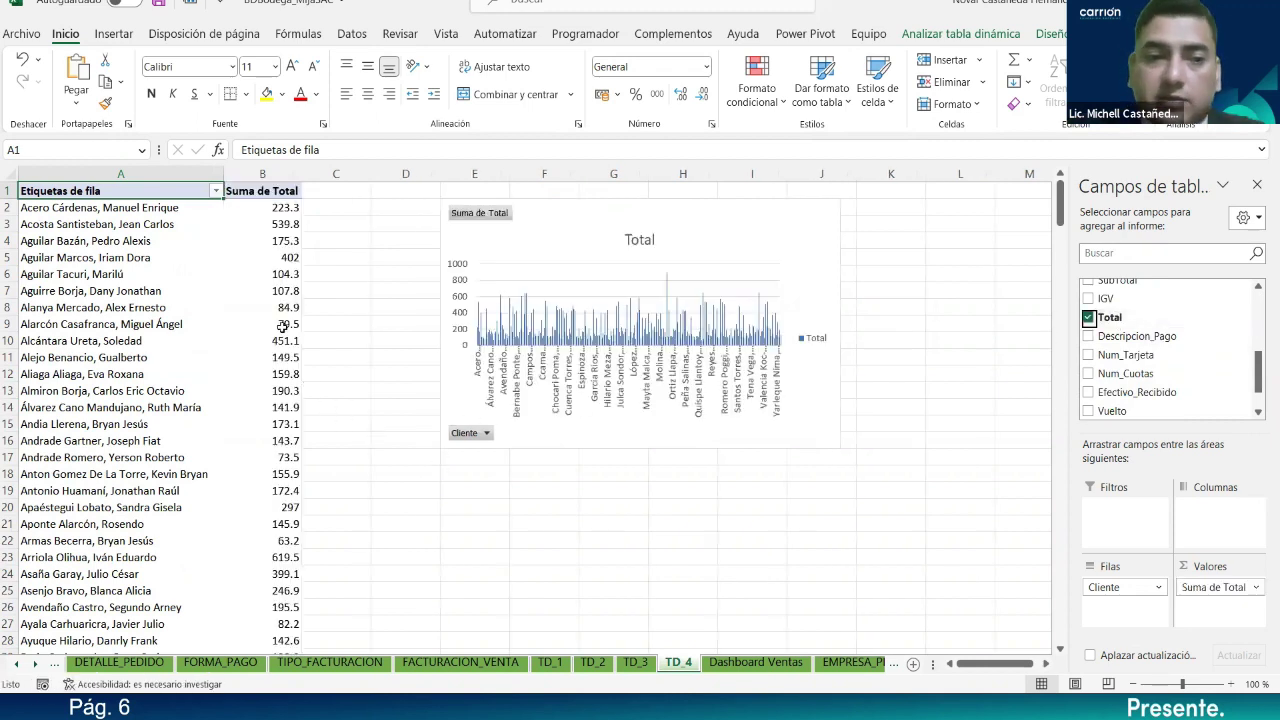
Step: Format all Suma de Total values as Contabilidad with two decimals and the S/ Español (Perú) symbol
{"action": "left_click", "coordinate": [272, 207]}
{"action": "left_click_drag", "start_coordinate": [270, 207], "coordinate": [275, 620]}
{"action": "scroll", "coordinate": [159, 446], "scroll_direction": "up", "scroll_amount": 20}
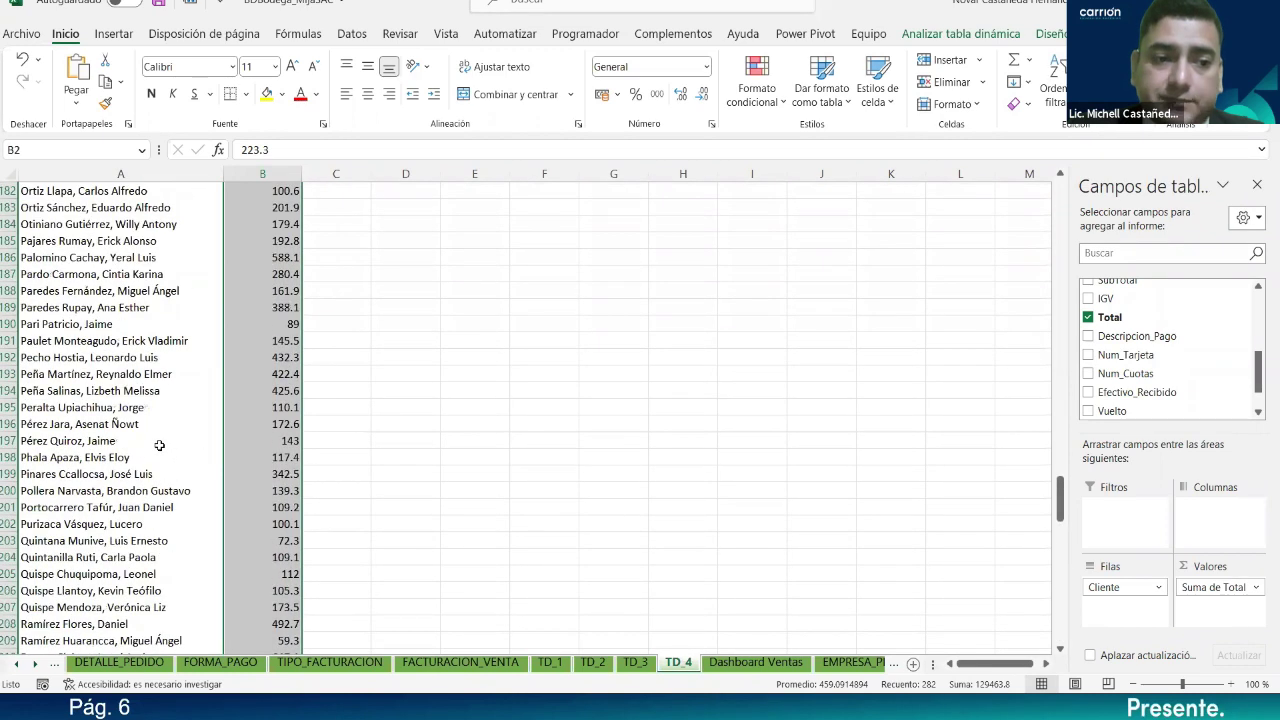
{"action": "scroll", "coordinate": [159, 446], "scroll_direction": "up", "scroll_amount": 20}
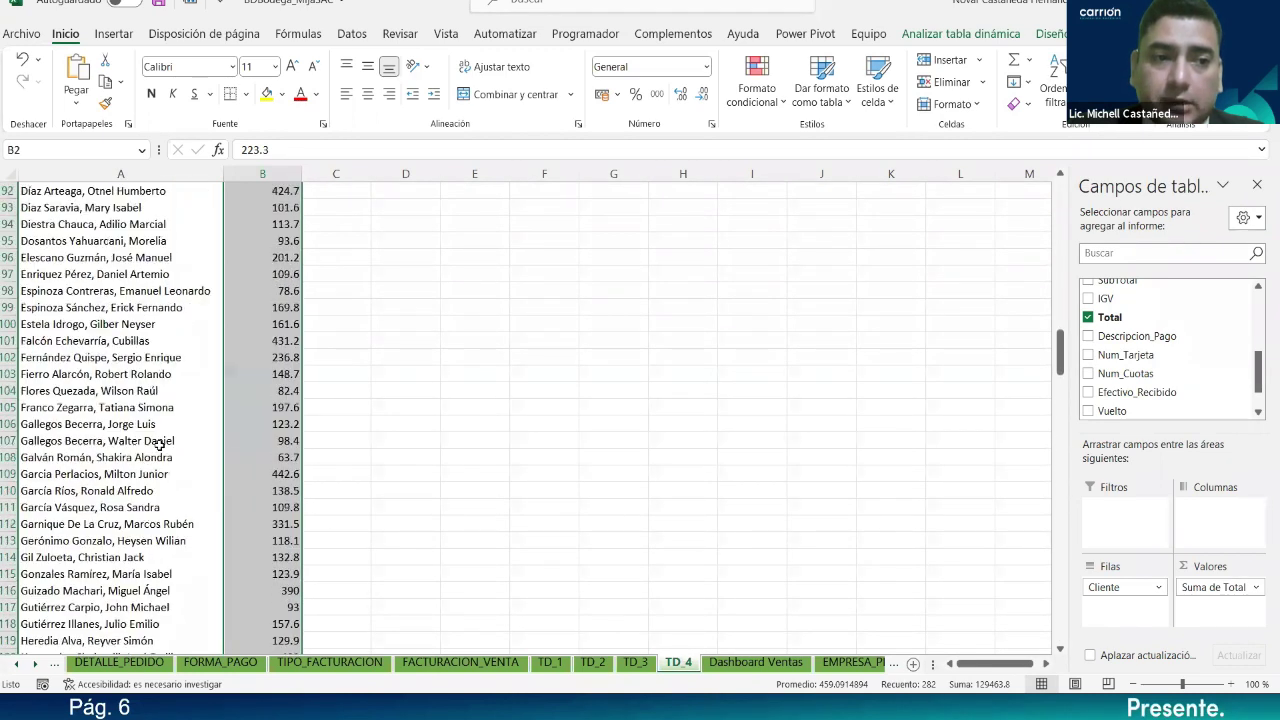
{"action": "scroll", "coordinate": [159, 446], "scroll_direction": "up", "scroll_amount": 17}
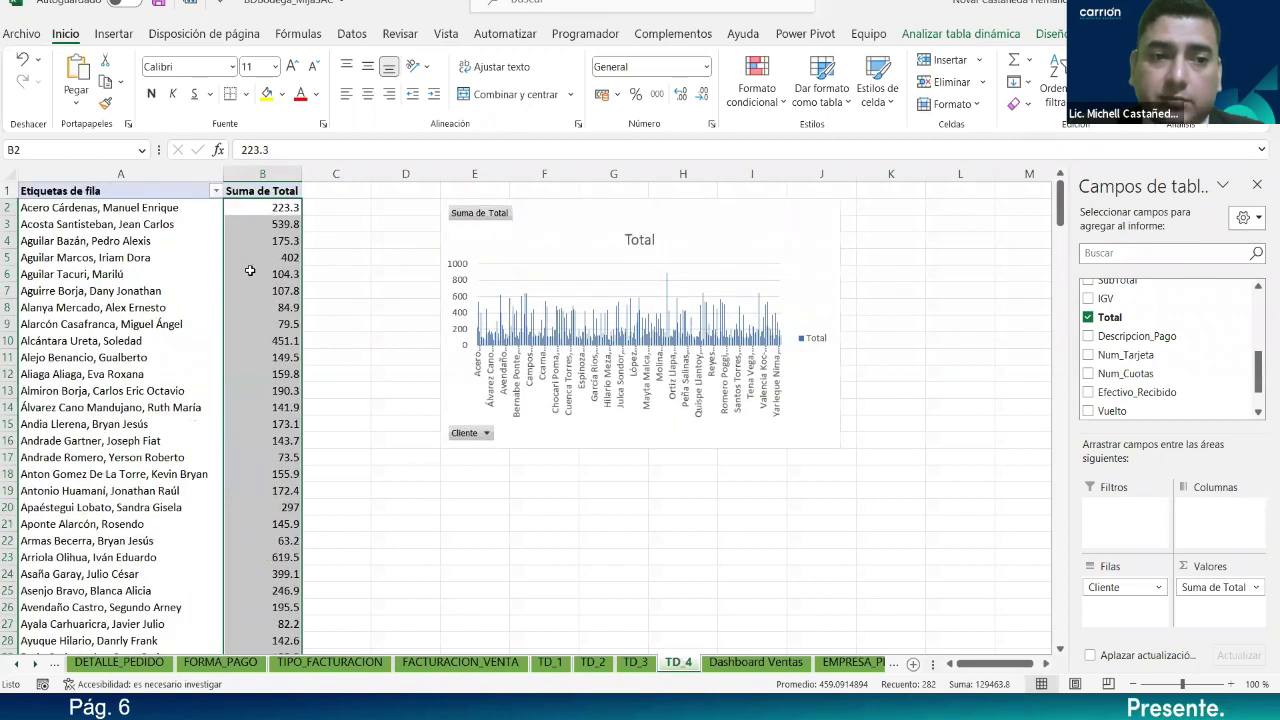
{"action": "right_click", "coordinate": [260, 213]}
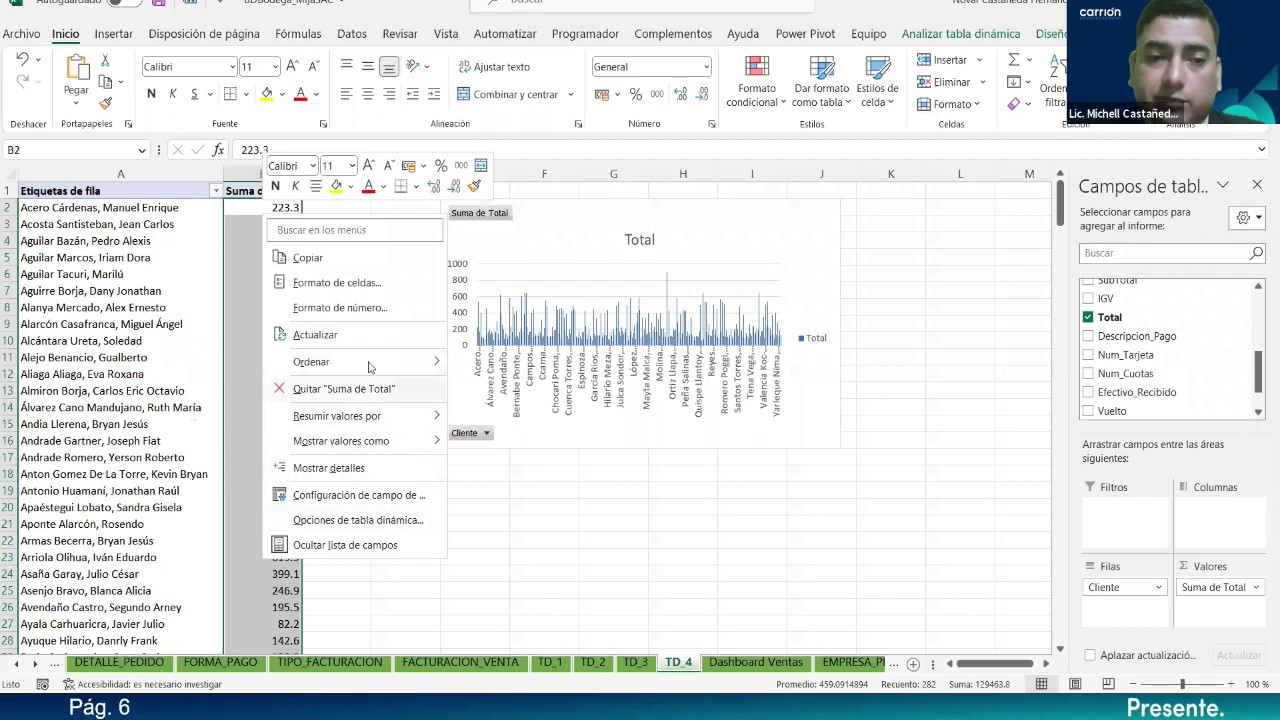
{"action": "left_click", "coordinate": [362, 306]}
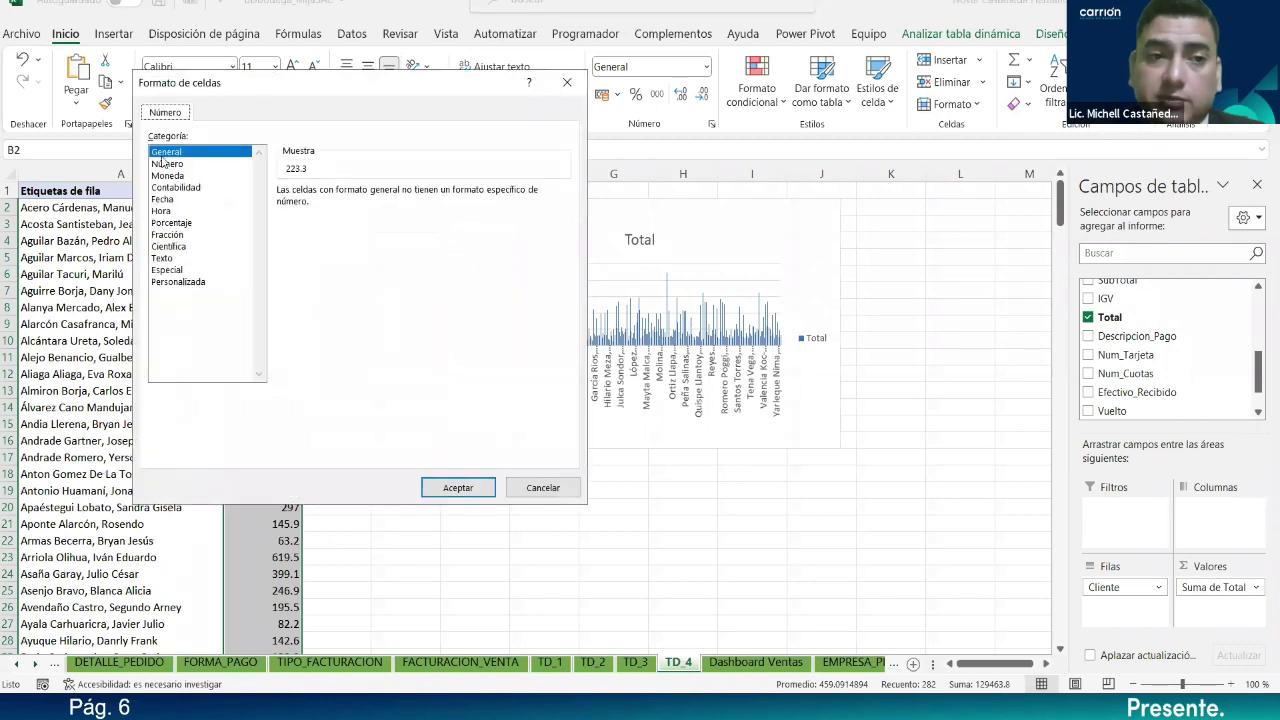
{"action": "left_click", "coordinate": [163, 164]}
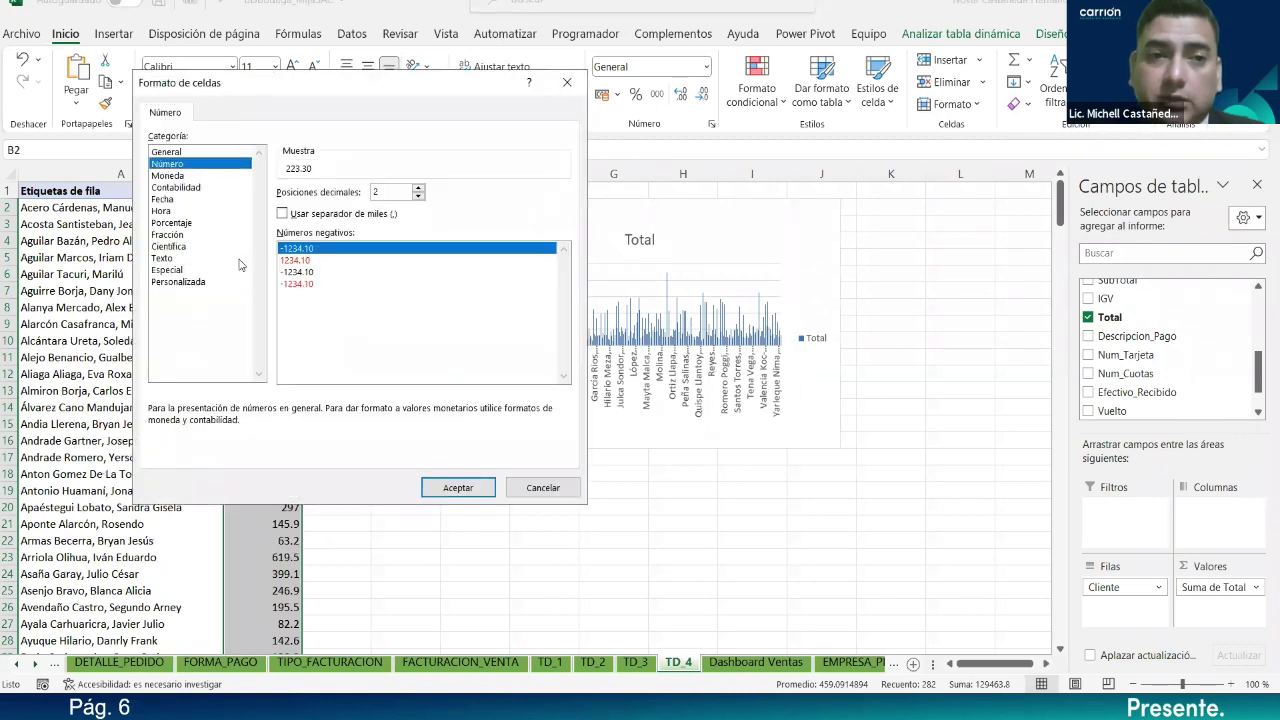
{"action": "left_click", "coordinate": [194, 193]}
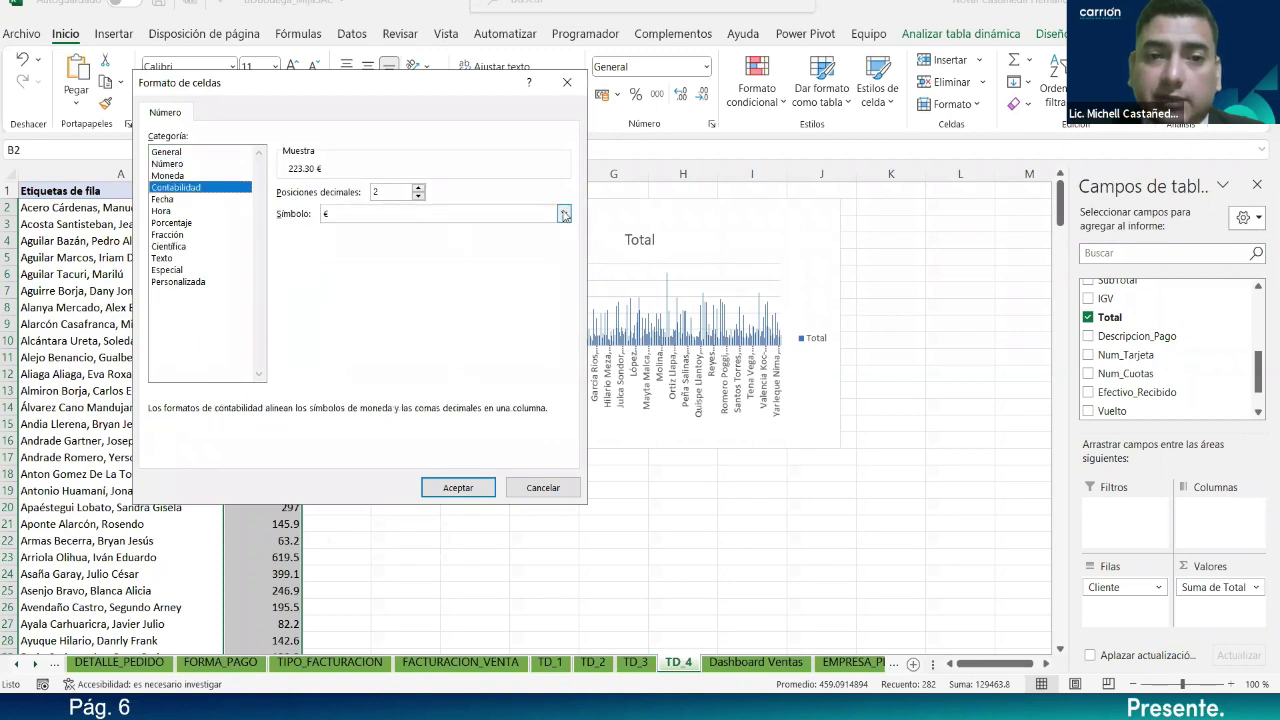
{"action": "left_click", "coordinate": [564, 214]}
{"action": "left_click_drag", "start_coordinate": [563, 420], "coordinate": [560, 328]}
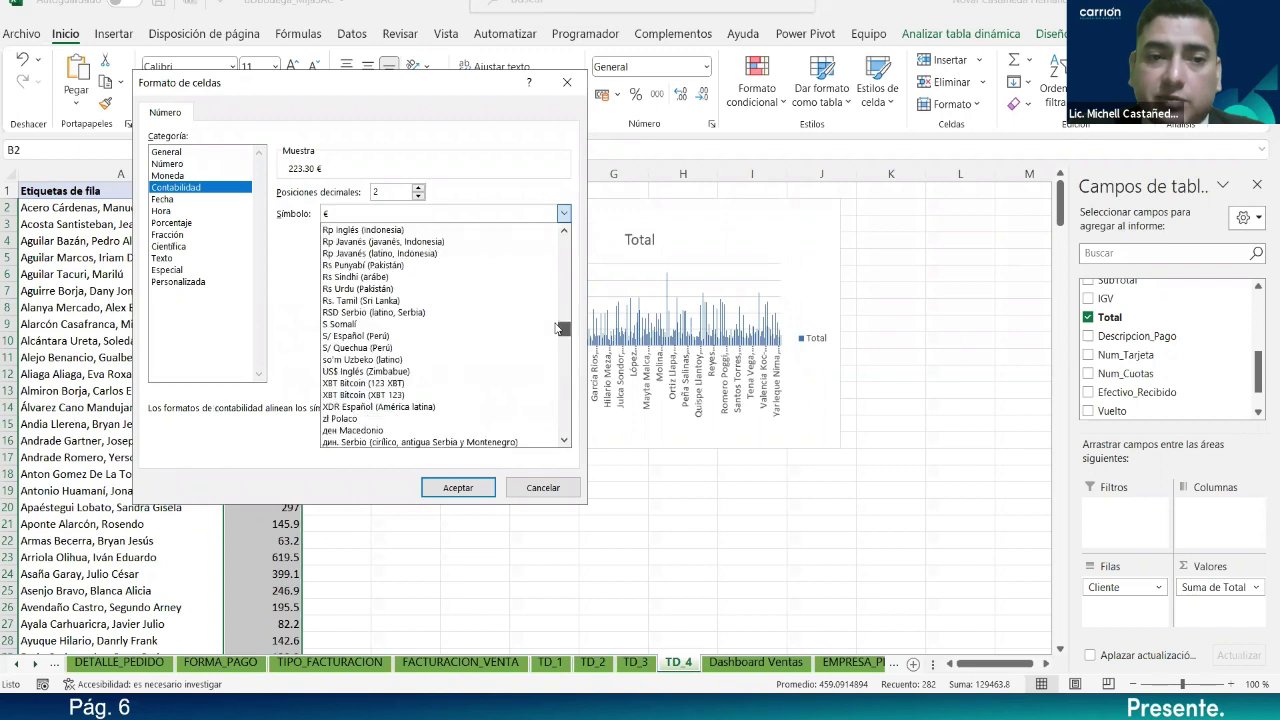
{"action": "left_click", "coordinate": [420, 336]}
{"action": "left_click", "coordinate": [458, 487]}
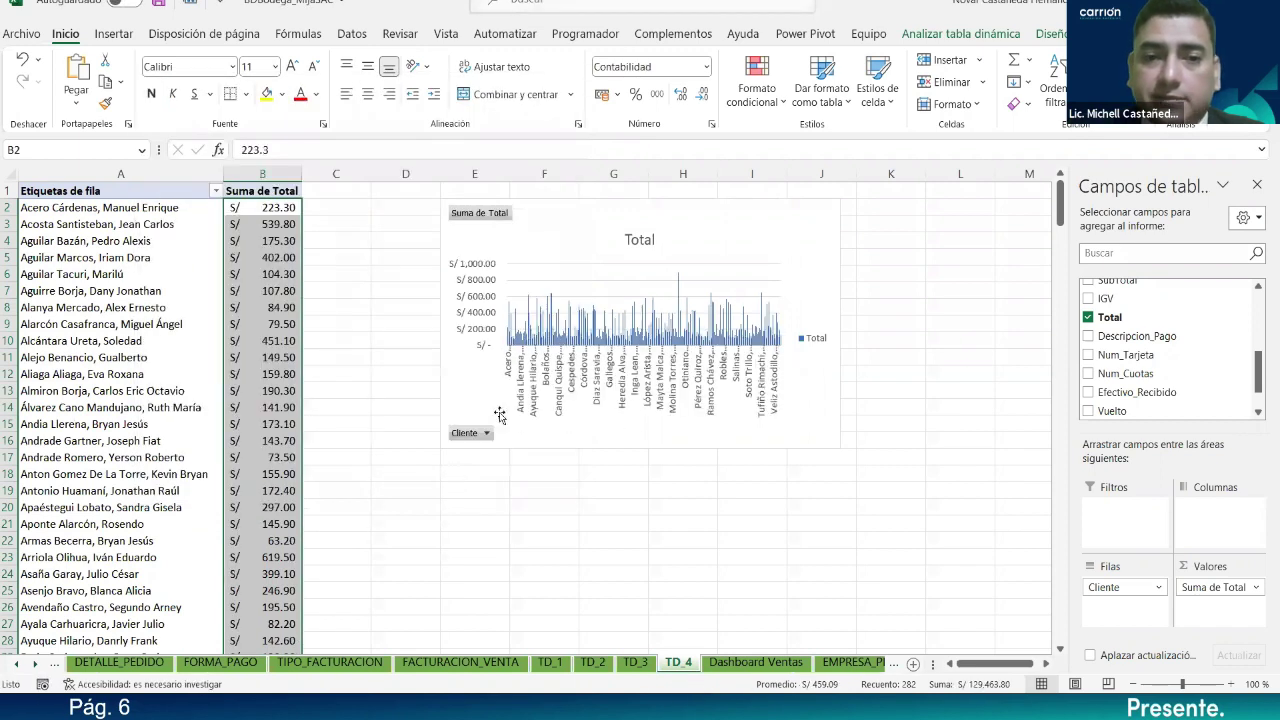
Step: Enlarge the client chart so it spans from column C to about column K and down to about row 19
{"action": "left_click", "coordinate": [453, 406]}
{"action": "left_click_drag", "start_coordinate": [379, 323], "coordinate": [311, 318]}
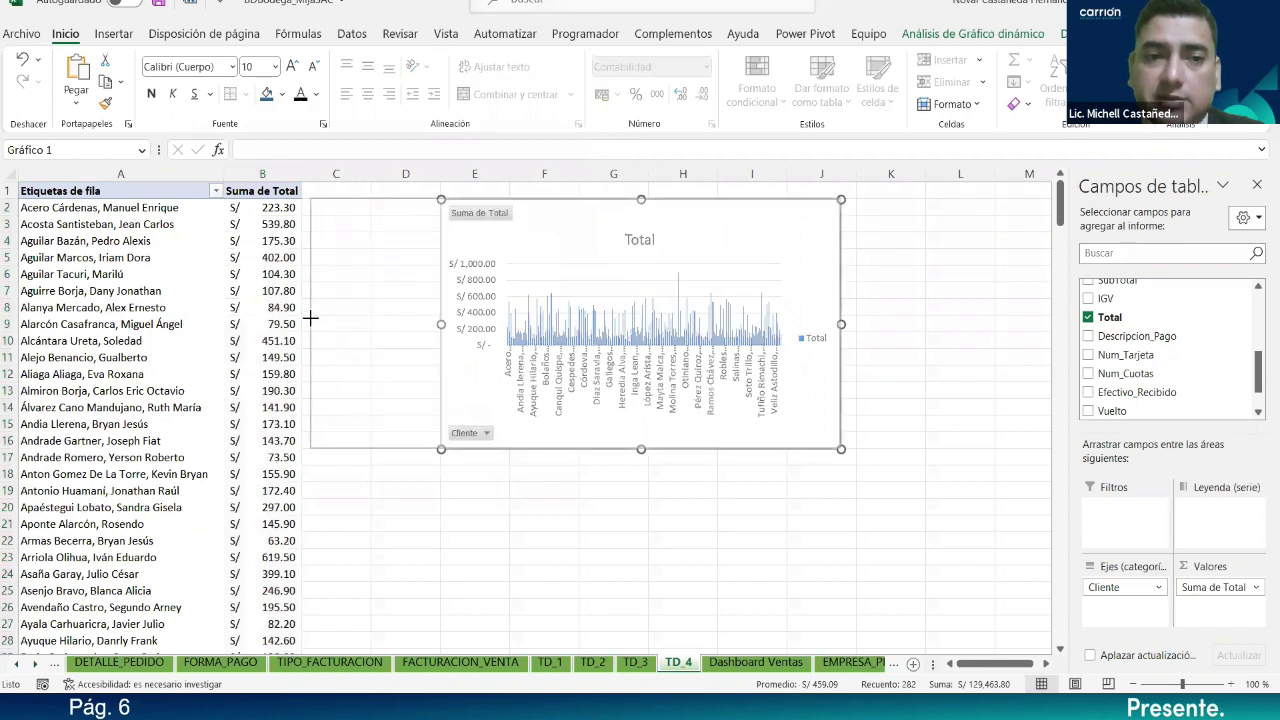
{"action": "left_click", "coordinate": [846, 330]}
{"action": "left_click", "coordinate": [841, 326]}
{"action": "left_click_drag", "start_coordinate": [841, 325], "coordinate": [935, 325]}
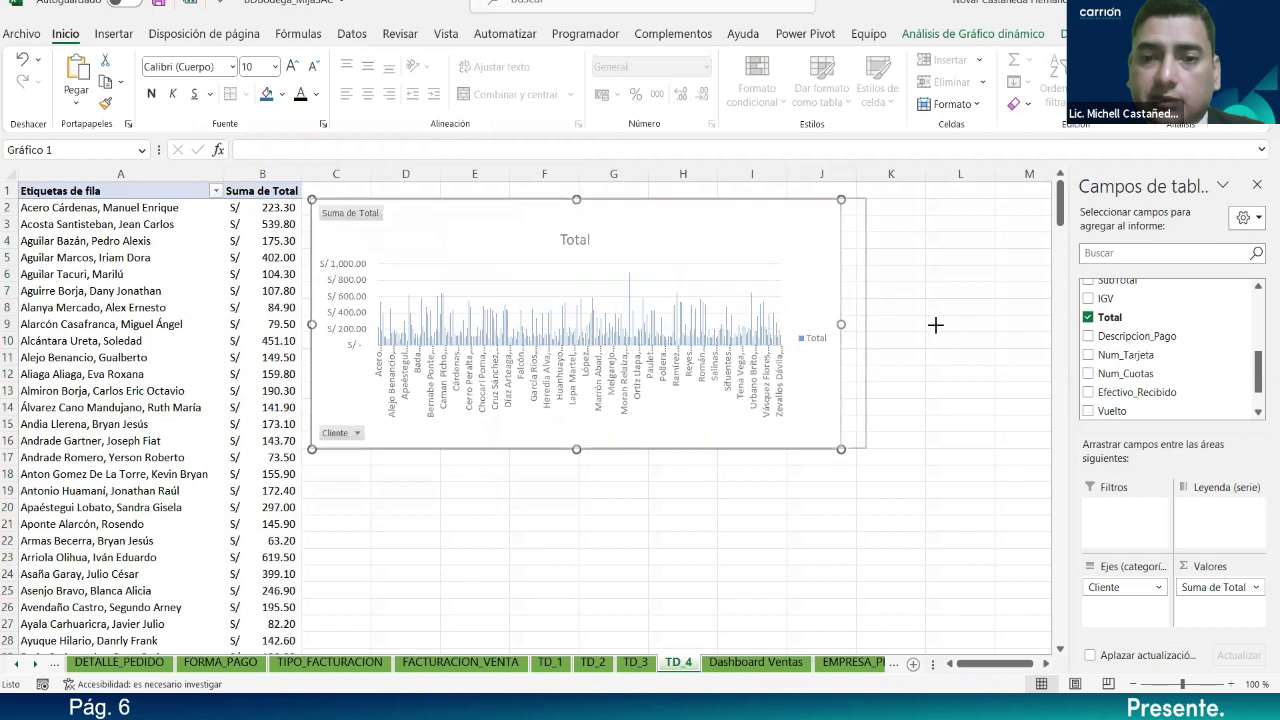
{"action": "left_click_drag", "start_coordinate": [623, 449], "coordinate": [622, 505]}
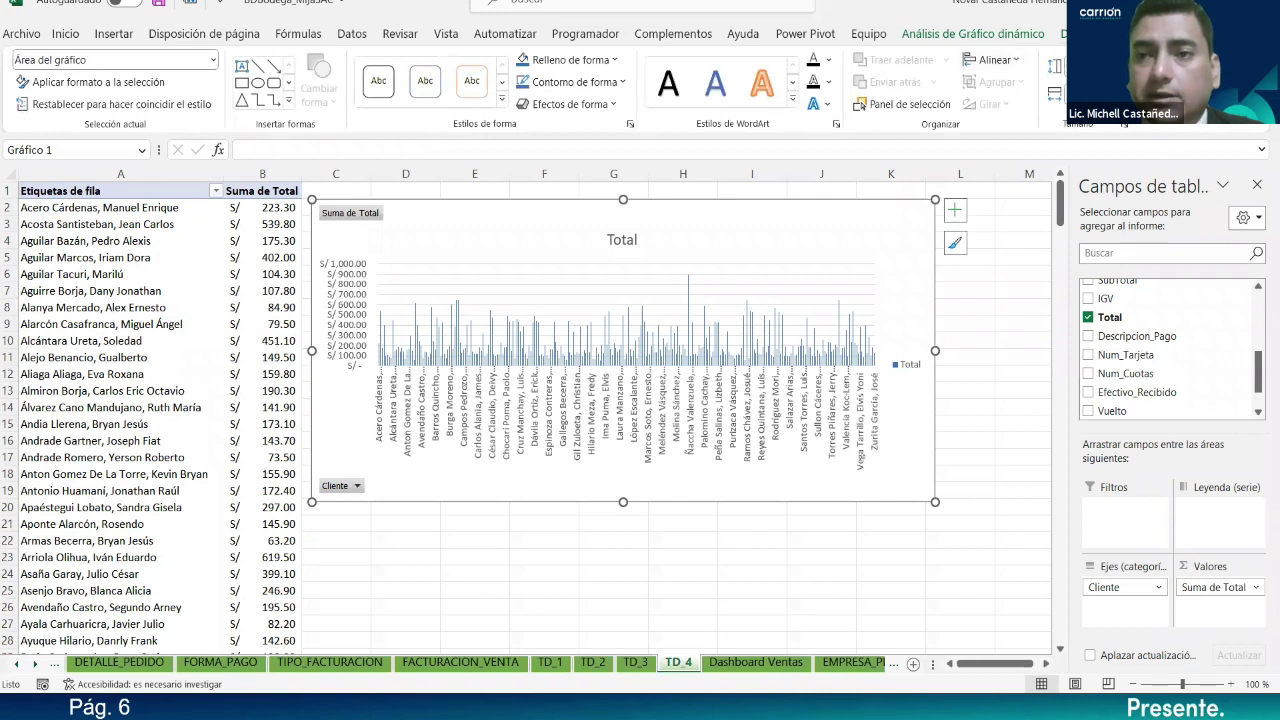
Step: Change the client chart to the Barras agrupadas type
{"action": "left_click", "coordinate": [1080, 33]}
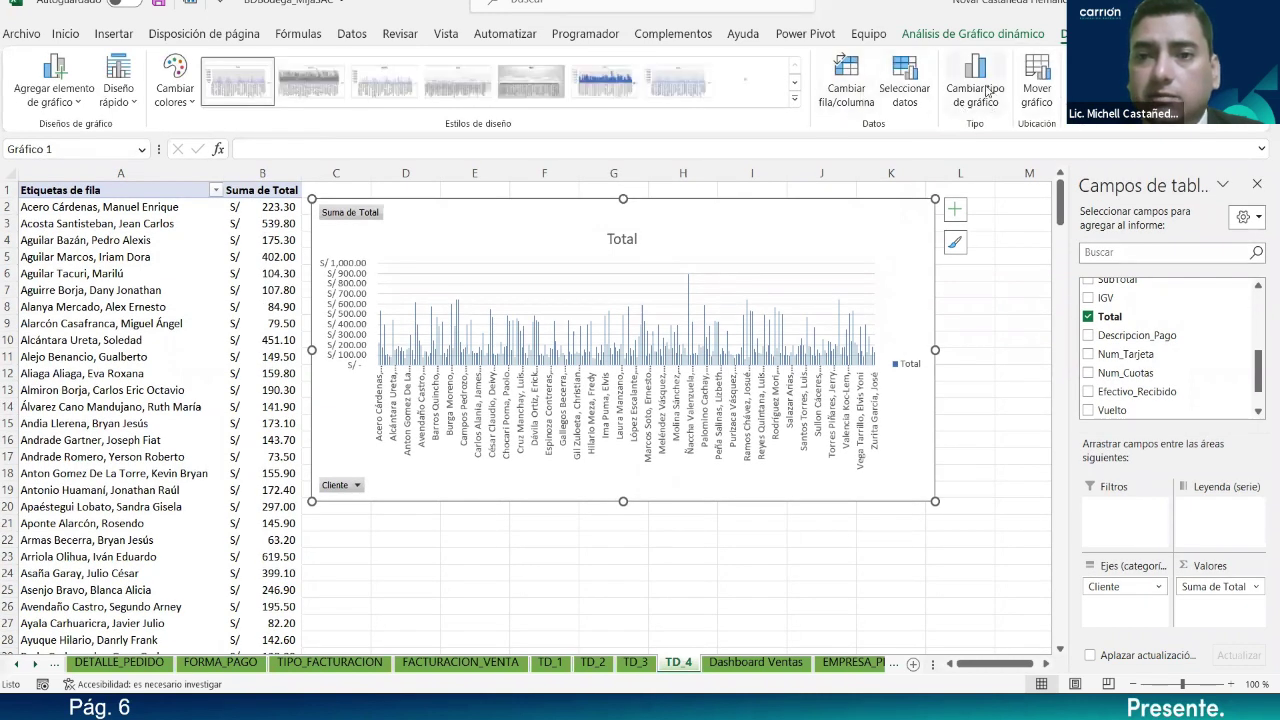
{"action": "left_click", "coordinate": [985, 94]}
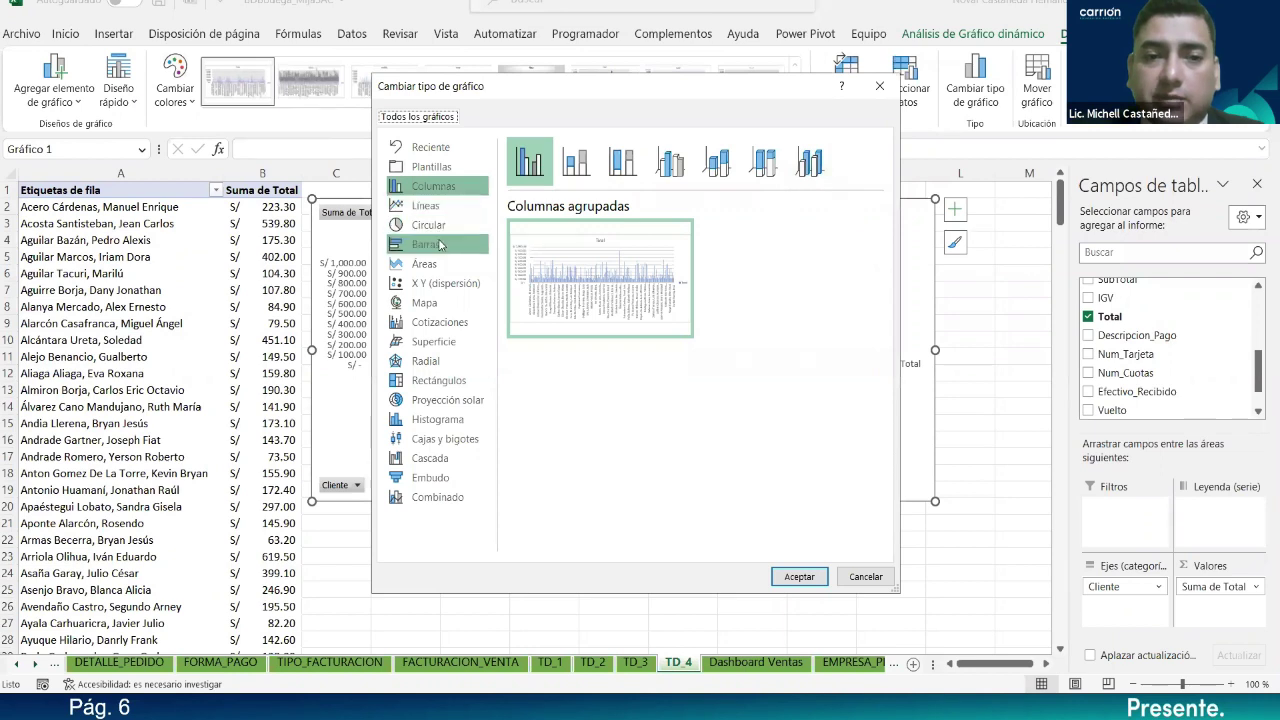
{"action": "left_click", "coordinate": [441, 244]}
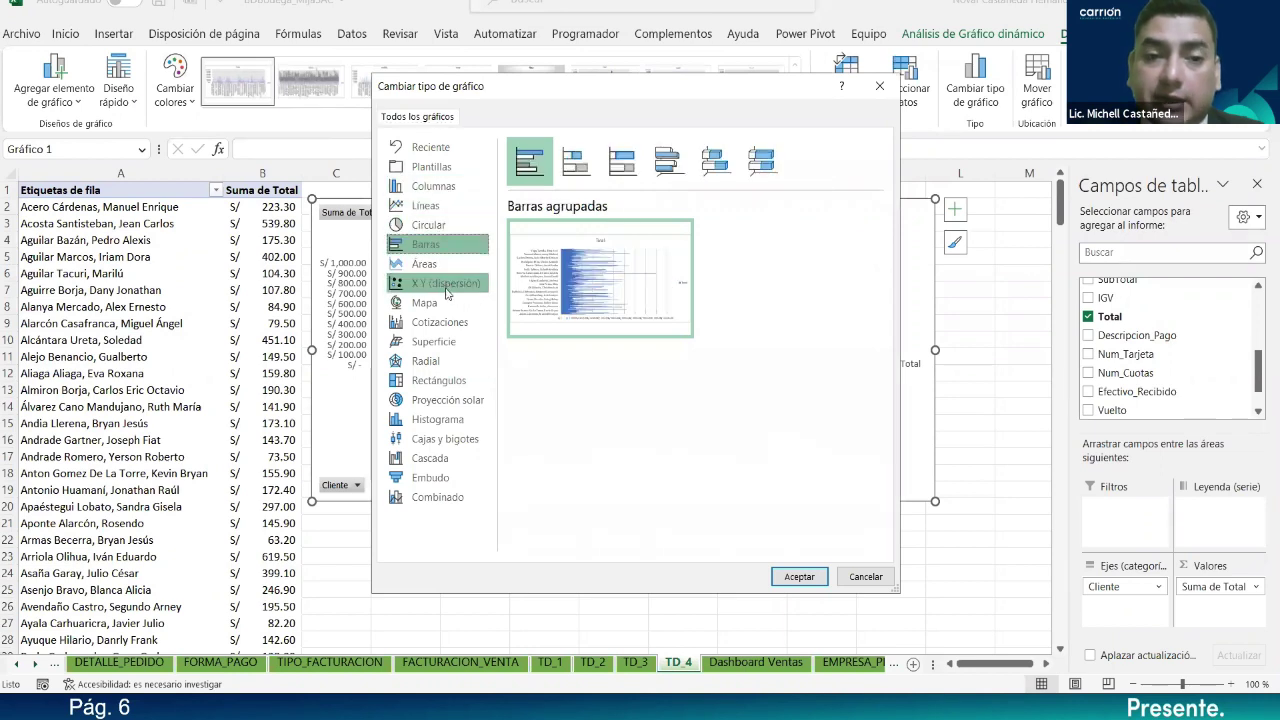
{"action": "left_click", "coordinate": [448, 381]}
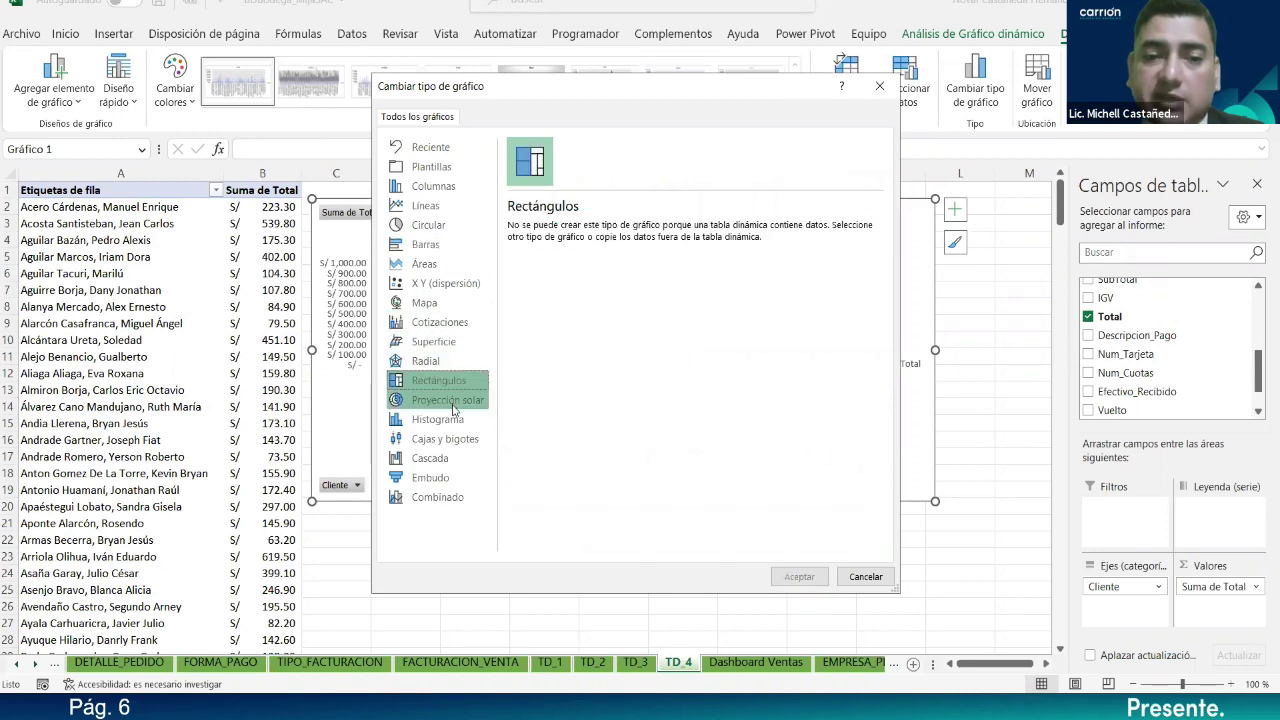
{"action": "left_click", "coordinate": [428, 480]}
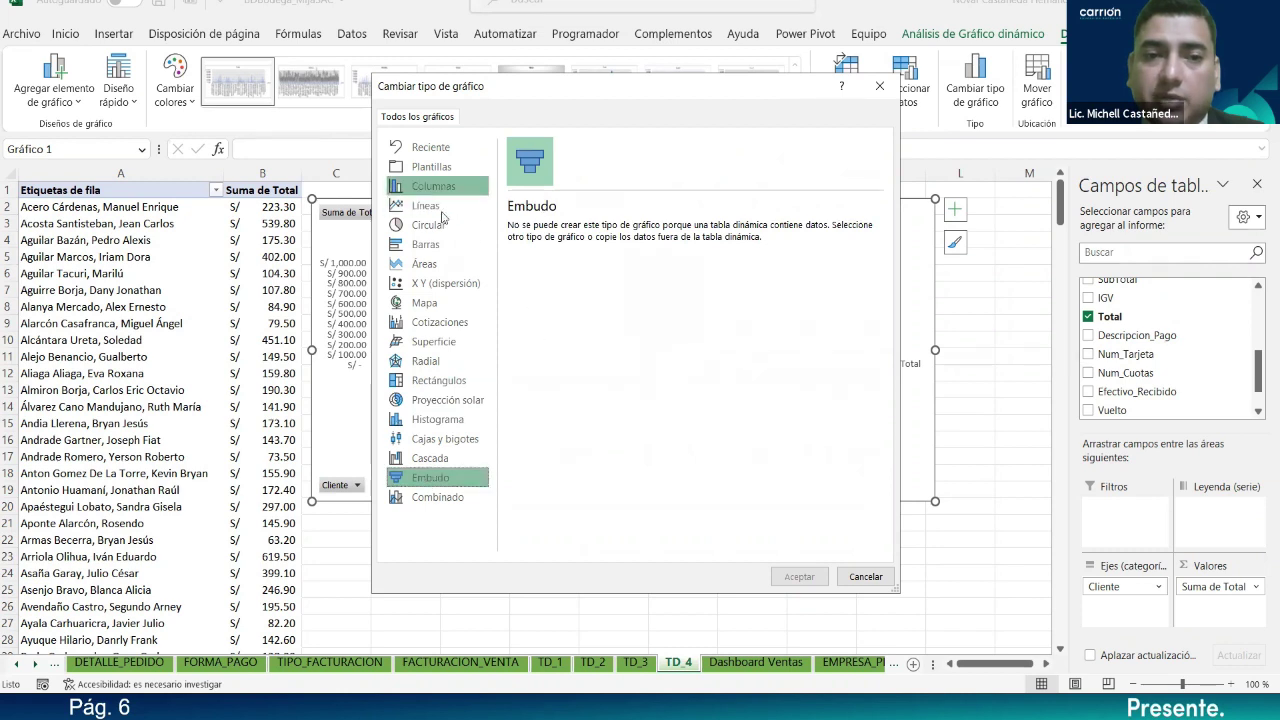
{"action": "left_click", "coordinate": [446, 246]}
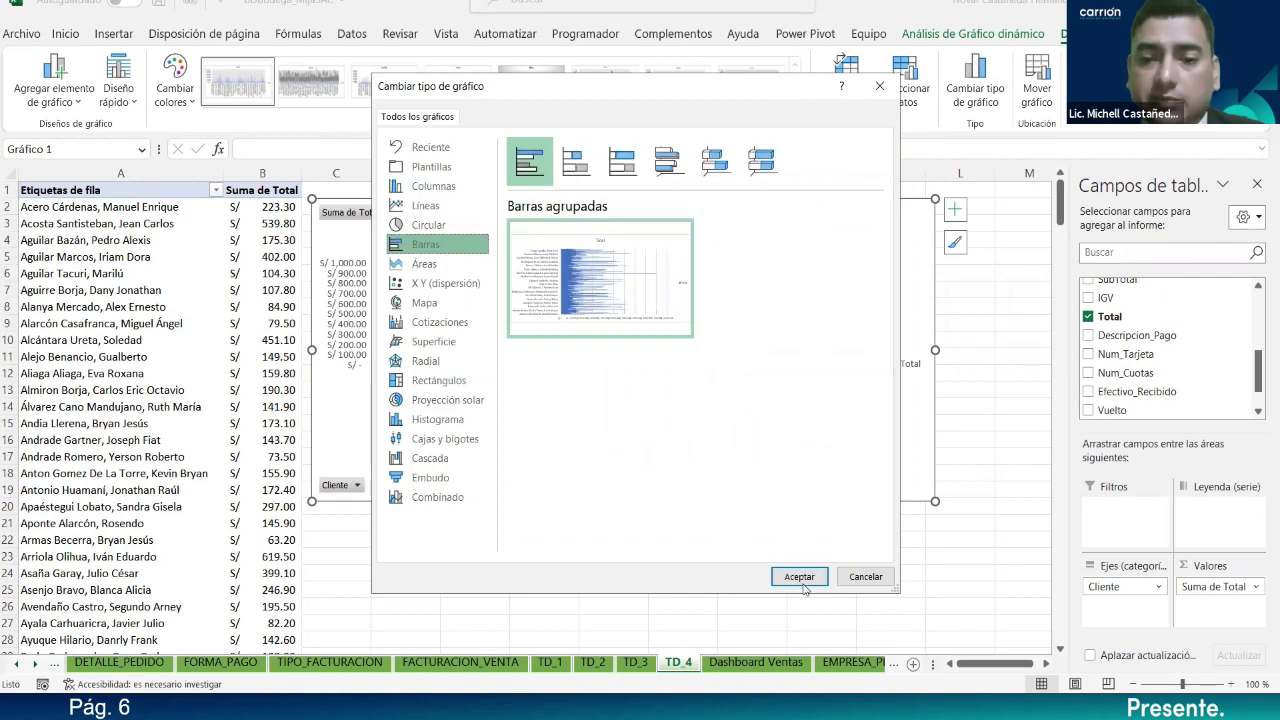
{"action": "left_click", "coordinate": [799, 577]}
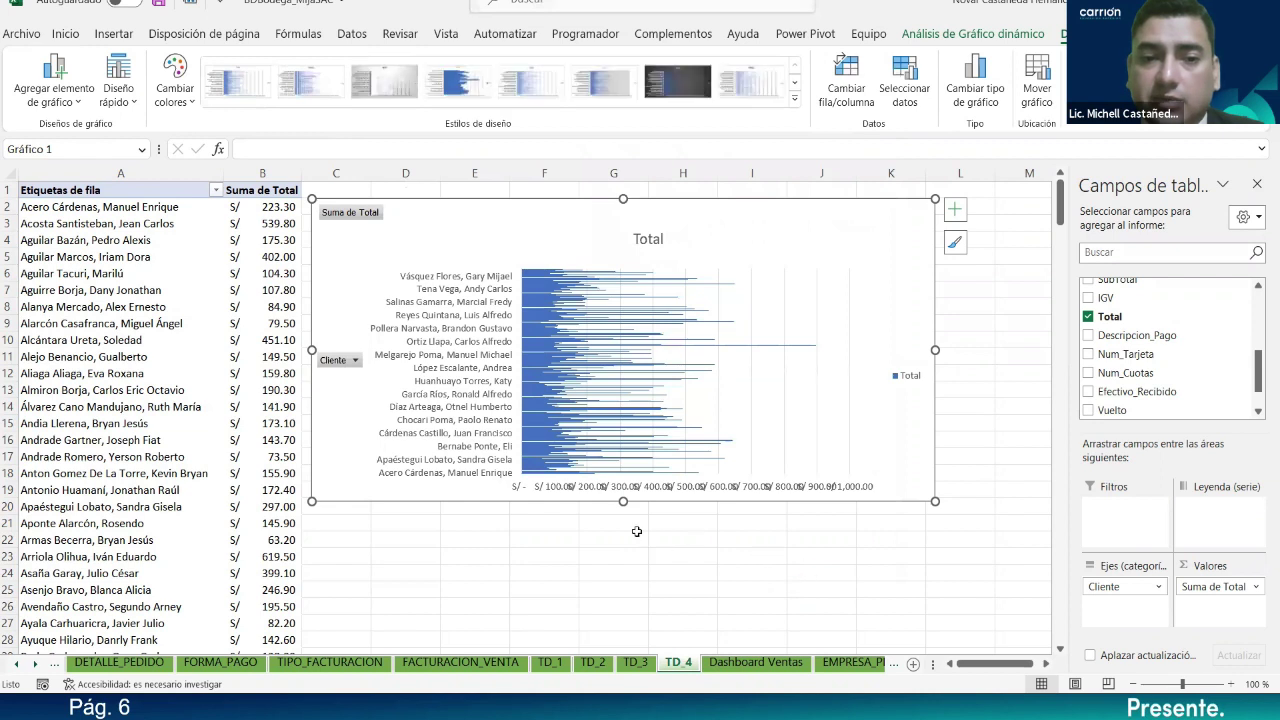
Step: Stretch the client chart downward so its lower edge reaches about row 44
{"action": "left_click_drag", "start_coordinate": [623, 500], "coordinate": [621, 619]}
{"action": "scroll", "coordinate": [621, 619], "scroll_direction": "down", "scroll_amount": 4}
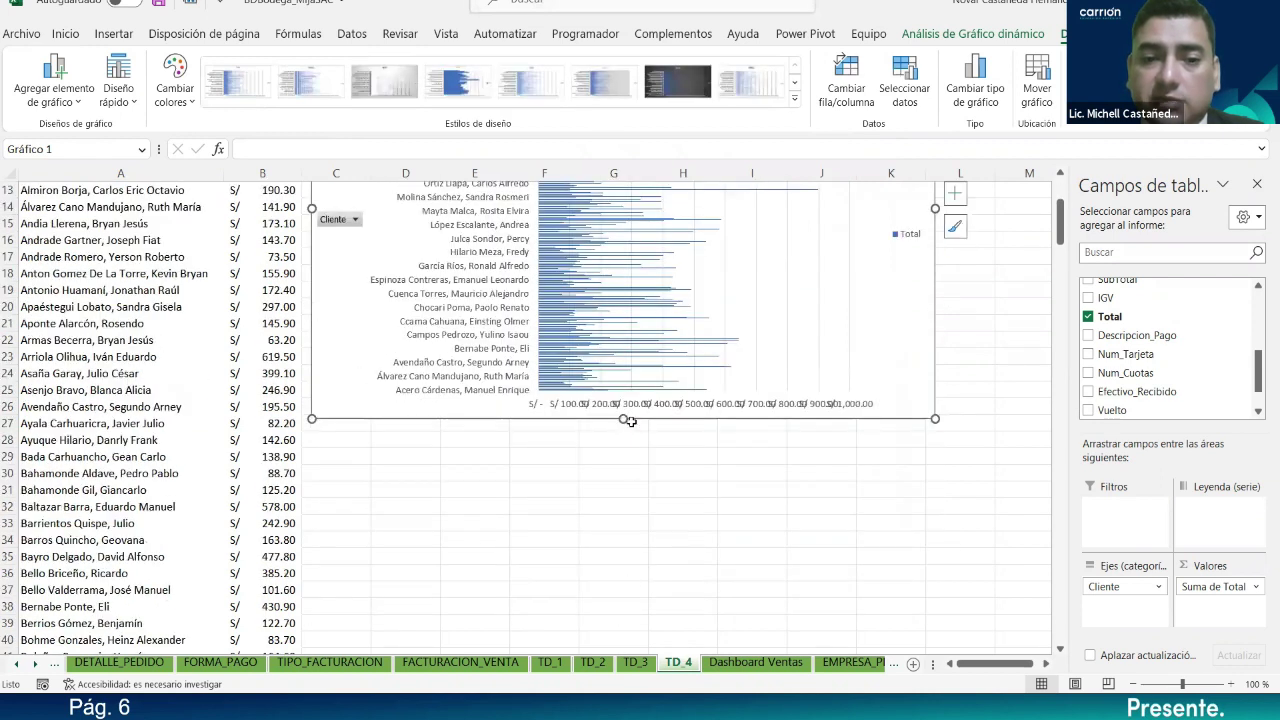
{"action": "left_click_drag", "start_coordinate": [623, 421], "coordinate": [623, 560]}
{"action": "scroll", "coordinate": [623, 520], "scroll_direction": "down", "scroll_amount": 4}
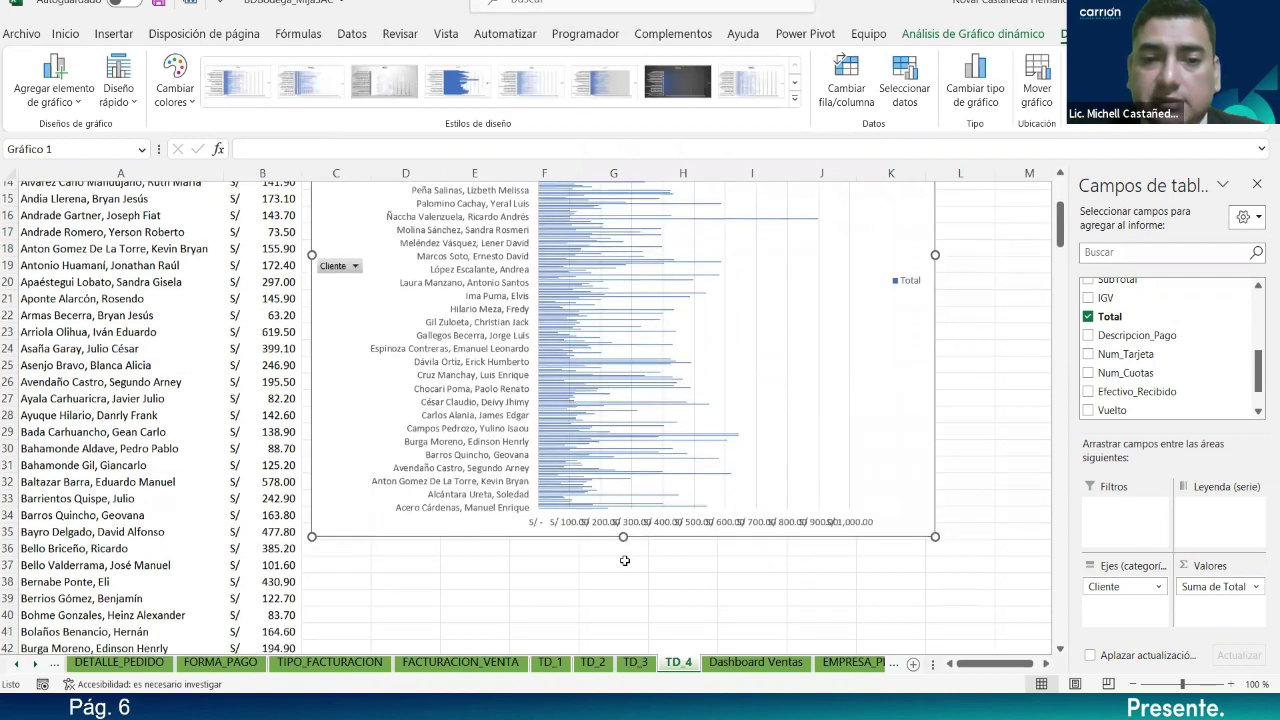
{"action": "left_click_drag", "start_coordinate": [625, 362], "coordinate": [624, 516]}
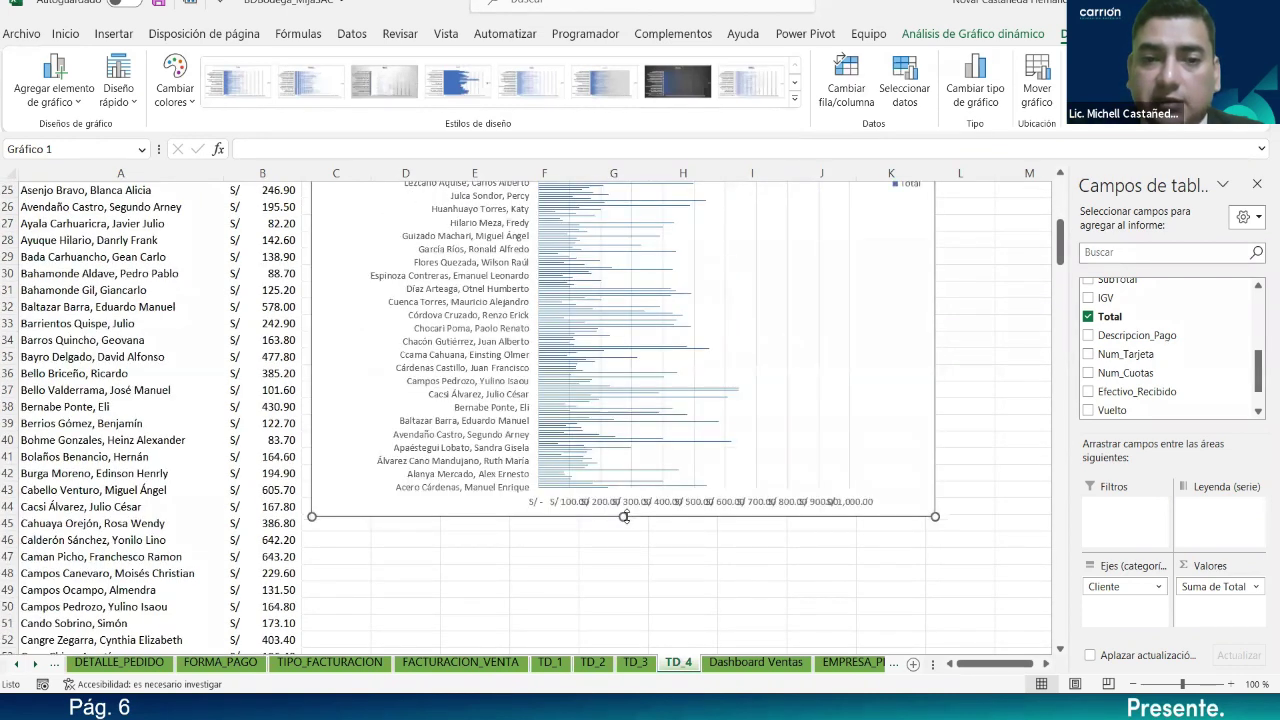
{"action": "scroll", "coordinate": [627, 521], "scroll_direction": "up", "scroll_amount": 8}
{"action": "scroll", "coordinate": [627, 522], "scroll_direction": "down", "scroll_amount": 4}
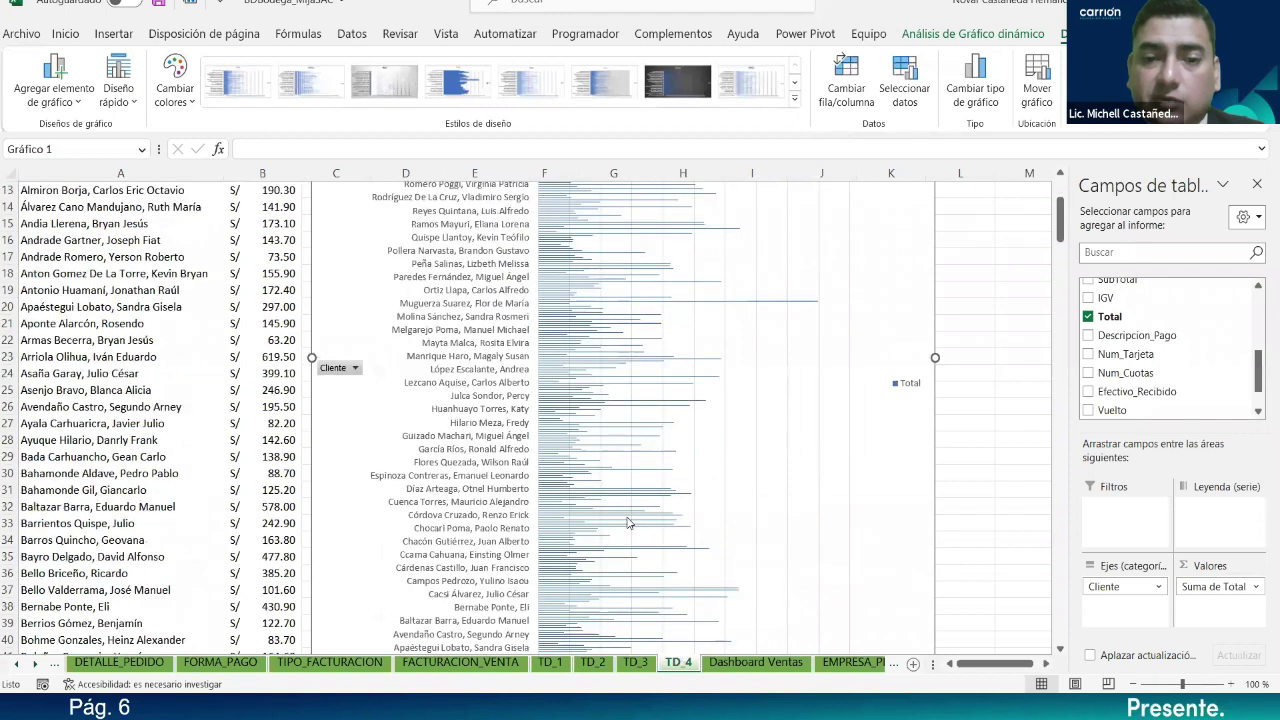
{"action": "scroll", "coordinate": [655, 512], "scroll_direction": "down", "scroll_amount": 4}
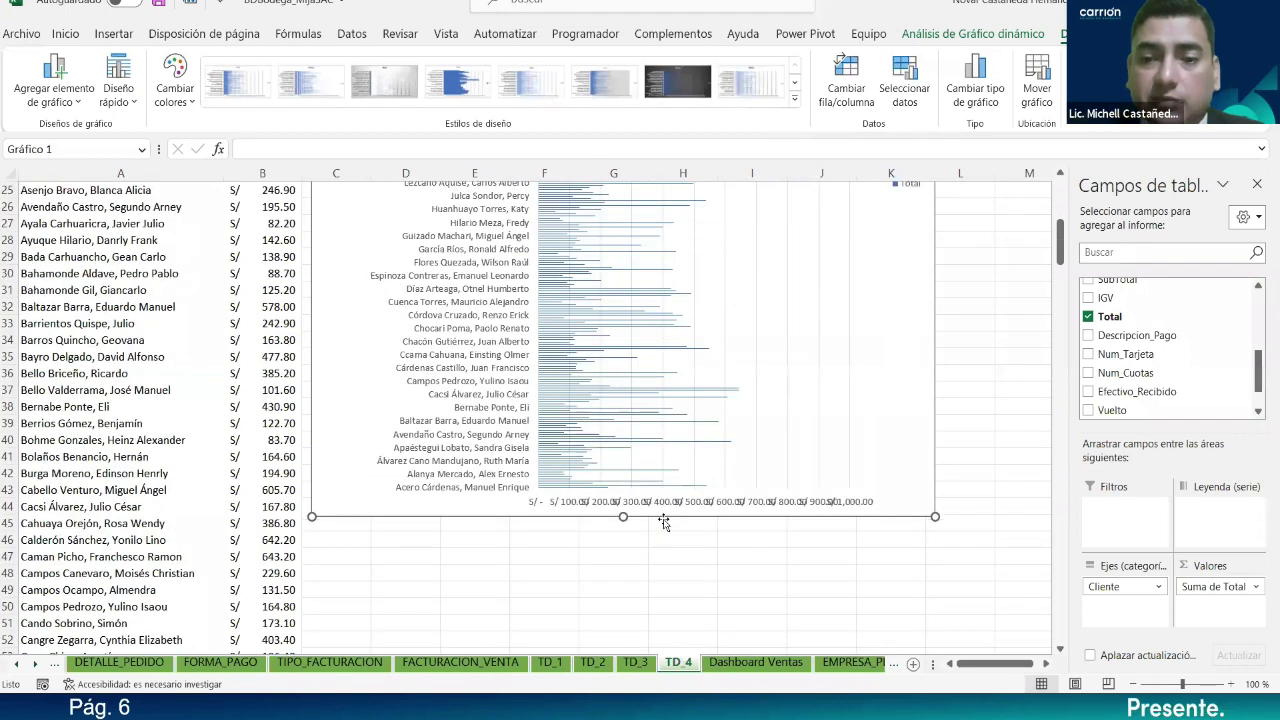
Step: Delete the horizontal value axis from the client chart
{"action": "left_click", "coordinate": [637, 504]}
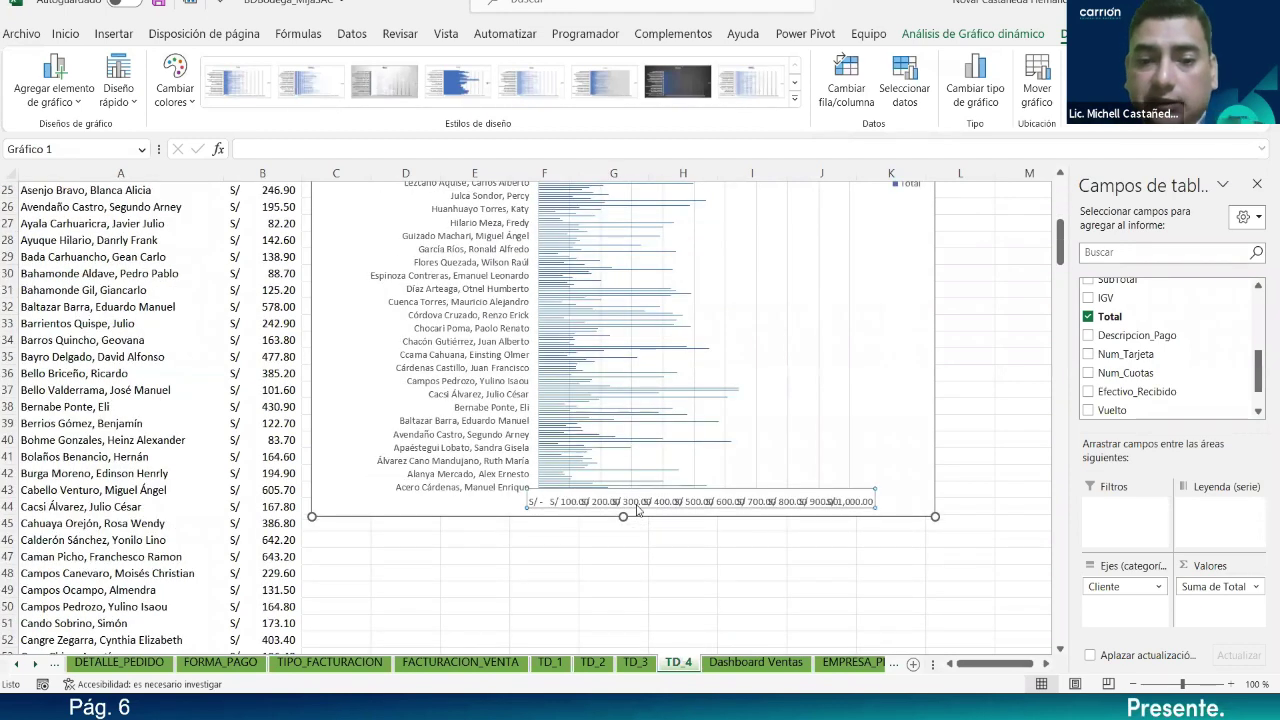
{"action": "key", "text": "Delete"}
{"action": "scroll", "coordinate": [731, 447], "scroll_direction": "up", "scroll_amount": 1}
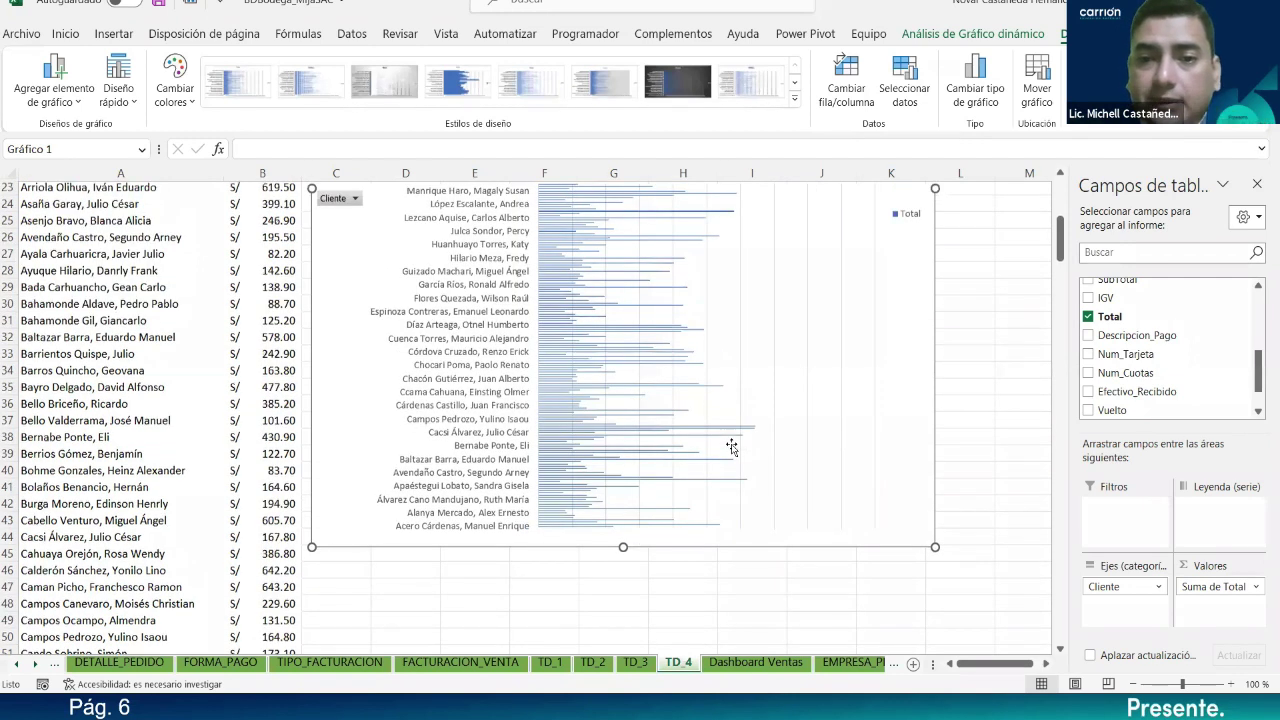
Step: Change the client chart's title to Total de Ventas por Cliente
{"action": "scroll", "coordinate": [669, 249], "scroll_direction": "up", "scroll_amount": 7}
{"action": "left_click", "coordinate": [660, 238]}
{"action": "left_click", "coordinate": [665, 238]}
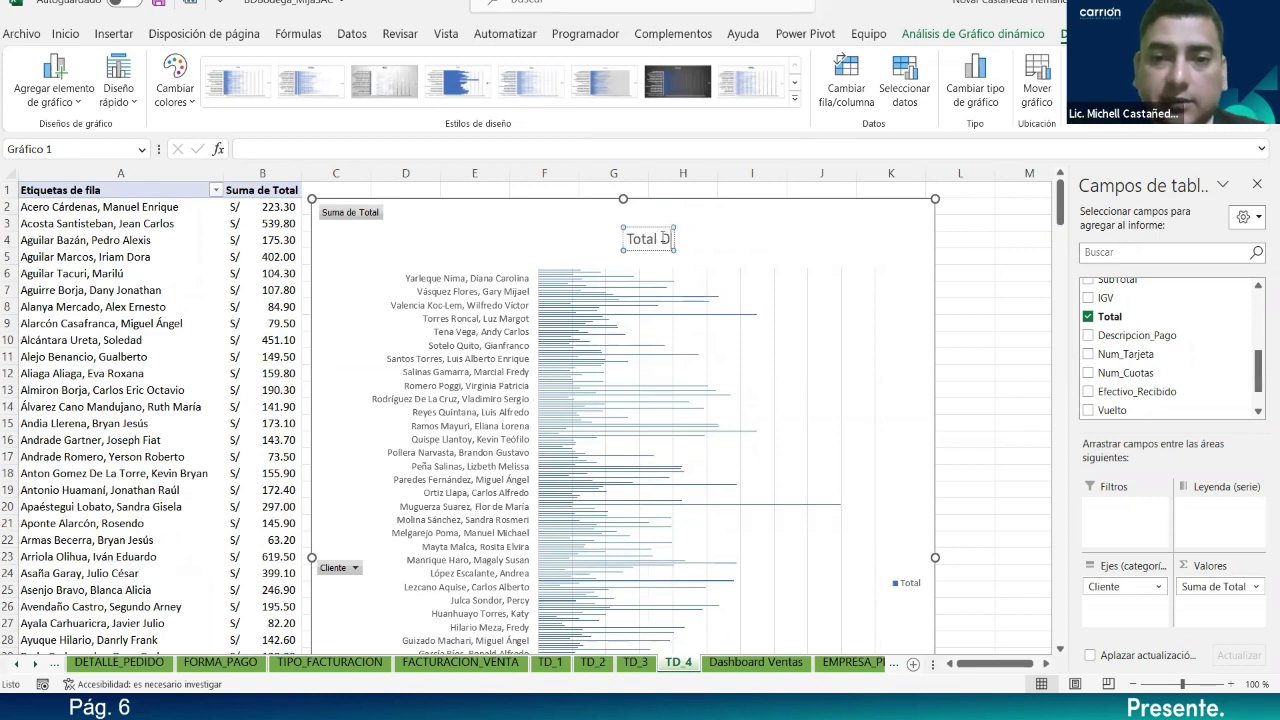
{"action": "type", "text": "de Vent"}
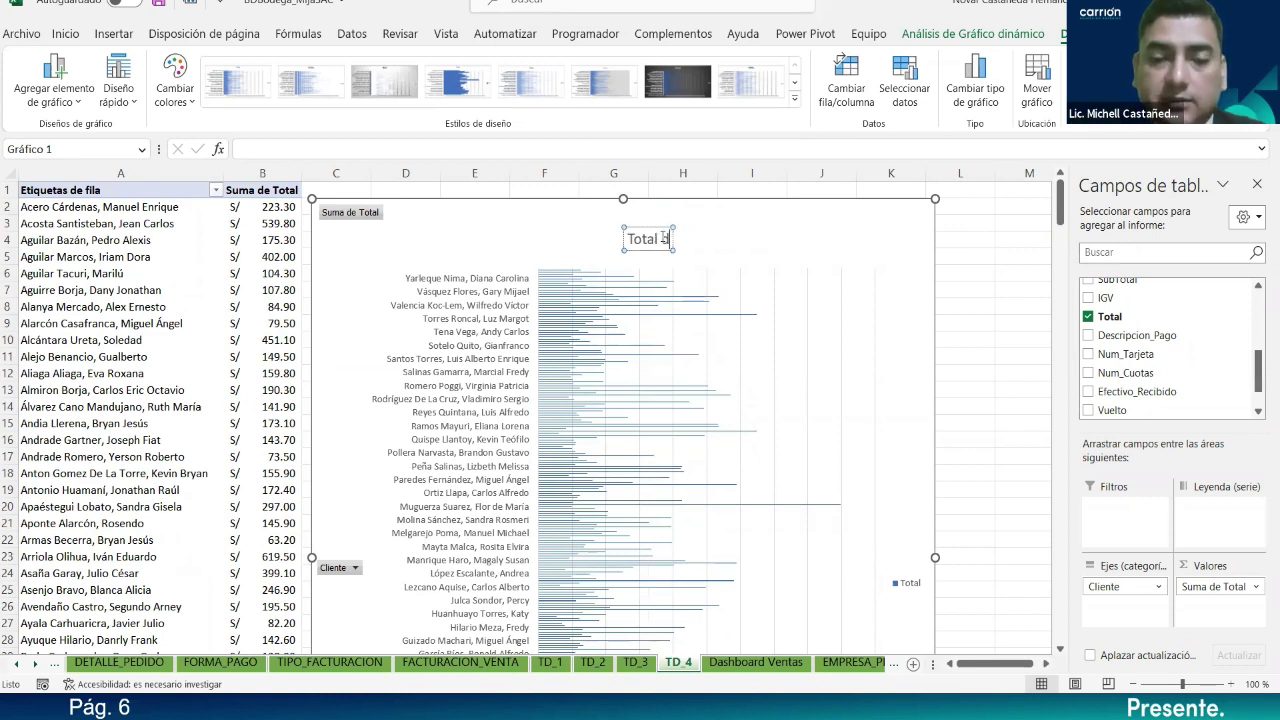
{"action": "type", "text": "as"}
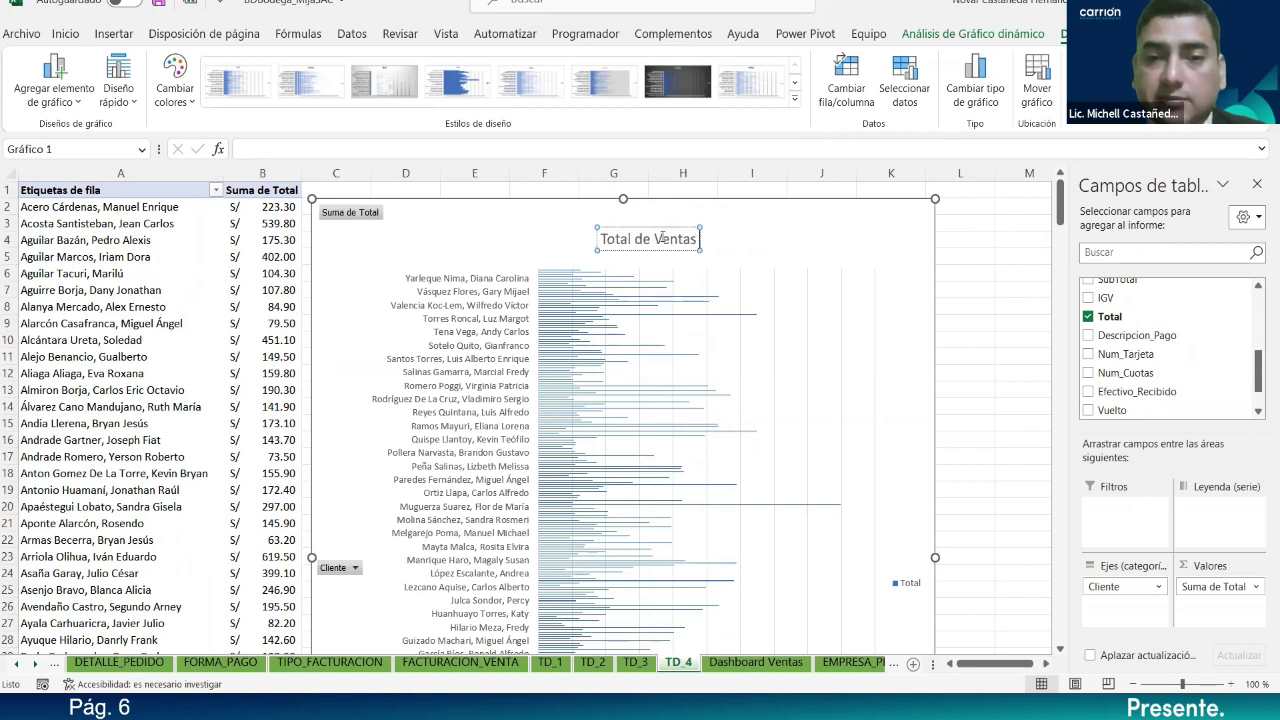
{"action": "type", "text": " por Cliente"}
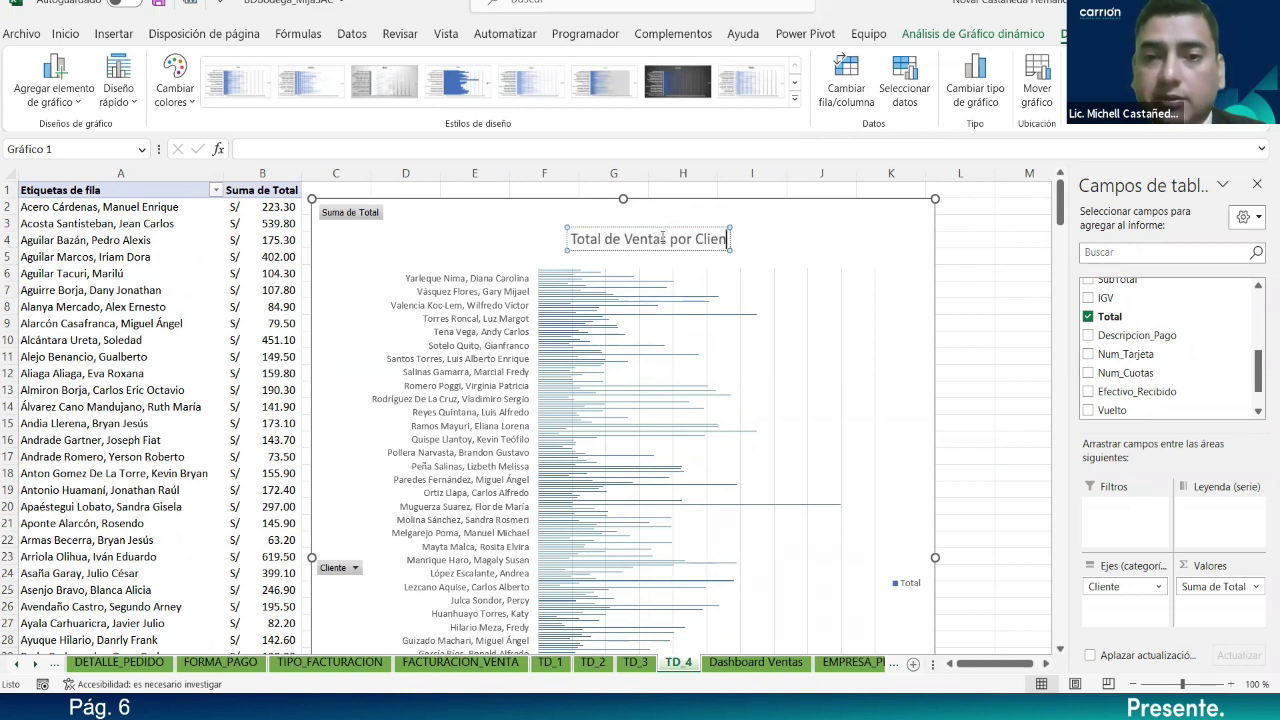
{"action": "left_click", "coordinate": [678, 283]}
{"action": "left_click", "coordinate": [679, 248]}
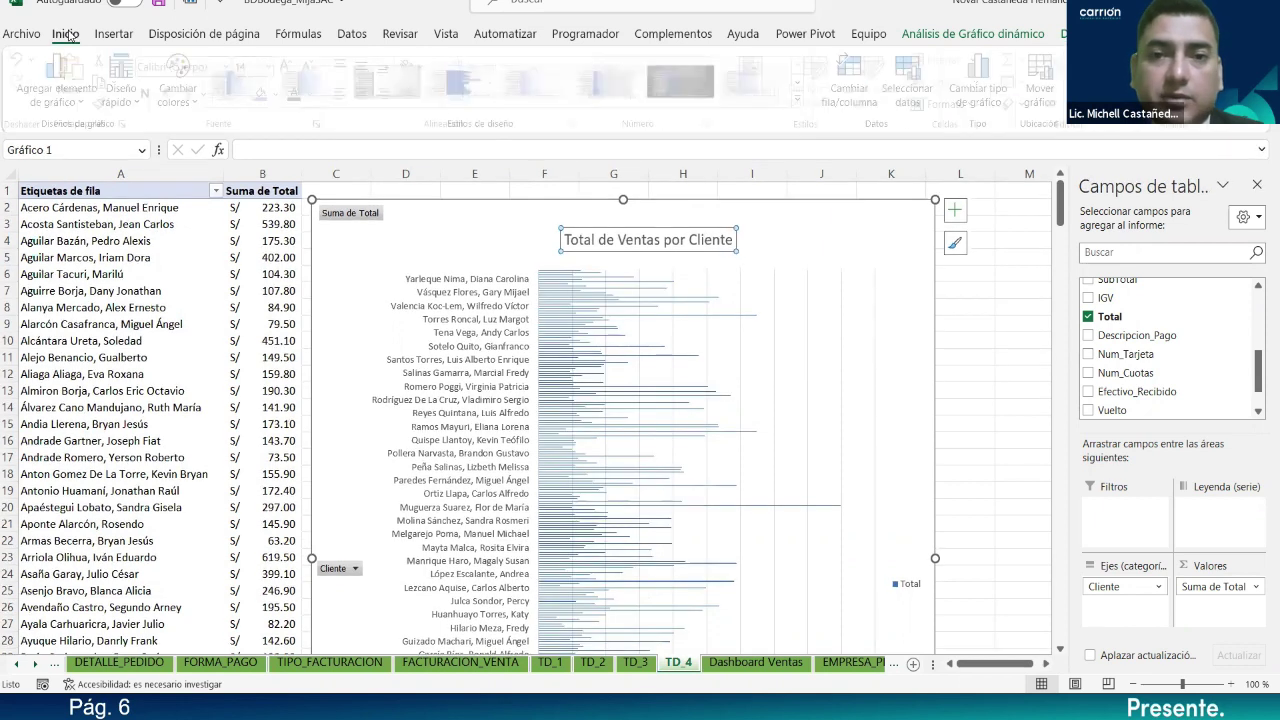
Step: Make the client chart's title bold and black, and set the client name labels to black
{"action": "left_click", "coordinate": [66, 34]}
{"action": "left_click", "coordinate": [591, 238]}
{"action": "key", "text": "Escape"}
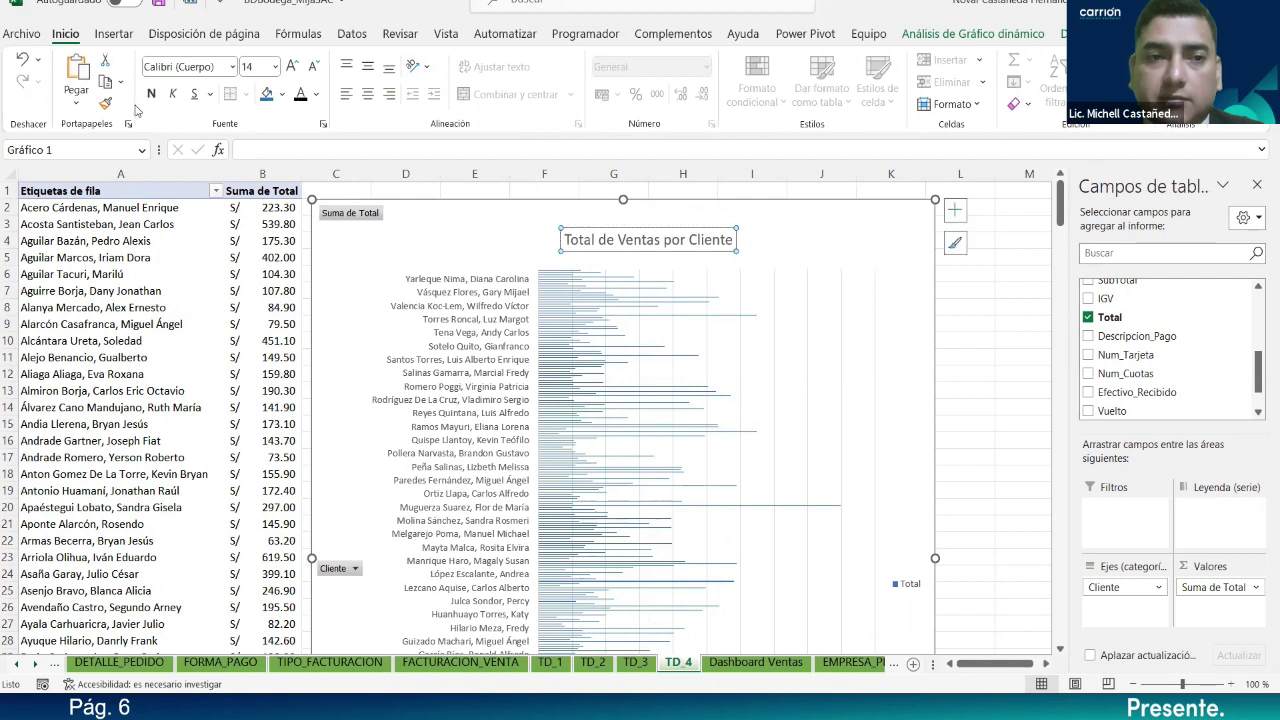
{"action": "left_click", "coordinate": [150, 95]}
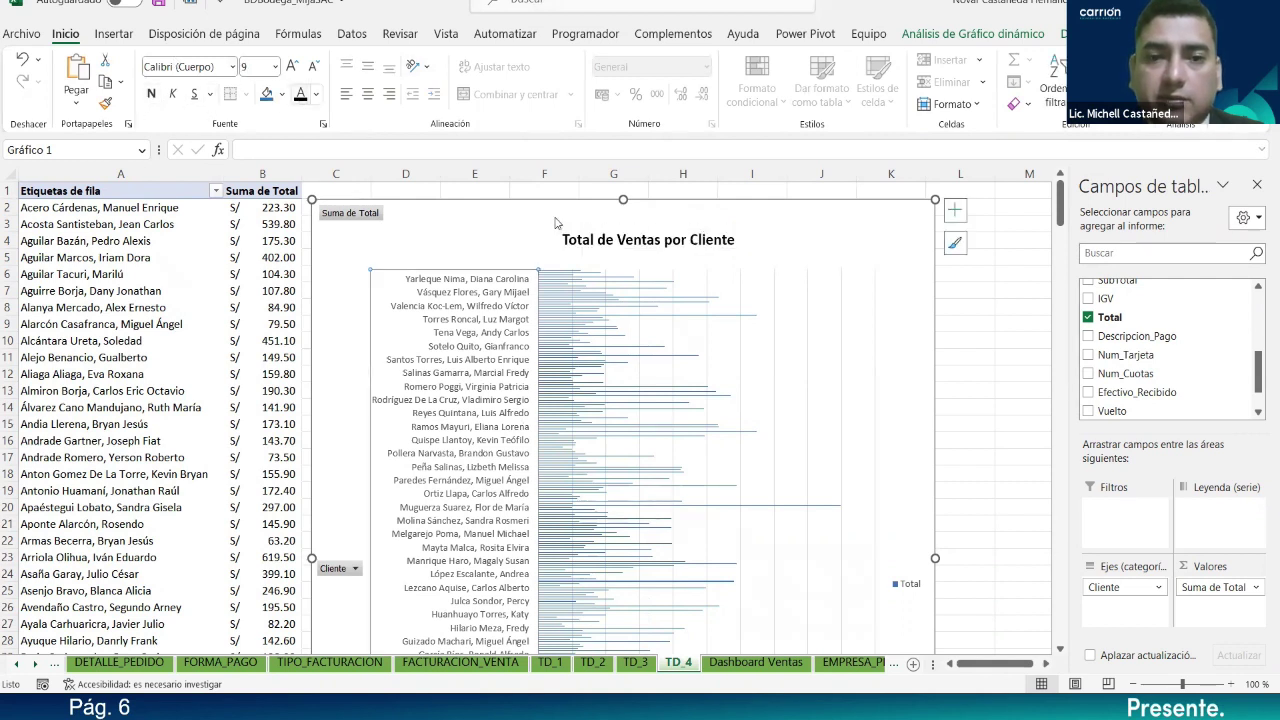
{"action": "left_click", "coordinate": [845, 400]}
Step: Extend the client chart further down to about row 108 to give the client bars more room
{"action": "scroll", "coordinate": [845, 400], "scroll_direction": "down", "scroll_amount": 3}
{"action": "scroll", "coordinate": [845, 400], "scroll_direction": "down", "scroll_amount": 6}
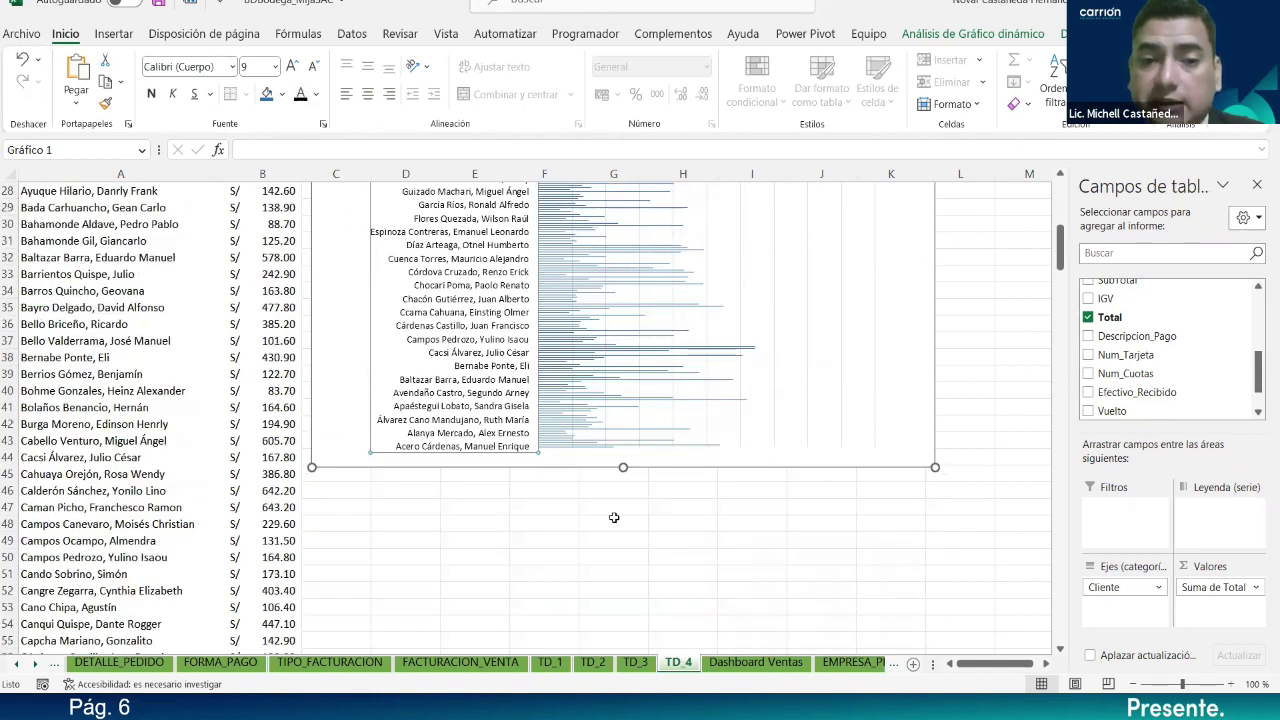
{"action": "left_click_drag", "start_coordinate": [623, 467], "coordinate": [623, 520]}
{"action": "scroll", "coordinate": [633, 428], "scroll_direction": "down", "scroll_amount": 2}
{"action": "left_click_drag", "start_coordinate": [623, 415], "coordinate": [608, 594]}
{"action": "scroll", "coordinate": [603, 586], "scroll_direction": "down", "scroll_amount": 7}
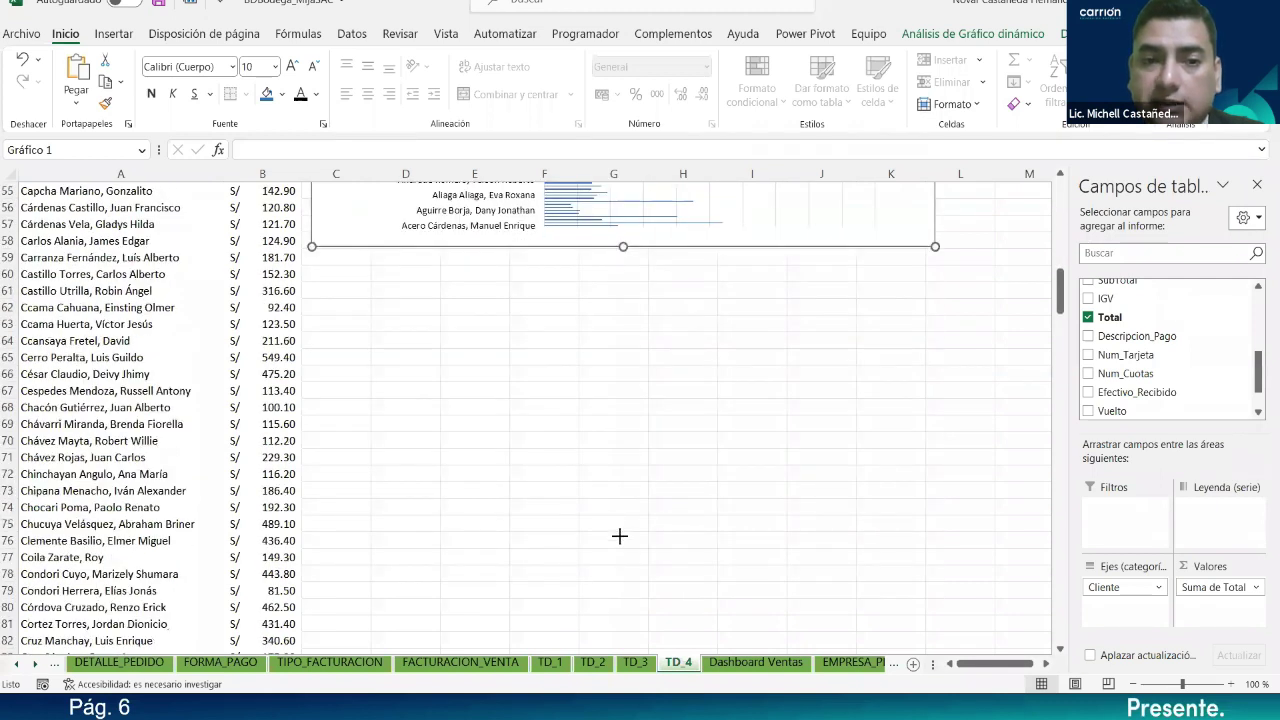
{"action": "left_click_drag", "start_coordinate": [620, 536], "coordinate": [620, 536]}
{"action": "scroll", "coordinate": [620, 537], "scroll_direction": "down", "scroll_amount": 3}
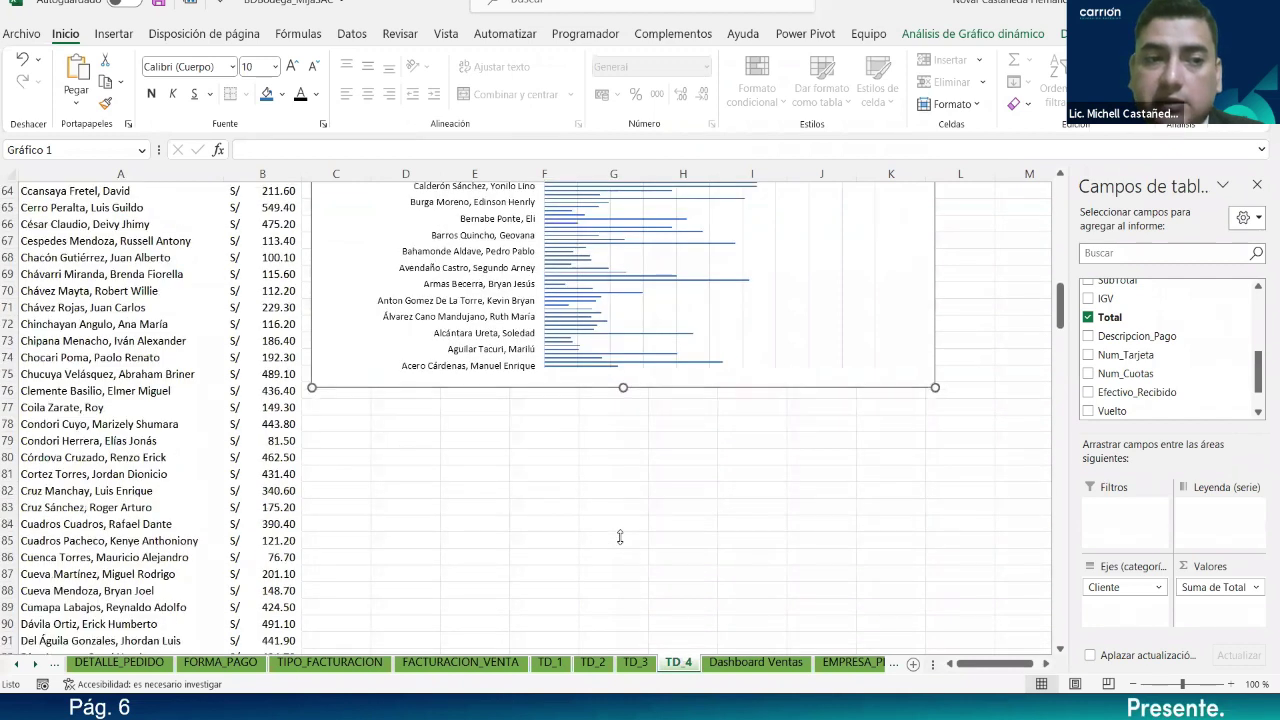
{"action": "scroll", "coordinate": [620, 537], "scroll_direction": "down", "scroll_amount": 1}
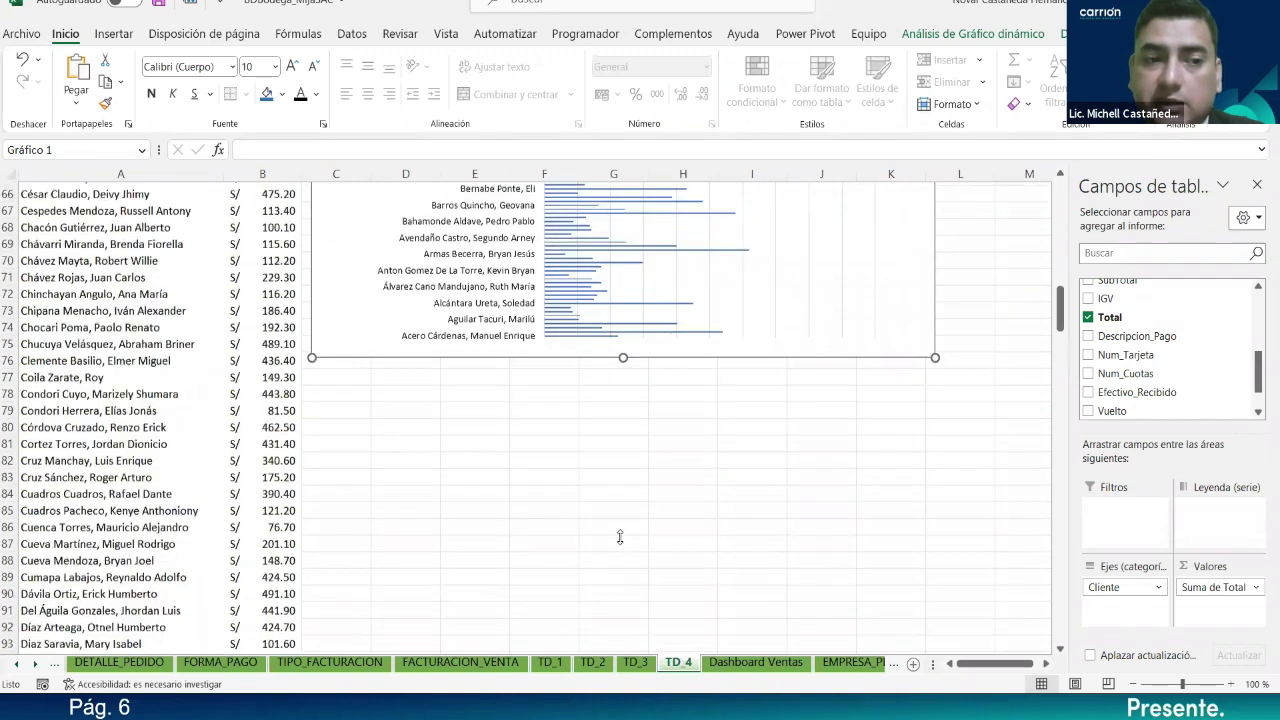
{"action": "scroll", "coordinate": [622, 280], "scroll_direction": "down", "scroll_amount": 6}
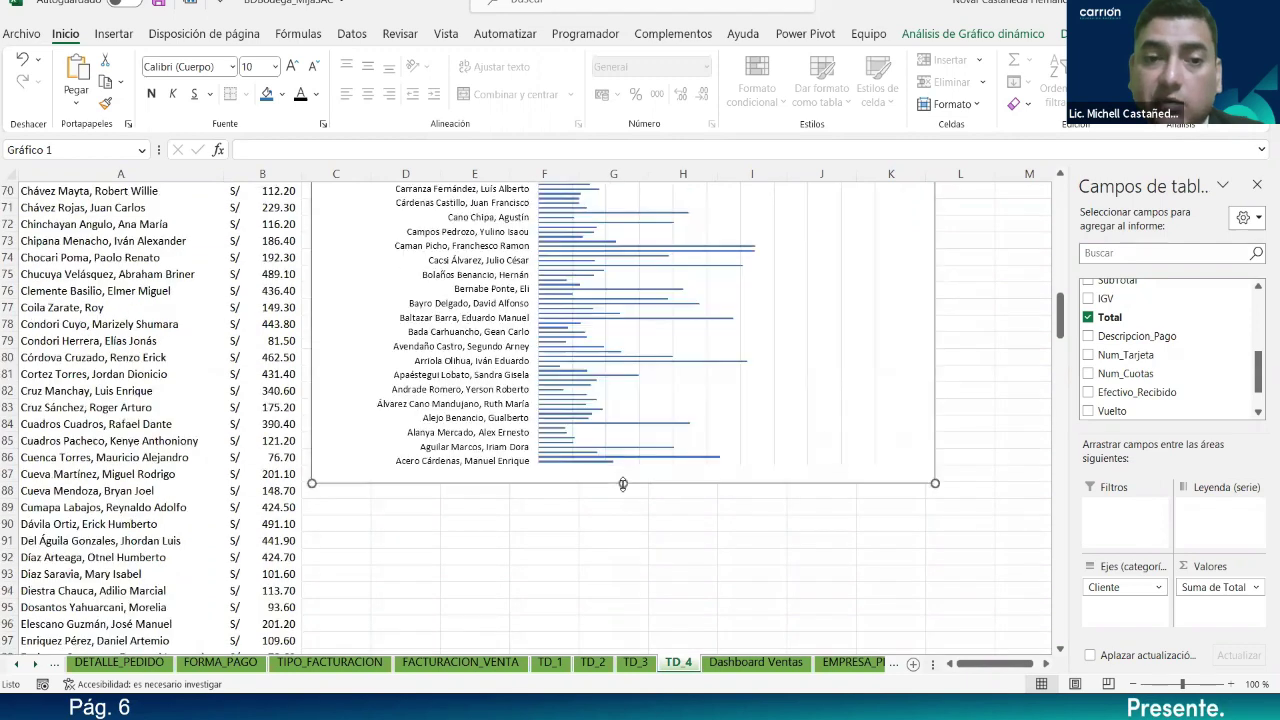
{"action": "left_click_drag", "start_coordinate": [620, 236], "coordinate": [614, 586]}
{"action": "scroll", "coordinate": [614, 586], "scroll_direction": "down", "scroll_amount": 8}
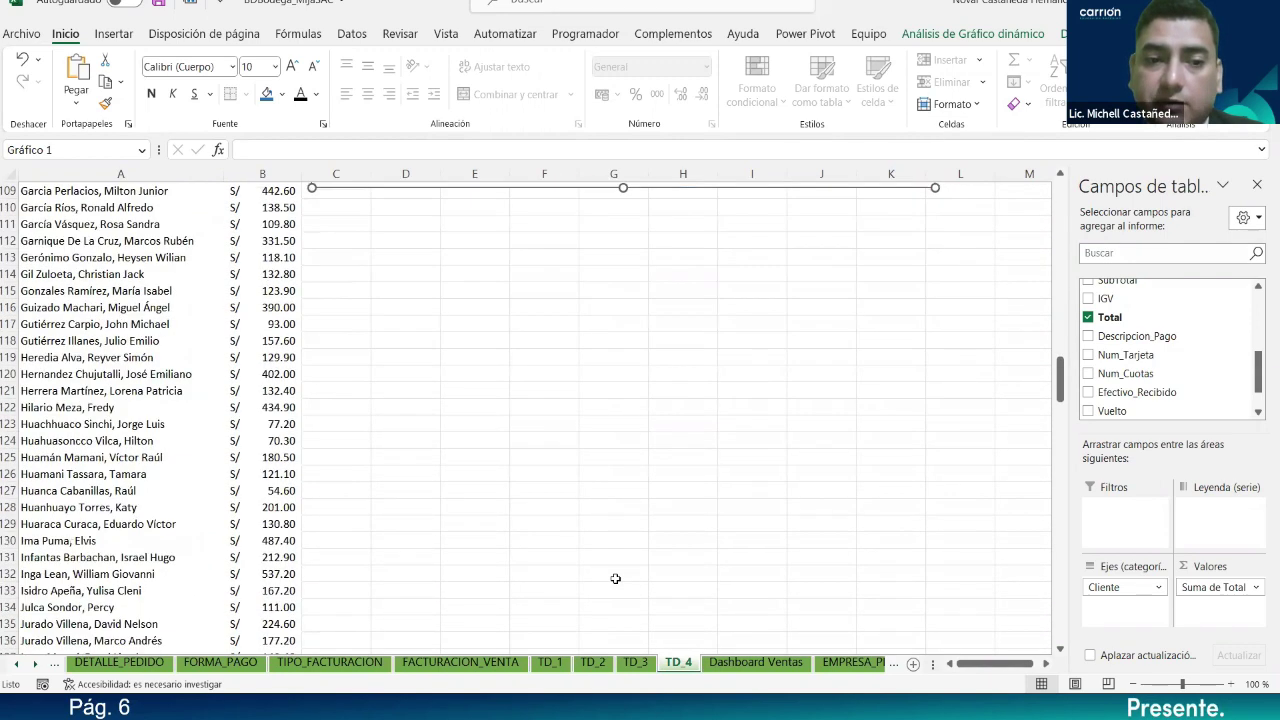
Step: Compare the full client list in the TD_4 pivot table with the labels in the lengthened chart
{"action": "scroll", "coordinate": [615, 578], "scroll_direction": "up", "scroll_amount": 20}
{"action": "scroll", "coordinate": [558, 503], "scroll_direction": "up", "scroll_amount": 15}
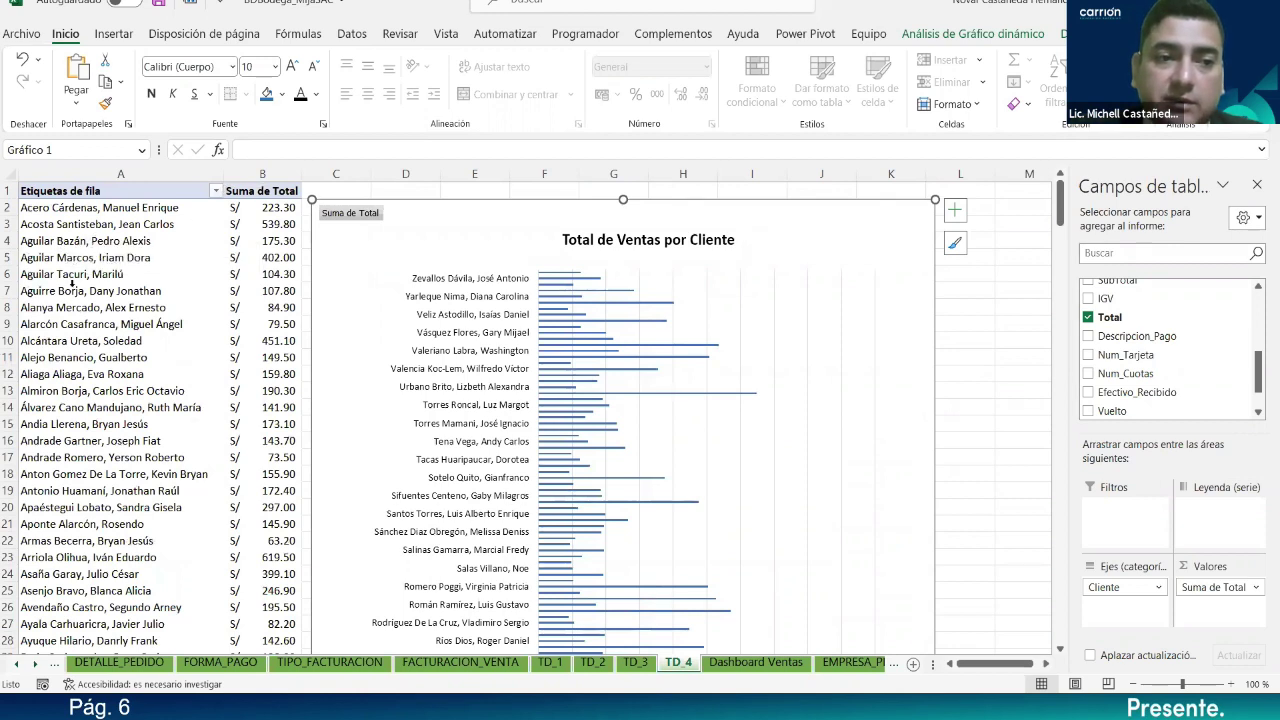
{"action": "scroll", "coordinate": [95, 345], "scroll_direction": "down", "scroll_amount": 20}
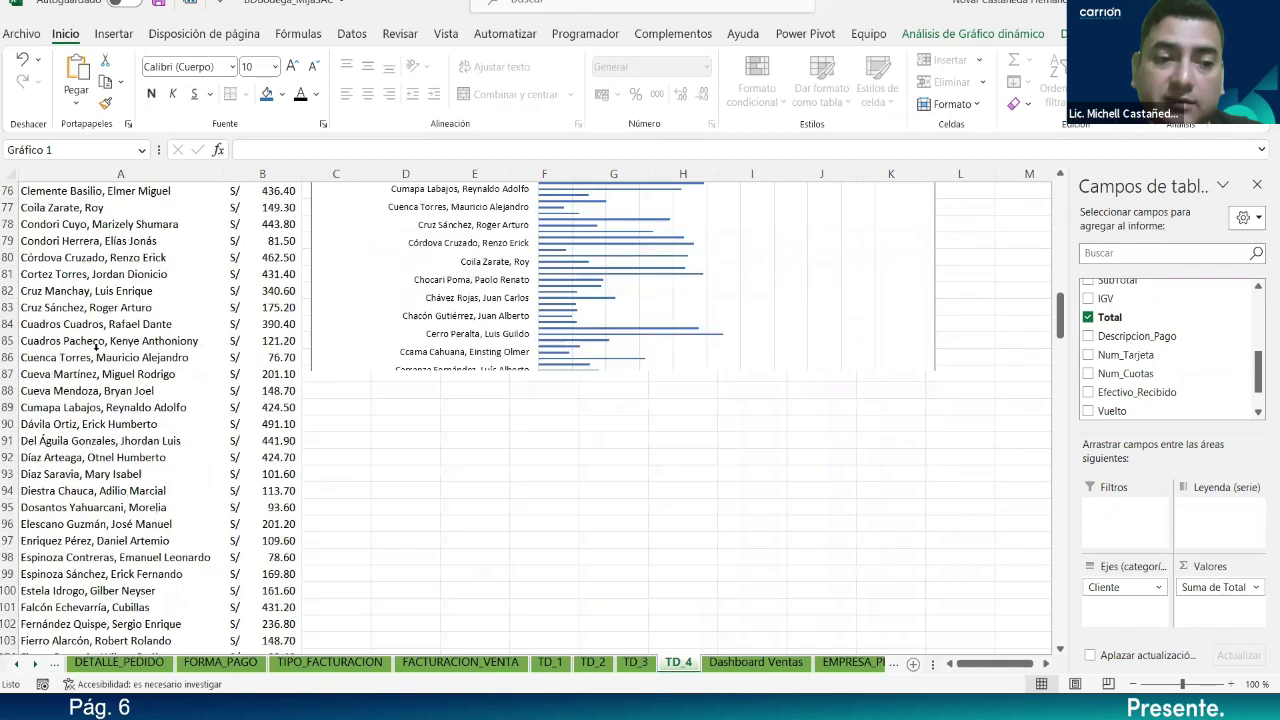
{"action": "scroll", "coordinate": [95, 345], "scroll_direction": "down", "scroll_amount": 20}
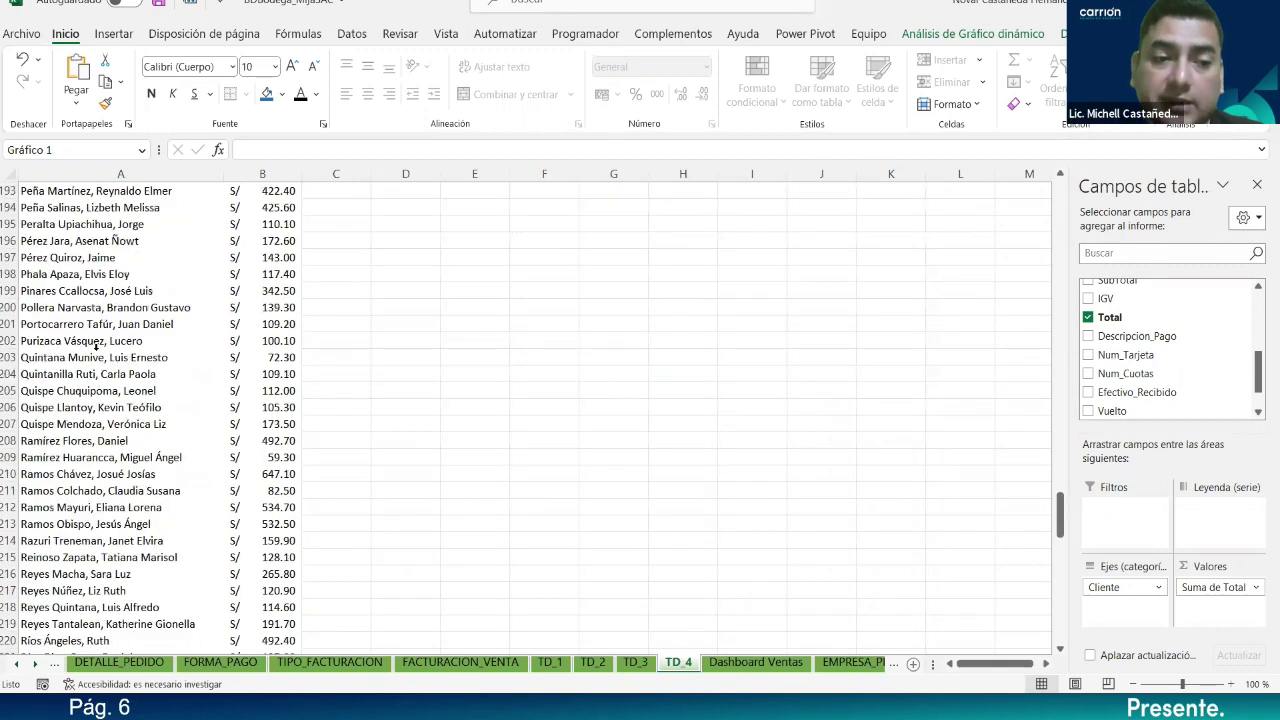
{"action": "scroll", "coordinate": [95, 345], "scroll_direction": "down", "scroll_amount": 11}
{"action": "scroll", "coordinate": [95, 345], "scroll_direction": "up", "scroll_amount": 18}
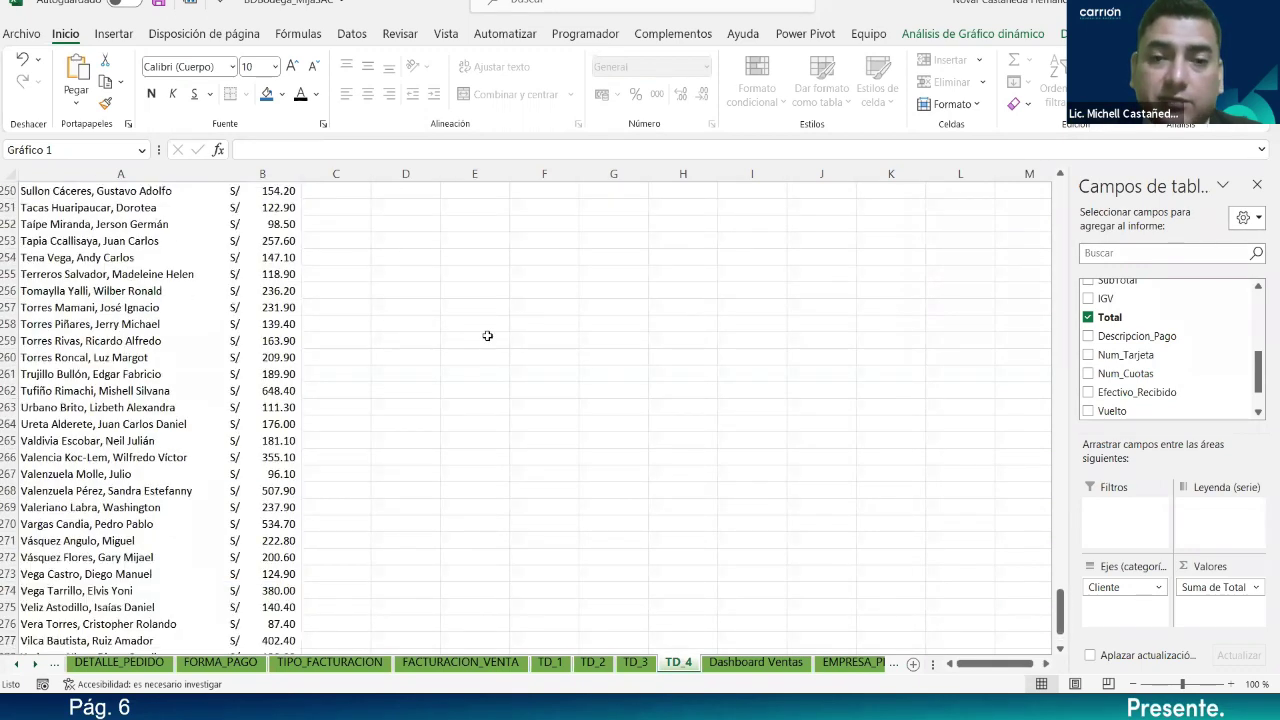
{"action": "scroll", "coordinate": [700, 371], "scroll_direction": "up", "scroll_amount": 20}
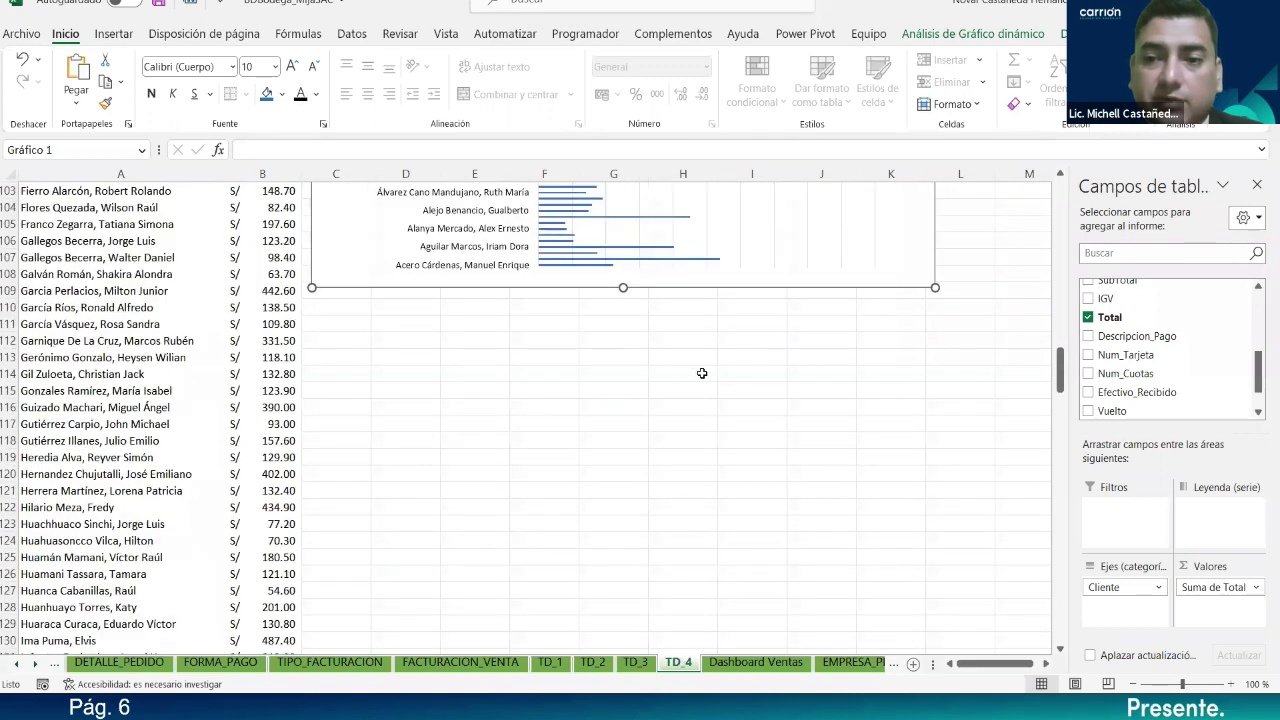
{"action": "scroll", "coordinate": [703, 378], "scroll_direction": "up", "scroll_amount": 20}
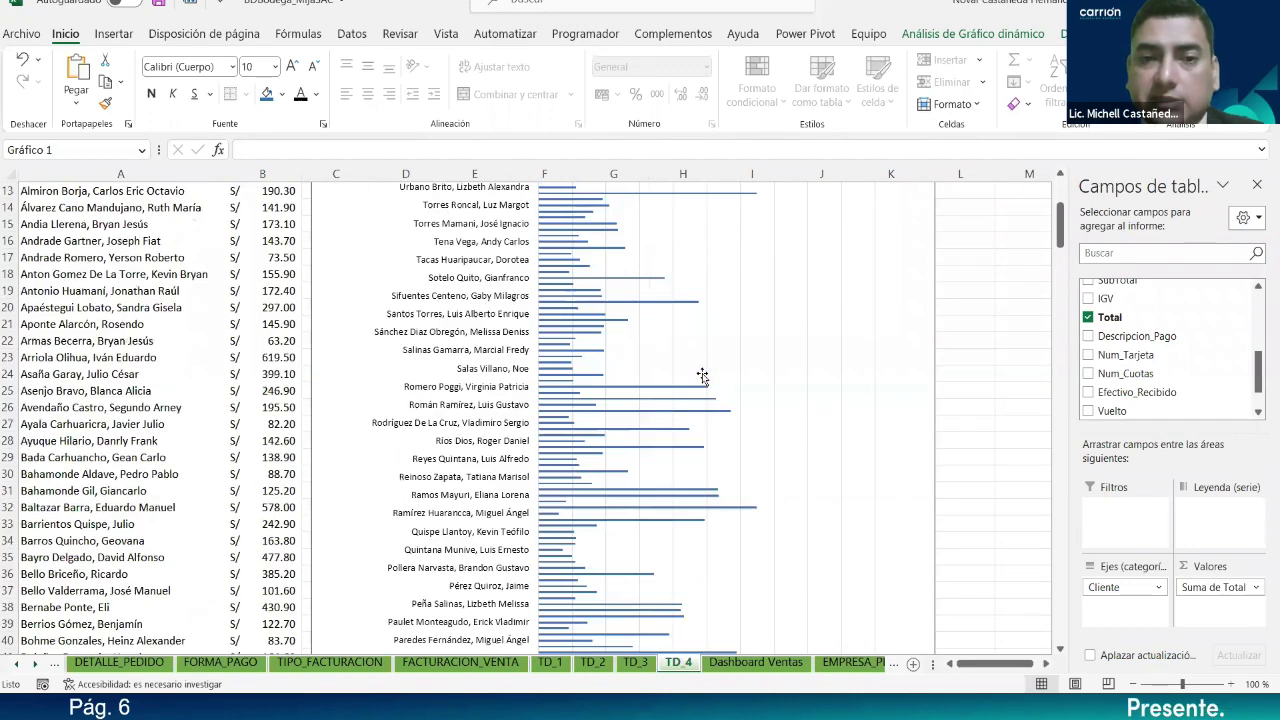
Step: Move the client chart from TD_4 to the Dashboard Ventas sheet, pasting it at cell A40 below the employee chart
{"action": "left_click", "coordinate": [756, 662]}
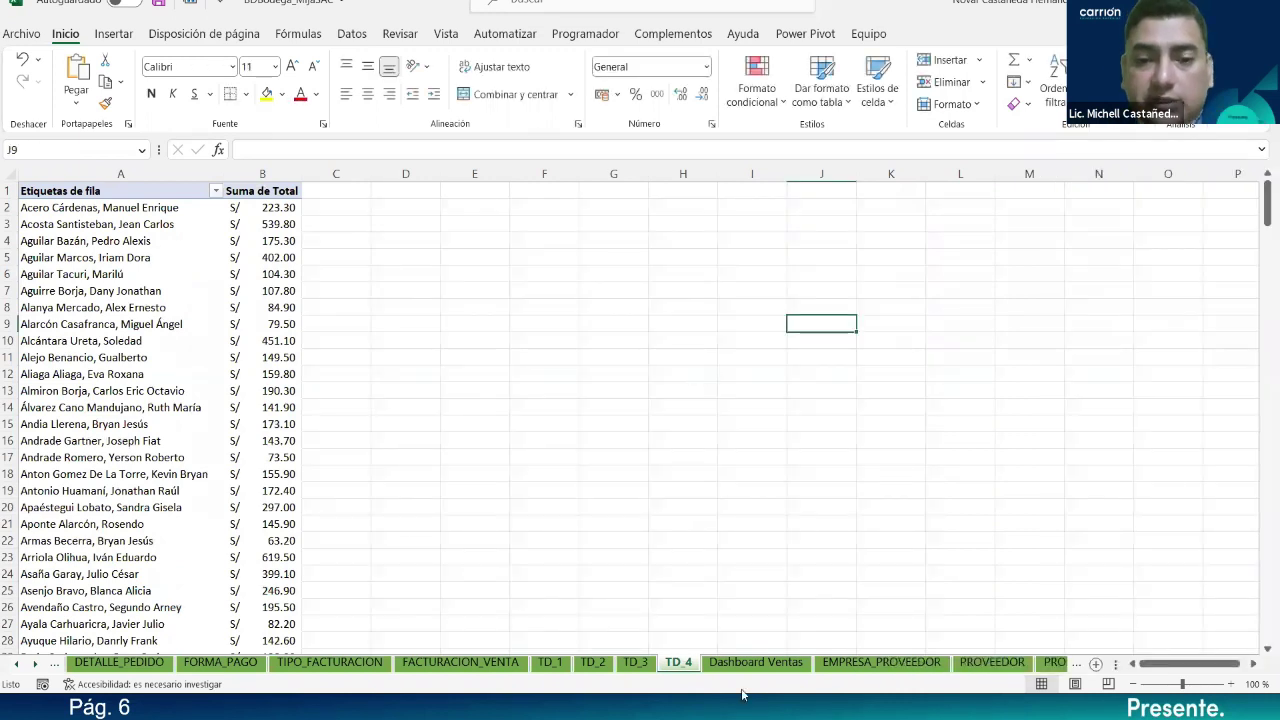
{"action": "scroll", "coordinate": [633, 512], "scroll_direction": "down", "scroll_amount": 12}
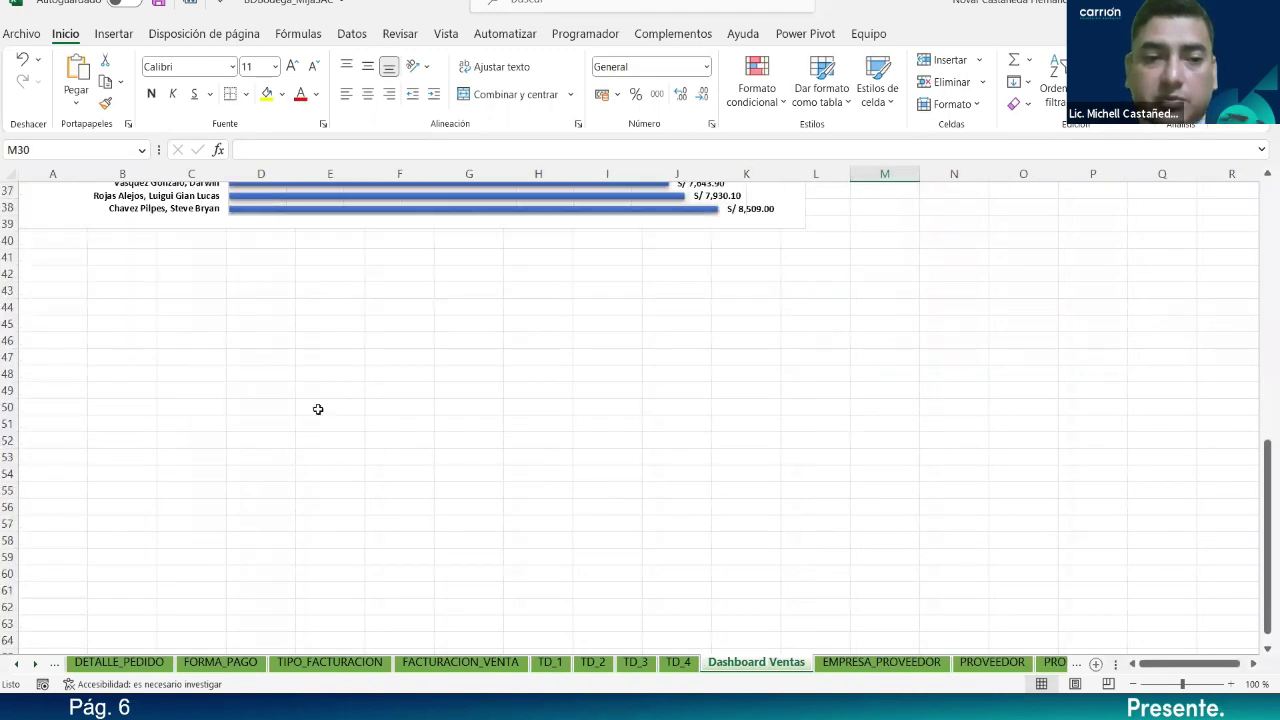
{"action": "left_click", "coordinate": [59, 235]}
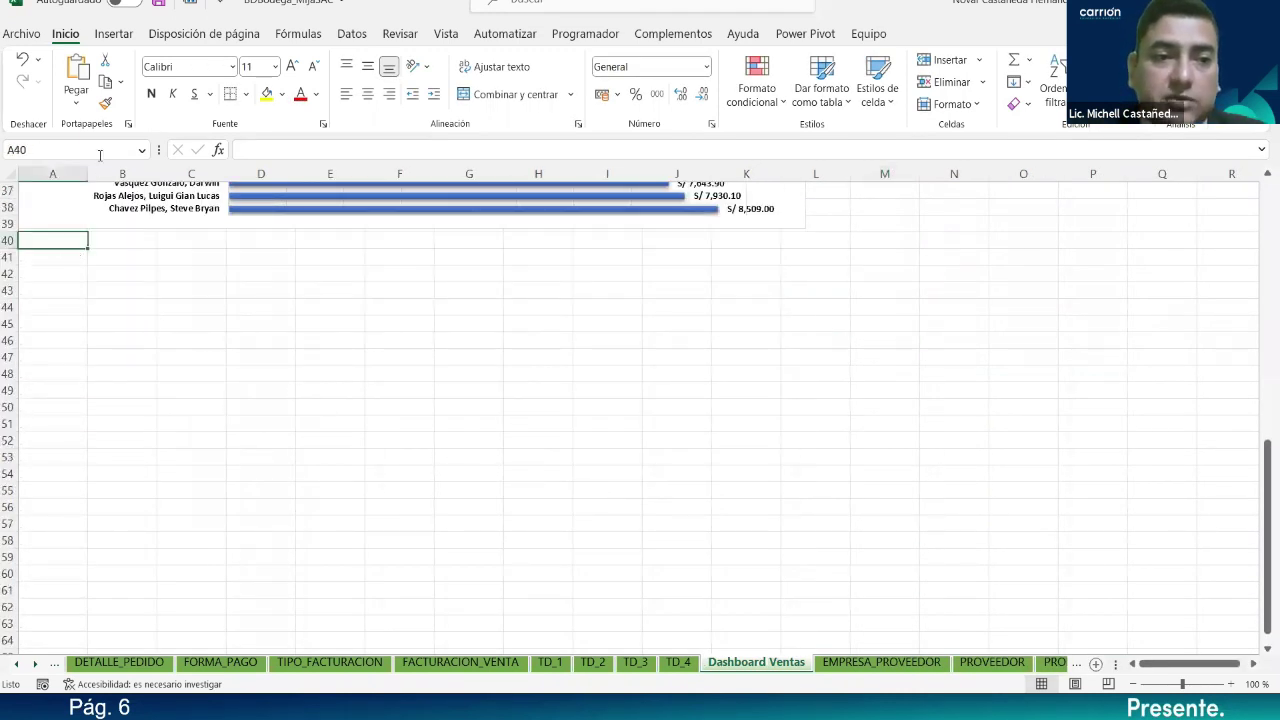
{"action": "left_click", "coordinate": [76, 72]}
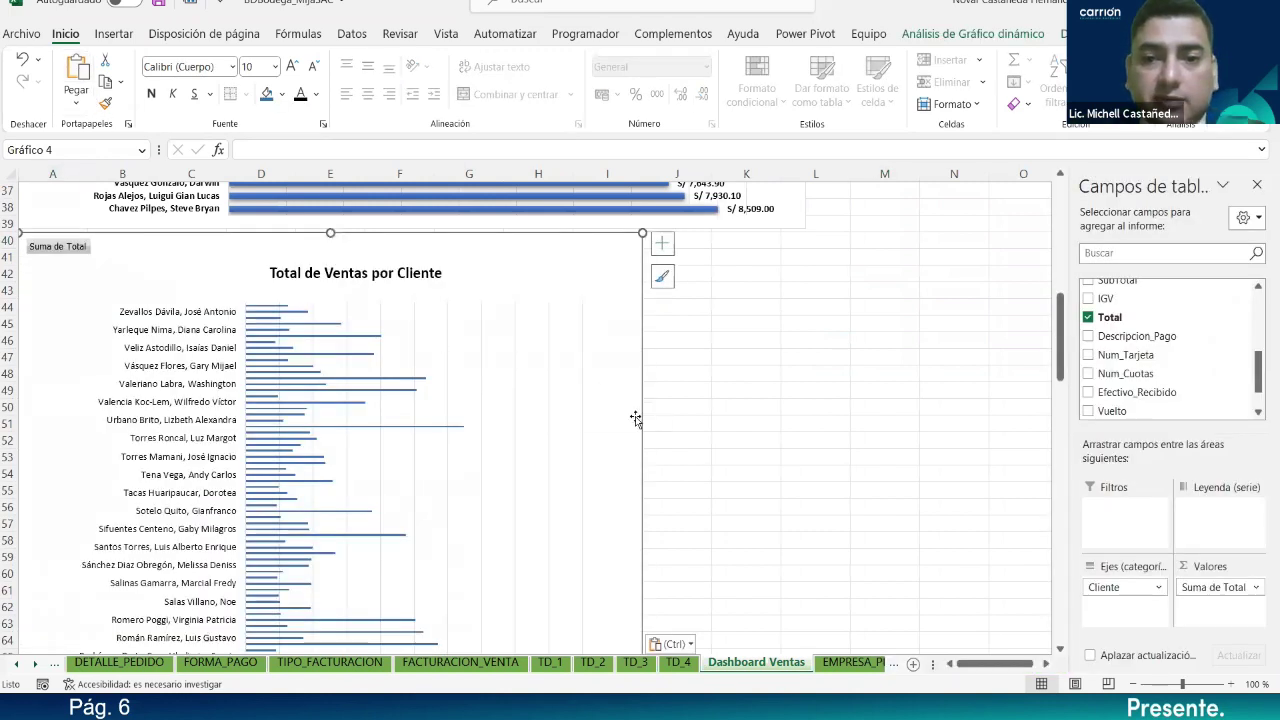
Step: Close the pivot field list on Dashboard Ventas and check how the client chart sits below the other charts
{"action": "scroll", "coordinate": [634, 418], "scroll_direction": "up", "scroll_amount": 2}
{"action": "scroll", "coordinate": [648, 520], "scroll_direction": "down", "scroll_amount": 2}
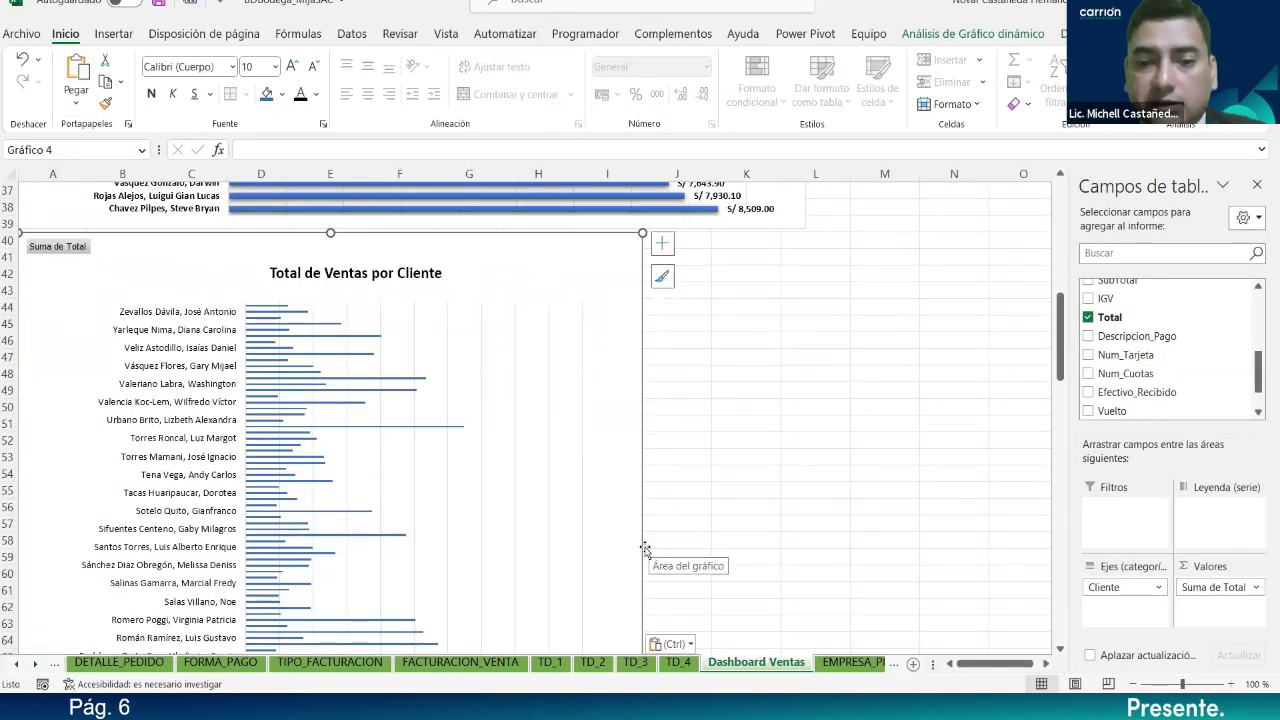
{"action": "scroll", "coordinate": [614, 509], "scroll_direction": "up", "scroll_amount": 7}
{"action": "scroll", "coordinate": [617, 507], "scroll_direction": "up", "scroll_amount": 5}
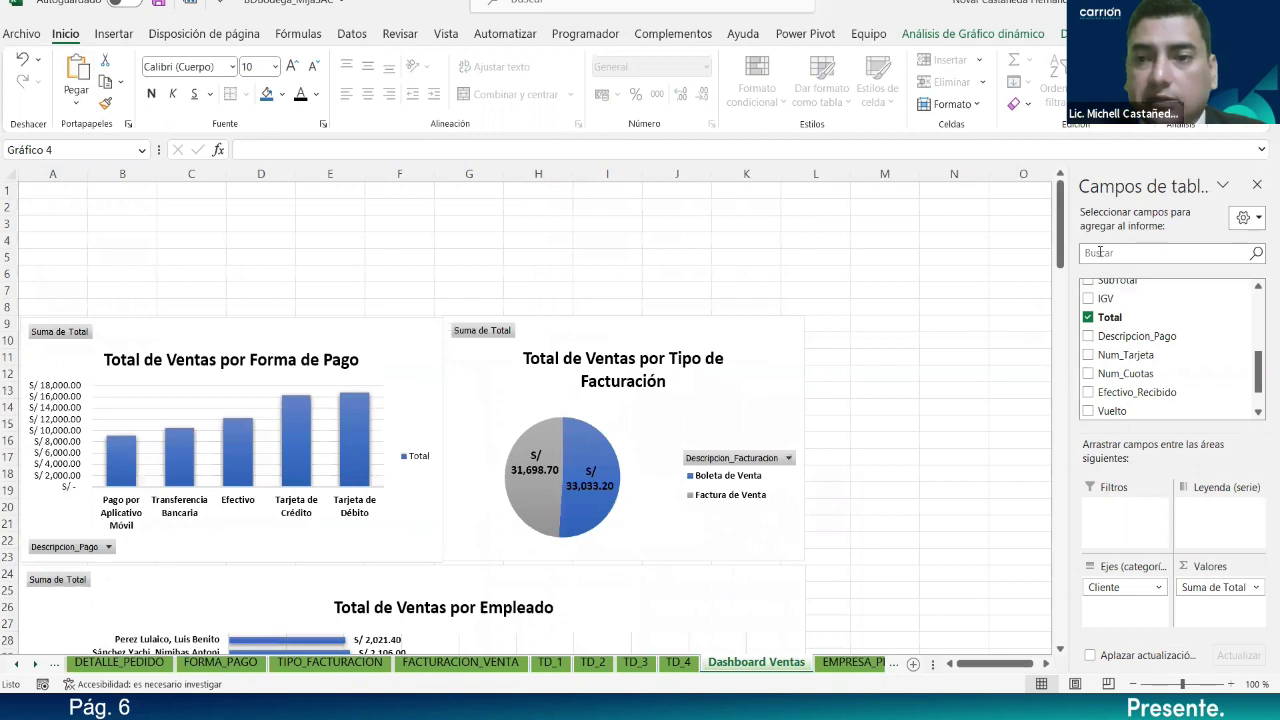
{"action": "left_click", "coordinate": [1257, 185]}
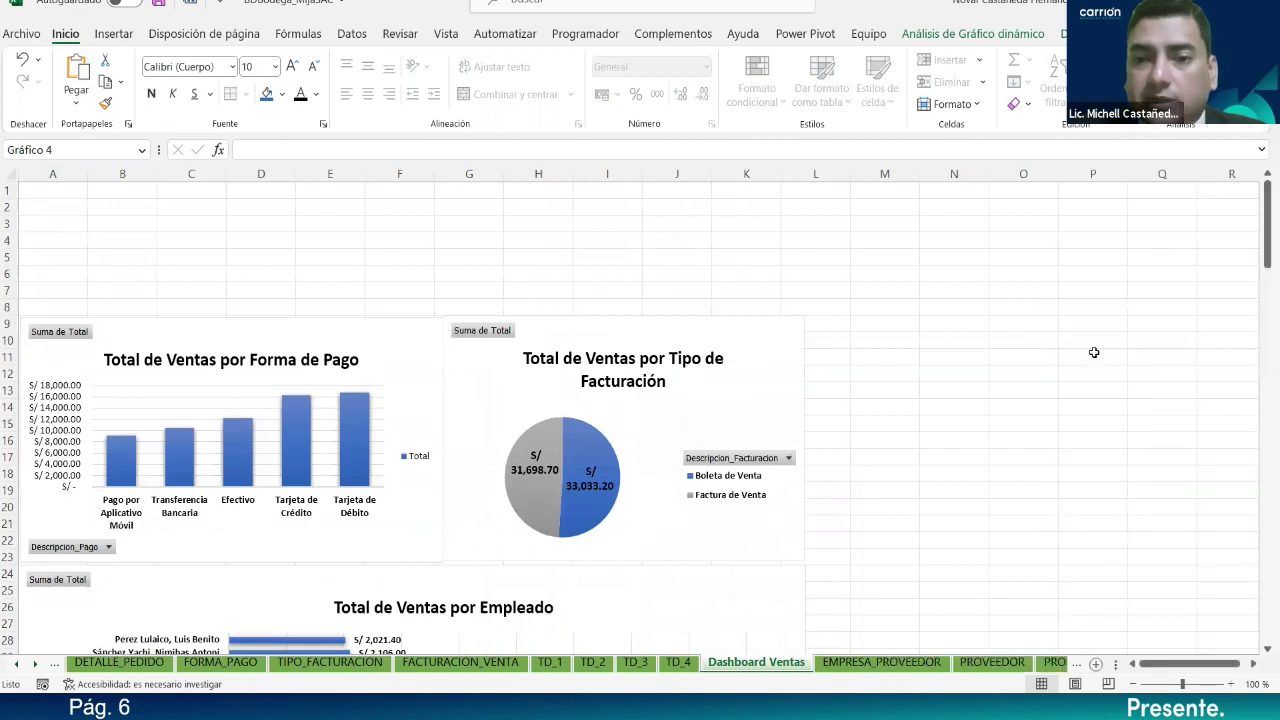
{"action": "scroll", "coordinate": [1091, 354], "scroll_direction": "down", "scroll_amount": 8}
{"action": "scroll", "coordinate": [634, 389], "scroll_direction": "down", "scroll_amount": 6}
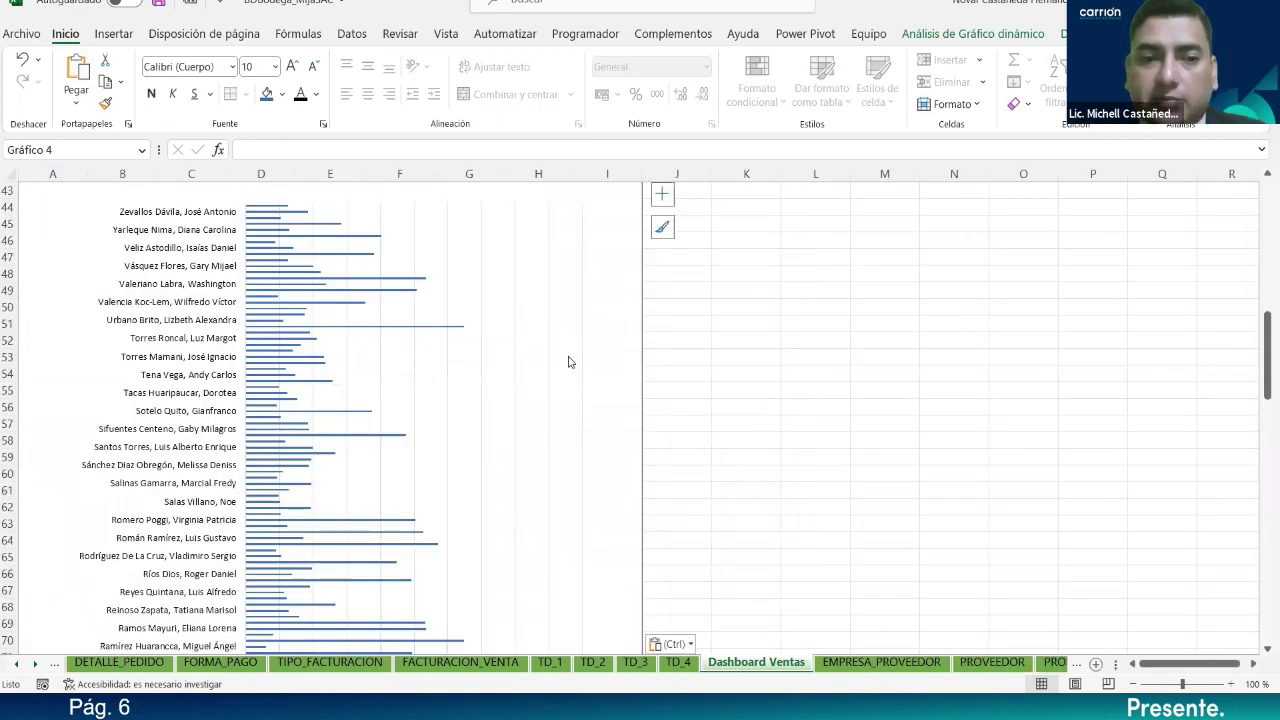
{"action": "scroll", "coordinate": [855, 359], "scroll_direction": "up", "scroll_amount": 4}
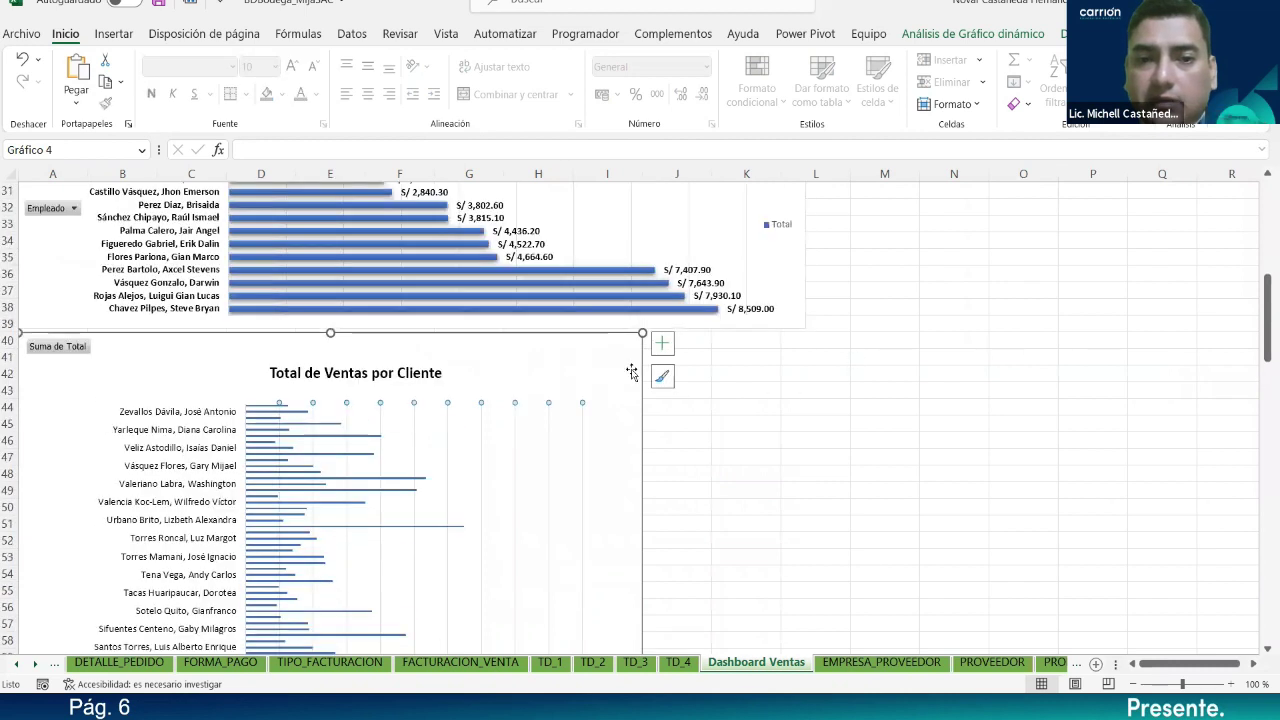
Step: Move the client chart beside the invoice-type chart, with its upper-left corner at about cell L9
{"action": "left_click_drag", "start_coordinate": [575, 337], "coordinate": [1114, 263]}
{"action": "scroll", "coordinate": [1114, 262], "scroll_direction": "down", "scroll_amount": 1}
{"action": "scroll", "coordinate": [889, 343], "scroll_direction": "down", "scroll_amount": 2}
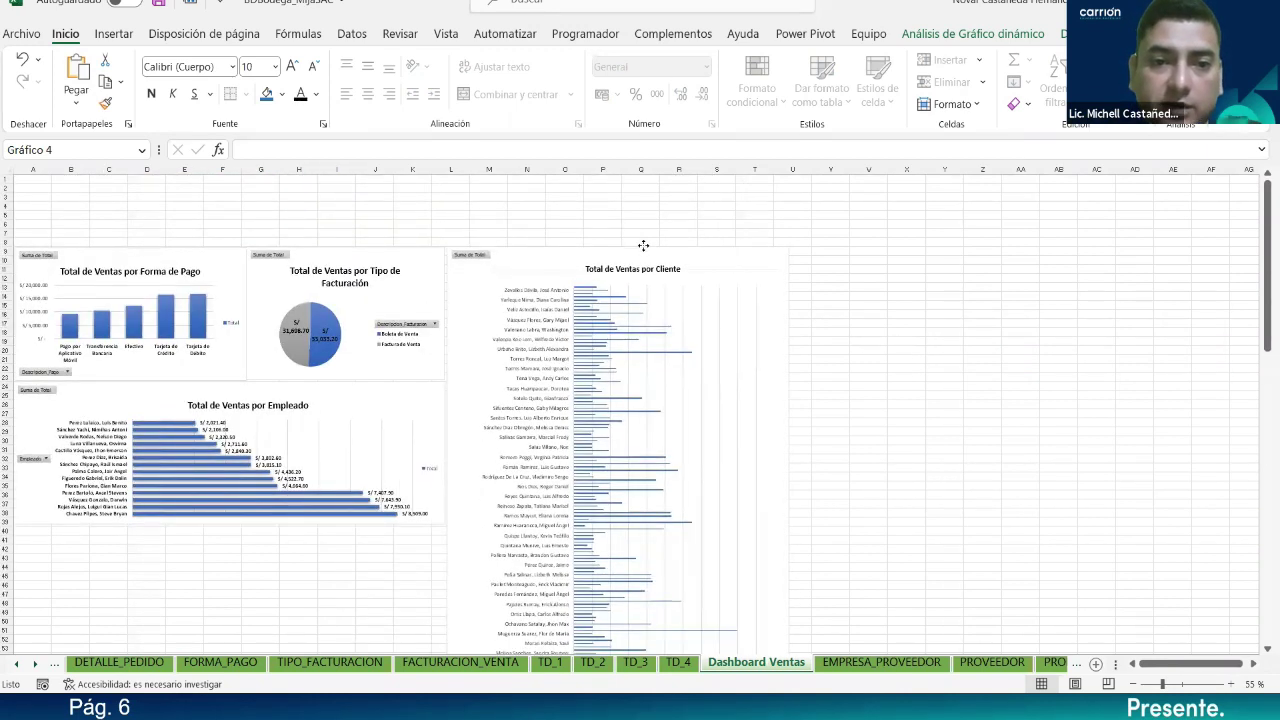
Step: Extend the client chart down to about row 124 and check its client labels along the full length
{"action": "scroll", "coordinate": [679, 381], "scroll_direction": "down", "scroll_amount": 20}
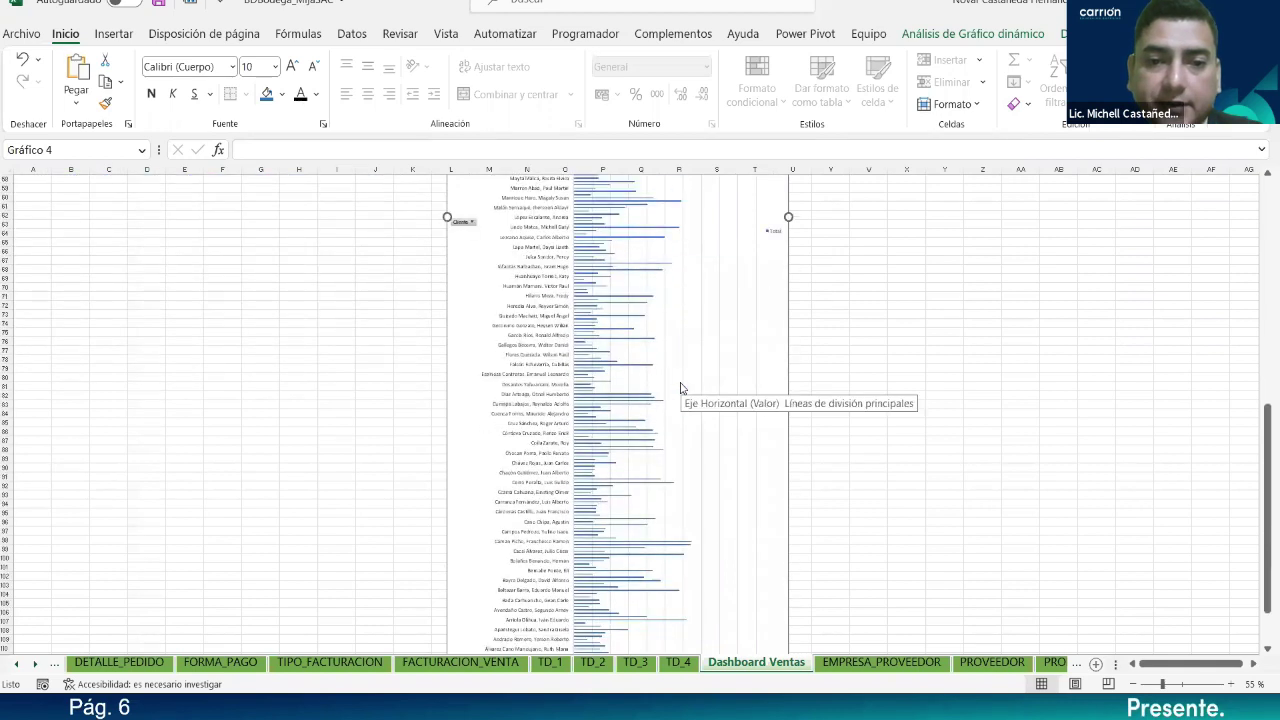
{"action": "scroll", "coordinate": [665, 462], "scroll_direction": "down", "scroll_amount": 4}
{"action": "left_click_drag", "start_coordinate": [617, 510], "coordinate": [617, 590]}
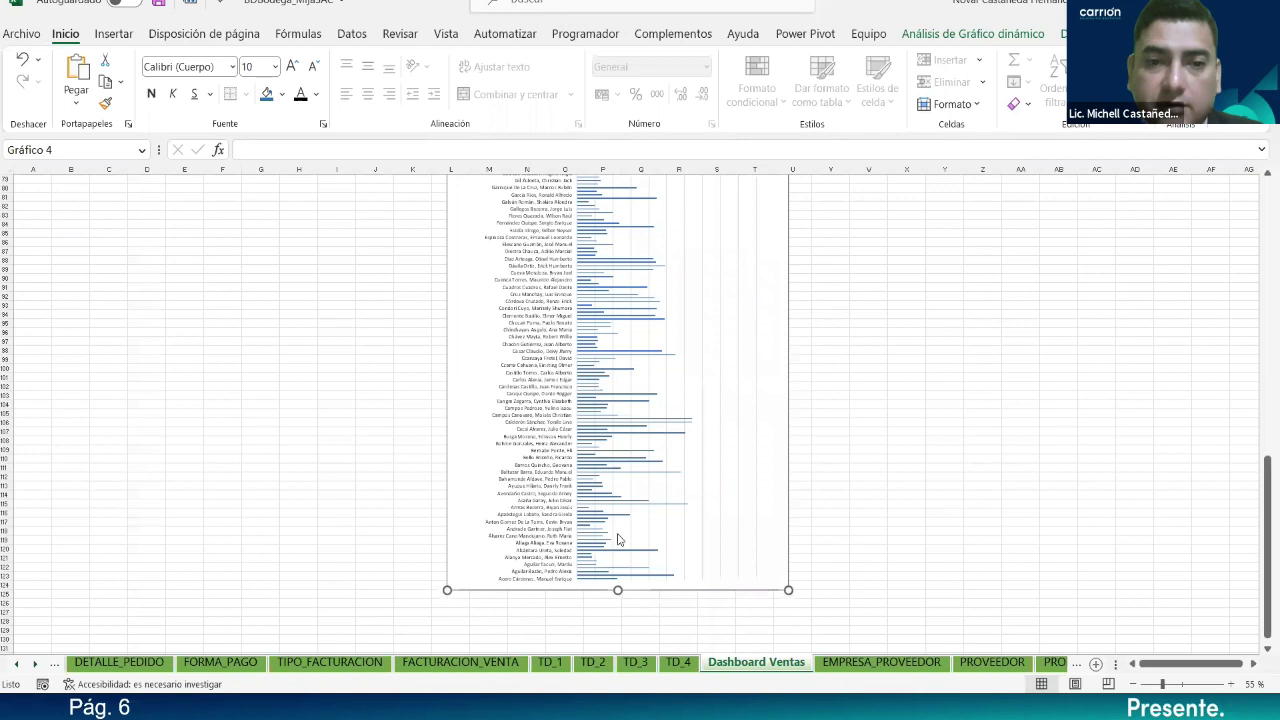
{"action": "scroll", "coordinate": [617, 540], "scroll_direction": "up", "scroll_amount": 20}
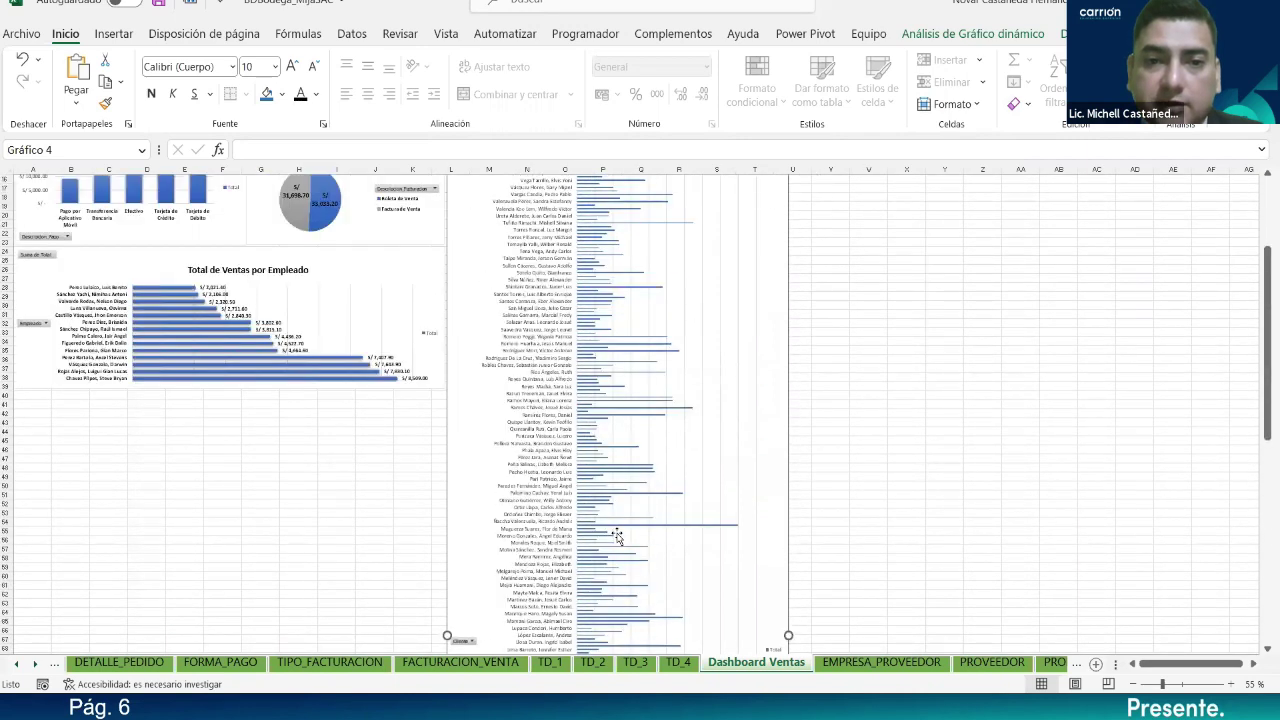
{"action": "scroll", "coordinate": [617, 538], "scroll_direction": "up", "scroll_amount": 4}
{"action": "scroll", "coordinate": [617, 538], "scroll_direction": "down", "scroll_amount": 15}
{"action": "scroll", "coordinate": [617, 540], "scroll_direction": "down", "scroll_amount": 13}
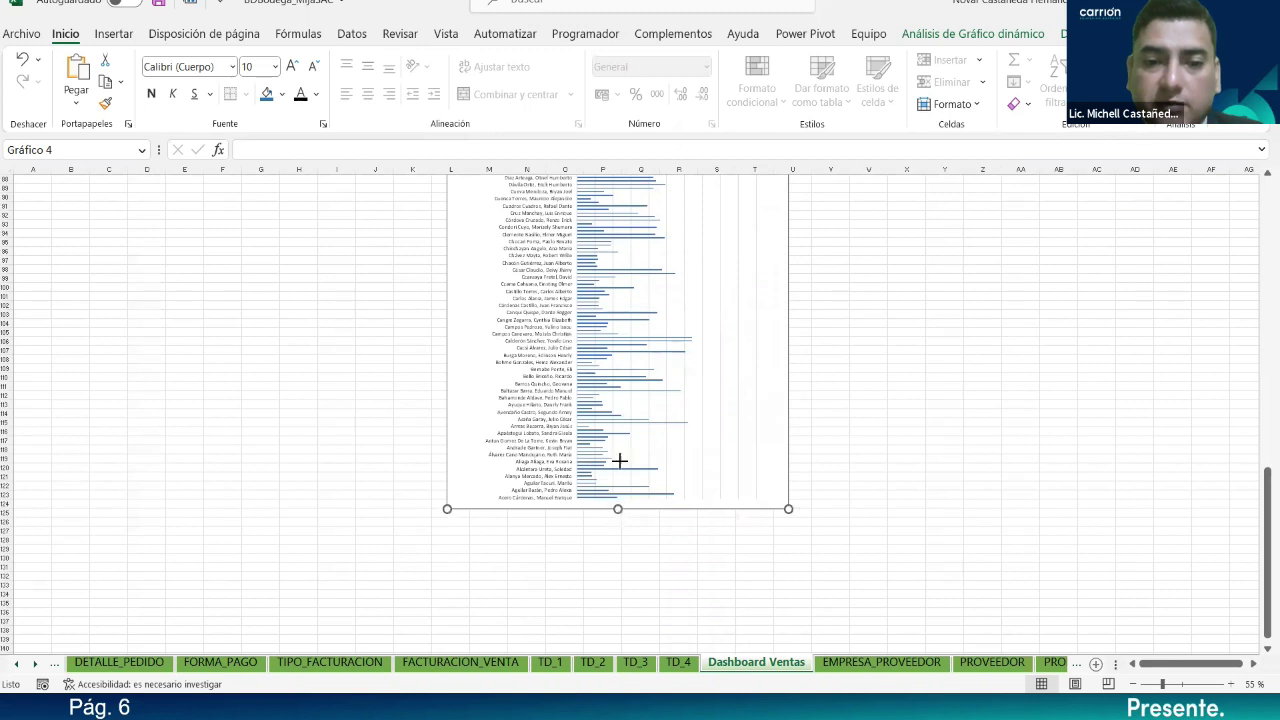
Step: Shorten the client chart to end at about row 89 and compare its length with the other charts
{"action": "left_click_drag", "start_coordinate": [615, 509], "coordinate": [615, 246]}
{"action": "scroll", "coordinate": [660, 394], "scroll_direction": "up", "scroll_amount": 12}
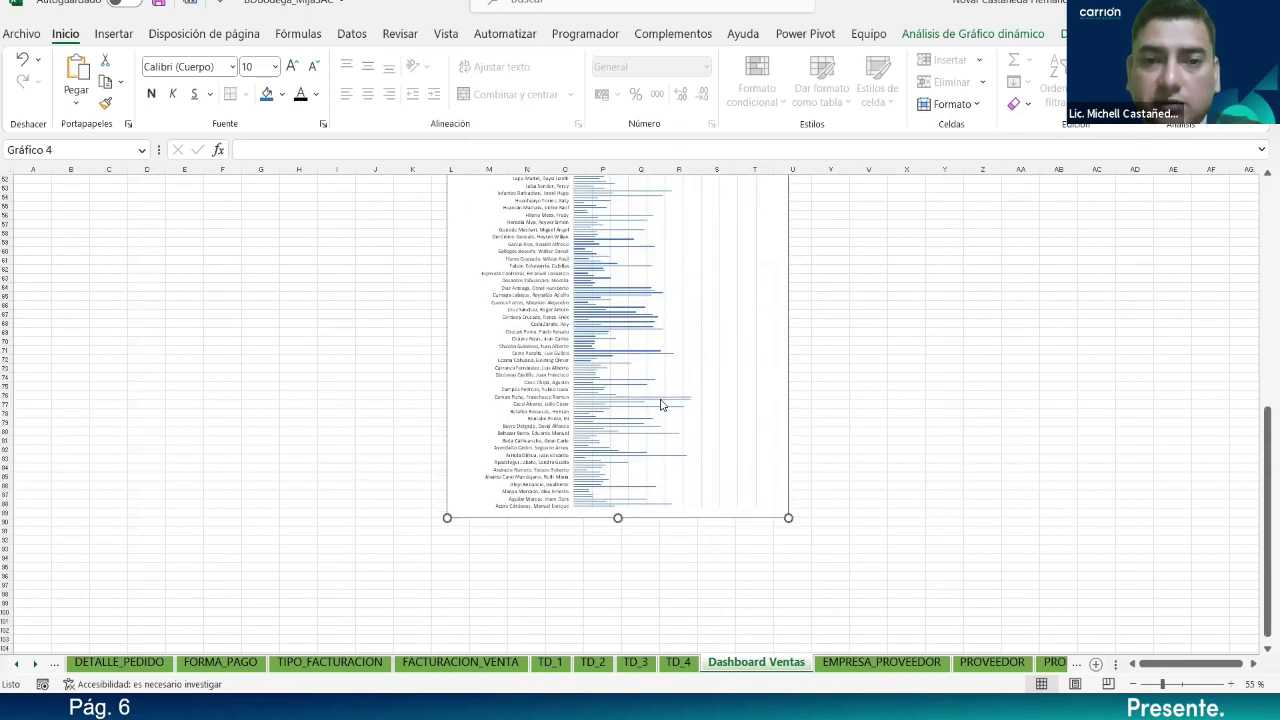
{"action": "scroll", "coordinate": [660, 402], "scroll_direction": "up", "scroll_amount": 3}
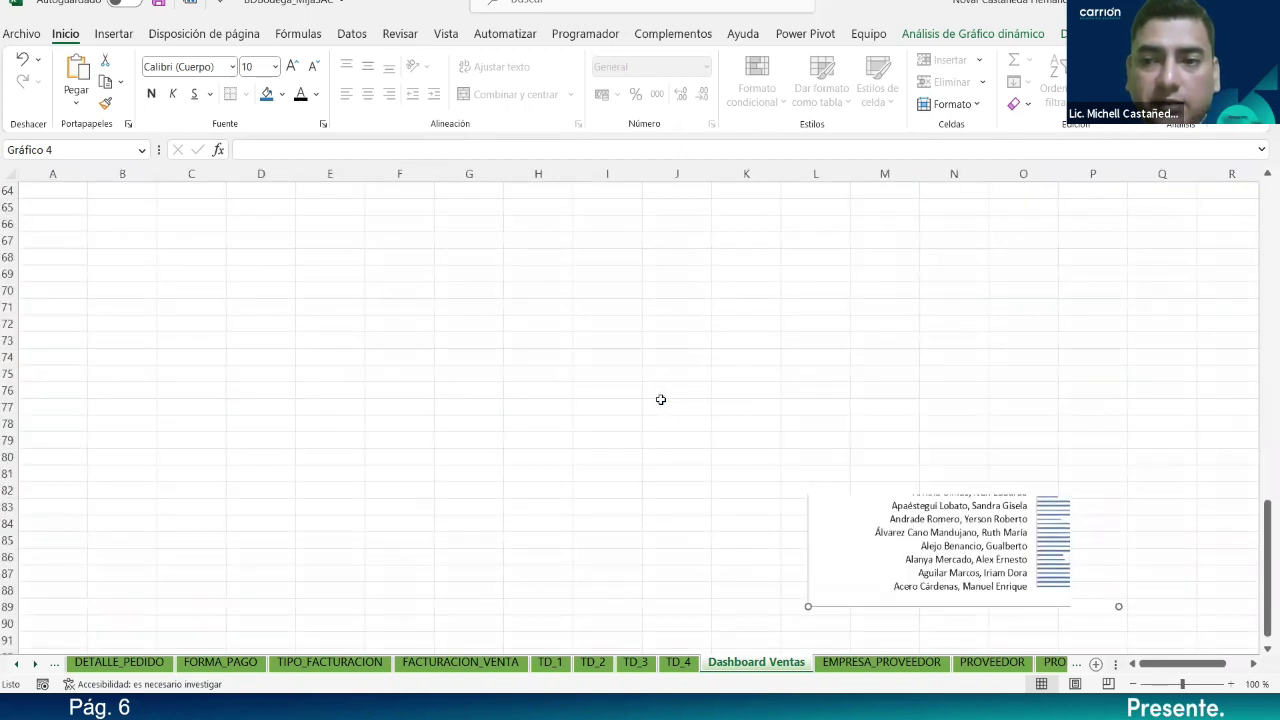
{"action": "scroll", "coordinate": [660, 400], "scroll_direction": "up", "scroll_amount": 18}
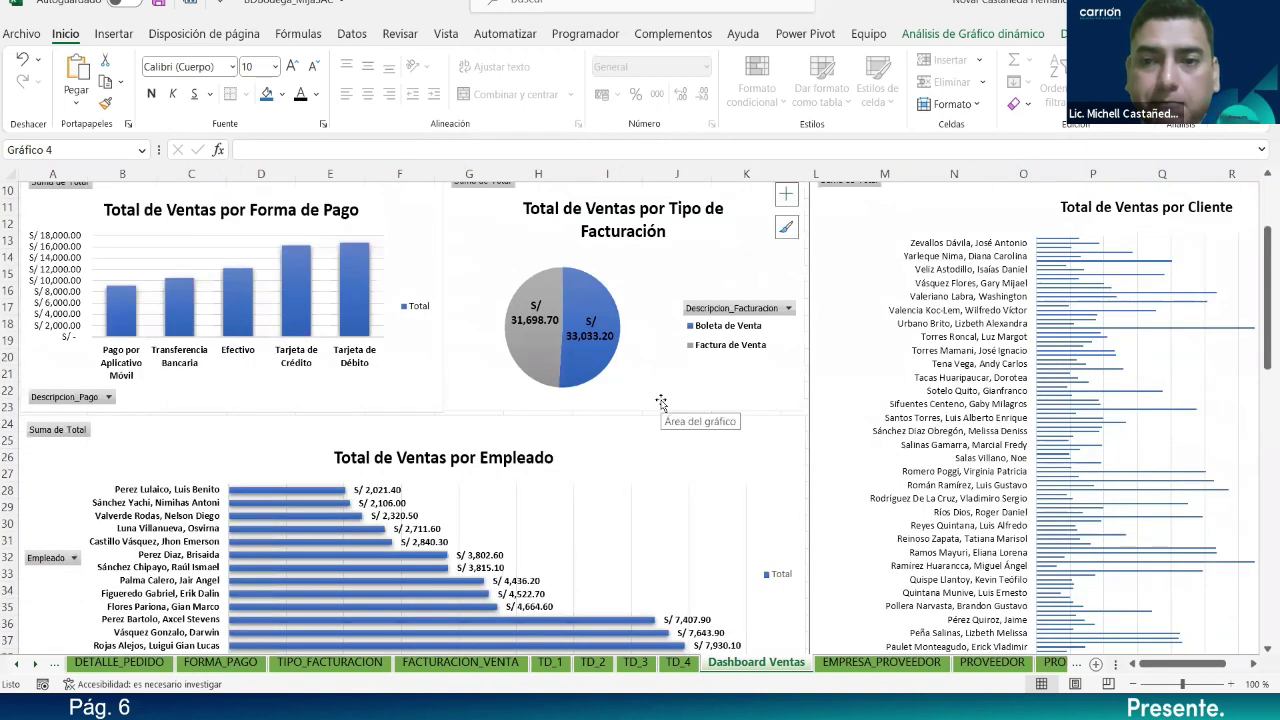
{"action": "scroll", "coordinate": [660, 400], "scroll_direction": "down", "scroll_amount": 18}
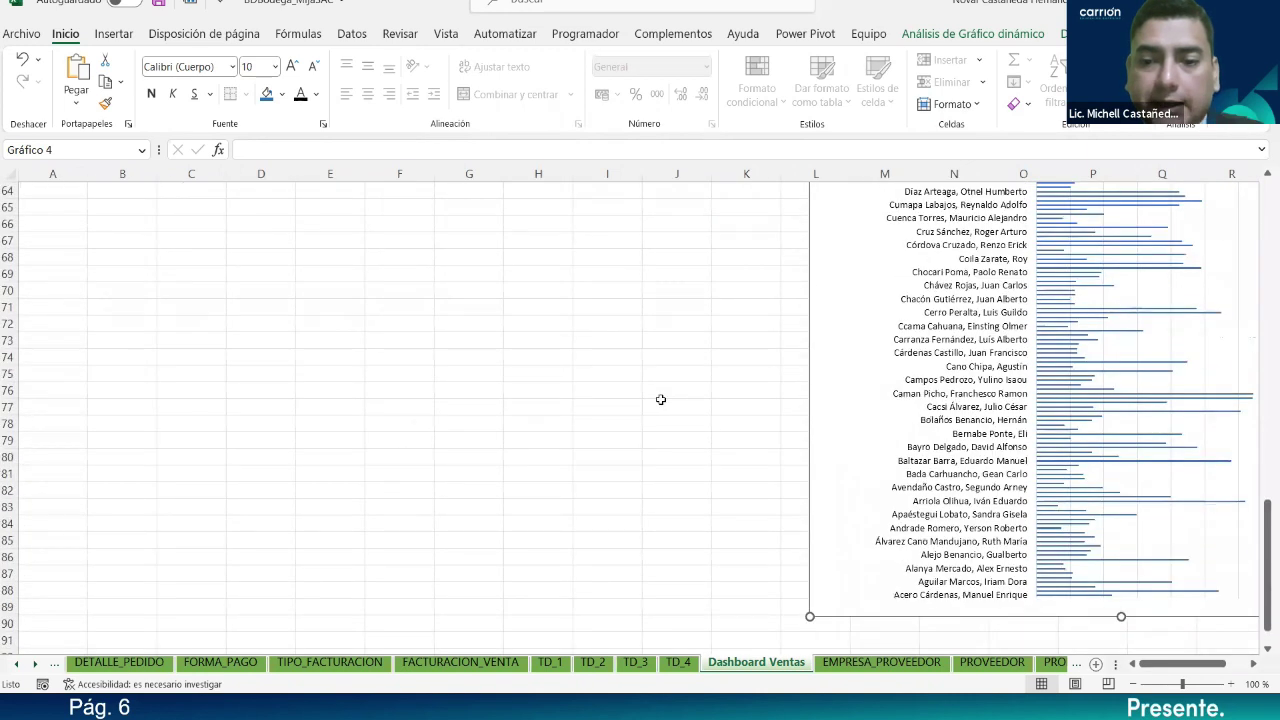
{"action": "scroll", "coordinate": [660, 400], "scroll_direction": "down", "scroll_amount": 1}
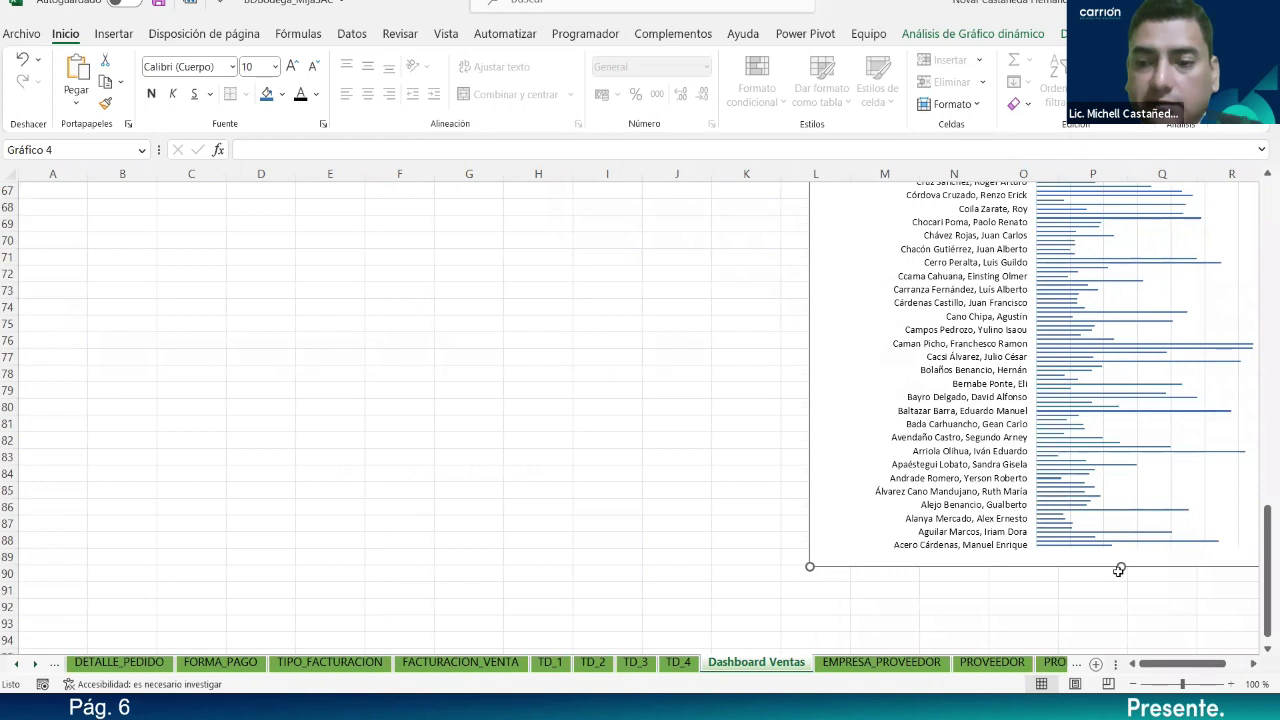
Step: Shorten the client chart further so that its lower edge sits at about row 57
{"action": "left_click_drag", "start_coordinate": [1121, 567], "coordinate": [1060, 180]}
{"action": "scroll", "coordinate": [1060, 323], "scroll_direction": "up", "scroll_amount": 6}
{"action": "scroll", "coordinate": [1110, 410], "scroll_direction": "down", "scroll_amount": 1}
{"action": "left_click_drag", "start_coordinate": [1097, 304], "coordinate": [1095, 212]}
{"action": "scroll", "coordinate": [1101, 333], "scroll_direction": "up", "scroll_amount": 7}
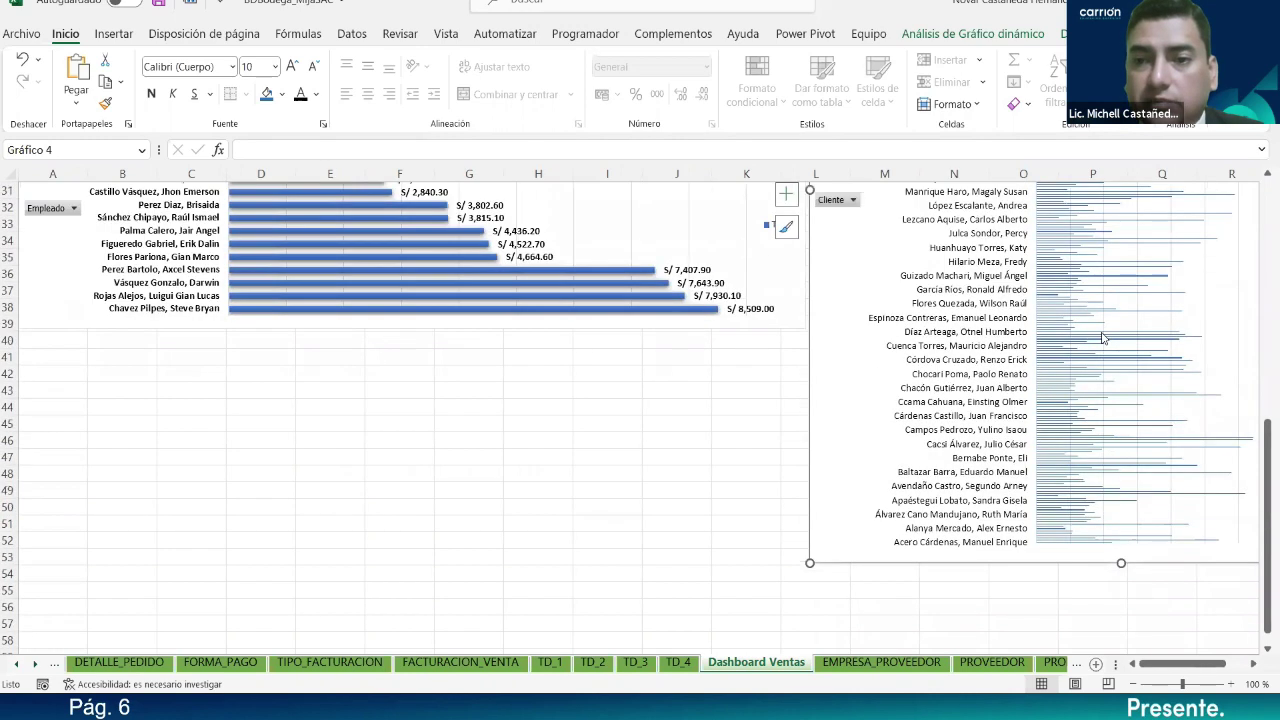
{"action": "scroll", "coordinate": [1104, 350], "scroll_direction": "down", "scroll_amount": 3}
{"action": "left_click_drag", "start_coordinate": [1121, 413], "coordinate": [1119, 438]}
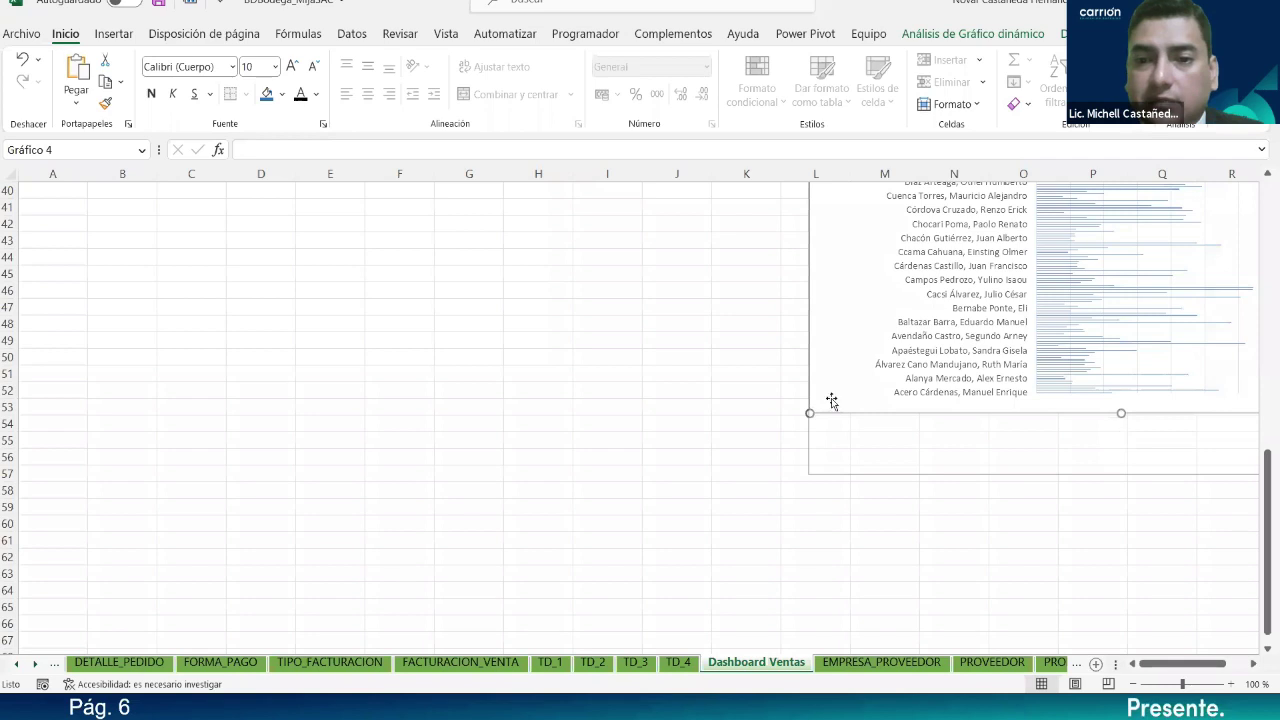
Step: Make the client names on the client chart's vertical axis bold
{"action": "scroll", "coordinate": [860, 385], "scroll_direction": "up", "scroll_amount": 13}
{"action": "scroll", "coordinate": [892, 365], "scroll_direction": "down", "scroll_amount": 1}
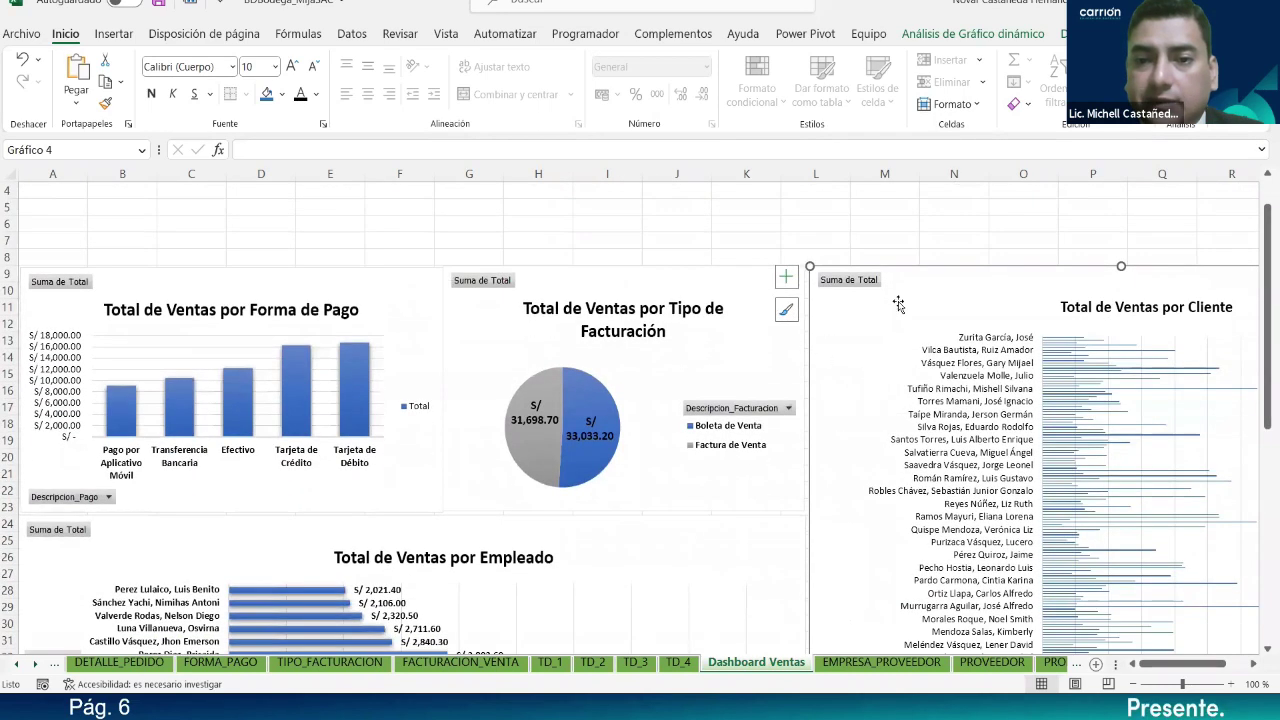
{"action": "left_click", "coordinate": [892, 340]}
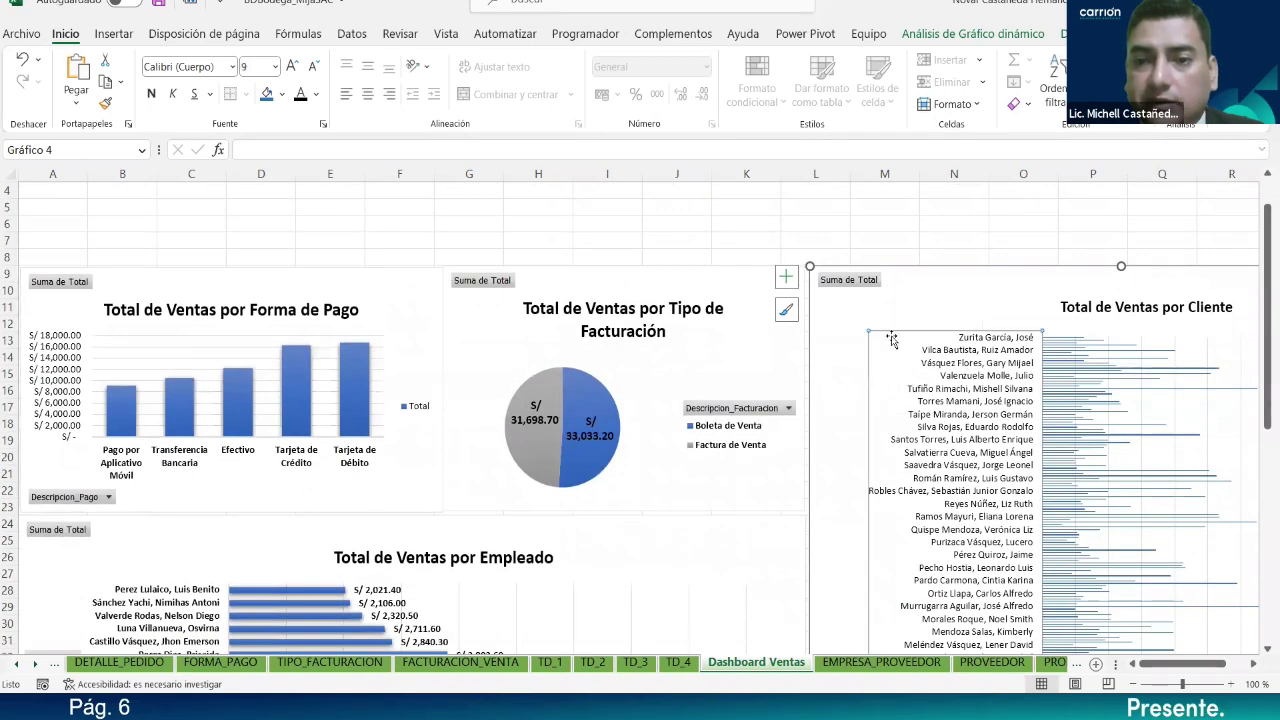
{"action": "left_click", "coordinate": [153, 95]}
{"action": "scroll", "coordinate": [1093, 366], "scroll_direction": "down", "scroll_amount": 6}
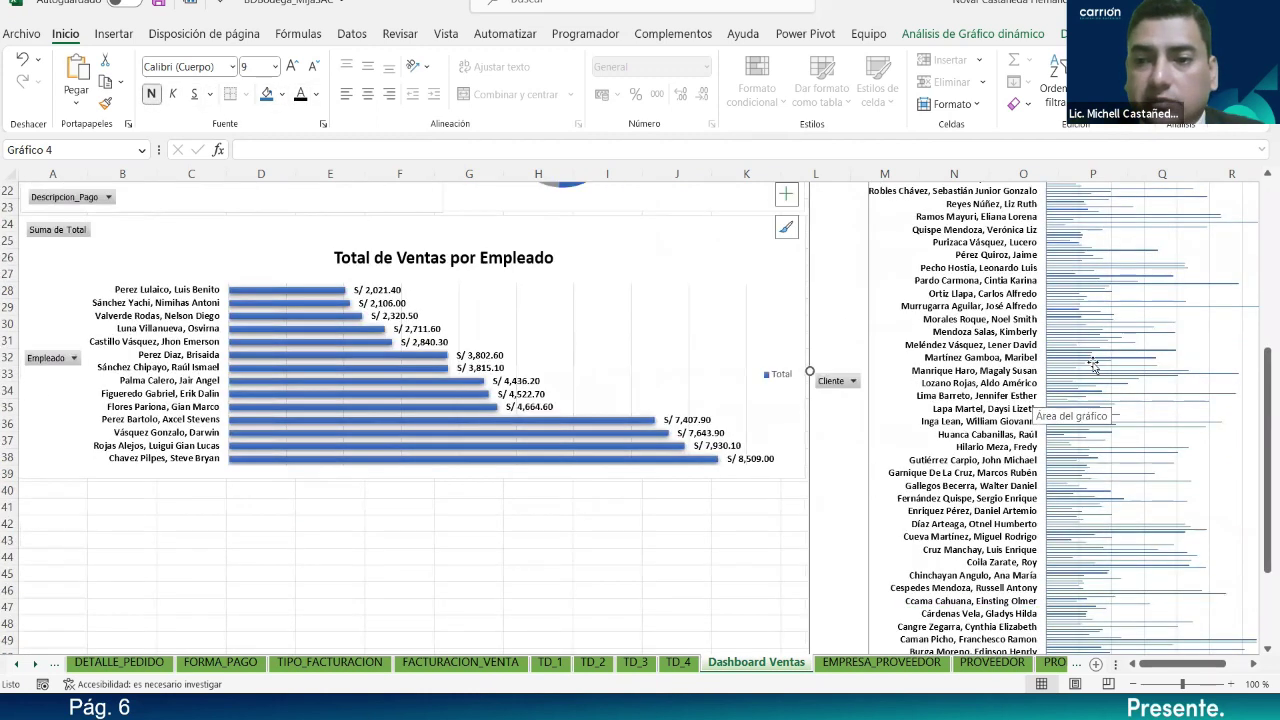
{"action": "scroll", "coordinate": [1093, 366], "scroll_direction": "up", "scroll_amount": 7}
{"action": "left_click", "coordinate": [921, 258]}
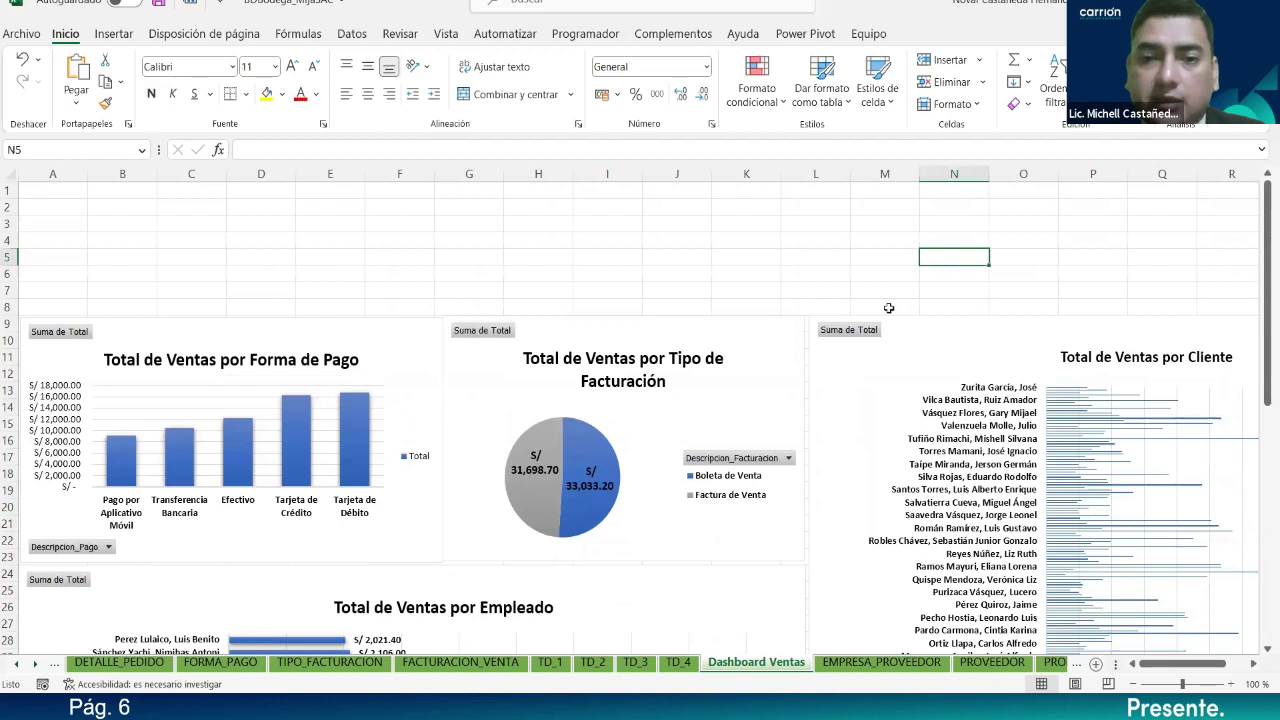
Step: Insert slicers for Descripcion_Facturacion, Empleado, Cliente, Distrito del Cliente and Descripcion_Pago from the TD_4 pivot table
{"action": "left_click", "coordinate": [678, 662]}
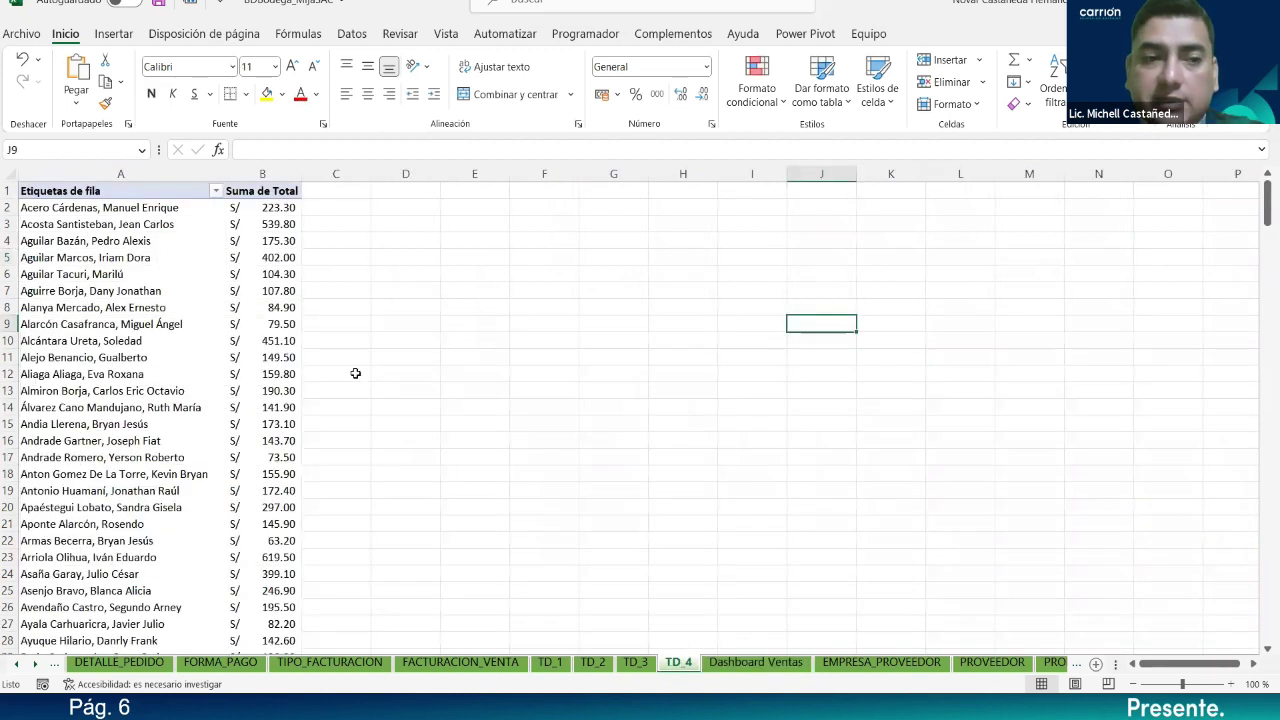
{"action": "left_click", "coordinate": [95, 207]}
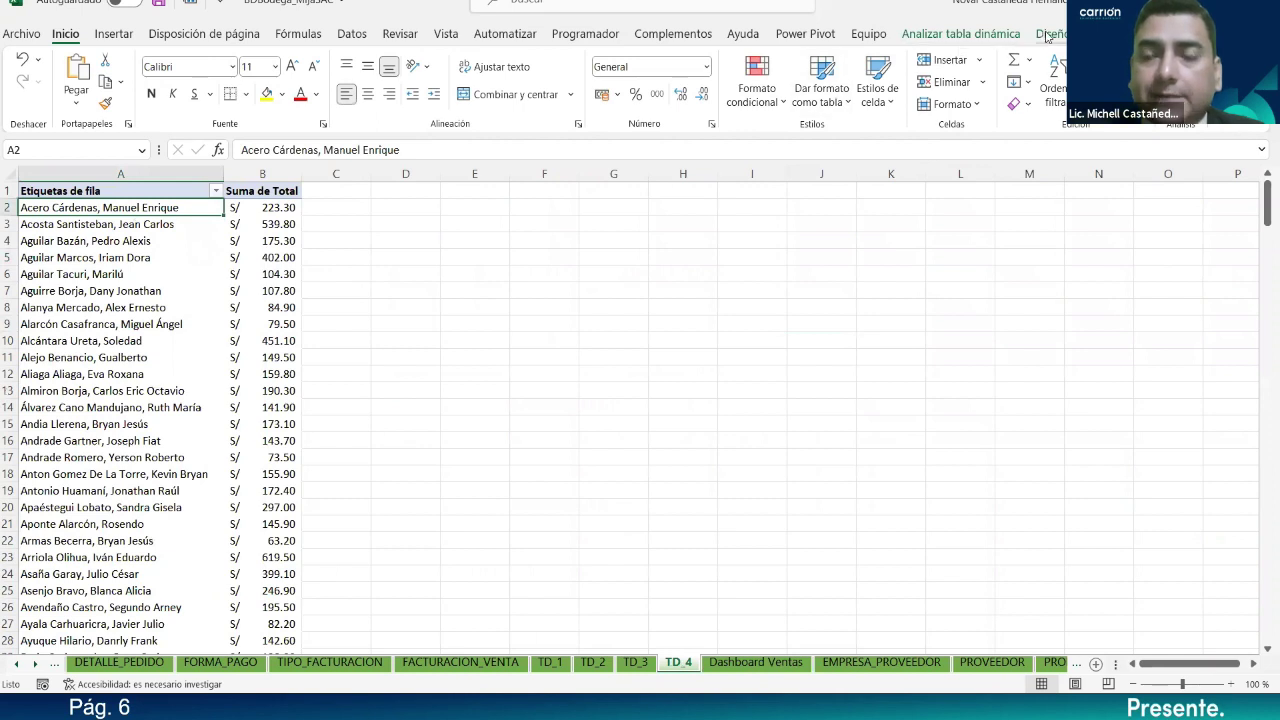
{"action": "left_click", "coordinate": [956, 36]}
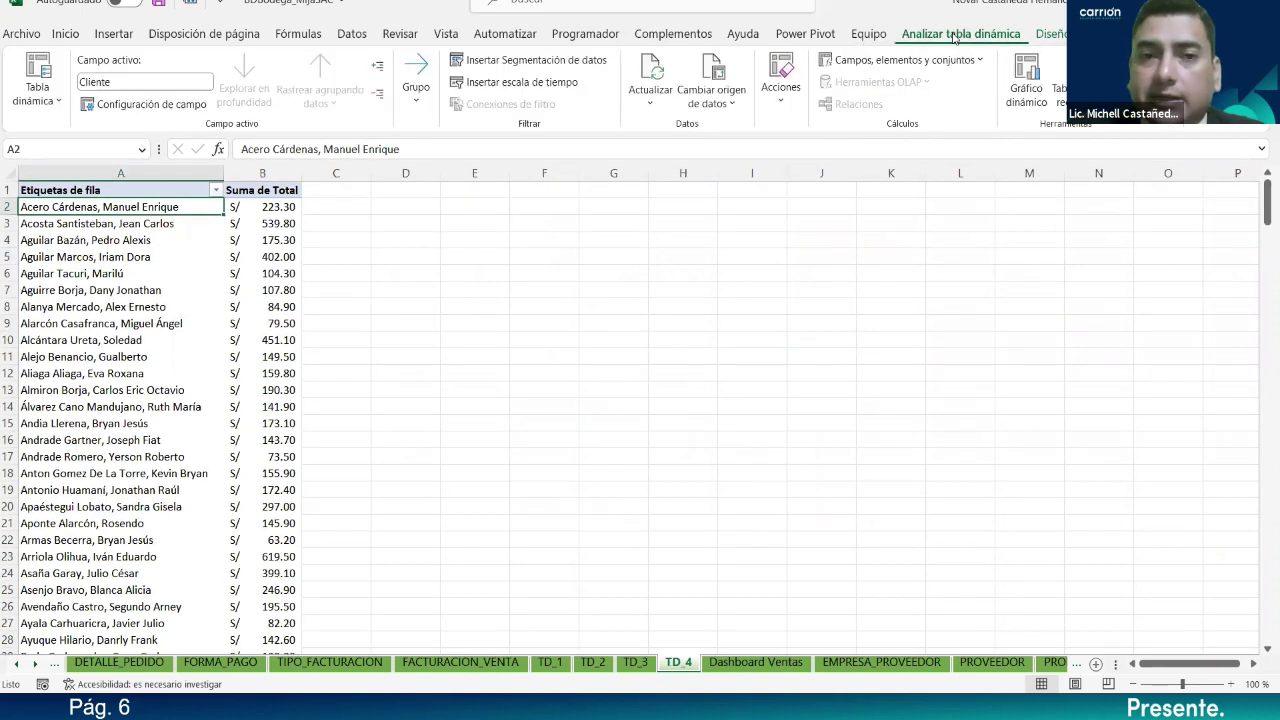
{"action": "left_click", "coordinate": [538, 62]}
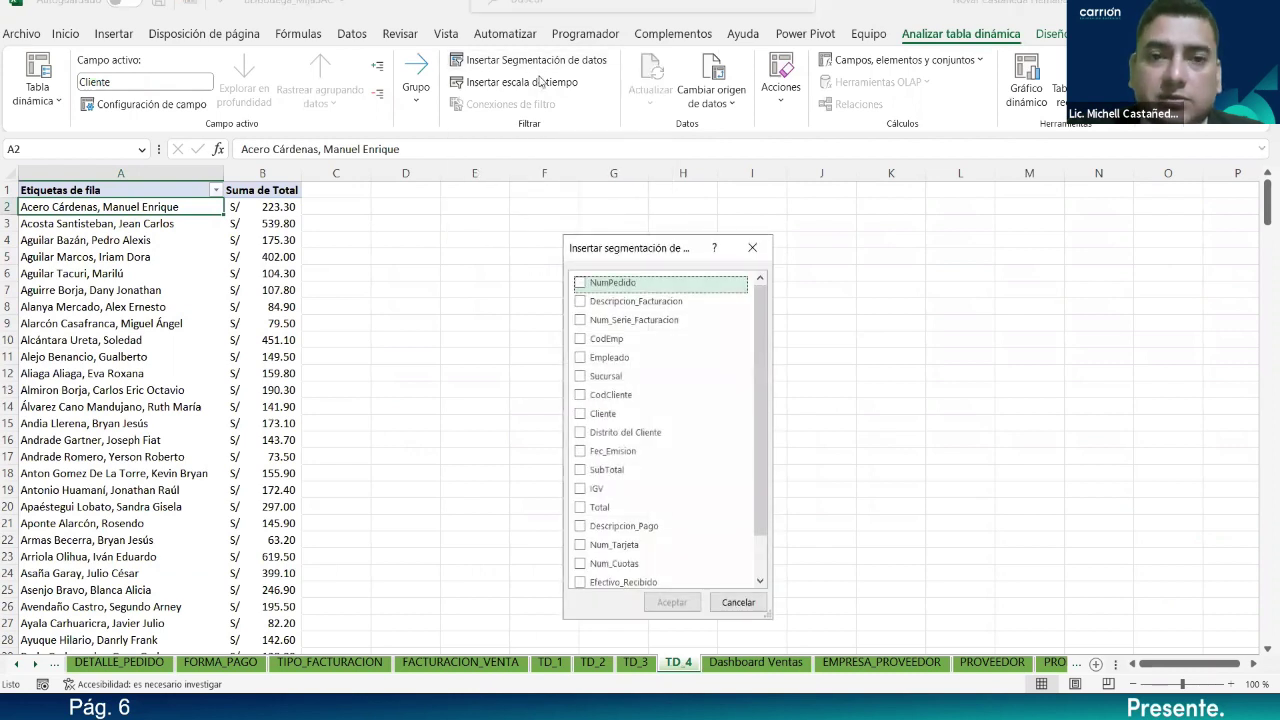
{"action": "left_click", "coordinate": [582, 360]}
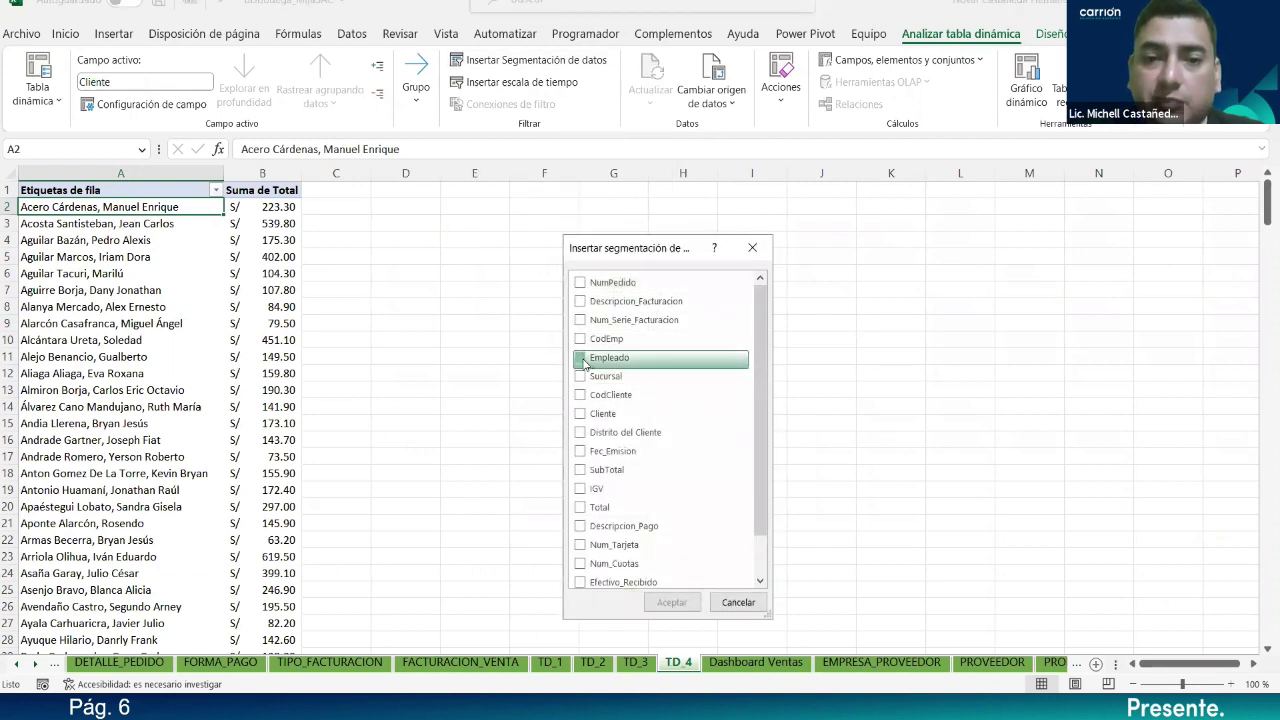
{"action": "left_click", "coordinate": [583, 417]}
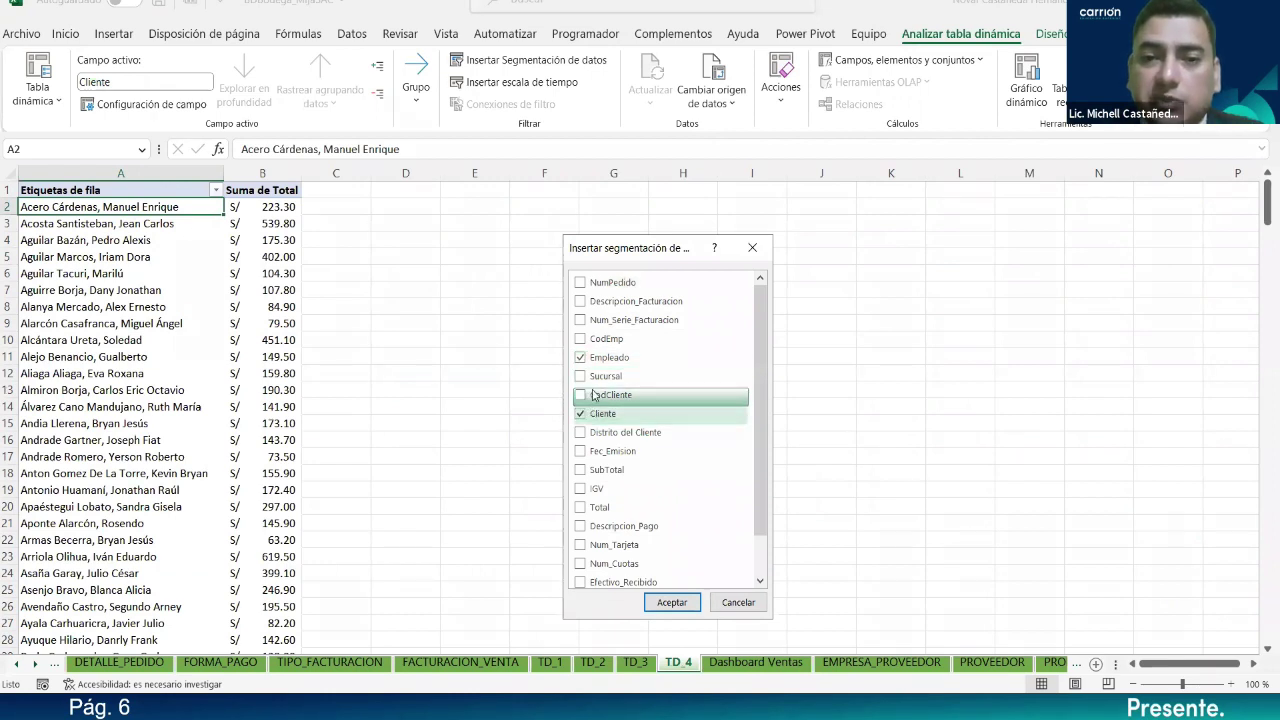
{"action": "left_click", "coordinate": [580, 302]}
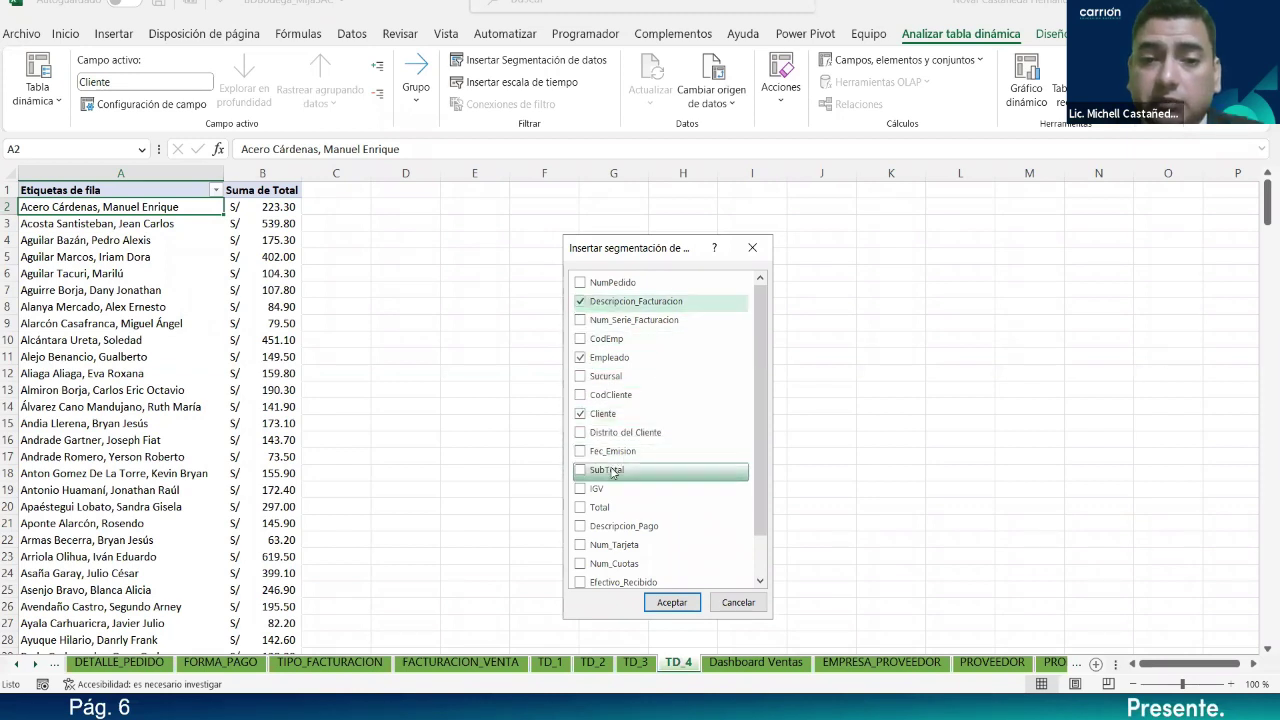
{"action": "scroll", "coordinate": [613, 472], "scroll_direction": "down", "scroll_amount": 1}
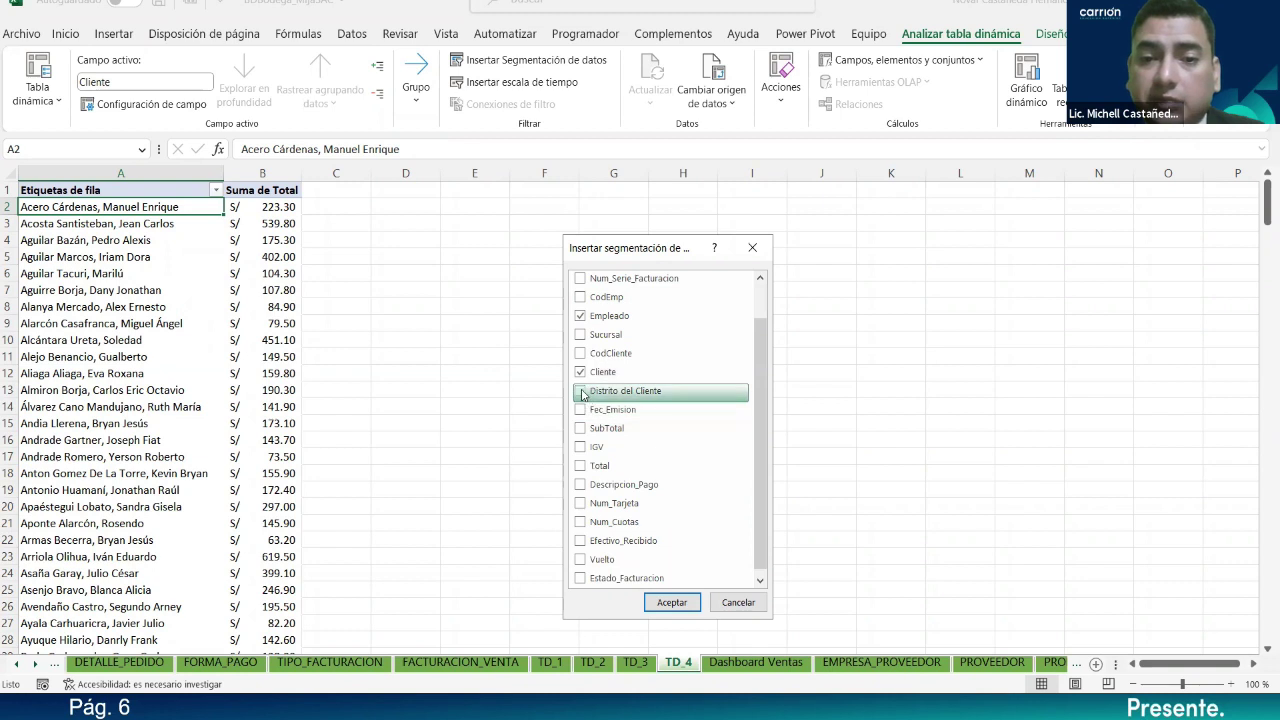
{"action": "scroll", "coordinate": [603, 476], "scroll_direction": "down", "scroll_amount": 1}
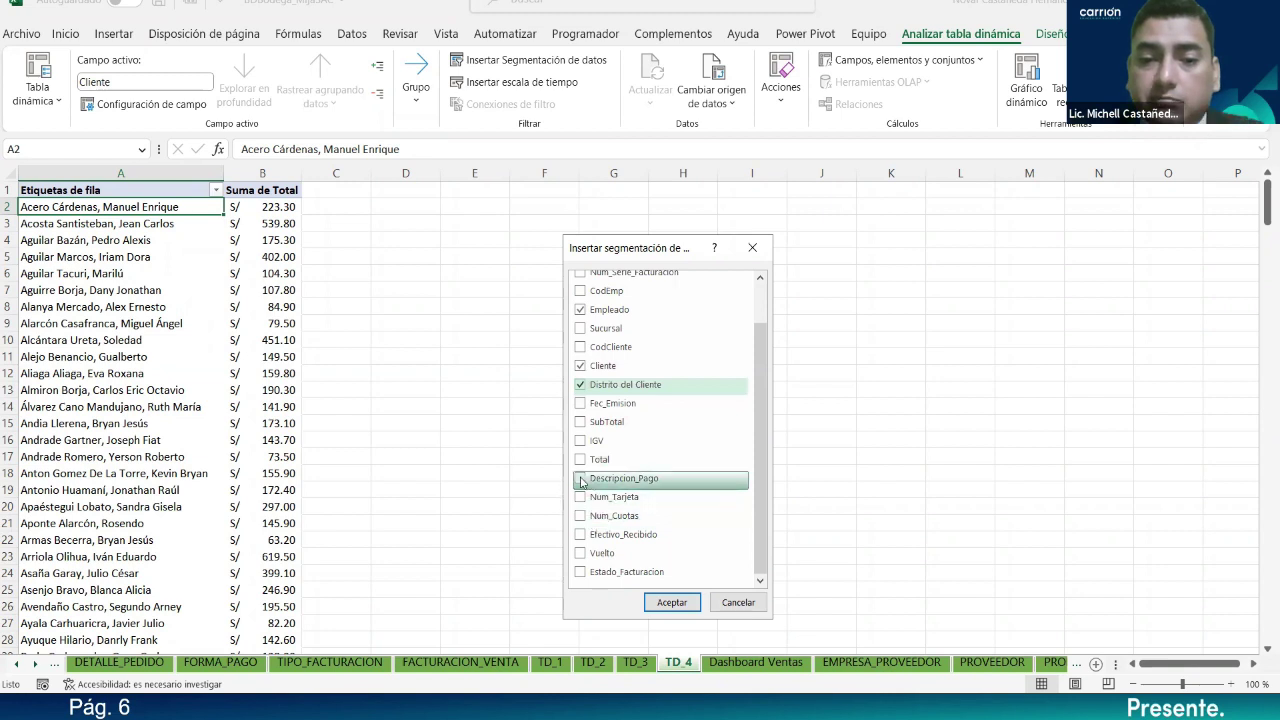
{"action": "left_click", "coordinate": [581, 481]}
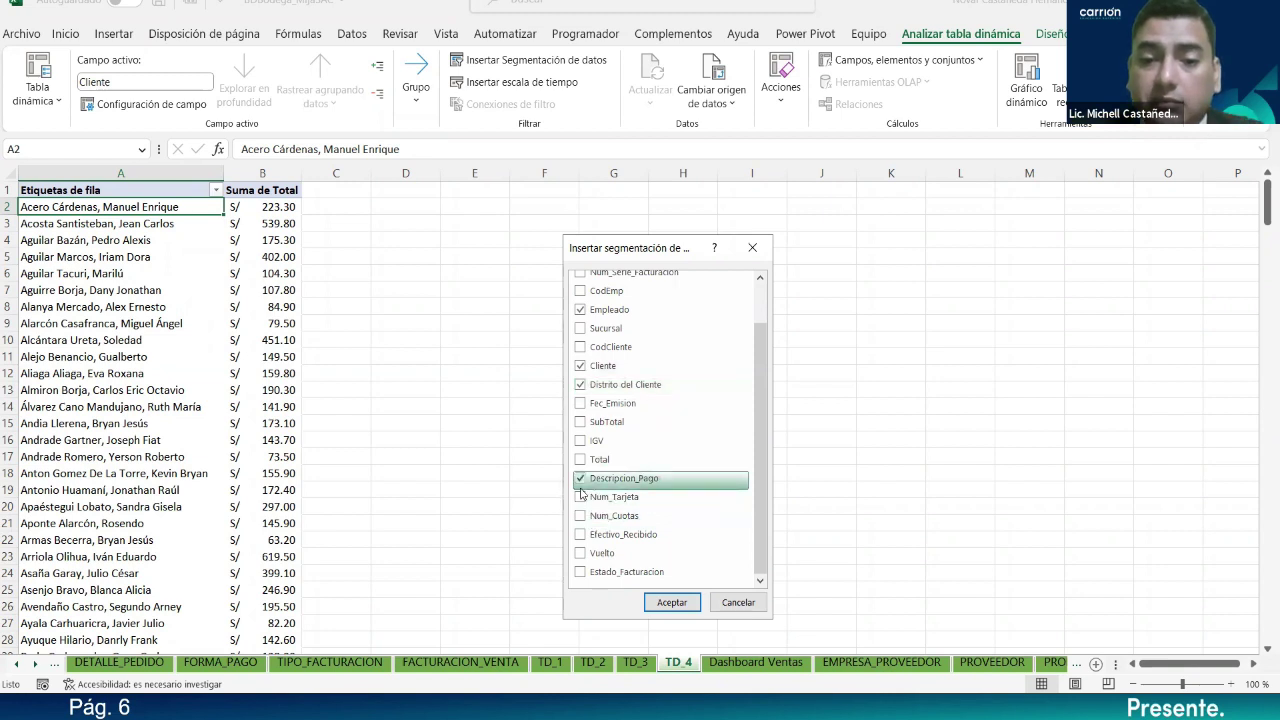
{"action": "scroll", "coordinate": [668, 565], "scroll_direction": "up", "scroll_amount": 1}
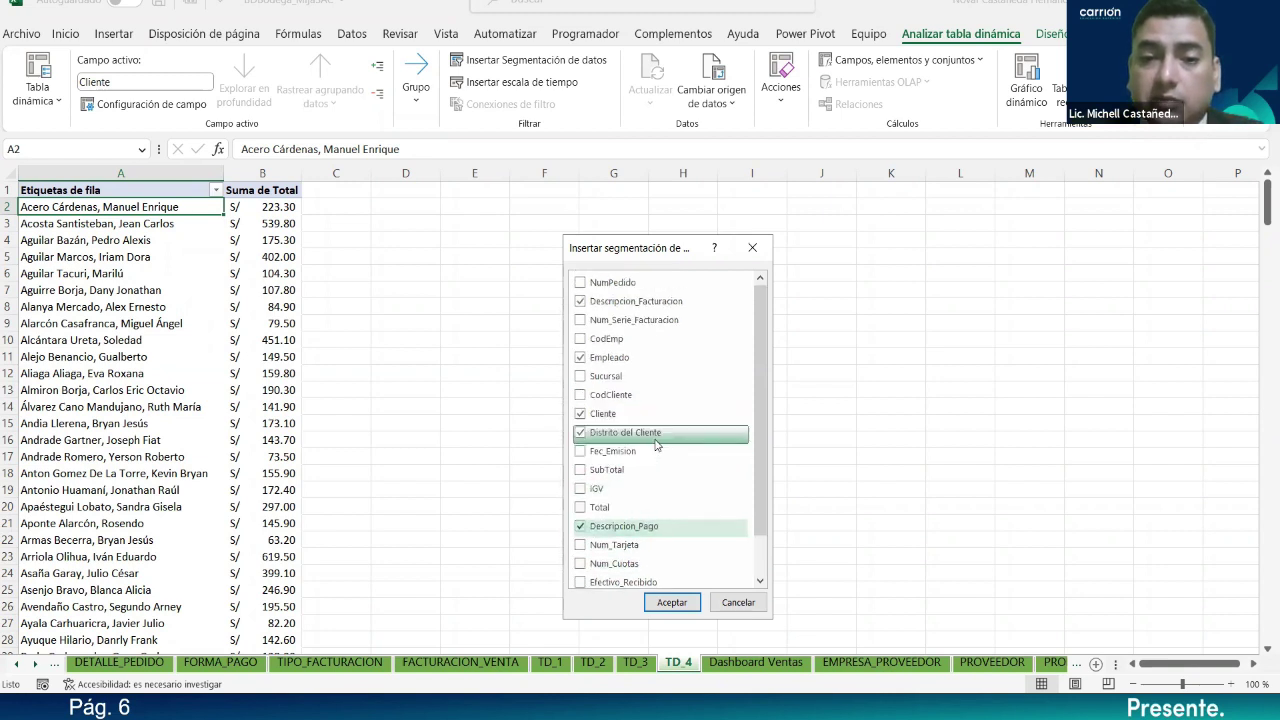
{"action": "left_click", "coordinate": [672, 602]}
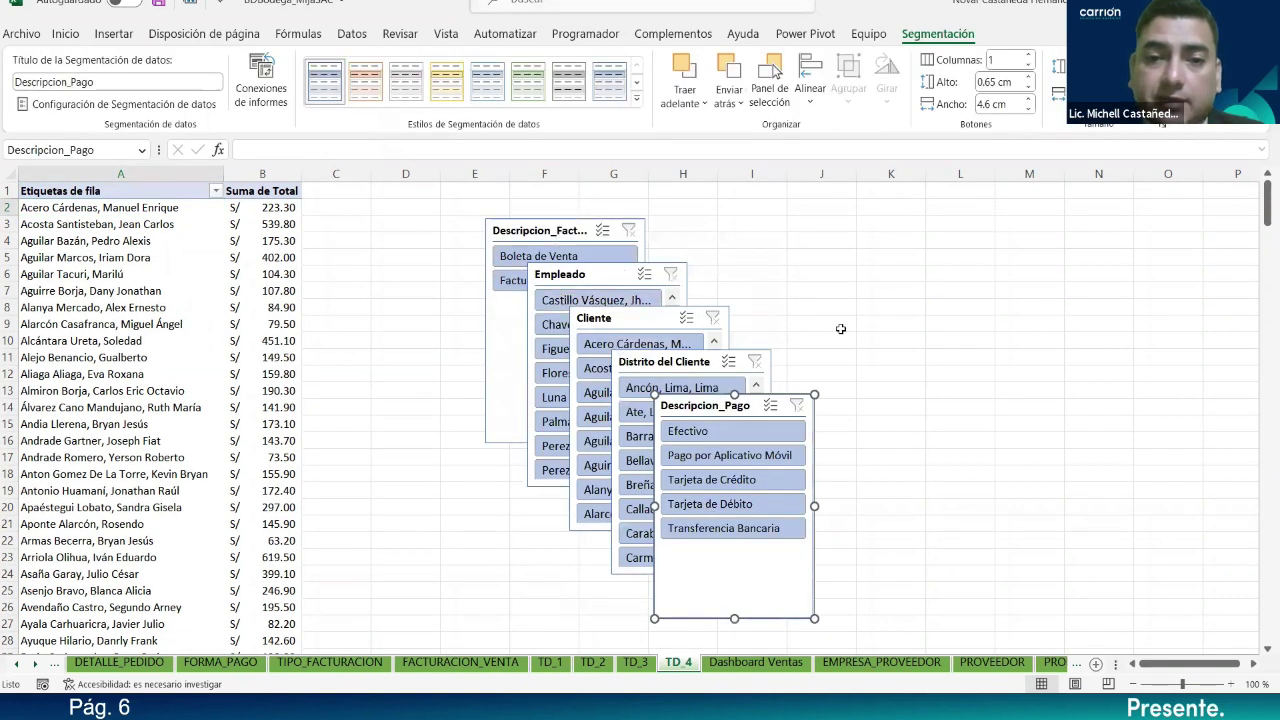
Step: Move all five slicers together from TD_4 to the Dashboard Ventas sheet, pasting them at cell B2
{"action": "key", "text": "Delete"}
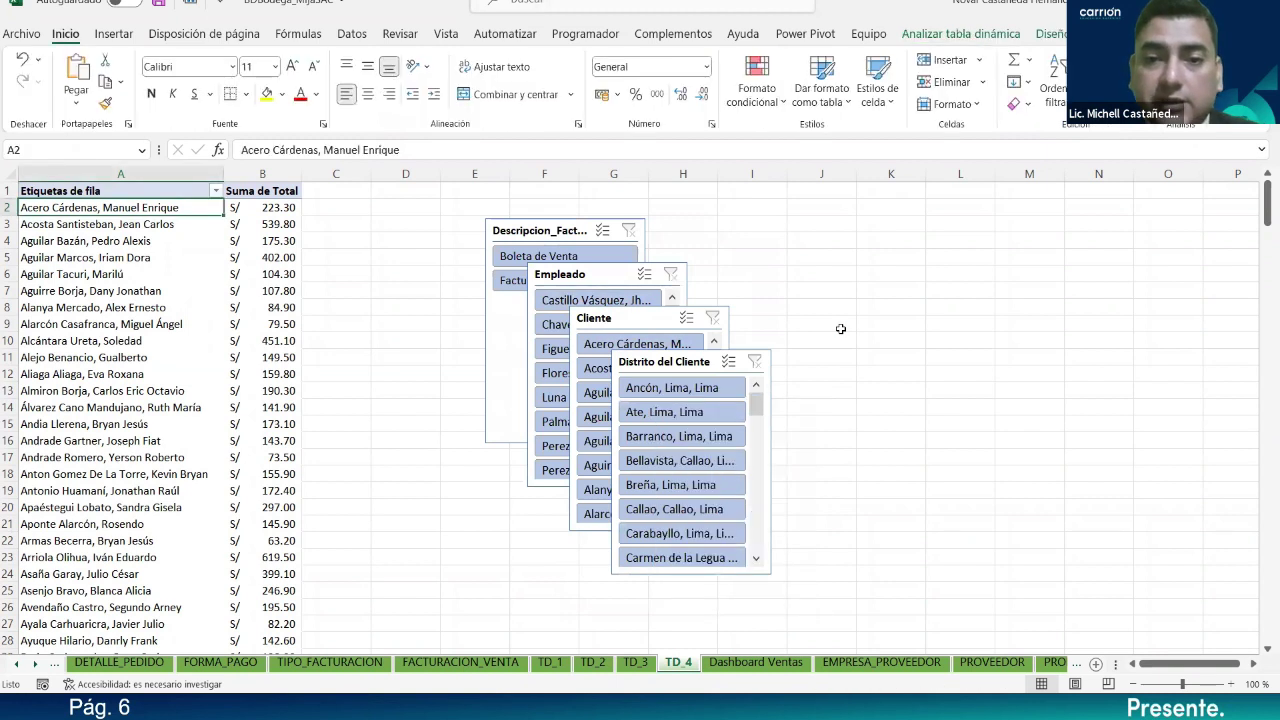
{"action": "key", "text": "ctrl+z"}
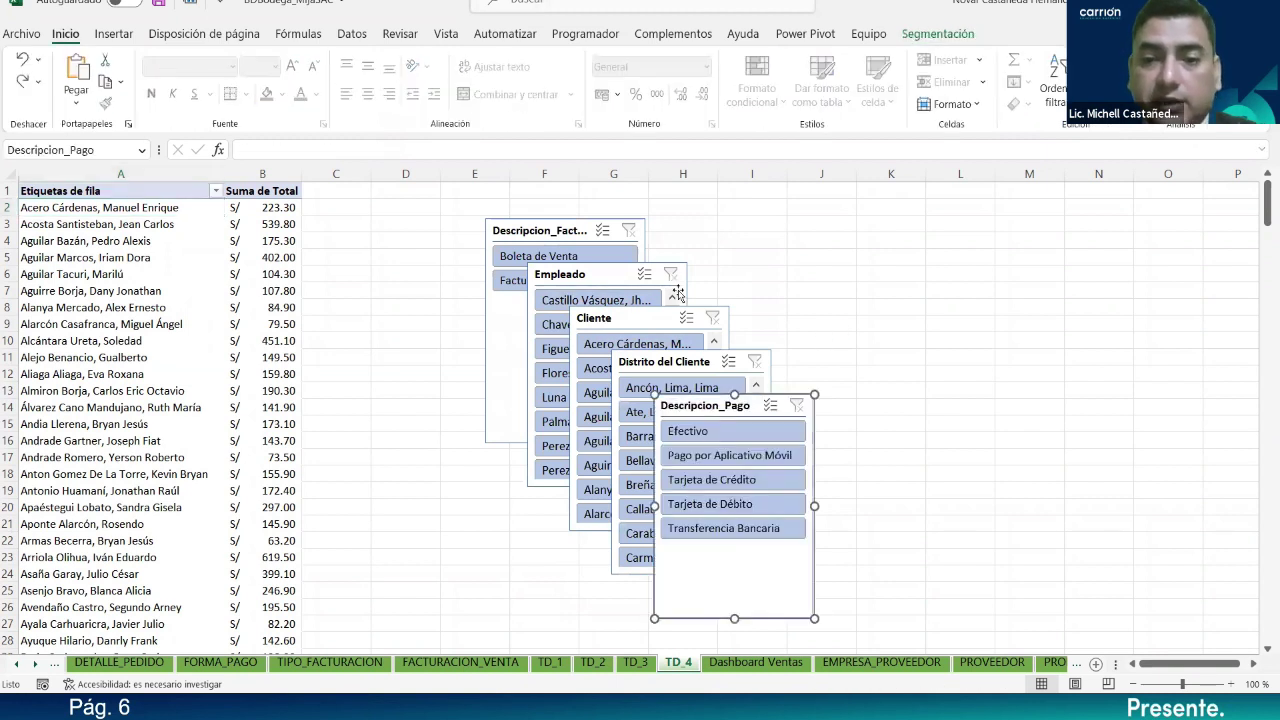
{"action": "left_click", "coordinate": [538, 230], "text": "ctrl"}
{"action": "left_click", "coordinate": [680, 292], "text": "ctrl"}
{"action": "left_click", "coordinate": [718, 331], "text": "ctrl"}
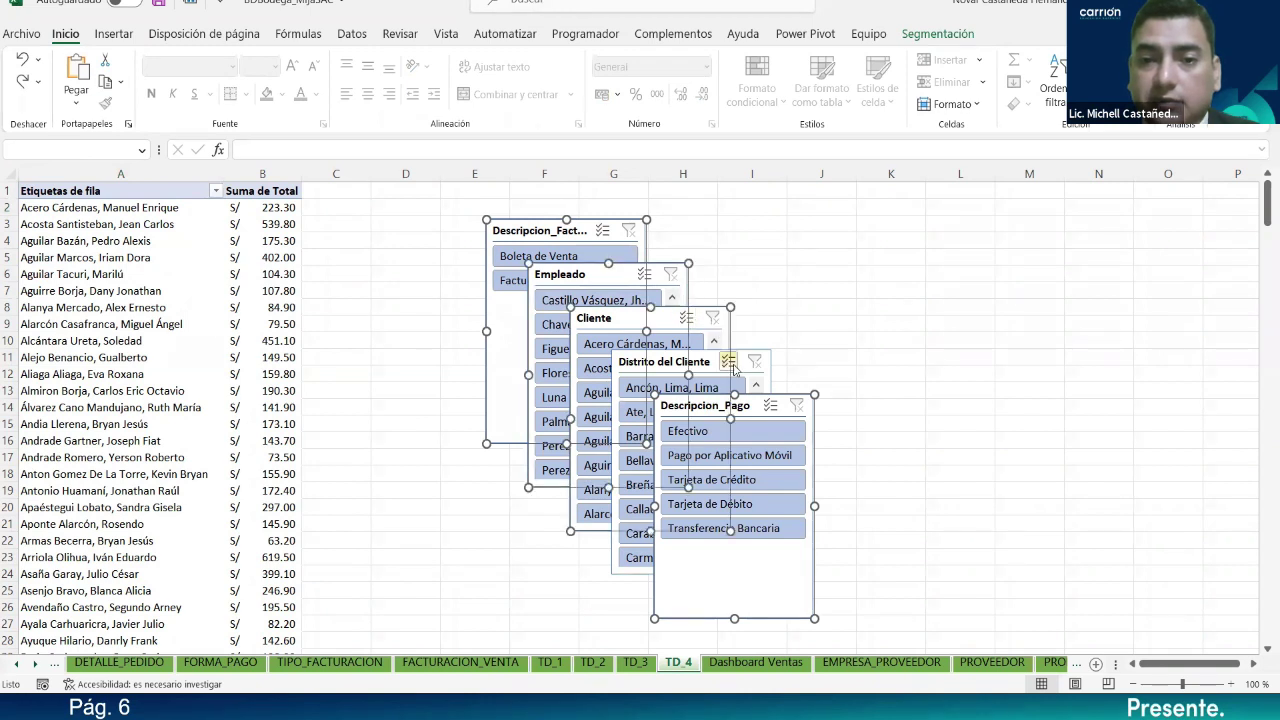
{"action": "left_click", "coordinate": [753, 381], "text": "ctrl"}
{"action": "key", "text": "ctrl+x"}
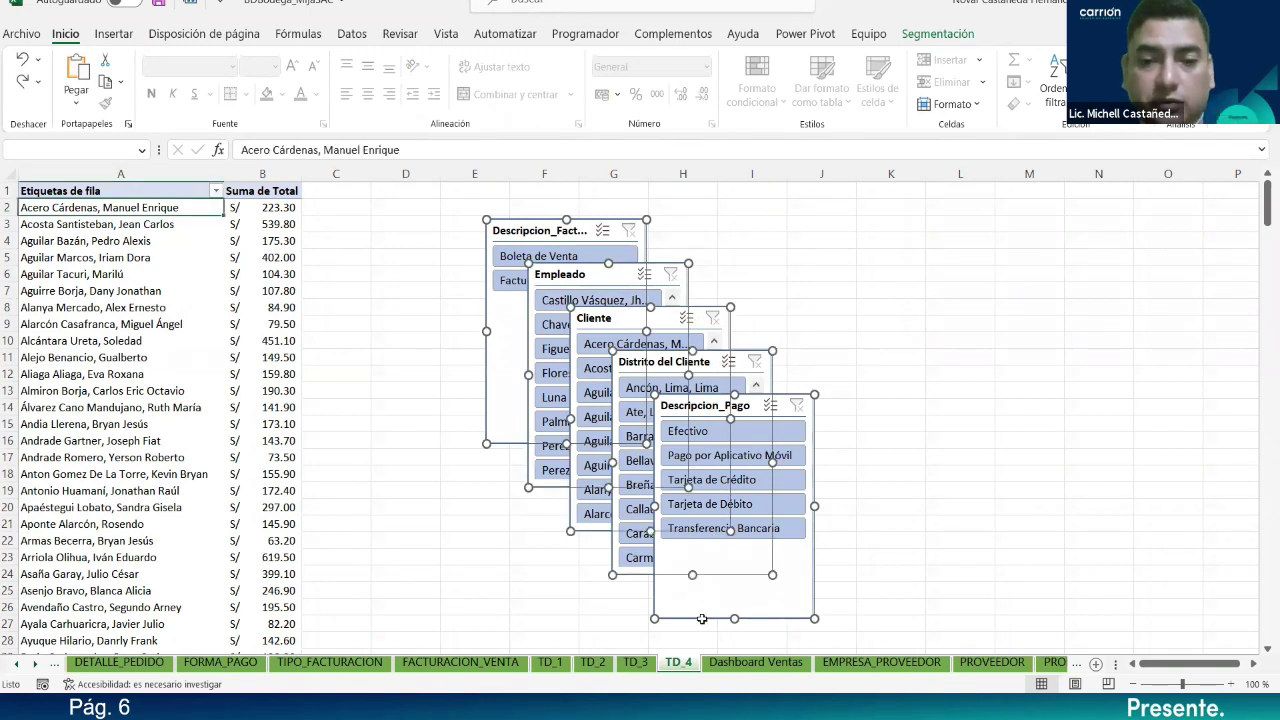
{"action": "left_click", "coordinate": [742, 662]}
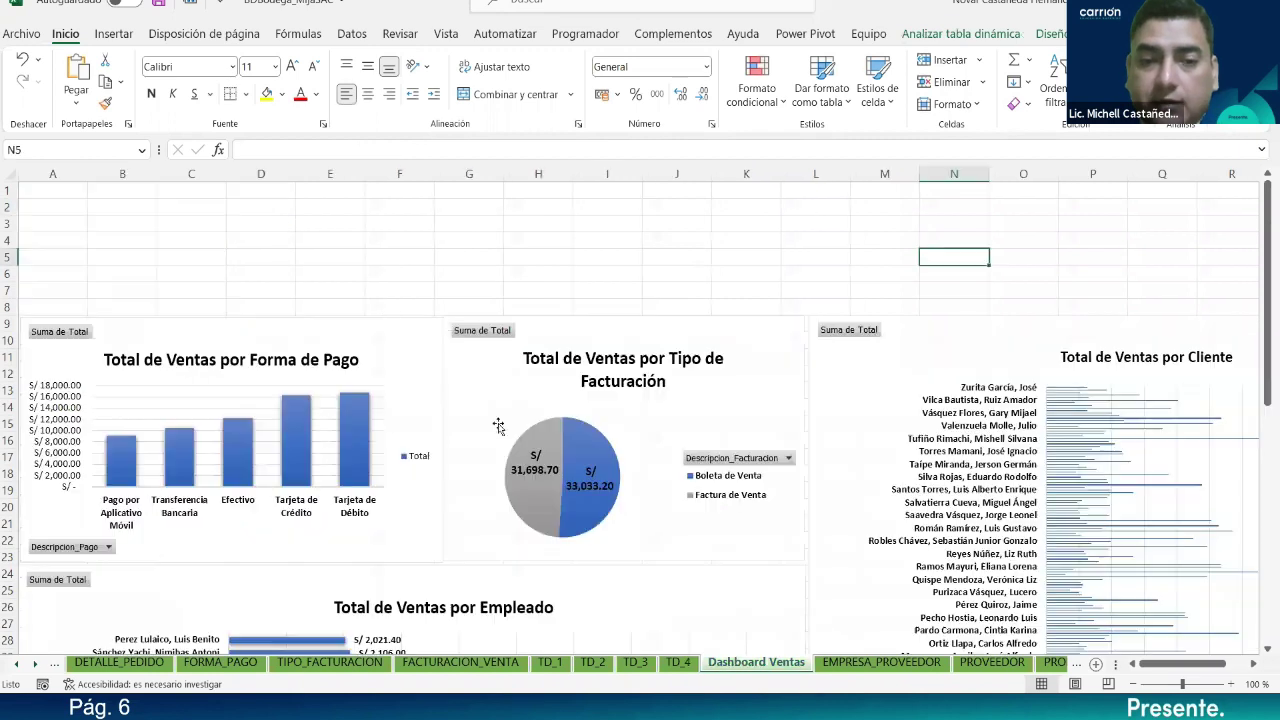
{"action": "left_click", "coordinate": [152, 207]}
{"action": "key", "text": "ctrl+v"}
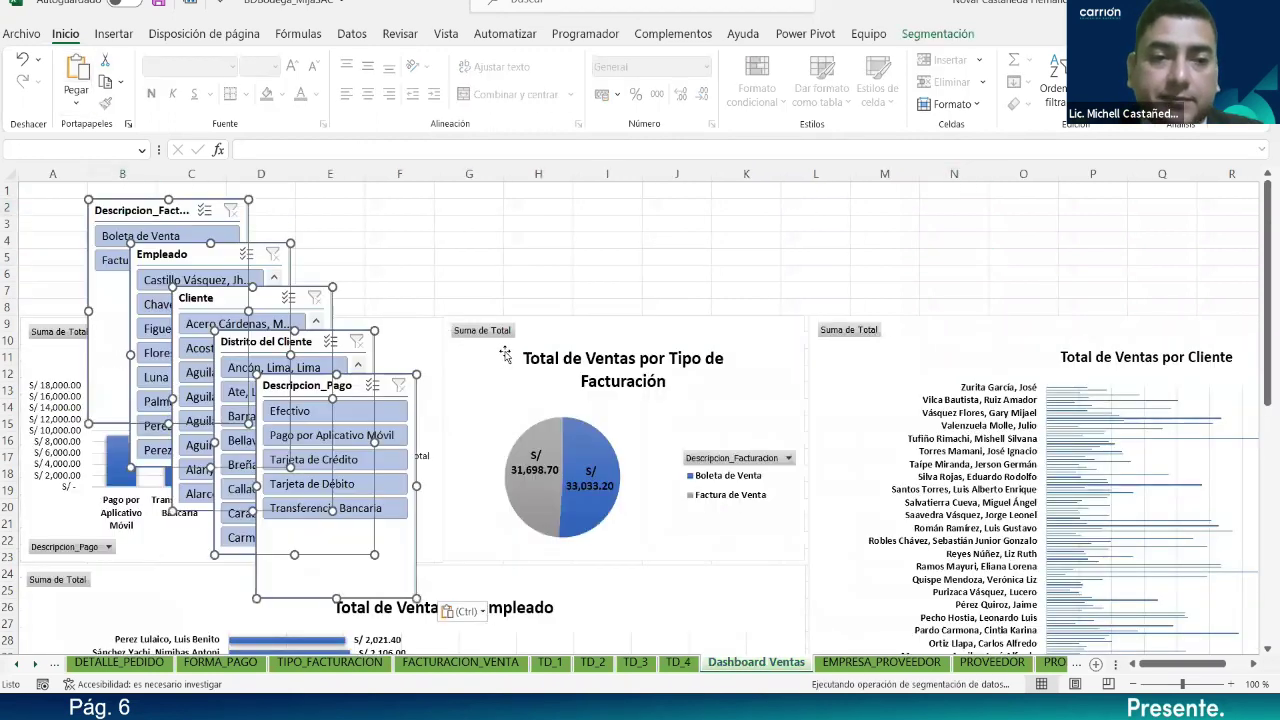
{"action": "left_click", "coordinate": [491, 270]}
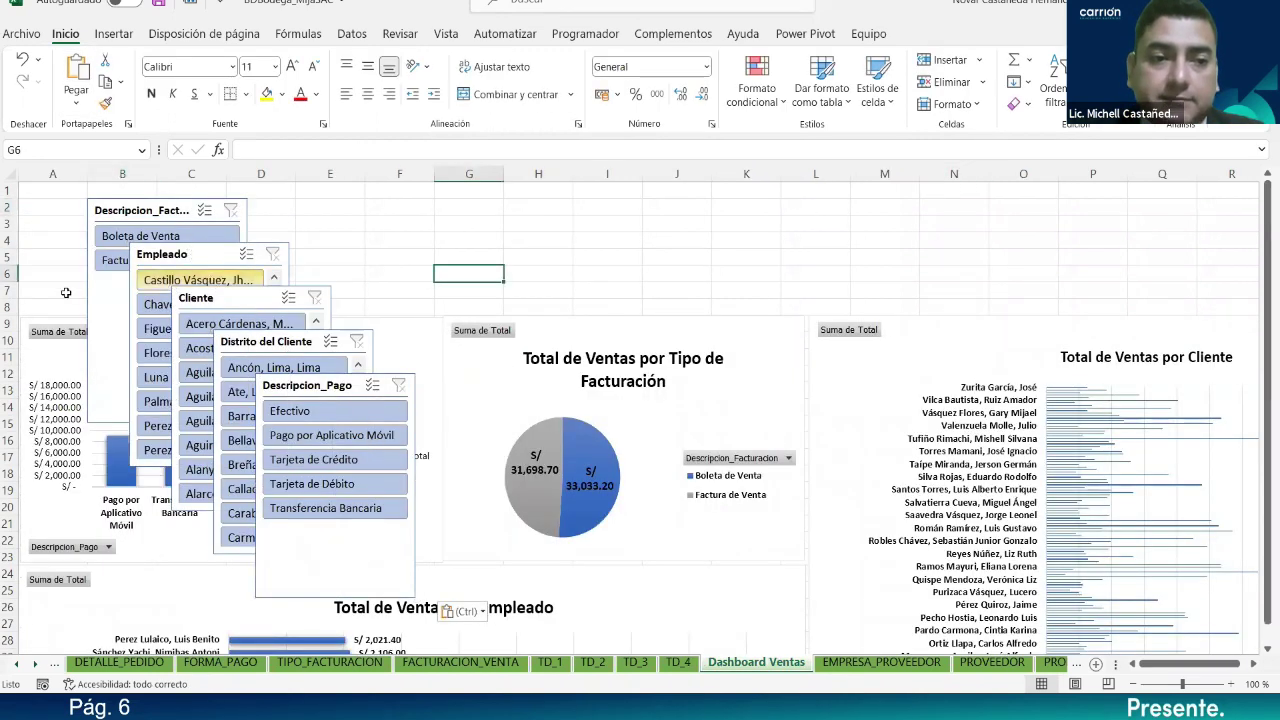
Step: Separate the Descripcion_Facturacion slicer from the stack and insert four sheet rows at row 3 above the charts
{"action": "left_click", "coordinate": [122, 214]}
{"action": "left_click_drag", "start_coordinate": [122, 214], "coordinate": [463, 242]}
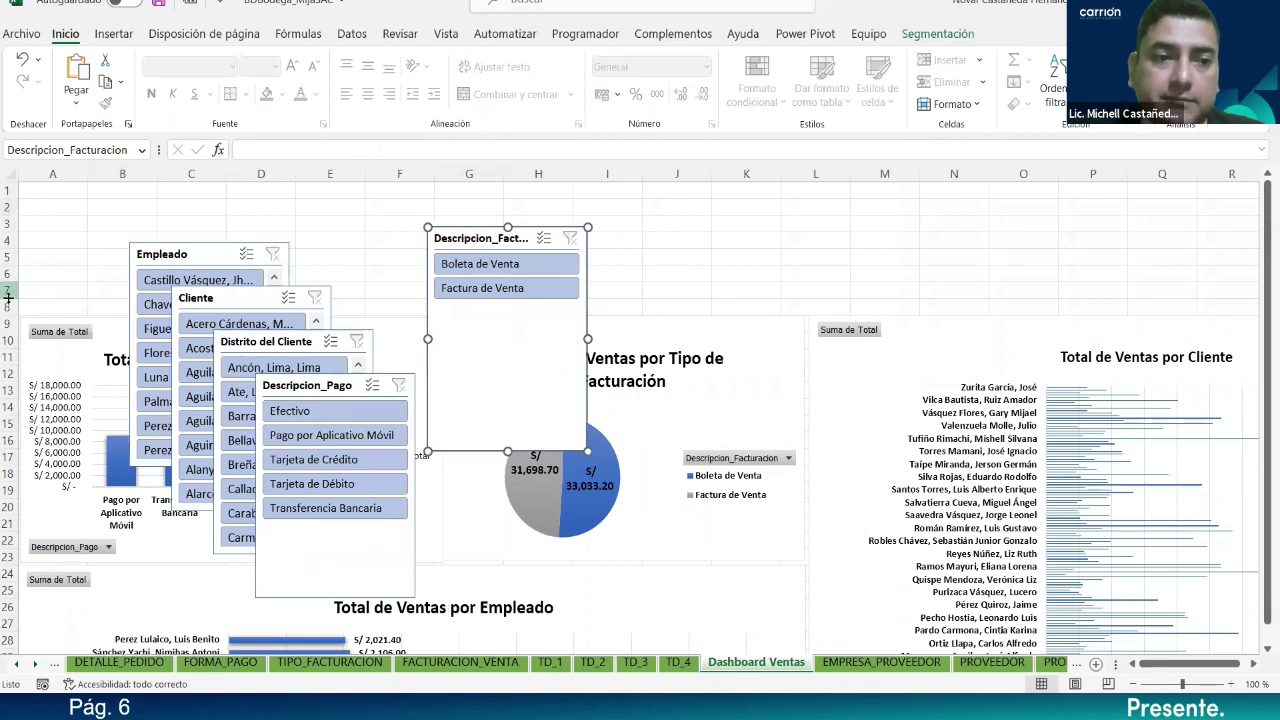
{"action": "left_click_drag", "start_coordinate": [7, 258], "coordinate": [8, 222]}
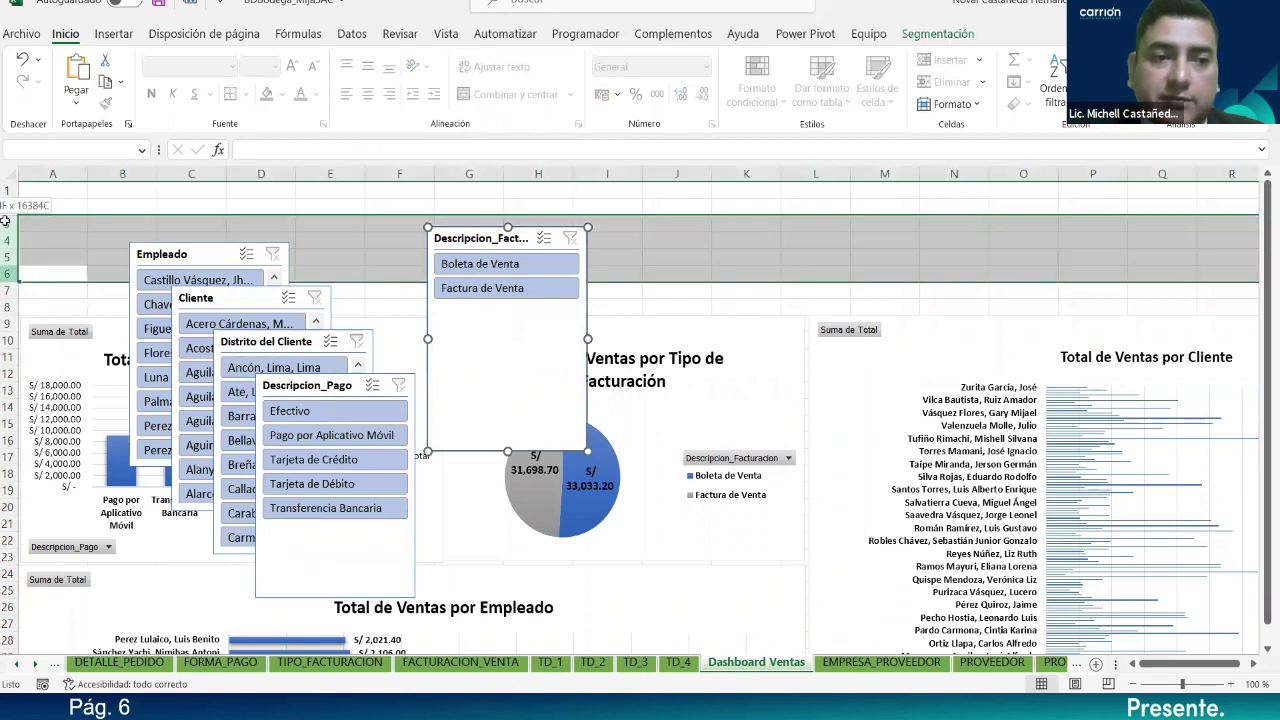
{"action": "right_click", "coordinate": [9, 223]}
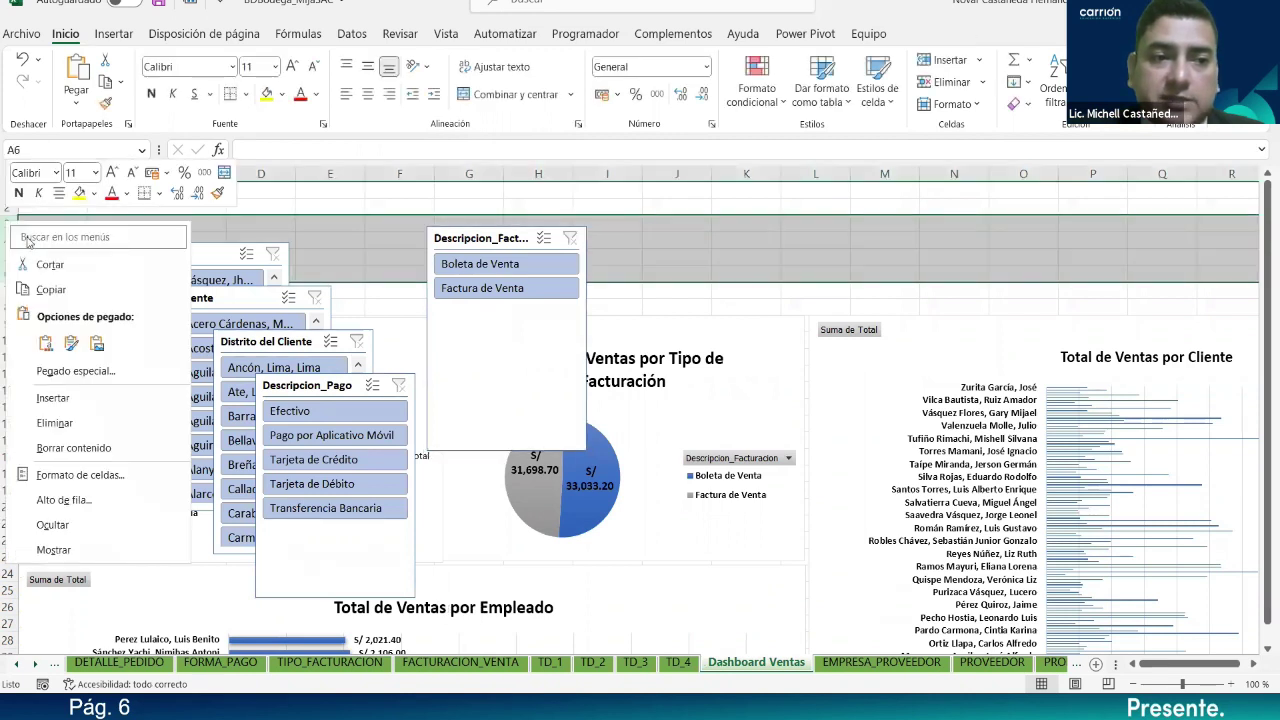
{"action": "left_click", "coordinate": [52, 397]}
{"action": "left_click", "coordinate": [288, 256]}
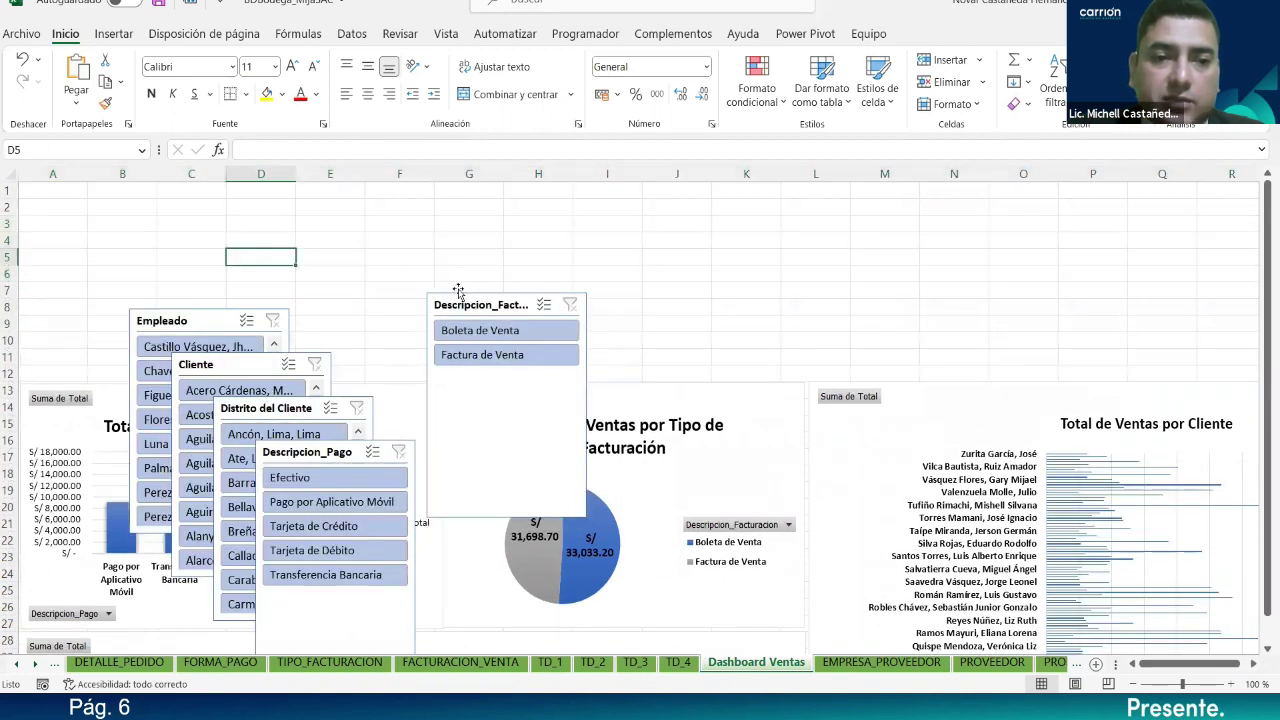
Step: Place the Descripcion_Facturacion slicer at cell A4, shortened to end at row 12, and move the Empleado slicer out of the stack
{"action": "left_click_drag", "start_coordinate": [466, 305], "coordinate": [59, 242]}
{"action": "left_click_drag", "start_coordinate": [195, 320], "coordinate": [590, 285]}
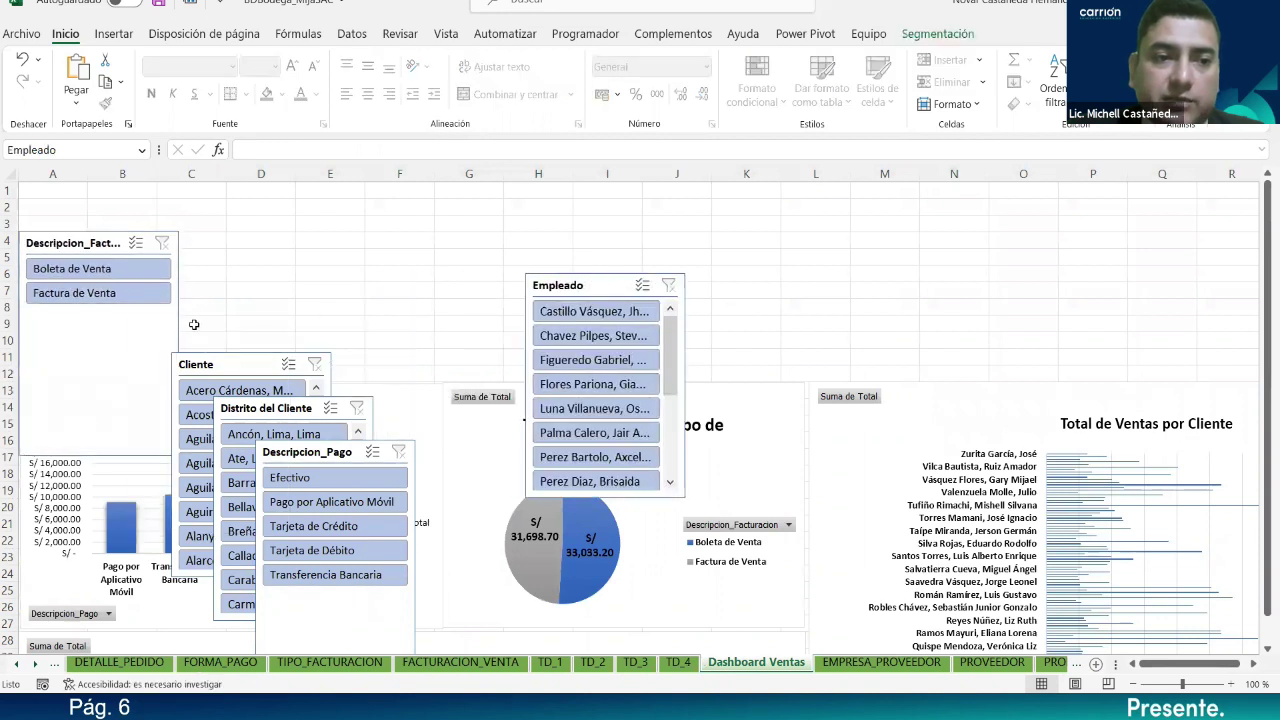
{"action": "left_click", "coordinate": [161, 340]}
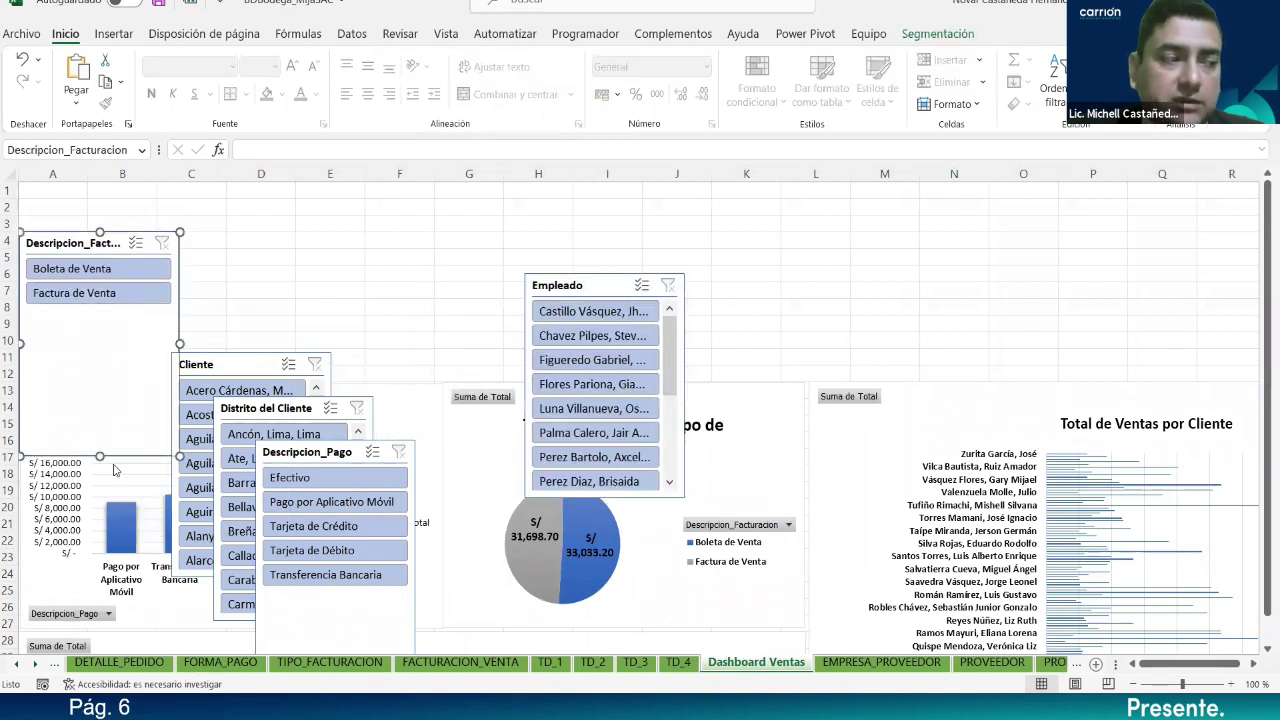
{"action": "mouse_move", "coordinate": [100, 388]}
{"action": "left_mouse_down"}
{"action": "mouse_move", "coordinate": [104, 333]}
{"action": "mouse_move", "coordinate": [90, 382]}
{"action": "left_mouse_up"}
{"action": "left_click", "coordinate": [302, 294]}
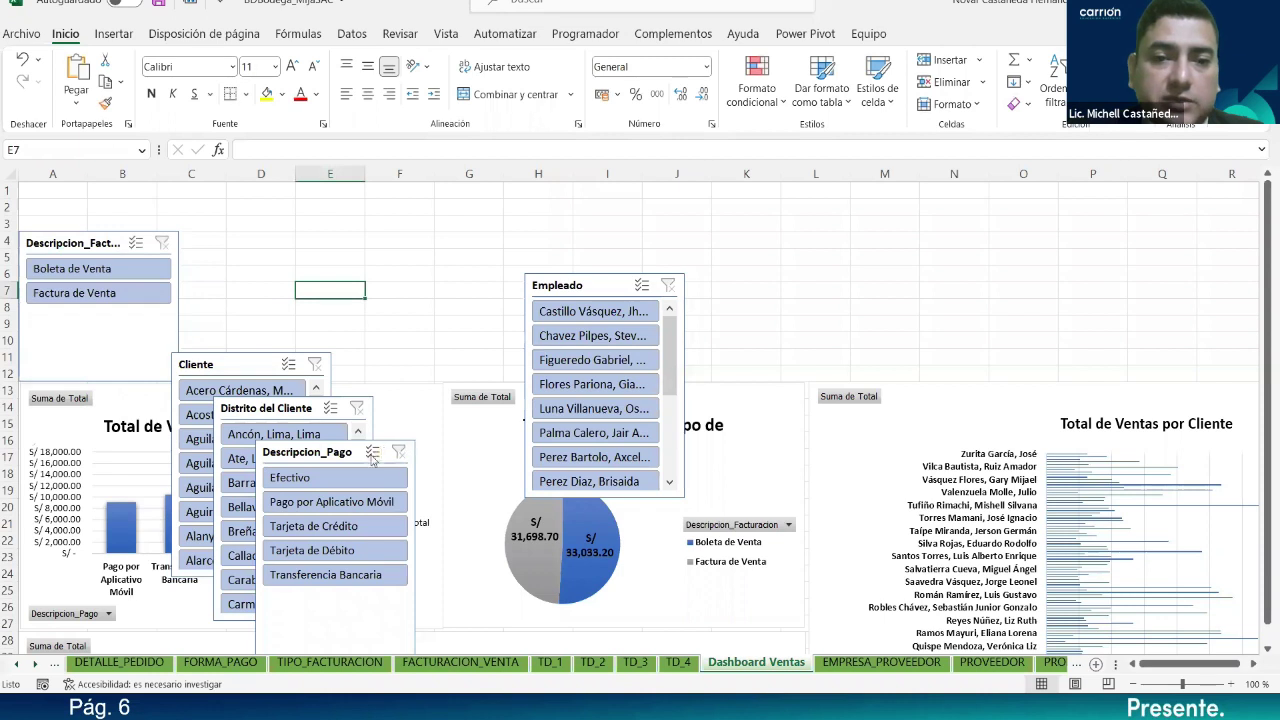
Step: Place the Descripcion_Pago slicer beside Descripcion_Facturacion, shortened to end at row 12, and move Distrito del Cliente out of the way
{"action": "left_click_drag", "start_coordinate": [316, 456], "coordinate": [314, 452]}
{"action": "left_click_drag", "start_coordinate": [259, 306], "coordinate": [243, 245]}
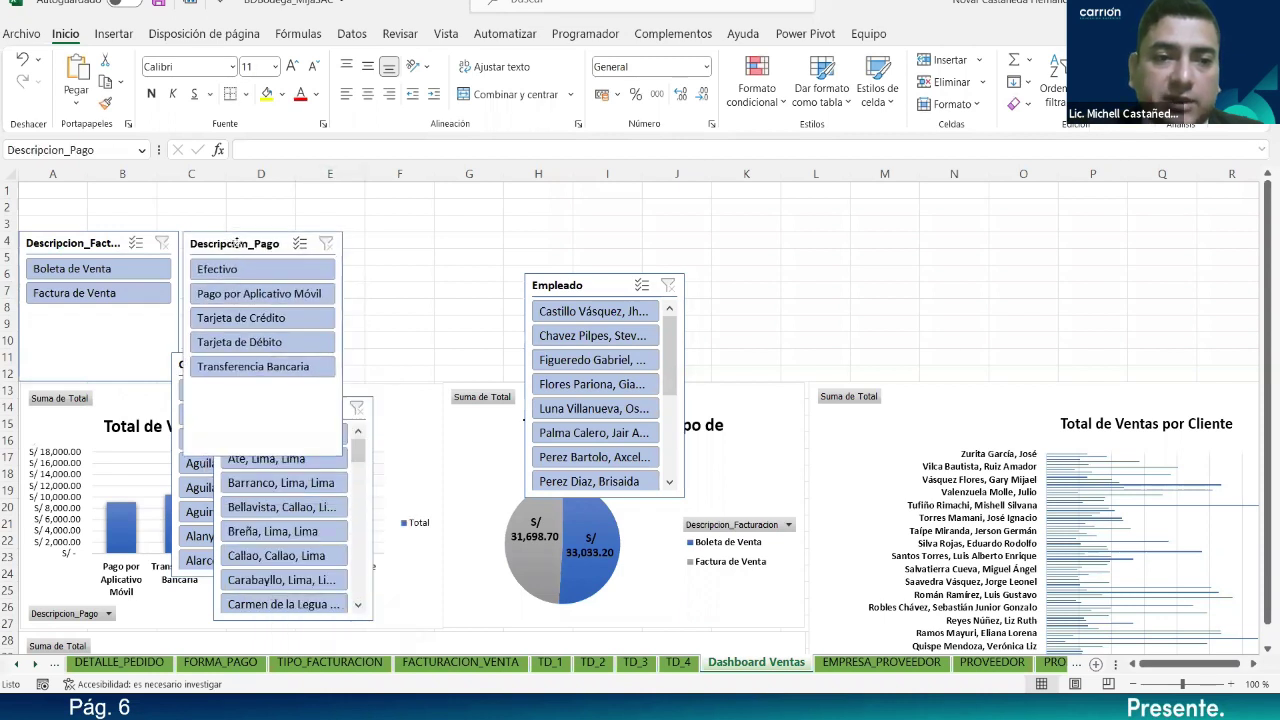
{"action": "left_click", "coordinate": [410, 330]}
{"action": "left_click_drag", "start_coordinate": [367, 488], "coordinate": [889, 349]}
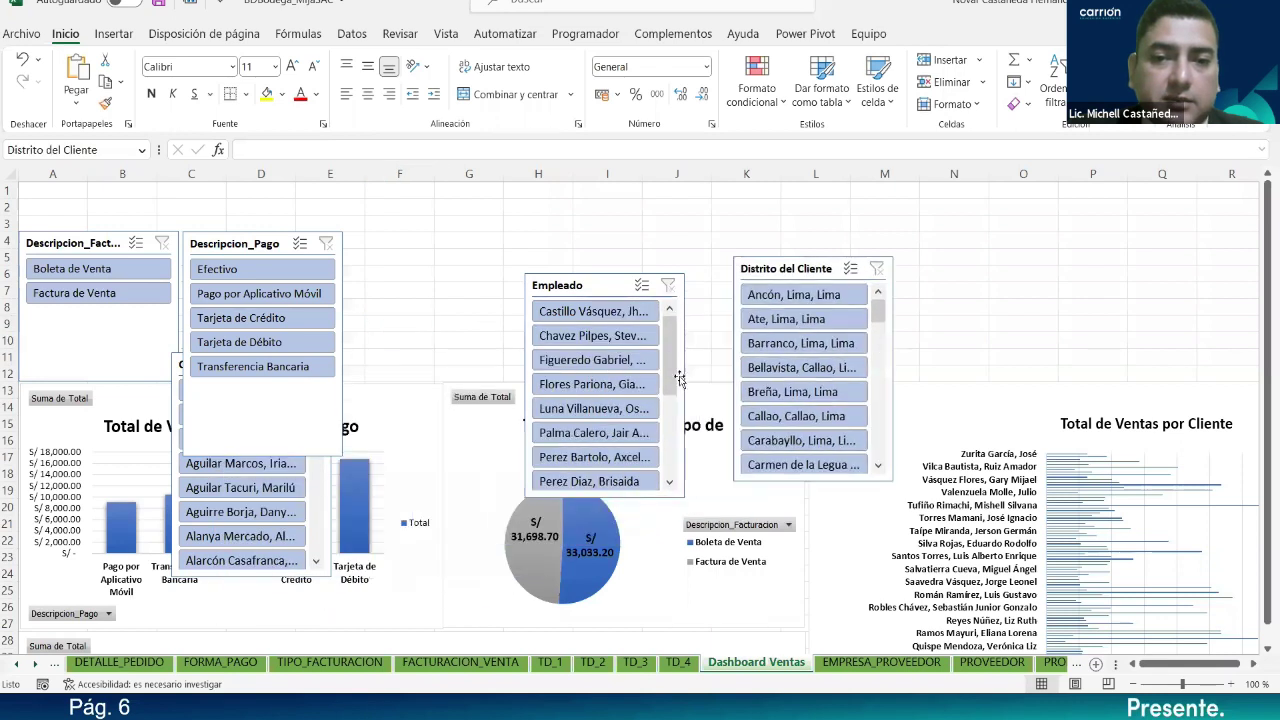
{"action": "left_click", "coordinate": [265, 456]}
{"action": "left_click_drag", "start_coordinate": [265, 419], "coordinate": [260, 382]}
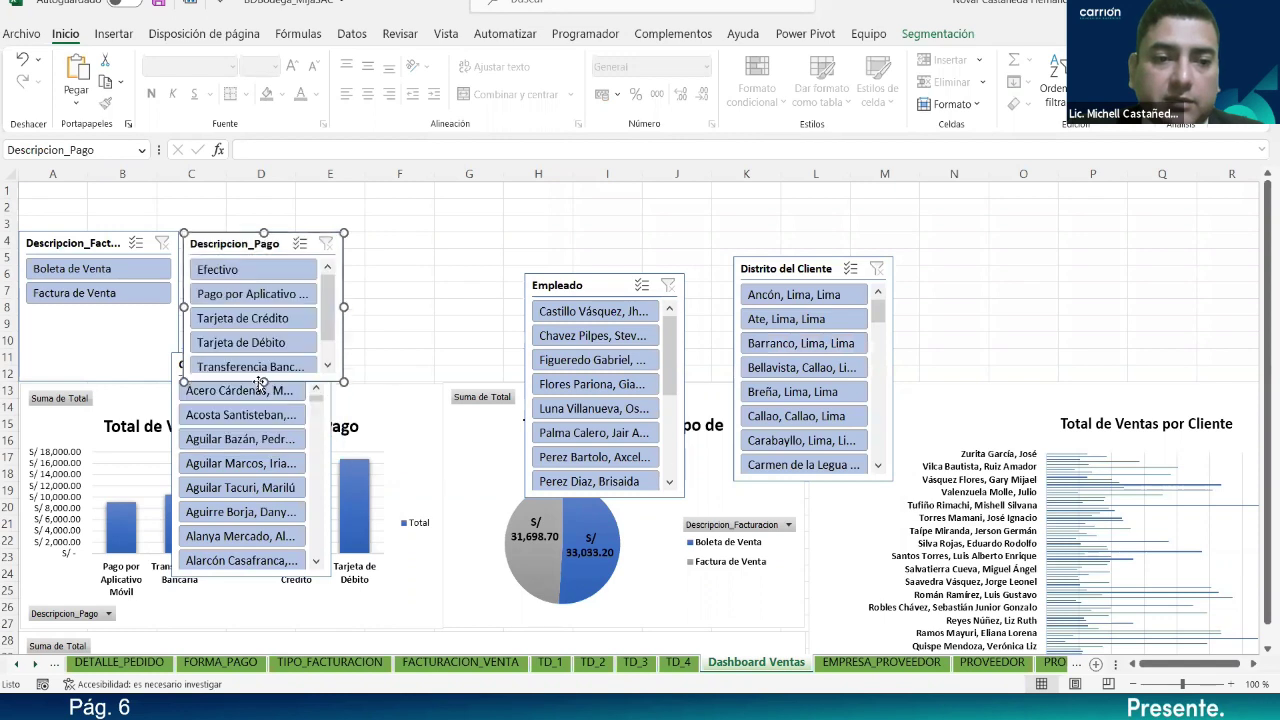
Step: Move the Cliente slicer aside and place the Empleado slicer beside Descripcion_Pago at row 4, shortened to end at row 12
{"action": "left_click", "coordinate": [456, 297]}
{"action": "left_click", "coordinate": [300, 383]}
{"action": "left_click_drag", "start_coordinate": [300, 383], "coordinate": [800, 281]}
{"action": "left_click_drag", "start_coordinate": [600, 285], "coordinate": [337, 229]}
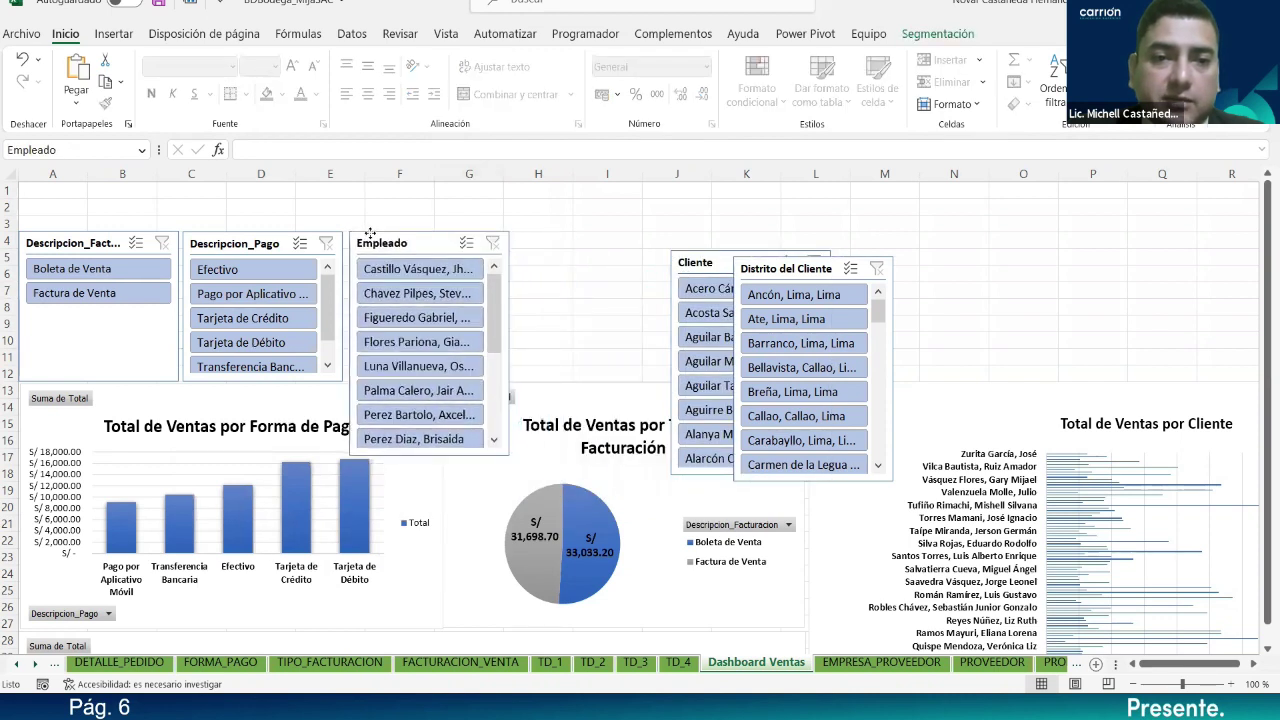
{"action": "left_click_drag", "start_coordinate": [428, 440], "coordinate": [408, 380]}
{"action": "key", "text": "ctrl+z"}
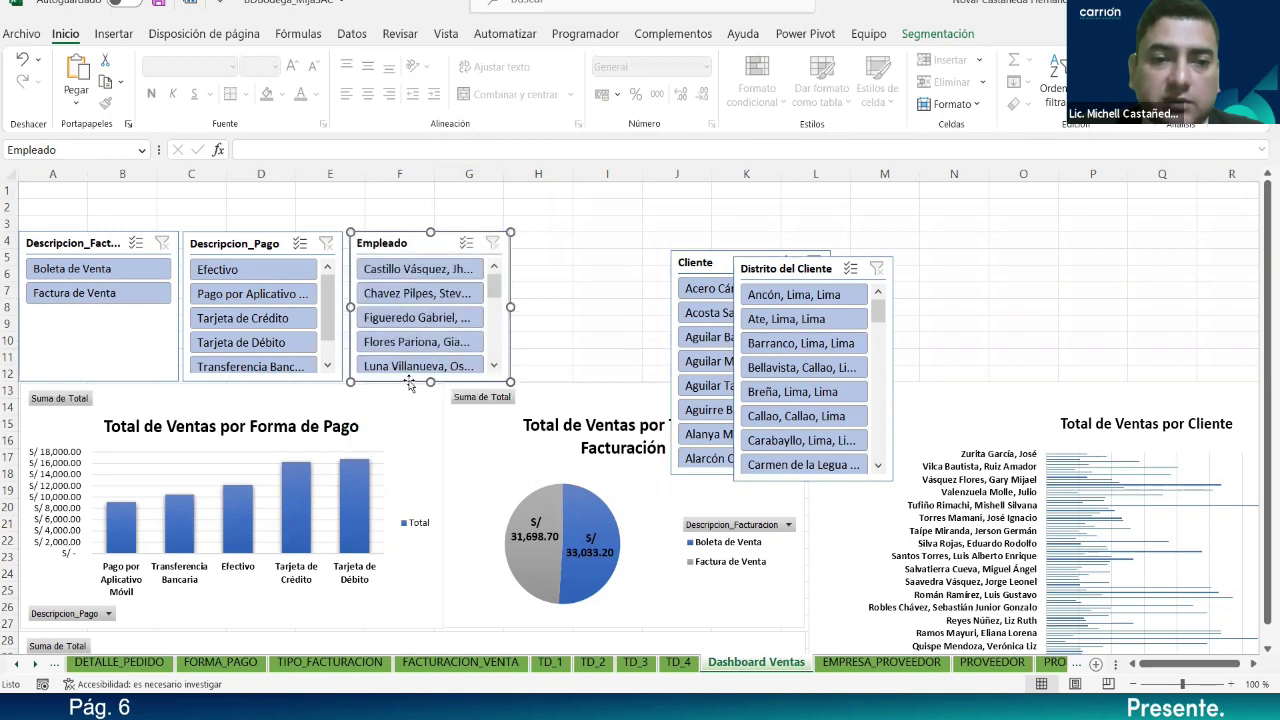
Step: Align the Cliente slicer beside Empleado at row 4 and shorten it to end at row 12
{"action": "left_click", "coordinate": [596, 322]}
{"action": "left_click_drag", "start_coordinate": [717, 258], "coordinate": [558, 239]}
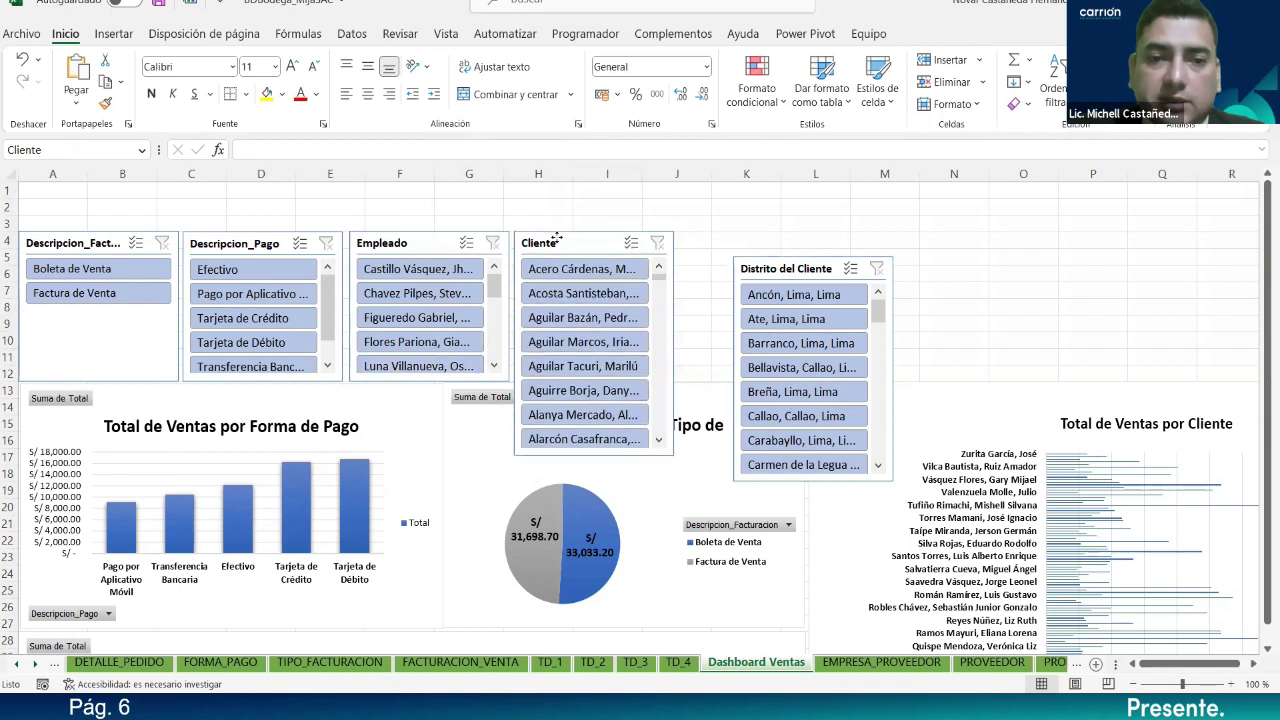
{"action": "left_click", "coordinate": [558, 240]}
{"action": "left_click_drag", "start_coordinate": [596, 456], "coordinate": [596, 380]}
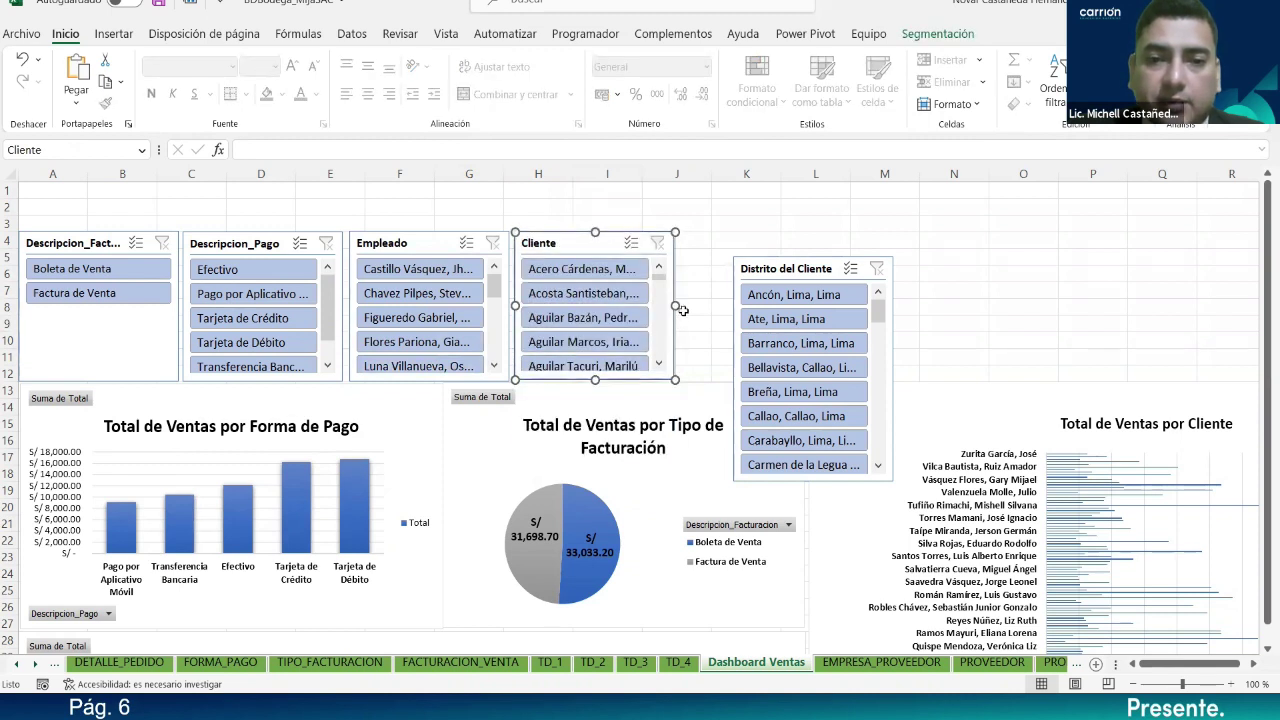
Step: Widen the Cliente slicer to fit full client names, and shift it and Distrito del Cliente further along the row
{"action": "left_click_drag", "start_coordinate": [675, 305], "coordinate": [725, 305]}
{"action": "left_click_drag", "start_coordinate": [780, 269], "coordinate": [942, 232]}
{"action": "left_click_drag", "start_coordinate": [574, 249], "coordinate": [682, 245]}
Step: Widen the Empleado slicer to fit the full employee names and shift it slightly toward the Cliente slicer
{"action": "scroll", "coordinate": [506, 304], "scroll_direction": "down", "scroll_amount": 2}
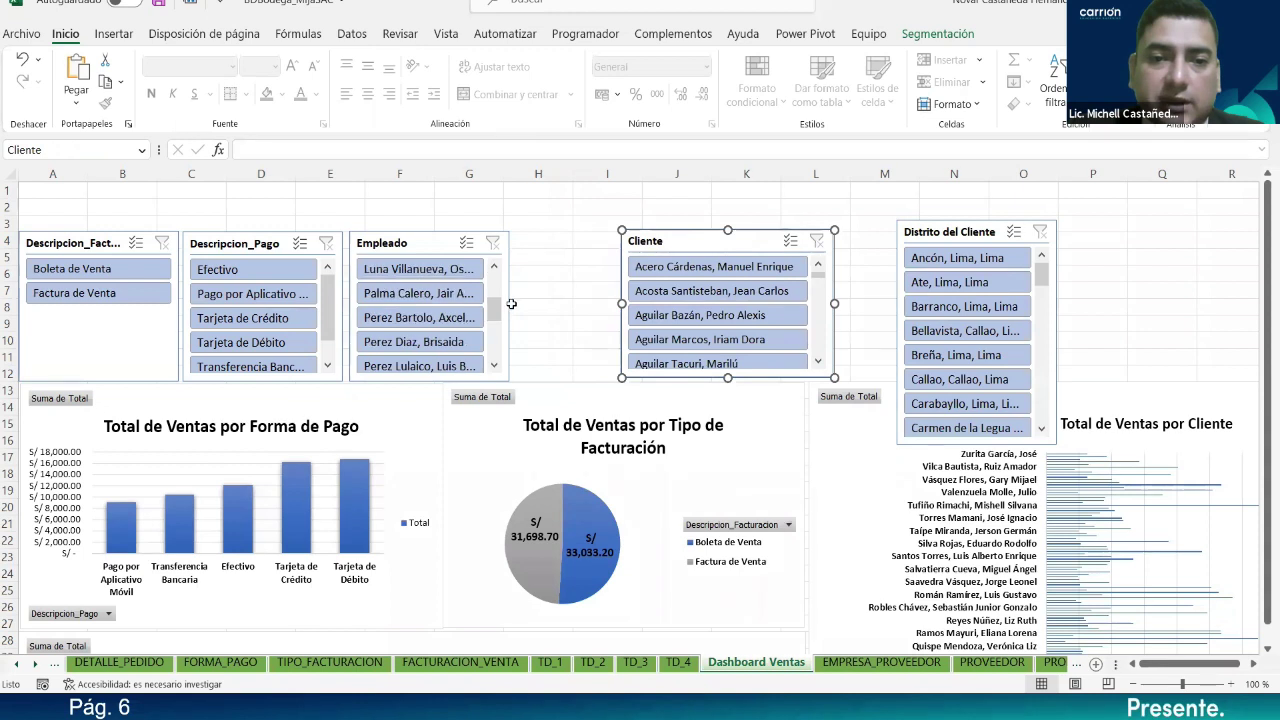
{"action": "mouse_move", "coordinate": [508, 304]}
{"action": "left_mouse_down"}
{"action": "mouse_move", "coordinate": [576, 302]}
{"action": "mouse_move", "coordinate": [530, 307]}
{"action": "left_mouse_up"}
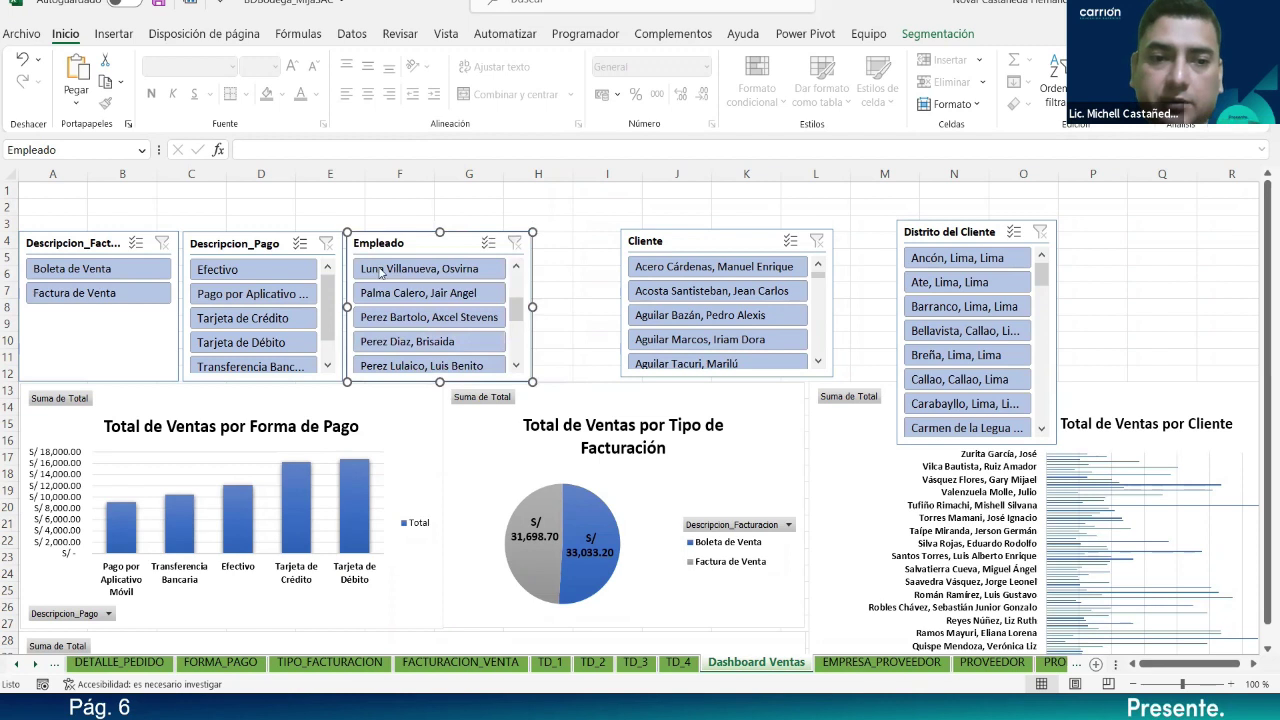
{"action": "left_click_drag", "start_coordinate": [378, 242], "coordinate": [420, 242]}
Step: Narrow the Descripcion_Facturacion slicer, then move Descripcion_Pago up against it and widen it to fit its payment names
{"action": "left_click", "coordinate": [253, 249]}
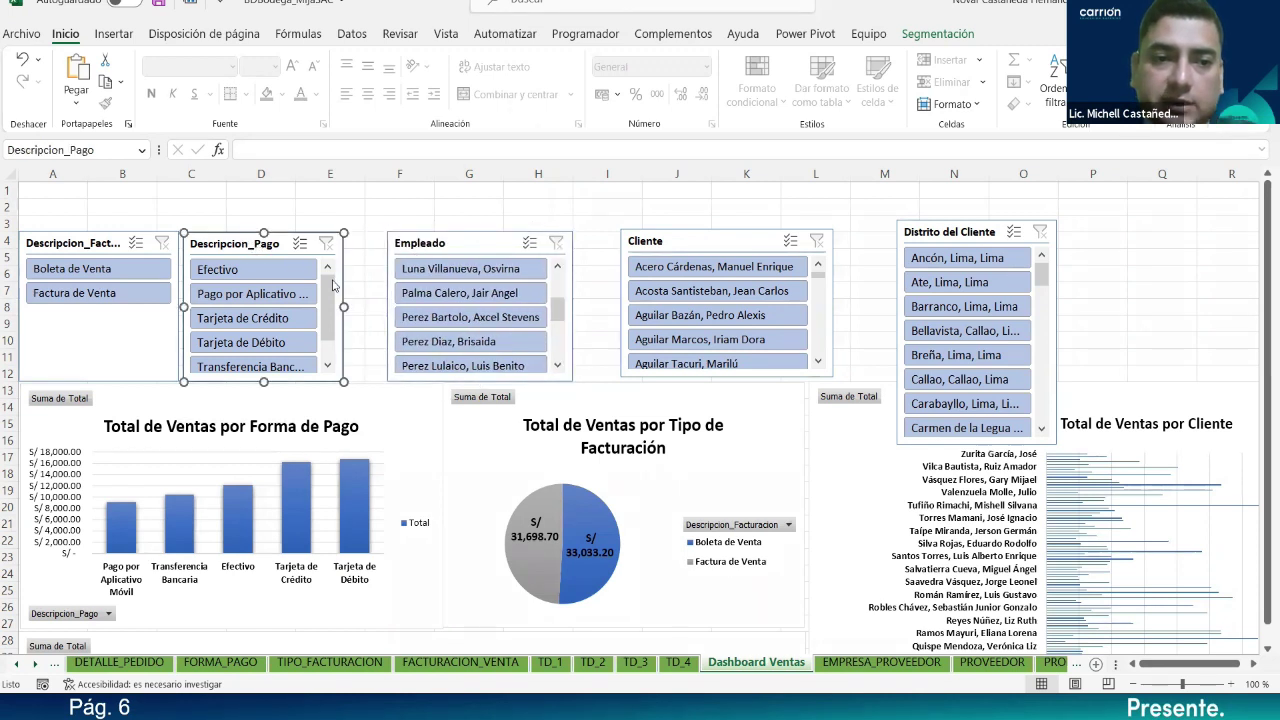
{"action": "left_click", "coordinate": [96, 244]}
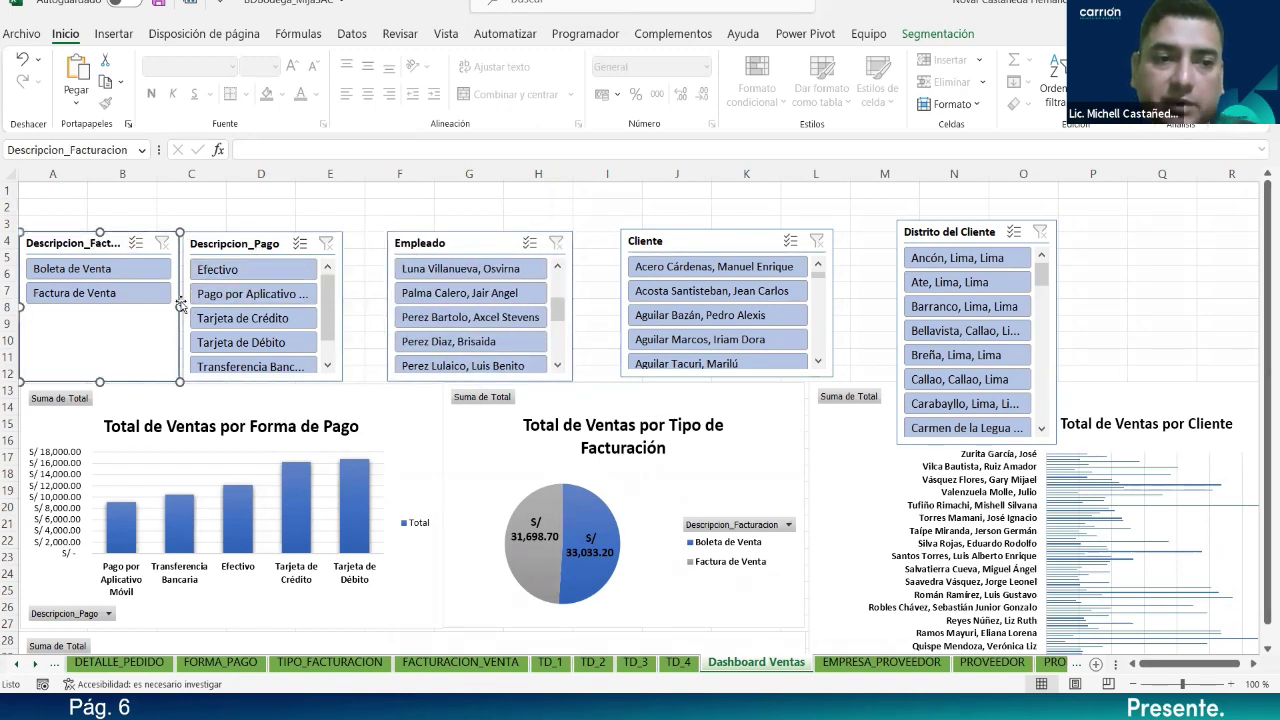
{"action": "left_click_drag", "start_coordinate": [180, 306], "coordinate": [147, 306]}
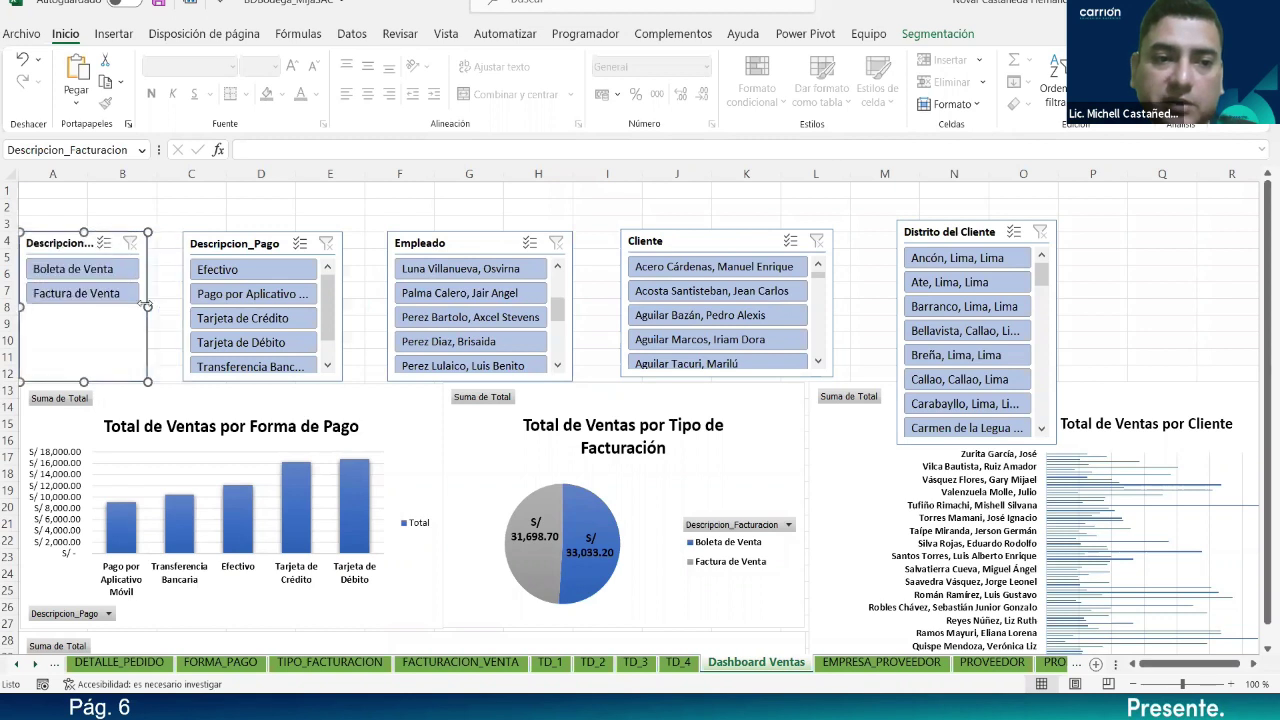
{"action": "left_click_drag", "start_coordinate": [230, 248], "coordinate": [198, 248]}
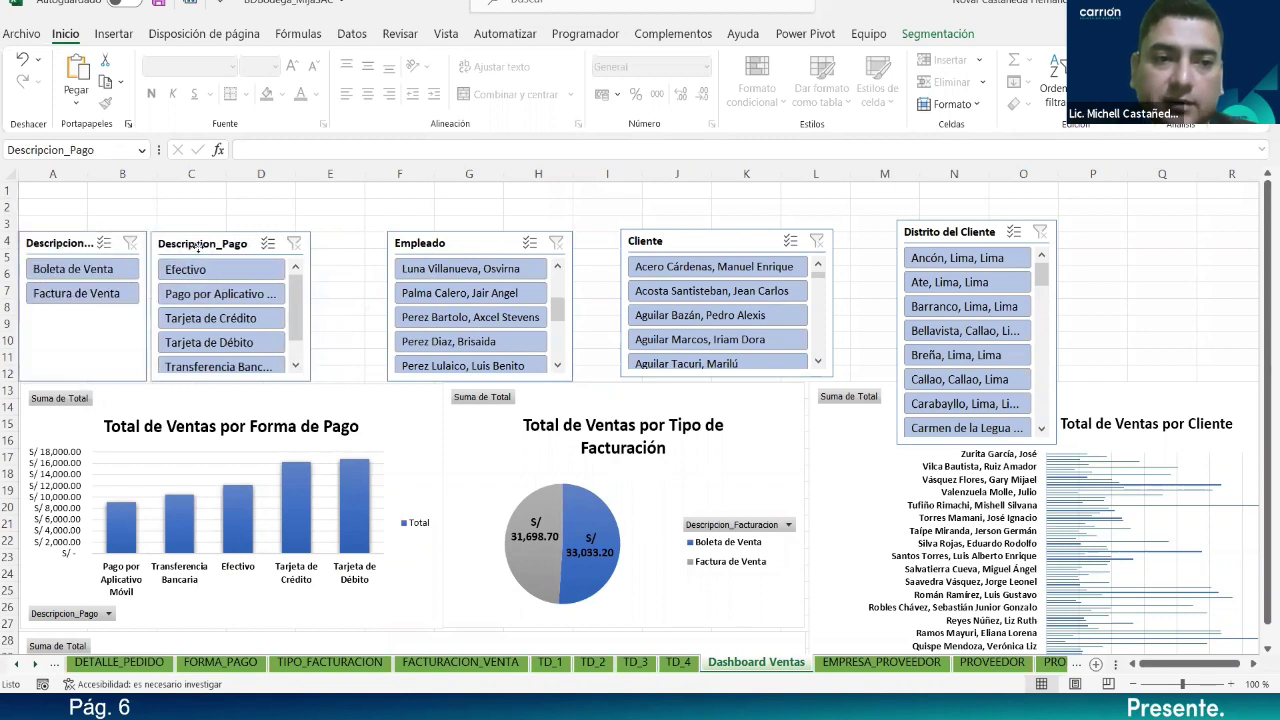
{"action": "left_click_drag", "start_coordinate": [312, 308], "coordinate": [331, 310]}
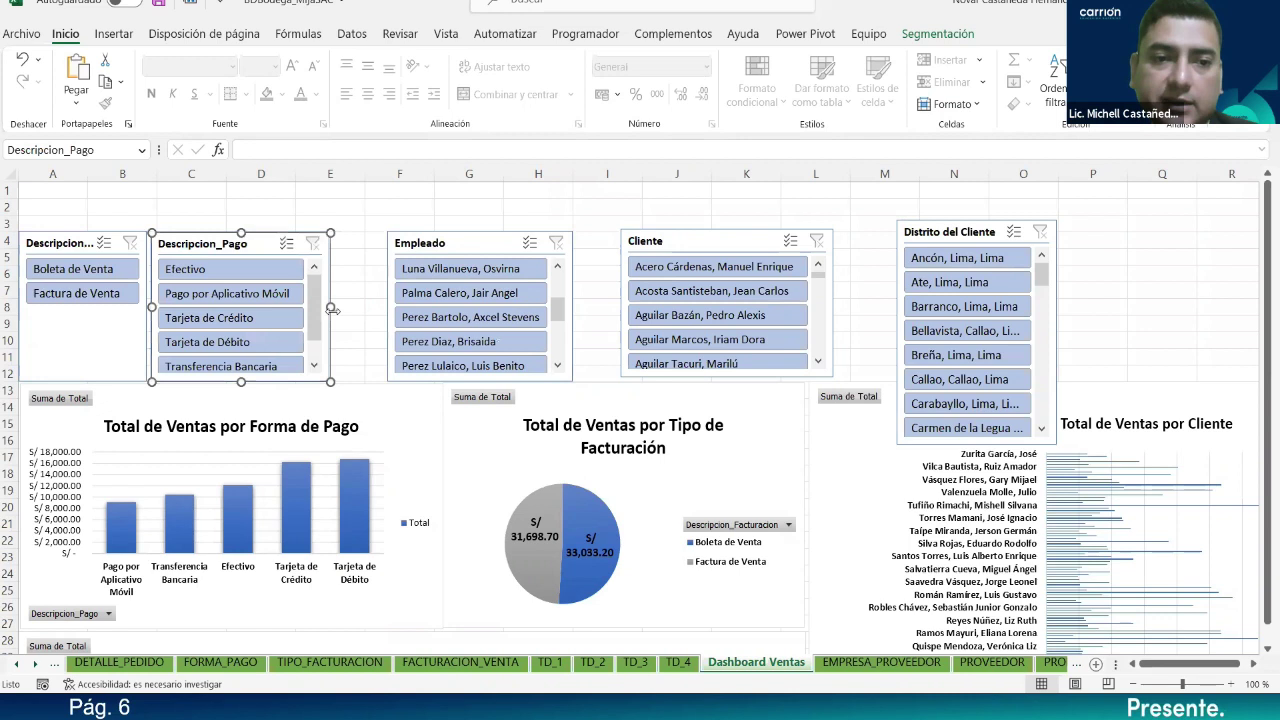
Step: Close the gaps between the Empleado, Cliente and Distrito del Cliente slicers, widening the district slicer and shortening it to row 12
{"action": "left_click_drag", "start_coordinate": [417, 242], "coordinate": [365, 241]}
{"action": "left_click_drag", "start_coordinate": [670, 240], "coordinate": [575, 240]}
{"action": "left_click_drag", "start_coordinate": [937, 228], "coordinate": [782, 238]}
{"action": "left_click_drag", "start_coordinate": [903, 343], "coordinate": [964, 342]}
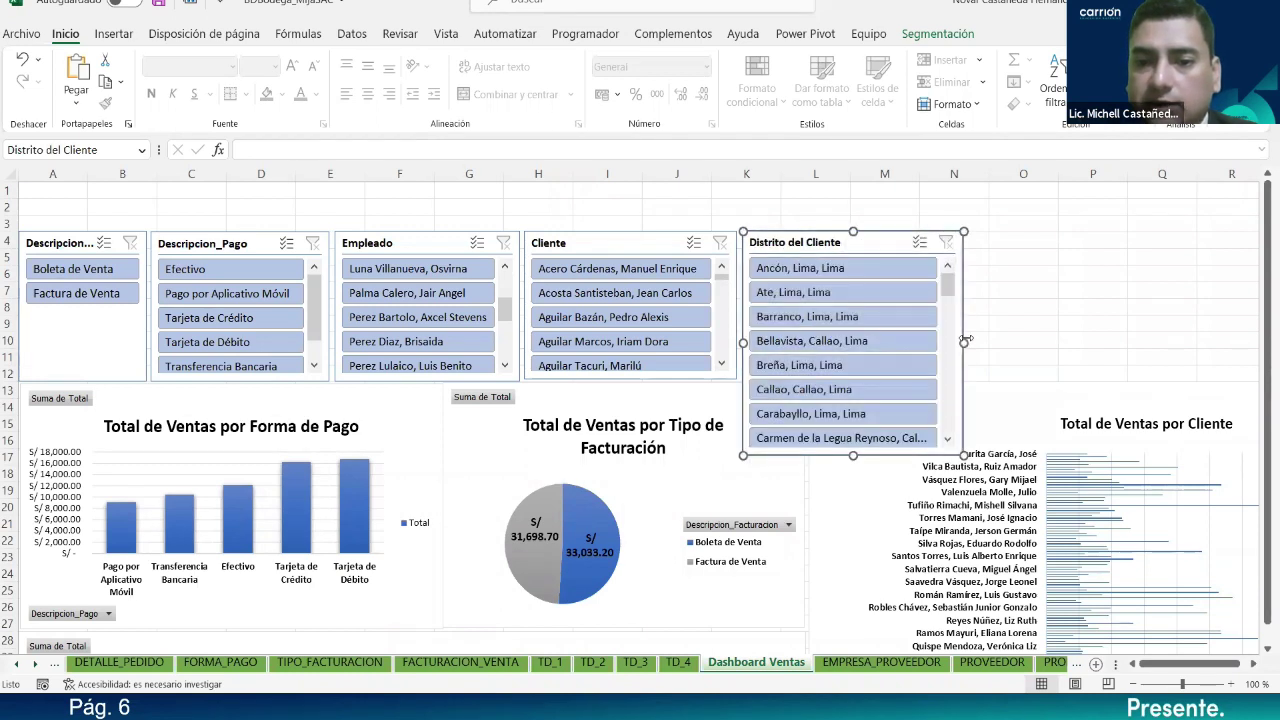
{"action": "left_click_drag", "start_coordinate": [848, 397], "coordinate": [853, 380]}
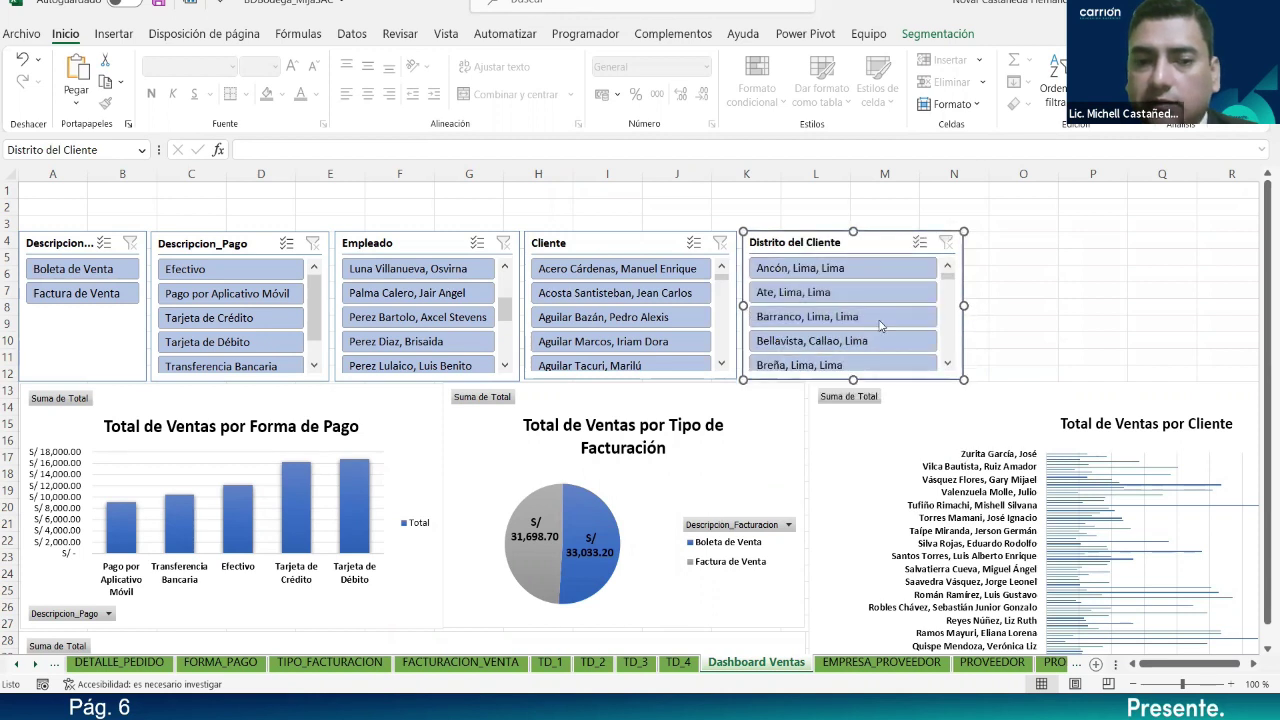
Step: Filter the client chart to Boleta de Venta invoices paid in Efectivo using the slicers
{"action": "scroll", "coordinate": [815, 365], "scroll_direction": "down", "scroll_amount": 3}
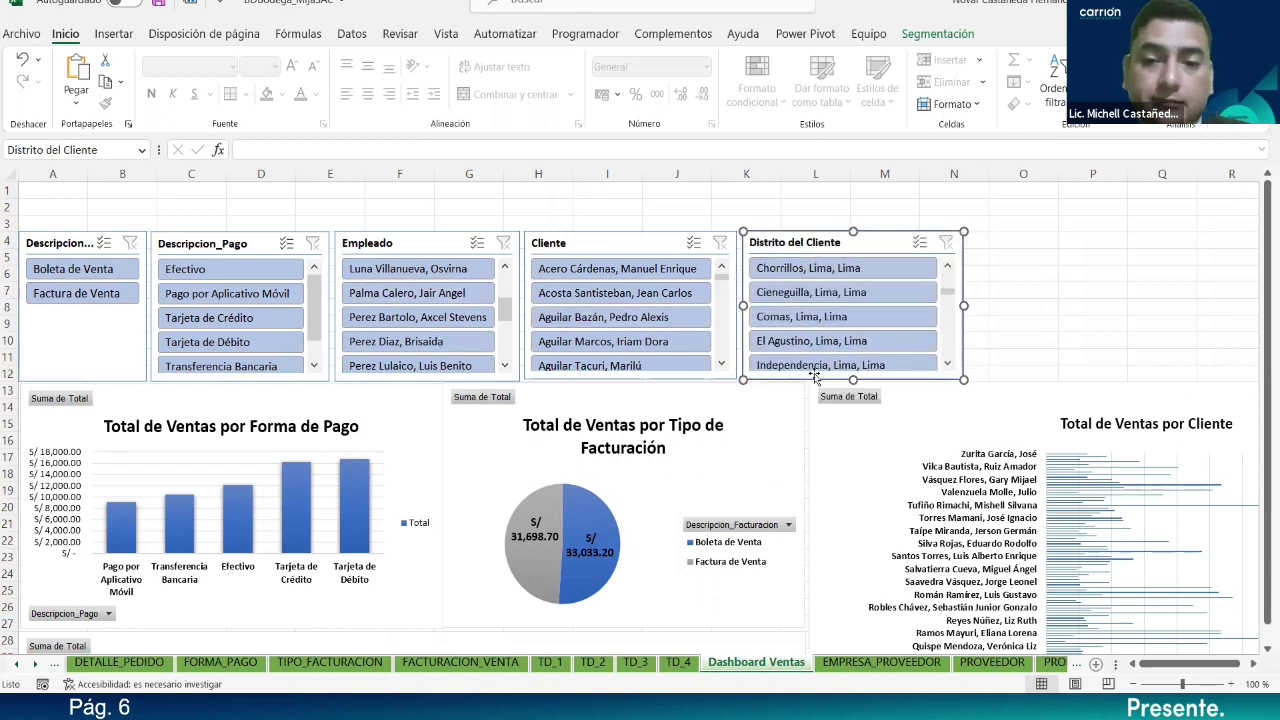
{"action": "scroll", "coordinate": [450, 367], "scroll_direction": "up", "scroll_amount": 2}
{"action": "left_click", "coordinate": [62, 276]}
{"action": "scroll", "coordinate": [740, 450], "scroll_direction": "down", "scroll_amount": 4}
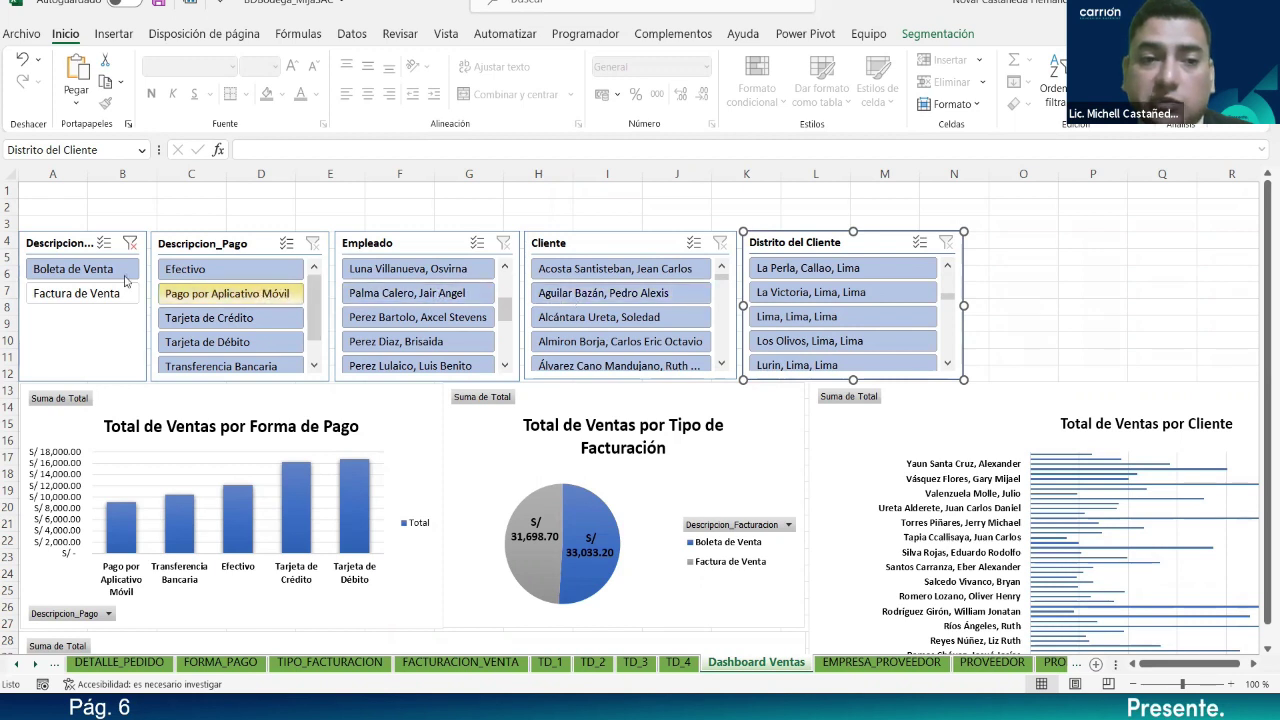
{"action": "left_click", "coordinate": [81, 278]}
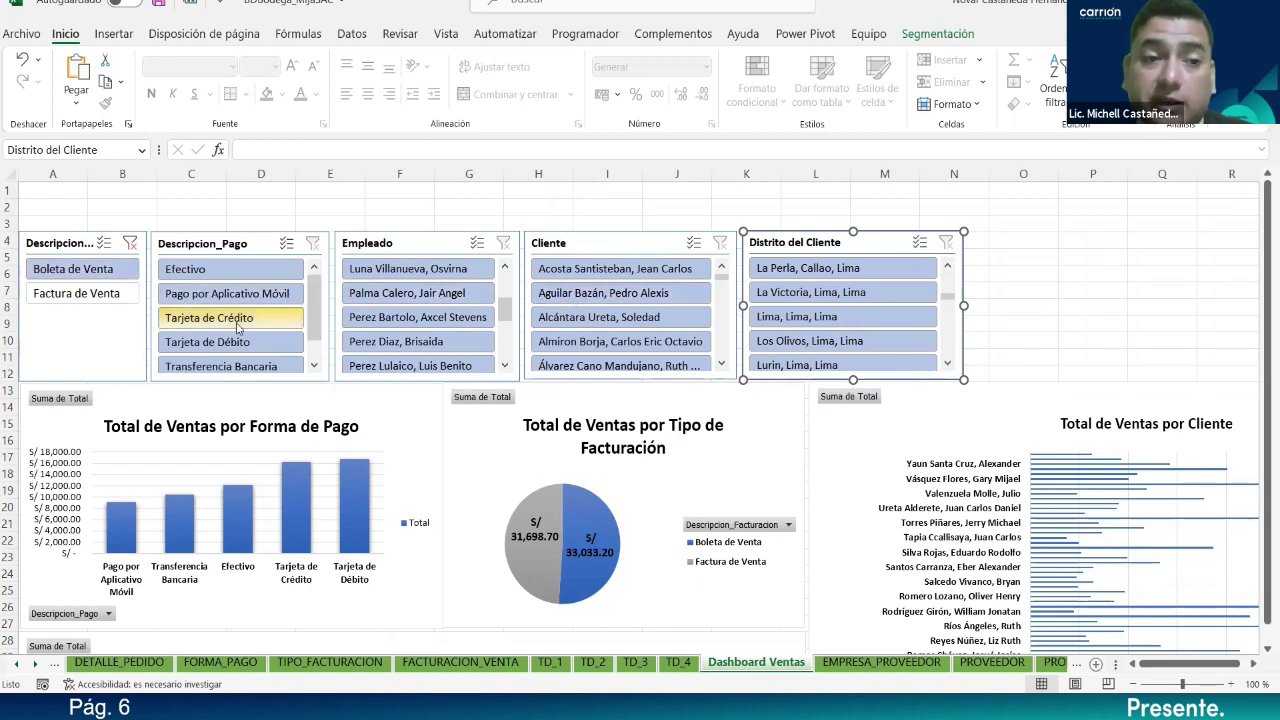
{"action": "left_click", "coordinate": [210, 277]}
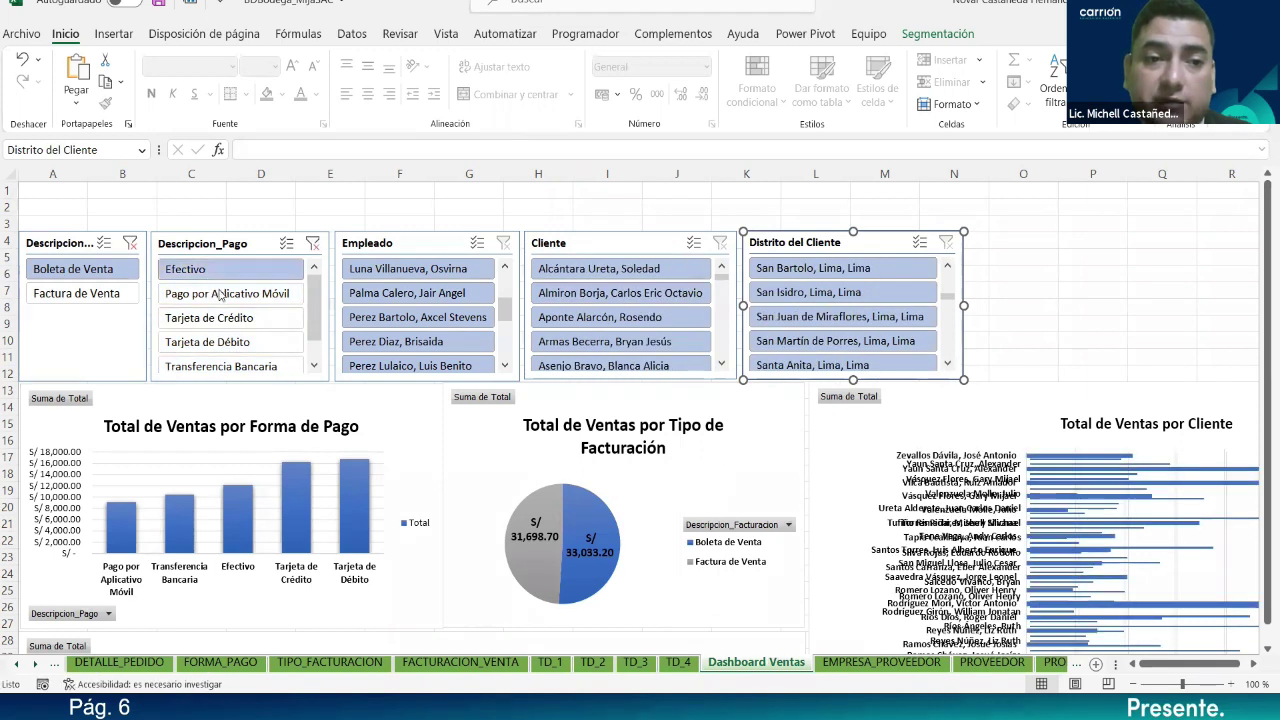
Step: Filter the client chart by the third and fourth employees in the Empleado slicer and review the resulting bars
{"action": "scroll", "coordinate": [505, 310], "scroll_direction": "up", "scroll_amount": 2}
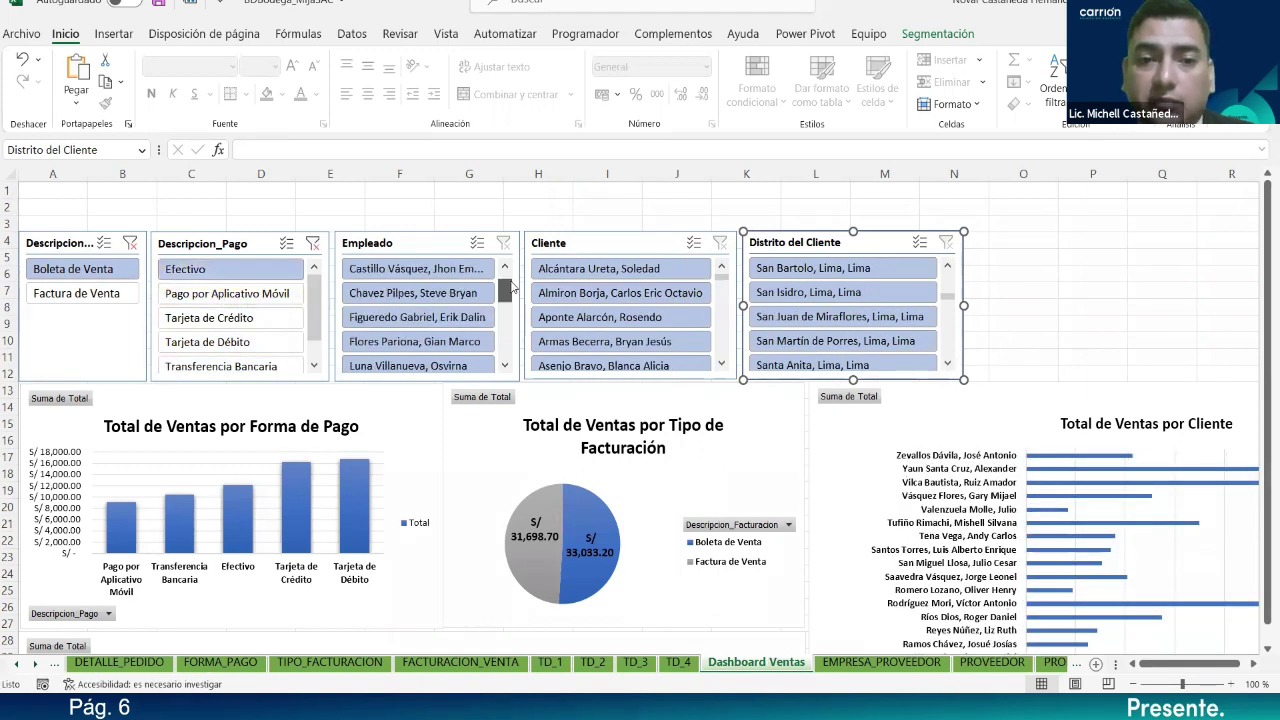
{"action": "left_click", "coordinate": [396, 318]}
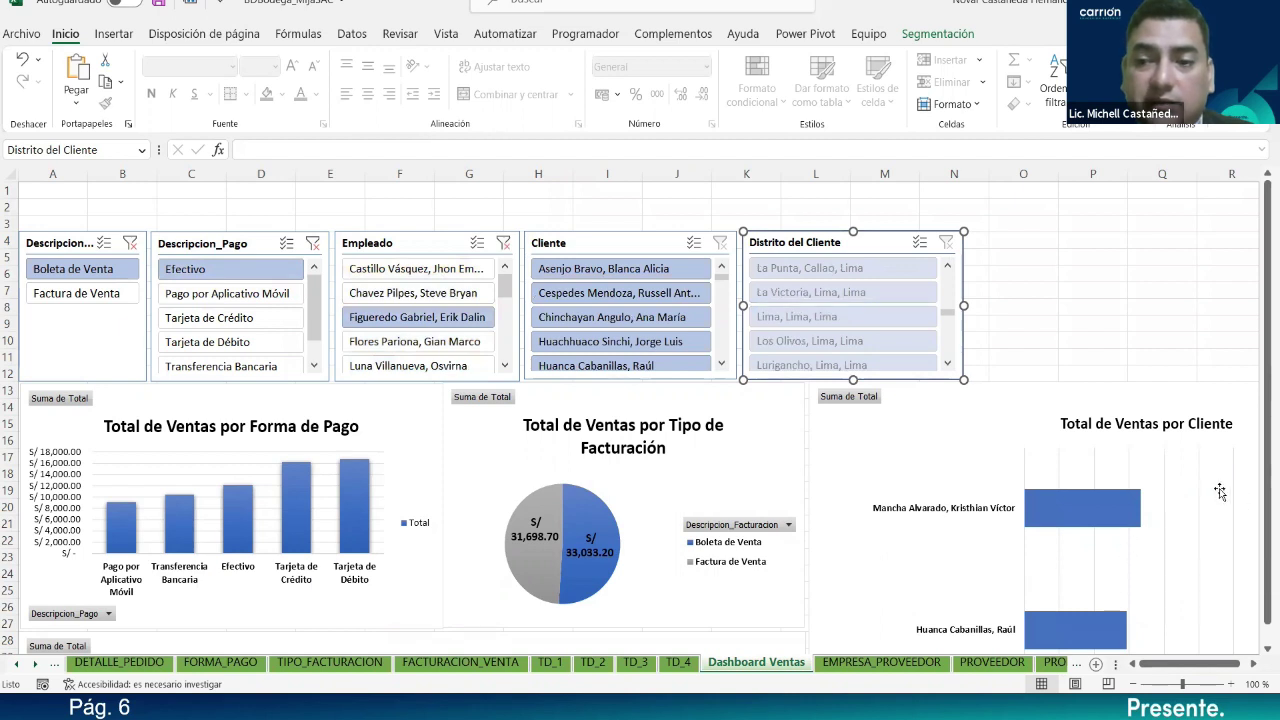
{"action": "scroll", "coordinate": [1209, 533], "scroll_direction": "down", "scroll_amount": 1}
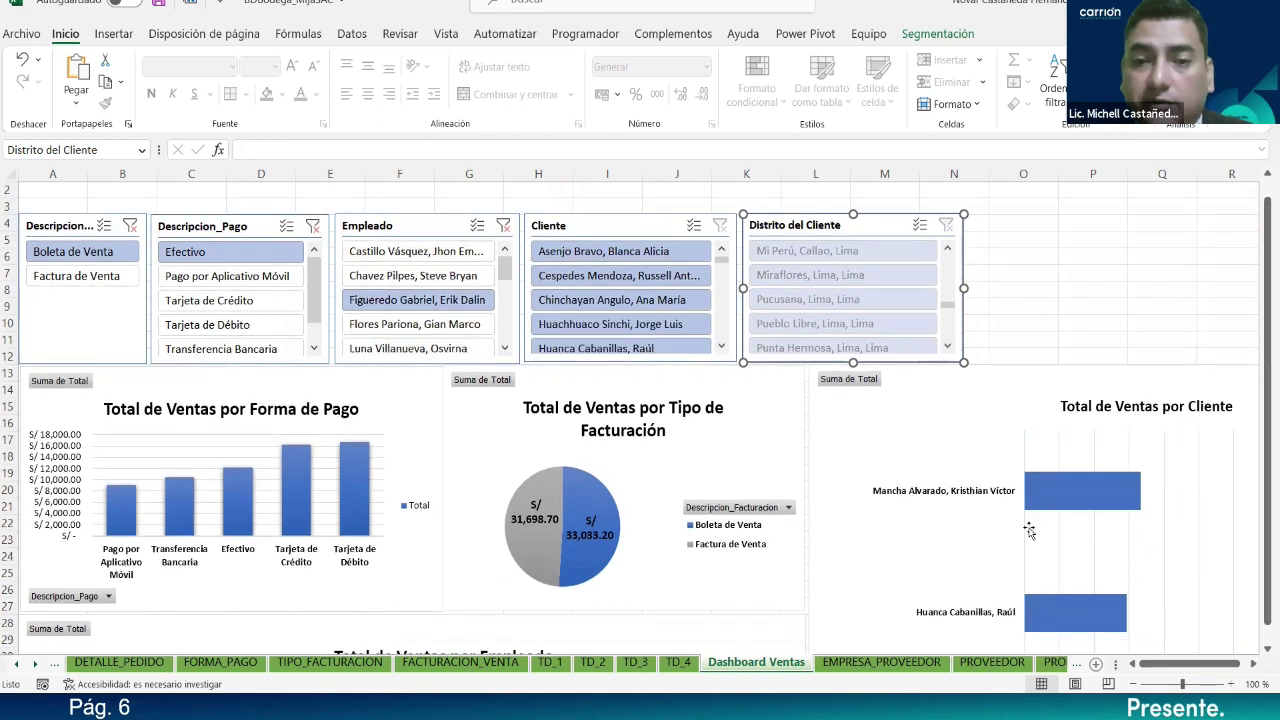
{"action": "left_click", "coordinate": [388, 325], "text": "ctrl"}
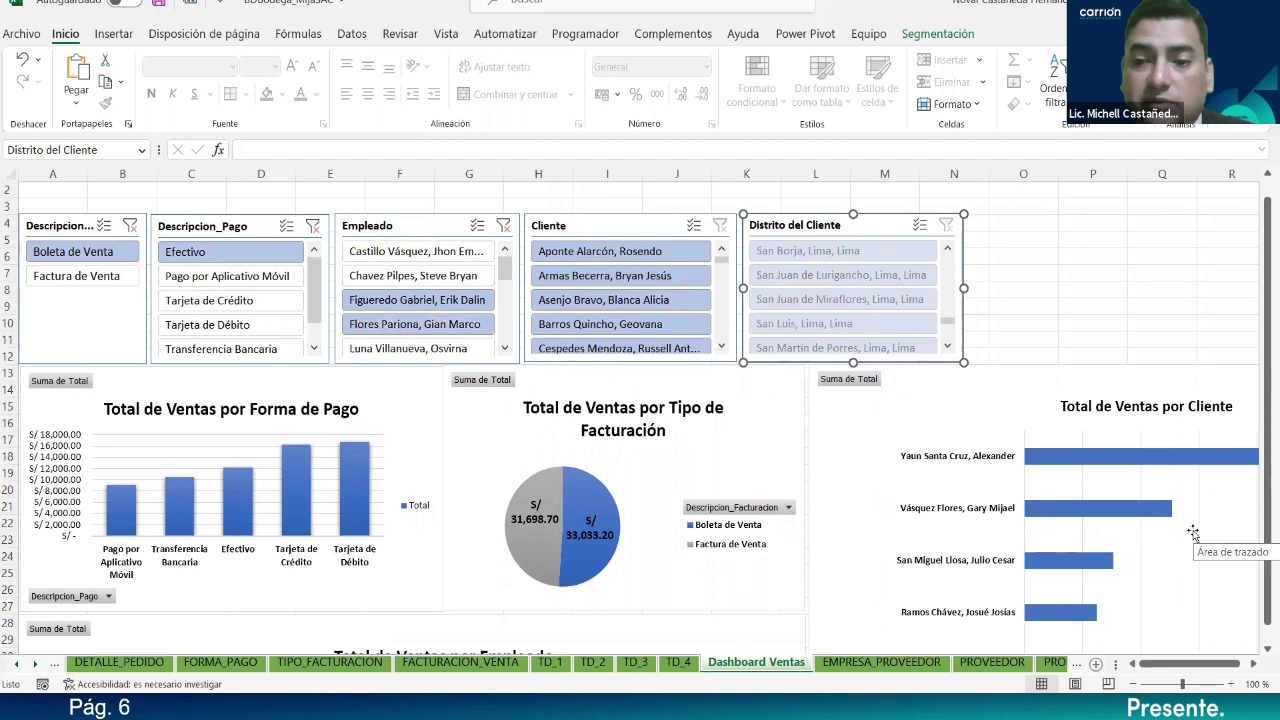
{"action": "scroll", "coordinate": [1093, 542], "scroll_direction": "down", "scroll_amount": 1}
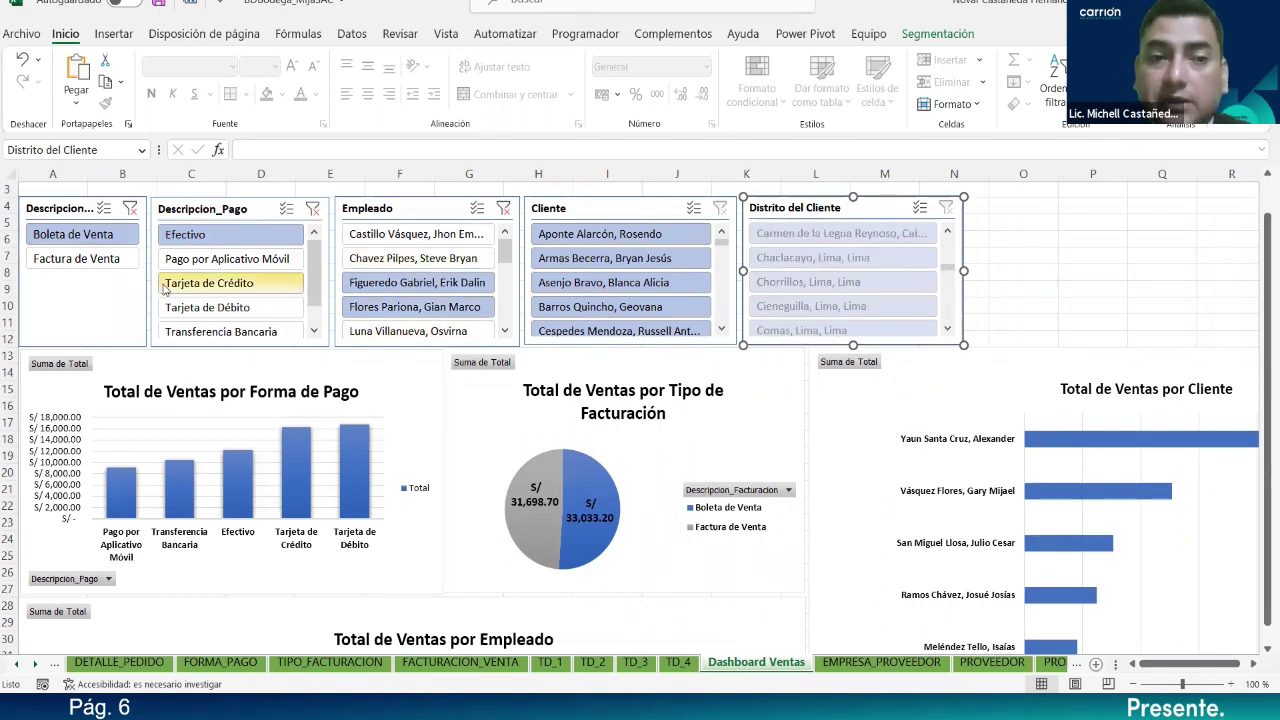
{"action": "left_click", "coordinate": [48, 207]}
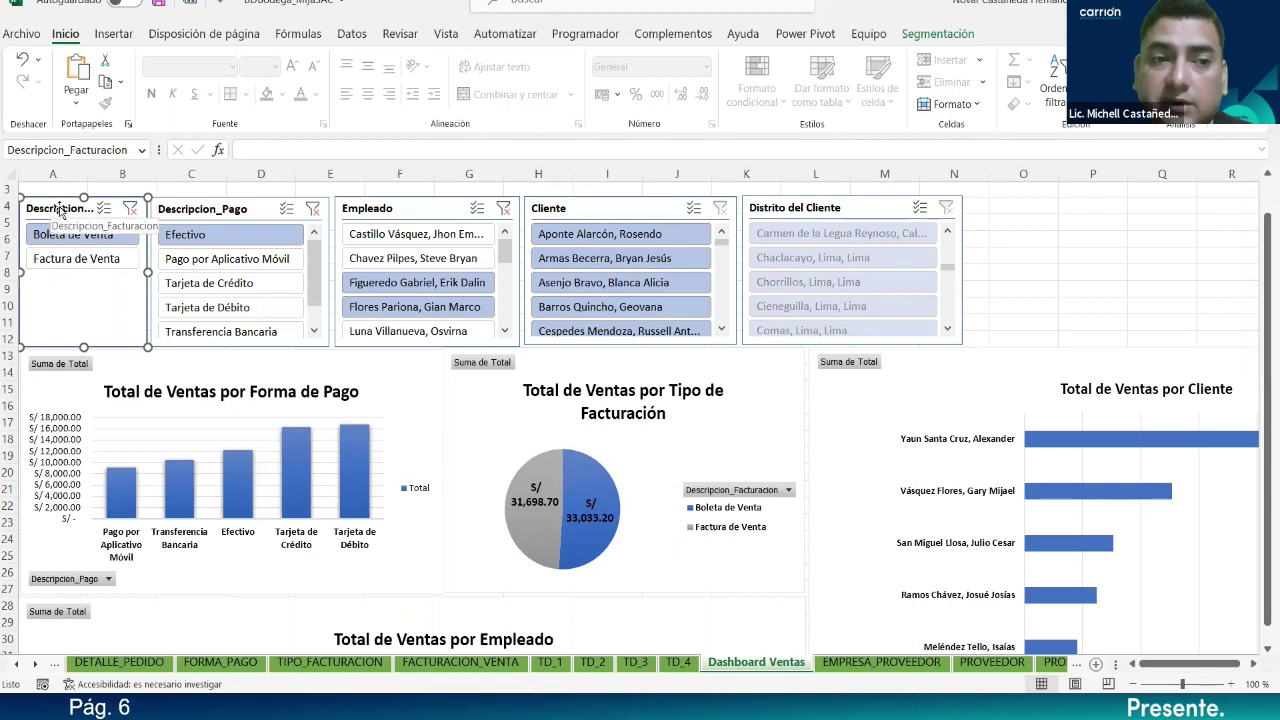
{"action": "right_click", "coordinate": [60, 210]}
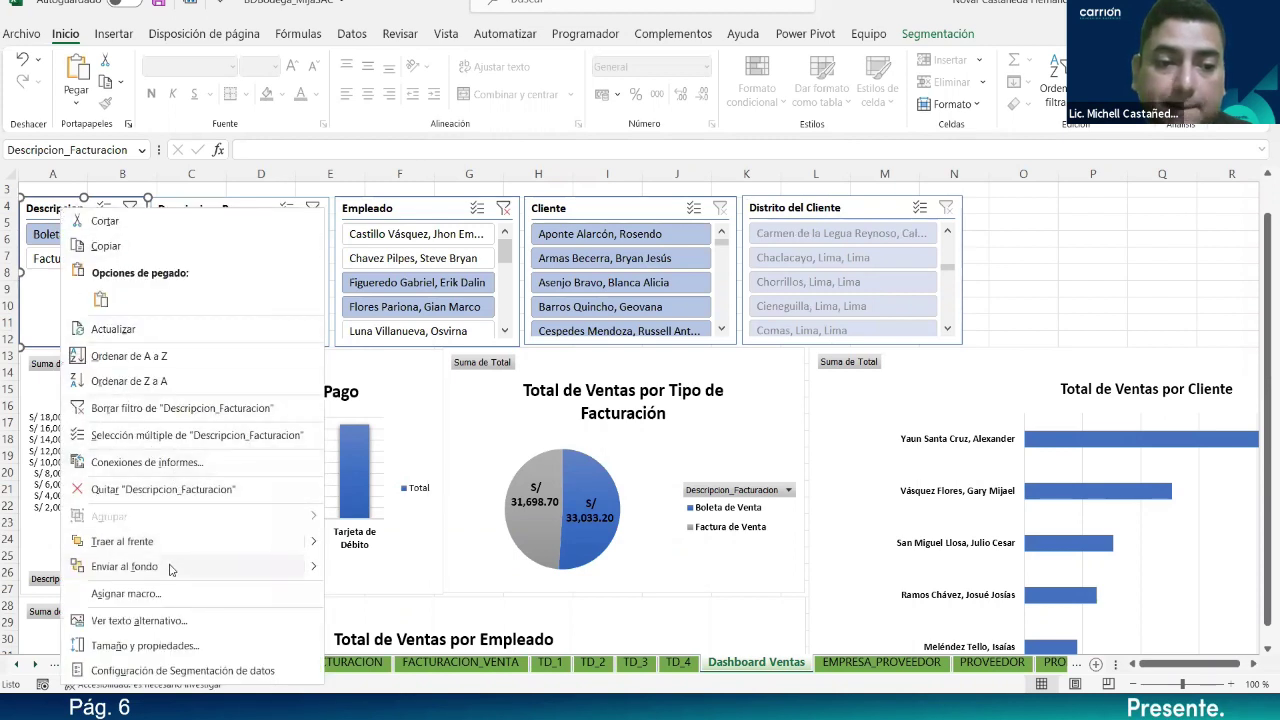
{"action": "left_click", "coordinate": [211, 188]}
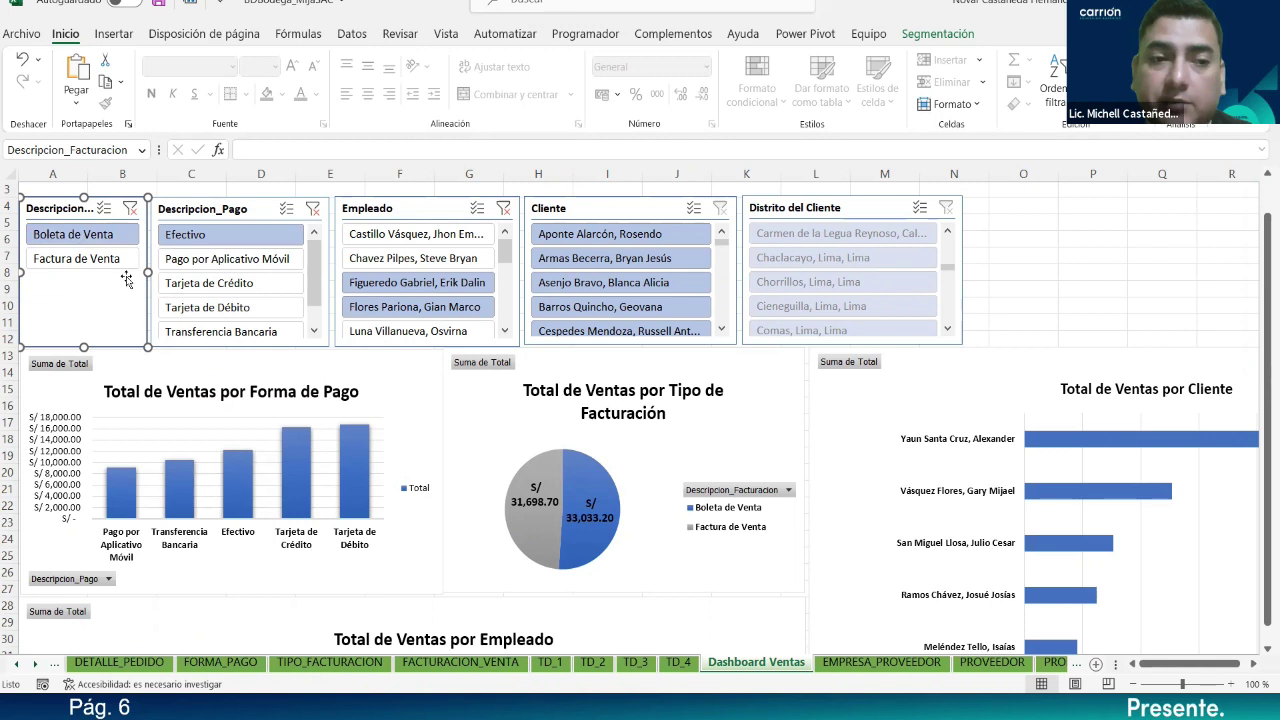
Step: Connect the Descripcion_Facturacion slicer to TablaDinámica15, TablaDinámica16 and TablaDinámica17 in addition to TablaDinámica18
{"action": "left_click", "coordinate": [938, 34]}
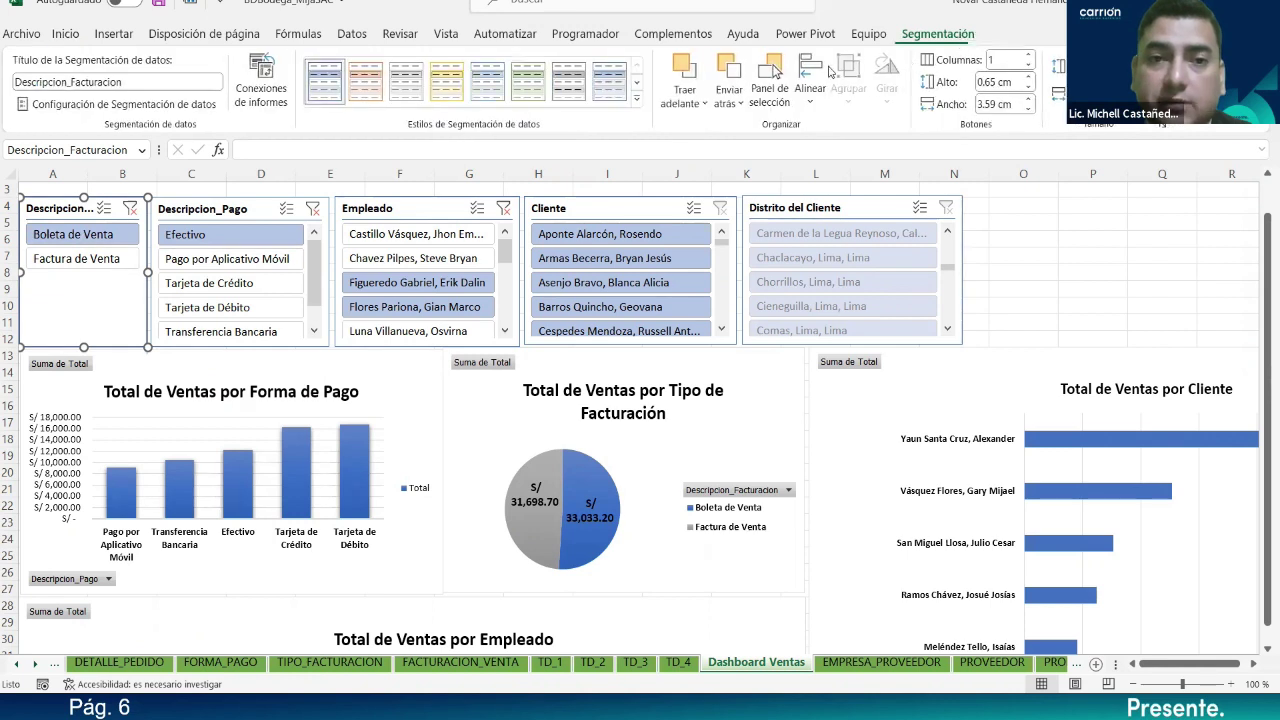
{"action": "left_click", "coordinate": [283, 90]}
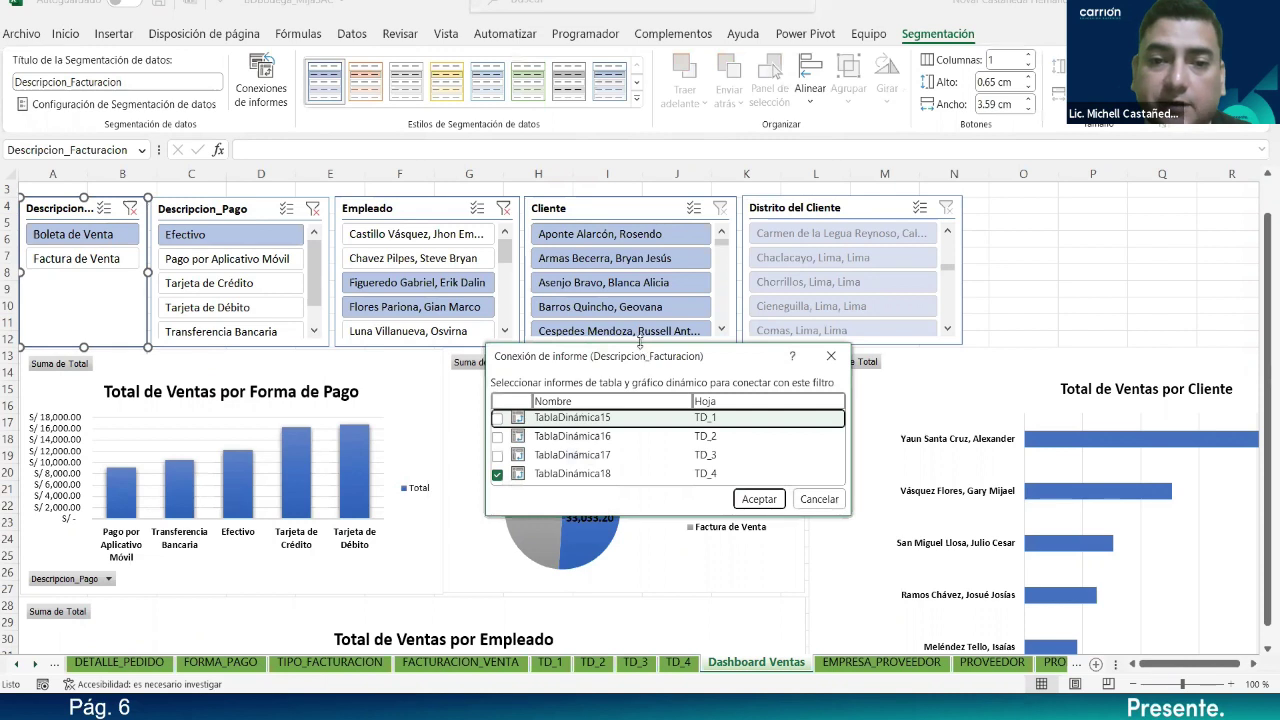
{"action": "left_click_drag", "start_coordinate": [640, 342], "coordinate": [640, 246]}
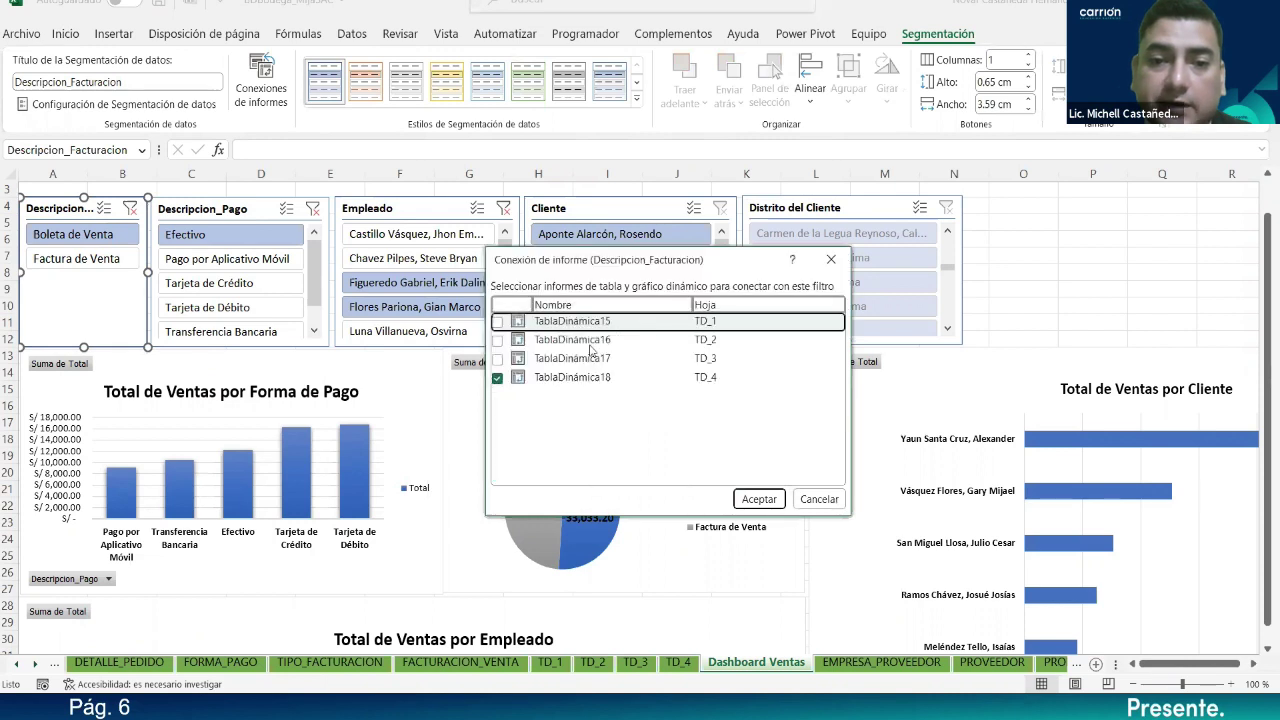
{"action": "left_click", "coordinate": [499, 359]}
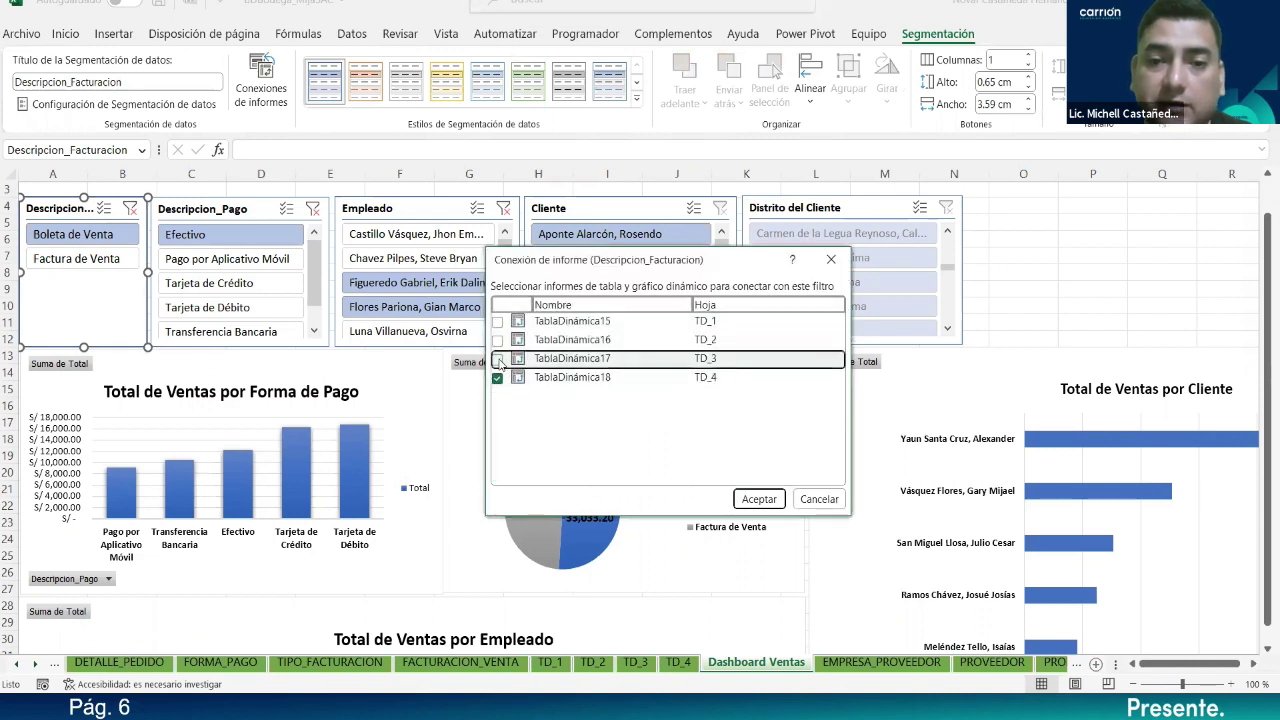
{"action": "left_click", "coordinate": [497, 340]}
{"action": "left_click", "coordinate": [497, 321]}
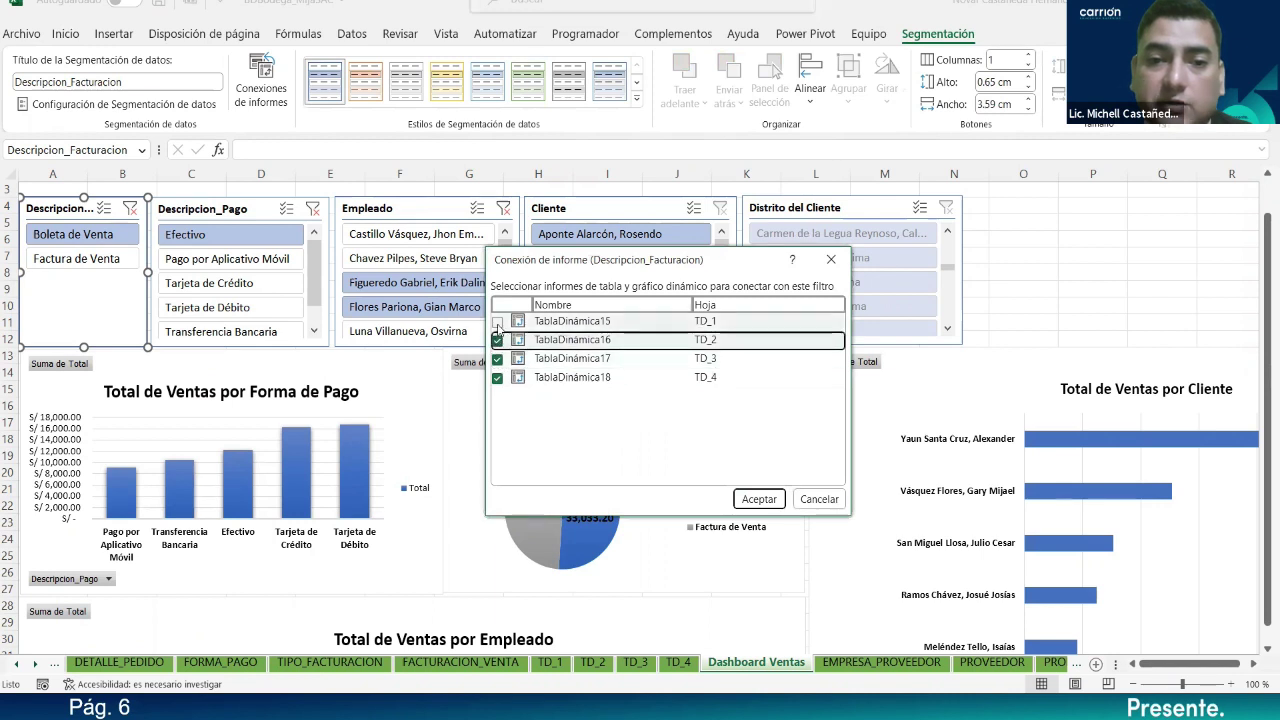
{"action": "left_click", "coordinate": [758, 498]}
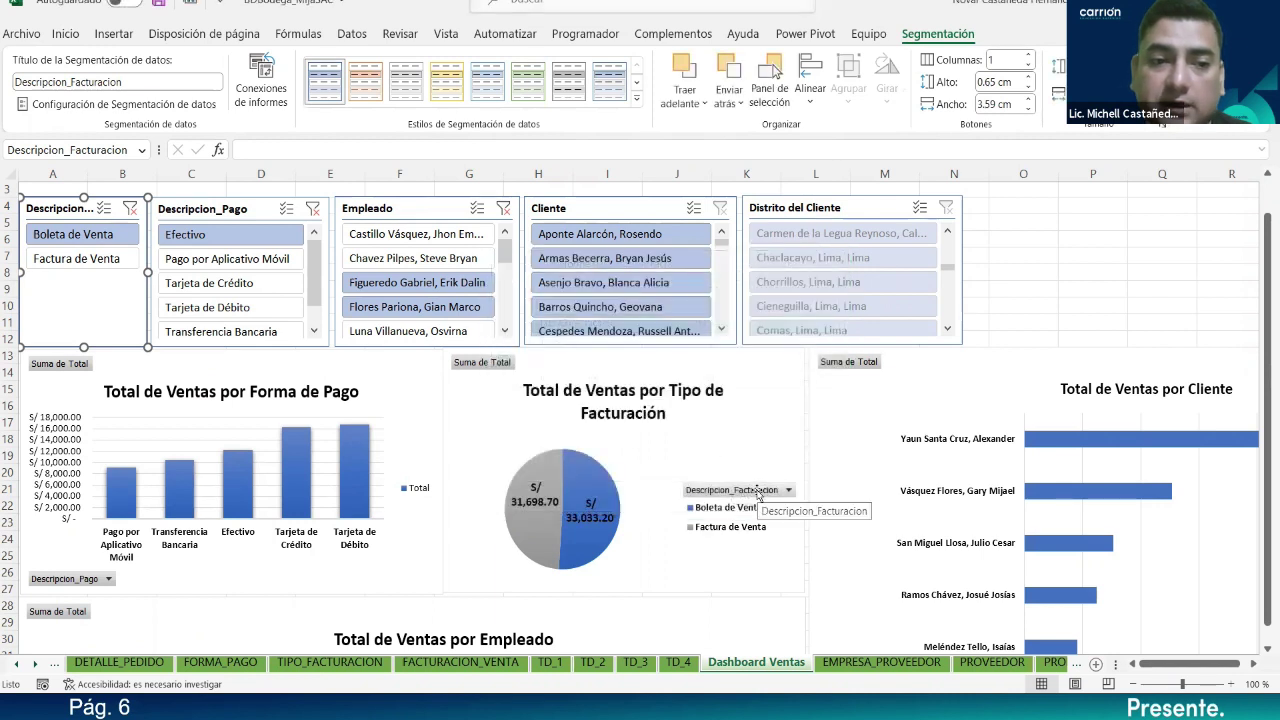
{"action": "left_click", "coordinate": [969, 316]}
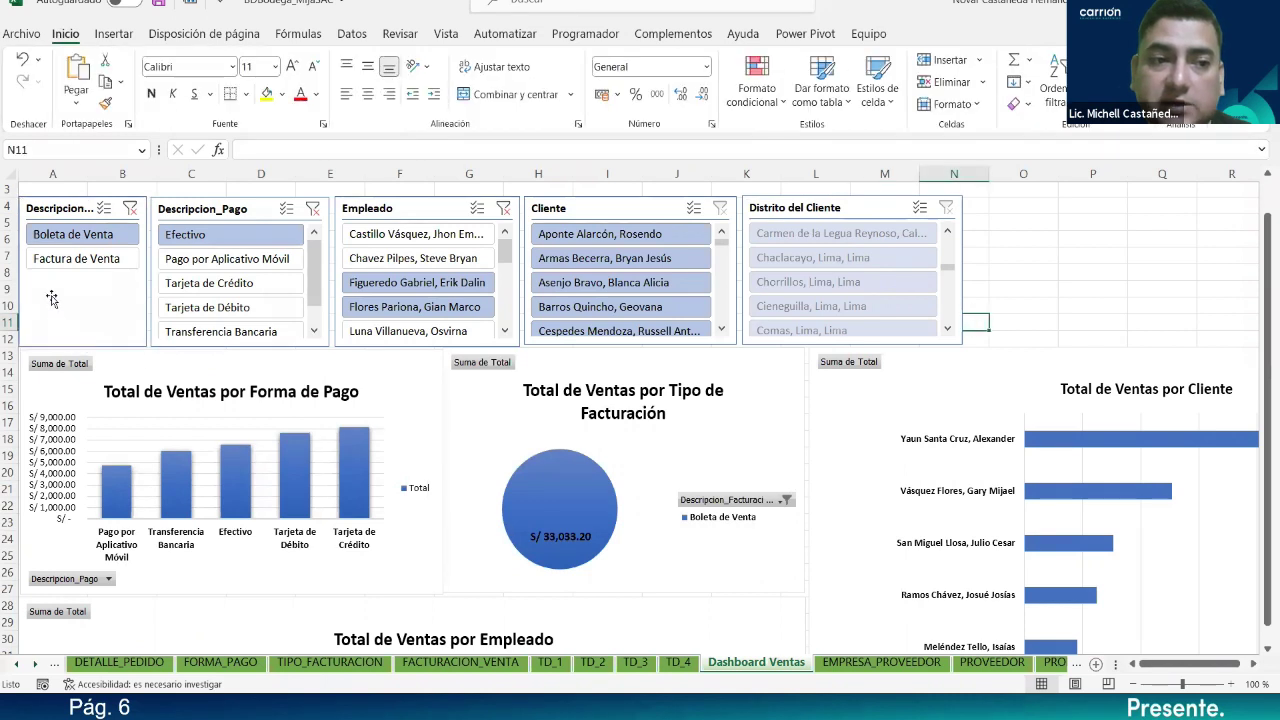
Step: Filter the dashboard to Factura de Venta invoices and select Tarjeta de Crédito in the Descripcion_Pago slicer
{"action": "left_click", "coordinate": [73, 259]}
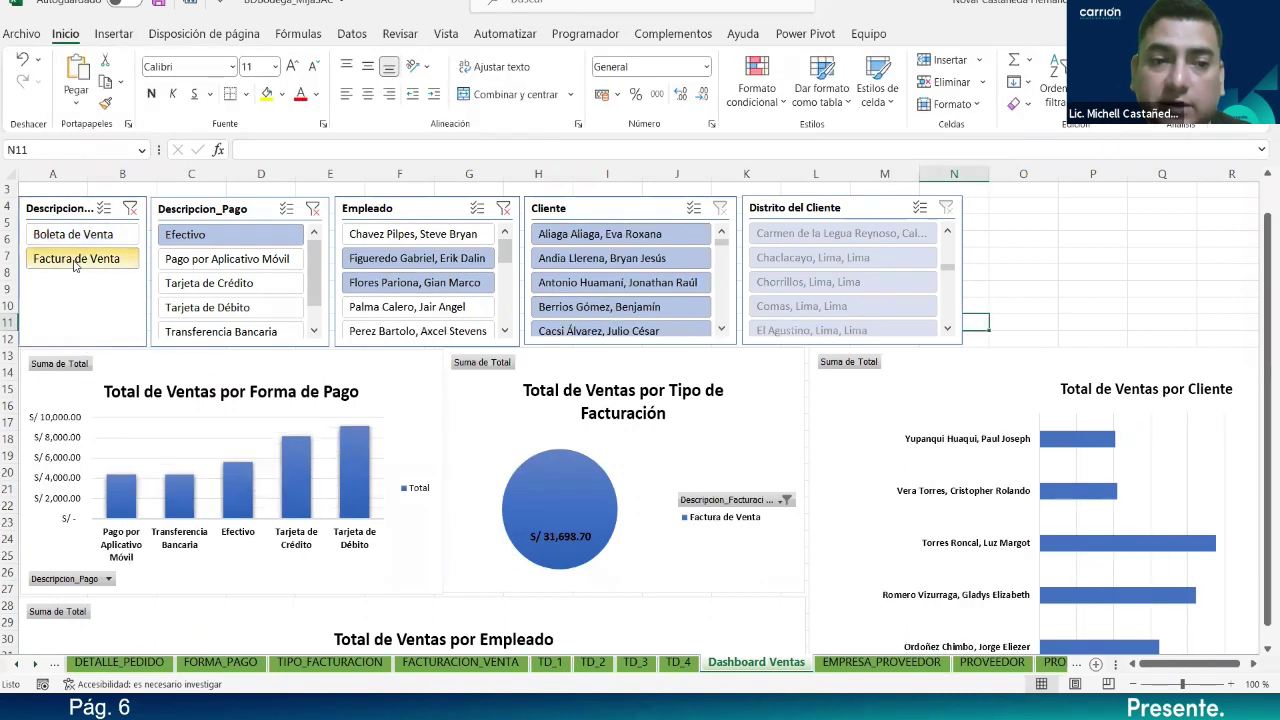
{"action": "scroll", "coordinate": [518, 503], "scroll_direction": "down", "scroll_amount": 2}
{"action": "scroll", "coordinate": [520, 503], "scroll_direction": "up", "scroll_amount": 2}
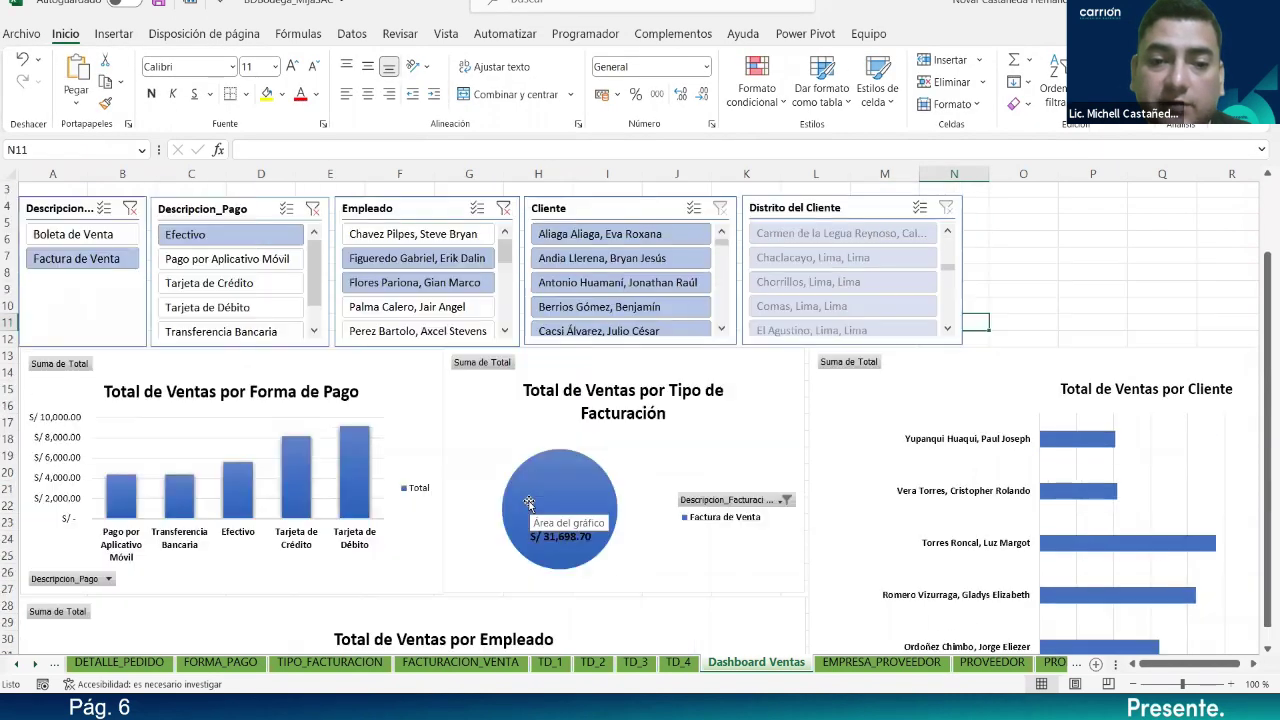
{"action": "left_click", "coordinate": [207, 285]}
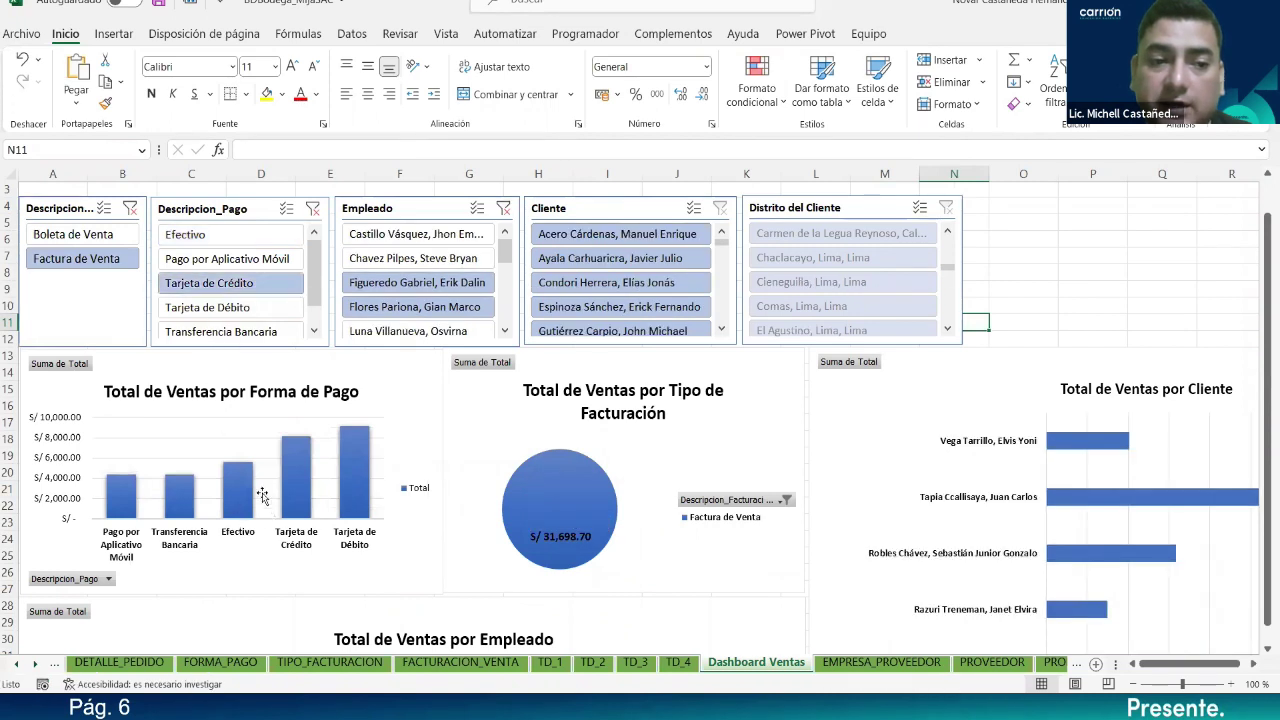
Step: Connect the Descripcion_Pago slicer to TablaDinámica15, TablaDinámica16 and TablaDinámica17 as well
{"action": "left_click", "coordinate": [220, 210]}
{"action": "left_click", "coordinate": [934, 36]}
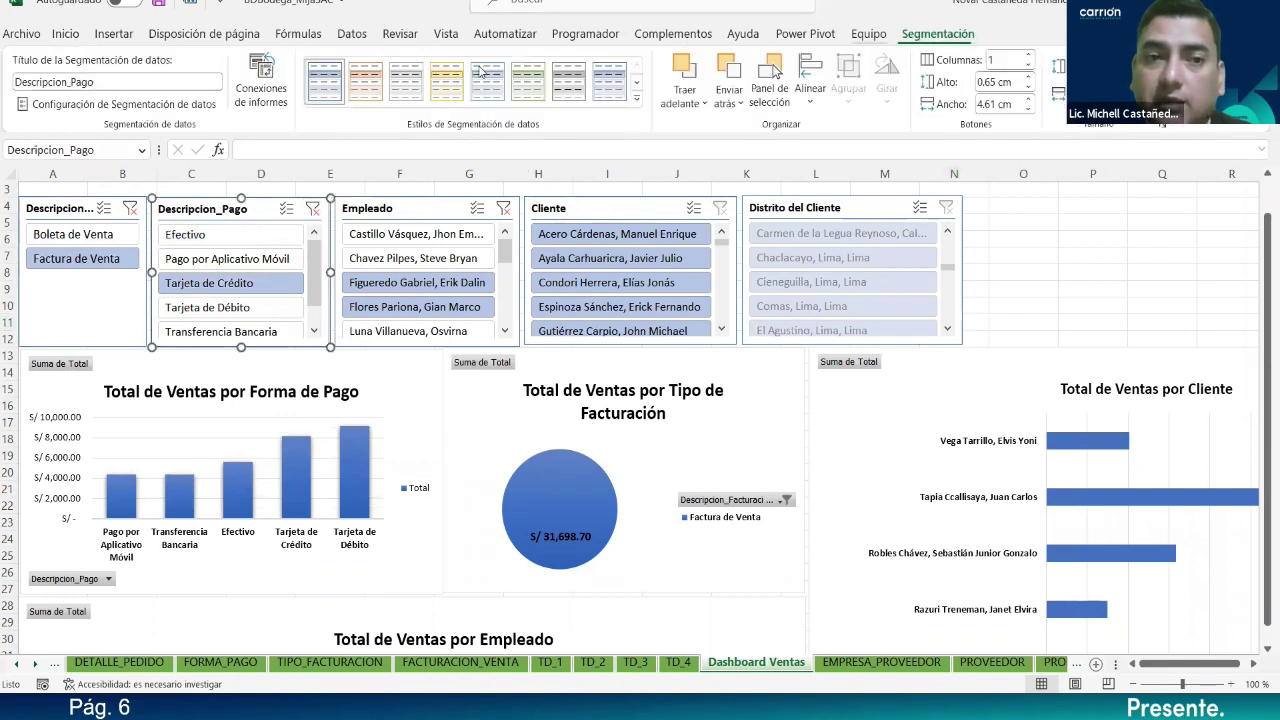
{"action": "left_click", "coordinate": [261, 80]}
{"action": "left_click", "coordinate": [497, 406]}
{"action": "left_click", "coordinate": [497, 389]}
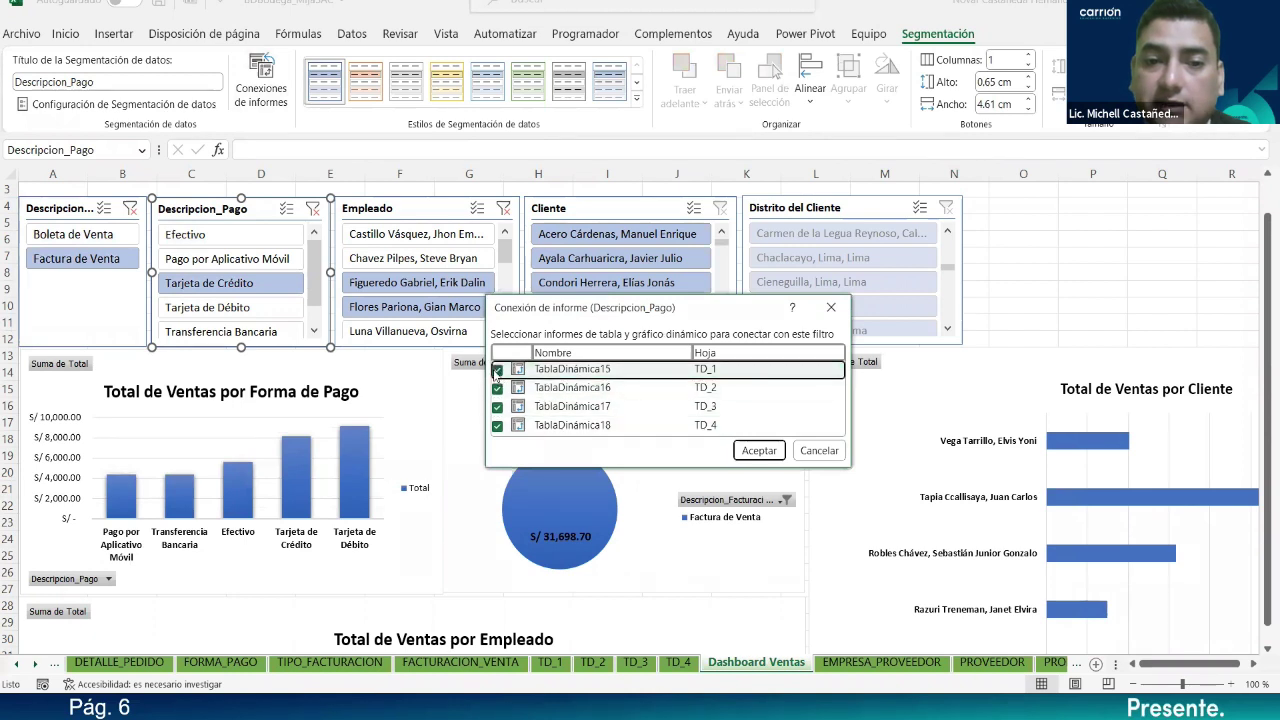
{"action": "left_click_drag", "start_coordinate": [551, 294], "coordinate": [551, 253]}
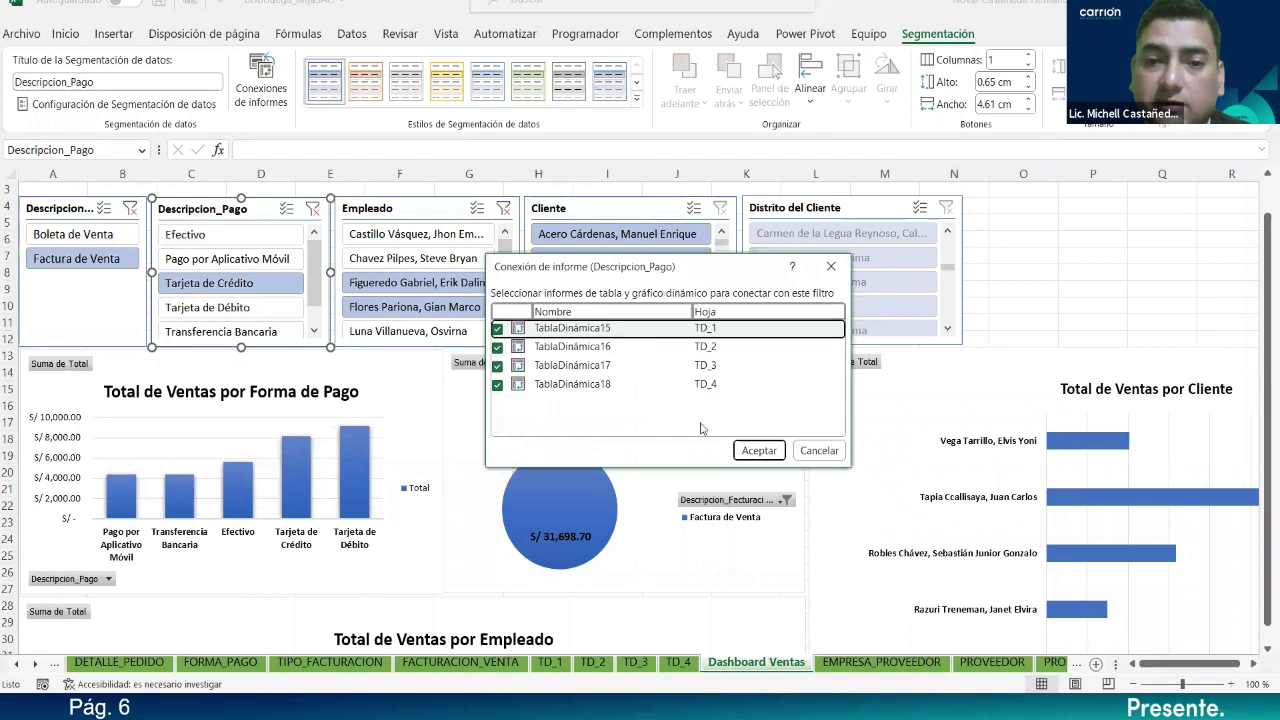
{"action": "left_click", "coordinate": [759, 451]}
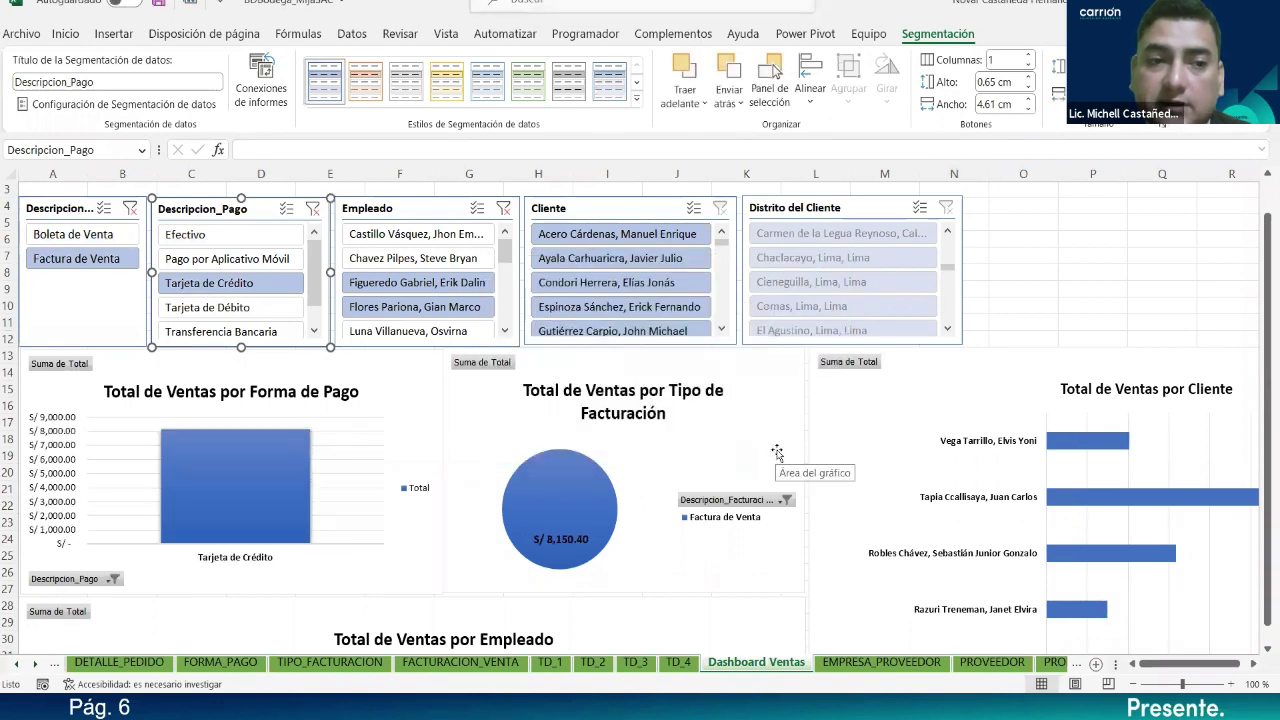
{"action": "key", "text": "Escape"}
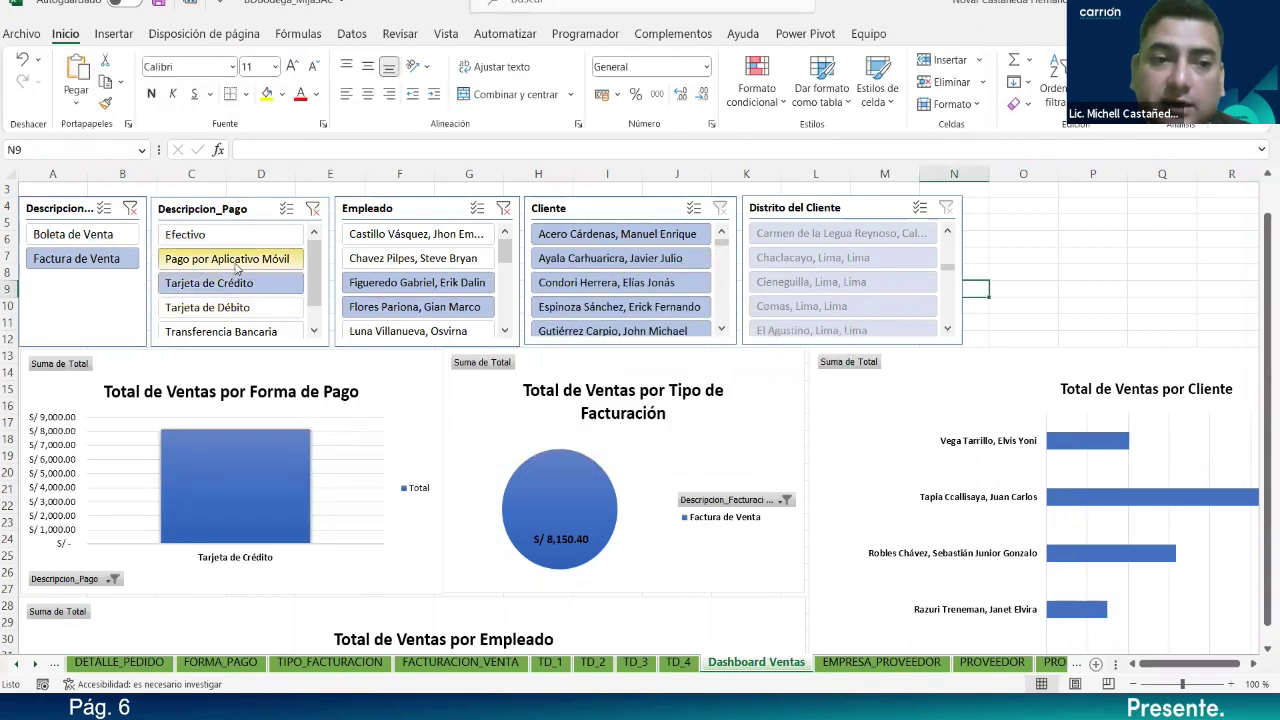
Step: Filter the dashboard by Efectivo, Tarjeta de Crédito and Tarjeta de Débito together and check the charts
{"action": "left_click", "coordinate": [212, 236]}
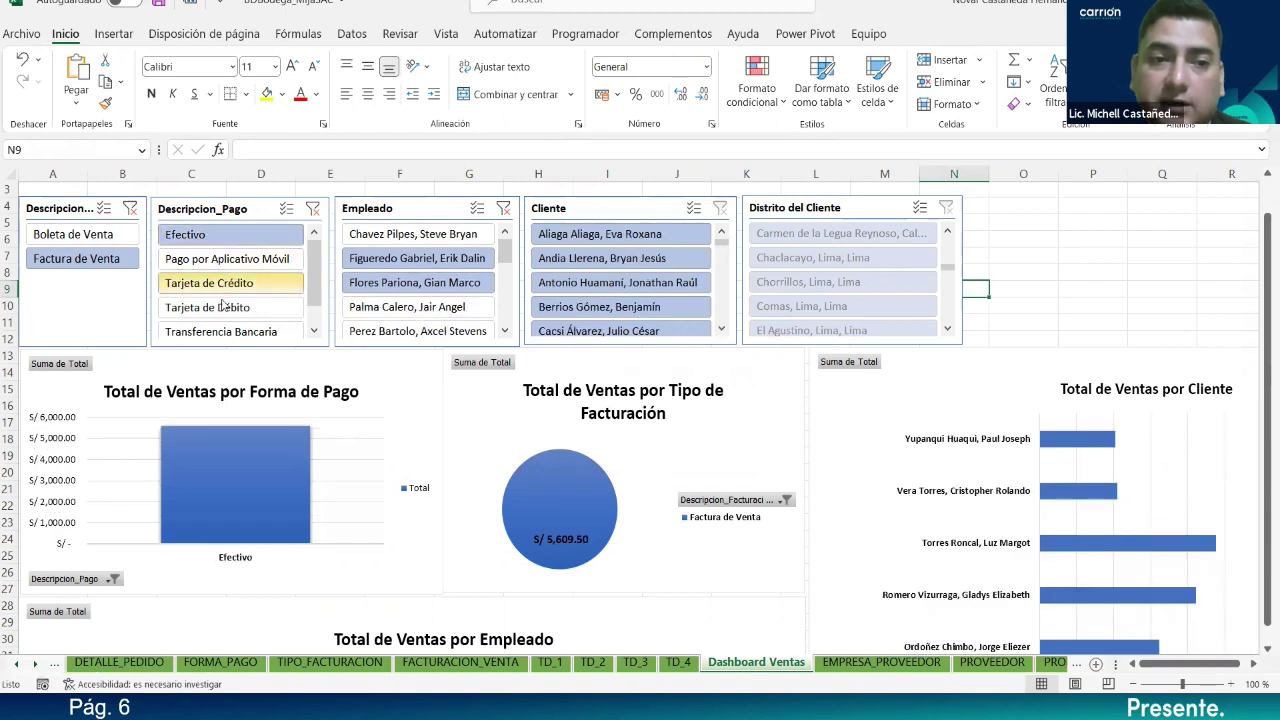
{"action": "left_click", "coordinate": [219, 290], "text": "ctrl"}
{"action": "left_click", "coordinate": [226, 309], "text": "ctrl"}
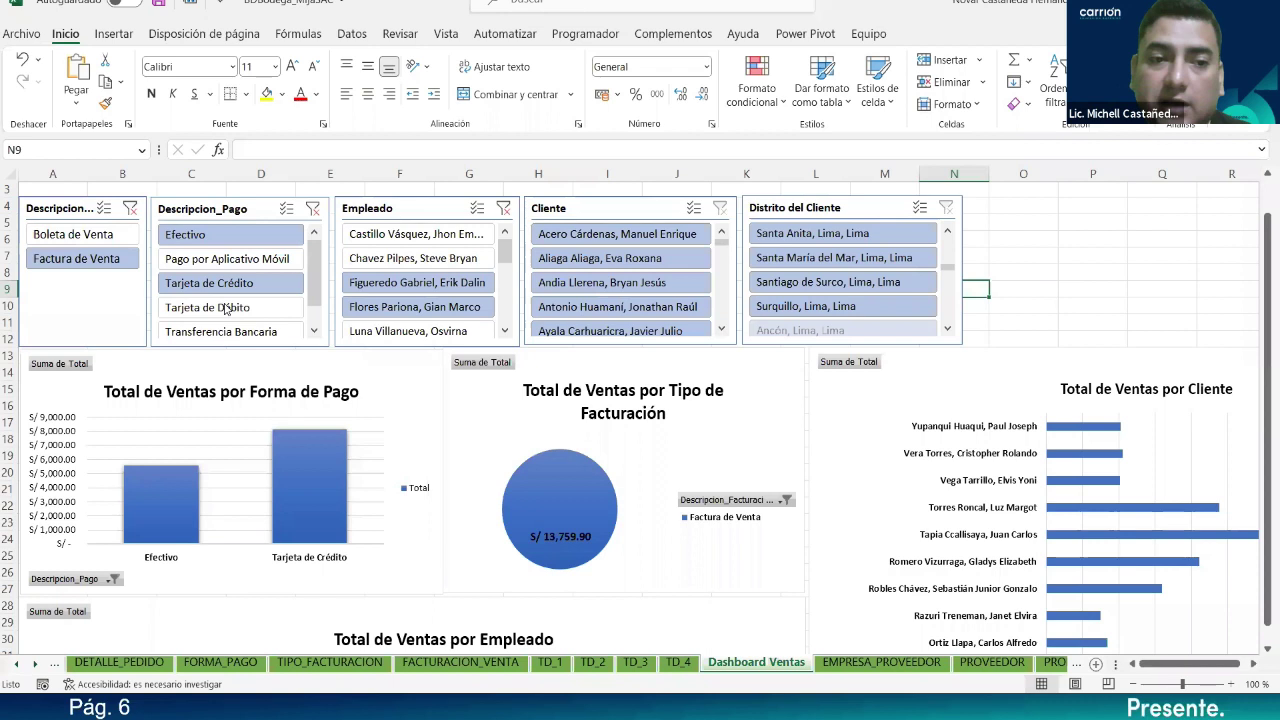
{"action": "scroll", "coordinate": [441, 529], "scroll_direction": "down", "scroll_amount": 6}
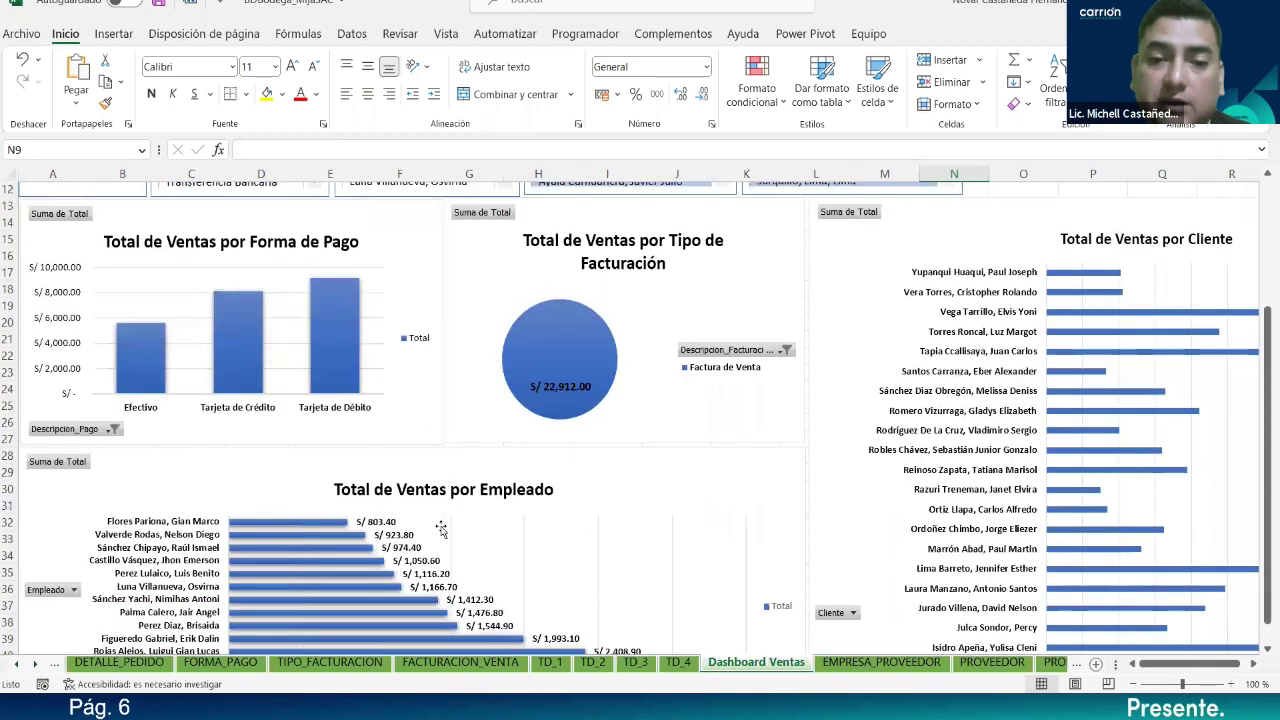
{"action": "scroll", "coordinate": [441, 529], "scroll_direction": "up", "scroll_amount": 7}
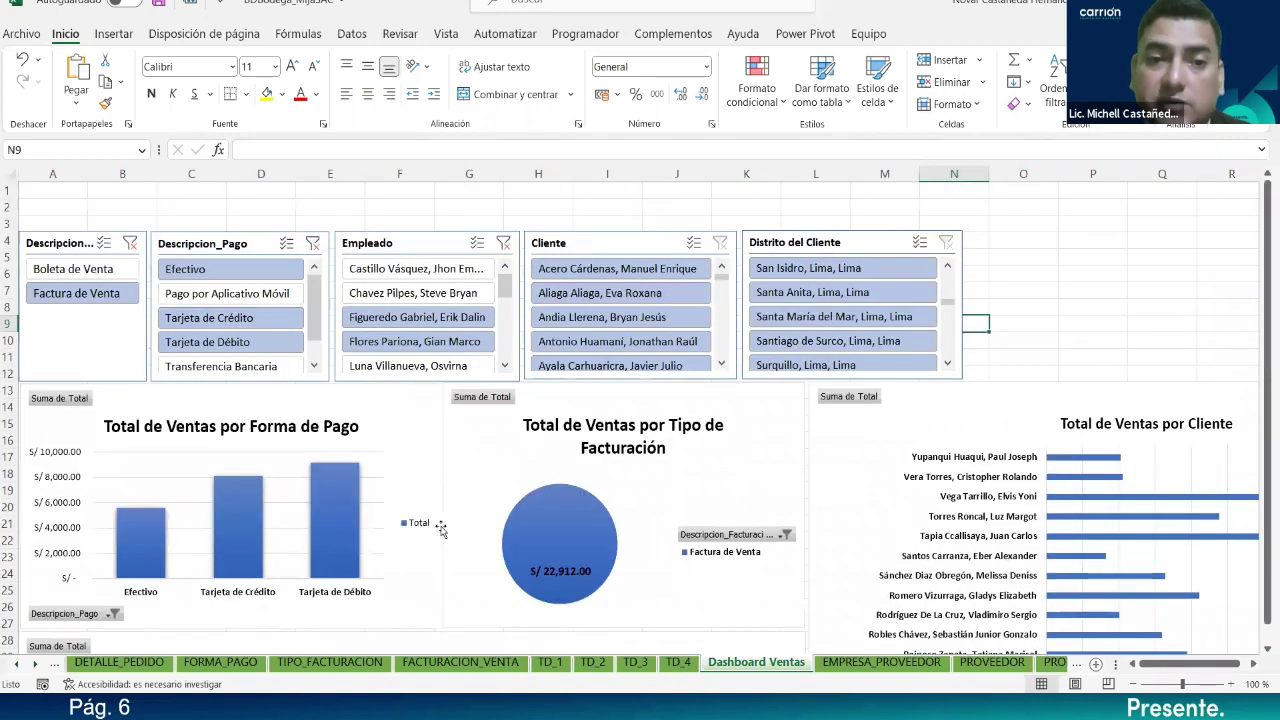
Step: Connect the Empleado slicer to the pivot tables on TD_1, TD_2 and TD_3 besides TD_4
{"action": "left_click", "coordinate": [410, 246]}
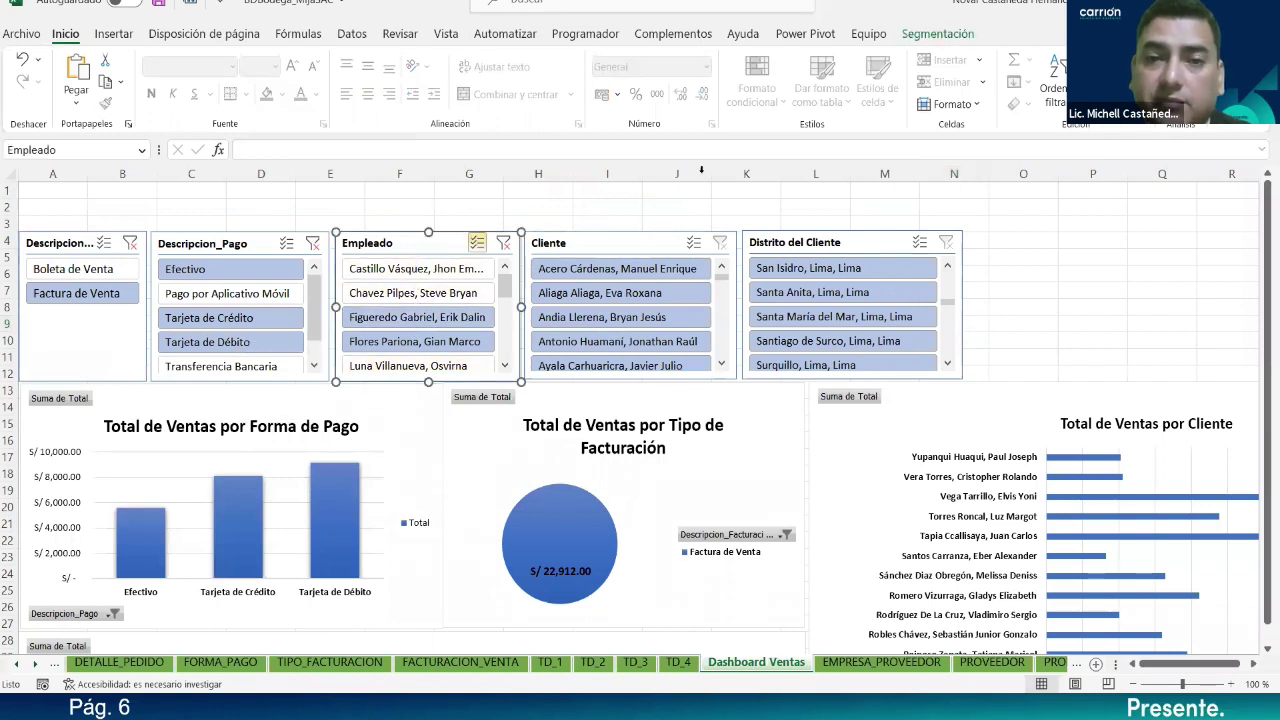
{"action": "left_click", "coordinate": [912, 36]}
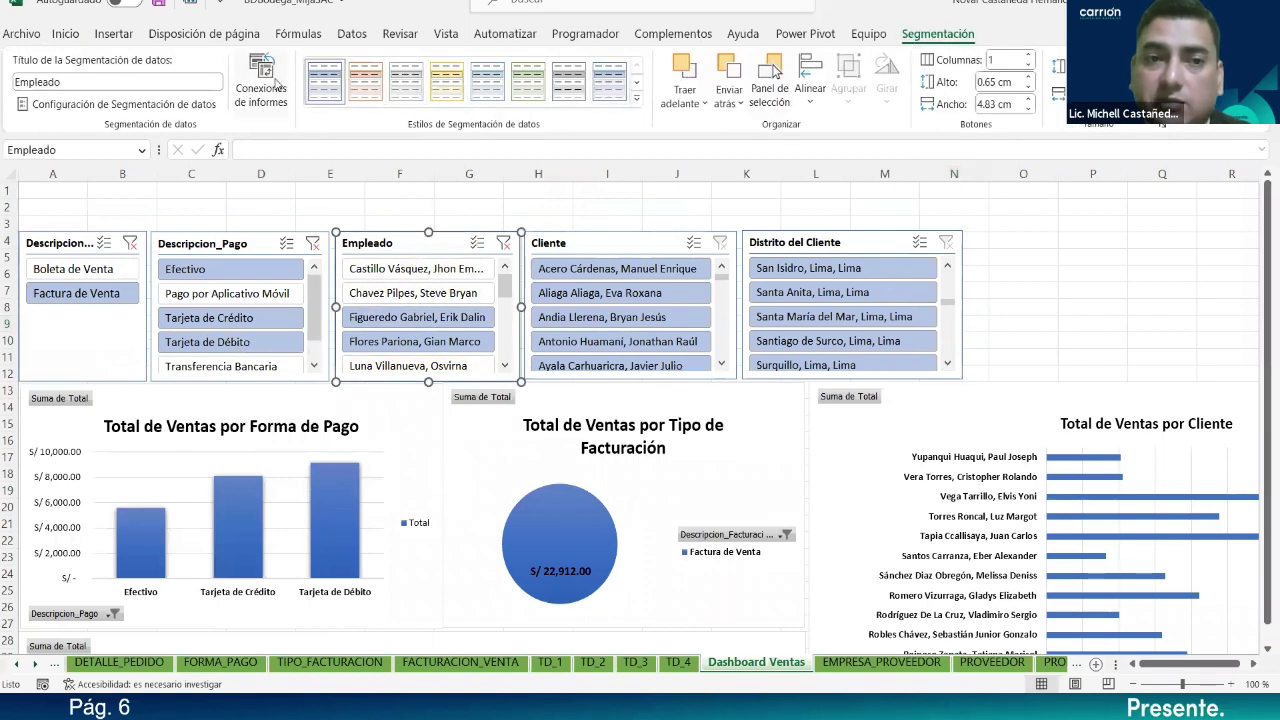
{"action": "left_click", "coordinate": [261, 80]}
{"action": "left_click", "coordinate": [497, 367]}
{"action": "left_click", "coordinate": [497, 385]}
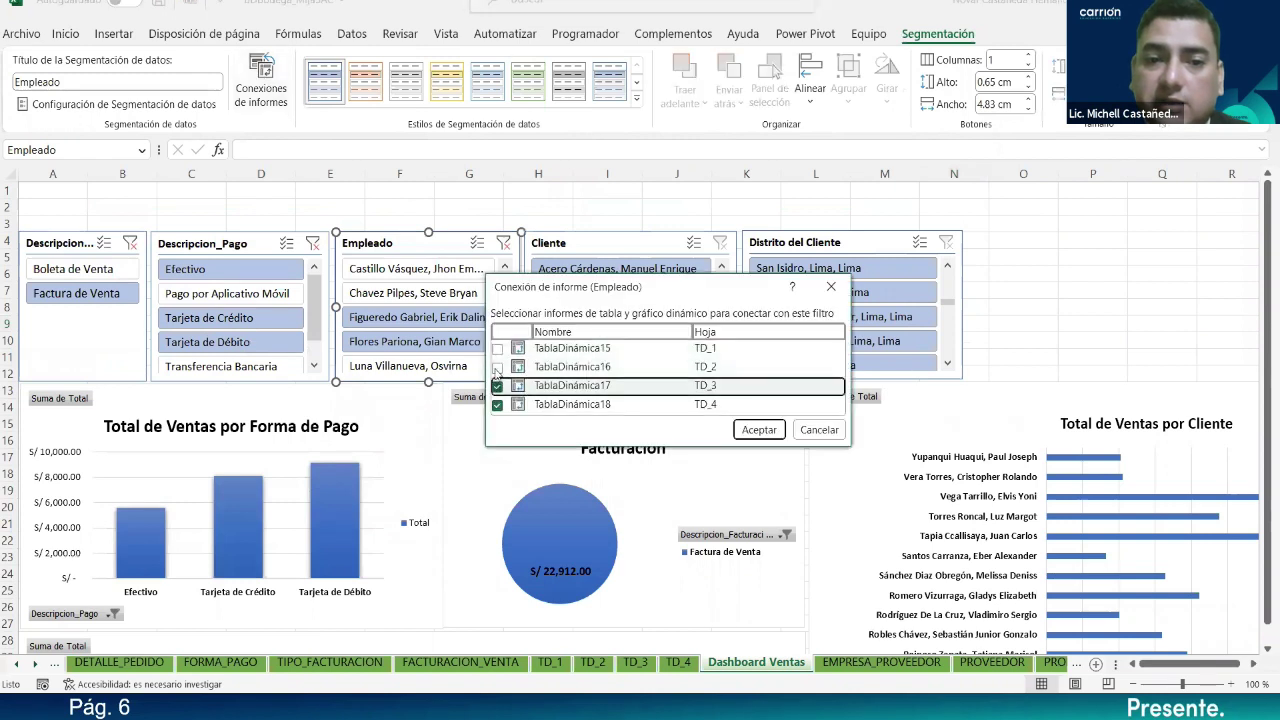
{"action": "left_click", "coordinate": [497, 349]}
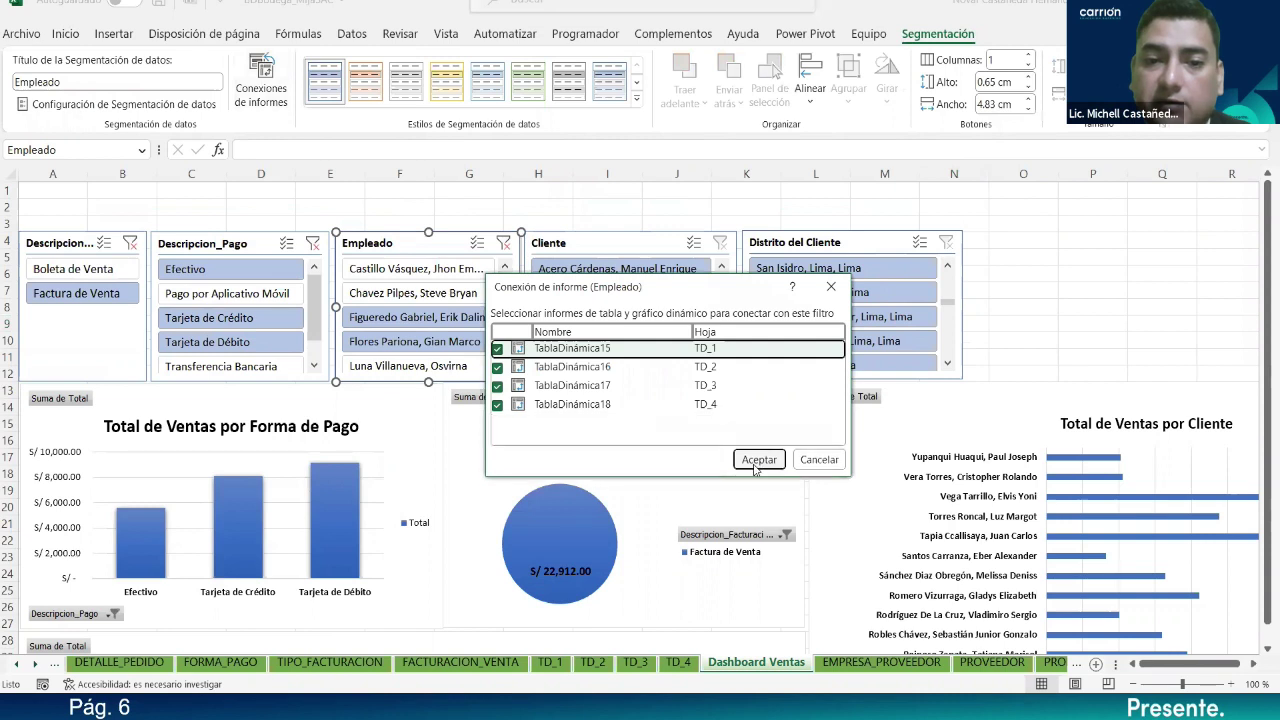
{"action": "left_click", "coordinate": [759, 429]}
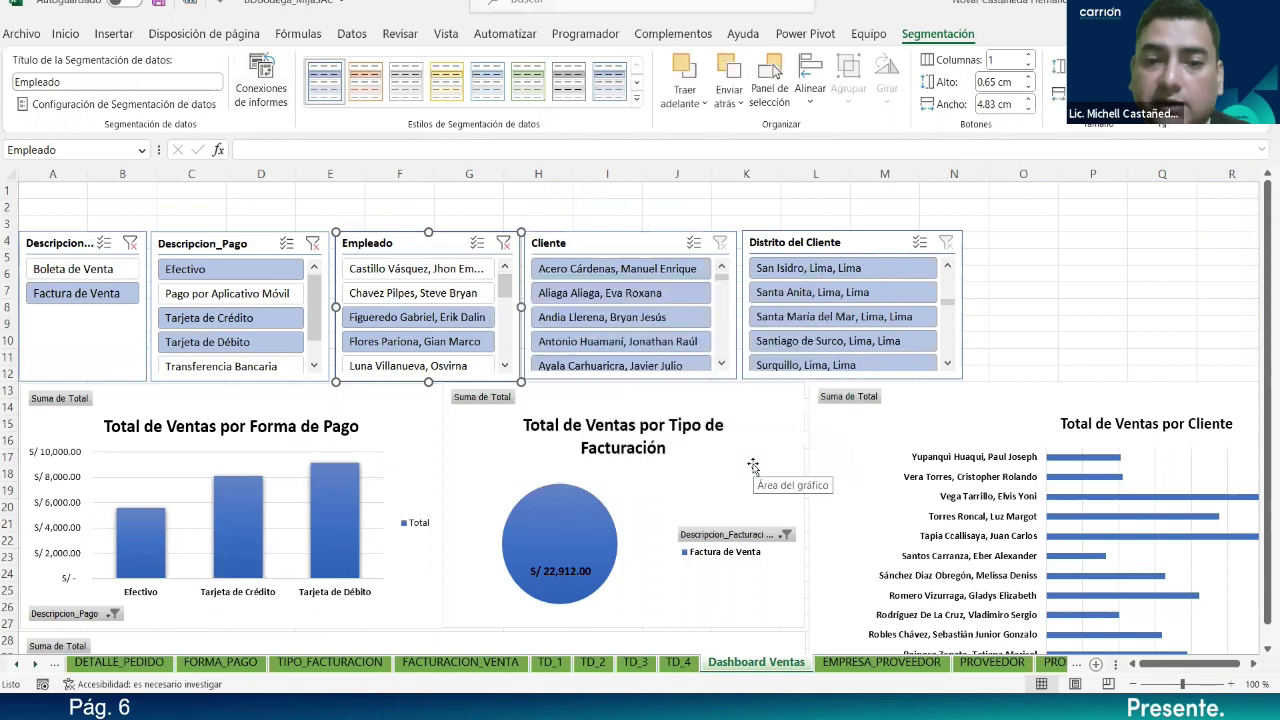
{"action": "left_click", "coordinate": [988, 336]}
Step: Review the employee chart, then filter the dashboard by the first three employees in the Empleado slicer
{"action": "scroll", "coordinate": [988, 336], "scroll_direction": "down", "scroll_amount": 7}
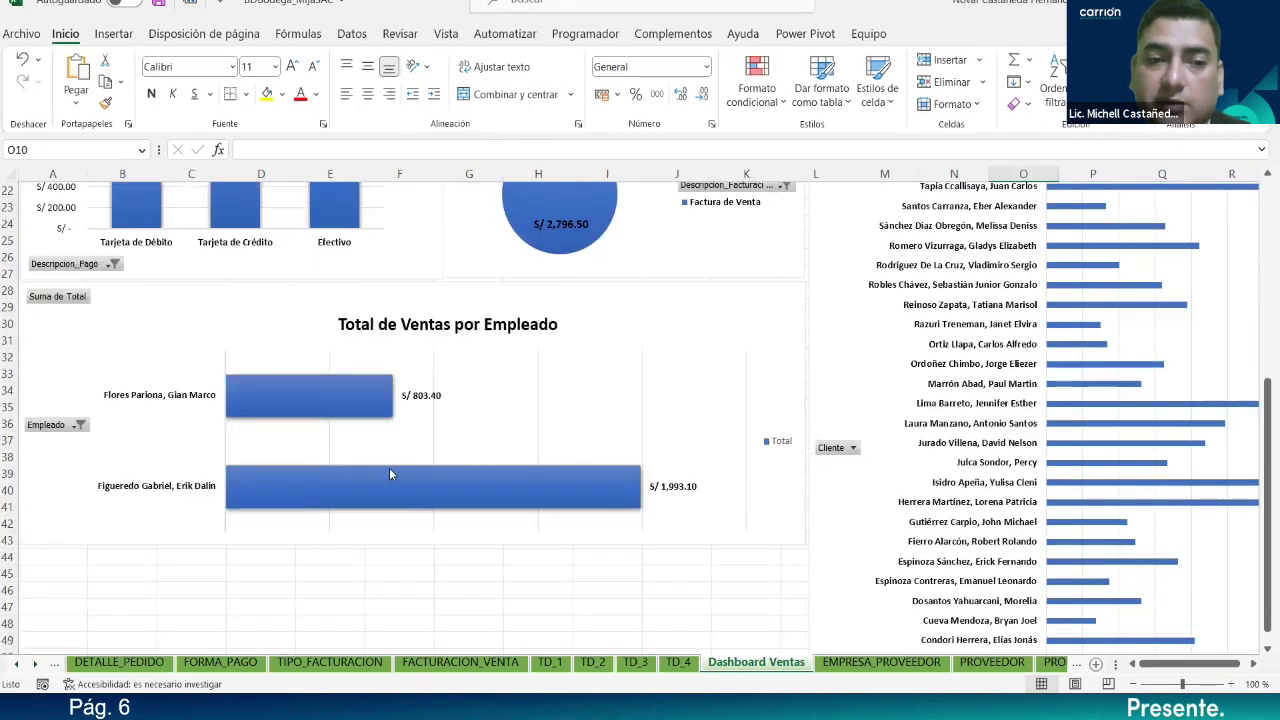
{"action": "scroll", "coordinate": [389, 481], "scroll_direction": "up", "scroll_amount": 7}
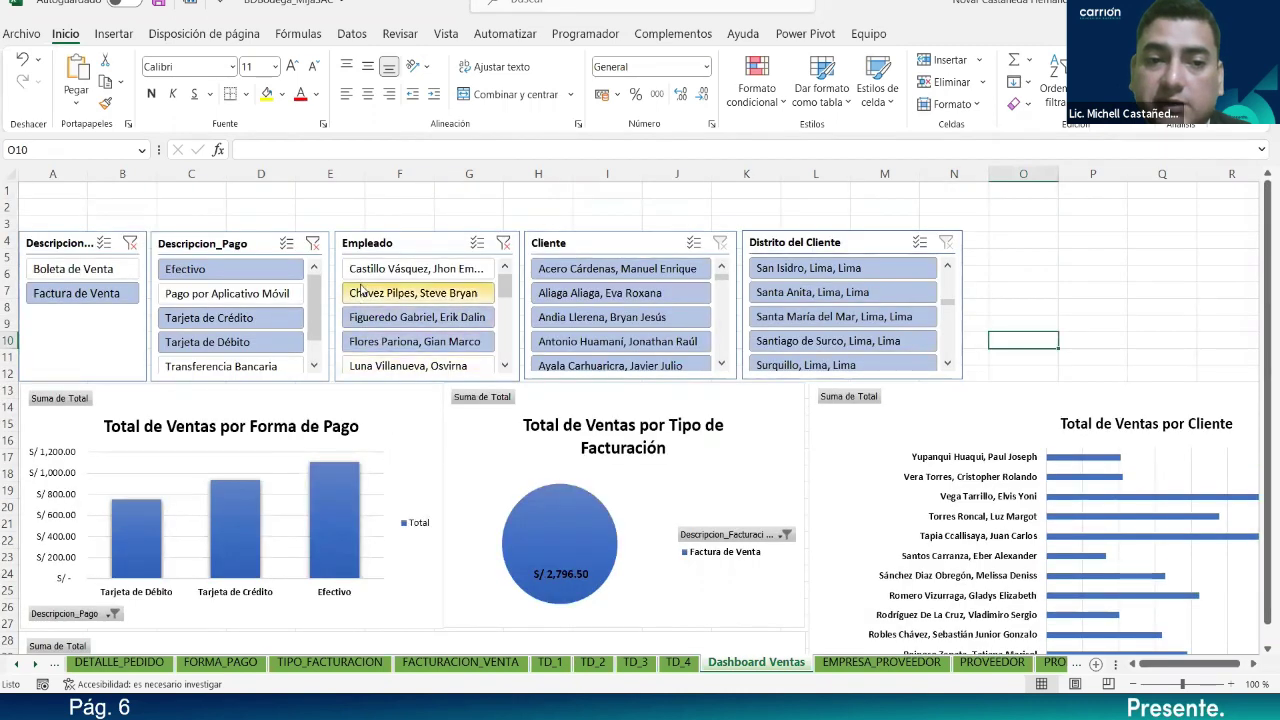
{"action": "left_click", "coordinate": [358, 269]}
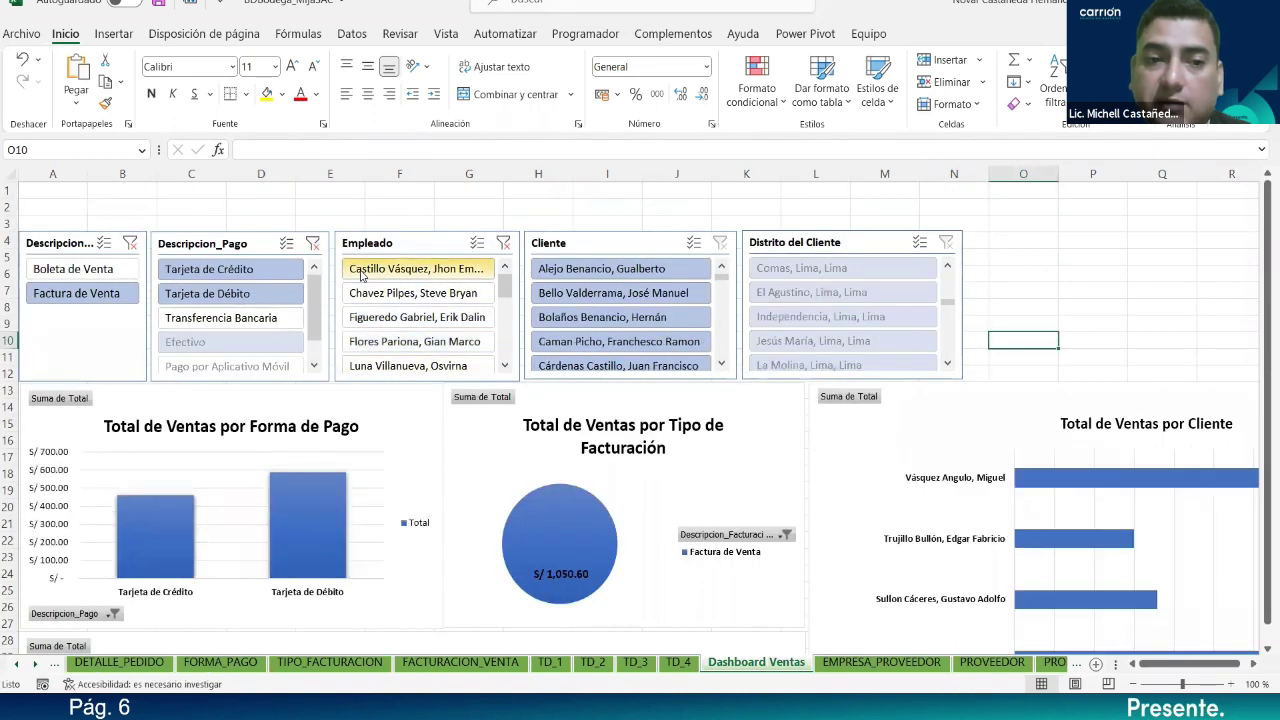
{"action": "left_click", "coordinate": [370, 320]}
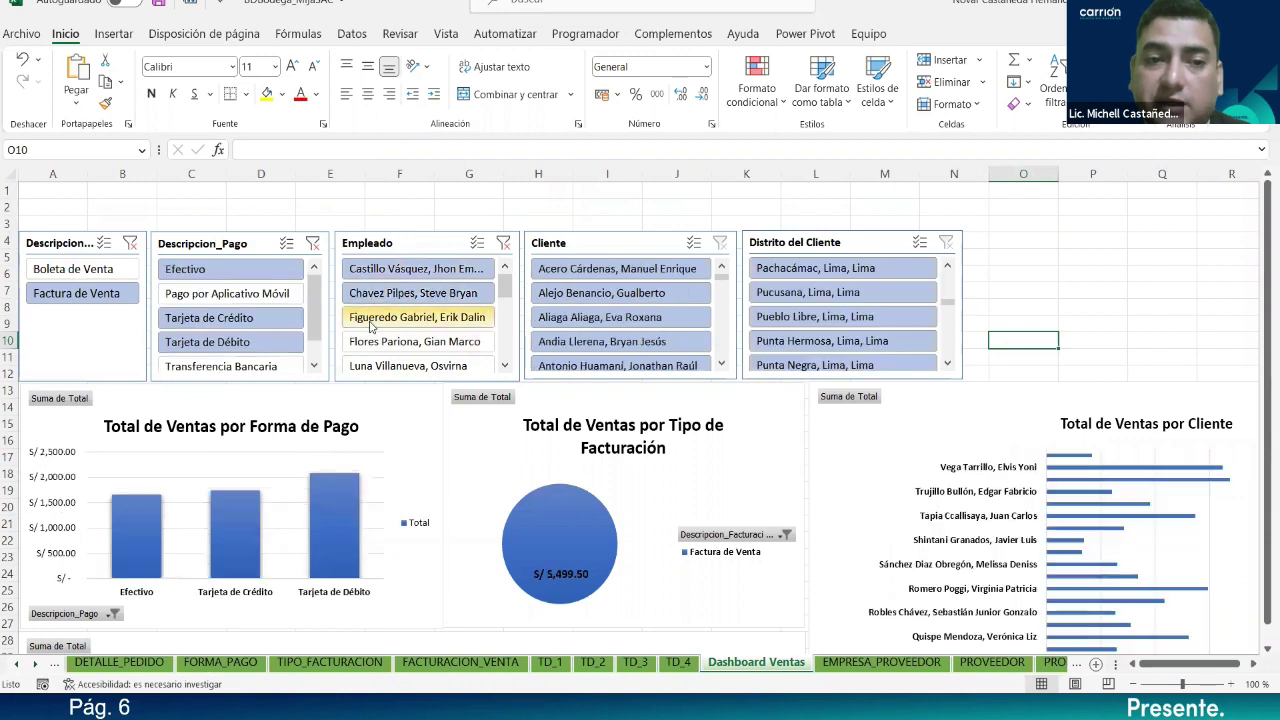
{"action": "scroll", "coordinate": [355, 400], "scroll_direction": "down", "scroll_amount": 5}
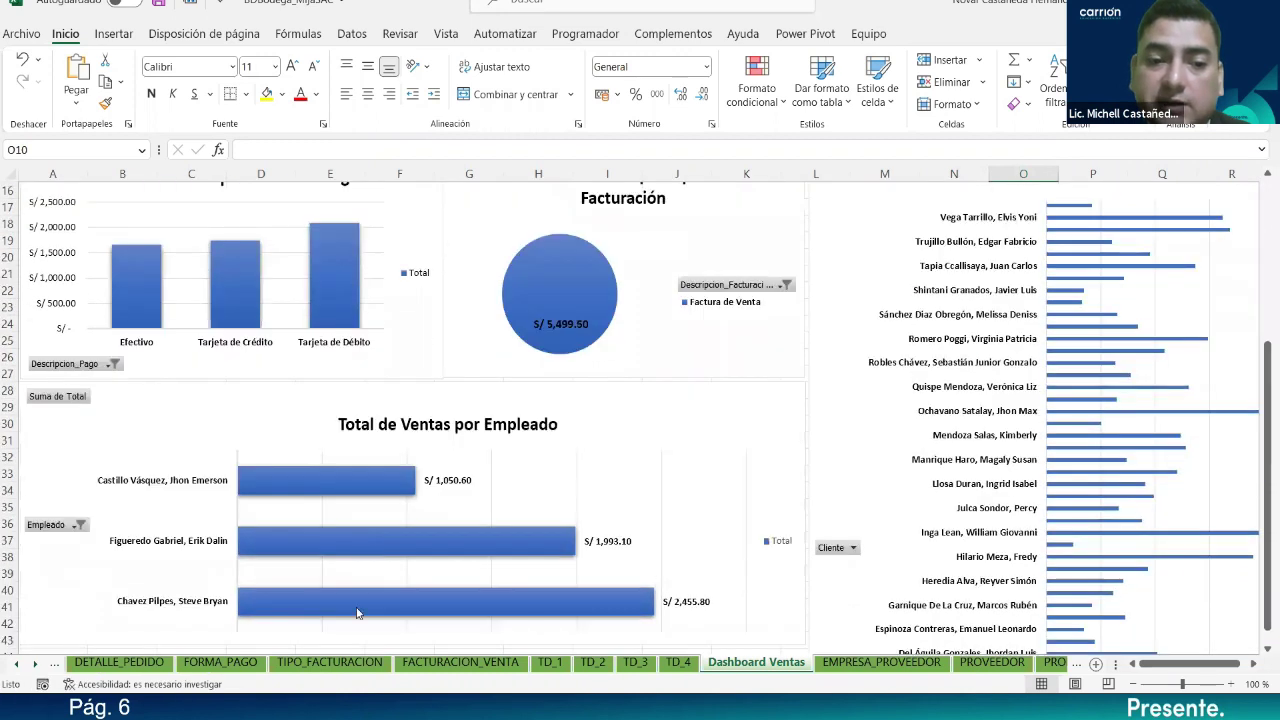
{"action": "scroll", "coordinate": [350, 540], "scroll_direction": "down", "scroll_amount": 2}
{"action": "scroll", "coordinate": [300, 420], "scroll_direction": "up", "scroll_amount": 6}
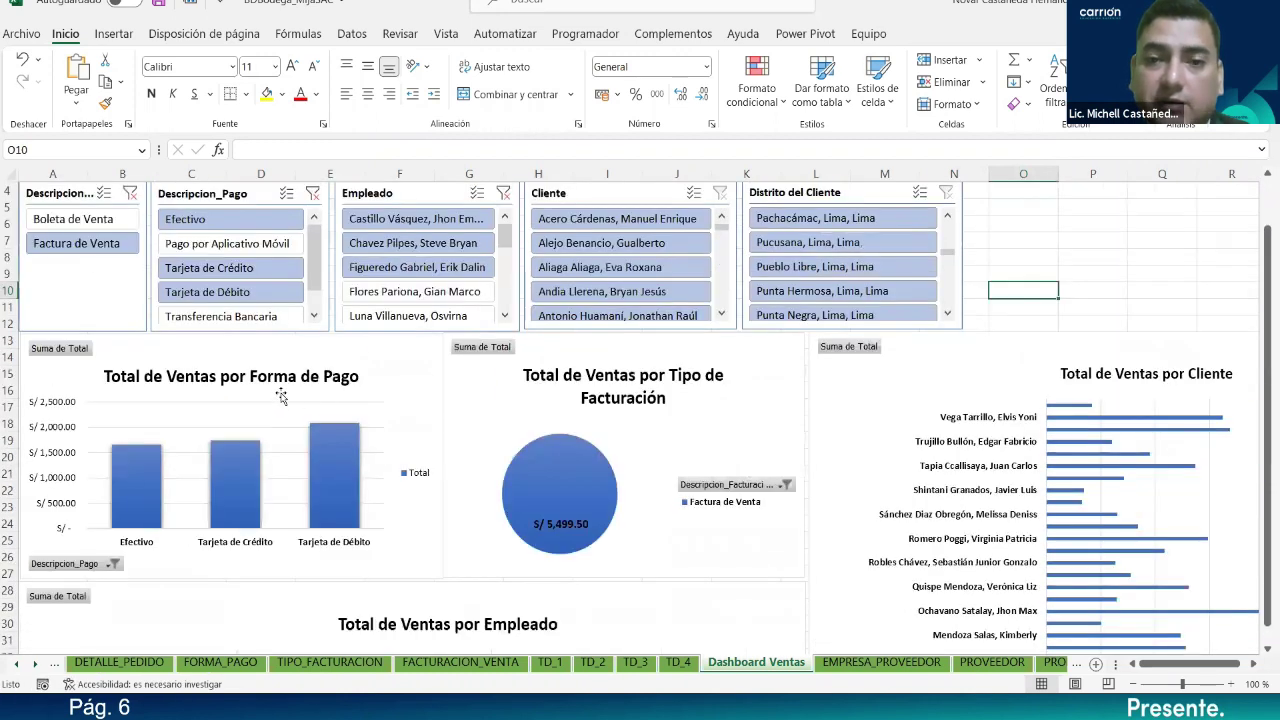
{"action": "scroll", "coordinate": [281, 397], "scroll_direction": "up", "scroll_amount": 1}
Step: Connect the Cliente slicer to the remaining three sales pivot tables so it filters every dashboard chart
{"action": "left_click", "coordinate": [616, 247]}
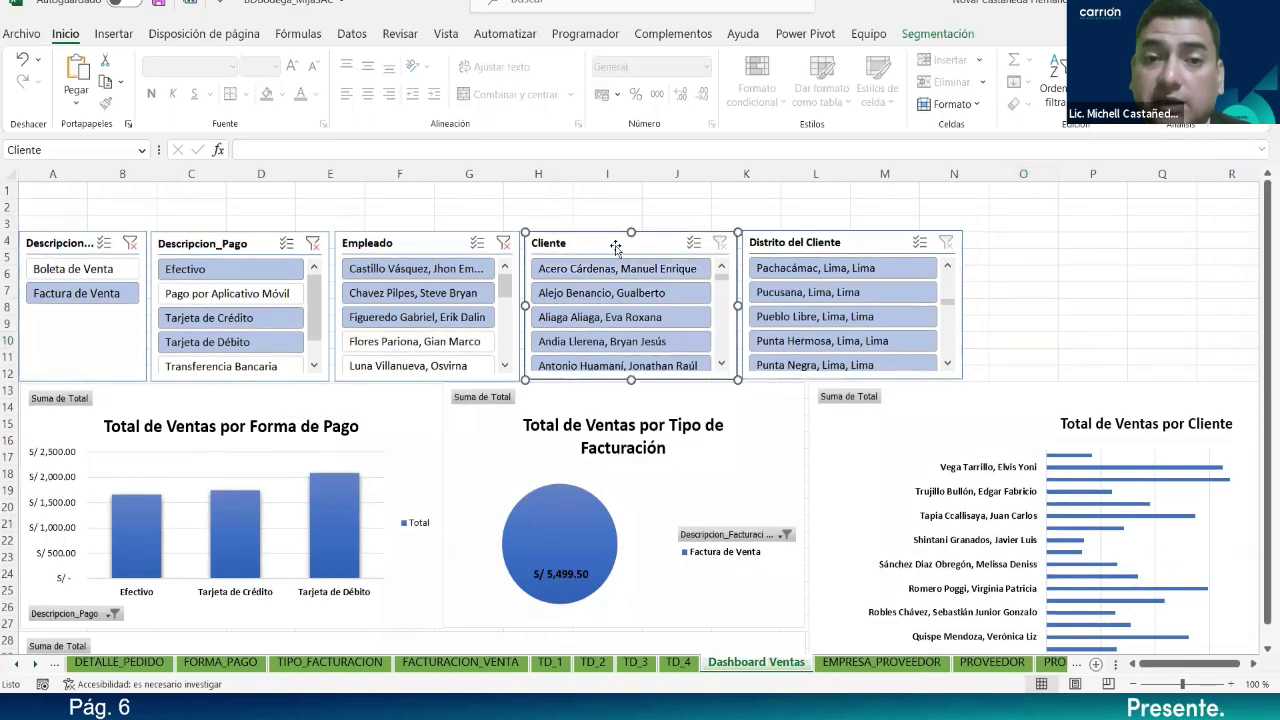
{"action": "left_click", "coordinate": [921, 35]}
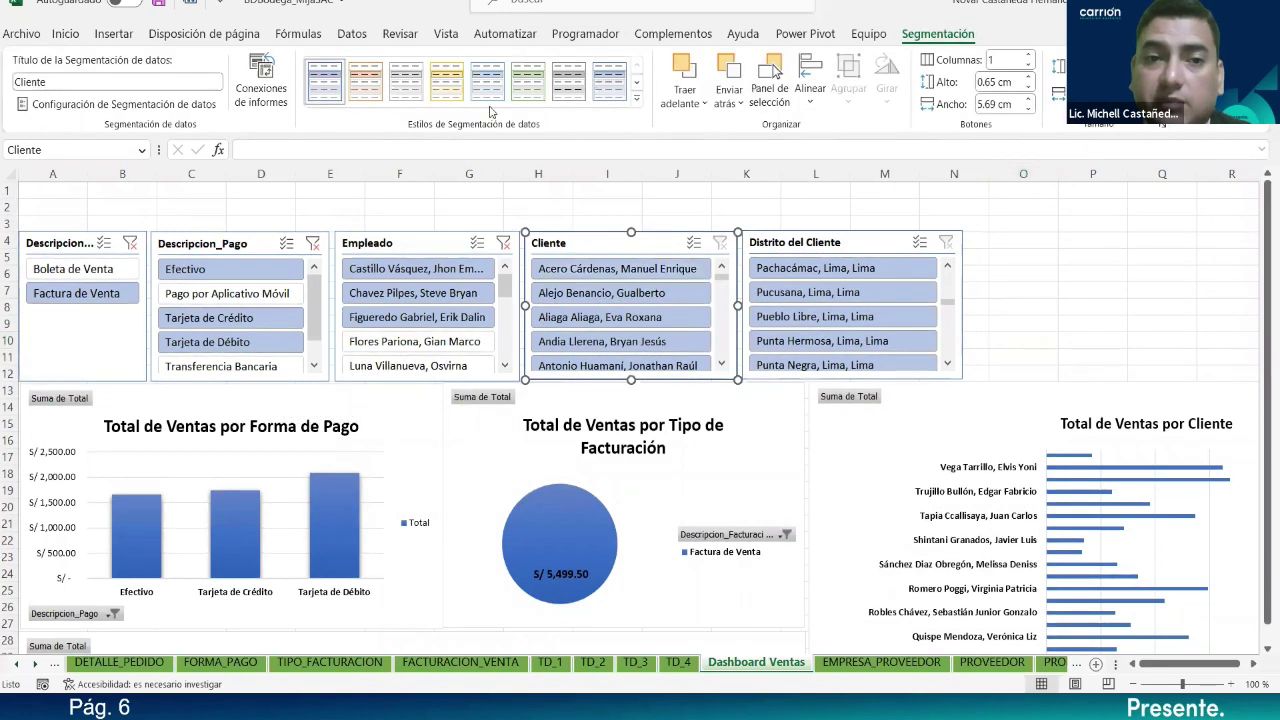
{"action": "left_click", "coordinate": [262, 90]}
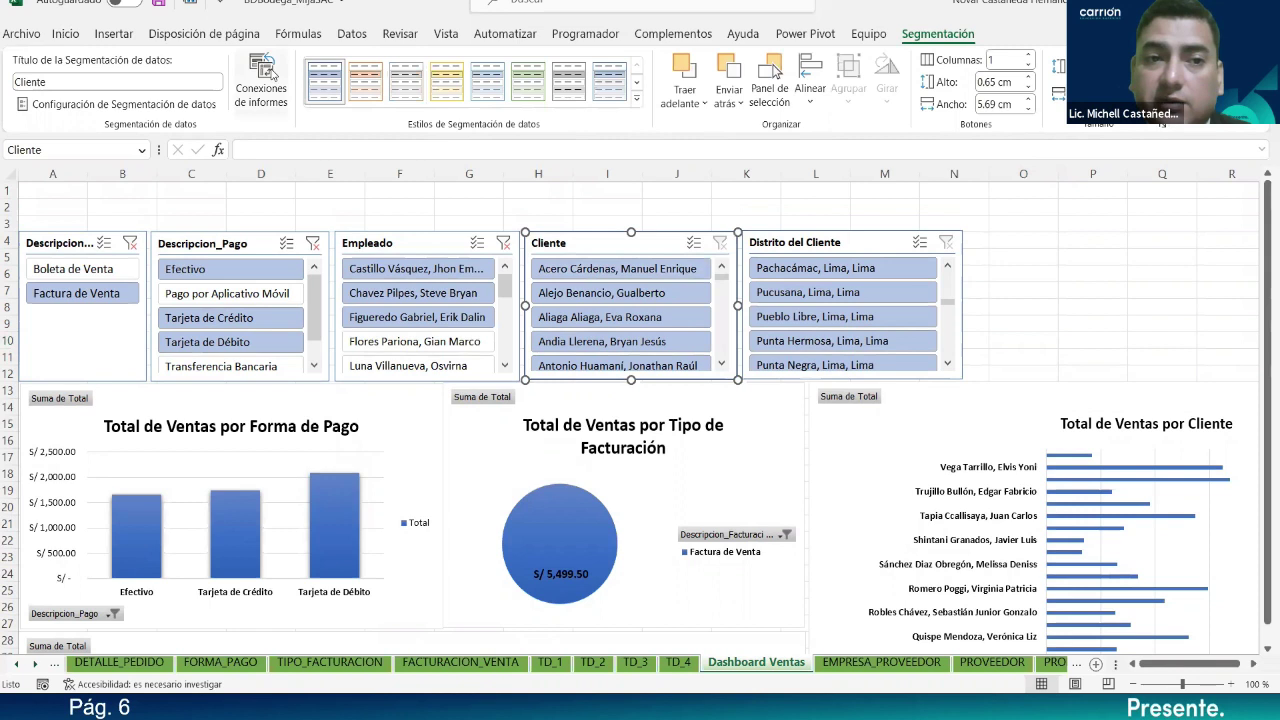
{"action": "left_click", "coordinate": [497, 400]}
{"action": "left_click", "coordinate": [497, 381]}
{"action": "left_click", "coordinate": [497, 363]}
{"action": "left_click", "coordinate": [758, 444]}
{"action": "left_click", "coordinate": [958, 194]}
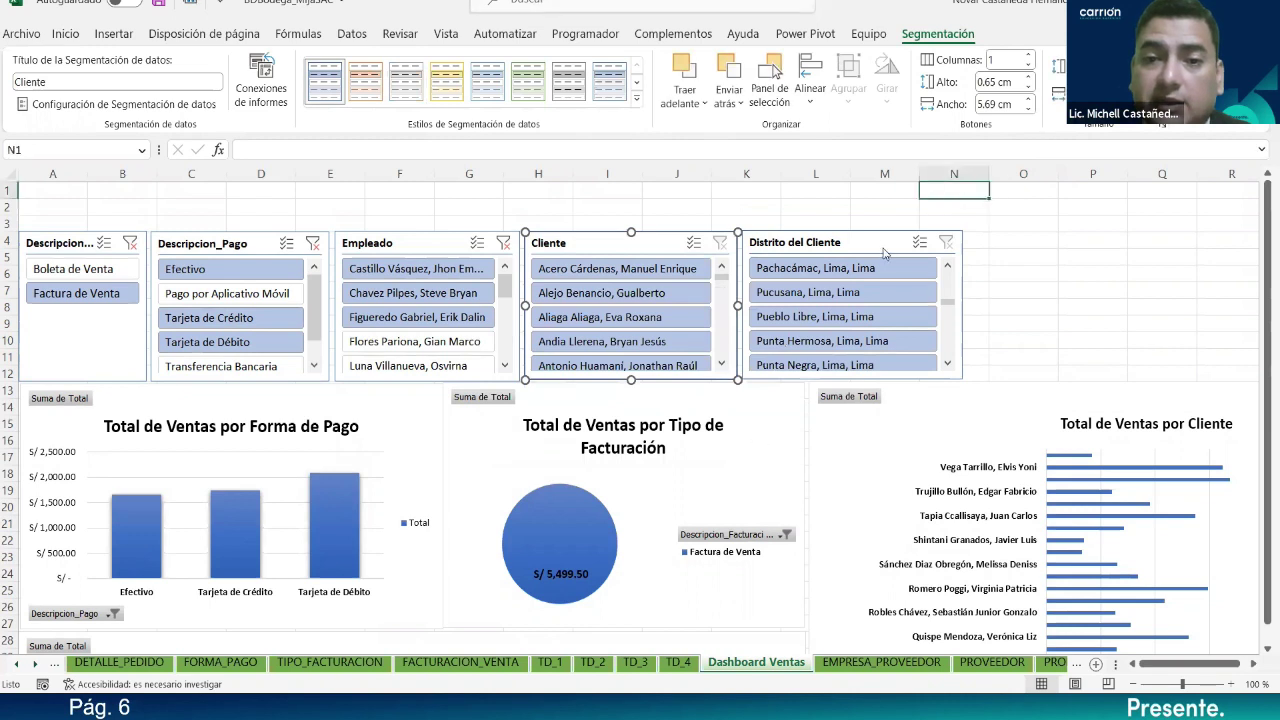
Step: Filter the dashboard by the first four clients in the Cliente slicer and check all the sales charts
{"action": "left_click", "coordinate": [577, 272]}
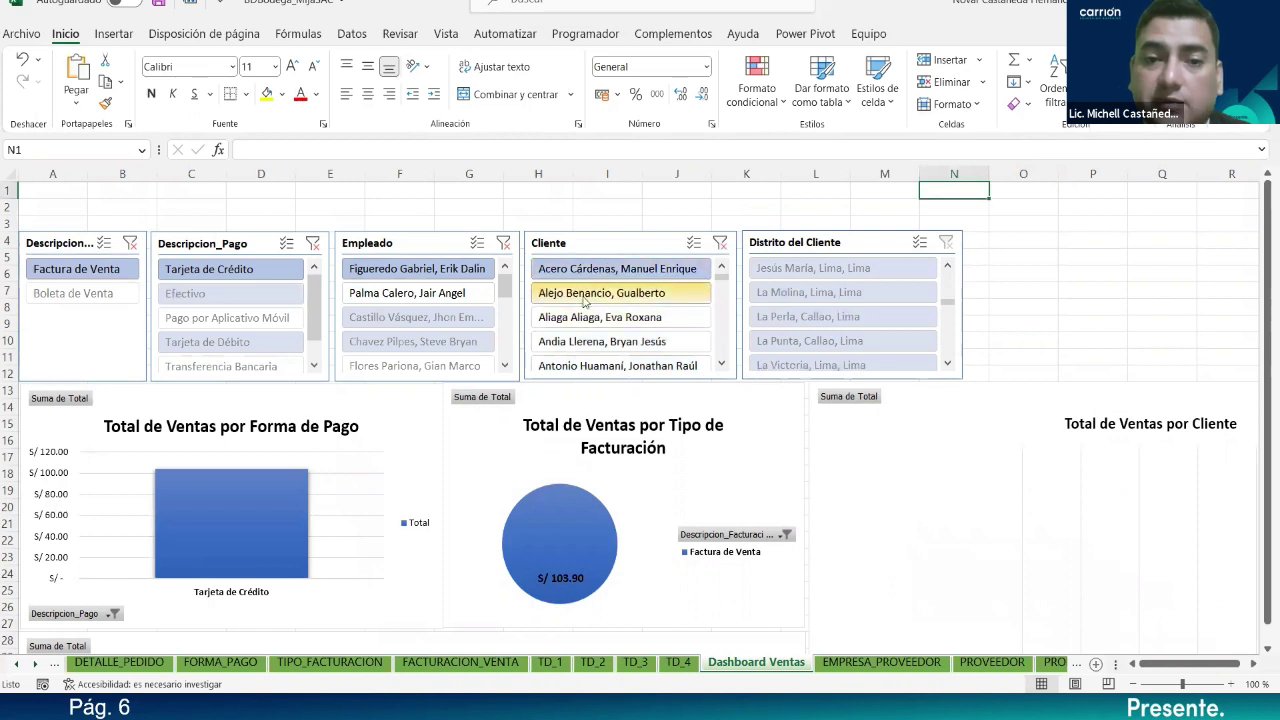
{"action": "left_click", "coordinate": [585, 297], "text": "ctrl"}
{"action": "left_click", "coordinate": [585, 320], "text": "ctrl"}
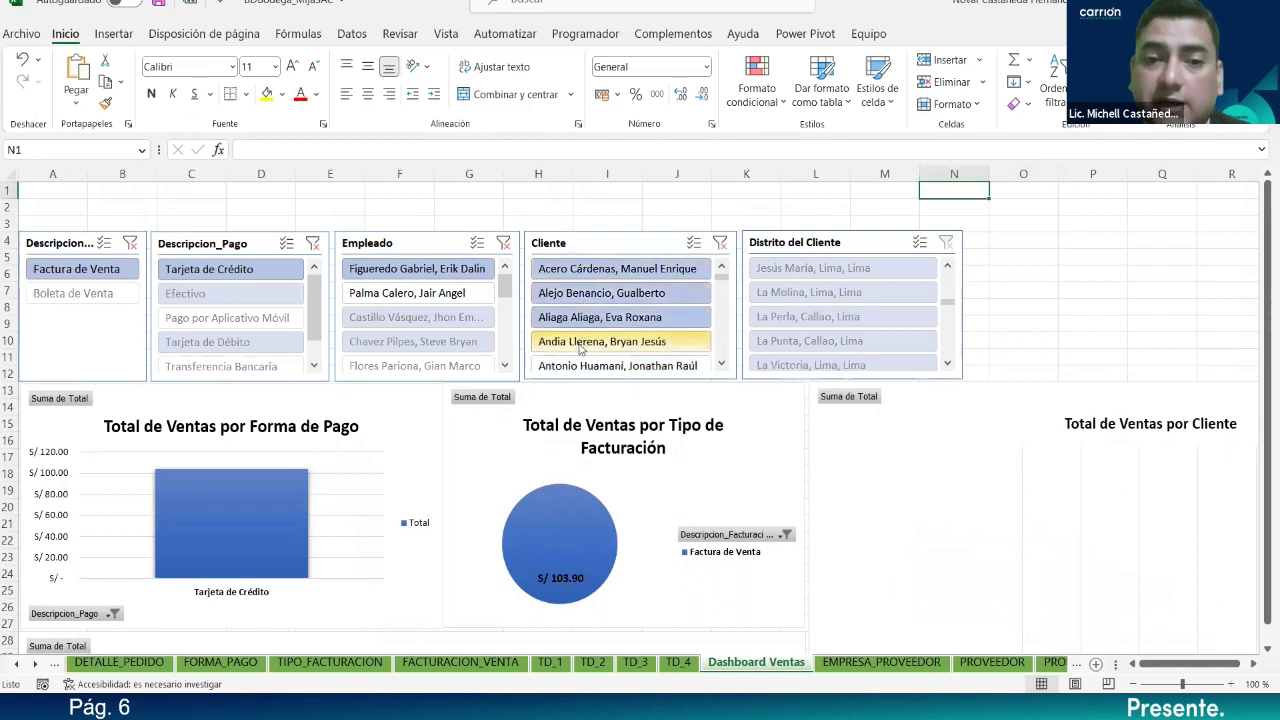
{"action": "left_click", "coordinate": [580, 343], "text": "ctrl"}
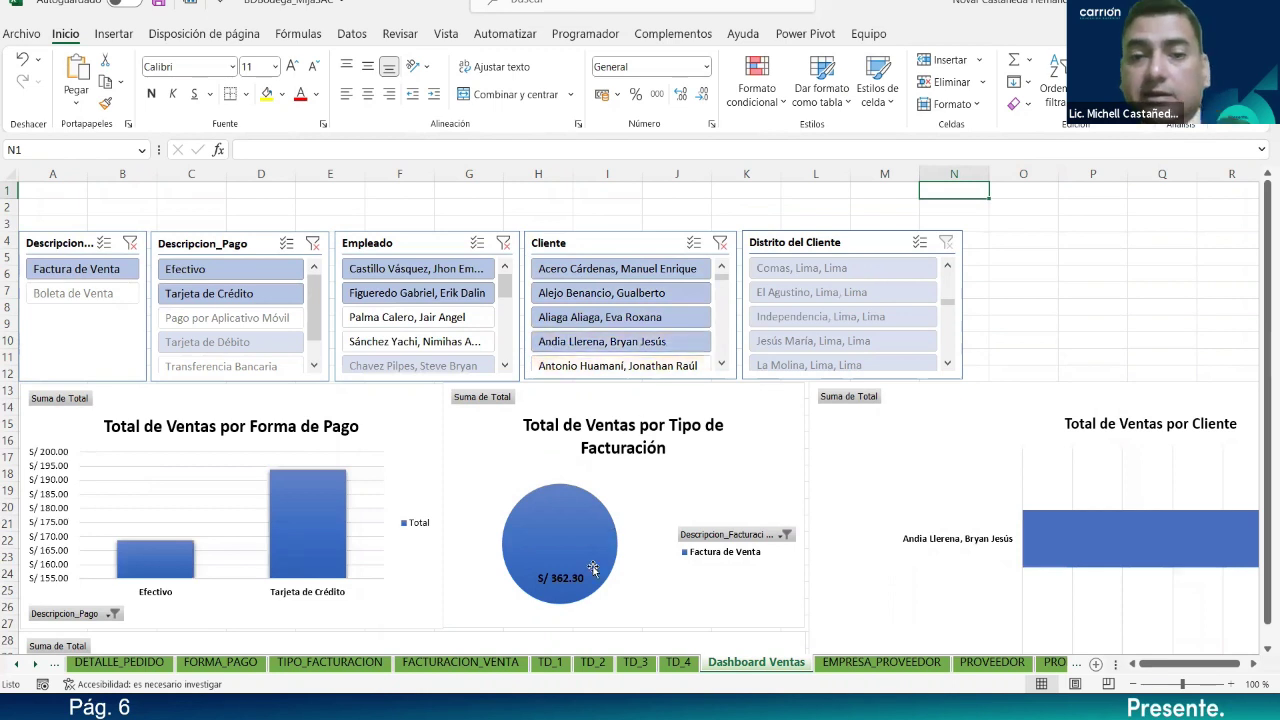
{"action": "scroll", "coordinate": [481, 558], "scroll_direction": "down", "scroll_amount": 5}
{"action": "scroll", "coordinate": [481, 558], "scroll_direction": "down", "scroll_amount": 3}
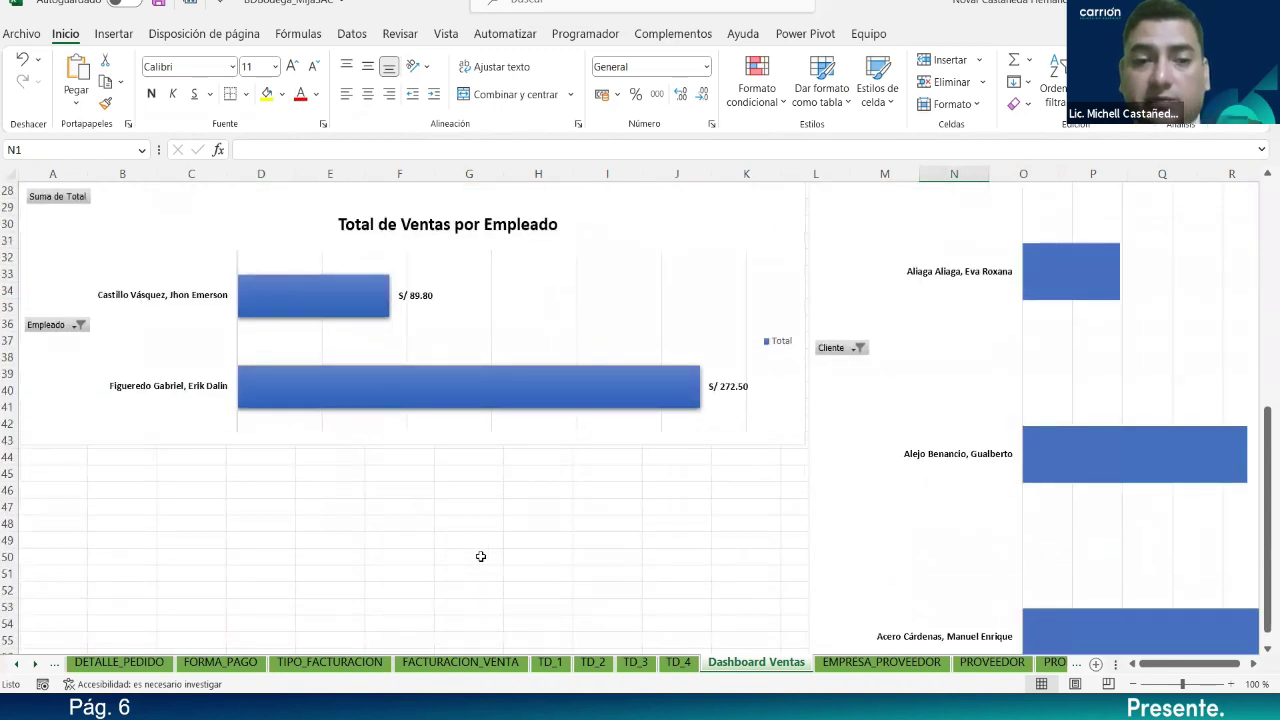
{"action": "scroll", "coordinate": [474, 509], "scroll_direction": "up", "scroll_amount": 1}
{"action": "scroll", "coordinate": [358, 505], "scroll_direction": "up", "scroll_amount": 6}
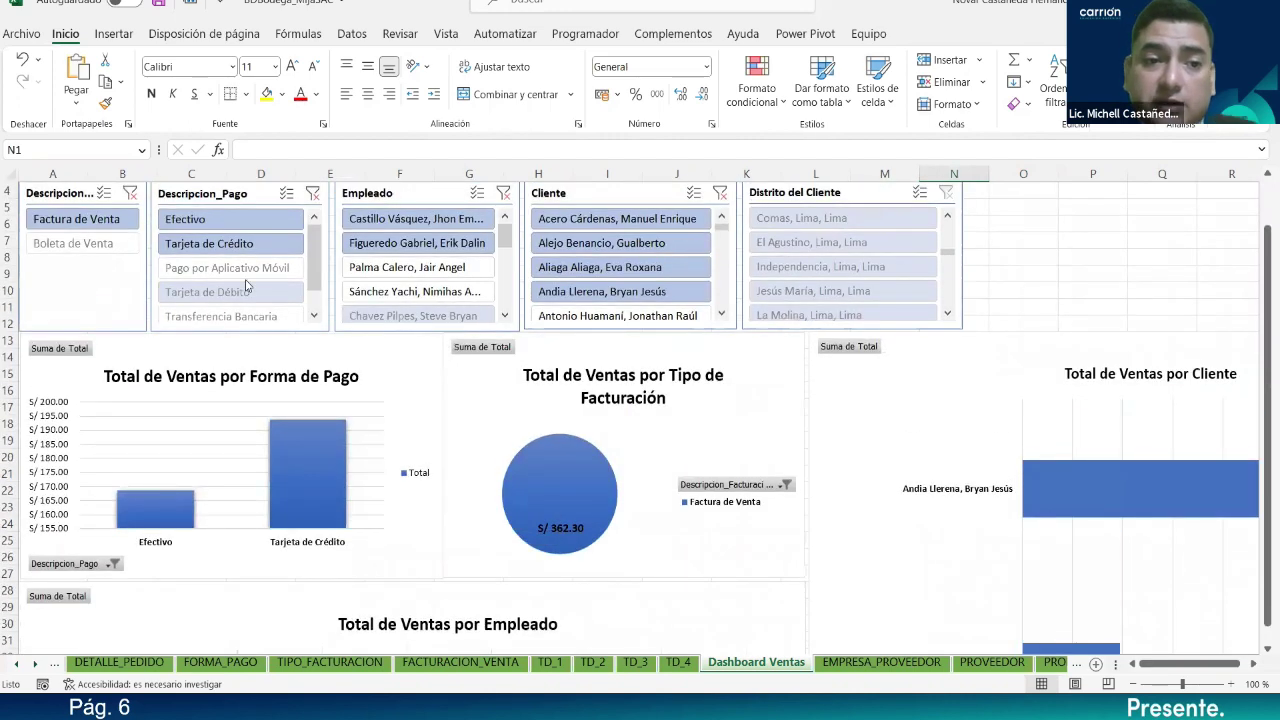
Step: Filter the dashboard by Pago por Aplicativo Móvil and the first available employee, and check the charts
{"action": "left_click", "coordinate": [245, 268]}
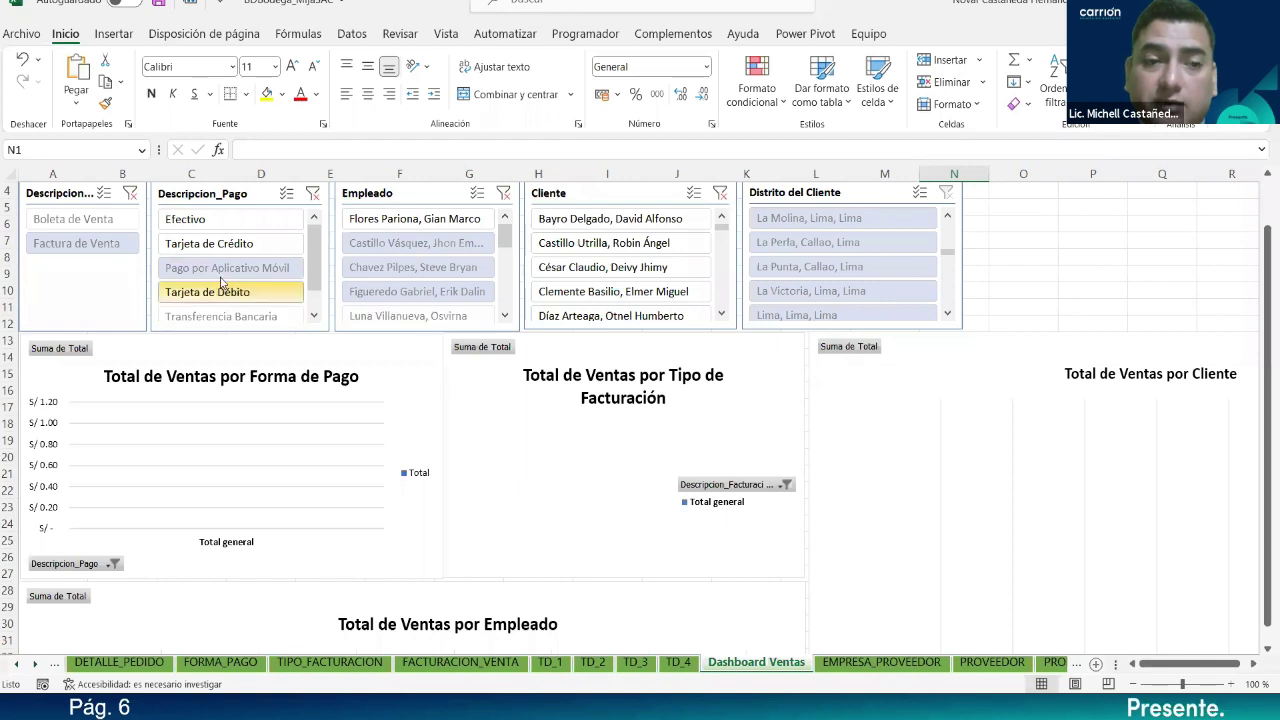
{"action": "scroll", "coordinate": [366, 293], "scroll_direction": "up", "scroll_amount": 1}
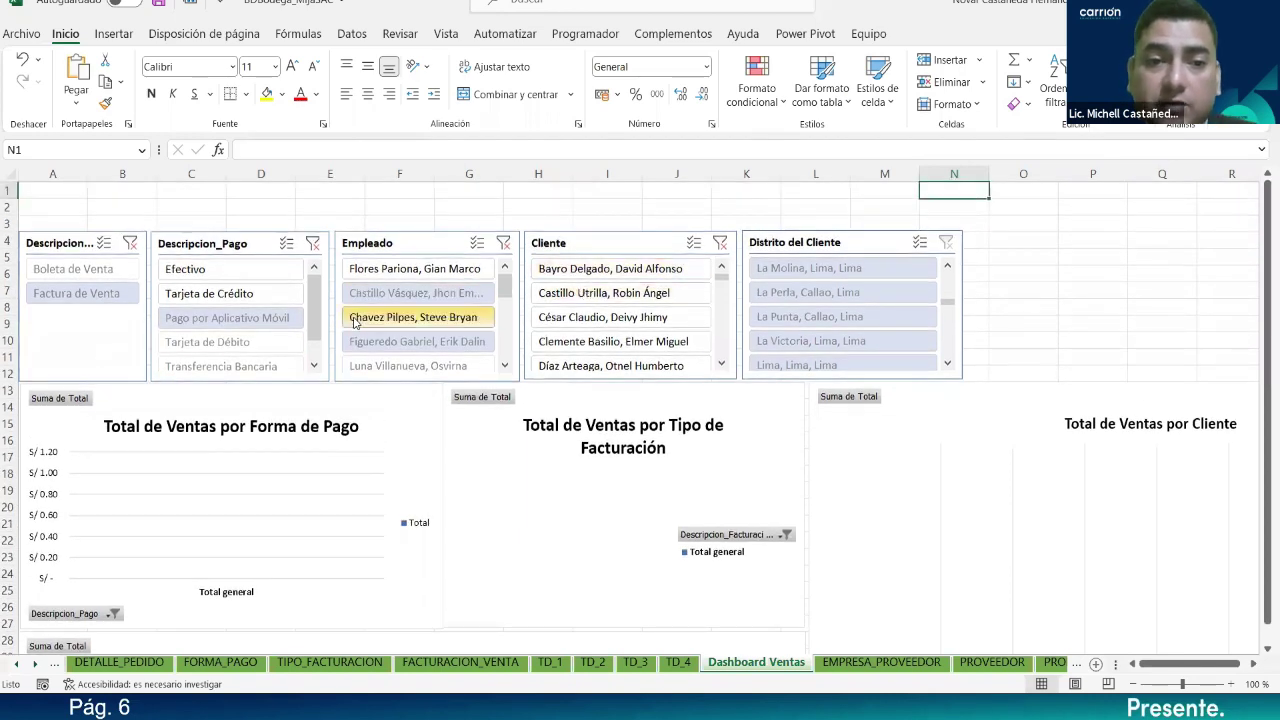
{"action": "left_click", "coordinate": [377, 272]}
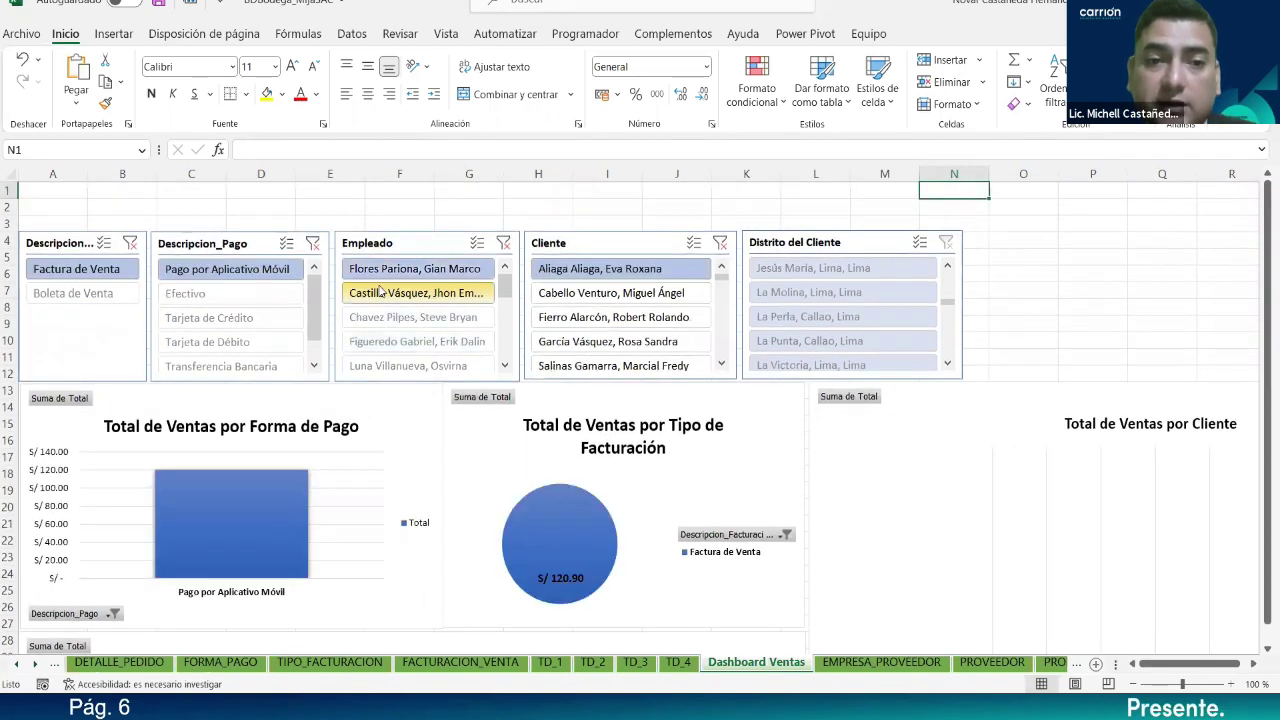
{"action": "left_click", "coordinate": [388, 271]}
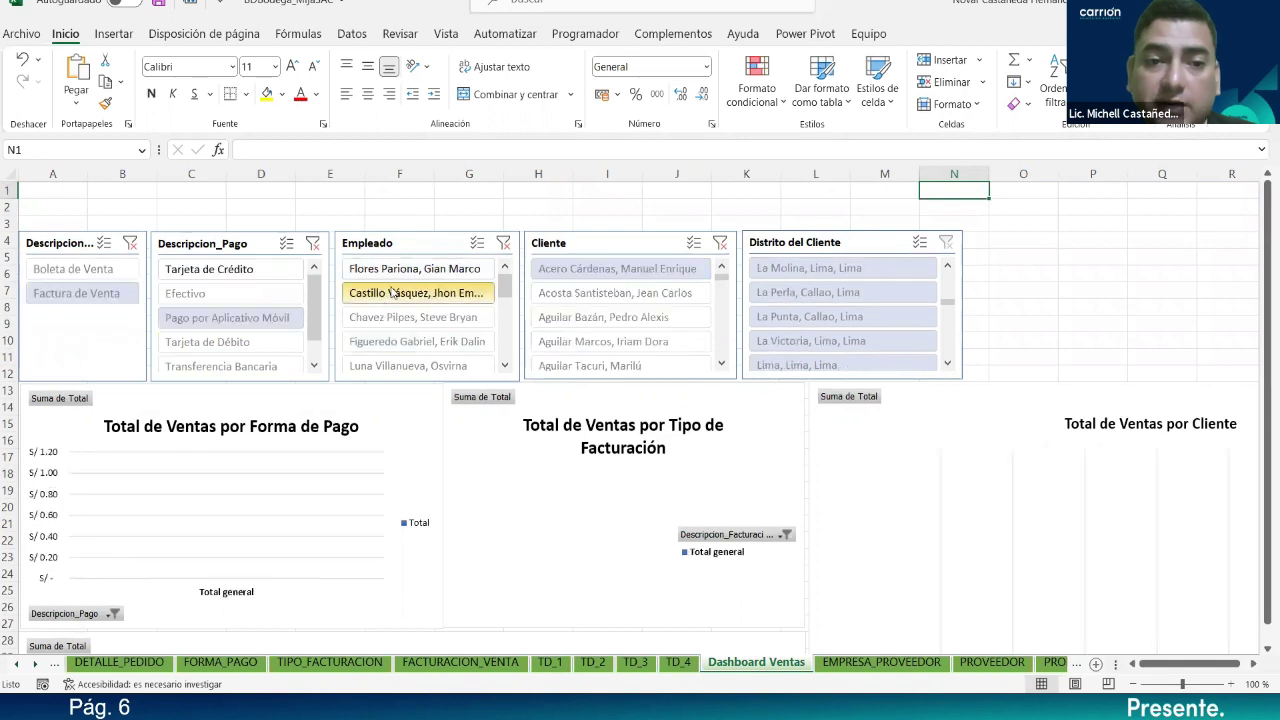
{"action": "left_click", "coordinate": [391, 277]}
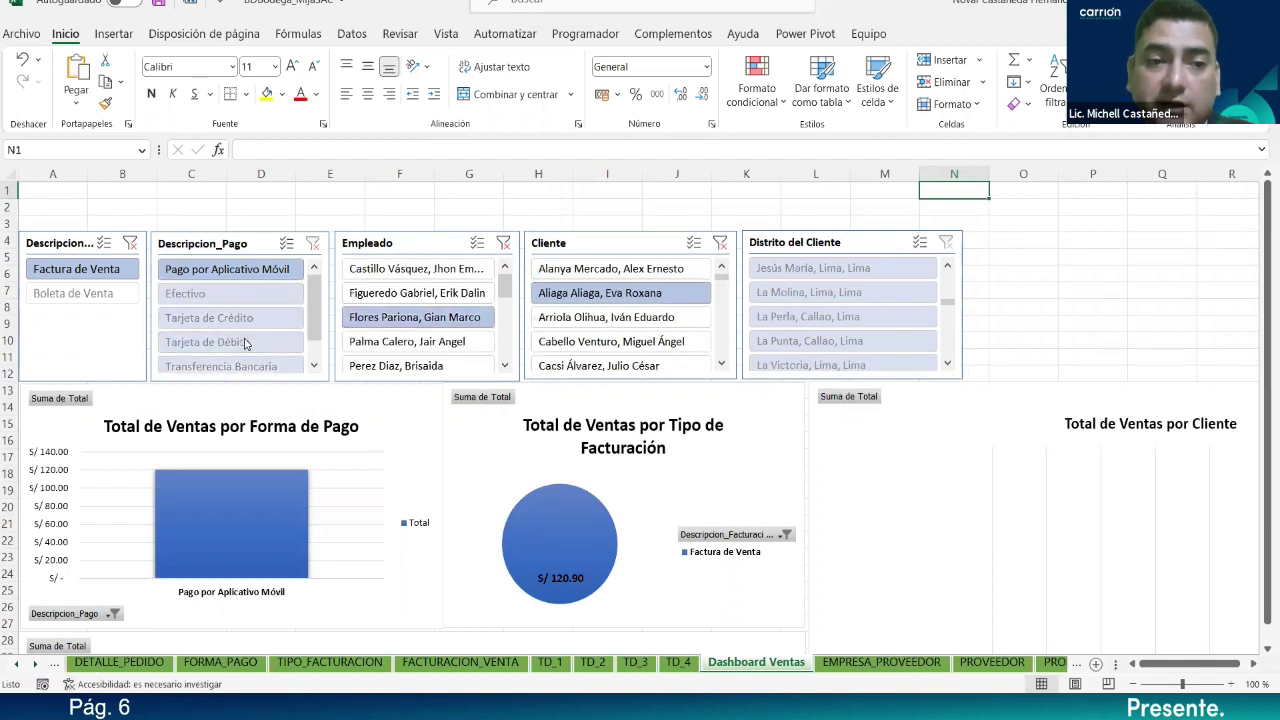
{"action": "scroll", "coordinate": [243, 343], "scroll_direction": "down", "scroll_amount": 3}
{"action": "scroll", "coordinate": [258, 324], "scroll_direction": "up", "scroll_amount": 3}
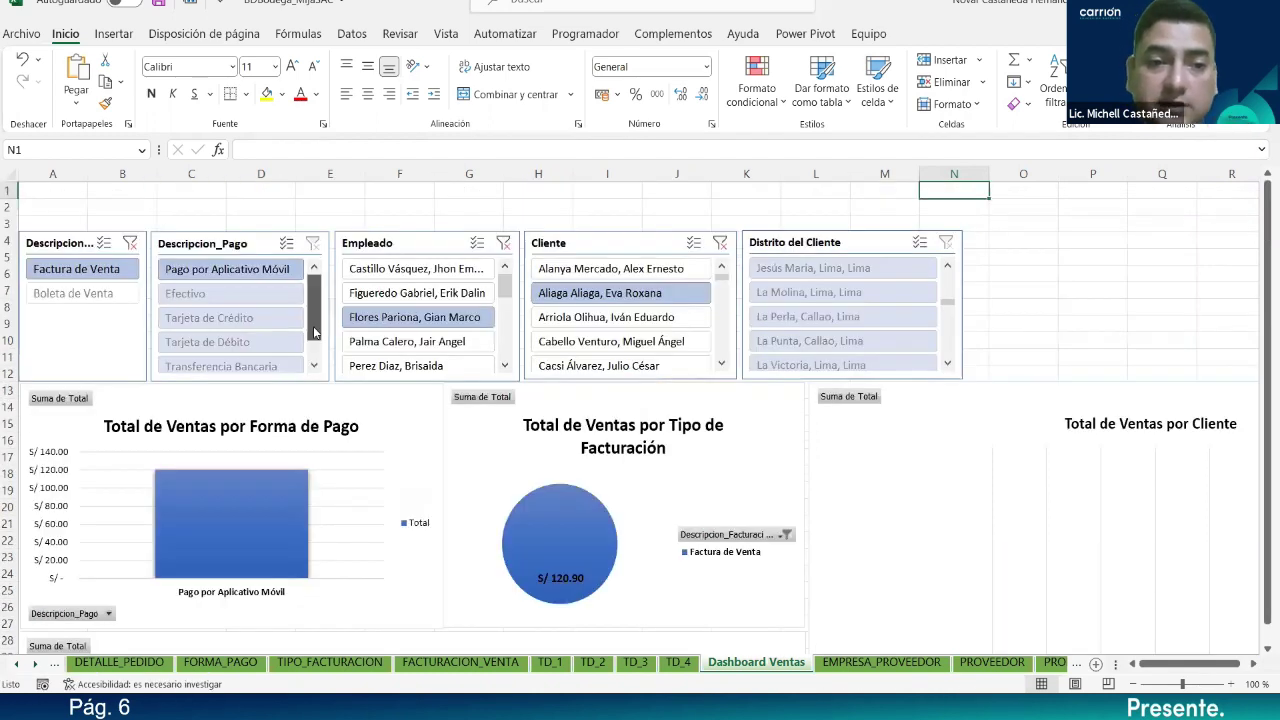
{"action": "scroll", "coordinate": [326, 459], "scroll_direction": "down", "scroll_amount": 7}
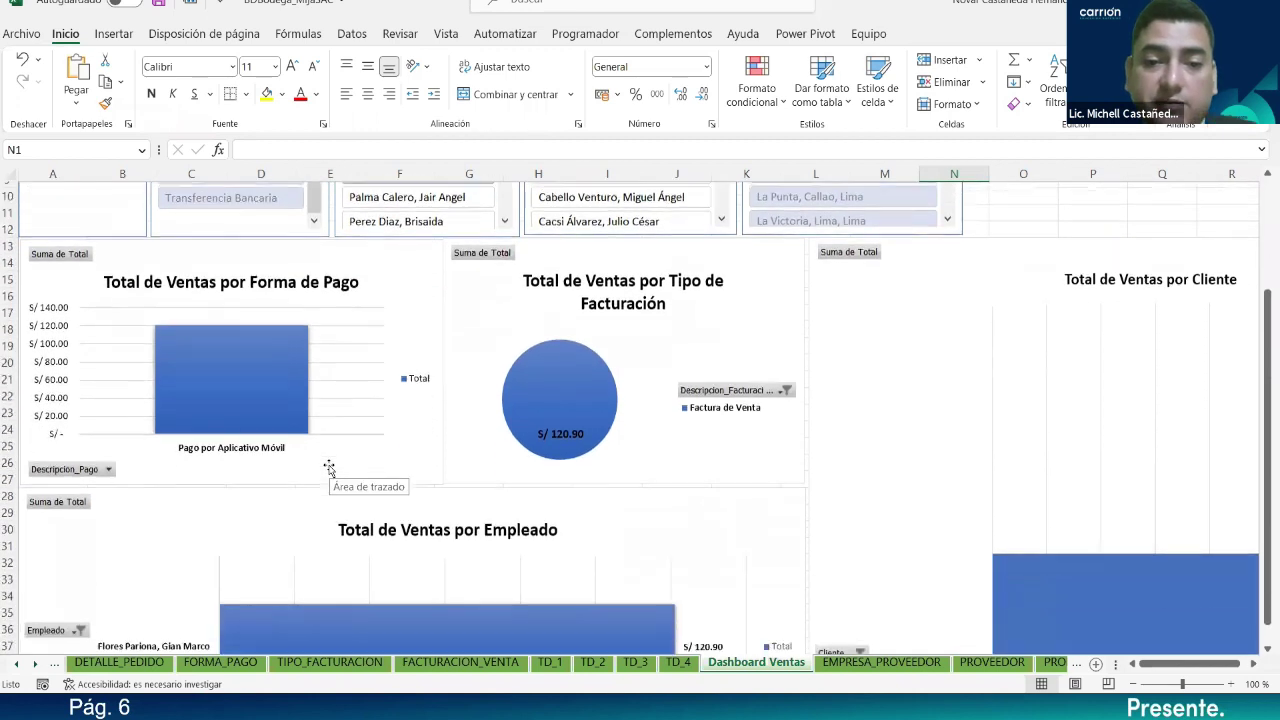
{"action": "scroll", "coordinate": [601, 491], "scroll_direction": "up", "scroll_amount": 7}
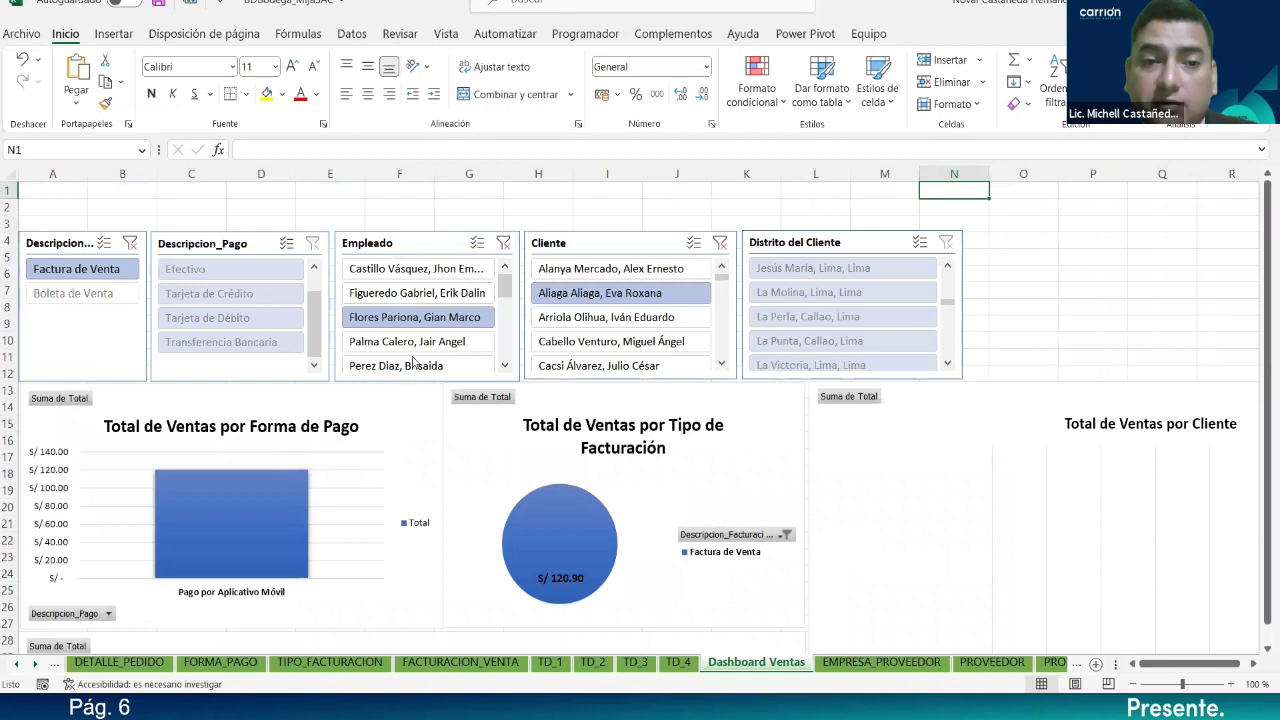
Step: Clear the Empleado filter, then filter payments by Transferencia Bancaria and Pago por Aplicativo Móvil and check the charts
{"action": "left_click", "coordinate": [504, 245]}
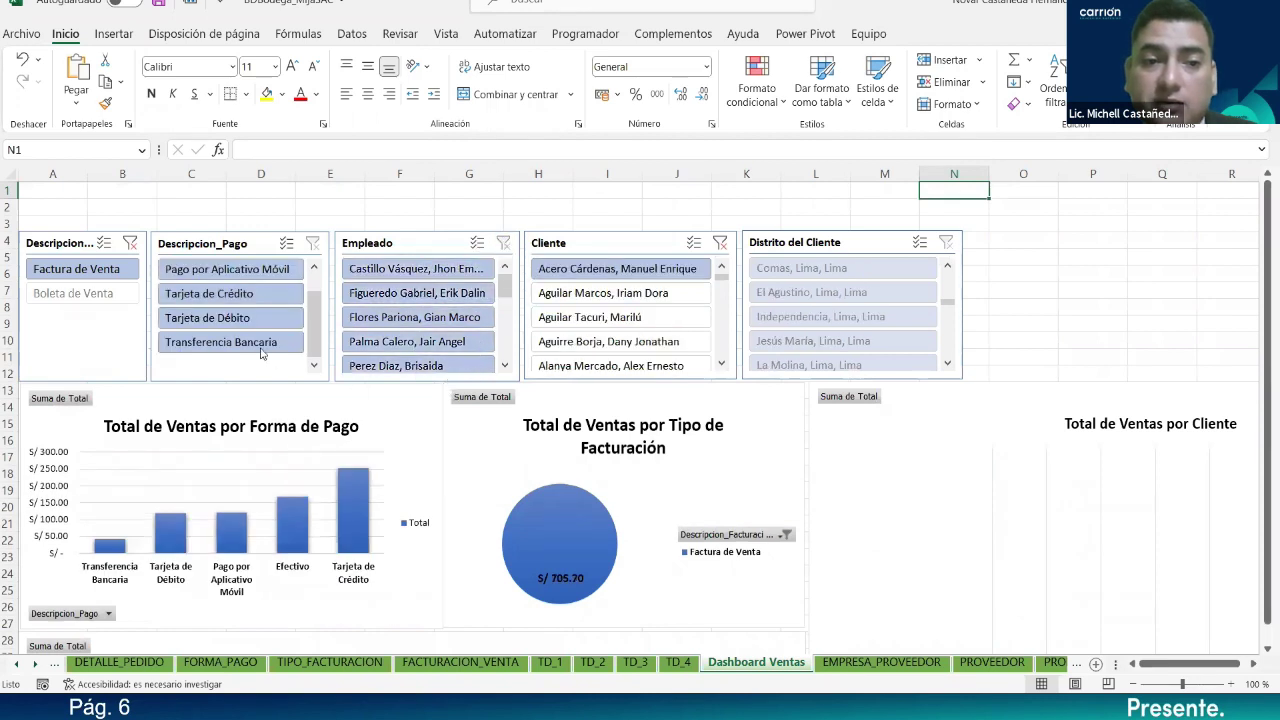
{"action": "left_click", "coordinate": [250, 285]}
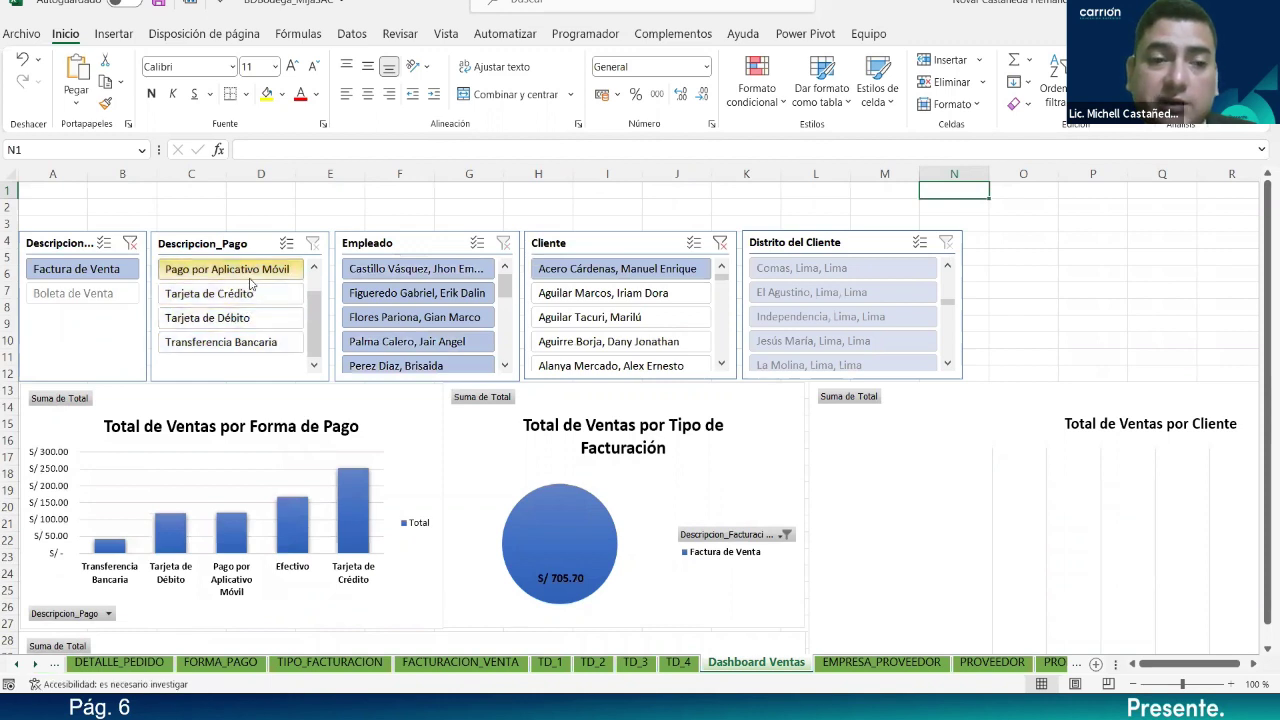
{"action": "left_click", "coordinate": [258, 350]}
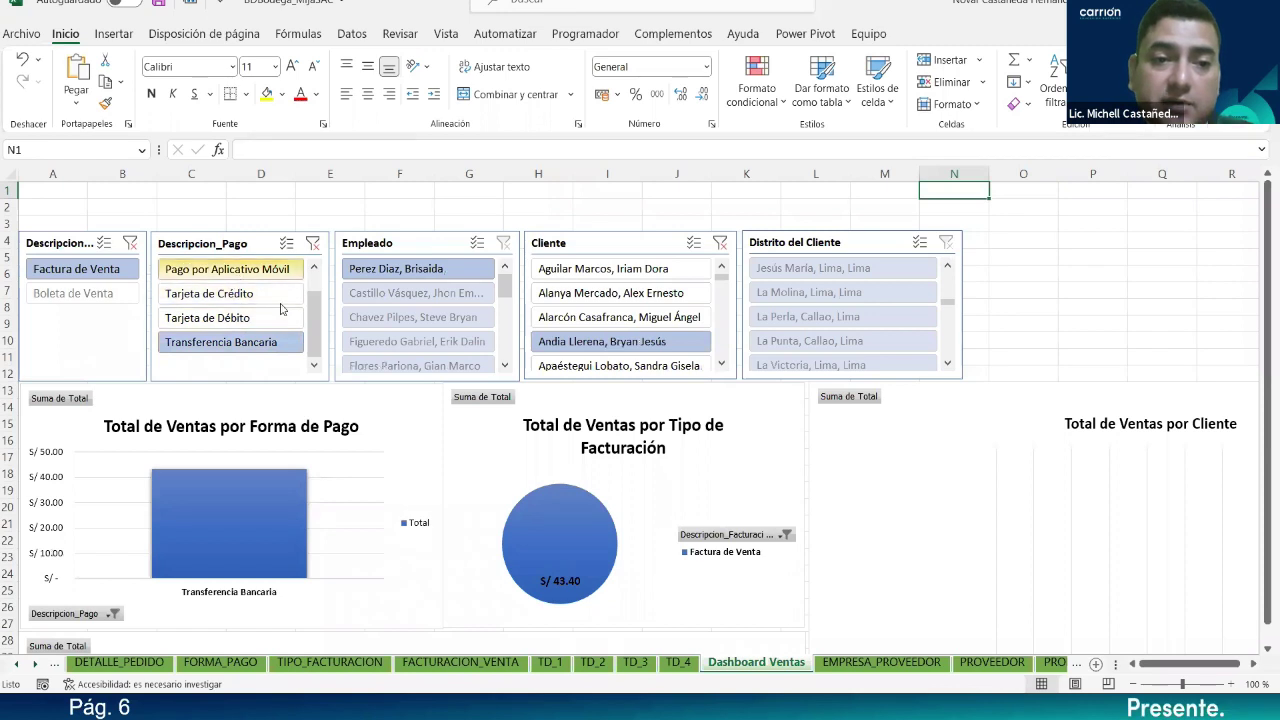
{"action": "left_click", "coordinate": [255, 270], "text": "ctrl"}
{"action": "scroll", "coordinate": [317, 290], "scroll_direction": "up", "scroll_amount": 1}
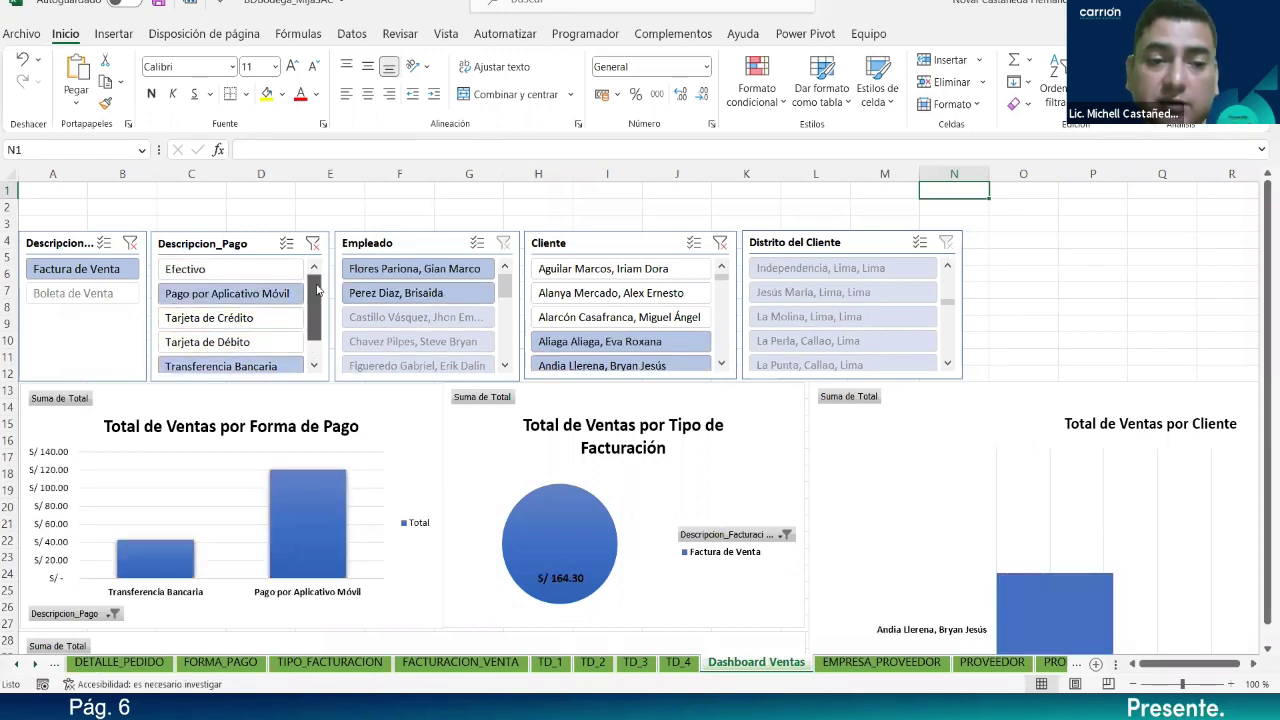
{"action": "scroll", "coordinate": [385, 450], "scroll_direction": "down", "scroll_amount": 7}
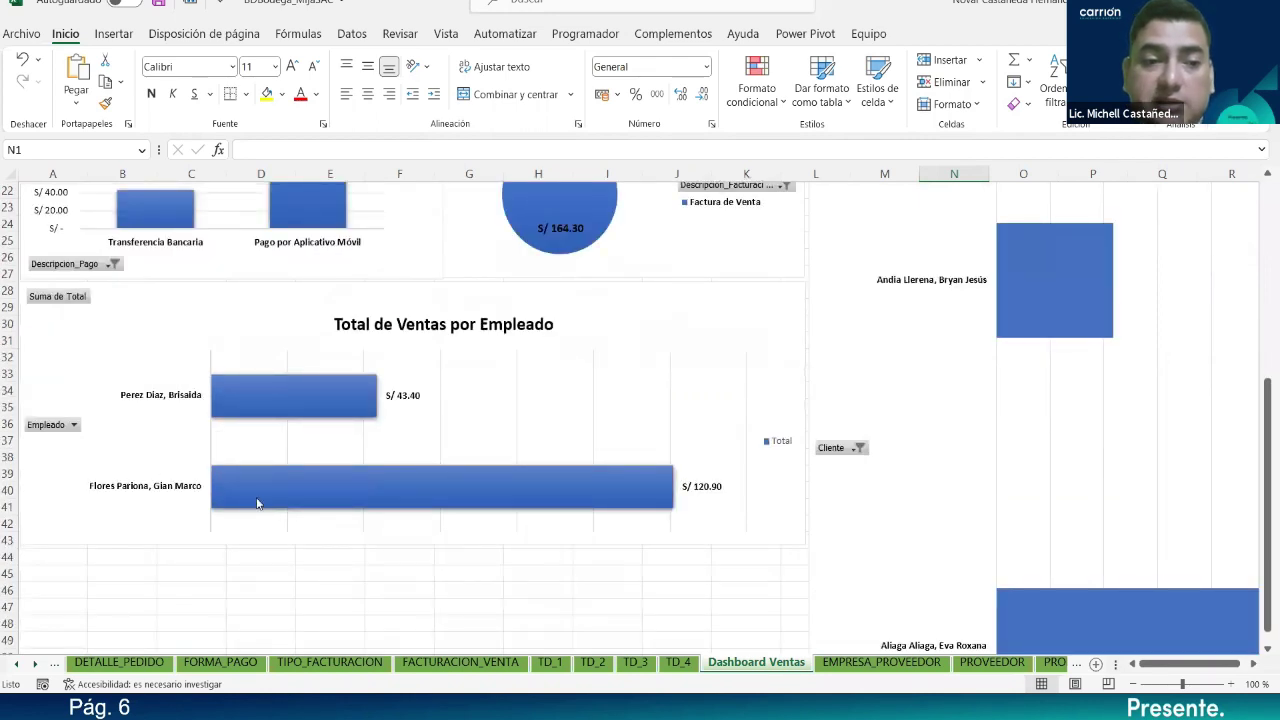
{"action": "scroll", "coordinate": [305, 470], "scroll_direction": "up", "scroll_amount": 6}
{"action": "scroll", "coordinate": [306, 466], "scroll_direction": "up", "scroll_amount": 1}
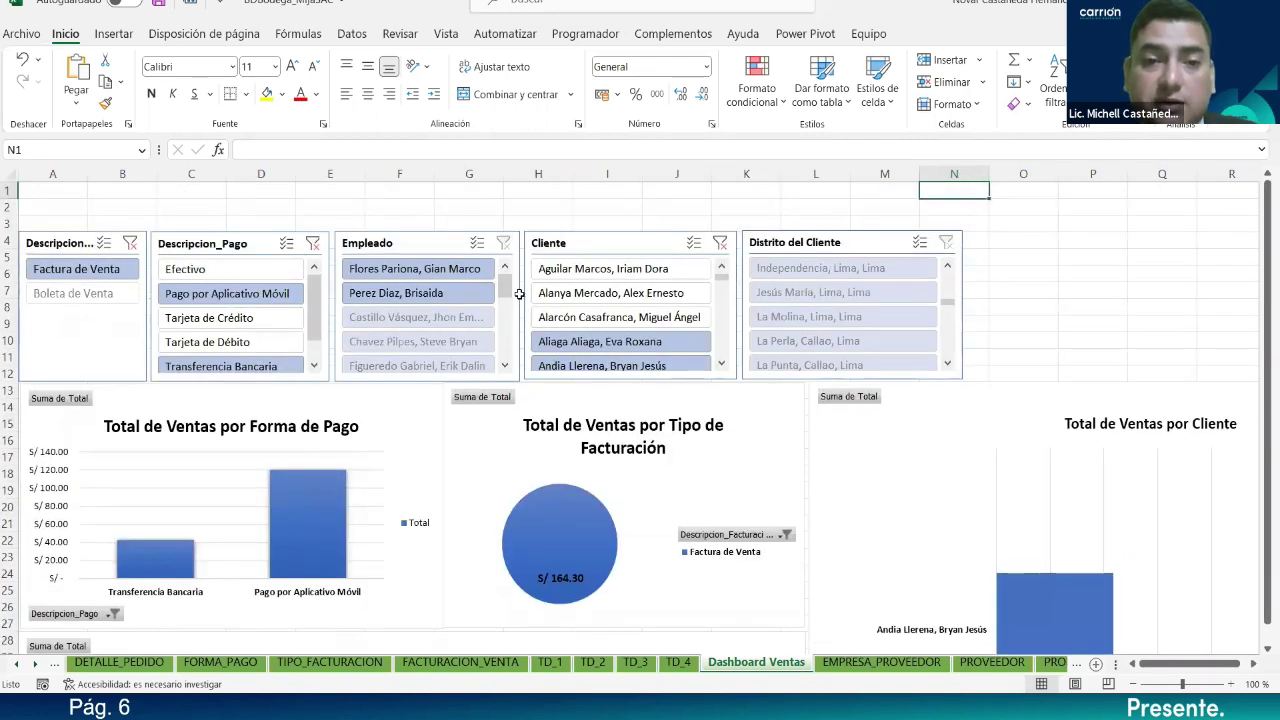
Step: Clear the Cliente filter and review the options in the payment and employee slicers
{"action": "left_click", "coordinate": [718, 244]}
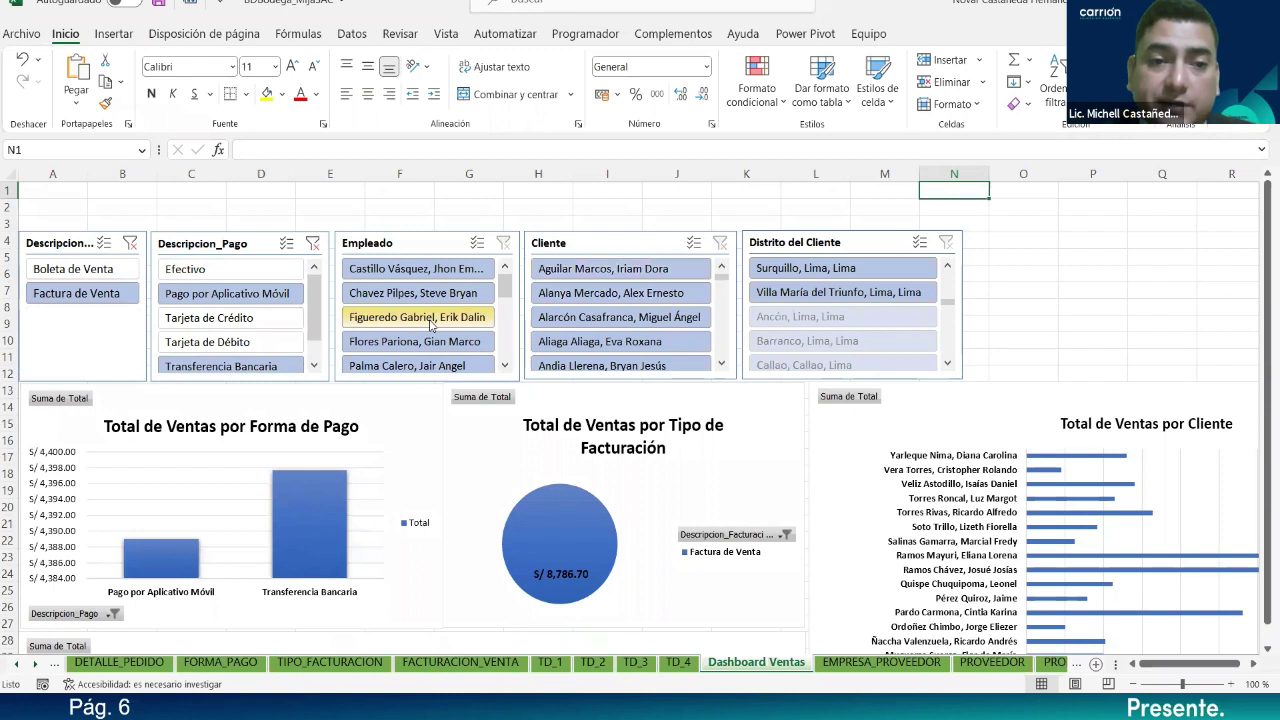
{"action": "scroll", "coordinate": [316, 295], "scroll_direction": "down", "scroll_amount": 1}
{"action": "scroll", "coordinate": [320, 290], "scroll_direction": "up", "scroll_amount": 1}
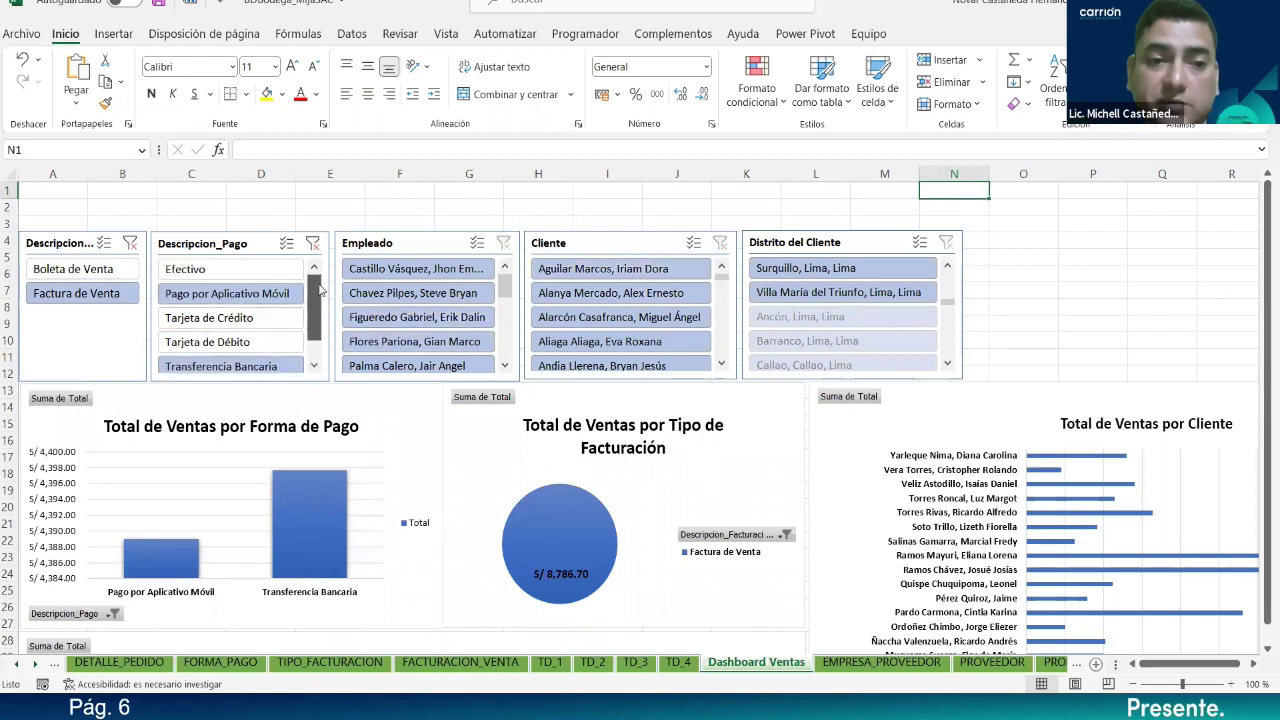
{"action": "scroll", "coordinate": [417, 313], "scroll_direction": "down", "scroll_amount": 3}
{"action": "scroll", "coordinate": [417, 313], "scroll_direction": "up", "scroll_amount": 3}
{"action": "mouse_move", "coordinate": [505, 285]}
{"action": "left_mouse_down"}
{"action": "mouse_move", "coordinate": [505, 365]}
{"action": "mouse_move", "coordinate": [502, 265]}
{"action": "left_mouse_up"}
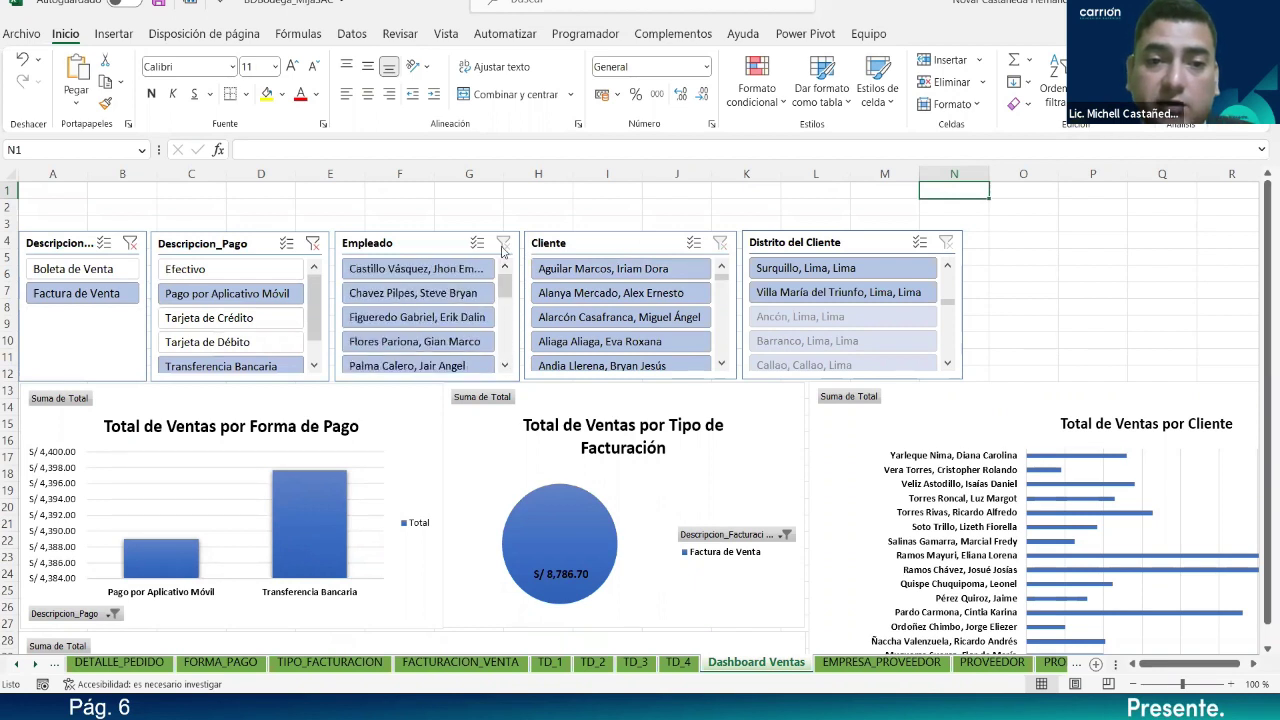
{"action": "scroll", "coordinate": [460, 320], "scroll_direction": "down", "scroll_amount": 4}
{"action": "scroll", "coordinate": [460, 320], "scroll_direction": "up", "scroll_amount": 4}
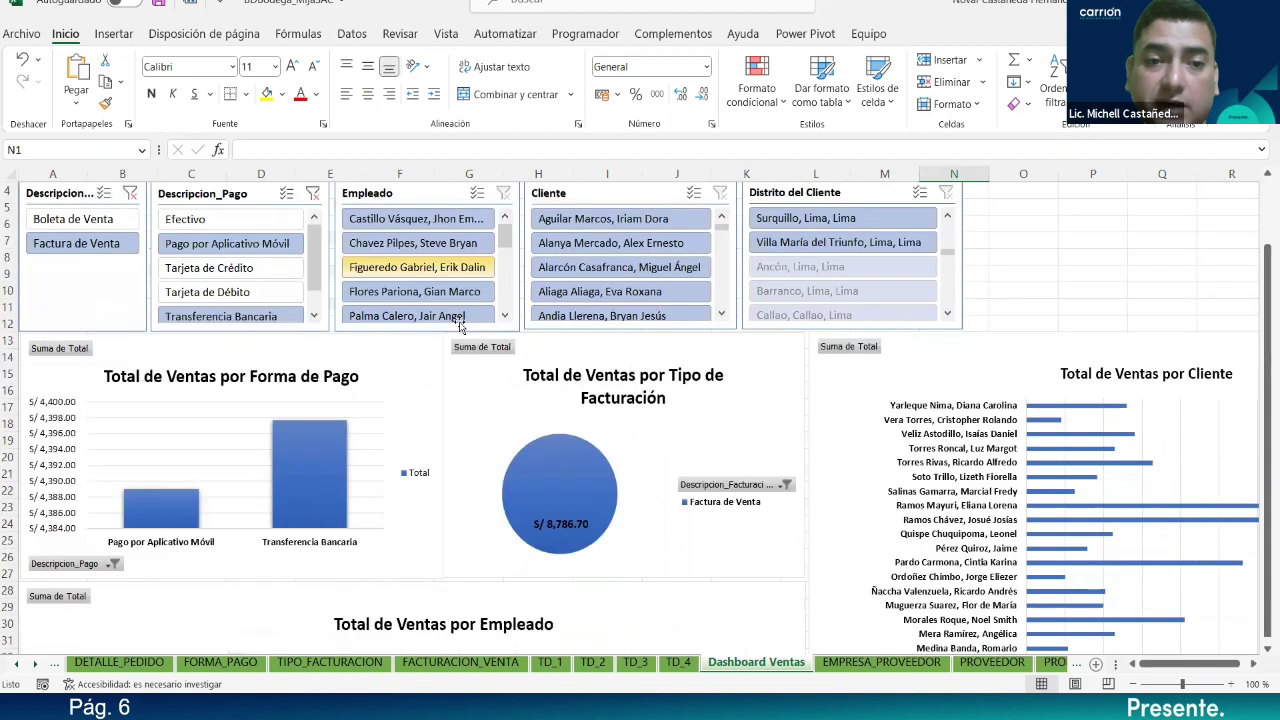
Step: Filter the dashboard by the last available employee in the Empleado slicer and check the charts
{"action": "left_click_drag", "start_coordinate": [506, 288], "coordinate": [505, 350]}
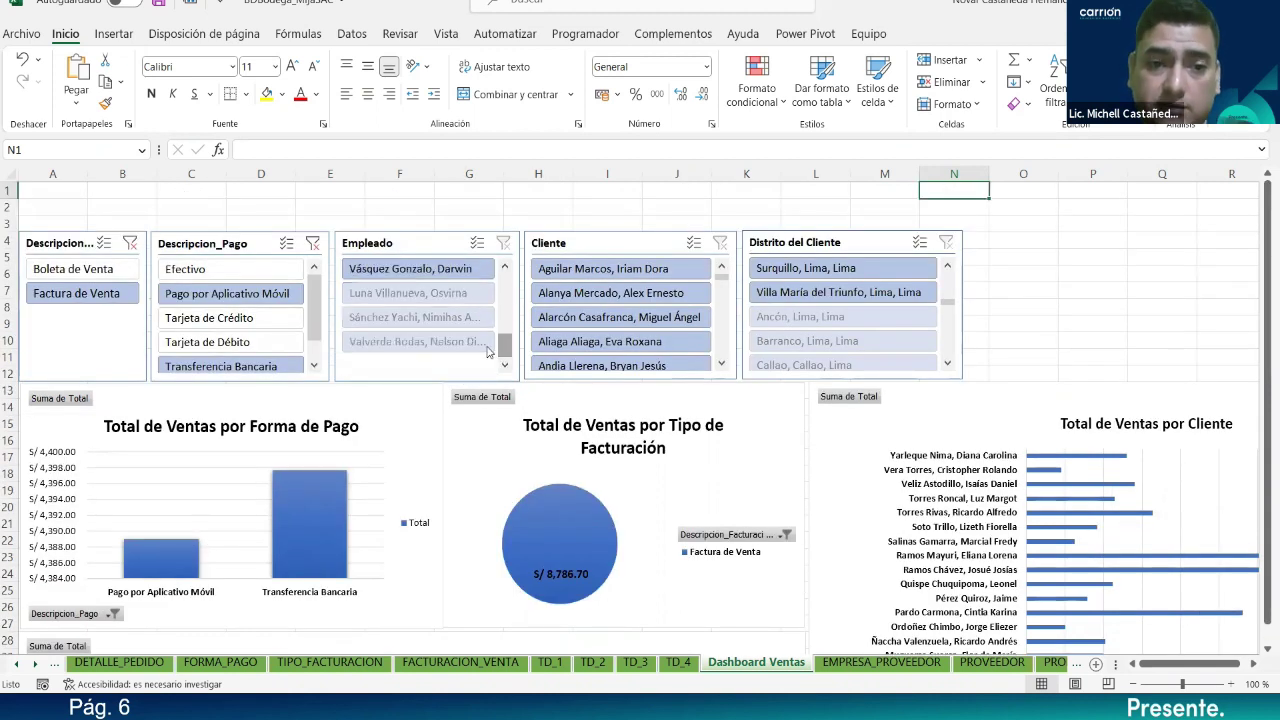
{"action": "left_click", "coordinate": [414, 293]}
{"action": "scroll", "coordinate": [449, 434], "scroll_direction": "down", "scroll_amount": 7}
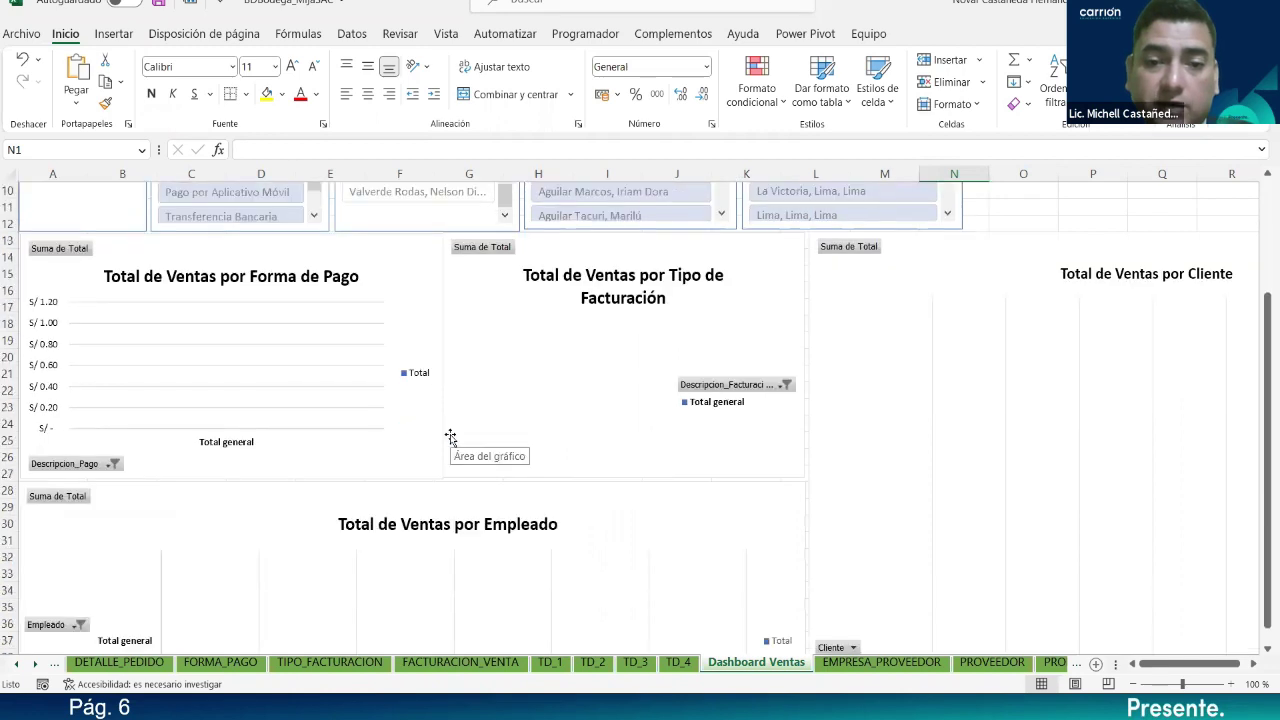
{"action": "scroll", "coordinate": [450, 436], "scroll_direction": "down", "scroll_amount": 3}
{"action": "scroll", "coordinate": [450, 436], "scroll_direction": "up", "scroll_amount": 10}
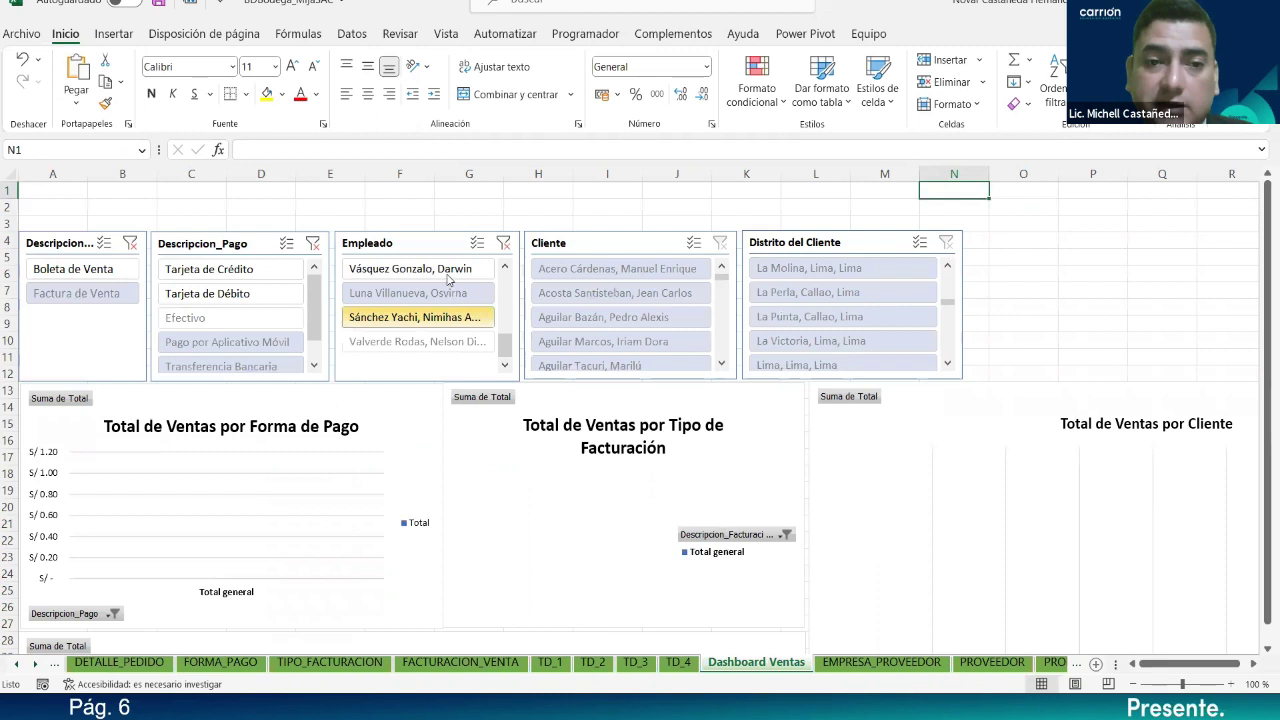
{"action": "left_click", "coordinate": [443, 269]}
{"action": "scroll", "coordinate": [447, 481], "scroll_direction": "down", "scroll_amount": 2}
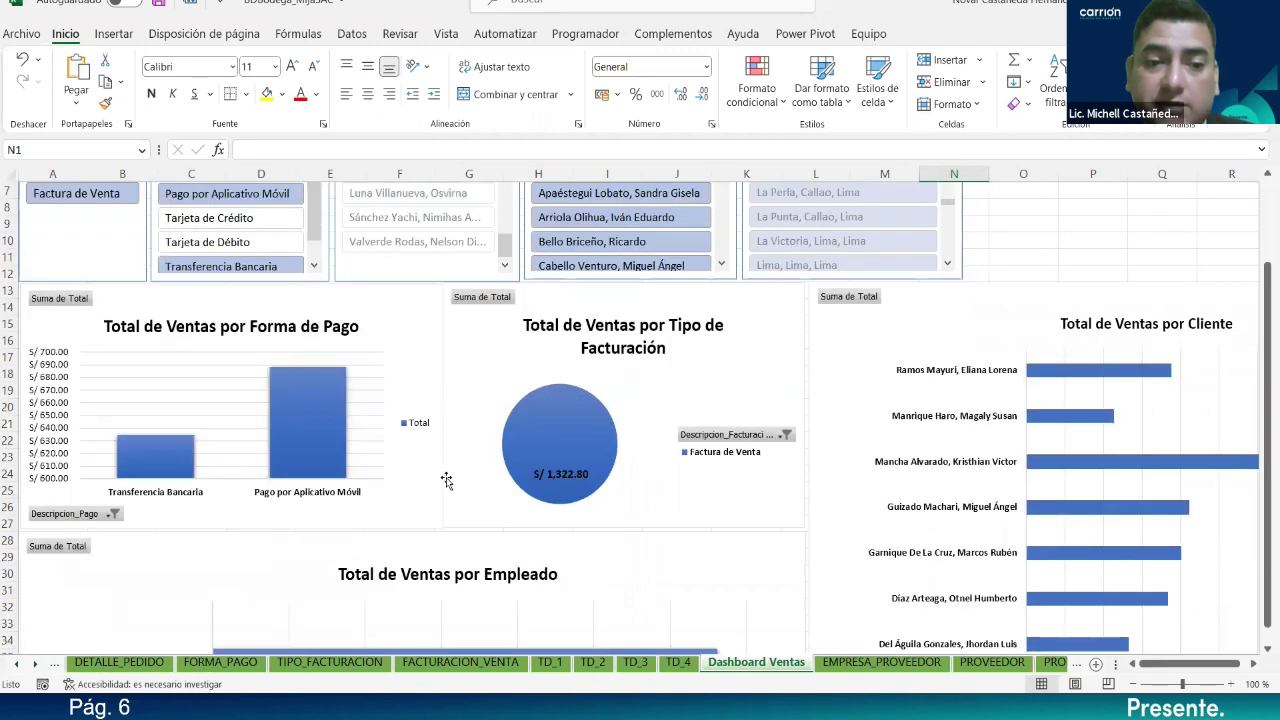
{"action": "scroll", "coordinate": [173, 509], "scroll_direction": "up", "scroll_amount": 2}
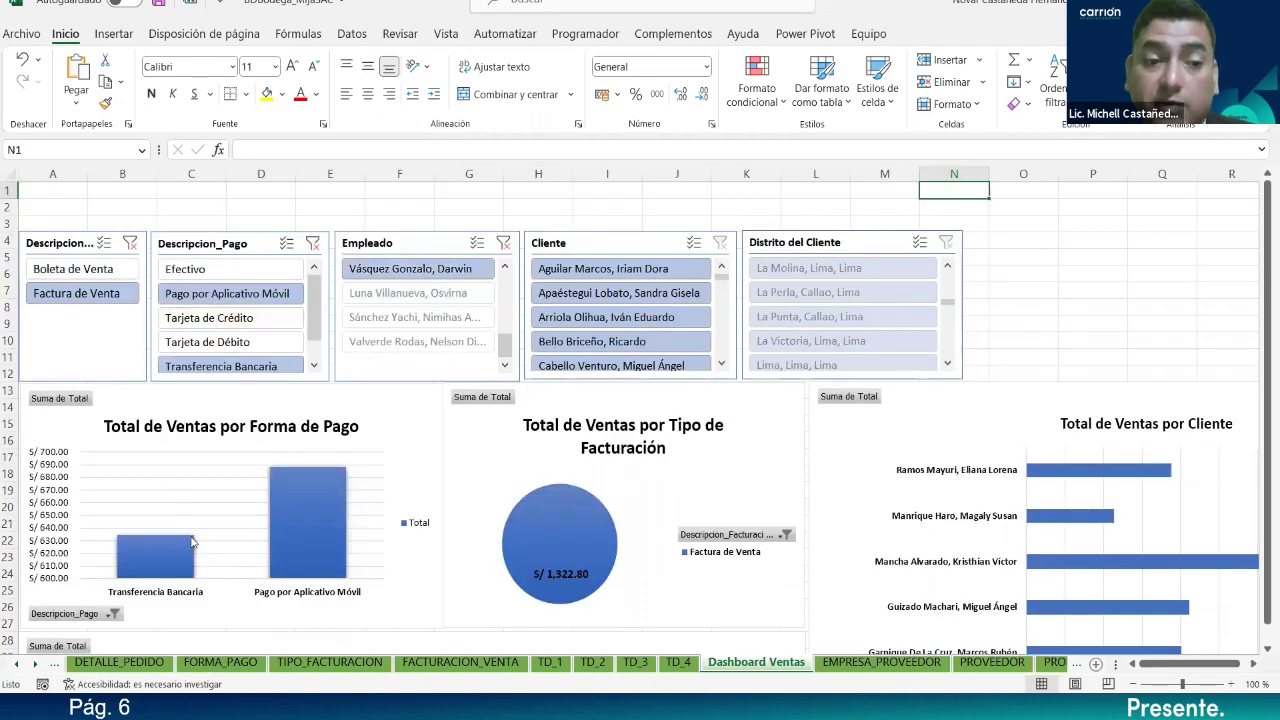
Step: Add Boleta de Venta to the Factura de Venta filter, then review the charts and the client and district slicers
{"action": "left_click", "coordinate": [105, 269], "text": "ctrl"}
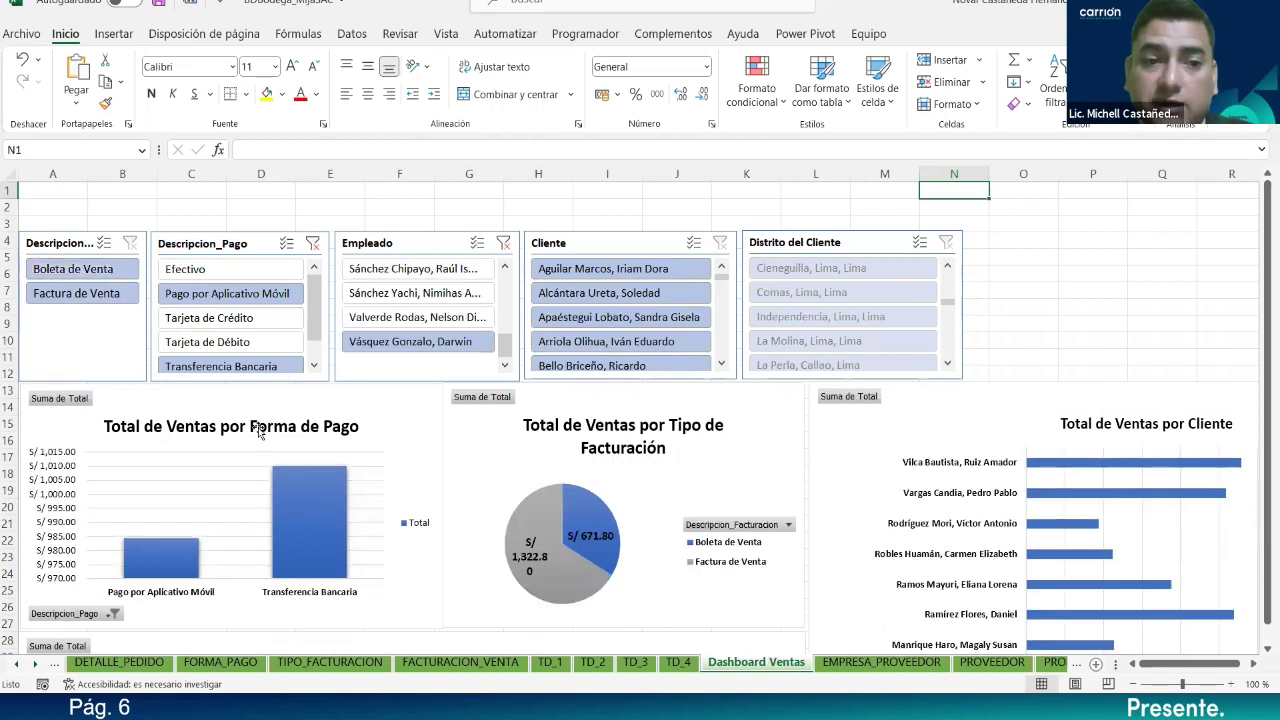
{"action": "scroll", "coordinate": [550, 551], "scroll_direction": "down", "scroll_amount": 2}
{"action": "scroll", "coordinate": [585, 493], "scroll_direction": "down", "scroll_amount": 4}
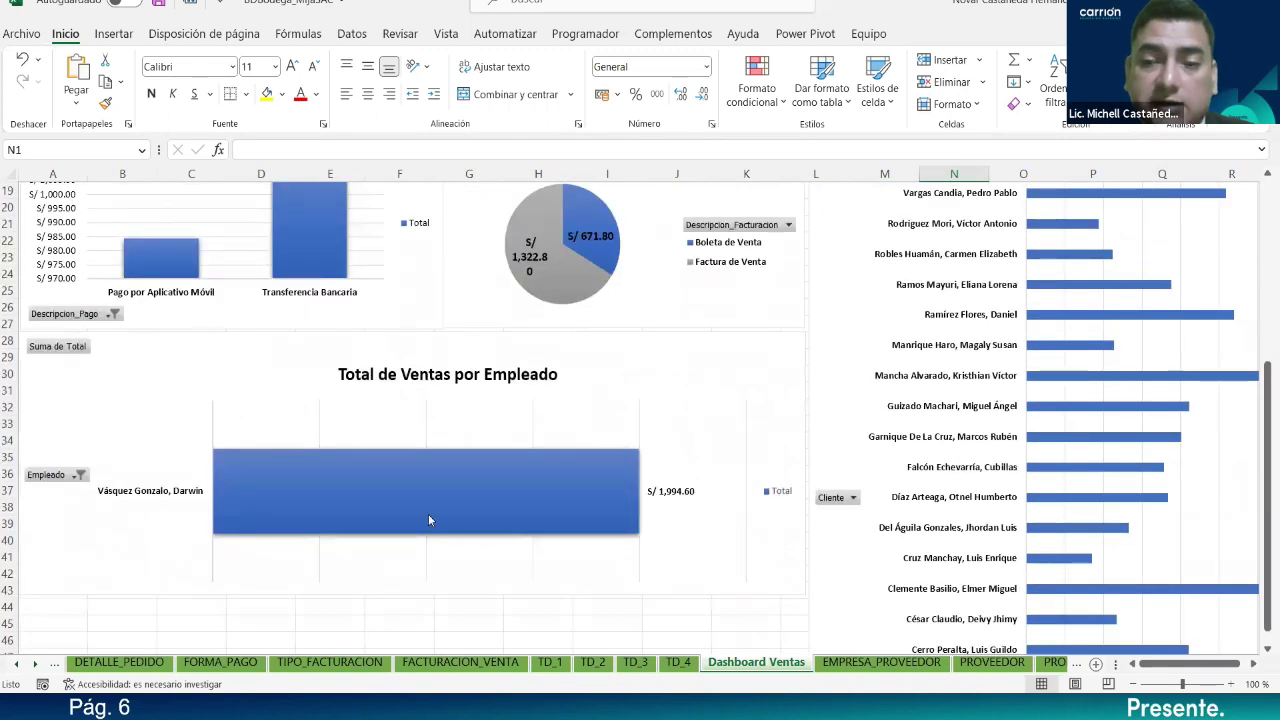
{"action": "scroll", "coordinate": [452, 508], "scroll_direction": "up", "scroll_amount": 4}
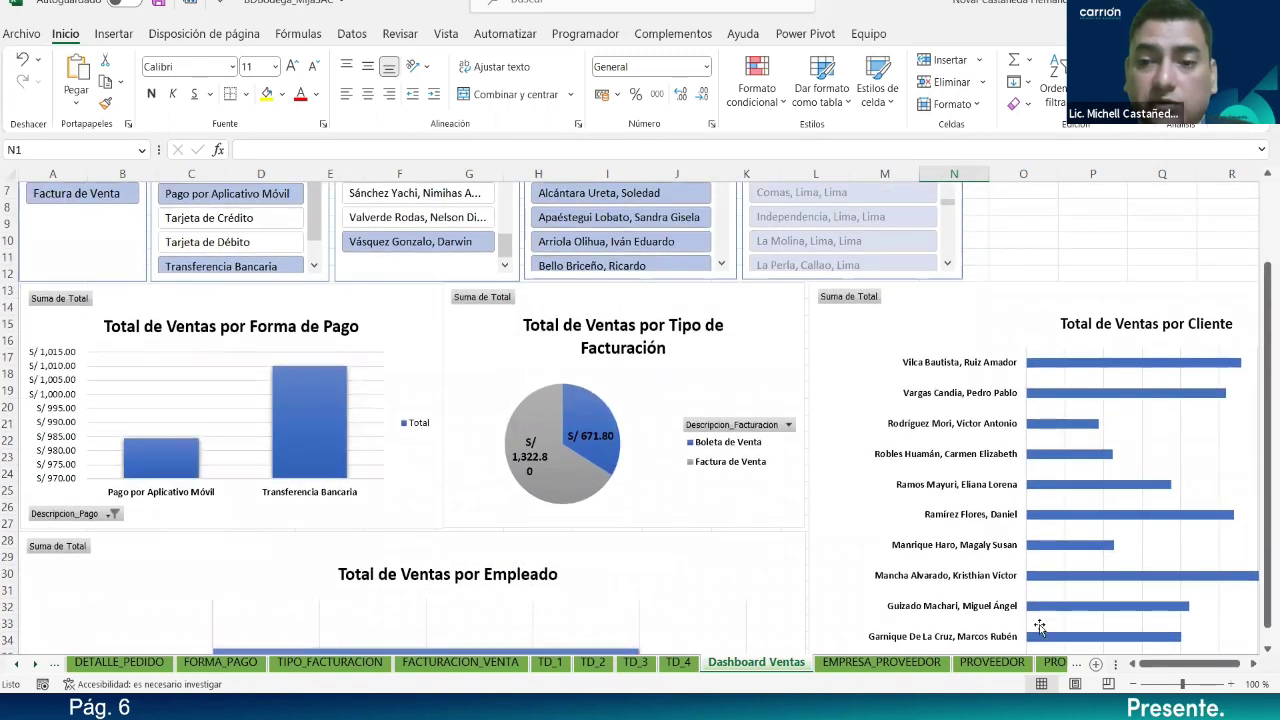
{"action": "scroll", "coordinate": [1068, 610], "scroll_direction": "down", "scroll_amount": 12}
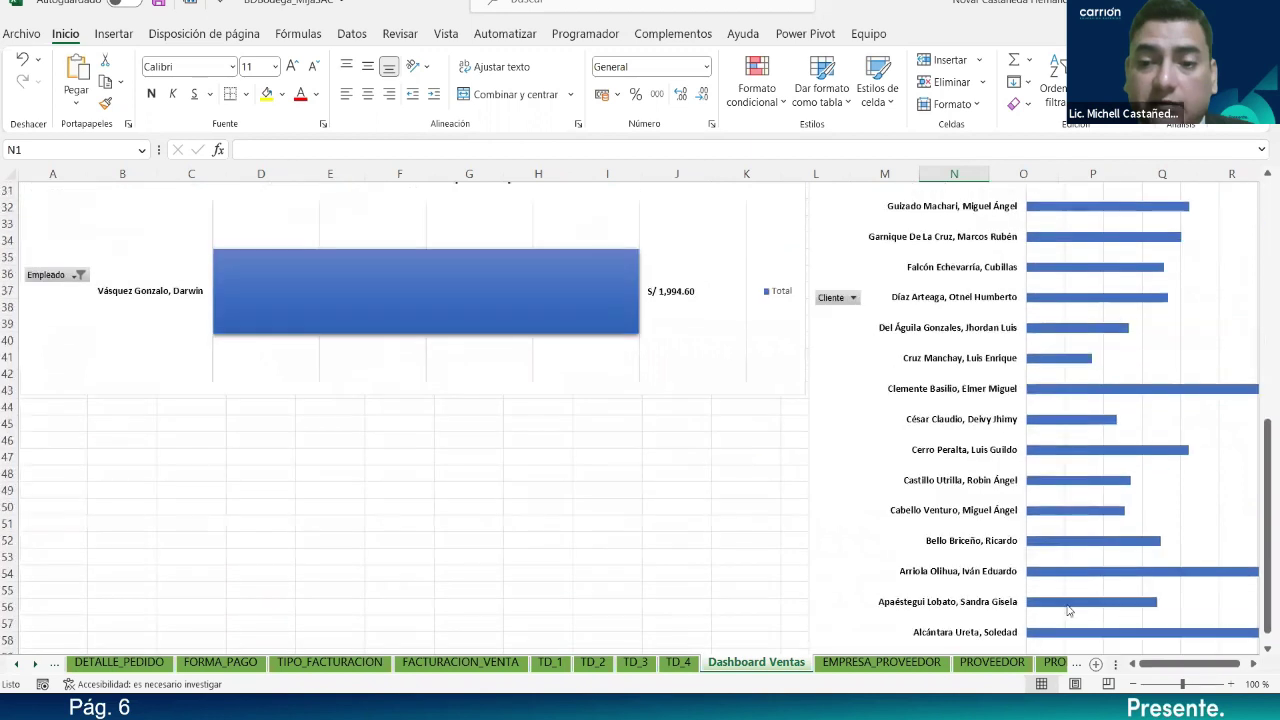
{"action": "scroll", "coordinate": [1066, 603], "scroll_direction": "up", "scroll_amount": 14}
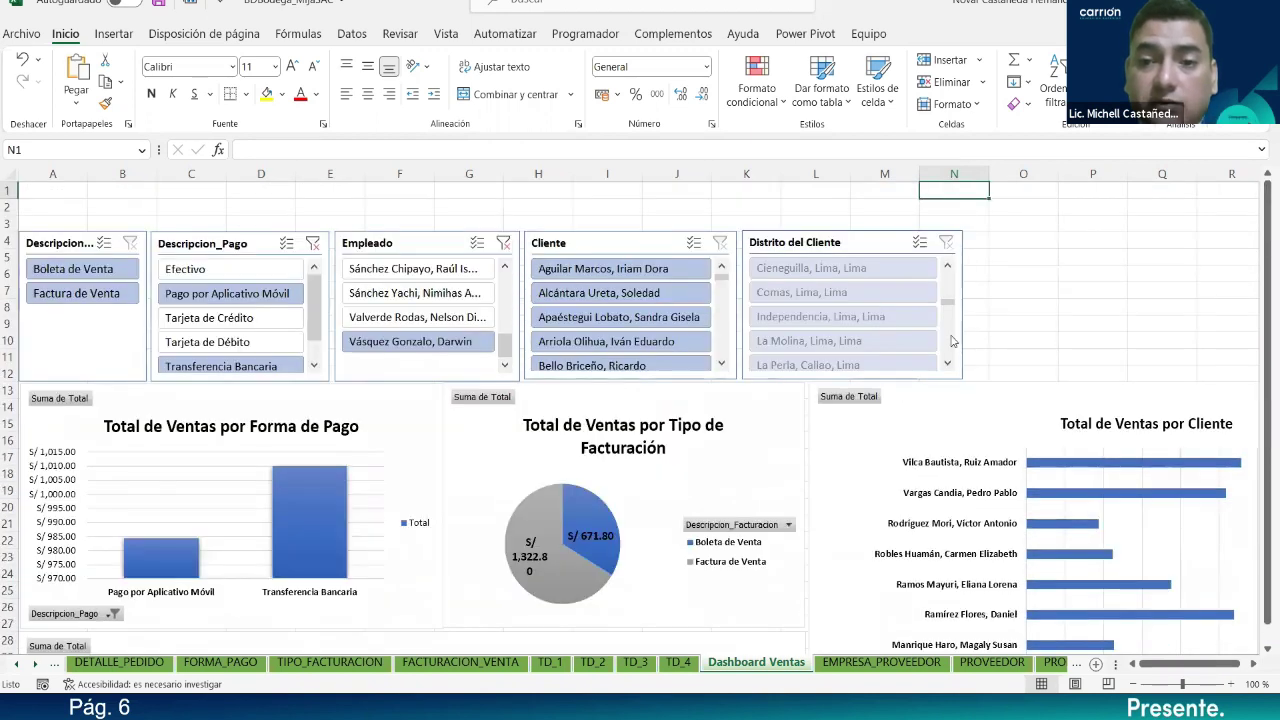
{"action": "scroll", "coordinate": [948, 356], "scroll_direction": "down", "scroll_amount": 5}
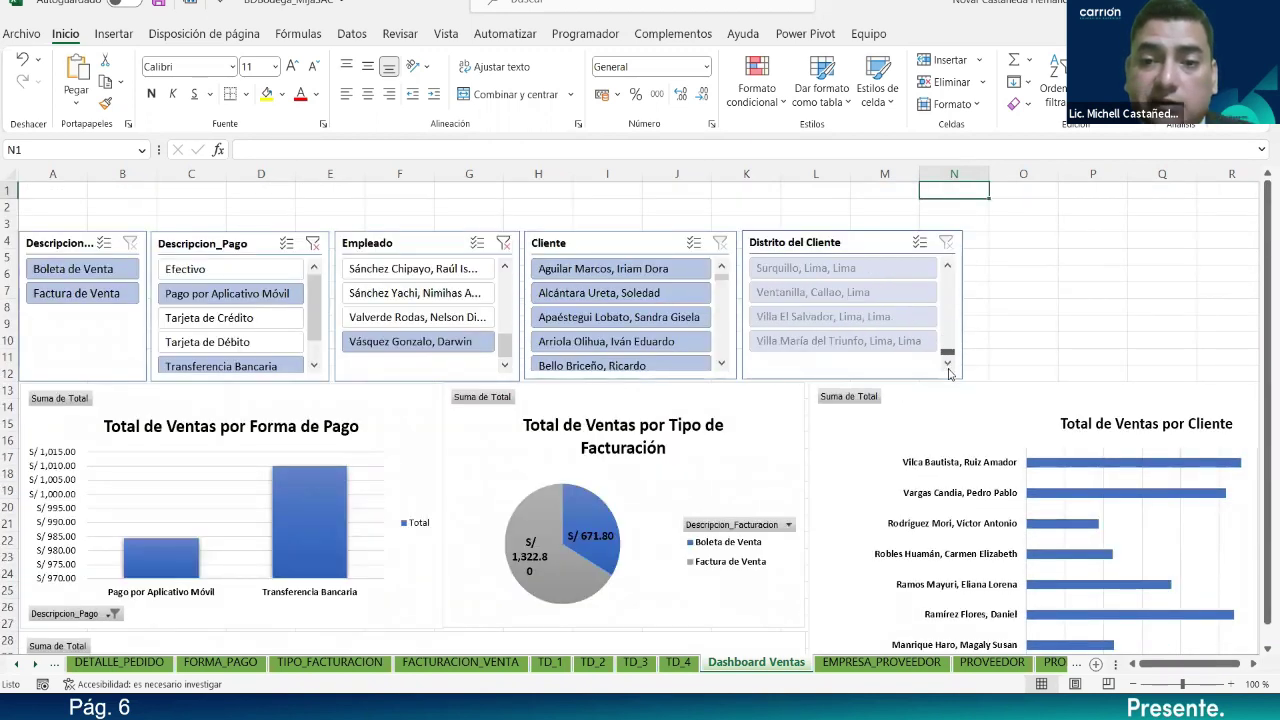
{"action": "mouse_move", "coordinate": [724, 284]}
{"action": "left_mouse_down"}
{"action": "mouse_move", "coordinate": [722, 376]}
{"action": "mouse_move", "coordinate": [721, 268]}
{"action": "left_mouse_up"}
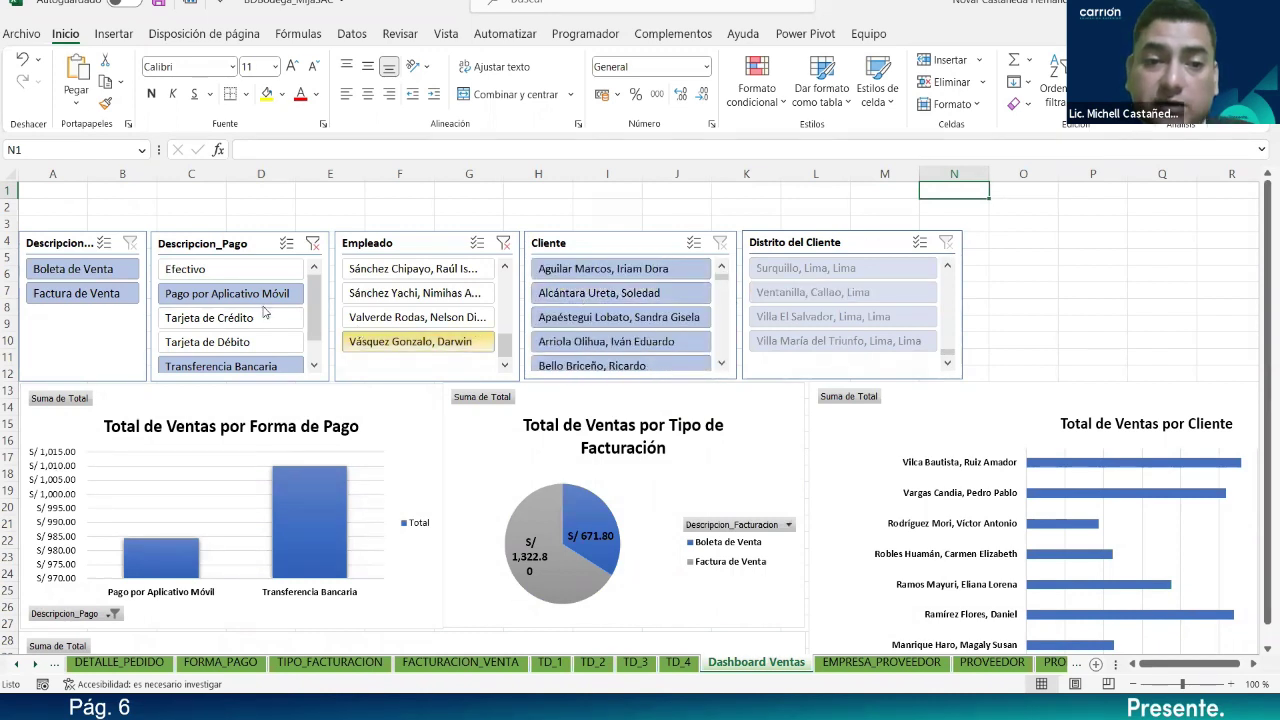
Step: Filter the payment slicer by Efectivo, then include all payment methods again and check the charts
{"action": "left_click", "coordinate": [987, 339]}
{"action": "scroll", "coordinate": [960, 355], "scroll_direction": "down", "scroll_amount": 1}
{"action": "scroll", "coordinate": [724, 486], "scroll_direction": "down", "scroll_amount": 5}
{"action": "scroll", "coordinate": [724, 486], "scroll_direction": "up", "scroll_amount": 5}
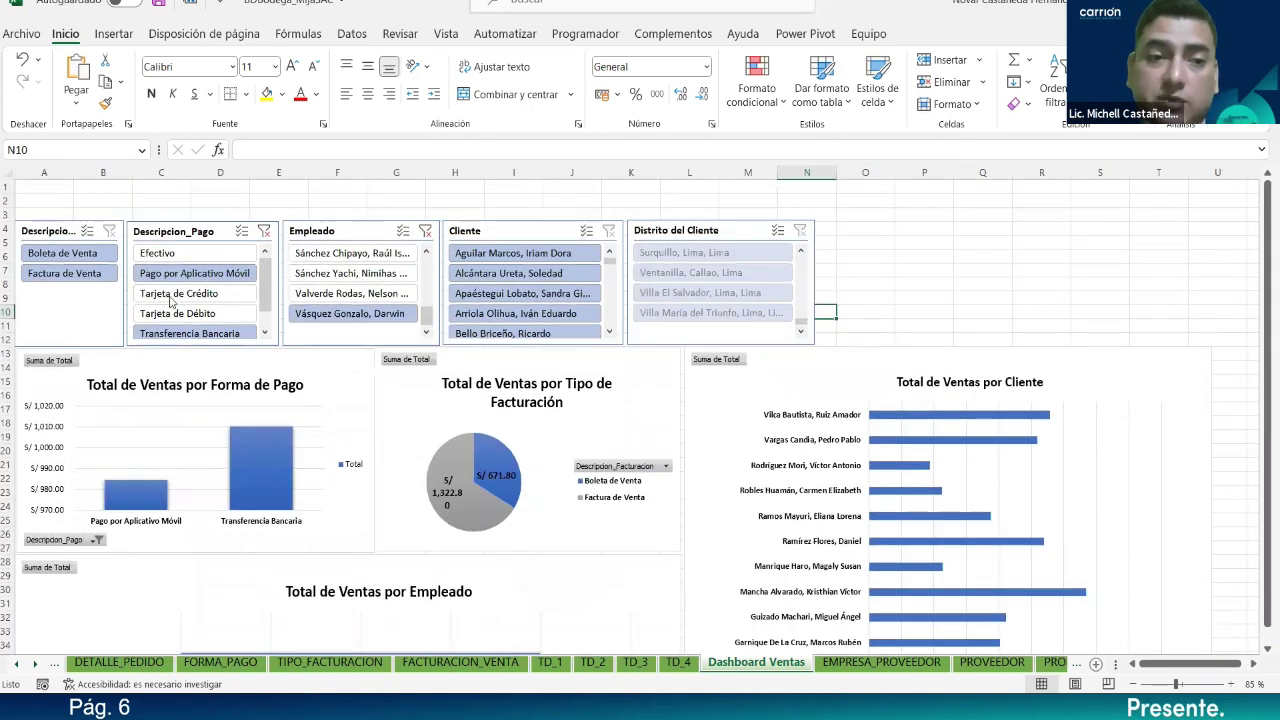
{"action": "left_click", "coordinate": [160, 253]}
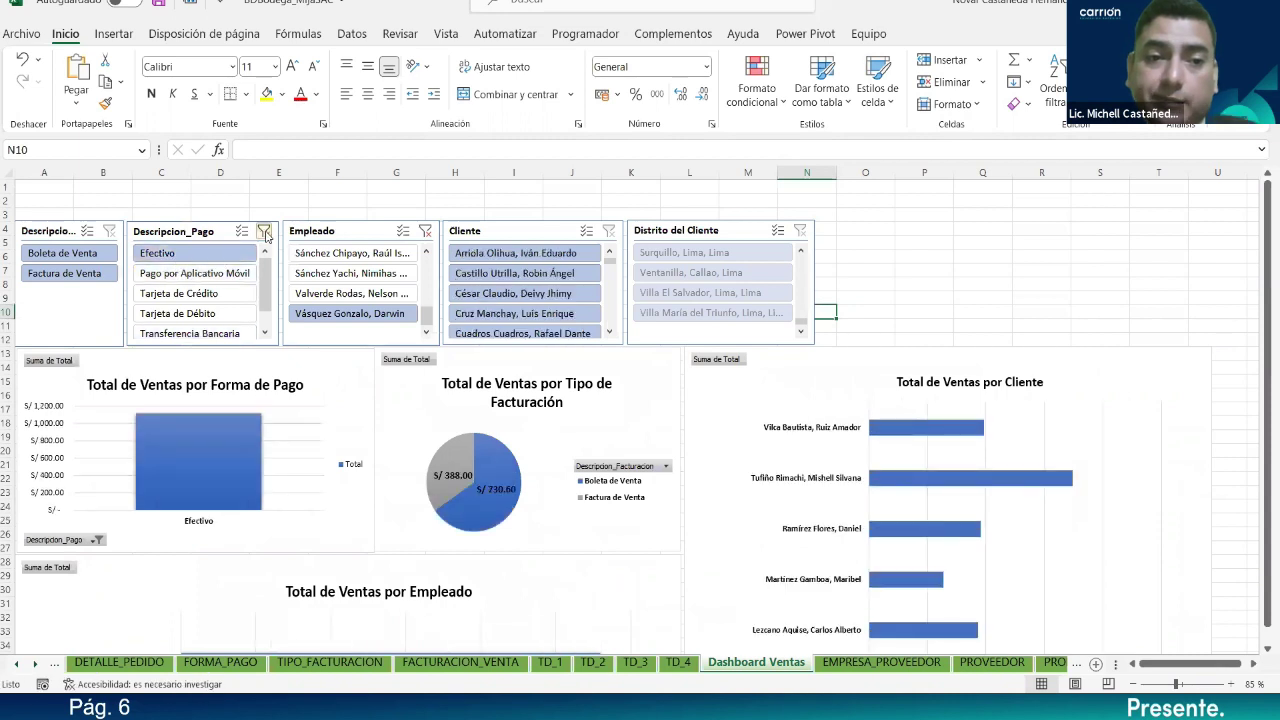
{"action": "left_click", "coordinate": [232, 332], "text": "shift"}
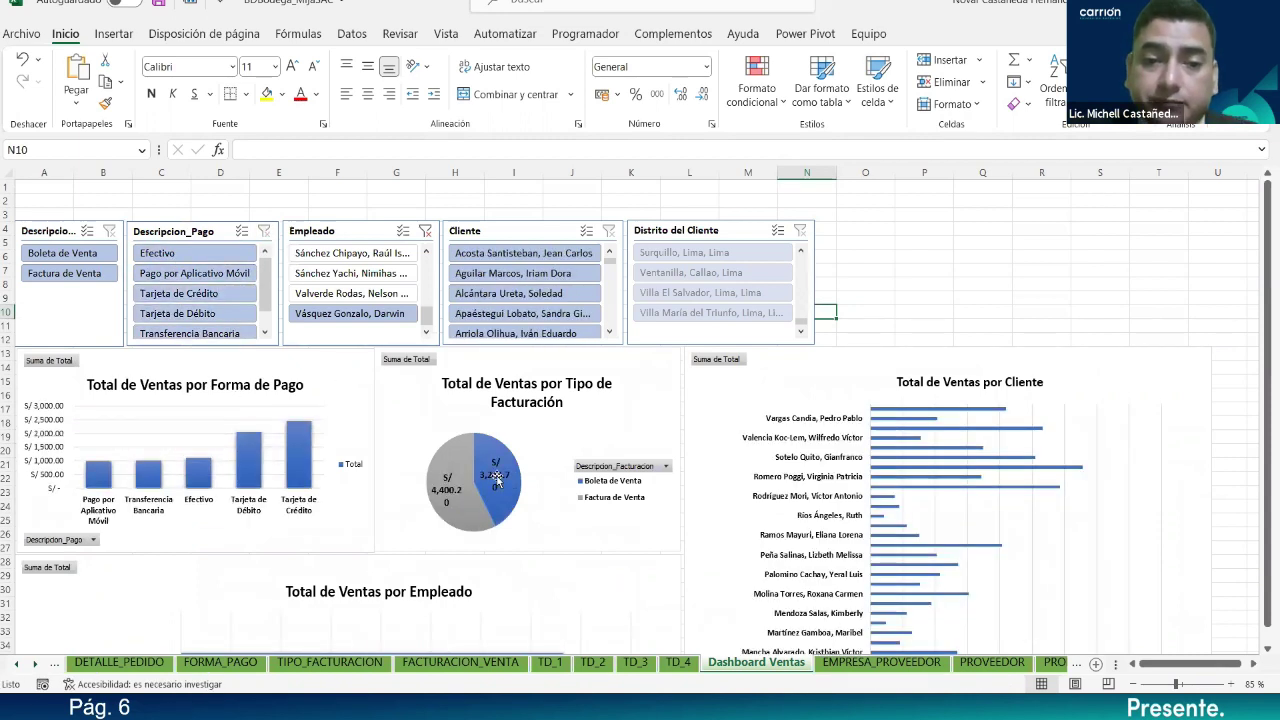
{"action": "scroll", "coordinate": [494, 477], "scroll_direction": "down", "scroll_amount": 6}
{"action": "scroll", "coordinate": [497, 479], "scroll_direction": "up", "scroll_amount": 6}
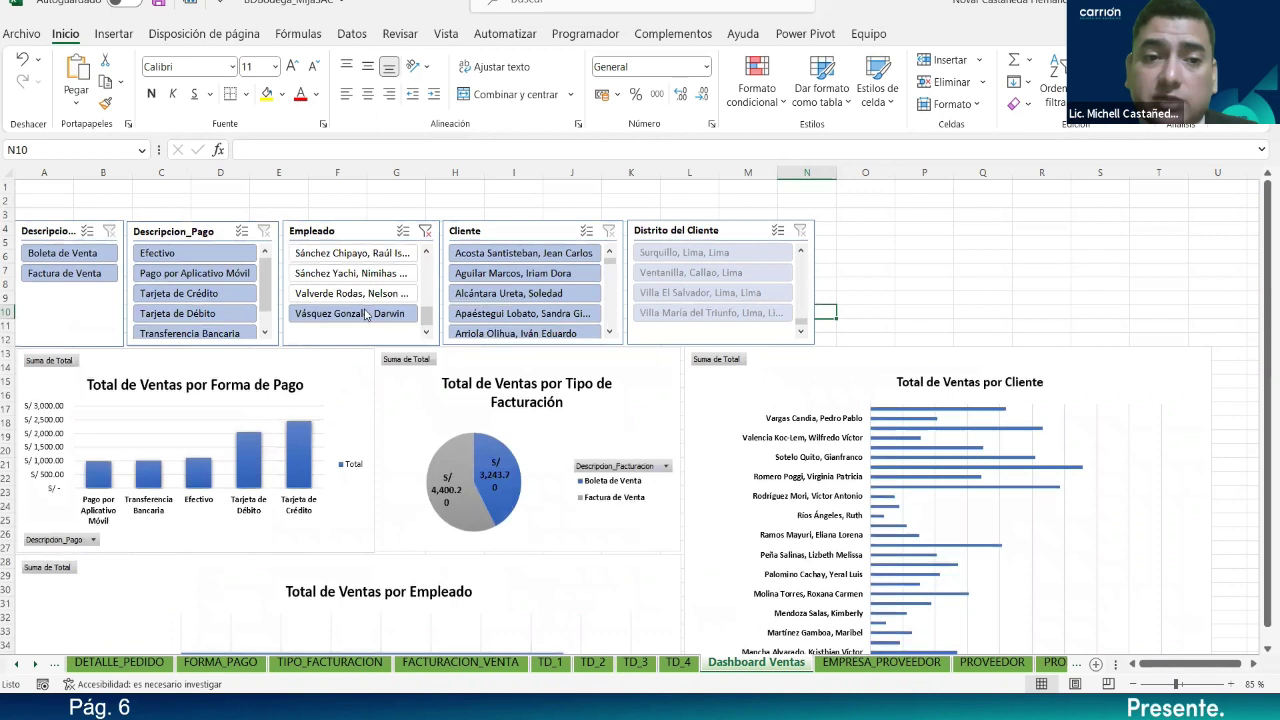
Step: Extend the Empleado filter to the last three employees in the slicer and review all four charts
{"action": "left_click", "coordinate": [356, 276]}
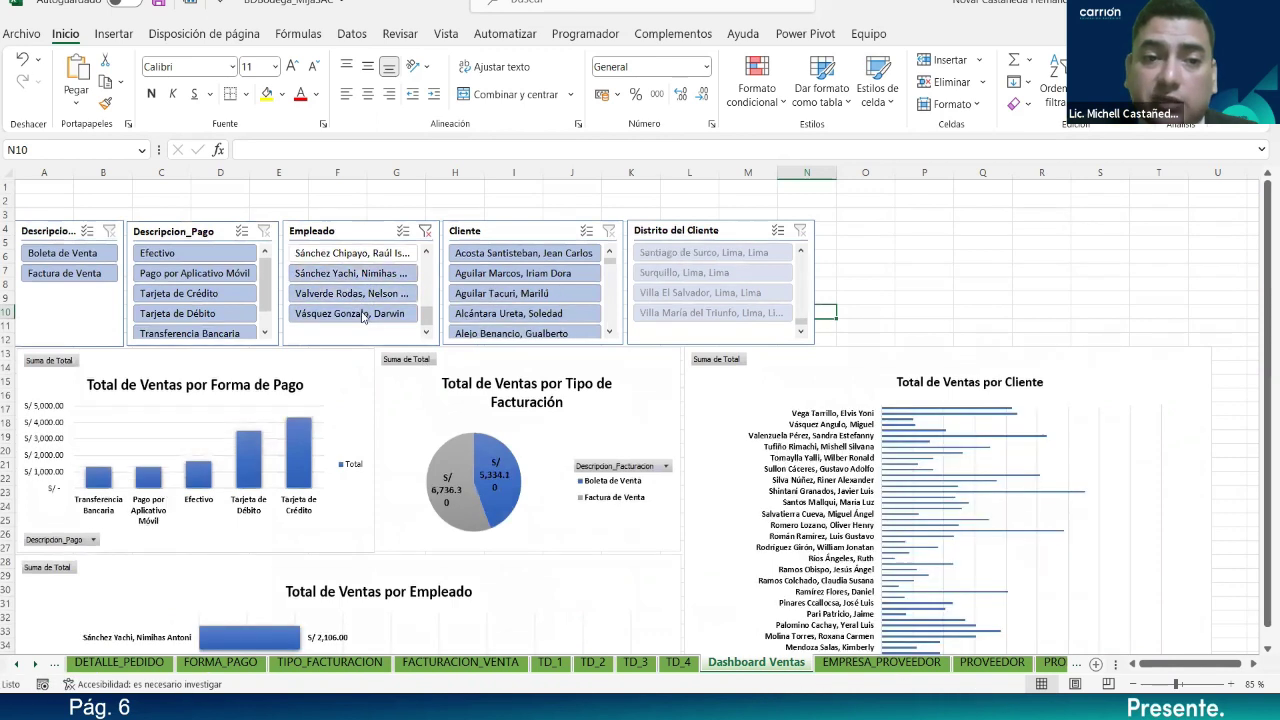
{"action": "scroll", "coordinate": [350, 420], "scroll_direction": "down", "scroll_amount": 4}
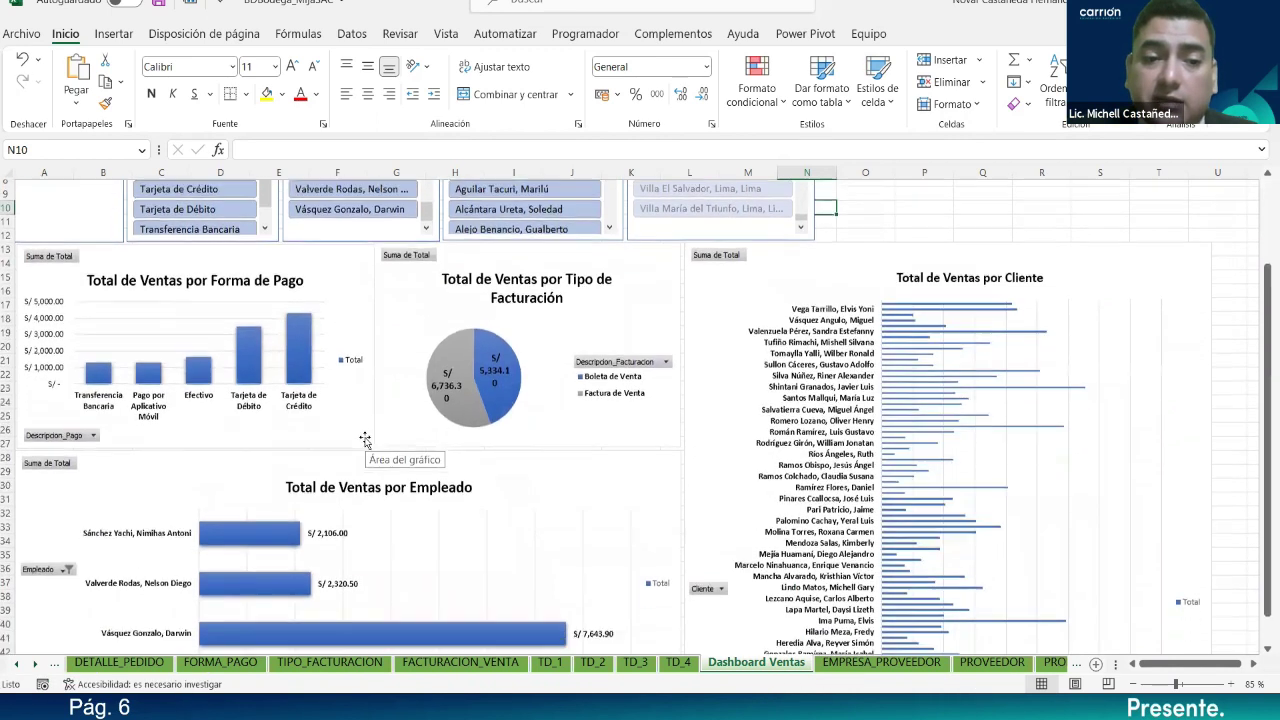
{"action": "scroll", "coordinate": [325, 553], "scroll_direction": "down", "scroll_amount": 2}
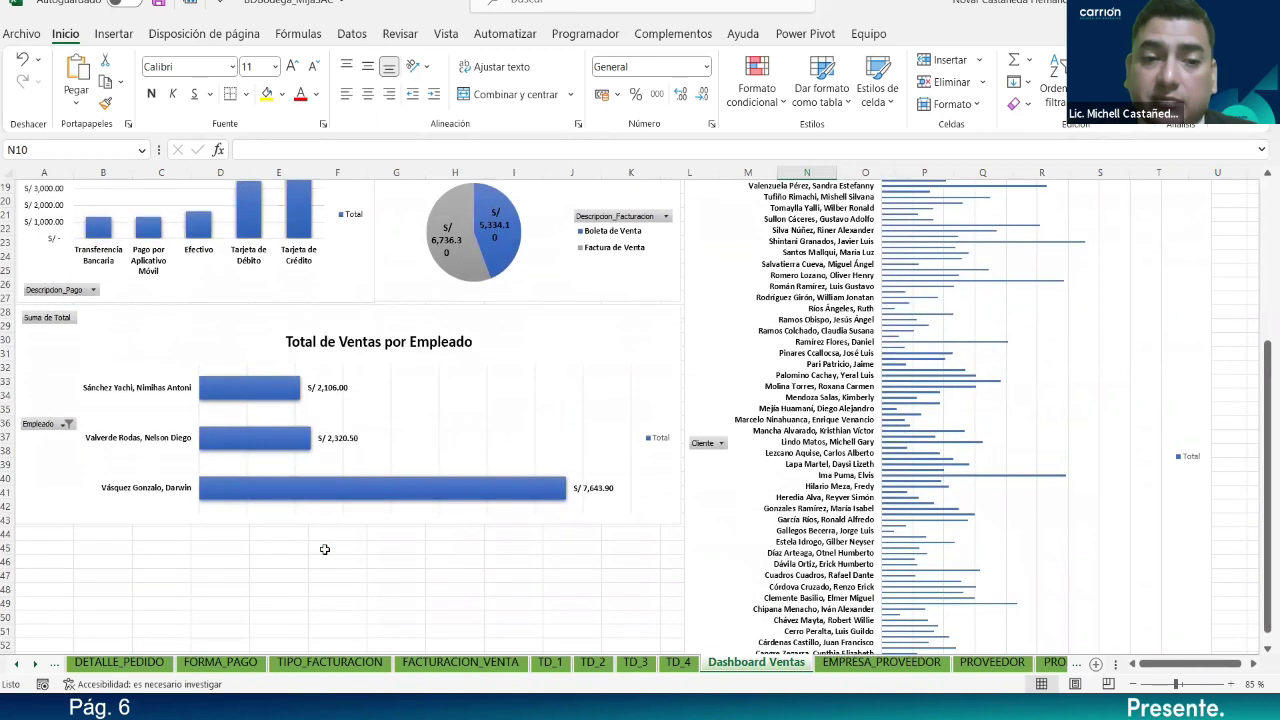
{"action": "scroll", "coordinate": [350, 485], "scroll_direction": "up", "scroll_amount": 6}
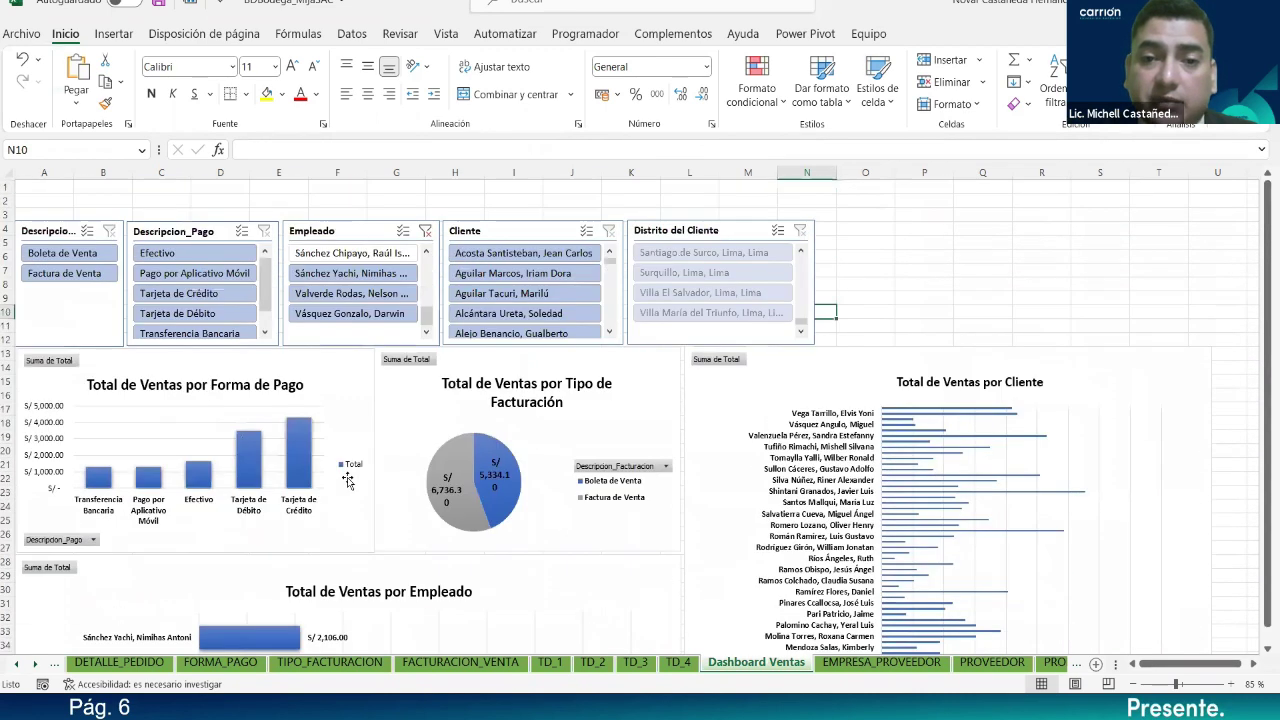
{"action": "left_click", "coordinate": [929, 284]}
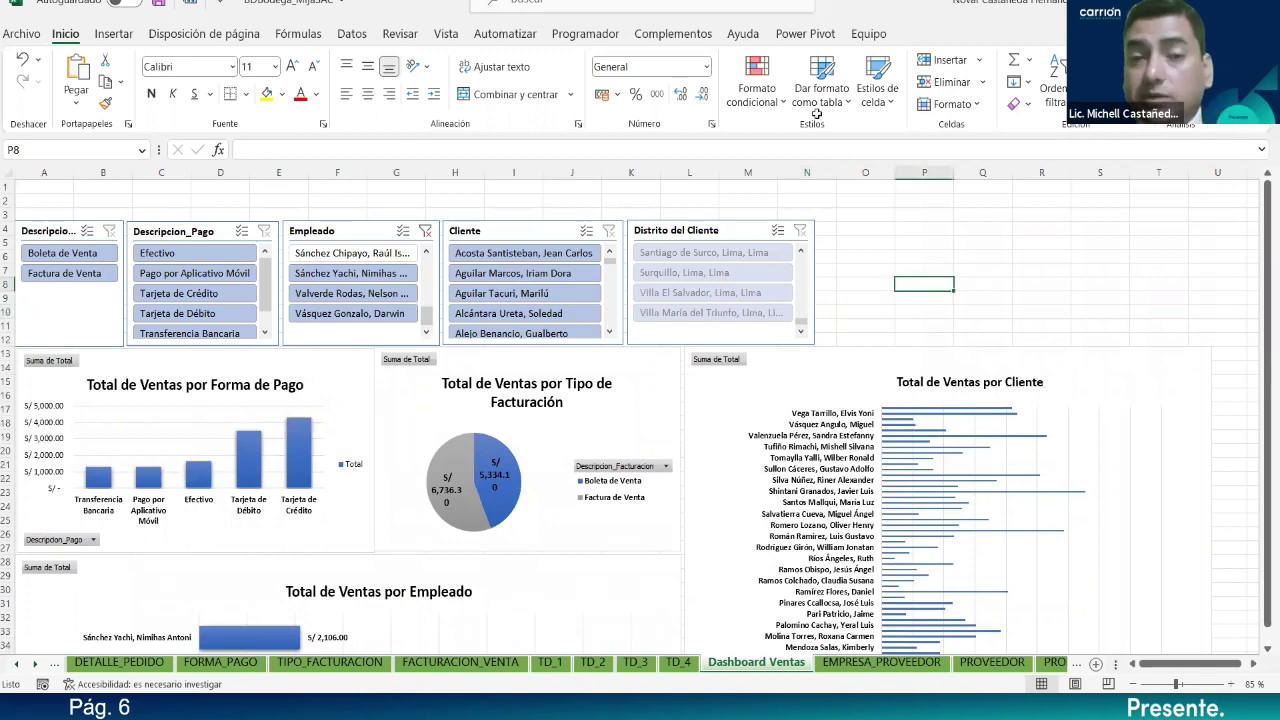
{"action": "scroll", "coordinate": [763, 395], "scroll_direction": "down", "scroll_amount": 1}
{"action": "scroll", "coordinate": [763, 395], "scroll_direction": "up", "scroll_amount": 1}
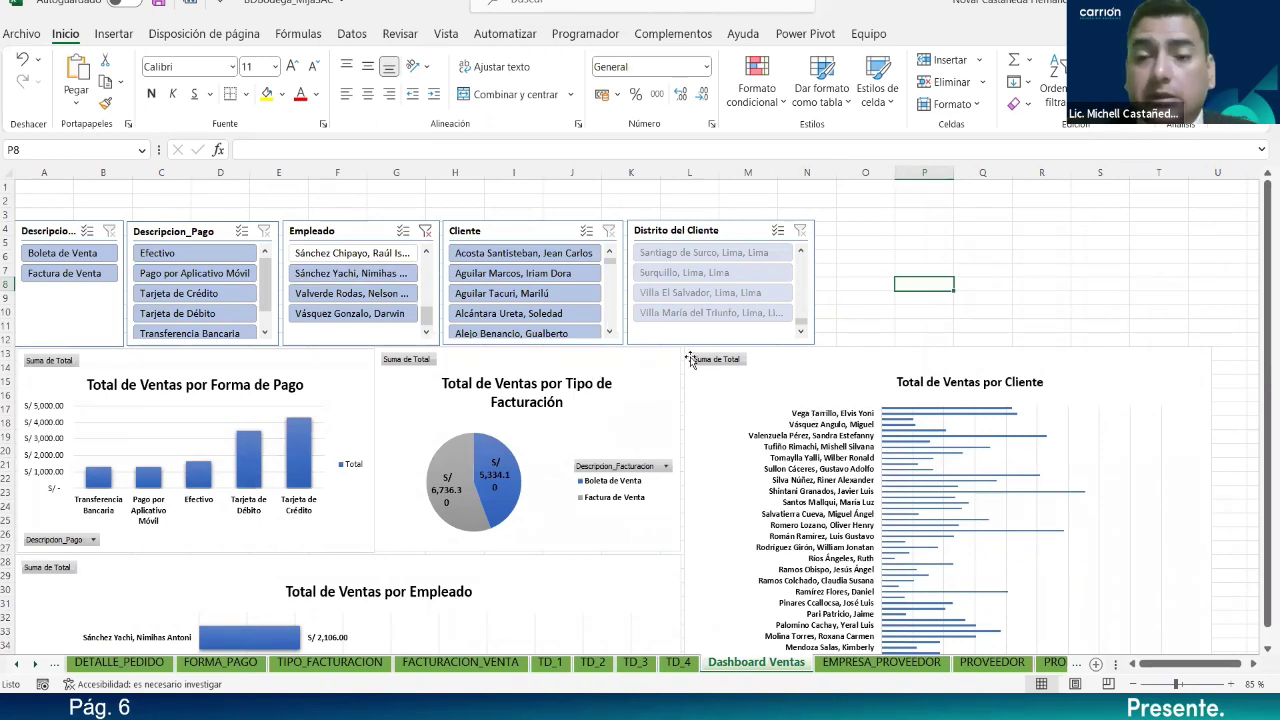
{"action": "scroll", "coordinate": [727, 386], "scroll_direction": "down", "scroll_amount": 5}
{"action": "scroll", "coordinate": [727, 386], "scroll_direction": "down", "scroll_amount": 5}
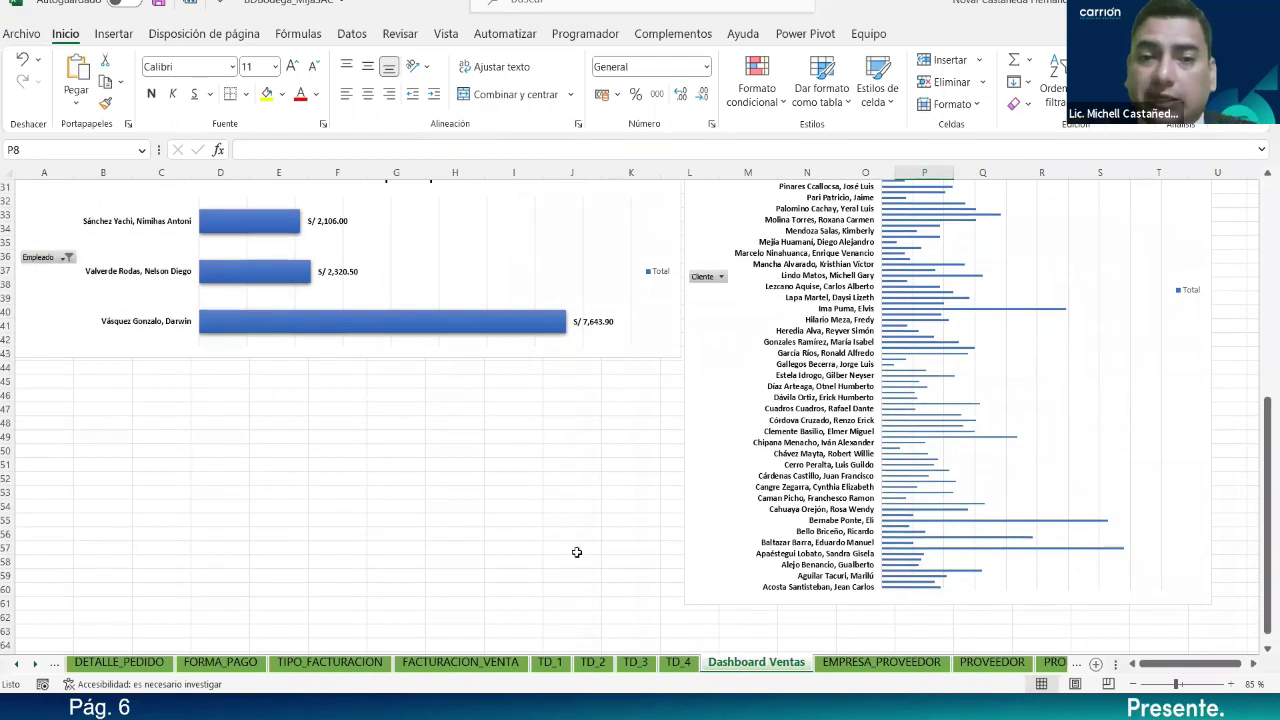
{"action": "scroll", "coordinate": [222, 490], "scroll_direction": "up", "scroll_amount": 10}
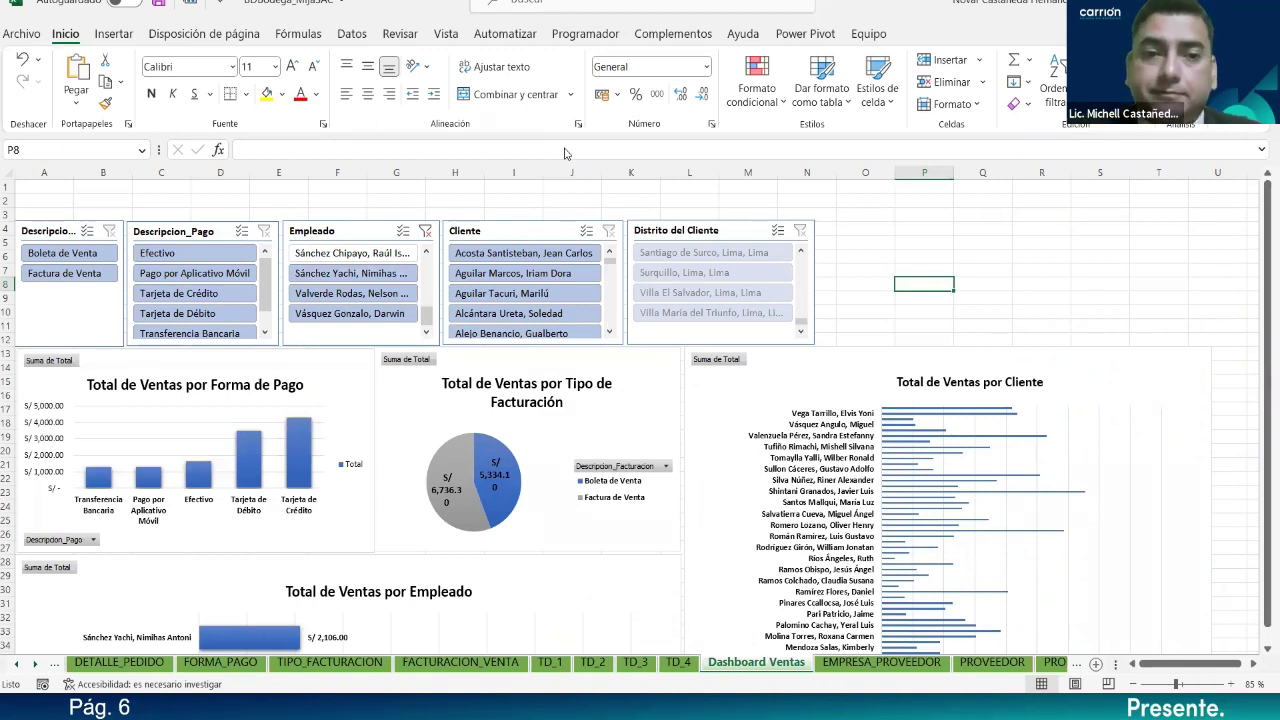
Step: Make row 1 taller, then merge and center cells A1 to T1 for a title above the slicers
{"action": "key", "text": "alt"}
{"action": "left_click", "coordinate": [418, 198]}
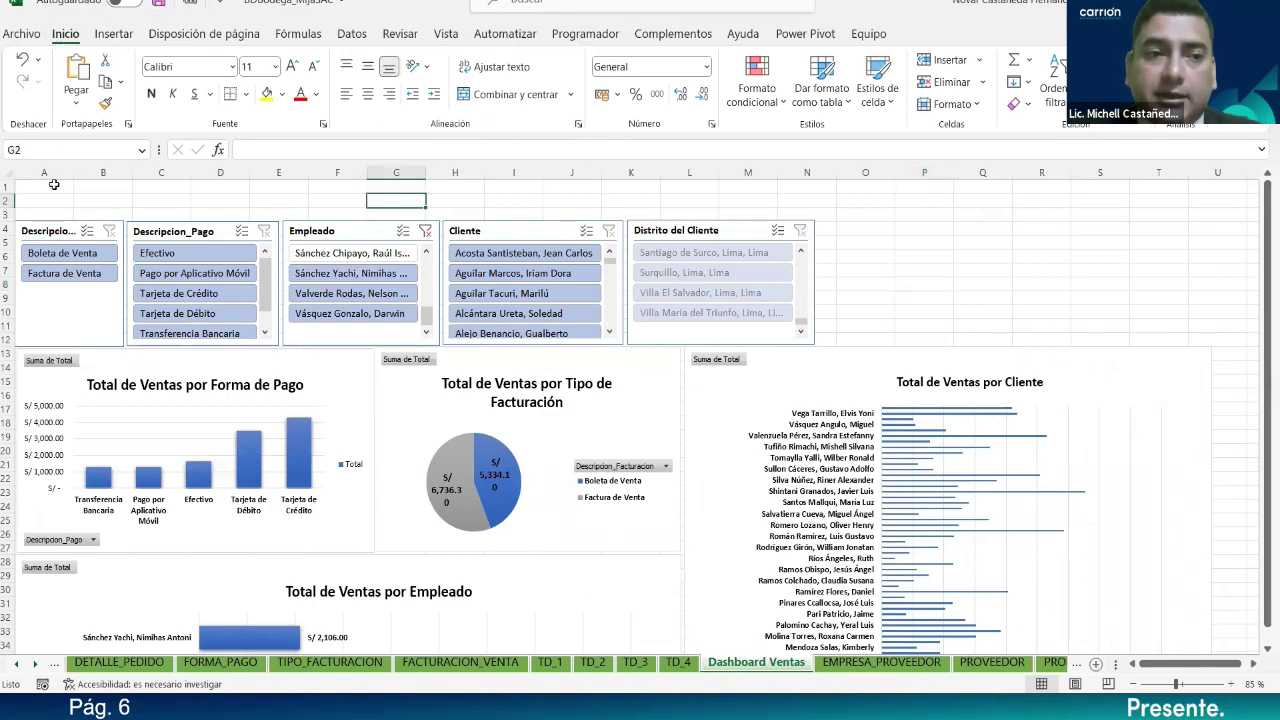
{"action": "left_click", "coordinate": [33, 188]}
{"action": "left_click_drag", "start_coordinate": [7, 193], "coordinate": [1181, 188]}
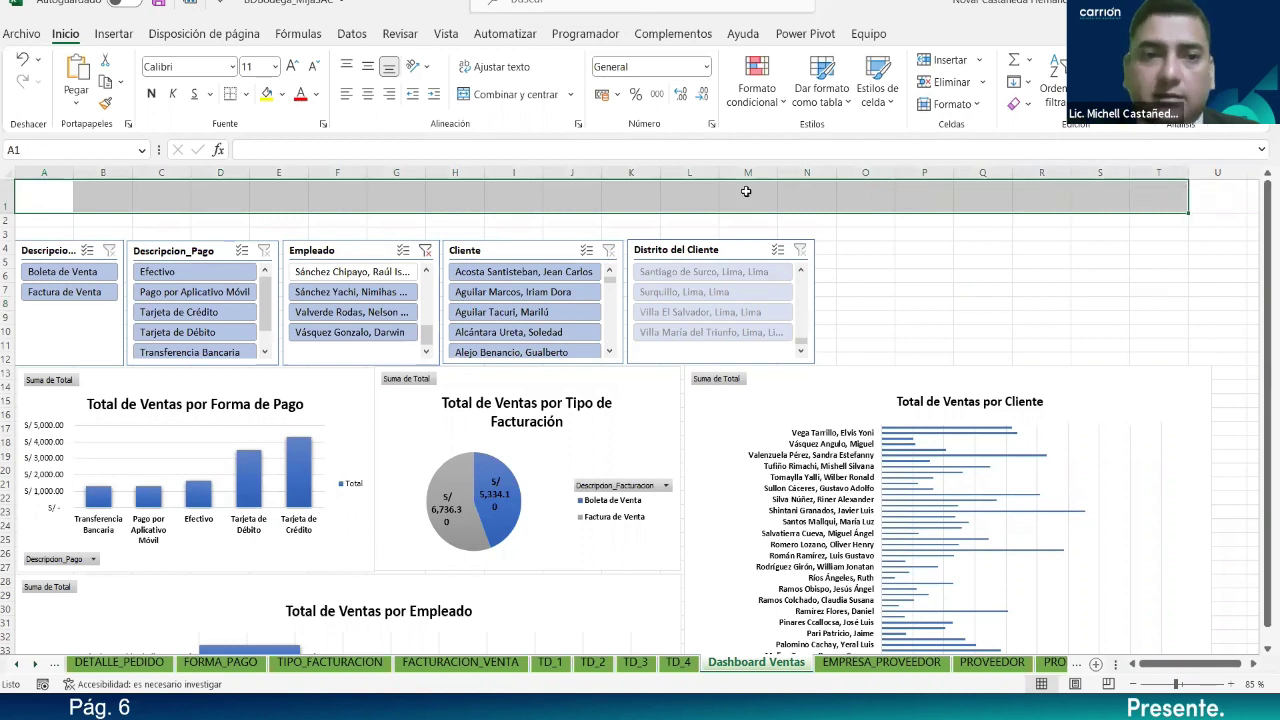
{"action": "left_click", "coordinate": [470, 93]}
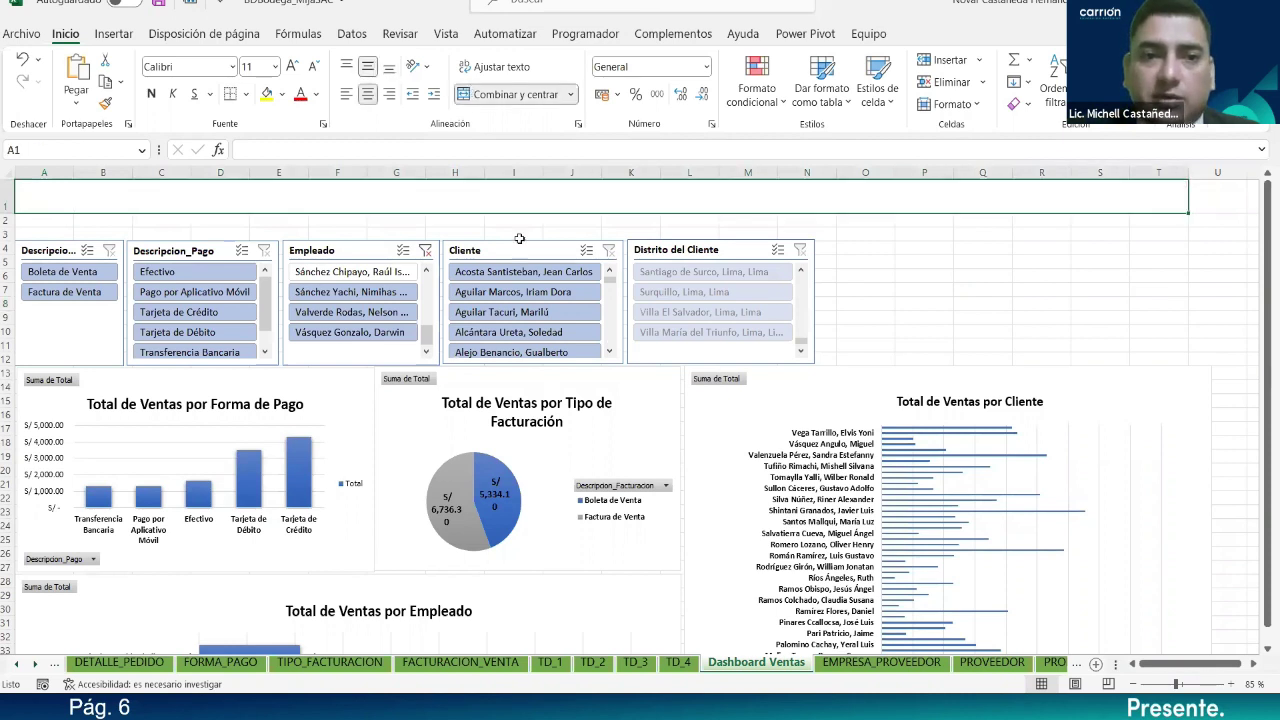
Step: Enter the title REPORTE GENERAL DE VENTAS in the merged cell
{"action": "type", "text": "R"}
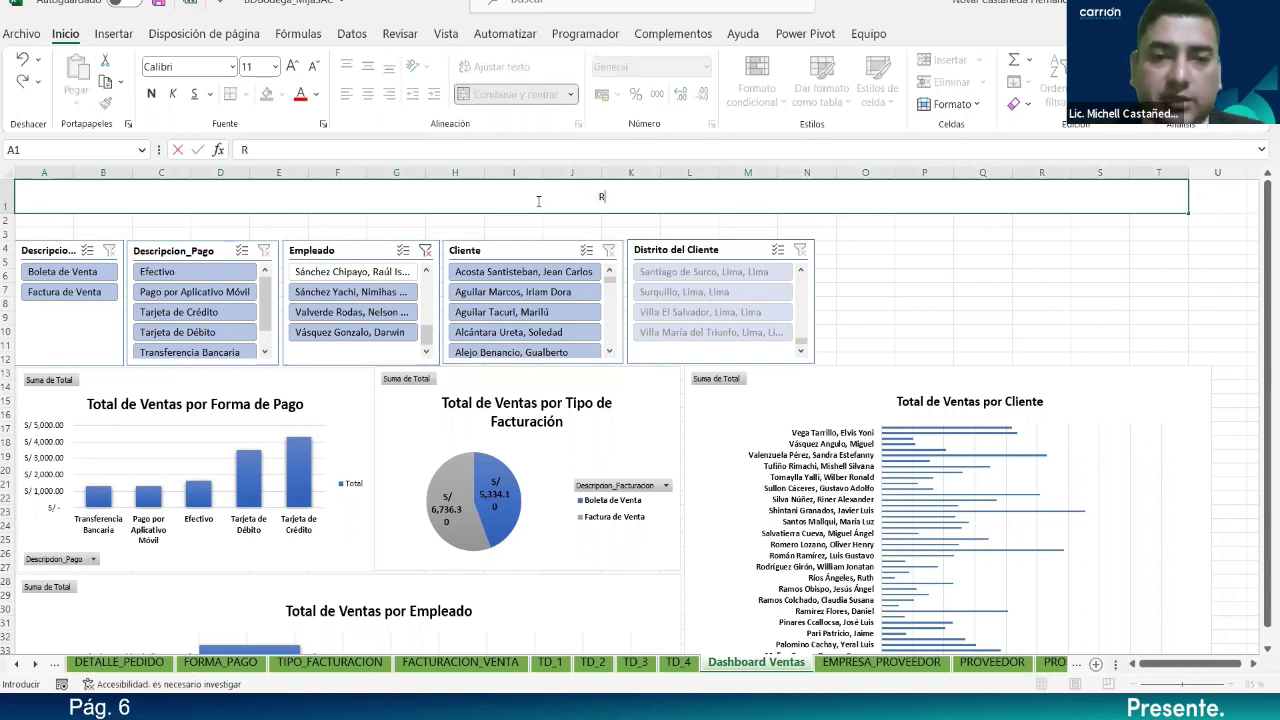
{"action": "type", "text": "EPORTE DE VEN"}
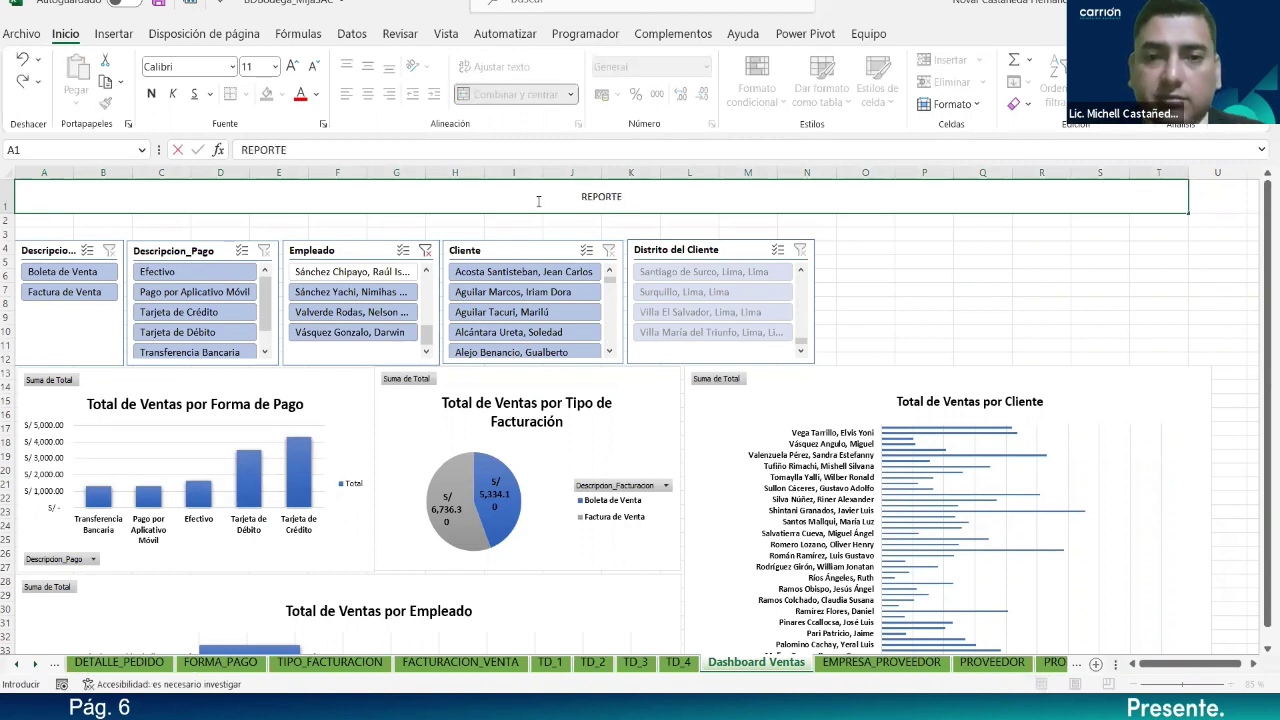
{"action": "key", "text": "BackSpace"}
{"action": "key", "text": "BackSpace"}
{"action": "key", "text": "BackSpace"}
{"action": "key", "text": "BackSpace"}
{"action": "key", "text": "BackSpace"}
{"action": "key", "text": "BackSpace"}
{"action": "type", "text": "GENERAL DE VENTAS"}
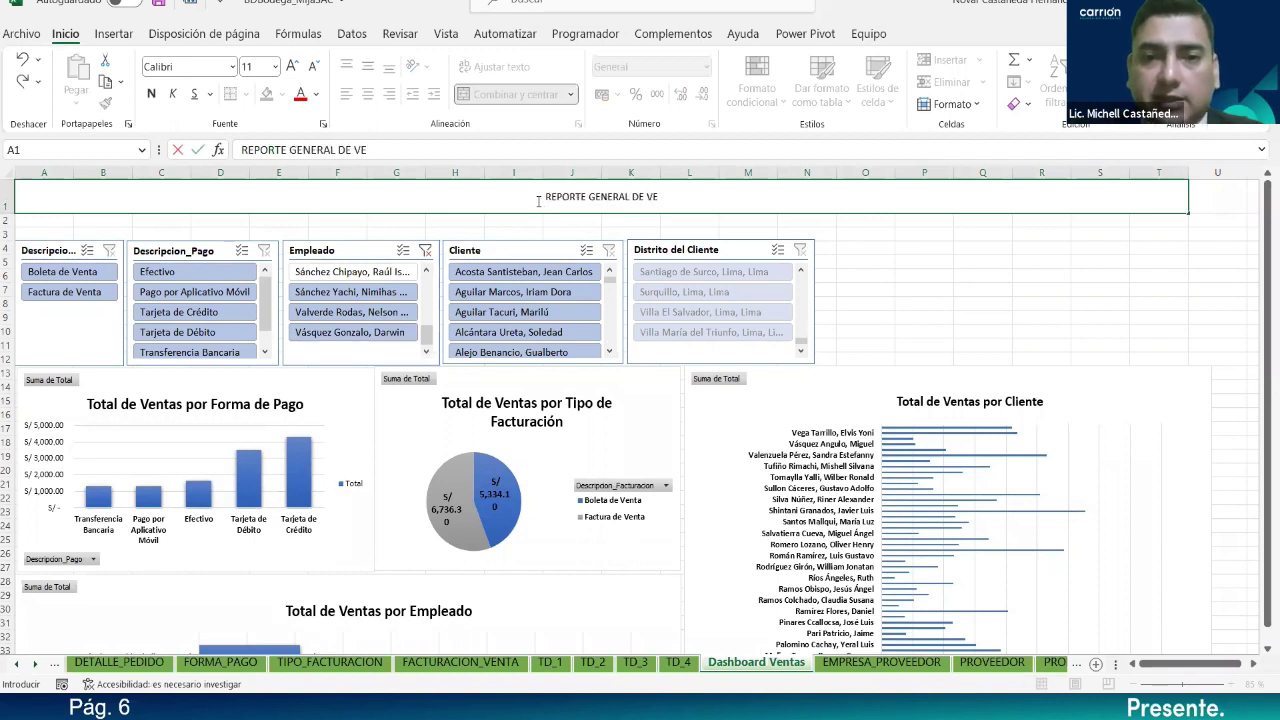
{"action": "key", "text": "Return"}
Step: Make the dashboard title bold and increase its font size to 22
{"action": "left_click", "coordinate": [591, 203]}
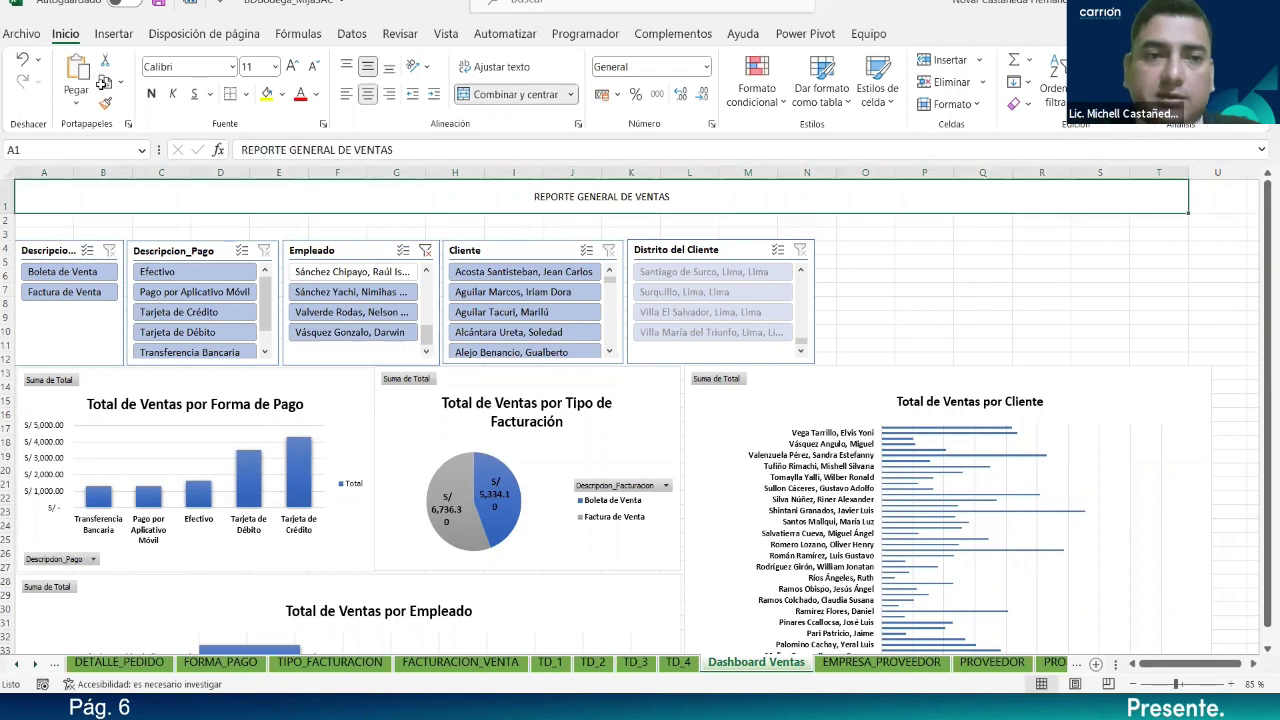
{"action": "left_click", "coordinate": [152, 91]}
{"action": "left_click", "coordinate": [291, 66]}
{"action": "left_click", "coordinate": [291, 66]}
{"action": "left_click", "coordinate": [291, 66]}
{"action": "left_click", "coordinate": [291, 66]}
{"action": "left_click", "coordinate": [291, 66]}
{"action": "left_click", "coordinate": [291, 66]}
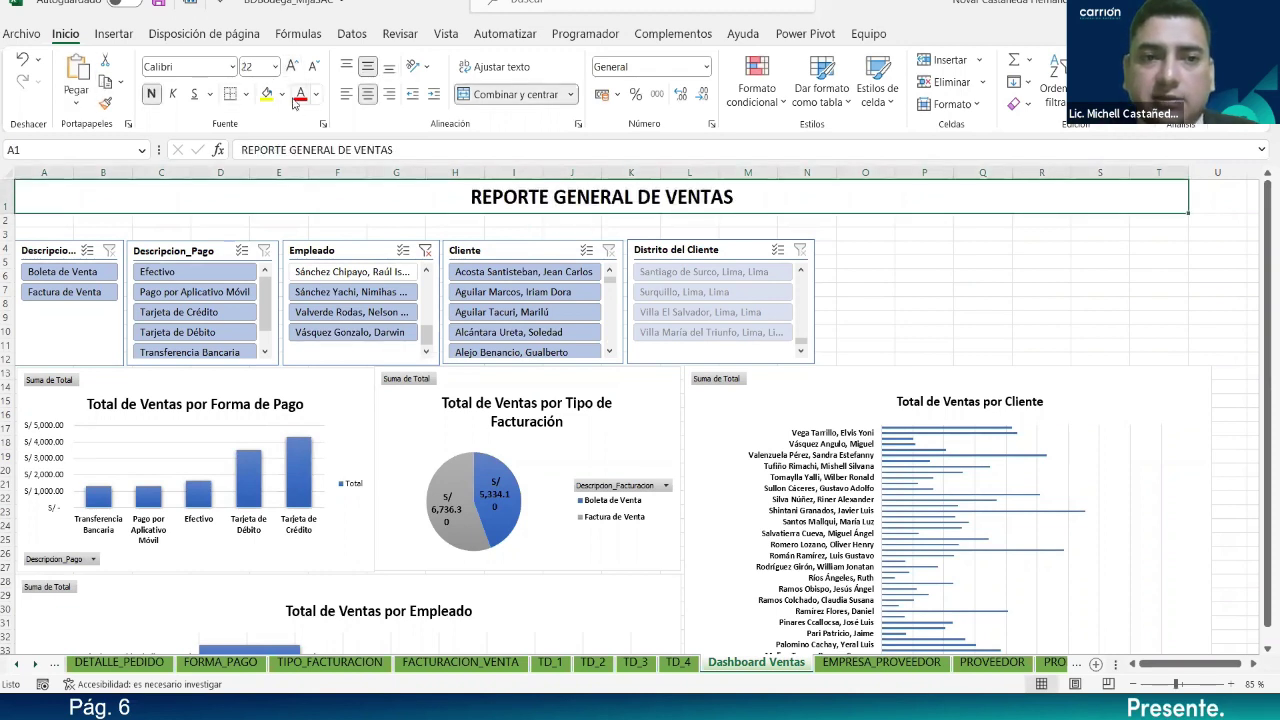
Step: Fill the title cell with dark blue and set its font color to white
{"action": "left_click", "coordinate": [282, 94]}
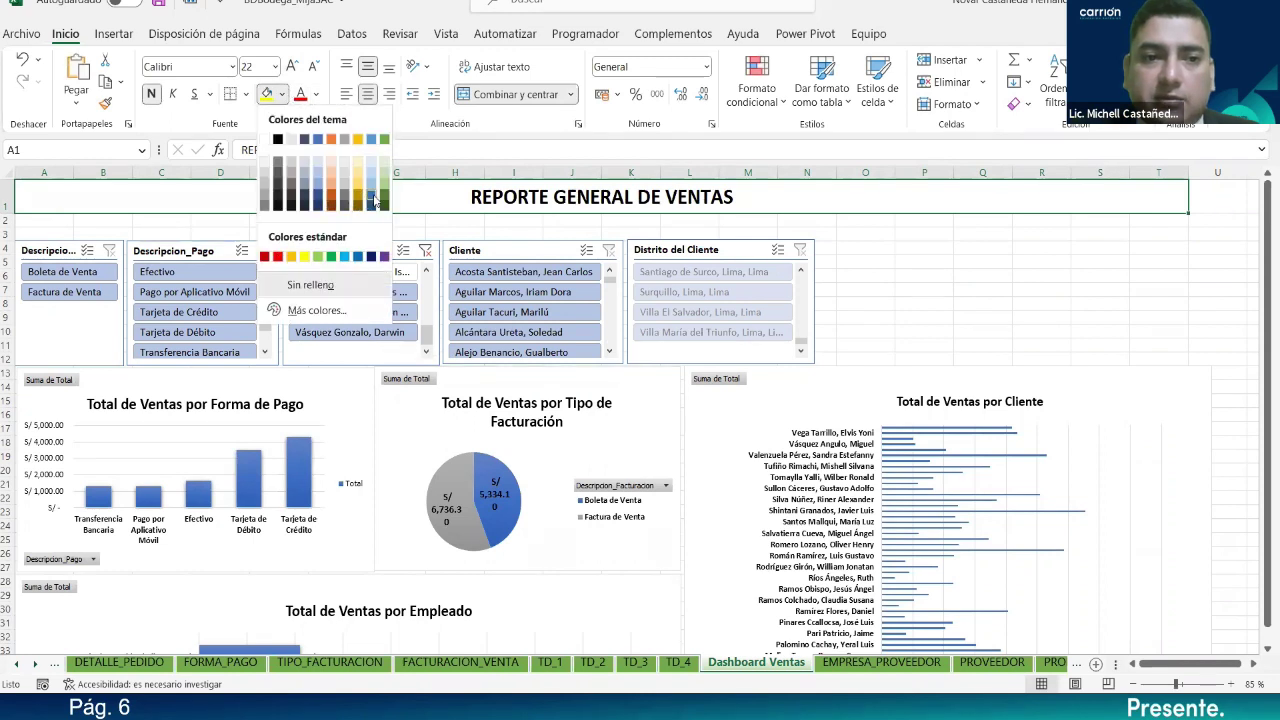
{"action": "left_click", "coordinate": [317, 197]}
{"action": "left_click", "coordinate": [315, 94]}
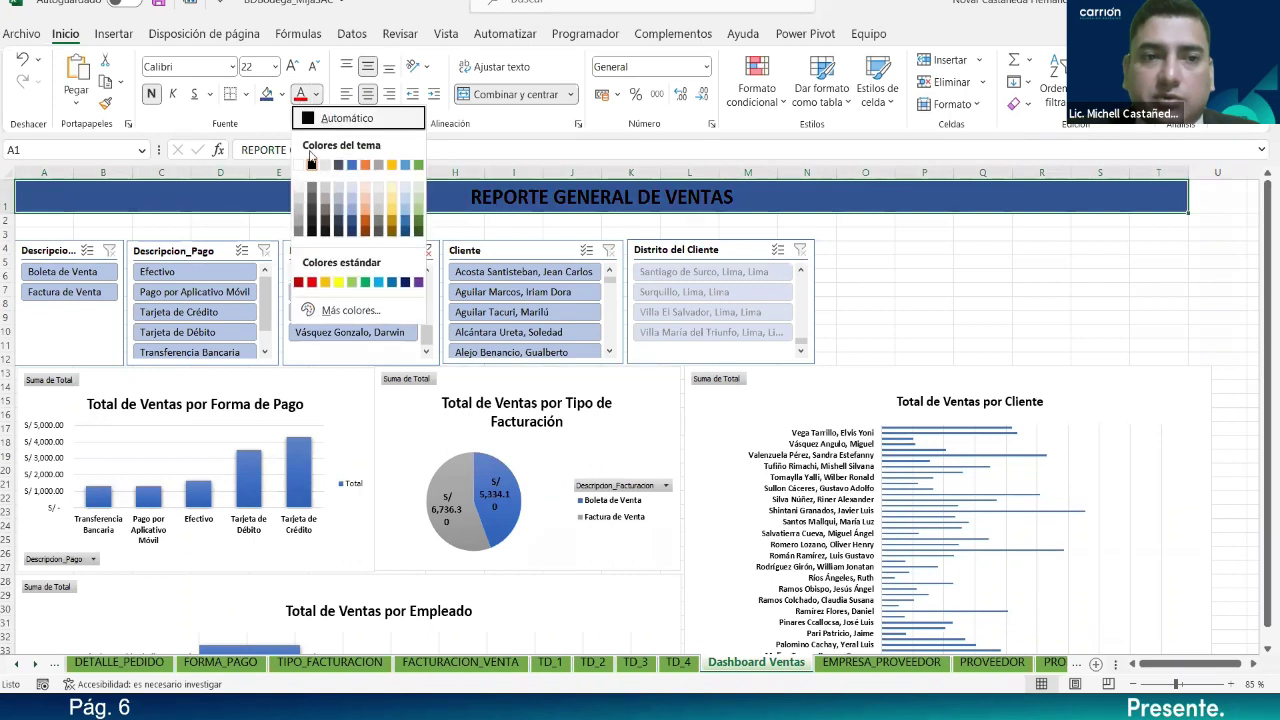
{"action": "left_click", "coordinate": [299, 166]}
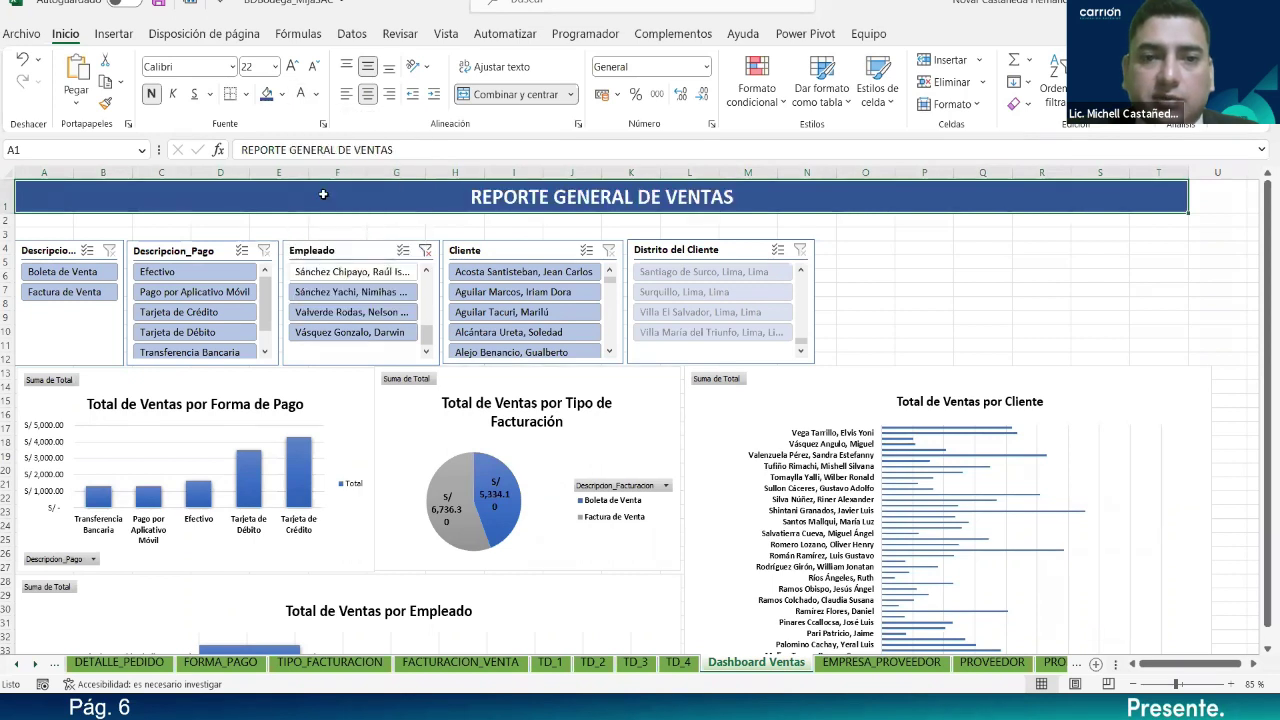
{"action": "left_click", "coordinate": [997, 266]}
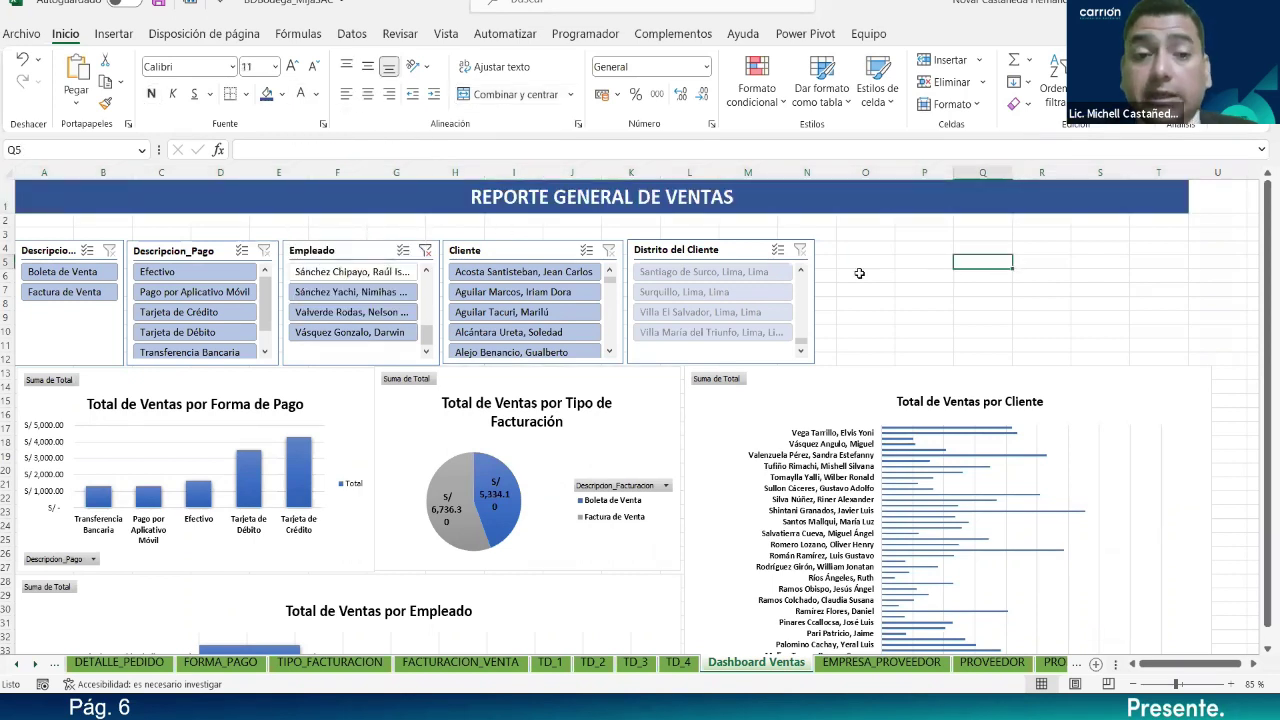
Step: Change the title cell's fill to a very dark gray and review the finished dashboard
{"action": "left_click", "coordinate": [796, 206]}
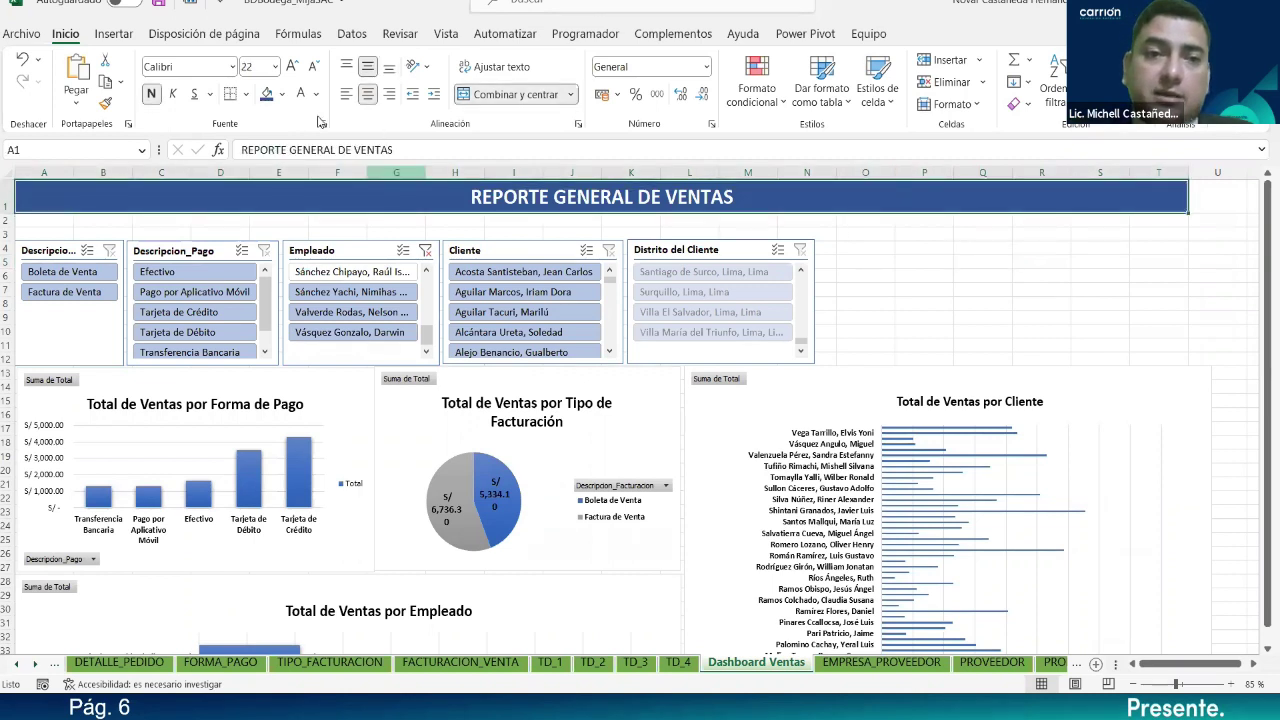
{"action": "left_click", "coordinate": [282, 93]}
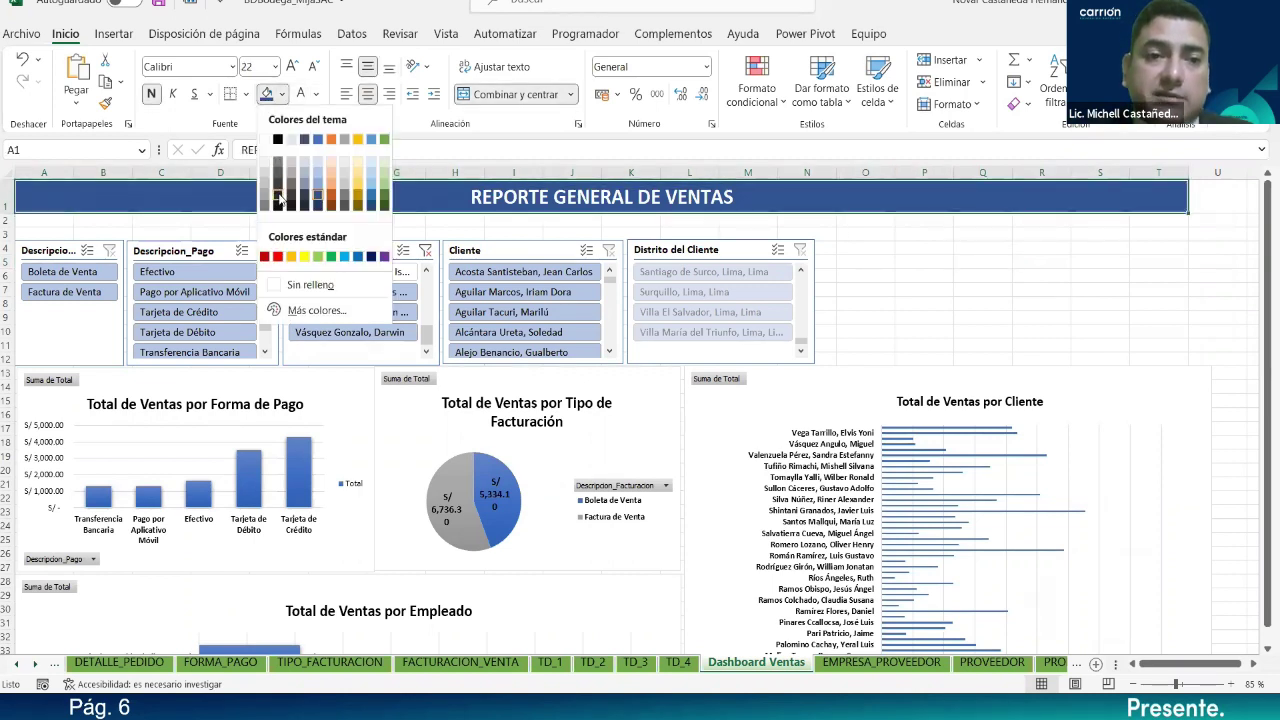
{"action": "left_click", "coordinate": [290, 195]}
{"action": "left_click", "coordinate": [1013, 277]}
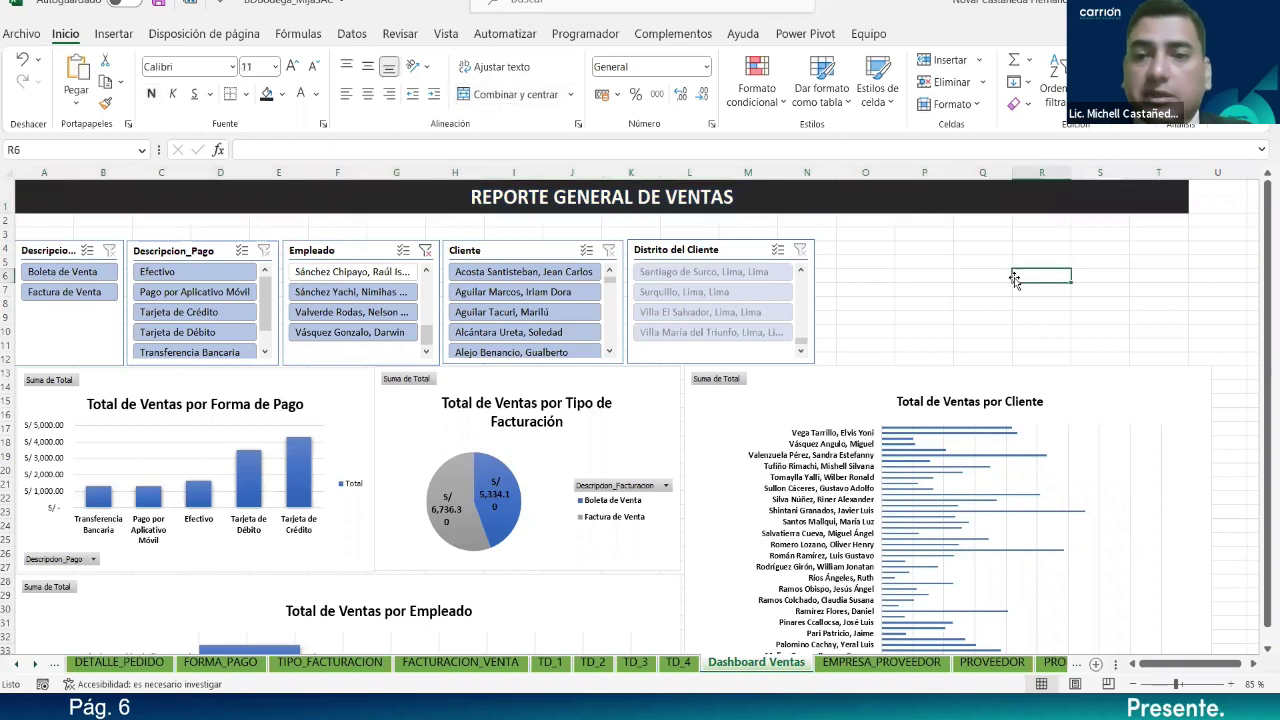
{"action": "scroll", "coordinate": [970, 333], "scroll_direction": "down", "scroll_amount": 5}
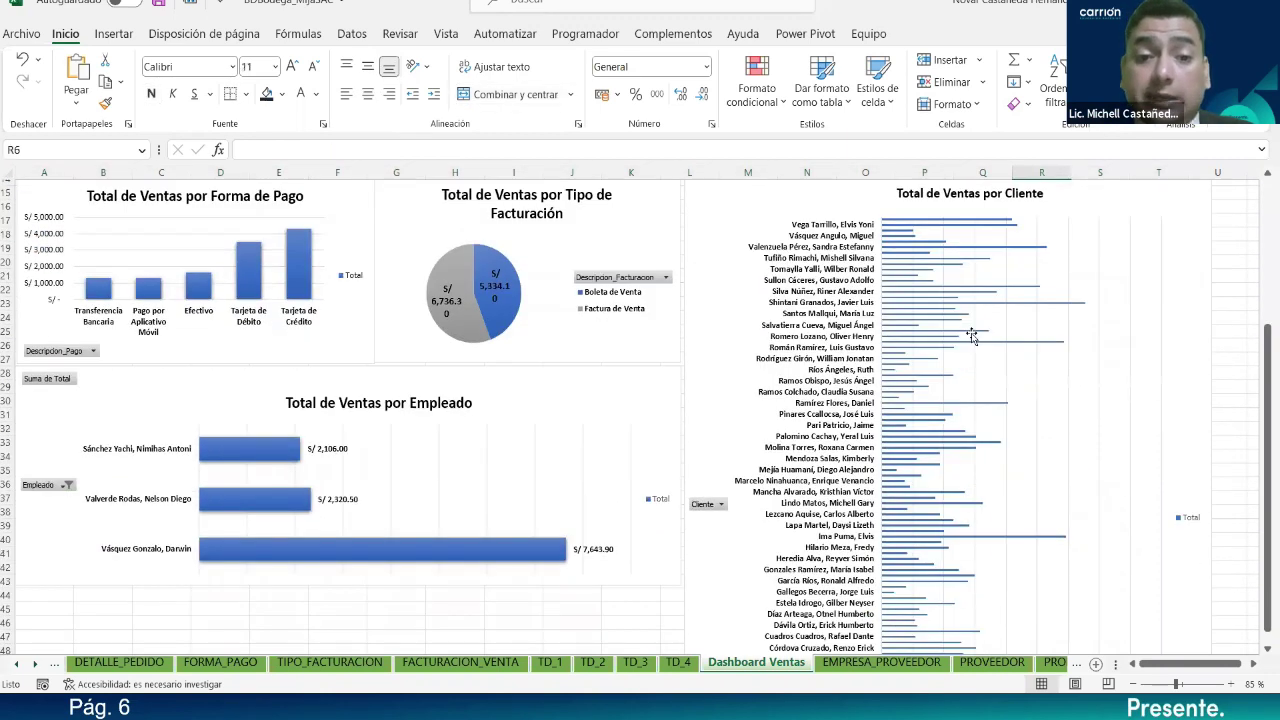
{"action": "scroll", "coordinate": [971, 335], "scroll_direction": "up", "scroll_amount": 5}
{"action": "scroll", "coordinate": [971, 335], "scroll_direction": "down", "scroll_amount": 1}
{"action": "scroll", "coordinate": [971, 335], "scroll_direction": "down", "scroll_amount": 4}
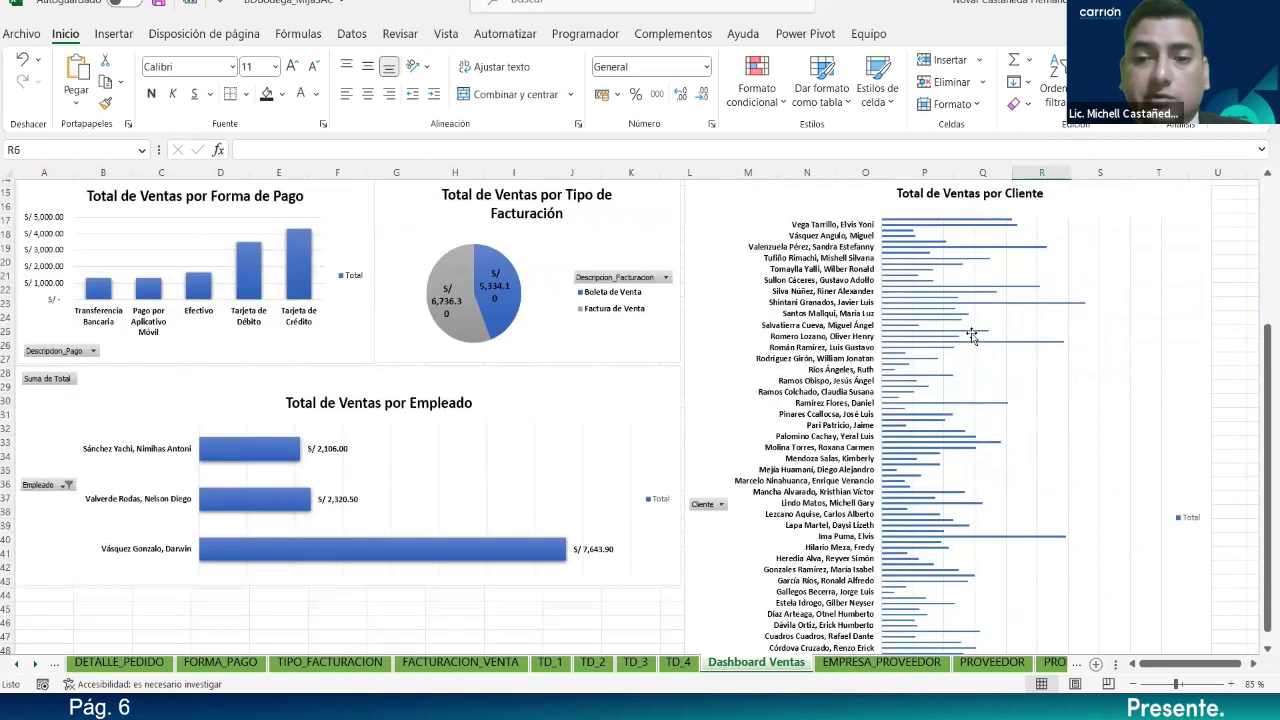
{"action": "scroll", "coordinate": [971, 335], "scroll_direction": "up", "scroll_amount": 4}
{"action": "scroll", "coordinate": [785, 258], "scroll_direction": "up", "scroll_amount": 1}
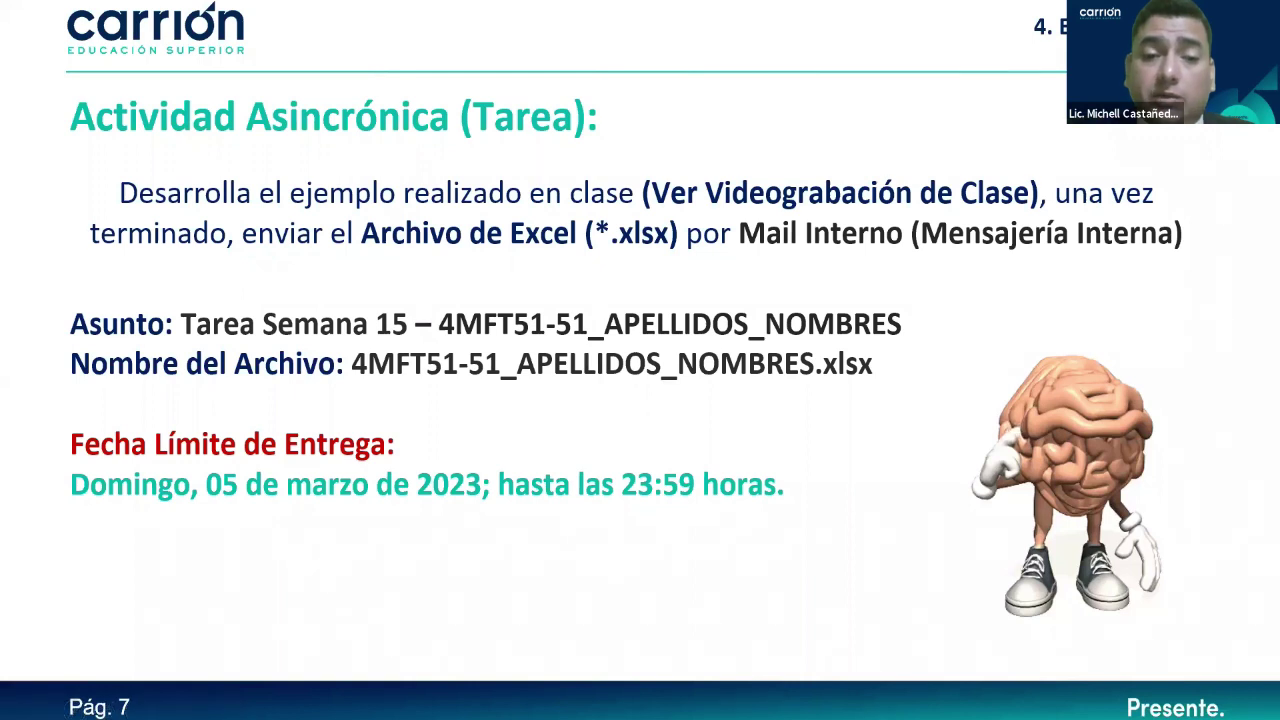
{"action": "key", "text": "Right"}
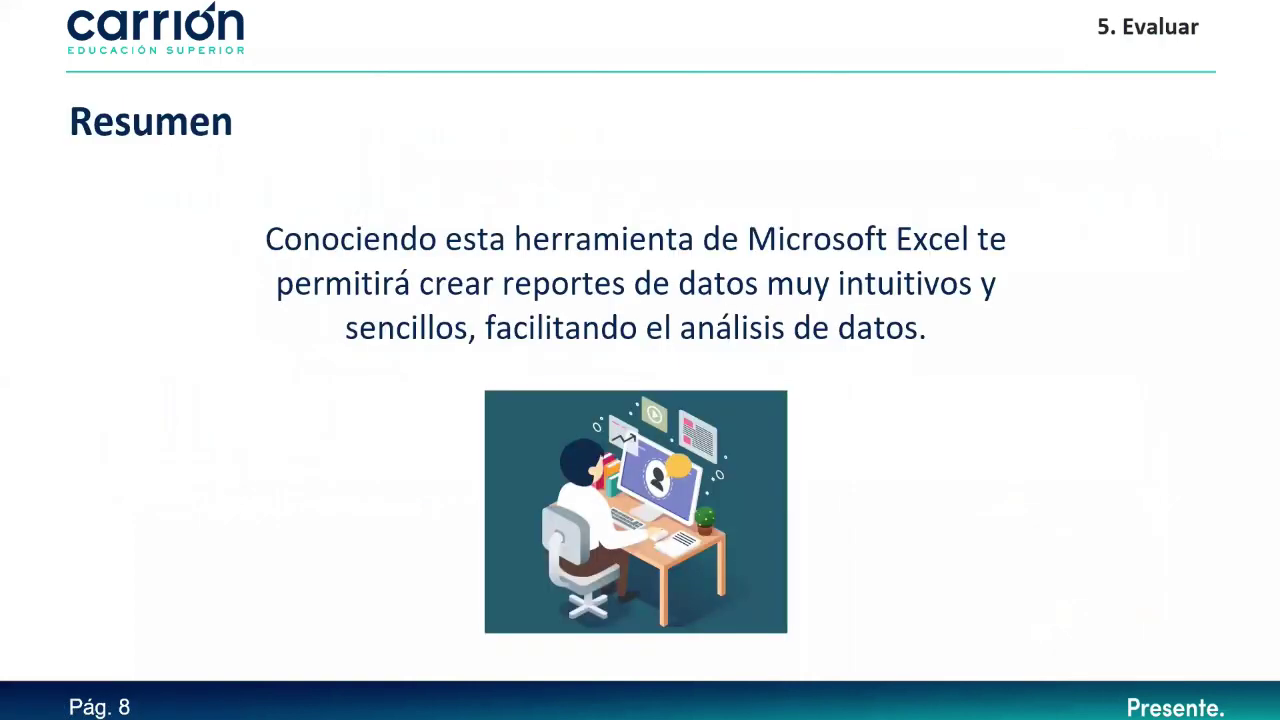